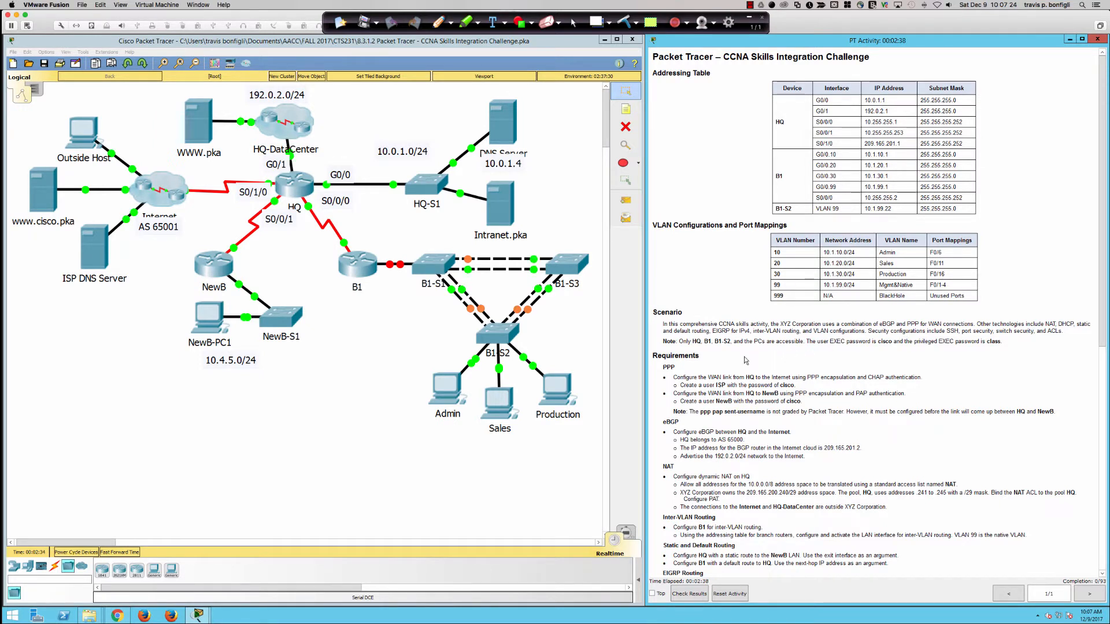
Step: Scroll the activity instructions down to the Requirements section and highlight the PPP heading
{"action": "scroll", "coordinate": [743, 360], "scroll_direction": "down", "scroll_amount": 5}
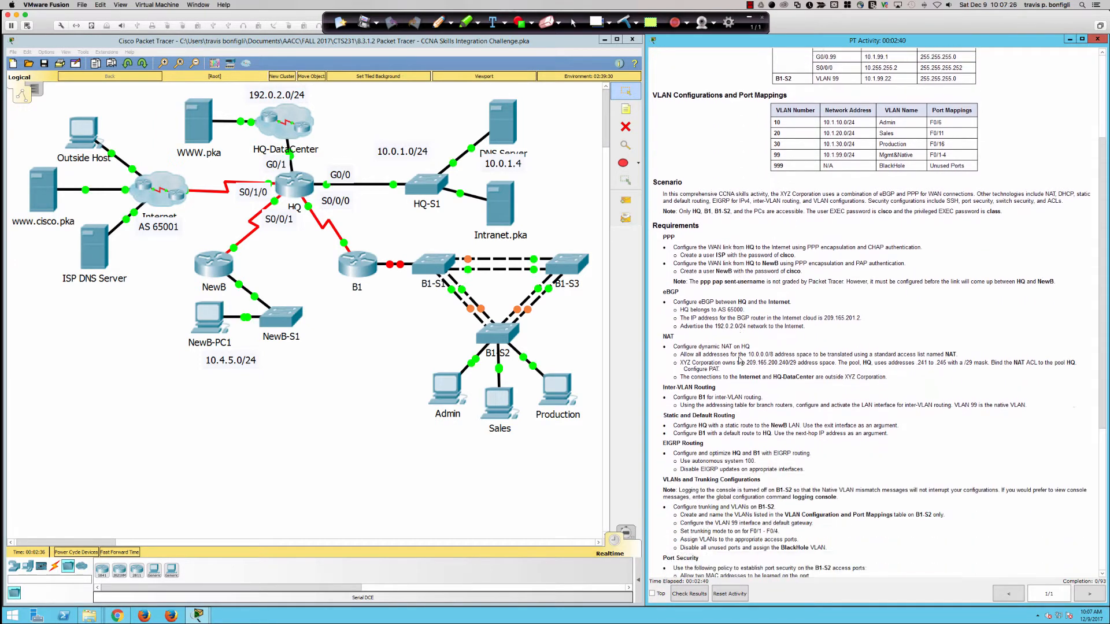
{"action": "scroll", "coordinate": [739, 360], "scroll_direction": "down", "scroll_amount": 4}
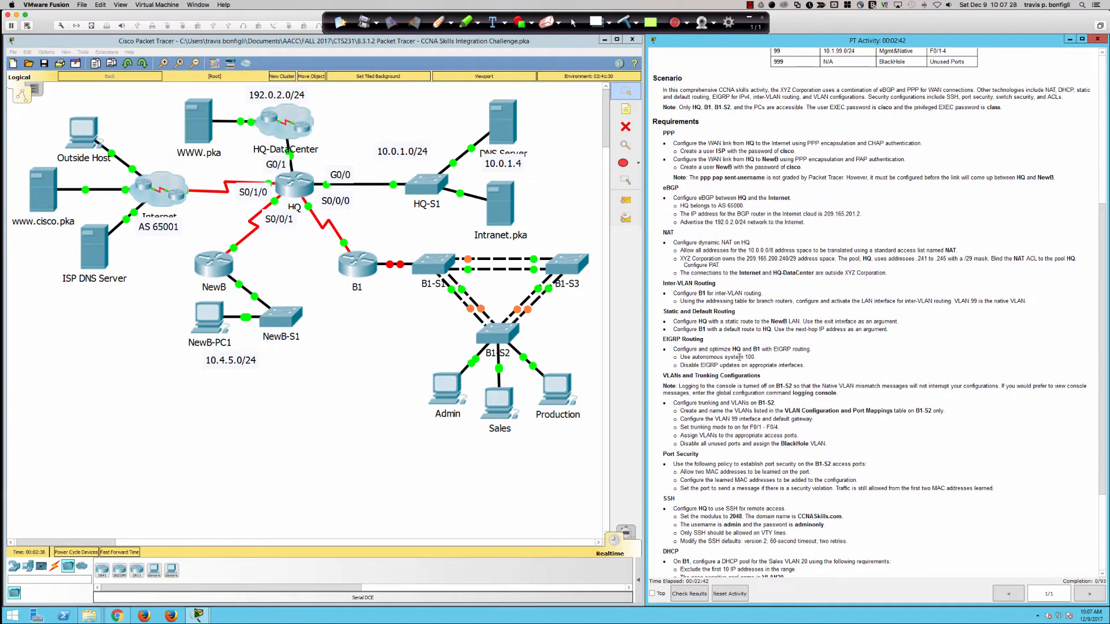
{"action": "scroll", "coordinate": [739, 357], "scroll_direction": "down", "scroll_amount": 4}
{"action": "scroll", "coordinate": [739, 357], "scroll_direction": "up", "scroll_amount": 4}
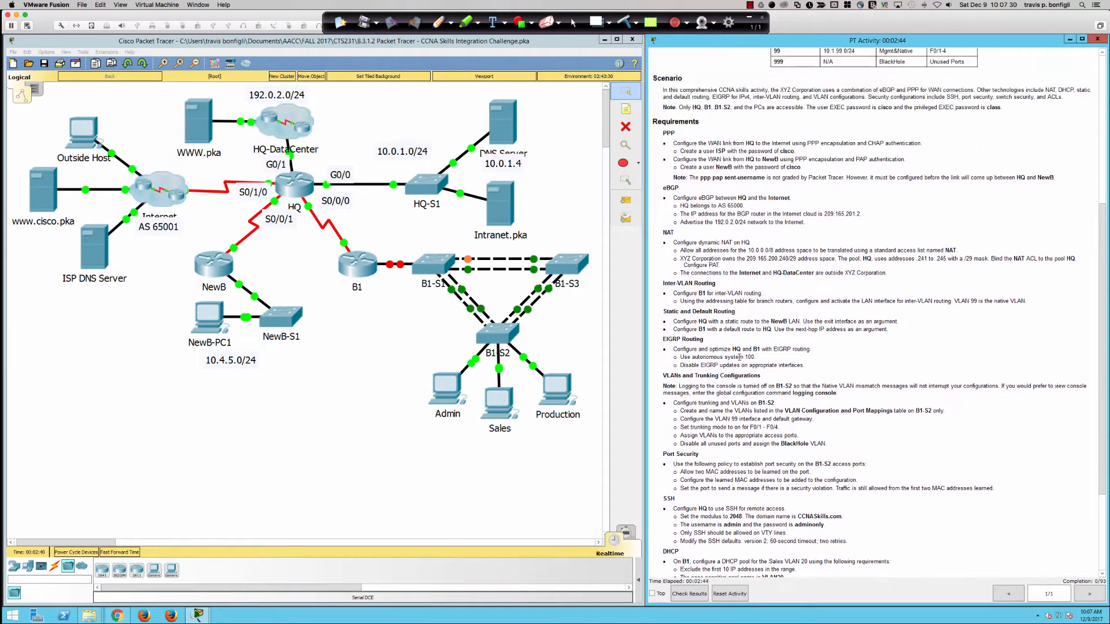
{"action": "scroll", "coordinate": [740, 357], "scroll_direction": "up", "scroll_amount": 5}
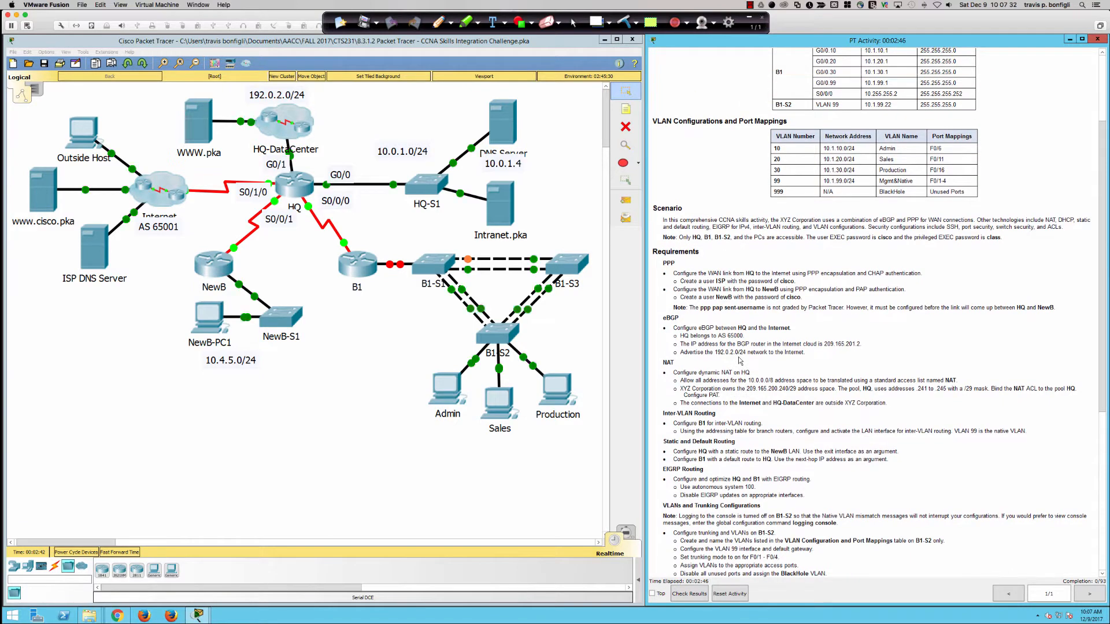
{"action": "scroll", "coordinate": [739, 359], "scroll_direction": "down", "scroll_amount": 2}
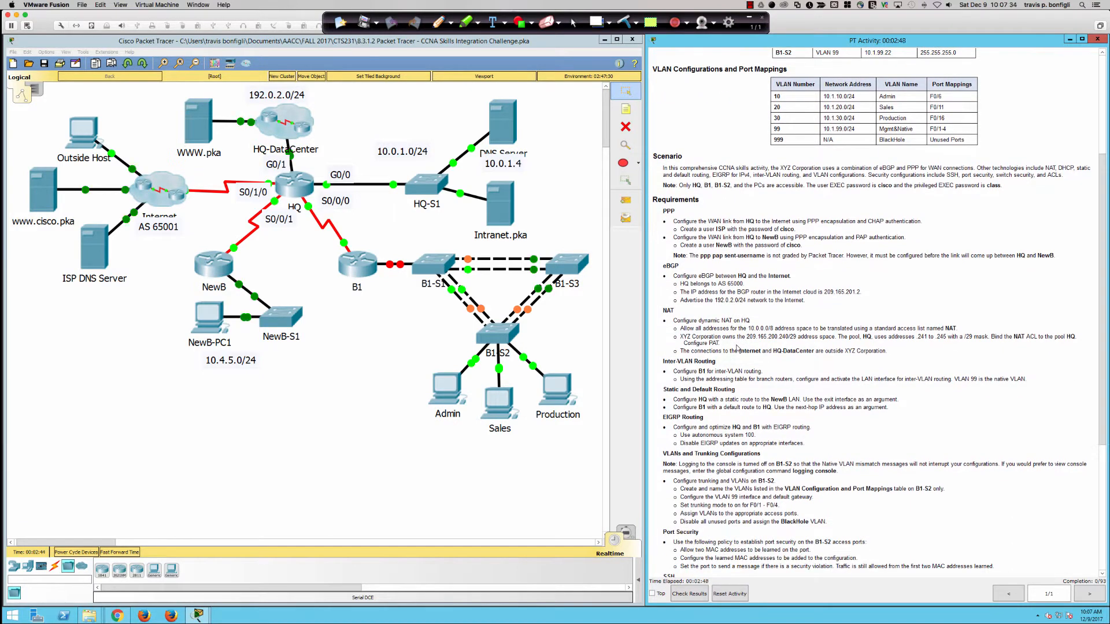
{"action": "scroll", "coordinate": [737, 348], "scroll_direction": "down", "scroll_amount": 4}
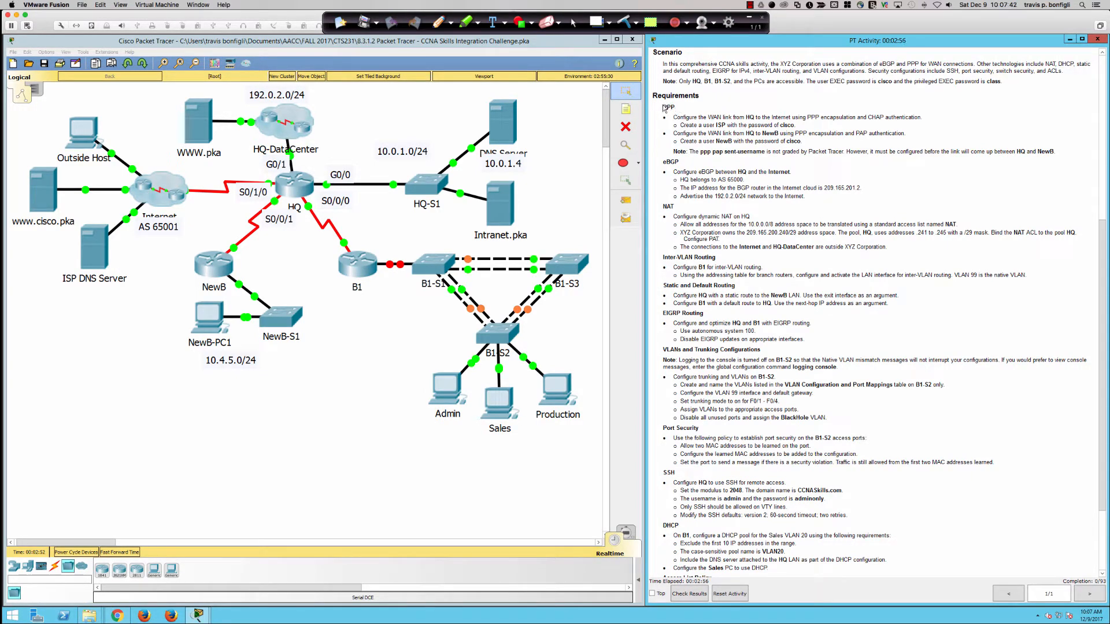
{"action": "left_click_drag", "start_coordinate": [664, 108], "coordinate": [675, 105]}
{"action": "left_click", "coordinate": [669, 110]}
Step: Open the HQ router's window, widen it, move it lower, and switch to its CLI
{"action": "double_click", "coordinate": [668, 109]}
{"action": "left_click", "coordinate": [289, 185]}
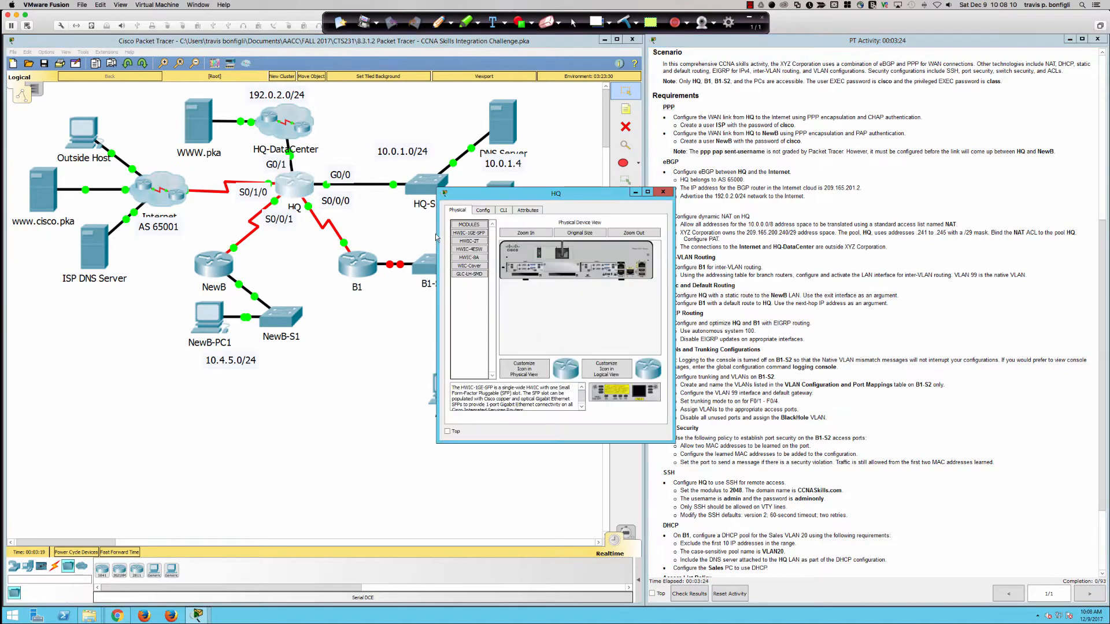
{"action": "left_click_drag", "start_coordinate": [437, 237], "coordinate": [32, 229]}
{"action": "left_click_drag", "start_coordinate": [237, 197], "coordinate": [216, 307]}
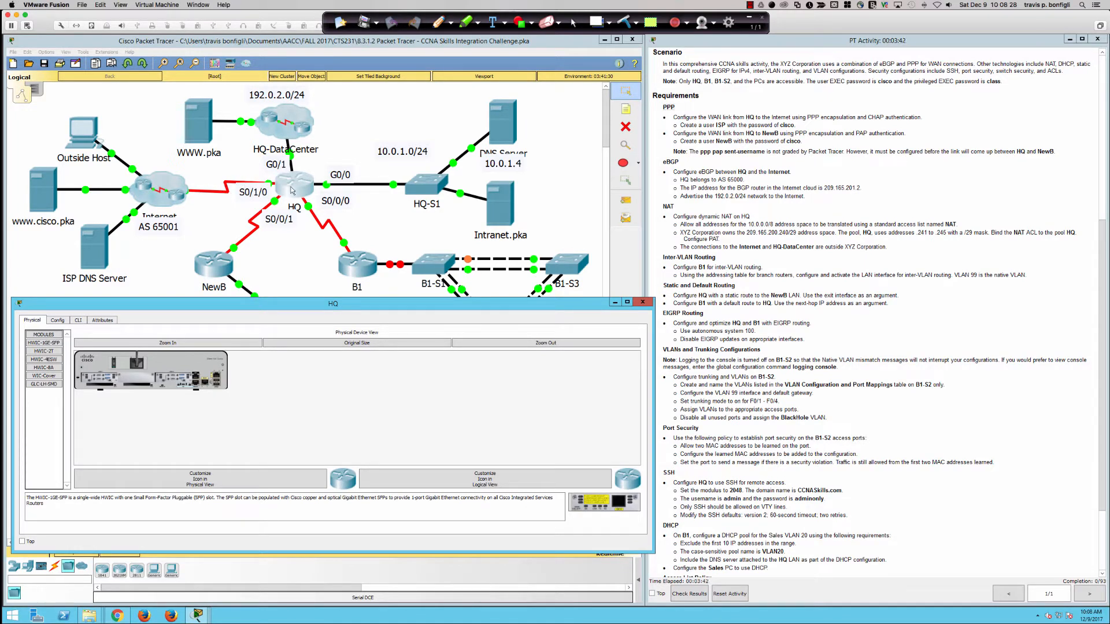
{"action": "left_click", "coordinate": [79, 321]}
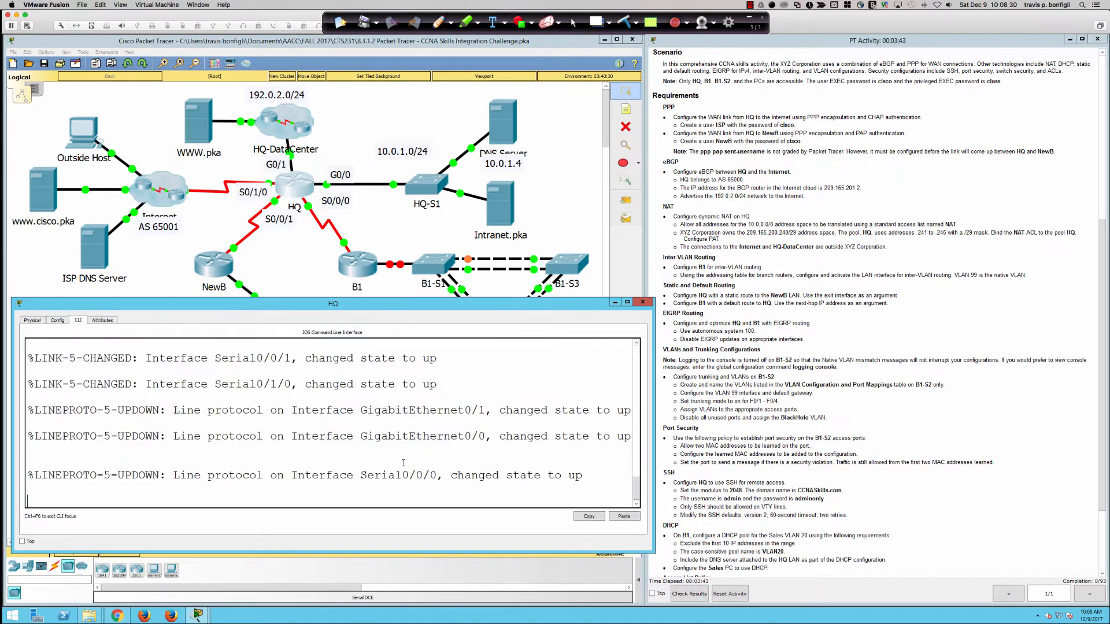
Step: Enter privileged mode on HQ using enable and the enable password
{"action": "key", "text": "Return"}
{"action": "key", "text": "Return"}
{"action": "key", "text": "Return"}
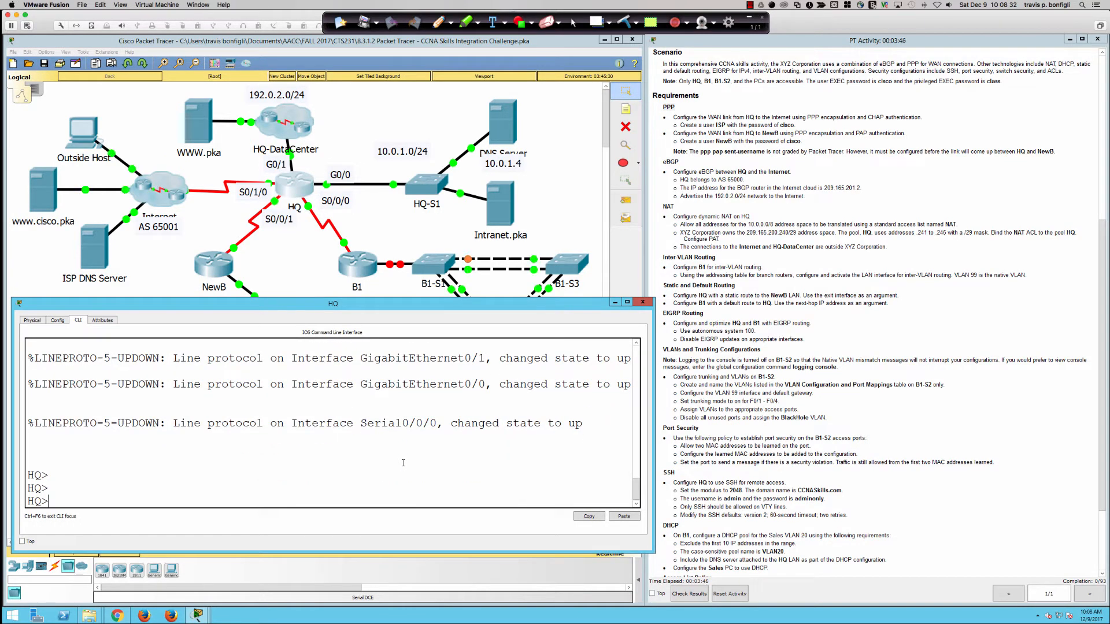
{"action": "key", "text": "Return"}
{"action": "key", "text": "Return"}
{"action": "type", "text": "en"}
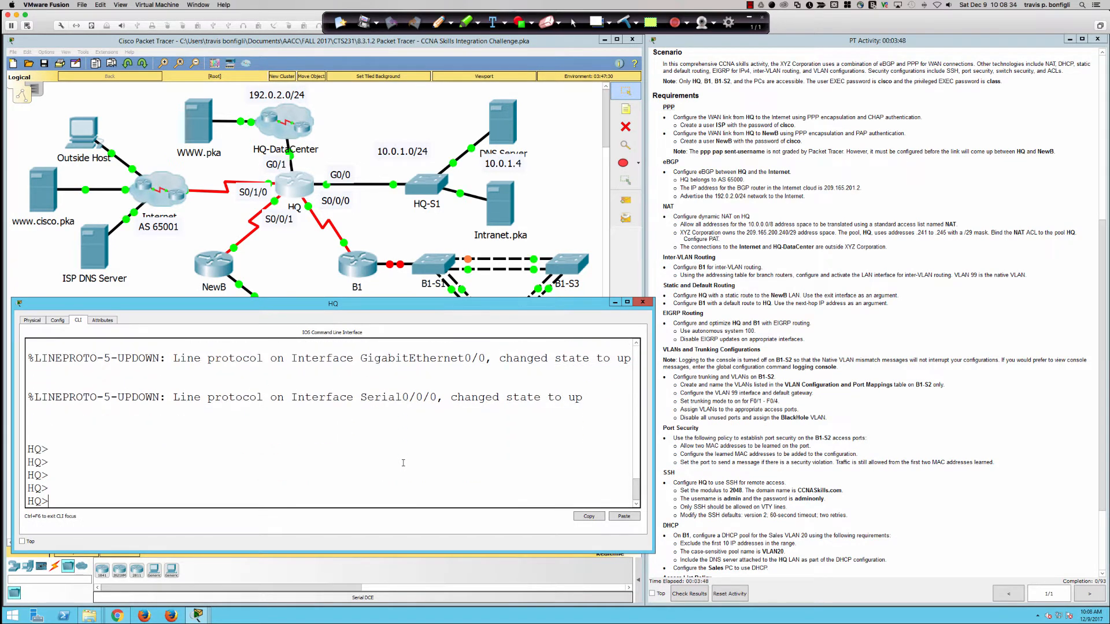
{"action": "key", "text": "Tab"}
{"action": "key", "text": "Return"}
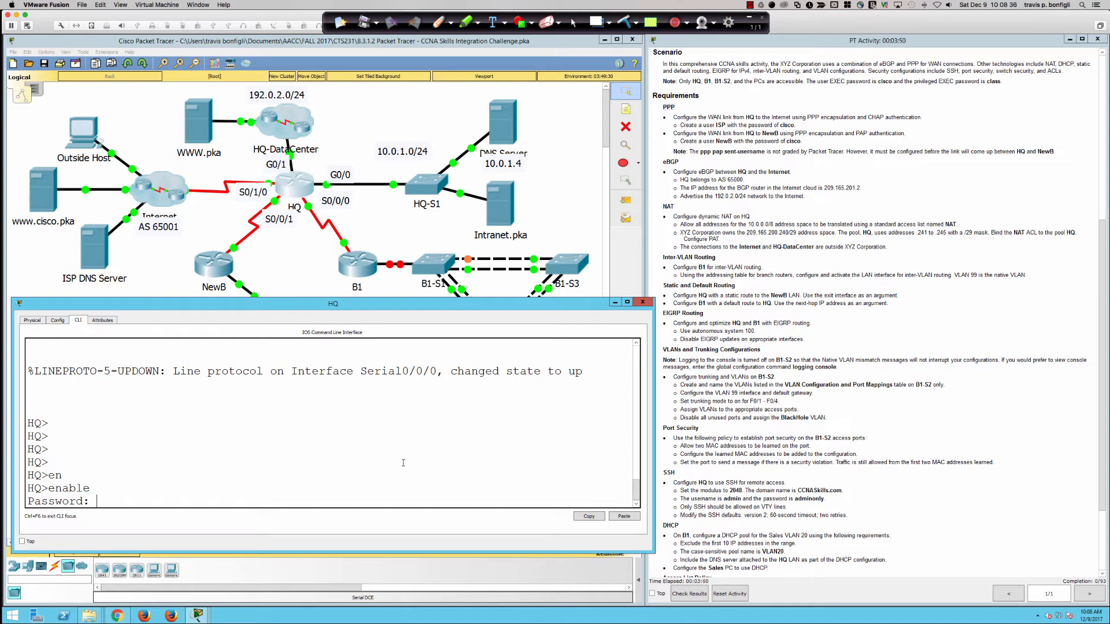
{"action": "type", "text": "class"}
{"action": "key", "text": "Return"}
{"action": "key", "text": "Return"}
Step: Page through HQ's running configuration, then run show ip interface brief
{"action": "key", "text": "Return"}
{"action": "key", "text": "Return"}
{"action": "type", "text": "sh run"}
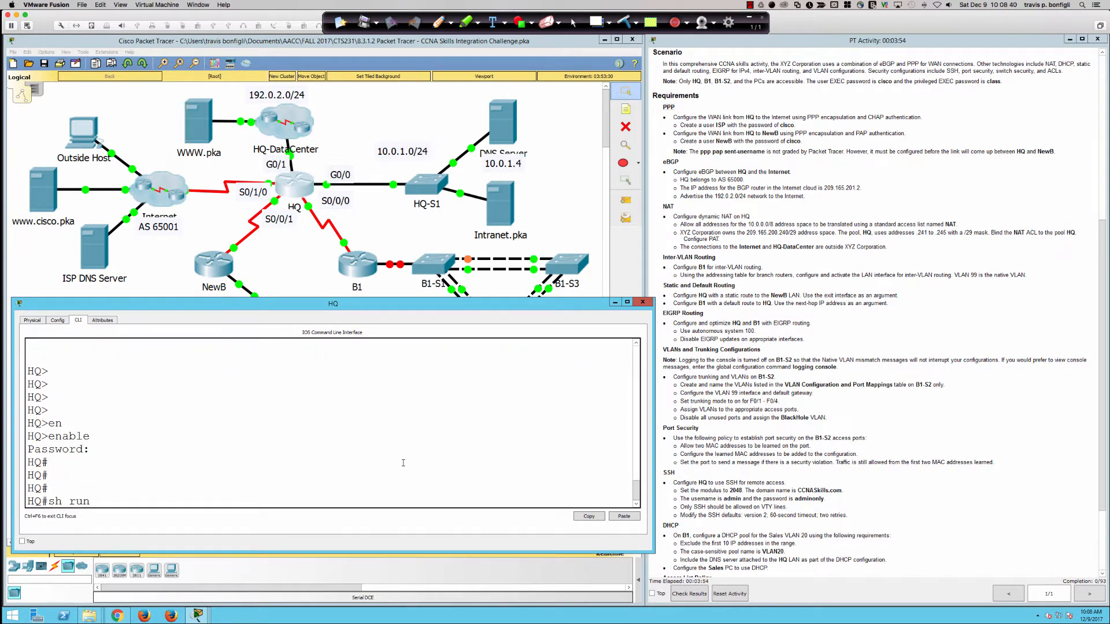
{"action": "key", "text": "Return"}
{"action": "key", "text": "space"}
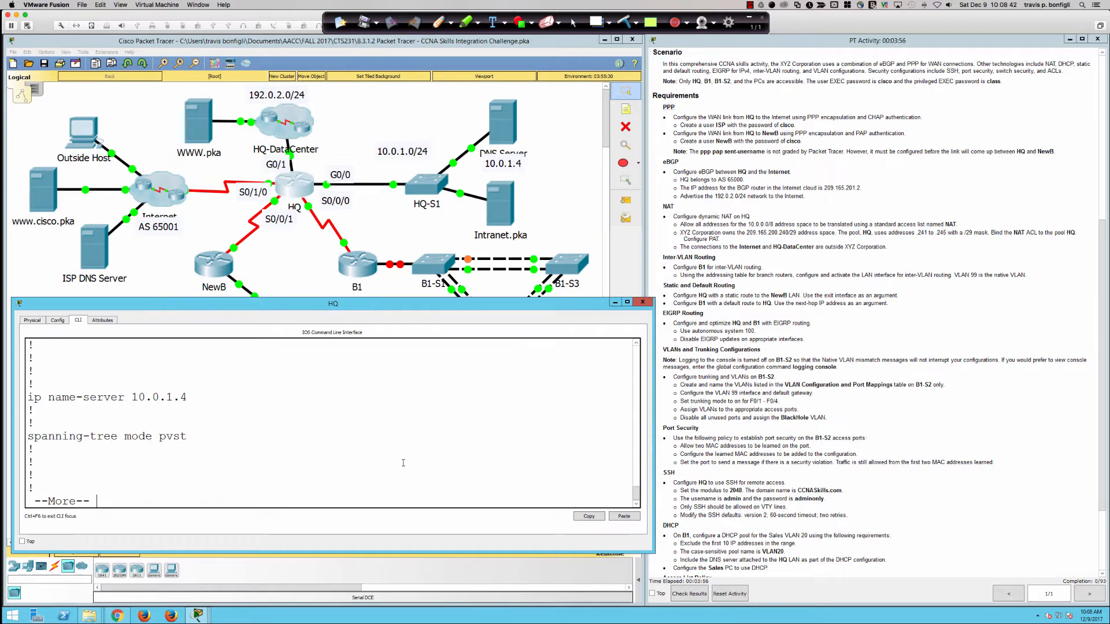
{"action": "key", "text": "Return"}
{"action": "key", "text": "Return"}
{"action": "key", "text": "Return"}
{"action": "key", "text": "Return"}
{"action": "key", "text": "Return"}
{"action": "key", "text": "Return"}
{"action": "key", "text": "Return"}
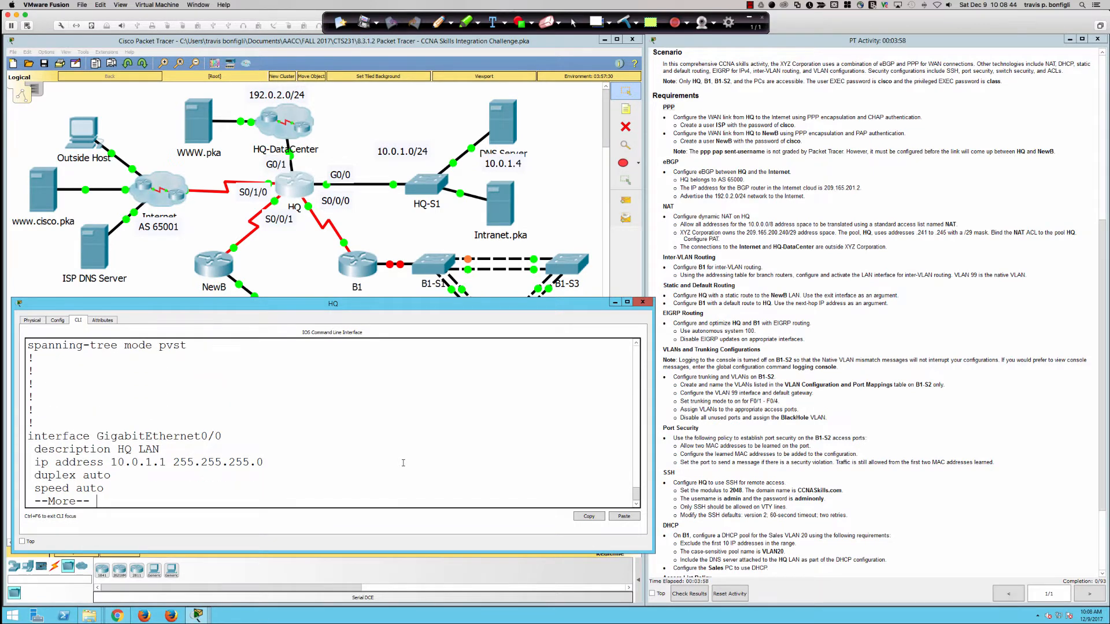
{"action": "key", "text": "Return"}
{"action": "key", "text": "Return"}
{"action": "key", "text": "Return"}
{"action": "key", "text": "Return"}
{"action": "key", "text": "Return"}
{"action": "key", "text": "Return"}
{"action": "key", "text": "Return"}
{"action": "key", "text": "Return"}
{"action": "key", "text": "Return"}
{"action": "key", "text": "Return"}
{"action": "key", "text": "Return"}
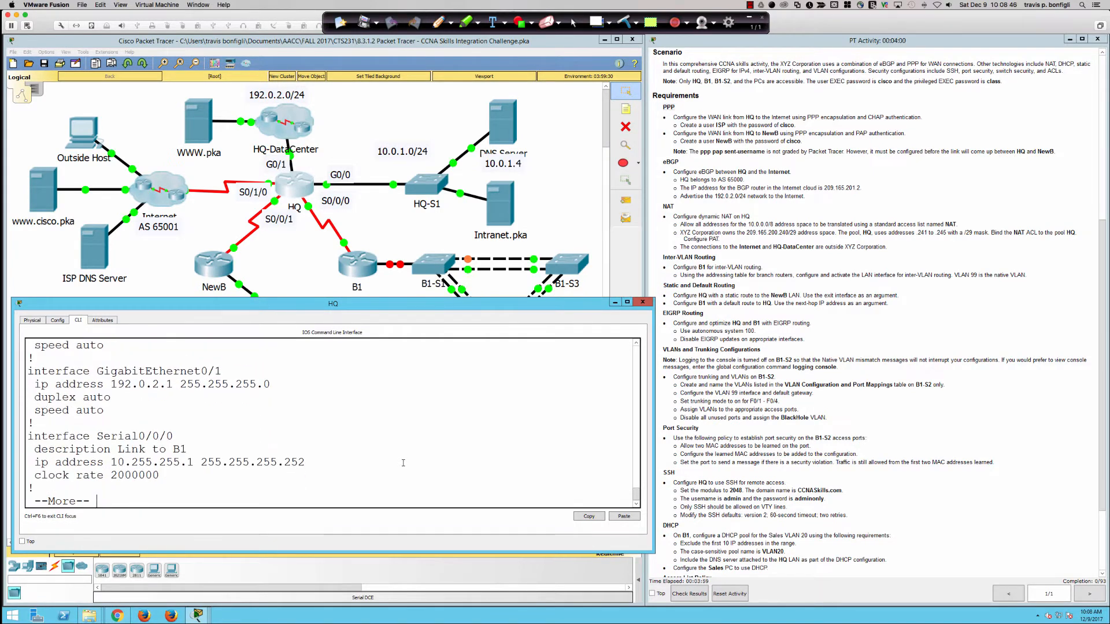
{"action": "key", "text": "Return"}
{"action": "key", "text": "Return"}
{"action": "key", "text": "Return"}
{"action": "key", "text": "Return"}
{"action": "key", "text": "Return"}
{"action": "key", "text": "Return"}
{"action": "key", "text": "Return"}
{"action": "key", "text": "Return"}
{"action": "key", "text": "Return"}
{"action": "key", "text": "Return"}
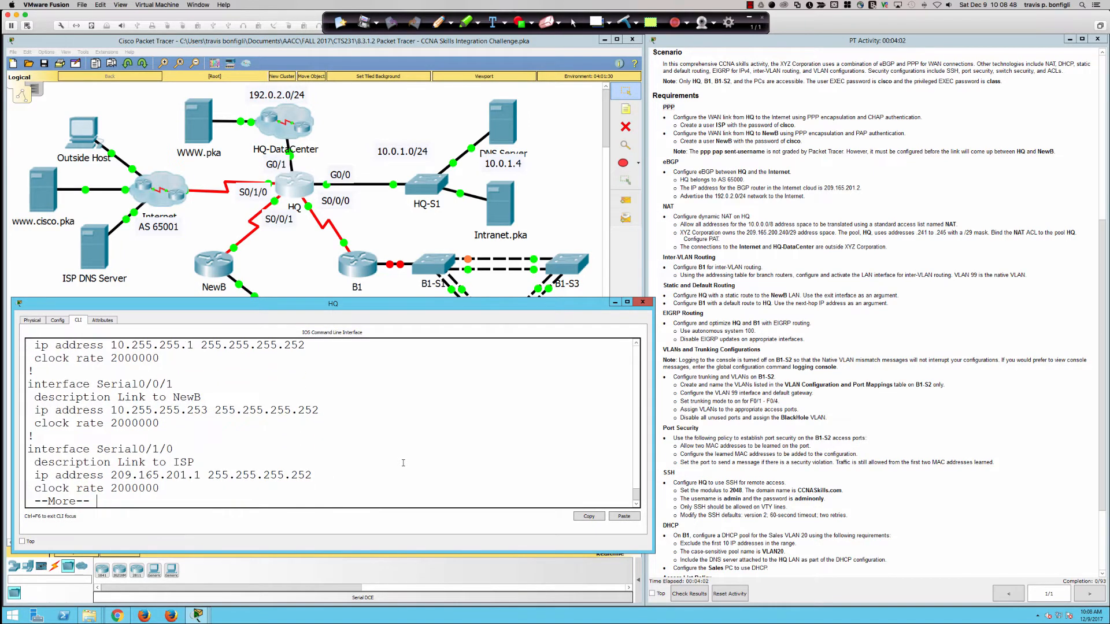
{"action": "key", "text": "q"}
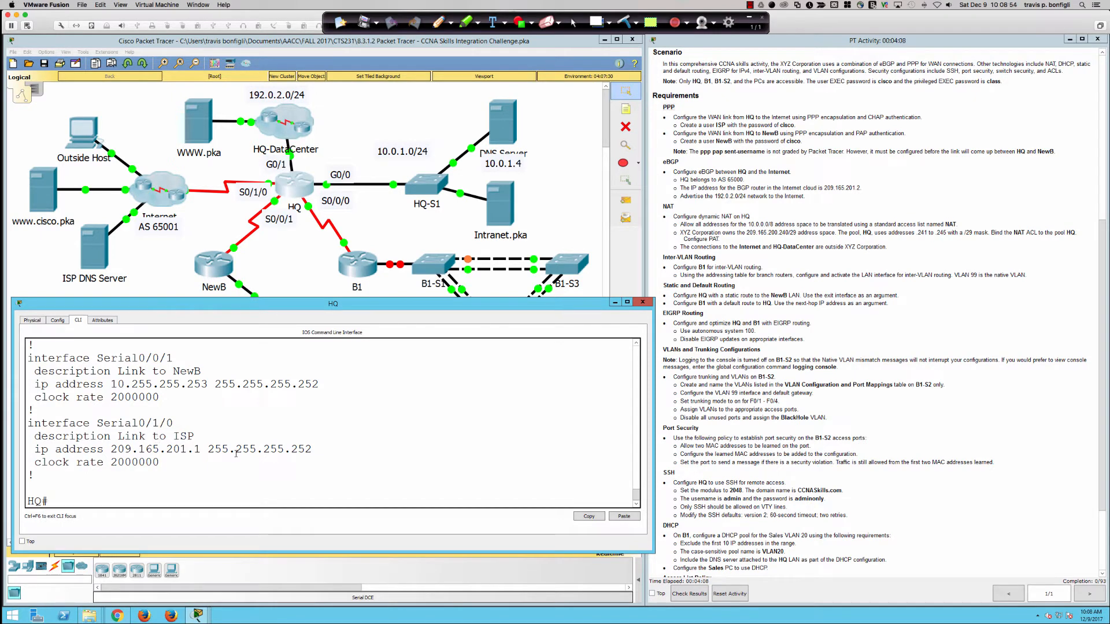
{"action": "type", "text": "sh ip int bri"}
{"action": "key", "text": "Return"}
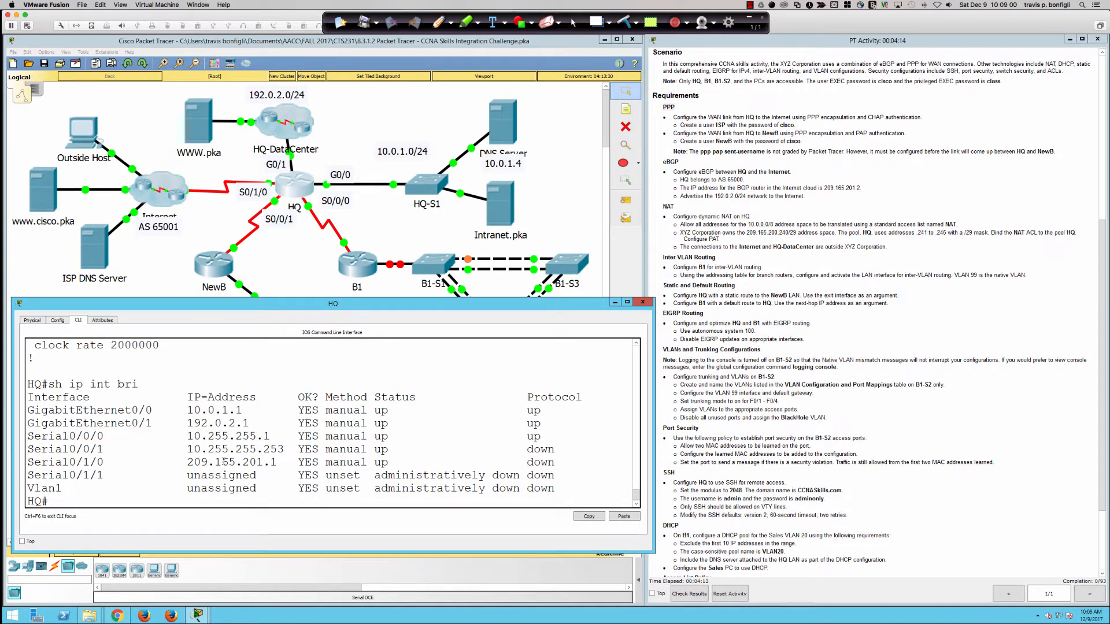
Step: Highlight Serial0/1/0's up status and down protocol in the interface summary
{"action": "left_click_drag", "start_coordinate": [181, 462], "coordinate": [562, 467]}
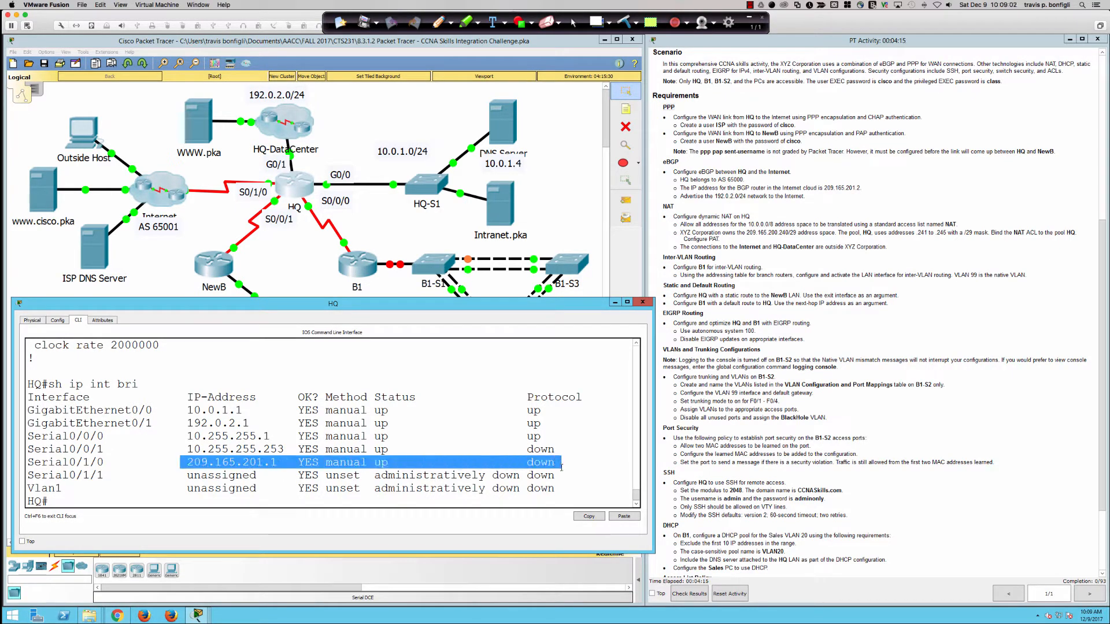
{"action": "left_click", "coordinate": [394, 463]}
{"action": "left_click_drag", "start_coordinate": [375, 463], "coordinate": [388, 463]}
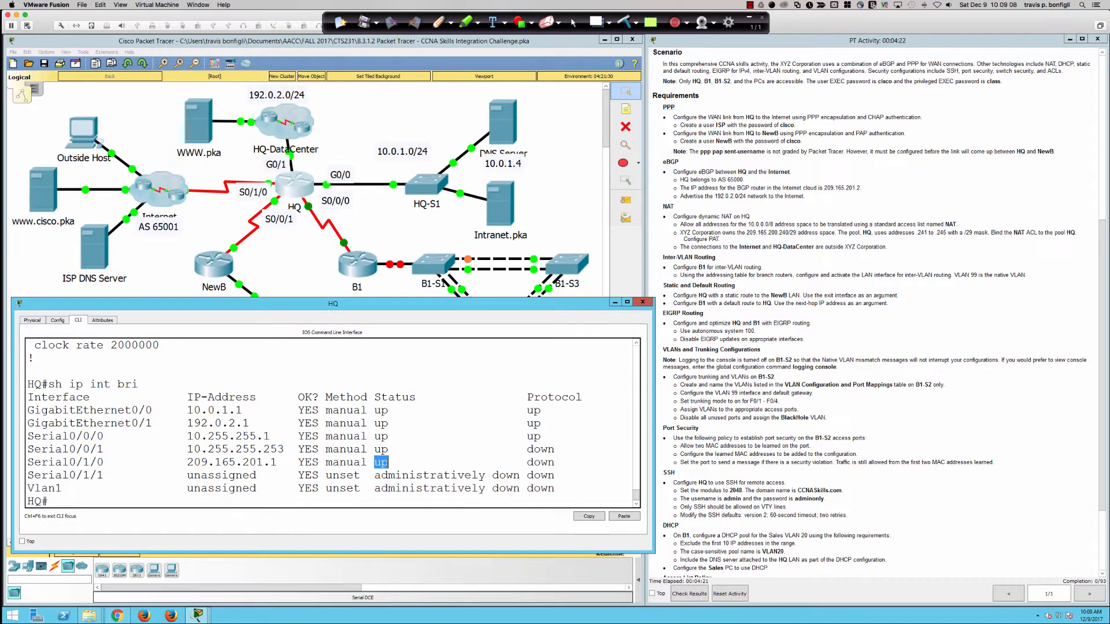
{"action": "left_click_drag", "start_coordinate": [527, 462], "coordinate": [557, 463]}
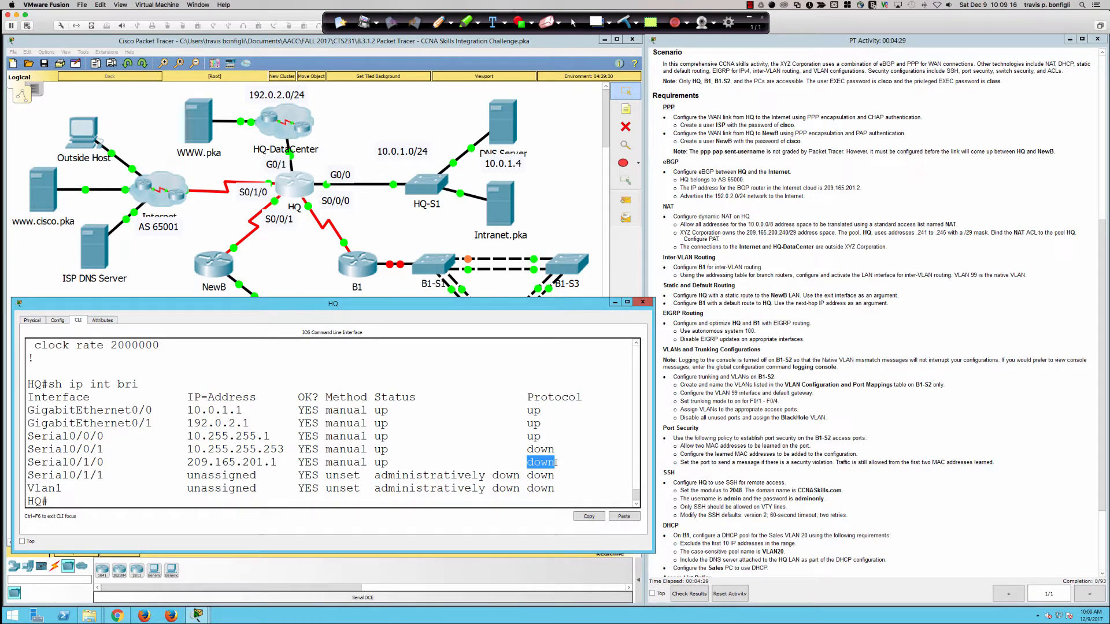
{"action": "left_click", "coordinate": [493, 471]}
Step: Enter global configuration mode with conf t
{"action": "key", "text": "Return"}
{"action": "key", "text": "Return"}
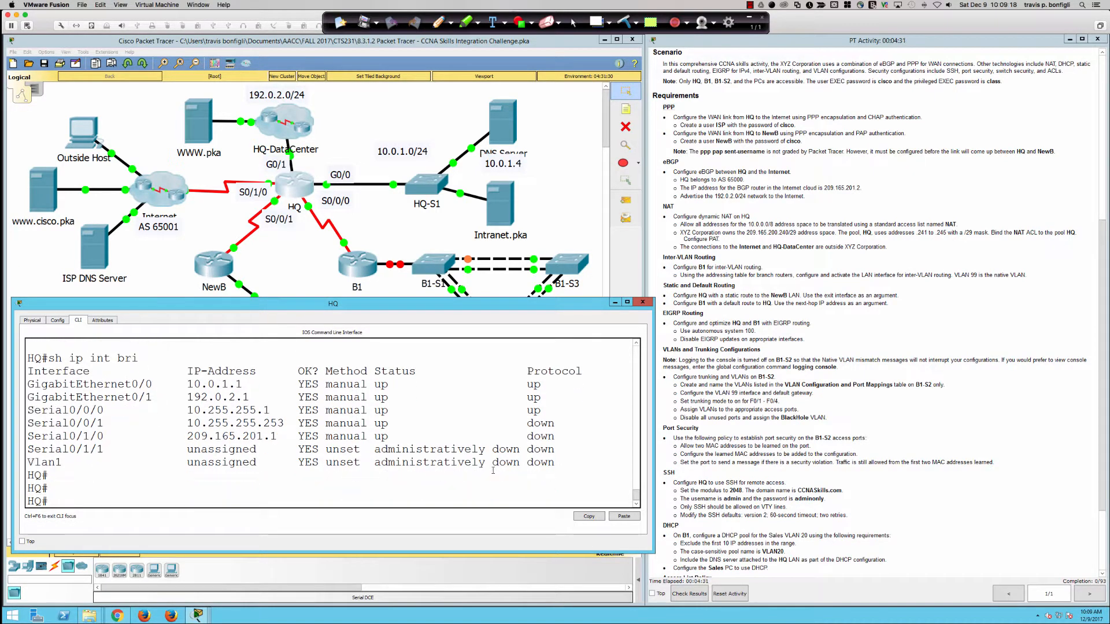
{"action": "type", "text": "conf t"}
{"action": "key", "text": "Return"}
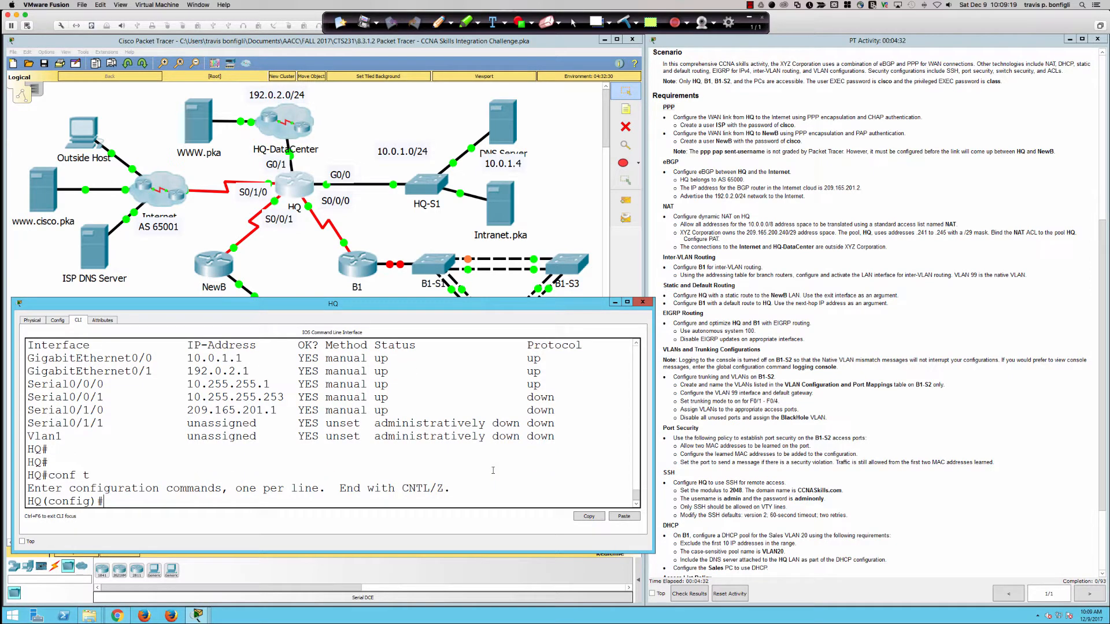
Step: Set PPP encapsulation on interface Serial0/1/0
{"action": "type", "text": "int s0/1/0"}
{"action": "key", "text": "Return"}
{"action": "type", "text": "en"}
{"action": "key", "text": "Tab"}
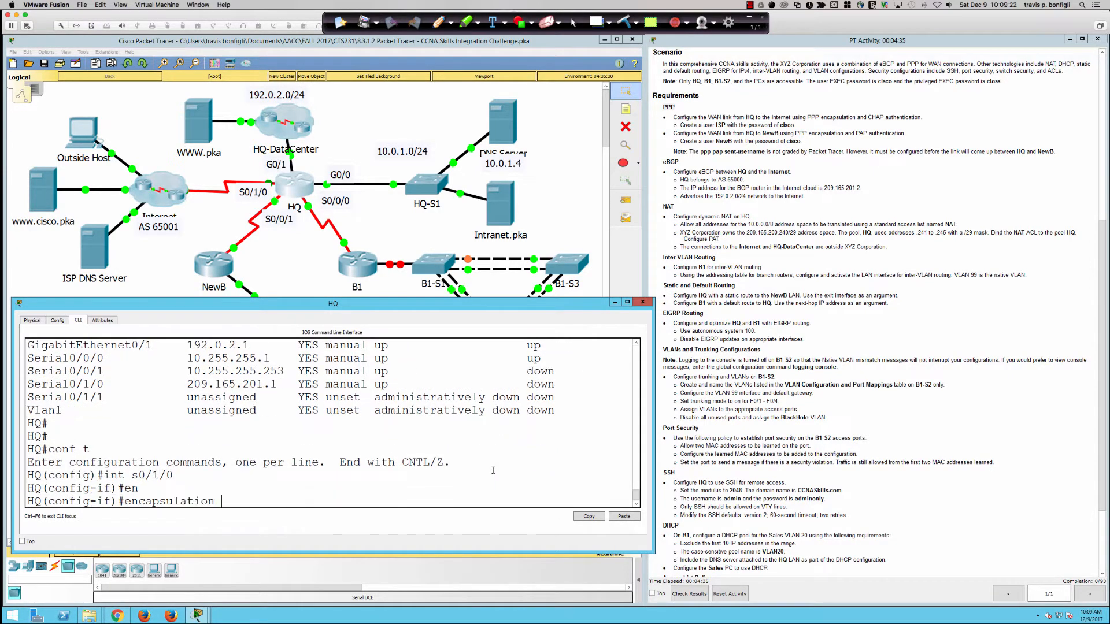
{"action": "type", "text": "ppp"}
{"action": "key", "text": "Return"}
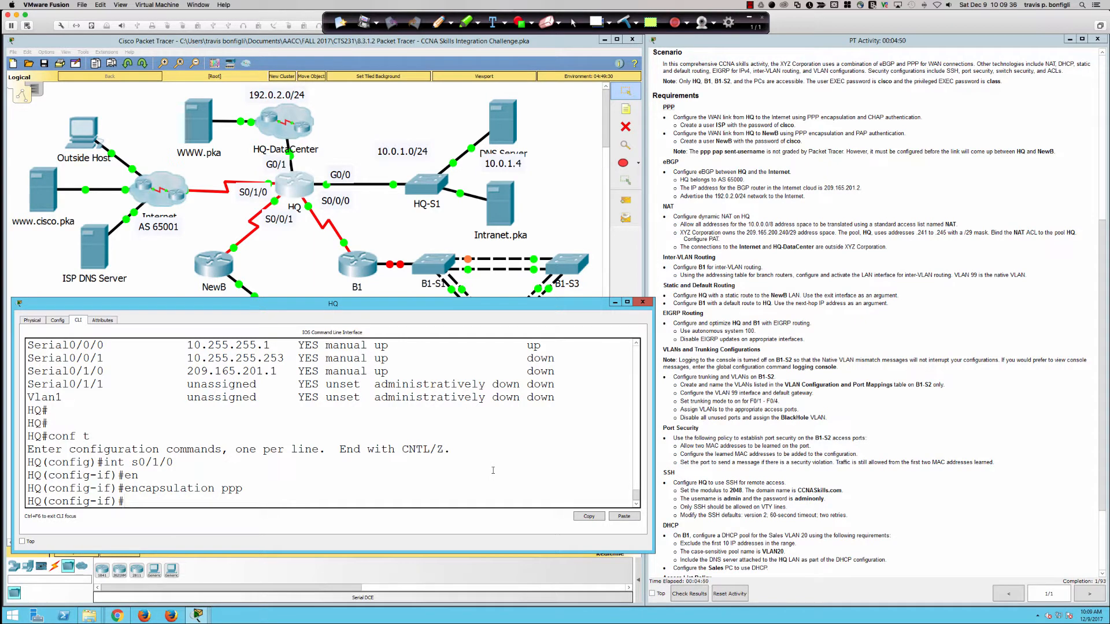
Step: Create the local username ISP with its assigned password in global configuration
{"action": "type", "text": "exit"}
{"action": "key", "text": "Return"}
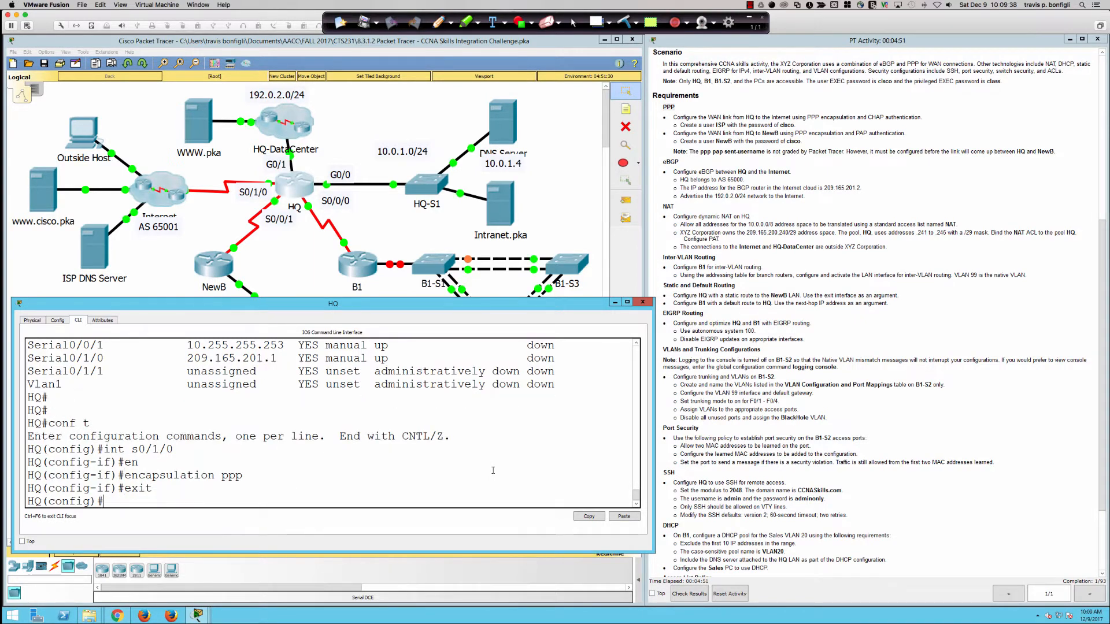
{"action": "type", "text": "user"}
{"action": "key", "text": "Tab"}
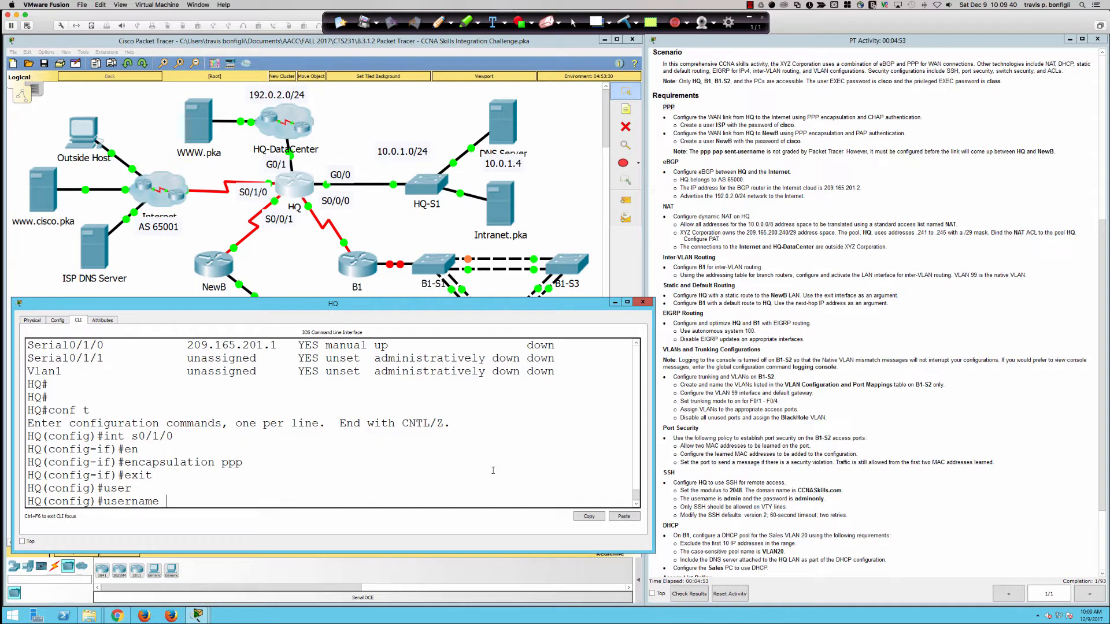
{"action": "type", "text": "ISP pas"}
{"action": "key", "text": "Tab"}
{"action": "type", "text": "cisco"}
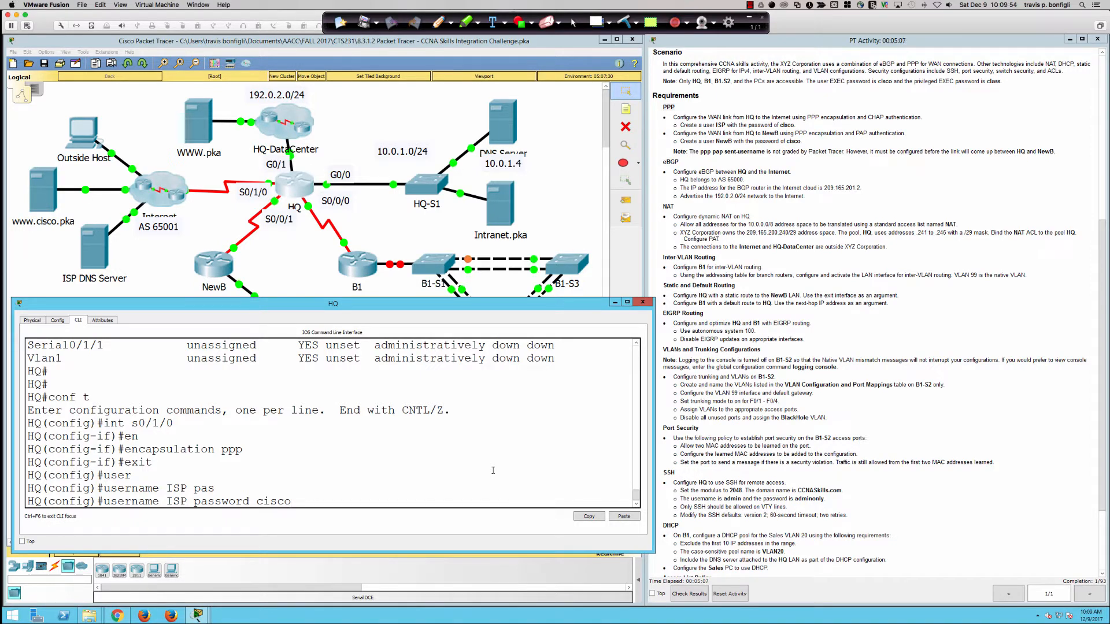
{"action": "key", "text": "BackSpace"}
{"action": "key", "text": "BackSpace"}
{"action": "key", "text": "BackSpace"}
{"action": "key", "text": "BackSpace"}
{"action": "key", "text": "BackSpace"}
{"action": "key", "text": "BackSpace"}
{"action": "key", "text": "BackSpace"}
{"action": "key", "text": "BackSpace"}
{"action": "key", "text": "BackSpace"}
{"action": "key", "text": "BackSpace"}
{"action": "key", "text": "BackSpace"}
{"action": "key", "text": "BackSpace"}
{"action": "key", "text": "BackSpace"}
{"action": "key", "text": "BackSpace"}
{"action": "key", "text": "BackSpace"}
{"action": "type", "text": "?"}
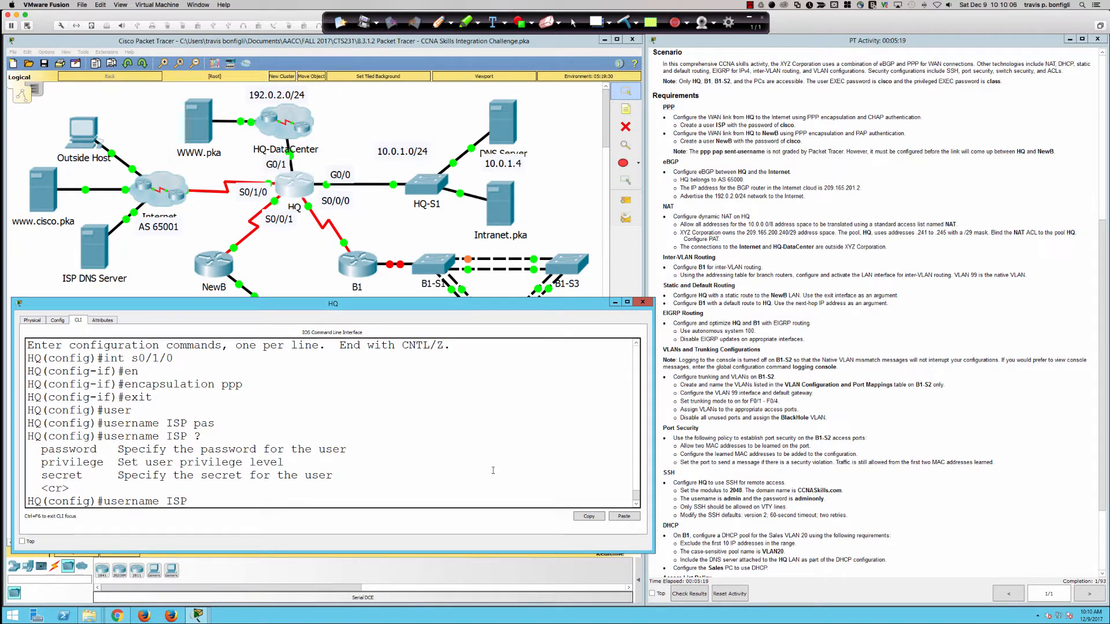
{"action": "type", "text": "pas"}
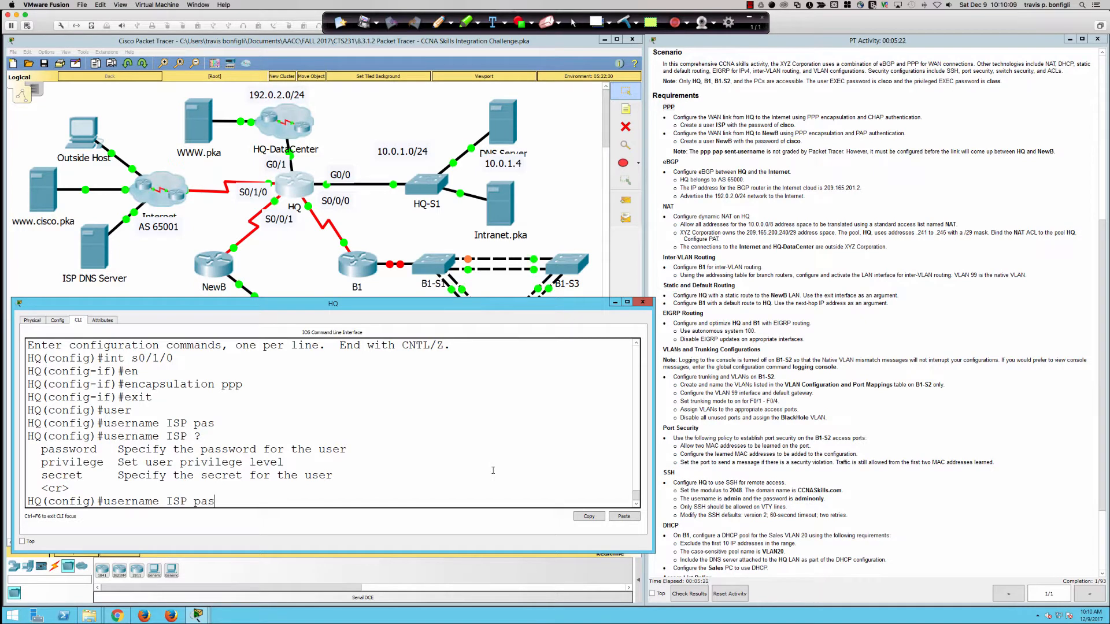
{"action": "key", "text": "Tab"}
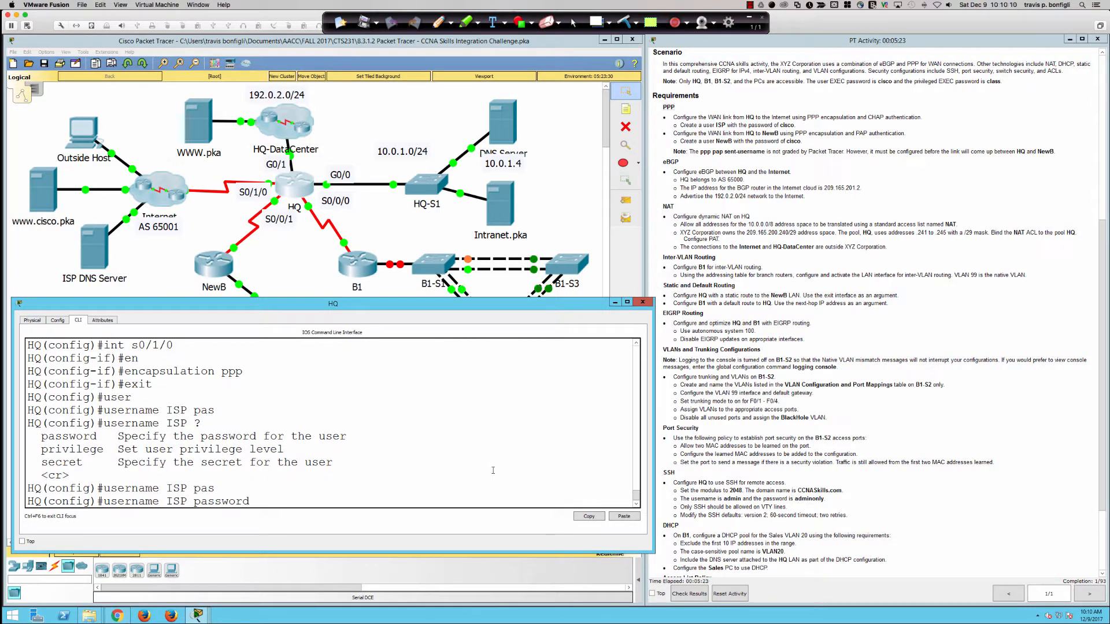
{"action": "type", "text": "cis"}
{"action": "type", "text": "co"}
{"action": "key", "text": "Return"}
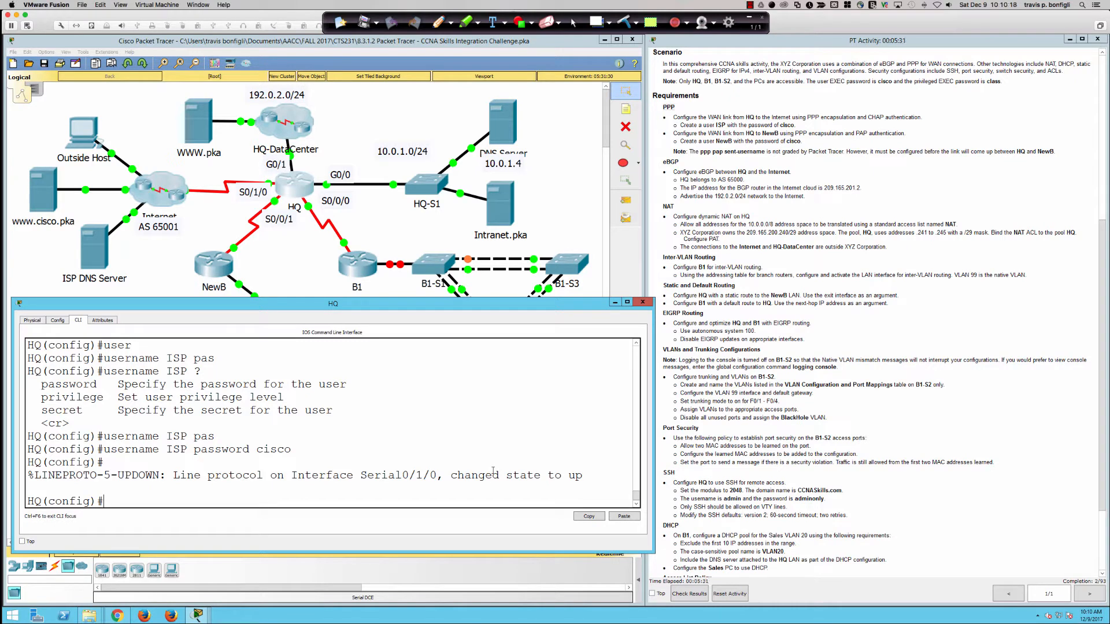
Step: Show HQ's interface summary and the detailed status of Serial0/1/0
{"action": "type", "text": "do sh"}
{"action": "type", "text": "ip int bri"}
{"action": "key", "text": "Return"}
{"action": "type", "text": "sh int s0/10"}
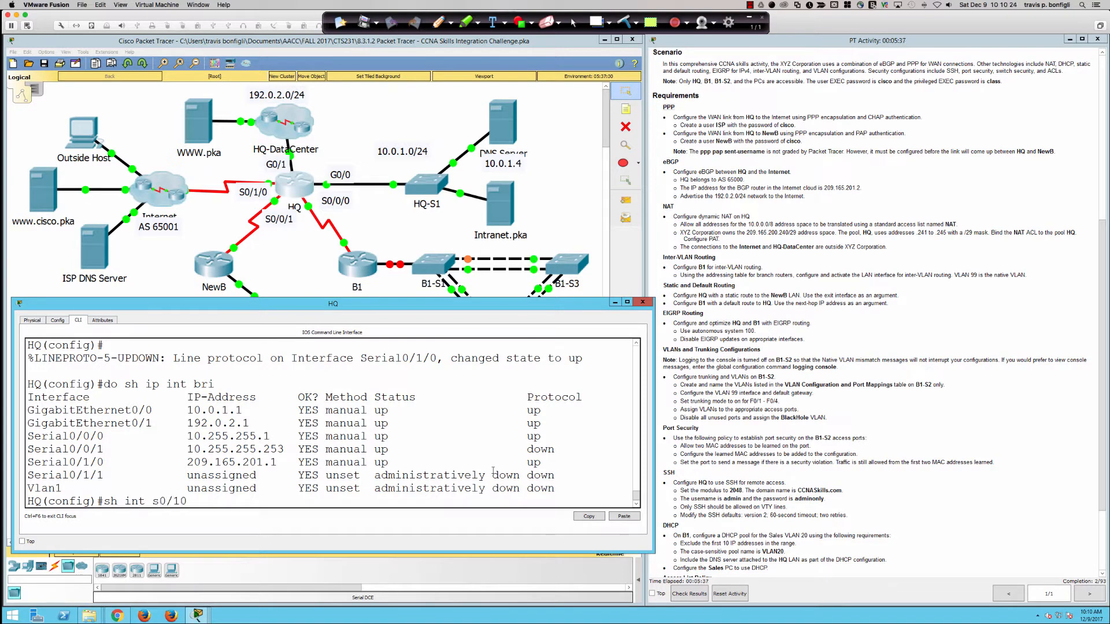
{"action": "key", "text": "BackSpace"}
{"action": "type", "text": "/0"}
{"action": "key", "text": "Return"}
{"action": "type", "text": "do sh"}
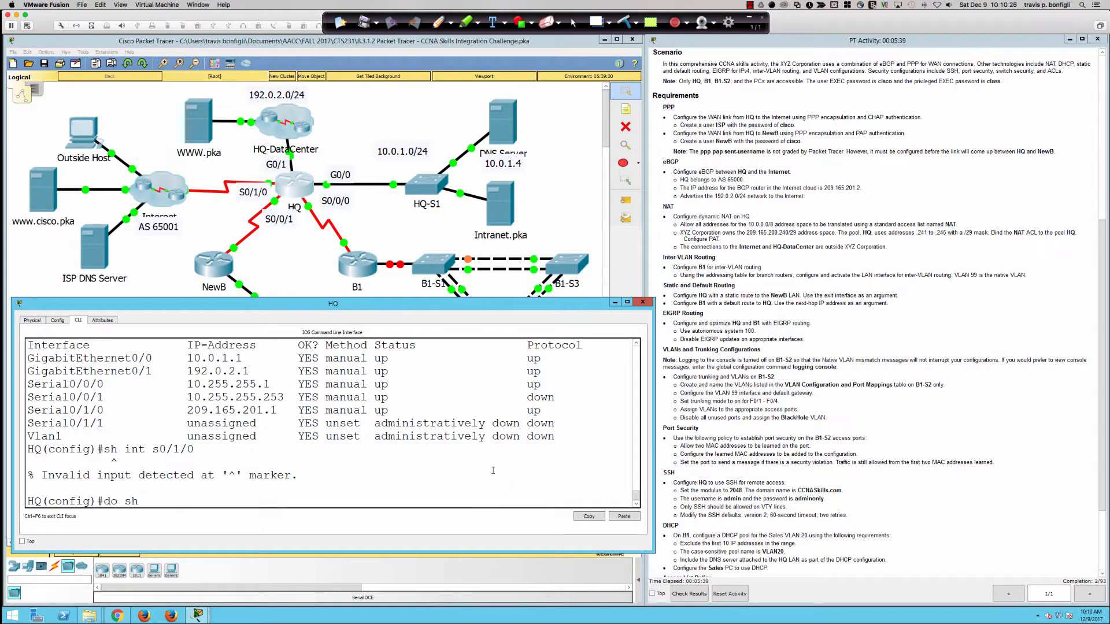
{"action": "type", "text": " int s0/1/0"}
{"action": "key", "text": "Return"}
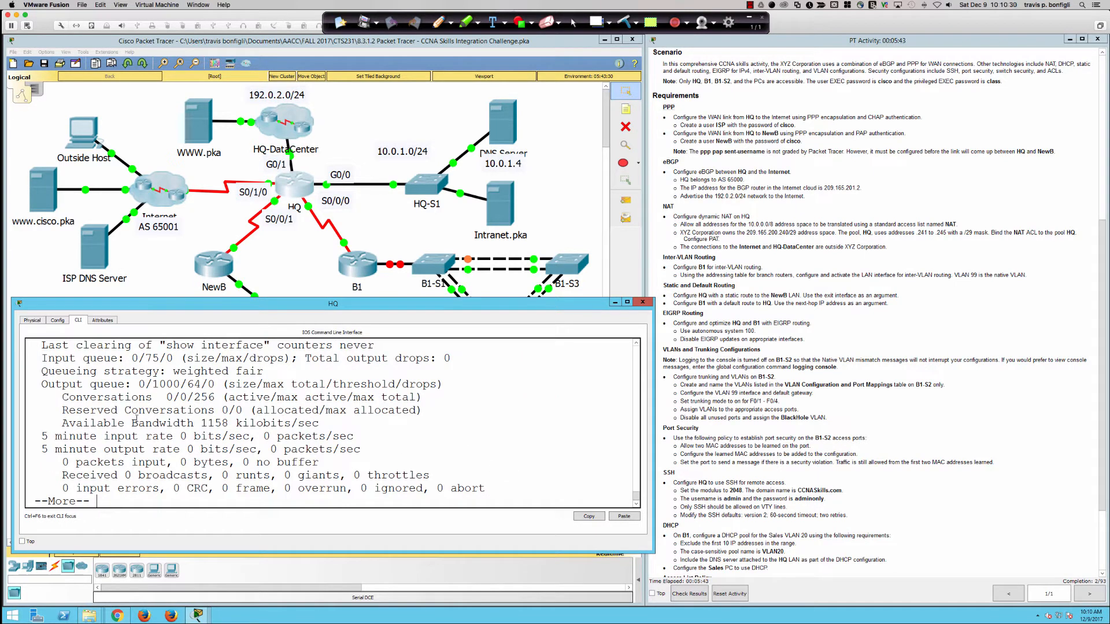
Step: Mark the PPP encapsulation line in the Serial0/1/0 output
{"action": "scroll", "coordinate": [184, 396], "scroll_direction": "up", "scroll_amount": 3}
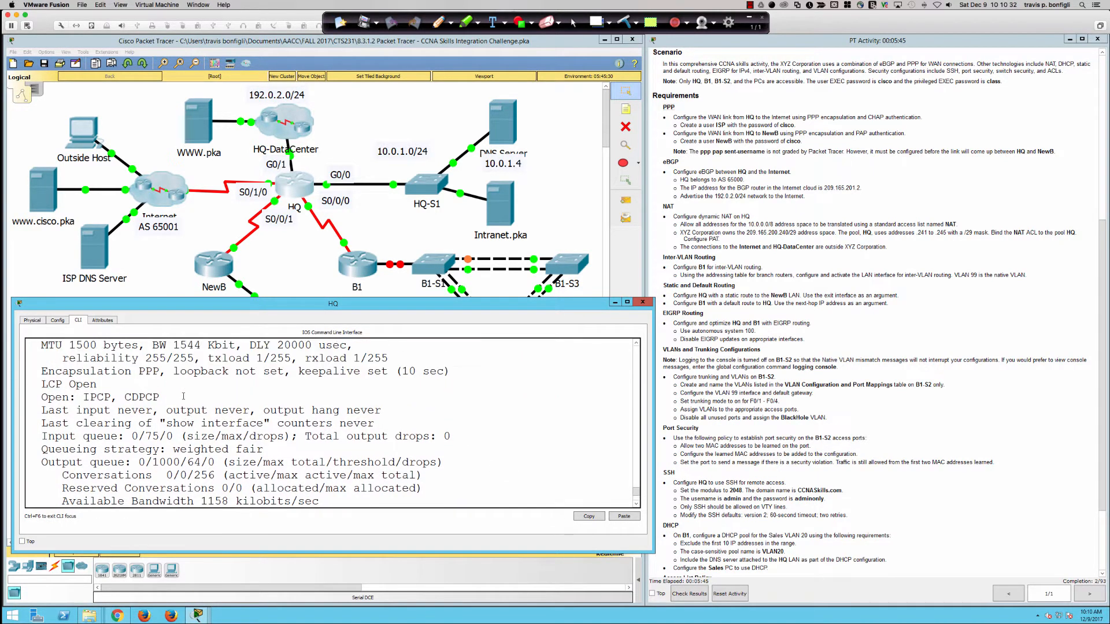
{"action": "scroll", "coordinate": [184, 396], "scroll_direction": "up", "scroll_amount": 1}
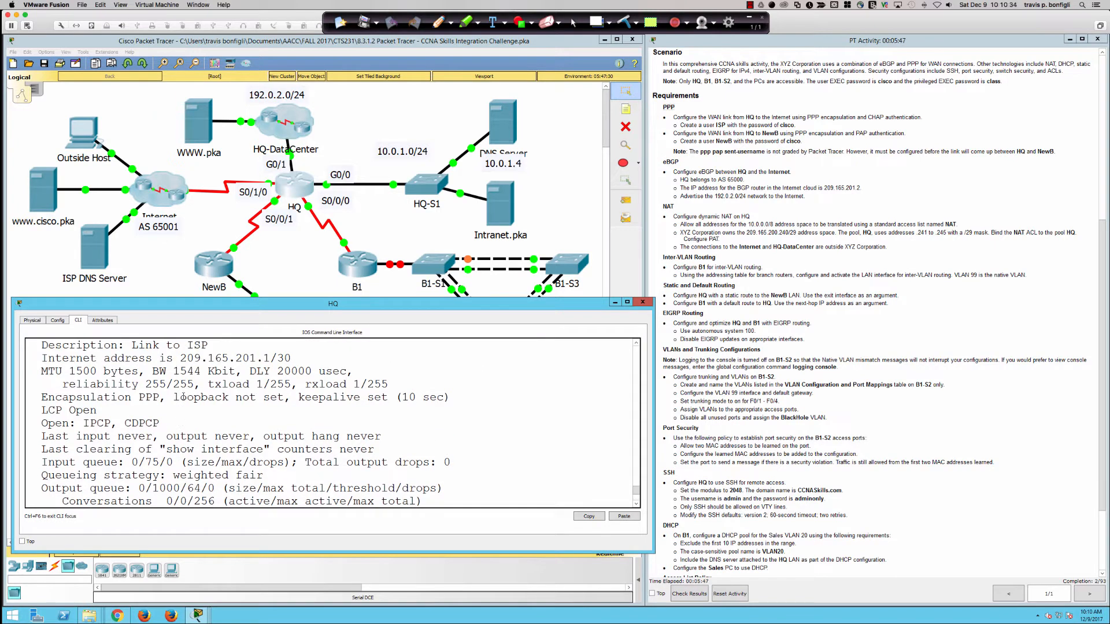
{"action": "left_click_drag", "start_coordinate": [104, 398], "coordinate": [161, 398]}
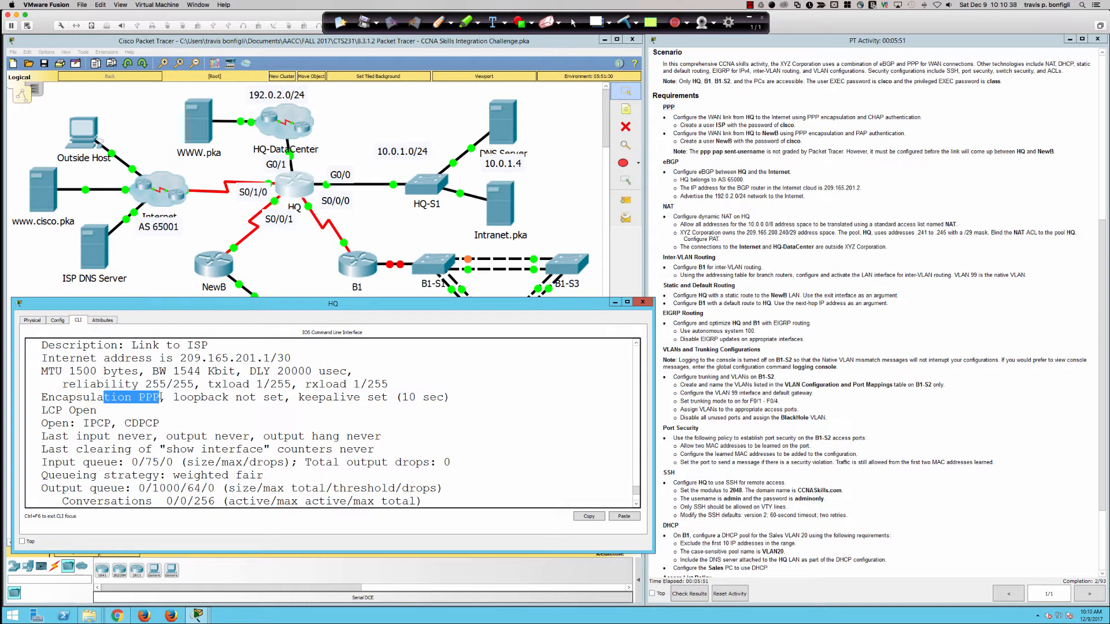
{"action": "scroll", "coordinate": [160, 398], "scroll_direction": "up", "scroll_amount": 1}
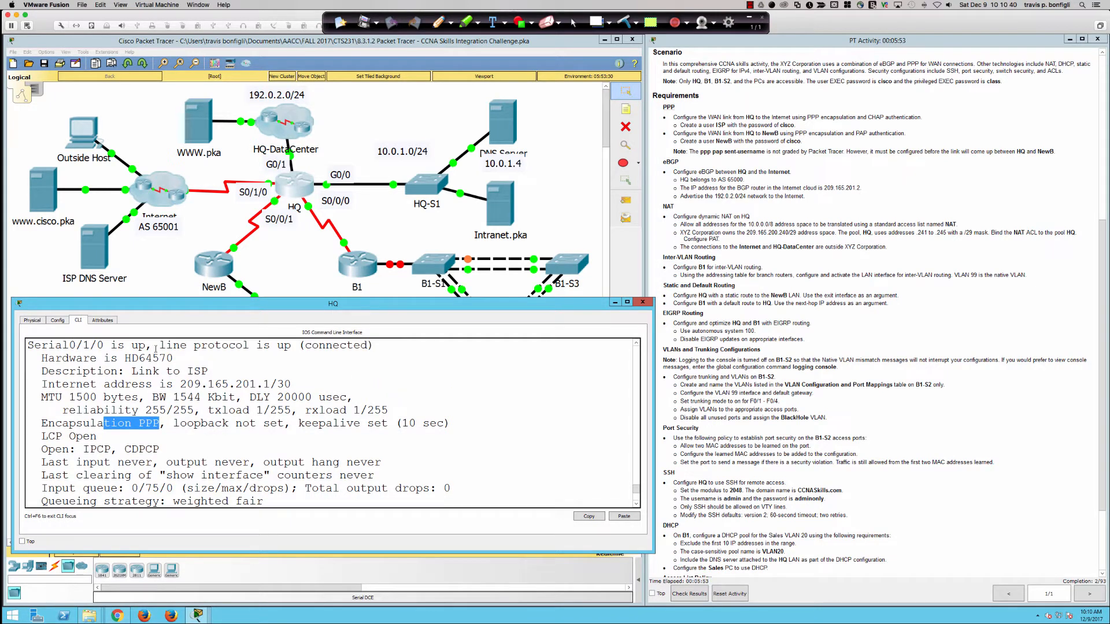
{"action": "left_click_drag", "start_coordinate": [127, 345], "coordinate": [207, 345]}
{"action": "scroll", "coordinate": [273, 448], "scroll_direction": "down", "scroll_amount": 2}
{"action": "scroll", "coordinate": [273, 448], "scroll_direction": "down", "scroll_amount": 2}
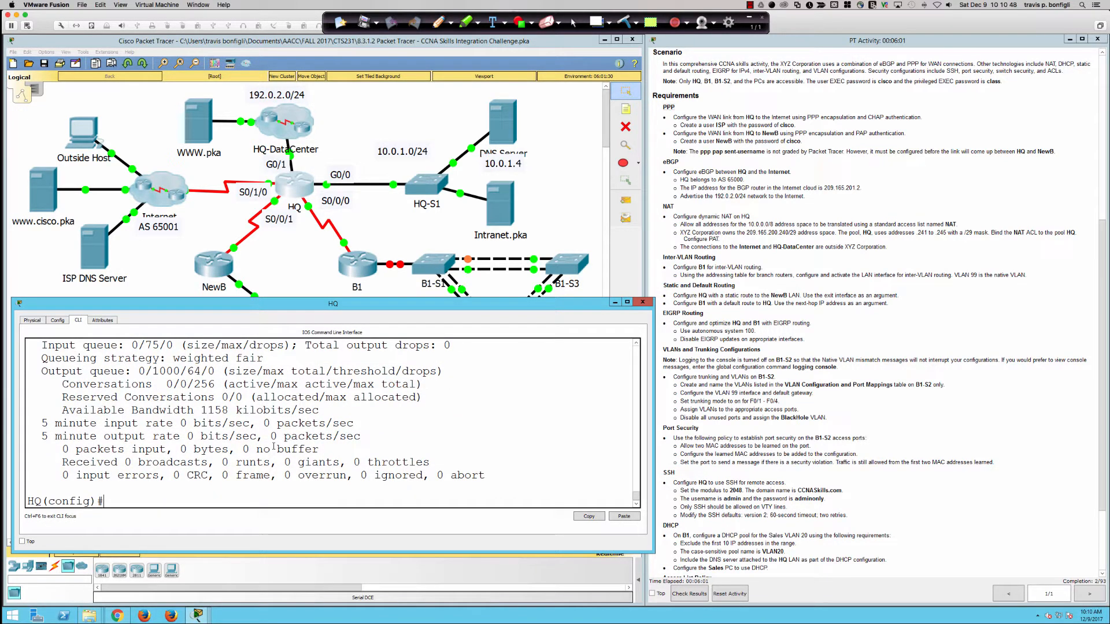
Step: Ping 209.165.200.2 from HQ and review the results
{"action": "type", "text": "do ping 209.165.200.2"}
{"action": "key", "text": "Return"}
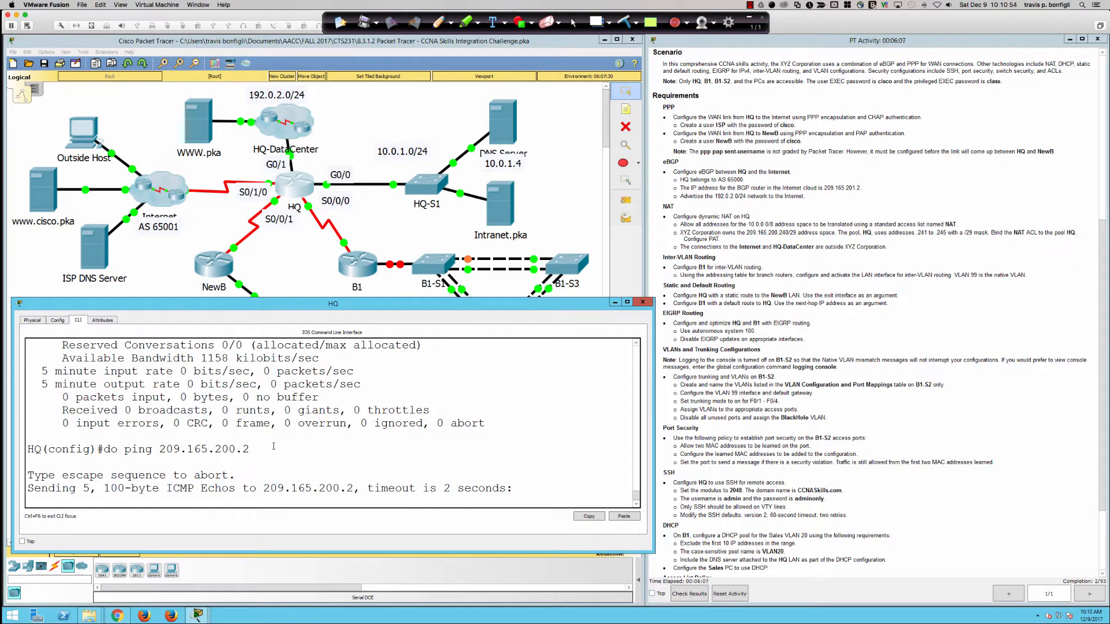
{"action": "scroll", "coordinate": [225, 450], "scroll_direction": "up", "scroll_amount": 2}
{"action": "scroll", "coordinate": [224, 450], "scroll_direction": "up", "scroll_amount": 5}
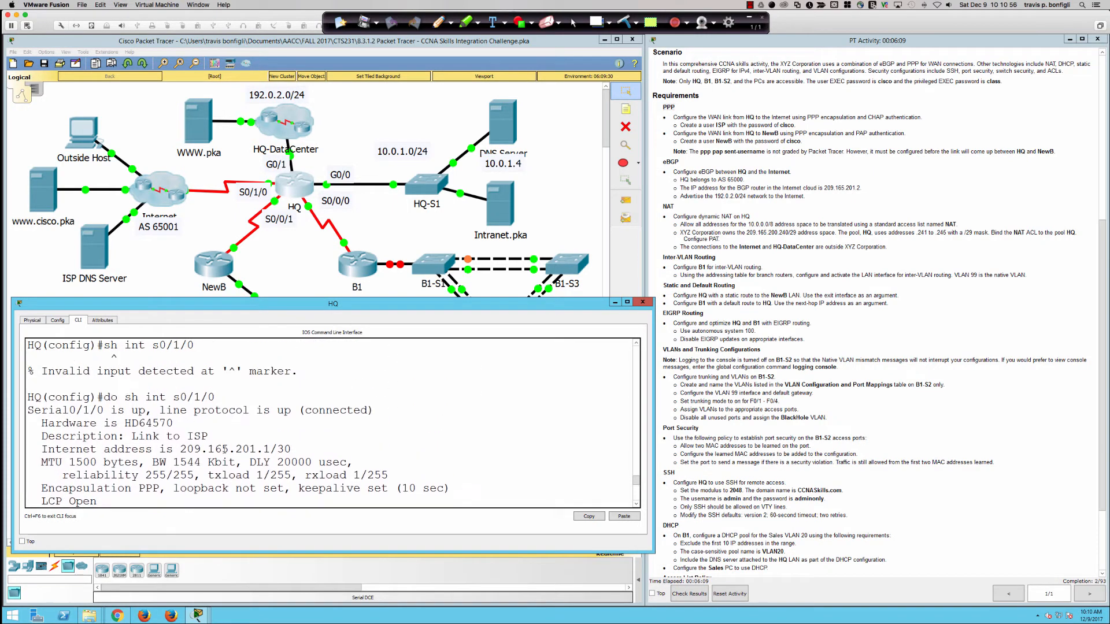
{"action": "scroll", "coordinate": [225, 450], "scroll_direction": "down", "scroll_amount": 7}
{"action": "scroll", "coordinate": [225, 450], "scroll_direction": "up", "scroll_amount": 1}
{"action": "scroll", "coordinate": [225, 450], "scroll_direction": "up", "scroll_amount": 8}
{"action": "scroll", "coordinate": [225, 450], "scroll_direction": "down", "scroll_amount": 10}
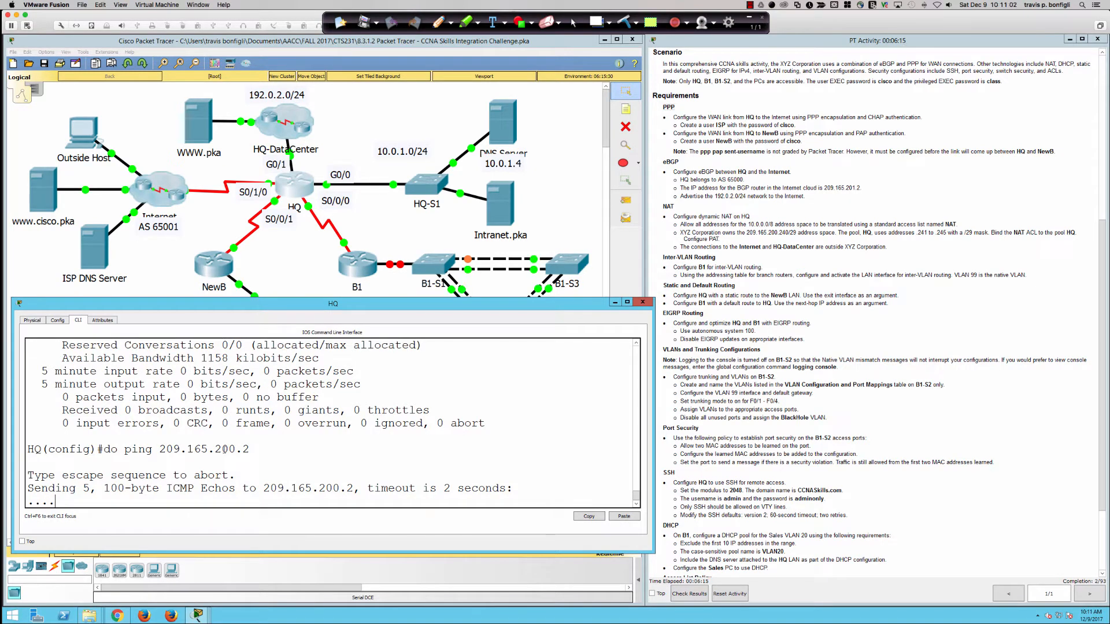
Step: Recheck the interface summary and ping 209.165.201.2 across the ISP link
{"action": "type", "text": "do sh ip int bri"}
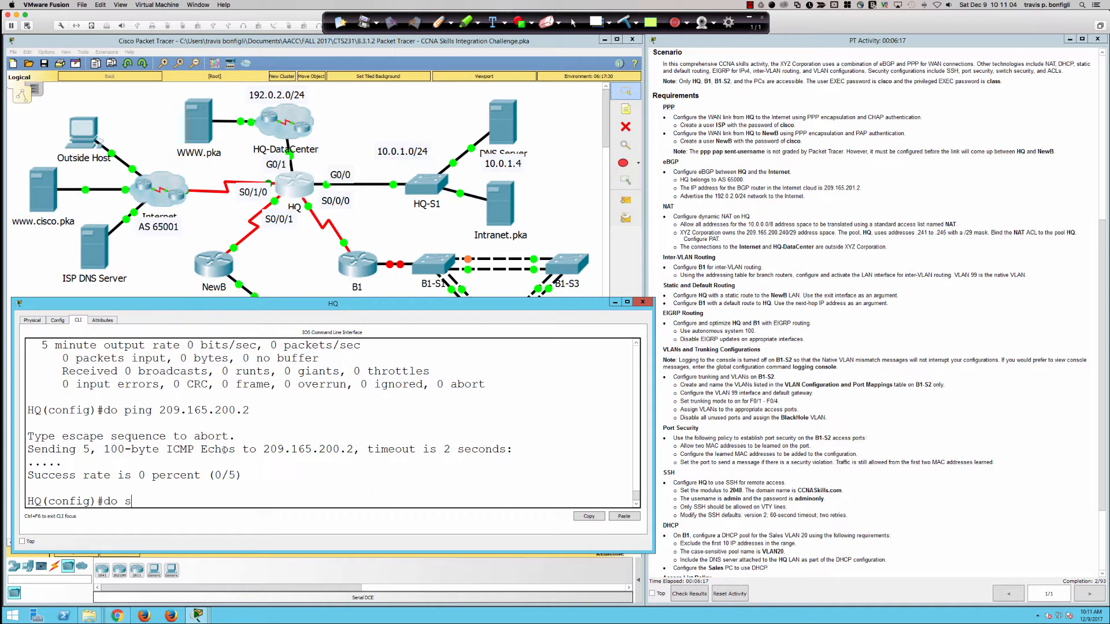
{"action": "key", "text": "Return"}
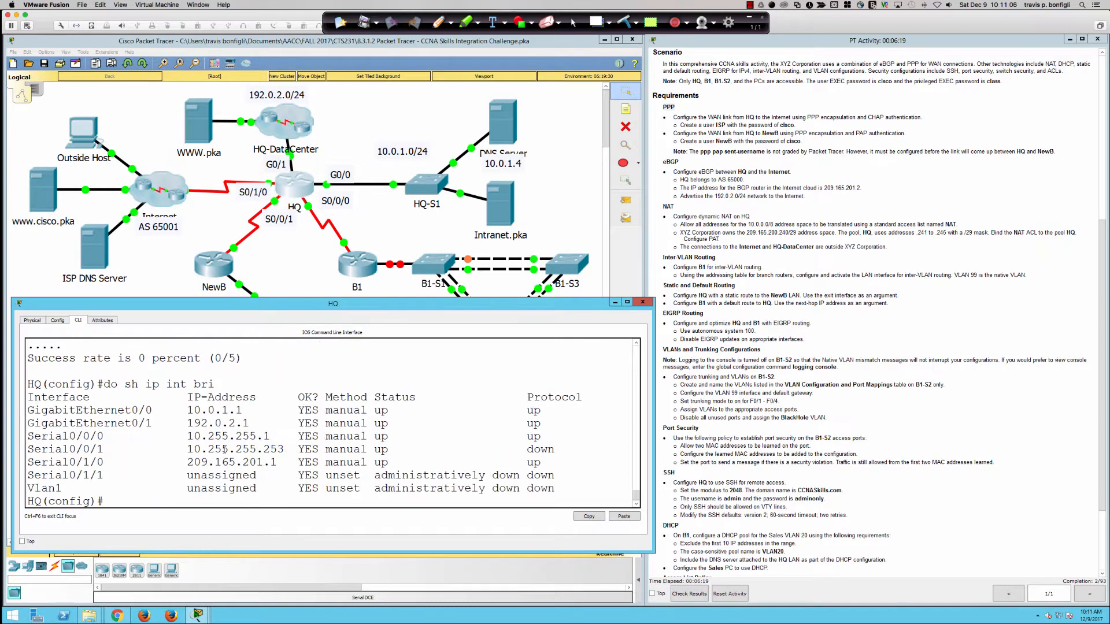
{"action": "key", "text": "Up"}
{"action": "key", "text": "Up"}
{"action": "key", "text": "BackSpace"}
{"action": "key", "text": "BackSpace"}
{"action": "key", "text": "BackSpace"}
{"action": "type", "text": "1.2"}
{"action": "key", "text": "Return"}
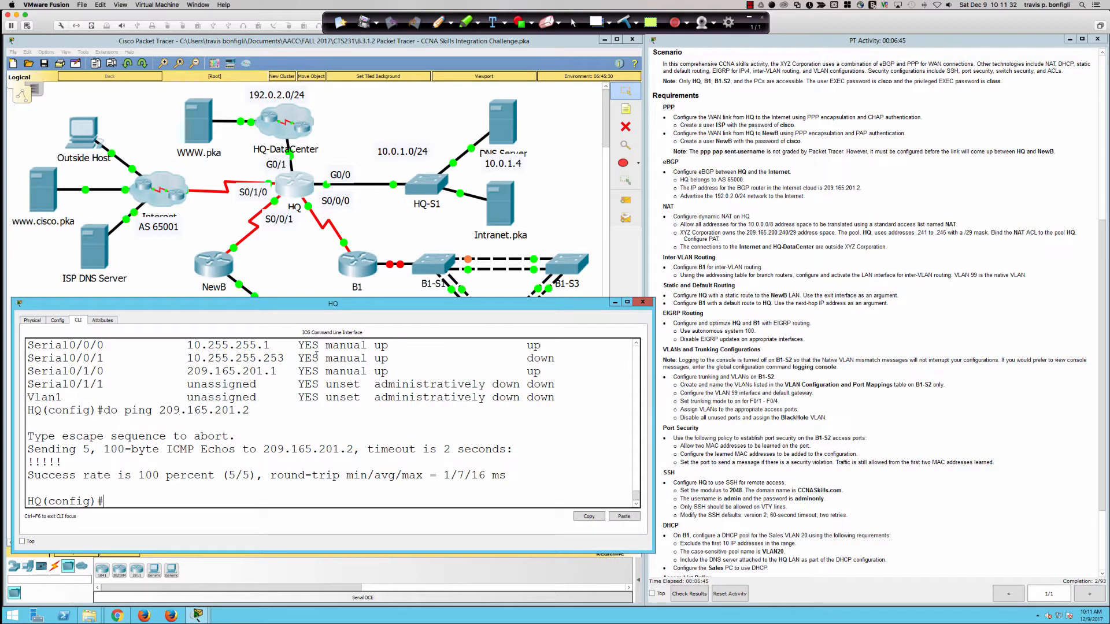
Step: Highlight the down Serial0/0/1 row and start entering interface Serial0/0/1
{"action": "left_click_drag", "start_coordinate": [83, 359], "coordinate": [555, 363]}
{"action": "left_click", "coordinate": [573, 428]}
{"action": "key", "text": "Return"}
{"action": "key", "text": "Return"}
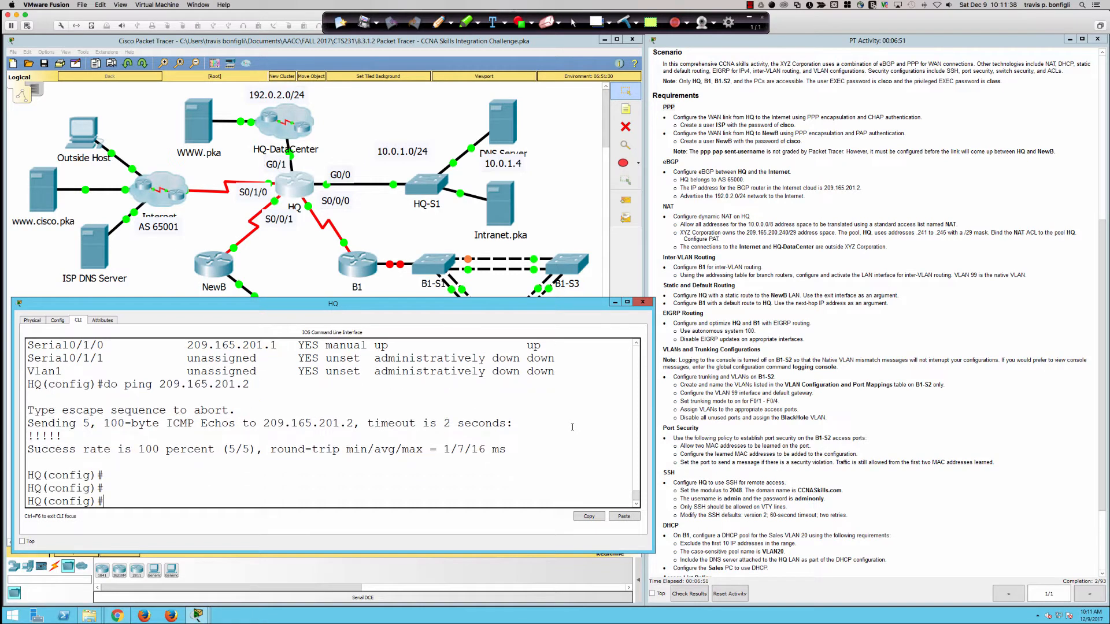
{"action": "type", "text": "int s0/0/1"}
{"action": "scroll", "coordinate": [549, 428], "scroll_direction": "up", "scroll_amount": 2}
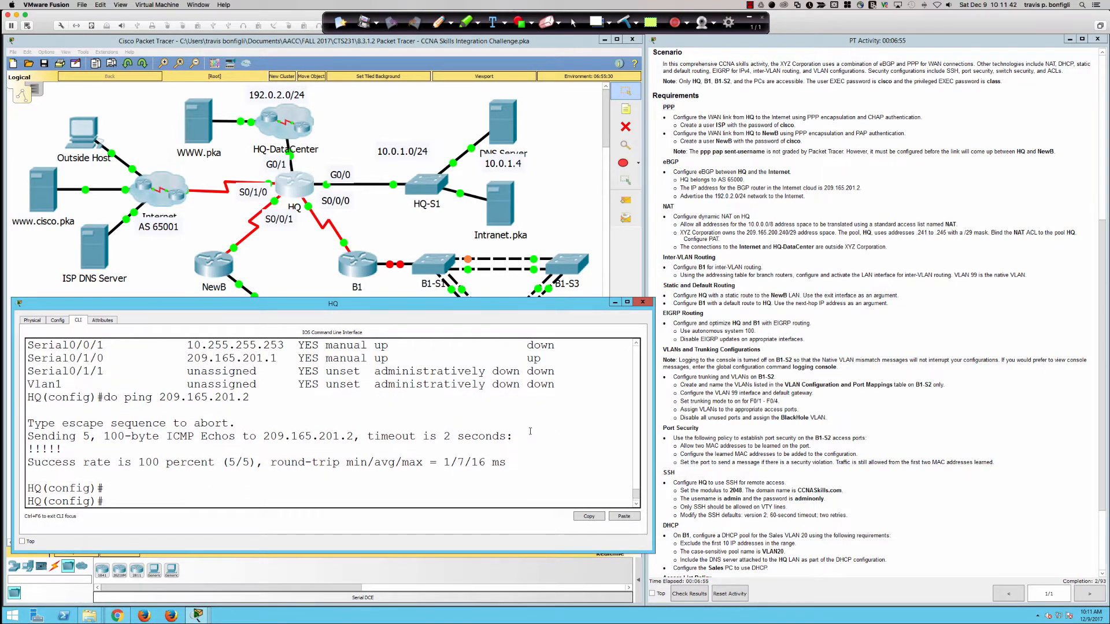
Step: Set PPP encapsulation on interface Serial0/0/1
{"action": "type", "text": "1"}
{"action": "key", "text": "Return"}
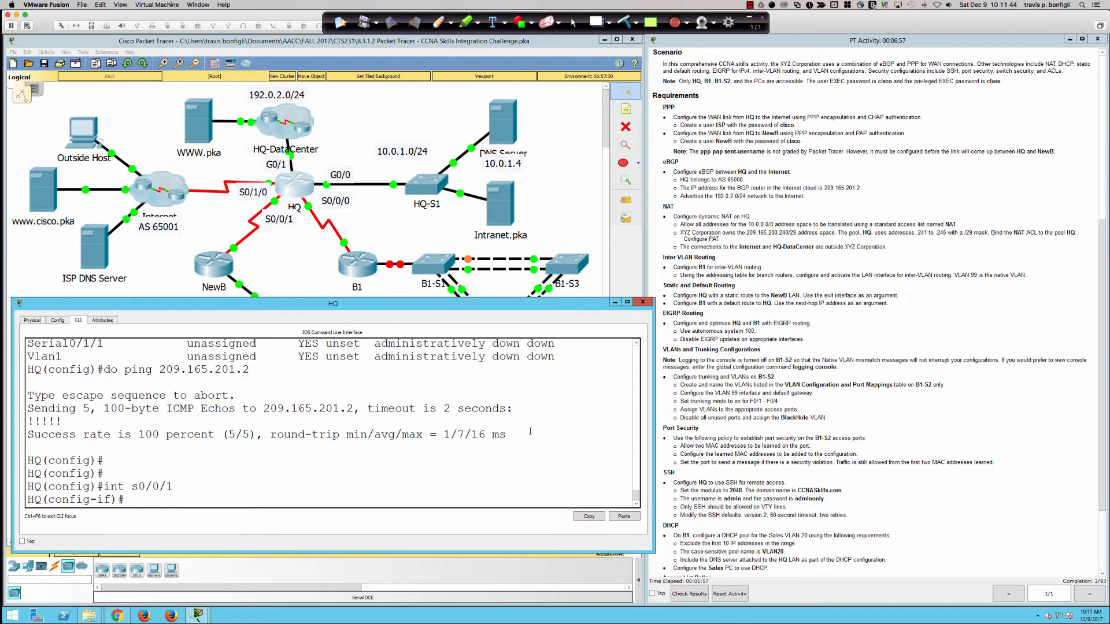
{"action": "type", "text": "en"}
{"action": "key", "text": "Tab"}
{"action": "type", "text": "p"}
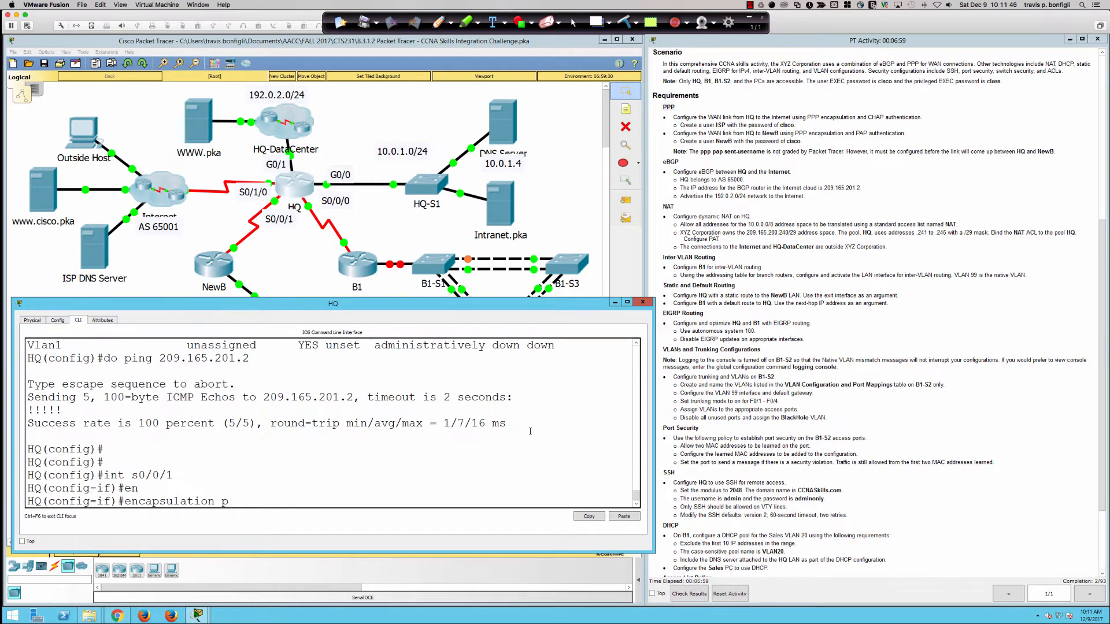
{"action": "type", "text": "pp"}
{"action": "key", "text": "Return"}
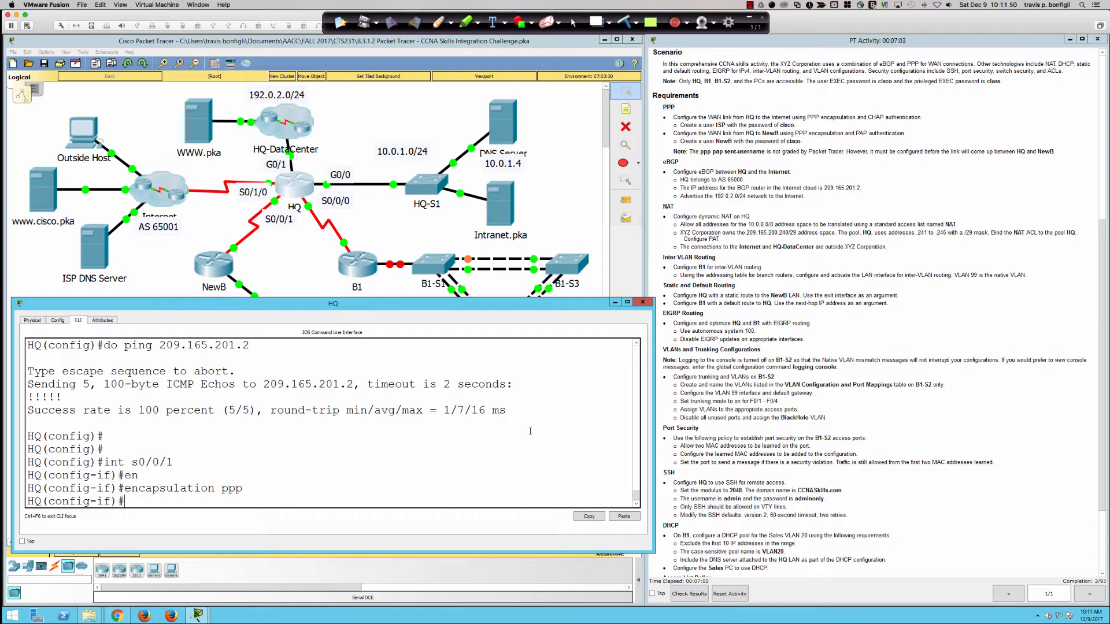
Step: Recheck the interface status summary with do show ip interface brief
{"action": "type", "text": "do sh ip int"}
{"action": "key", "text": "BackSpace"}
{"action": "key", "text": "BackSpace"}
{"action": "key", "text": "BackSpace"}
{"action": "key", "text": "BackSpace"}
{"action": "type", "text": "int bri"}
{"action": "key", "text": "Return"}
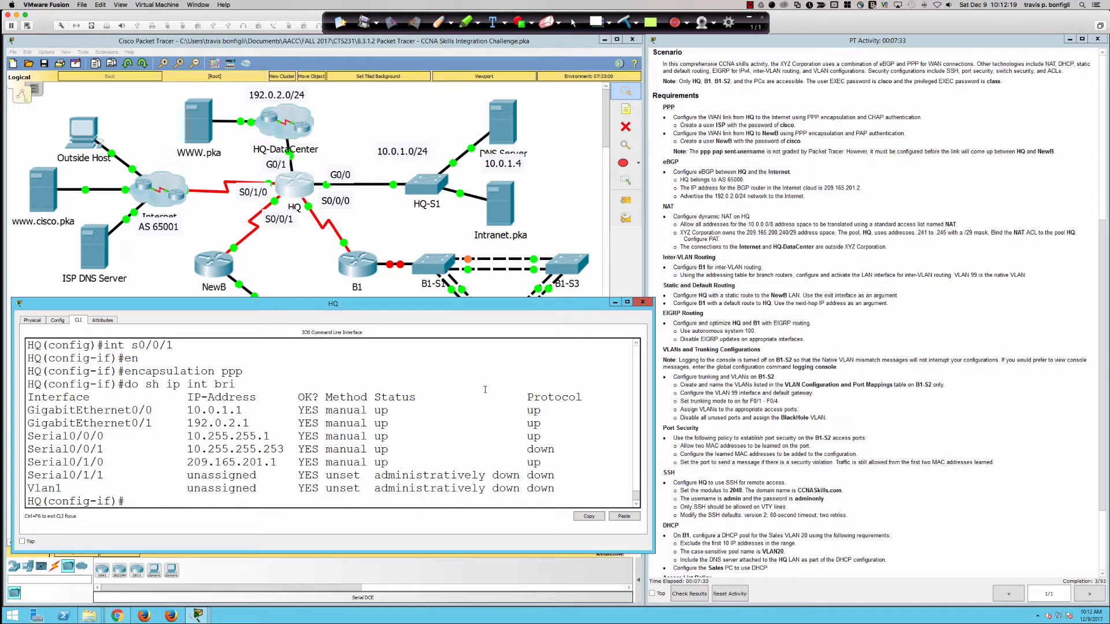
Step: Enable PPP PAP authentication on Serial0/0/1
{"action": "type", "text": "ppp aut"}
{"action": "key", "text": "Tab"}
{"action": "type", "text": "?"}
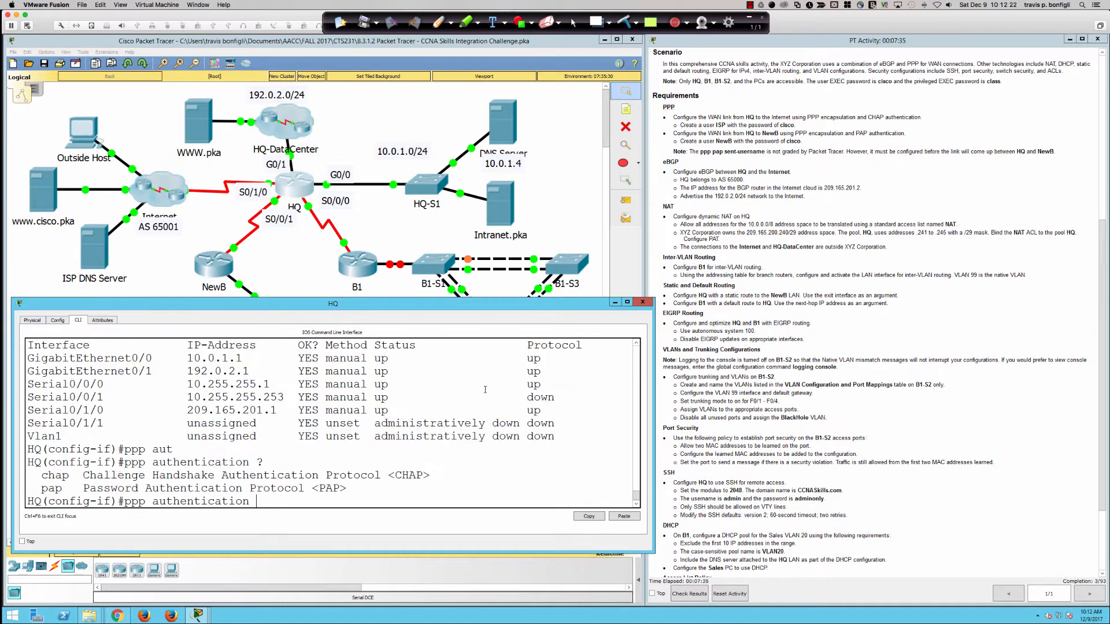
{"action": "type", "text": "pap ?"}
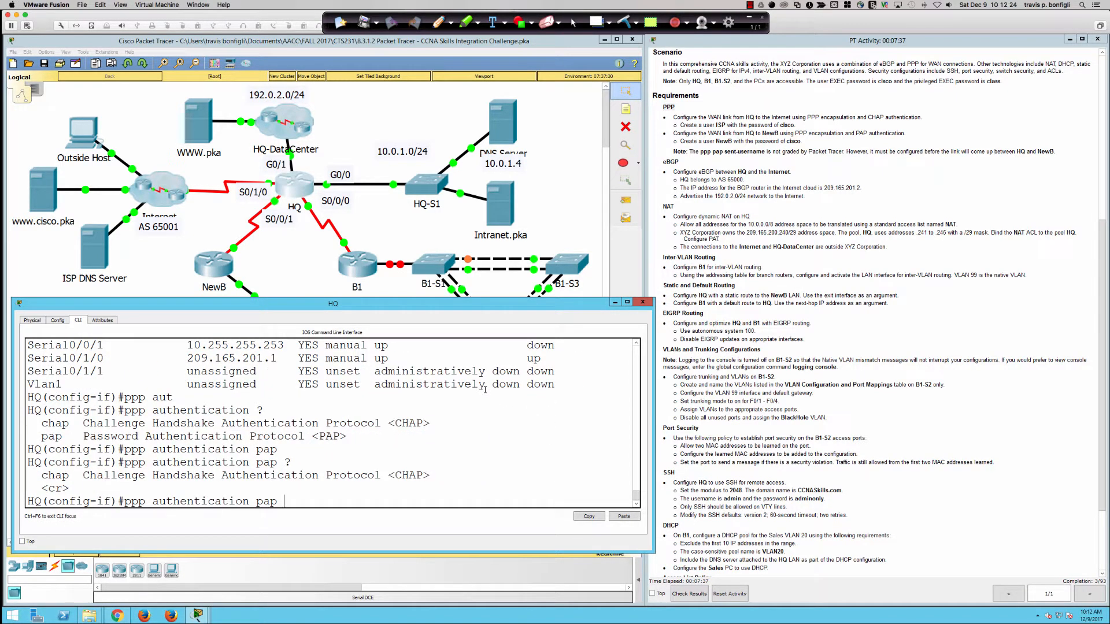
{"action": "key", "text": "Return"}
{"action": "type", "text": "pp"}
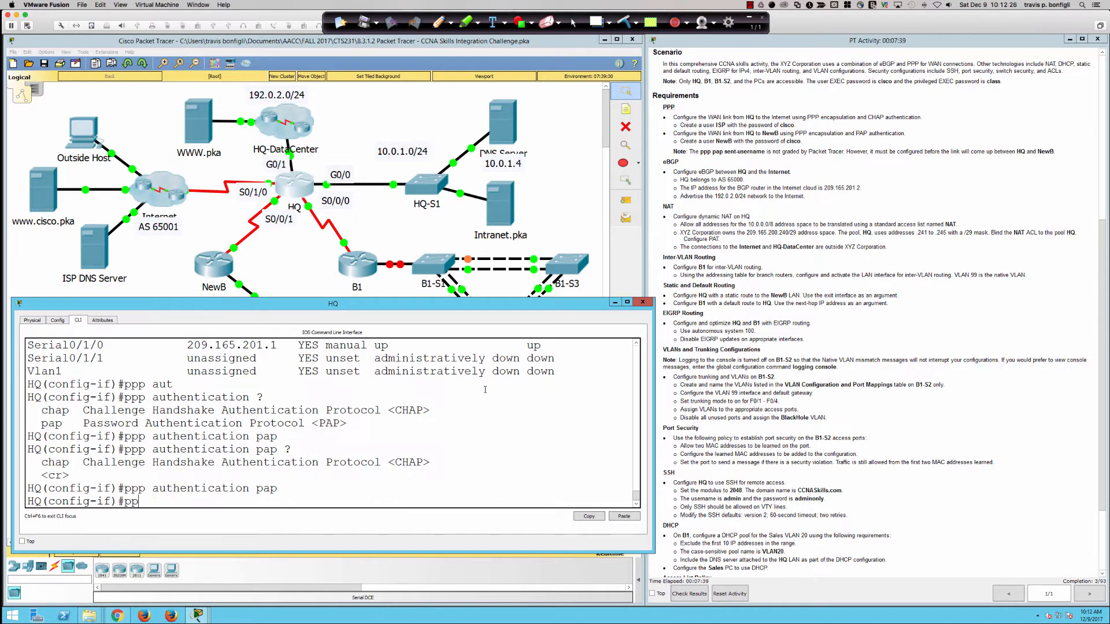
{"action": "type", "text": "p pap ?"}
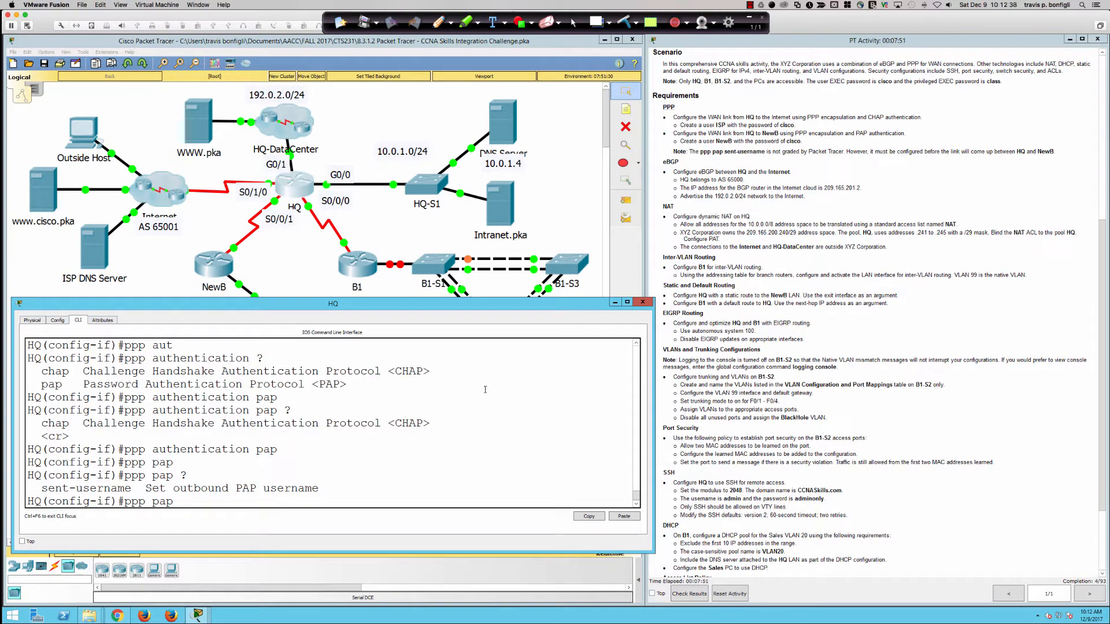
{"action": "key", "text": "BackSpace"}
{"action": "key", "text": "BackSpace"}
{"action": "key", "text": "BackSpace"}
{"action": "key", "text": "BackSpace"}
{"action": "key", "text": "BackSpace"}
{"action": "key", "text": "BackSpace"}
{"action": "key", "text": "BackSpace"}
Step: Create local user NewB with its password, then highlight the PAP note in the requirements
{"action": "type", "text": "exit"}
{"action": "key", "text": "Return"}
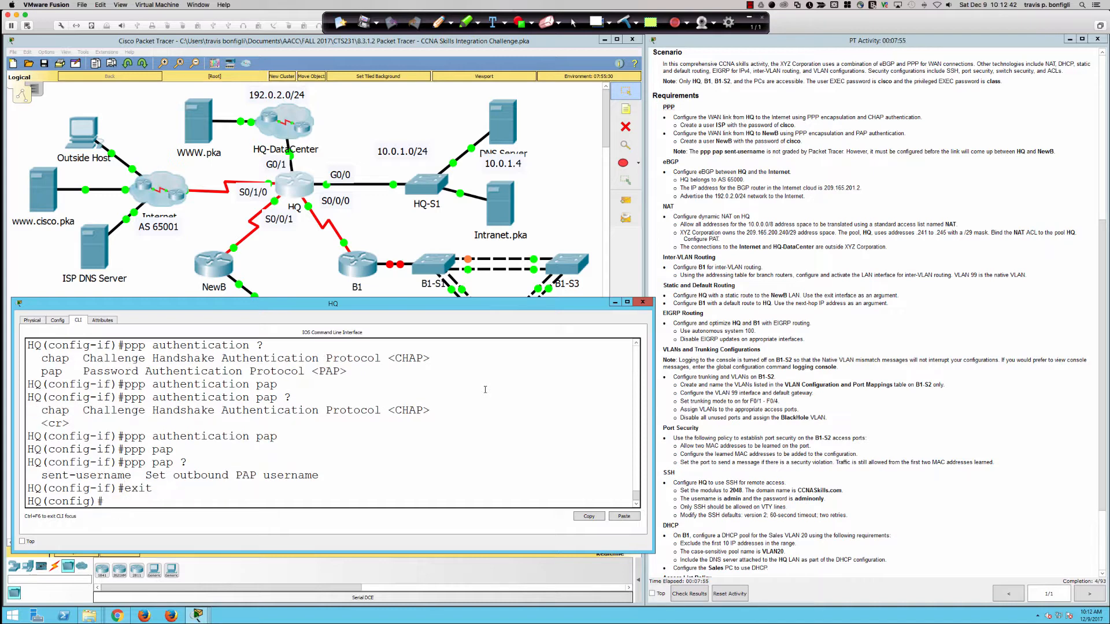
{"action": "type", "text": "user"}
{"action": "key", "text": "Tab"}
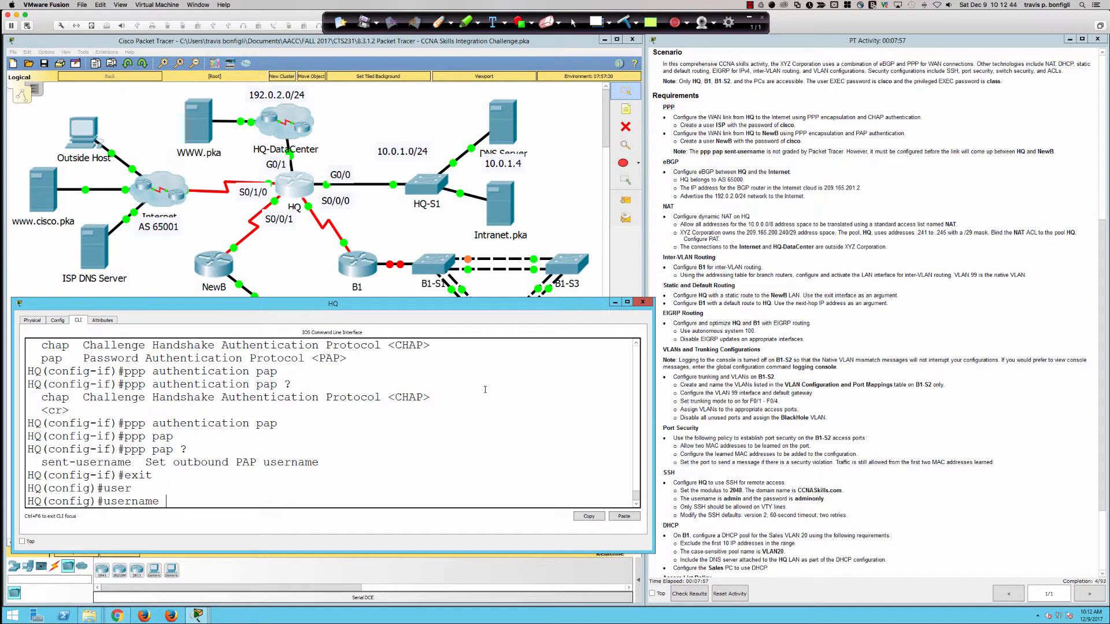
{"action": "type", "text": "NewB pas"}
{"action": "key", "text": "Tab"}
{"action": "type", "text": "cisco"}
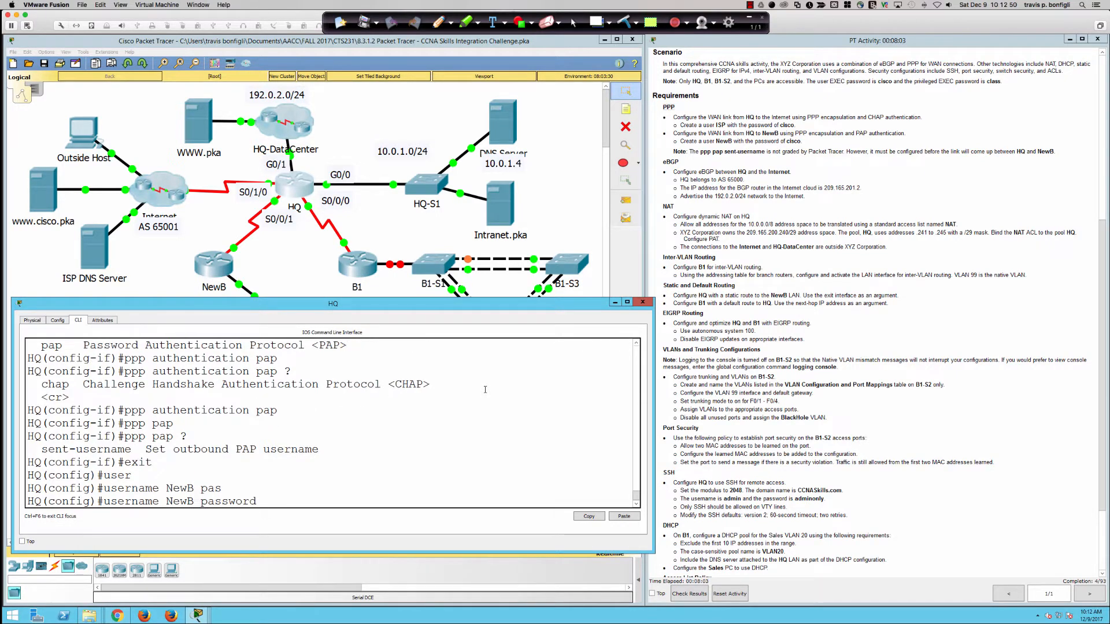
{"action": "key", "text": "Return"}
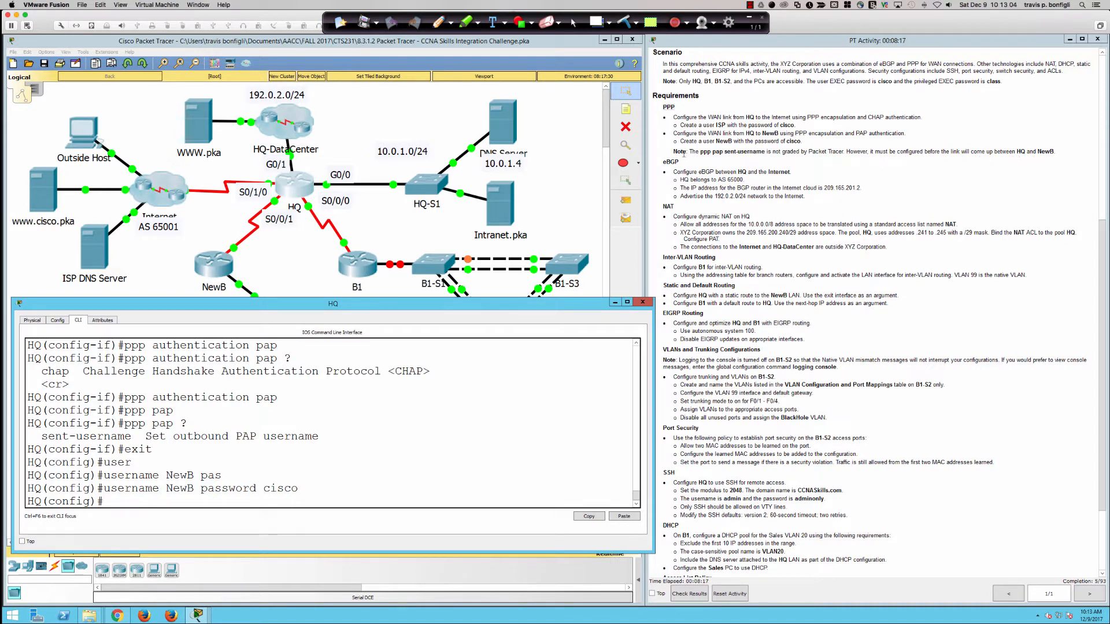
{"action": "left_click_drag", "start_coordinate": [681, 152], "coordinate": [1048, 153]}
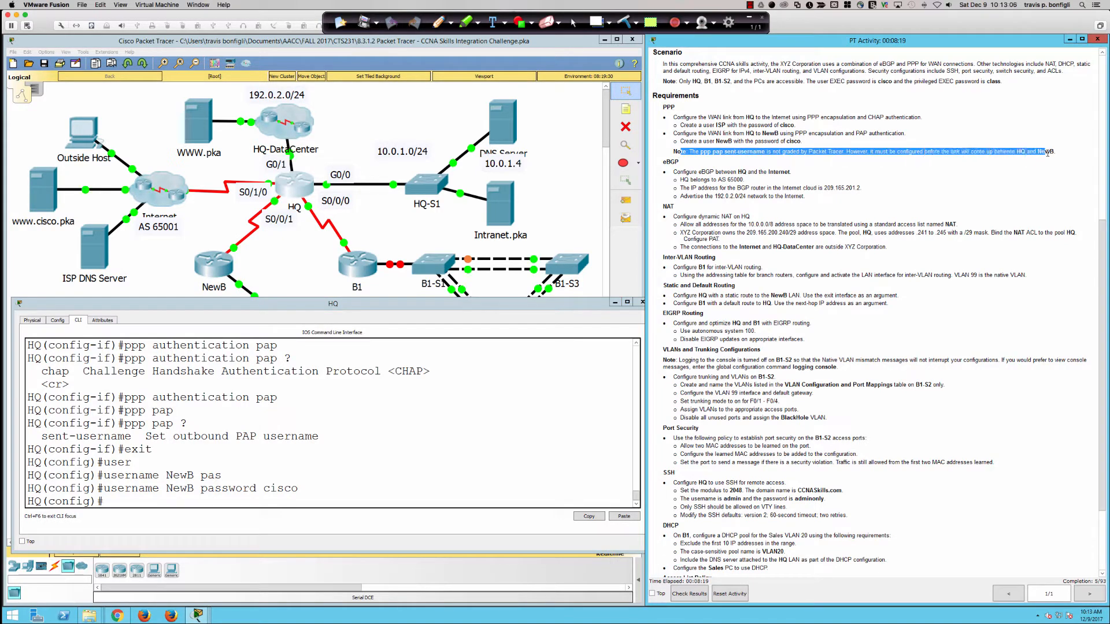
Step: Try opening the NewB router, dismiss the locked-configuration warning, and return to HQ's CLI
{"action": "left_click", "coordinate": [1047, 153]}
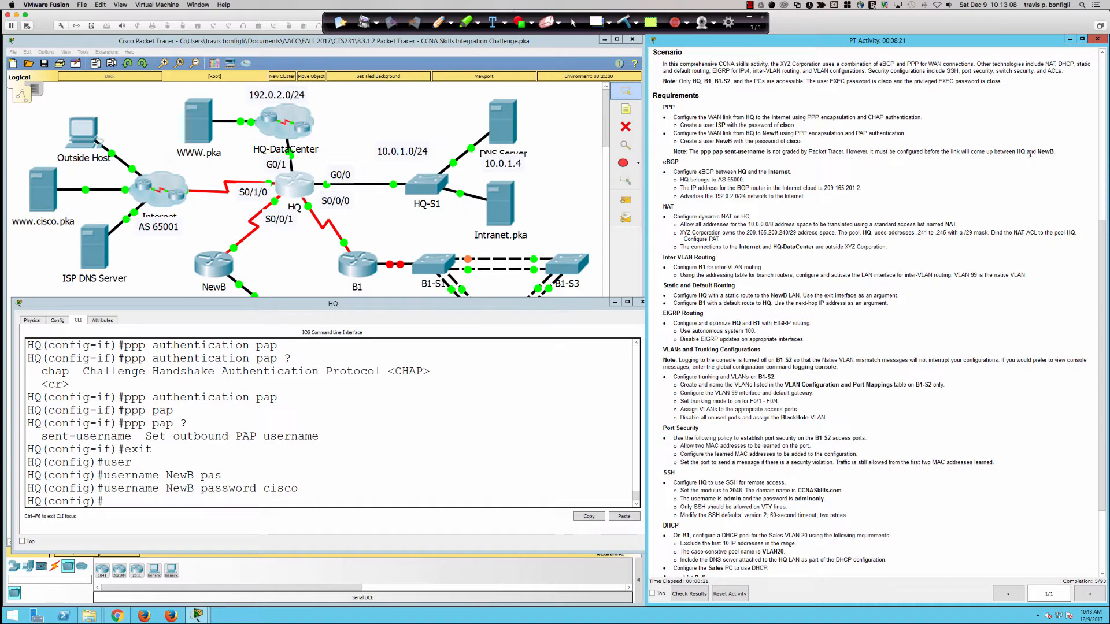
{"action": "left_click", "coordinate": [215, 264]}
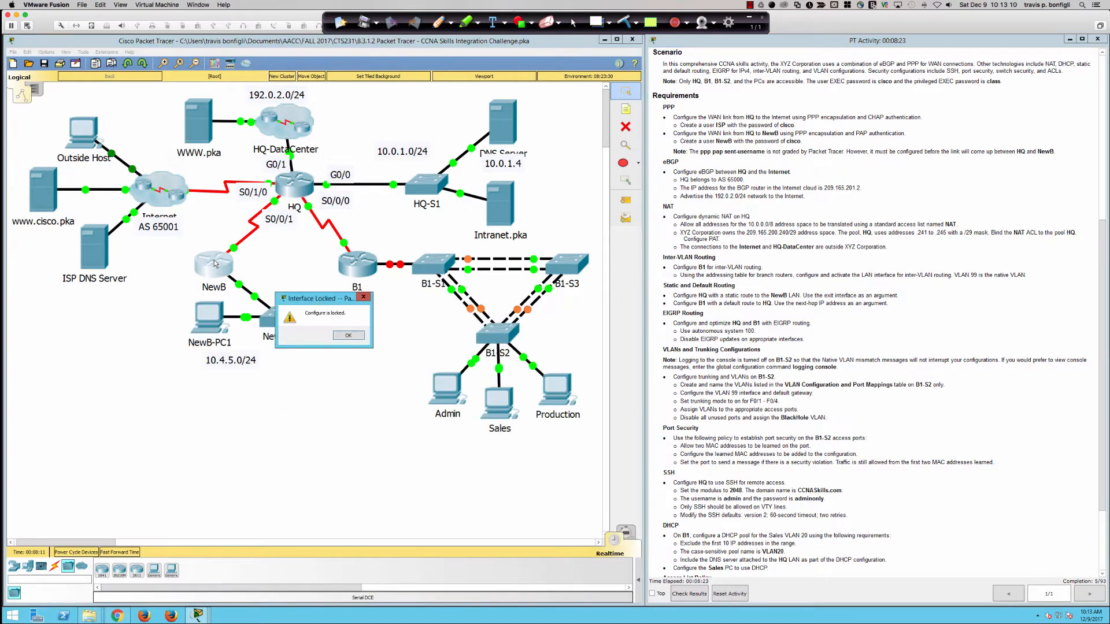
{"action": "left_click", "coordinate": [348, 335]}
{"action": "left_click", "coordinate": [301, 195]}
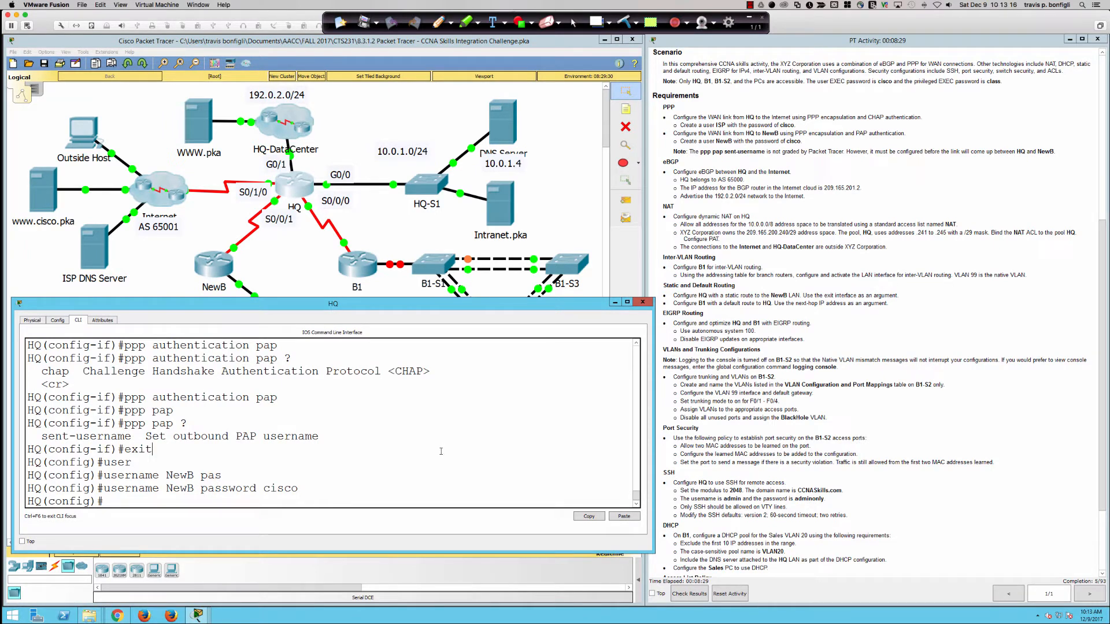
Step: On Serial0/0/1, set ppp pap sent-username HQ with its password
{"action": "type", "text": "int s0/0/1"}
{"action": "key", "text": "Return"}
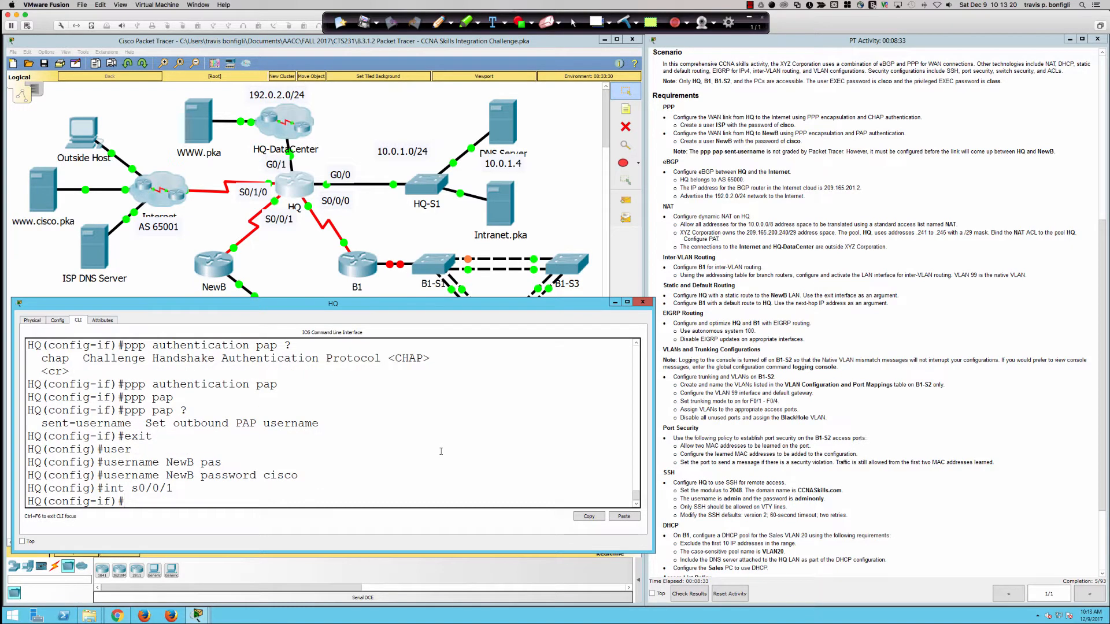
{"action": "type", "text": "ppp pap"}
{"action": "key", "text": "Tab"}
{"action": "type", "text": "sen"}
{"action": "key", "text": "Tab"}
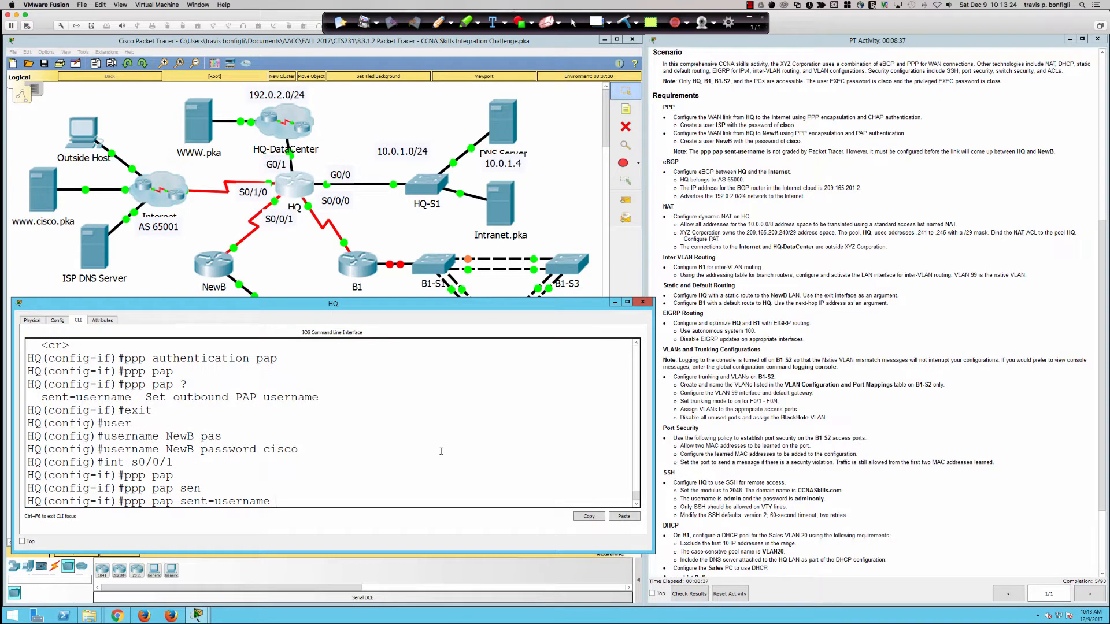
{"action": "type", "text": "HQ"}
{"action": "key", "text": "Return"}
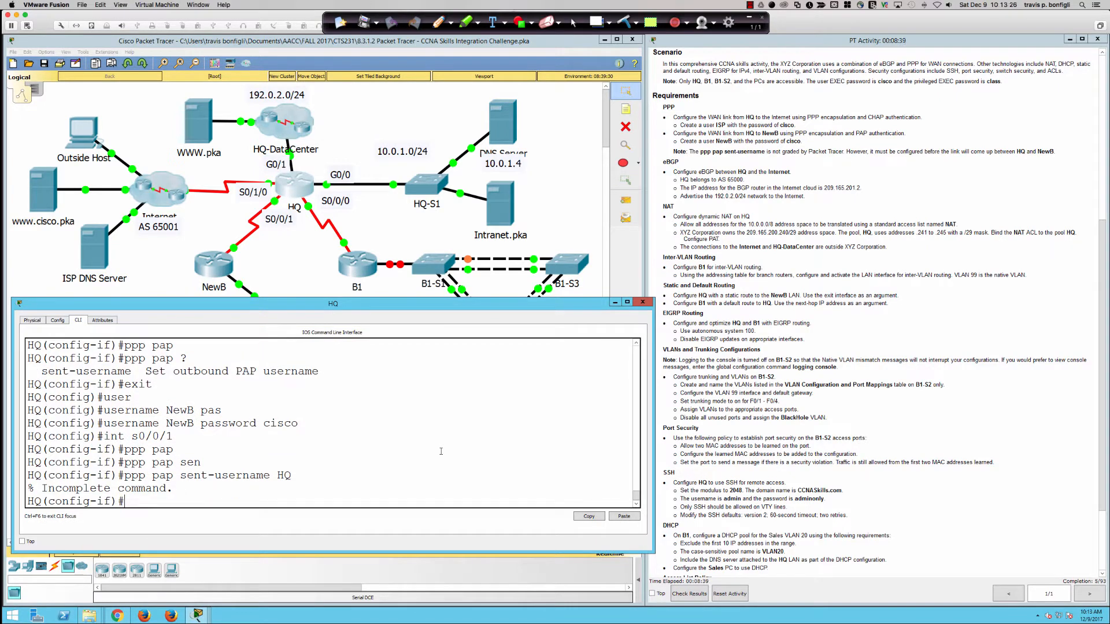
{"action": "key", "text": "Up"}
{"action": "type", "text": "?pas"}
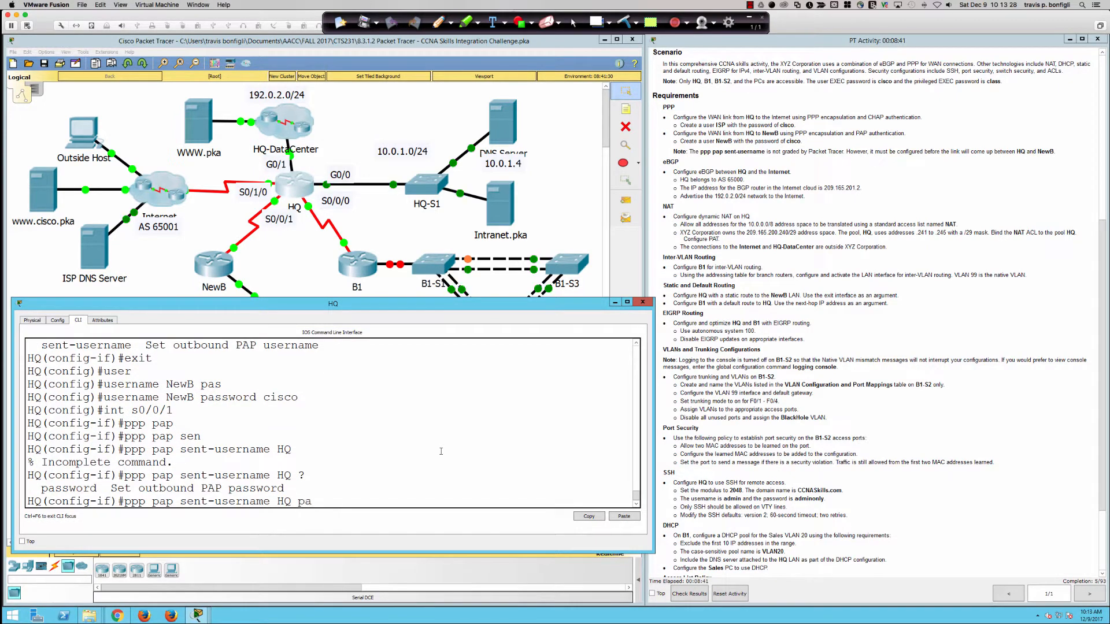
{"action": "key", "text": "Tab"}
{"action": "type", "text": "cisco"}
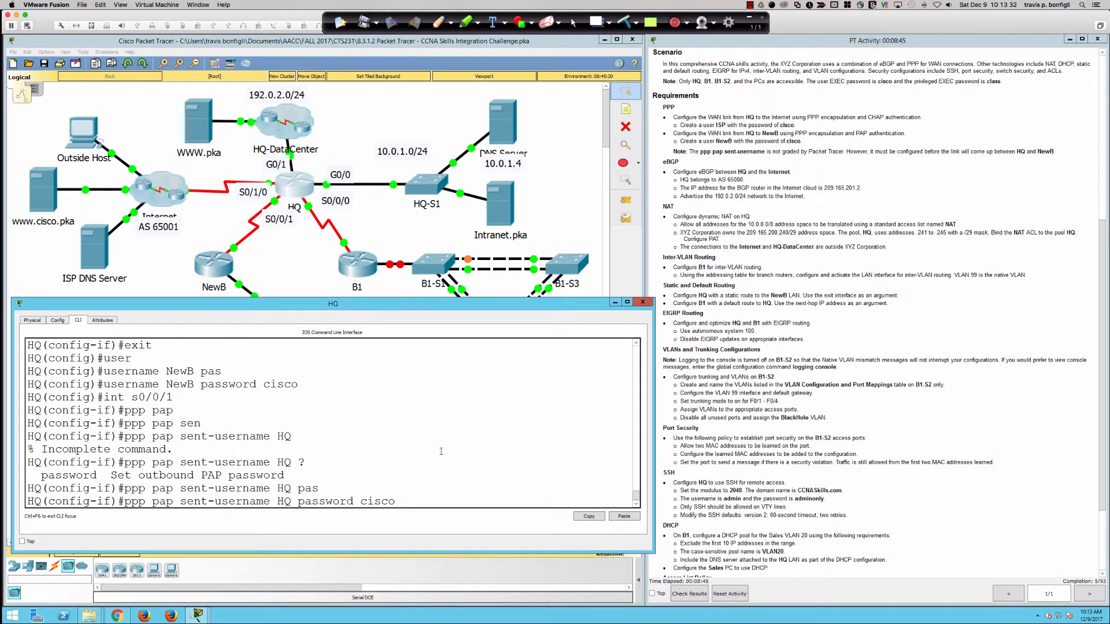
{"action": "key", "text": "Return"}
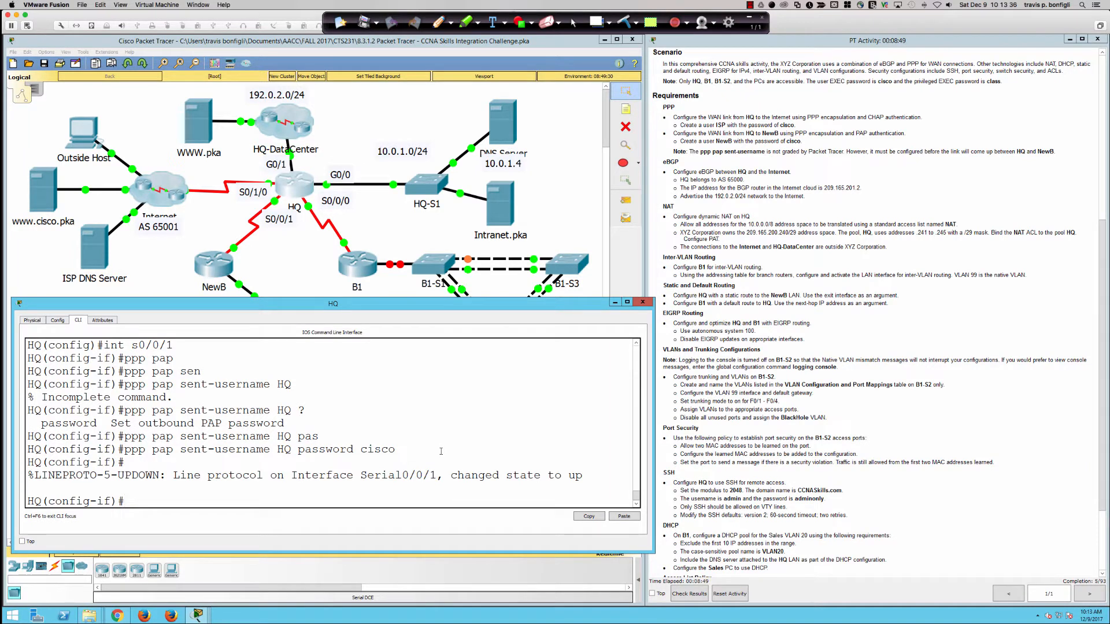
Step: Display and page through HQ's running configuration
{"action": "key", "text": "Return"}
{"action": "key", "text": "Return"}
{"action": "key", "text": "Return"}
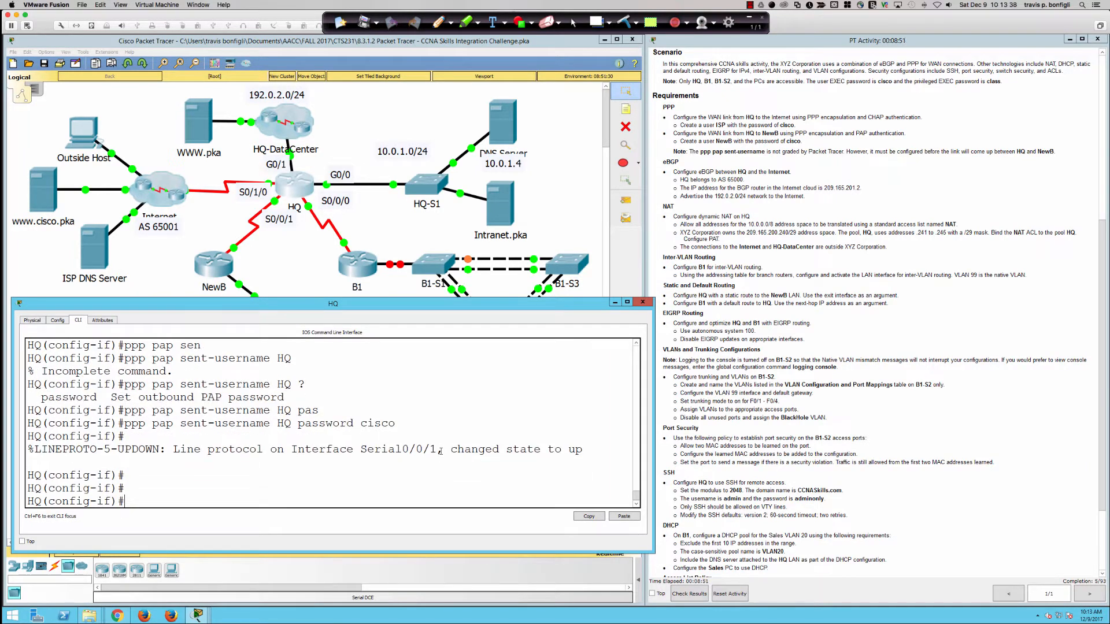
{"action": "type", "text": "do sh run"}
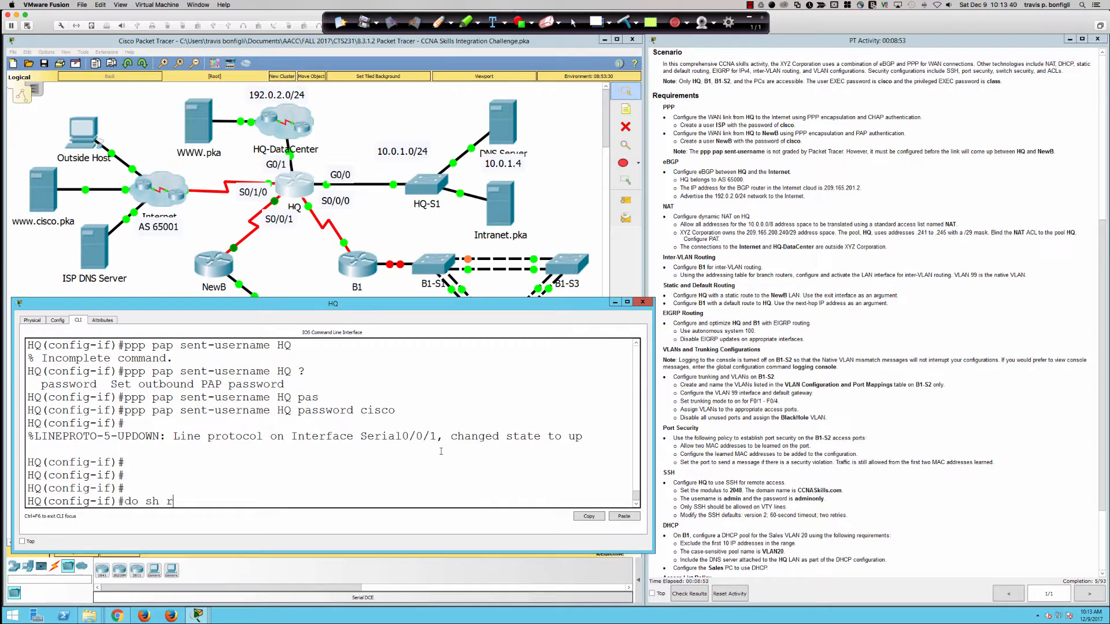
{"action": "key", "text": "Return"}
{"action": "key", "text": "space"}
{"action": "key", "text": "space"}
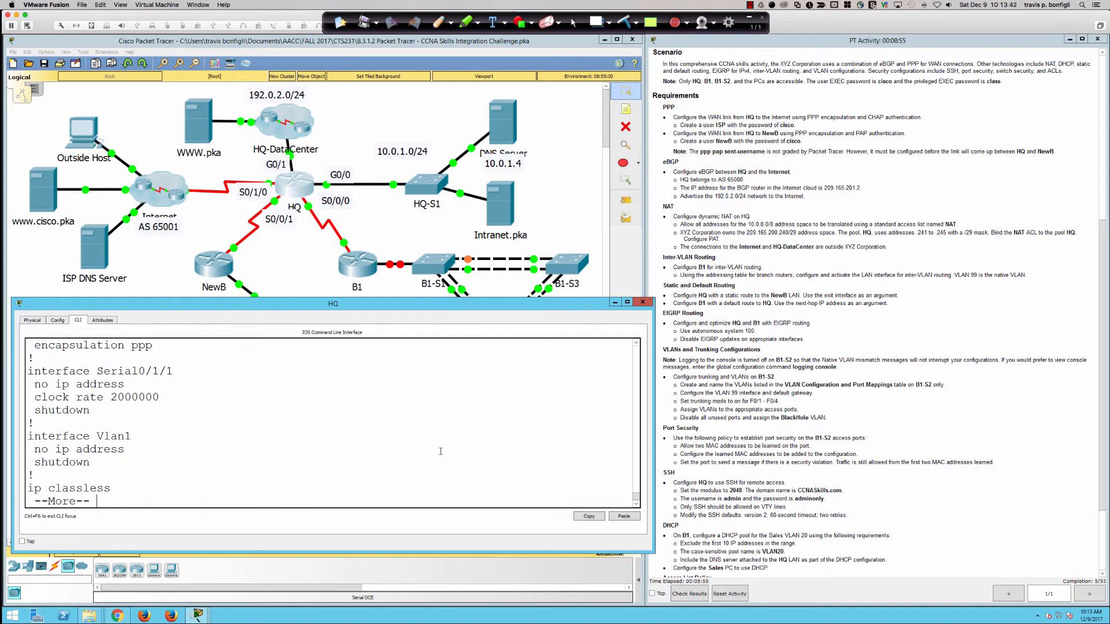
Step: Review HQ's running config and highlight the encapsulation ppp line on Serial0/1/0
{"action": "scroll", "coordinate": [196, 471], "scroll_direction": "up", "scroll_amount": 5}
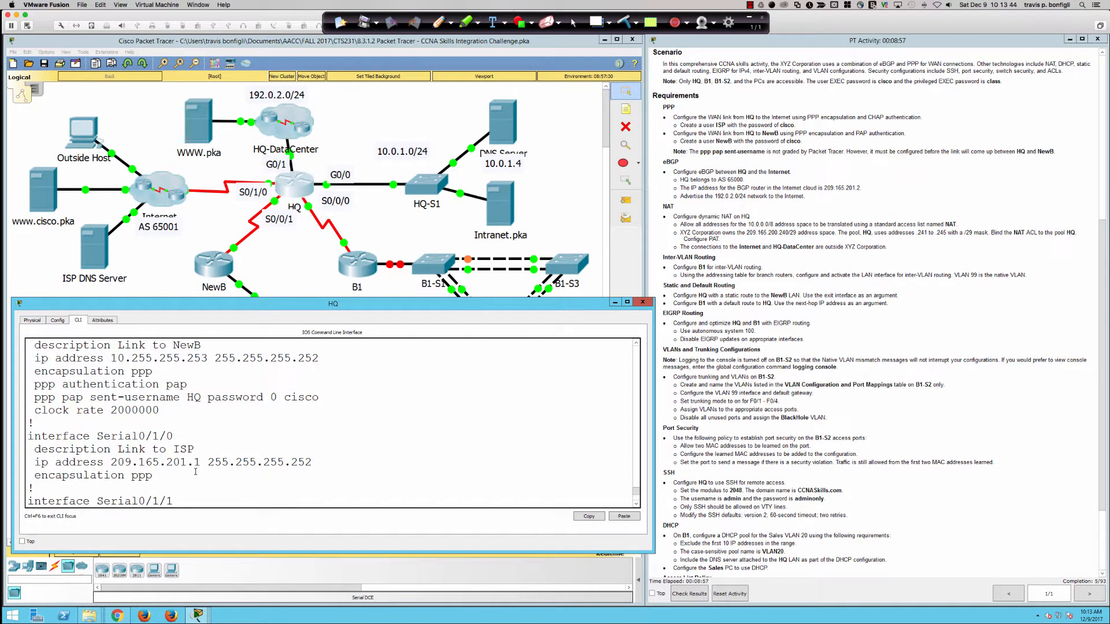
{"action": "scroll", "coordinate": [195, 471], "scroll_direction": "up", "scroll_amount": 1}
{"action": "scroll", "coordinate": [196, 472], "scroll_direction": "down", "scroll_amount": 1}
{"action": "left_click_drag", "start_coordinate": [153, 476], "coordinate": [36, 476]}
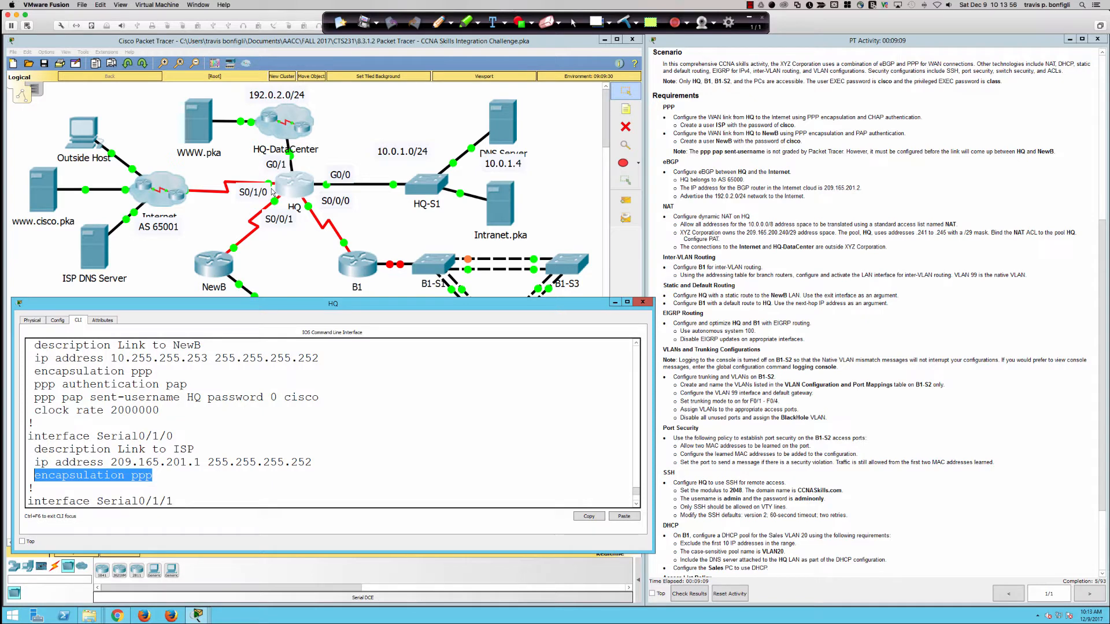
{"action": "left_click", "coordinate": [417, 415]}
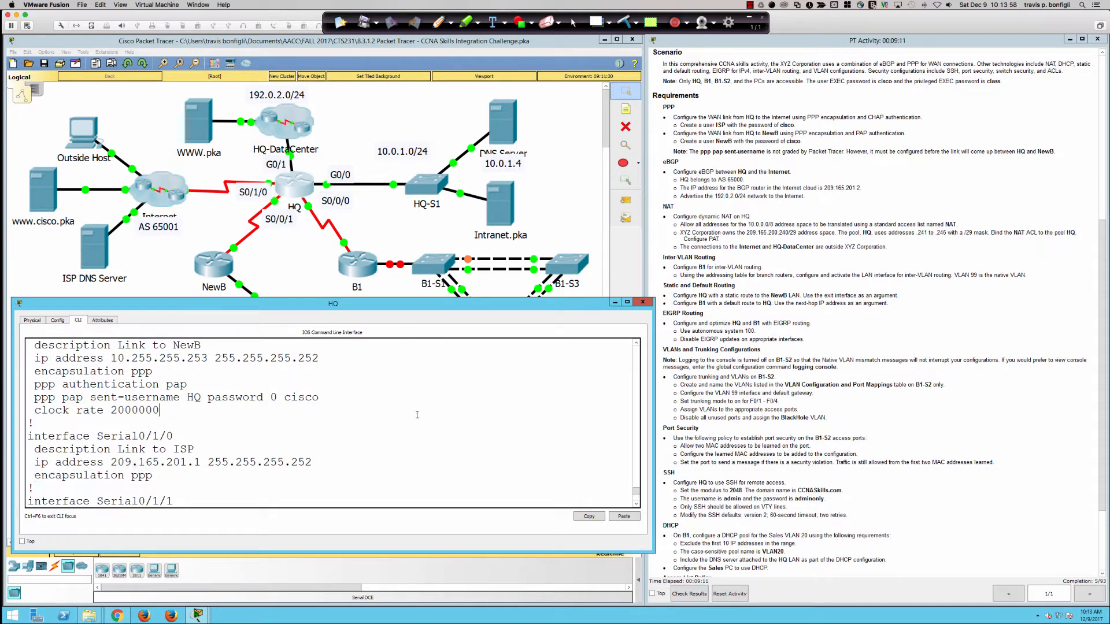
Step: Finish the --More-- paging and enter interface Serial0/1/0 configuration with 'int s0/1/0'
{"action": "key", "text": "space"}
{"action": "type", "text": "int"}
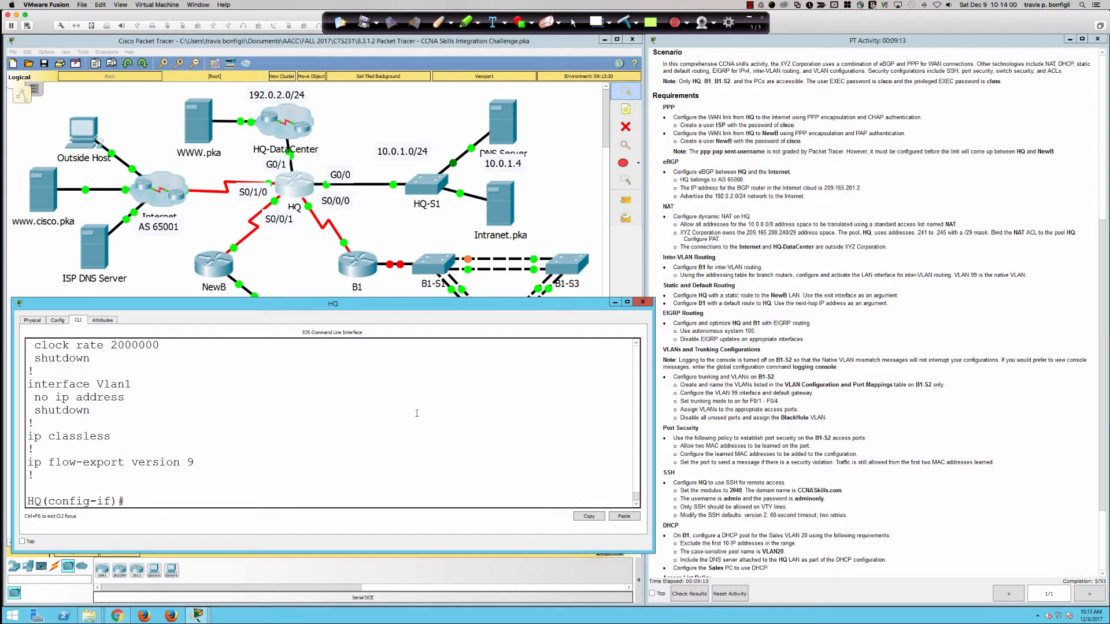
{"action": "type", "text": " s0/1/0"}
{"action": "key", "text": "Return"}
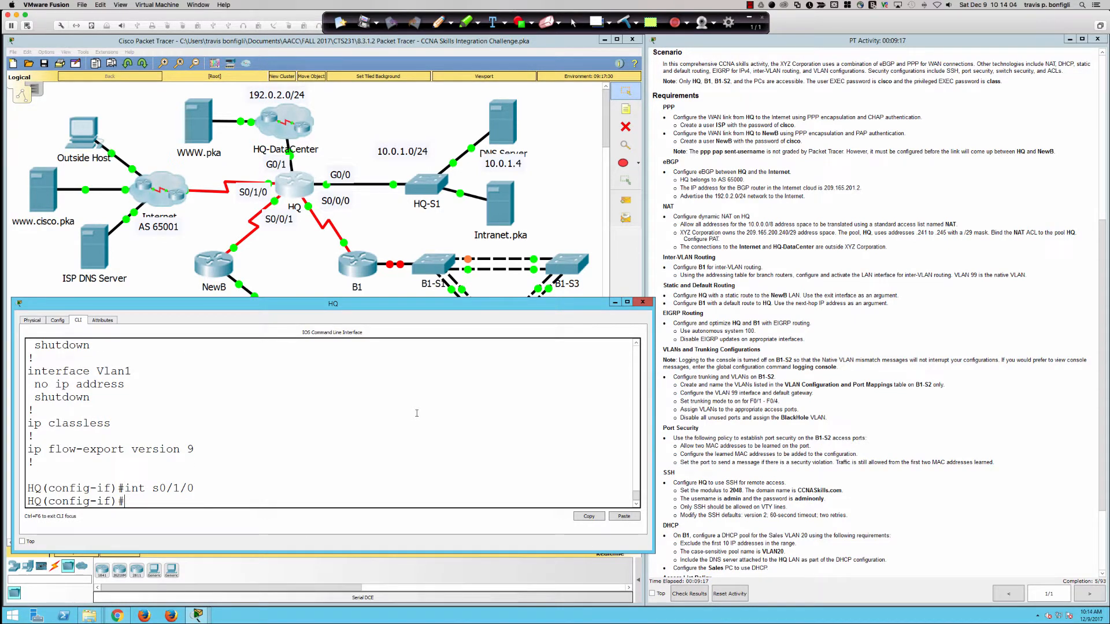
Step: Apply 'ppp authentication chap' to HQ's Serial0/1/0
{"action": "type", "text": "pp auth"}
{"action": "key", "text": "Tab"}
{"action": "key", "text": "BackSpace"}
{"action": "key", "text": "BackSpace"}
{"action": "key", "text": "BackSpace"}
{"action": "key", "text": "BackSpace"}
{"action": "key", "text": "BackSpace"}
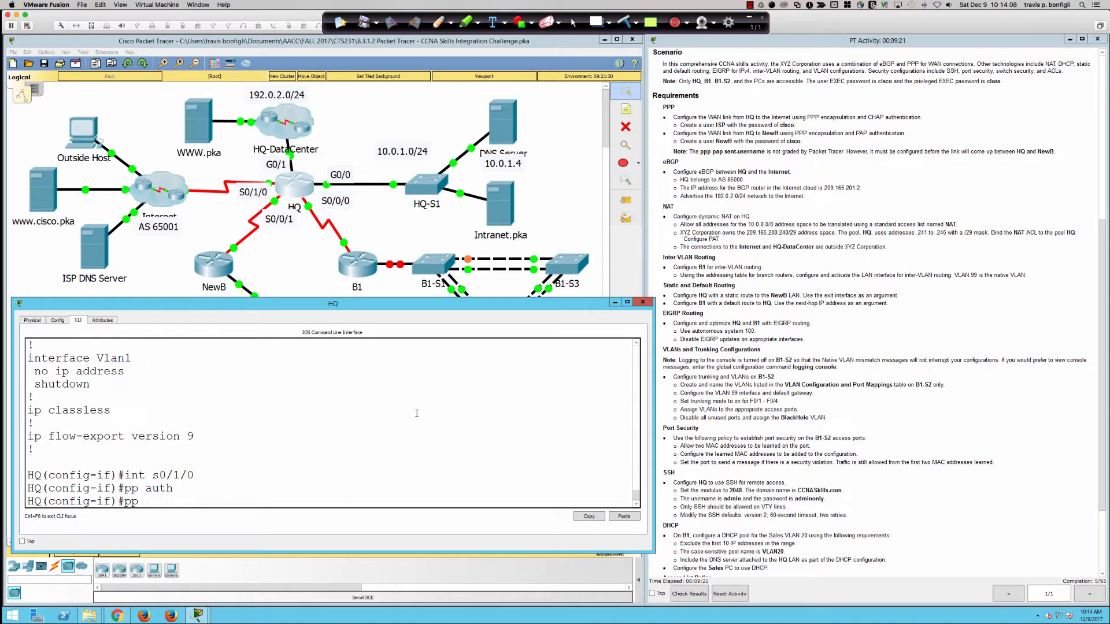
{"action": "type", "text": "p auth"}
{"action": "key", "text": "Tab"}
{"action": "type", "text": "ch"}
{"action": "key", "text": "Tab"}
{"action": "key", "text": "Return"}
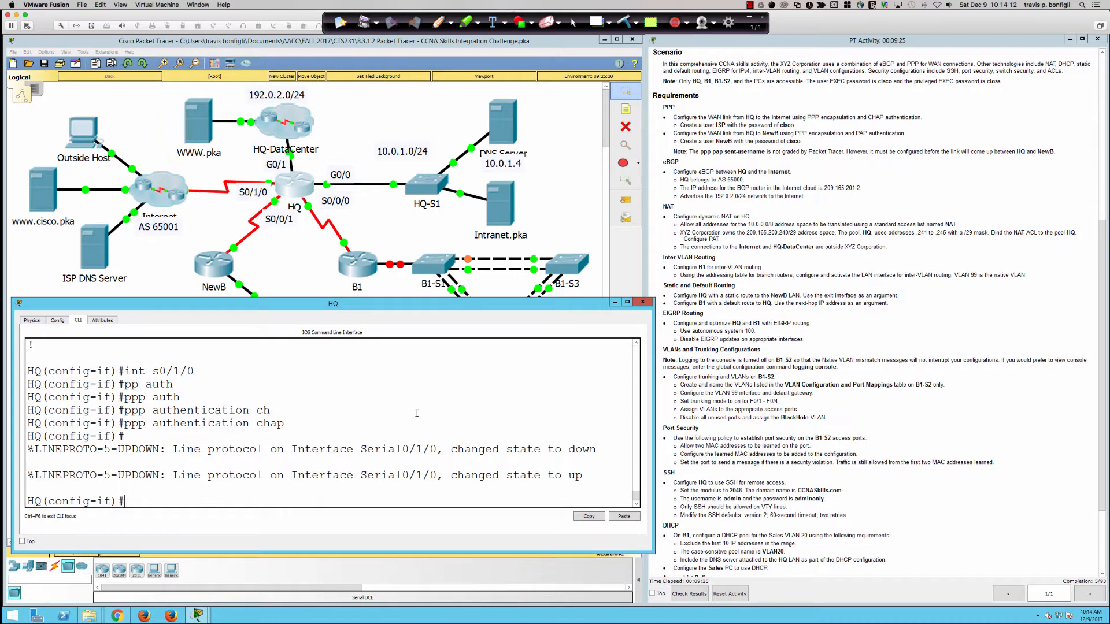
Step: Wait for the link to come back up, then enter 'router bgp 65000'
{"action": "key", "text": "Return"}
{"action": "key", "text": "Return"}
{"action": "key", "text": "Return"}
{"action": "key", "text": "Return"}
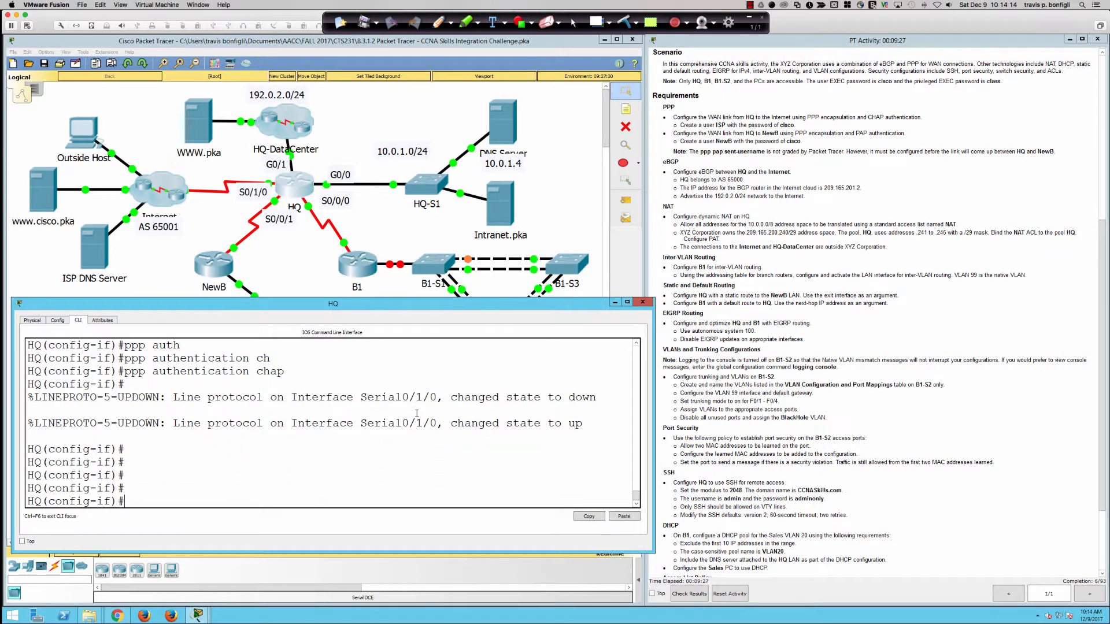
{"action": "key", "text": "Return"}
{"action": "key", "text": "Return"}
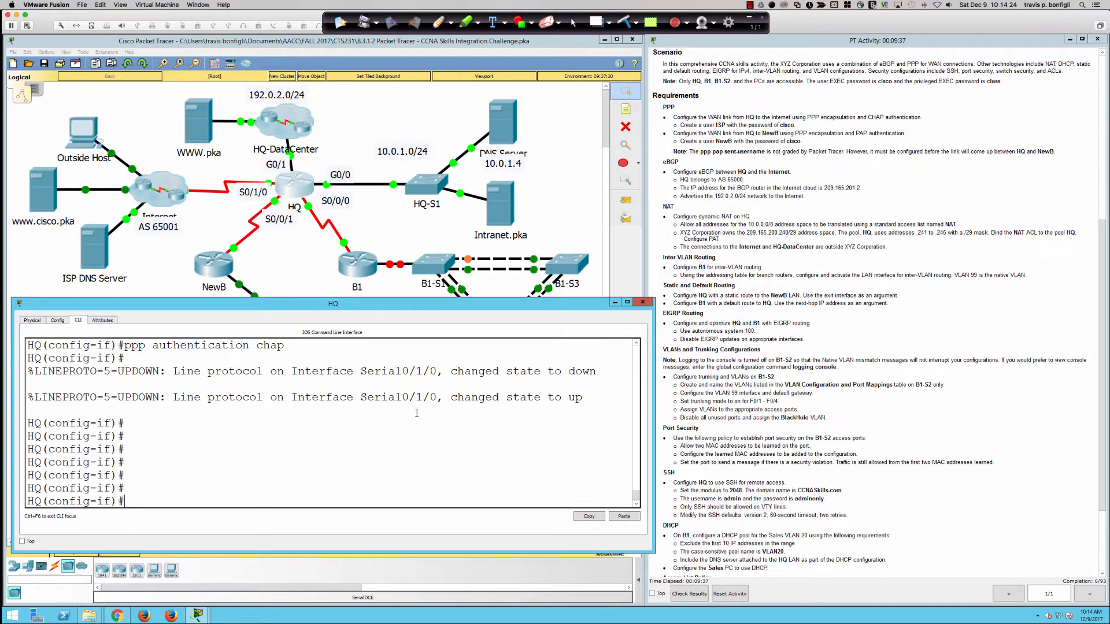
{"action": "scroll", "coordinate": [672, 194], "scroll_direction": "down", "scroll_amount": 3}
{"action": "scroll", "coordinate": [673, 194], "scroll_direction": "down", "scroll_amount": 2}
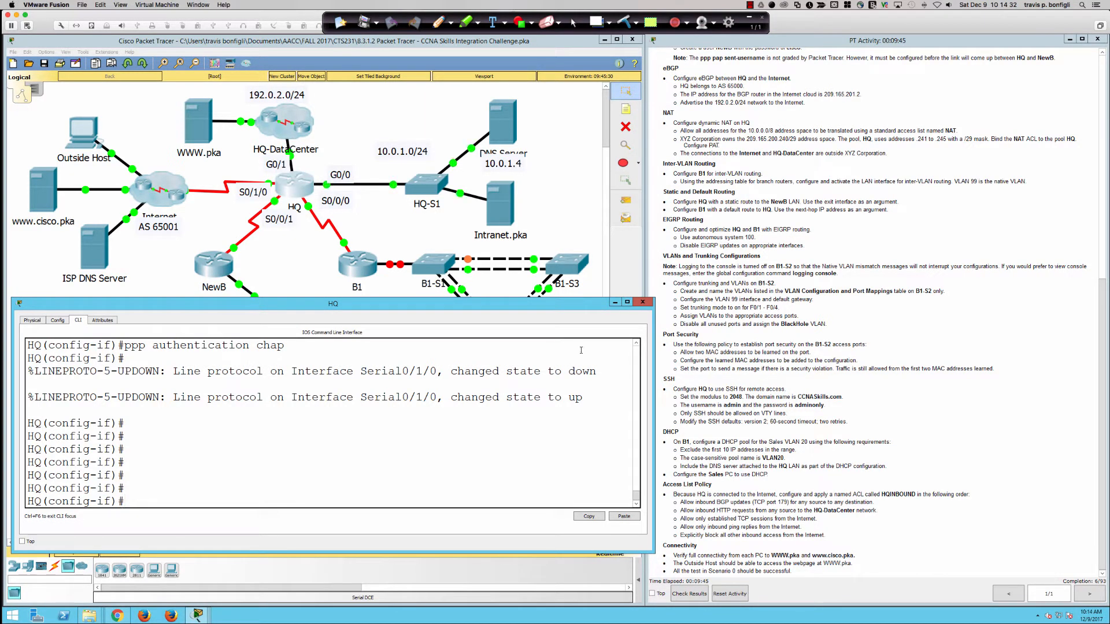
{"action": "key", "text": "Return"}
{"action": "key", "text": "Return"}
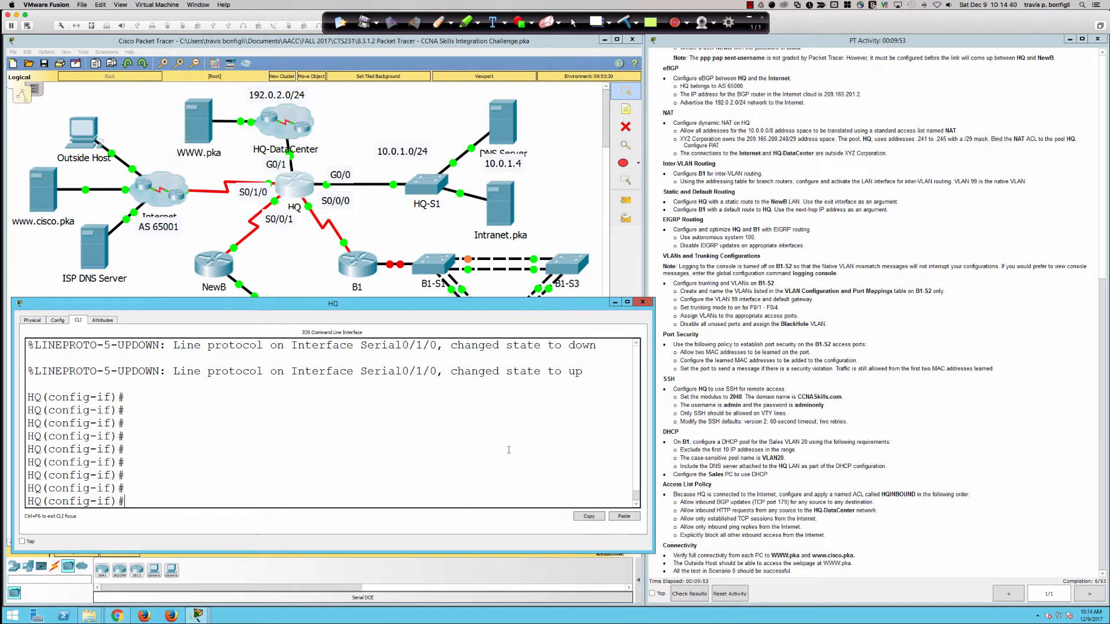
{"action": "key", "text": "Return"}
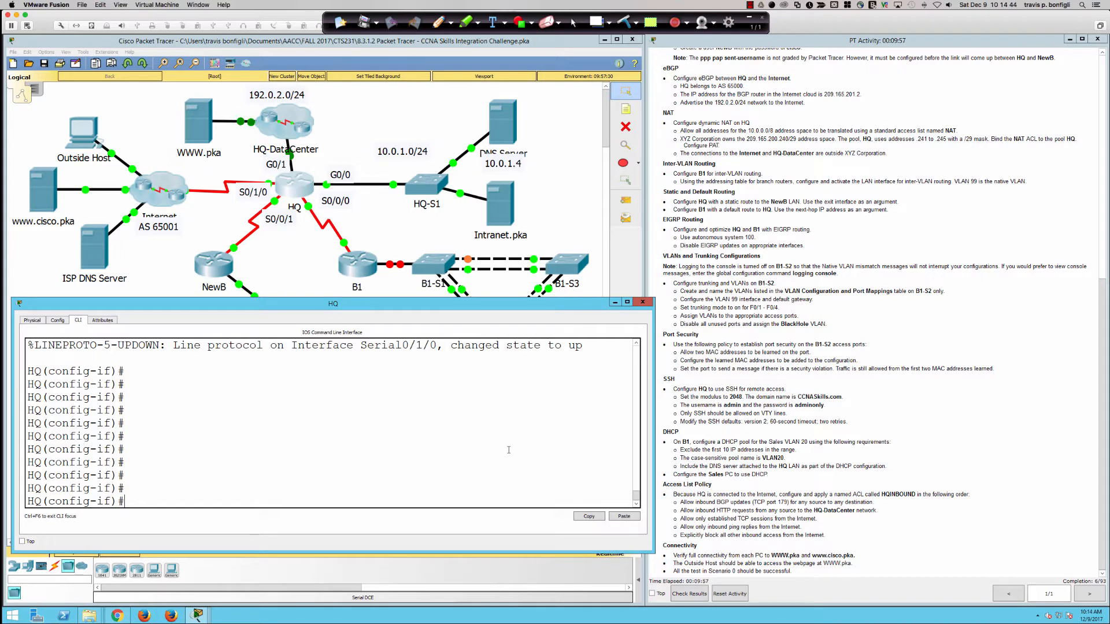
{"action": "type", "text": "router bgp 65000"}
{"action": "key", "text": "Return"}
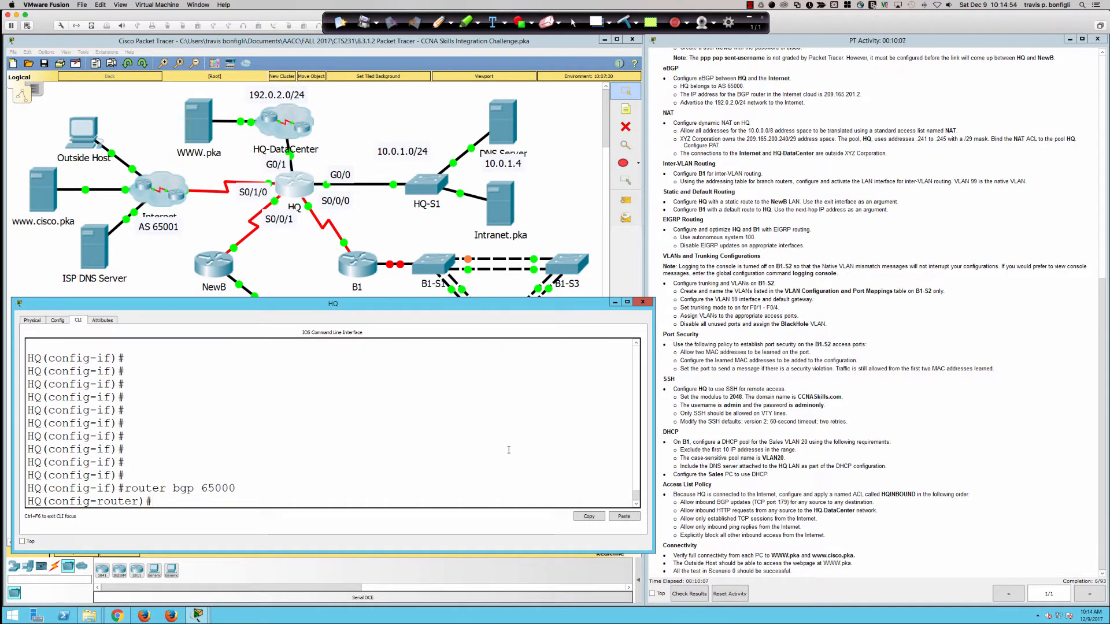
Step: Add BGP neighbor 209.165.201.2 with remote-as 65001, then start a network statement
{"action": "key", "text": "Return"}
{"action": "key", "text": "Return"}
{"action": "type", "text": "neigh"}
{"action": "key", "text": "Tab"}
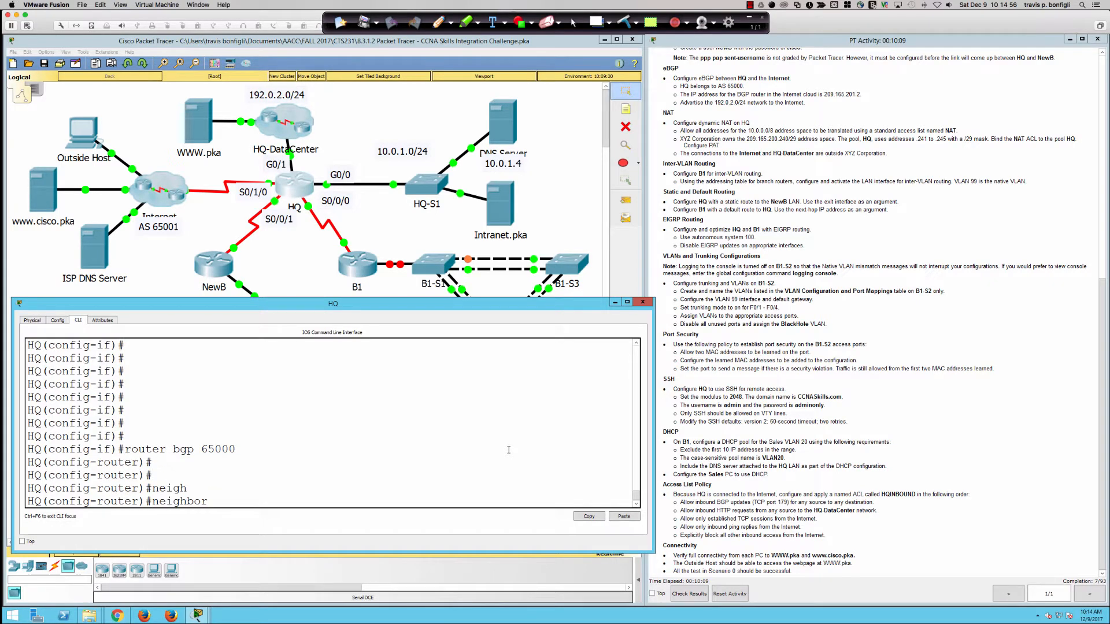
{"action": "type", "text": "209.165.201.2 remot"}
{"action": "key", "text": "Tab"}
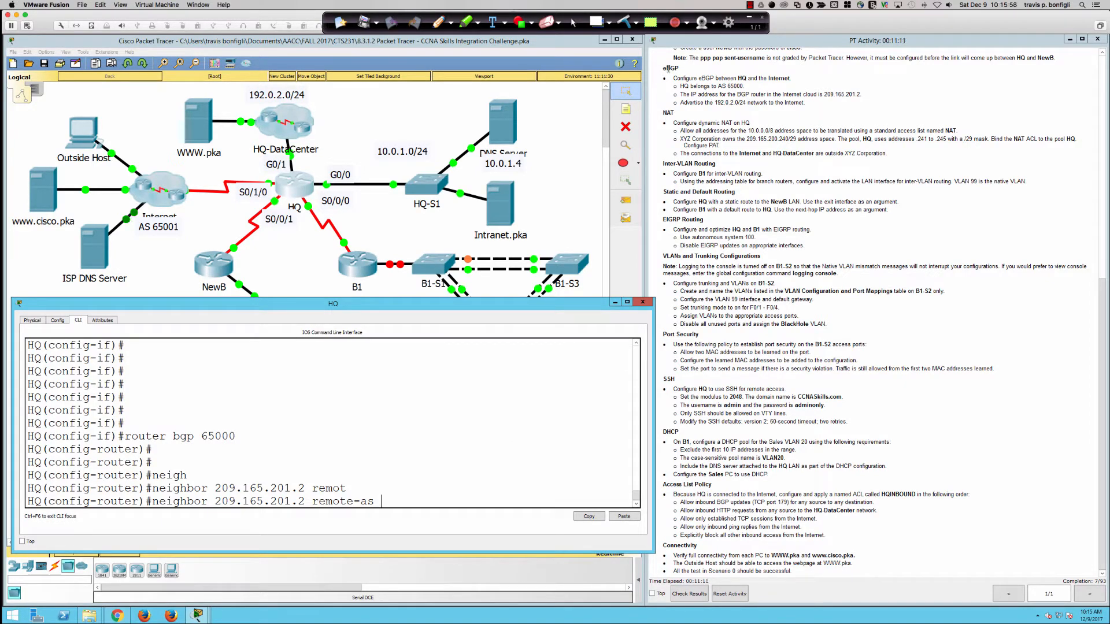
{"action": "left_click", "coordinate": [470, 462]}
{"action": "type", "text": "65001"}
{"action": "key", "text": "Return"}
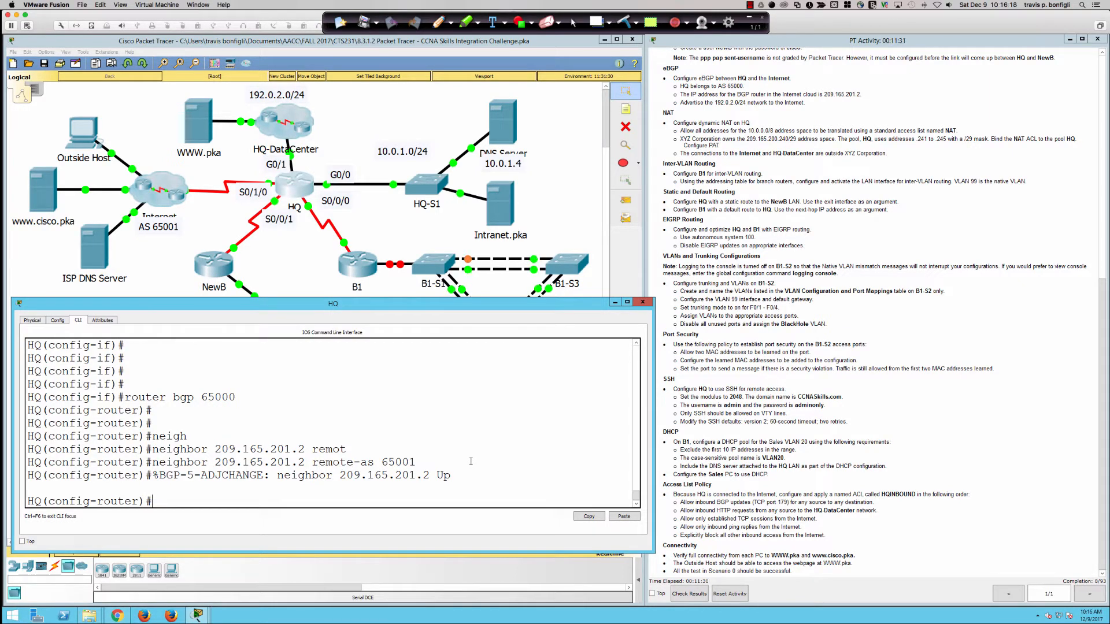
{"action": "type", "text": "net"}
{"action": "key", "text": "Tab"}
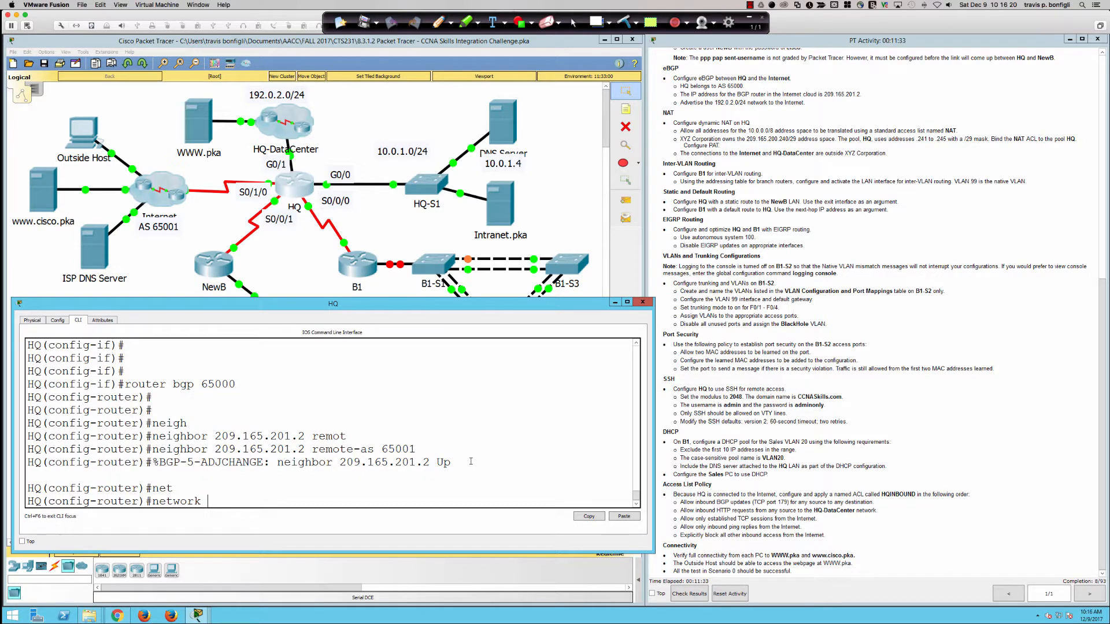
Step: Advertise network 192.0.2.0 mask 255.255.255.0 in BGP
{"action": "type", "text": "192.0.2.0"}
{"action": "type", "text": "0.0.0.25"}
{"action": "key", "text": "BackSpace"}
{"action": "key", "text": "BackSpace"}
{"action": "key", "text": "BackSpace"}
{"action": "key", "text": "BackSpace"}
{"action": "key", "text": "BackSpace"}
{"action": "key", "text": "BackSpace"}
{"action": "key", "text": "BackSpace"}
{"action": "key", "text": "BackSpace"}
{"action": "type", "text": "255.255.255."}
{"action": "key", "text": "BackSpace"}
{"action": "key", "text": "BackSpace"}
{"action": "key", "text": "BackSpace"}
{"action": "key", "text": "BackSpace"}
{"action": "key", "text": "BackSpace"}
{"action": "key", "text": "BackSpace"}
{"action": "type", "text": "?"}
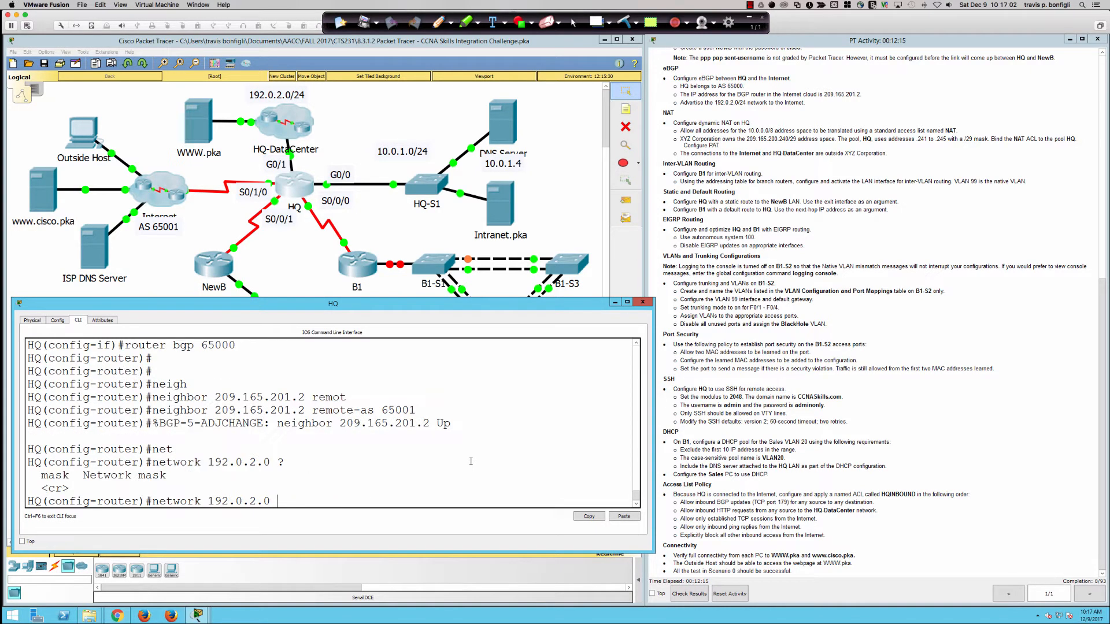
{"action": "type", "text": "mask"}
{"action": "key", "text": "Tab"}
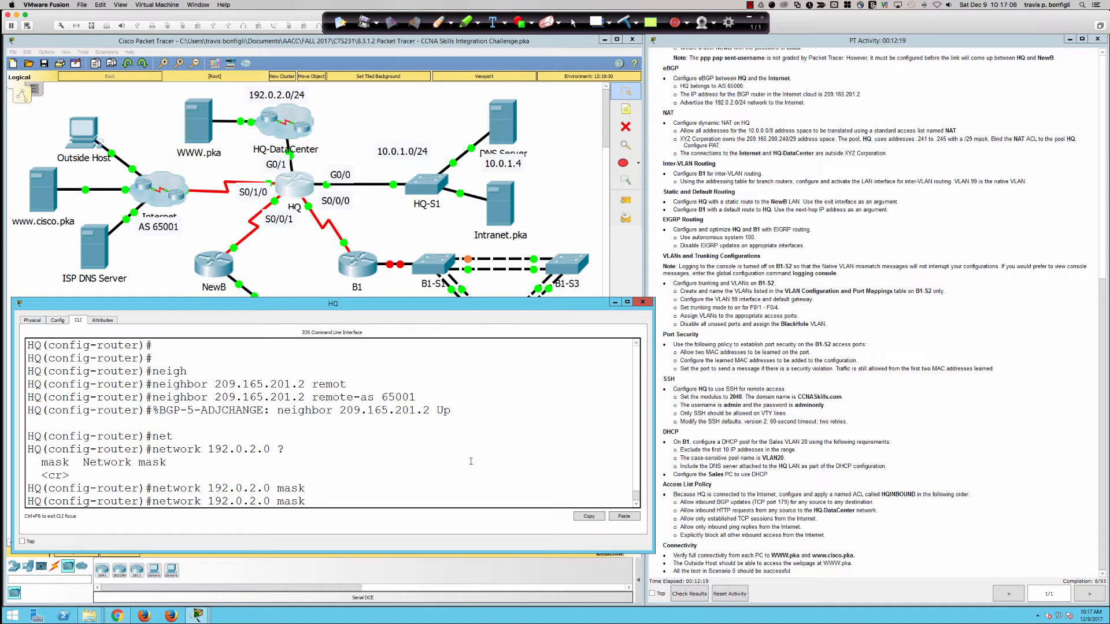
{"action": "type", "text": "255.255.255.0"}
{"action": "key", "text": "Return"}
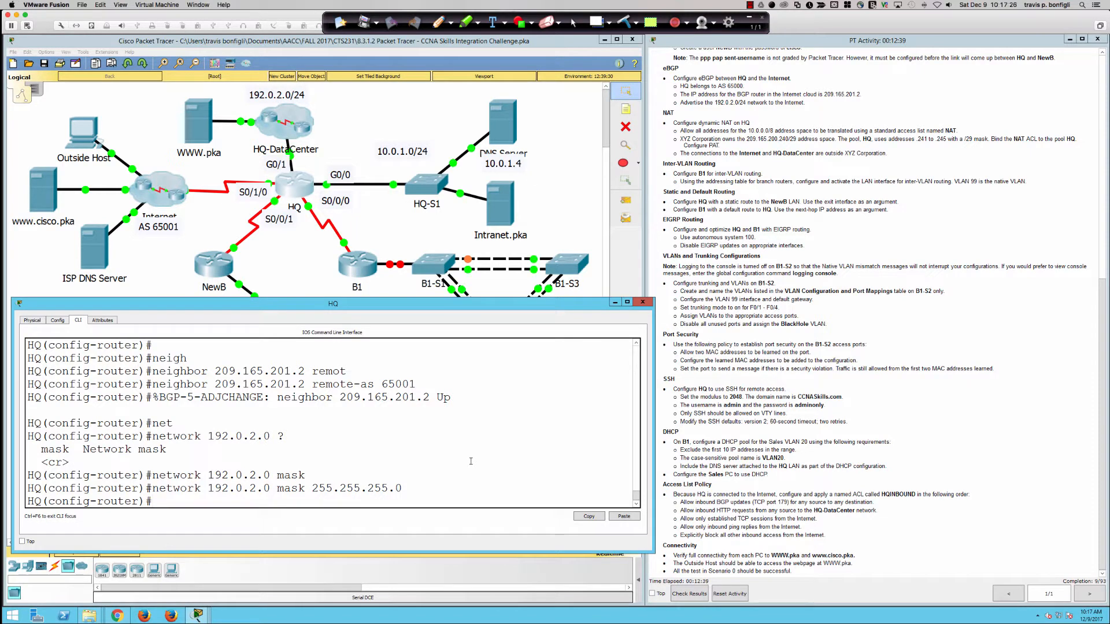
Step: Display HQ's BGP table with 'do sh ip bgp'
{"action": "key", "text": "BackSpace"}
{"action": "key", "text": "BackSpace"}
{"action": "type", "text": "p bgp"}
{"action": "key", "text": "Return"}
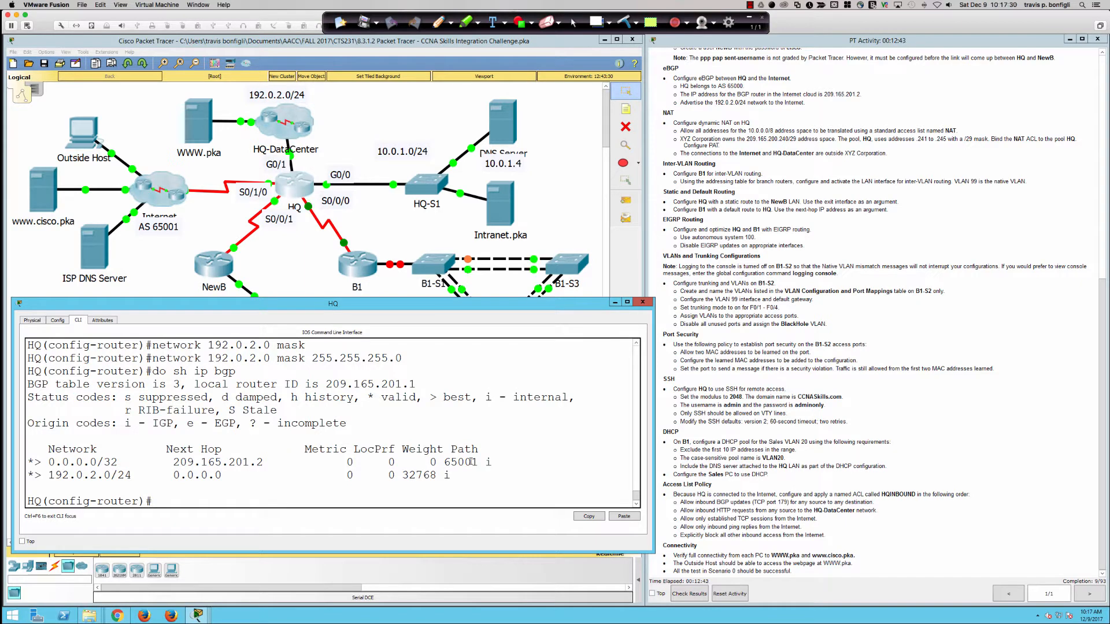
Step: Highlight the 0.0.0.0/32 default route row in HQ's BGP table and pick the Ink2Go pen
{"action": "scroll", "coordinate": [227, 487], "scroll_direction": "up", "scroll_amount": 1}
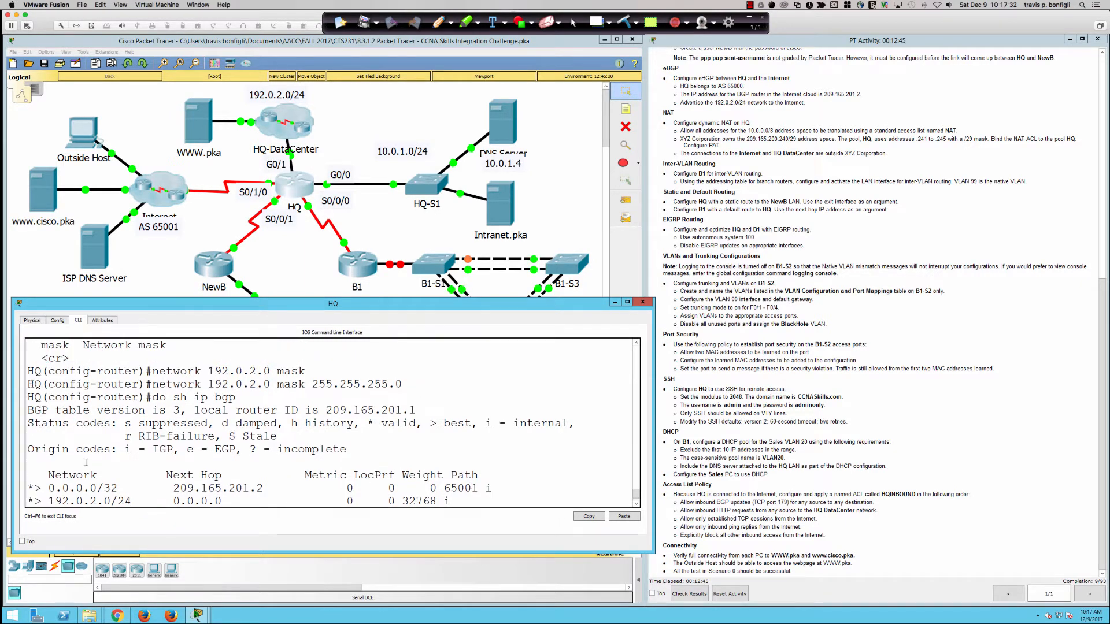
{"action": "scroll", "coordinate": [52, 466], "scroll_direction": "down", "scroll_amount": 1}
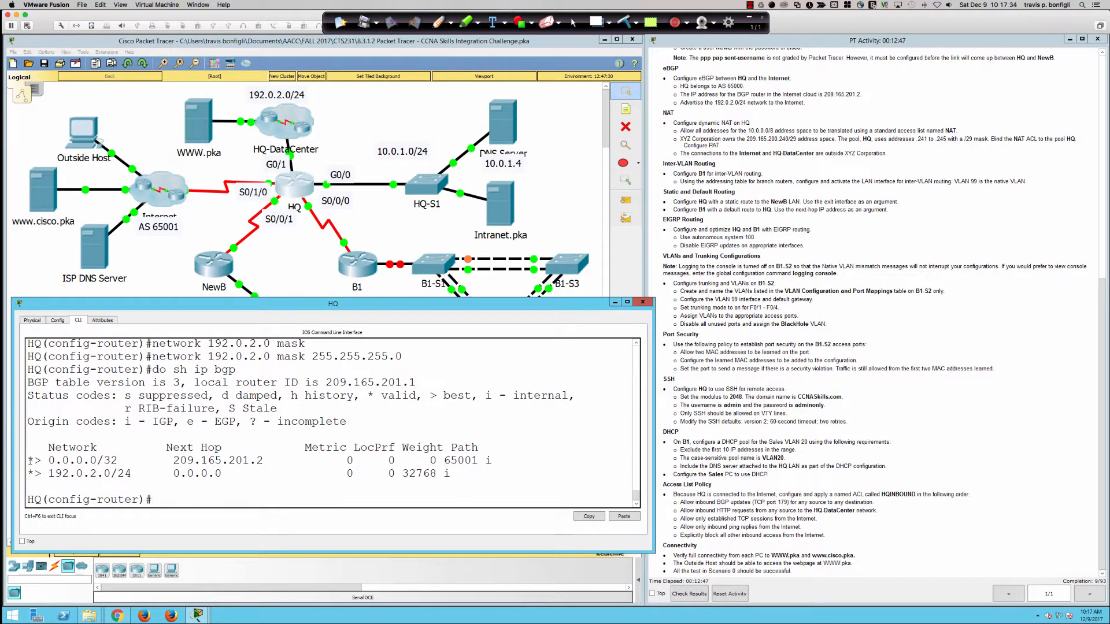
{"action": "left_click_drag", "start_coordinate": [27, 461], "coordinate": [260, 460]}
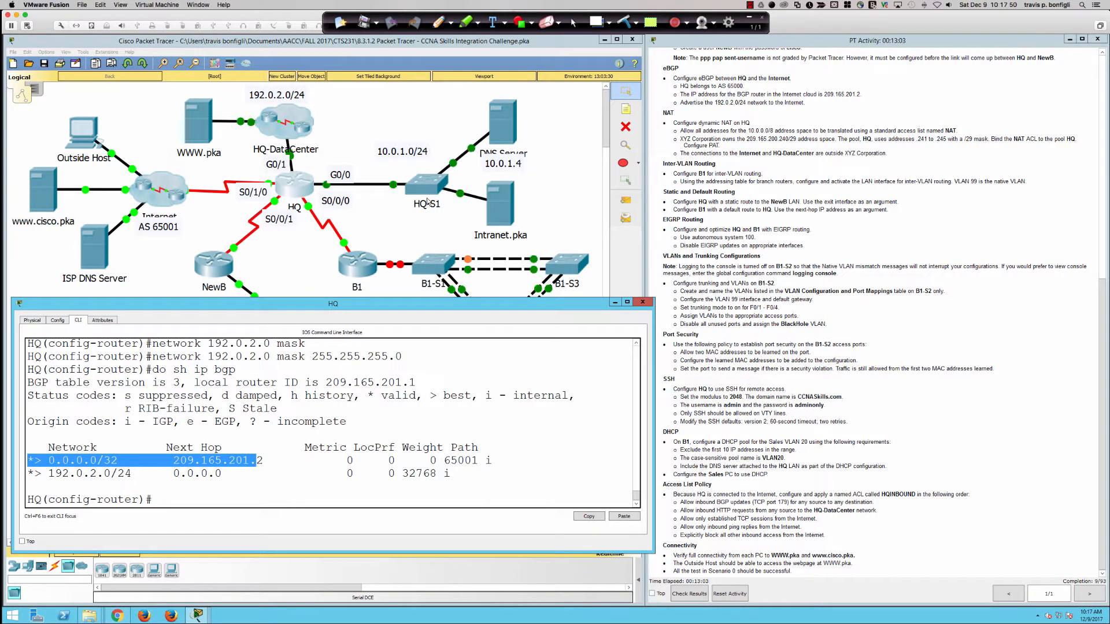
{"action": "left_click", "coordinate": [438, 23]}
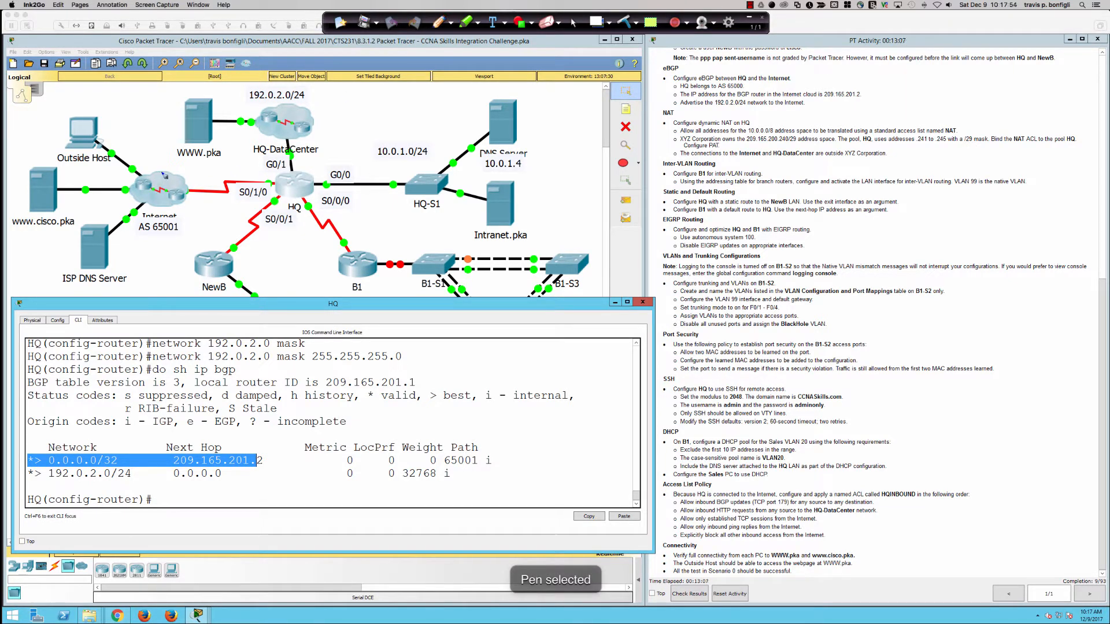
Step: Circle the AS 65001 Internet cloud and router, trace paths to S0/1/0 and NewB, and mark the Network column
{"action": "mouse_move", "coordinate": [163, 168]}
{"action": "left_mouse_down"}
{"action": "mouse_move", "coordinate": [119, 174]}
{"action": "mouse_move", "coordinate": [179, 256]}
{"action": "mouse_move", "coordinate": [186, 168]}
{"action": "mouse_move", "coordinate": [161, 168]}
{"action": "left_mouse_up"}
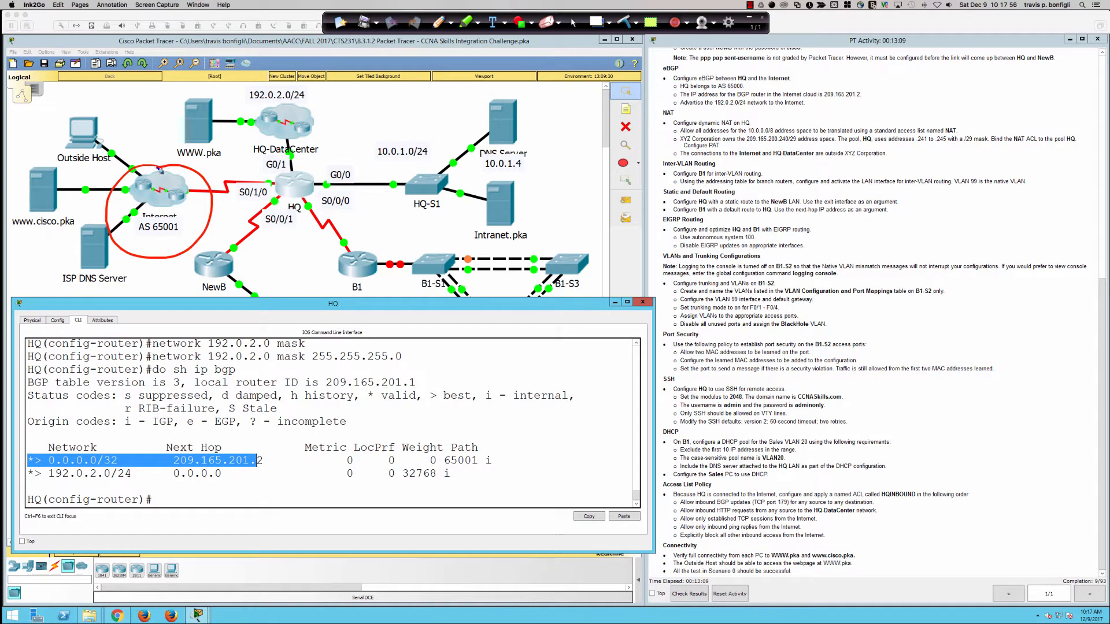
{"action": "mouse_move", "coordinate": [166, 225]}
{"action": "left_mouse_down"}
{"action": "mouse_move", "coordinate": [148, 221]}
{"action": "mouse_move", "coordinate": [157, 226]}
{"action": "left_mouse_up"}
{"action": "mouse_move", "coordinate": [196, 79]}
{"action": "left_mouse_down"}
{"action": "mouse_move", "coordinate": [167, 85]}
{"action": "mouse_move", "coordinate": [160, 139]}
{"action": "mouse_move", "coordinate": [209, 173]}
{"action": "mouse_move", "coordinate": [226, 223]}
{"action": "mouse_move", "coordinate": [180, 263]}
{"action": "mouse_move", "coordinate": [175, 298]}
{"action": "left_mouse_up"}
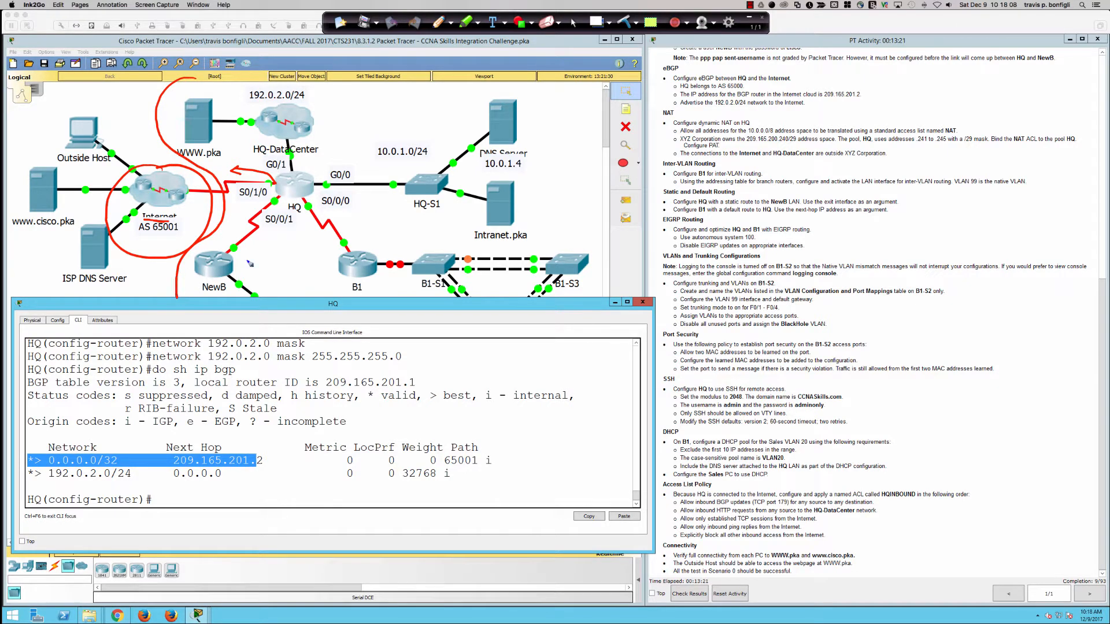
{"action": "mouse_move", "coordinate": [234, 249]}
{"action": "left_mouse_down"}
{"action": "mouse_move", "coordinate": [316, 264]}
{"action": "mouse_move", "coordinate": [278, 244]}
{"action": "left_mouse_up"}
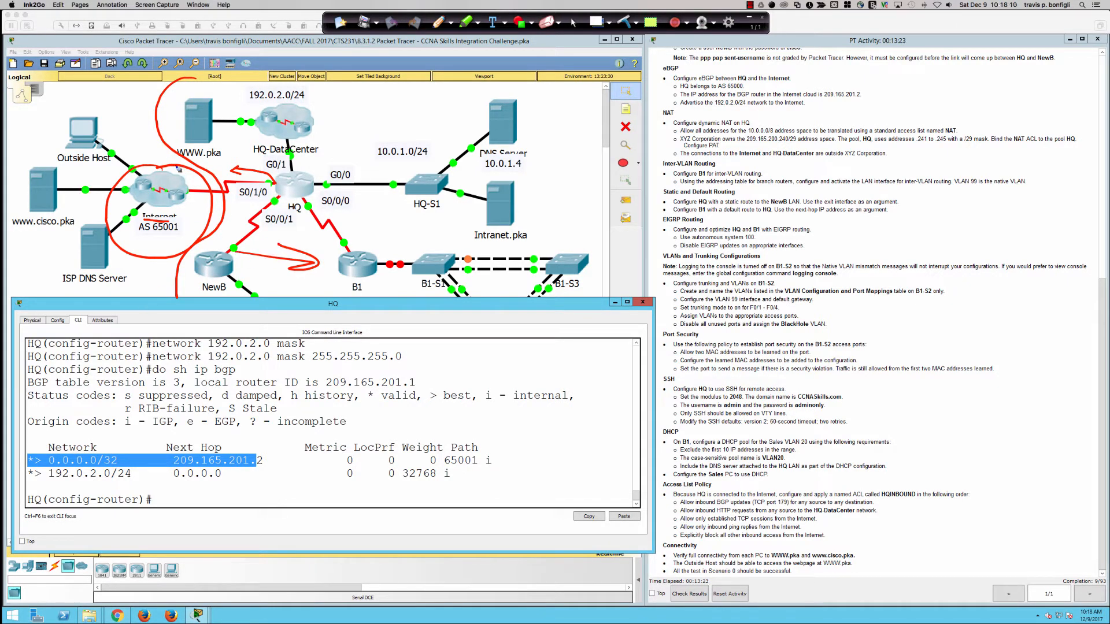
{"action": "mouse_move", "coordinate": [178, 160]}
{"action": "left_mouse_down"}
{"action": "mouse_move", "coordinate": [135, 152]}
{"action": "mouse_move", "coordinate": [143, 160]}
{"action": "left_mouse_up"}
{"action": "mouse_move", "coordinate": [177, 187]}
{"action": "left_mouse_down"}
{"action": "mouse_move", "coordinate": [169, 203]}
{"action": "mouse_move", "coordinate": [188, 184]}
{"action": "mouse_move", "coordinate": [168, 194]}
{"action": "mouse_move", "coordinate": [267, 201]}
{"action": "mouse_move", "coordinate": [275, 192]}
{"action": "left_mouse_up"}
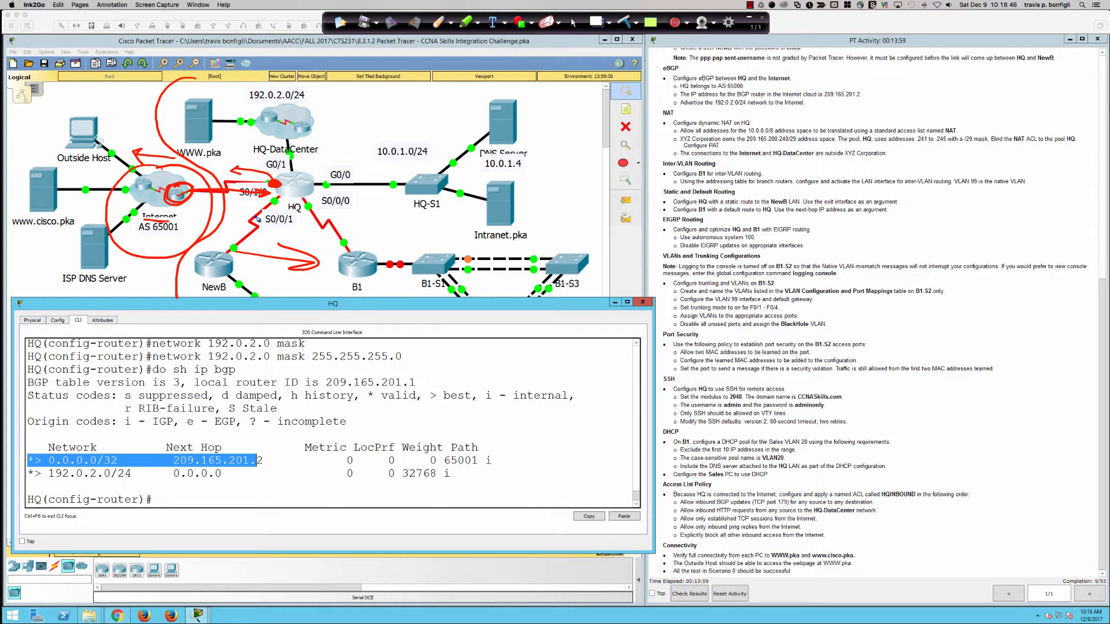
{"action": "mouse_move", "coordinate": [49, 450]}
{"action": "left_mouse_down"}
{"action": "mouse_move", "coordinate": [31, 447]}
{"action": "mouse_move", "coordinate": [26, 470]}
{"action": "mouse_move", "coordinate": [108, 472]}
{"action": "mouse_move", "coordinate": [117, 445]}
{"action": "mouse_move", "coordinate": [54, 435]}
{"action": "left_mouse_up"}
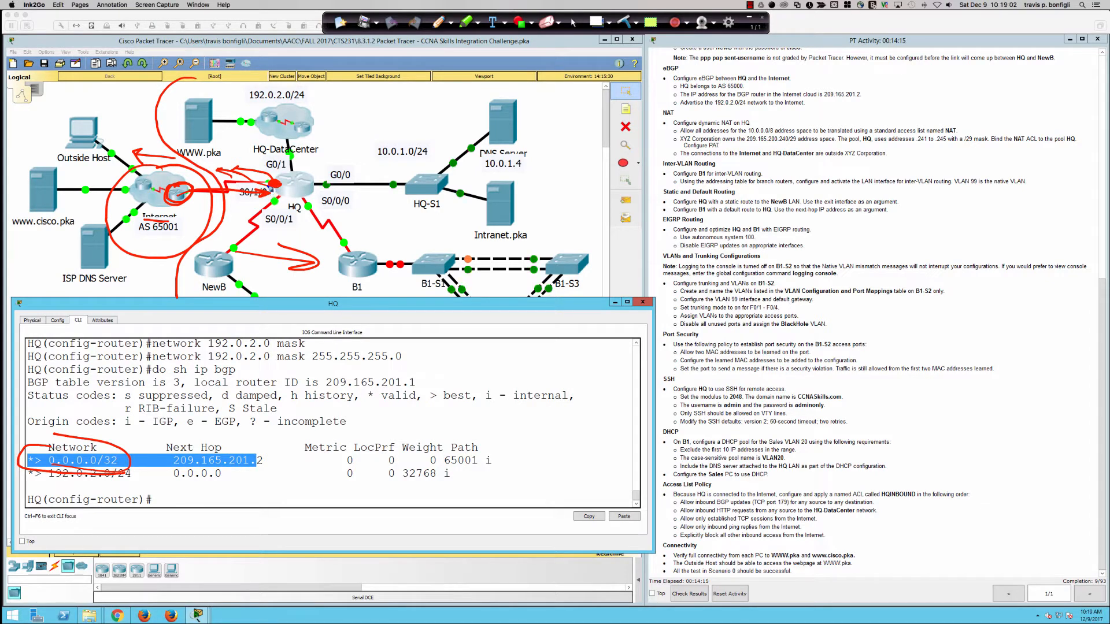
Step: Circle HQ, HQ-DataCenter, HQ-S1, B1-S1, B1 and NewB, and point at the 0.0.0.0/32 route
{"action": "mouse_move", "coordinate": [295, 207]}
{"action": "left_mouse_down"}
{"action": "mouse_move", "coordinate": [279, 214]}
{"action": "mouse_move", "coordinate": [300, 216]}
{"action": "mouse_move", "coordinate": [293, 202]}
{"action": "left_mouse_up"}
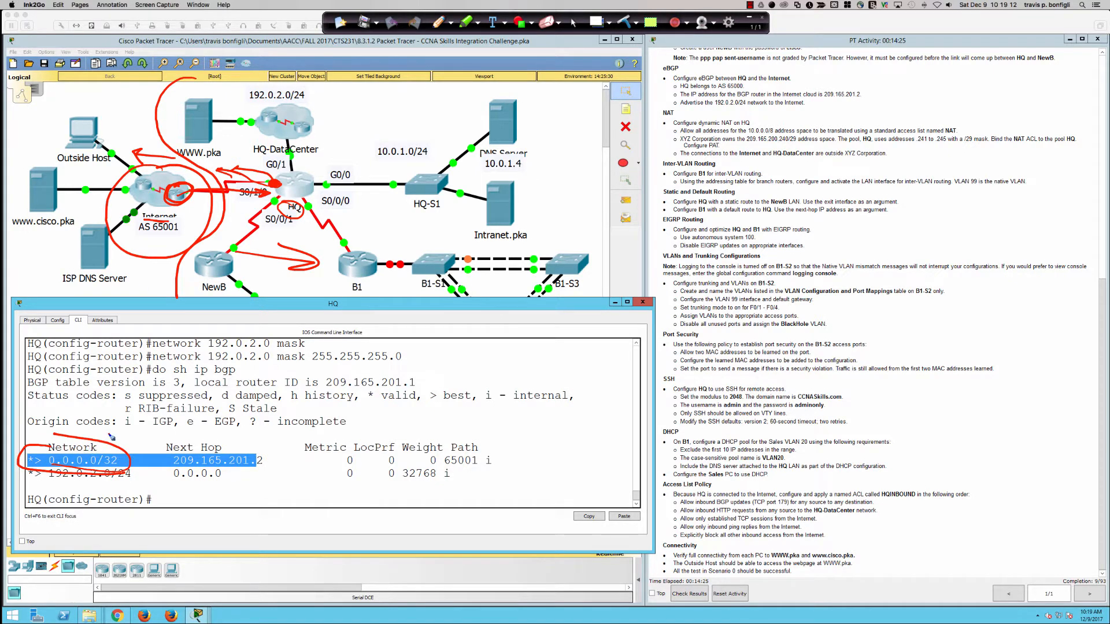
{"action": "left_click_drag", "start_coordinate": [109, 435], "coordinate": [103, 449]}
{"action": "mouse_move", "coordinate": [276, 173]}
{"action": "left_mouse_down"}
{"action": "mouse_move", "coordinate": [273, 188]}
{"action": "mouse_move", "coordinate": [297, 168]}
{"action": "left_mouse_up"}
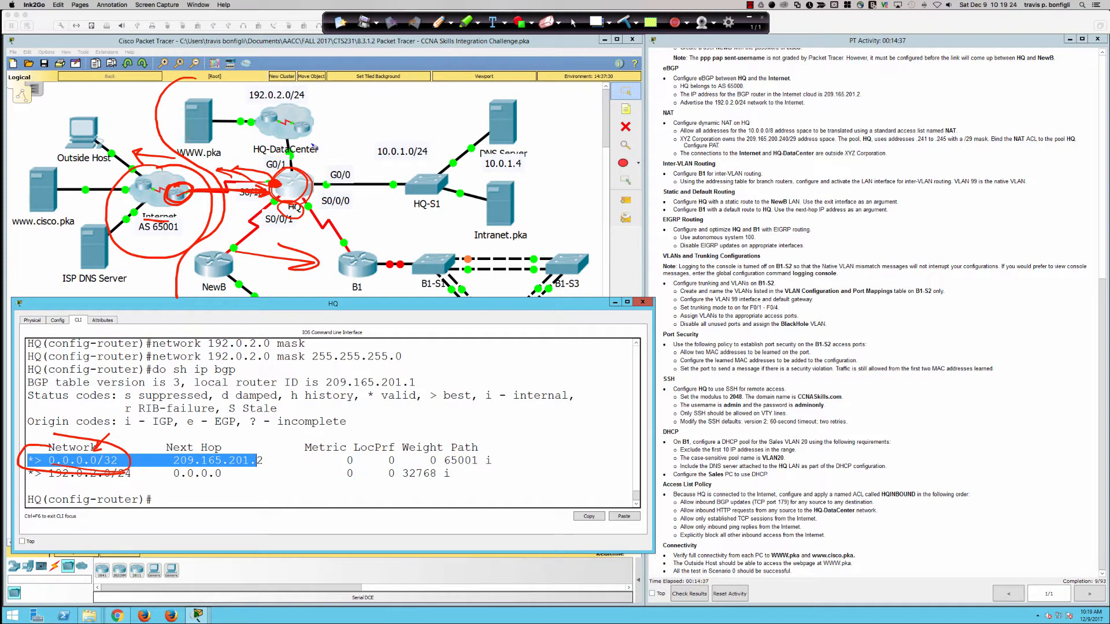
{"action": "left_click_drag", "start_coordinate": [265, 125], "coordinate": [297, 116]}
{"action": "mouse_move", "coordinate": [422, 203]}
{"action": "left_mouse_down"}
{"action": "mouse_move", "coordinate": [439, 216]}
{"action": "mouse_move", "coordinate": [440, 175]}
{"action": "mouse_move", "coordinate": [444, 187]}
{"action": "left_mouse_up"}
{"action": "mouse_move", "coordinate": [440, 260]}
{"action": "left_mouse_down"}
{"action": "mouse_move", "coordinate": [435, 290]}
{"action": "mouse_move", "coordinate": [446, 259]}
{"action": "left_mouse_up"}
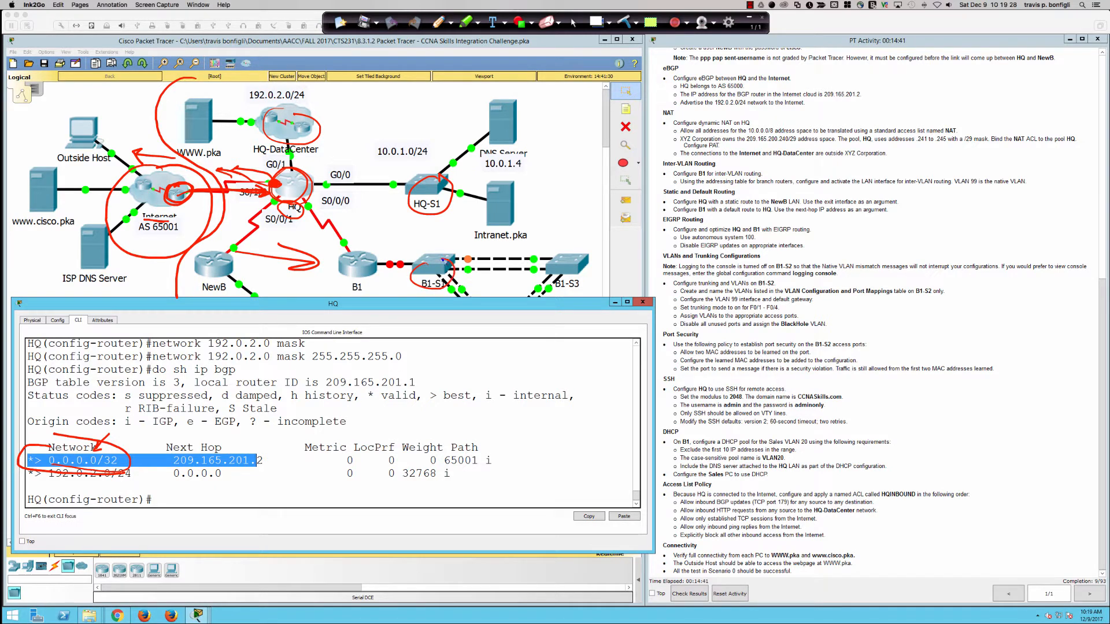
{"action": "mouse_move", "coordinate": [351, 241]}
{"action": "left_mouse_down"}
{"action": "mouse_move", "coordinate": [372, 250]}
{"action": "mouse_move", "coordinate": [350, 240]}
{"action": "left_mouse_up"}
{"action": "mouse_move", "coordinate": [231, 258]}
{"action": "left_mouse_down"}
{"action": "mouse_move", "coordinate": [197, 278]}
{"action": "mouse_move", "coordinate": [215, 279]}
{"action": "mouse_move", "coordinate": [308, 194]}
{"action": "left_mouse_up"}
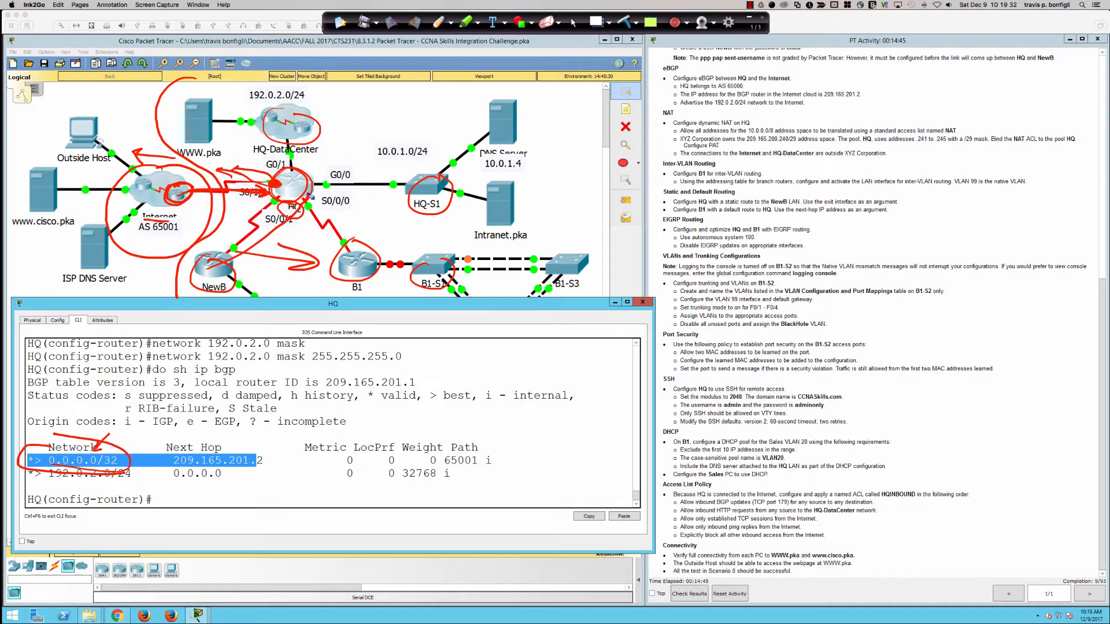
Step: Draw arrows from B1, HQ-S1 and HQ-DataCenter to HQ, then clear all ink
{"action": "mouse_move", "coordinate": [350, 251]}
{"action": "left_mouse_down"}
{"action": "mouse_move", "coordinate": [315, 194]}
{"action": "mouse_move", "coordinate": [331, 200]}
{"action": "left_mouse_up"}
{"action": "mouse_move", "coordinate": [431, 188]}
{"action": "left_mouse_down"}
{"action": "mouse_move", "coordinate": [322, 151]}
{"action": "mouse_move", "coordinate": [303, 162]}
{"action": "mouse_move", "coordinate": [319, 162]}
{"action": "left_mouse_up"}
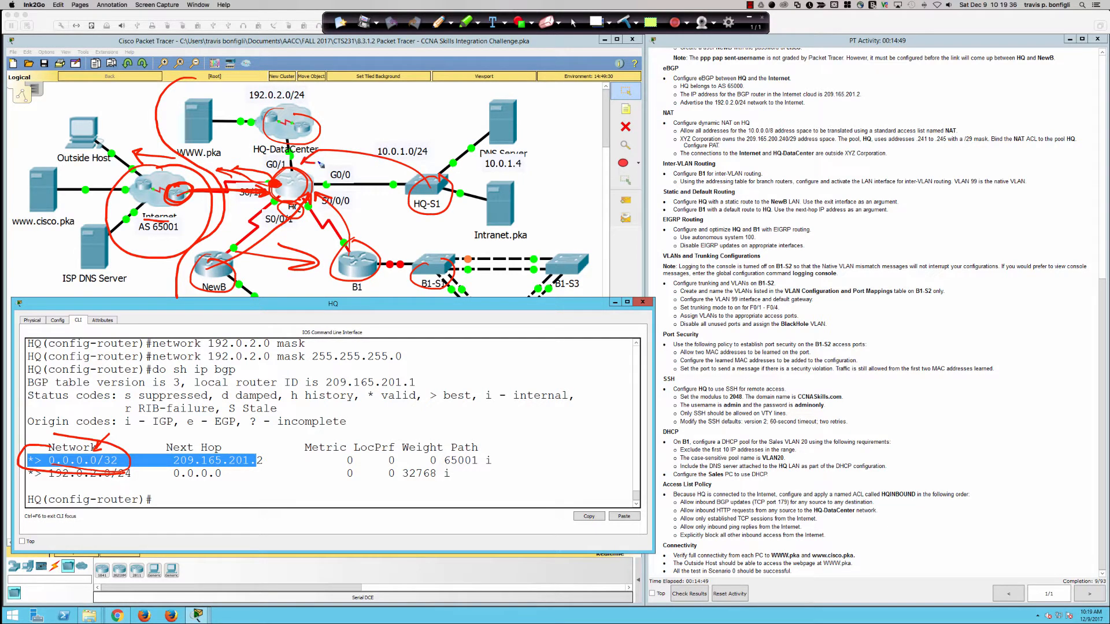
{"action": "mouse_move", "coordinate": [254, 110]}
{"action": "left_mouse_down"}
{"action": "mouse_move", "coordinate": [289, 171]}
{"action": "mouse_move", "coordinate": [299, 165]}
{"action": "left_mouse_up"}
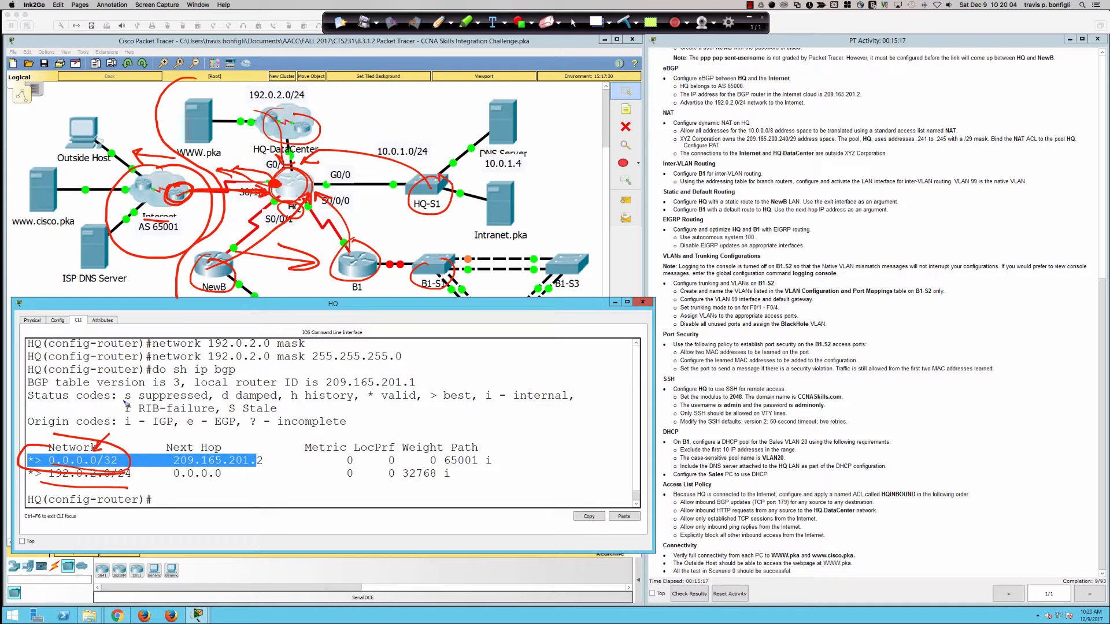
{"action": "mouse_move", "coordinate": [123, 428]}
{"action": "left_mouse_down"}
{"action": "mouse_move", "coordinate": [83, 450]}
{"action": "mouse_move", "coordinate": [99, 444]}
{"action": "left_mouse_up"}
{"action": "left_click", "coordinate": [625, 23]}
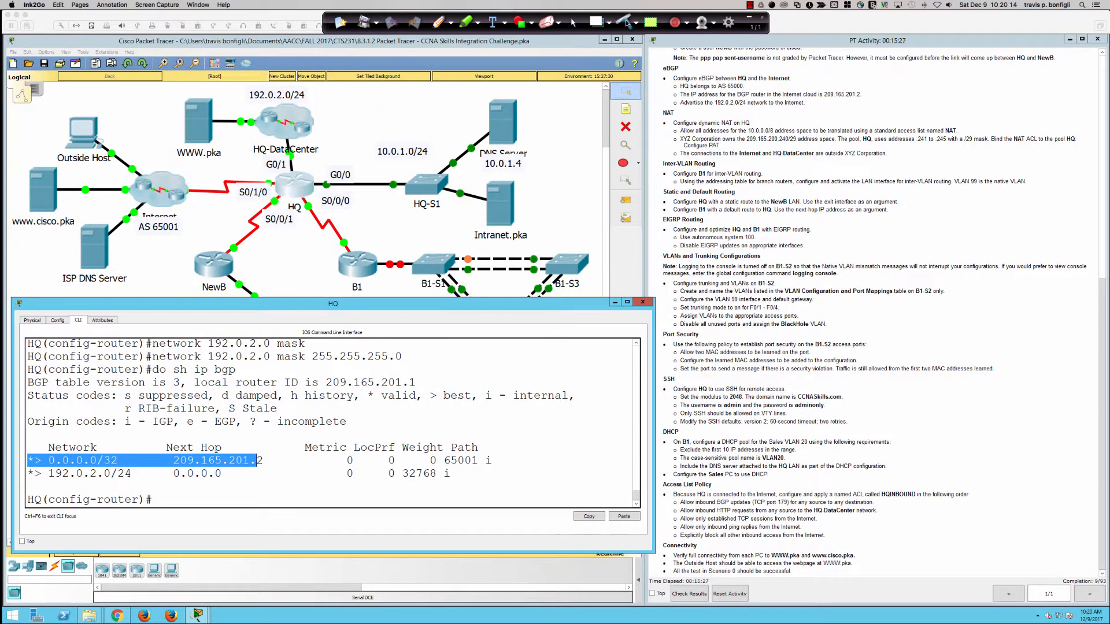
{"action": "left_click", "coordinate": [625, 22]}
{"action": "left_click", "coordinate": [573, 22]}
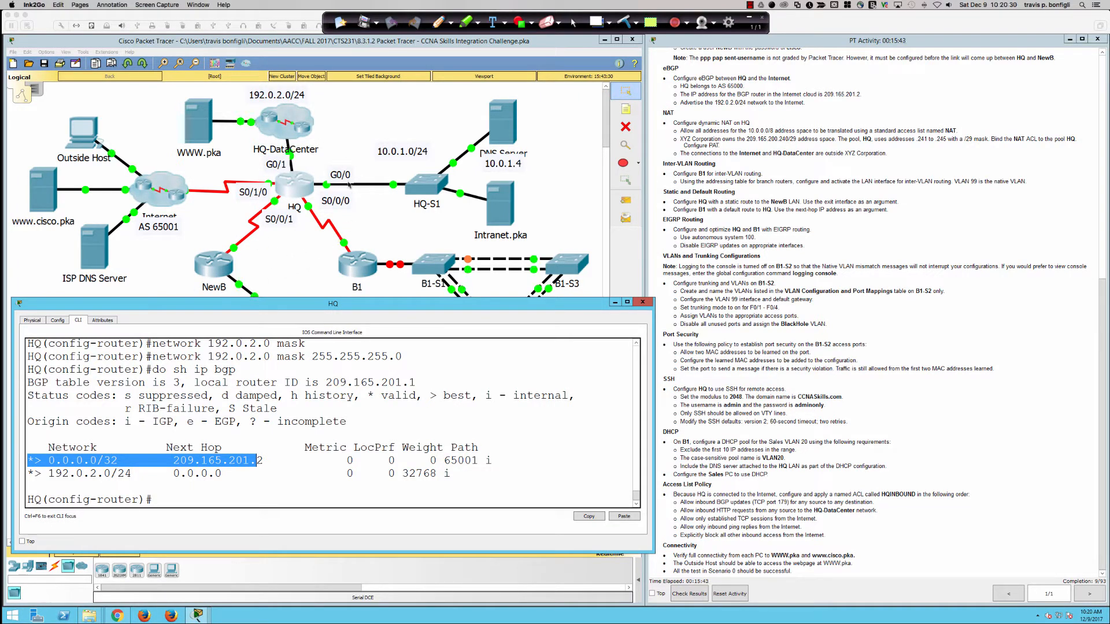
{"action": "left_click", "coordinate": [266, 453]}
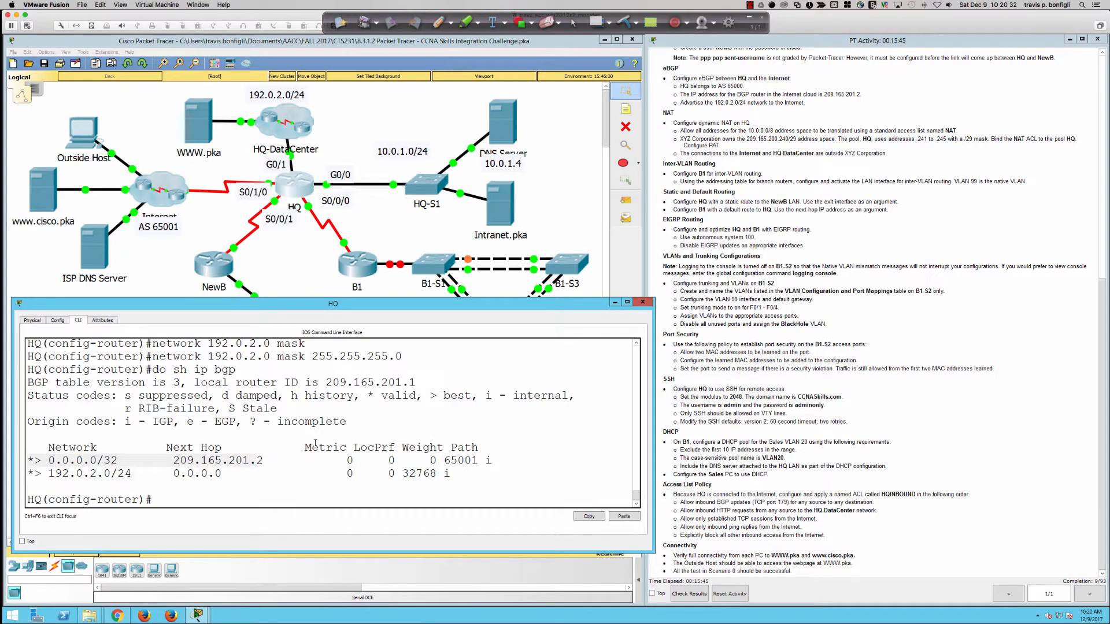
{"action": "left_click", "coordinate": [522, 445]}
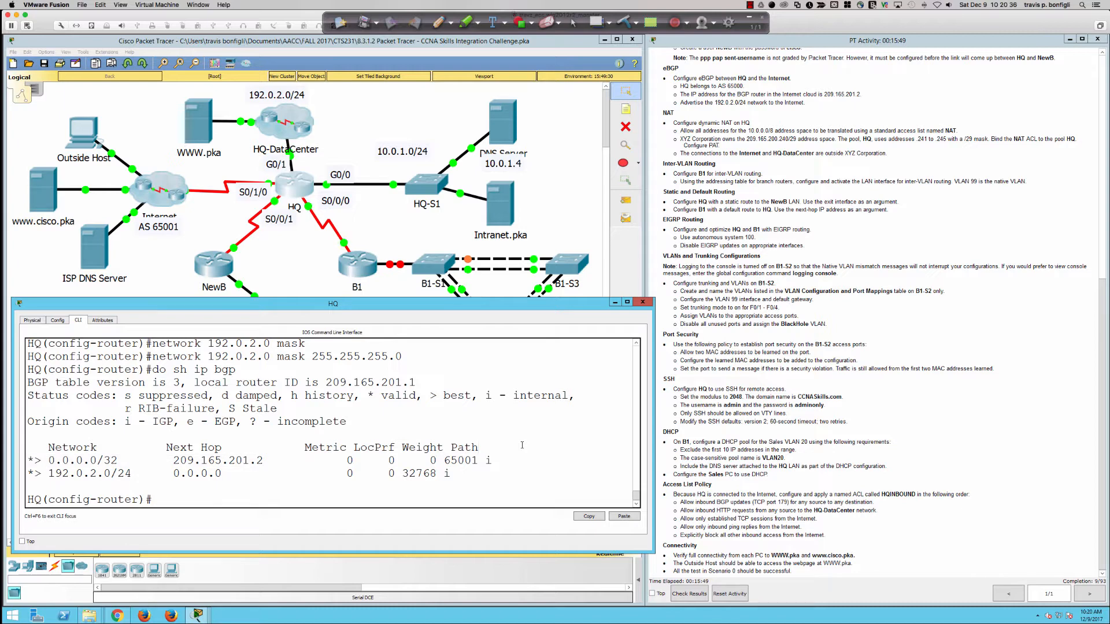
{"action": "type", "text": "do sh ip bgp sum"}
{"action": "key", "text": "Return"}
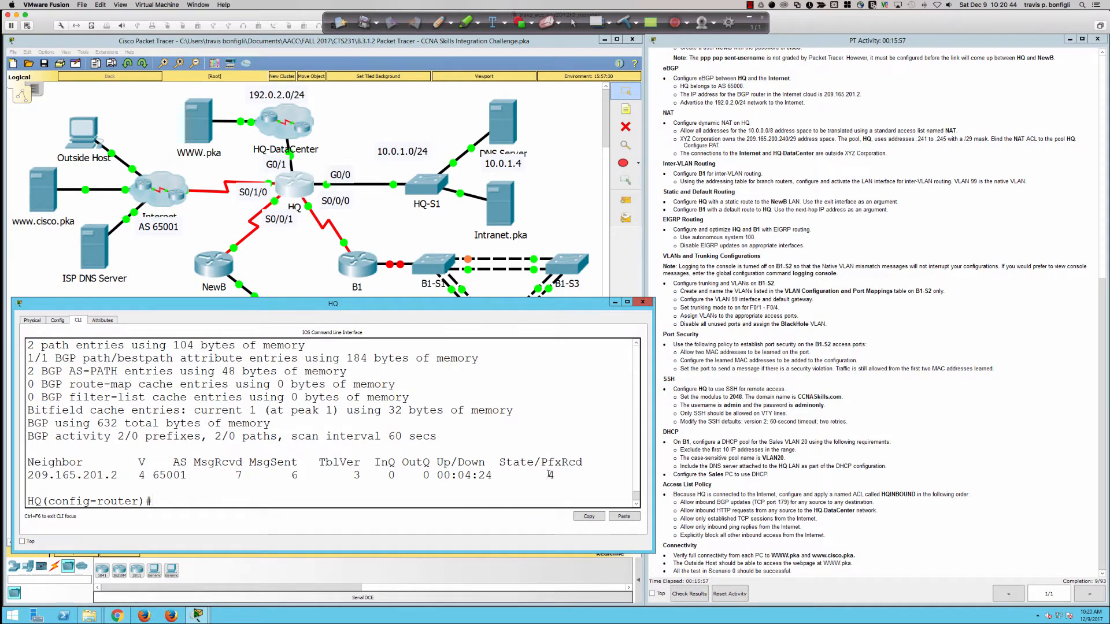
{"action": "left_click_drag", "start_coordinate": [491, 475], "coordinate": [437, 476]}
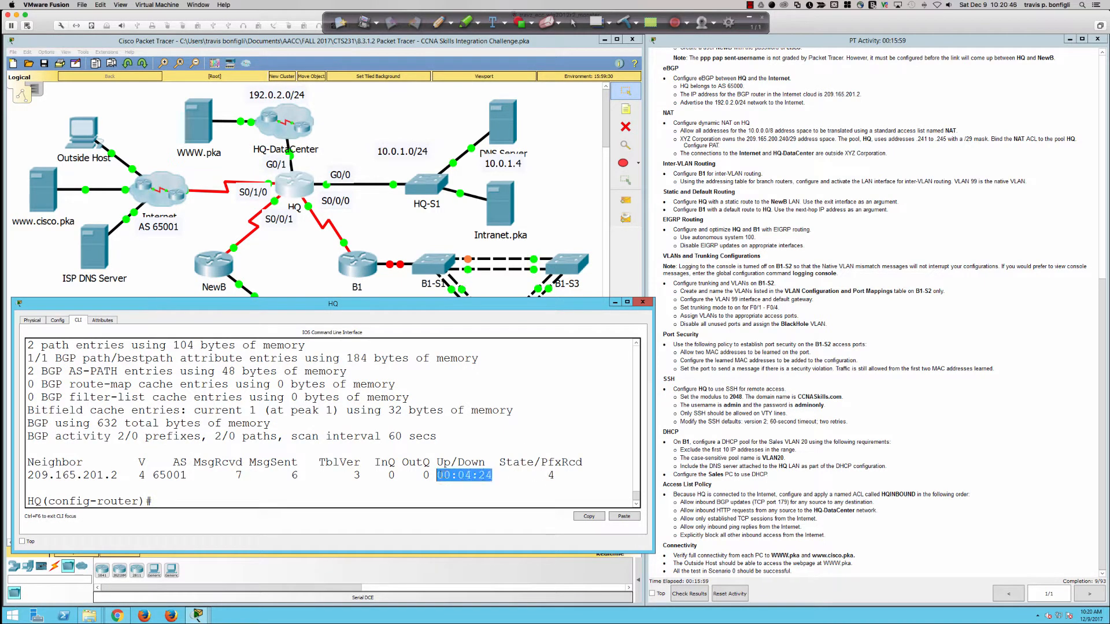
{"action": "double_click", "coordinate": [88, 475]}
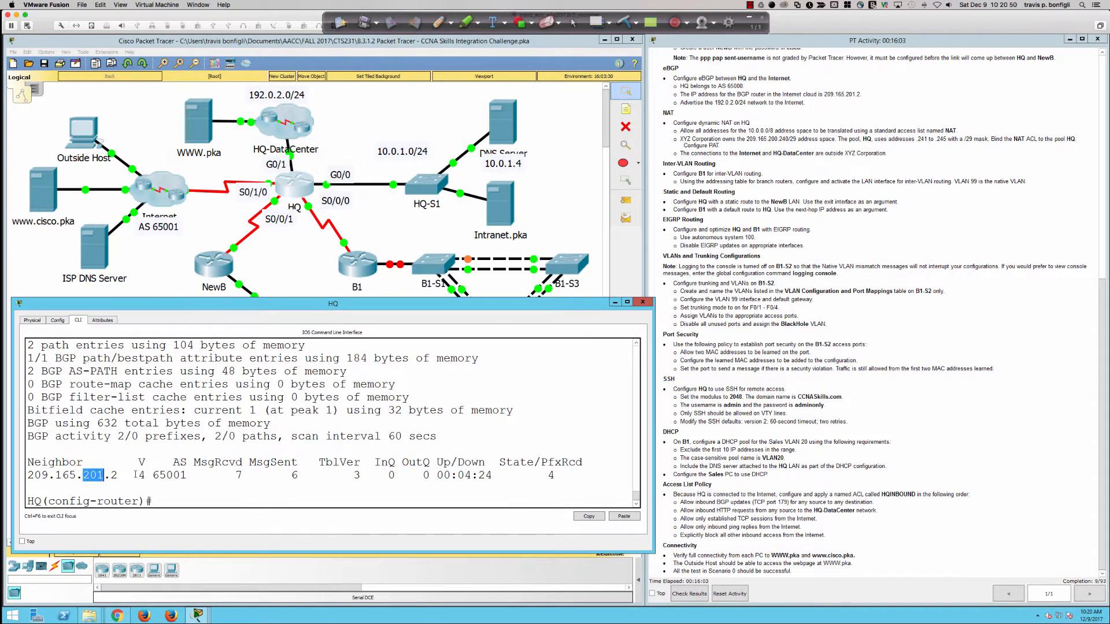
{"action": "left_click_drag", "start_coordinate": [136, 475], "coordinate": [146, 475]}
{"action": "left_click_drag", "start_coordinate": [159, 476], "coordinate": [187, 475]}
{"action": "scroll", "coordinate": [187, 475], "scroll_direction": "up", "scroll_amount": 2}
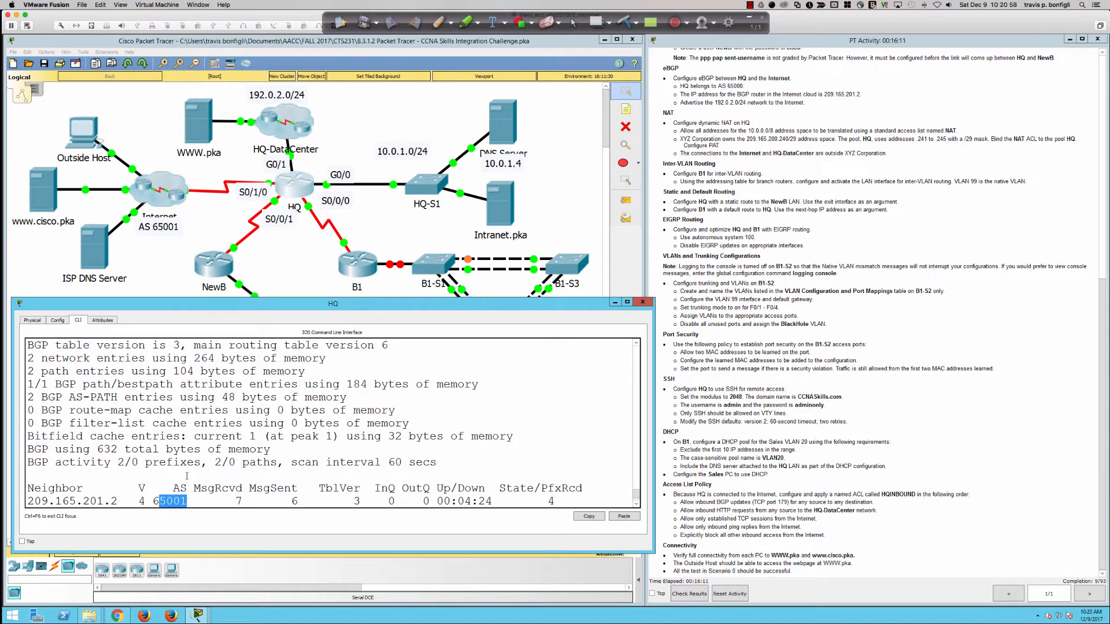
{"action": "scroll", "coordinate": [187, 476], "scroll_direction": "up", "scroll_amount": 1}
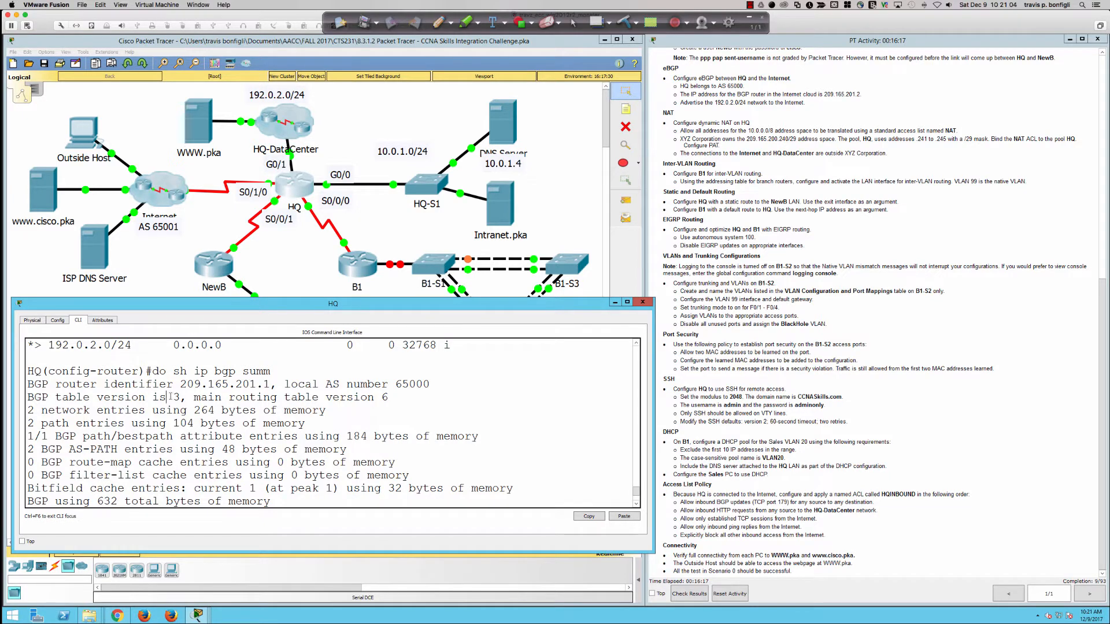
{"action": "left_click_drag", "start_coordinate": [169, 397], "coordinate": [182, 397]}
{"action": "scroll", "coordinate": [182, 397], "scroll_direction": "down", "scroll_amount": 3}
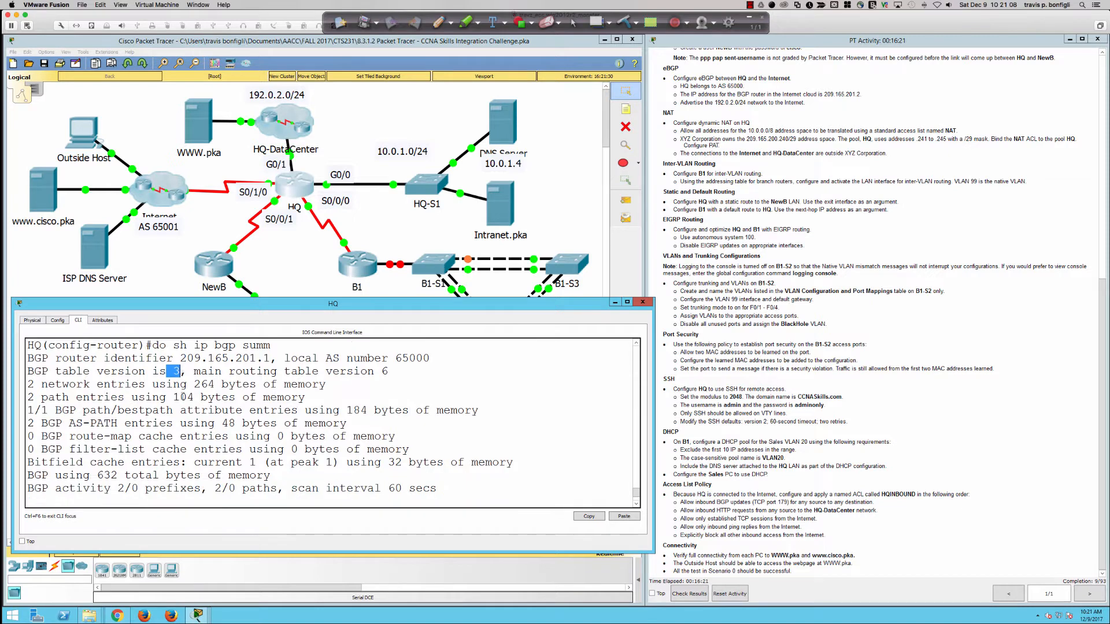
{"action": "scroll", "coordinate": [183, 395], "scroll_direction": "up", "scroll_amount": 3}
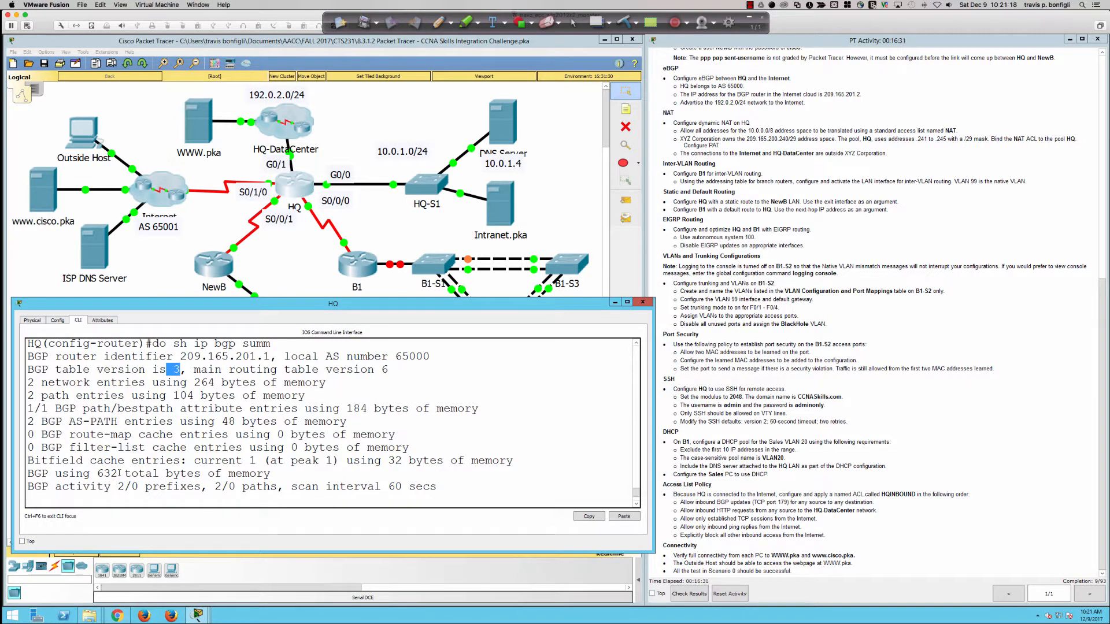
{"action": "left_click_drag", "start_coordinate": [48, 473], "coordinate": [235, 474]}
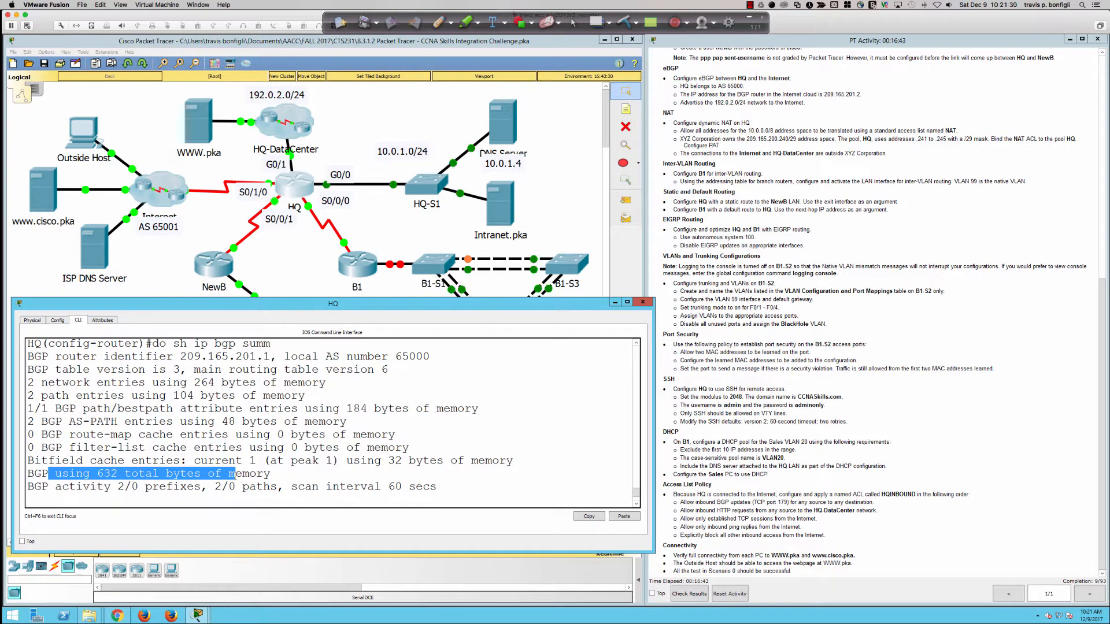
{"action": "scroll", "coordinate": [185, 474], "scroll_direction": "down", "scroll_amount": 1}
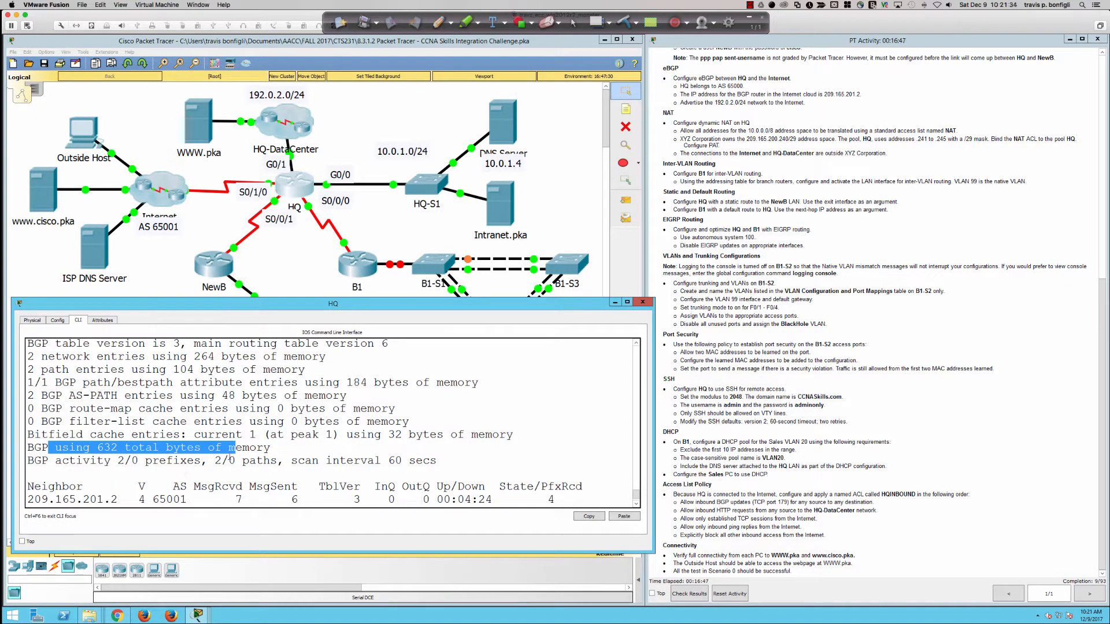
{"action": "scroll", "coordinate": [231, 458], "scroll_direction": "up", "scroll_amount": 2}
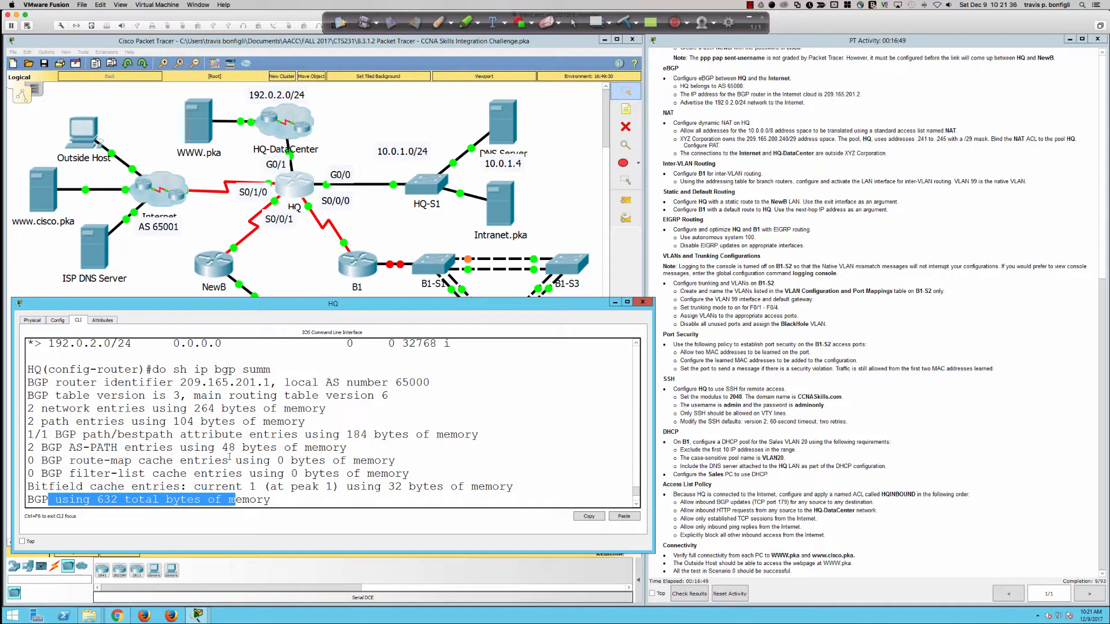
{"action": "scroll", "coordinate": [230, 457], "scroll_direction": "down", "scroll_amount": 3}
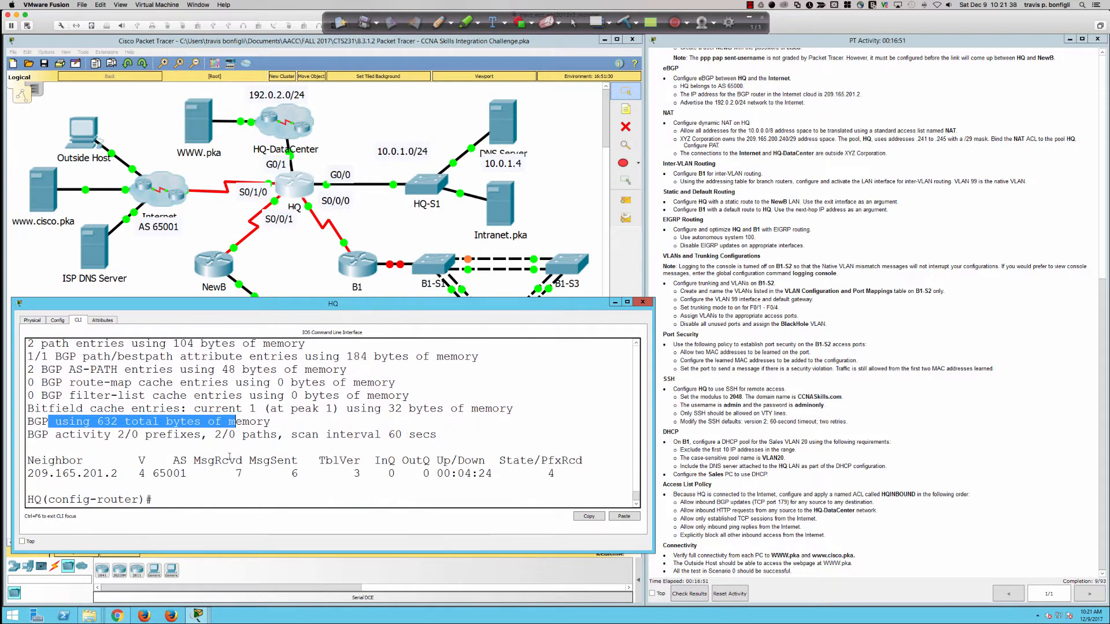
{"action": "left_click", "coordinate": [721, 209]}
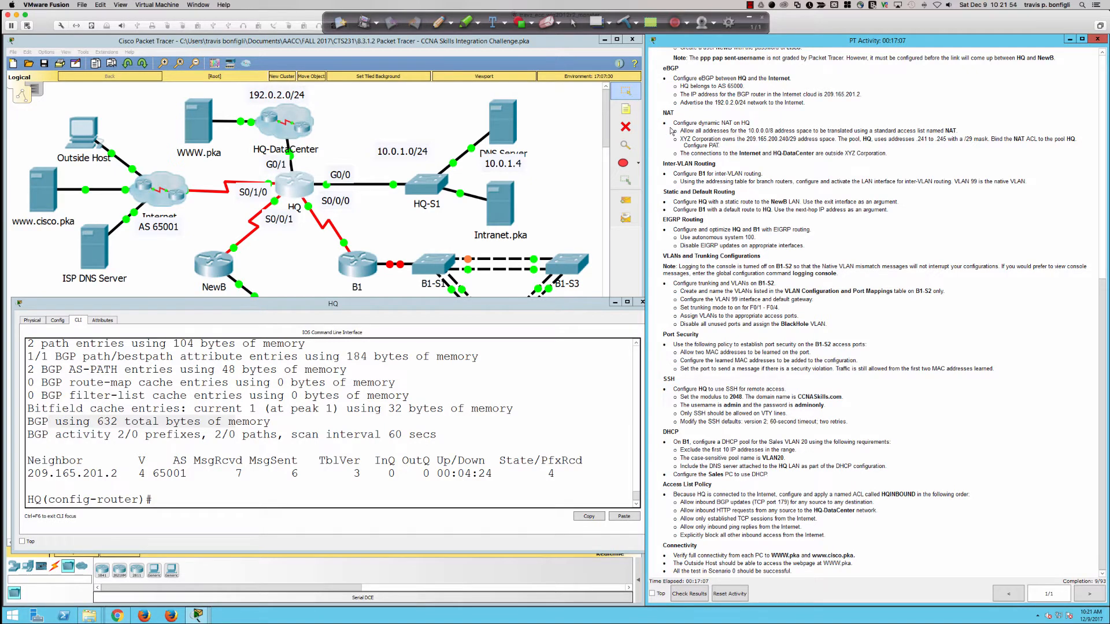
Step: Highlight the NAT requirements and their 10.0.0.0/8 address space in the activity instructions
{"action": "left_click_drag", "start_coordinate": [663, 113], "coordinate": [897, 153]}
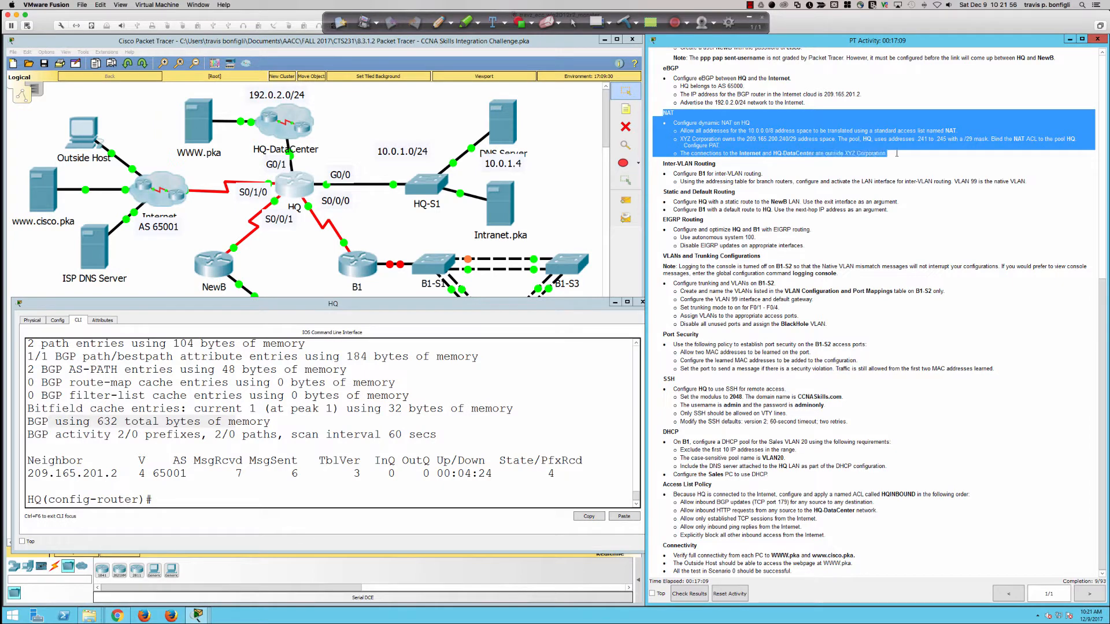
{"action": "left_click", "coordinate": [779, 148]}
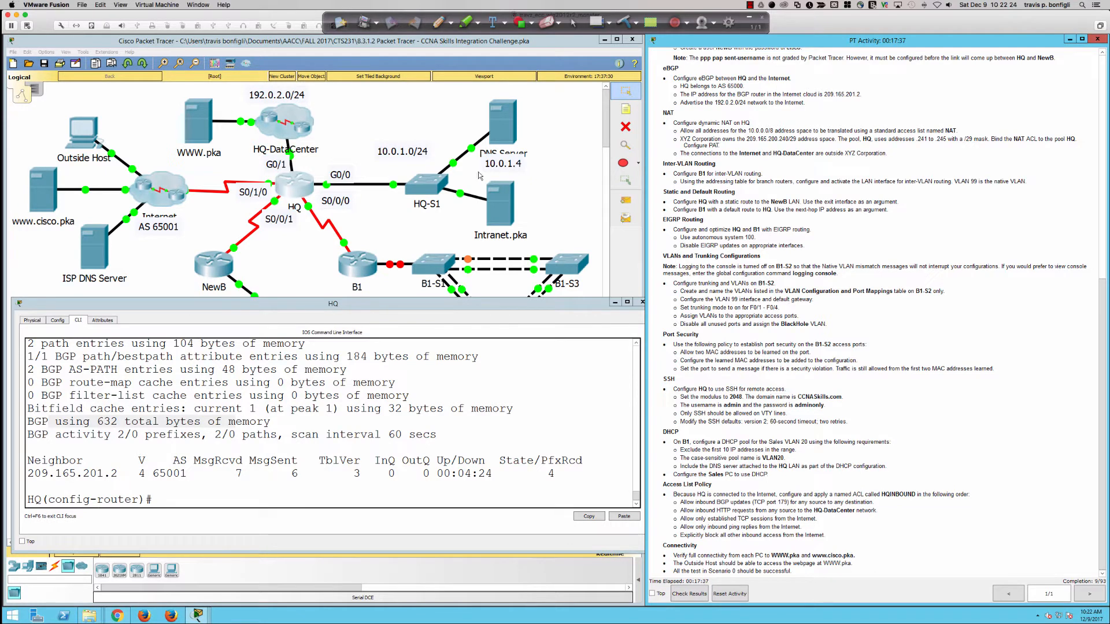
{"action": "left_click_drag", "start_coordinate": [703, 131], "coordinate": [781, 132]}
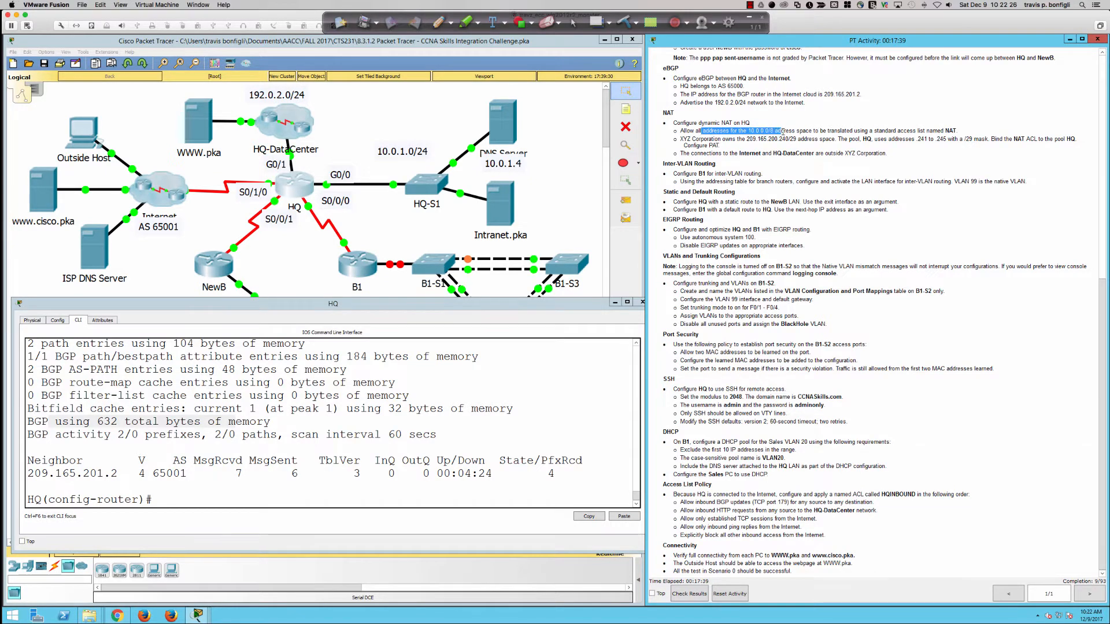
{"action": "left_click", "coordinate": [782, 131]}
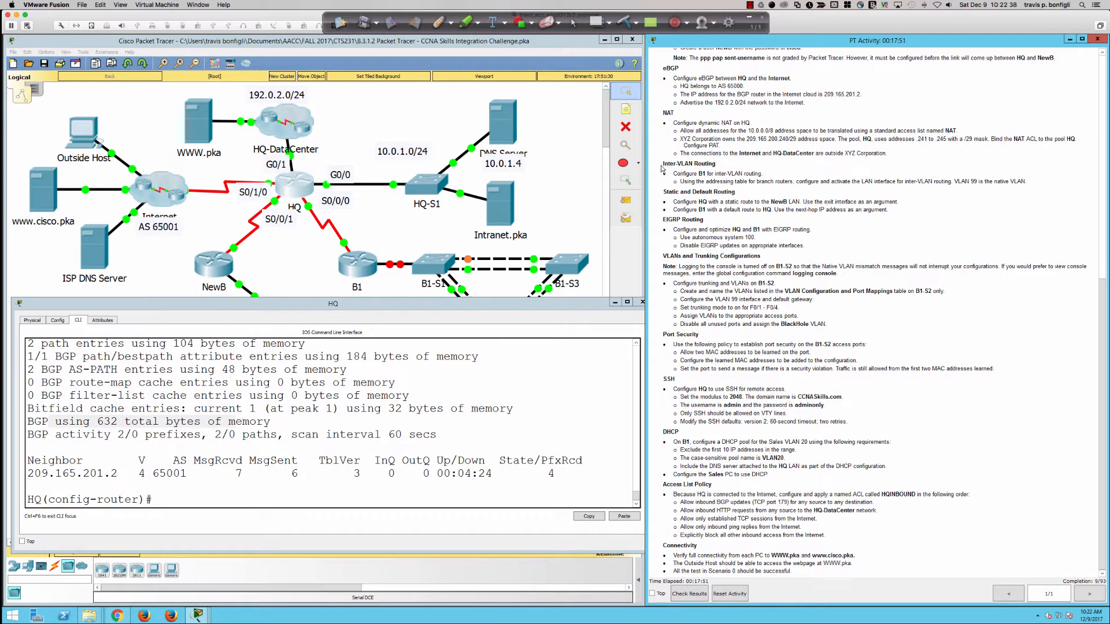
Step: Point out the Inter-VLAN Routing requirement and bring the topology window to the front
{"action": "left_click_drag", "start_coordinate": [663, 163], "coordinate": [691, 173]}
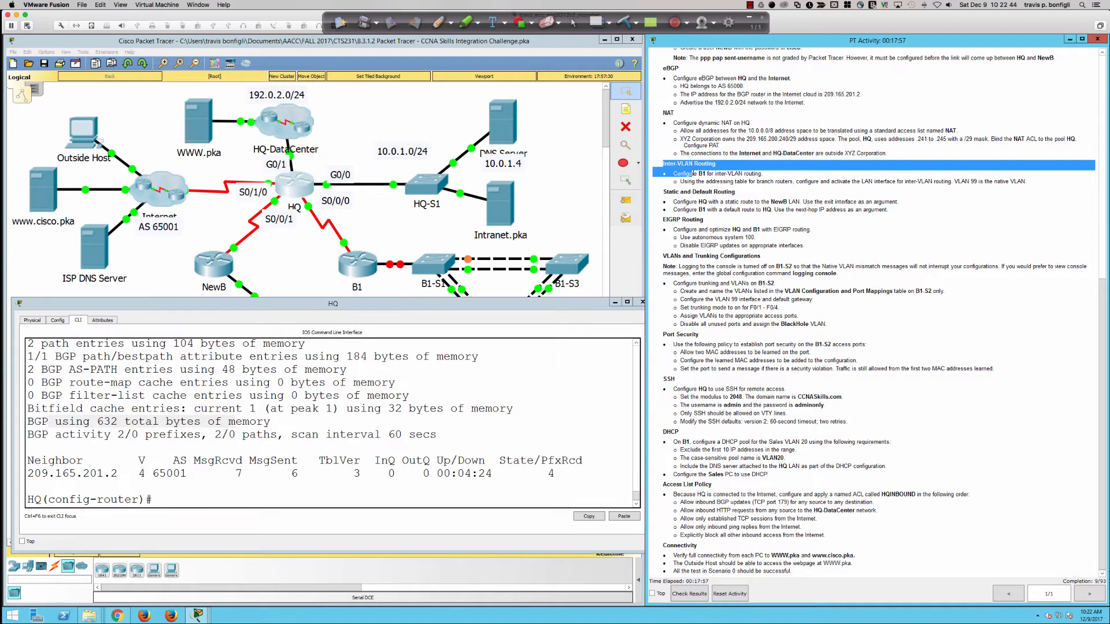
{"action": "left_click", "coordinate": [692, 173]}
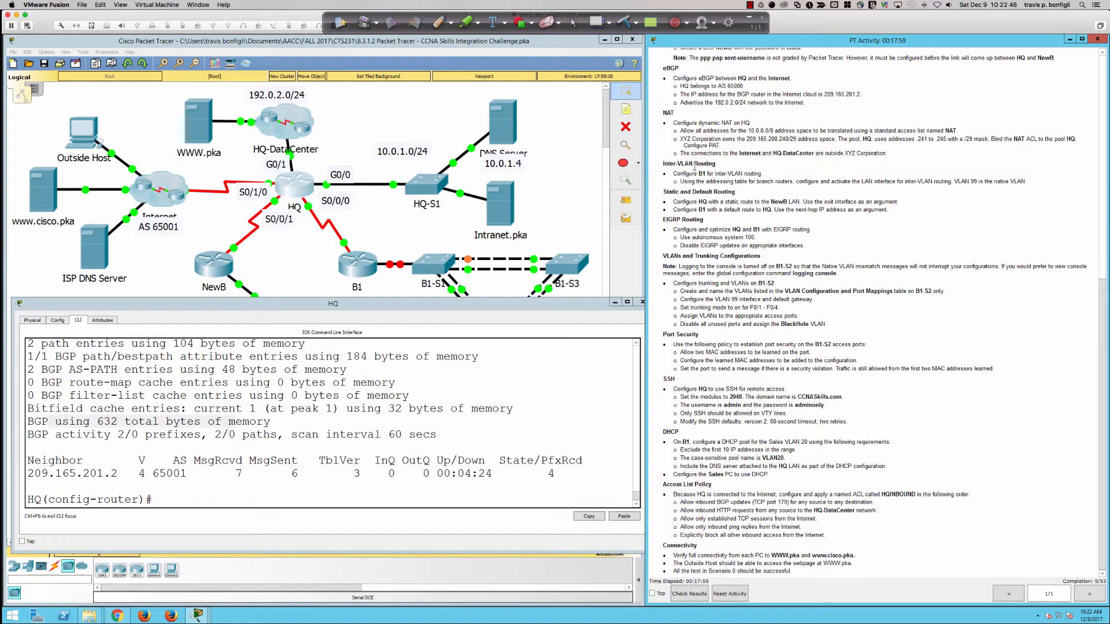
{"action": "left_click", "coordinate": [361, 272]}
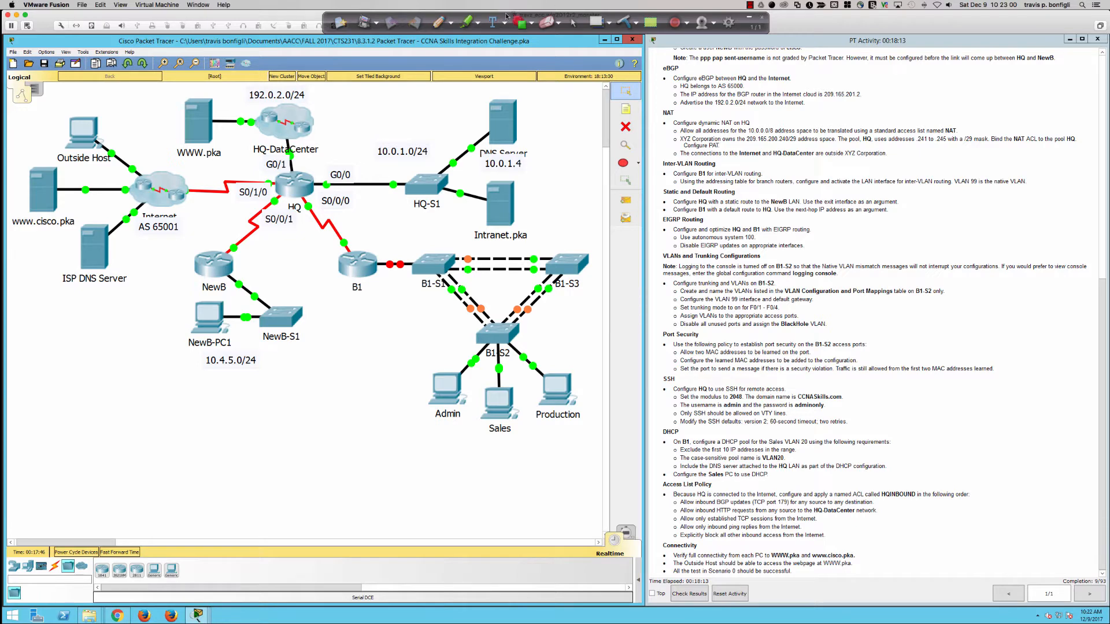
Step: Circle the B1 LAN with its Admin, Sales and Production PCs, mark the B1 to B1-S1 link, then erase it
{"action": "left_click", "coordinate": [440, 22]}
{"action": "mouse_move", "coordinate": [423, 236]}
{"action": "left_mouse_down"}
{"action": "mouse_move", "coordinate": [380, 330]}
{"action": "mouse_move", "coordinate": [581, 433]}
{"action": "mouse_move", "coordinate": [642, 324]}
{"action": "mouse_move", "coordinate": [467, 229]}
{"action": "mouse_move", "coordinate": [428, 236]}
{"action": "left_mouse_up"}
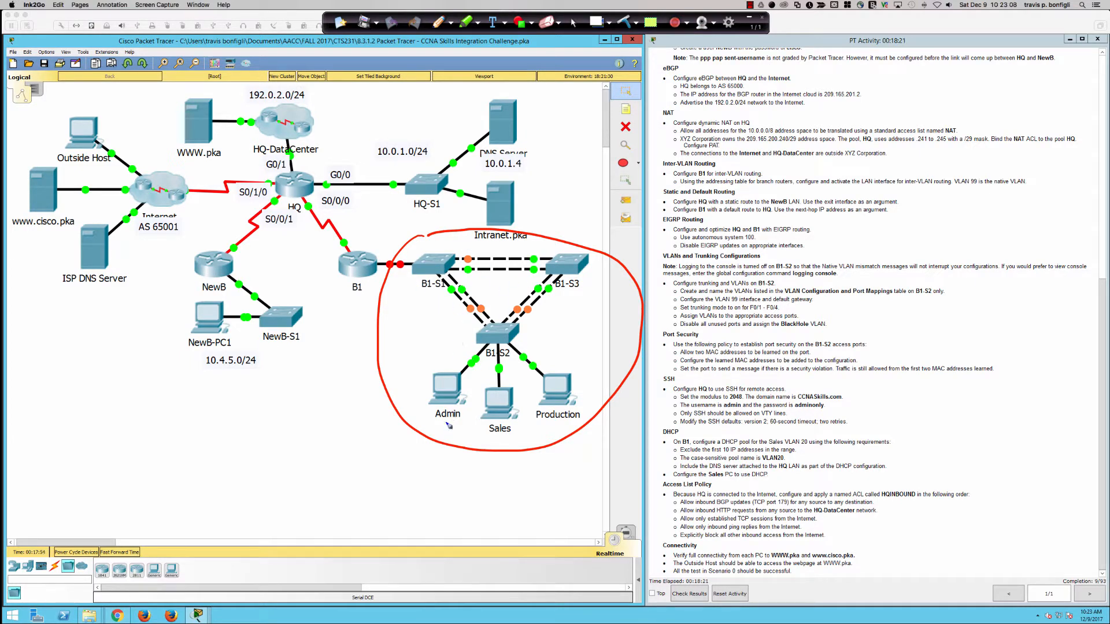
{"action": "mouse_move", "coordinate": [442, 422]}
{"action": "left_mouse_down"}
{"action": "mouse_move", "coordinate": [524, 438]}
{"action": "mouse_move", "coordinate": [578, 426]}
{"action": "left_mouse_up"}
{"action": "left_click_drag", "start_coordinate": [392, 220], "coordinate": [388, 251]}
{"action": "left_click", "coordinate": [573, 23]}
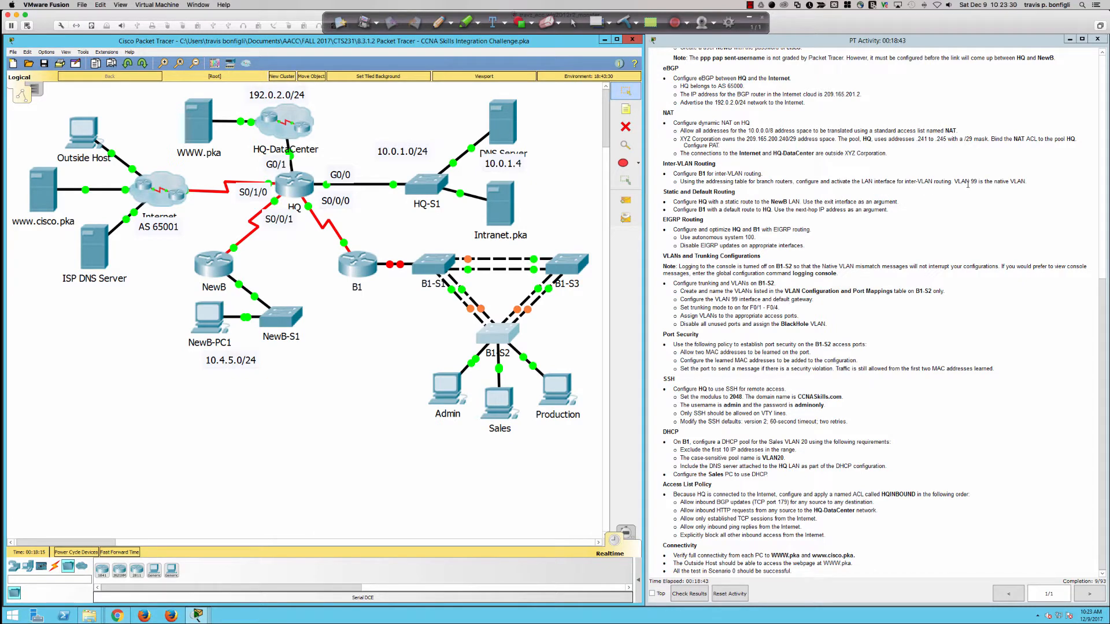
Step: Scroll the instructions up to the Addressing Table
{"action": "scroll", "coordinate": [775, 196], "scroll_direction": "up", "scroll_amount": 3}
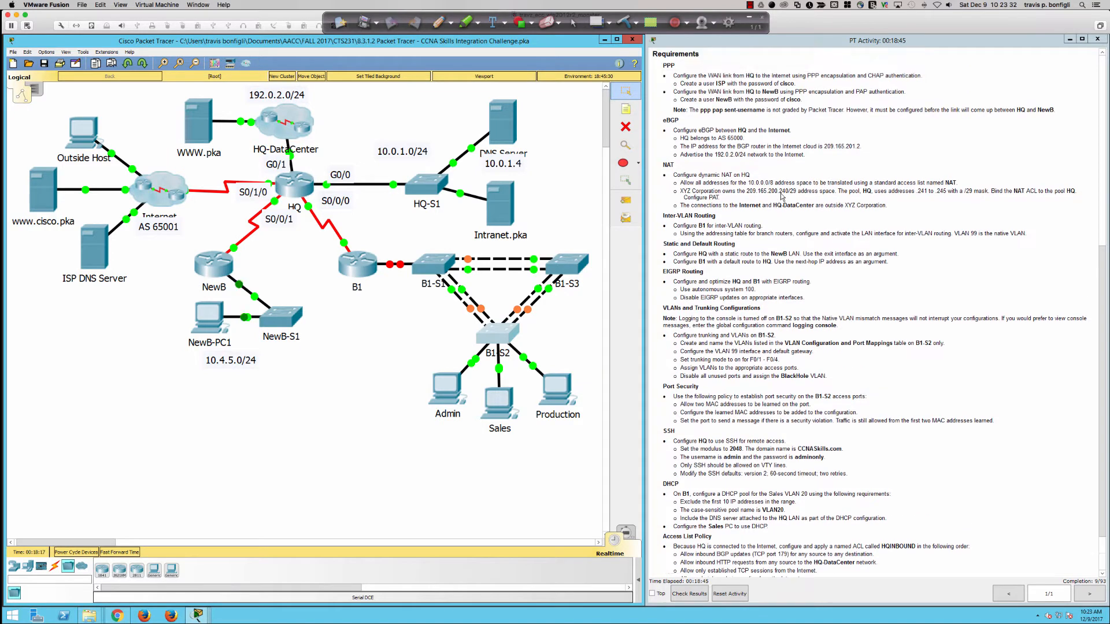
{"action": "scroll", "coordinate": [780, 197], "scroll_direction": "up", "scroll_amount": 6}
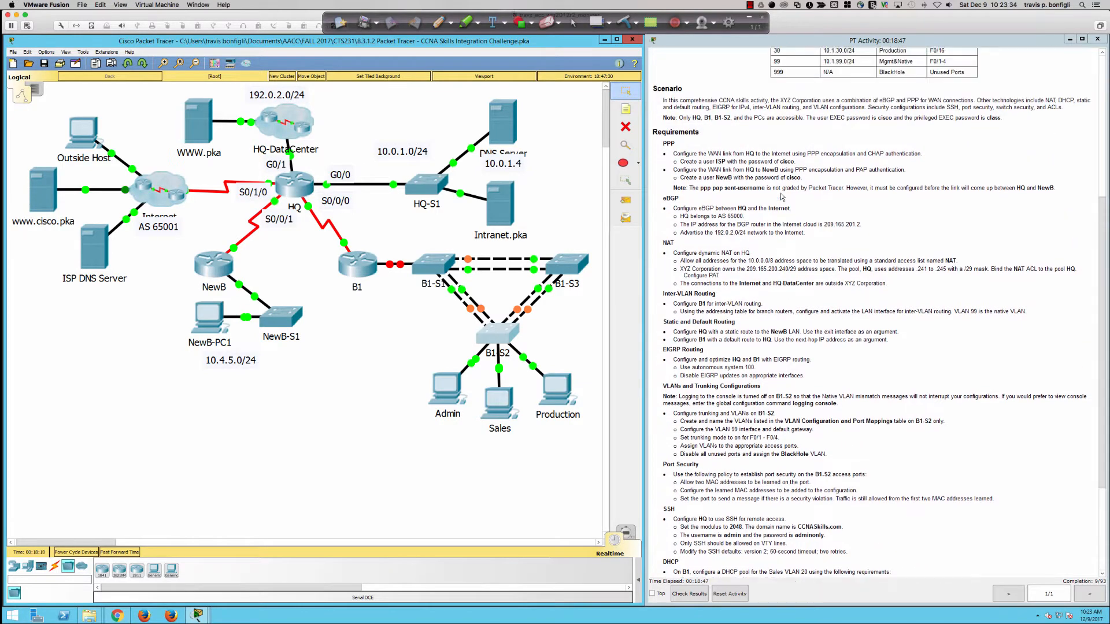
{"action": "scroll", "coordinate": [782, 196], "scroll_direction": "up", "scroll_amount": 4}
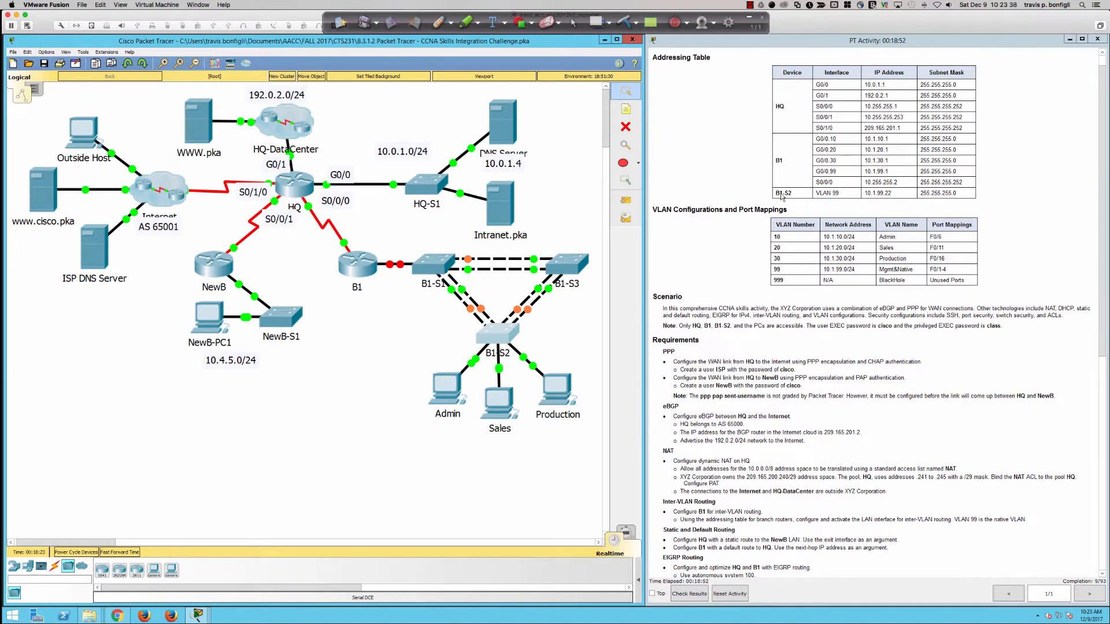
{"action": "scroll", "coordinate": [781, 196], "scroll_direction": "down", "scroll_amount": 1}
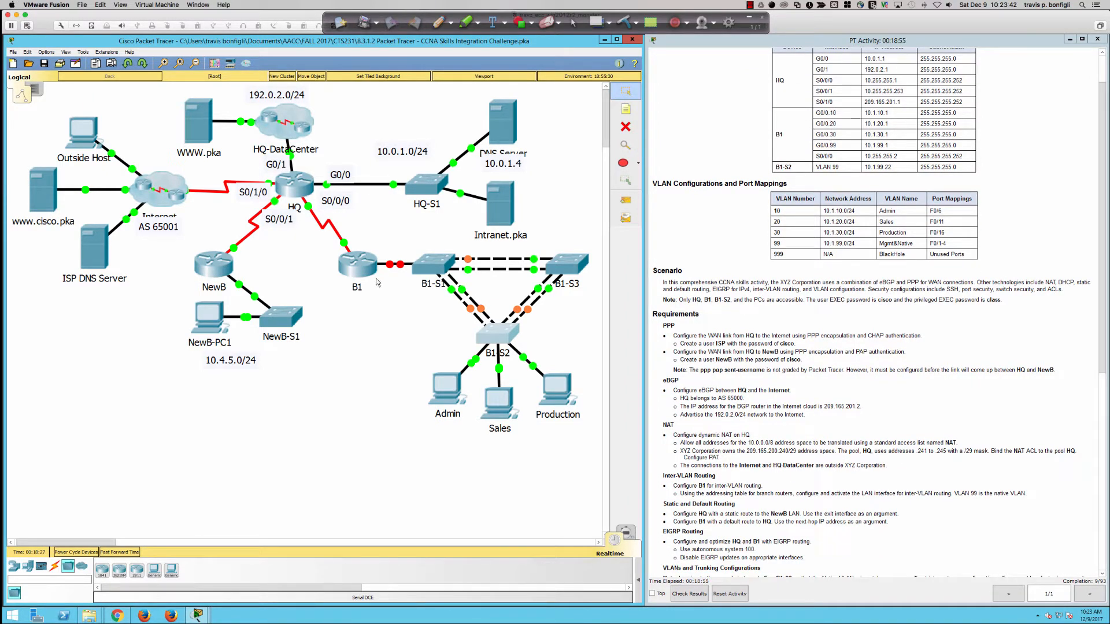
Step: Open router B1's window, reposition and widen it, and go to its CLI
{"action": "left_click", "coordinate": [357, 264]}
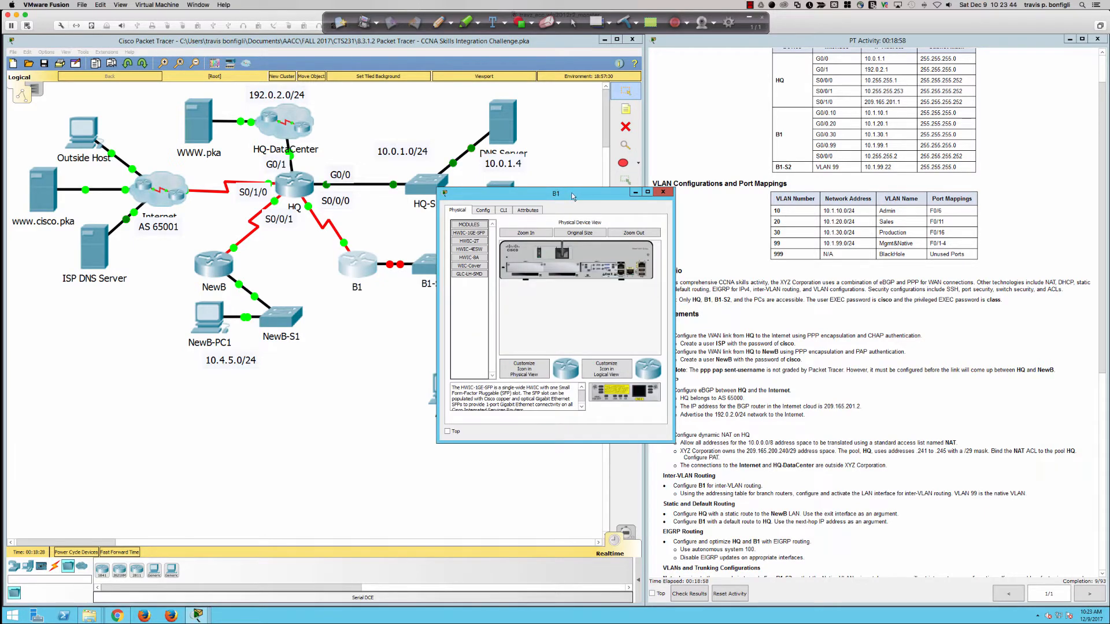
{"action": "left_click_drag", "start_coordinate": [558, 194], "coordinate": [167, 350]}
{"action": "left_click_drag", "start_coordinate": [268, 425], "coordinate": [640, 420]}
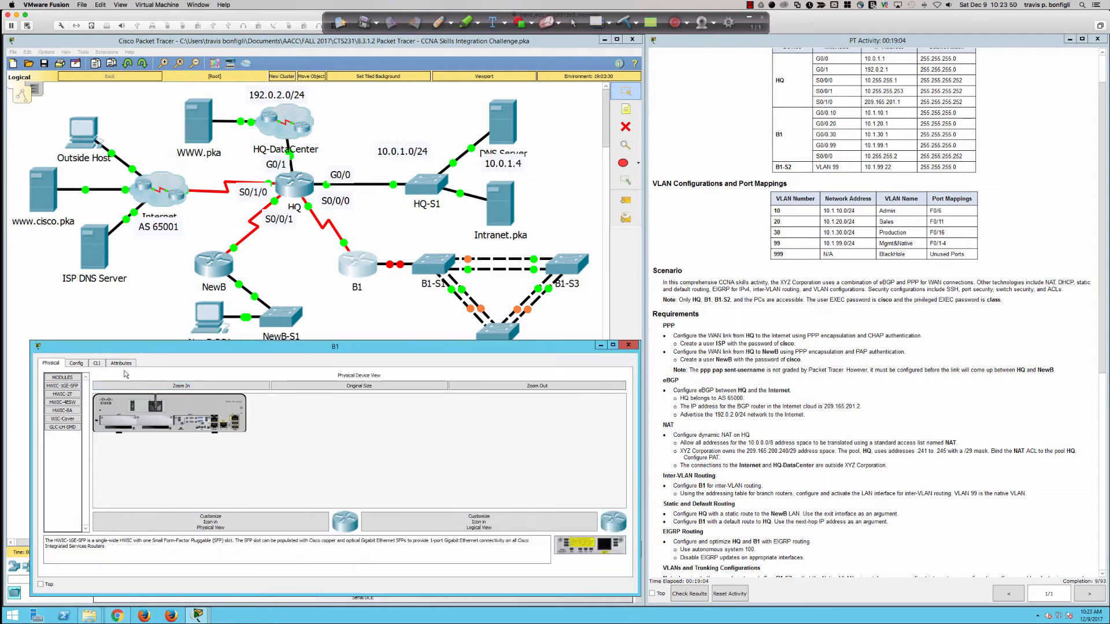
{"action": "left_click", "coordinate": [98, 364]}
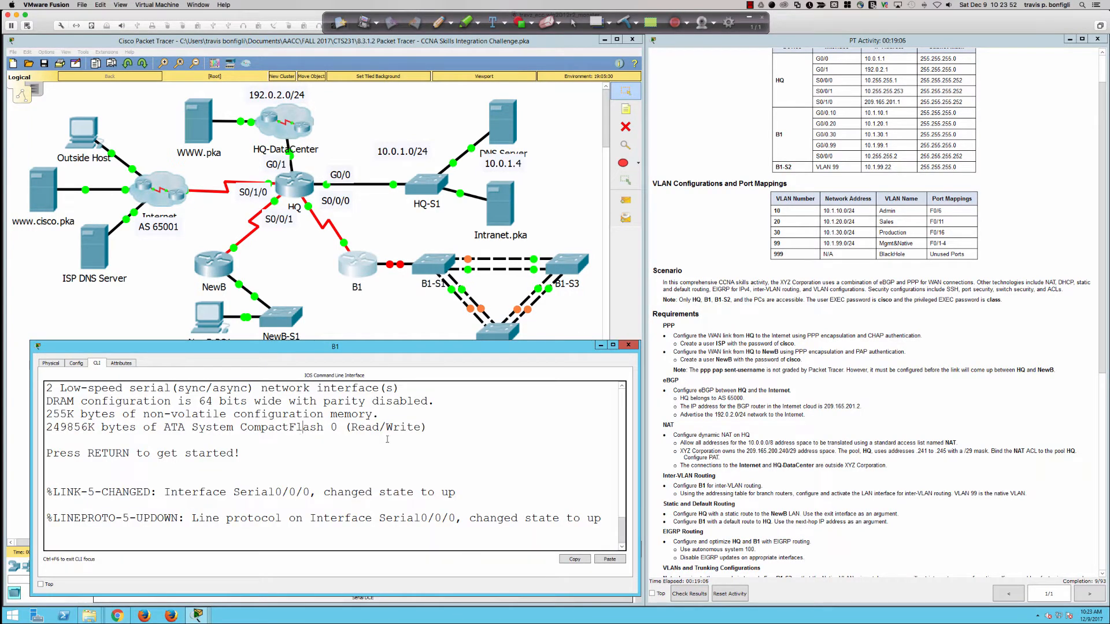
Step: Enter privileged mode on B1 with the enable password and run 'sh ip int bri'
{"action": "key", "text": "Return"}
{"action": "key", "text": "Return"}
{"action": "key", "text": "Return"}
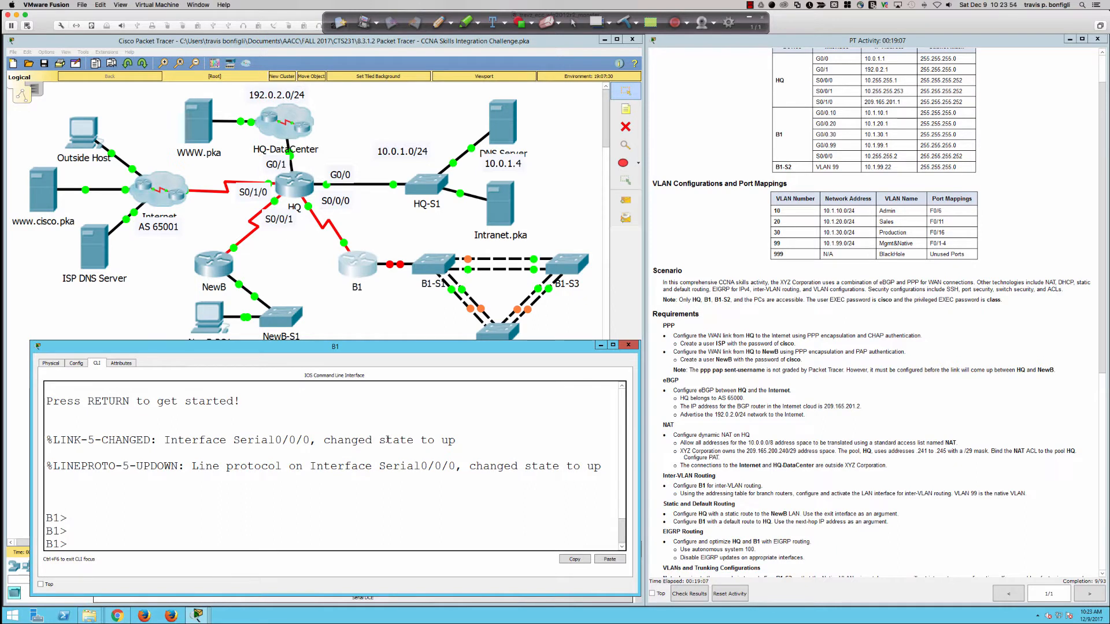
{"action": "type", "text": "en"}
{"action": "key", "text": "Tab"}
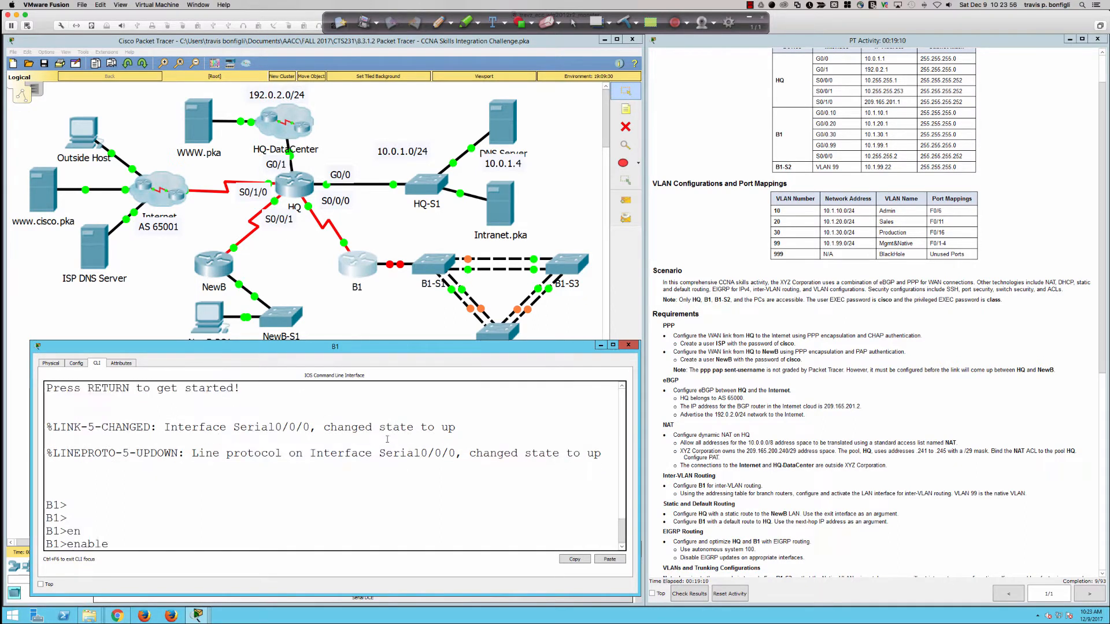
{"action": "key", "text": "Return"}
{"action": "key", "text": "Return"}
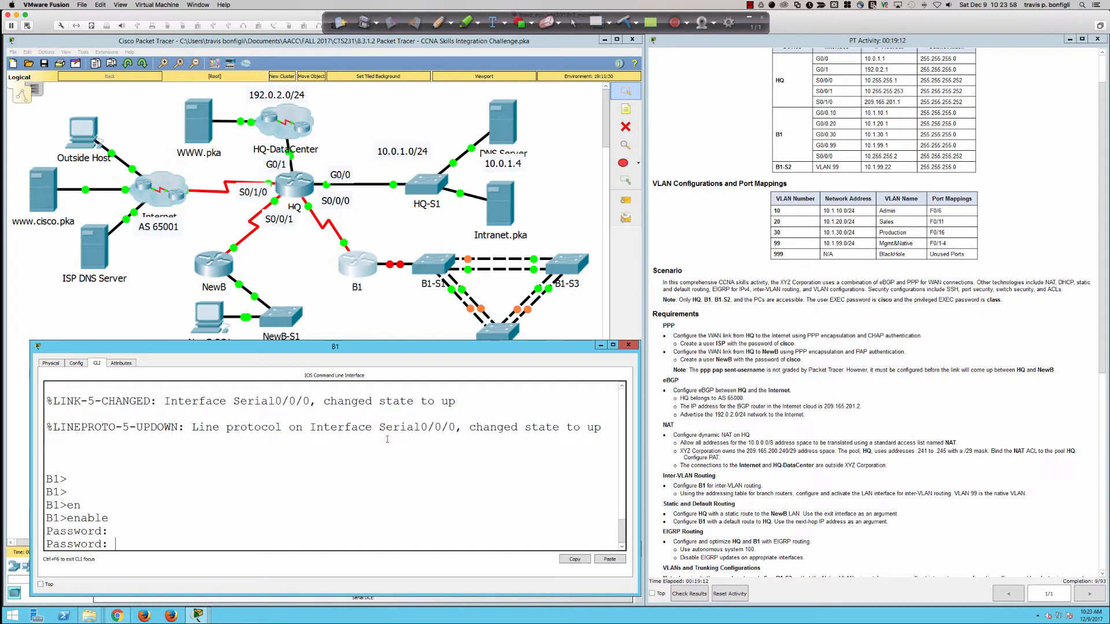
{"action": "type", "text": "class"}
{"action": "key", "text": "Return"}
{"action": "key", "text": "Return"}
{"action": "key", "text": "Return"}
{"action": "key", "text": "Return"}
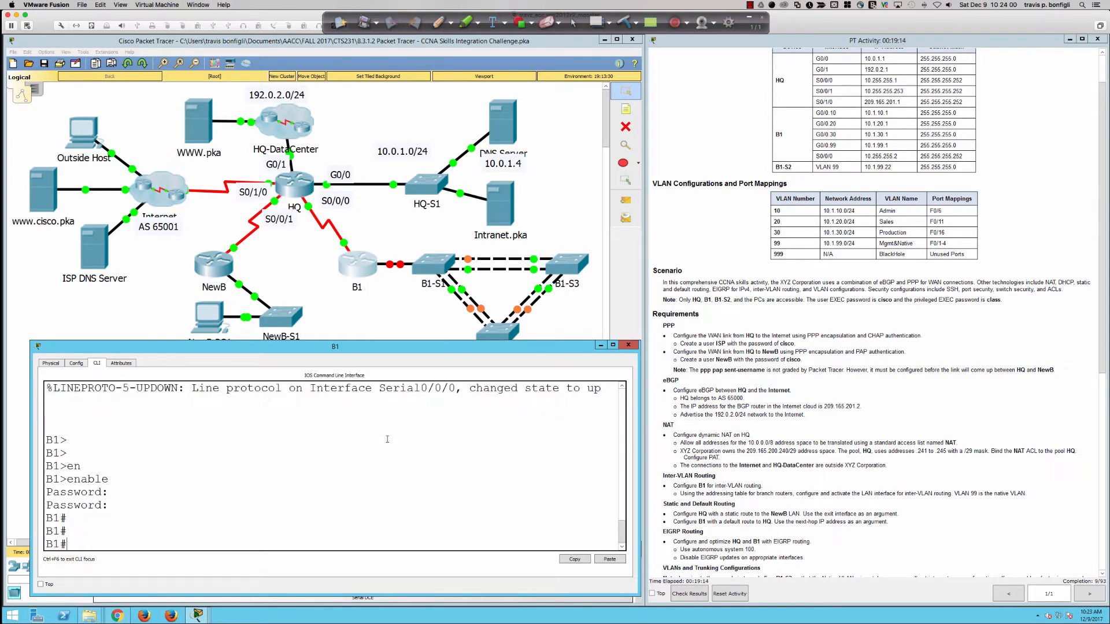
{"action": "type", "text": "sh ip int bri"}
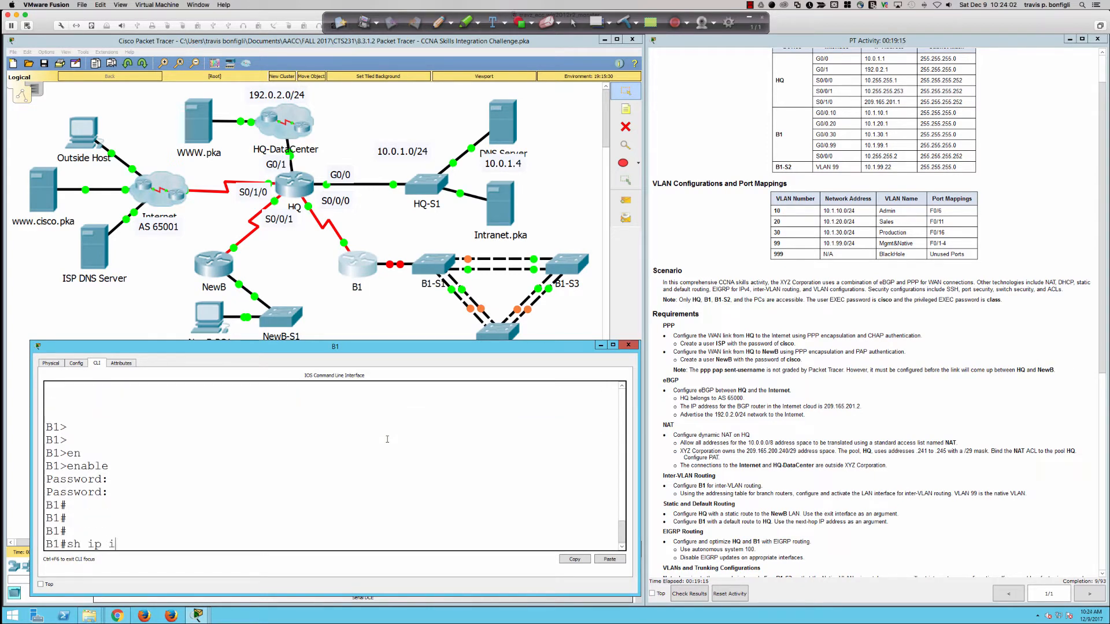
{"action": "key", "text": "Return"}
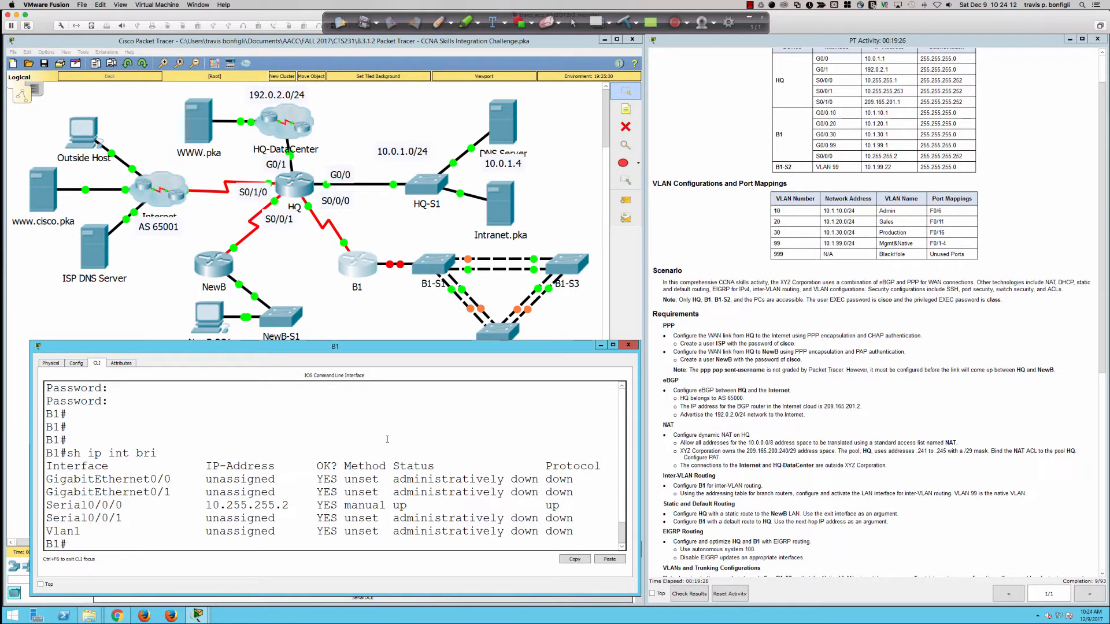
Step: Enable GigabitEthernet0/0 with 'no shut' from global configuration mode
{"action": "type", "text": "cnof t"}
{"action": "key", "text": "Return"}
{"action": "type", "text": "conf t"}
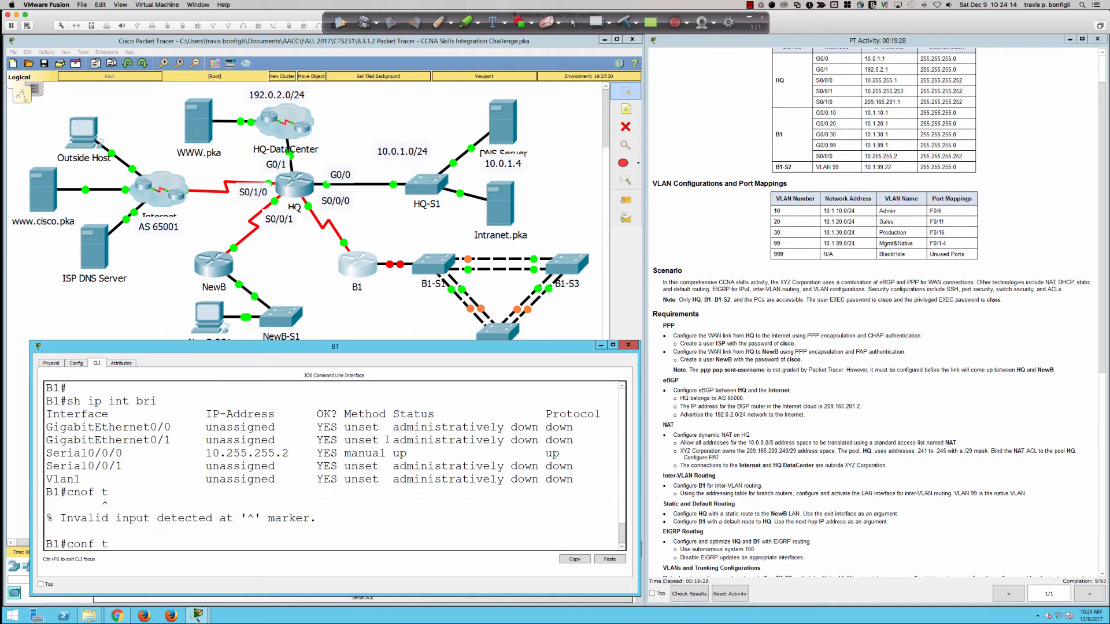
{"action": "key", "text": "Return"}
{"action": "type", "text": "int g0/0"}
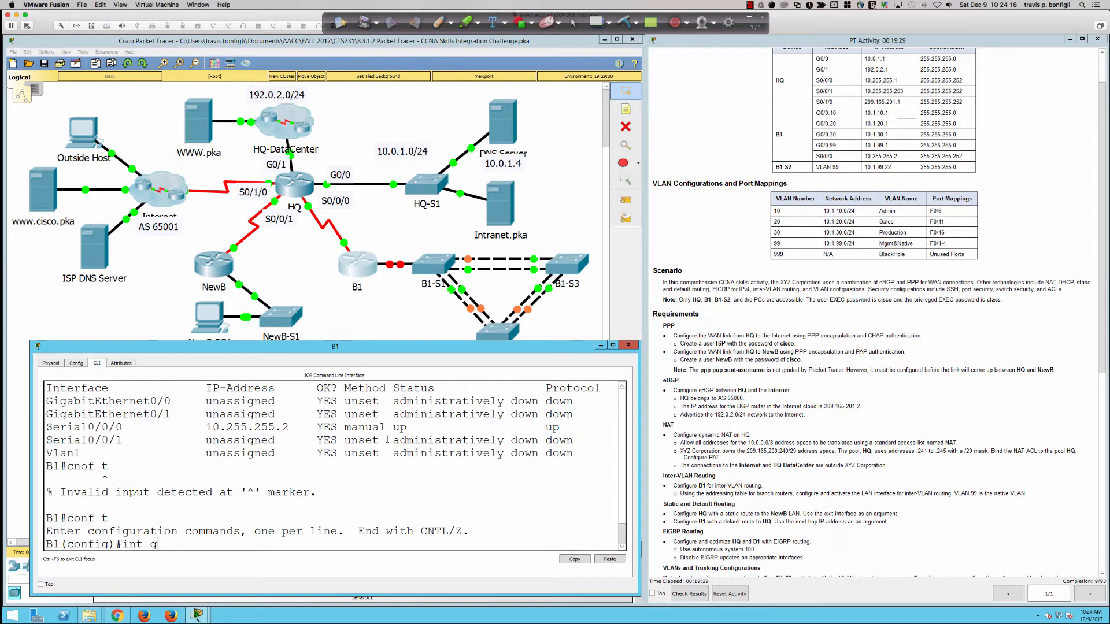
{"action": "key", "text": "Return"}
{"action": "type", "text": "no shu"}
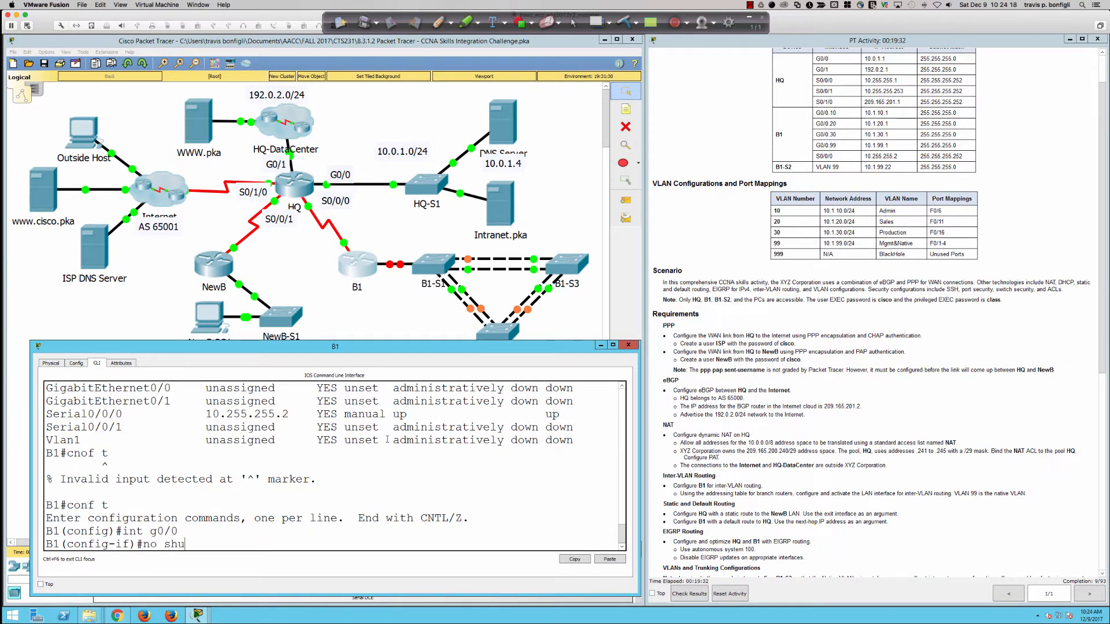
{"action": "type", "text": "t"}
{"action": "key", "text": "Return"}
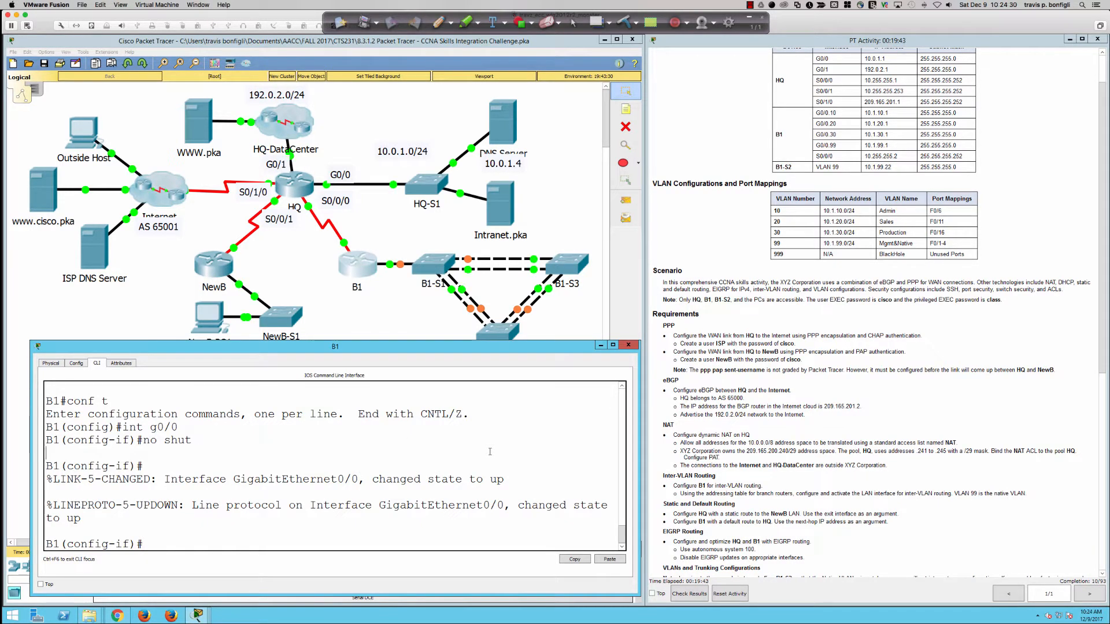
Step: Create subinterface G0/0.10 on B1 with int g0/0.10
{"action": "key", "text": "Return"}
{"action": "key", "text": "Return"}
{"action": "key", "text": "Return"}
{"action": "type", "text": "int"}
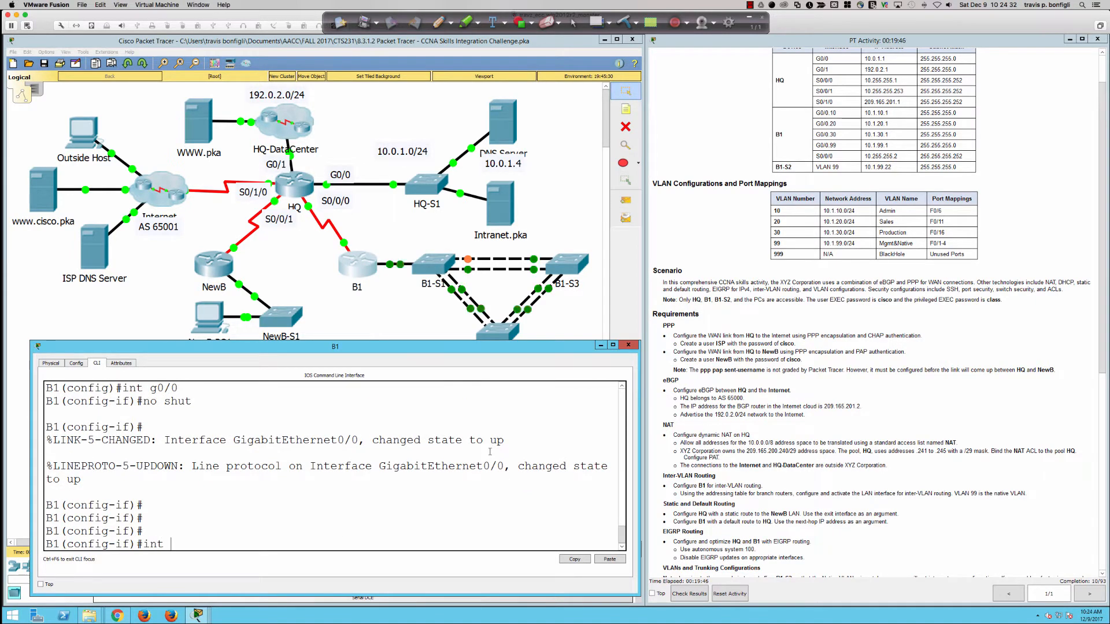
{"action": "type", "text": " g0/0."}
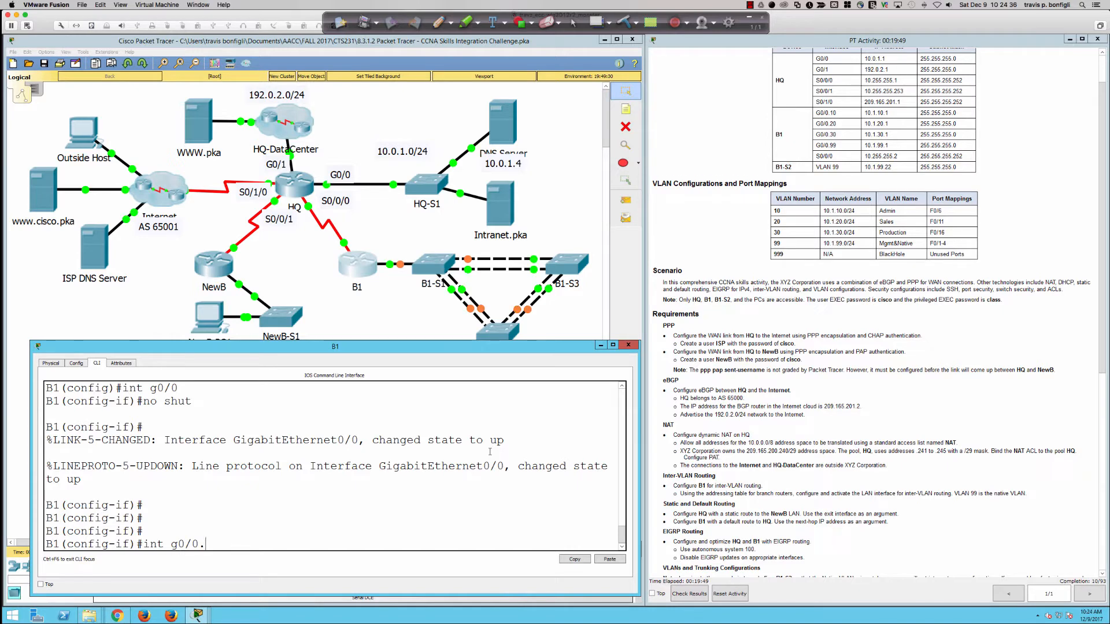
{"action": "type", "text": "10"}
{"action": "key", "text": "Return"}
{"action": "key", "text": "Return"}
{"action": "key", "text": "Return"}
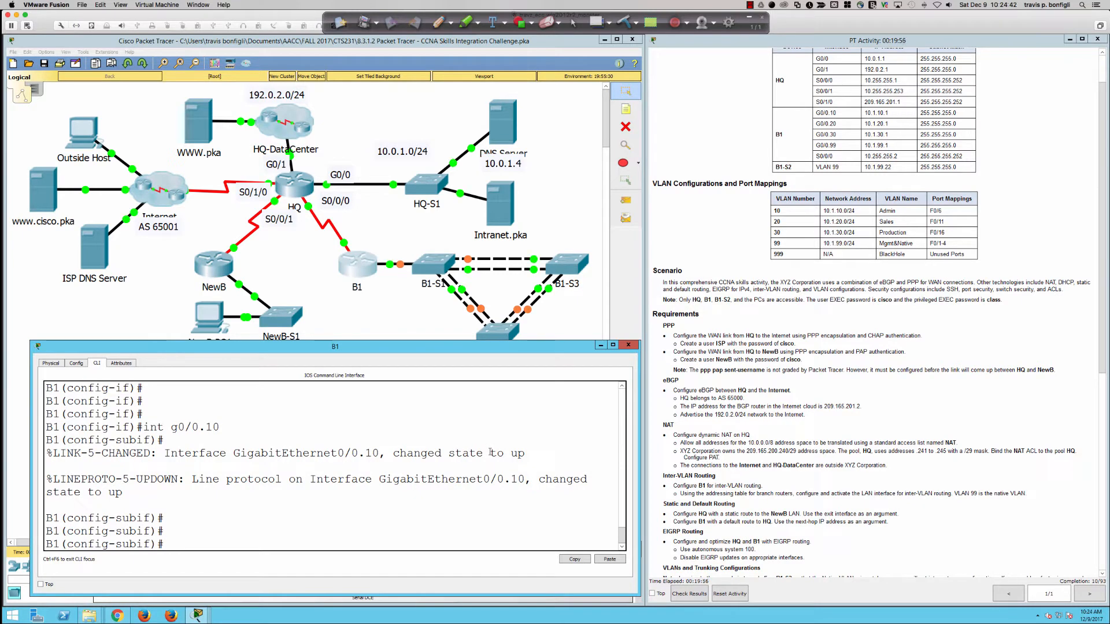
Step: Try assigning 10.1.10.1 255.255.255.0 and read the error requiring 802.1Q encapsulation
{"action": "type", "text": "ip add 10.1."}
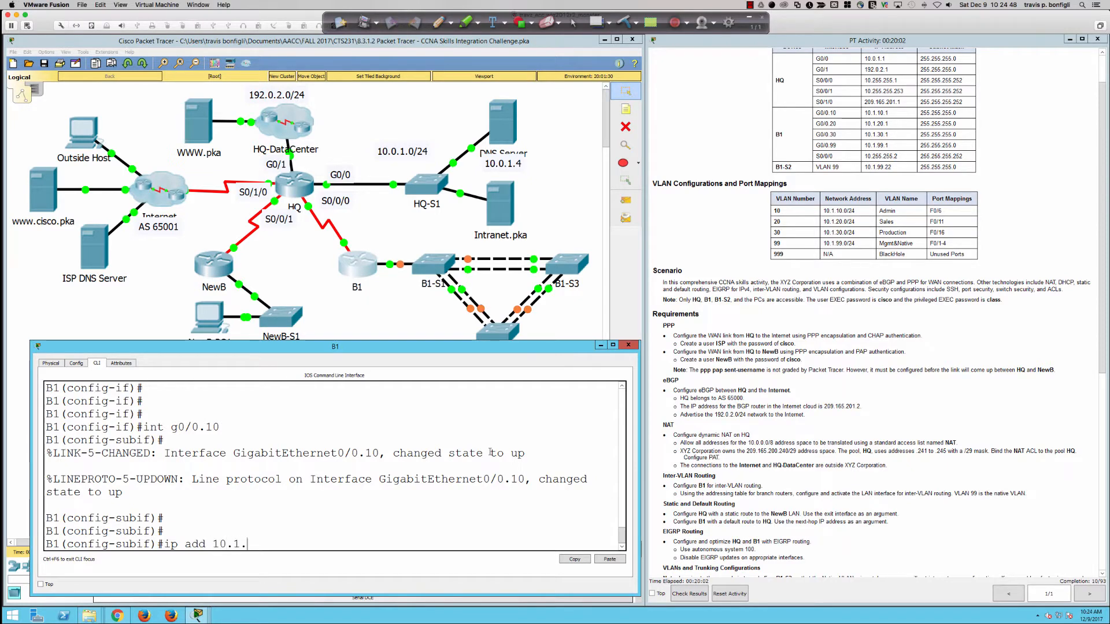
{"action": "type", "text": "10.1 255.255.255."}
{"action": "key", "text": "Return"}
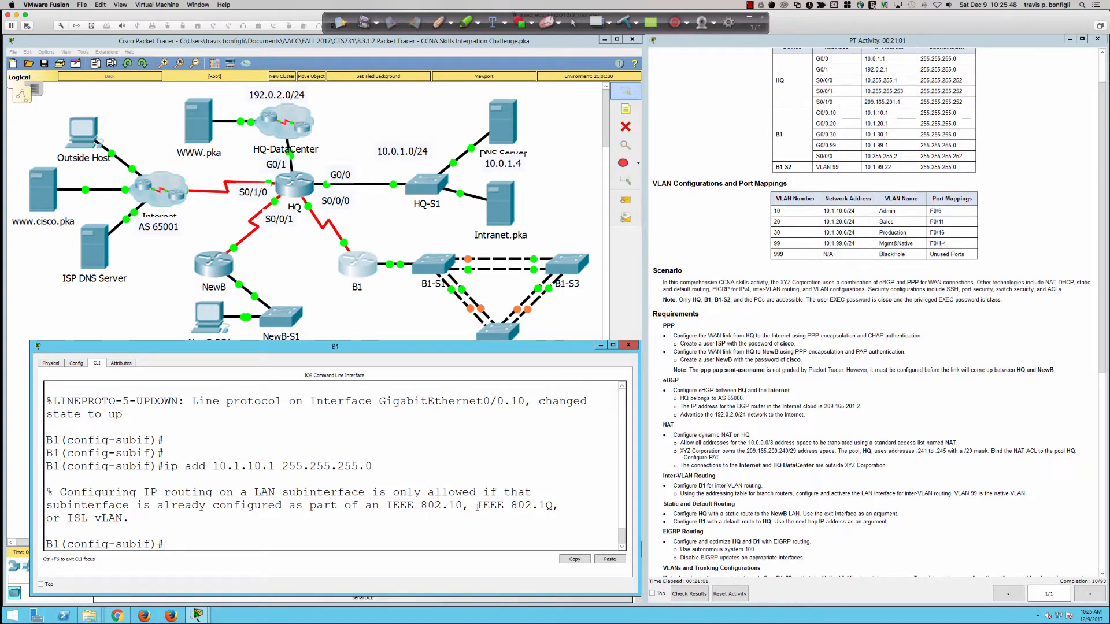
{"action": "double_click", "coordinate": [546, 505]}
{"action": "left_click", "coordinate": [243, 546]}
Step: Apply encapsulation dot1Q 10 on G0/0.10 and confirm it is accepted without error
{"action": "type", "text": "en"}
{"action": "key", "text": "Tab"}
{"action": "type", "text": "do"}
{"action": "key", "text": "Tab"}
{"action": "type", "text": "10"}
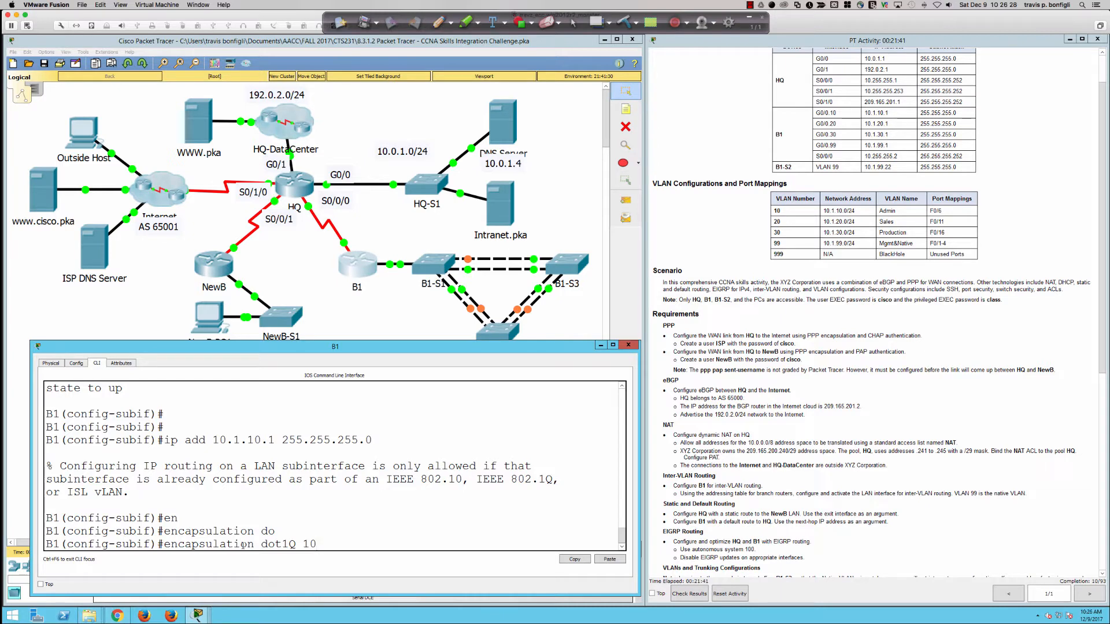
{"action": "key", "text": "Return"}
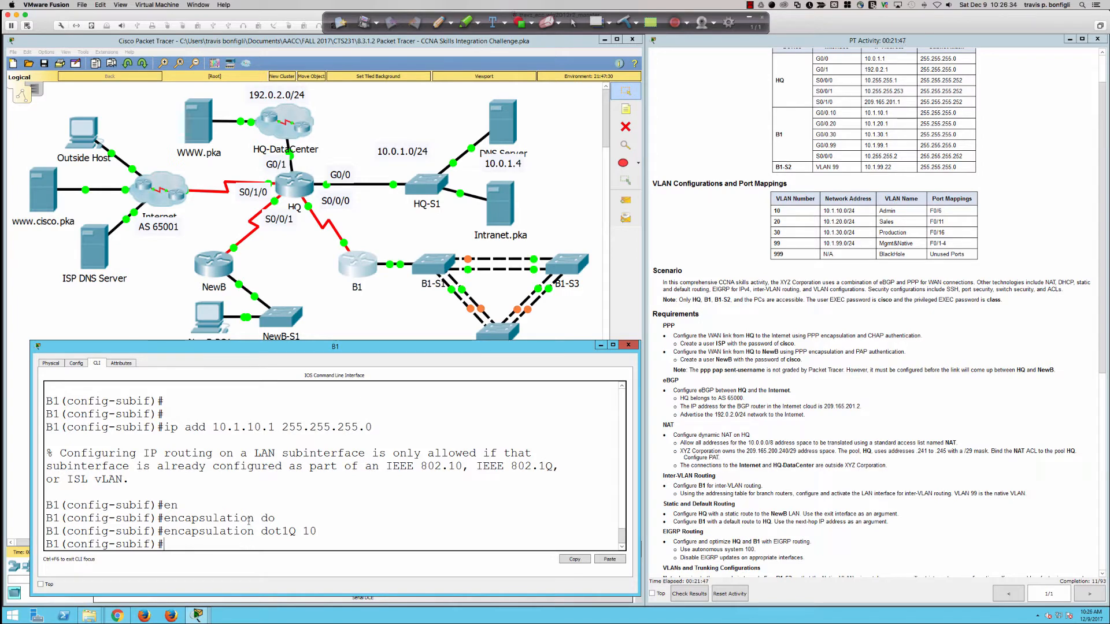
{"action": "scroll", "coordinate": [249, 522], "scroll_direction": "up", "scroll_amount": 2}
{"action": "scroll", "coordinate": [248, 522], "scroll_direction": "up", "scroll_amount": 2}
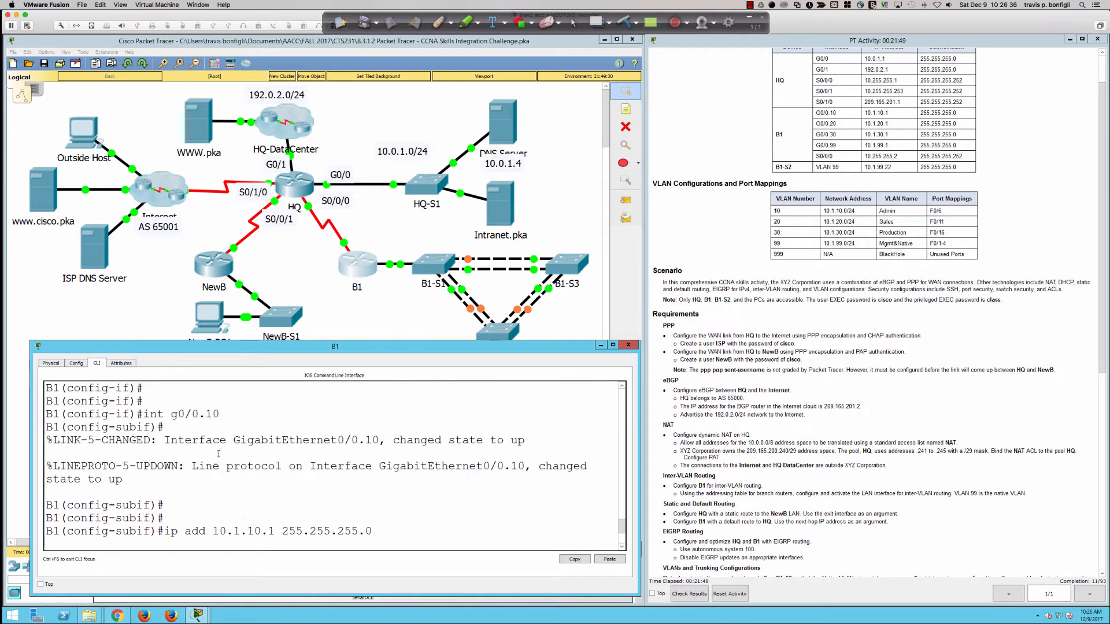
{"action": "left_click_drag", "start_coordinate": [207, 414], "coordinate": [220, 414]}
{"action": "double_click", "coordinate": [246, 341]}
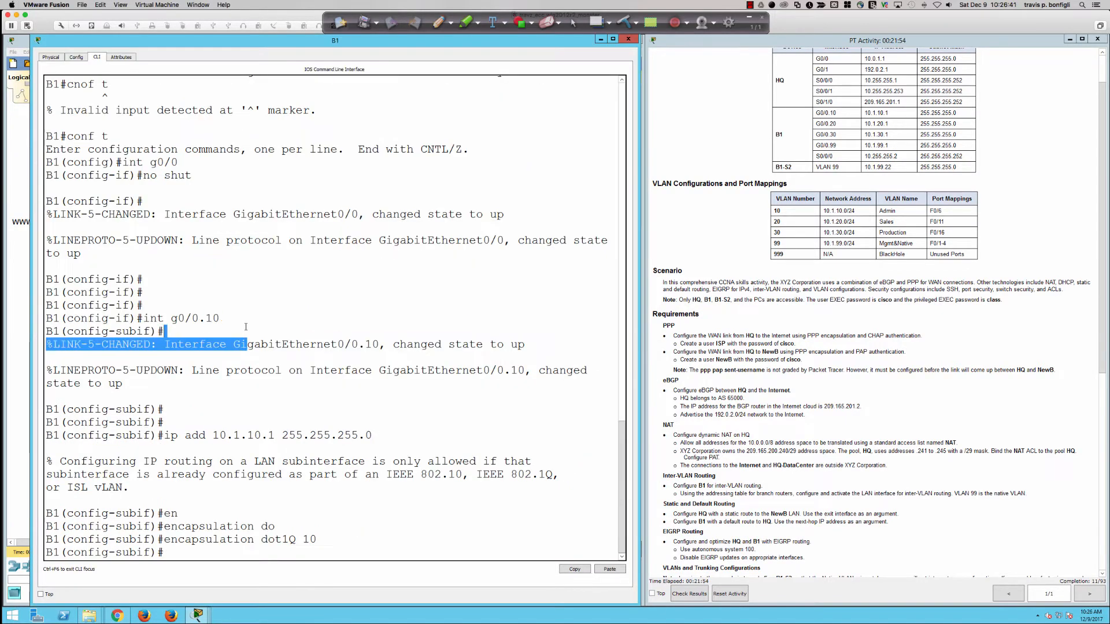
{"action": "double_click", "coordinate": [225, 44]}
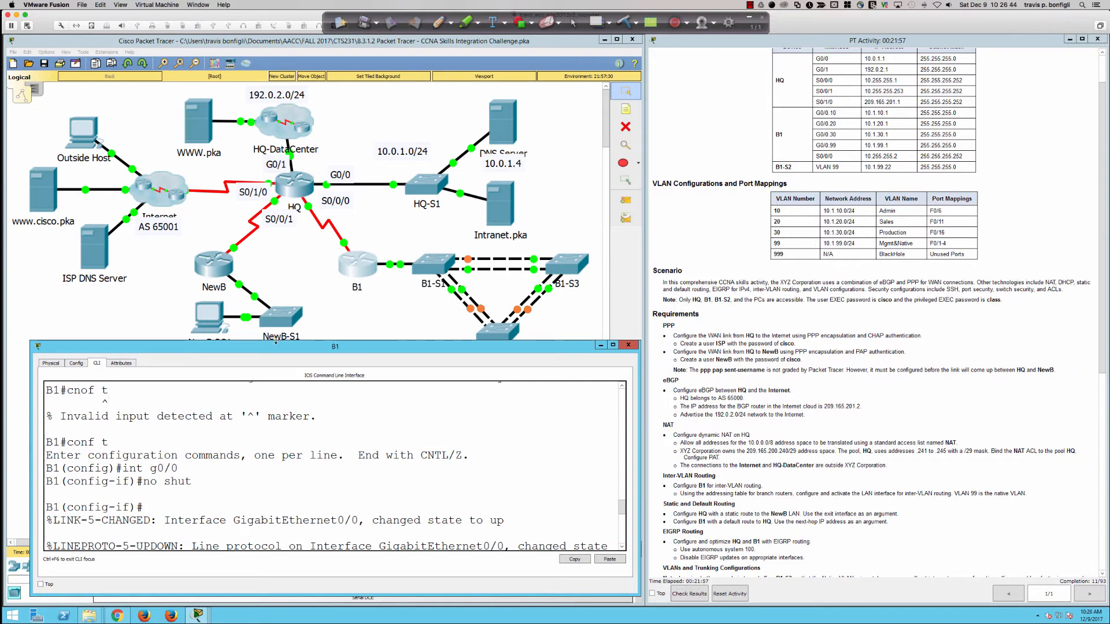
{"action": "left_click_drag", "start_coordinate": [275, 341], "coordinate": [275, 278]}
{"action": "left_click", "coordinate": [275, 277]}
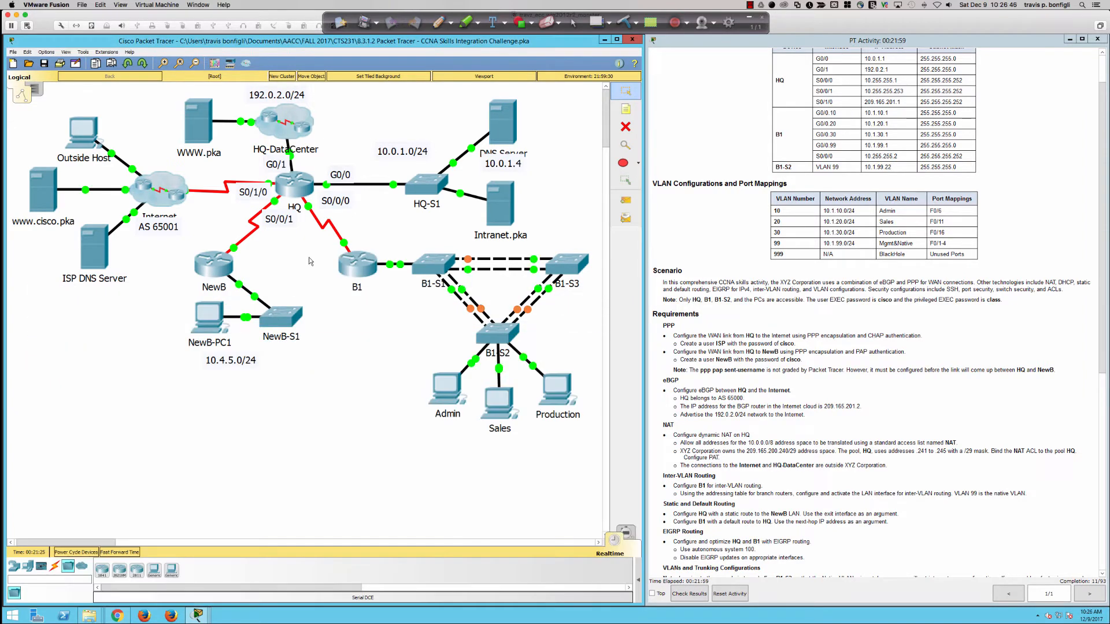
{"action": "left_click", "coordinate": [349, 263]}
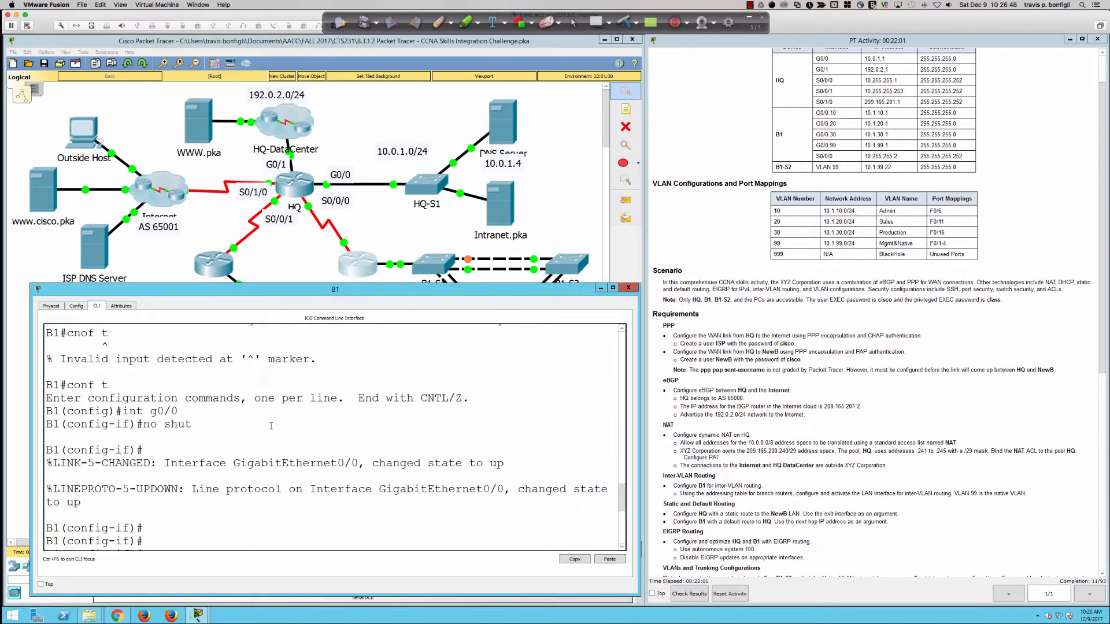
{"action": "scroll", "coordinate": [255, 438], "scroll_direction": "up", "scroll_amount": 2}
{"action": "scroll", "coordinate": [255, 438], "scroll_direction": "up", "scroll_amount": 1}
{"action": "scroll", "coordinate": [255, 438], "scroll_direction": "down", "scroll_amount": 4}
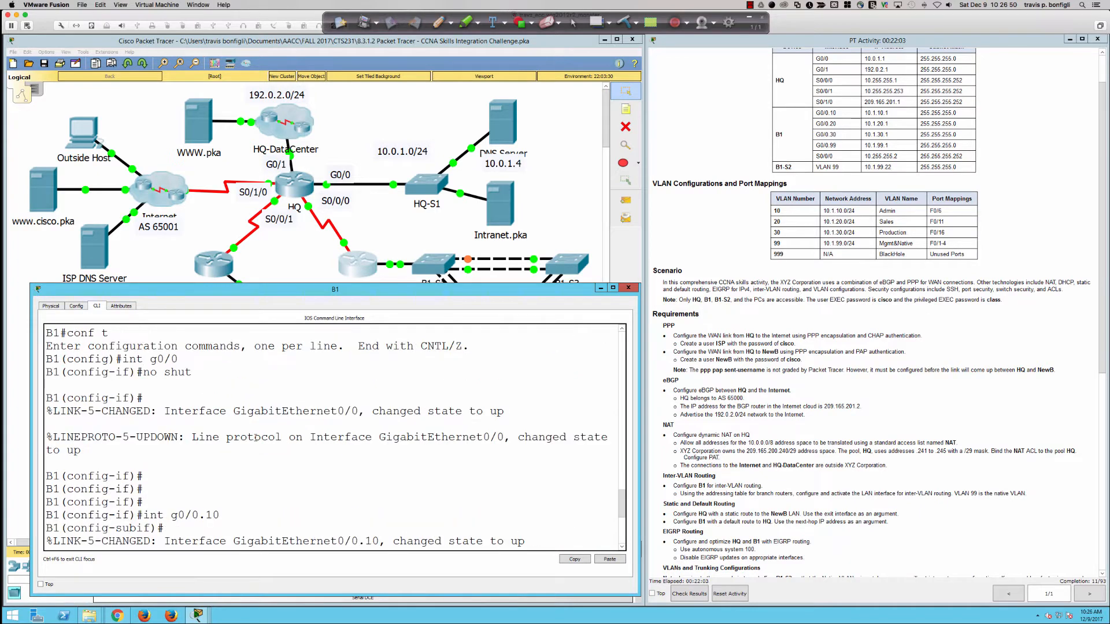
{"action": "scroll", "coordinate": [255, 437], "scroll_direction": "down", "scroll_amount": 7}
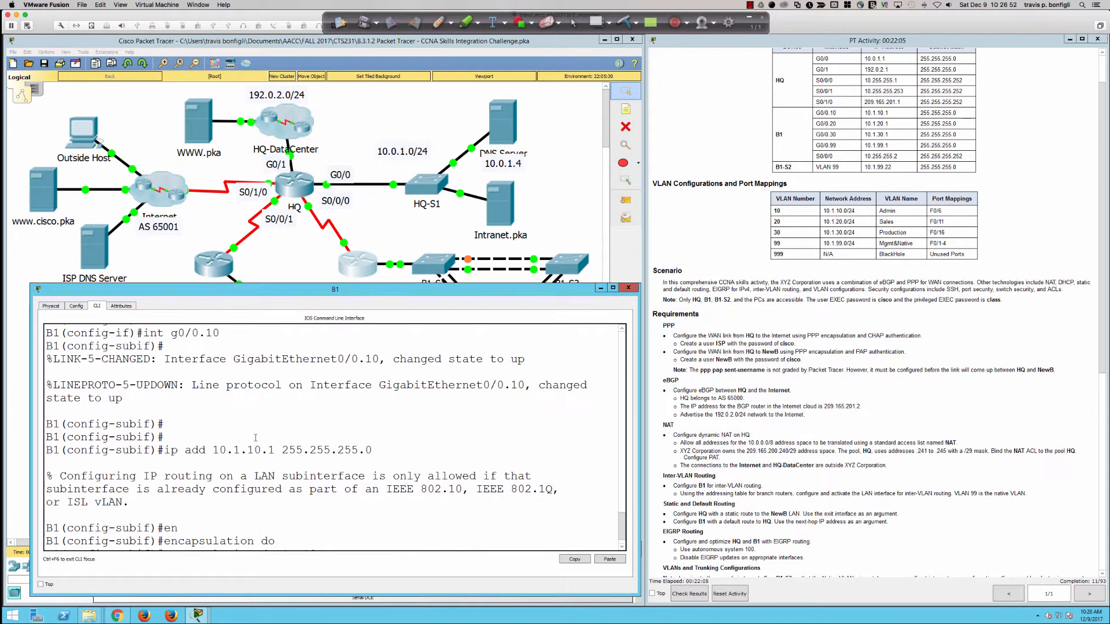
{"action": "scroll", "coordinate": [255, 437], "scroll_direction": "down", "scroll_amount": 1}
{"action": "scroll", "coordinate": [255, 438], "scroll_direction": "up", "scroll_amount": 1}
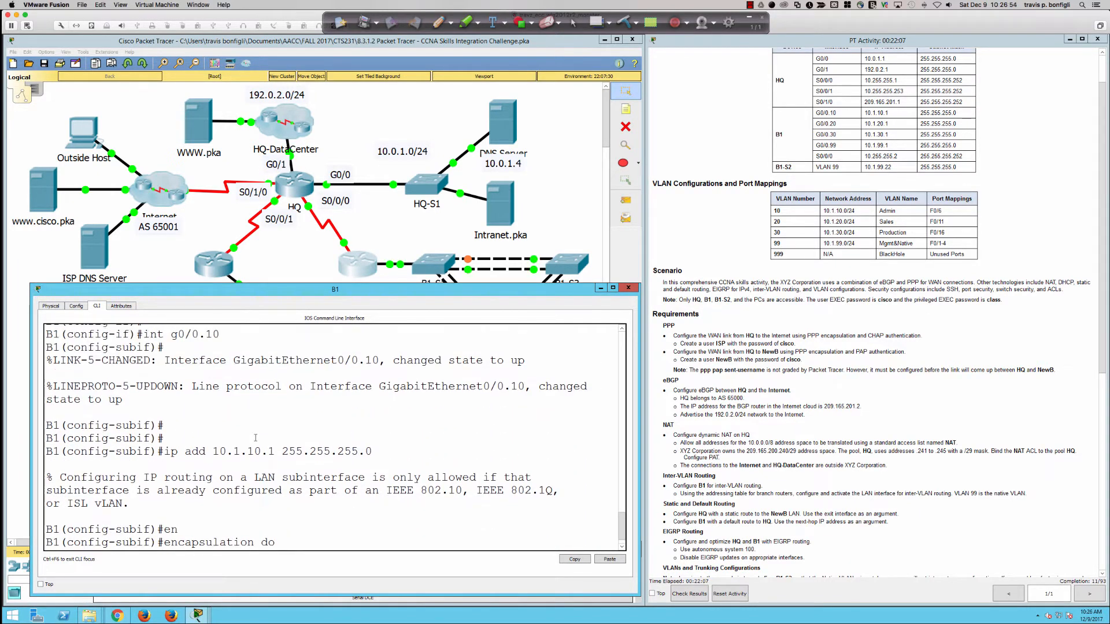
{"action": "left_click_drag", "start_coordinate": [206, 335], "coordinate": [220, 335]}
{"action": "type", "text": "t1Q 10"}
{"action": "key", "text": "Return"}
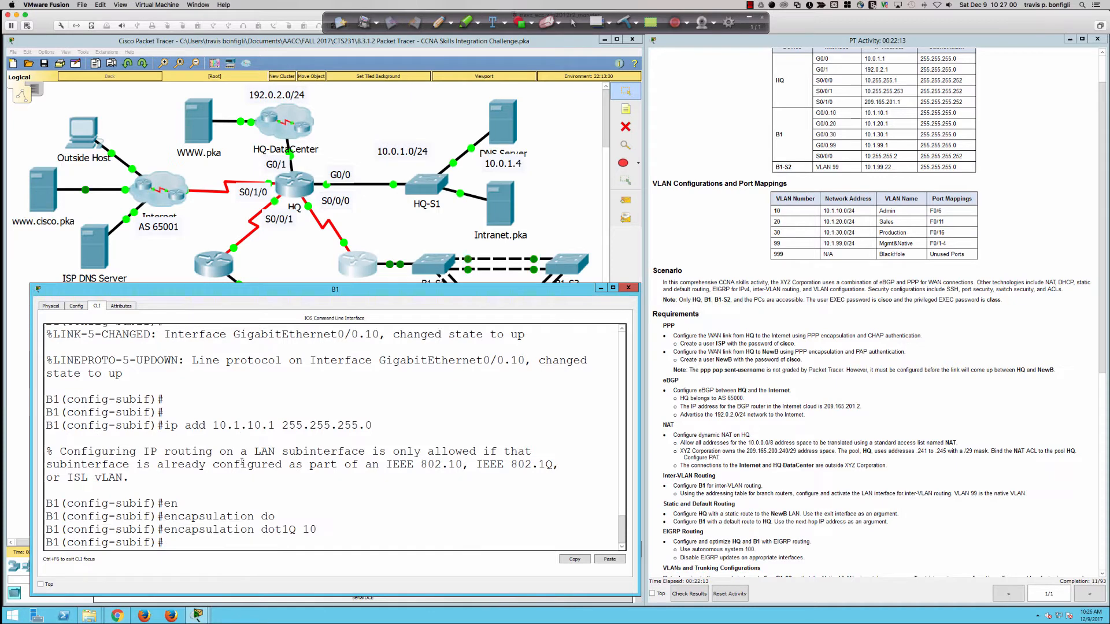
{"action": "left_click_drag", "start_coordinate": [312, 530], "coordinate": [321, 529]}
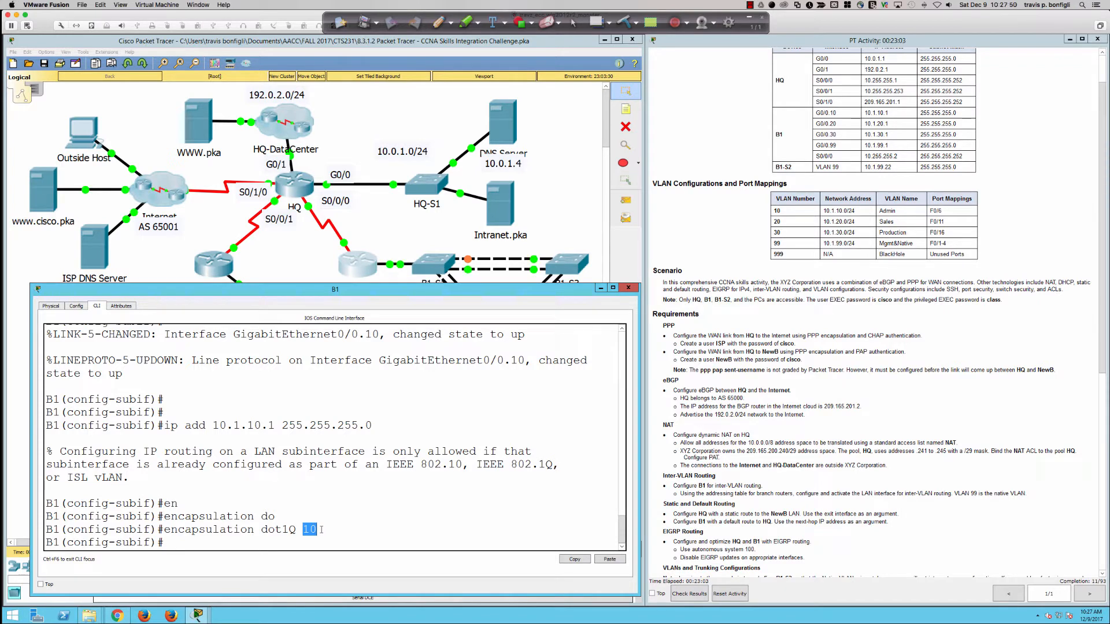
Step: Recall the address command to give subinterface G0/0.10 the address 10.1.10.1 255.255.255.0
{"action": "key", "text": "Return"}
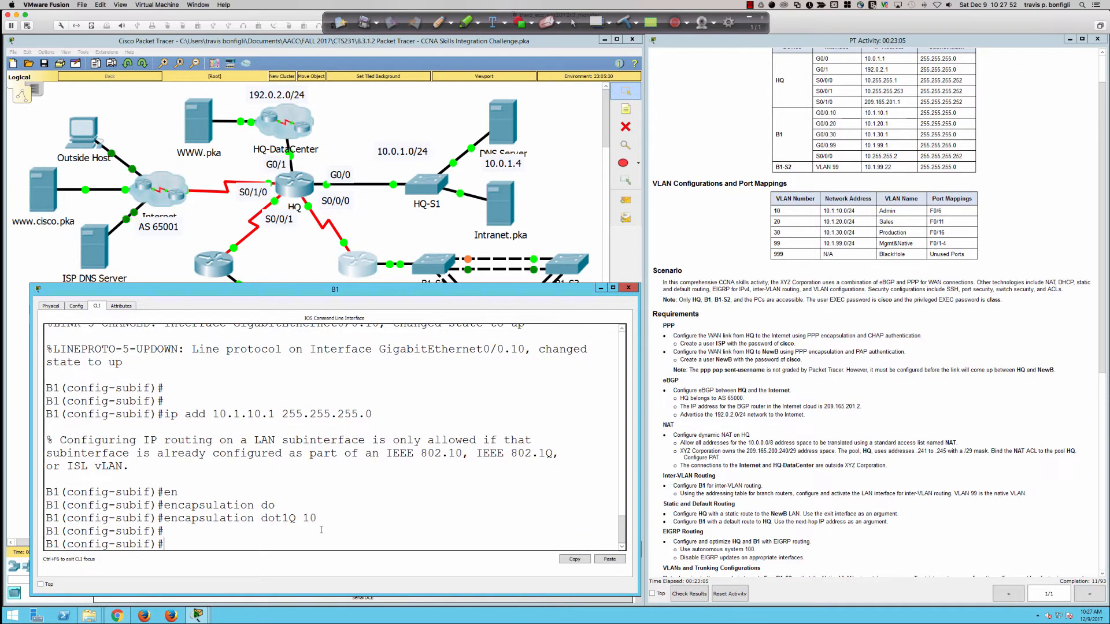
{"action": "key", "text": "Up"}
{"action": "key", "text": "Up"}
{"action": "key", "text": "Return"}
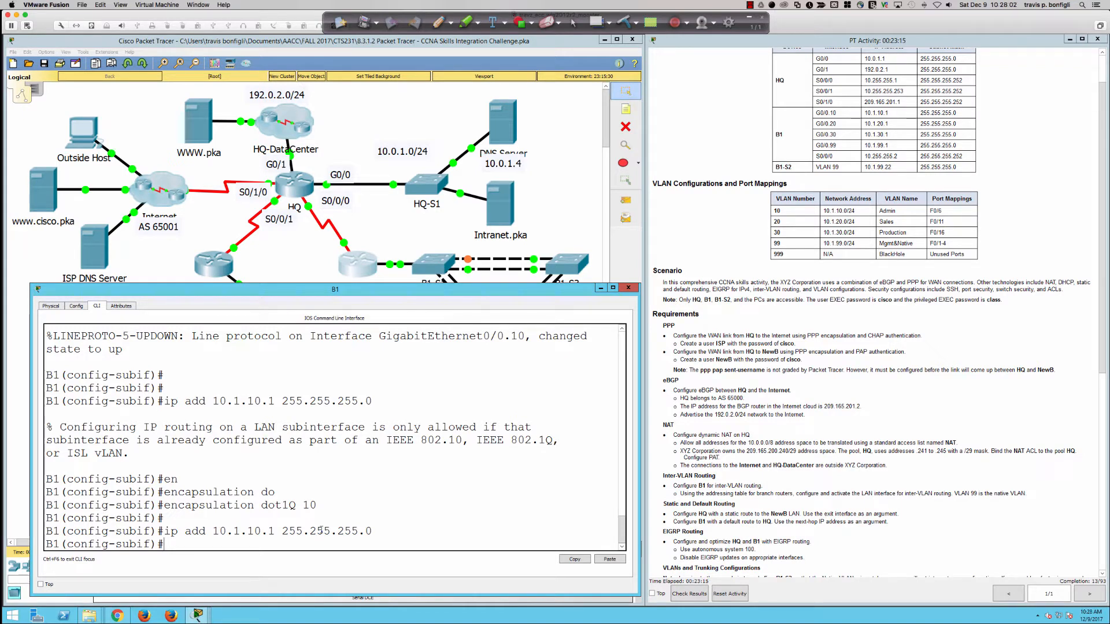
Step: Create and enter subinterface G0/0.20 with 'int gi0/0.20'
{"action": "key", "text": "Return"}
{"action": "key", "text": "Return"}
{"action": "key", "text": "Return"}
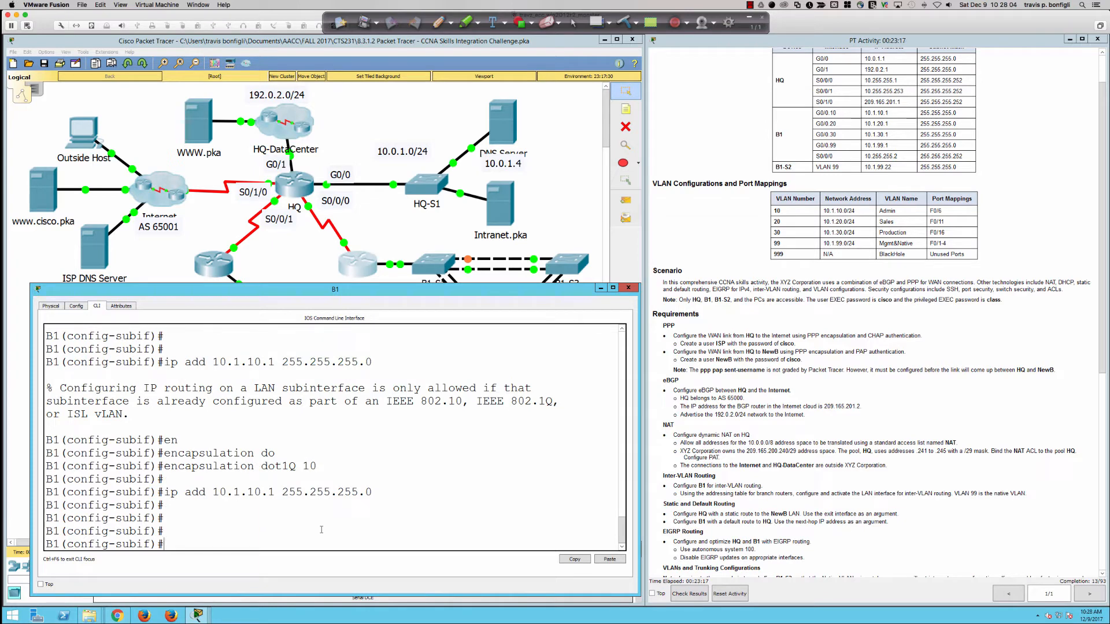
{"action": "type", "text": "int gi0/0.20"}
{"action": "key", "text": "Return"}
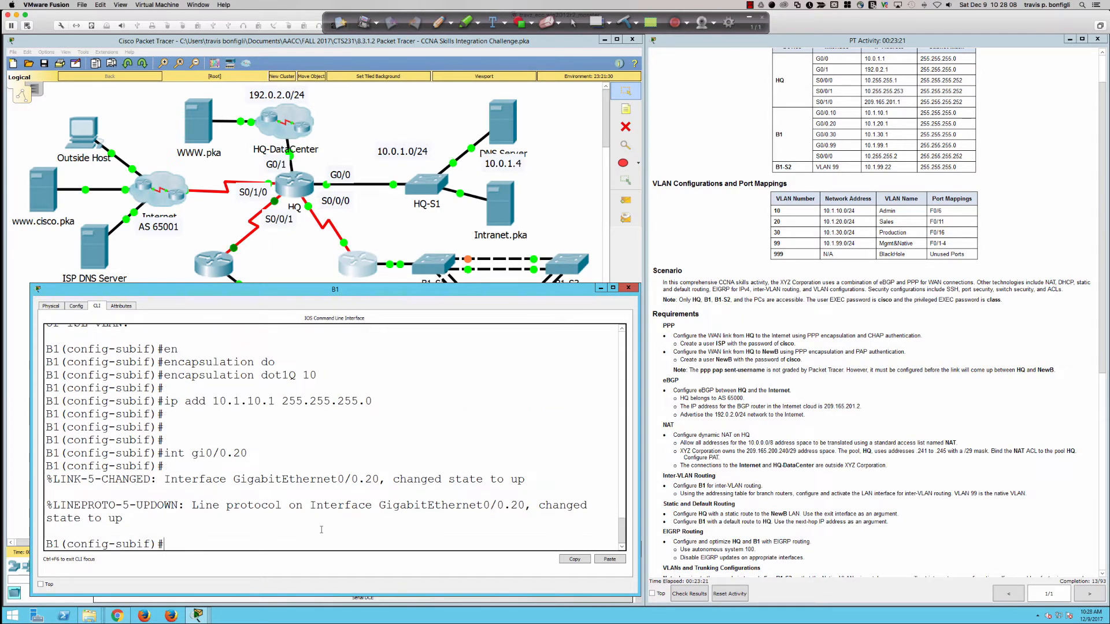
Step: Tag G0/0.20 with encapsulation dot1Q 20 and address it 10.1.20.1 255.255.255.0
{"action": "type", "text": "en"}
{"action": "key", "text": "Tab"}
{"action": "type", "text": "do"}
{"action": "key", "text": "Tab"}
{"action": "type", "text": "20"}
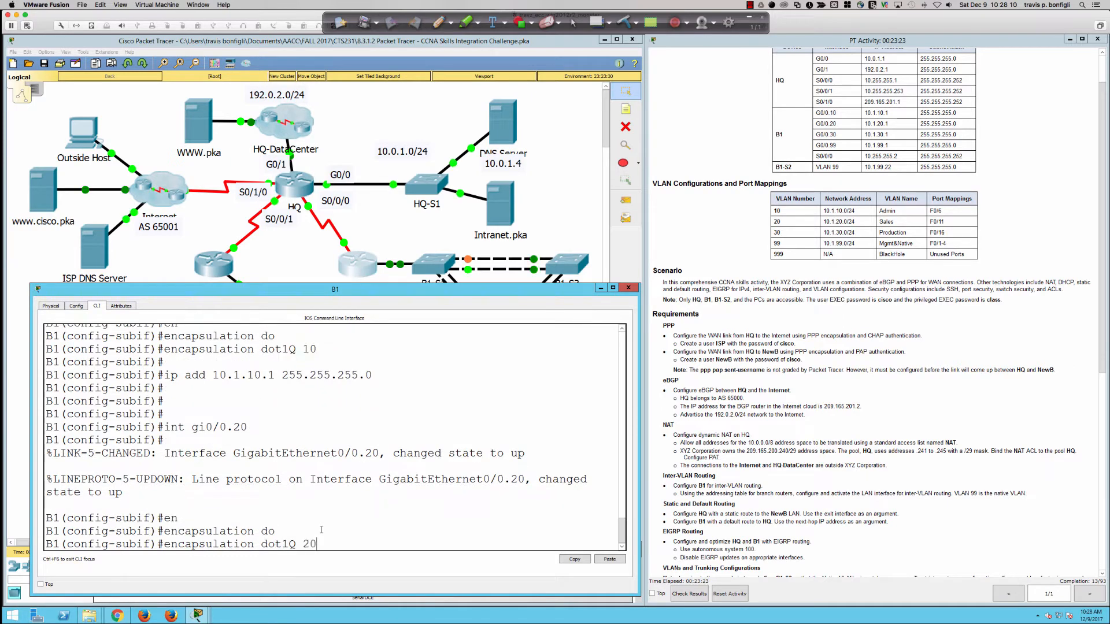
{"action": "key", "text": "Return"}
{"action": "type", "text": "ip"}
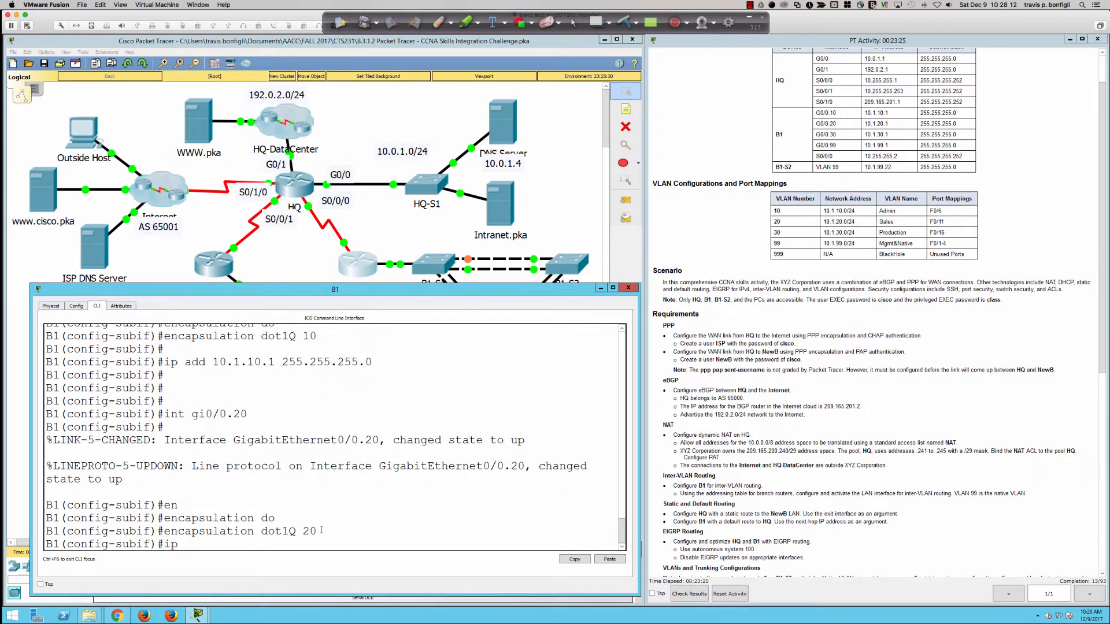
{"action": "type", "text": " add 10.1.20.1 255.255.255.0"}
{"action": "key", "text": "Return"}
Step: Create G0/0.30 with encapsulation dot1Q 30 and address 10.1.30.1 255.255.255.0
{"action": "type", "text": "int g"}
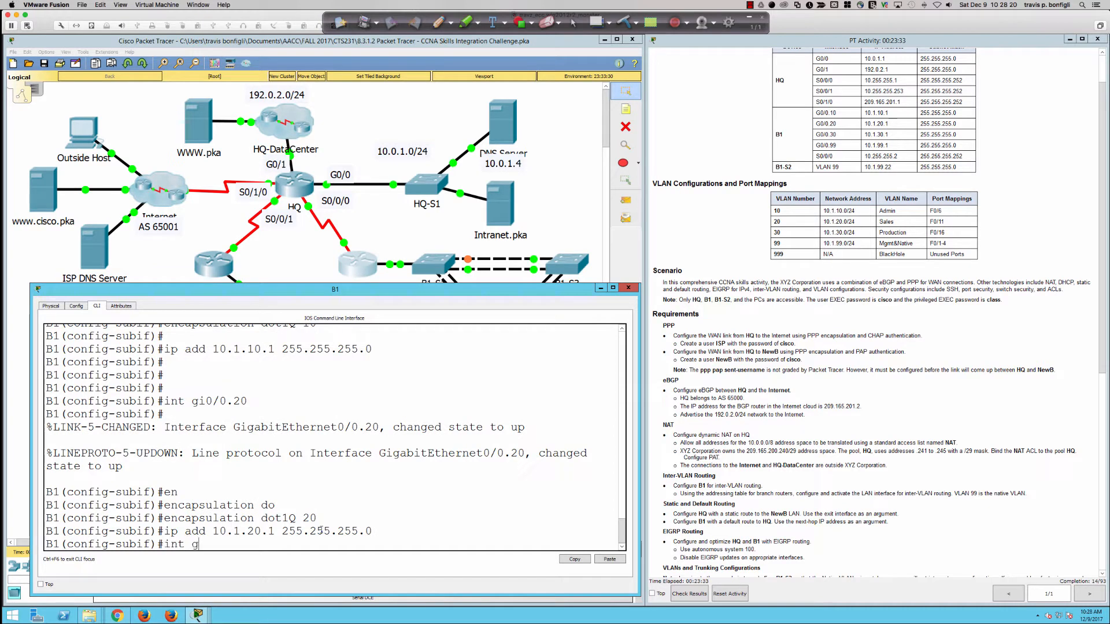
{"action": "type", "text": "i0/0.30"}
{"action": "key", "text": "Return"}
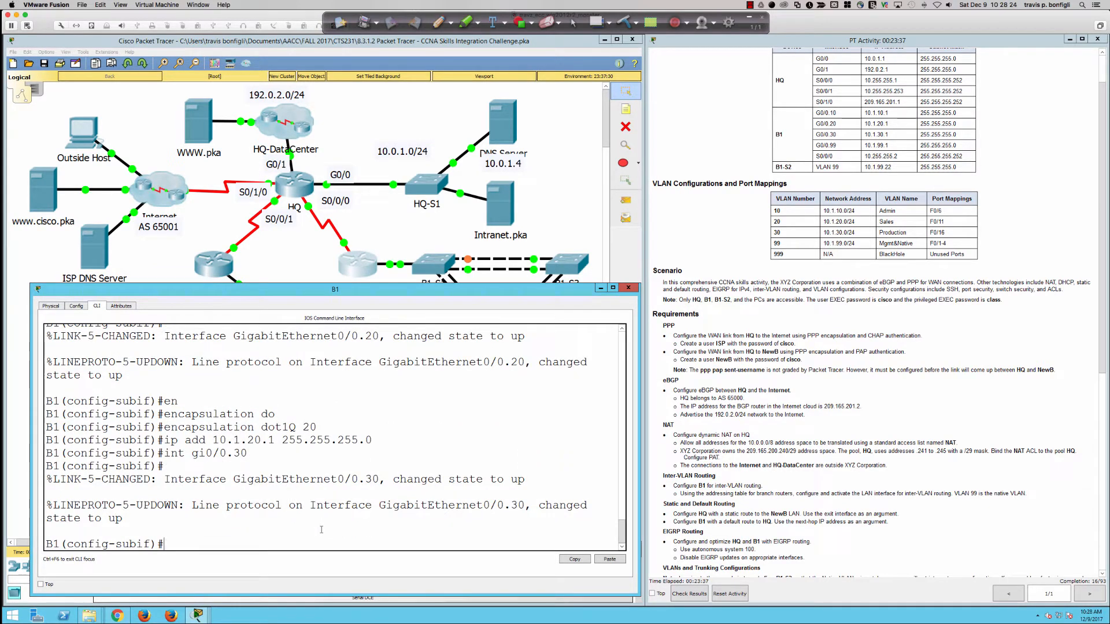
{"action": "type", "text": "en"}
{"action": "key", "text": "Tab"}
{"action": "type", "text": "do"}
{"action": "key", "text": "Tab"}
{"action": "type", "text": "30"}
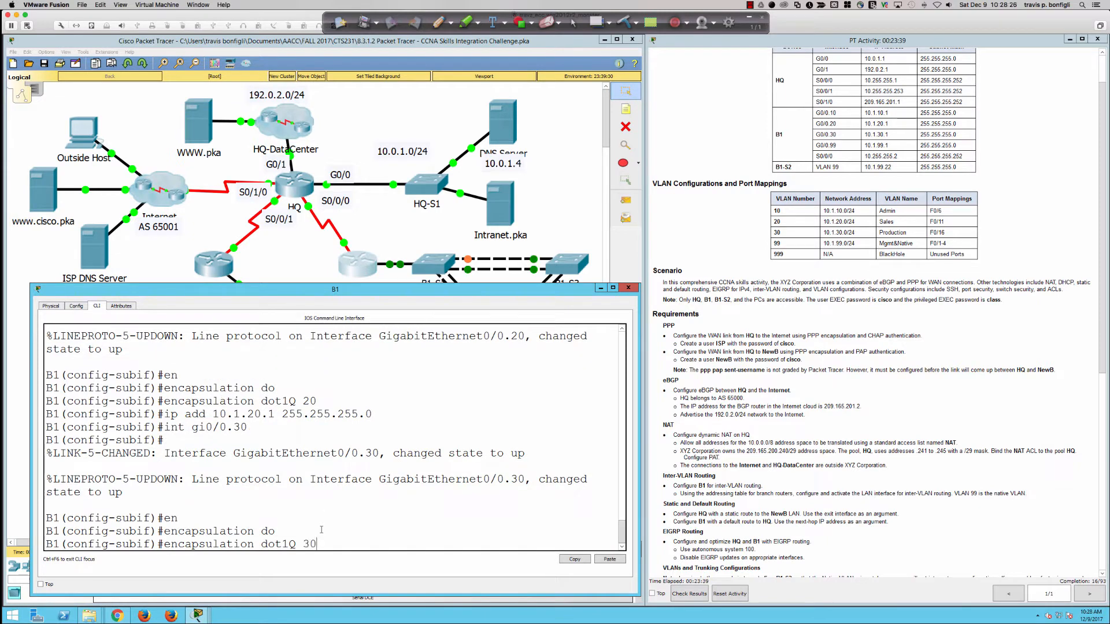
{"action": "key", "text": "Return"}
{"action": "type", "text": "ip add"}
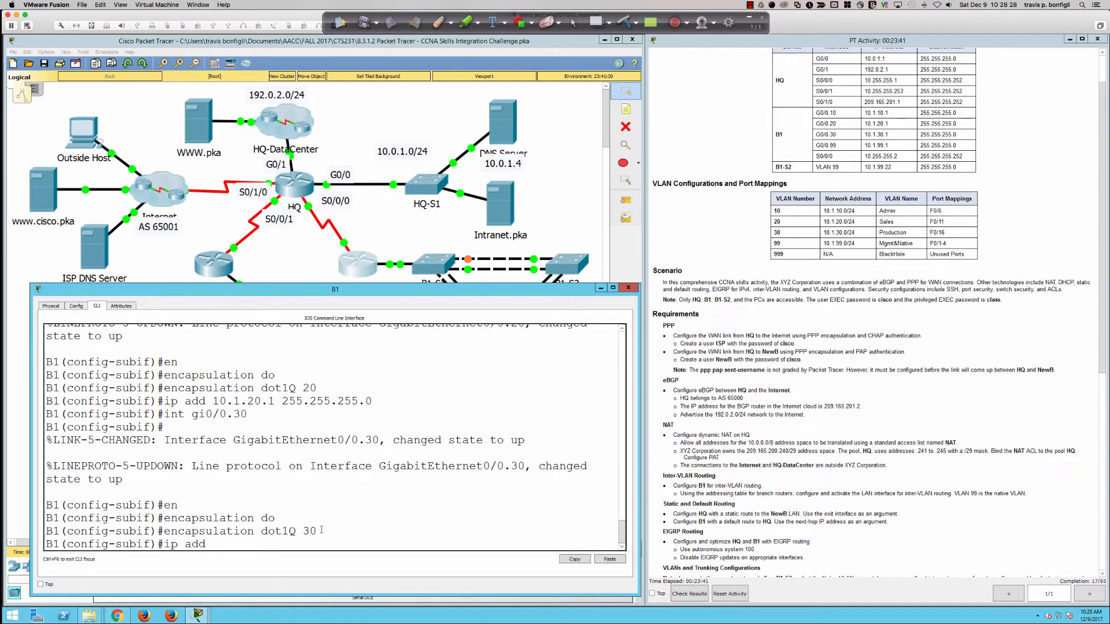
{"action": "type", "text": " 10.1.30.1 255.255.255.0"}
{"action": "key", "text": "Return"}
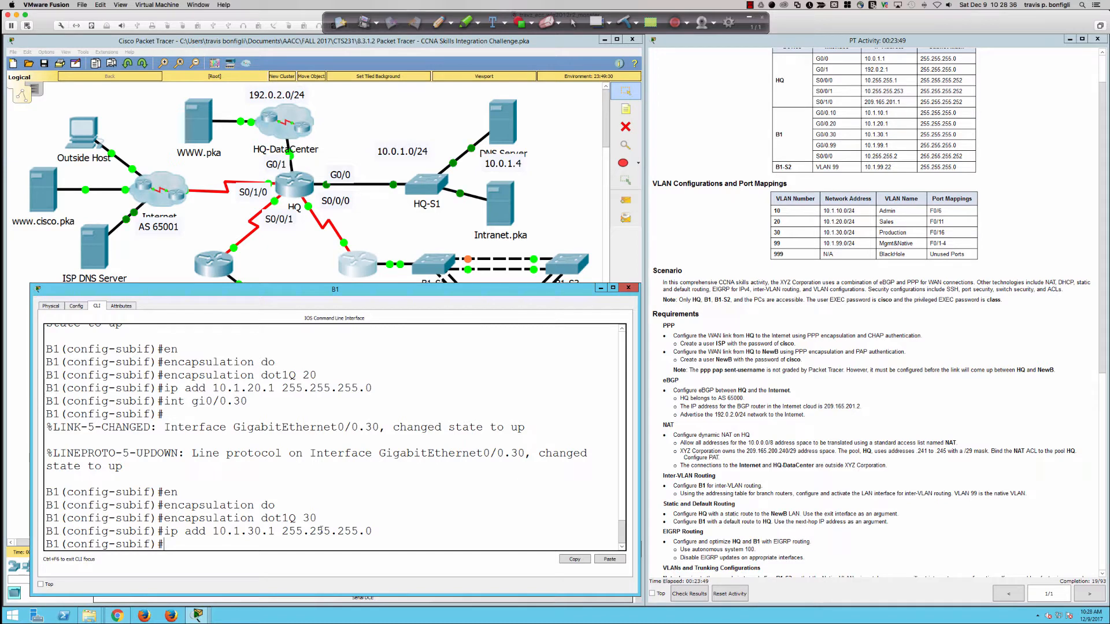
Step: Create subinterface G0/0.99 and begin its encapsulation dot1Q command
{"action": "type", "text": "in"}
{"action": "type", "text": "t gi0/0."}
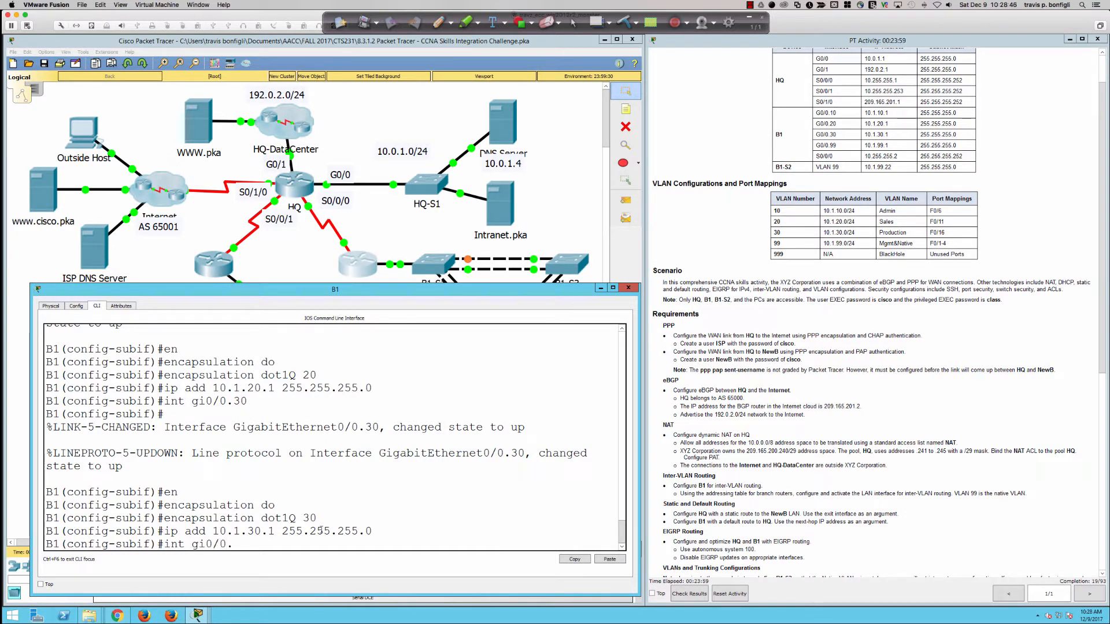
{"action": "type", "text": "99"}
{"action": "key", "text": "Return"}
{"action": "type", "text": "en"}
{"action": "key", "text": "Tab"}
{"action": "type", "text": "do"}
{"action": "key", "text": "Tab"}
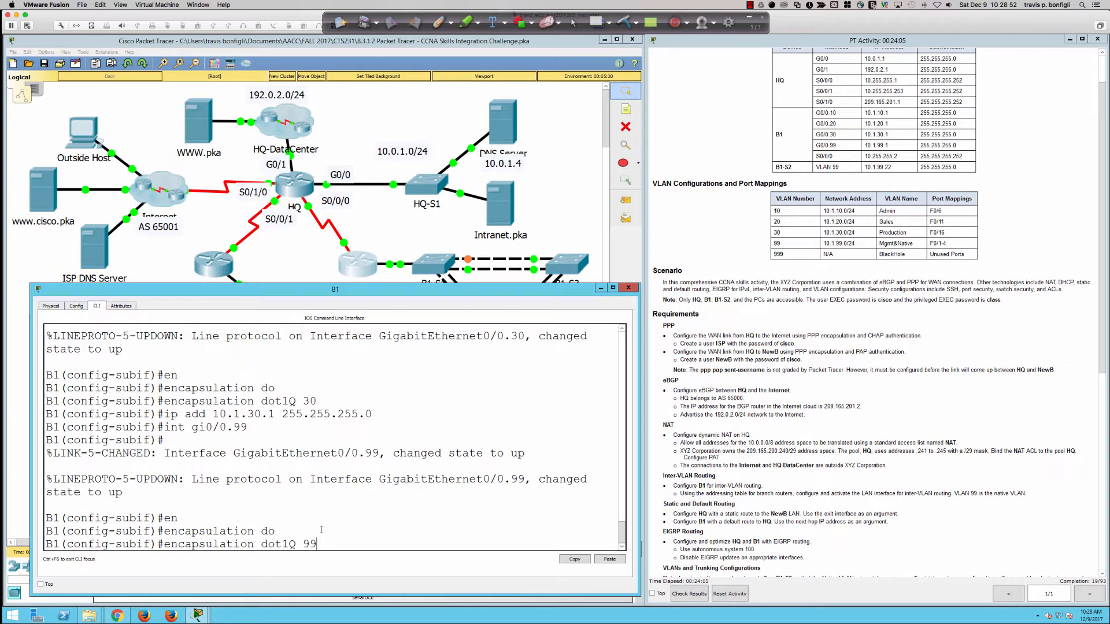
Step: Query help for dot1Q 99, highlight the native-VLAN note, and draw a red arrow to B1
{"action": "type", "text": "?"}
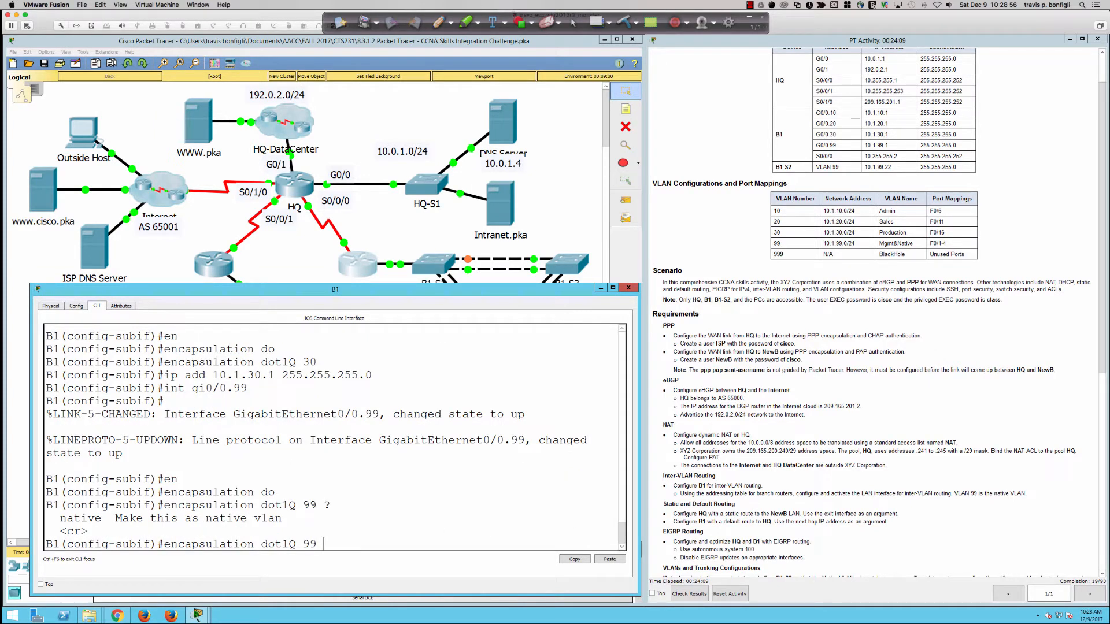
{"action": "left_click_drag", "start_coordinate": [955, 494], "coordinate": [1027, 494]}
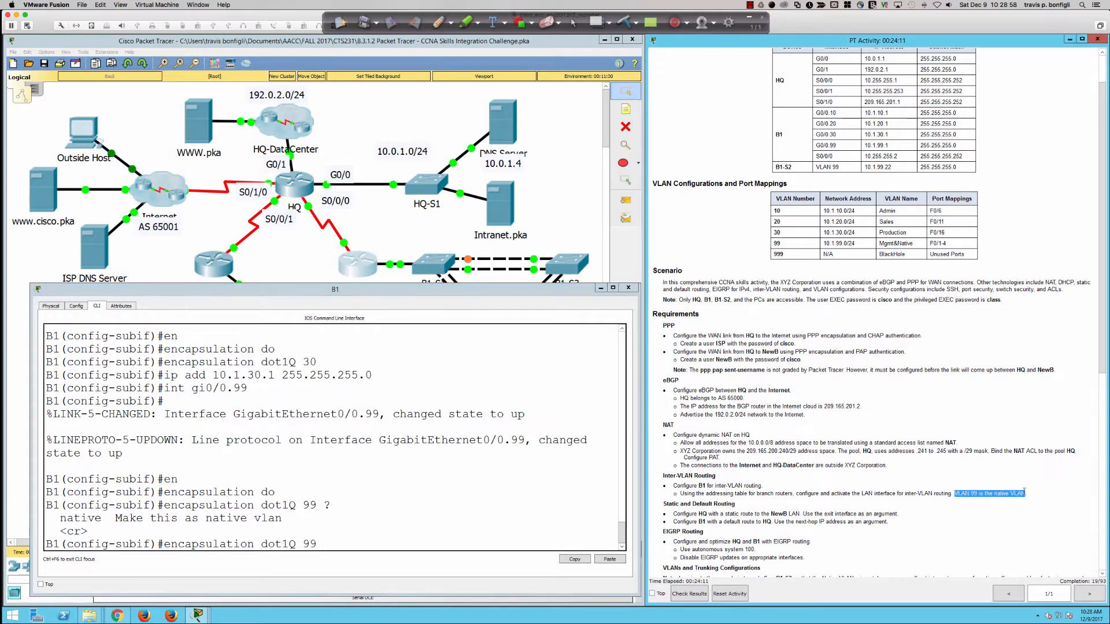
{"action": "left_click", "coordinate": [433, 529]}
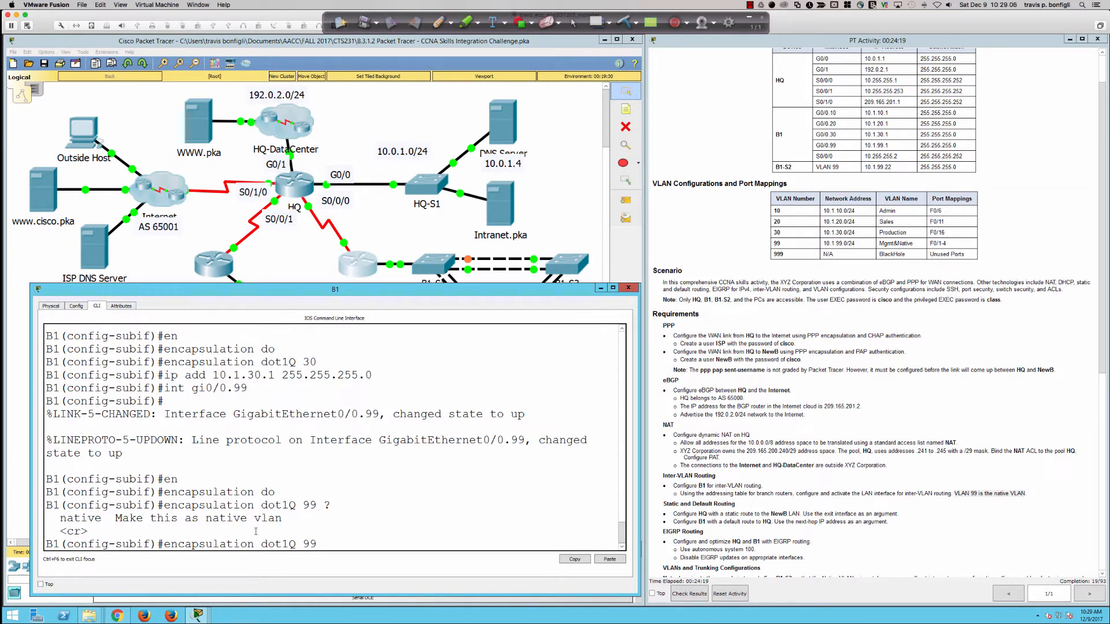
{"action": "left_click", "coordinate": [437, 22]}
{"action": "mouse_move", "coordinate": [433, 257]}
{"action": "left_mouse_down"}
{"action": "mouse_move", "coordinate": [377, 253]}
{"action": "mouse_move", "coordinate": [376, 264]}
{"action": "left_mouse_up"}
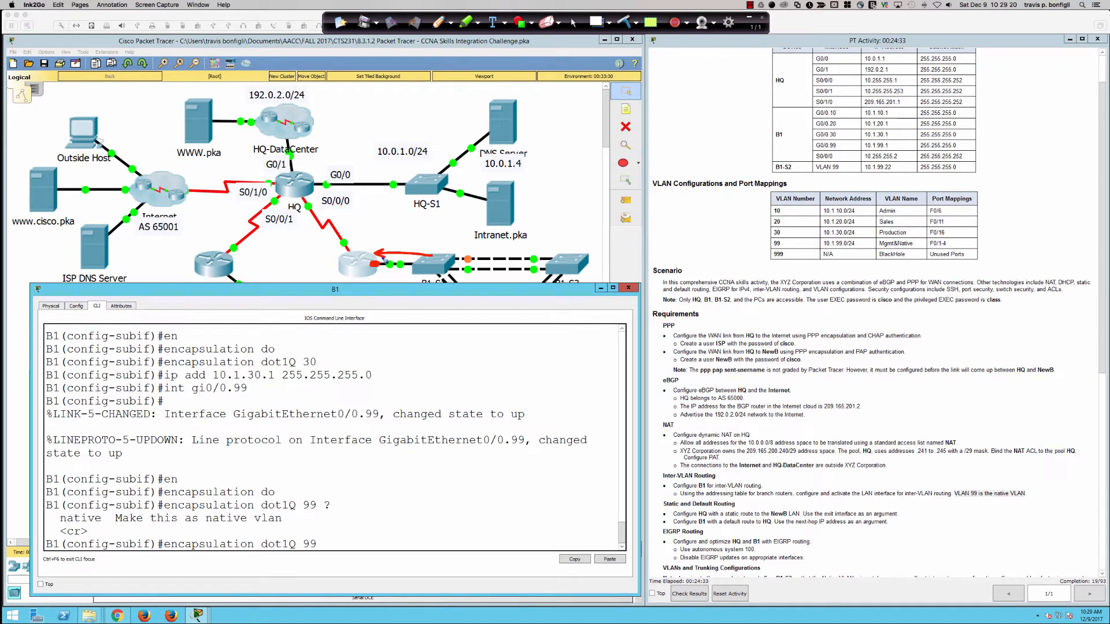
Step: Handwrite 'VLAN 99' beside the arrow, then clear all ink and return to the cursor
{"action": "left_click_drag", "start_coordinate": [381, 242], "coordinate": [408, 251]}
{"action": "left_click_drag", "start_coordinate": [413, 250], "coordinate": [440, 252]}
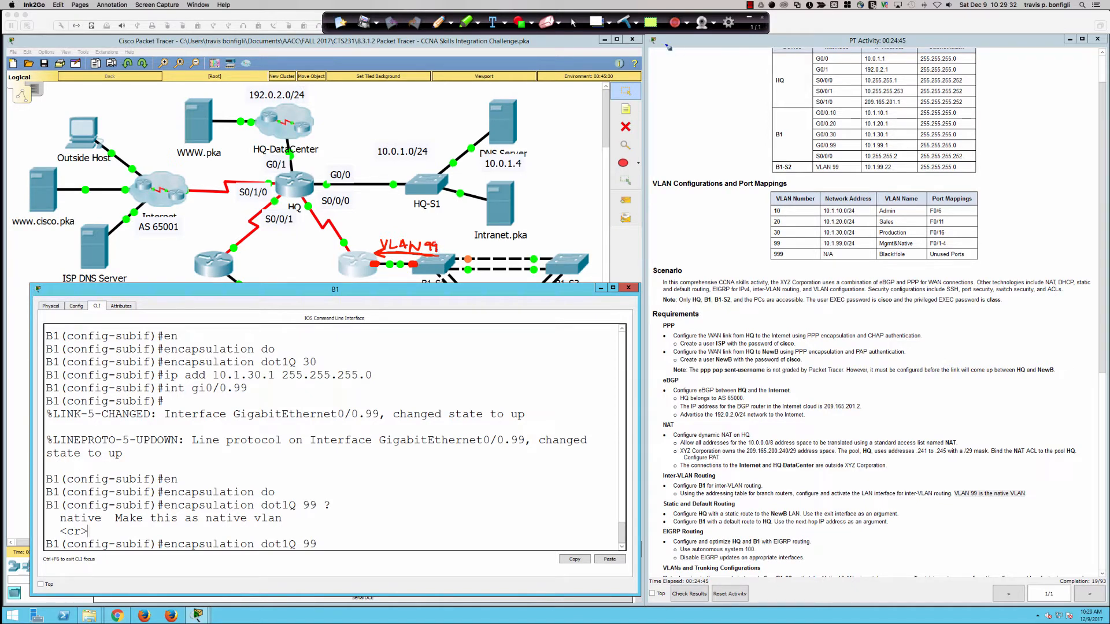
{"action": "left_click", "coordinate": [626, 23]}
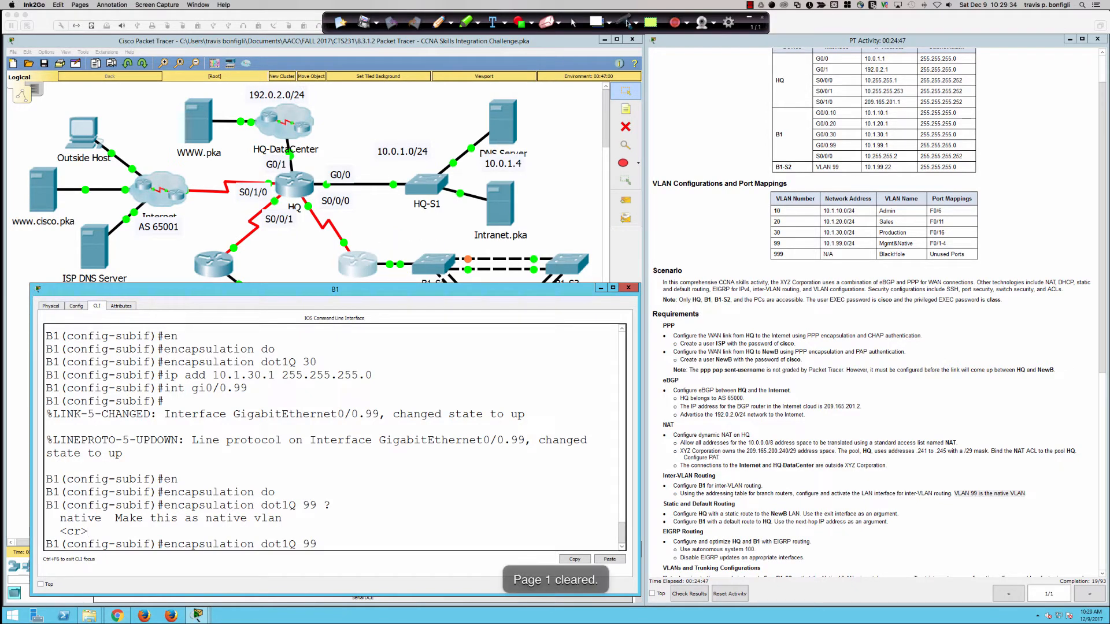
{"action": "left_click", "coordinate": [572, 22]}
{"action": "scroll", "coordinate": [364, 464], "scroll_direction": "up", "scroll_amount": 1}
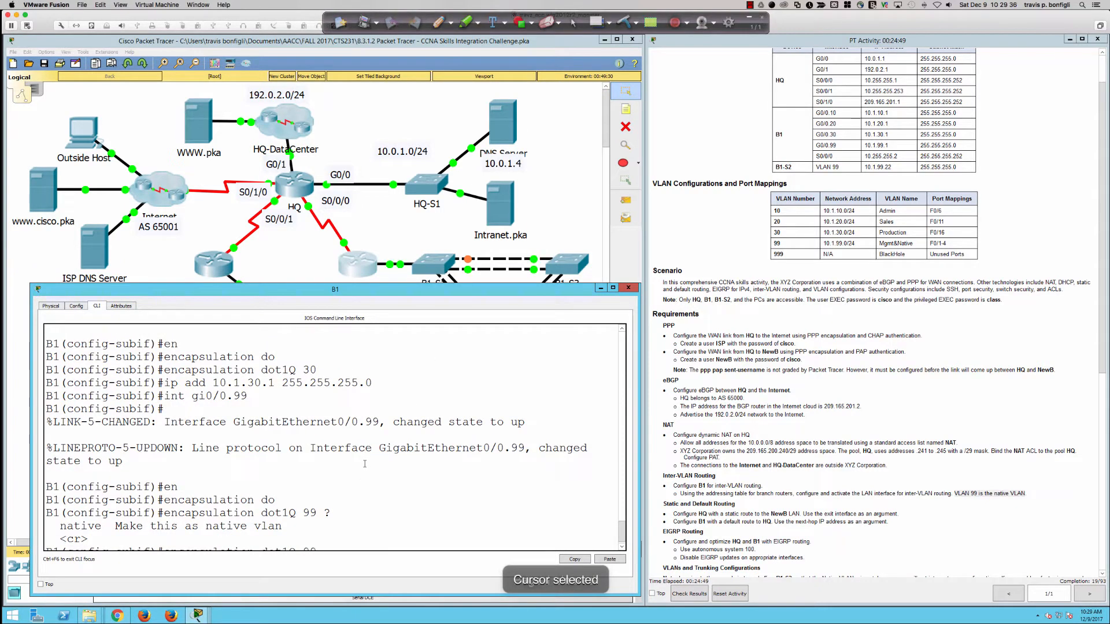
Step: Make G0/0.99 native VLAN 99 at 10.1.99.1 255.255.255.0 and check with 'do sh ip int bri'
{"action": "scroll", "coordinate": [387, 465], "scroll_direction": "down", "scroll_amount": 1}
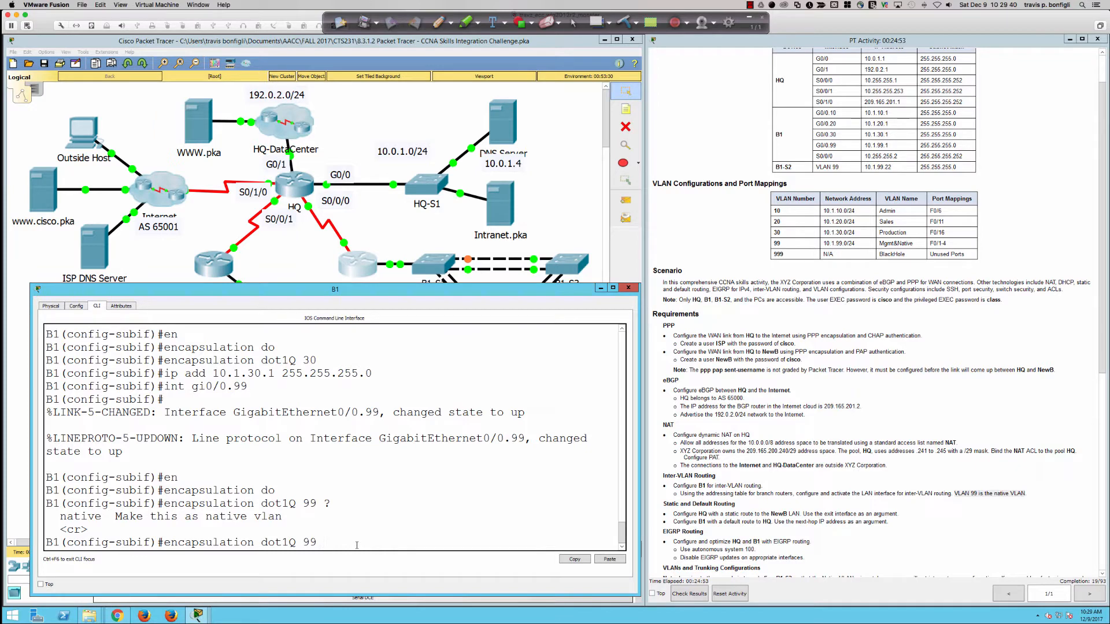
{"action": "type", "text": "n"}
{"action": "key", "text": "Tab"}
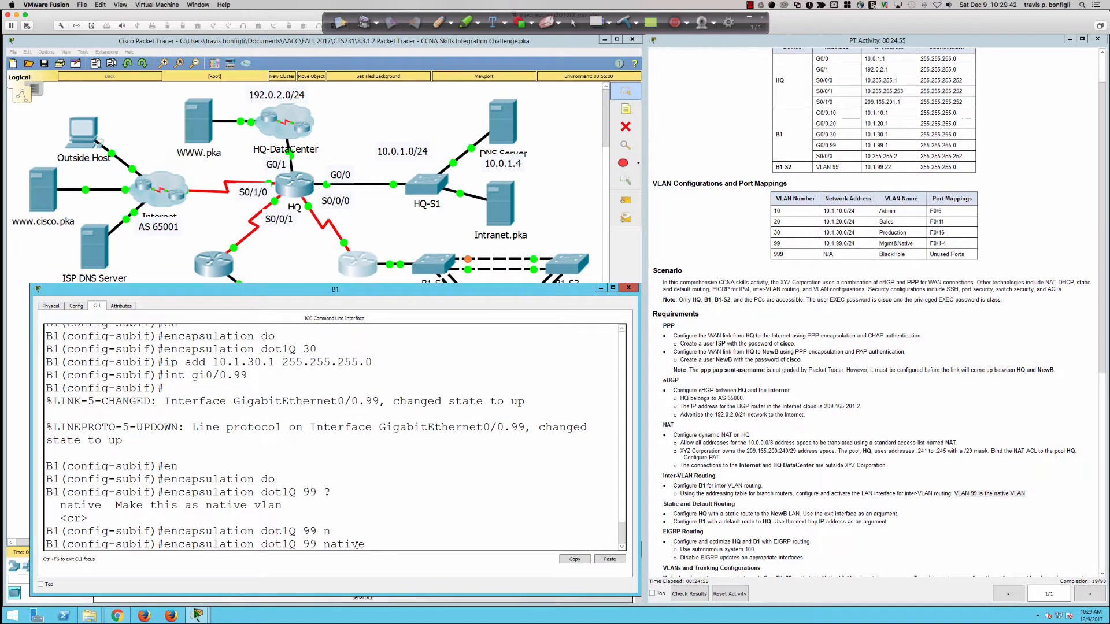
{"action": "key", "text": "Return"}
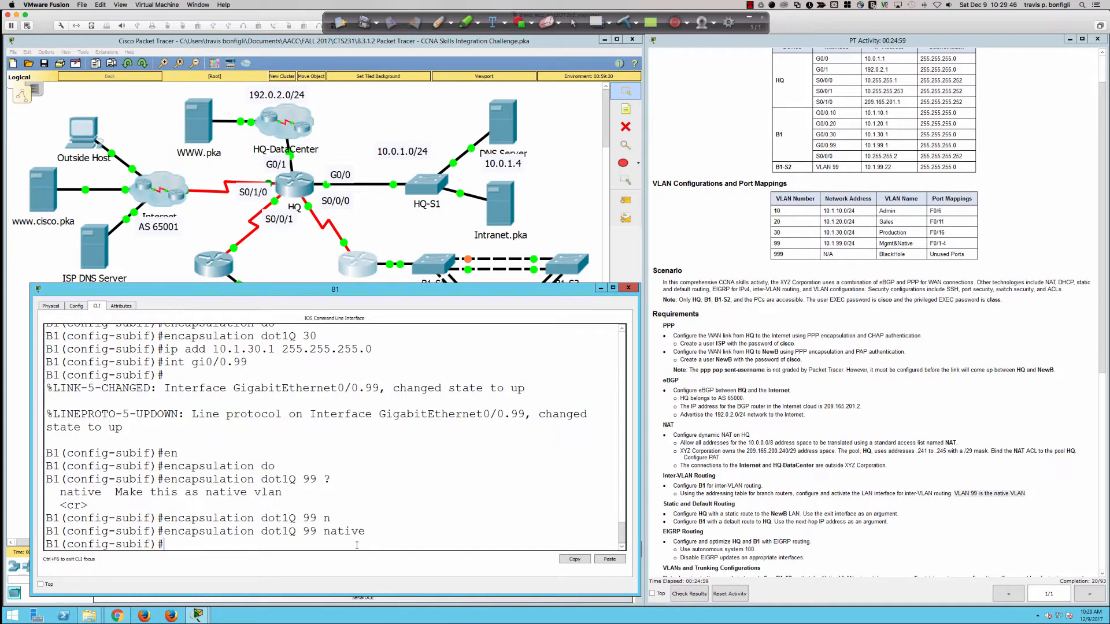
{"action": "type", "text": "ip add 10.1.99.1 255.255.255.0"}
{"action": "key", "text": "Return"}
{"action": "key", "text": "Return"}
{"action": "key", "text": "Return"}
{"action": "key", "text": "Return"}
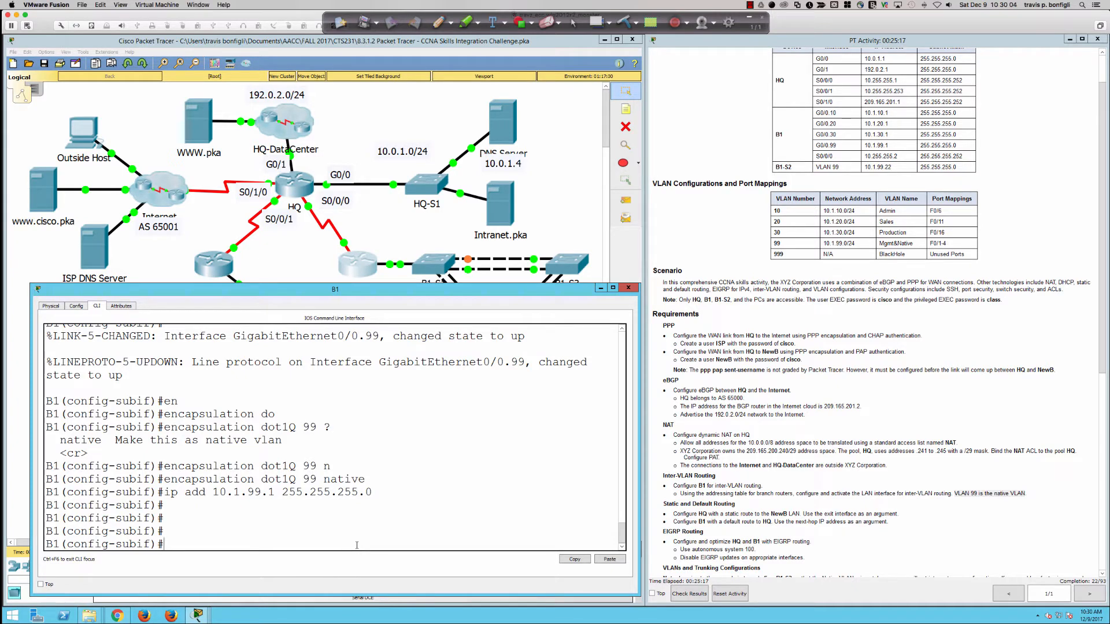
{"action": "type", "text": "do sh ip int bri"}
{"action": "key", "text": "Return"}
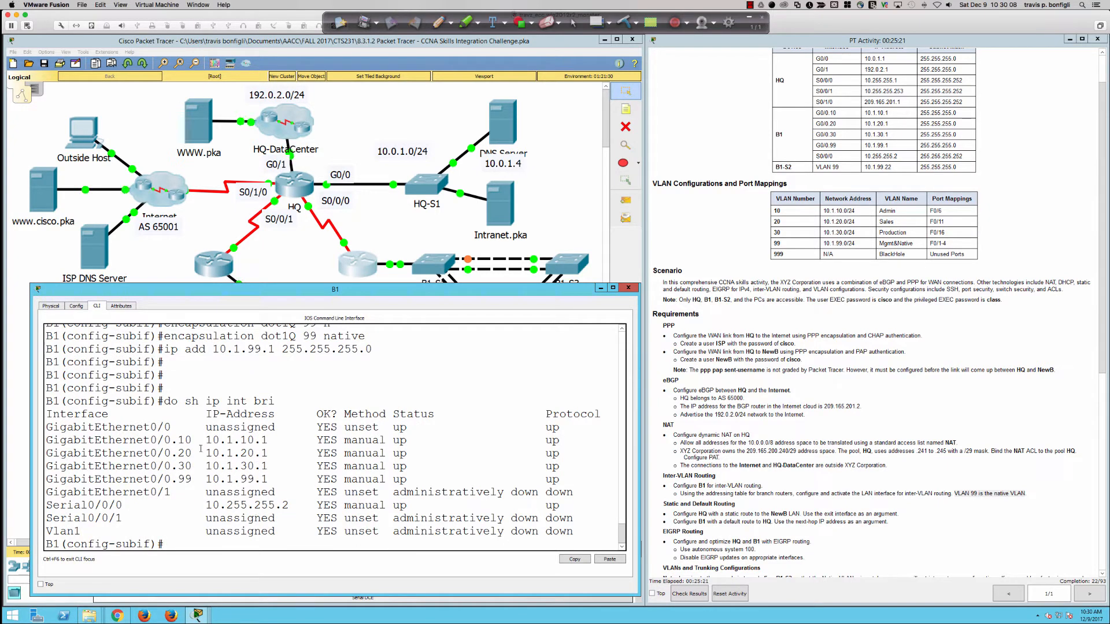
Step: Highlight B1's four subinterface rows, then dismiss B1-S1's locked-configuration warning and return to B1
{"action": "left_click_drag", "start_coordinate": [152, 440], "coordinate": [607, 481]}
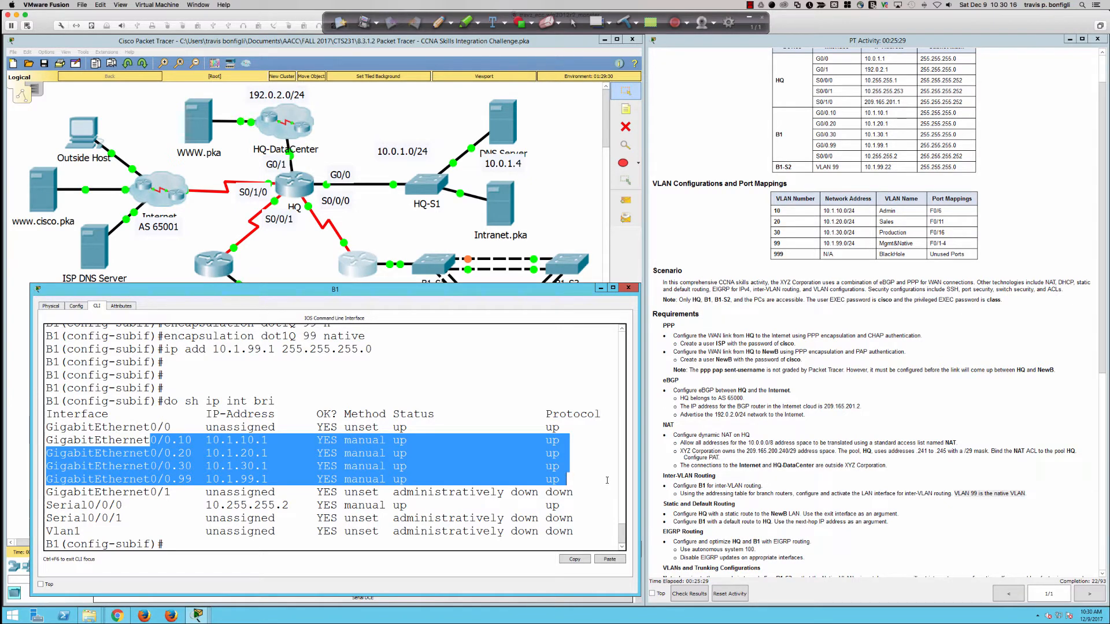
{"action": "left_click", "coordinate": [607, 480]}
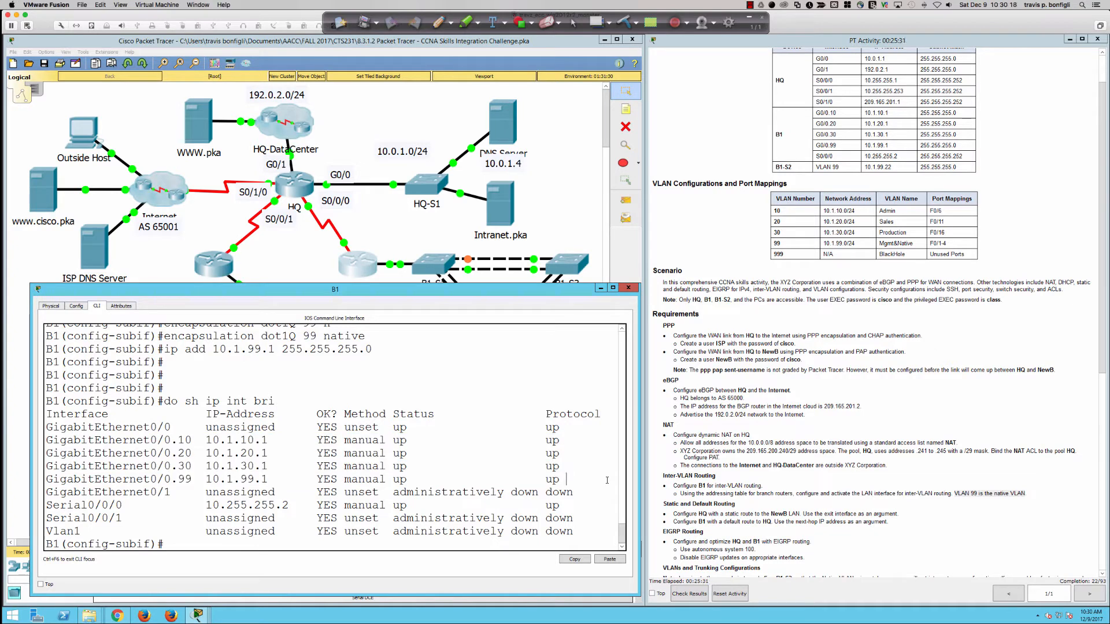
{"action": "left_click", "coordinate": [441, 269]}
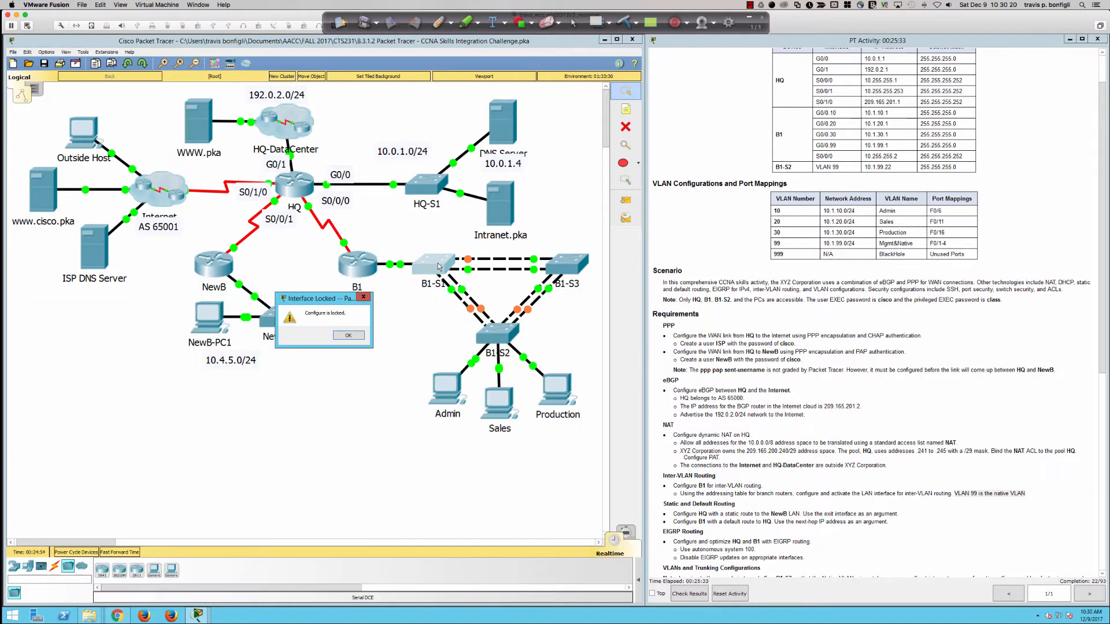
{"action": "left_click", "coordinate": [348, 336]}
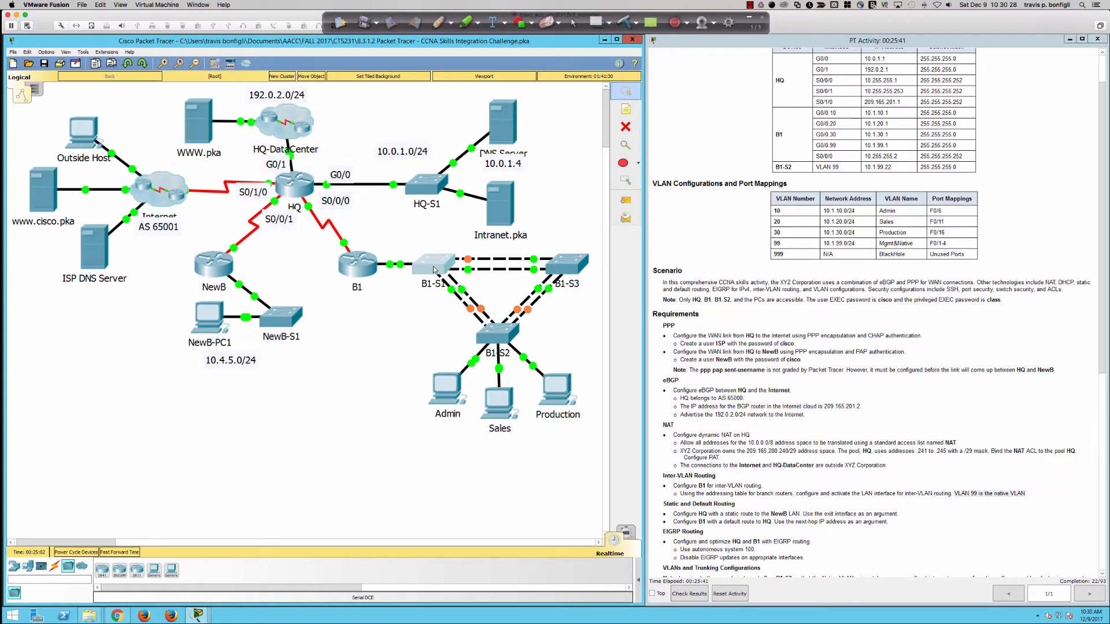
{"action": "left_click", "coordinate": [360, 271]}
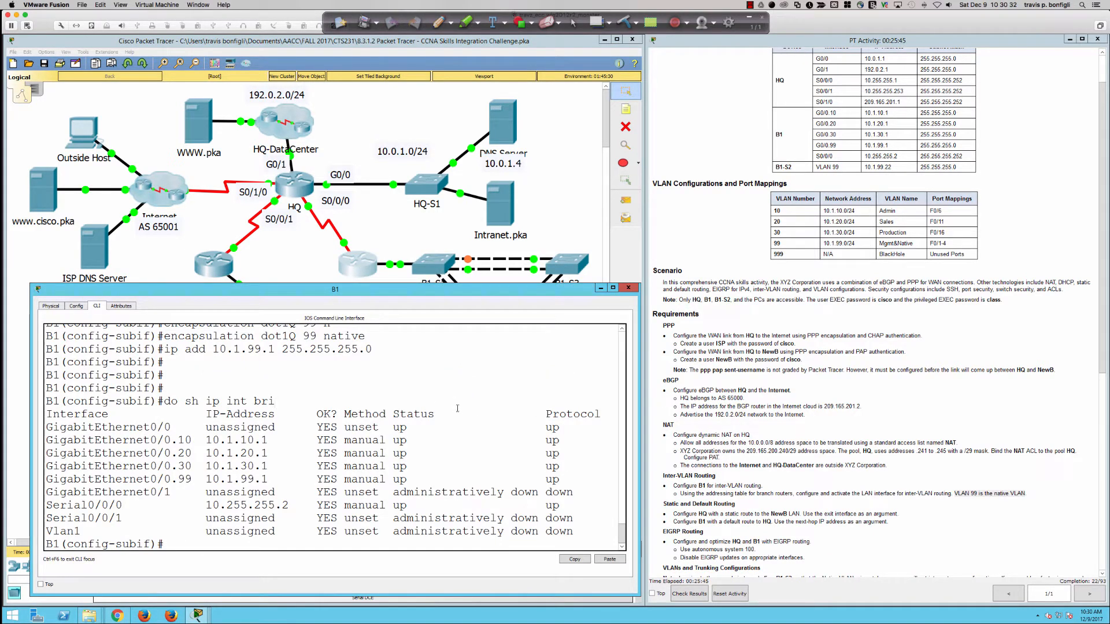
Step: Mark the Inter-VLAN Routing requirement in the PT Activity instructions
{"action": "scroll", "coordinate": [744, 422], "scroll_direction": "down", "scroll_amount": 10}
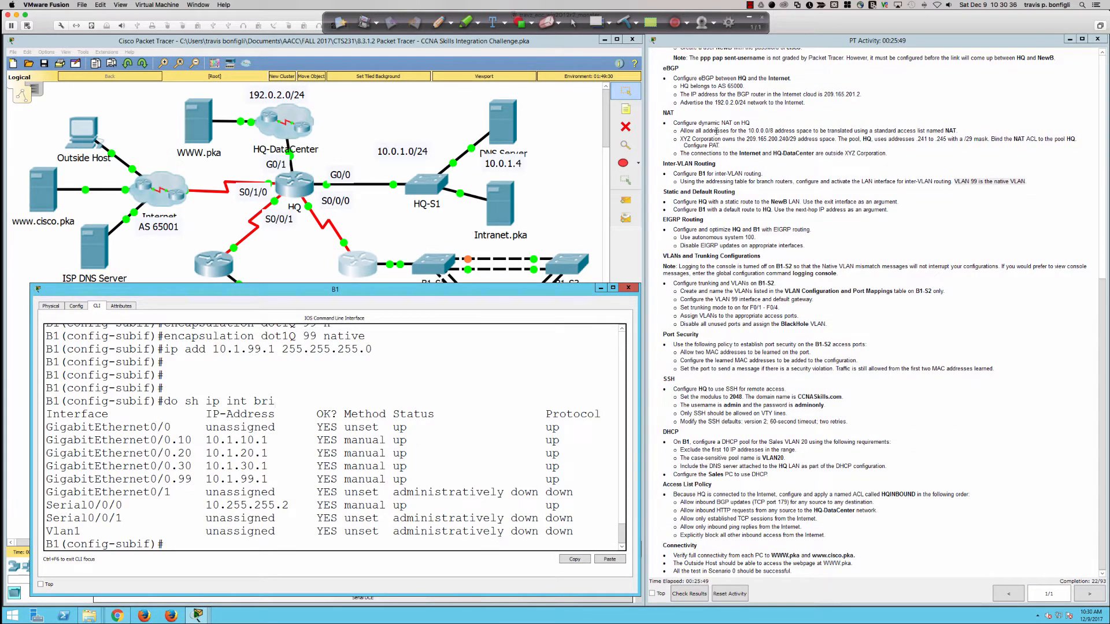
{"action": "left_click_drag", "start_coordinate": [680, 174], "coordinate": [741, 185]}
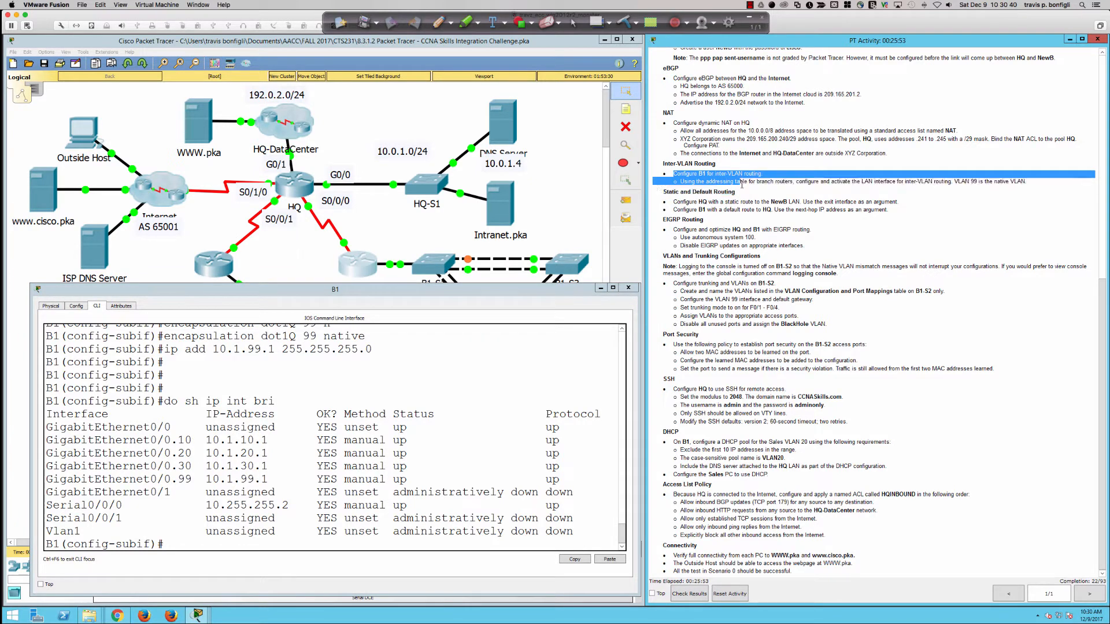
{"action": "left_click", "coordinate": [742, 185]}
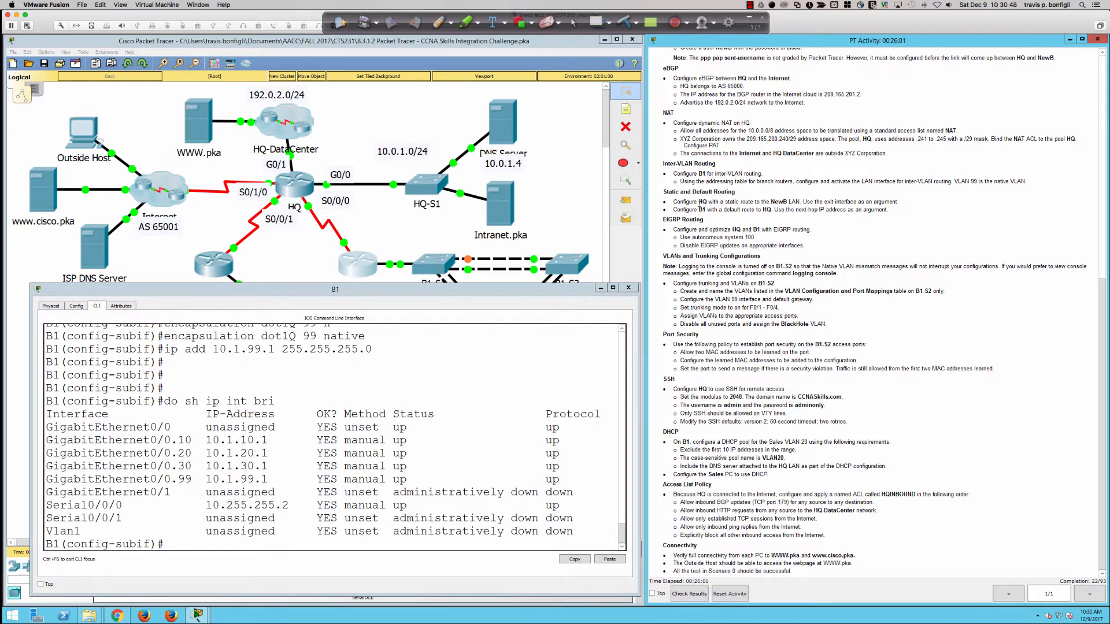
Step: Open HQ's command line and enlarge its console window
{"action": "left_click", "coordinate": [289, 188]}
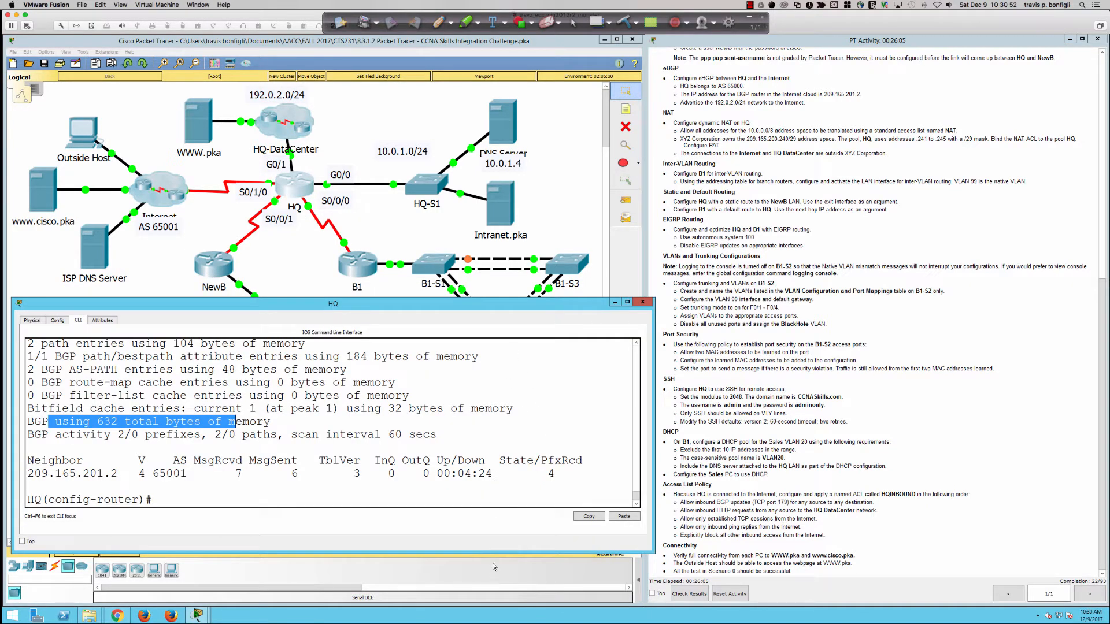
{"action": "left_click_drag", "start_coordinate": [493, 553], "coordinate": [493, 599]}
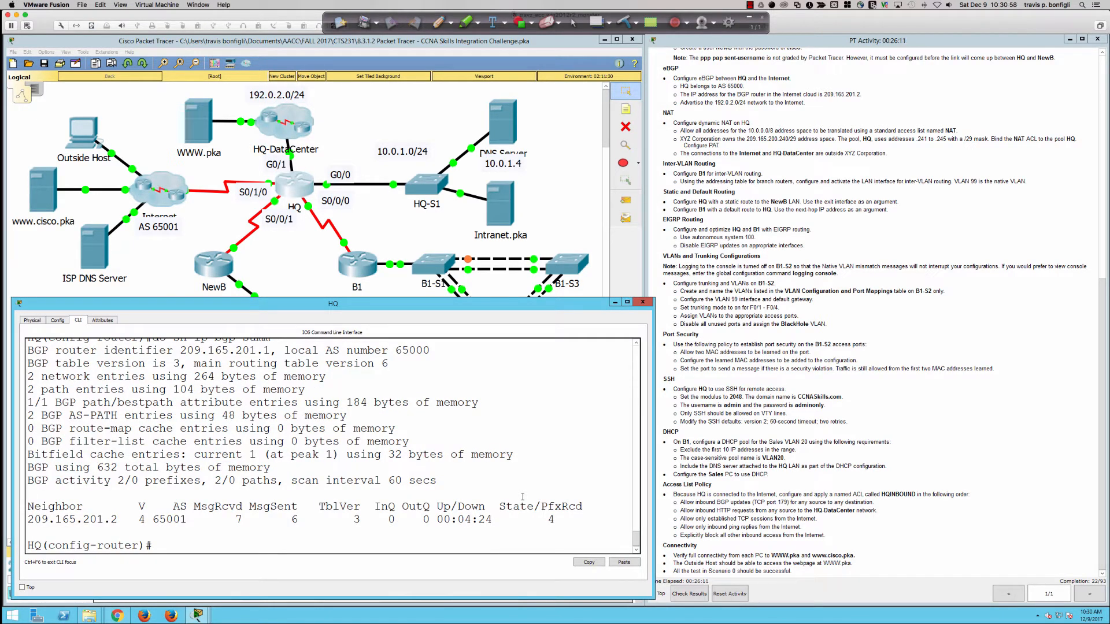
{"action": "key", "text": "Return"}
{"action": "key", "text": "Return"}
{"action": "key", "text": "Return"}
{"action": "key", "text": "Return"}
{"action": "key", "text": "Return"}
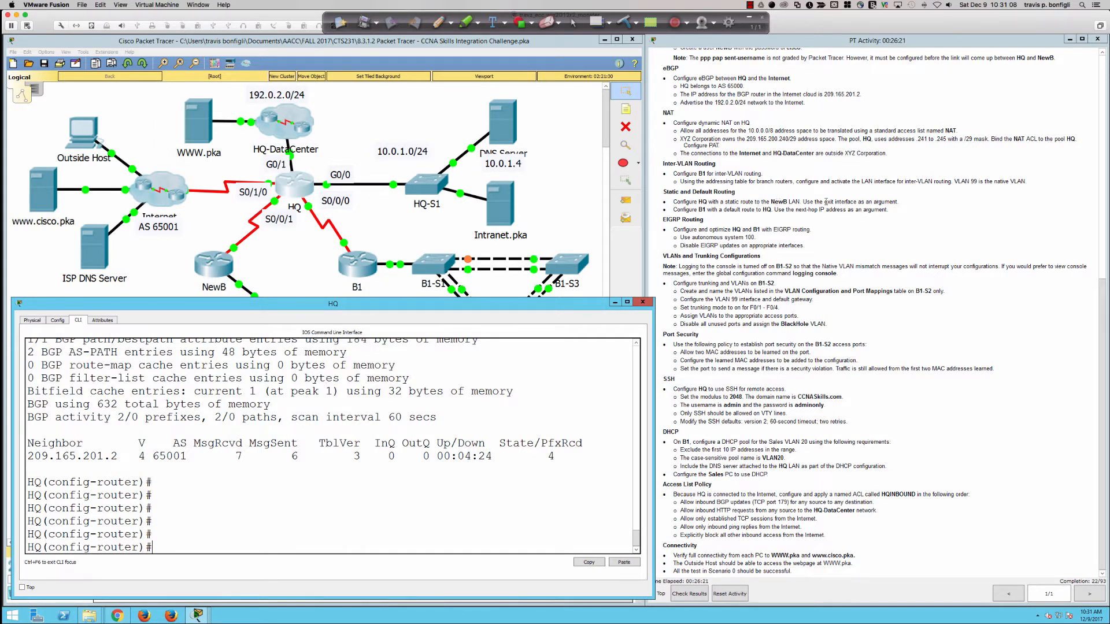
{"action": "left_click", "coordinate": [161, 275]}
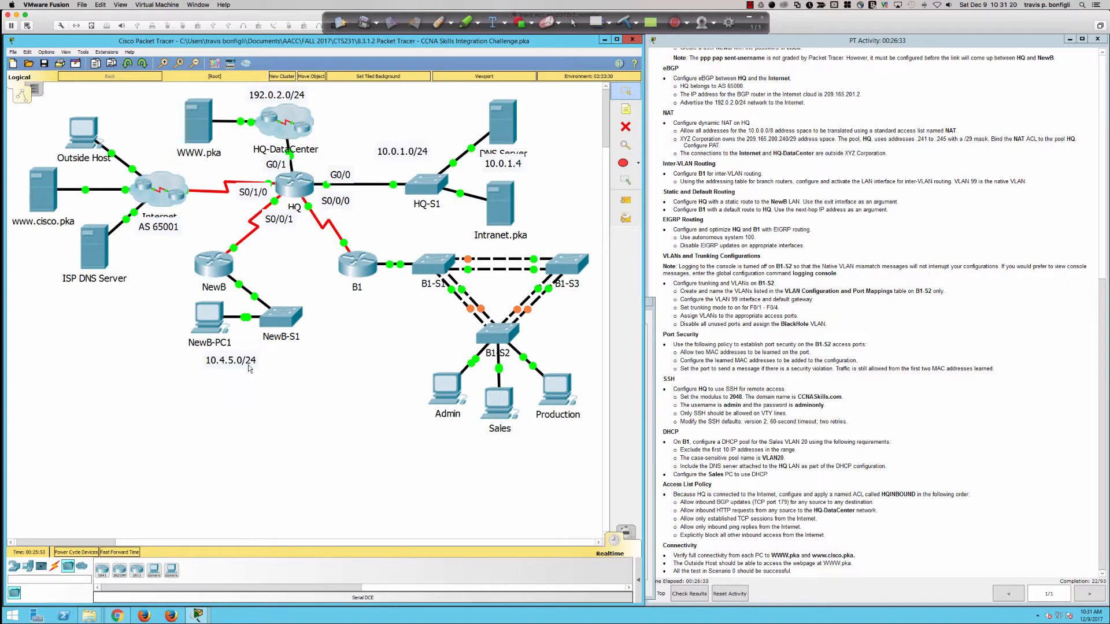
{"action": "left_click", "coordinate": [294, 185]}
{"action": "key", "text": "Return"}
{"action": "key", "text": "Return"}
{"action": "key", "text": "Return"}
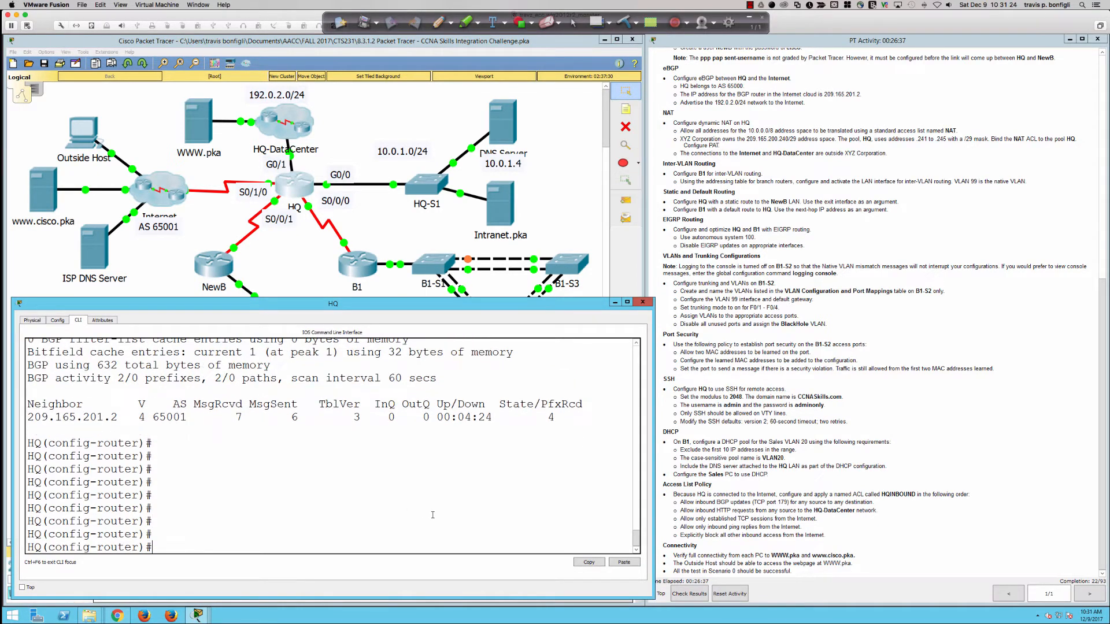
Step: Exit BGP configuration and start the static route 'ip route 10.4.5.0 255.255.255.0'
{"action": "type", "text": "exit"}
{"action": "key", "text": "Return"}
{"action": "type", "text": "ip route "}
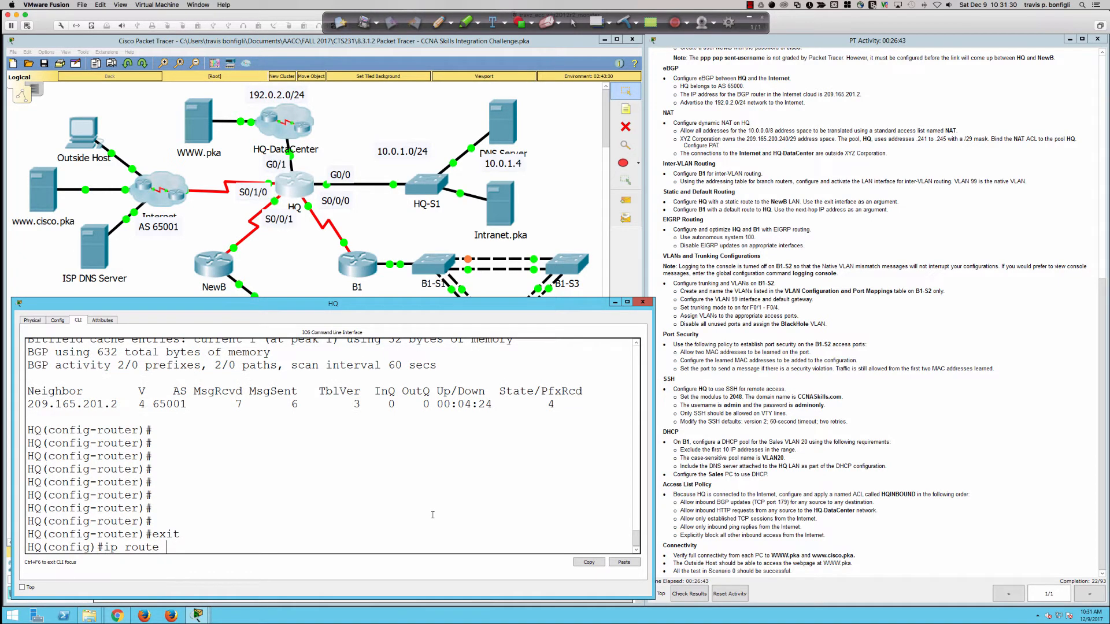
{"action": "type", "text": "0.0"}
{"action": "key", "text": "BackSpace"}
{"action": "key", "text": "BackSpace"}
{"action": "key", "text": "BackSpace"}
{"action": "key", "text": "BackSpace"}
{"action": "key", "text": "BackSpace"}
{"action": "type", "text": "10.4.5.0 ?"}
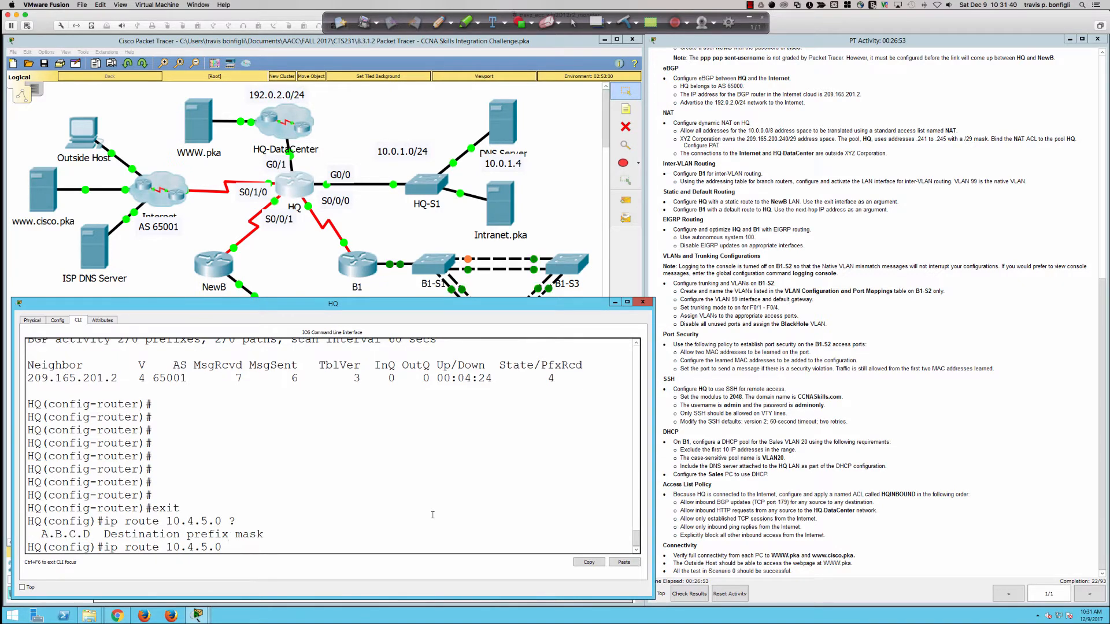
{"action": "type", "text": "255.255.255."}
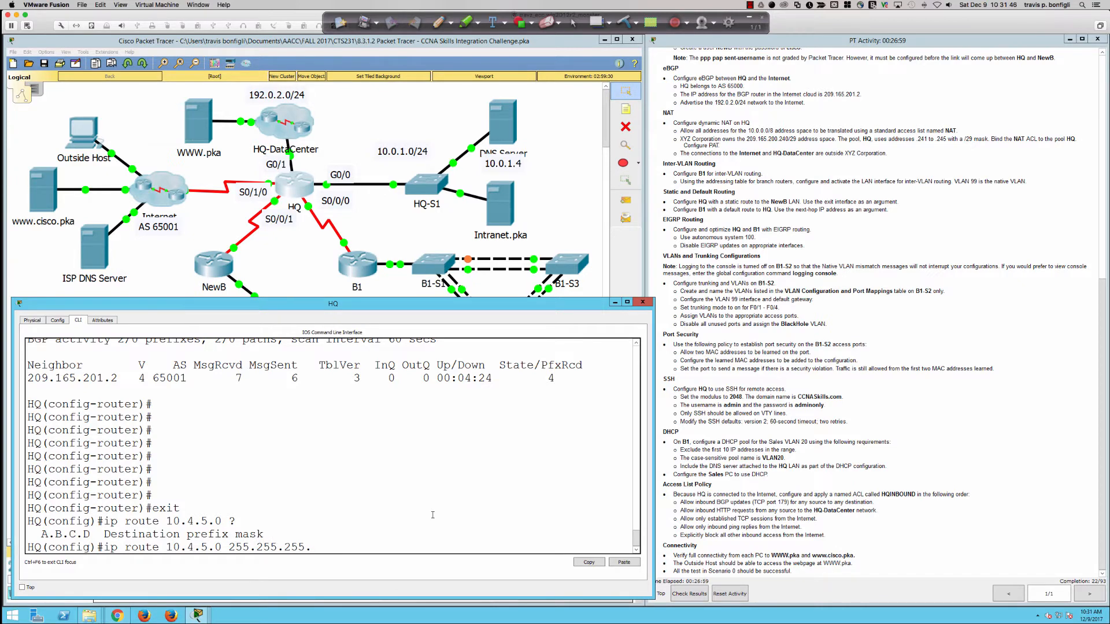
{"action": "type", "text": "0"}
{"action": "scroll", "coordinate": [429, 509], "scroll_direction": "up", "scroll_amount": 7}
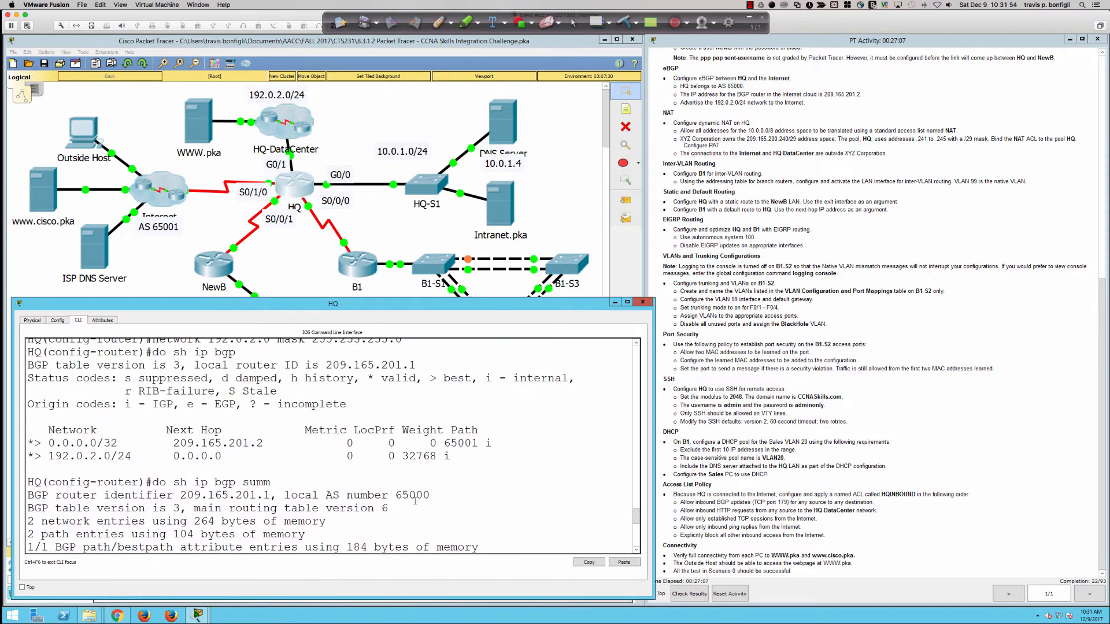
{"action": "scroll", "coordinate": [414, 501], "scroll_direction": "up", "scroll_amount": 10}
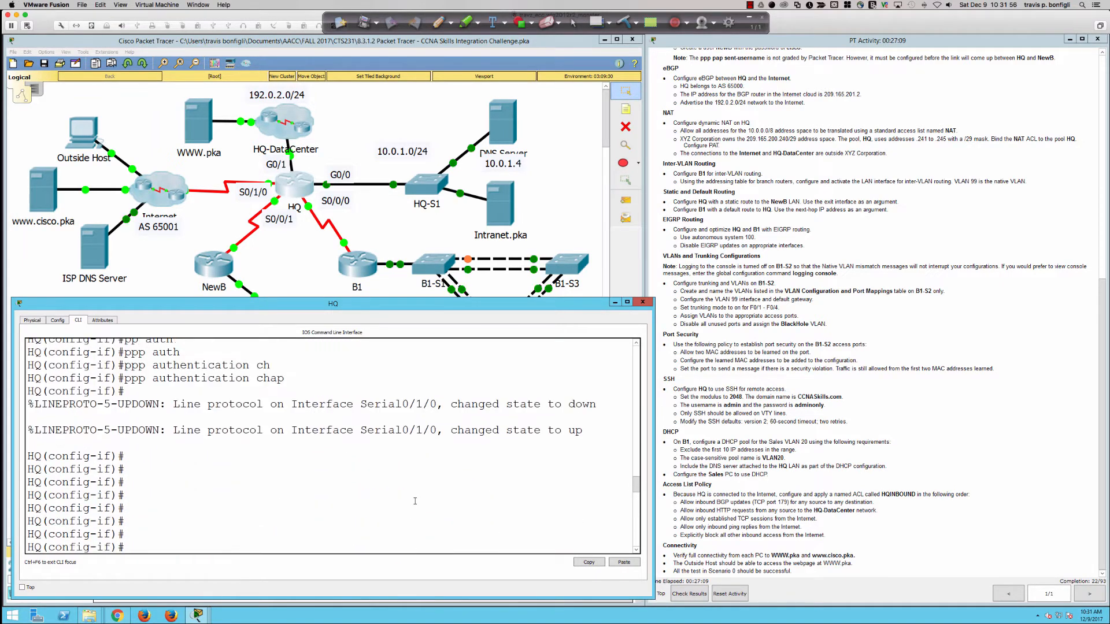
{"action": "scroll", "coordinate": [414, 500], "scroll_direction": "up", "scroll_amount": 10}
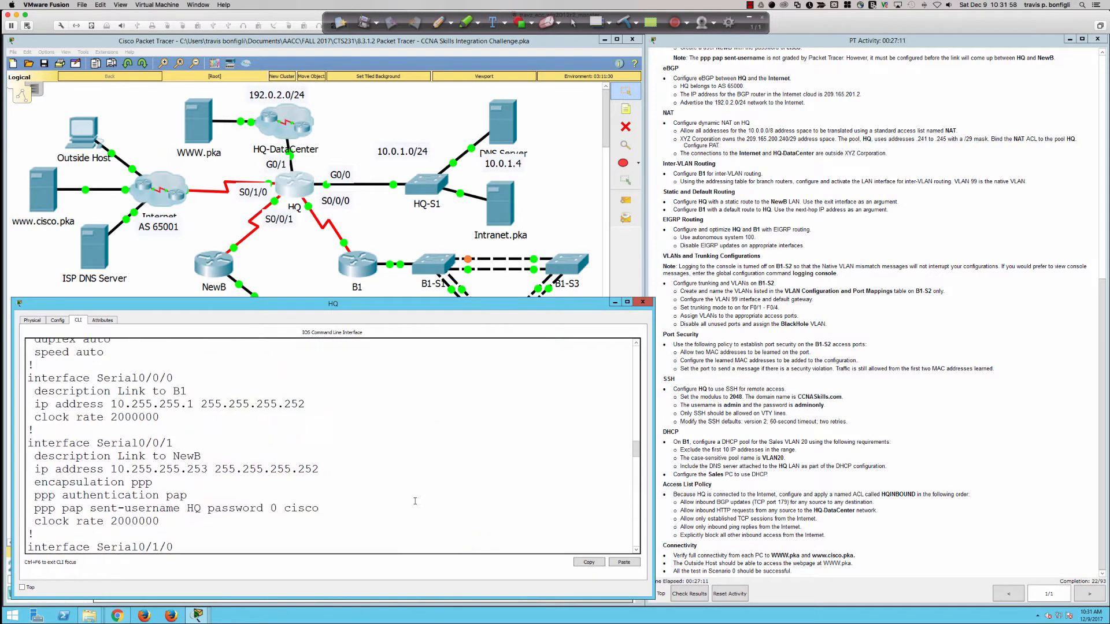
{"action": "scroll", "coordinate": [415, 500], "scroll_direction": "up", "scroll_amount": 5}
{"action": "scroll", "coordinate": [415, 501], "scroll_direction": "down", "scroll_amount": 5}
{"action": "scroll", "coordinate": [414, 500], "scroll_direction": "down", "scroll_amount": 3}
{"action": "scroll", "coordinate": [415, 501], "scroll_direction": "up", "scroll_amount": 3}
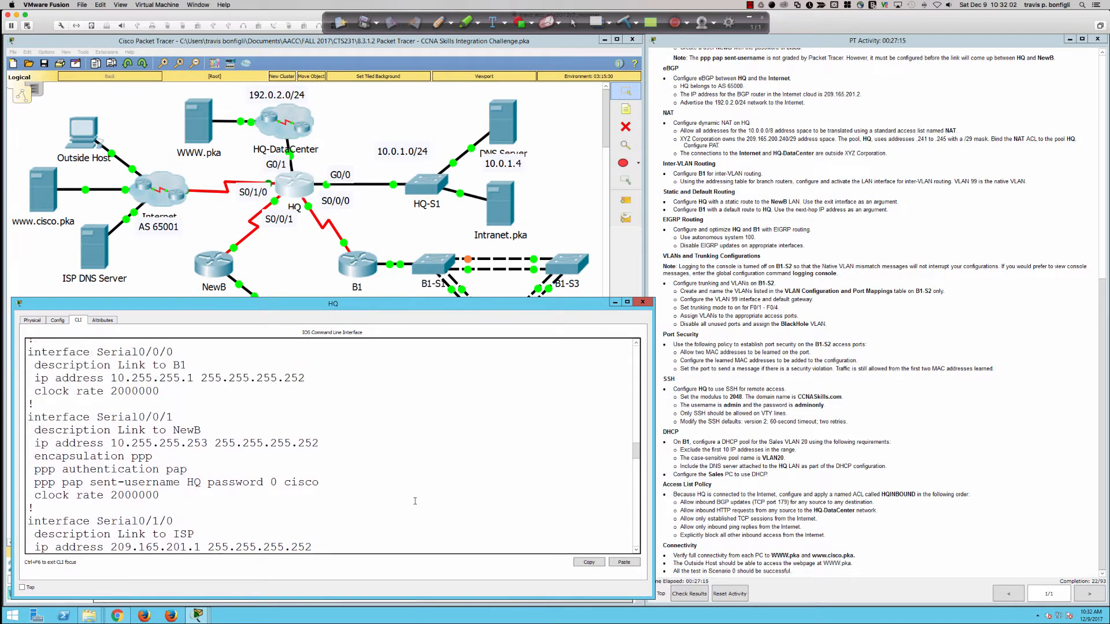
{"action": "scroll", "coordinate": [414, 501], "scroll_direction": "up", "scroll_amount": 2}
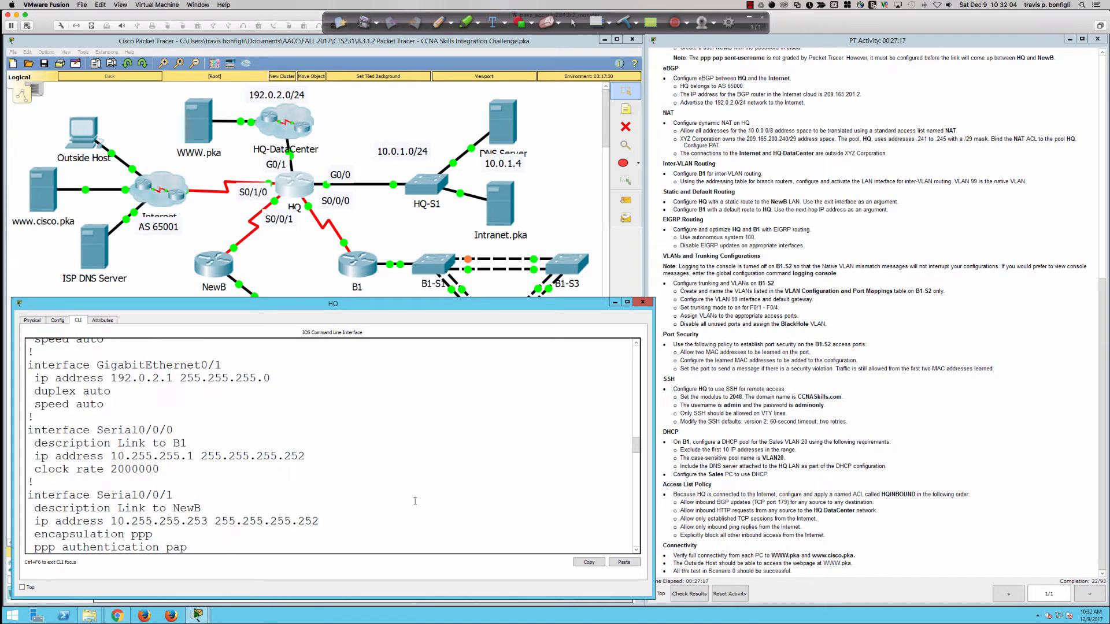
{"action": "scroll", "coordinate": [415, 500], "scroll_direction": "down", "scroll_amount": 2}
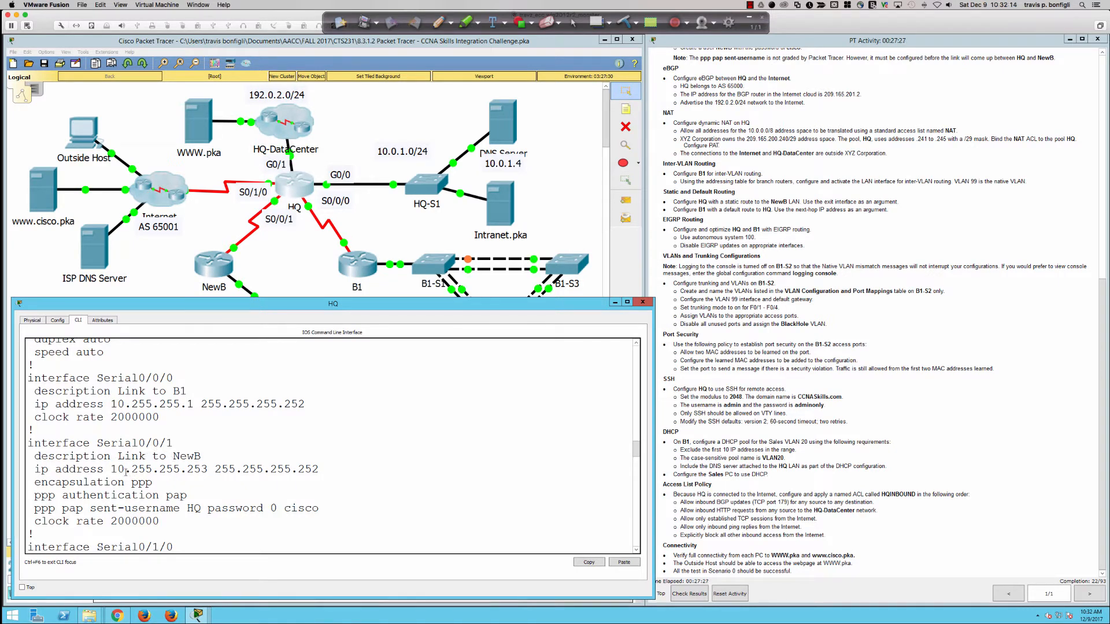
{"action": "scroll", "coordinate": [126, 472], "scroll_direction": "down", "scroll_amount": 1}
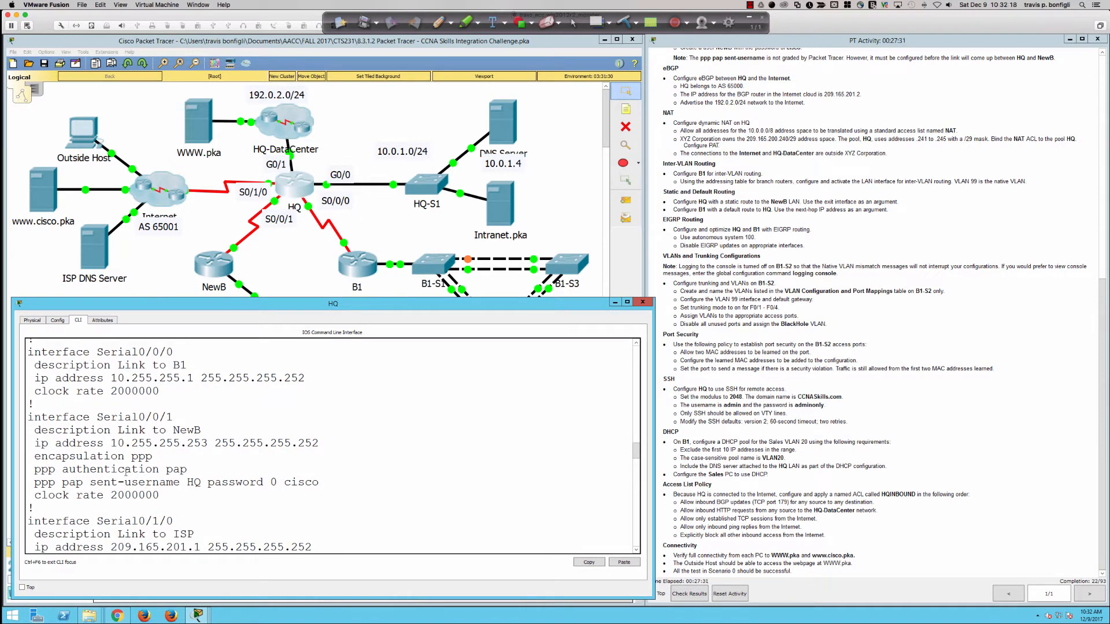
{"action": "scroll", "coordinate": [126, 472], "scroll_direction": "down", "scroll_amount": 1}
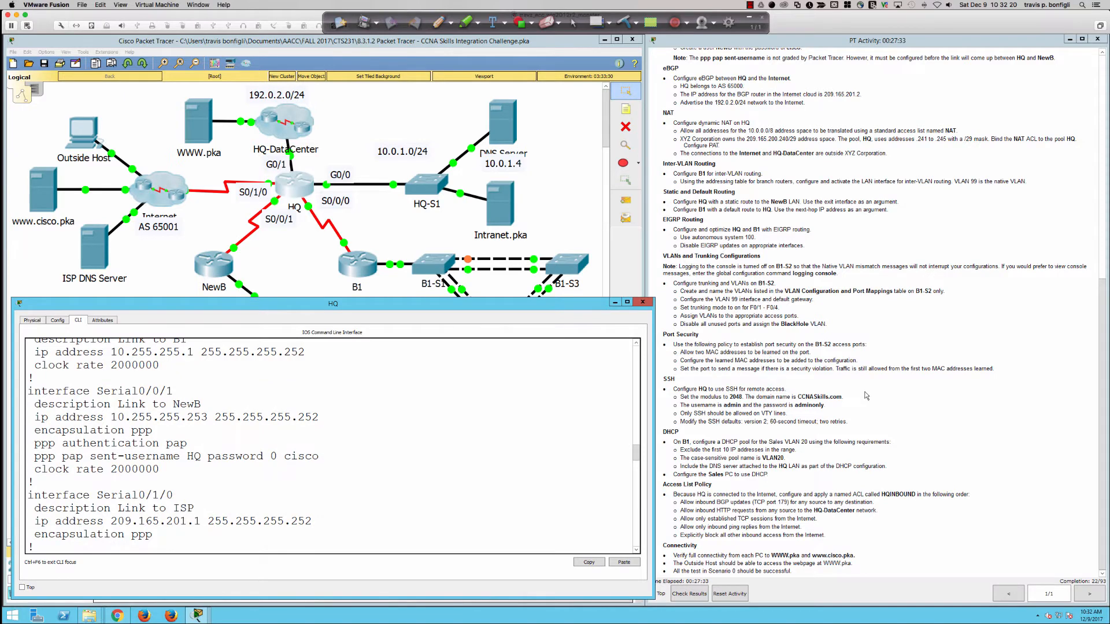
{"action": "scroll", "coordinate": [865, 396], "scroll_direction": "up", "scroll_amount": 10}
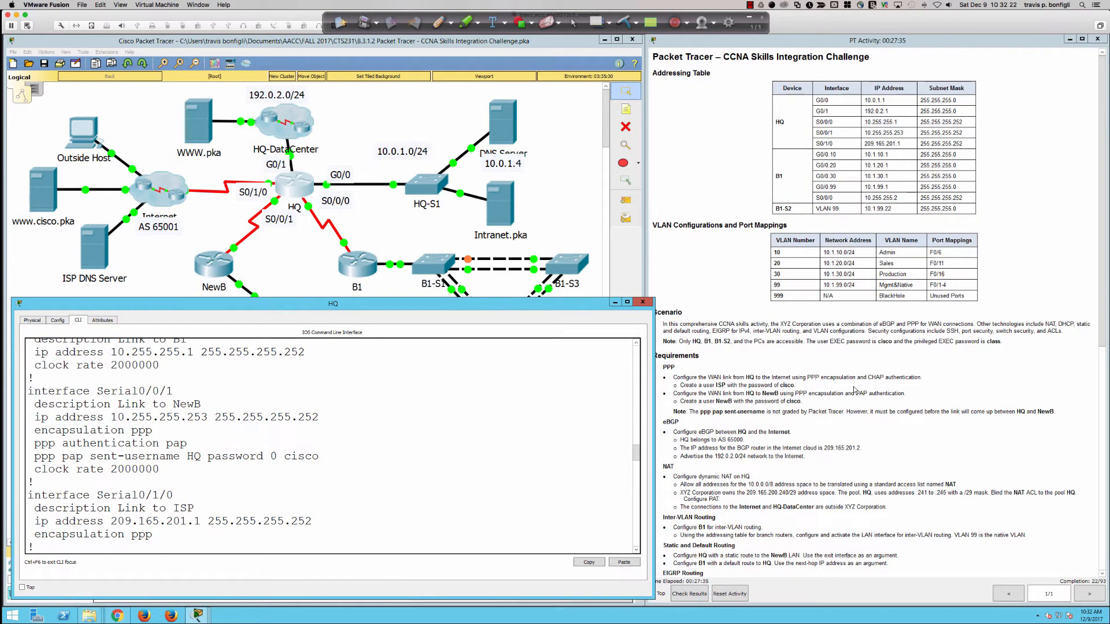
{"action": "scroll", "coordinate": [855, 391], "scroll_direction": "down", "scroll_amount": 4}
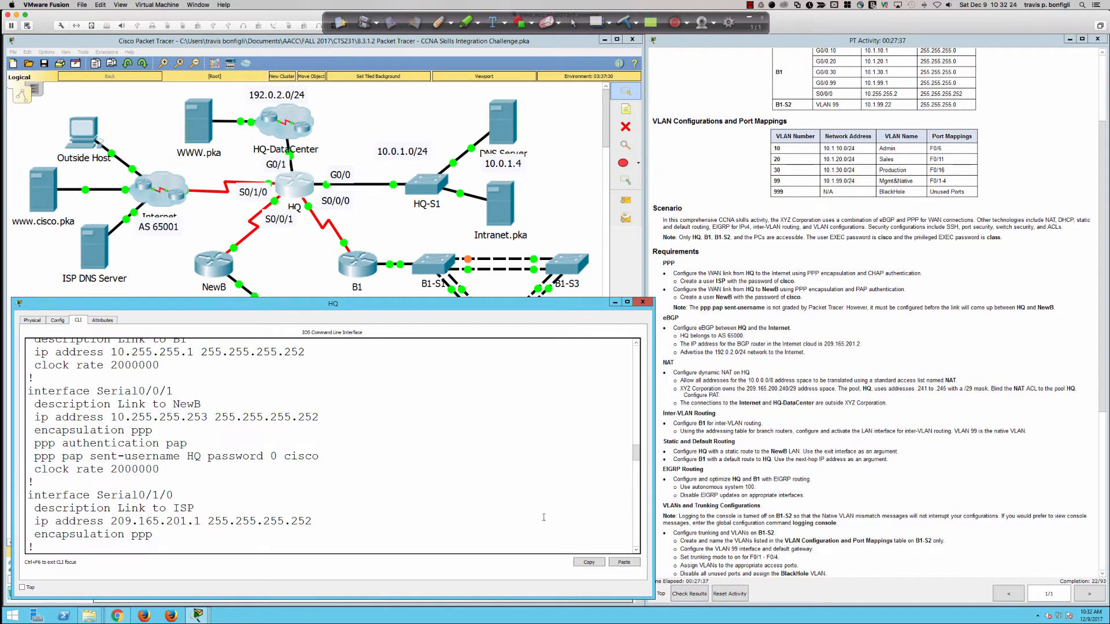
{"action": "scroll", "coordinate": [422, 495], "scroll_direction": "down", "scroll_amount": 20}
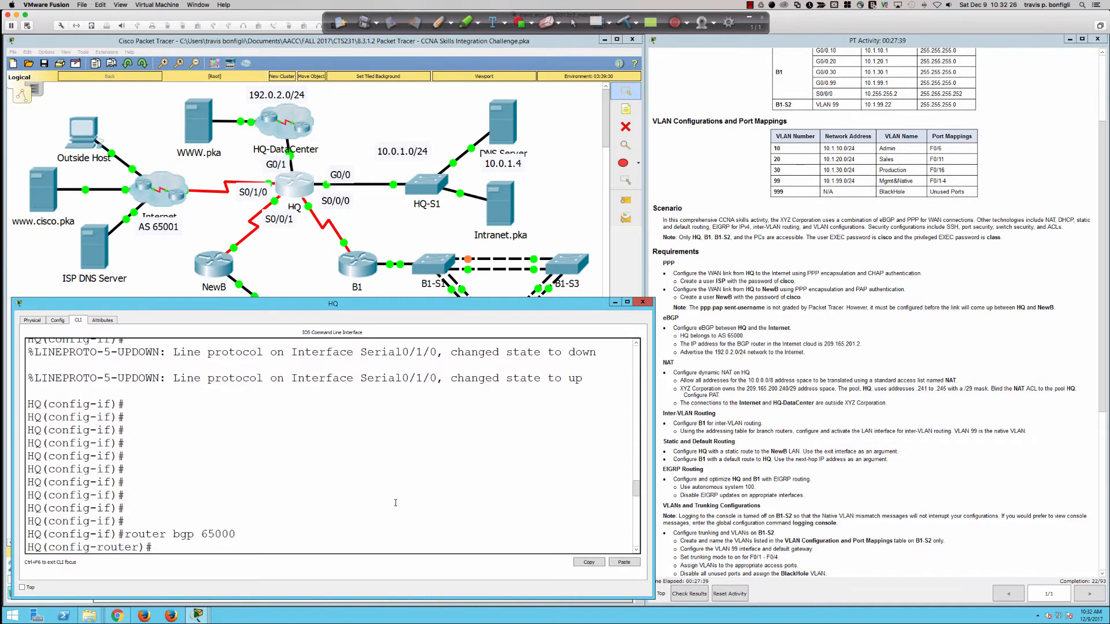
Step: Finish HQ's static route 10.4.5.0 255.255.255.0 out s0/0/1 and return to the topology
{"action": "scroll", "coordinate": [395, 502], "scroll_direction": "down", "scroll_amount": 10}
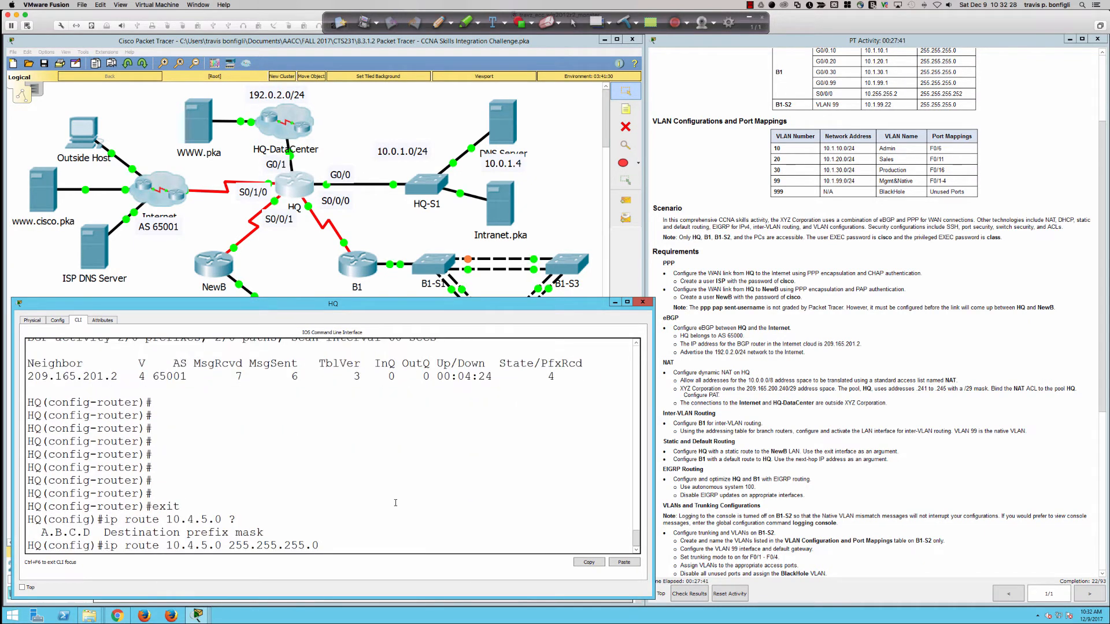
{"action": "double_click", "coordinate": [351, 546]}
{"action": "left_click", "coordinate": [344, 549]}
{"action": "type", "text": "s0/0/1"}
{"action": "key", "text": "Return"}
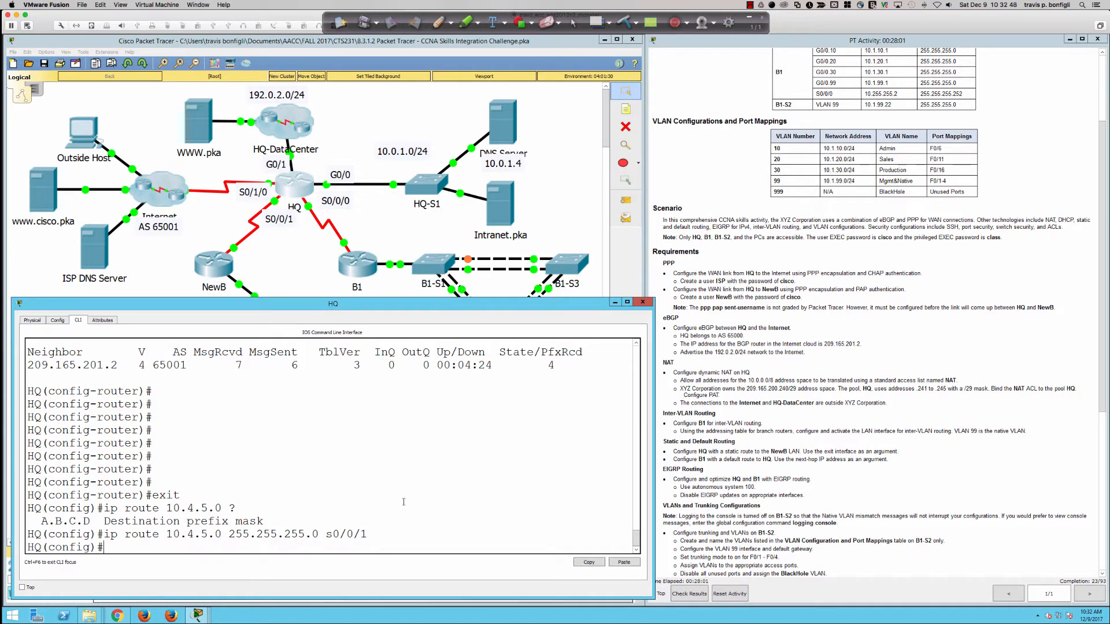
{"action": "left_click", "coordinate": [176, 279]}
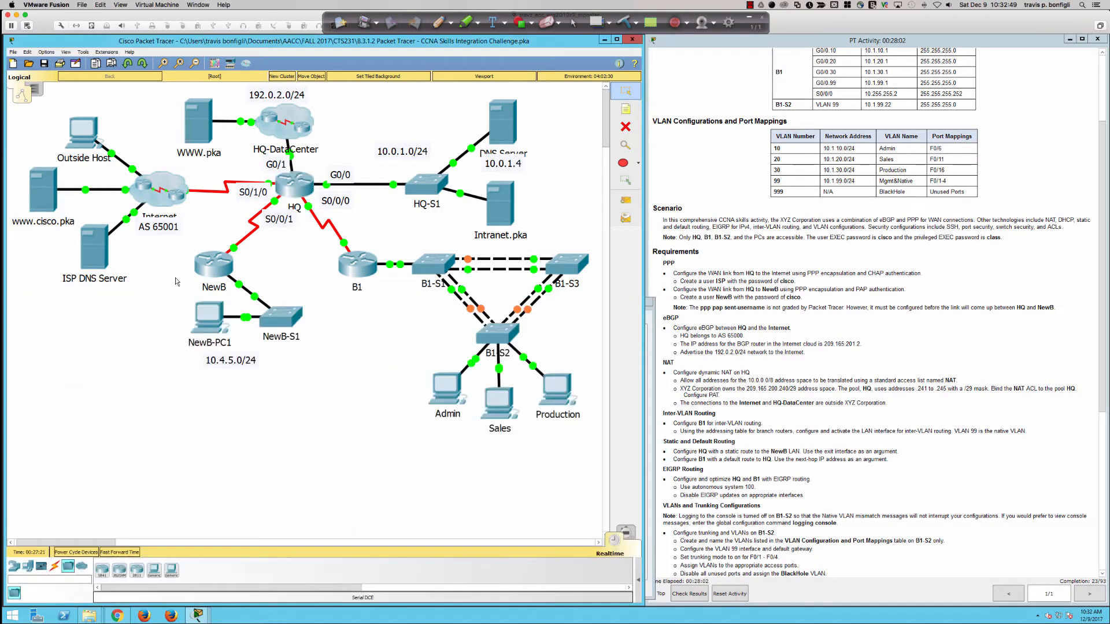
Step: Open NewB-PC1's Command Prompt and begin a ping command
{"action": "left_click", "coordinate": [210, 320]}
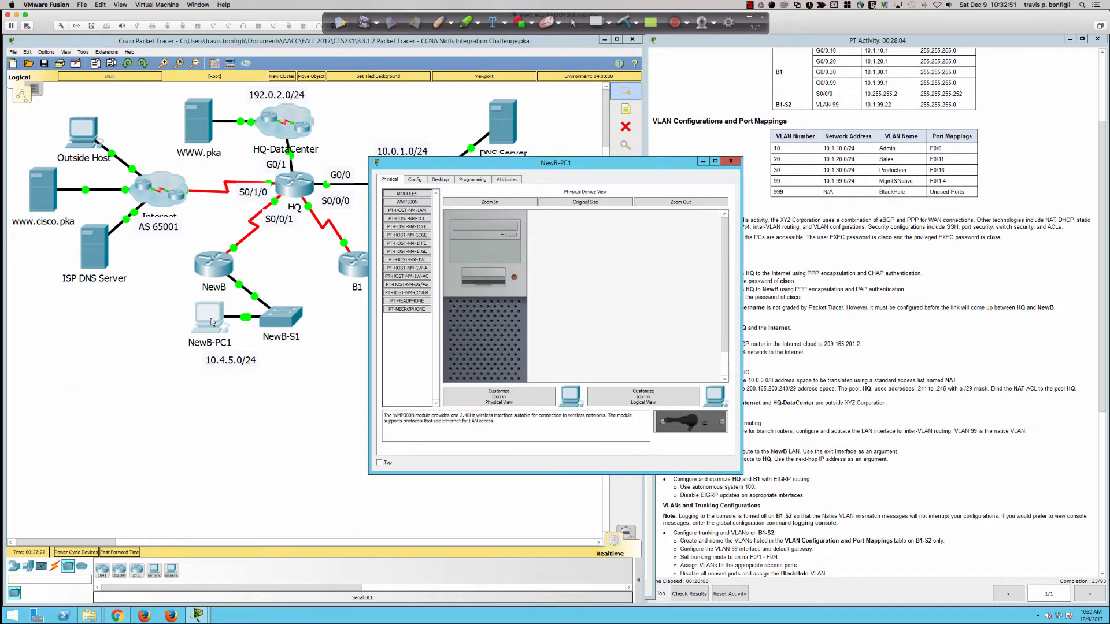
{"action": "left_click", "coordinate": [481, 181]}
{"action": "left_click", "coordinate": [437, 181]}
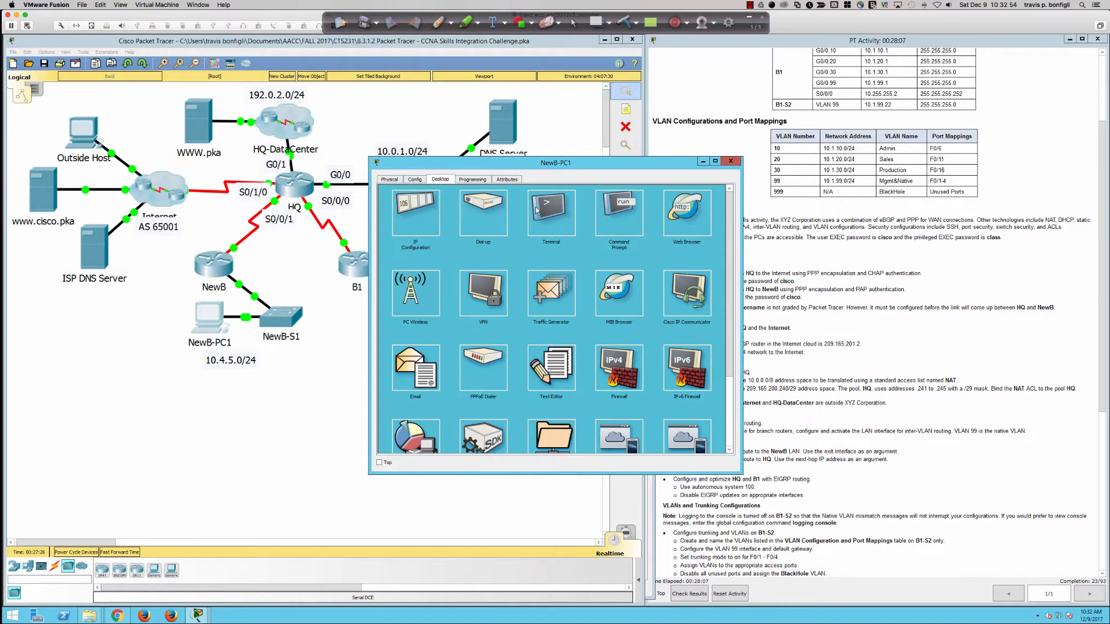
{"action": "left_click", "coordinate": [624, 221]}
{"action": "type", "text": "ping"}
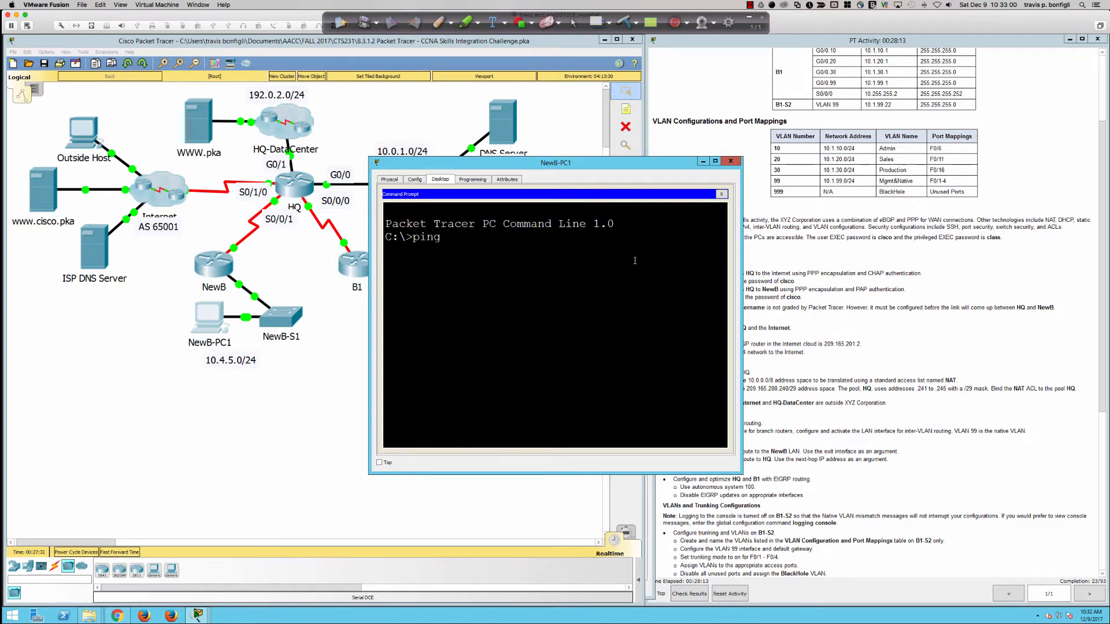
Step: List HQ's interfaces and their status with 'do sh ip int bri'
{"action": "left_click", "coordinate": [287, 188]}
{"action": "type", "text": "do ship"}
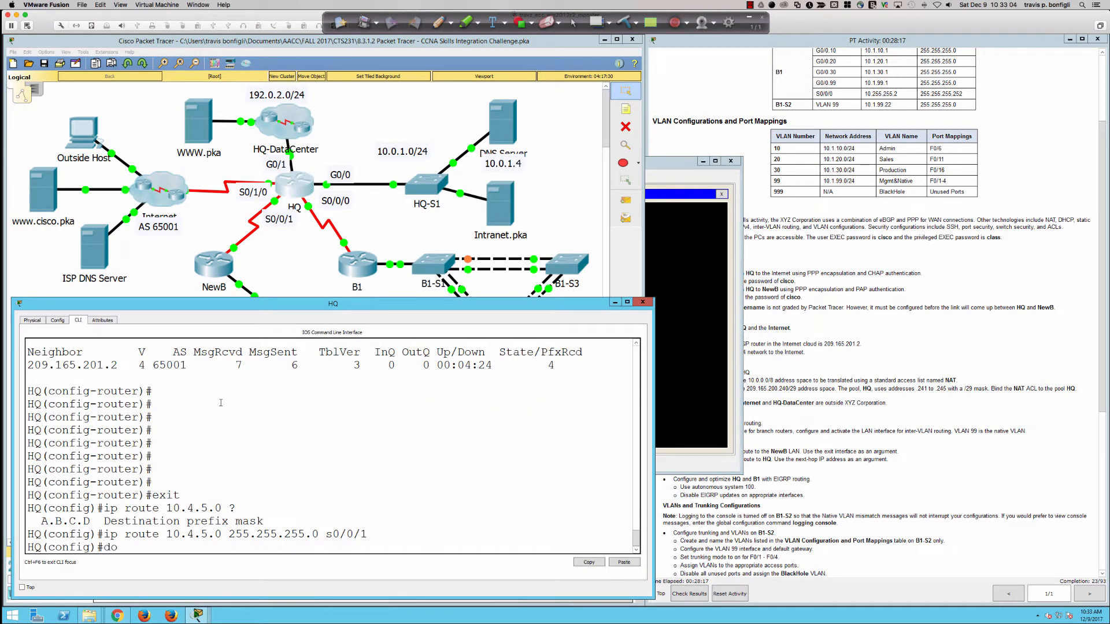
{"action": "key", "text": "BackSpace"}
{"action": "key", "text": "BackSpace"}
{"action": "type", "text": "ip int bri"}
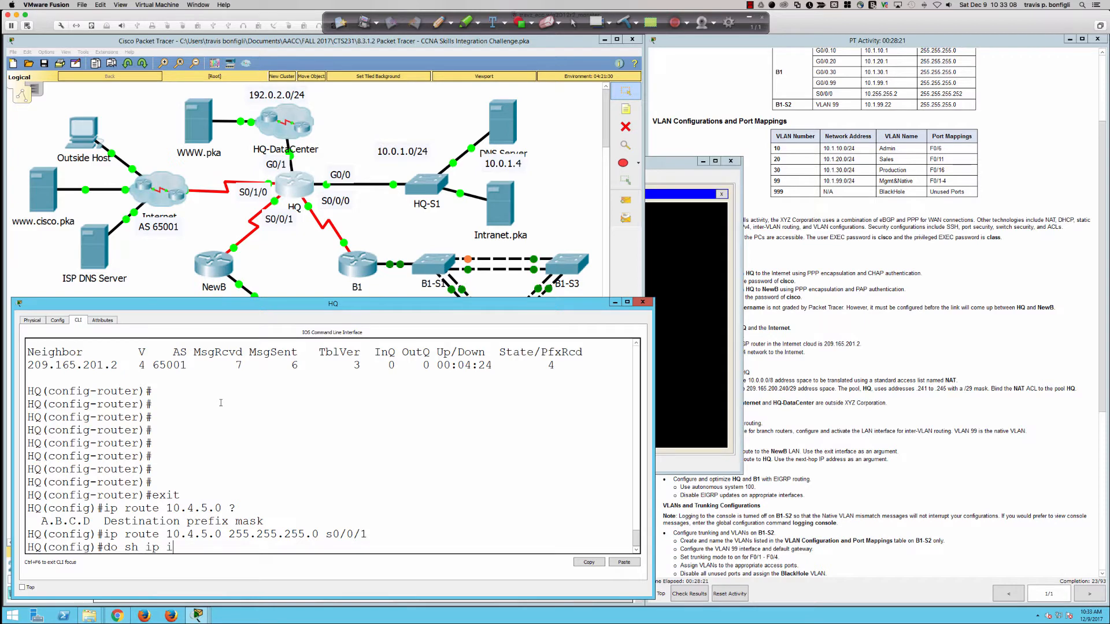
{"action": "key", "text": "Return"}
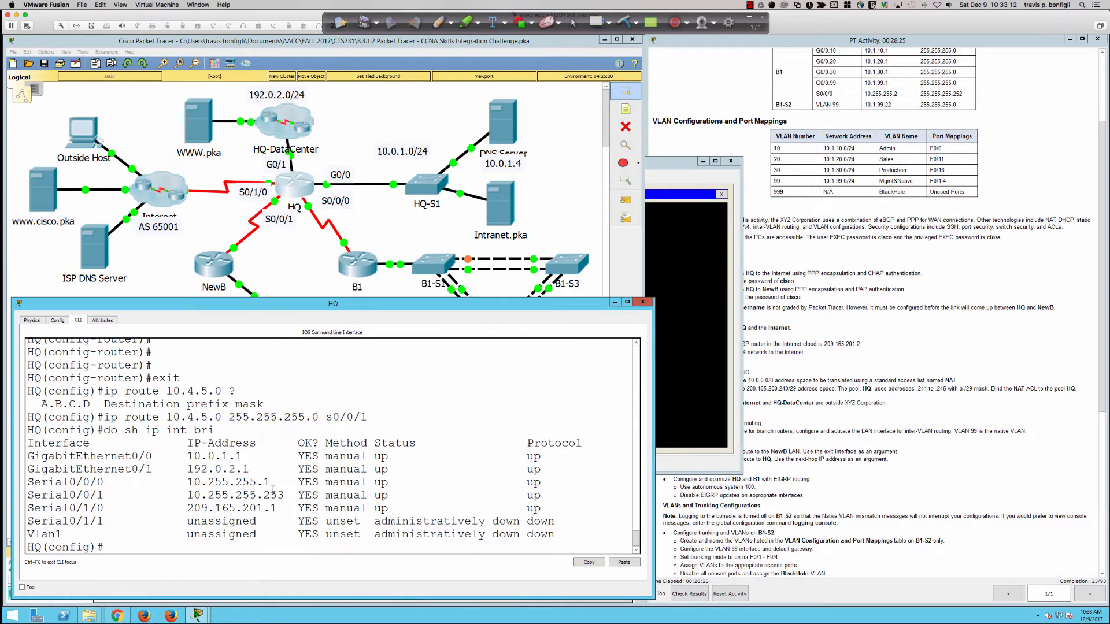
Step: Ping 10.255.255.253 from NewB-PC1, check the replies, and close the PC window
{"action": "left_click", "coordinate": [670, 357]}
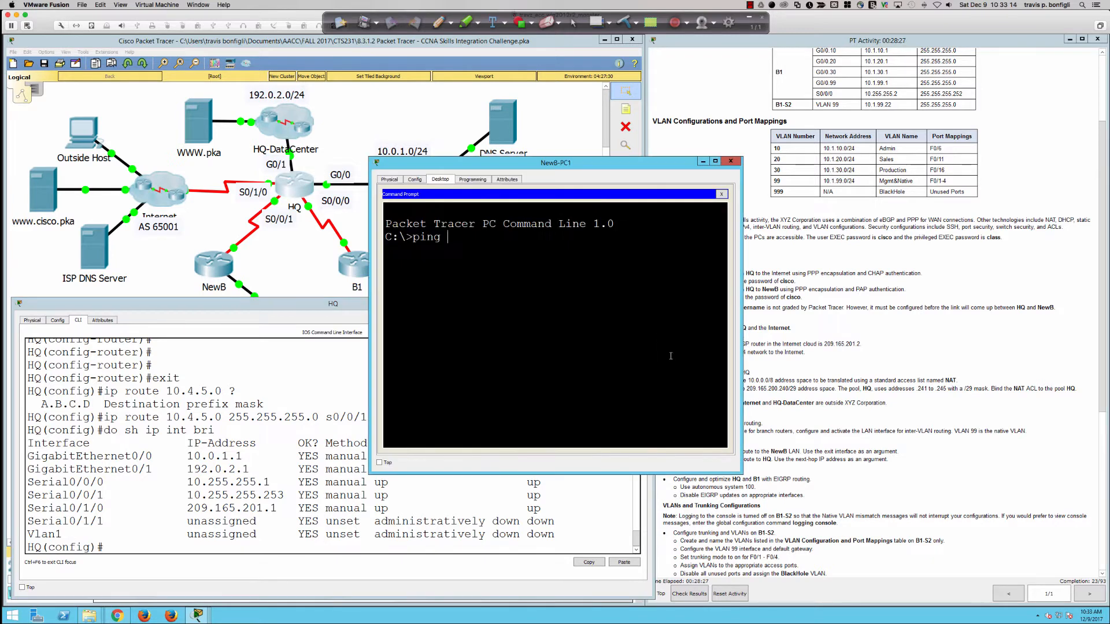
{"action": "type", "text": "10.255.255.253"}
{"action": "key", "text": "Return"}
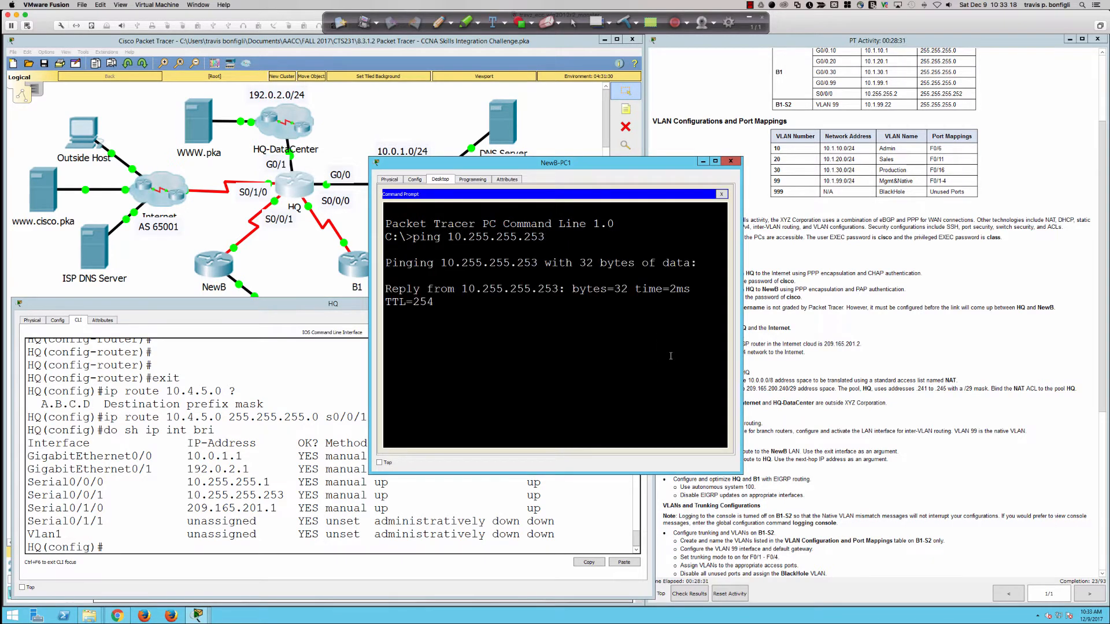
{"action": "left_click", "coordinate": [730, 161]}
{"action": "scroll", "coordinate": [831, 459], "scroll_direction": "down", "scroll_amount": 5}
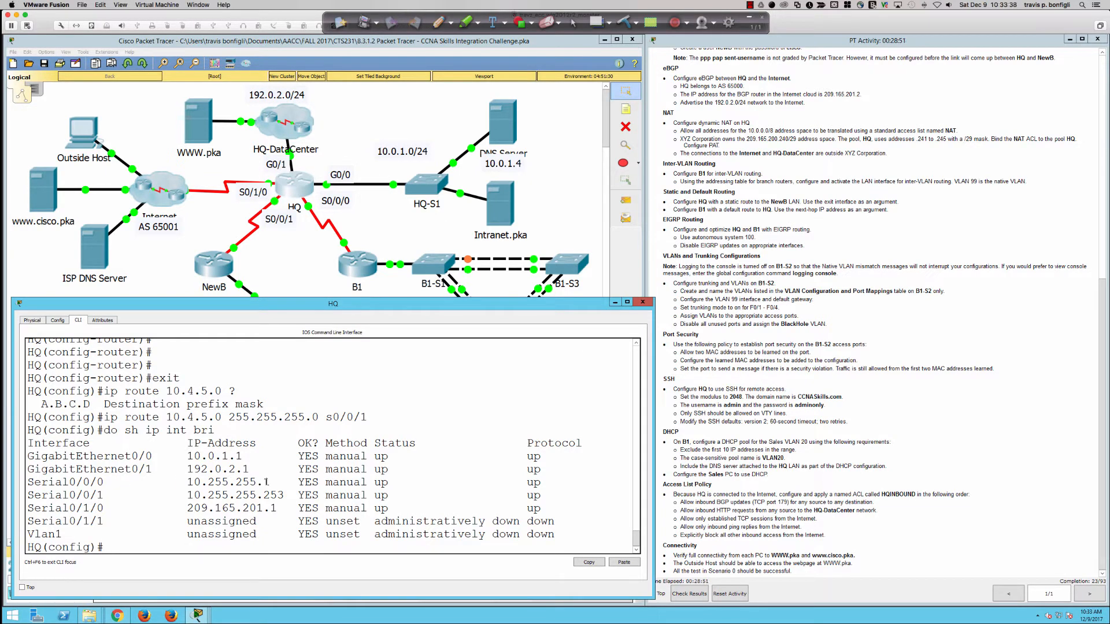
Step: Add B1 default route 'ip route 0.0.0.0 0.0.0.0 10.255.255.1' toward HQ from global configuration
{"action": "left_click_drag", "start_coordinate": [269, 482], "coordinate": [206, 480]}
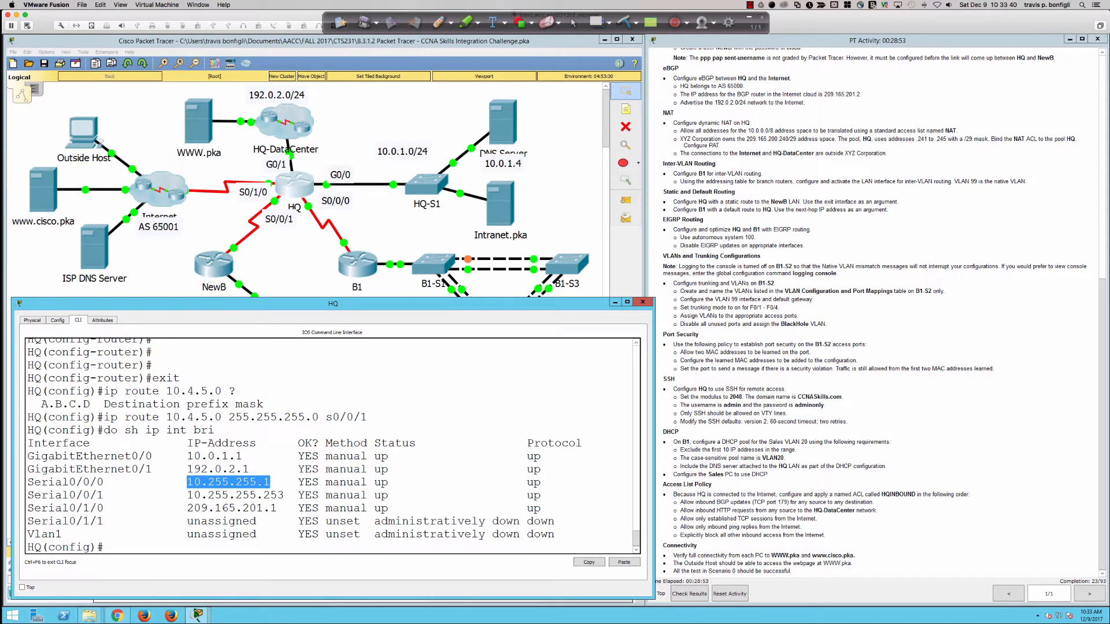
{"action": "left_click", "coordinate": [359, 261]}
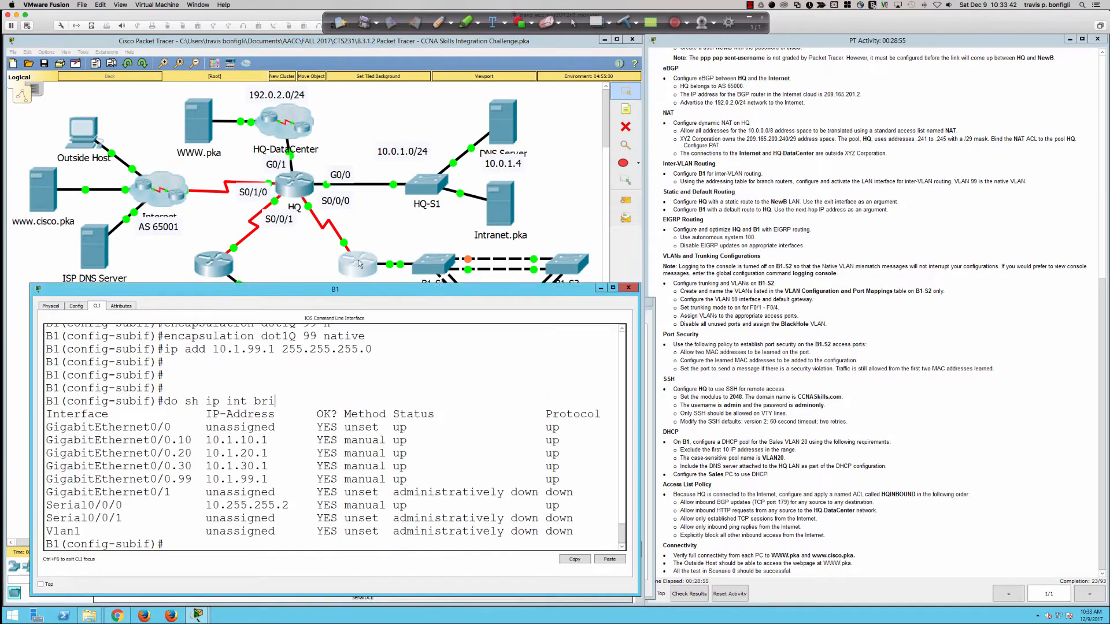
{"action": "key", "text": "Return"}
{"action": "key", "text": "Return"}
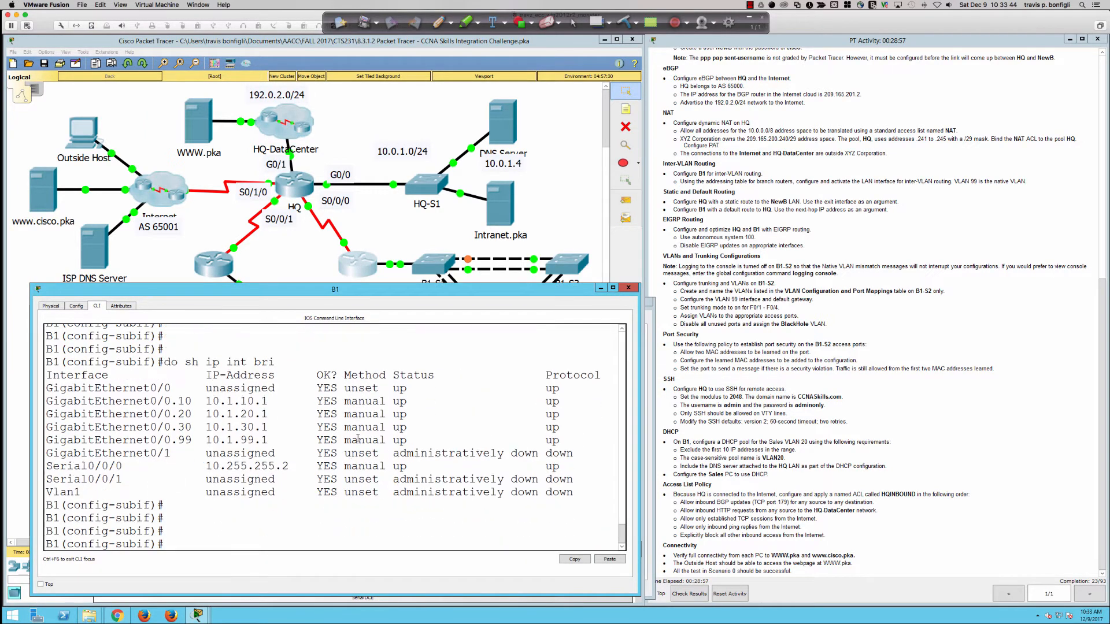
{"action": "type", "text": "exit"}
{"action": "key", "text": "Return"}
{"action": "key", "text": "Return"}
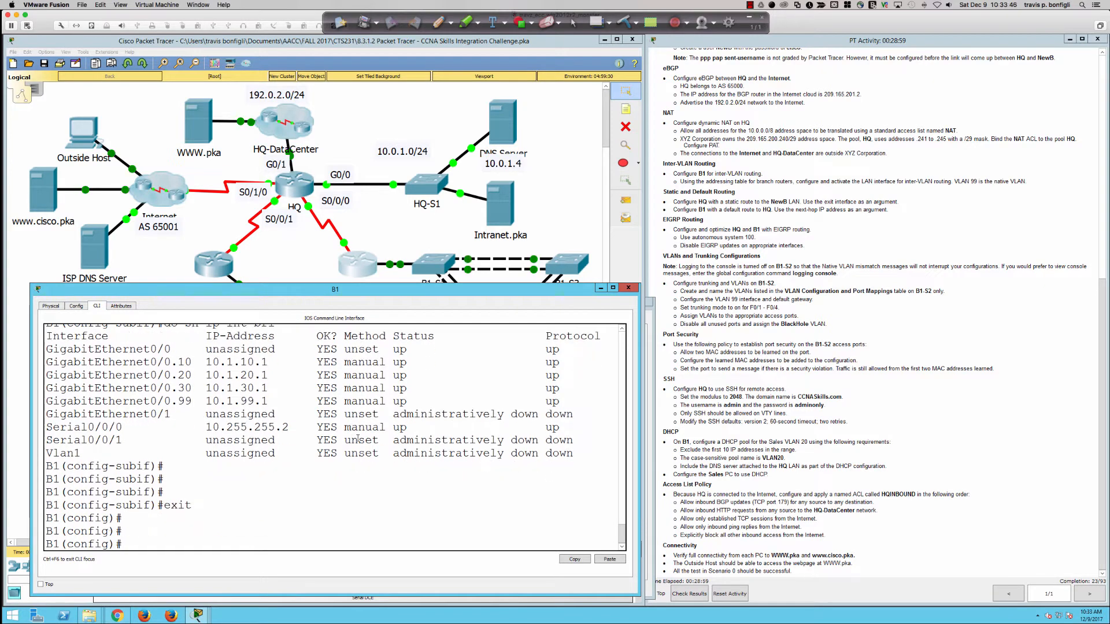
{"action": "type", "text": "ip route "}
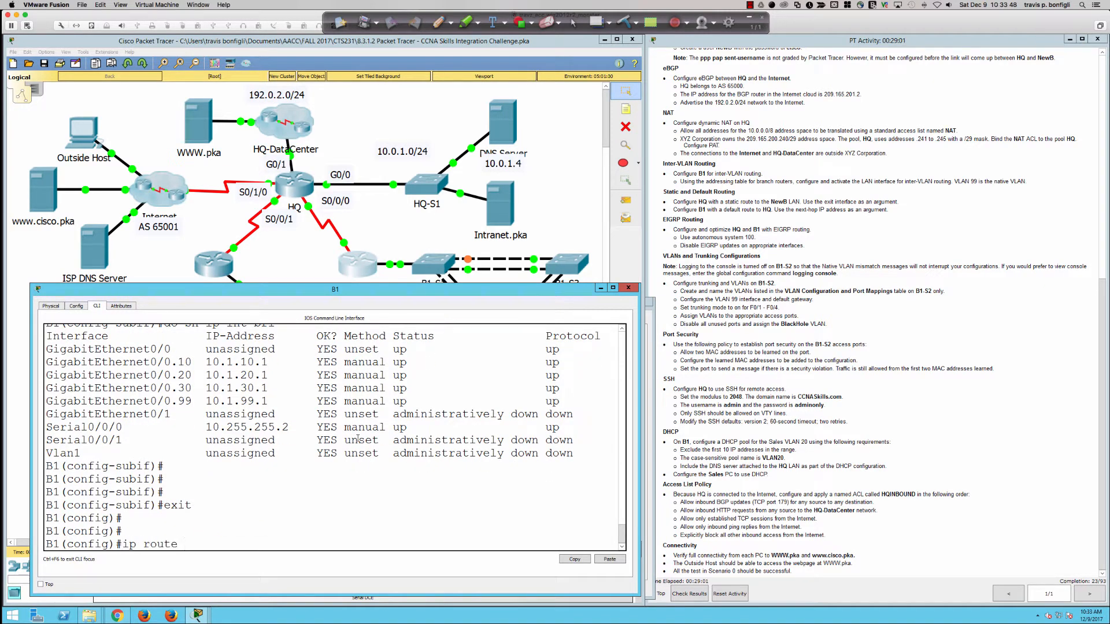
{"action": "type", "text": "0.0.0.0 0.0.0.0"}
{"action": "type", "text": "10.255.255.1"}
{"action": "key", "text": "Return"}
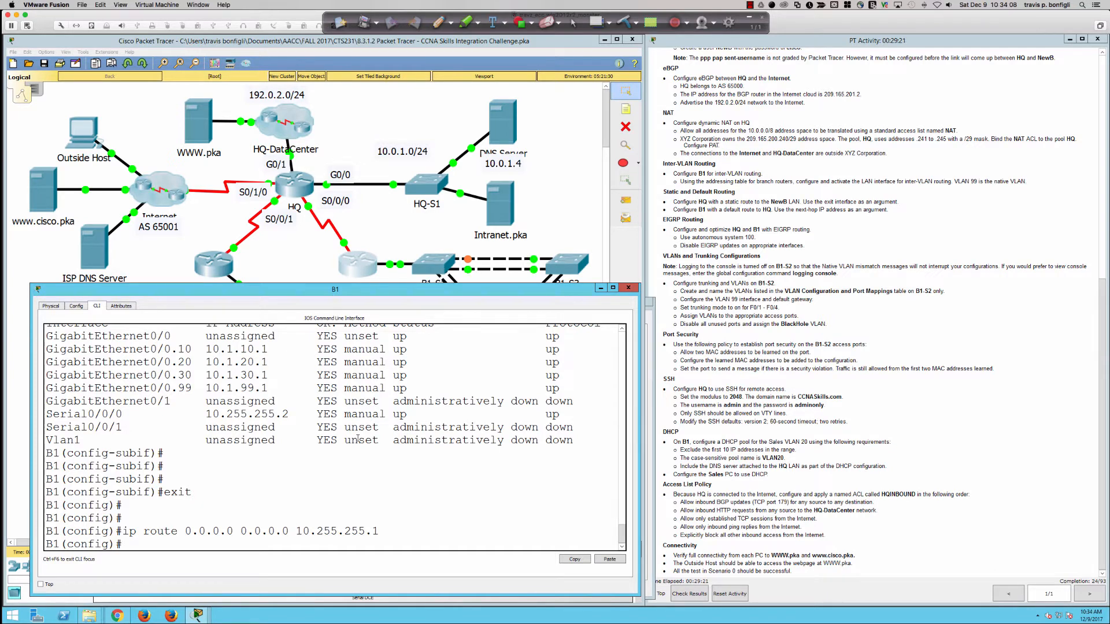
{"action": "key", "text": "Return"}
{"action": "key", "text": "Return"}
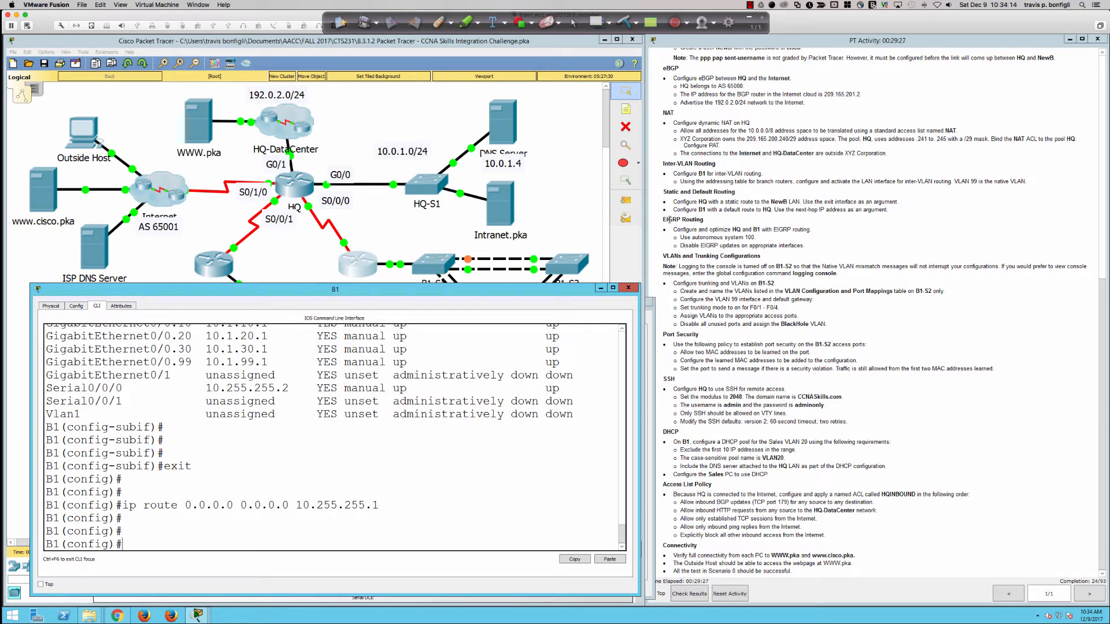
Step: Highlight the EIGRP Routing heading and the 'optimize' note in the activity instructions
{"action": "left_click_drag", "start_coordinate": [663, 220], "coordinate": [696, 217]}
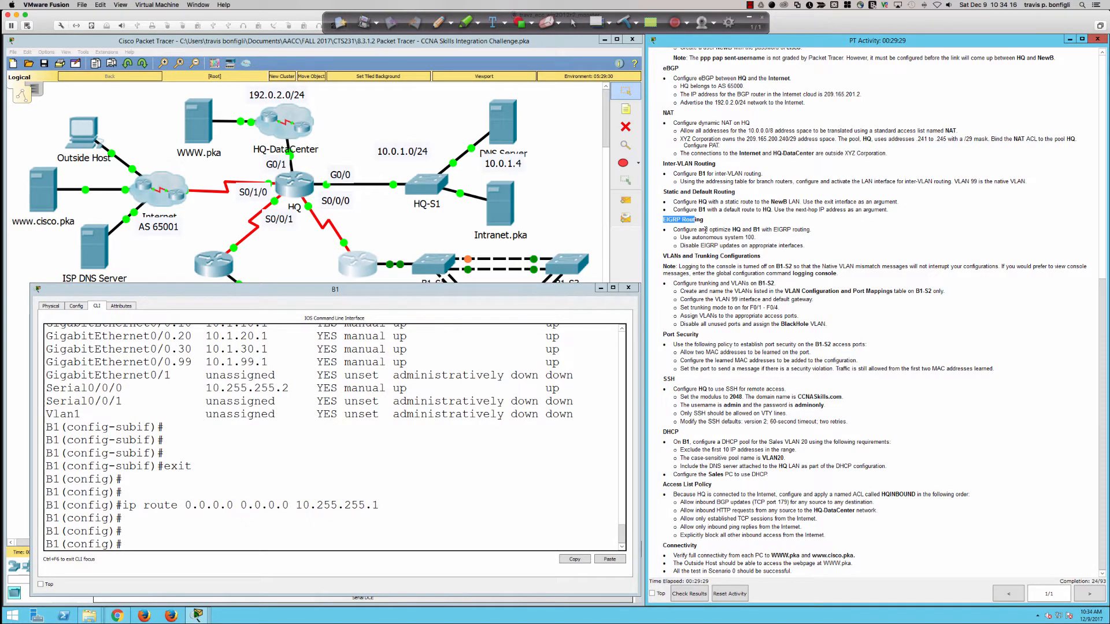
{"action": "left_click", "coordinate": [713, 229]}
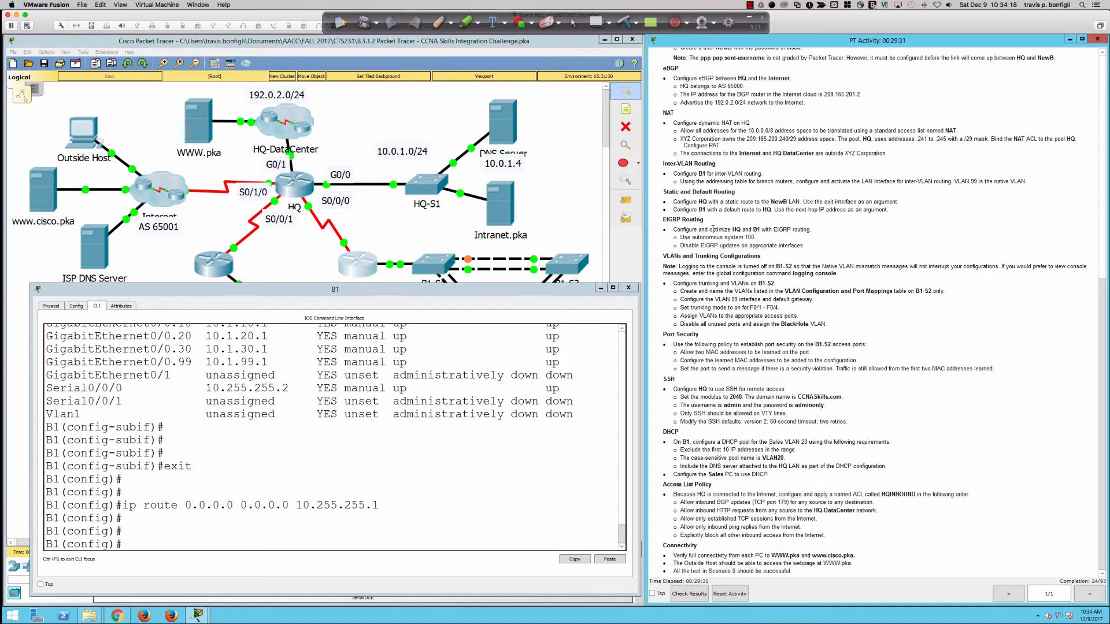
{"action": "left_click_drag", "start_coordinate": [710, 230], "coordinate": [763, 229]}
{"action": "left_click", "coordinate": [447, 399]}
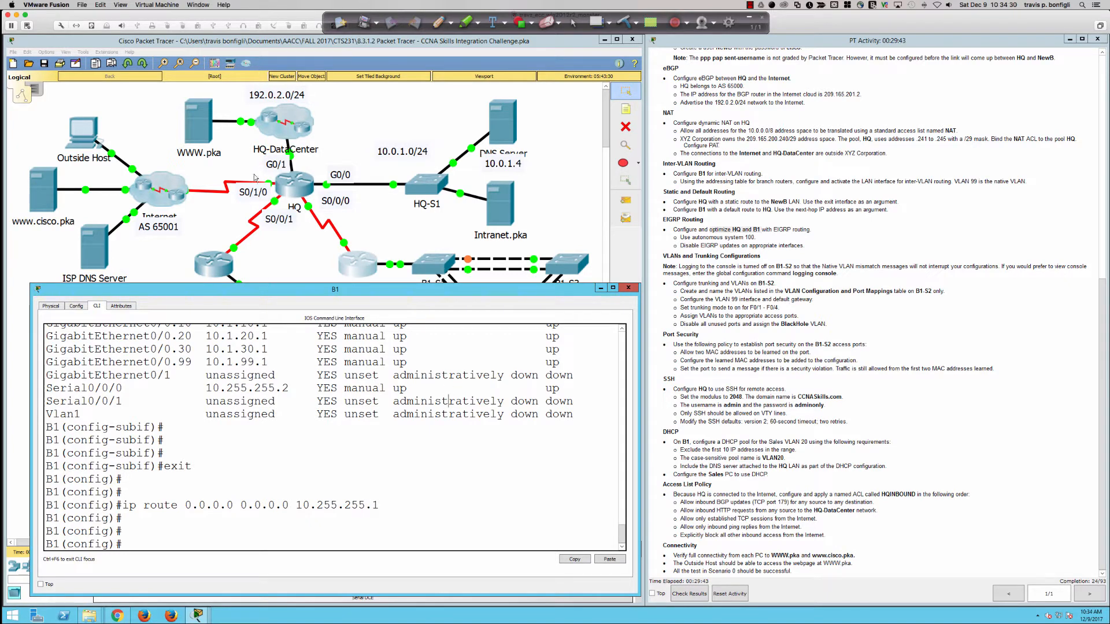
Step: On HQ, enter router eigrp 100 with no auto-summary, then mark the HQ/B1 EIGRP task
{"action": "left_click", "coordinate": [286, 184]}
{"action": "left_click", "coordinate": [316, 440]}
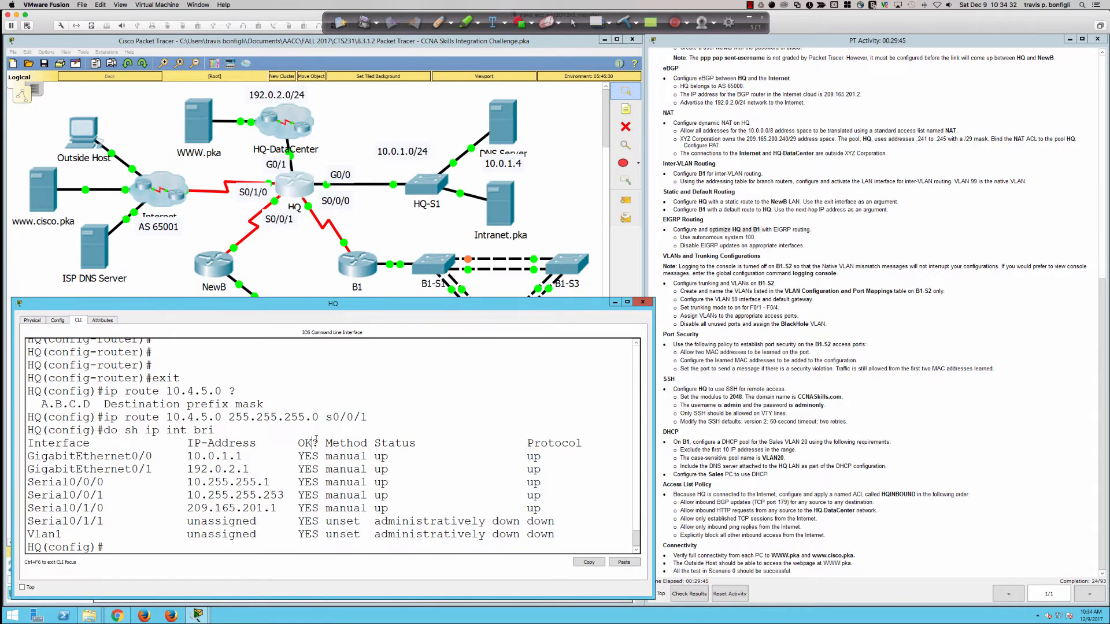
{"action": "key", "text": "Return"}
{"action": "key", "text": "Return"}
{"action": "key", "text": "Return"}
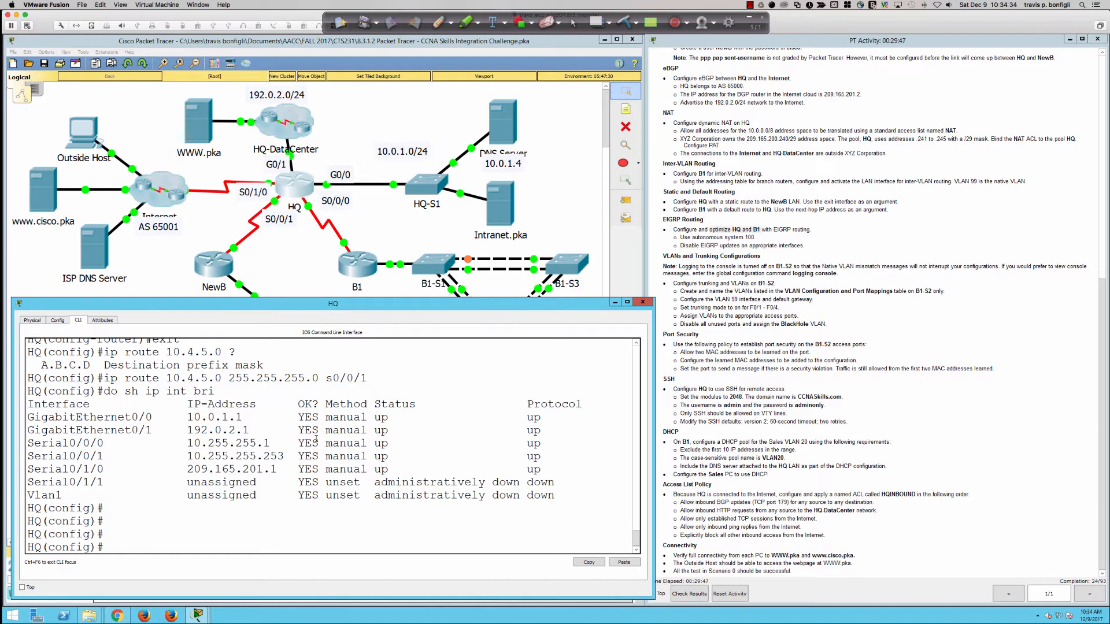
{"action": "type", "text": "router eigrp 100"}
{"action": "key", "text": "Return"}
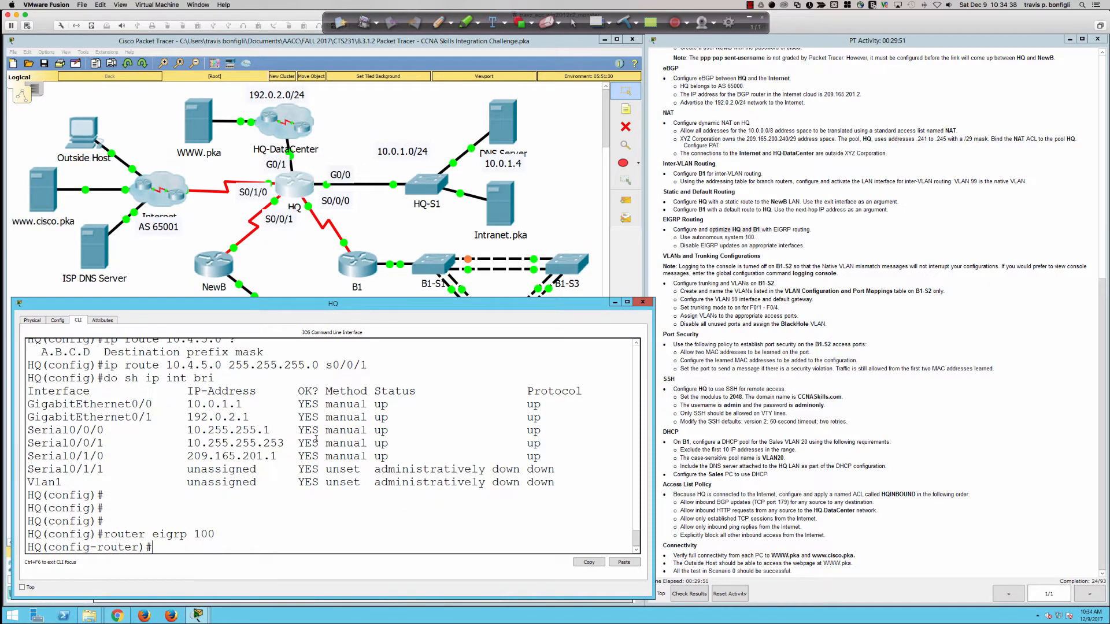
{"action": "type", "text": "?"}
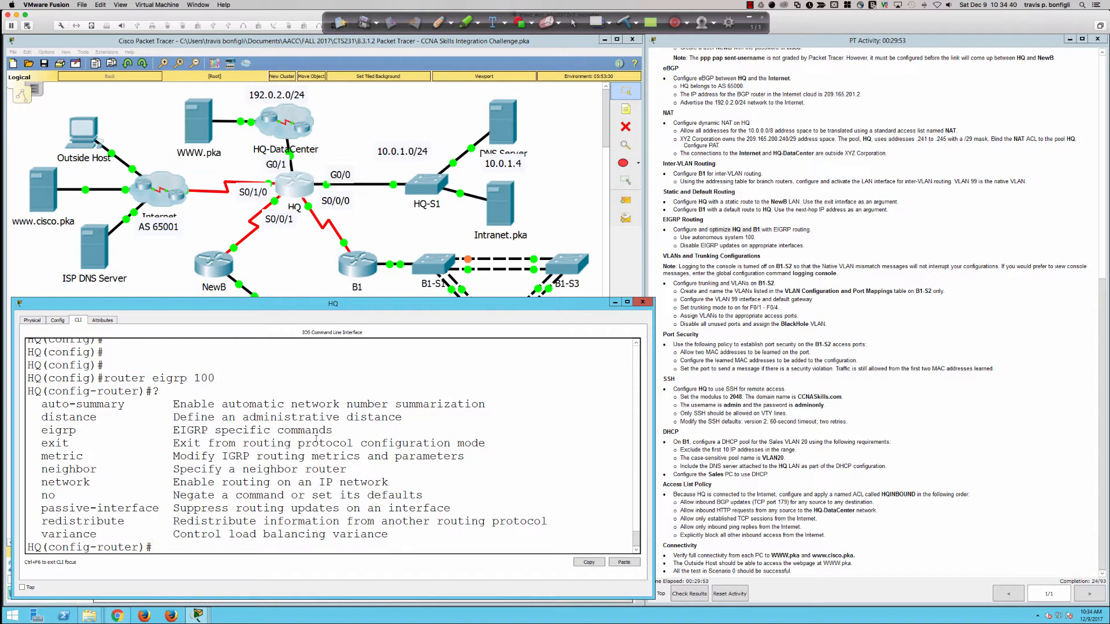
{"action": "type", "text": "no aut"}
{"action": "key", "text": "Tab"}
{"action": "key", "text": "Return"}
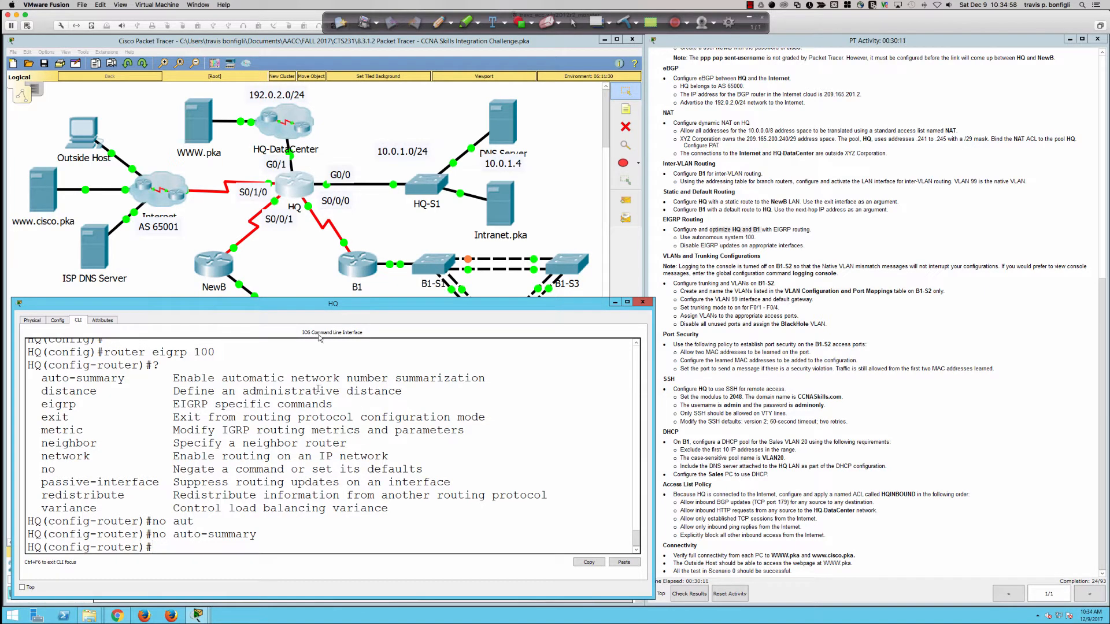
{"action": "left_click", "coordinate": [697, 235]}
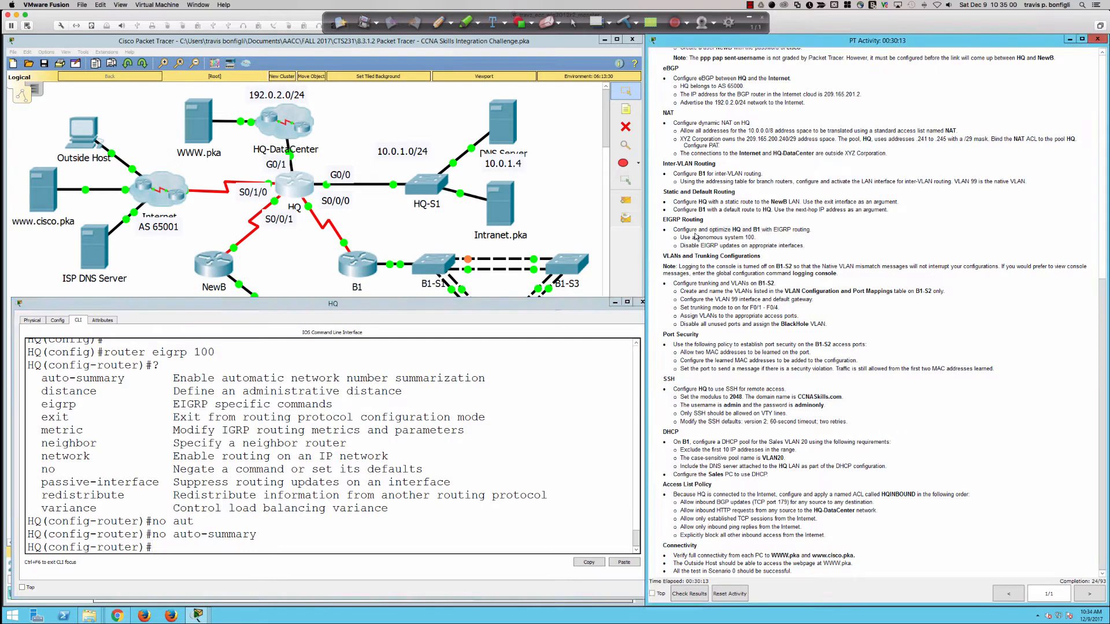
{"action": "left_click_drag", "start_coordinate": [684, 230], "coordinate": [763, 230]}
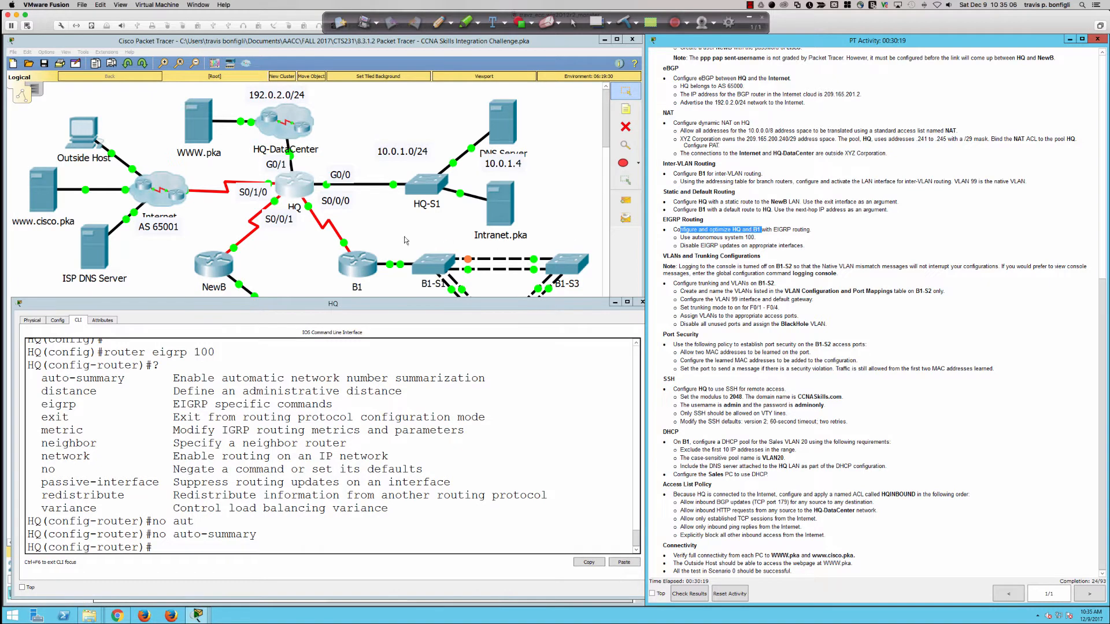
Step: Set passive-interface default in HQ's EIGRP 100, then exempt s0/0/0 with no passive-interface
{"action": "left_click", "coordinate": [506, 467]}
{"action": "type", "text": "pas"}
{"action": "key", "text": "Tab"}
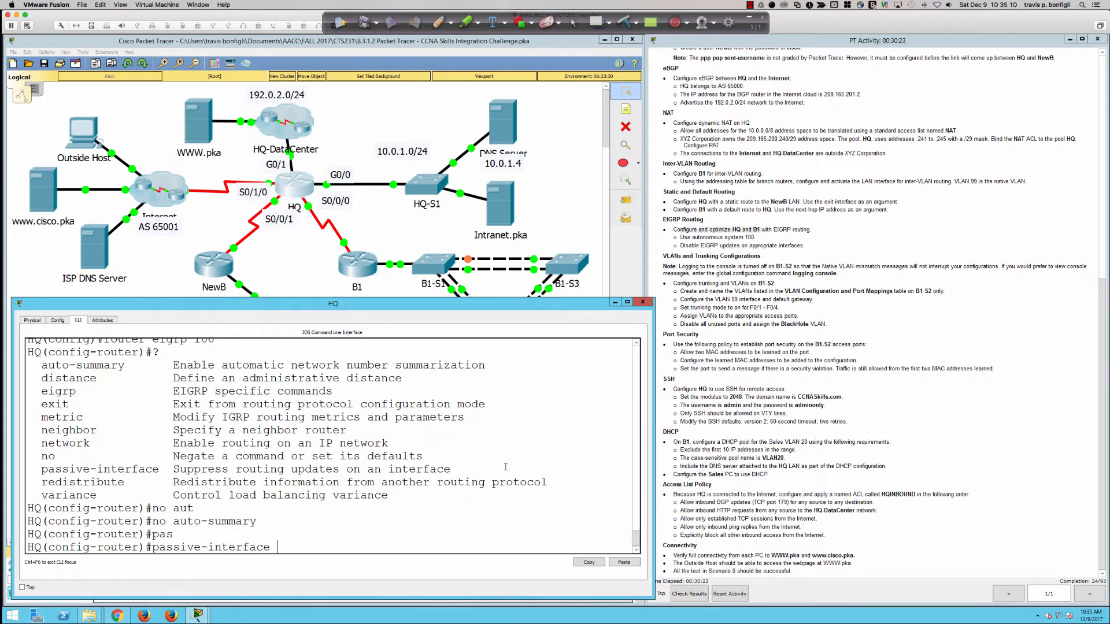
{"action": "type", "text": "def"}
{"action": "key", "text": "Tab"}
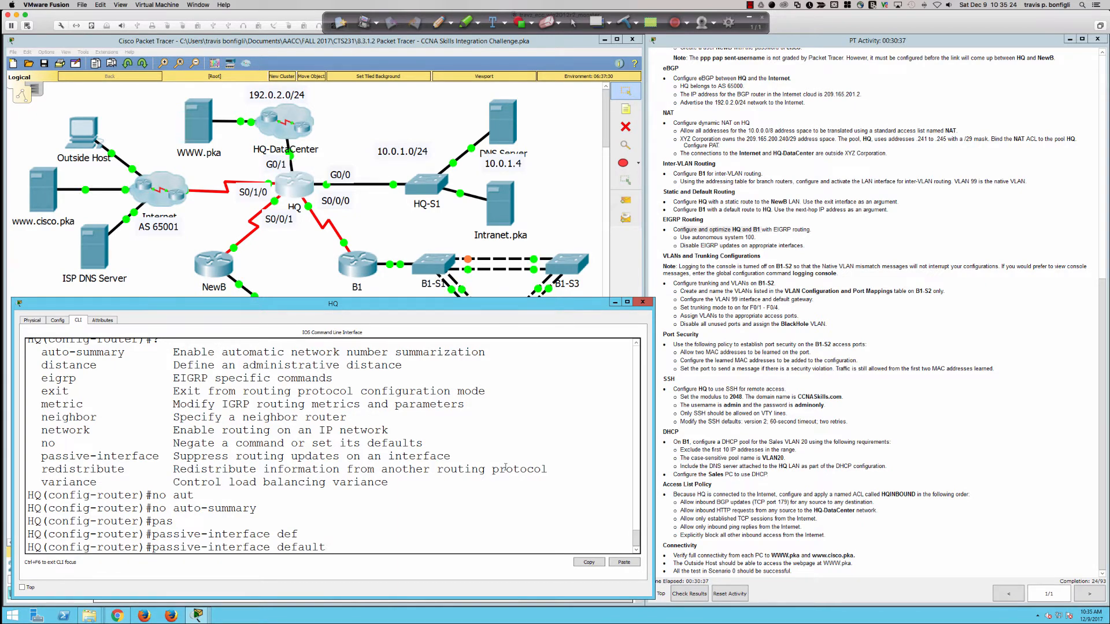
{"action": "key", "text": "Return"}
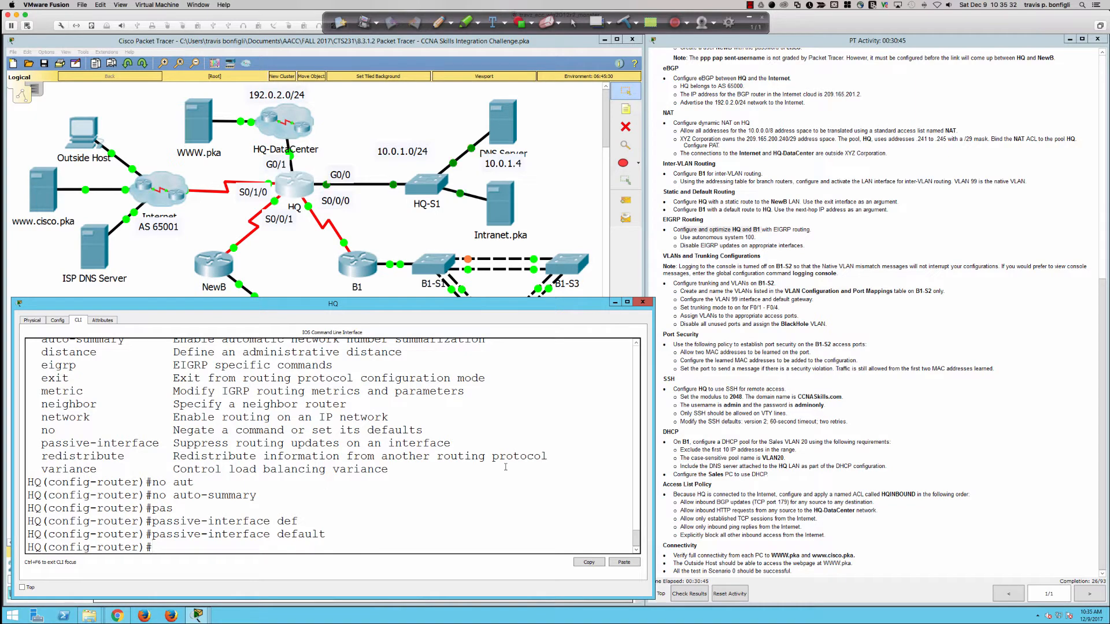
{"action": "type", "text": "no pas"}
{"action": "key", "text": "Tab"}
{"action": "type", "text": "s0/"}
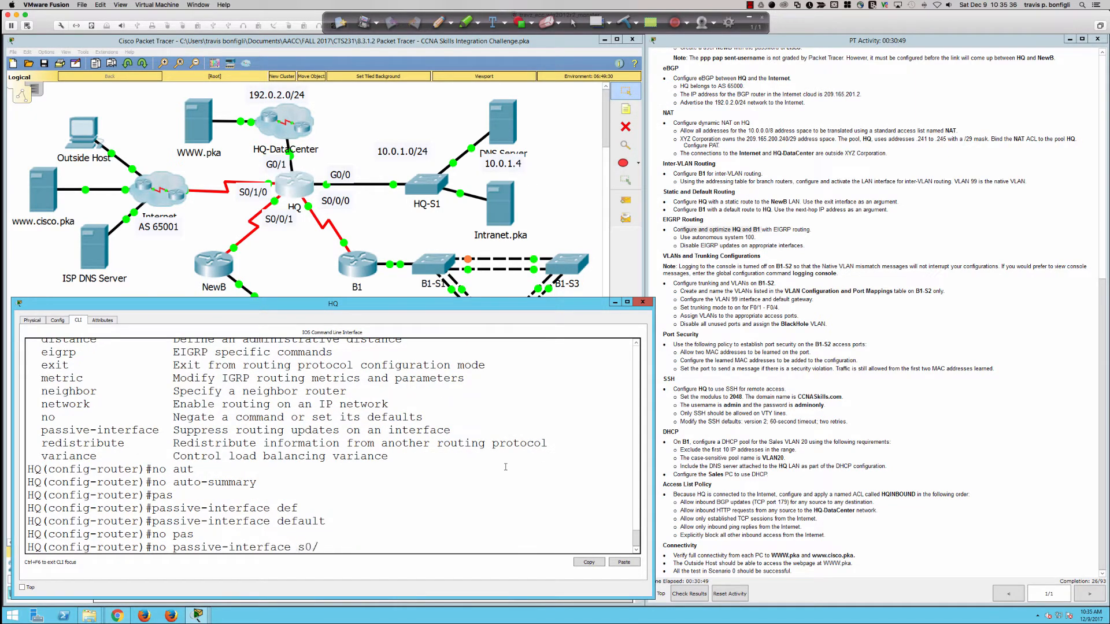
{"action": "type", "text": "0/0"}
{"action": "key", "text": "Return"}
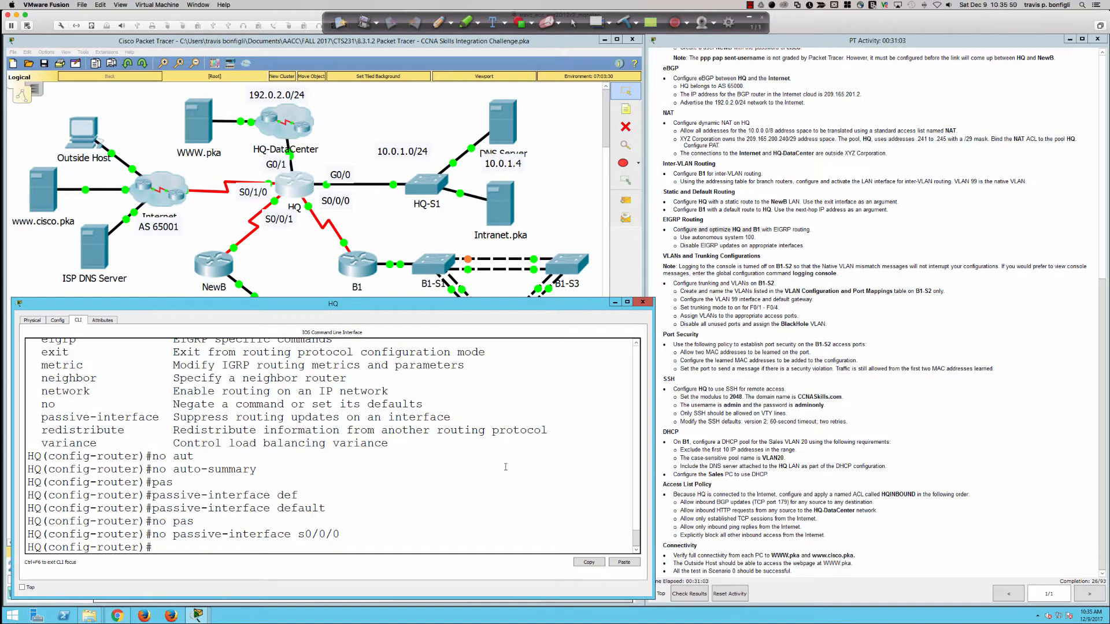
{"action": "key", "text": "Return"}
{"action": "key", "text": "Return"}
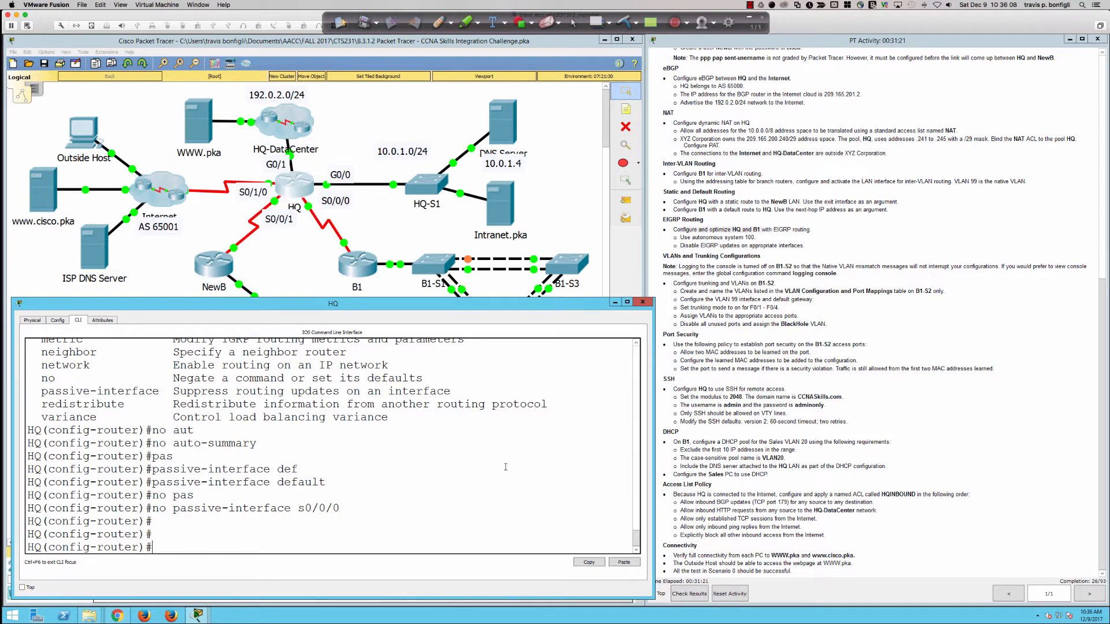
Step: Page through HQ's running configuration with do sh run
{"action": "type", "text": "do sh ip"}
{"action": "key", "text": "BackSpace"}
{"action": "key", "text": "BackSpace"}
{"action": "type", "text": "run"}
{"action": "key", "text": "Return"}
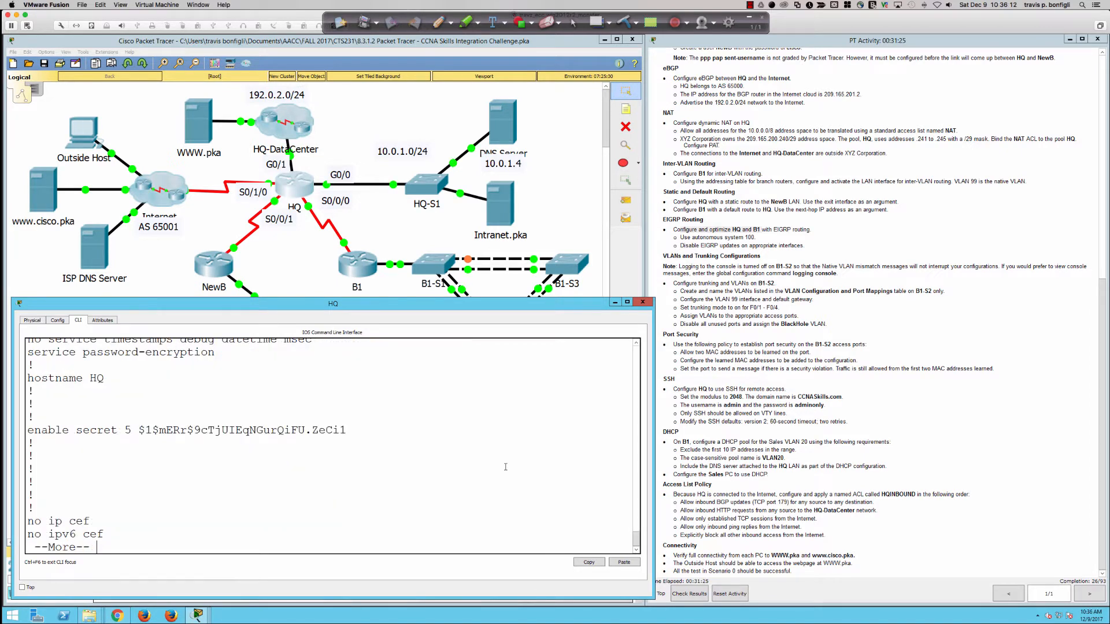
{"action": "key", "text": "space"}
{"action": "key", "text": "space"}
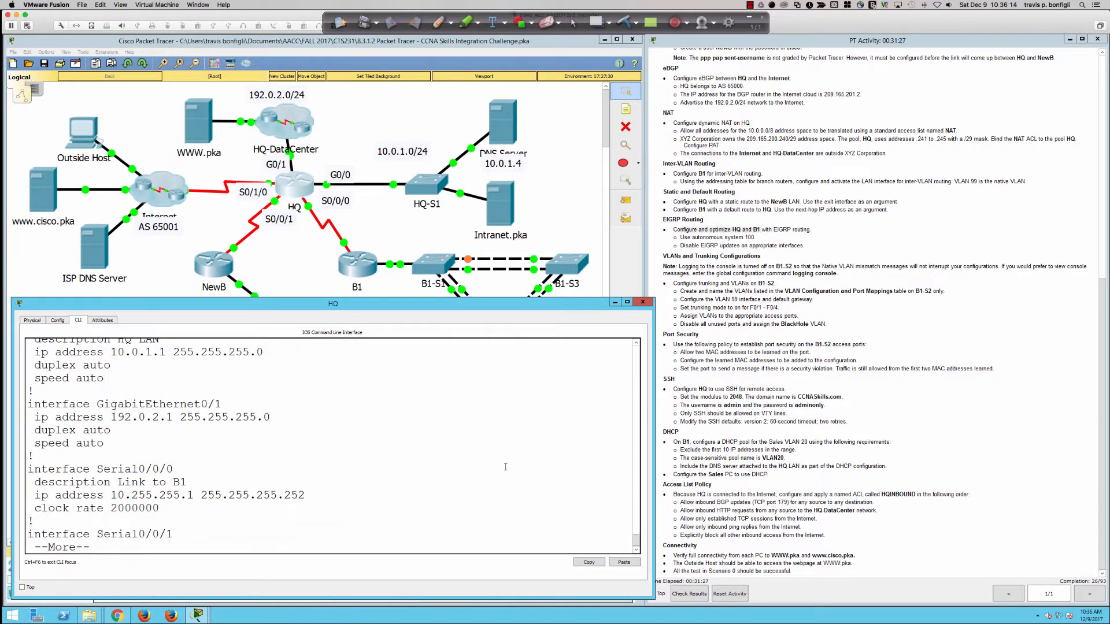
{"action": "key", "text": "q"}
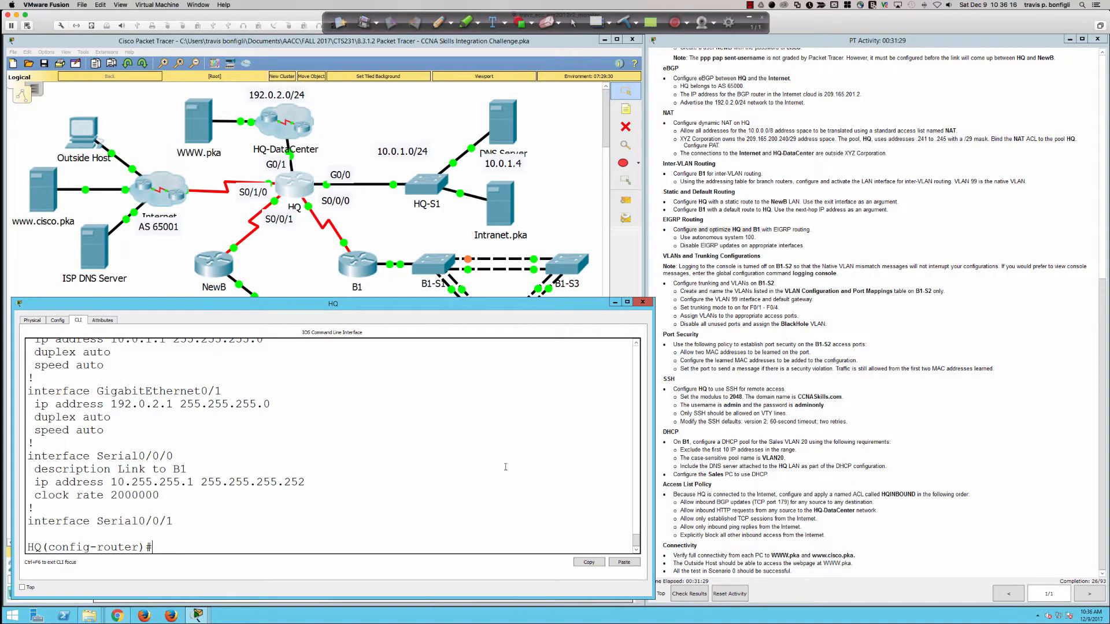
Step: Advertise network 10.255.255.0 0.0.0.3 in HQ's EIGRP, then bring up B1's widened CLI window
{"action": "type", "text": "net"}
{"action": "key", "text": "Tab"}
{"action": "type", "text": "1"}
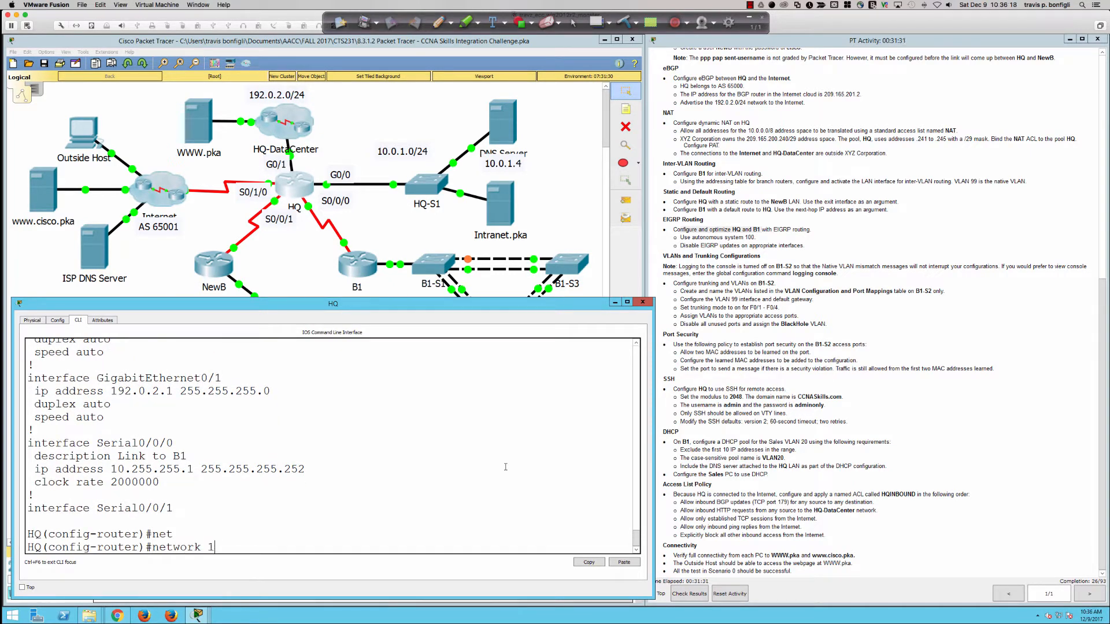
{"action": "type", "text": "0.255.255.0 0.0.0.3"}
{"action": "key", "text": "Return"}
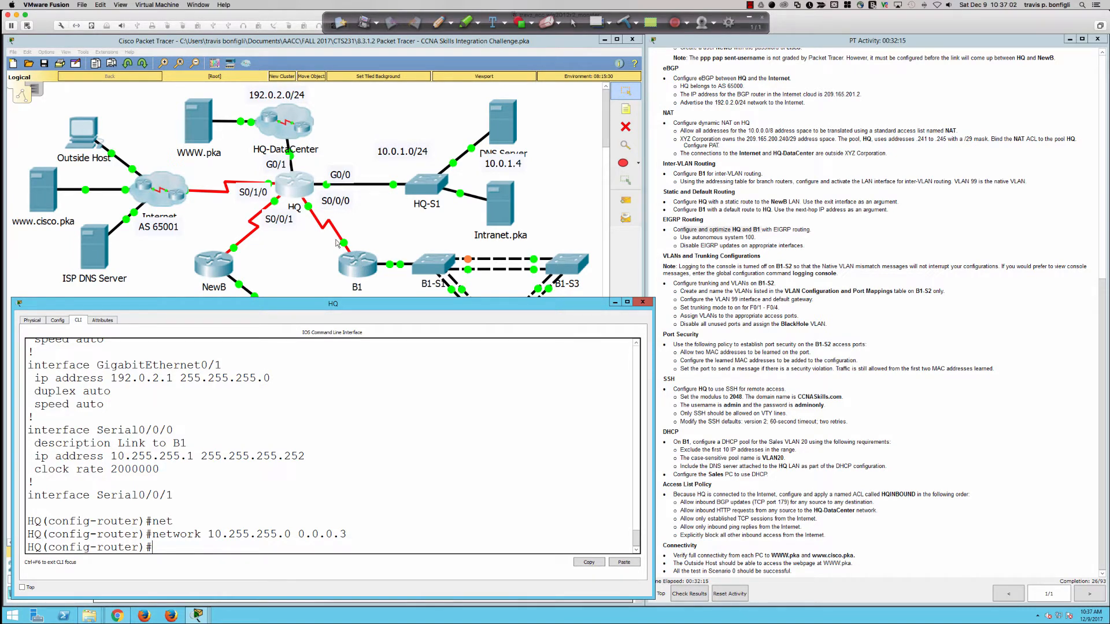
{"action": "left_click", "coordinate": [359, 267]}
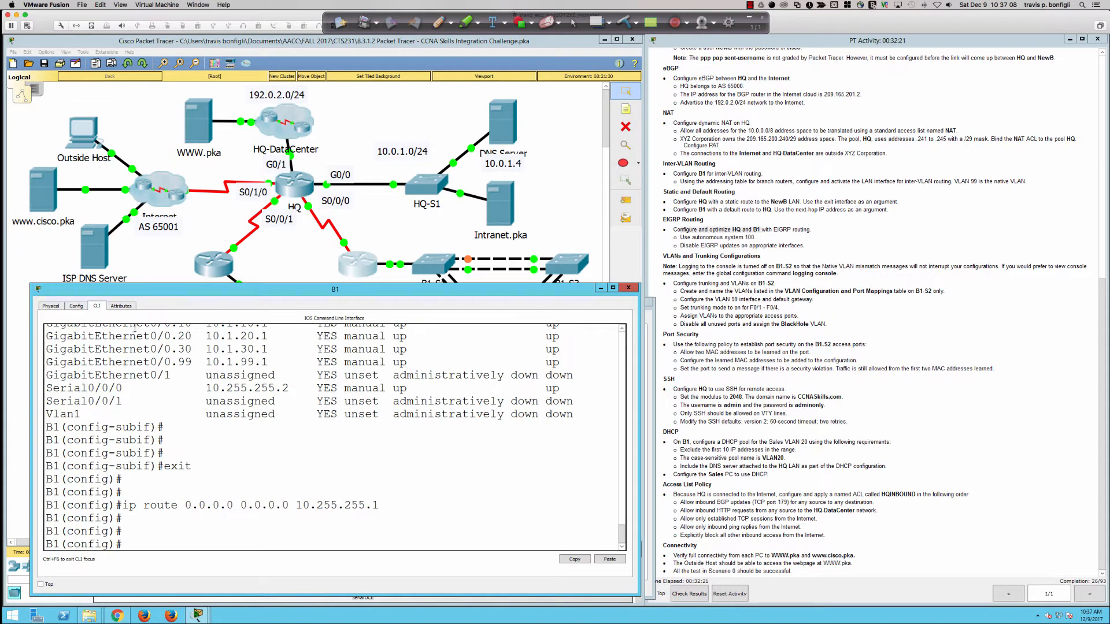
{"action": "left_click_drag", "start_coordinate": [32, 343], "coordinate": [11, 341]}
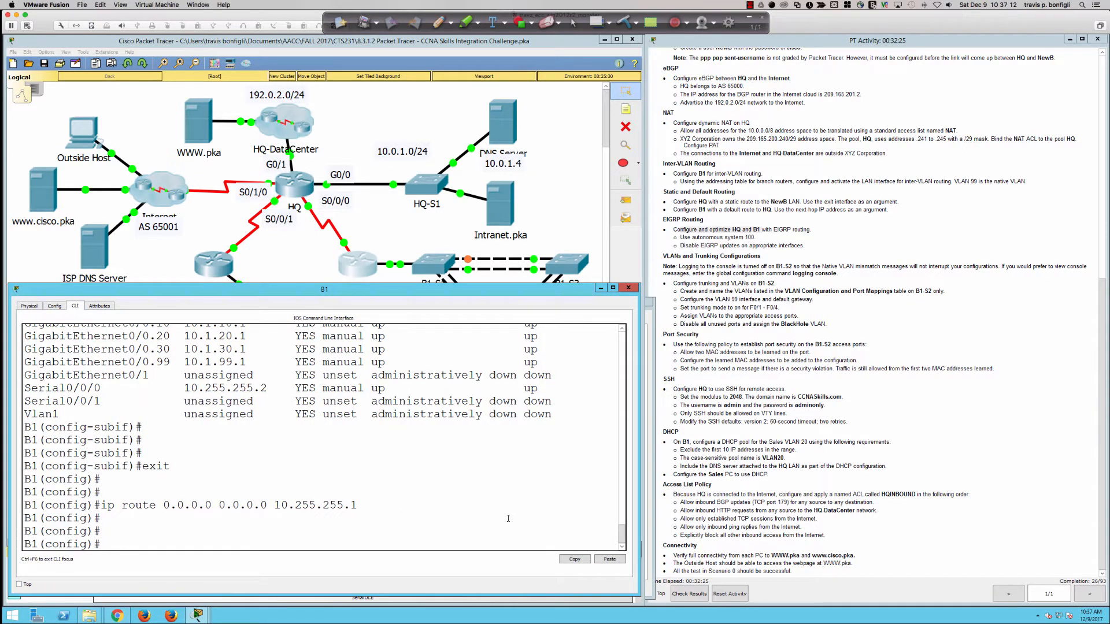
Step: Start EIGRP 100 on B1 and make all interfaces passive by default
{"action": "key", "text": "Return"}
{"action": "key", "text": "Return"}
{"action": "key", "text": "Return"}
{"action": "key", "text": "Return"}
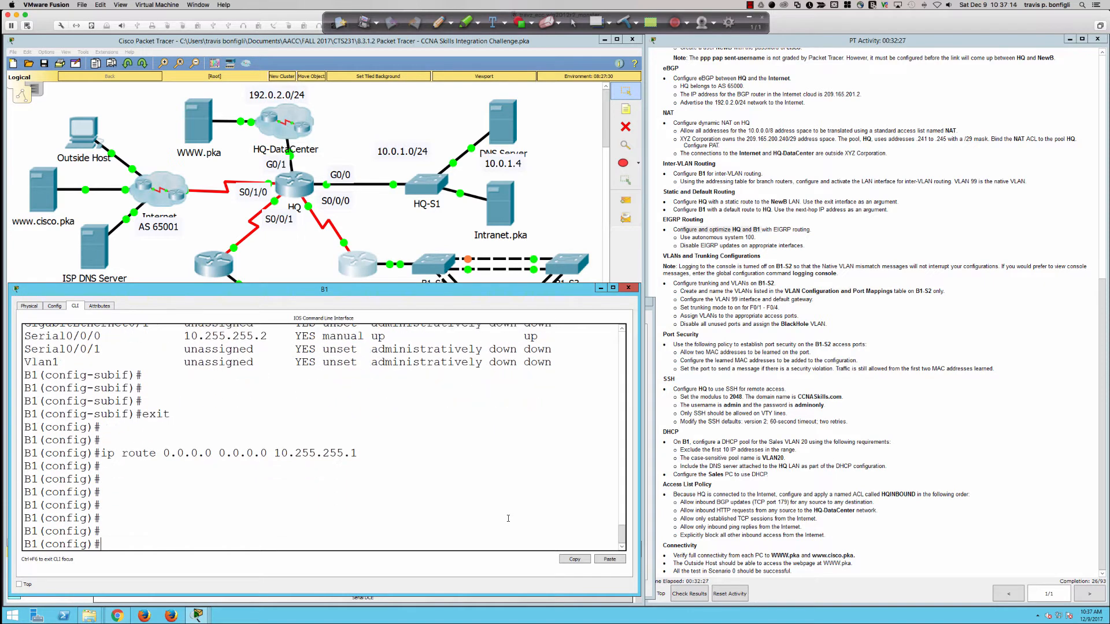
{"action": "type", "text": "router eigrp 100"}
{"action": "key", "text": "Return"}
{"action": "type", "text": "pas"}
{"action": "key", "text": "Tab"}
{"action": "type", "text": "def"}
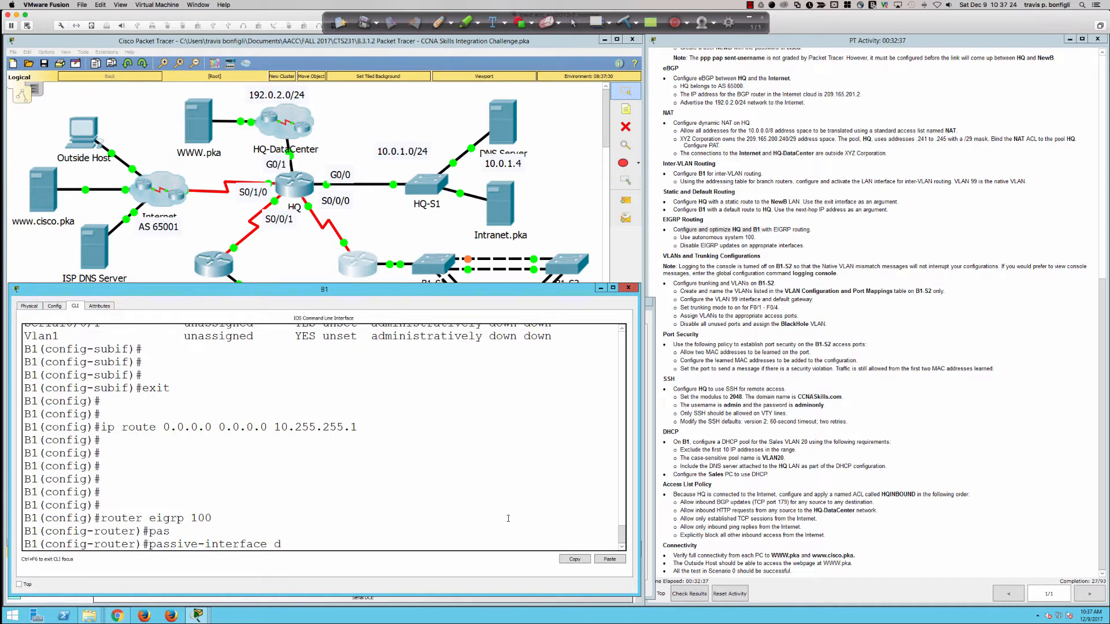
{"action": "key", "text": "Tab"}
{"action": "key", "text": "Return"}
Step: Turn off auto-summary and list B1's interface addresses with do sh ip int bri
{"action": "type", "text": "no aut"}
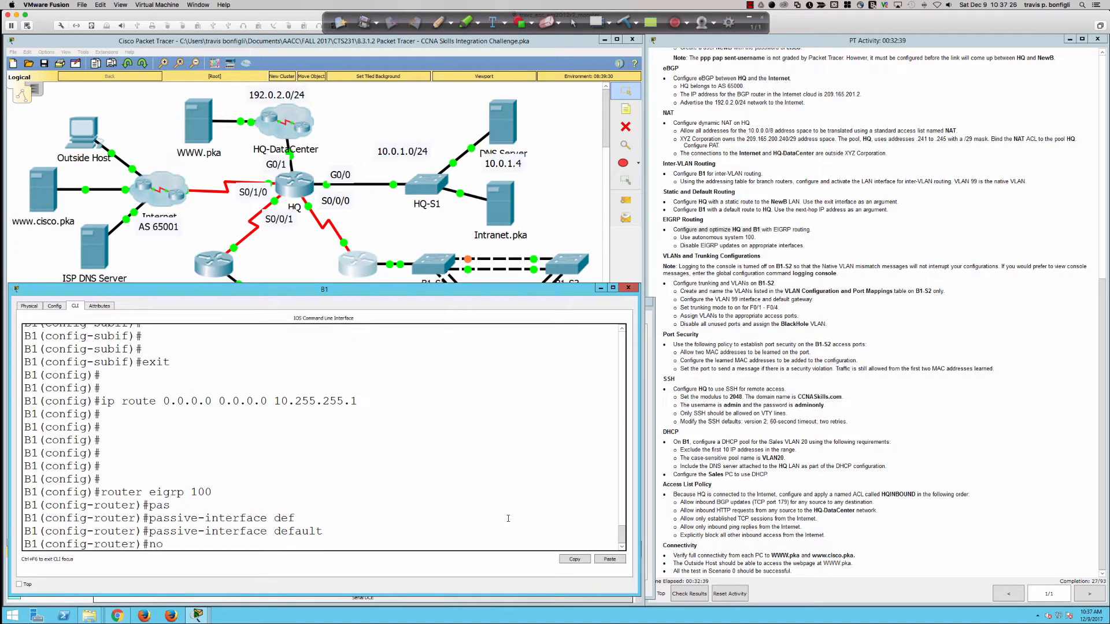
{"action": "key", "text": "Tab"}
{"action": "key", "text": "Return"}
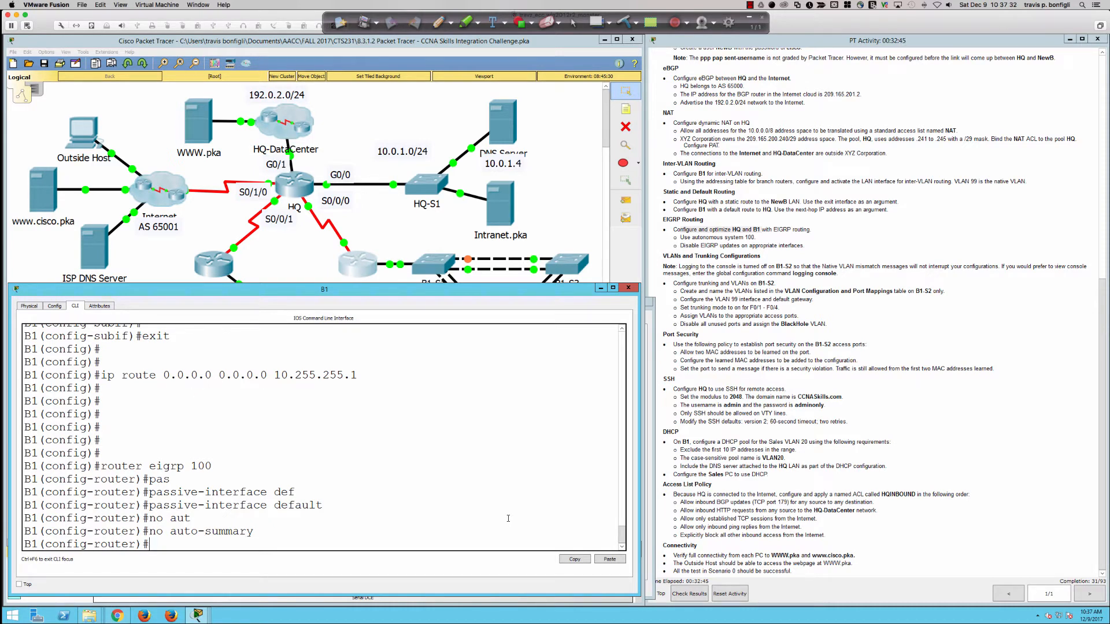
{"action": "type", "text": "do sh ip int bri"}
{"action": "key", "text": "Return"}
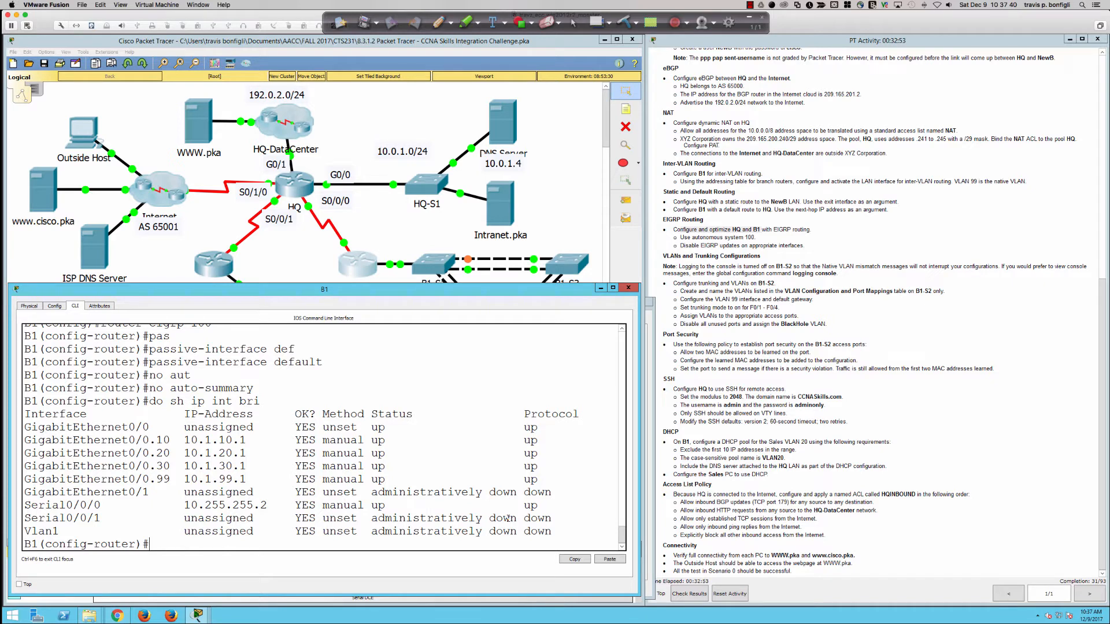
Step: Advertise network 10.255.255.0 0.0.0.3 in B1's EIGRP
{"action": "type", "text": "net"}
{"action": "key", "text": "Tab"}
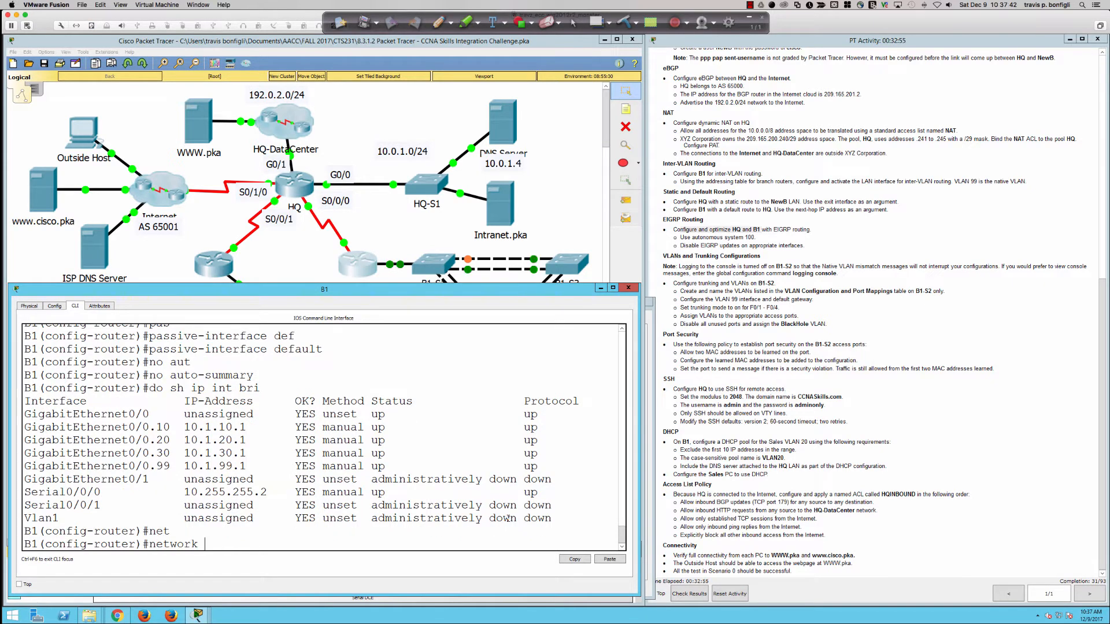
{"action": "type", "text": "10.255.255.0 "}
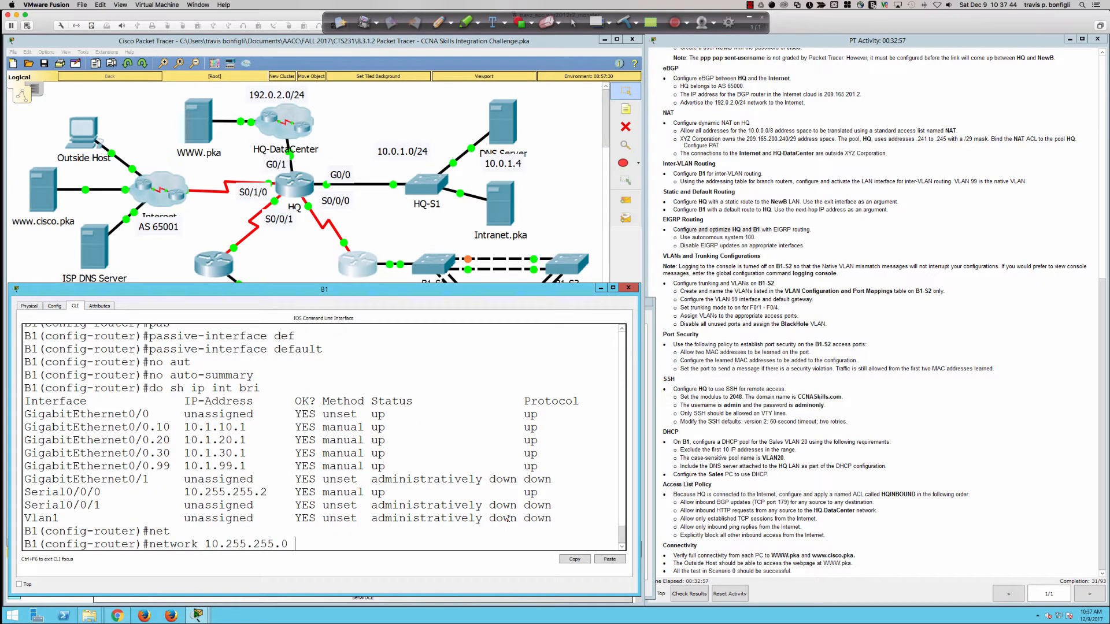
{"action": "type", "text": "0.0.0.3"}
{"action": "key", "text": "Return"}
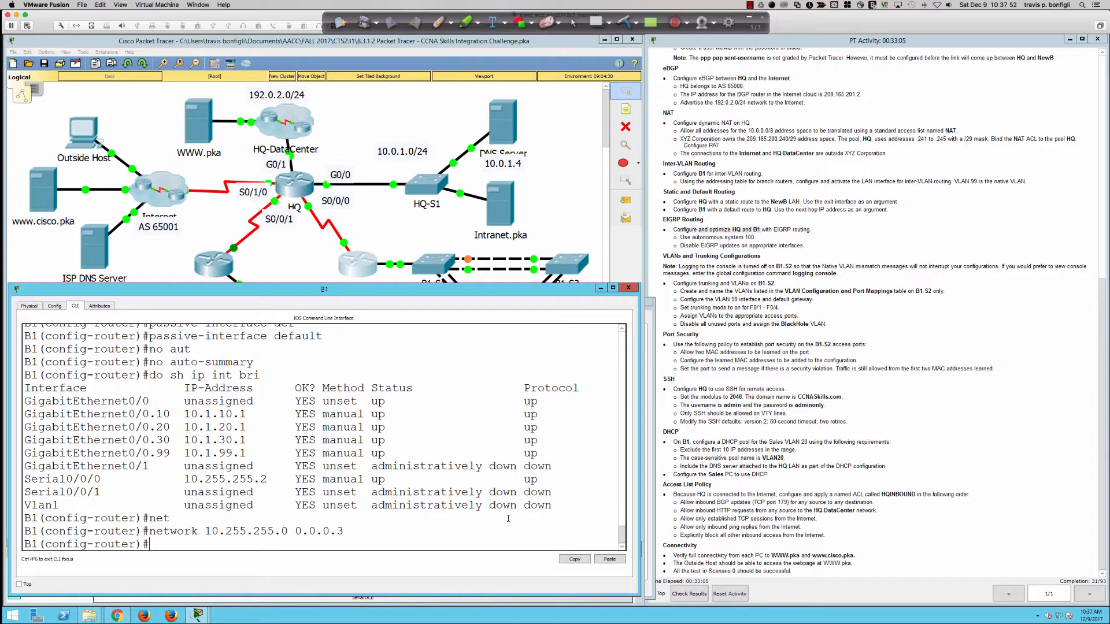
Step: Make s0/0/0 and gi0/0.10 non-passive in B1's EIGRP
{"action": "type", "text": "no pas"}
{"action": "key", "text": "Tab"}
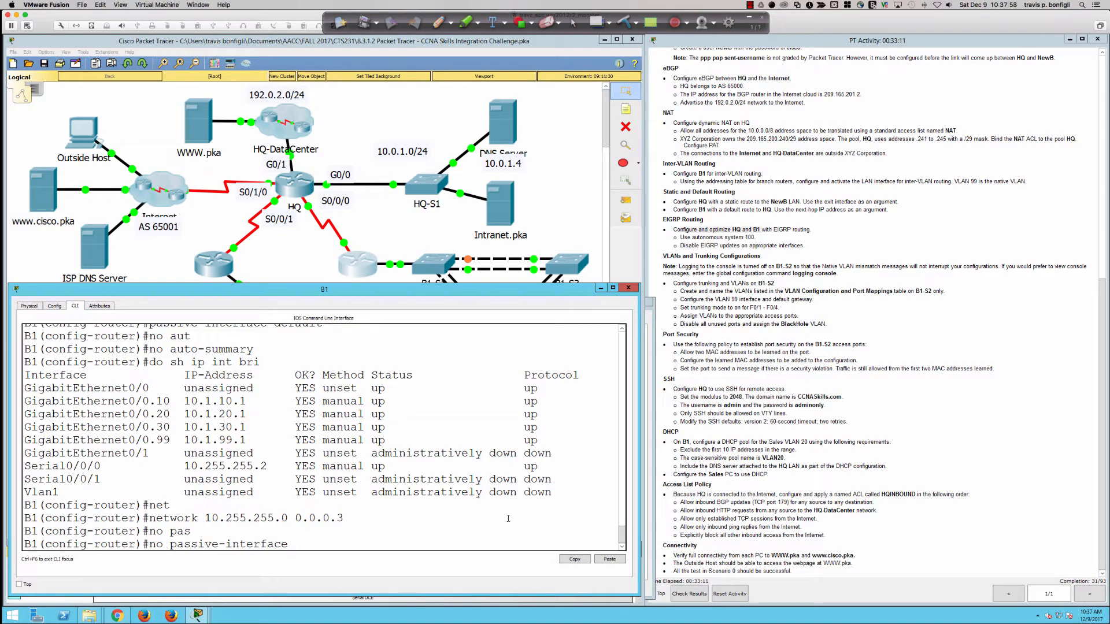
{"action": "type", "text": "s0/0/0"}
{"action": "key", "text": "Return"}
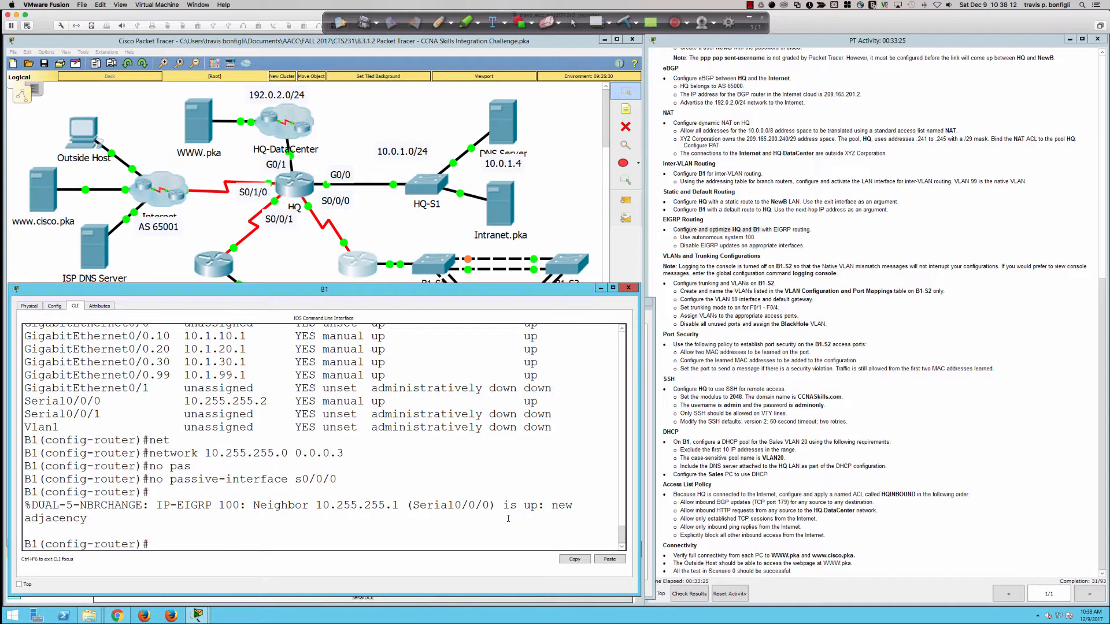
{"action": "type", "text": "no pas"}
{"action": "key", "text": "Tab"}
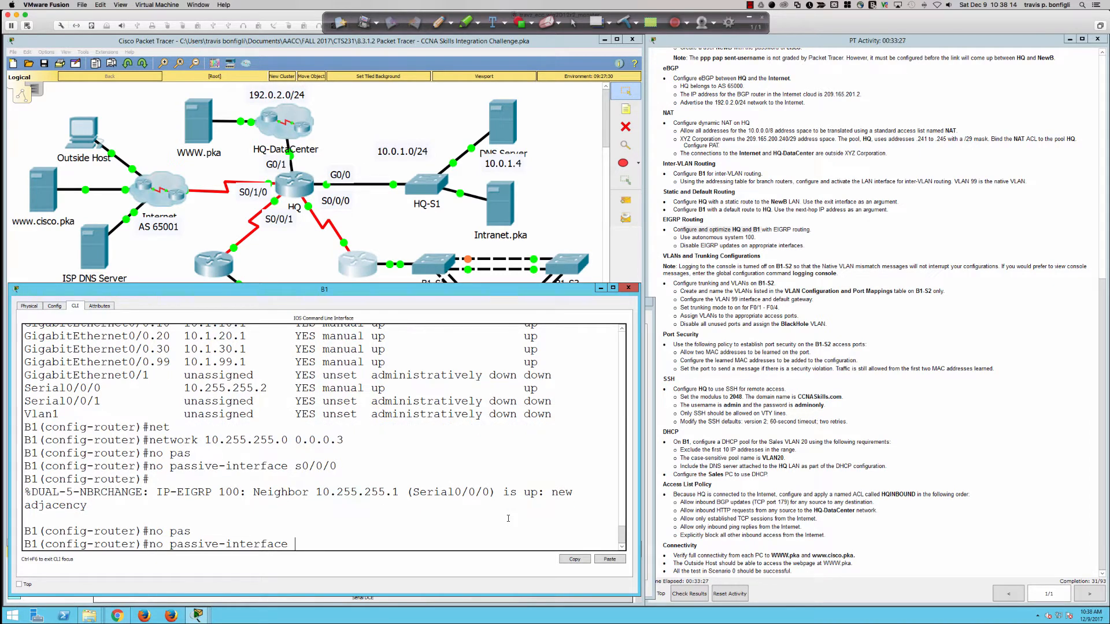
{"action": "type", "text": "gi0/0.10"}
{"action": "key", "text": "Return"}
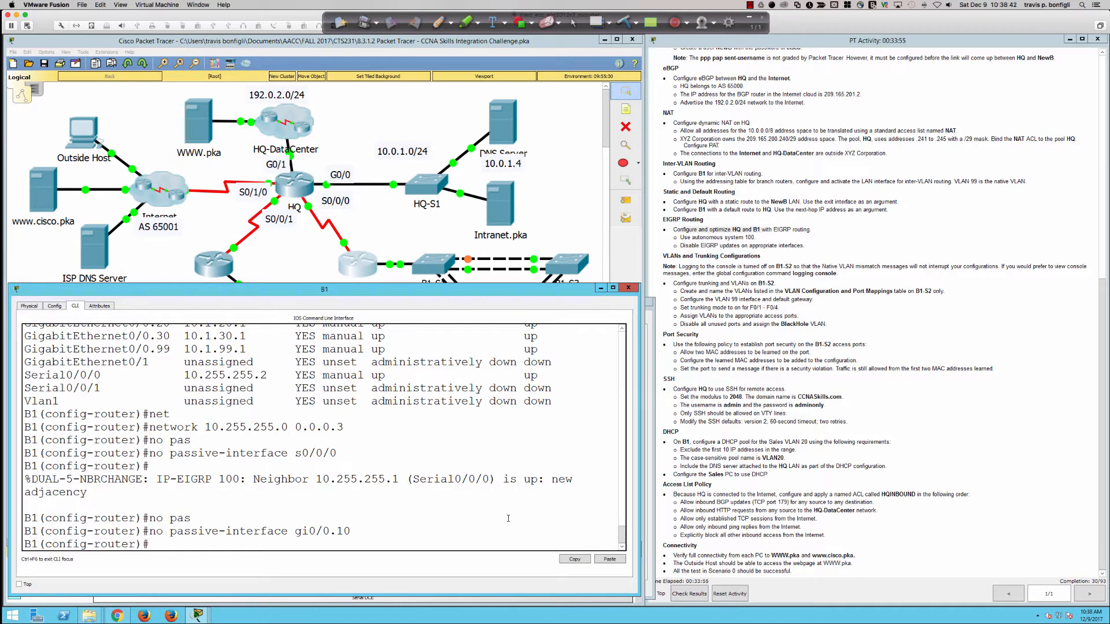
Step: Exit router configuration mode on B1
{"action": "type", "text": "exit"}
{"action": "key", "text": "Return"}
{"action": "type", "text": "route"}
{"action": "key", "text": "BackSpace"}
{"action": "key", "text": "BackSpace"}
{"action": "key", "text": "BackSpace"}
{"action": "key", "text": "BackSpace"}
{"action": "key", "text": "BackSpace"}
Step: Remove EIGRP 100 from B1 and recreate the process
{"action": "type", "text": "no "}
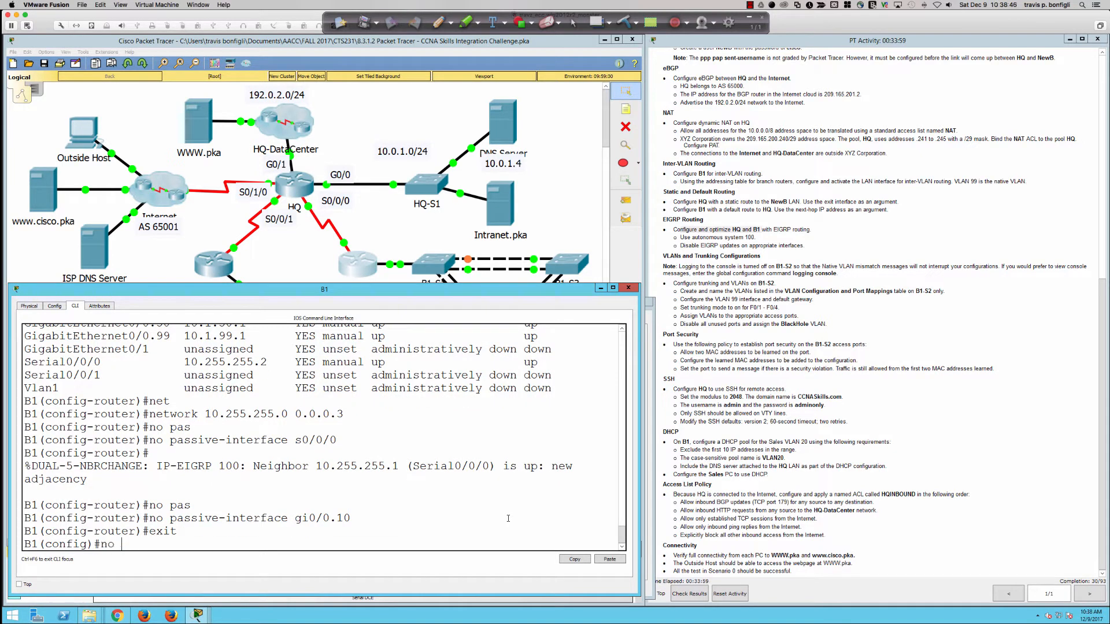
{"action": "type", "text": "router eigrp 100"}
{"action": "key", "text": "Return"}
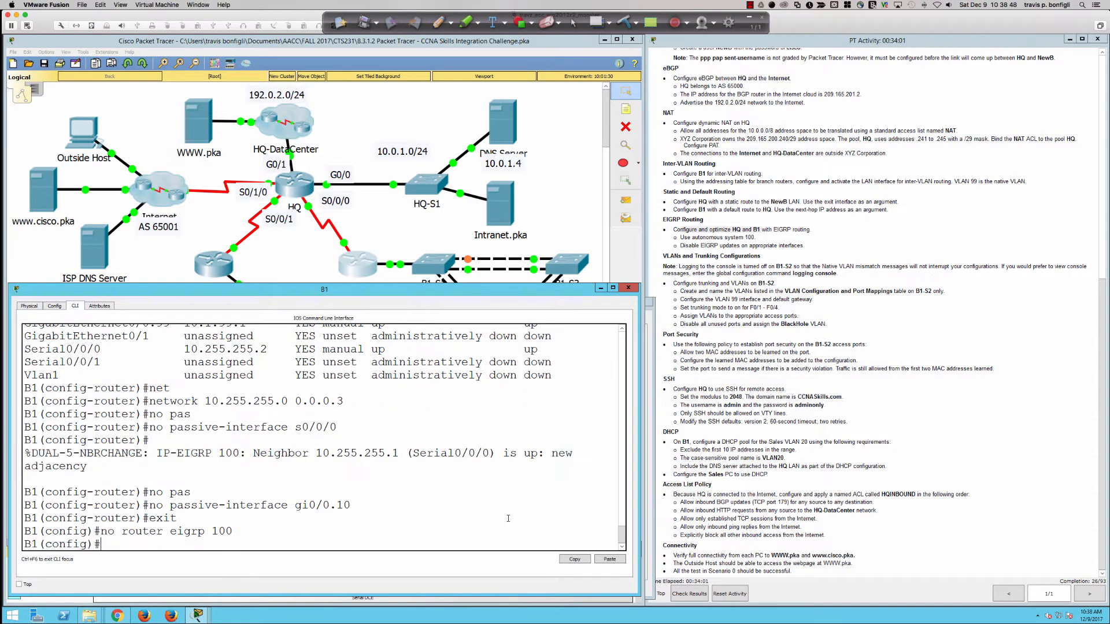
{"action": "key", "text": "Return"}
{"action": "key", "text": "Return"}
{"action": "key", "text": "Return"}
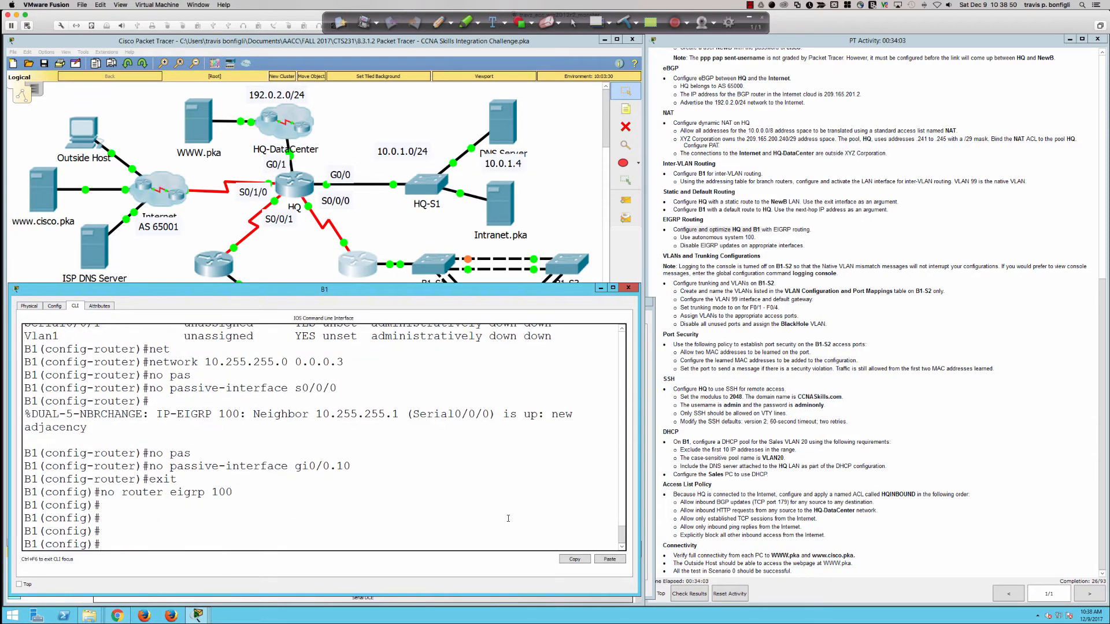
{"action": "type", "text": "router eigrp 100"}
{"action": "key", "text": "Return"}
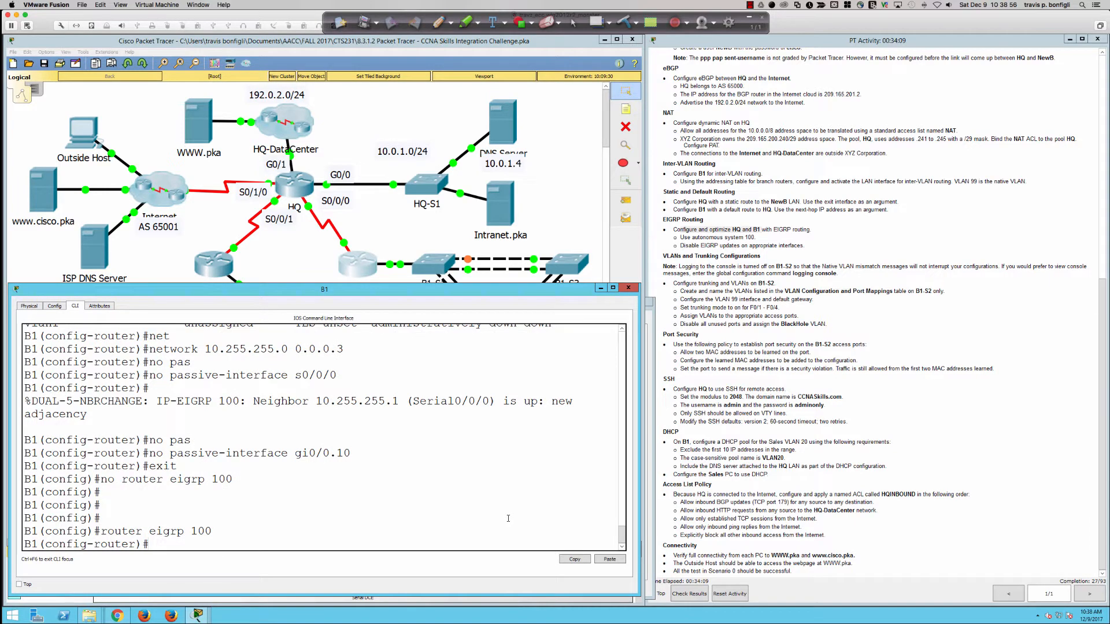
{"action": "key", "text": "Return"}
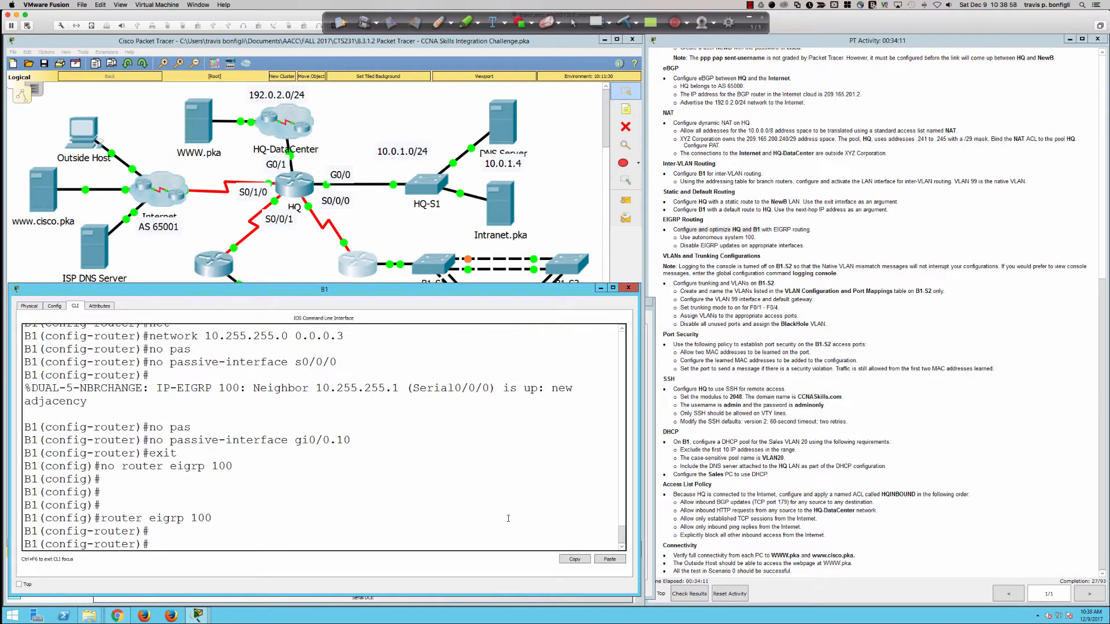
Step: Disable auto-summary and set passive-interface default in B1's new EIGRP 100
{"action": "type", "text": "no aut"}
{"action": "key", "text": "Tab"}
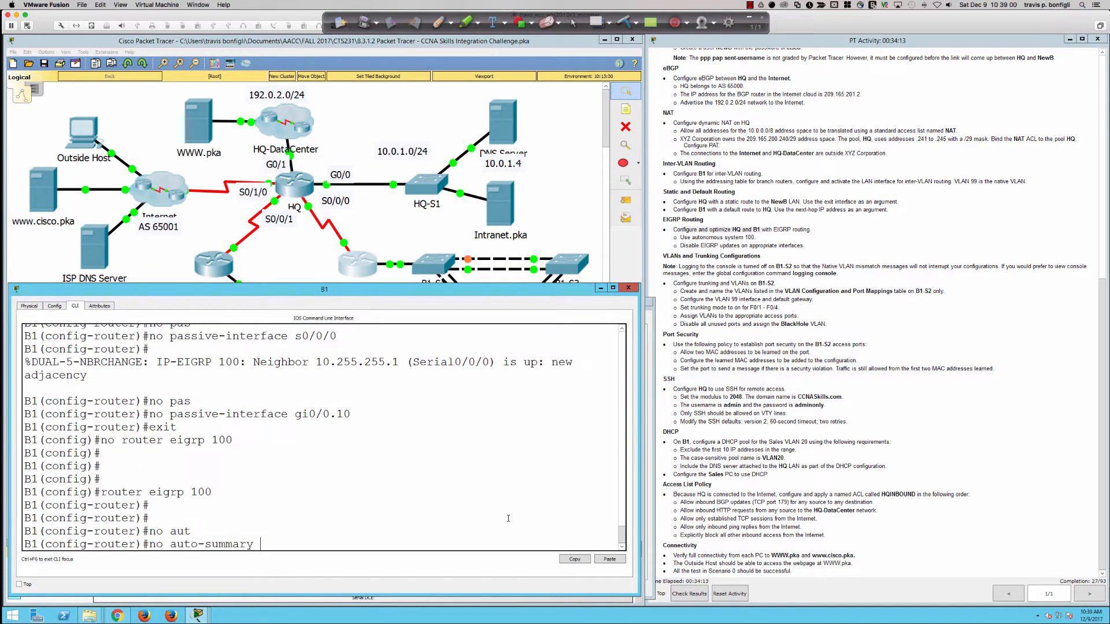
{"action": "key", "text": "Return"}
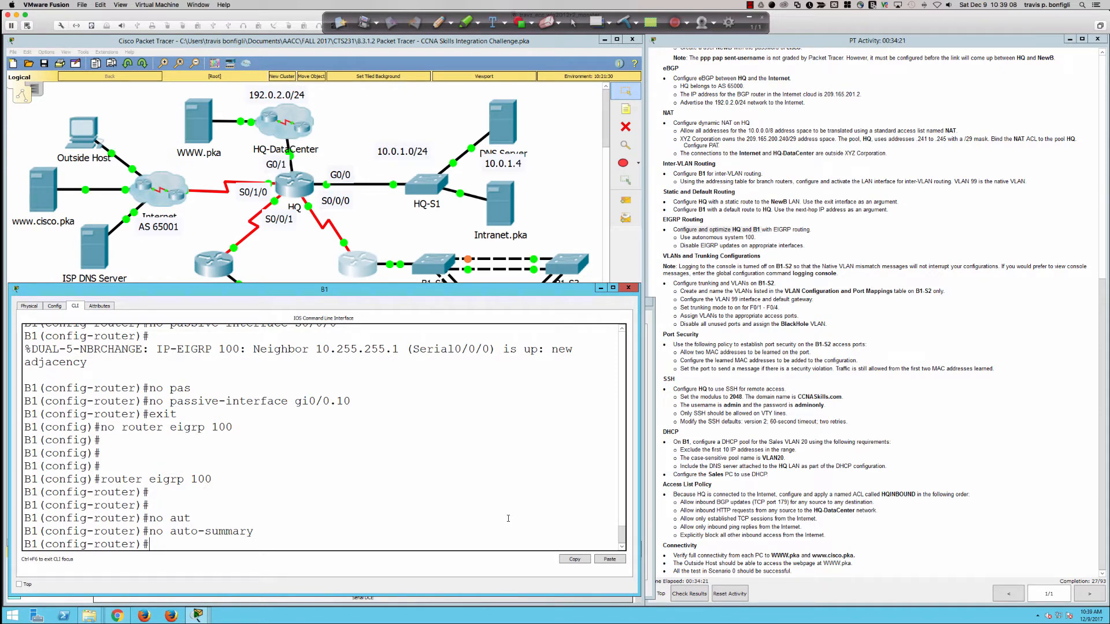
{"action": "type", "text": "pas"}
{"action": "key", "text": "Tab"}
{"action": "type", "text": "def"}
{"action": "key", "text": "Tab"}
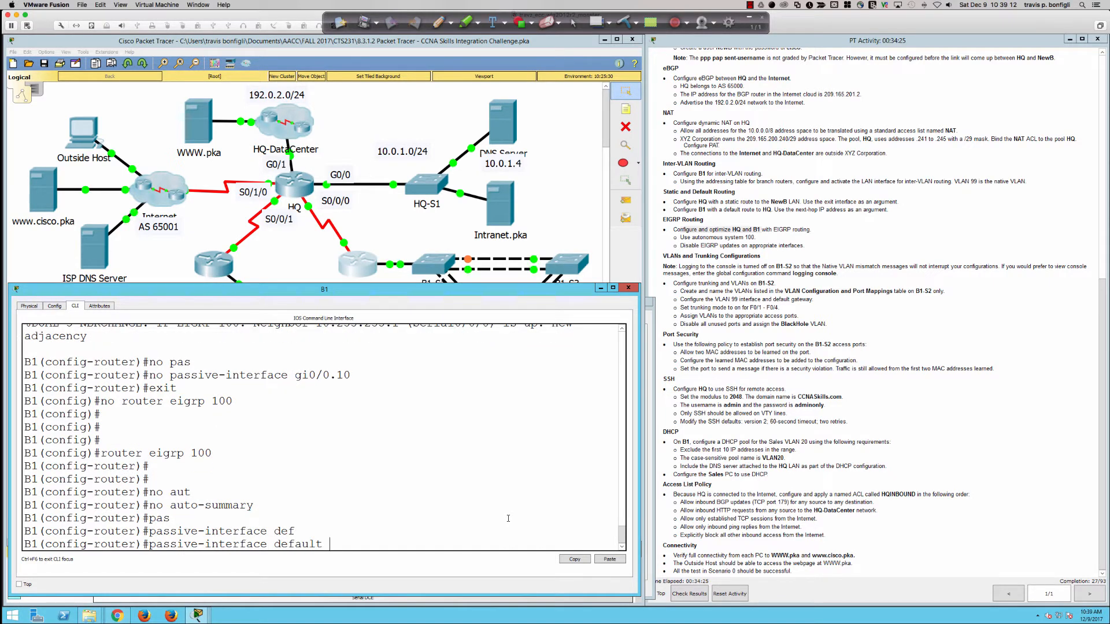
{"action": "key", "text": "Return"}
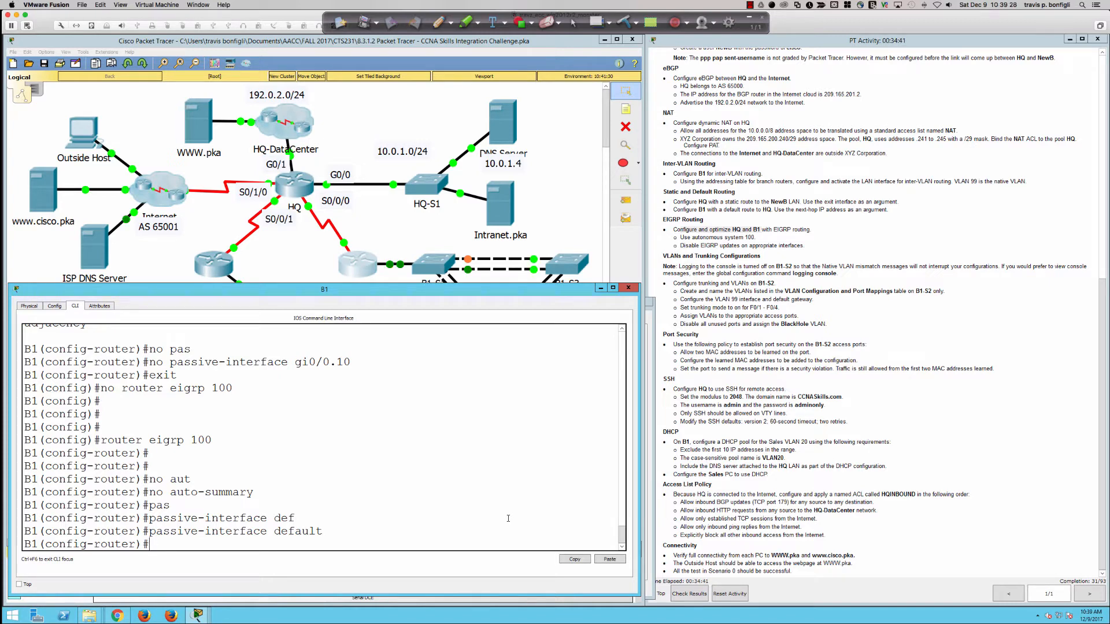
Step: Make only s0/0/0 non-passive, then check B1's interfaces with do sh ip int bri
{"action": "type", "text": "n o pas"}
{"action": "key", "text": "Tab"}
{"action": "type", "text": "s0/0/0"}
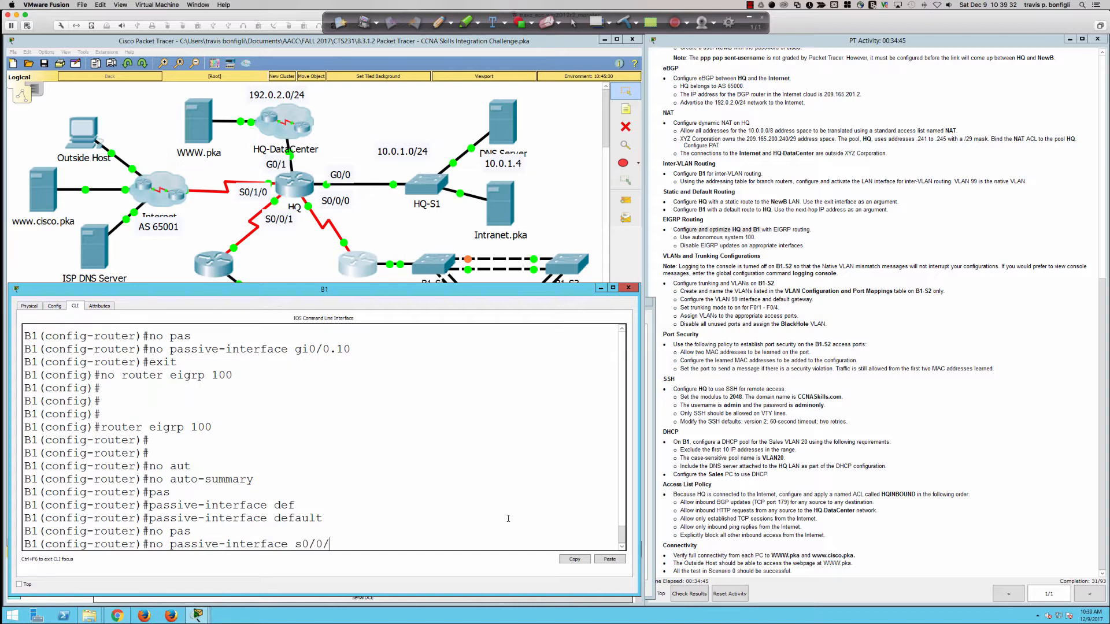
{"action": "key", "text": "Return"}
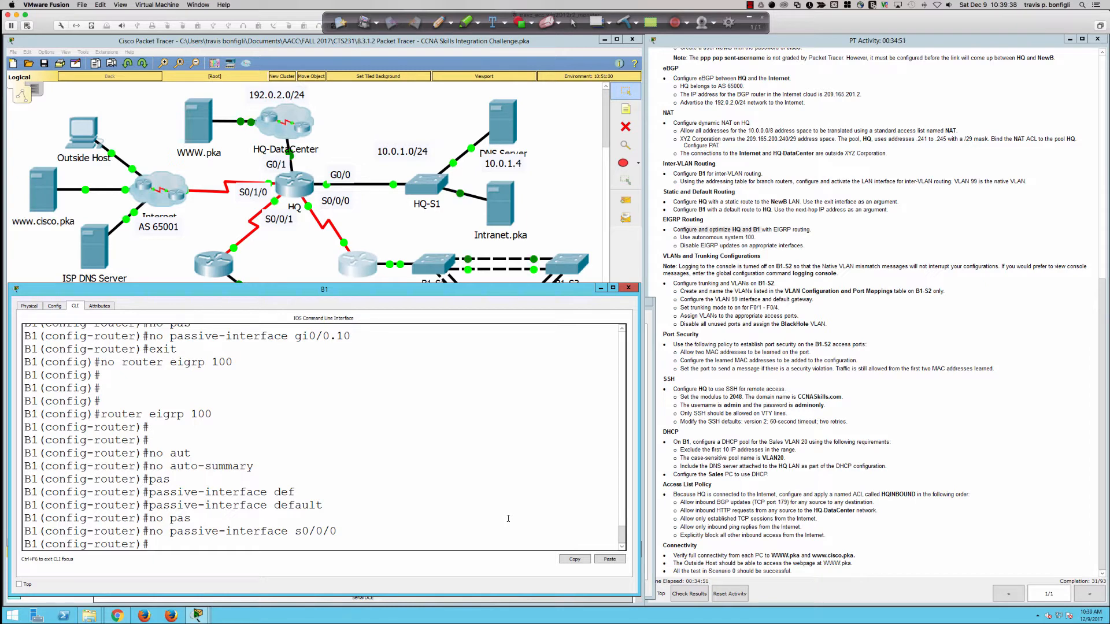
{"action": "scroll", "coordinate": [226, 449], "scroll_direction": "up", "scroll_amount": 2}
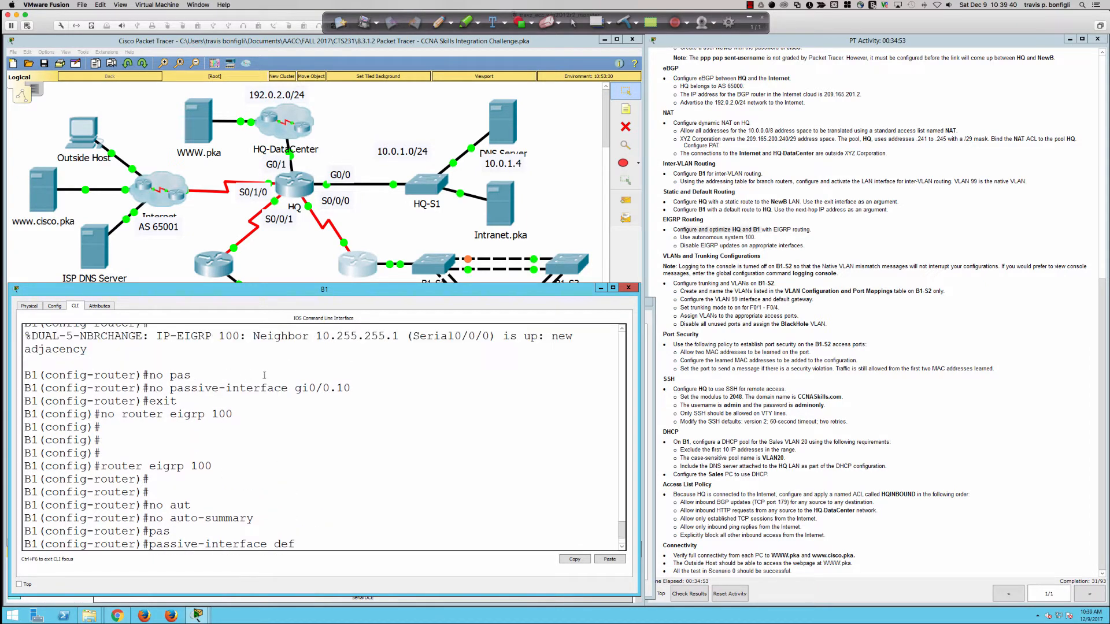
{"action": "left_click_drag", "start_coordinate": [302, 388], "coordinate": [240, 388]}
{"action": "left_click", "coordinate": [306, 426]}
{"action": "scroll", "coordinate": [337, 456], "scroll_direction": "down", "scroll_amount": 2}
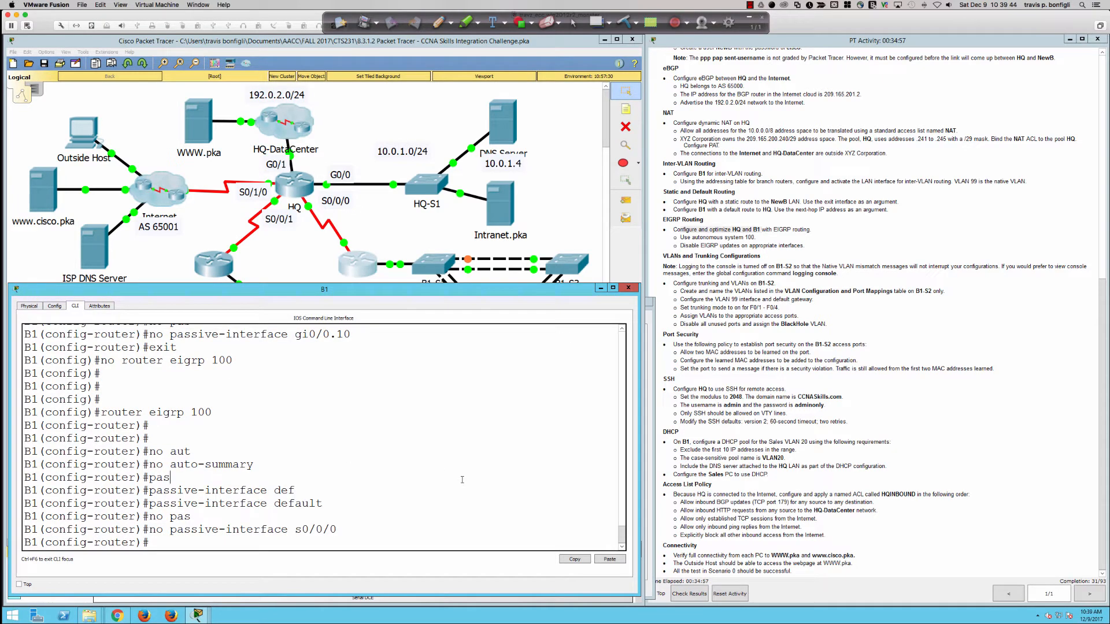
{"action": "type", "text": "do sh ip int bri"}
{"action": "key", "text": "Return"}
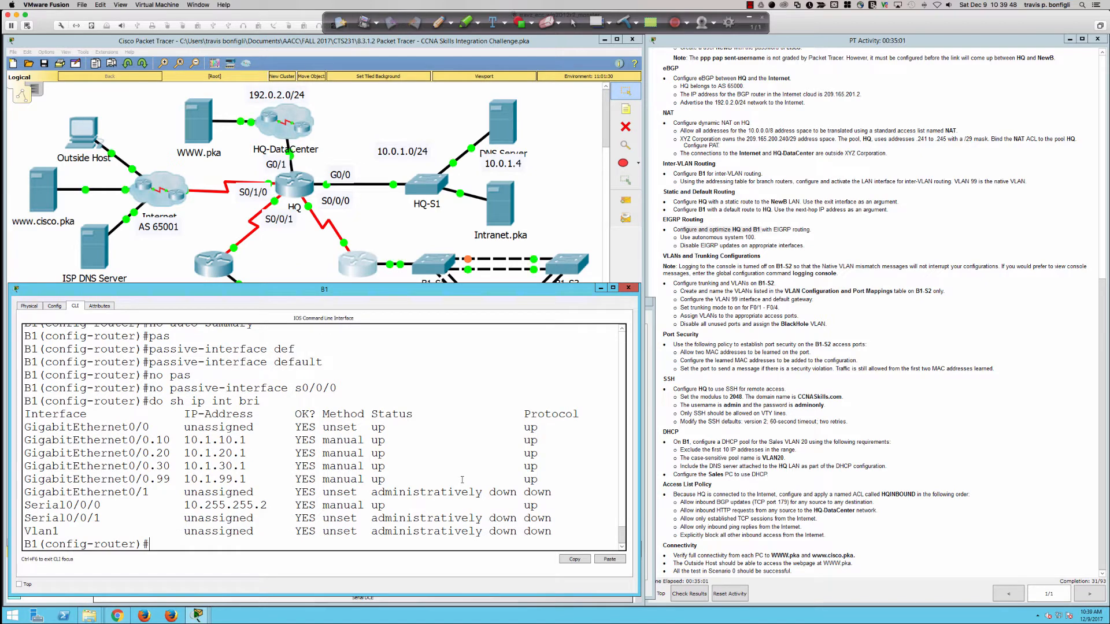
{"action": "scroll", "coordinate": [290, 427], "scroll_direction": "up", "scroll_amount": 4}
{"action": "scroll", "coordinate": [289, 427], "scroll_direction": "up", "scroll_amount": 4}
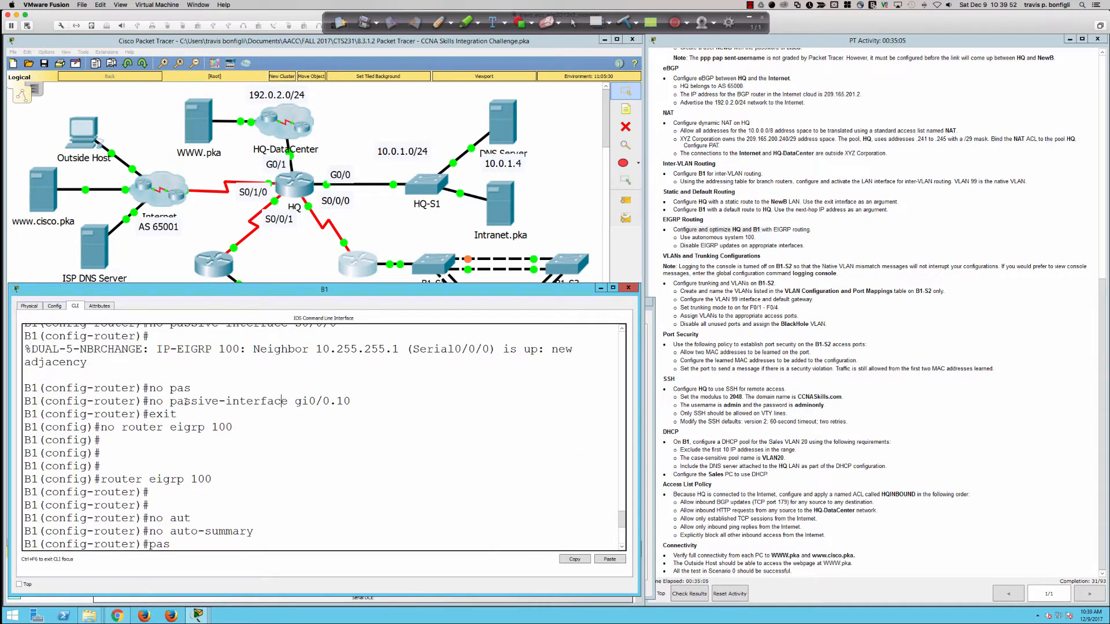
{"action": "left_click_drag", "start_coordinate": [219, 401], "coordinate": [340, 401]}
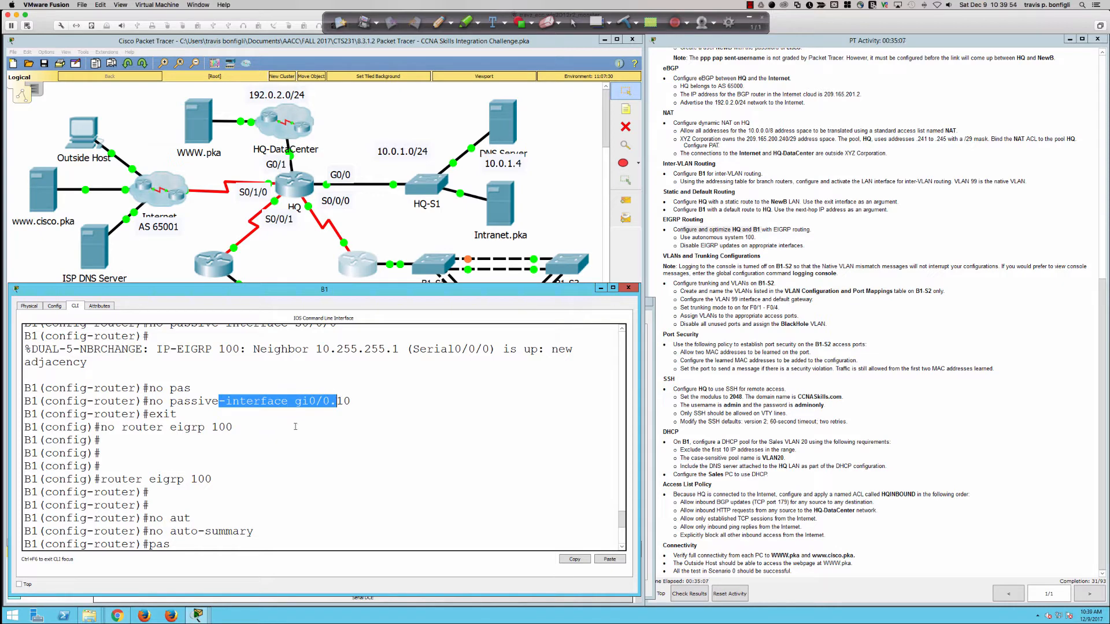
{"action": "scroll", "coordinate": [295, 426], "scroll_direction": "down", "scroll_amount": 5}
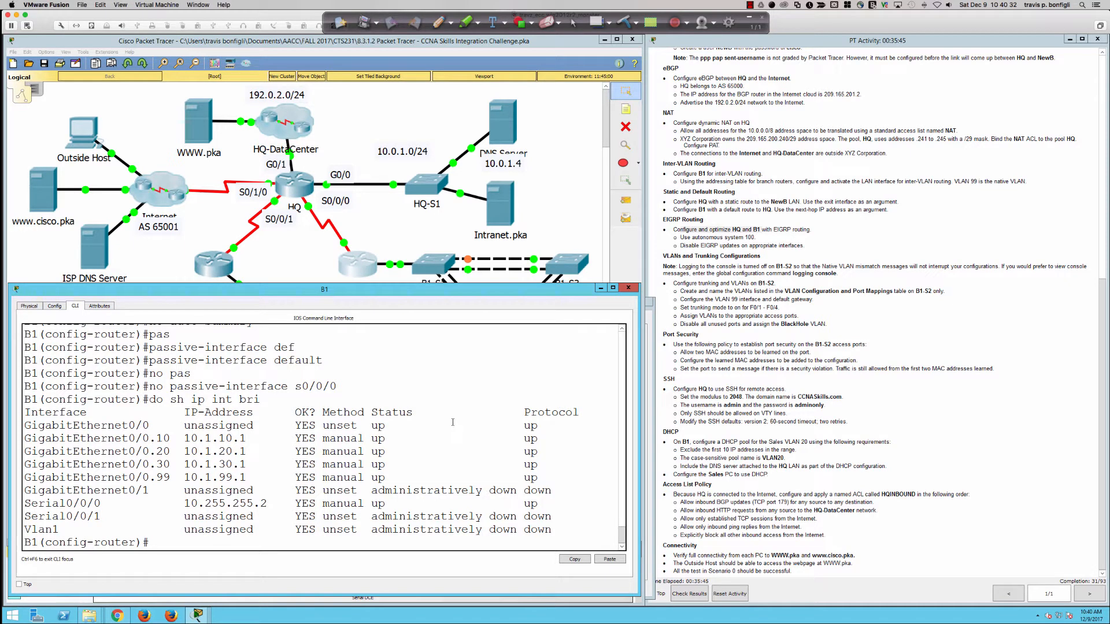
Step: Add network 10.1.10.0 0.0.0.255 to B1's EIGRP
{"action": "type", "text": "net"}
{"action": "key", "text": "Tab"}
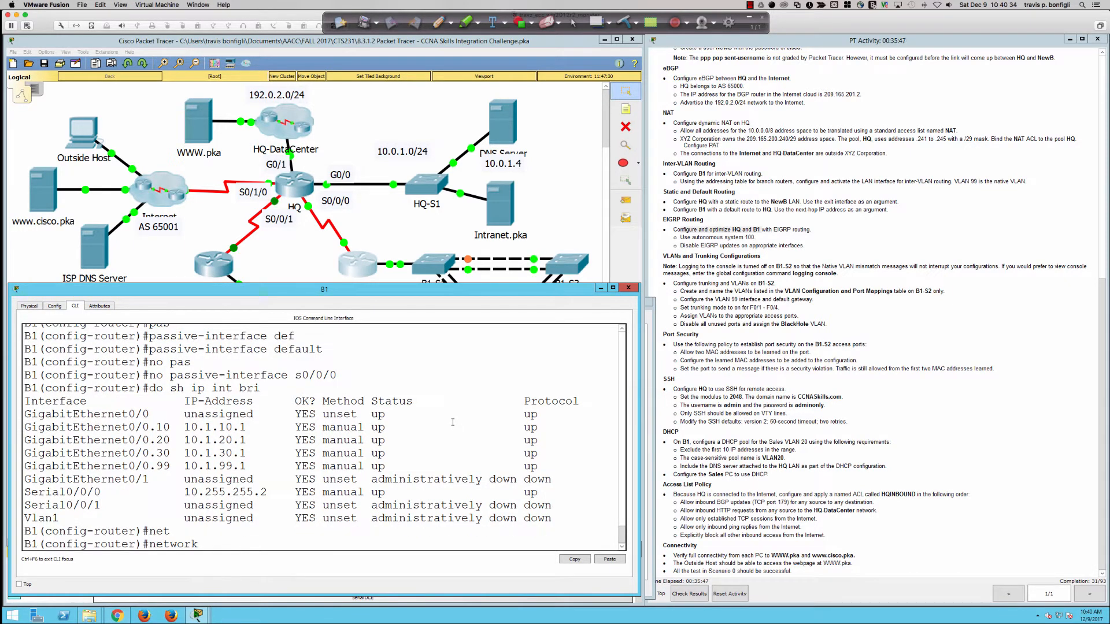
{"action": "type", "text": "10.1.10.0 0.0.0.255"}
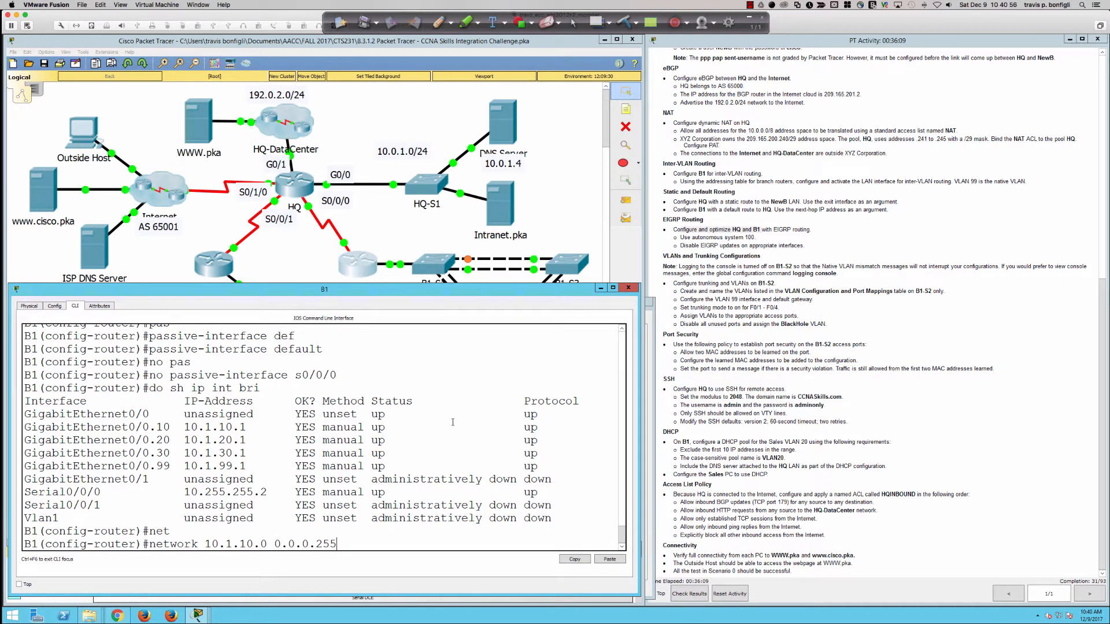
{"action": "key", "text": "Return"}
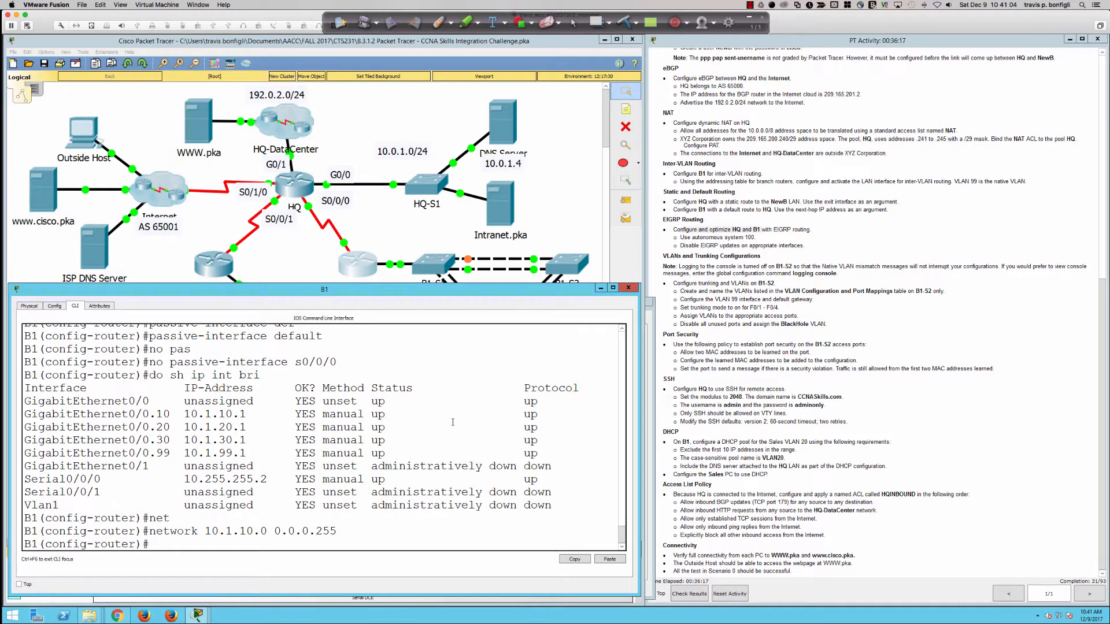
Step: Withdraw the 10.1.10.0 0.0.0.255 network with no network
{"action": "key", "text": "Up"}
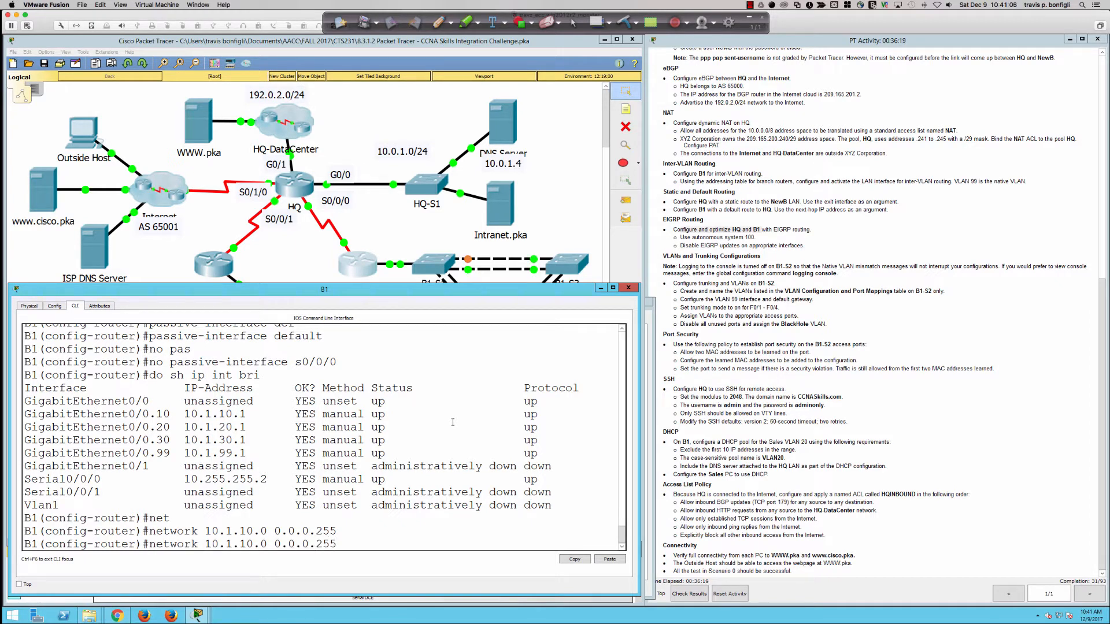
{"action": "key", "text": "ctrl+a"}
{"action": "type", "text": "no"}
{"action": "key", "text": "Return"}
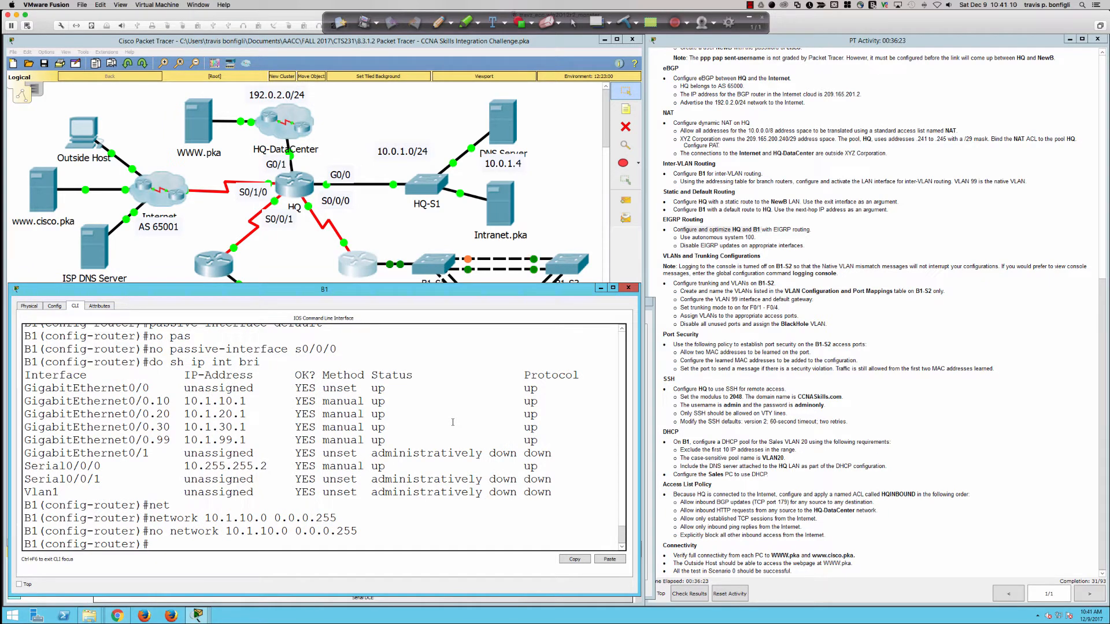
Step: Display B1's running configuration with do sh run
{"action": "type", "text": "no ne"}
{"action": "key", "text": "Up"}
{"action": "key", "text": "Up"}
{"action": "key", "text": "Up"}
{"action": "key", "text": "Up"}
{"action": "key", "text": "Up"}
{"action": "key", "text": "Up"}
{"action": "key", "text": "Up"}
{"action": "key", "text": "Up"}
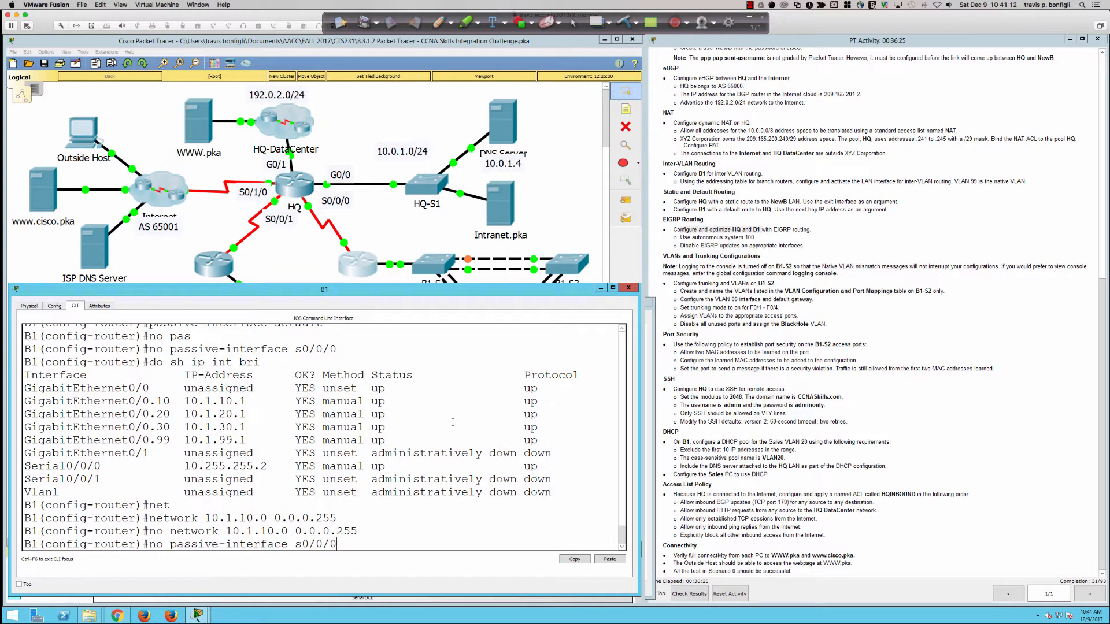
{"action": "key", "text": "Up"}
{"action": "key", "text": "Up"}
{"action": "key", "text": "Up"}
{"action": "key", "text": "Up"}
{"action": "key", "text": "BackSpace"}
{"action": "key", "text": "BackSpace"}
{"action": "key", "text": "BackSpace"}
{"action": "key", "text": "BackSpace"}
{"action": "key", "text": "BackSpace"}
{"action": "key", "text": "BackSpace"}
{"action": "key", "text": "BackSpace"}
{"action": "key", "text": "BackSpace"}
{"action": "key", "text": "BackSpace"}
{"action": "key", "text": "BackSpace"}
{"action": "key", "text": "BackSpace"}
{"action": "key", "text": "BackSpace"}
{"action": "key", "text": "BackSpace"}
{"action": "key", "text": "BackSpace"}
{"action": "key", "text": "BackSpace"}
{"action": "key", "text": "BackSpace"}
{"action": "key", "text": "BackSpace"}
{"action": "key", "text": "BackSpace"}
{"action": "key", "text": "BackSpace"}
{"action": "key", "text": "BackSpace"}
{"action": "key", "text": "BackSpace"}
{"action": "key", "text": "BackSpace"}
{"action": "key", "text": "BackSpace"}
{"action": "key", "text": "BackSpace"}
{"action": "key", "text": "BackSpace"}
{"action": "key", "text": "BackSpace"}
{"action": "key", "text": "BackSpace"}
{"action": "key", "text": "BackSpace"}
{"action": "key", "text": "BackSpace"}
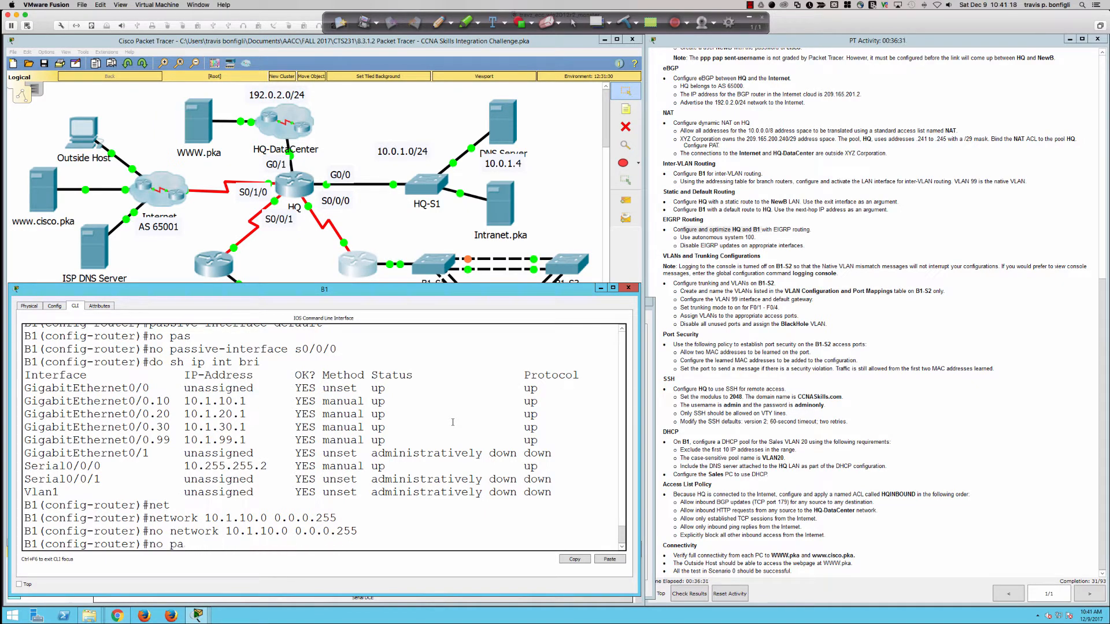
{"action": "type", "text": "do sh run"}
{"action": "key", "text": "Return"}
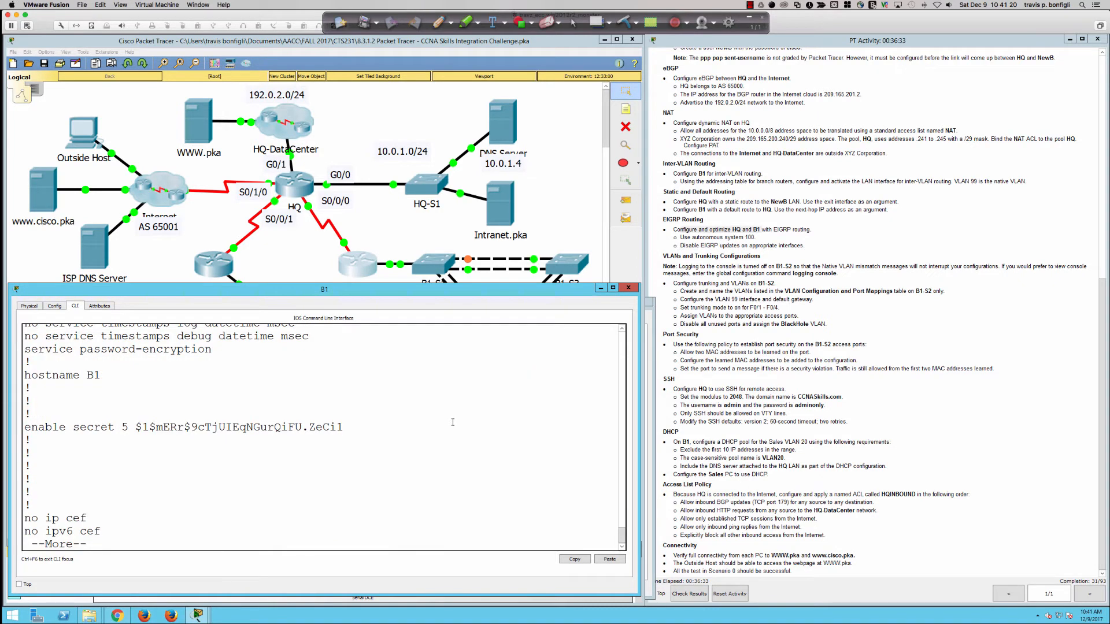
Step: Page through the config, then advertise network 10.0.0.0 0.255.255.255 in B1's EIGRP 100
{"action": "key", "text": "space"}
{"action": "key", "text": "space"}
{"action": "key", "text": "Return"}
{"action": "key", "text": "Return"}
{"action": "key", "text": "Return"}
{"action": "key", "text": "Return"}
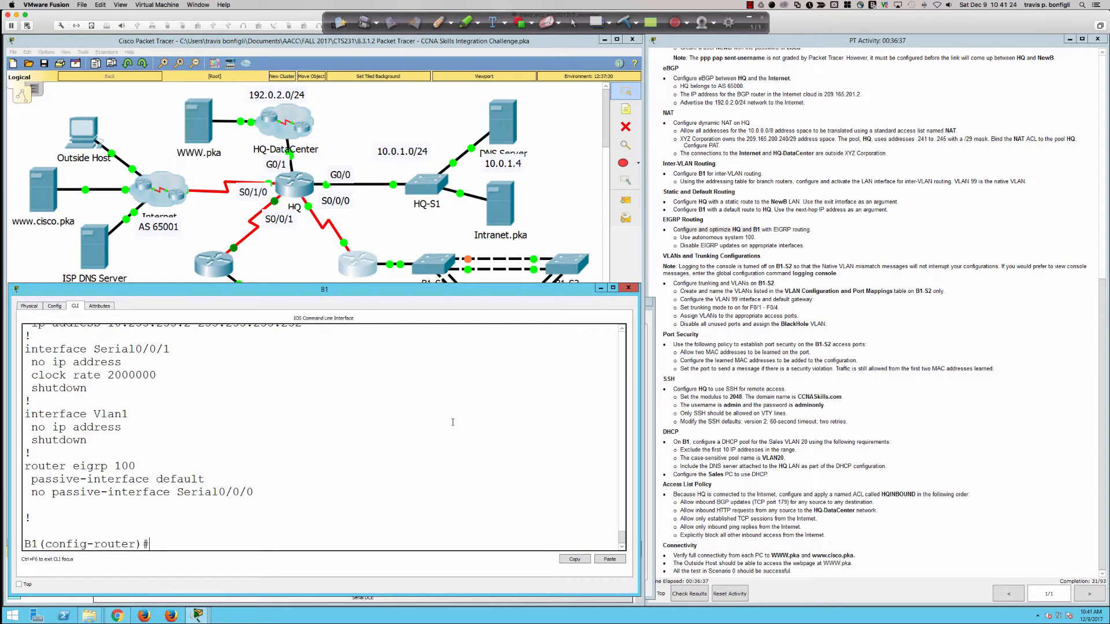
{"action": "type", "text": "net"}
{"action": "key", "text": "Tab"}
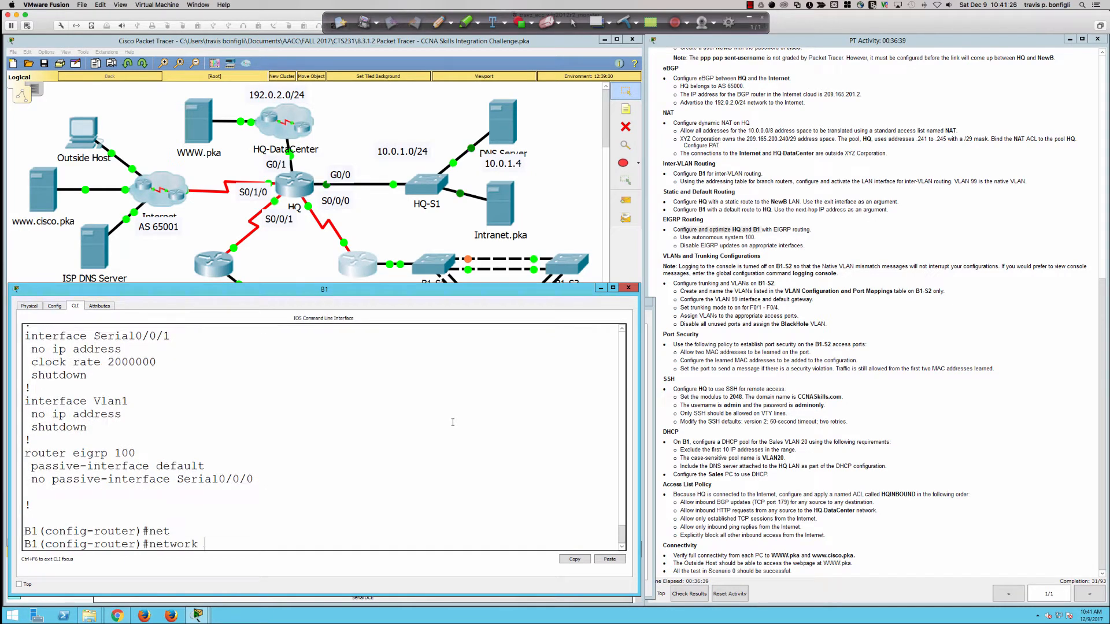
{"action": "type", "text": "10.0.0.0 0.255.255.255"}
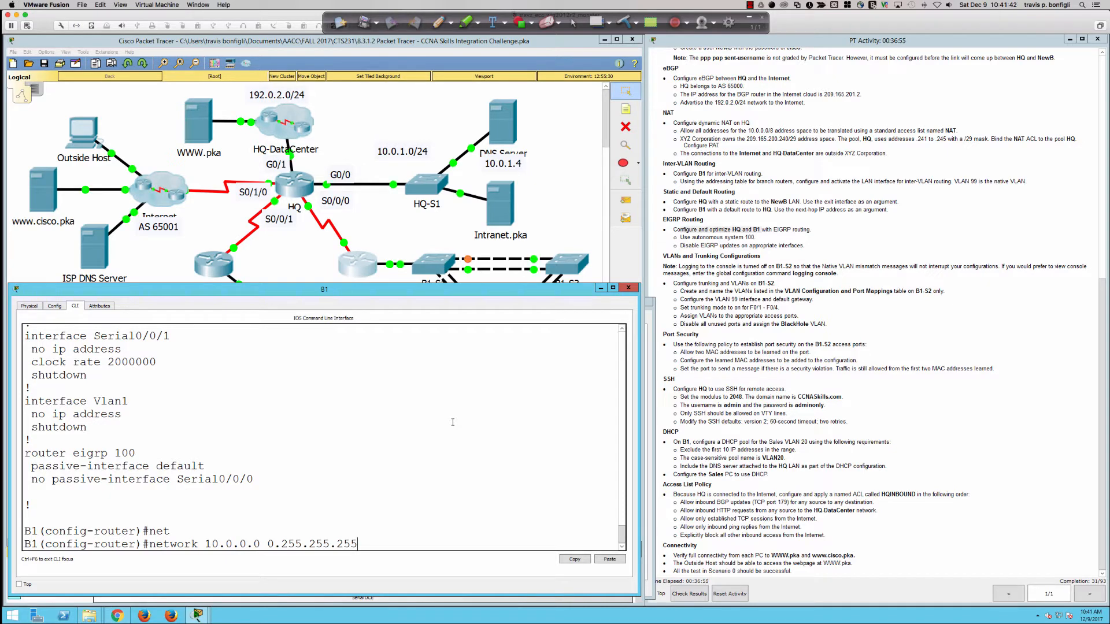
{"action": "key", "text": "Return"}
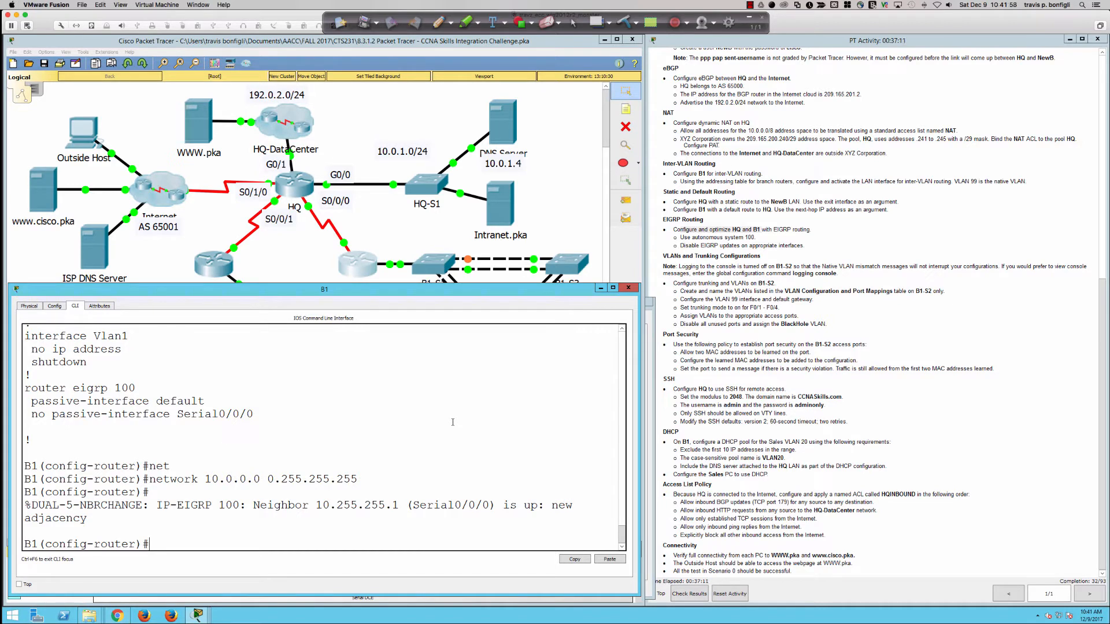
{"action": "key", "text": "Return"}
{"action": "key", "text": "Return"}
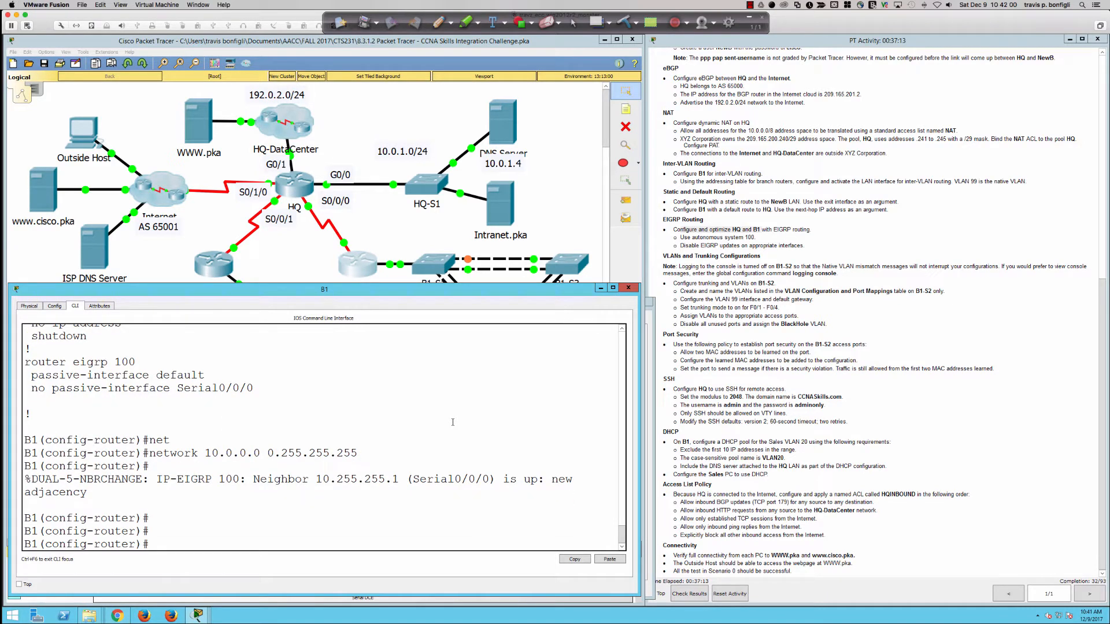
{"action": "type", "text": "do do sh"}
Step: Rerun show running-config on B1 and page to the router eigrp 100 section
{"action": "key", "text": "BackSpace"}
{"action": "key", "text": "BackSpace"}
{"action": "key", "text": "BackSpace"}
{"action": "key", "text": "BackSpace"}
{"action": "key", "text": "BackSpace"}
{"action": "type", "text": "s h run"}
{"action": "key", "text": "Return"}
{"action": "key", "text": "space"}
{"action": "key", "text": "space"}
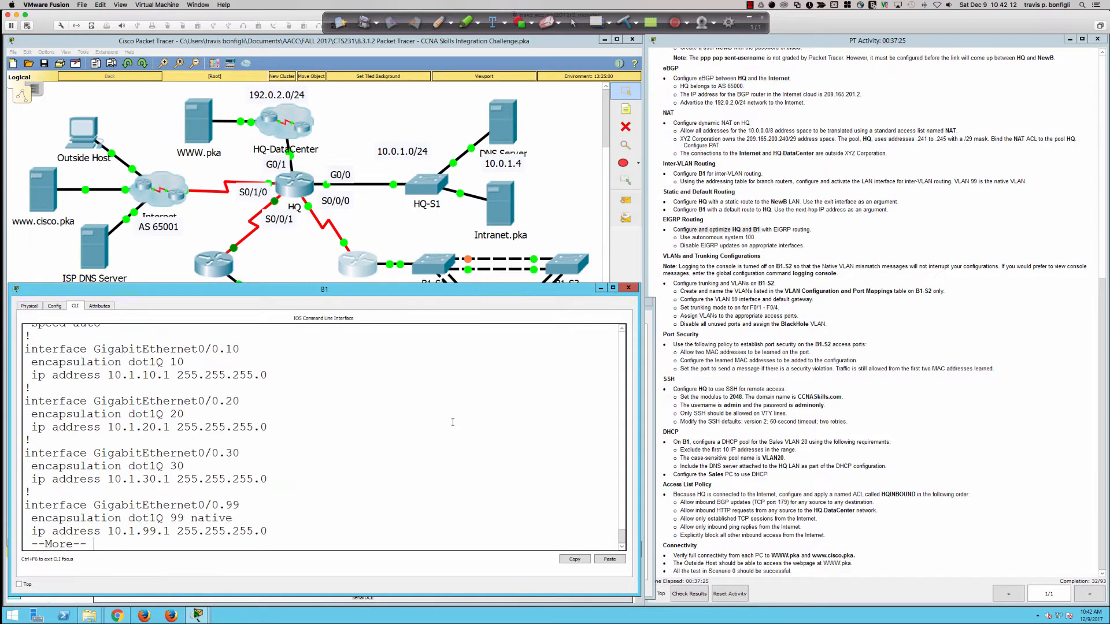
{"action": "key", "text": "Return"}
{"action": "key", "text": "Return"}
{"action": "key", "text": "Return"}
{"action": "key", "text": "Return"}
{"action": "key", "text": "Return"}
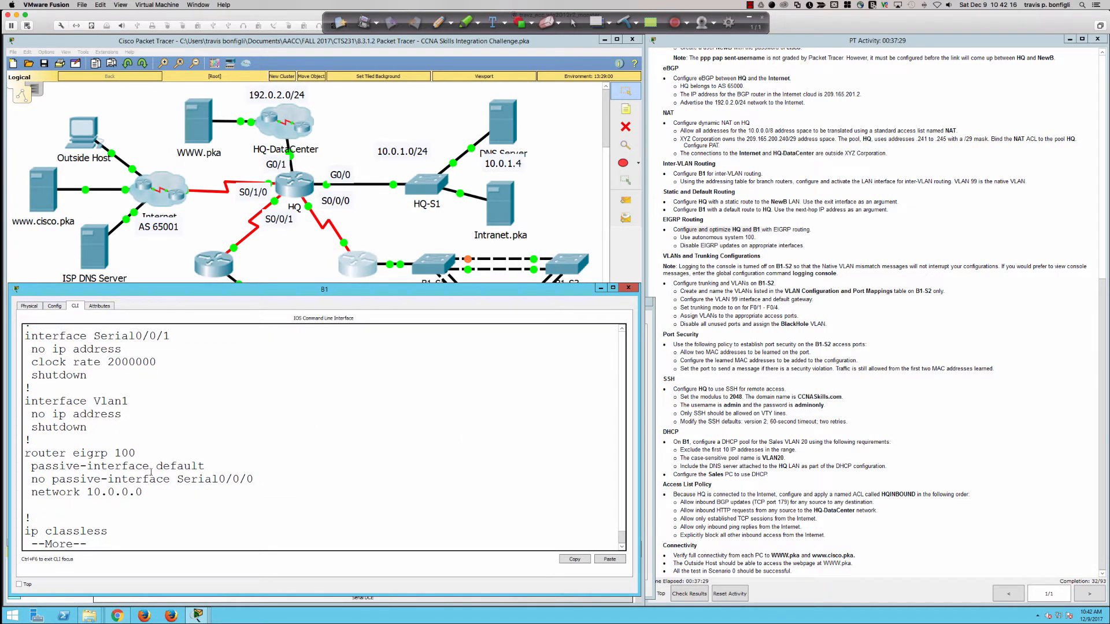
Step: Highlight the passive-interface default and network 10.0.0.0 lines in B1's EIGRP config
{"action": "scroll", "coordinate": [144, 493], "scroll_direction": "up", "scroll_amount": 1}
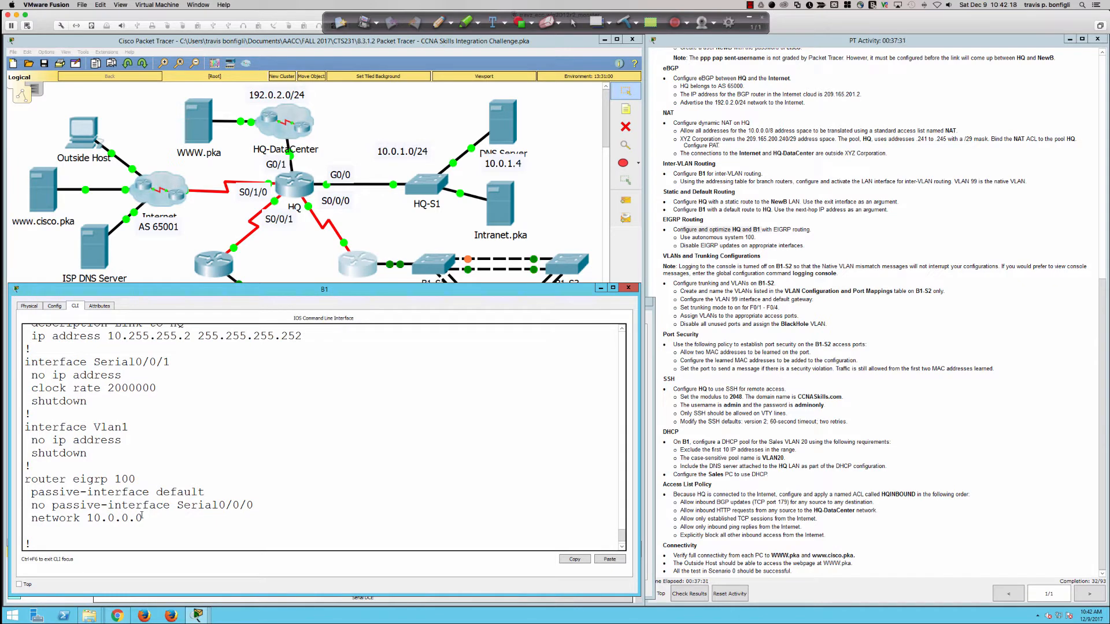
{"action": "left_click_drag", "start_coordinate": [143, 518], "coordinate": [33, 517]}
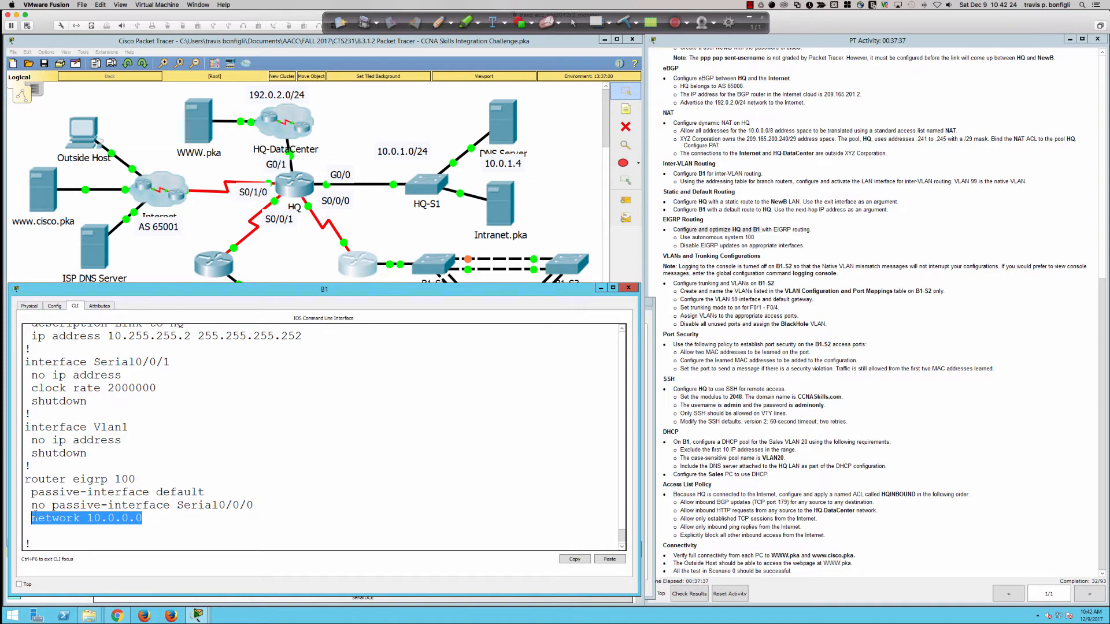
{"action": "left_click", "coordinate": [35, 514]}
{"action": "left_click_drag", "start_coordinate": [32, 507], "coordinate": [116, 514]}
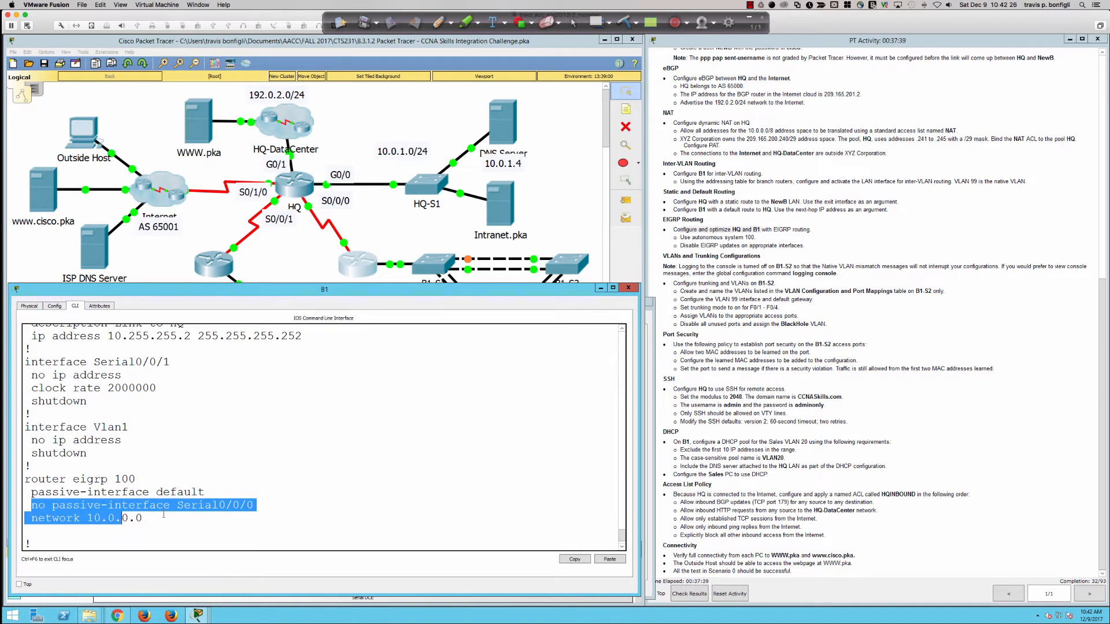
{"action": "left_click", "coordinate": [207, 513]}
{"action": "left_click_drag", "start_coordinate": [204, 492], "coordinate": [108, 492]}
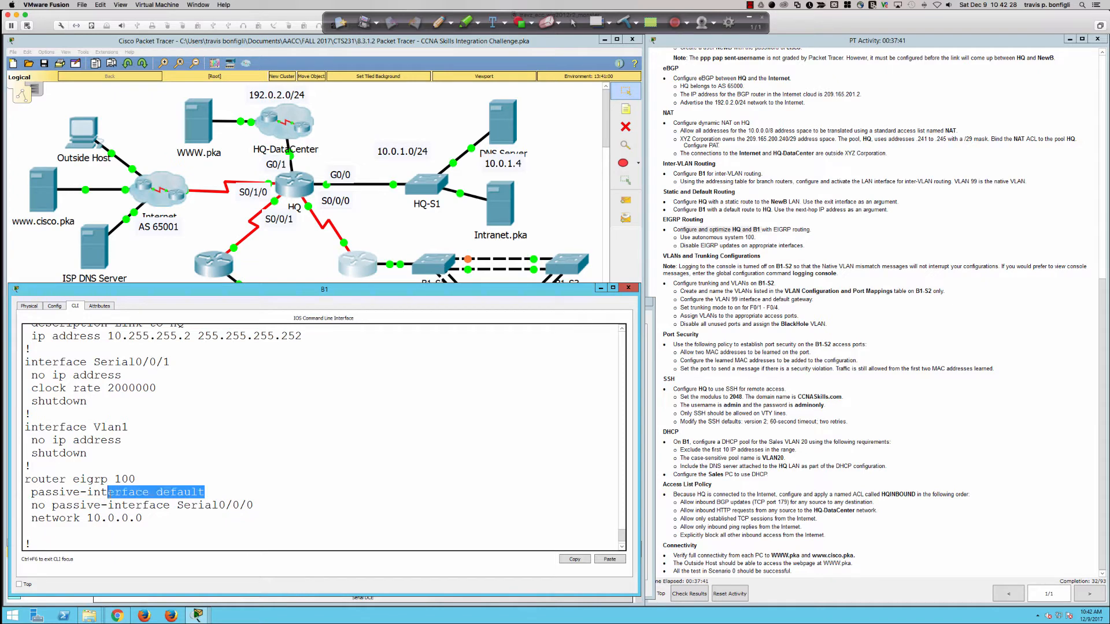
{"action": "left_click", "coordinate": [227, 498]}
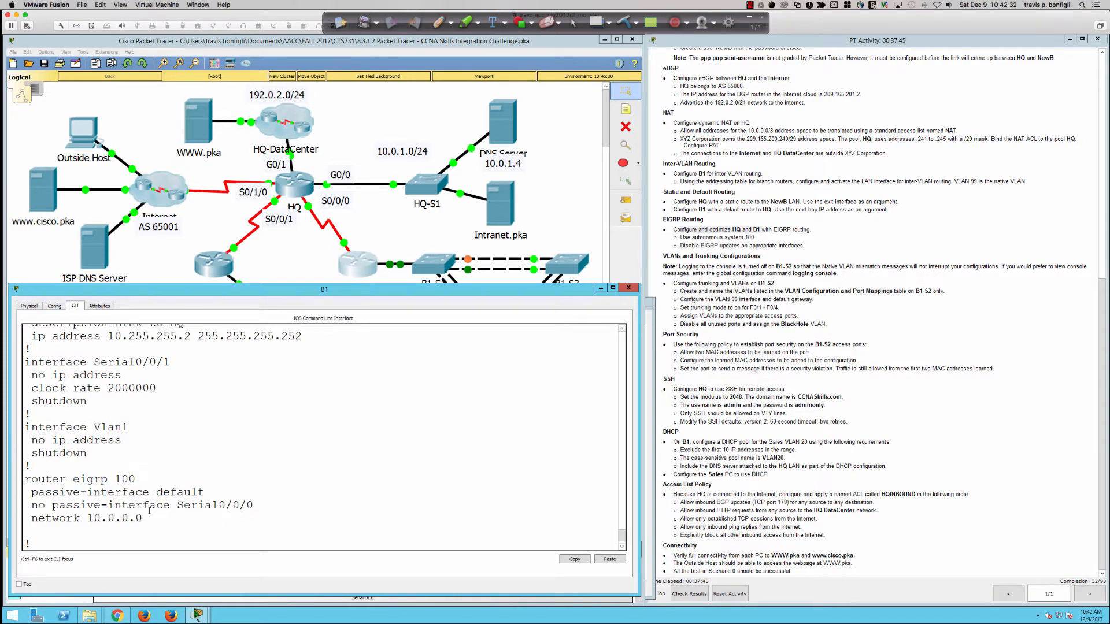
{"action": "scroll", "coordinate": [149, 511], "scroll_direction": "down", "scroll_amount": 1}
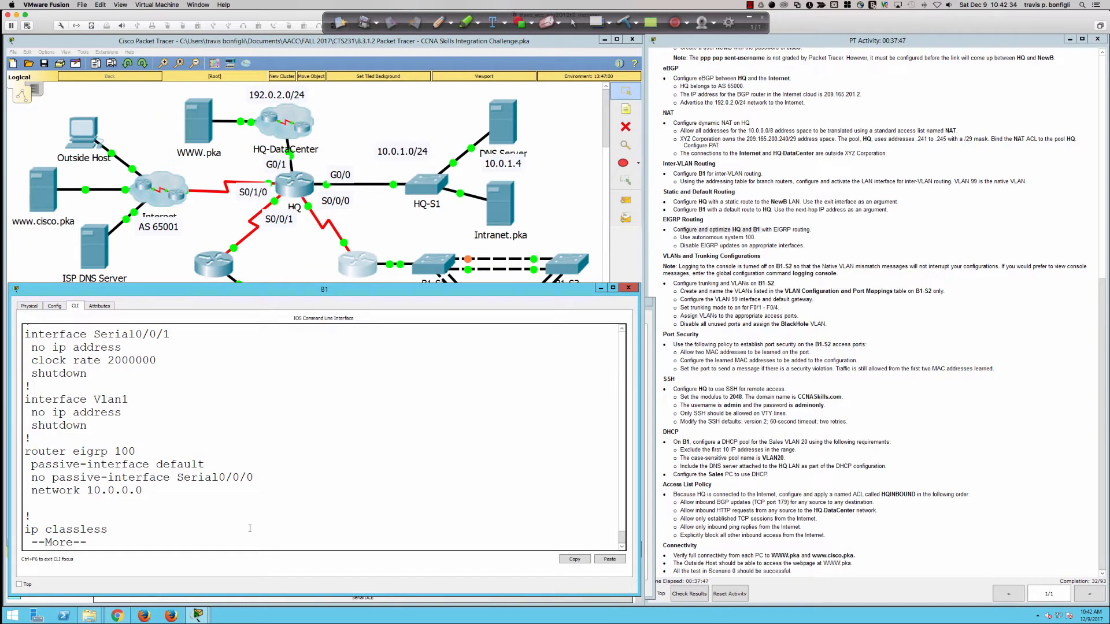
{"action": "key", "text": "q"}
{"action": "left_click_drag", "start_coordinate": [143, 479], "coordinate": [46, 479]}
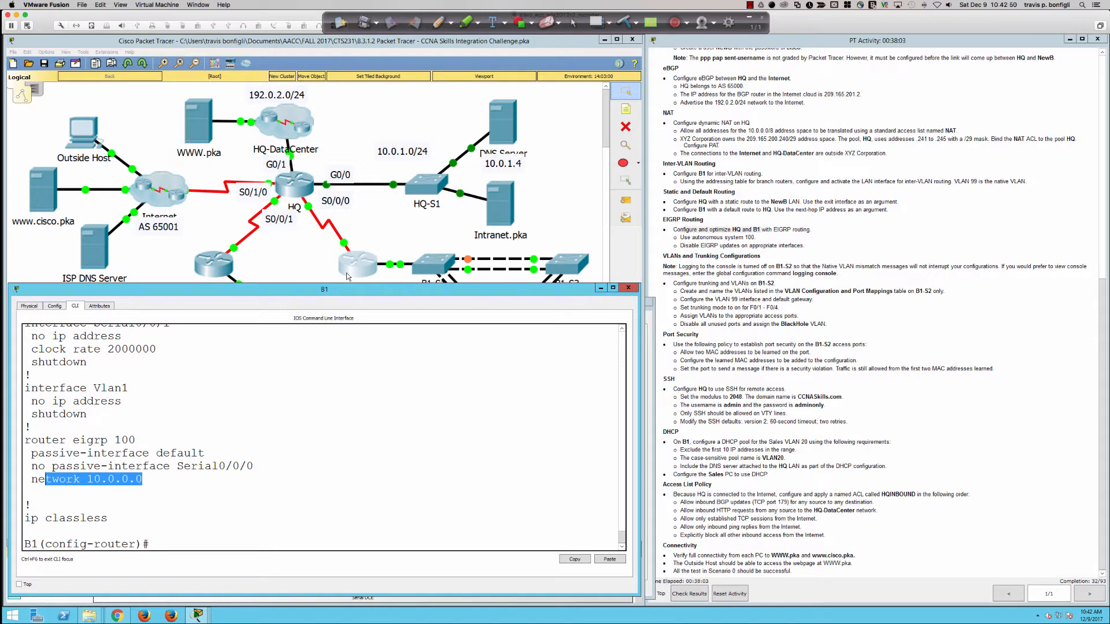
{"action": "left_click", "coordinate": [261, 481]}
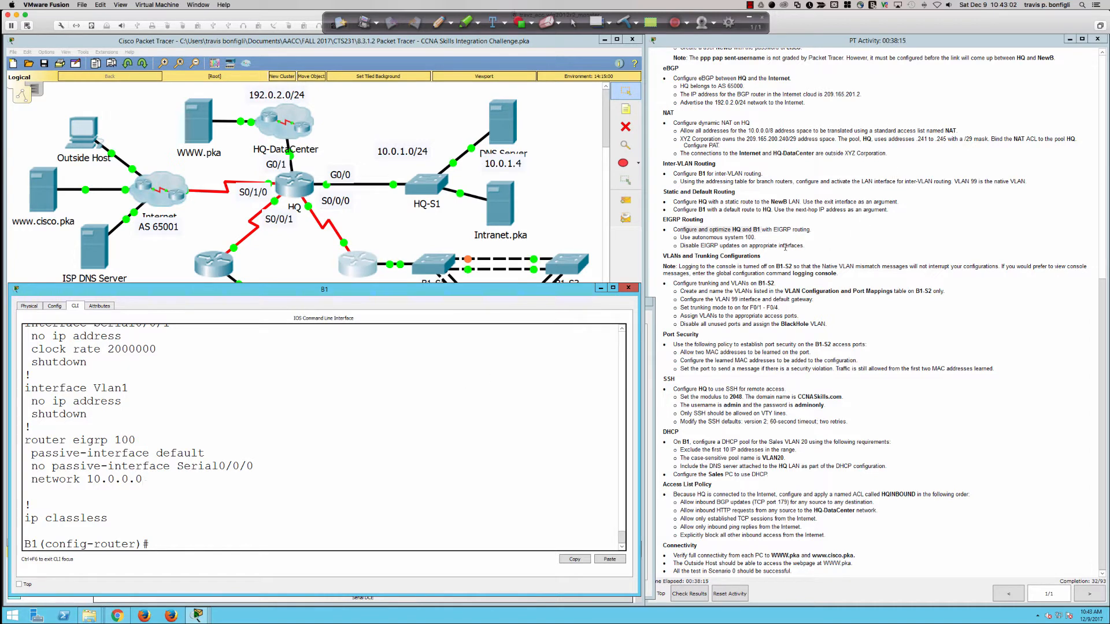
Step: Mark the VLANs and Trunking Configurations heading and logging note, then return to the topology
{"action": "left_click", "coordinate": [697, 250]}
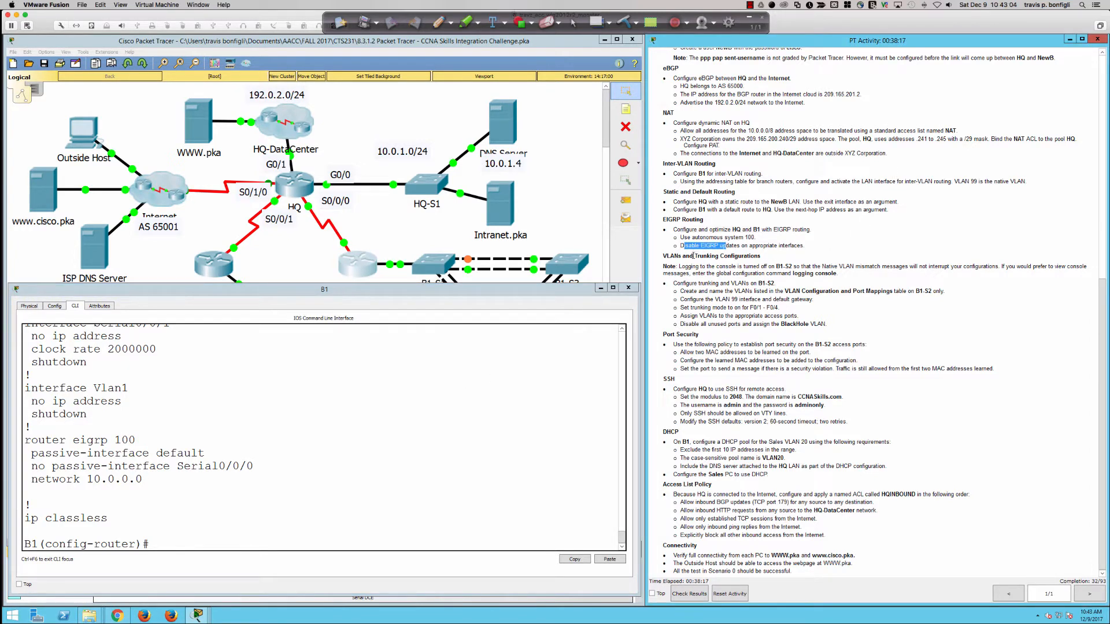
{"action": "left_click_drag", "start_coordinate": [663, 256], "coordinate": [760, 257]}
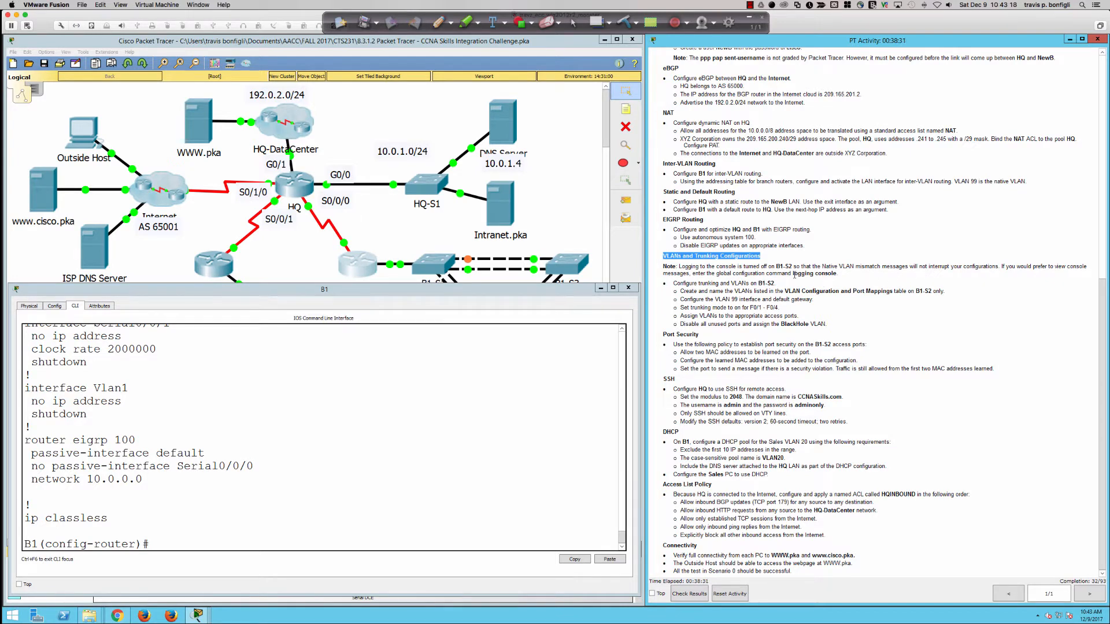
{"action": "left_click_drag", "start_coordinate": [793, 274], "coordinate": [840, 276]}
{"action": "left_click", "coordinate": [840, 276]}
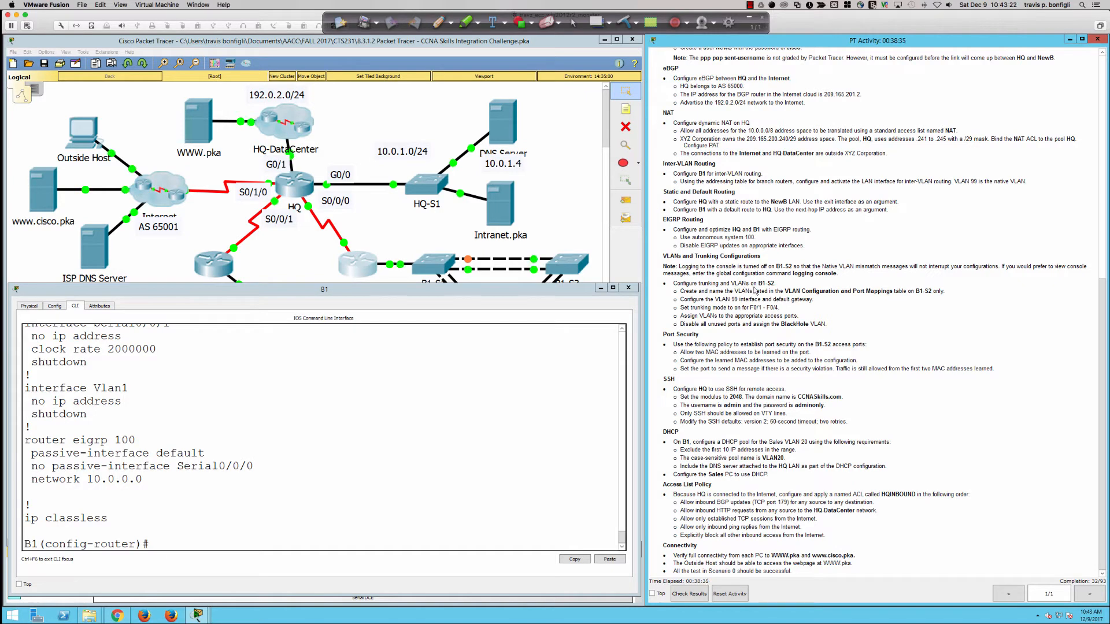
{"action": "left_click", "coordinate": [563, 237]}
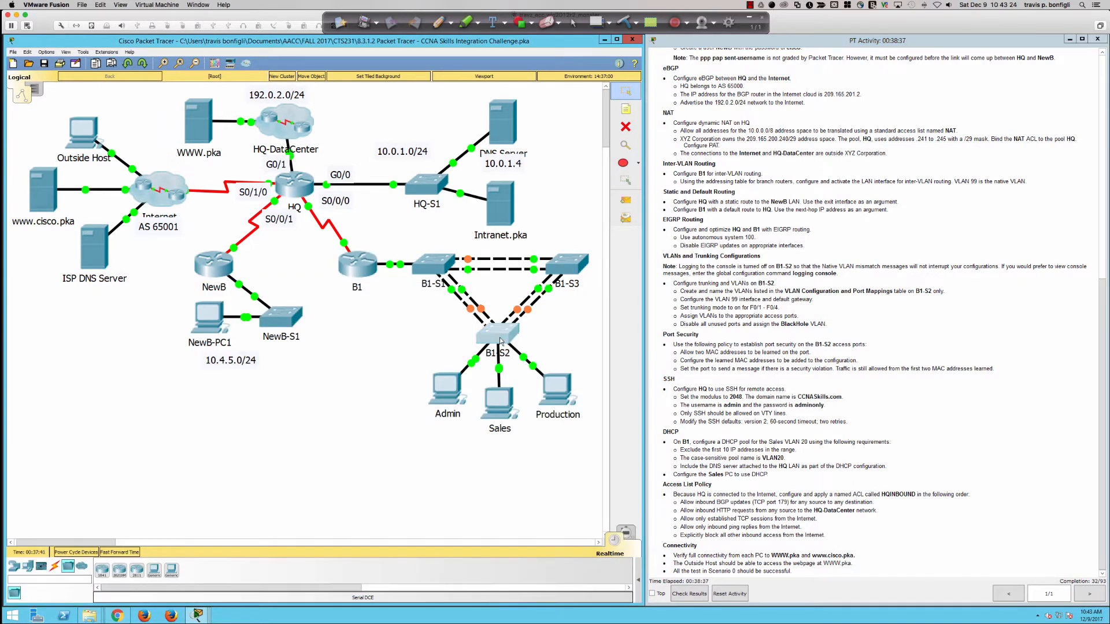
Step: Open switch B1-S2's device window, reposition and widen it, and switch to its CLI
{"action": "left_click", "coordinate": [566, 264]}
{"action": "left_click_drag", "start_coordinate": [518, 195], "coordinate": [107, 351]}
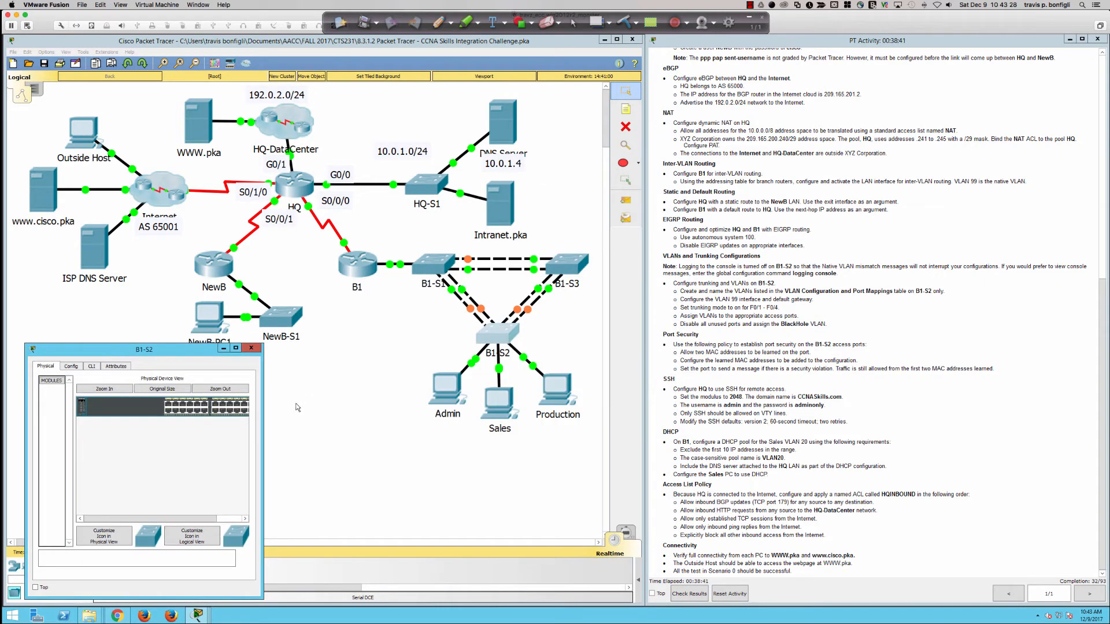
{"action": "left_click_drag", "start_coordinate": [262, 423], "coordinate": [394, 422]}
{"action": "left_click", "coordinate": [540, 422]}
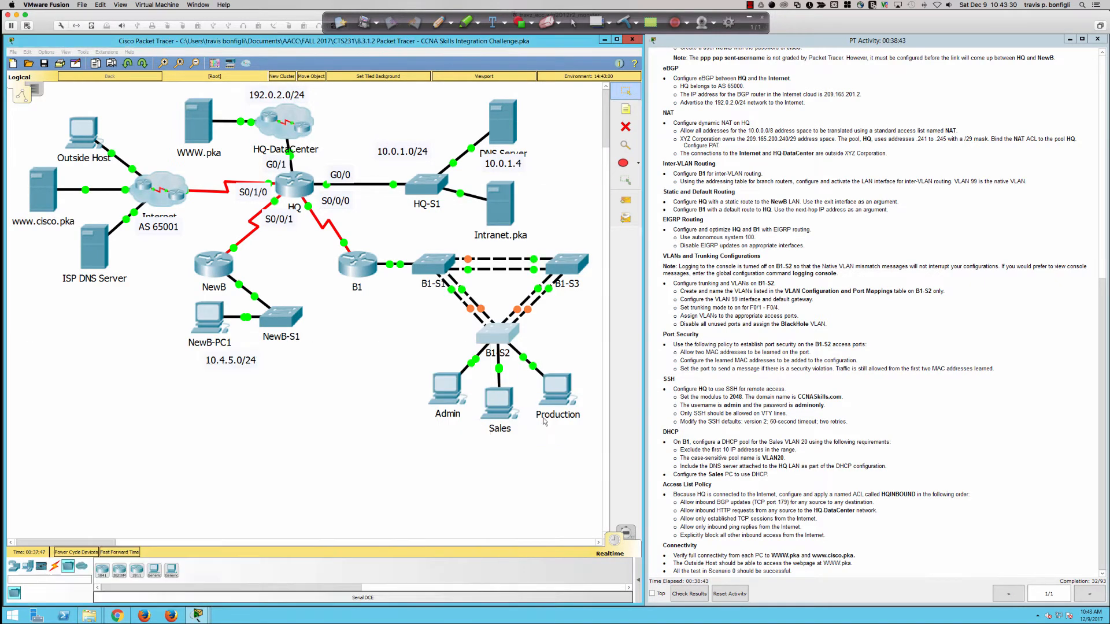
{"action": "left_click", "coordinate": [501, 342]}
{"action": "left_click_drag", "start_coordinate": [489, 399], "coordinate": [621, 403]}
{"action": "left_click", "coordinate": [92, 366]}
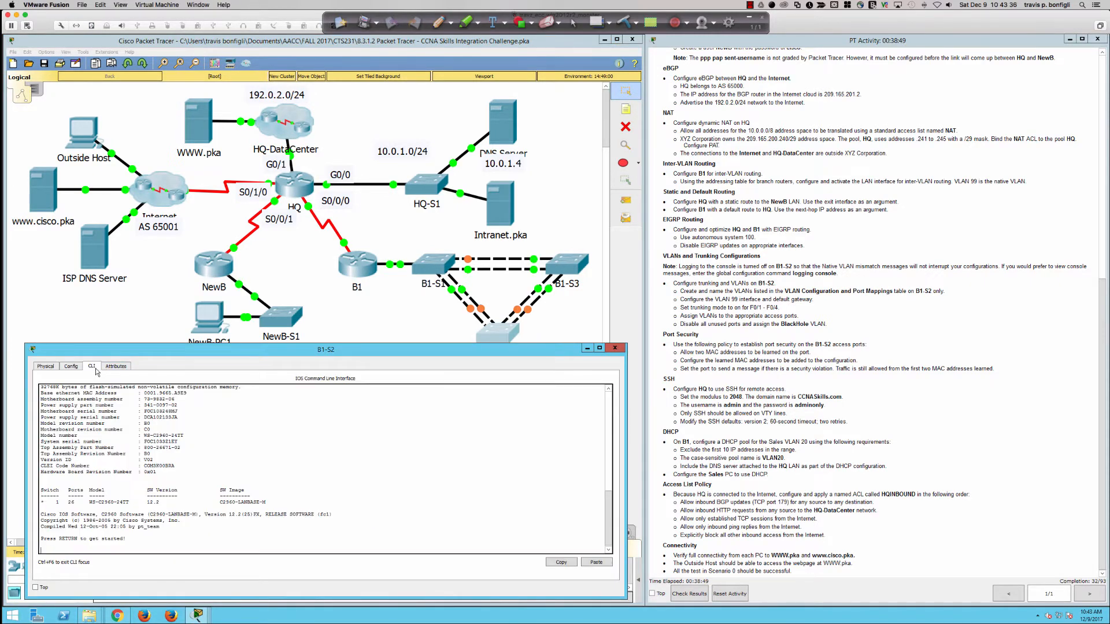
Step: Enter privileged EXEC mode on B1-S2 using 'enable' and the enable password
{"action": "key", "text": "Return"}
{"action": "key", "text": "Return"}
{"action": "key", "text": "Return"}
{"action": "key", "text": "Return"}
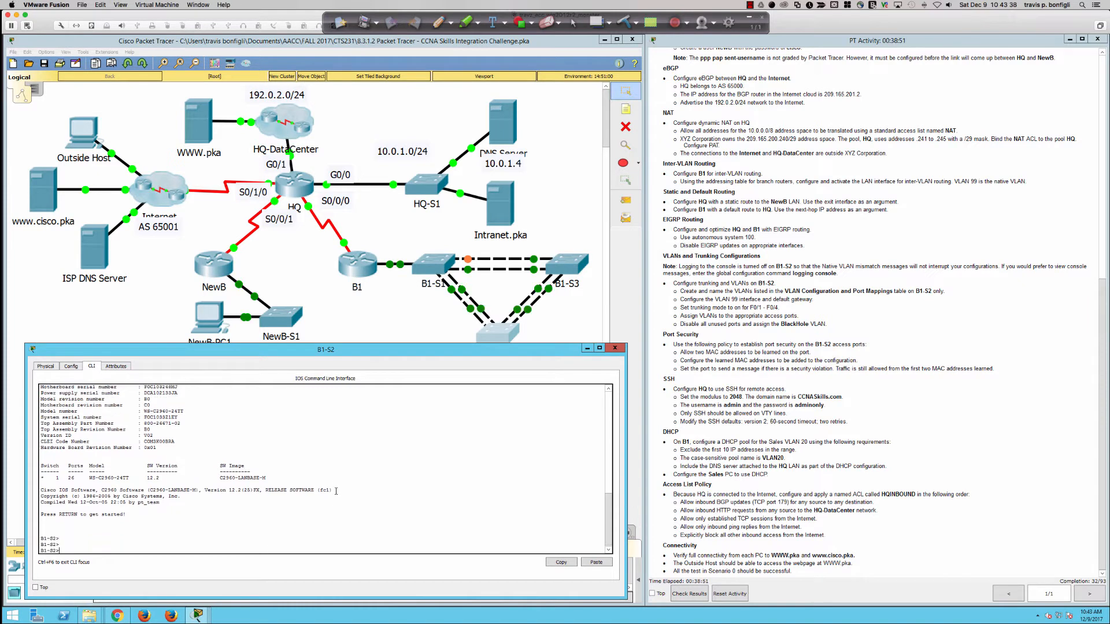
{"action": "type", "text": "en"}
{"action": "key", "text": "Tab"}
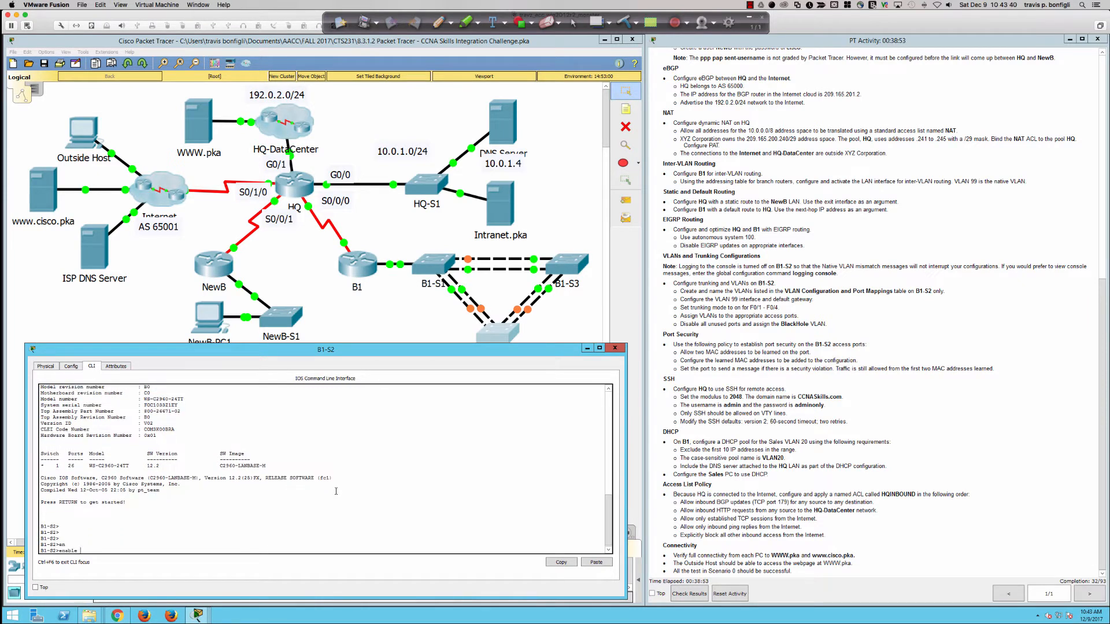
{"action": "key", "text": "Return"}
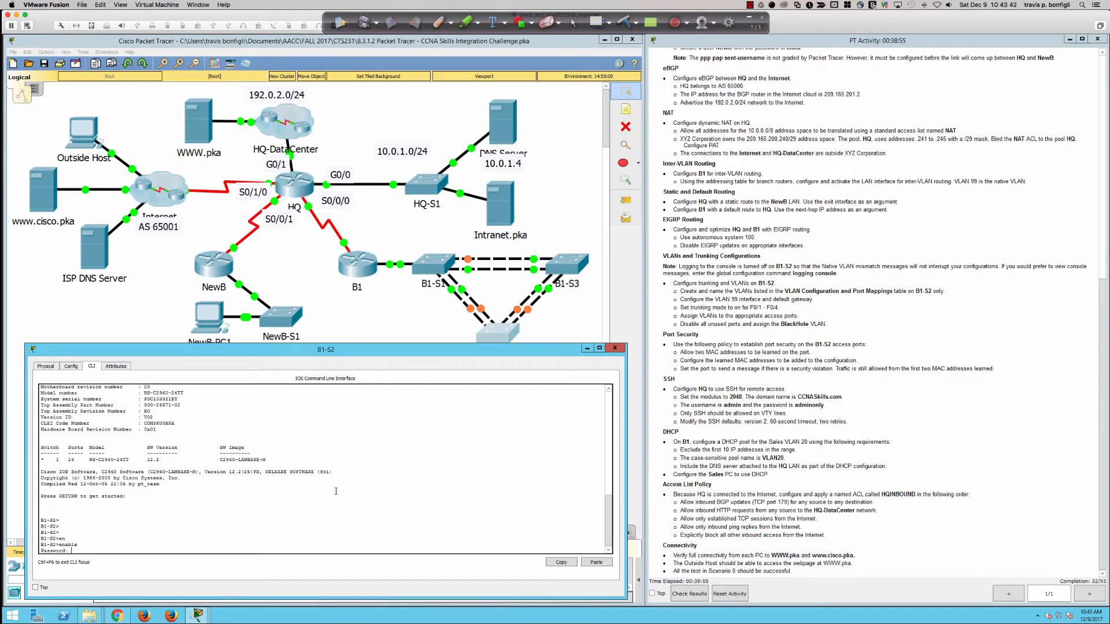
{"action": "key", "text": "Return"}
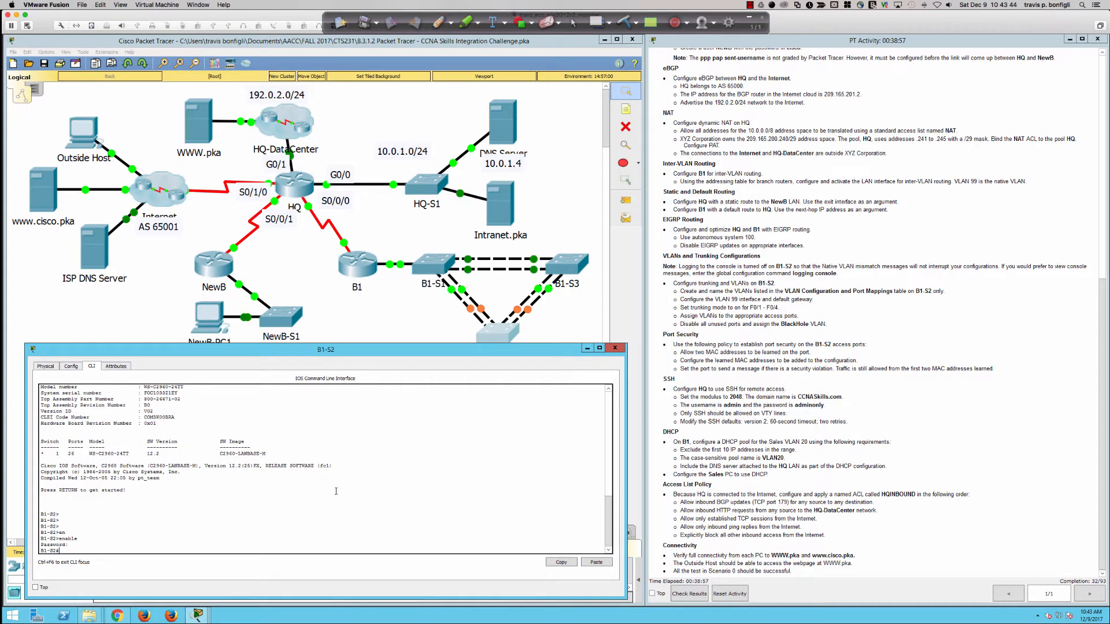
{"action": "key", "text": "Return"}
{"action": "key", "text": "Return"}
{"action": "key", "text": "Return"}
Step: Run 'sh int trunk' to show Fa0/1–Fa0/4 trunking with native VLAN 1
{"action": "type", "text": "sh in"}
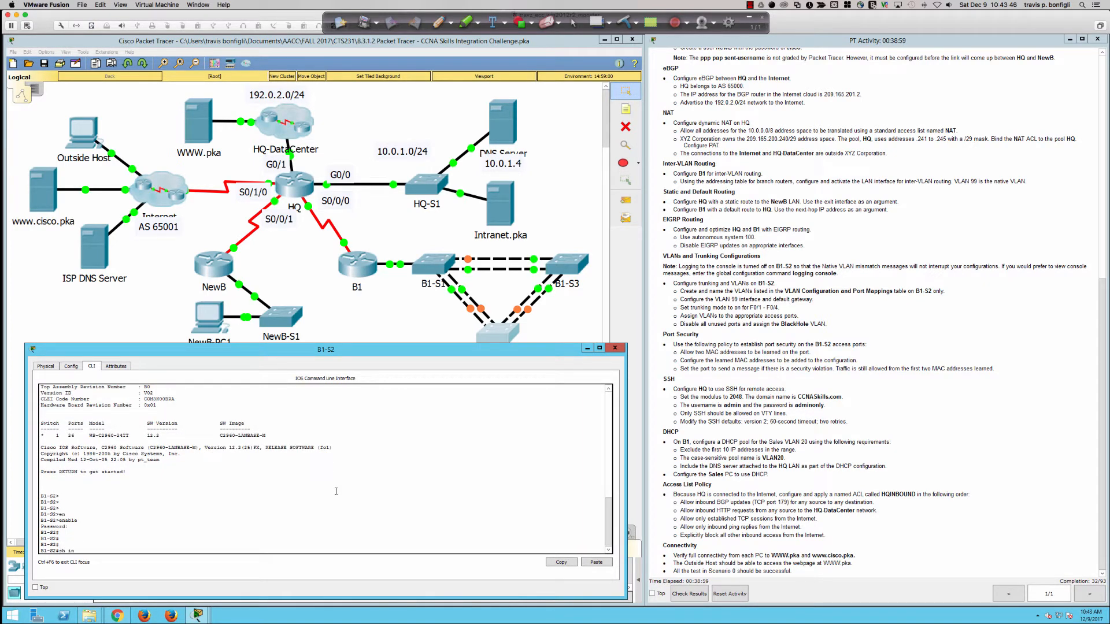
{"action": "type", "text": "t trunk"}
{"action": "key", "text": "Return"}
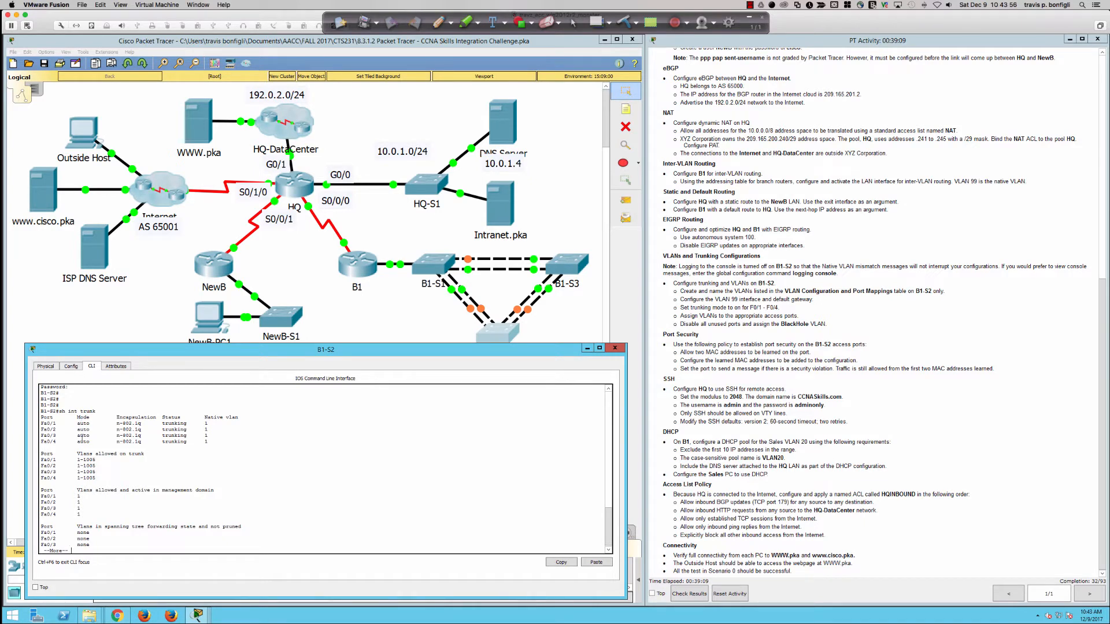
{"action": "key", "text": "space"}
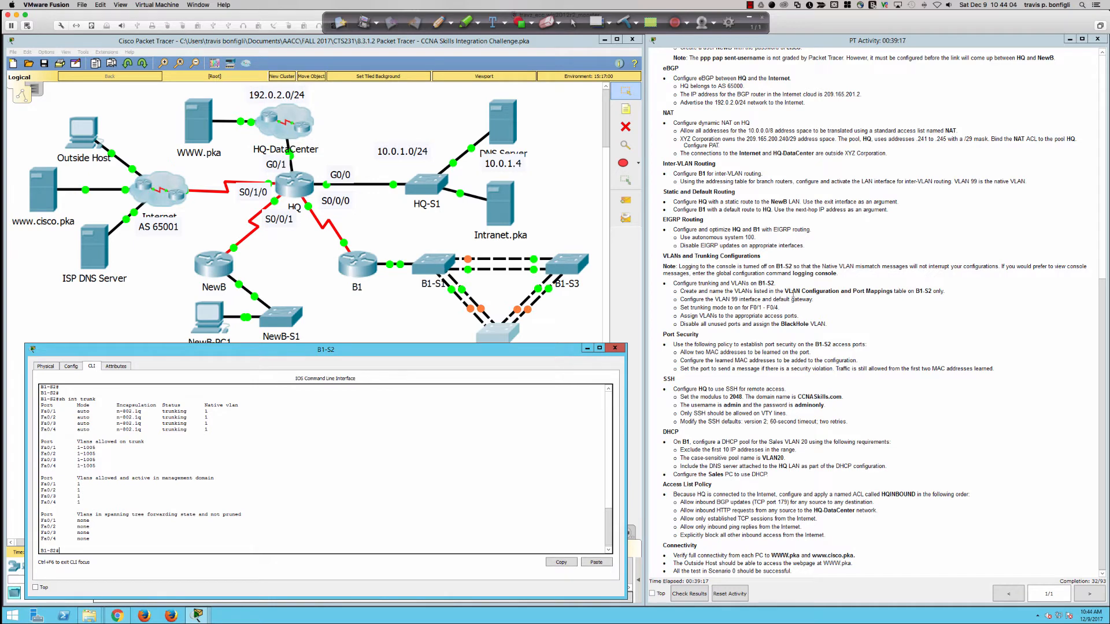
{"action": "scroll", "coordinate": [786, 296], "scroll_direction": "up", "scroll_amount": 3}
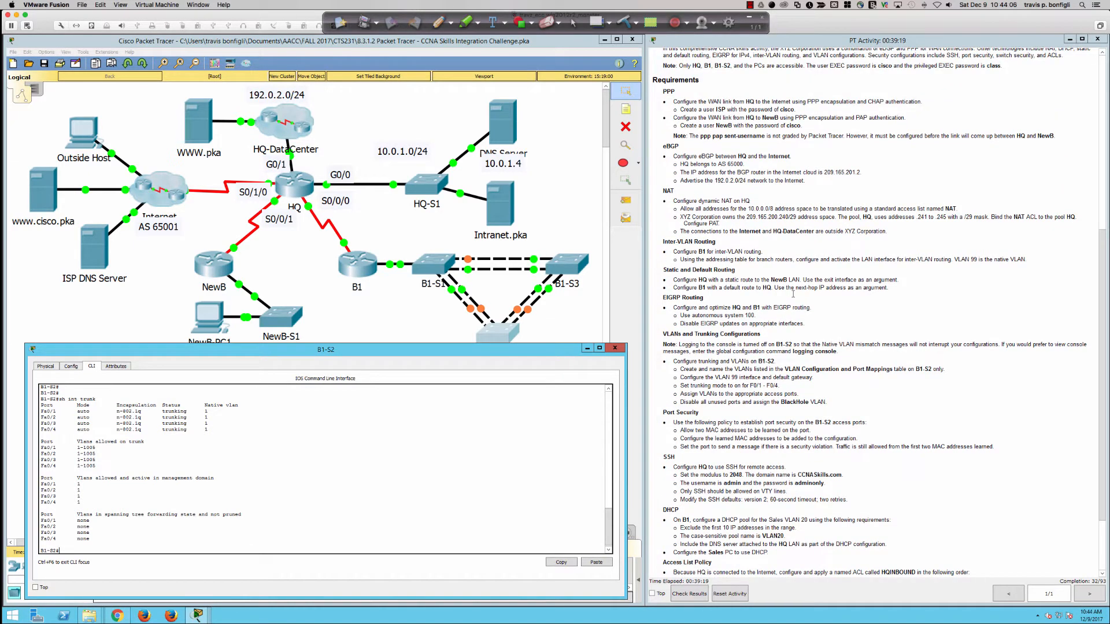
Step: Enter global configuration mode and create VLAN 10 named Admin
{"action": "scroll", "coordinate": [793, 294], "scroll_direction": "up", "scroll_amount": 3}
{"action": "scroll", "coordinate": [793, 295], "scroll_direction": "up", "scroll_amount": 2}
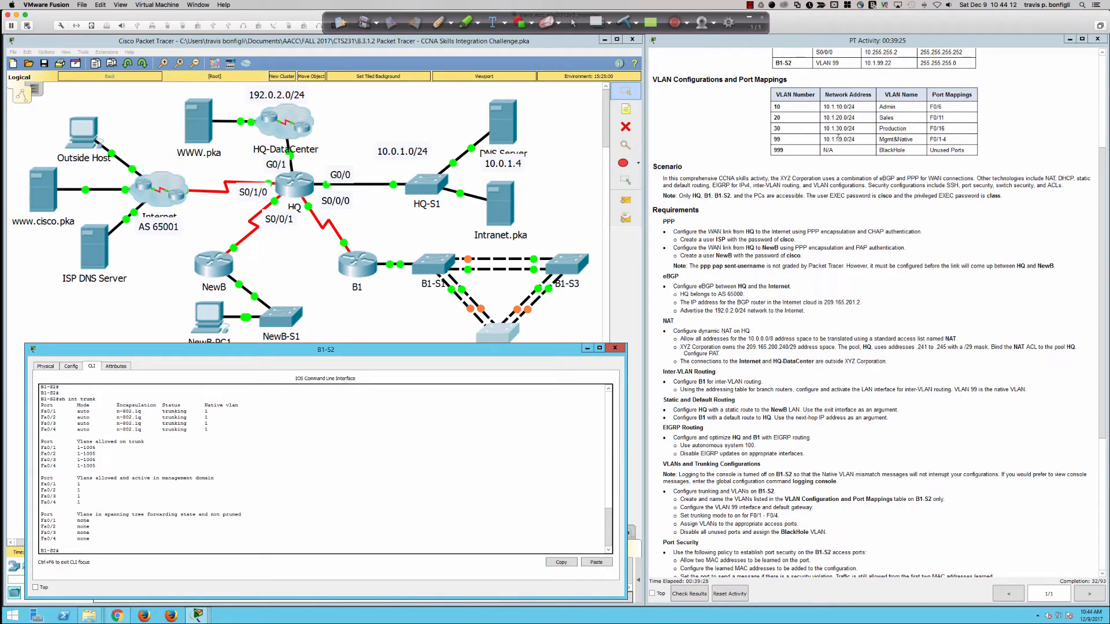
{"action": "key", "text": "Return"}
{"action": "key", "text": "Return"}
{"action": "key", "text": "Return"}
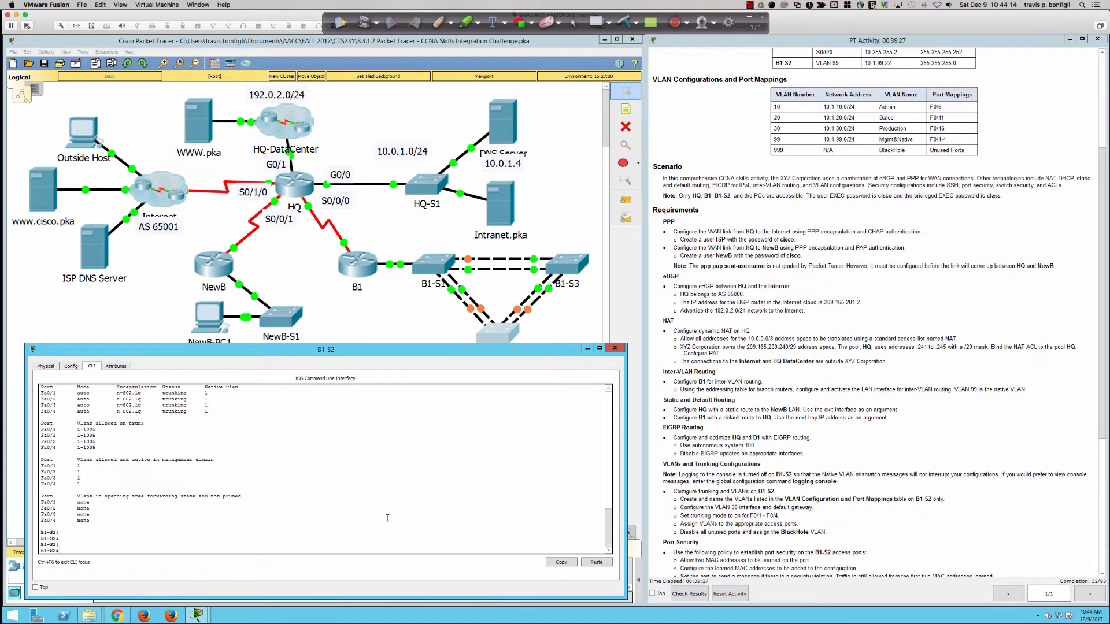
{"action": "type", "text": "conf t"}
{"action": "key", "text": "Return"}
{"action": "type", "text": "vla"}
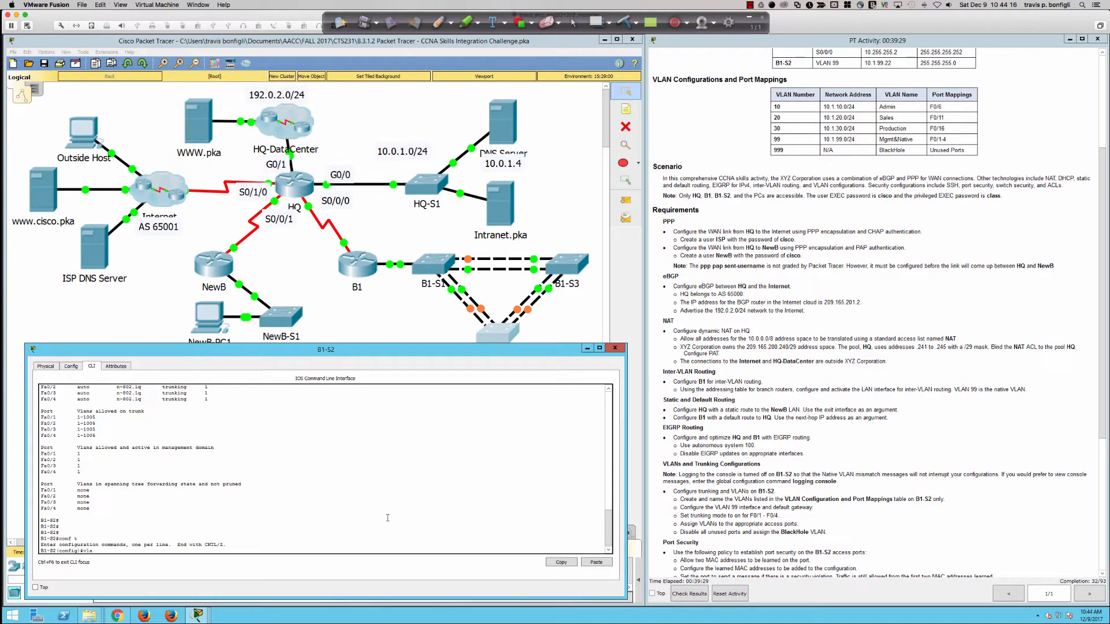
{"action": "type", "text": "n 10"}
{"action": "key", "text": "Return"}
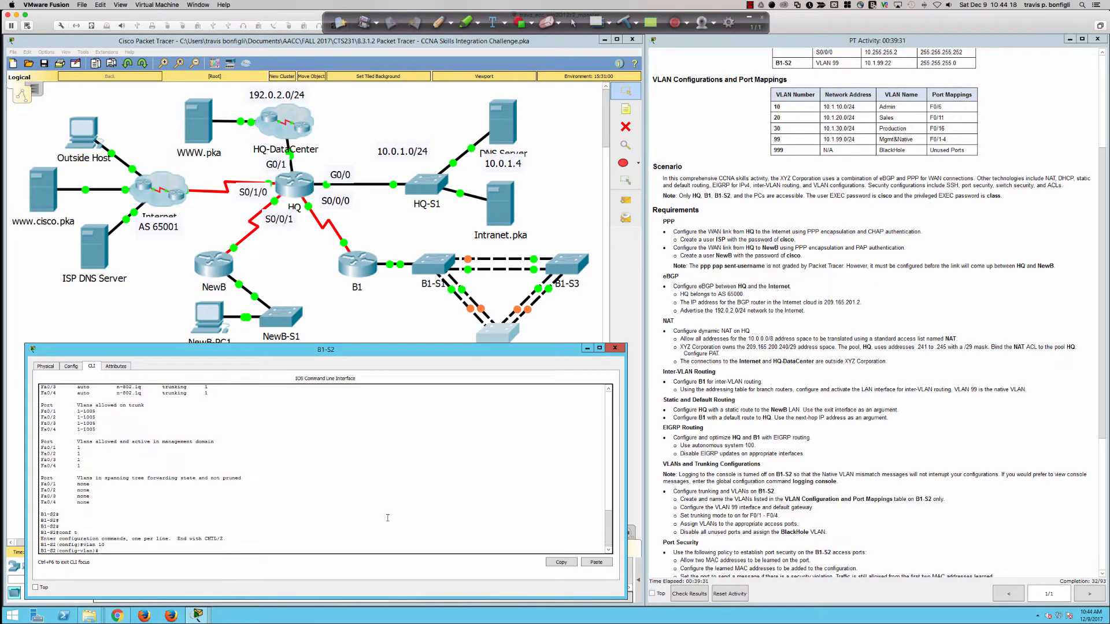
{"action": "type", "text": "na"}
{"action": "key", "text": "Return"}
{"action": "type", "text": "name "}
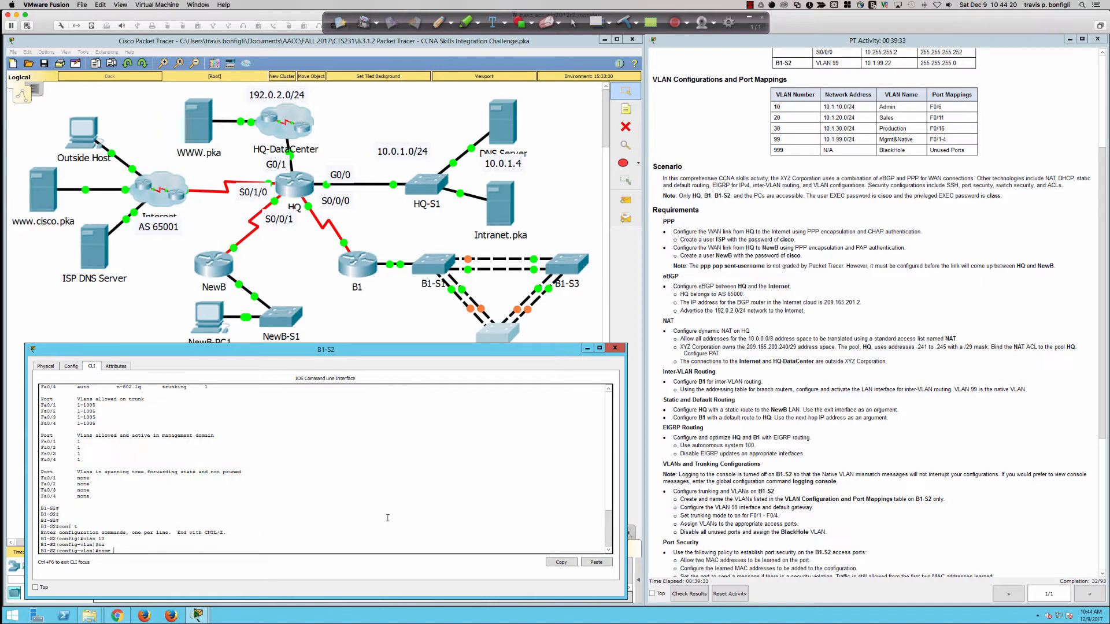
{"action": "type", "text": "Admin"}
{"action": "key", "text": "Return"}
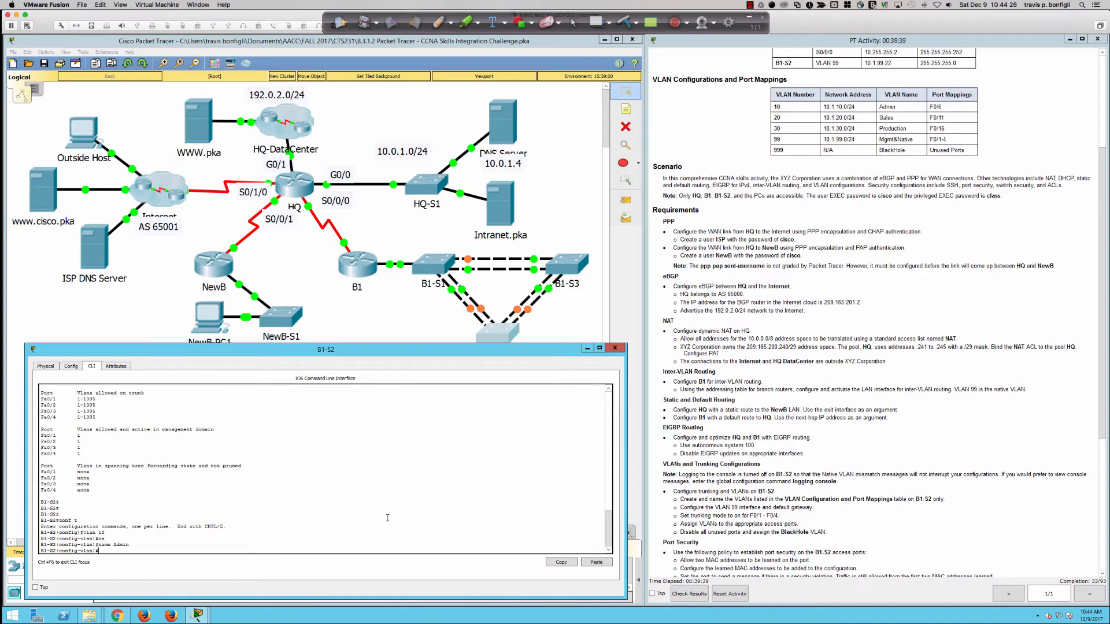
Step: Create VLAN 20 named Sales and VLAN 30 named Production
{"action": "type", "text": "vlan "}
{"action": "type", "text": "20"}
{"action": "key", "text": "Return"}
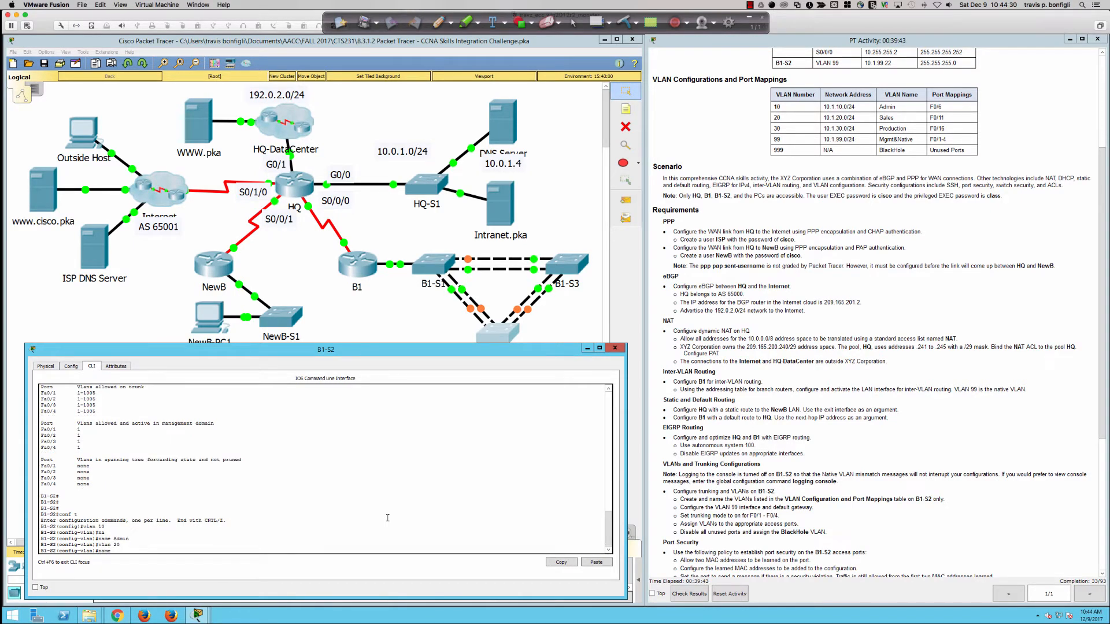
{"action": "type", "text": "Sales"}
{"action": "key", "text": "Return"}
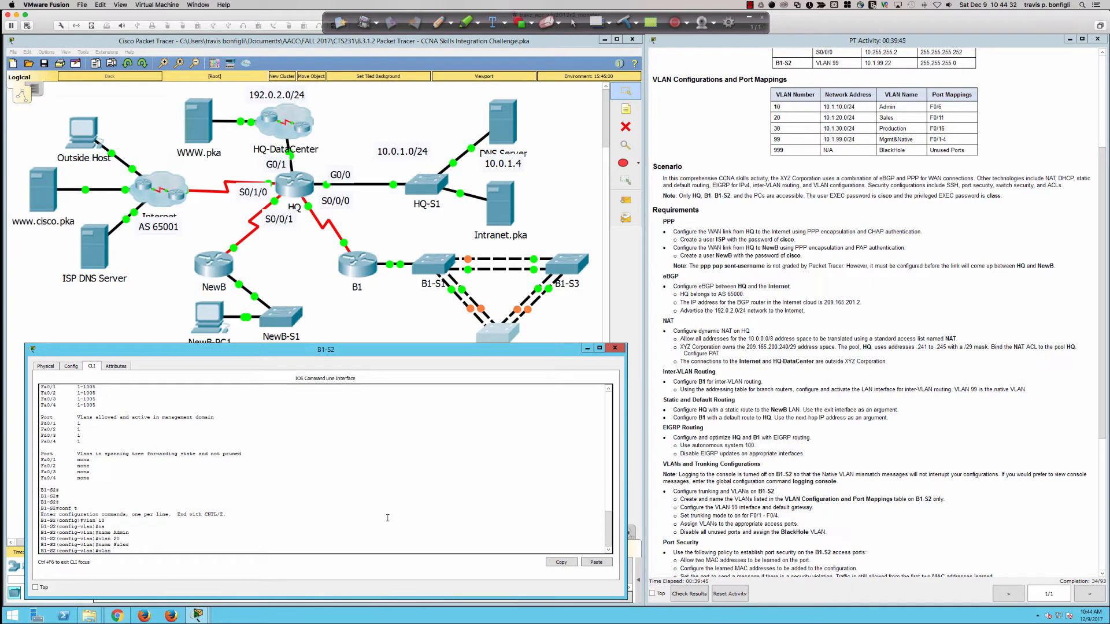
{"action": "type", "text": "vlan 30"}
{"action": "key", "text": "Return"}
{"action": "type", "text": "name P"}
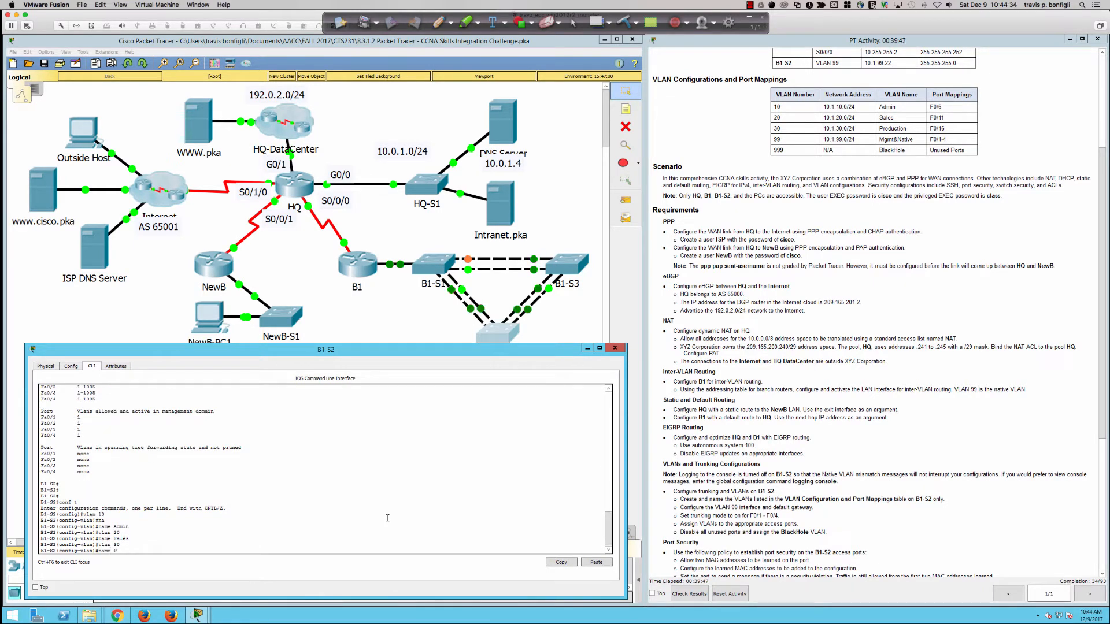
{"action": "type", "text": "roduction"}
{"action": "key", "text": "Return"}
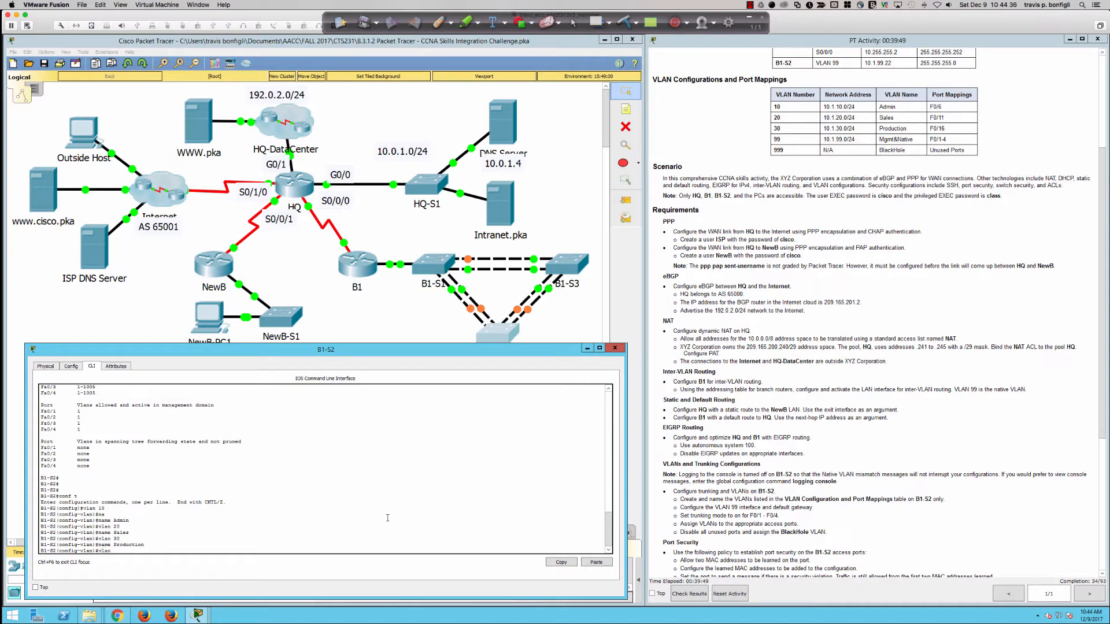
Step: Create VLAN 99 named Mgmt&Native and VLAN 999 named BlackHole
{"action": "type", "text": "99"}
{"action": "key", "text": "Return"}
{"action": "type", "text": "name "}
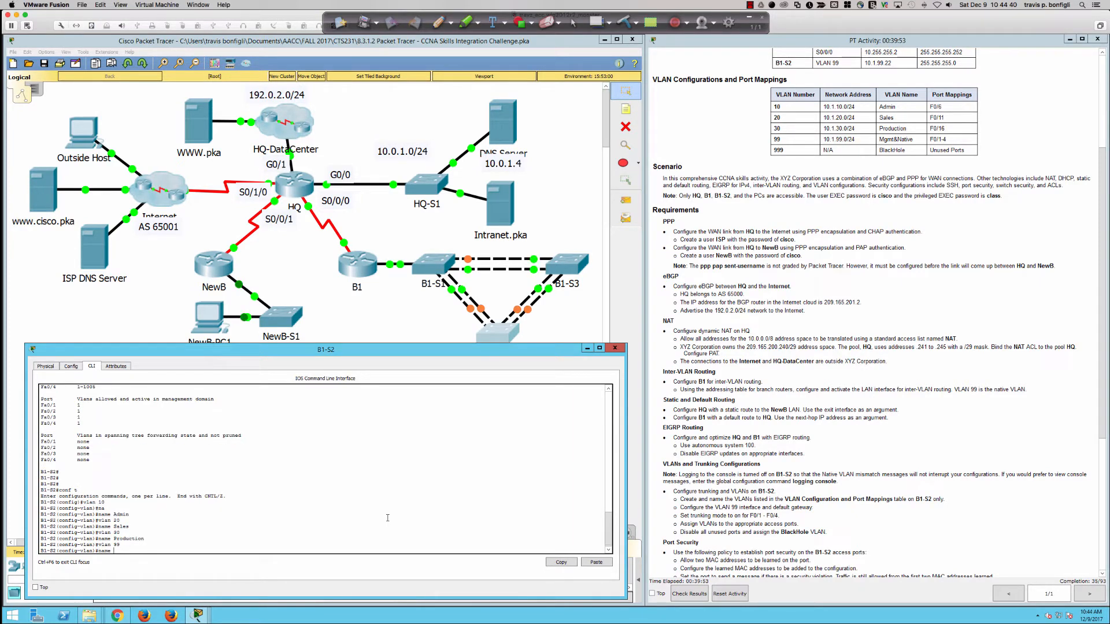
{"action": "type", "text": "Mgmt&Native"}
{"action": "key", "text": "Return"}
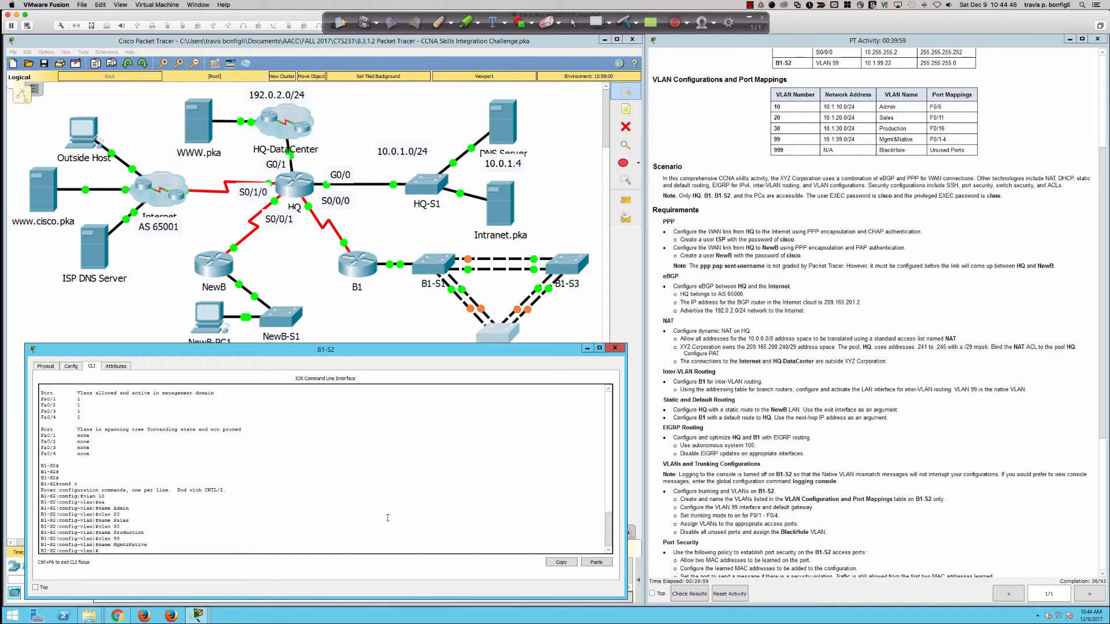
{"action": "type", "text": "vlan 999"}
{"action": "key", "text": "Return"}
{"action": "type", "text": "name Blac"}
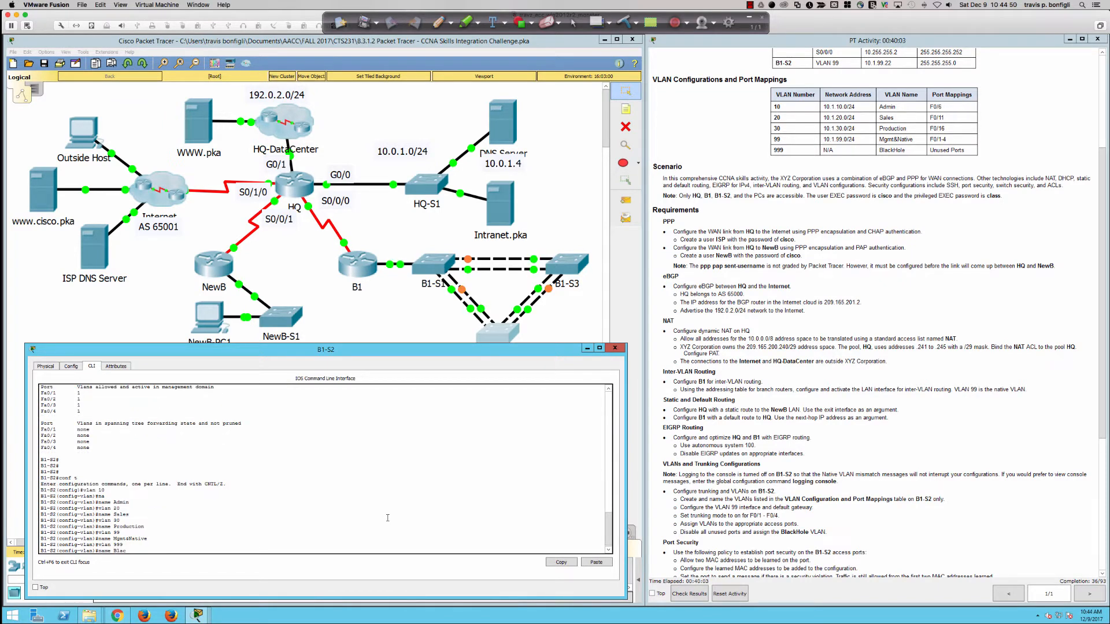
{"action": "type", "text": "kHole"}
{"action": "key", "text": "Return"}
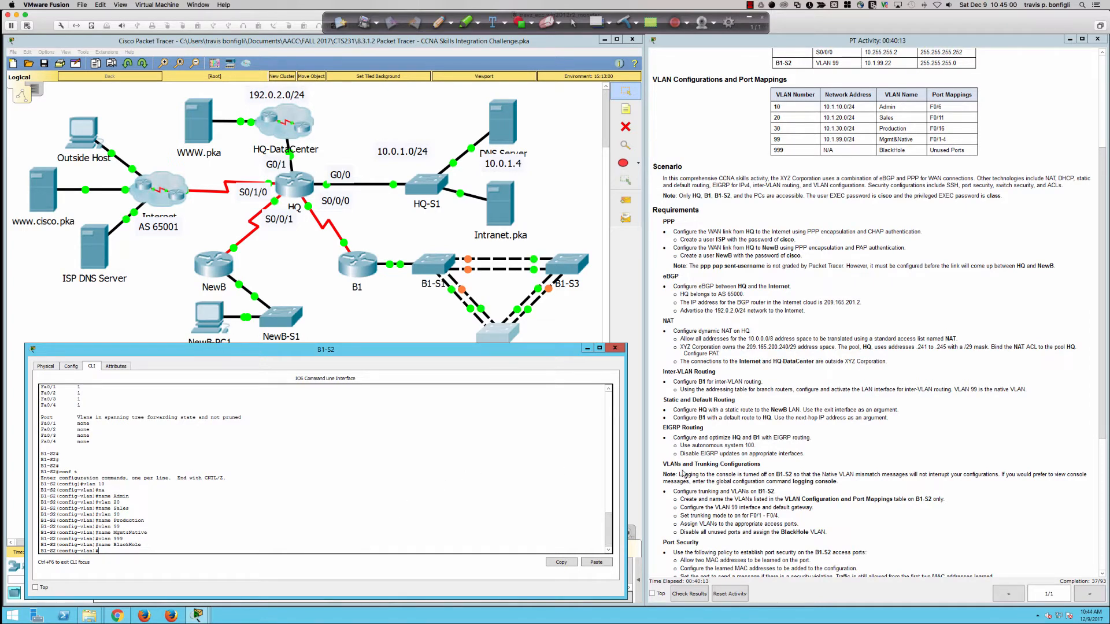
{"action": "scroll", "coordinate": [688, 475], "scroll_direction": "down", "scroll_amount": 1}
{"action": "scroll", "coordinate": [705, 480], "scroll_direction": "up", "scroll_amount": 1}
Step: Enter 'int vlan 99' configuration on B1-S2, then return to the full network topology
{"action": "key", "text": "Return"}
{"action": "key", "text": "Return"}
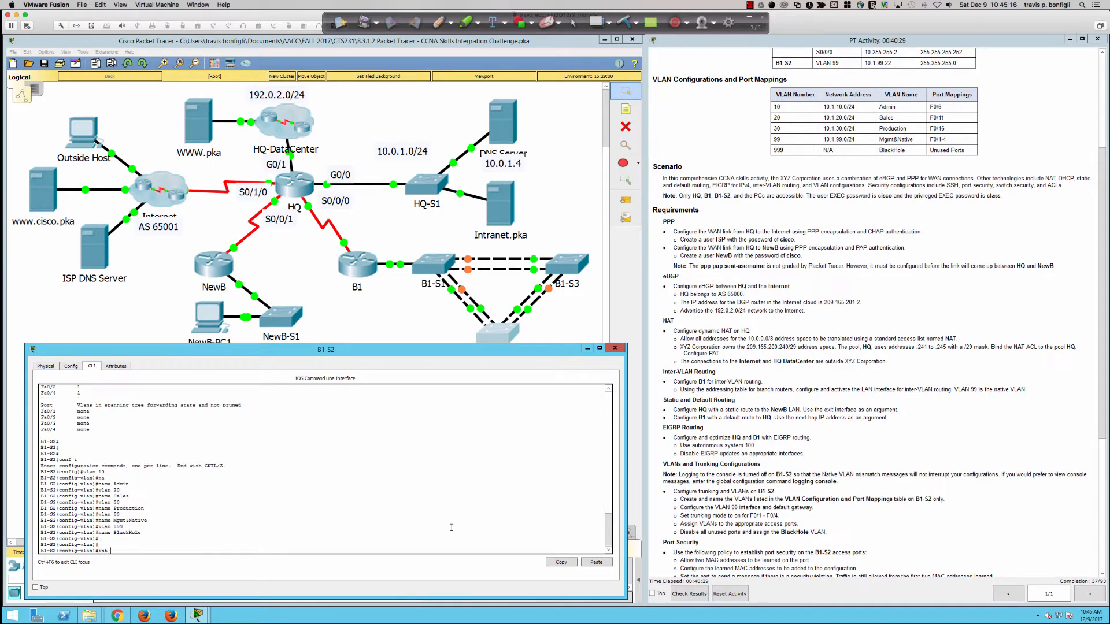
{"action": "type", "text": "int"}
{"action": "type", "text": "vlan 99"}
{"action": "key", "text": "Return"}
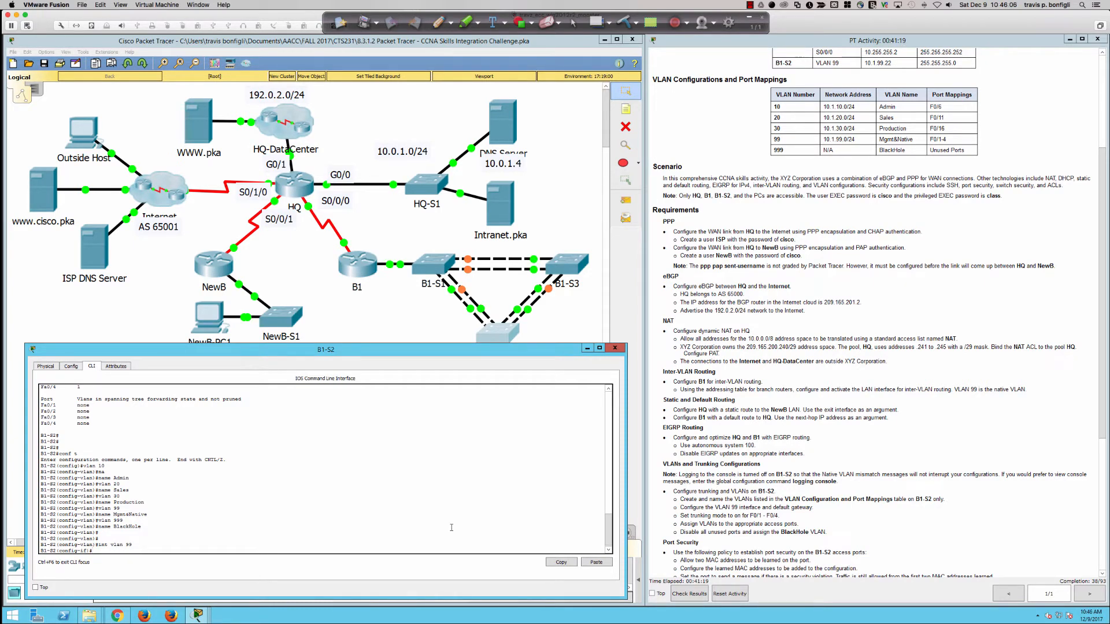
{"action": "left_click", "coordinate": [357, 326]}
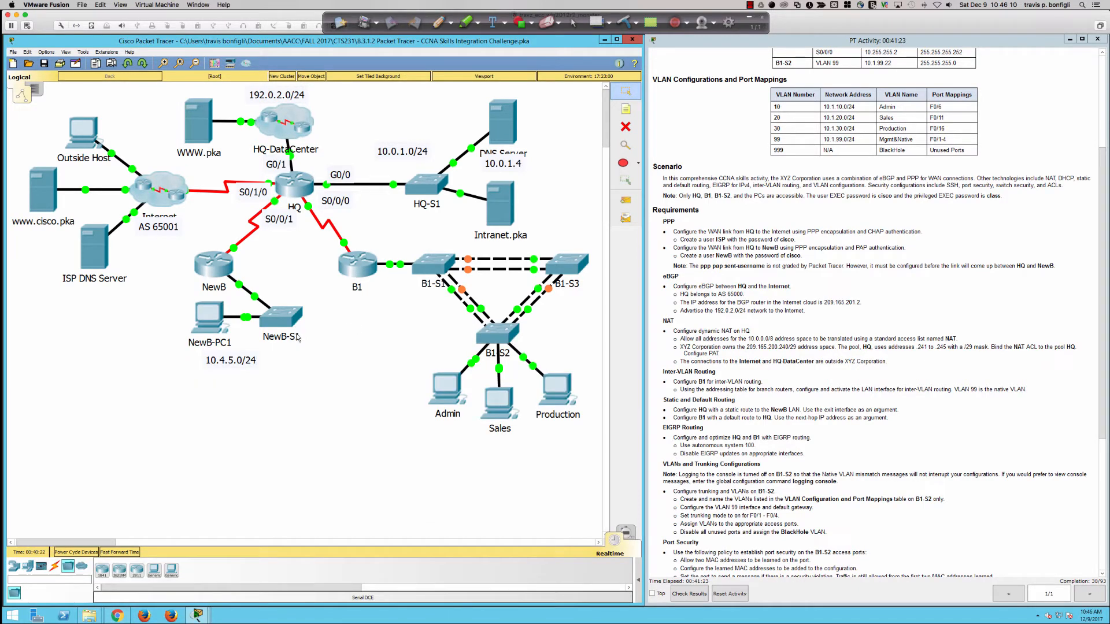
{"action": "left_click", "coordinate": [438, 22]}
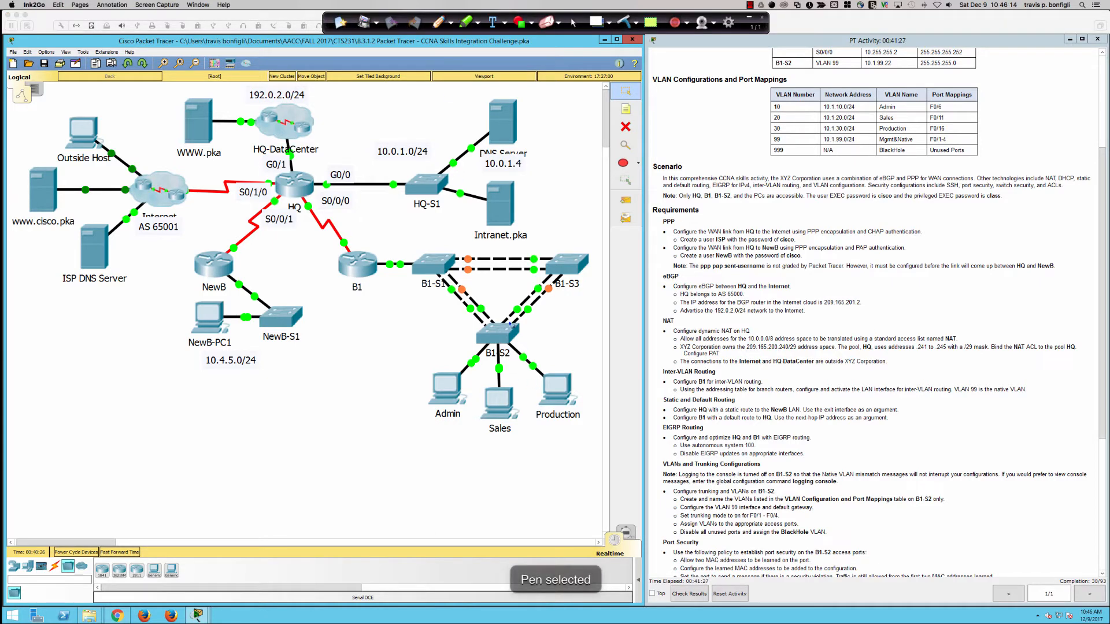
{"action": "mouse_move", "coordinate": [507, 321]}
{"action": "left_mouse_down"}
{"action": "mouse_move", "coordinate": [469, 332]}
{"action": "mouse_move", "coordinate": [492, 359]}
{"action": "mouse_move", "coordinate": [527, 331]}
{"action": "mouse_move", "coordinate": [502, 318]}
{"action": "left_mouse_up"}
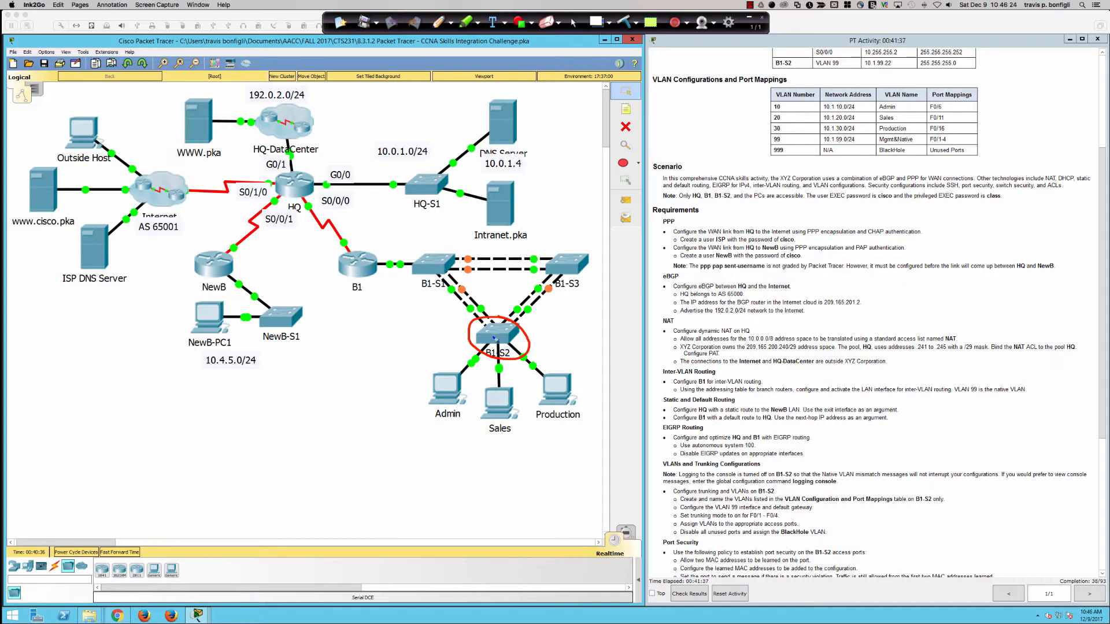
{"action": "mouse_move", "coordinate": [564, 332]}
{"action": "left_mouse_down"}
{"action": "mouse_move", "coordinate": [535, 342]}
{"action": "mouse_move", "coordinate": [579, 325]}
{"action": "left_mouse_up"}
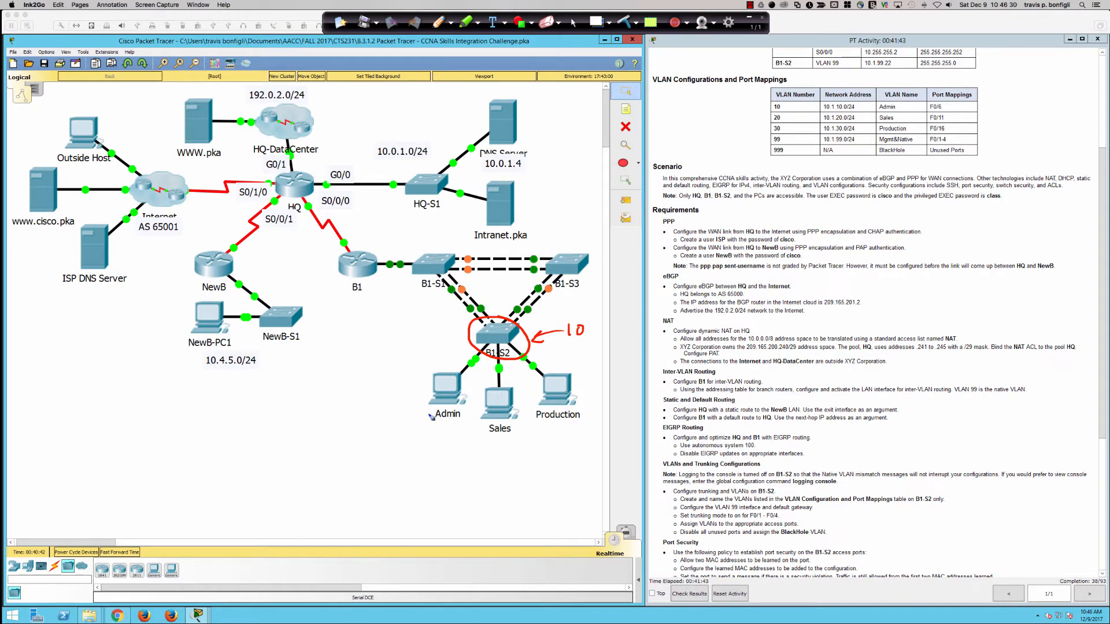
{"action": "mouse_move", "coordinate": [437, 421]}
{"action": "left_mouse_down"}
{"action": "mouse_move", "coordinate": [457, 424]}
{"action": "mouse_move", "coordinate": [447, 419]}
{"action": "mouse_move", "coordinate": [477, 355]}
{"action": "left_mouse_up"}
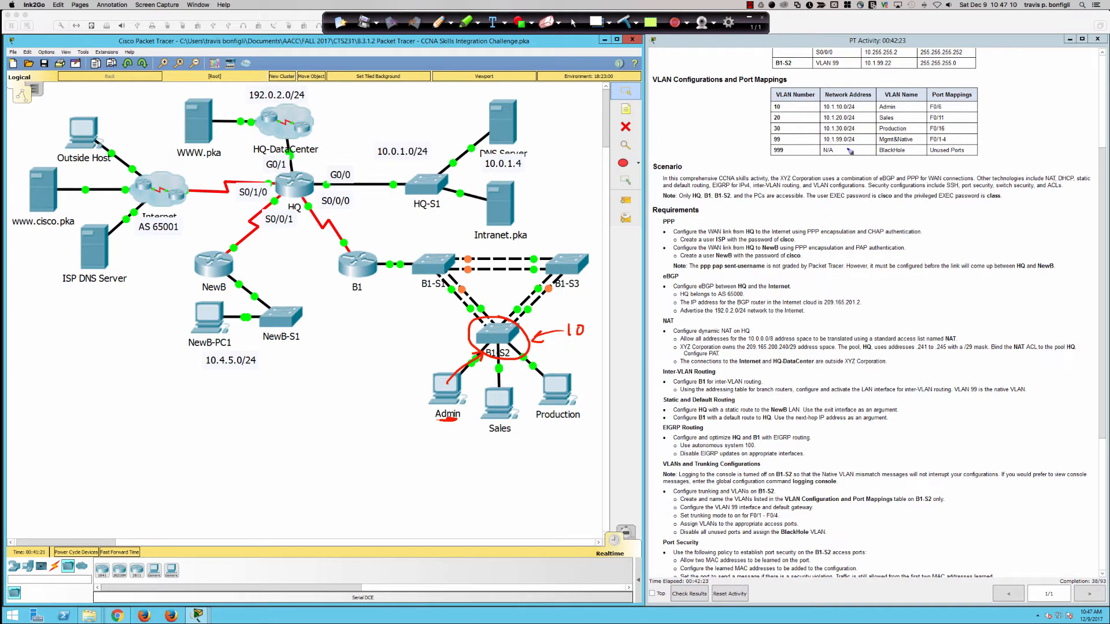
{"action": "left_click", "coordinate": [625, 24]}
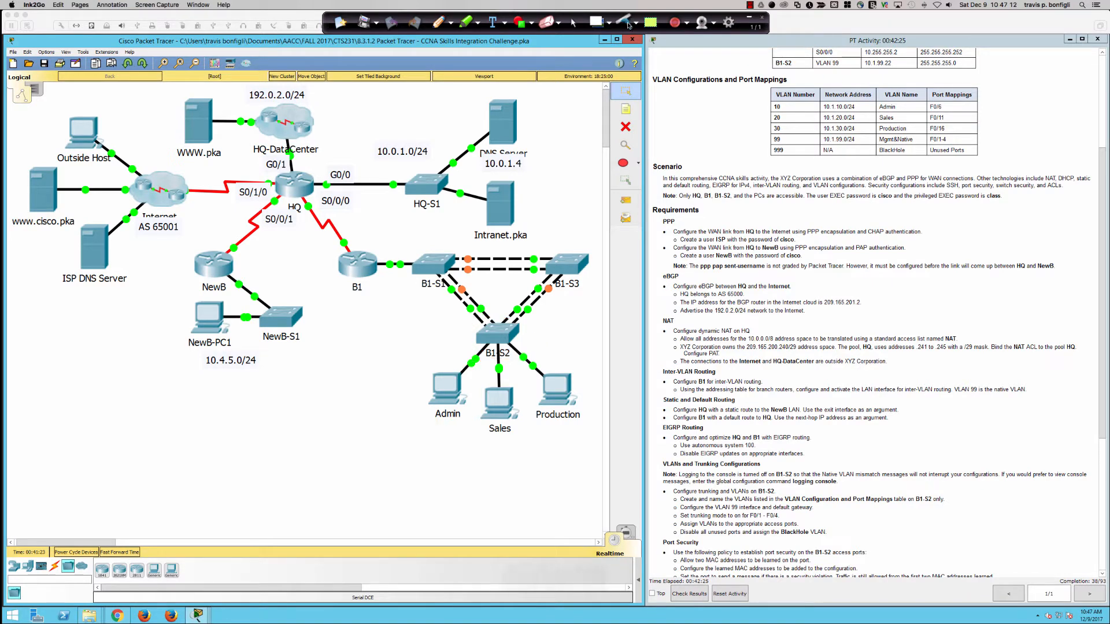
{"action": "left_click", "coordinate": [573, 22]}
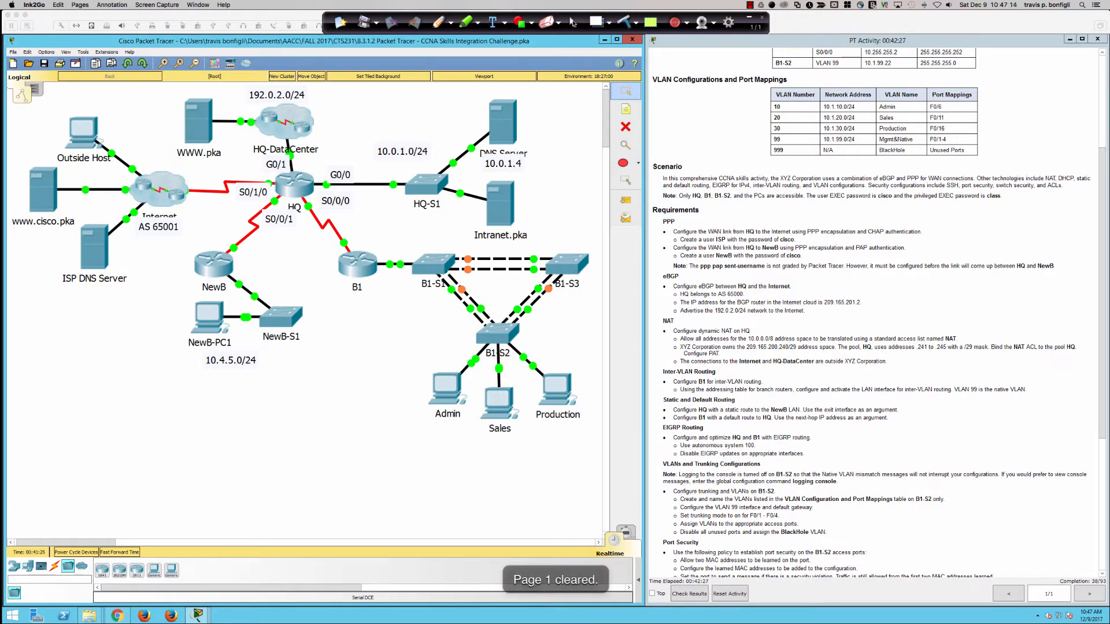
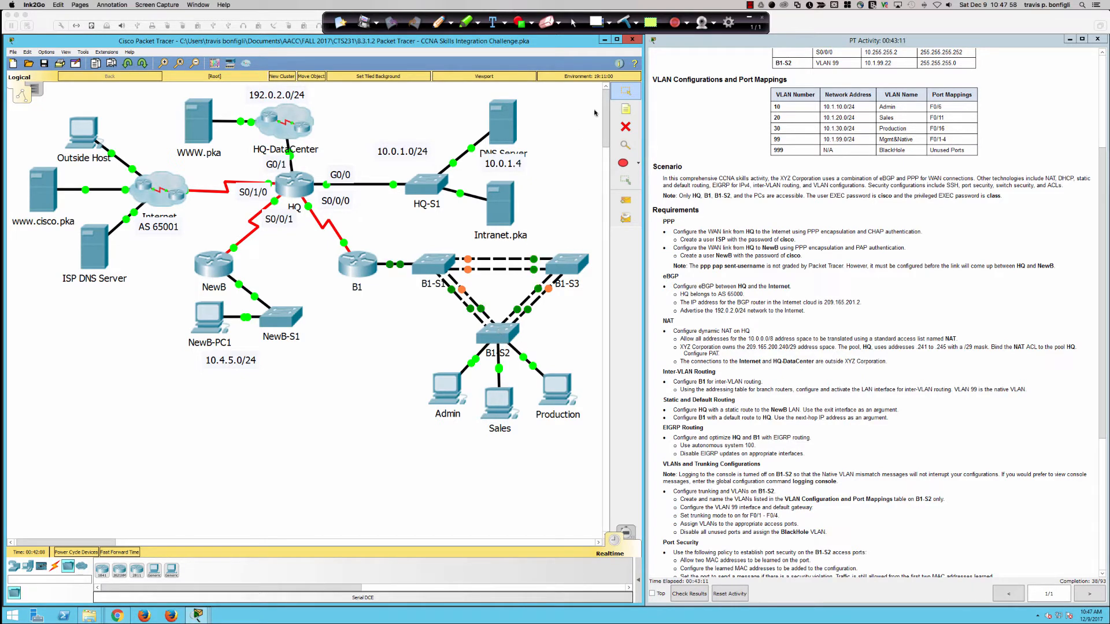
Step: Scroll through the activity instructions to review the B1-S2 tasks
{"action": "left_click", "coordinate": [623, 22]}
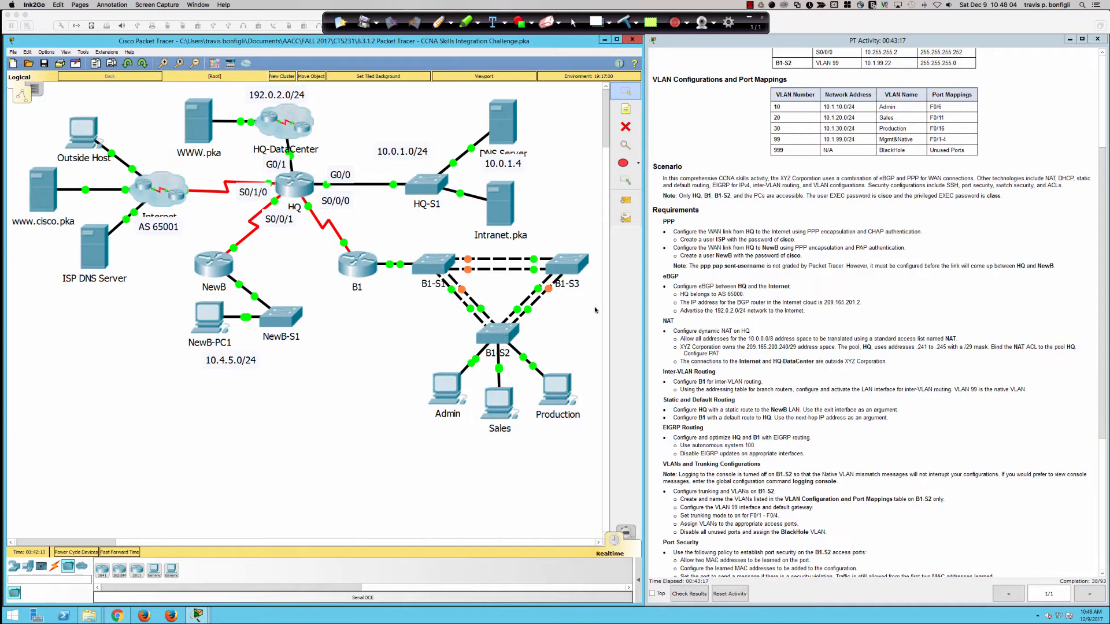
{"action": "left_click", "coordinate": [928, 365]}
{"action": "scroll", "coordinate": [556, 330], "scroll_direction": "down", "scroll_amount": 4}
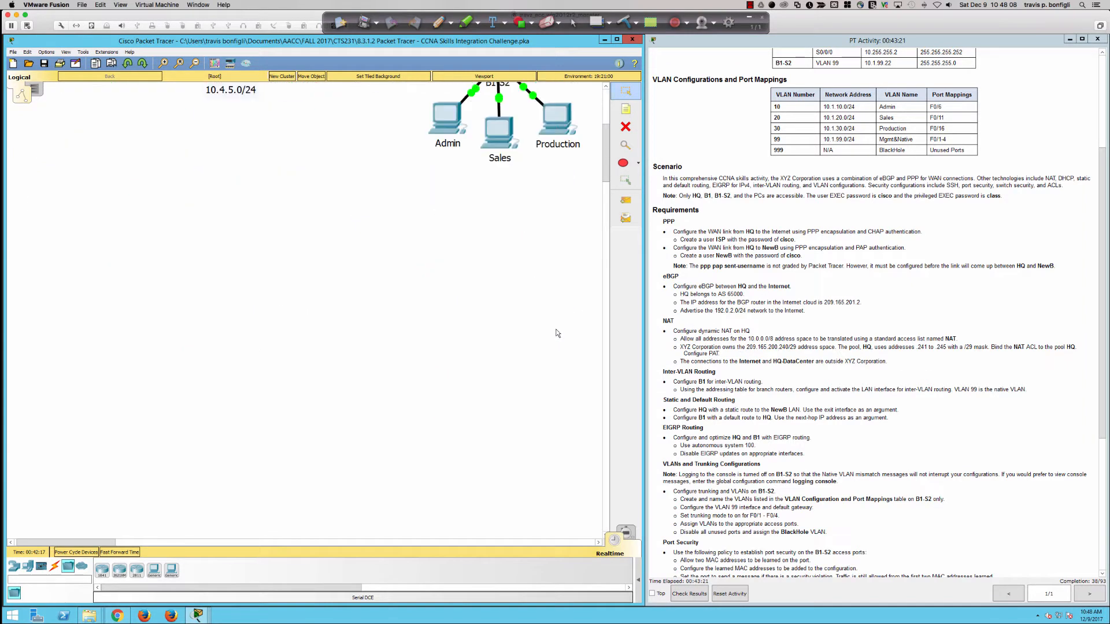
{"action": "scroll", "coordinate": [557, 334], "scroll_direction": "up", "scroll_amount": 4}
{"action": "left_click", "coordinate": [732, 285]}
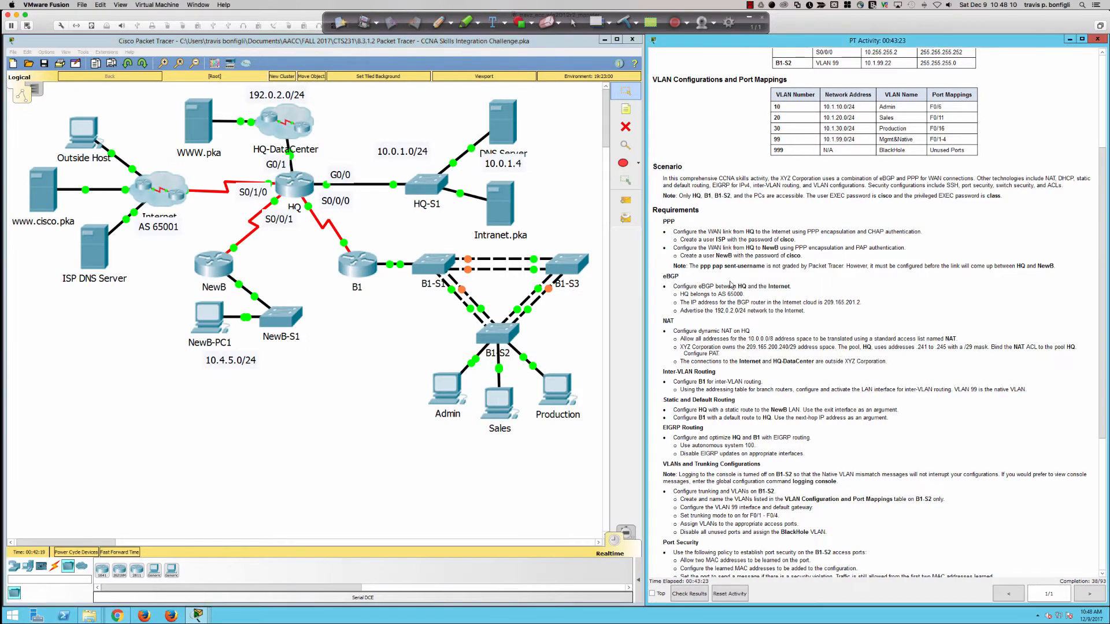
{"action": "scroll", "coordinate": [797, 301], "scroll_direction": "down", "scroll_amount": 5}
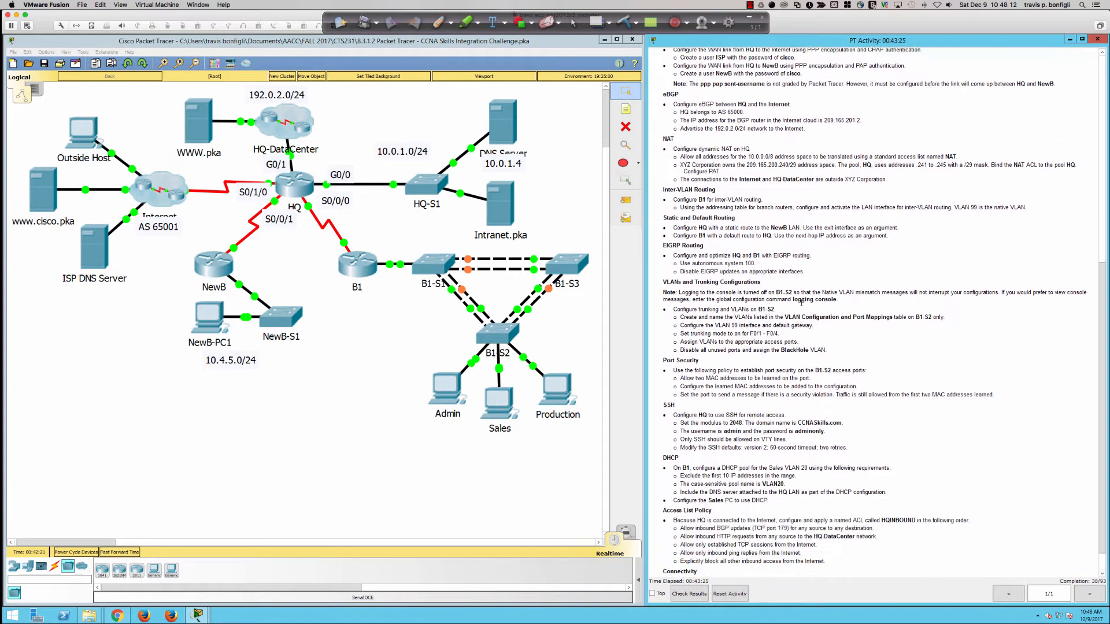
{"action": "scroll", "coordinate": [802, 302], "scroll_direction": "down", "scroll_amount": 1}
Step: Enable B1-S2's VLAN 99 interface with 'no shut'
{"action": "left_click", "coordinate": [495, 338]}
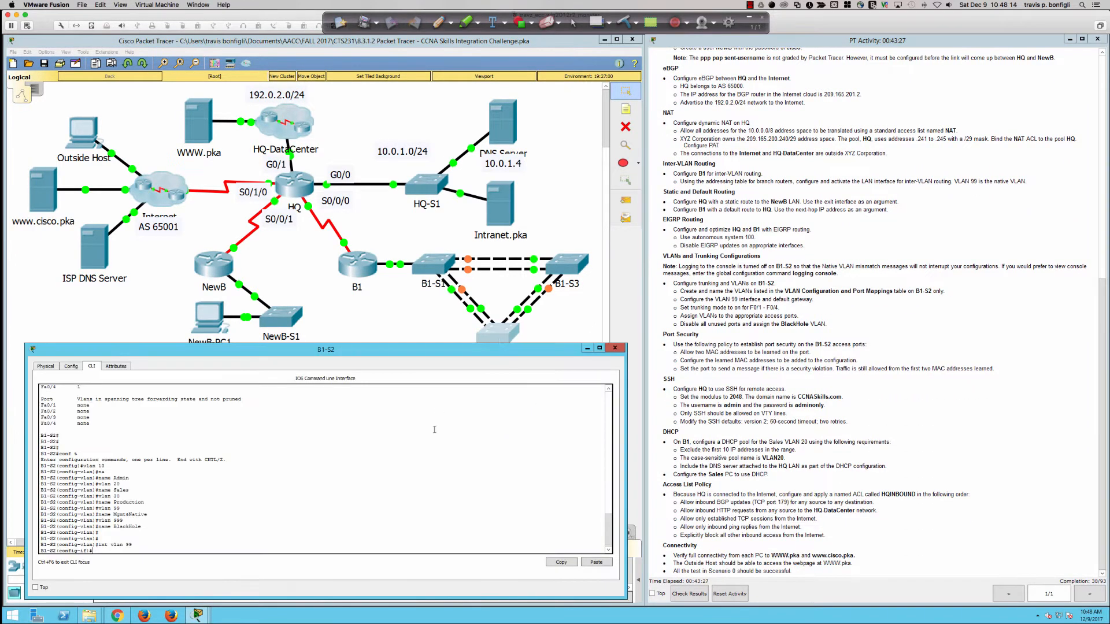
{"action": "key", "text": "Return"}
{"action": "key", "text": "Return"}
{"action": "key", "text": "Return"}
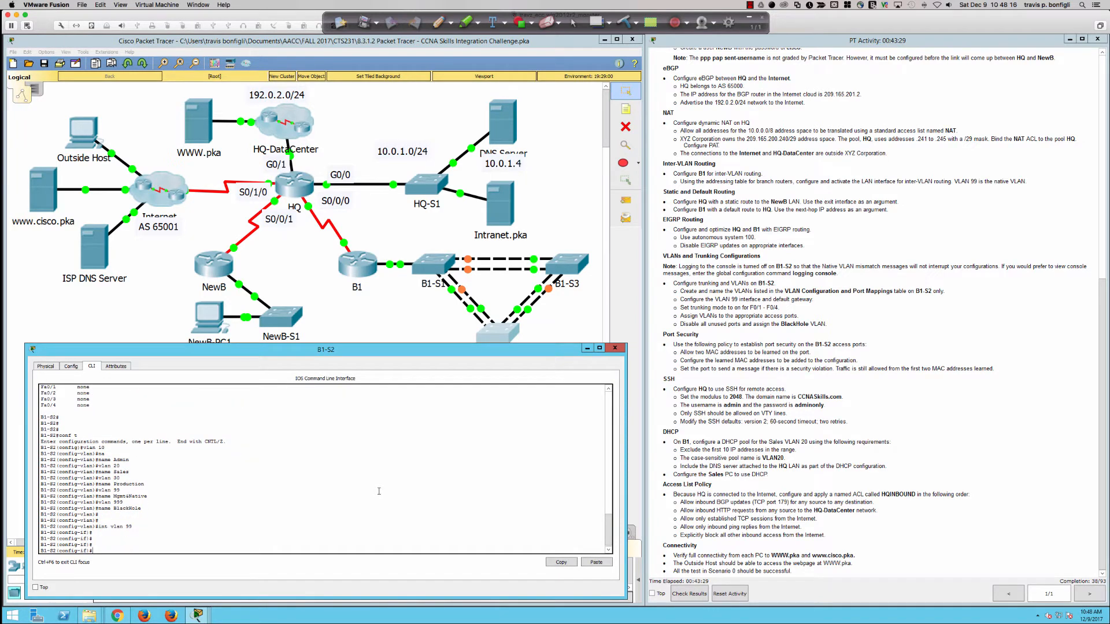
{"action": "type", "text": "no shut"}
{"action": "key", "text": "Return"}
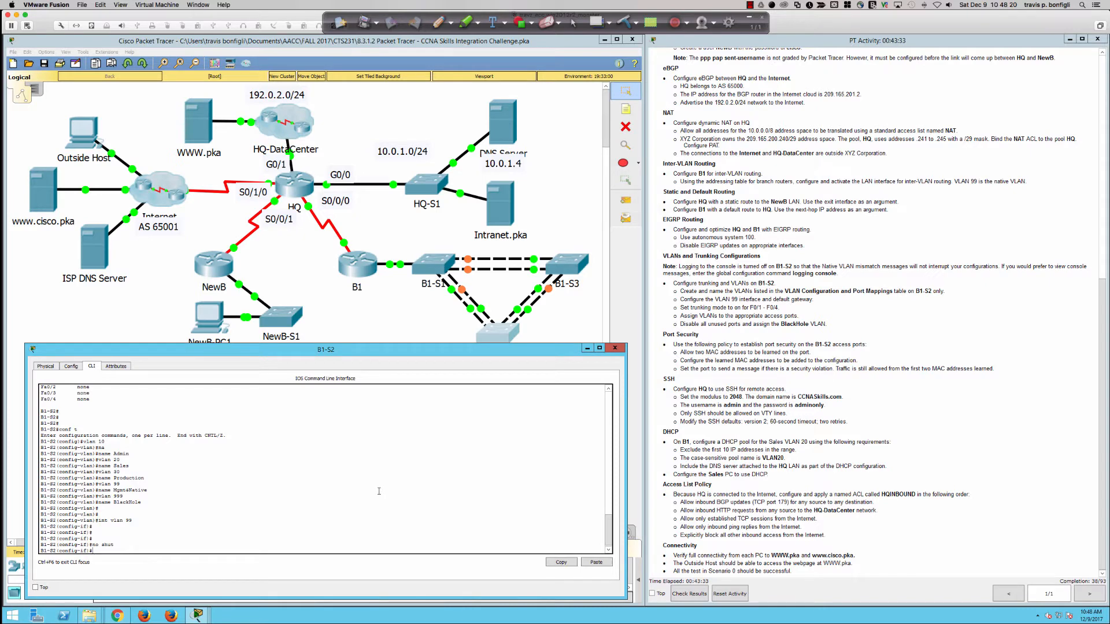
Step: Assign the VLAN 99 interface address 10.1.99.22 255.255.255.0
{"action": "type", "text": "ip"}
{"action": "scroll", "coordinate": [826, 427], "scroll_direction": "up", "scroll_amount": 5}
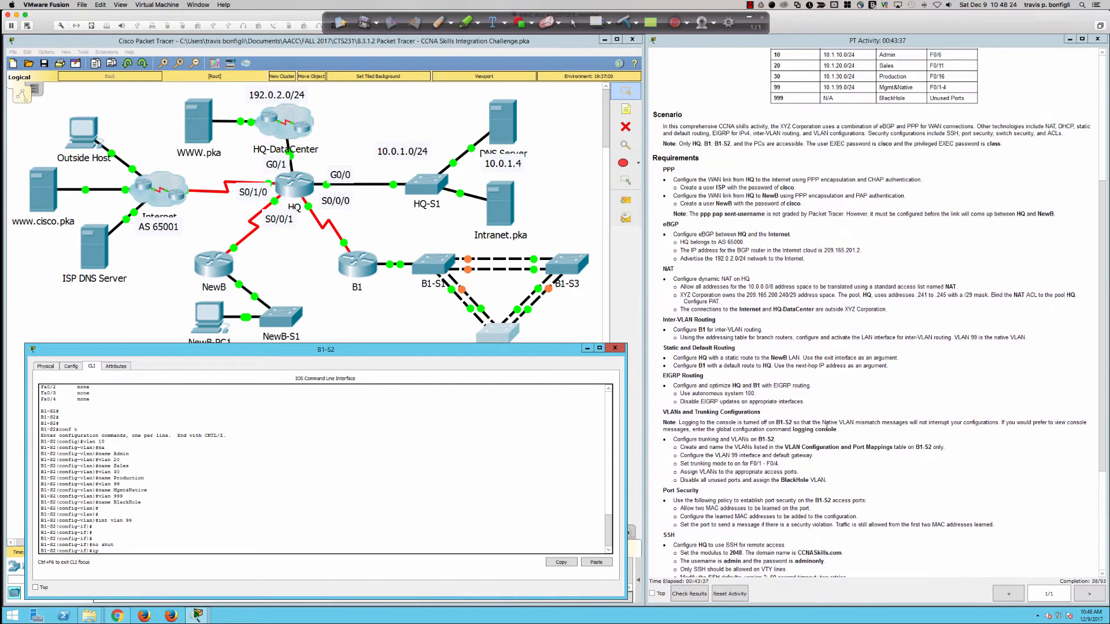
{"action": "scroll", "coordinate": [827, 426], "scroll_direction": "up", "scroll_amount": 3}
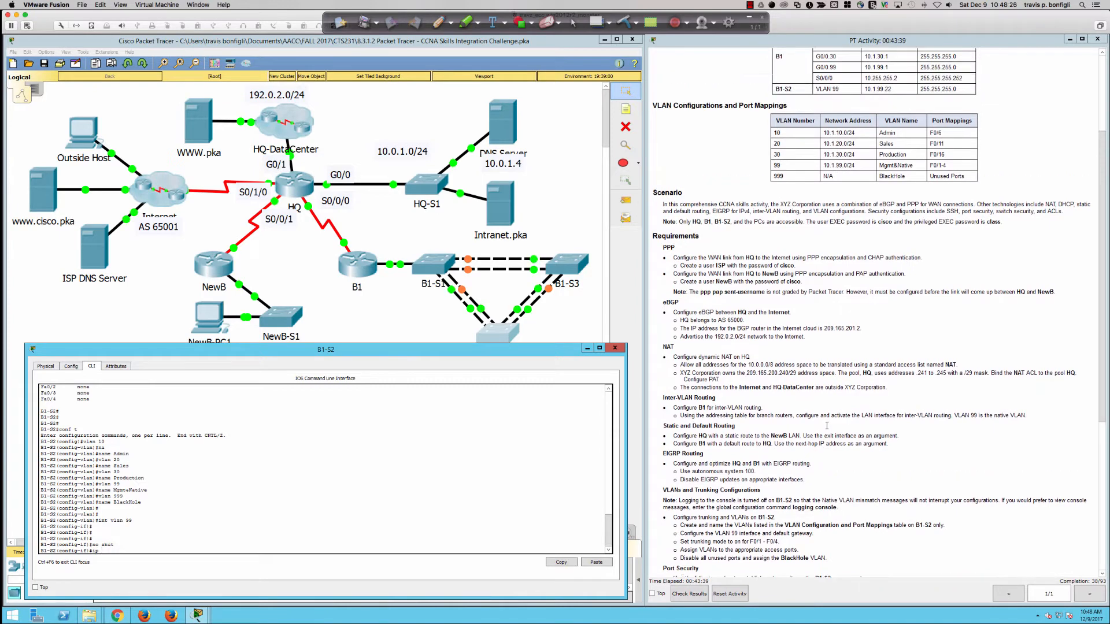
{"action": "scroll", "coordinate": [827, 427], "scroll_direction": "down", "scroll_amount": 4}
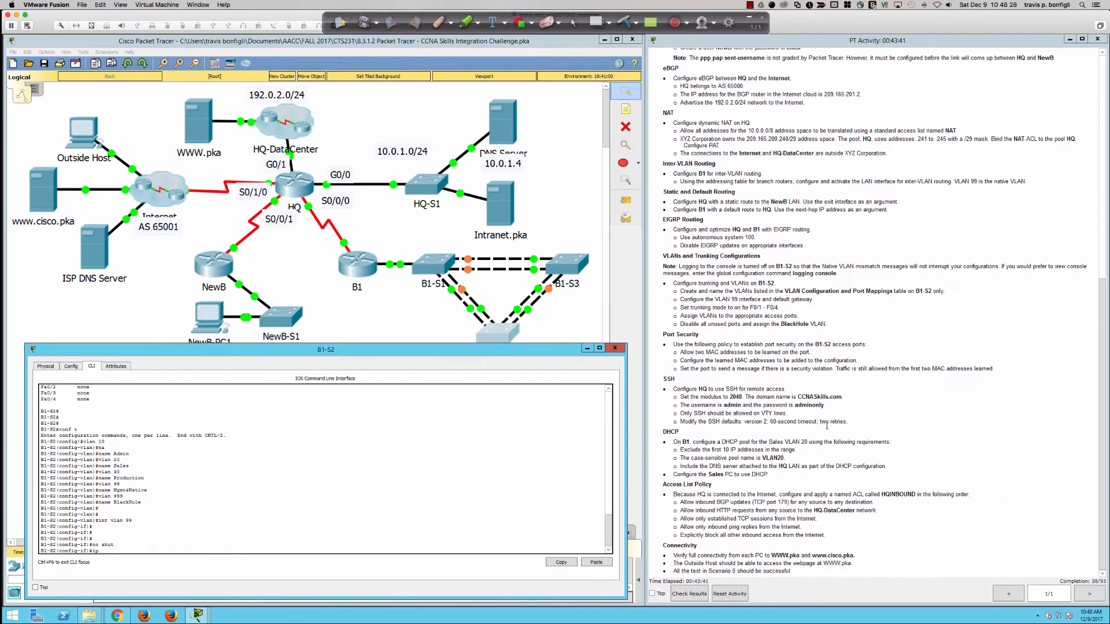
{"action": "type", "text": "add 10.1.99.22 255.255"}
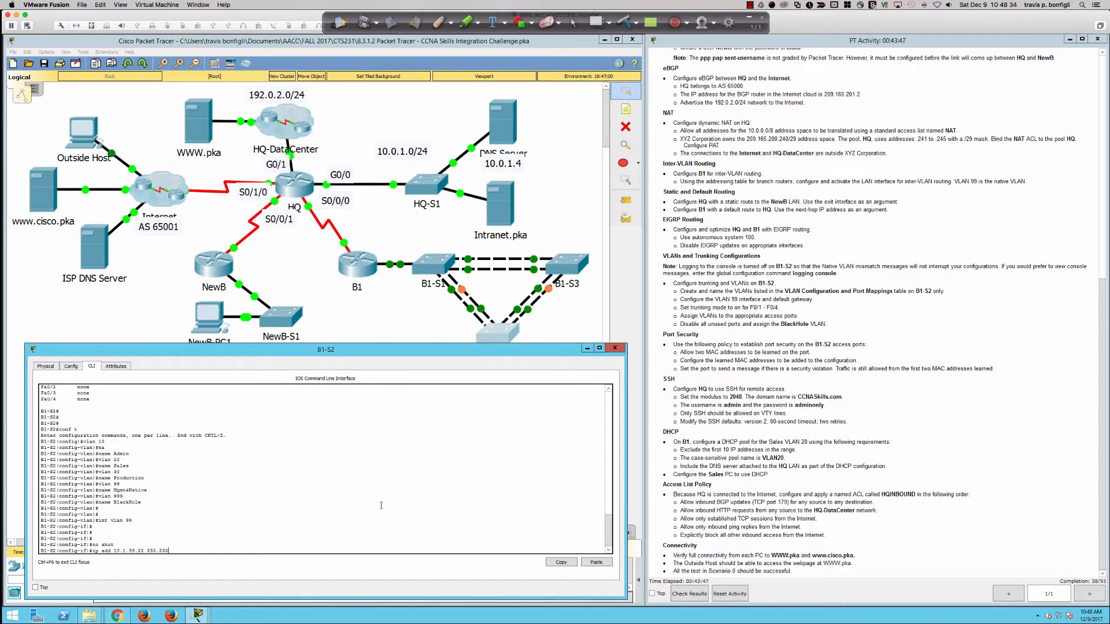
{"action": "type", "text": ".255 "}
{"action": "type", "text": "0"}
{"action": "key", "text": "Return"}
{"action": "key", "text": "Return"}
{"action": "key", "text": "Return"}
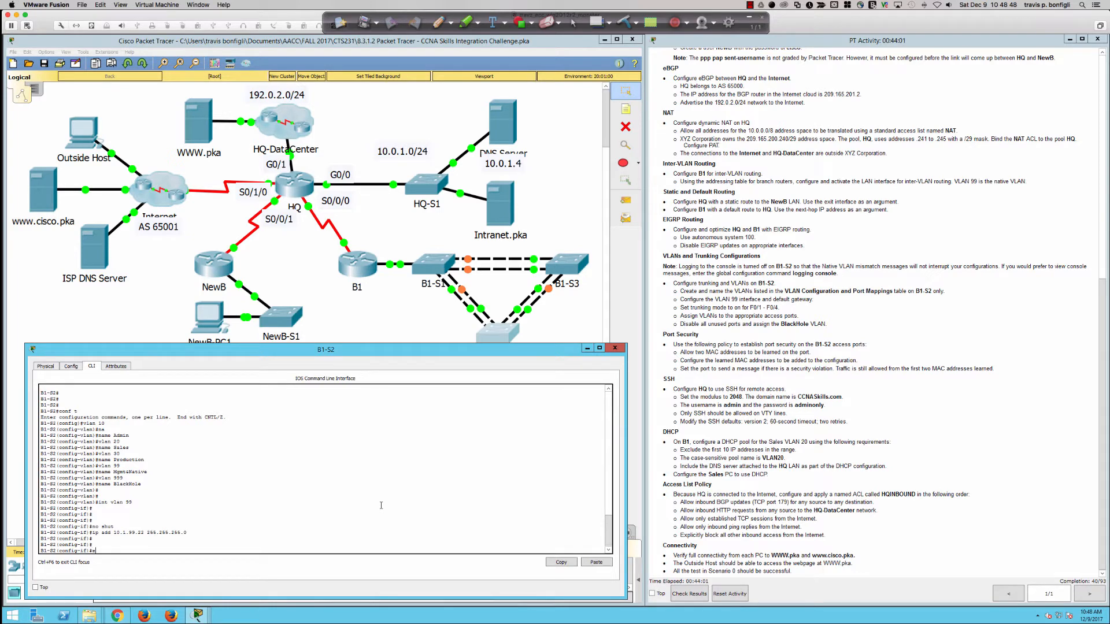
Step: Exit interface configuration and type 'ip default-gateway 10.1.99.1' without applying it yet
{"action": "key", "text": "Return"}
{"action": "type", "text": "ip"}
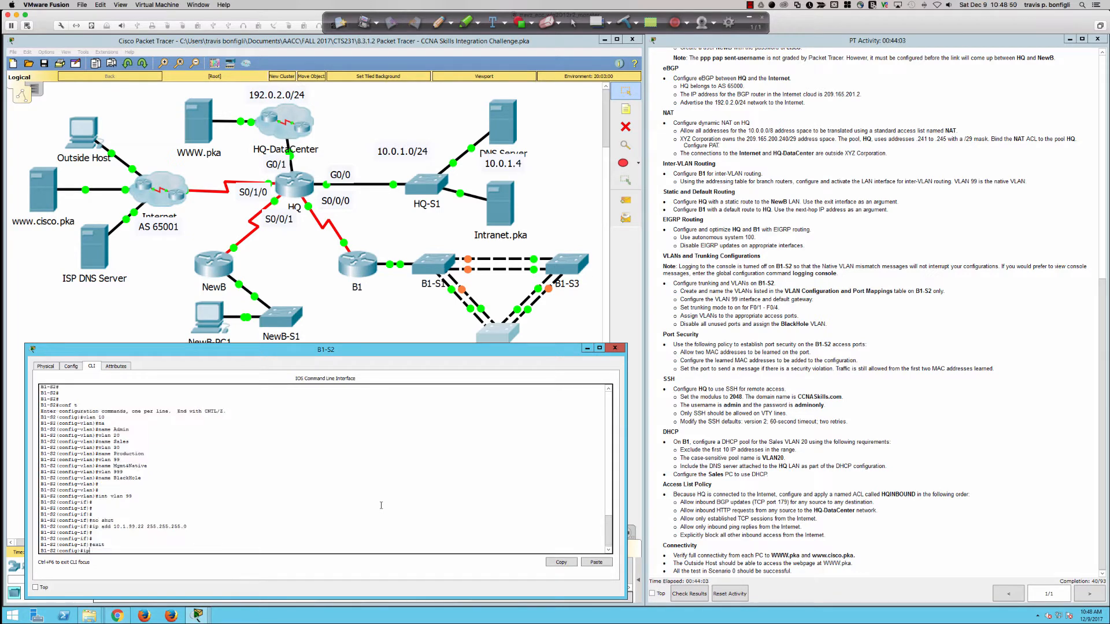
{"action": "type", "text": " def"}
{"action": "key", "text": "Tab"}
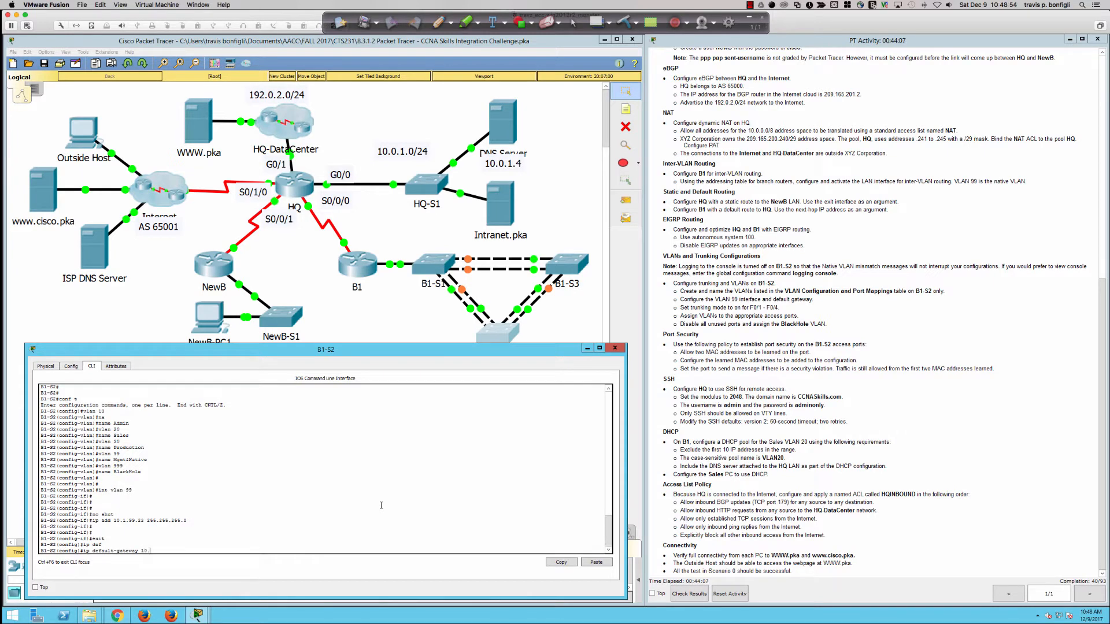
{"action": "type", "text": "10.1.99.1"}
{"action": "scroll", "coordinate": [870, 479], "scroll_direction": "up", "scroll_amount": 5}
Step: Confirm B1's VLAN 99 address 10.1.99.1 in the addressing table and apply it as B1-S2's default gateway
{"action": "scroll", "coordinate": [870, 479], "scroll_direction": "up", "scroll_amount": 4}
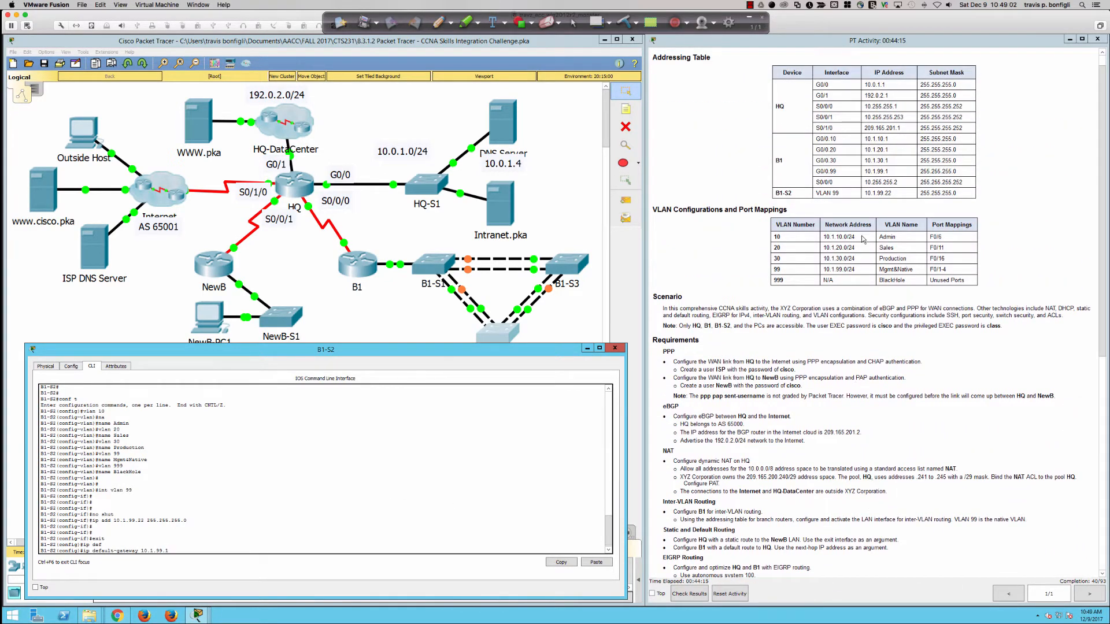
{"action": "left_click_drag", "start_coordinate": [818, 171], "coordinate": [900, 171]}
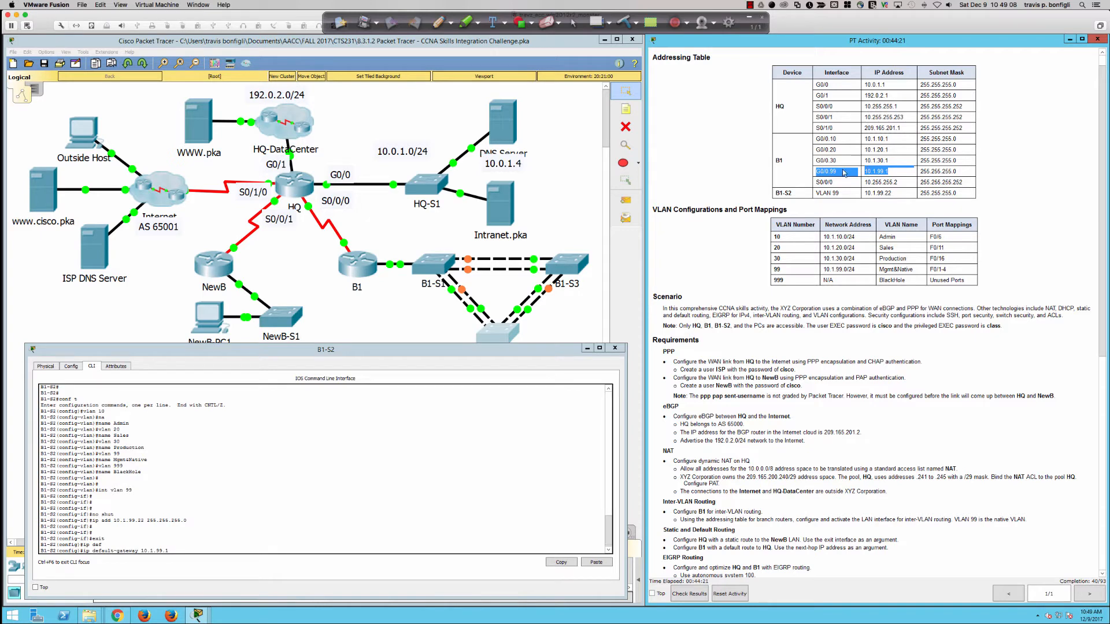
{"action": "scroll", "coordinate": [831, 201], "scroll_direction": "down", "scroll_amount": 6}
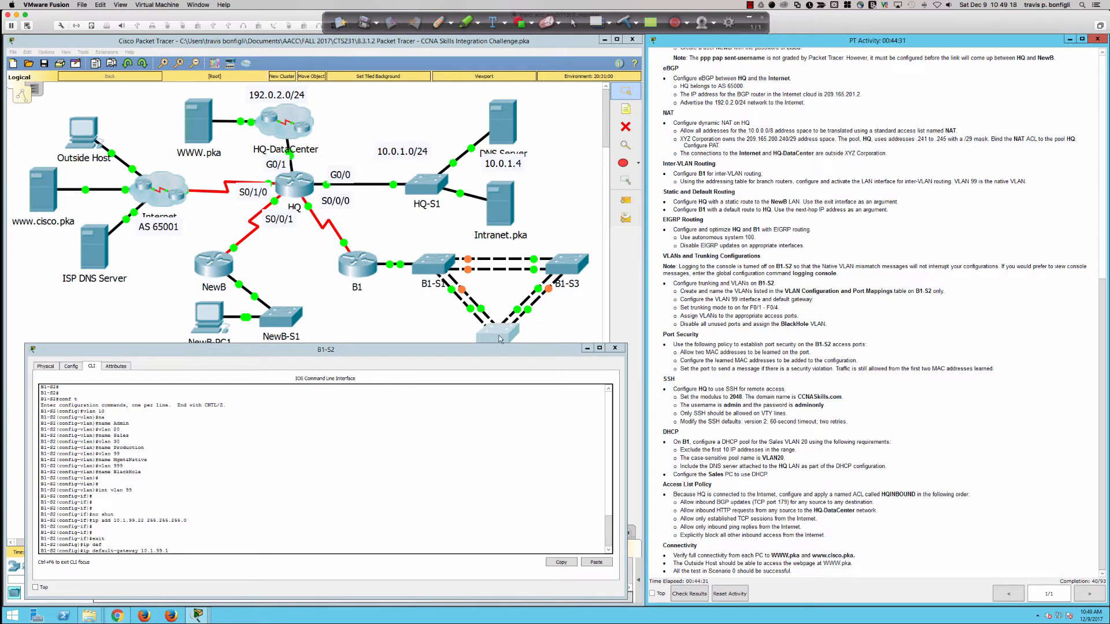
{"action": "left_click", "coordinate": [304, 514]}
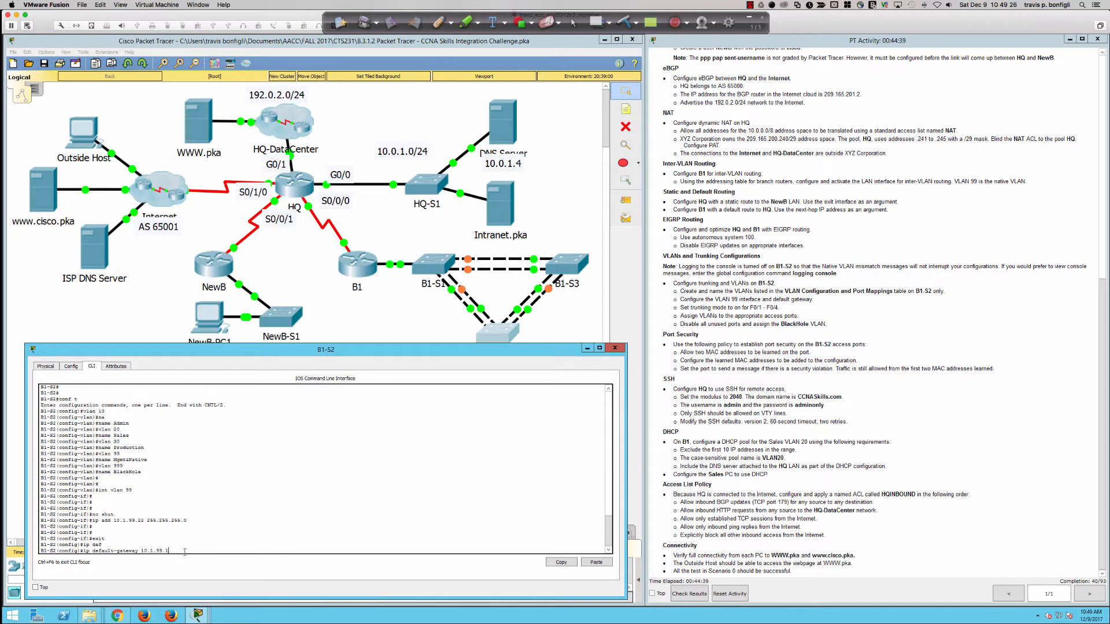
{"action": "key", "text": "Return"}
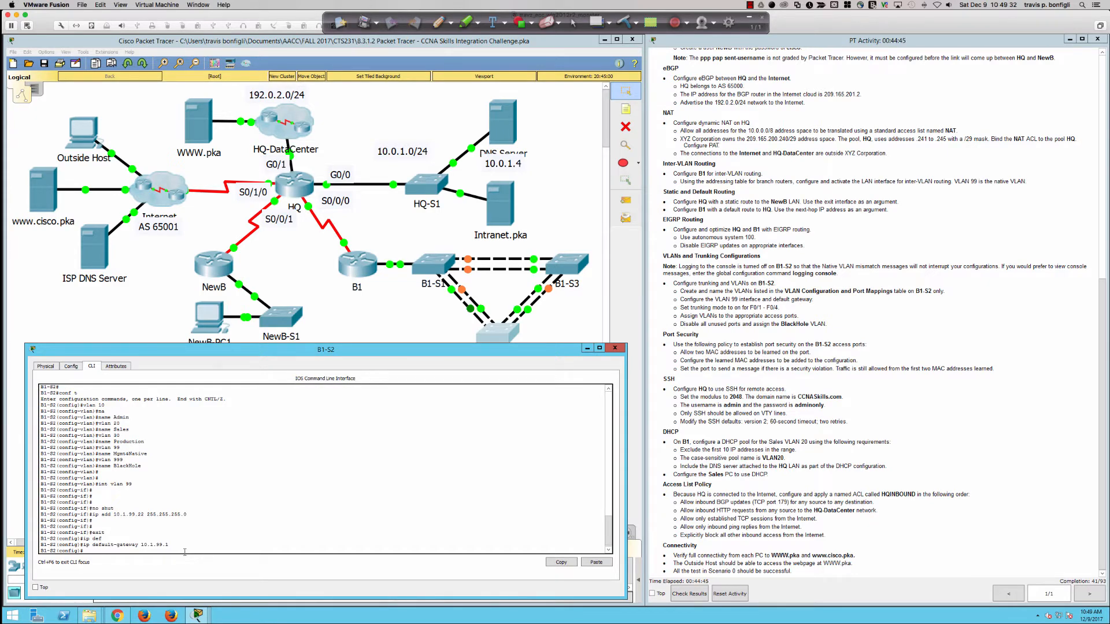
Step: Try partial ping, ssh and telnet commands at the B1-S2 prompt, then erase them
{"action": "type", "text": "ping"}
{"action": "left_click_drag", "start_coordinate": [164, 546], "coordinate": [137, 545]}
{"action": "left_click", "coordinate": [191, 542]}
{"action": "key", "text": "BackSpace"}
{"action": "type", "text": "ssh"}
{"action": "key", "text": "BackSpace"}
{"action": "key", "text": "BackSpace"}
{"action": "key", "text": "BackSpace"}
{"action": "type", "text": "telnet"}
{"action": "key", "text": "BackSpace"}
{"action": "key", "text": "BackSpace"}
{"action": "left_click_drag", "start_coordinate": [160, 544], "coordinate": [144, 545]}
Step: Open the Admin PC's command prompt, start a ping, then close it
{"action": "left_click", "coordinate": [374, 324]}
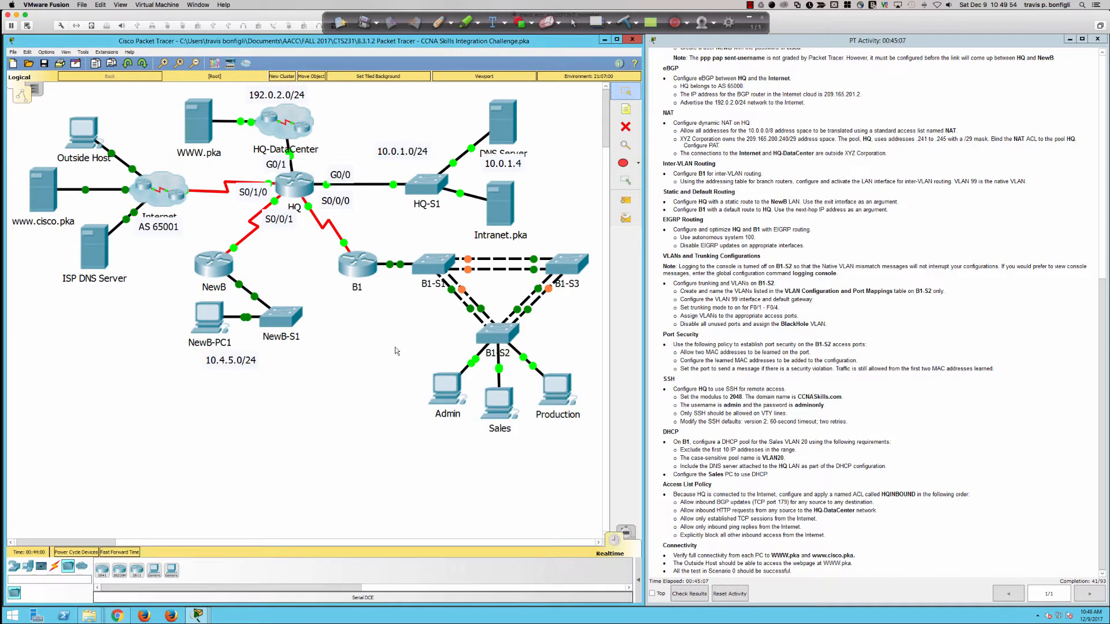
{"action": "left_click", "coordinate": [446, 391]}
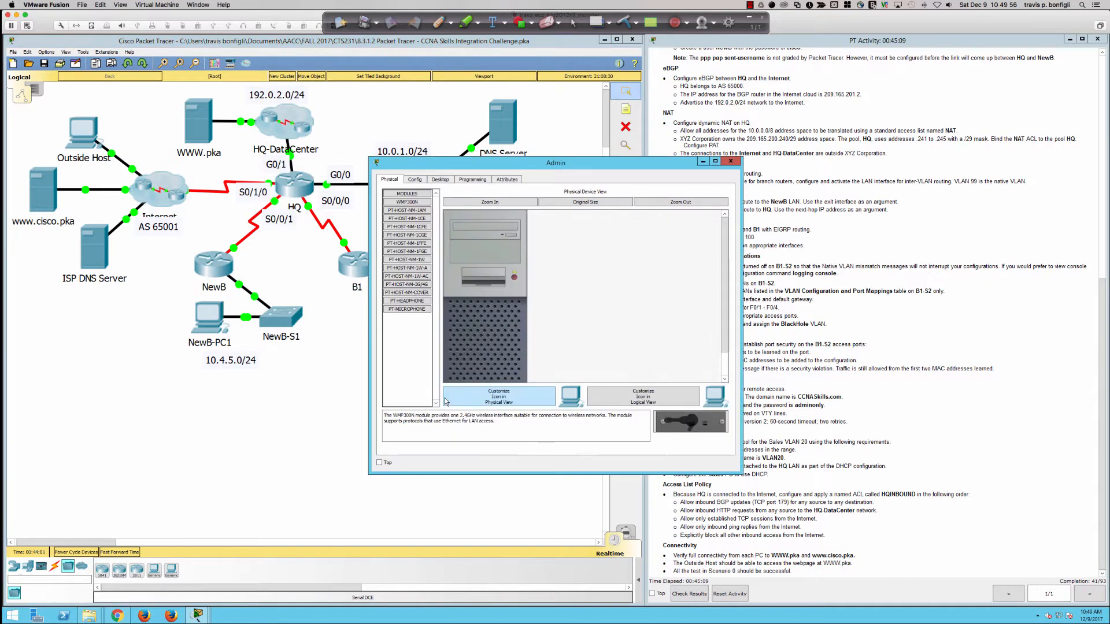
{"action": "left_click_drag", "start_coordinate": [521, 167], "coordinate": [425, 293]}
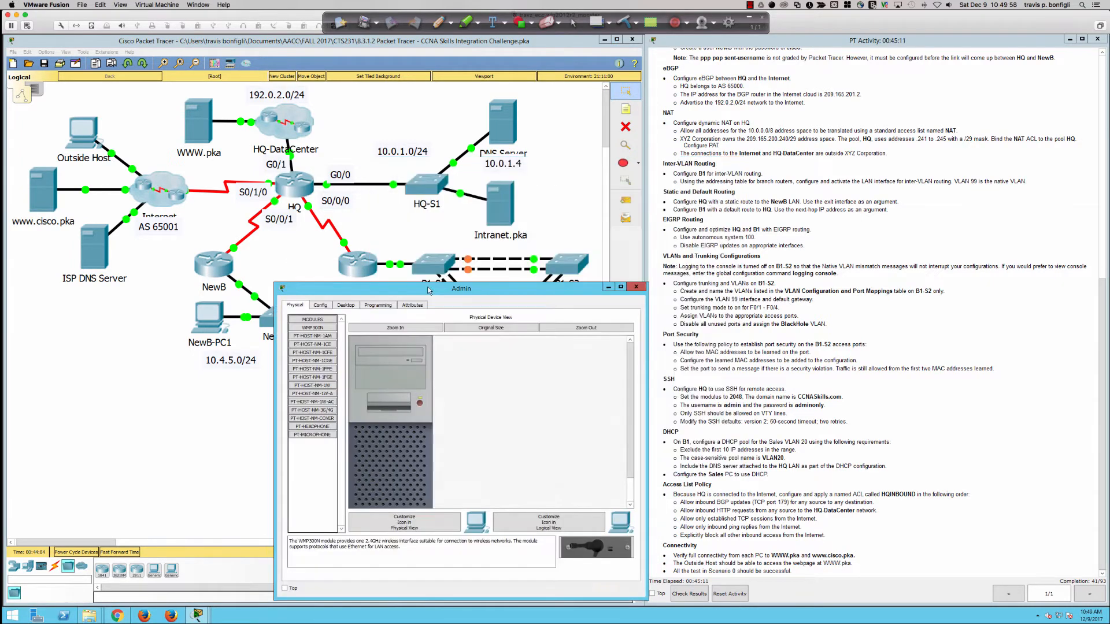
{"action": "left_click", "coordinate": [345, 305]}
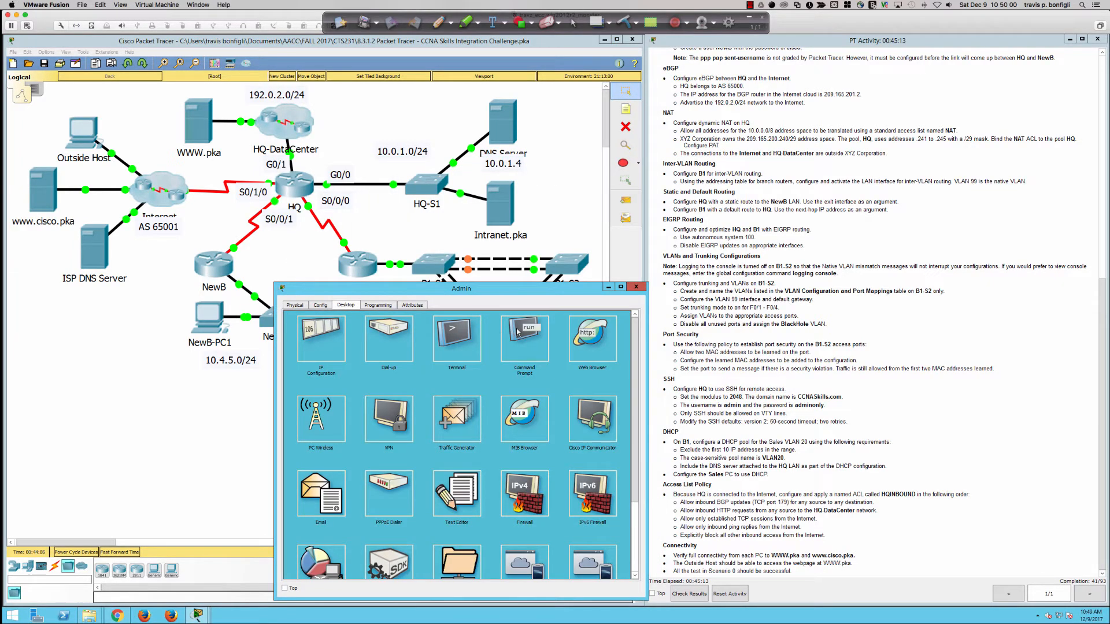
{"action": "left_click", "coordinate": [517, 362]}
{"action": "type", "text": "ping"}
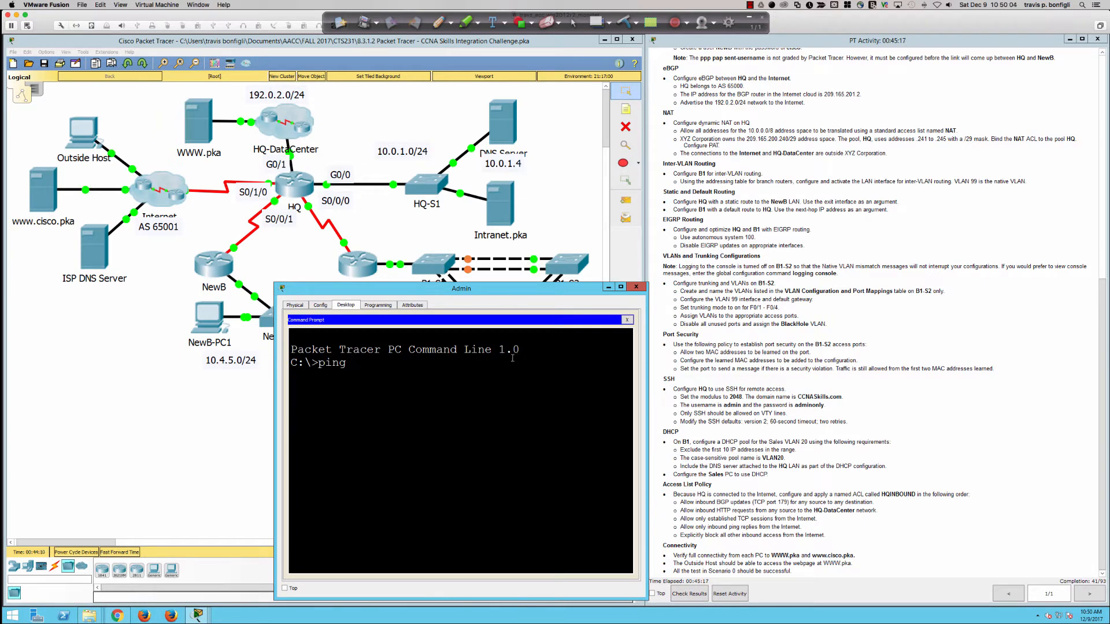
{"action": "left_click", "coordinate": [627, 319]}
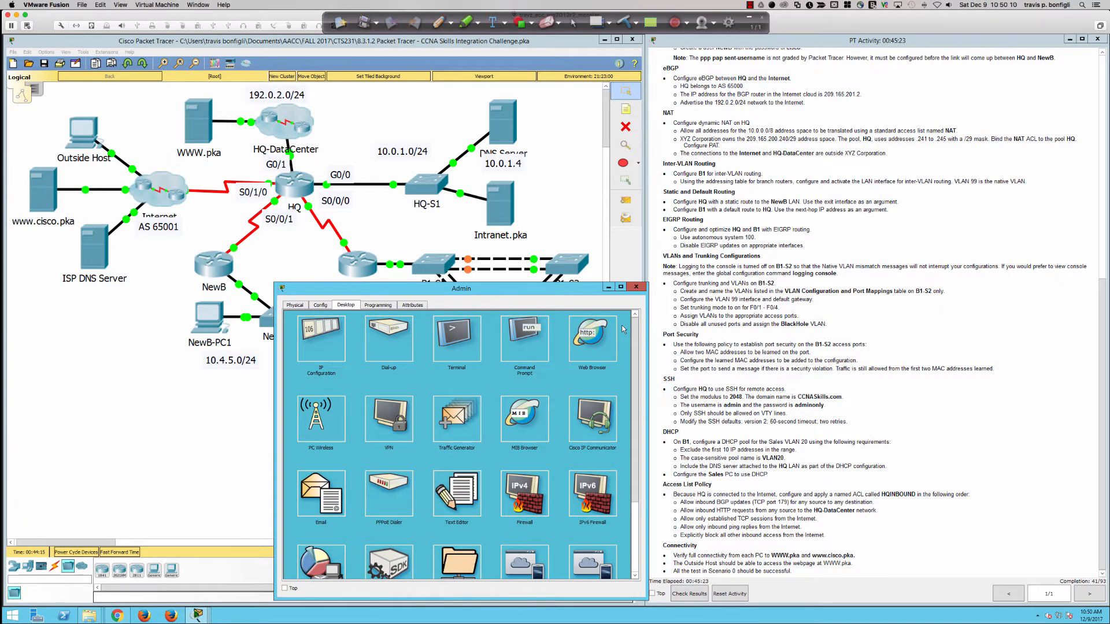
Step: Check the Admin PC's static settings (10.1.30.11/24, gateway 10.1.30.1, DNS 10.0.1.4), then close its window
{"action": "left_click", "coordinate": [320, 336]}
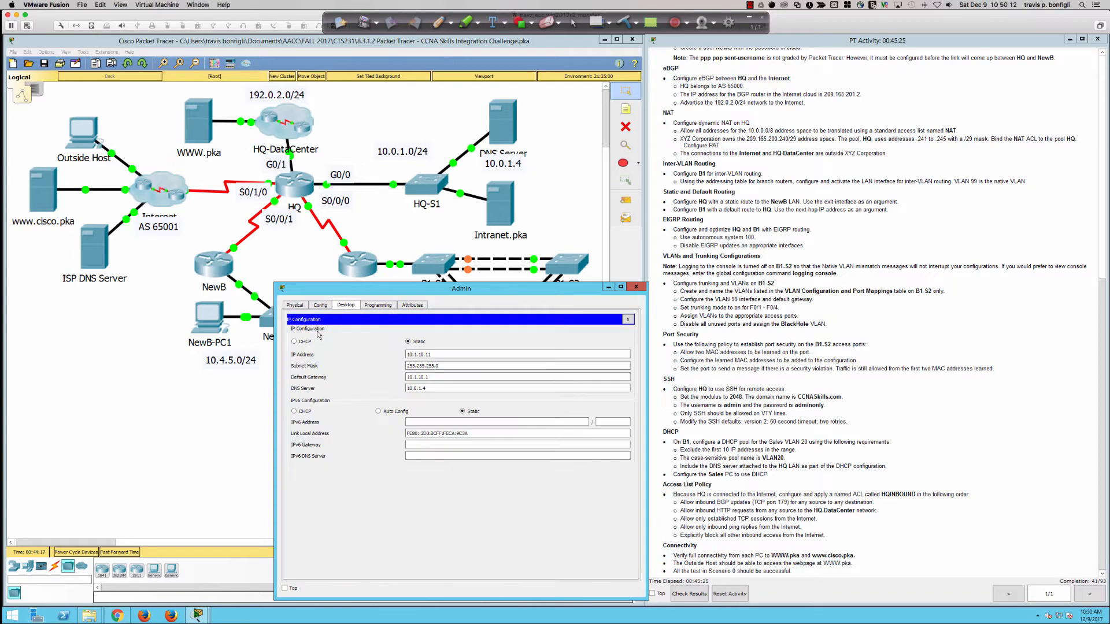
{"action": "double_click", "coordinate": [429, 379]}
{"action": "left_click", "coordinate": [636, 286]}
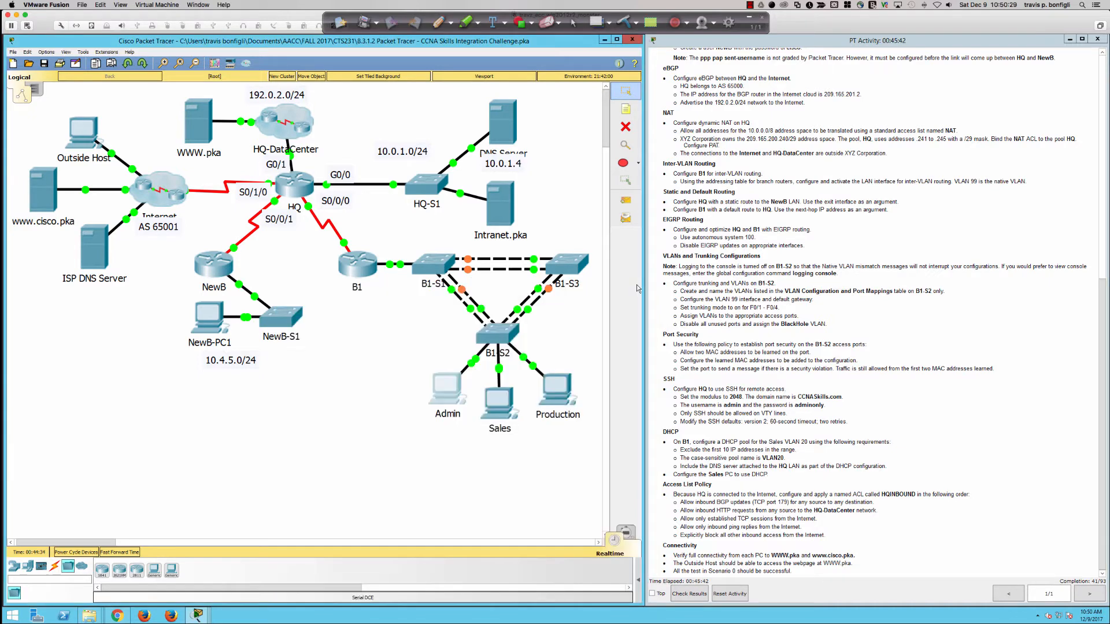
{"action": "left_click", "coordinate": [495, 335]}
{"action": "left_click", "coordinate": [317, 457]}
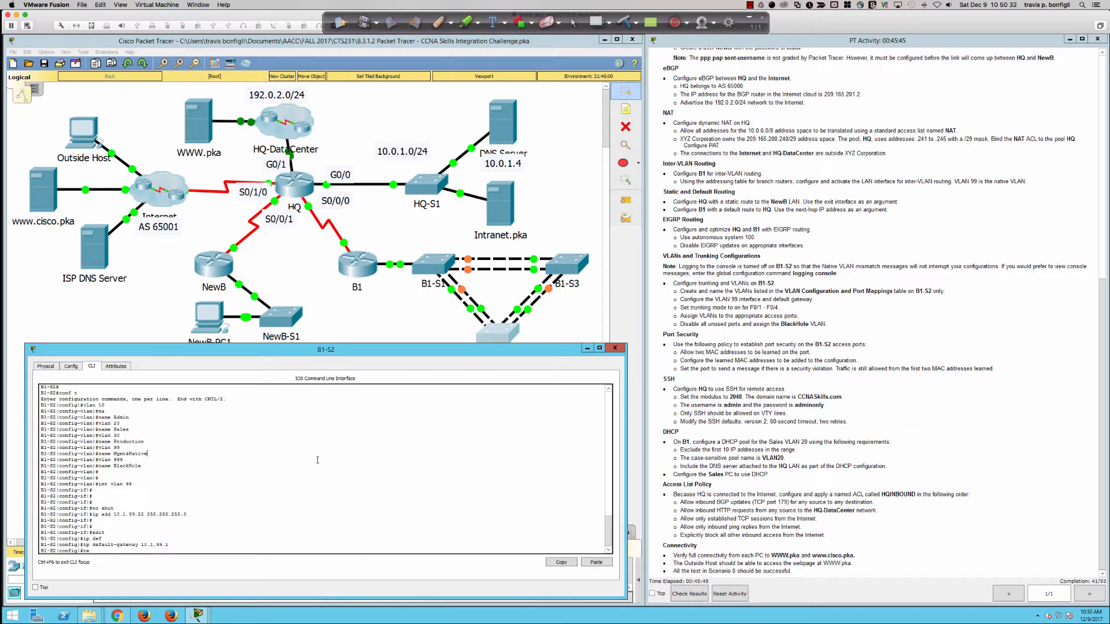
{"action": "left_click_drag", "start_coordinate": [171, 545], "coordinate": [108, 546]}
{"action": "triple_click", "coordinate": [85, 545]}
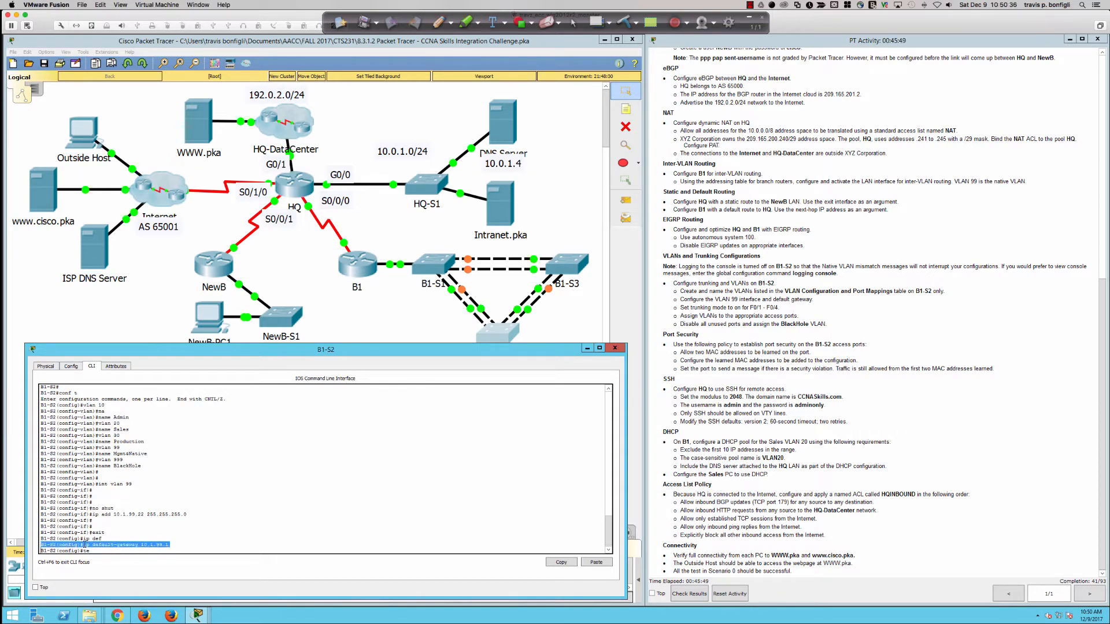
{"action": "left_click", "coordinate": [145, 545]}
{"action": "left_click_drag", "start_coordinate": [172, 547], "coordinate": [127, 546]}
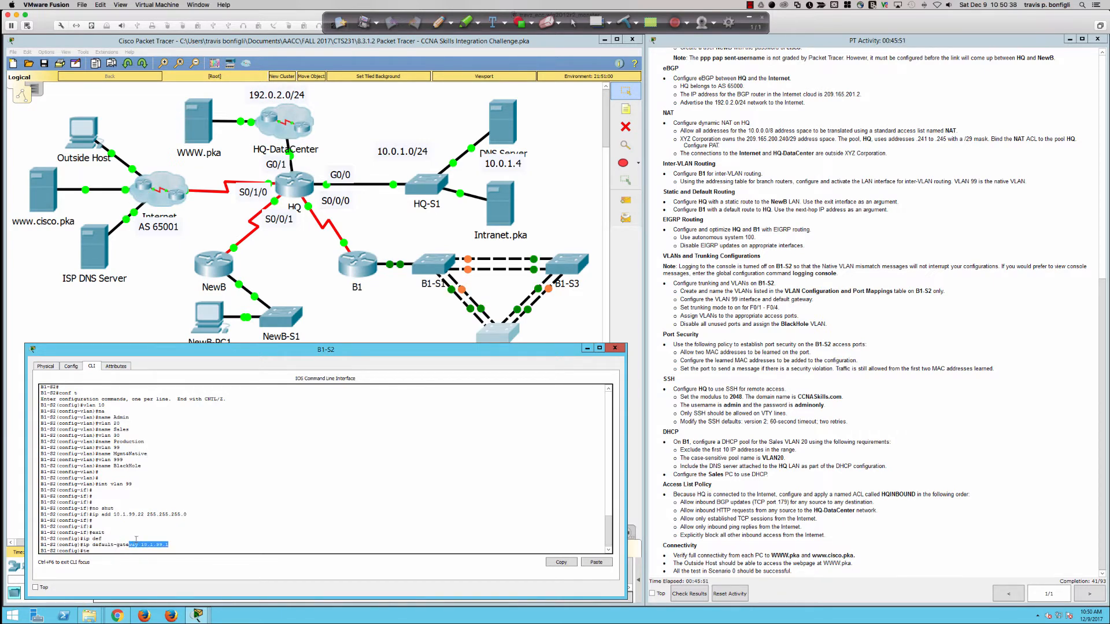
{"action": "left_click", "coordinate": [433, 332]}
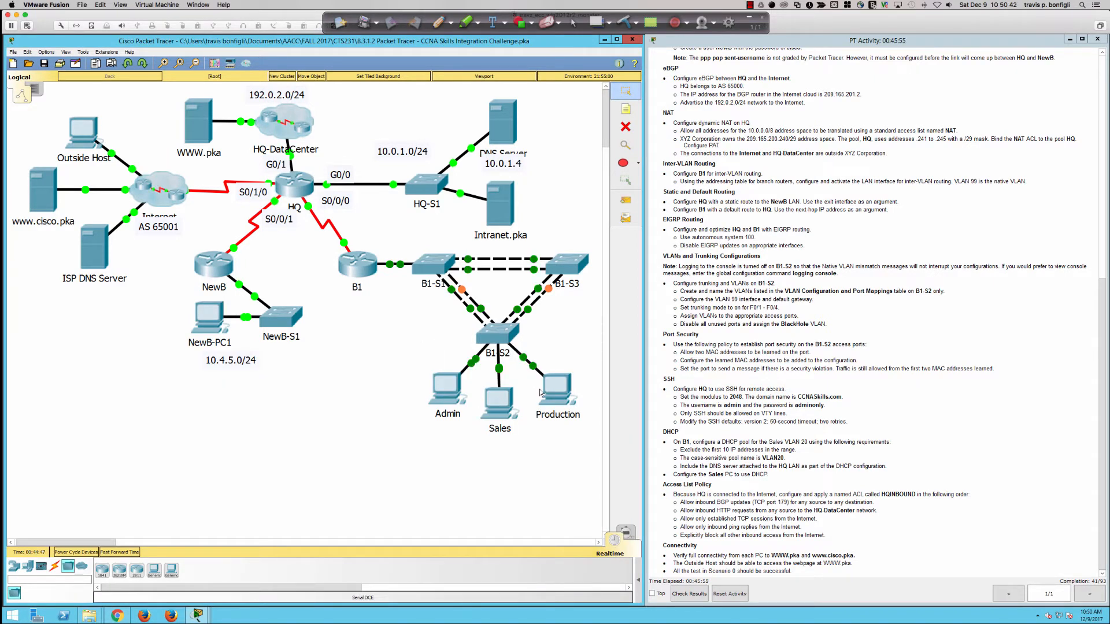
{"action": "left_click", "coordinate": [495, 333]}
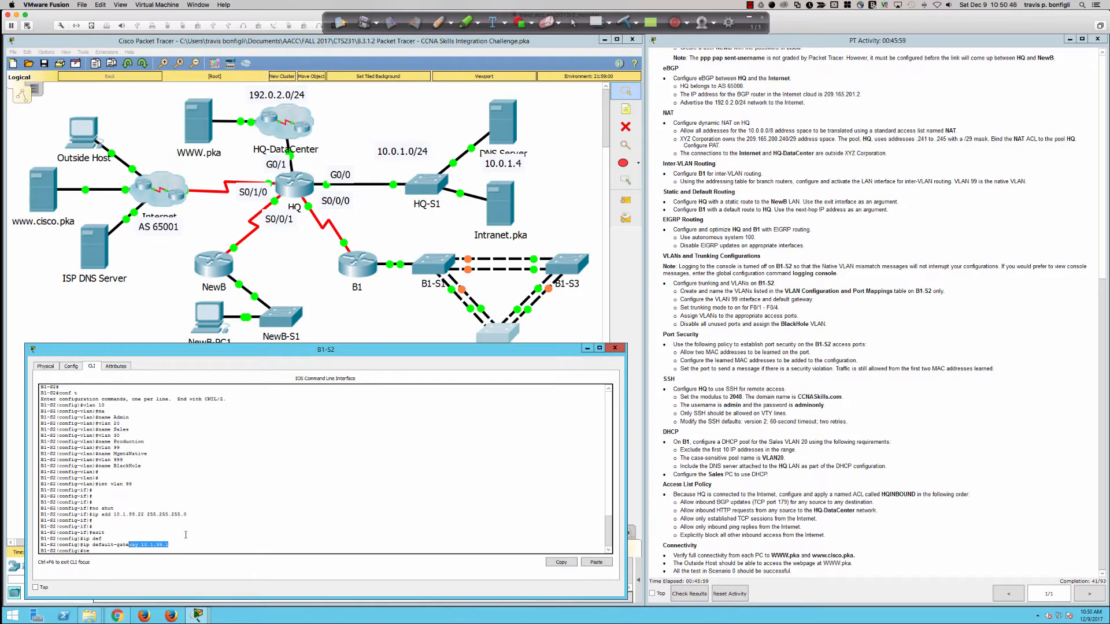
{"action": "double_click", "coordinate": [158, 545]}
{"action": "left_click", "coordinate": [435, 332]}
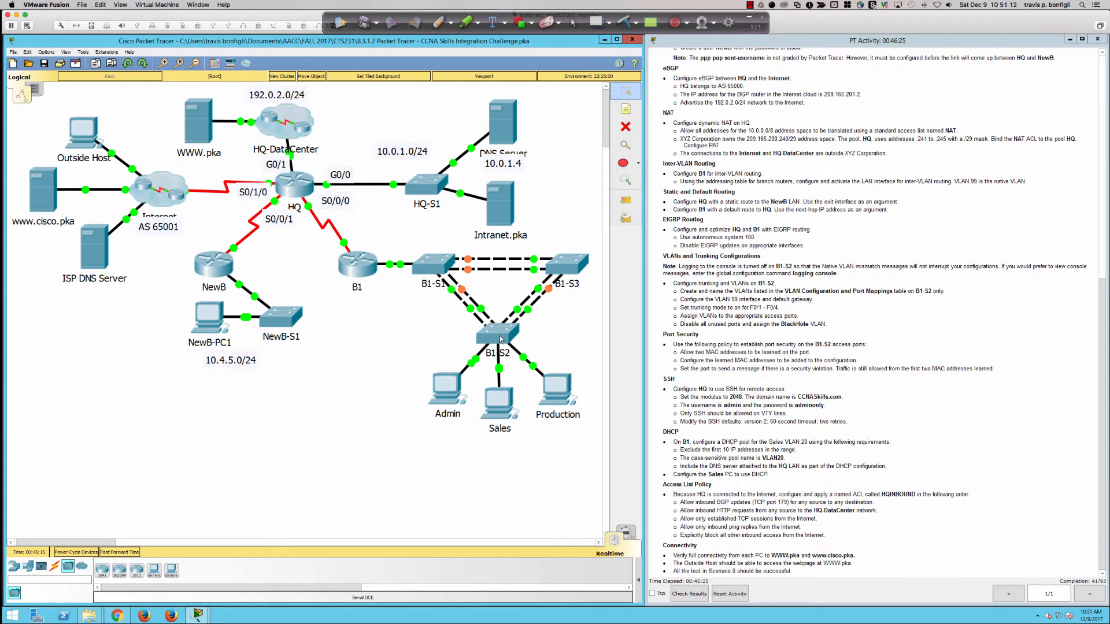
Step: Check the Admin PC's IP configuration, now on DHCP with an APIPA fallback address
{"action": "left_click", "coordinate": [447, 385]}
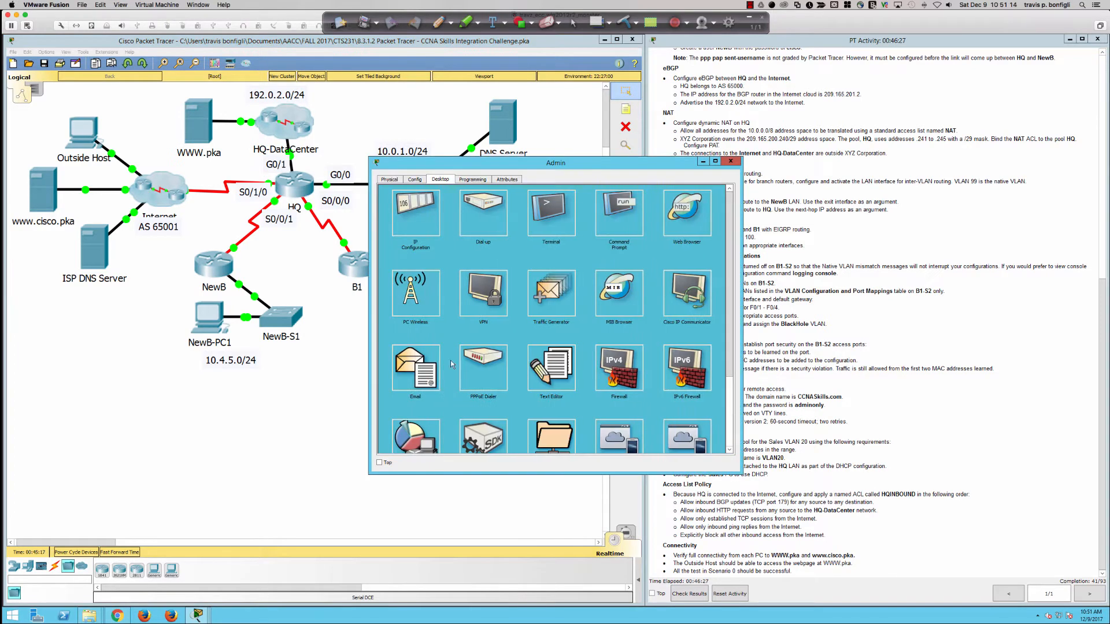
{"action": "left_click_drag", "start_coordinate": [451, 164], "coordinate": [750, 160]}
{"action": "left_click", "coordinate": [706, 216]}
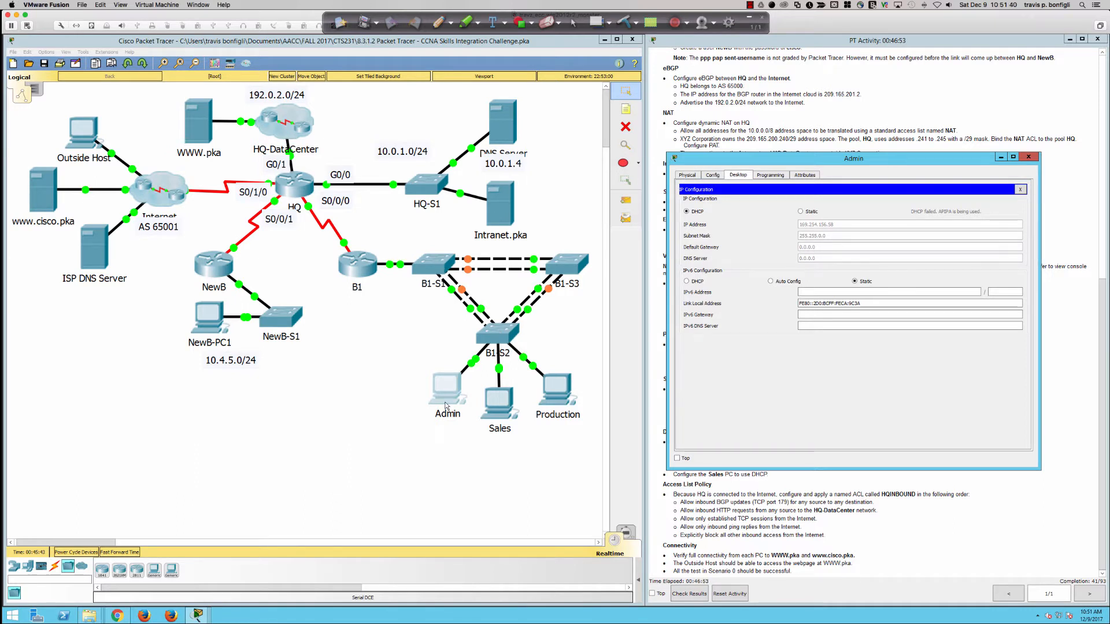
Step: Return to B1-S2's command line, close the Admin PC window and widen the CLI
{"action": "left_click", "coordinate": [482, 345]}
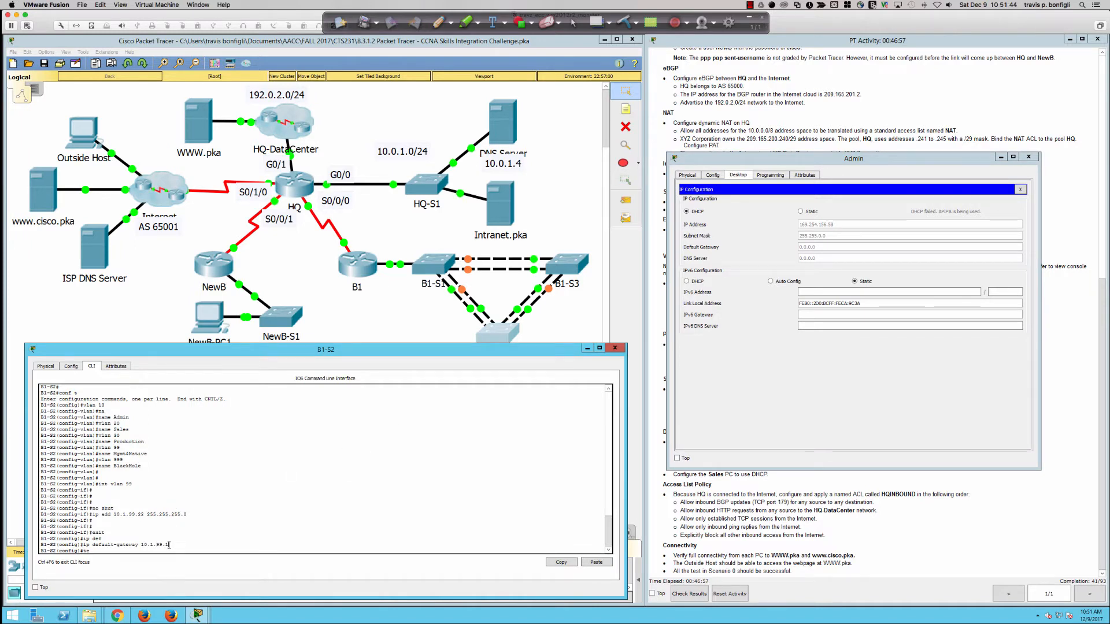
{"action": "left_click_drag", "start_coordinate": [111, 545], "coordinate": [173, 545]}
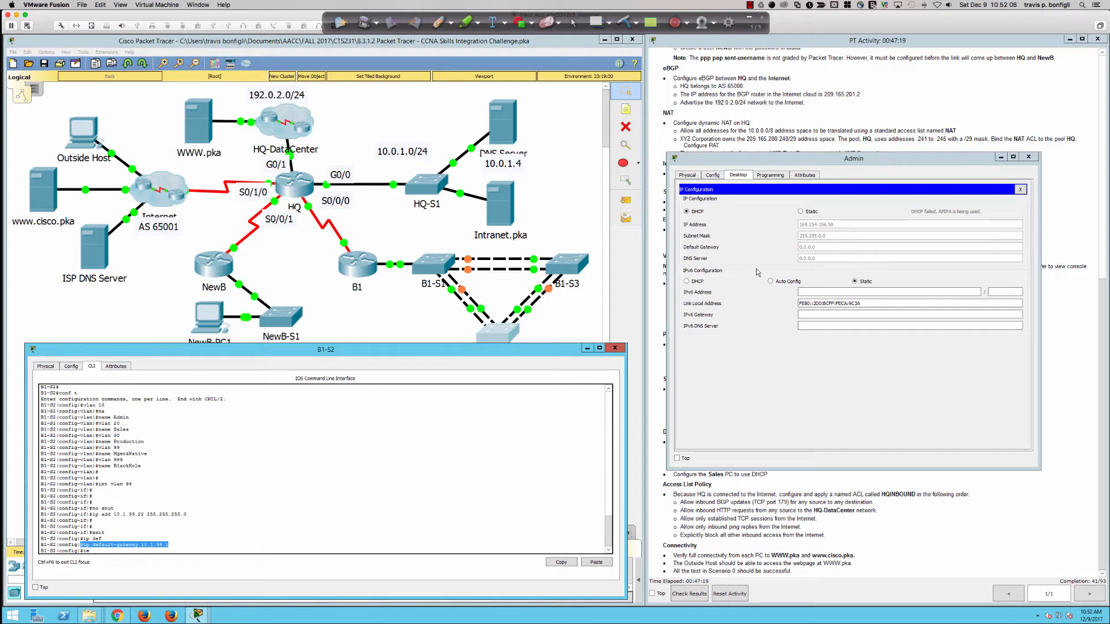
{"action": "left_click", "coordinate": [1027, 158]}
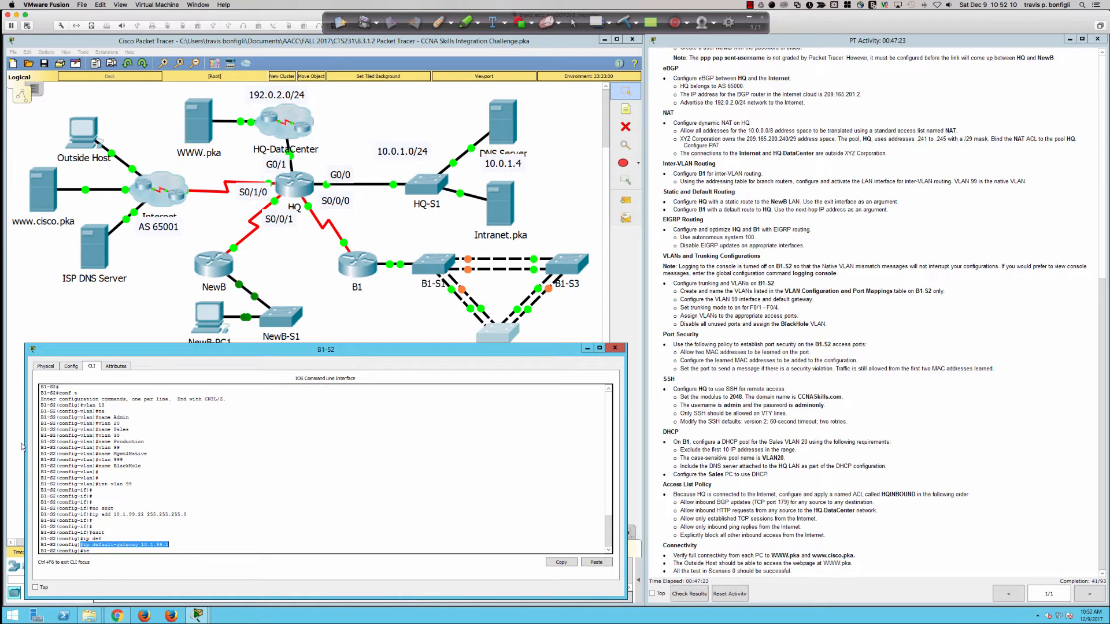
{"action": "left_click_drag", "start_coordinate": [24, 443], "coordinate": [9, 442]}
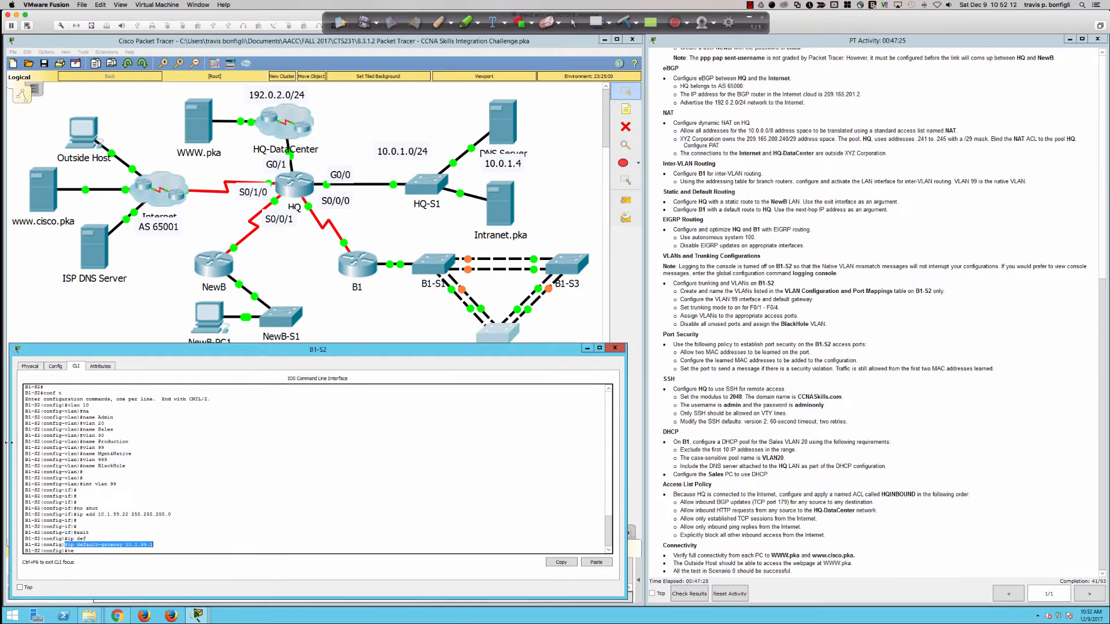
Step: Clear the leftover characters and start a fresh prompt in the B1-S2 CLI
{"action": "double_click", "coordinate": [108, 548]}
{"action": "left_click", "coordinate": [114, 549]}
{"action": "key", "text": "BackSpace"}
{"action": "key", "text": "BackSpace"}
{"action": "key", "text": "Return"}
{"action": "key", "text": "Return"}
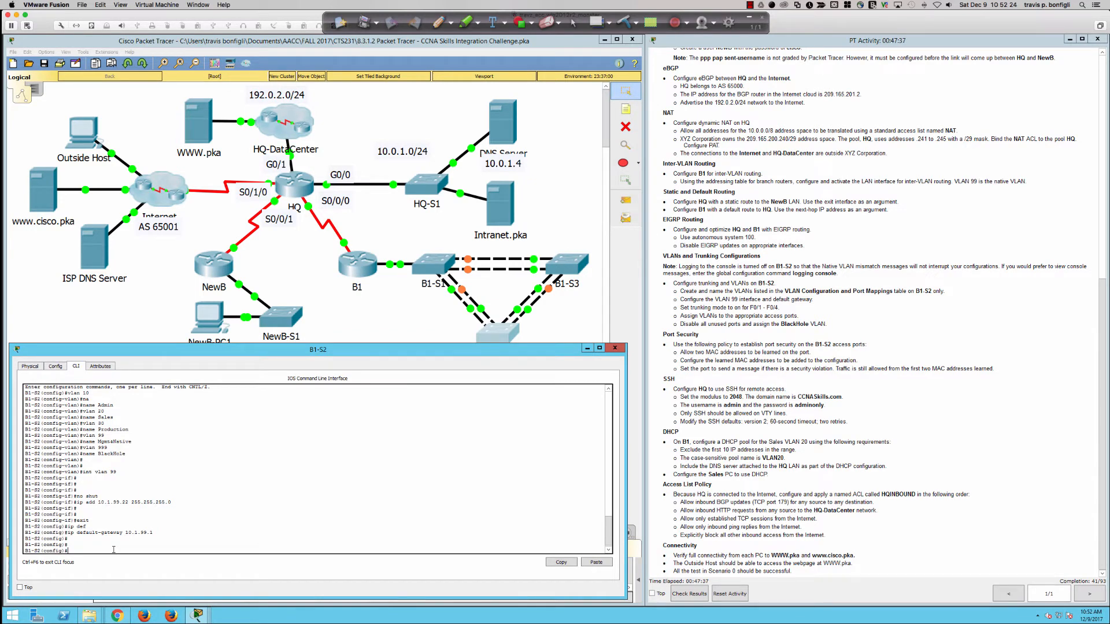
{"action": "key", "text": "Return"}
{"action": "key", "text": "Return"}
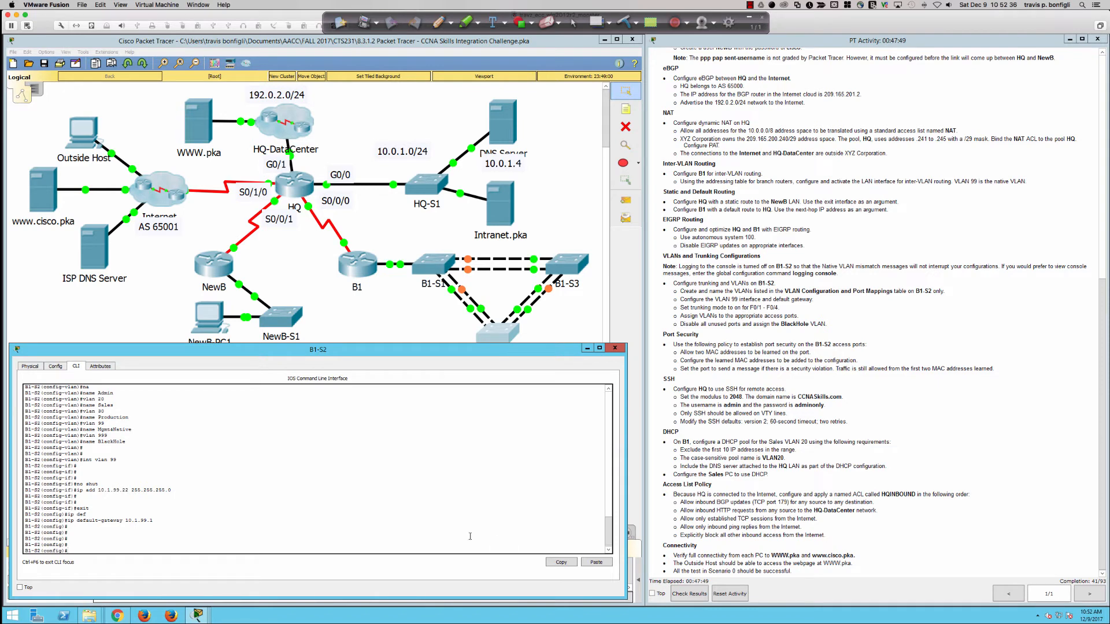
{"action": "key", "text": "Return"}
{"action": "key", "text": "Return"}
Step: Put ports Fa0/1–Fa0/4 into switchport trunk mode as one range
{"action": "type", "text": "itn r"}
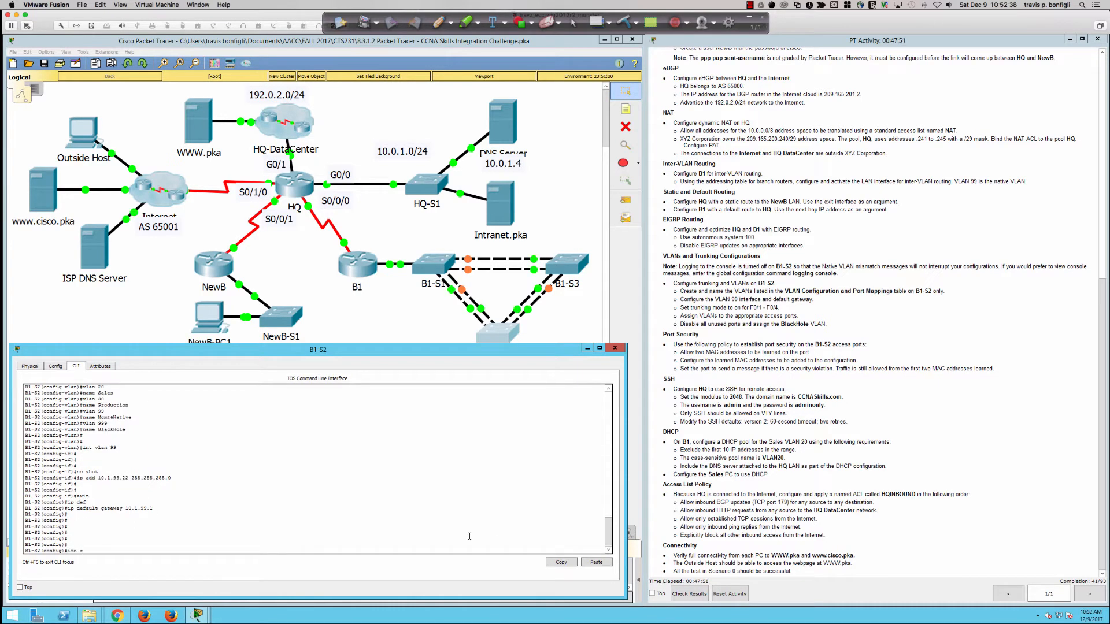
{"action": "key", "text": "BackSpace"}
{"action": "type", "text": "f"}
{"action": "type", "text": " fa0/1-4"}
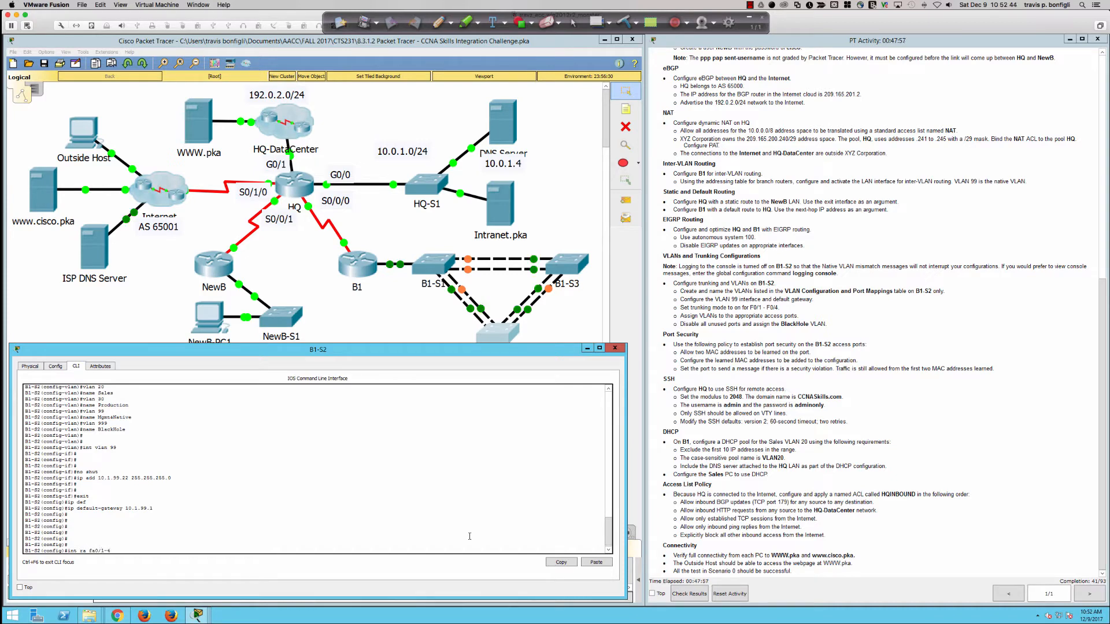
{"action": "key", "text": "Return"}
{"action": "type", "text": "swi"}
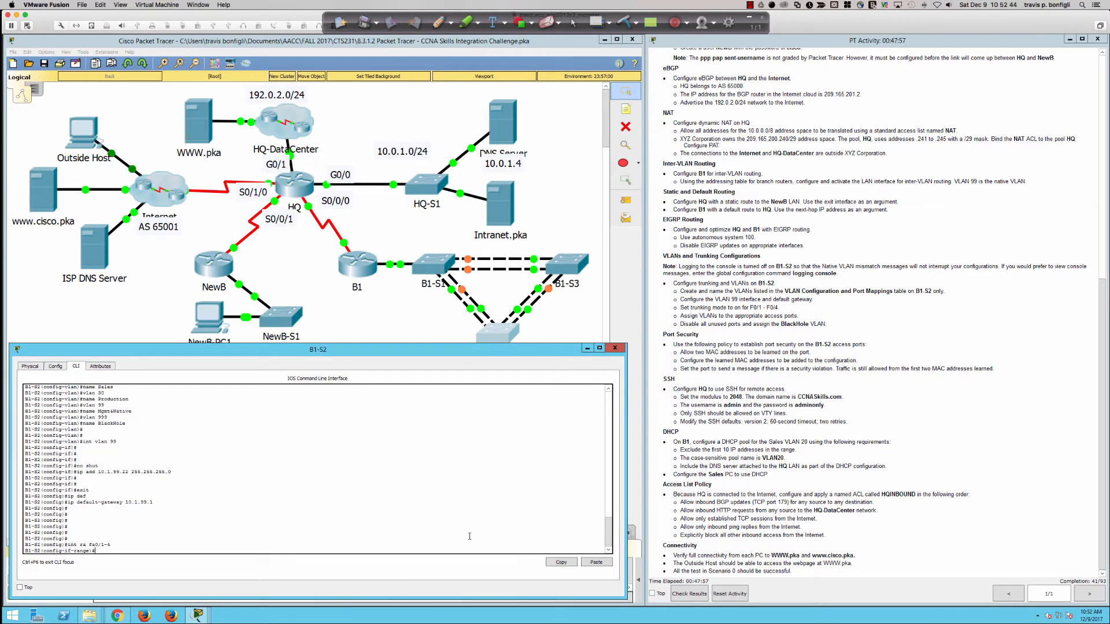
{"action": "key", "text": "Tab"}
{"action": "type", "text": "mode tru"}
{"action": "key", "text": "Tab"}
{"action": "key", "text": "Return"}
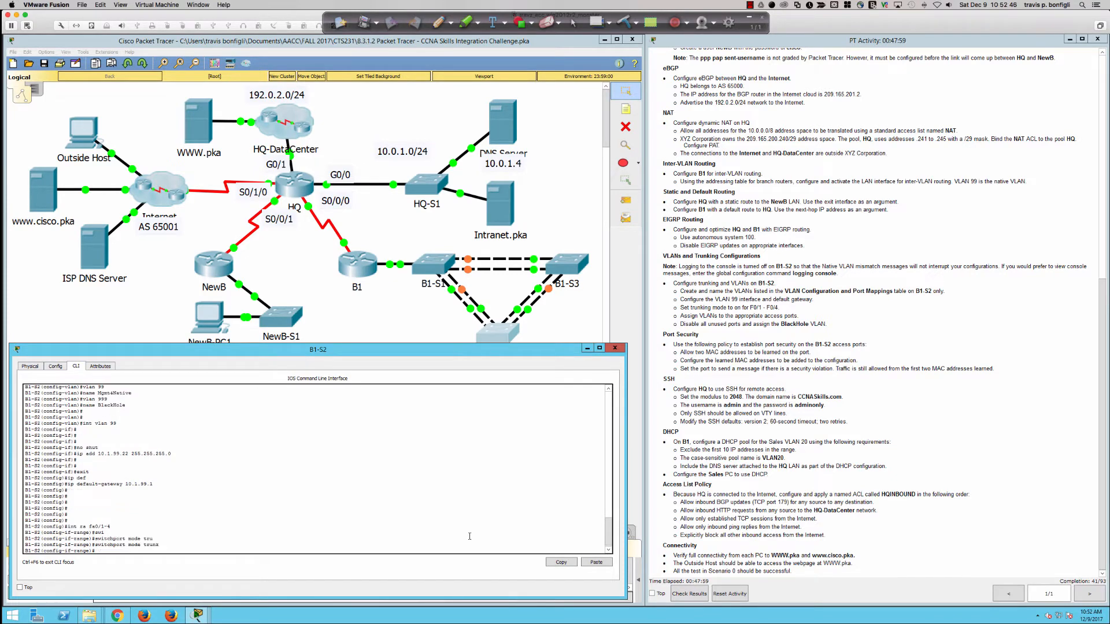
Step: Verify with 'do sh int trunk' that all four ports trunk VLANs 1,10,20,30,99,999
{"action": "type", "text": "do sh int tru"}
{"action": "key", "text": "Return"}
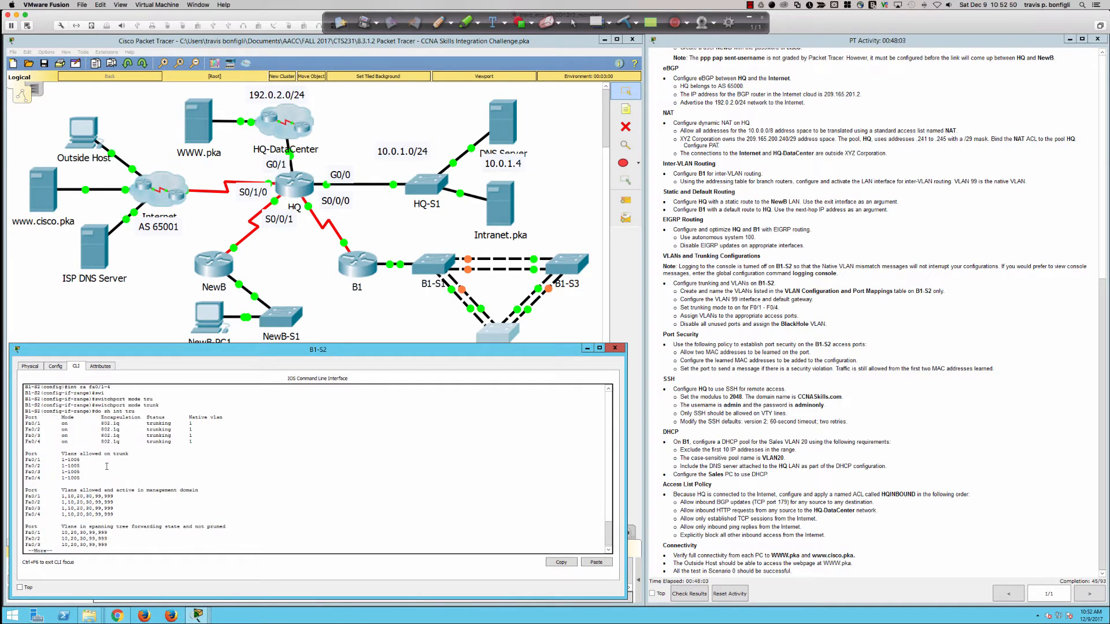
{"action": "left_click_drag", "start_coordinate": [61, 423], "coordinate": [70, 442]}
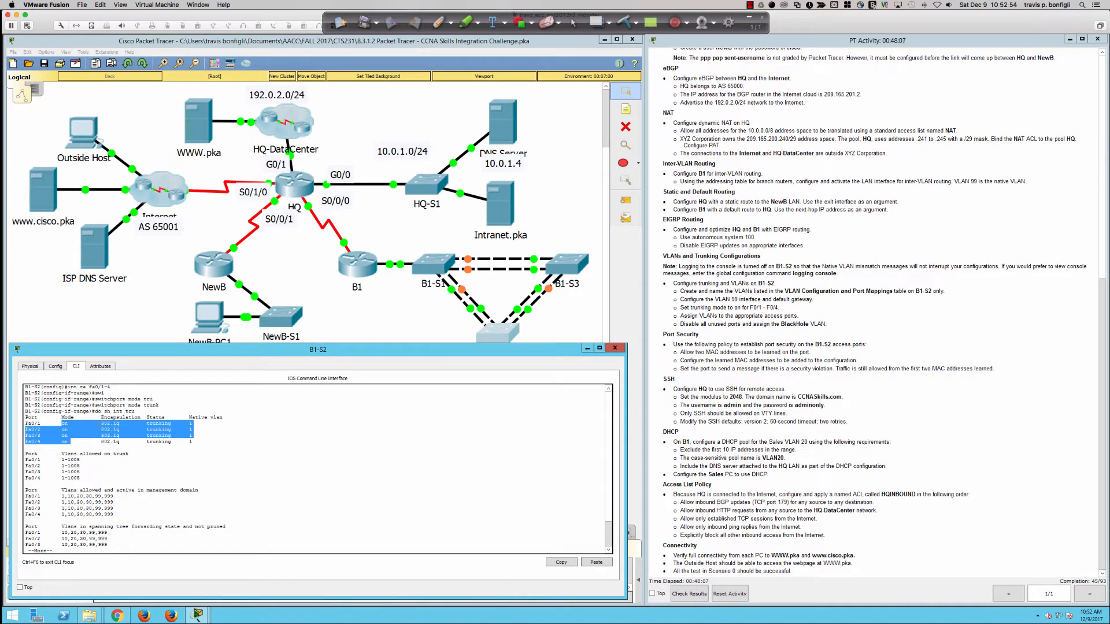
{"action": "left_click", "coordinate": [70, 434]}
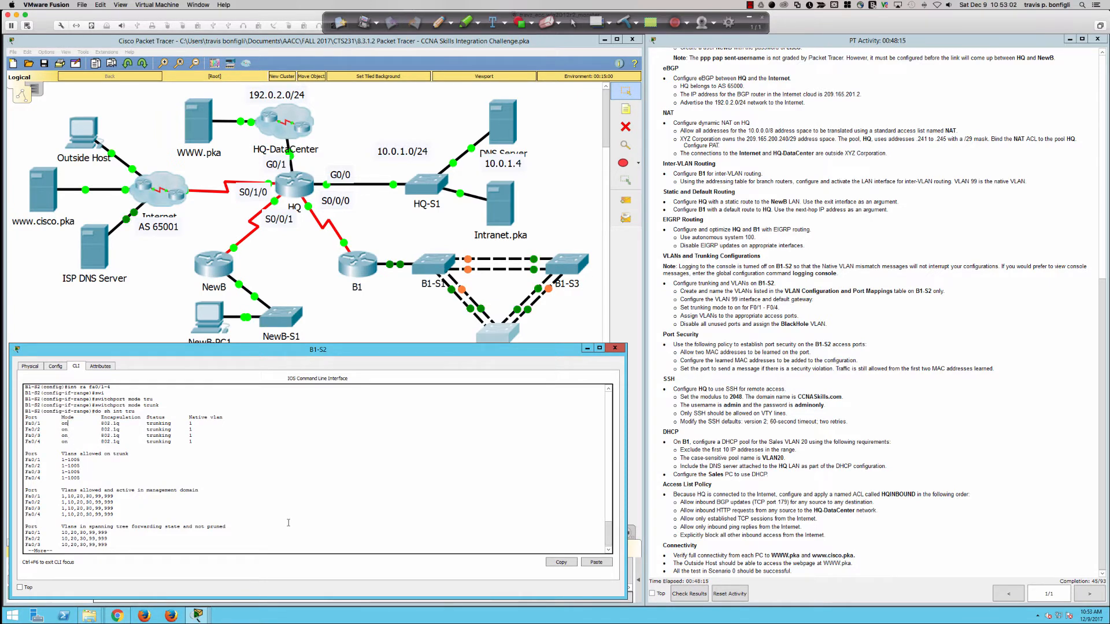
{"action": "key", "text": "q"}
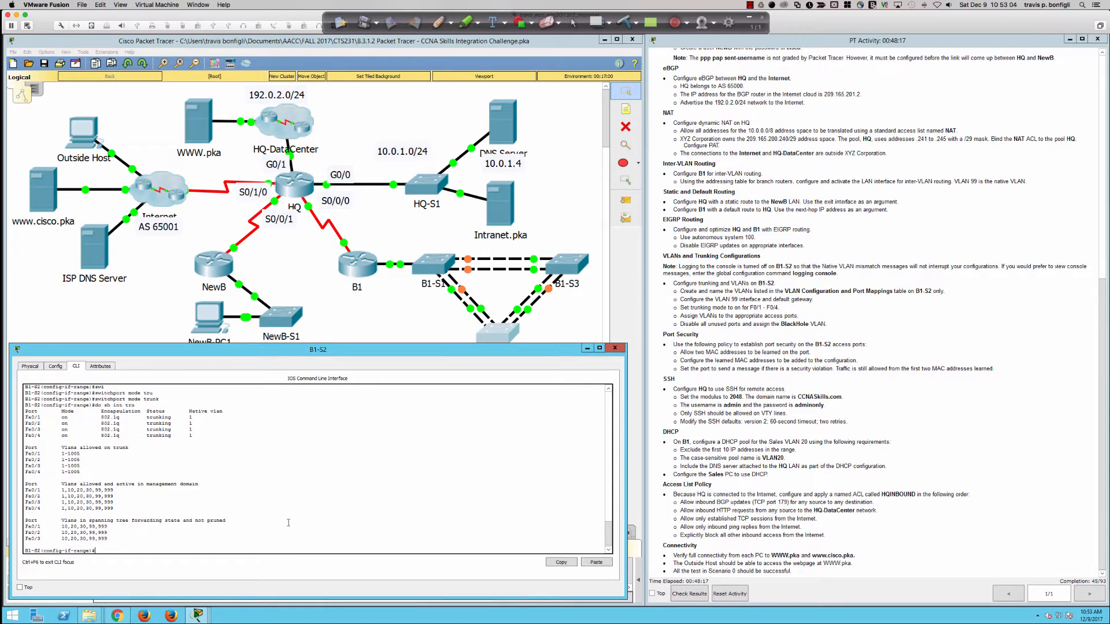
Step: Disable trunk negotiation on Fa0/1–Fa0/4 with 'switchport nonegotiate'
{"action": "type", "text": "swi"}
{"action": "key", "text": "Tab"}
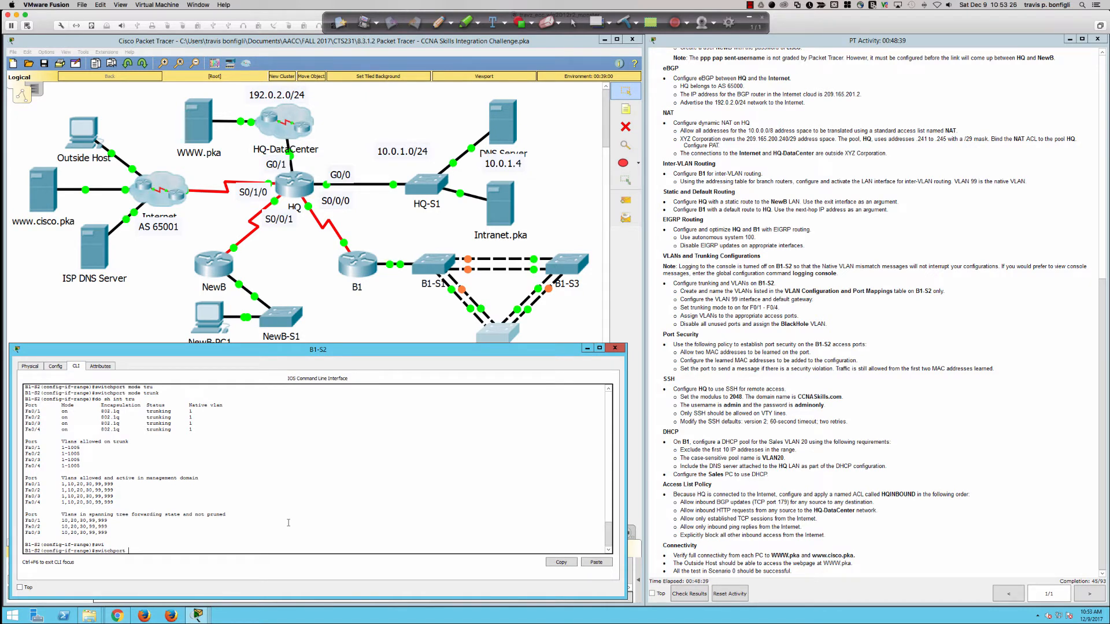
{"action": "type", "text": "non"}
{"action": "key", "text": "Tab"}
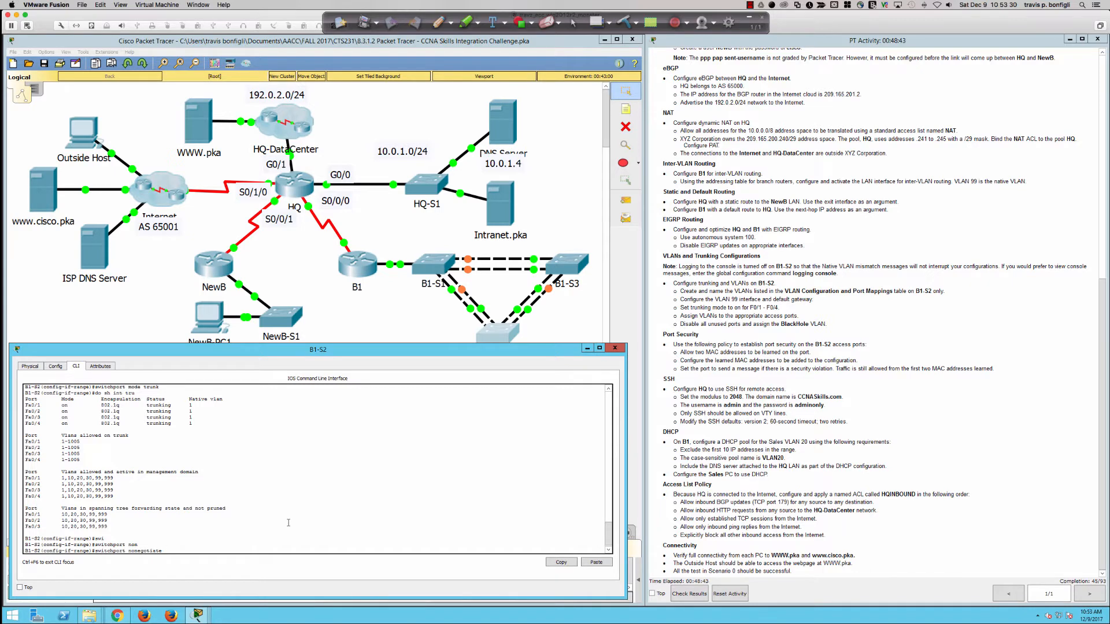
{"action": "key", "text": "Return"}
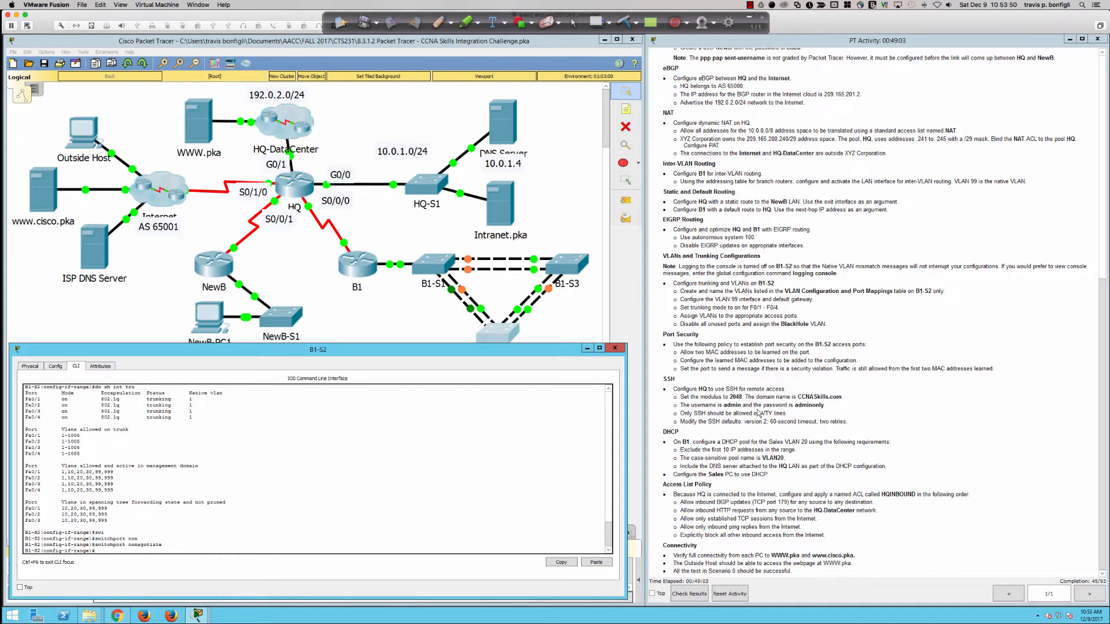
Step: Set native VLAN 99 on trunk ports Fa0/1–Fa0/4
{"action": "scroll", "coordinate": [759, 412], "scroll_direction": "up", "scroll_amount": 3}
{"action": "scroll", "coordinate": [759, 413], "scroll_direction": "up", "scroll_amount": 1}
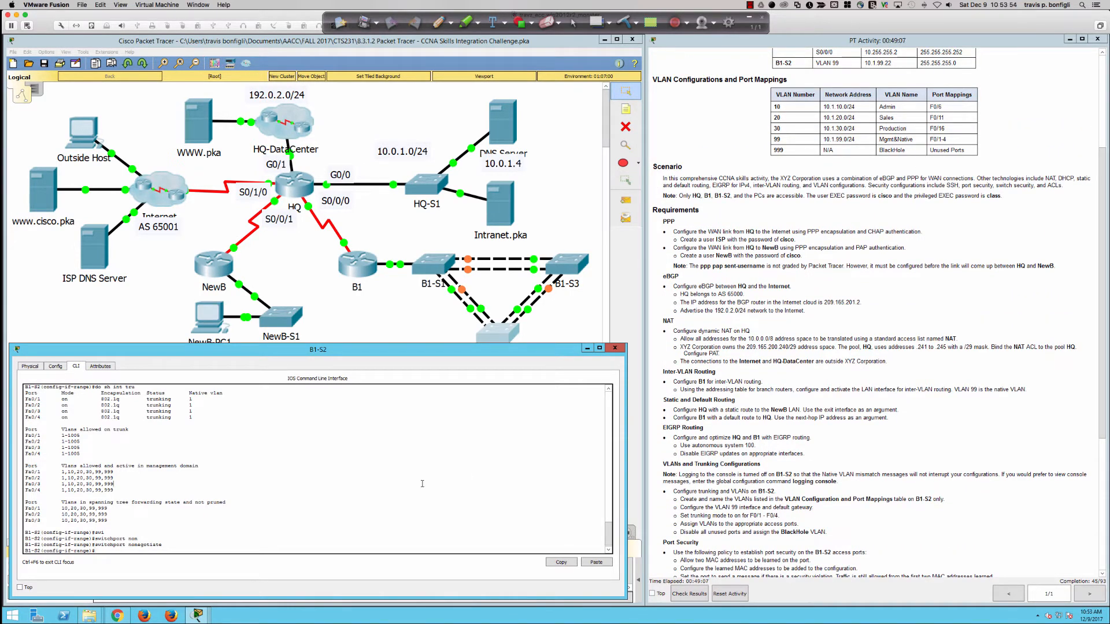
{"action": "key", "text": "Return"}
{"action": "key", "text": "Return"}
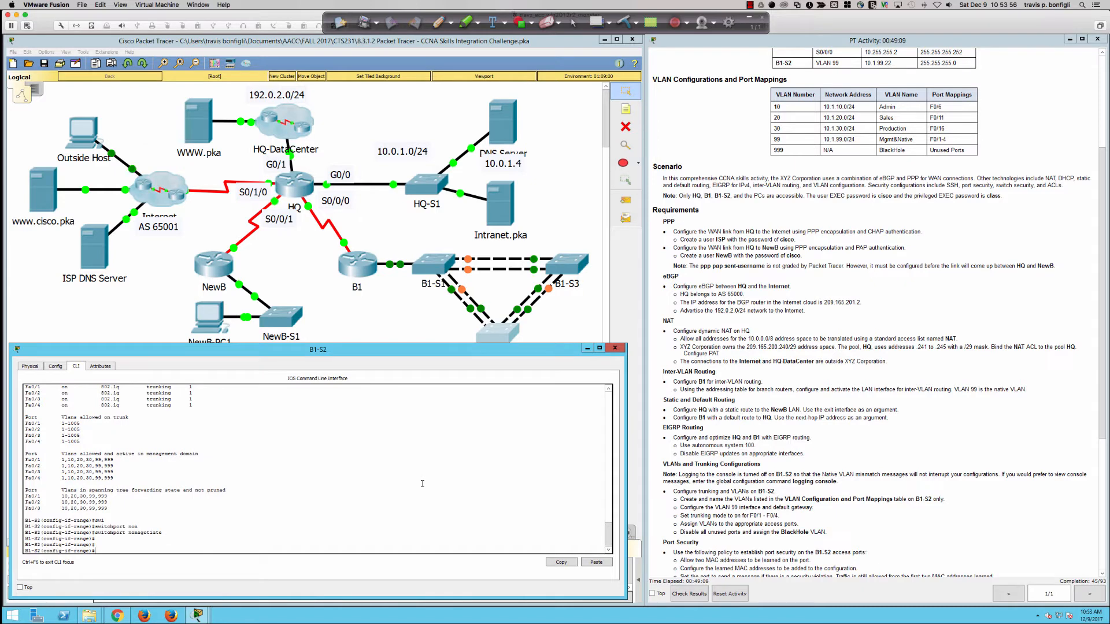
{"action": "type", "text": "swi"}
{"action": "key", "text": "Tab"}
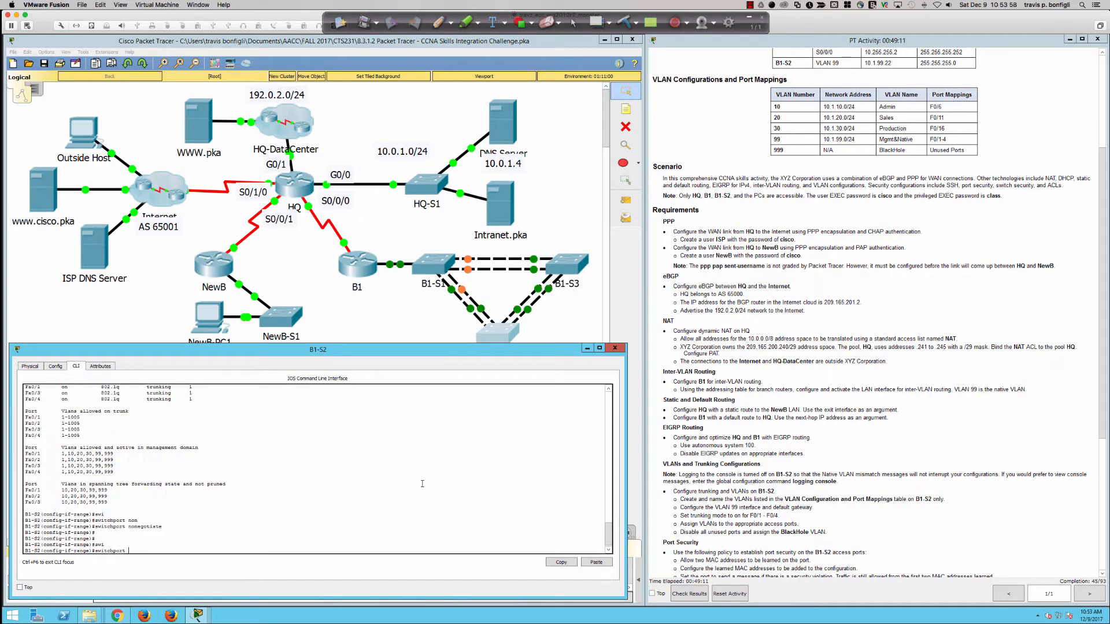
{"action": "type", "text": "tru"}
{"action": "key", "text": "Tab"}
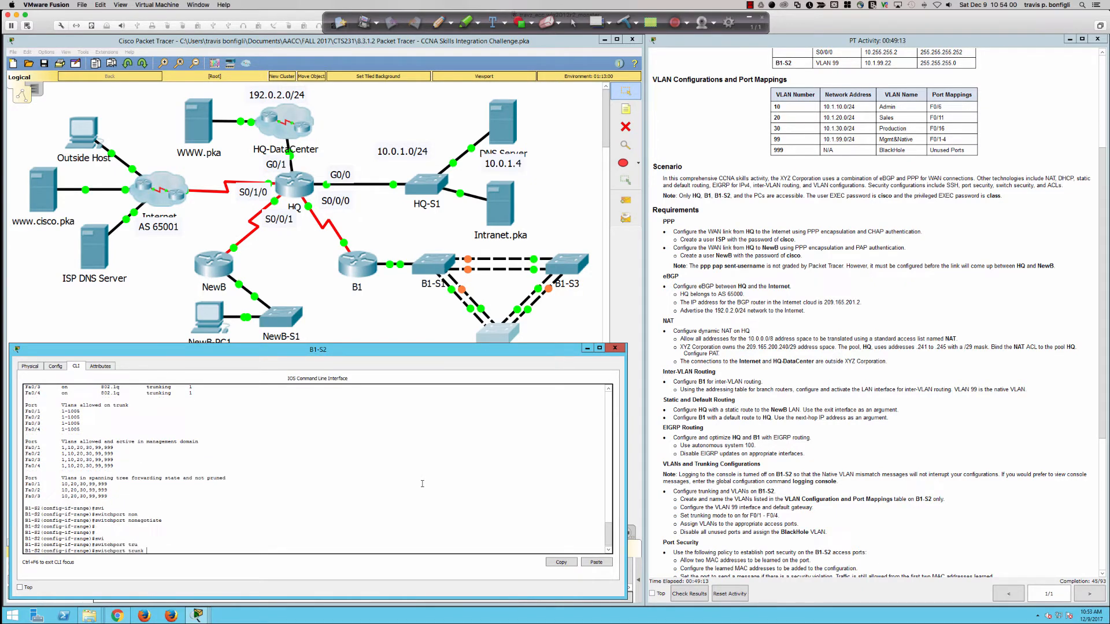
{"action": "type", "text": "n"}
{"action": "key", "text": "Tab"}
{"action": "type", "text": "val"}
{"action": "key", "text": "Tab"}
{"action": "key", "text": "BackSpace"}
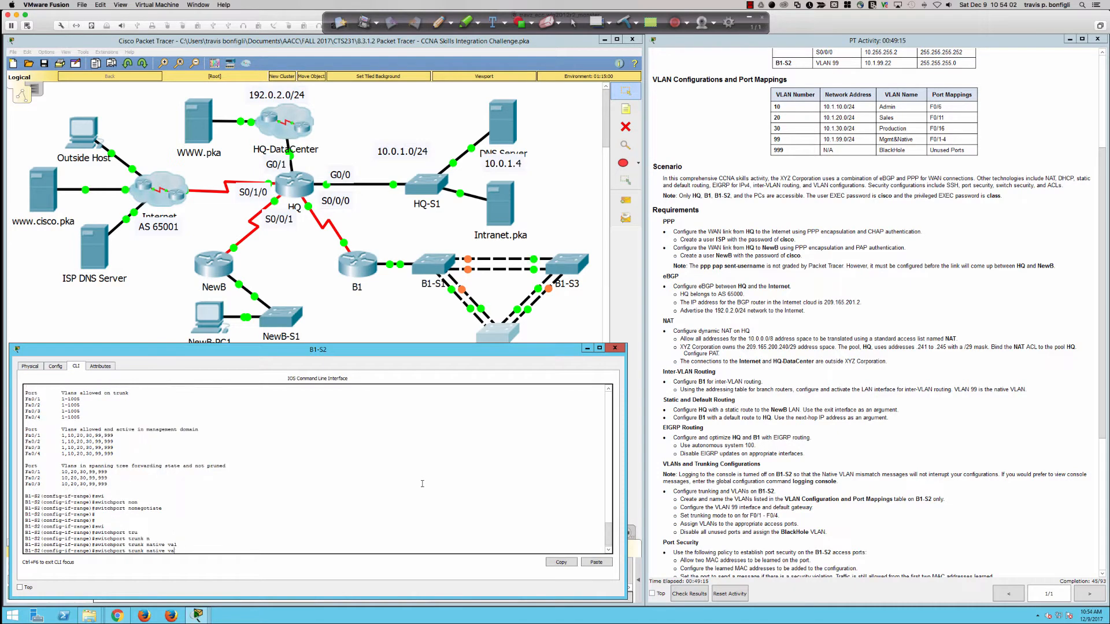
{"action": "key", "text": "Tab"}
{"action": "type", "text": "9"}
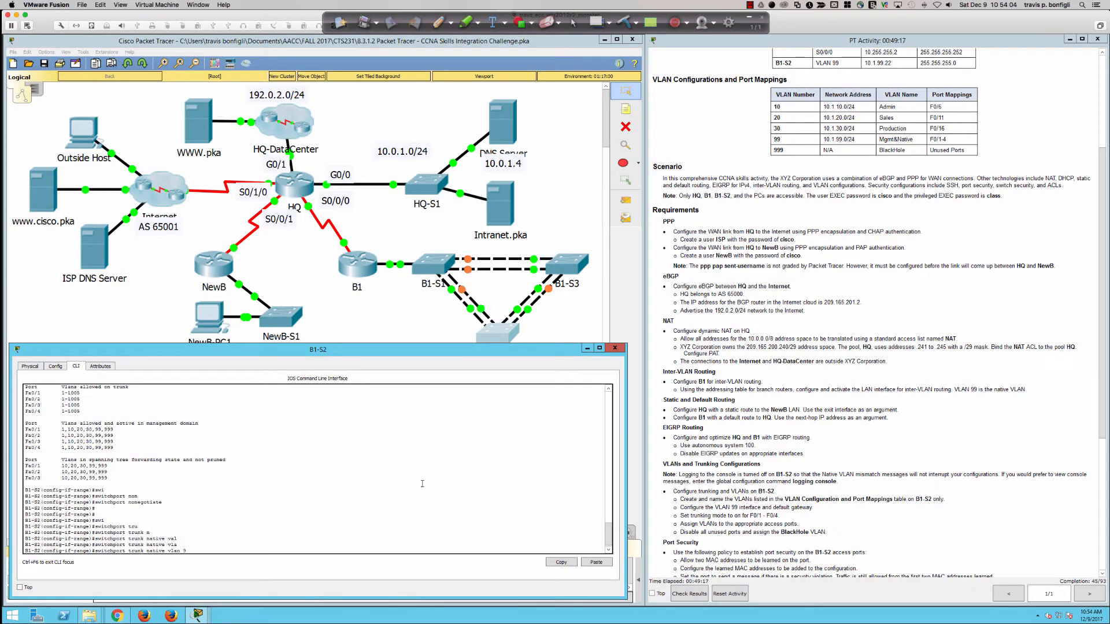
{"action": "type", "text": "9"}
{"action": "key", "text": "Return"}
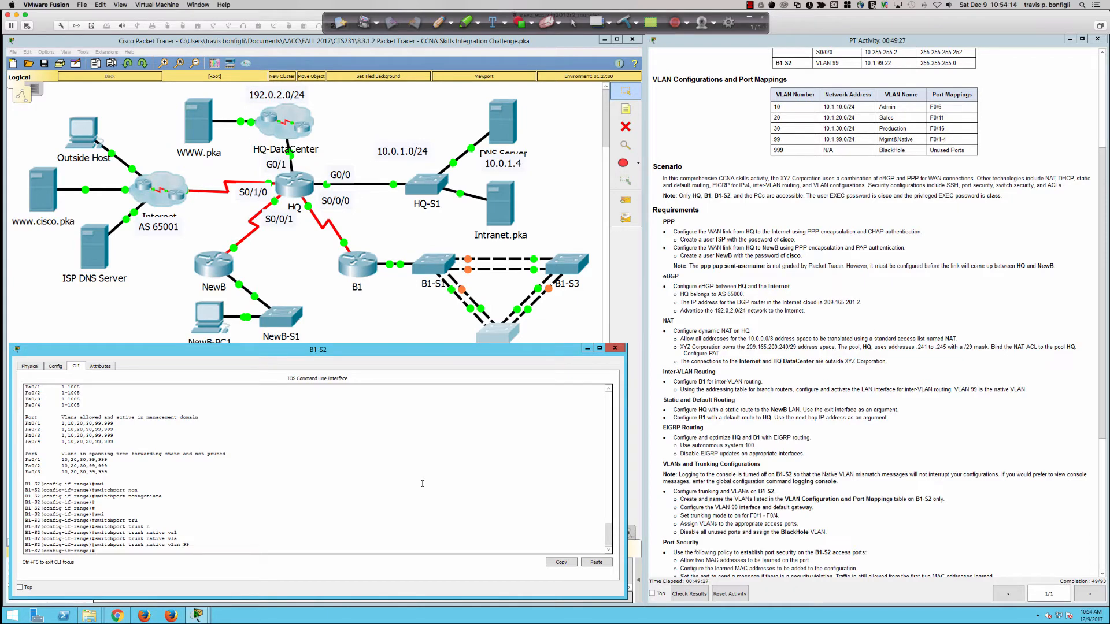
Step: Enter interface Fa0/6 configuration and begin a switchport command
{"action": "type", "text": "int fa0/6"}
{"action": "key", "text": "Return"}
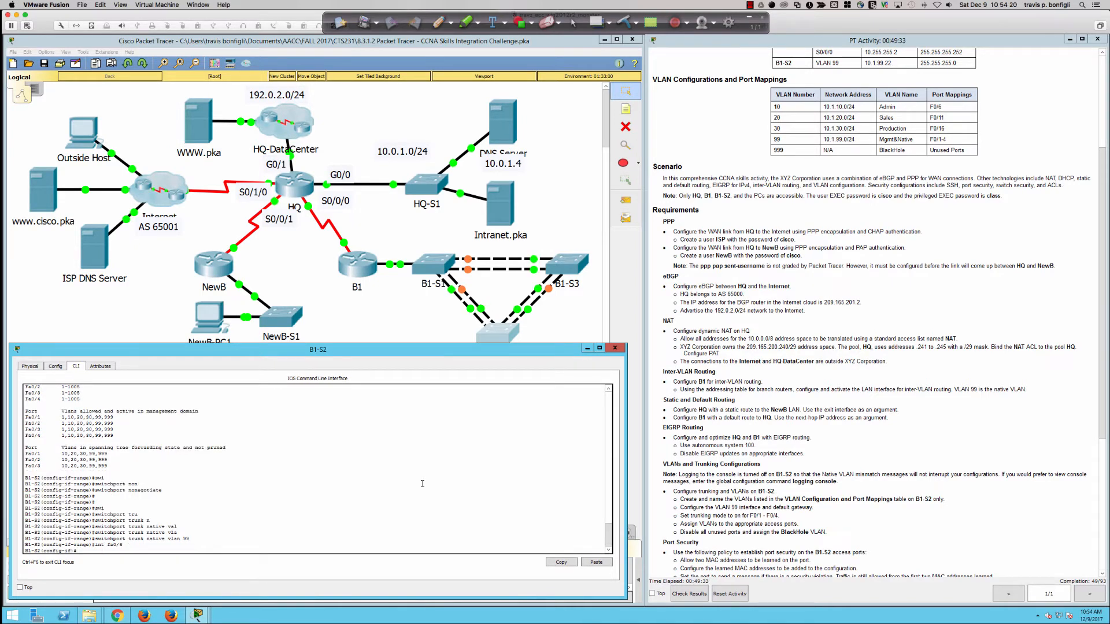
{"action": "type", "text": "sw"}
{"action": "key", "text": "Tab"}
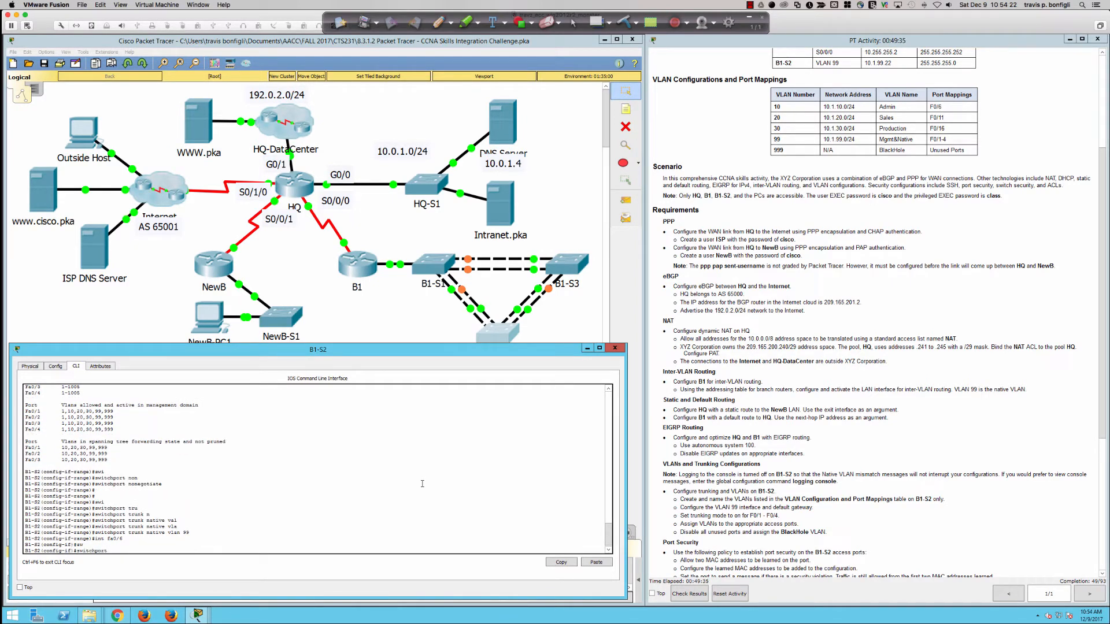
Step: Page through B1-S2's running configuration with 'do sh run'
{"action": "key", "text": "BackSpace"}
{"action": "key", "text": "BackSpace"}
{"action": "key", "text": "BackSpace"}
{"action": "key", "text": "BackSpace"}
{"action": "key", "text": "BackSpace"}
{"action": "key", "text": "BackSpace"}
{"action": "key", "text": "BackSpace"}
{"action": "key", "text": "BackSpace"}
{"action": "key", "text": "BackSpace"}
{"action": "key", "text": "BackSpace"}
{"action": "type", "text": "do sh ru"}
{"action": "key", "text": "Return"}
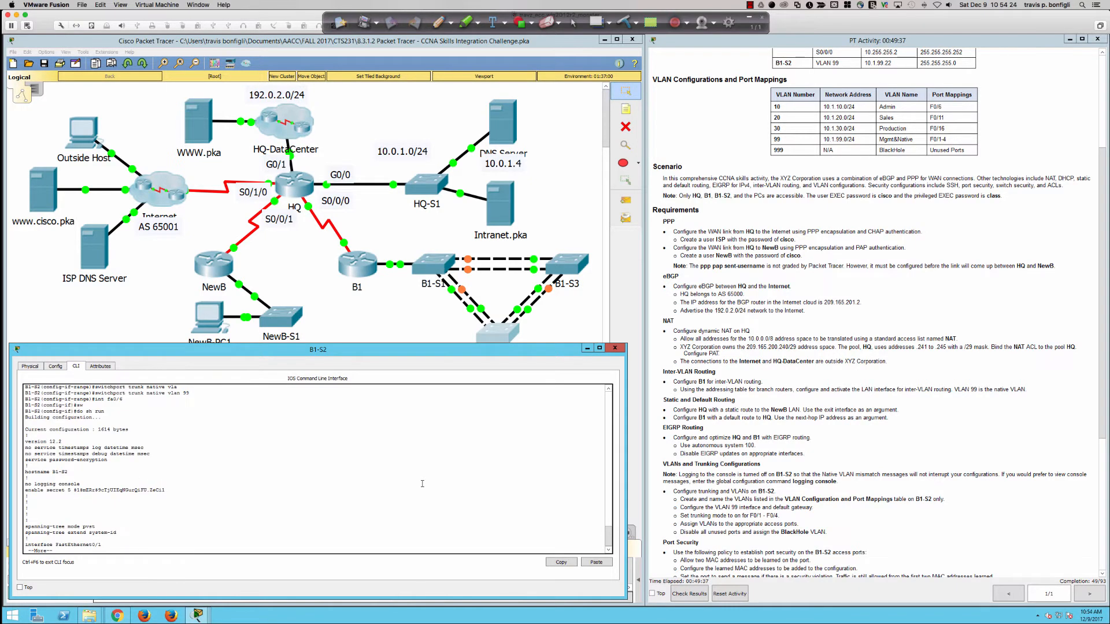
{"action": "key", "text": "Return"}
{"action": "key", "text": "Return"}
{"action": "key", "text": "Return"}
{"action": "key", "text": "Return"}
{"action": "key", "text": "Return"}
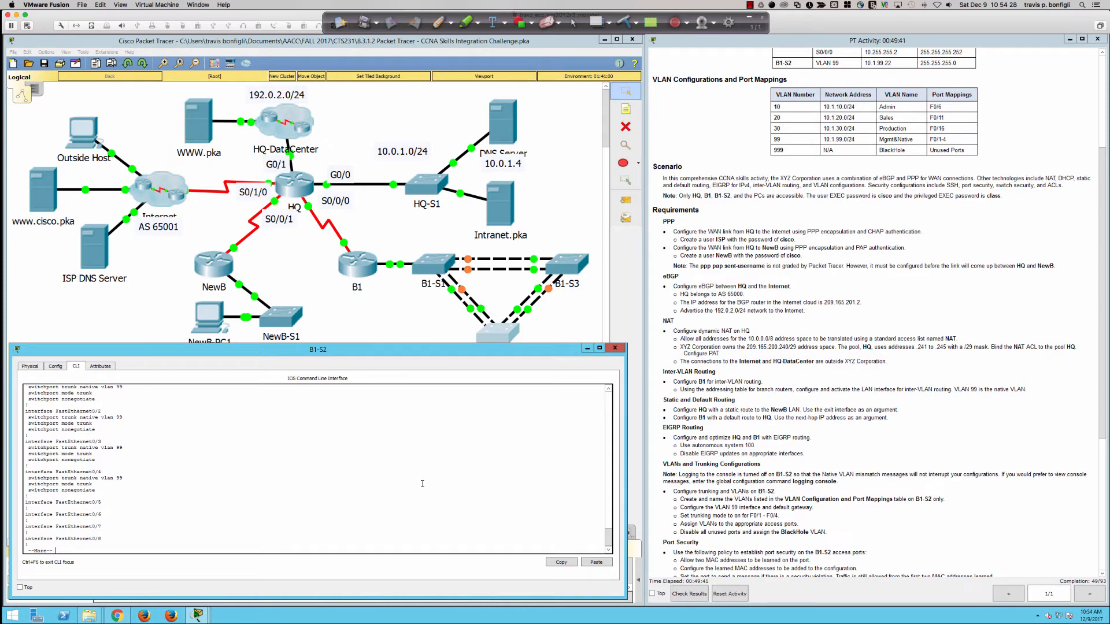
{"action": "key", "text": "Return"}
{"action": "key", "text": "Return"}
{"action": "key", "text": "Return"}
{"action": "key", "text": "Return"}
{"action": "key", "text": "Return"}
{"action": "key", "text": "Return"}
{"action": "key", "text": "Return"}
{"action": "key", "text": "Return"}
{"action": "key", "text": "Return"}
{"action": "key", "text": "Return"}
{"action": "key", "text": "Return"}
{"action": "key", "text": "Return"}
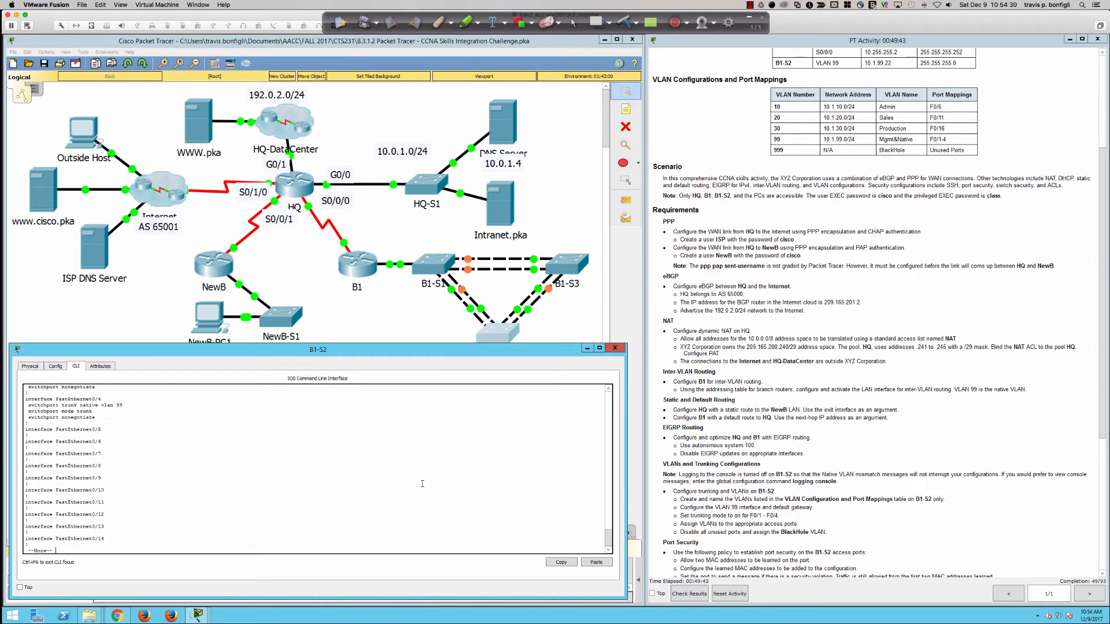
{"action": "key", "text": "Return"}
{"action": "key", "text": "Return"}
{"action": "key", "text": "Return"}
{"action": "key", "text": "Return"}
{"action": "key", "text": "Return"}
{"action": "key", "text": "Return"}
{"action": "key", "text": "Return"}
{"action": "key", "text": "Return"}
{"action": "key", "text": "Return"}
{"action": "key", "text": "Return"}
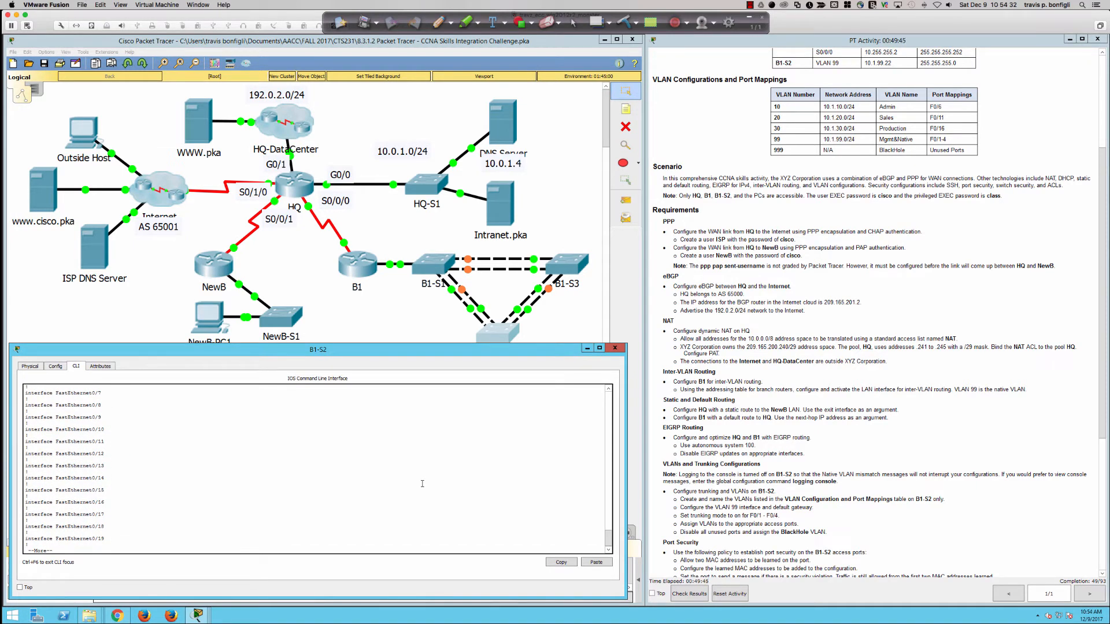
{"action": "key", "text": "q"}
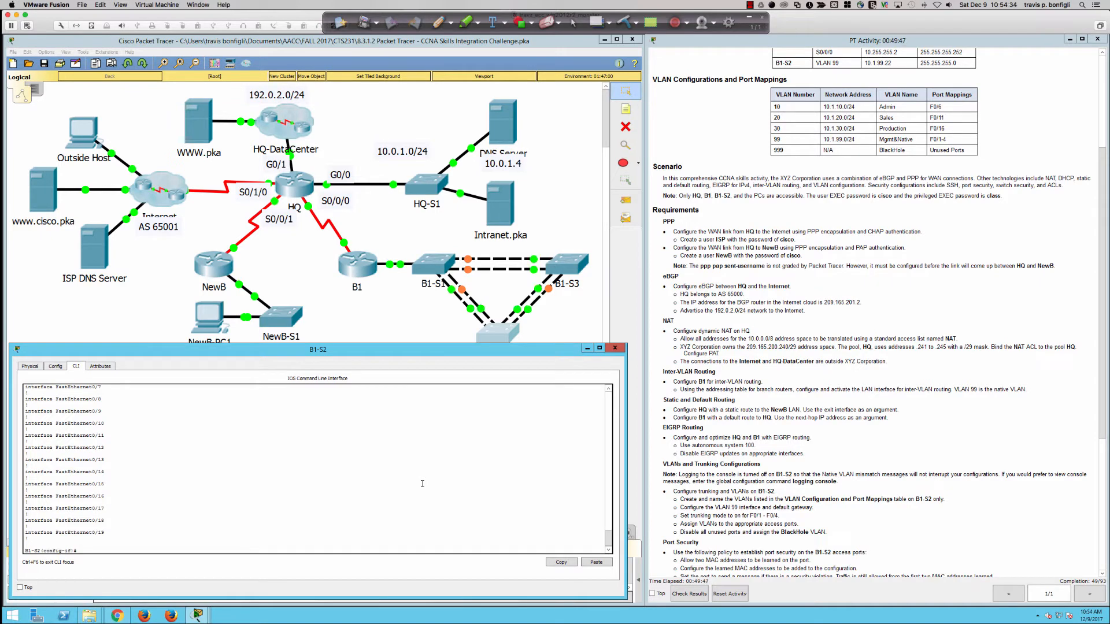
Step: Set Fa0/6 to 'switchport mode access', then switch over to SecureCRT
{"action": "type", "text": "sqi"}
{"action": "key", "text": "Tab"}
{"action": "key", "text": "BackSpace"}
{"action": "type", "text": "wi"}
{"action": "key", "text": "Tab"}
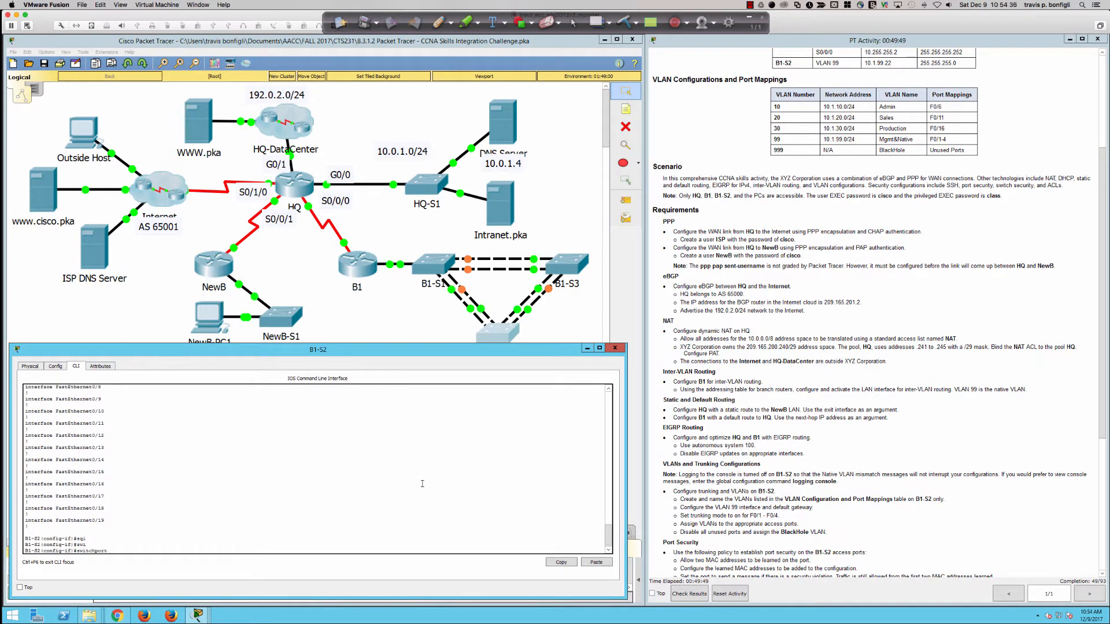
{"action": "type", "text": "host"}
{"action": "key", "text": "Tab"}
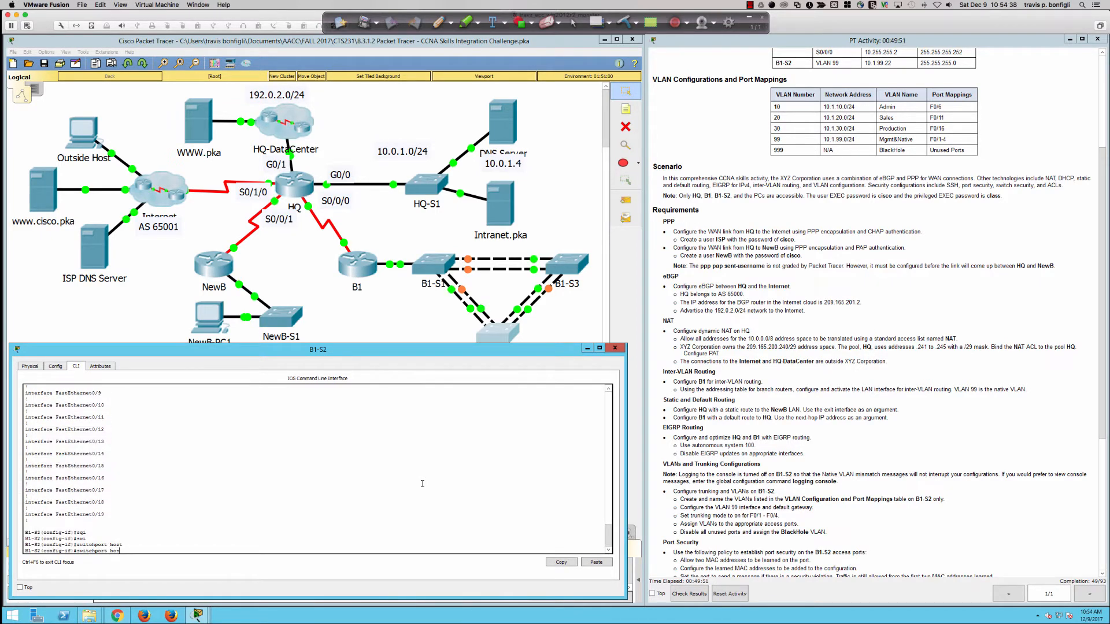
{"action": "key", "text": "BackSpace"}
{"action": "type", "text": "?"}
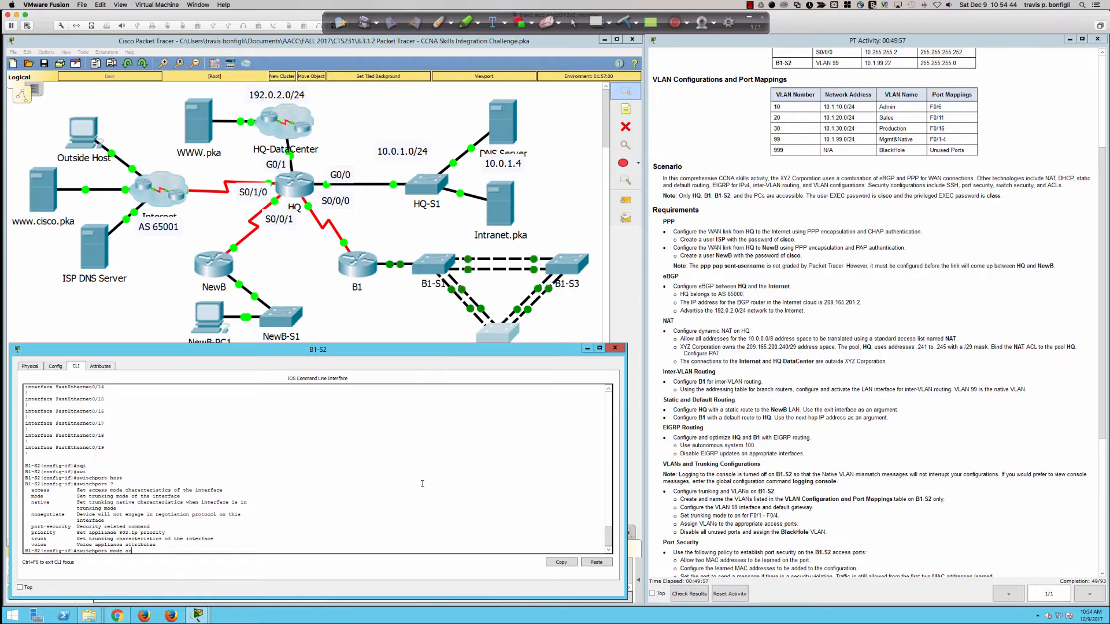
{"action": "type", "text": "mode acc"}
{"action": "key", "text": "Tab"}
{"action": "key", "text": "Return"}
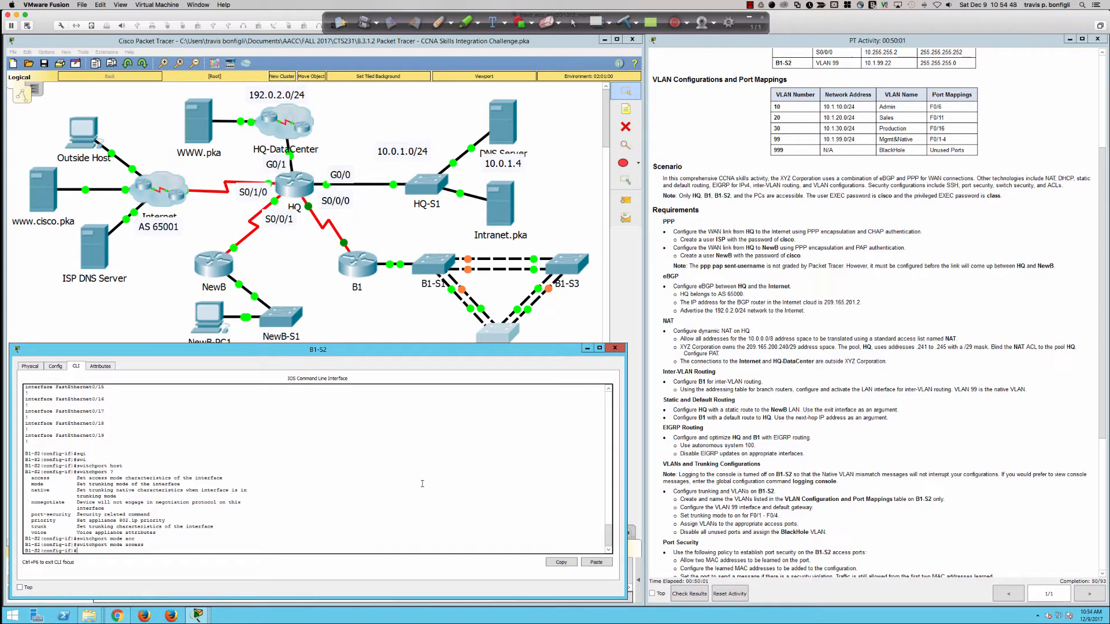
{"action": "type", "text": "sw"}
{"action": "key", "text": "super+Tab"}
{"action": "key", "text": "super+Tab"}
{"action": "key", "text": "super+Tab"}
{"action": "key", "text": "super+Tab"}
{"action": "key", "text": "super+Tab"}
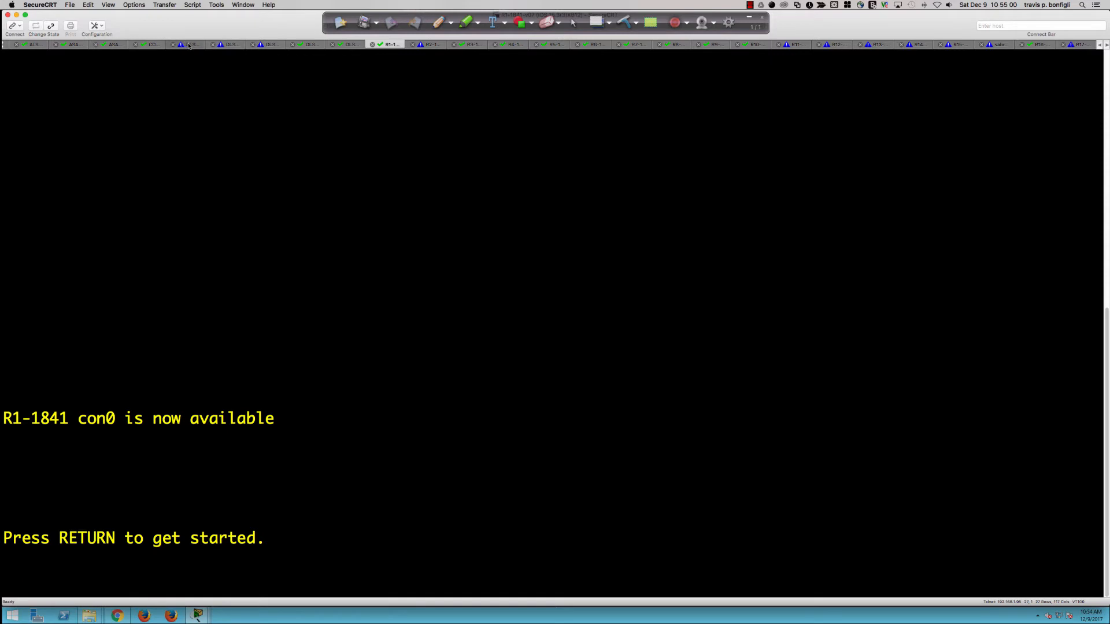
Step: On the DLSw02-3750-48TS console, enter enable mode and check Fa1/0/1 is shut down
{"action": "left_click", "coordinate": [234, 45]}
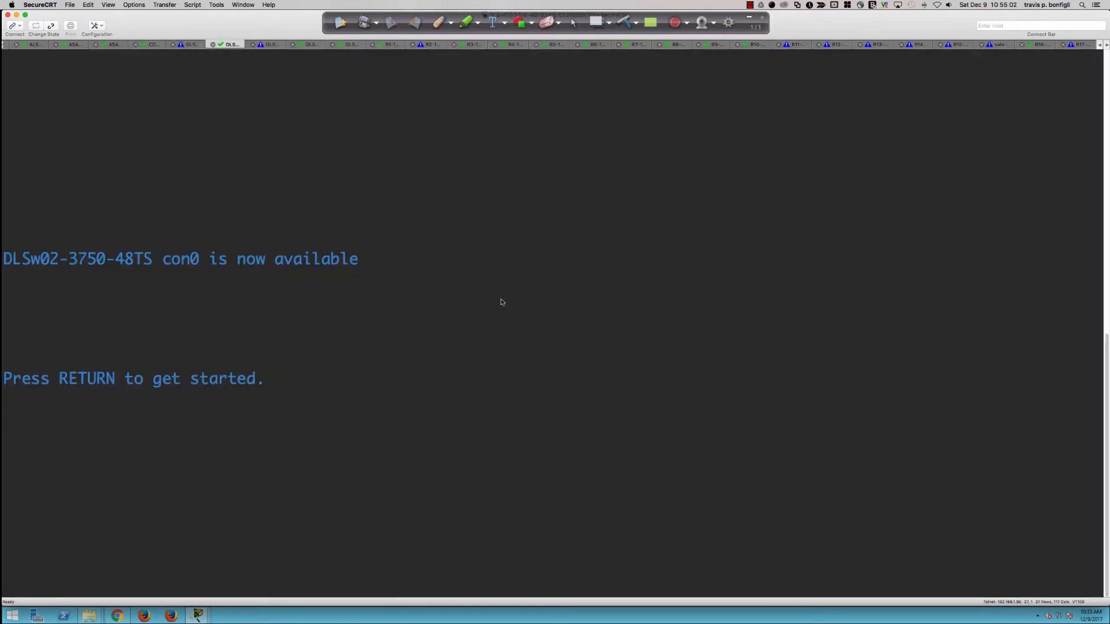
{"action": "key", "text": "Return"}
{"action": "key", "text": "Return"}
{"action": "key", "text": "Return"}
{"action": "key", "text": "Return"}
{"action": "type", "text": "en"}
{"action": "key", "text": "Return"}
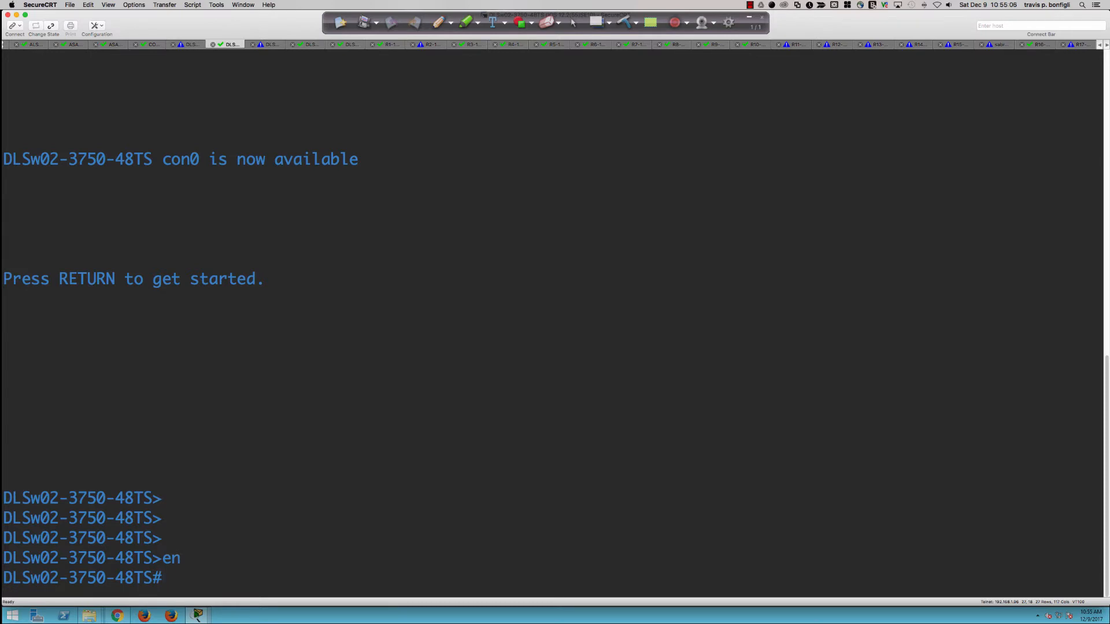
{"action": "type", "text": "sh run int fa1/0/1"}
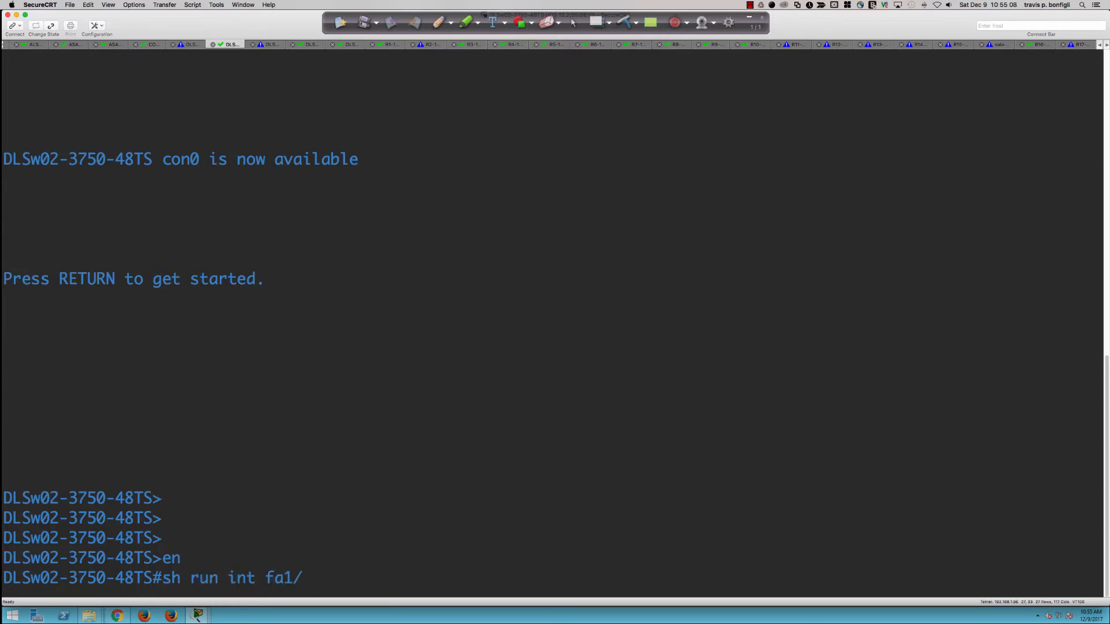
{"action": "key", "text": "Return"}
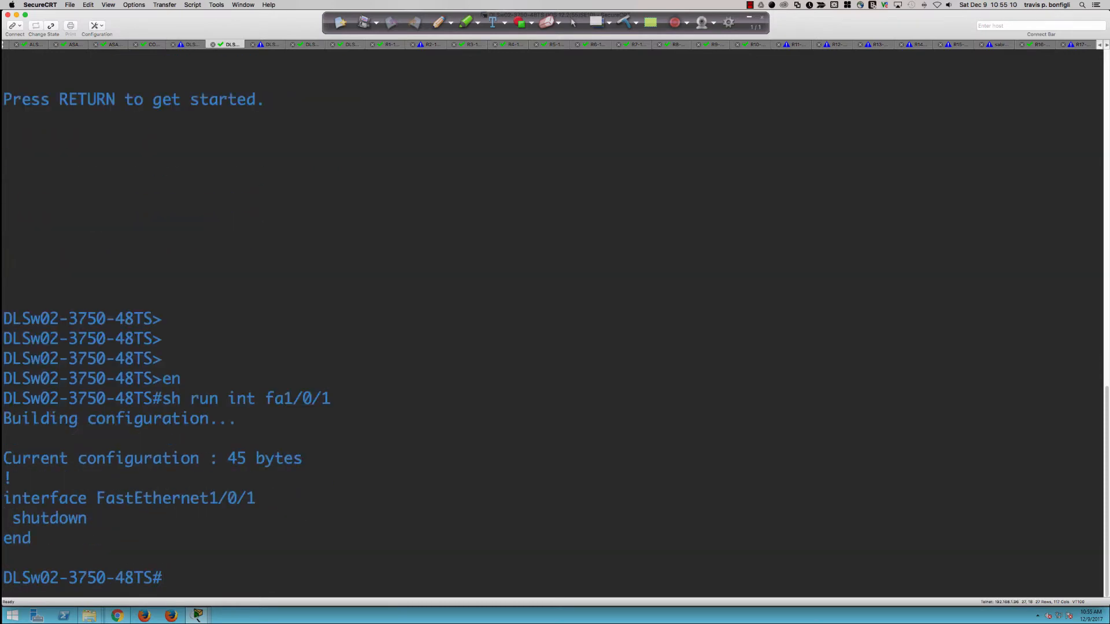
Step: Enter Fa1/0/1 interface configuration and type 'switchport host', then erase it
{"action": "type", "text": "conf t"}
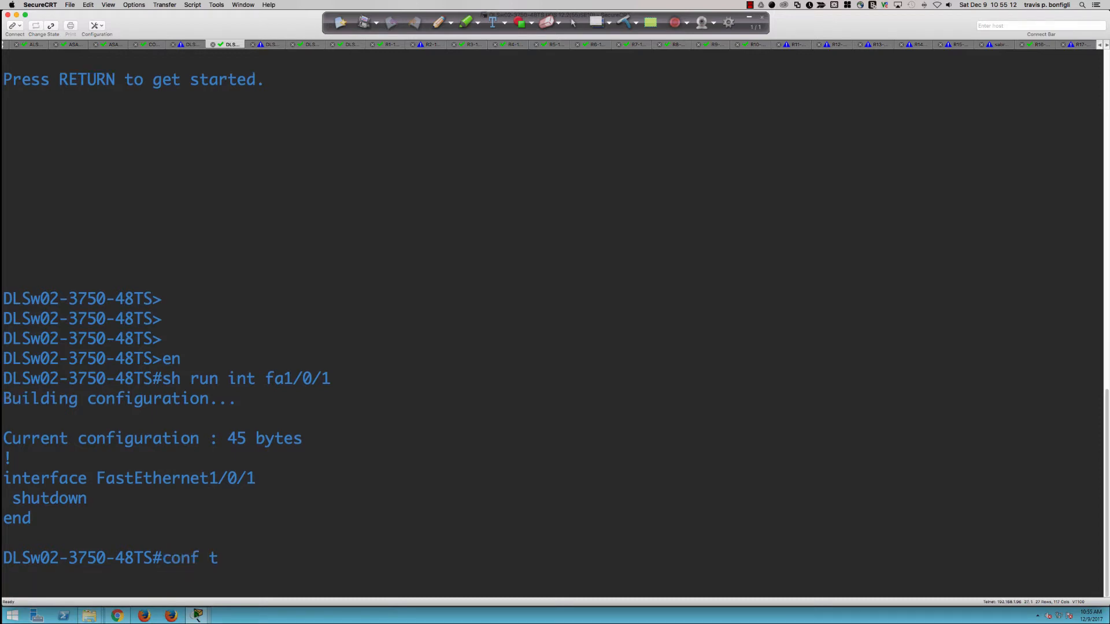
{"action": "key", "text": "Return"}
{"action": "type", "text": "int fa1/0/1"}
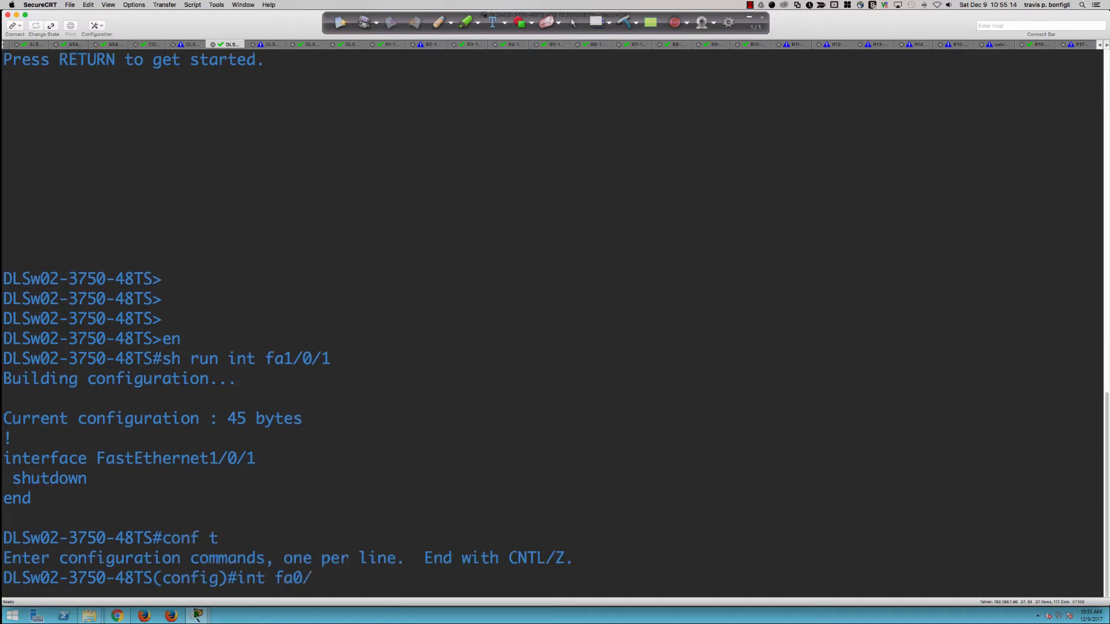
{"action": "key", "text": "Return"}
{"action": "type", "text": "sw"}
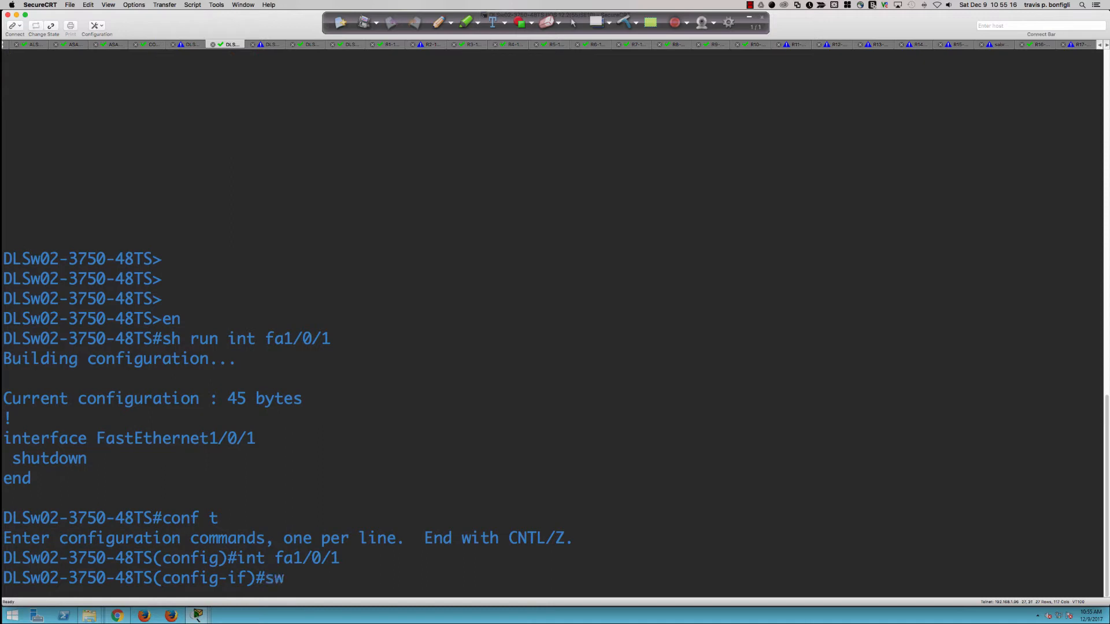
{"action": "key", "text": "Tab"}
{"action": "type", "text": "host"}
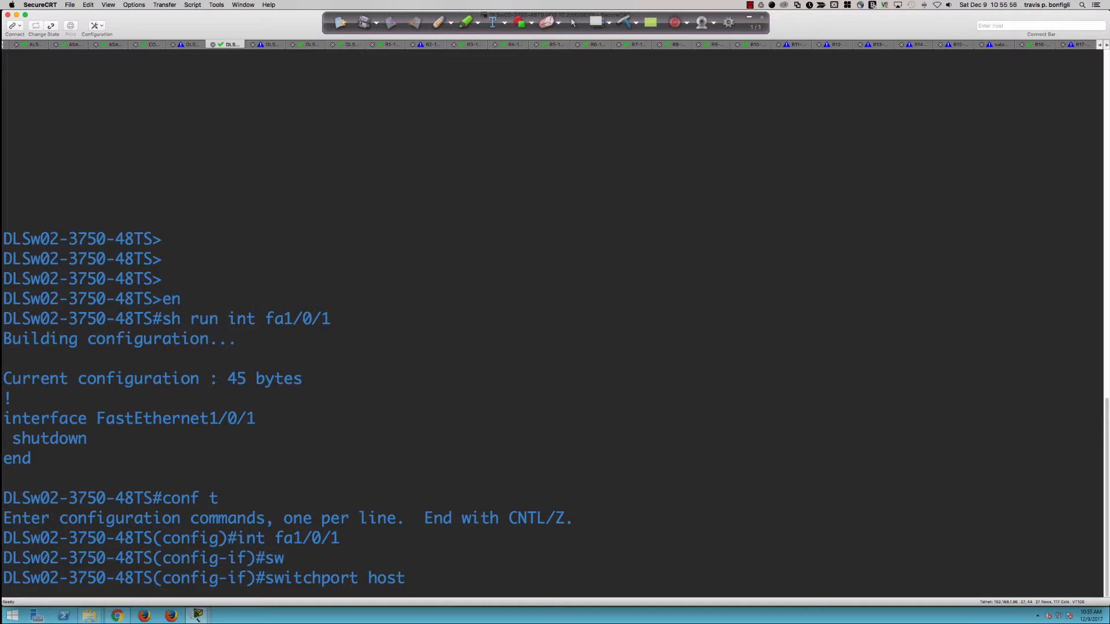
{"action": "key", "text": "BackSpace"}
{"action": "key", "text": "BackSpace"}
{"action": "key", "text": "BackSpace"}
{"action": "key", "text": "BackSpace"}
{"action": "key", "text": "BackSpace"}
{"action": "key", "text": "BackSpace"}
{"action": "key", "text": "BackSpace"}
{"action": "key", "text": "BackSpace"}
{"action": "key", "text": "BackSpace"}
{"action": "key", "text": "BackSpace"}
{"action": "key", "text": "BackSpace"}
{"action": "key", "text": "BackSpace"}
{"action": "key", "text": "BackSpace"}
{"action": "key", "text": "BackSpace"}
{"action": "key", "text": "BackSpace"}
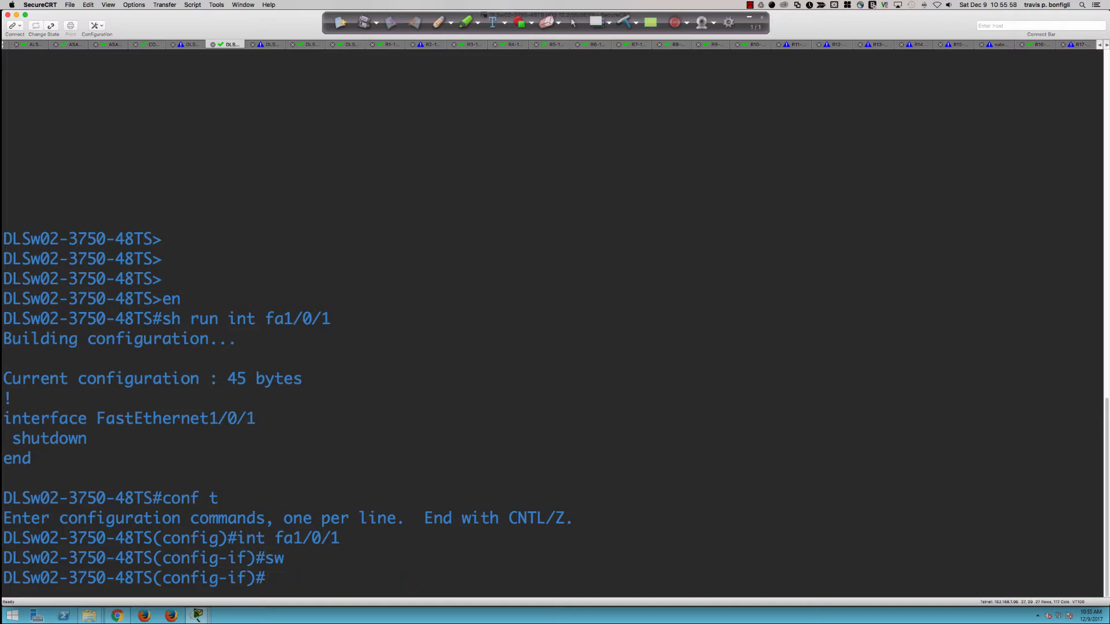
Step: Leave interface configuration and explore the spanning-tree VLAN 1 root and priority options
{"action": "type", "text": "exit"}
{"action": "key", "text": "Return"}
{"action": "type", "text": "spn"}
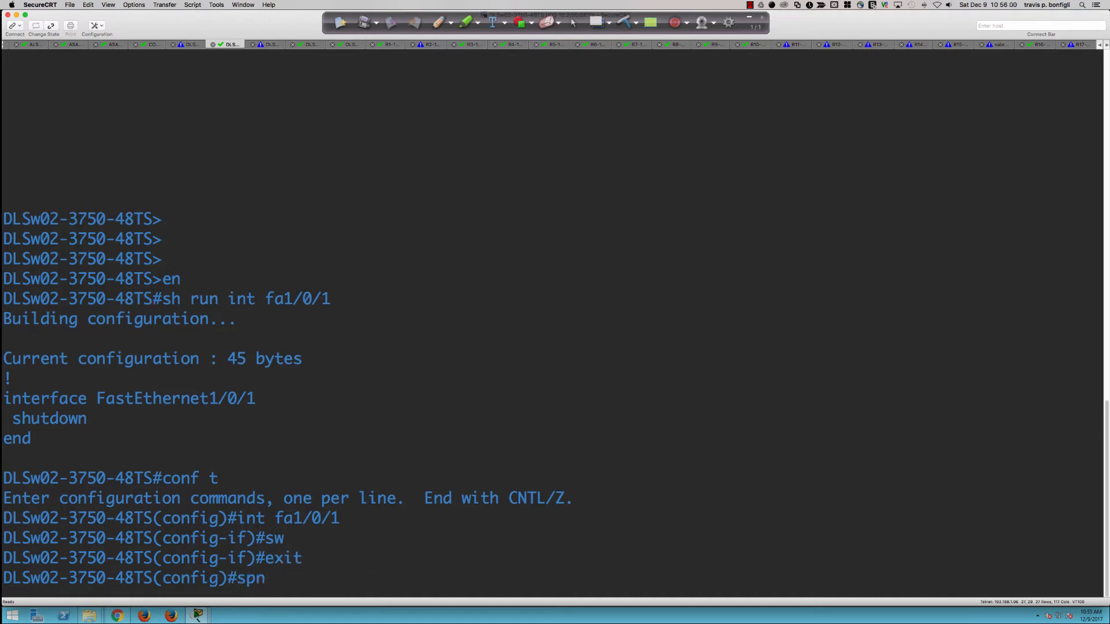
{"action": "key", "text": "BackSpace"}
{"action": "key", "text": "Tab"}
{"action": "type", "text": "vlan"}
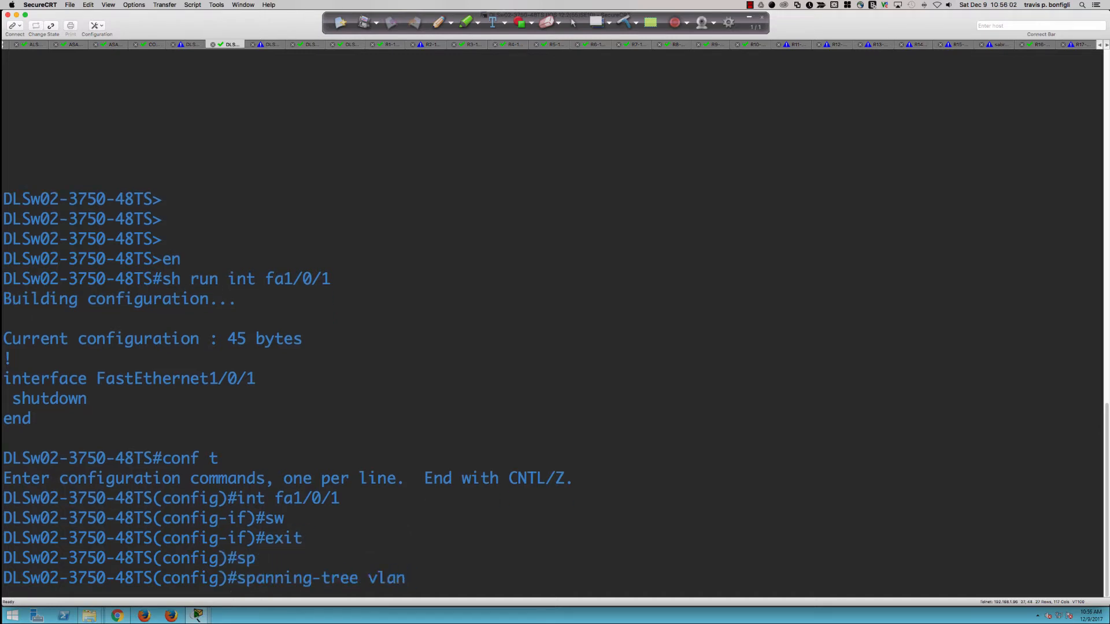
{"action": "type", "text": " 1 ?"}
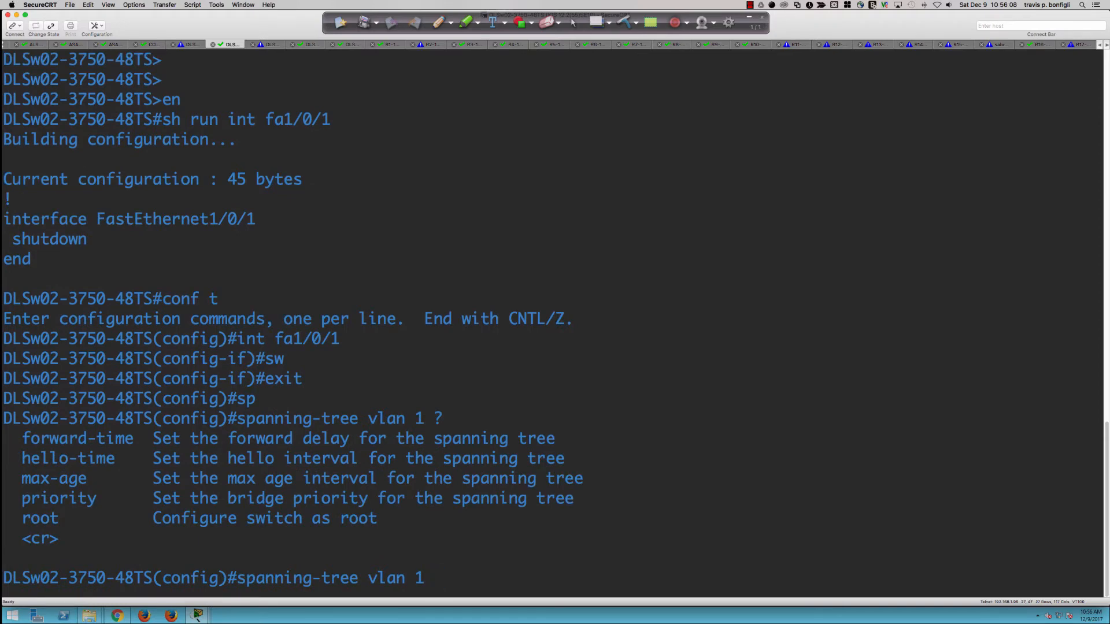
{"action": "type", "text": "ro"}
{"action": "key", "text": "Tab"}
{"action": "type", "text": "?"}
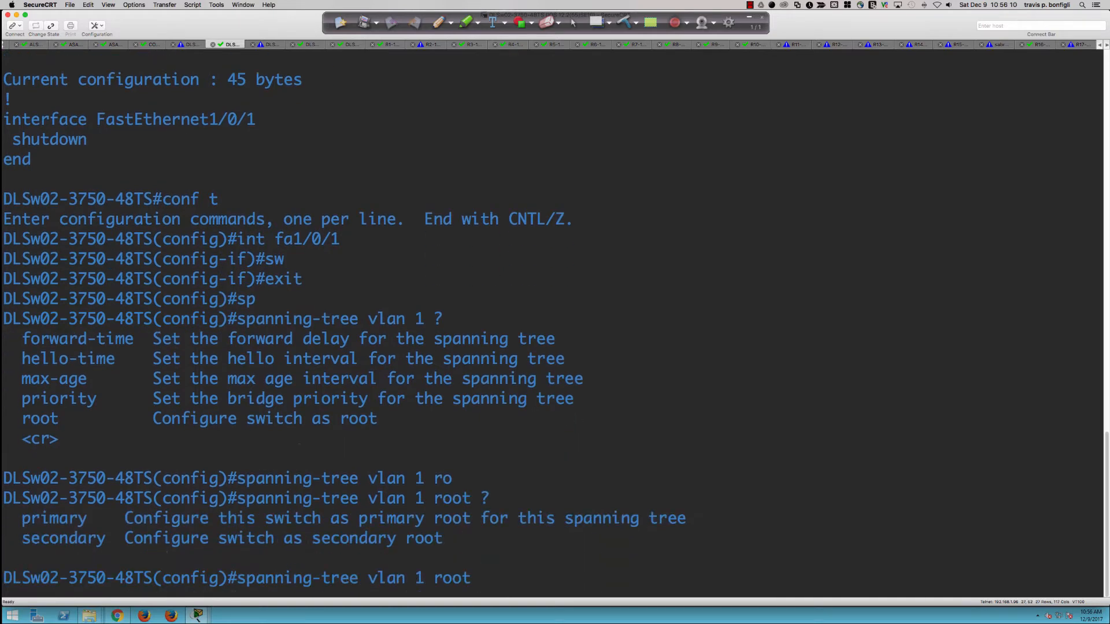
{"action": "type", "text": "pr"}
{"action": "key", "text": "Tab"}
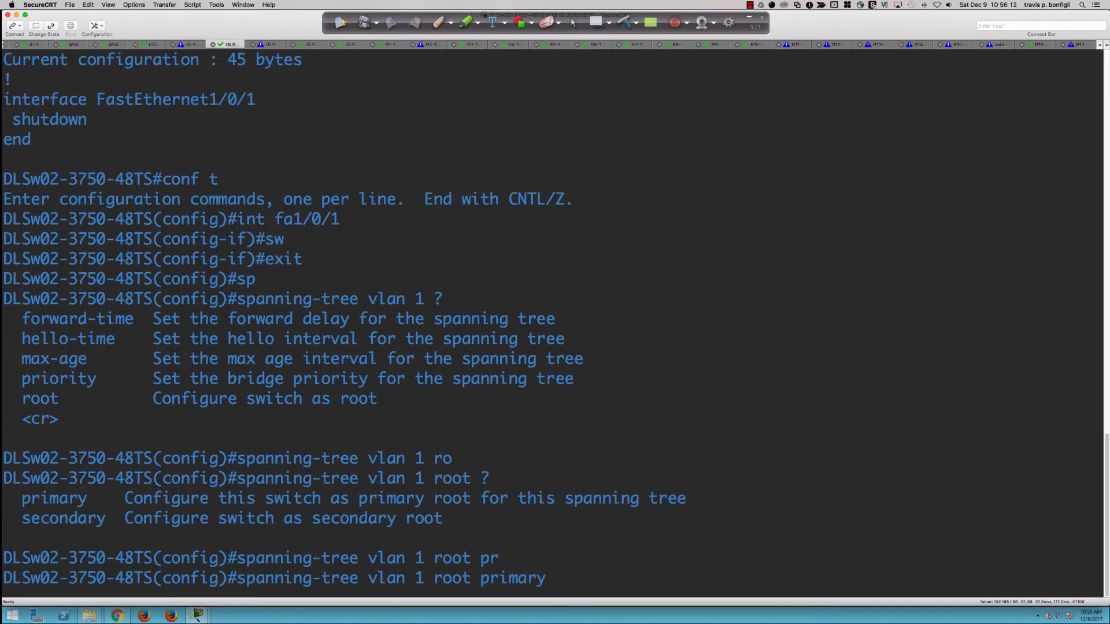
{"action": "type", "text": "?"}
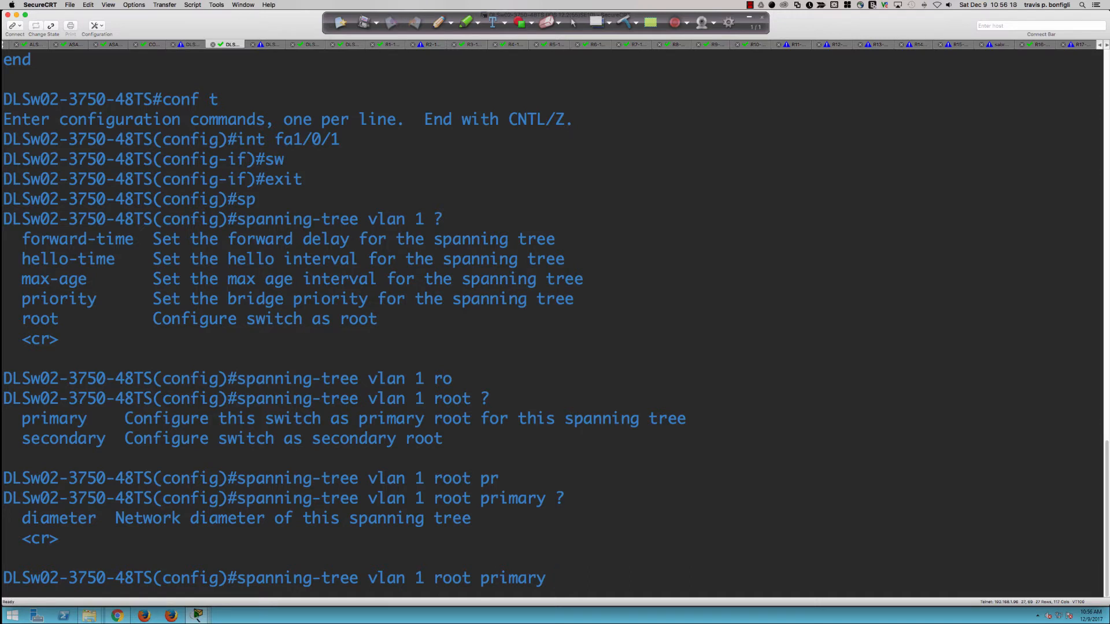
{"action": "key", "text": "BackSpace"}
{"action": "key", "text": "BackSpace"}
{"action": "key", "text": "BackSpace"}
{"action": "key", "text": "BackSpace"}
{"action": "key", "text": "BackSpace"}
{"action": "key", "text": "BackSpace"}
{"action": "key", "text": "BackSpace"}
{"action": "key", "text": "BackSpace"}
{"action": "key", "text": "BackSpace"}
{"action": "key", "text": "BackSpace"}
{"action": "key", "text": "BackSpace"}
{"action": "key", "text": "BackSpace"}
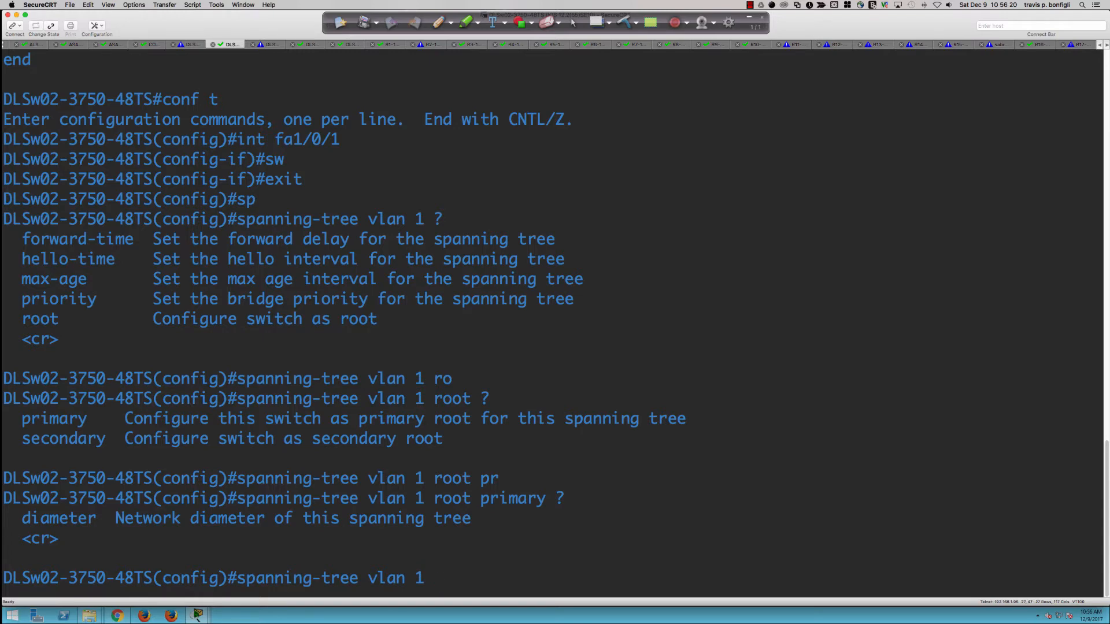
{"action": "type", "text": "pri"}
{"action": "key", "text": "Tab"}
{"action": "type", "text": "?"}
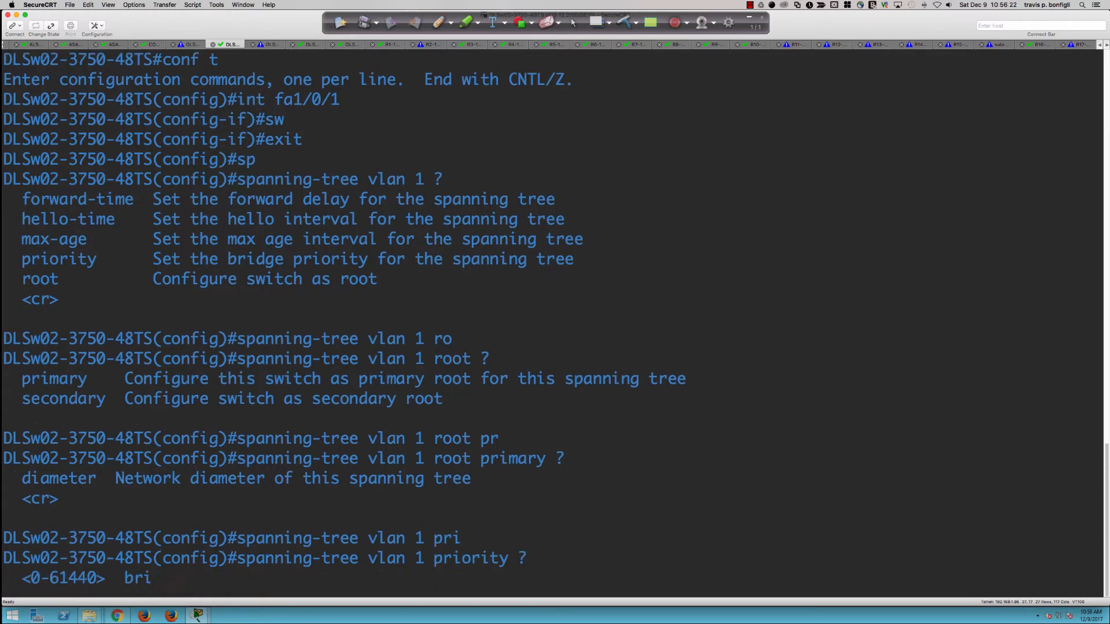
{"action": "key", "text": "BackSpace"}
{"action": "type", "text": "0"}
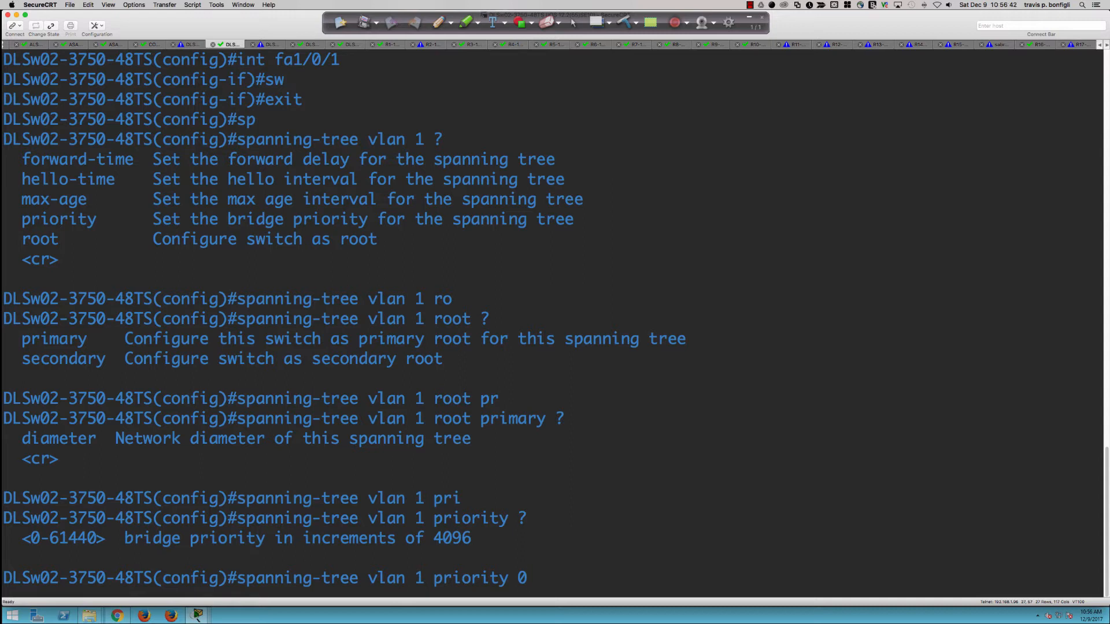
{"action": "key", "text": "BackSpace"}
{"action": "key", "text": "BackSpace"}
{"action": "key", "text": "BackSpace"}
{"action": "key", "text": "BackSpace"}
{"action": "key", "text": "BackSpace"}
{"action": "key", "text": "BackSpace"}
{"action": "key", "text": "BackSpace"}
{"action": "key", "text": "BackSpace"}
{"action": "key", "text": "BackSpace"}
{"action": "key", "text": "BackSpace"}
Step: Make DLSw02-3750-48TS the primary spanning-tree root for VLAN 1
{"action": "type", "text": "ro"}
{"action": "key", "text": "Tab"}
{"action": "type", "text": "pri"}
{"action": "key", "text": "Tab"}
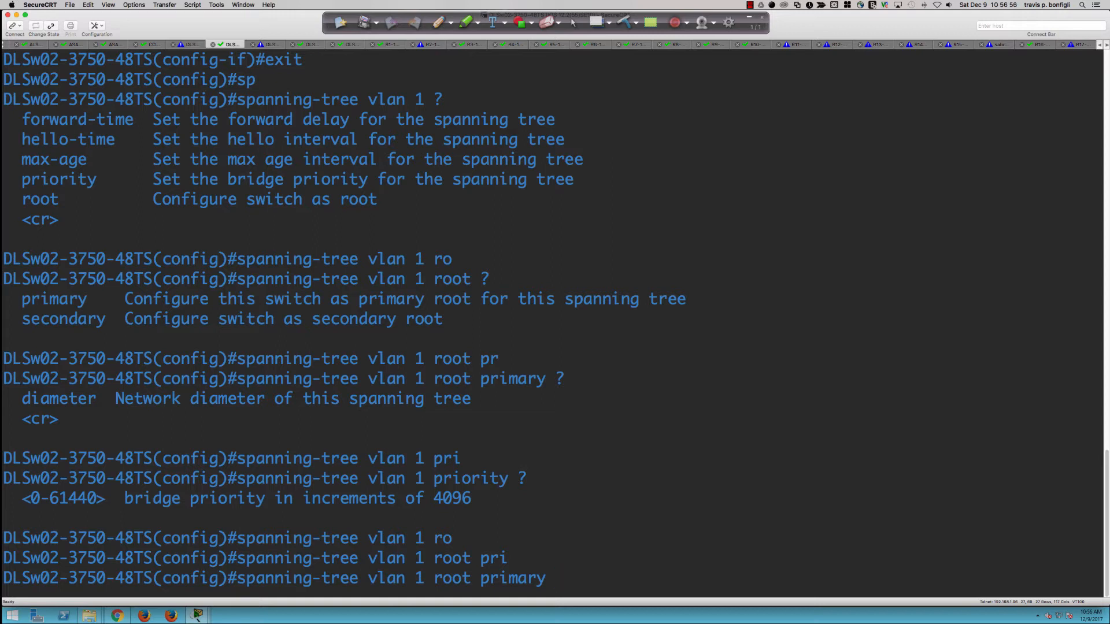
{"action": "key", "text": "Return"}
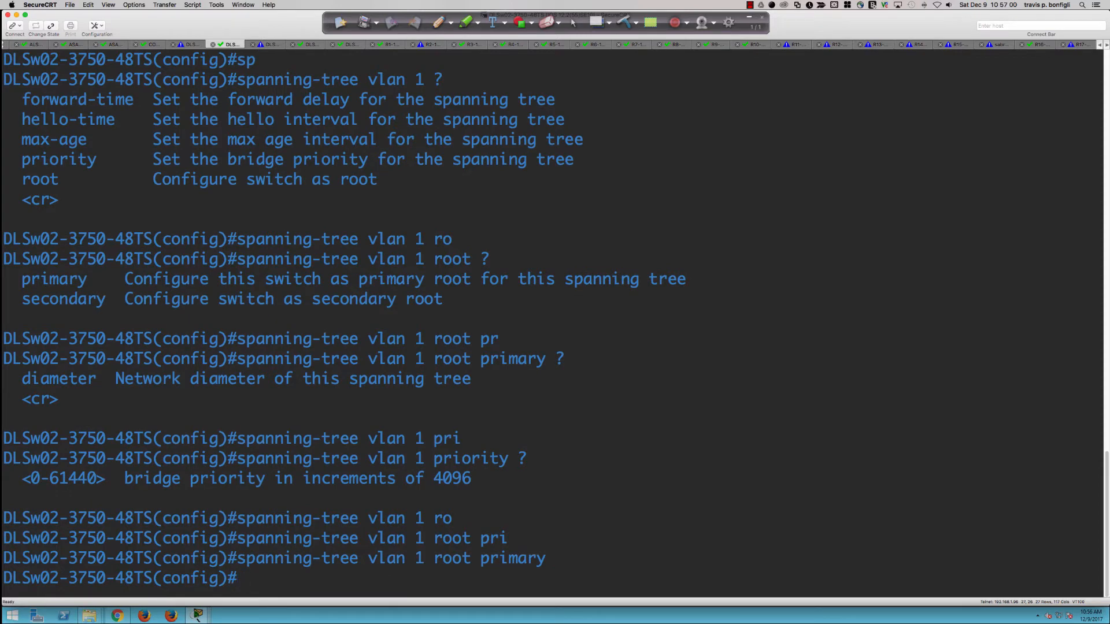
Step: Run do sh span and highlight bridge priority 24577 and base priority 24576
{"action": "type", "text": "do sh span"}
{"action": "key", "text": "Return"}
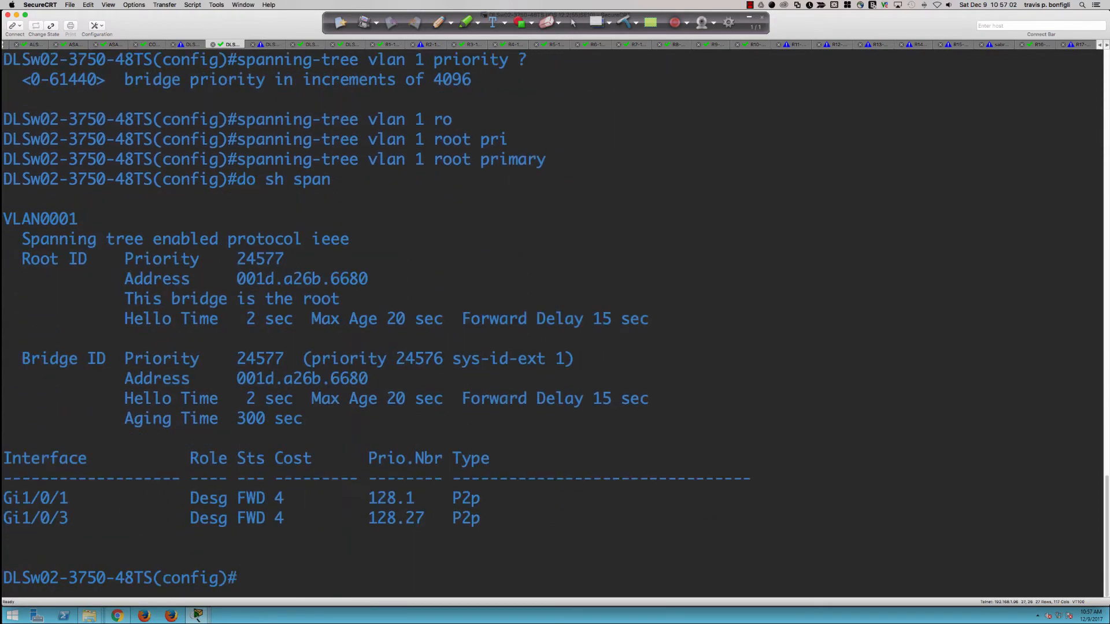
{"action": "double_click", "coordinate": [276, 363]}
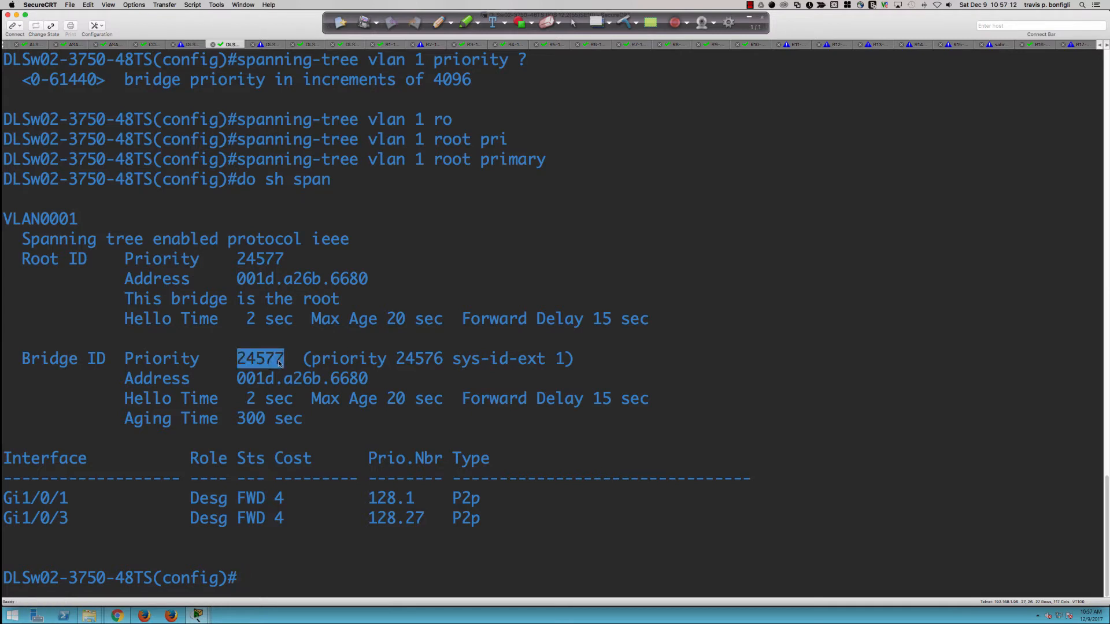
{"action": "left_click", "coordinate": [261, 362]}
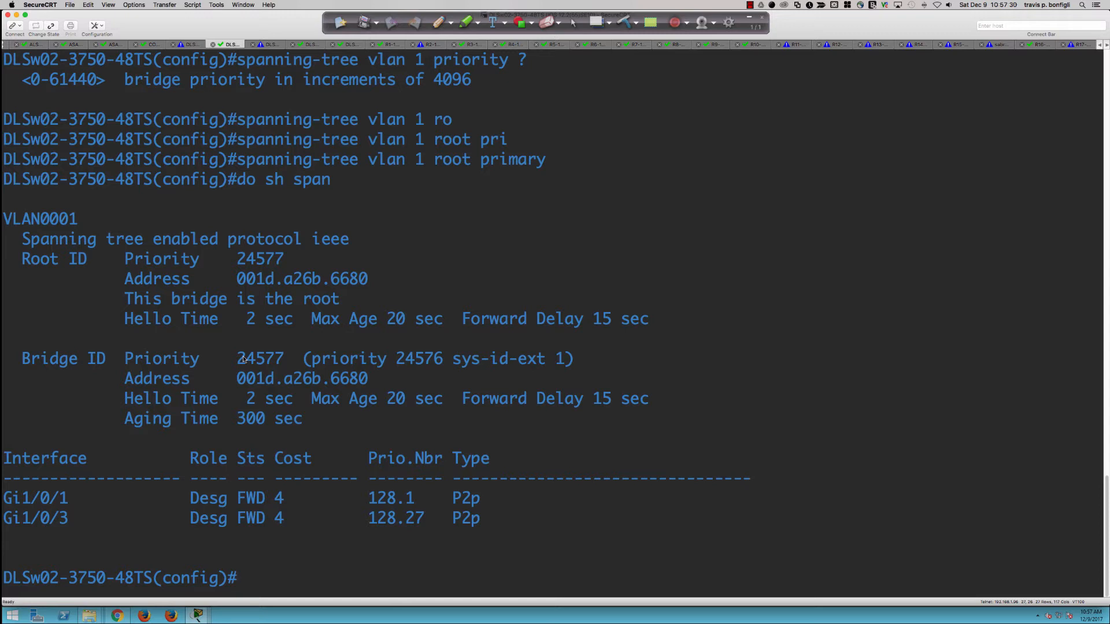
{"action": "left_click_drag", "start_coordinate": [397, 360], "coordinate": [442, 363]}
{"action": "left_click_drag", "start_coordinate": [443, 363], "coordinate": [438, 363]}
{"action": "double_click", "coordinate": [408, 361]}
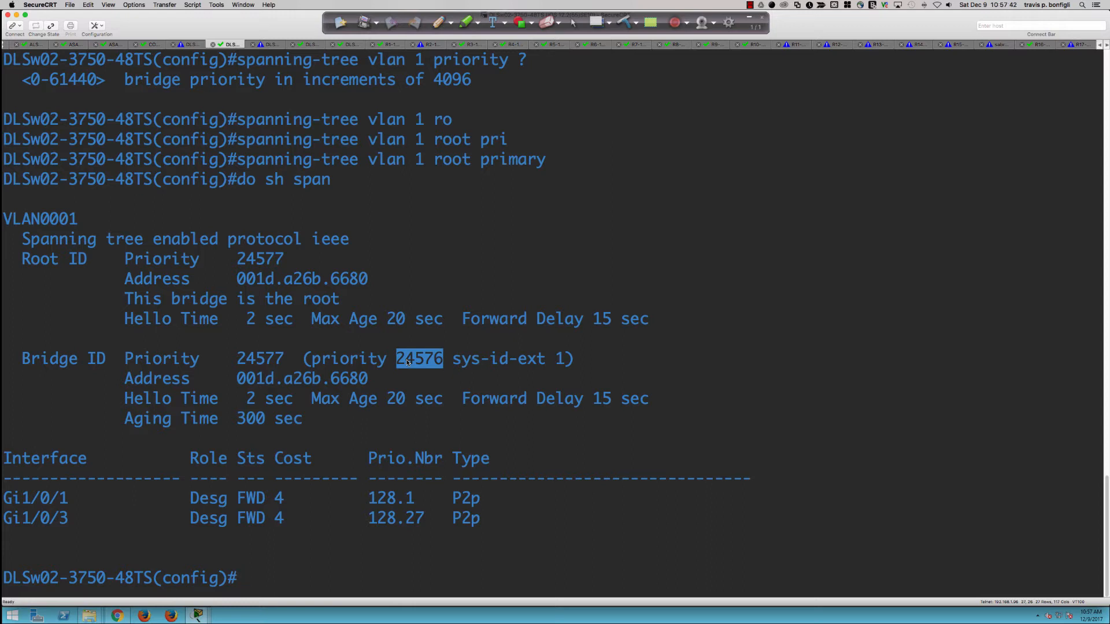
Step: Enter interface Fa1/0/1, show its running configuration and bring it out of shutdown
{"action": "type", "text": "fa1/0/1"}
{"action": "key", "text": "Return"}
{"action": "key", "text": "Return"}
{"action": "key", "text": "Return"}
{"action": "key", "text": "Return"}
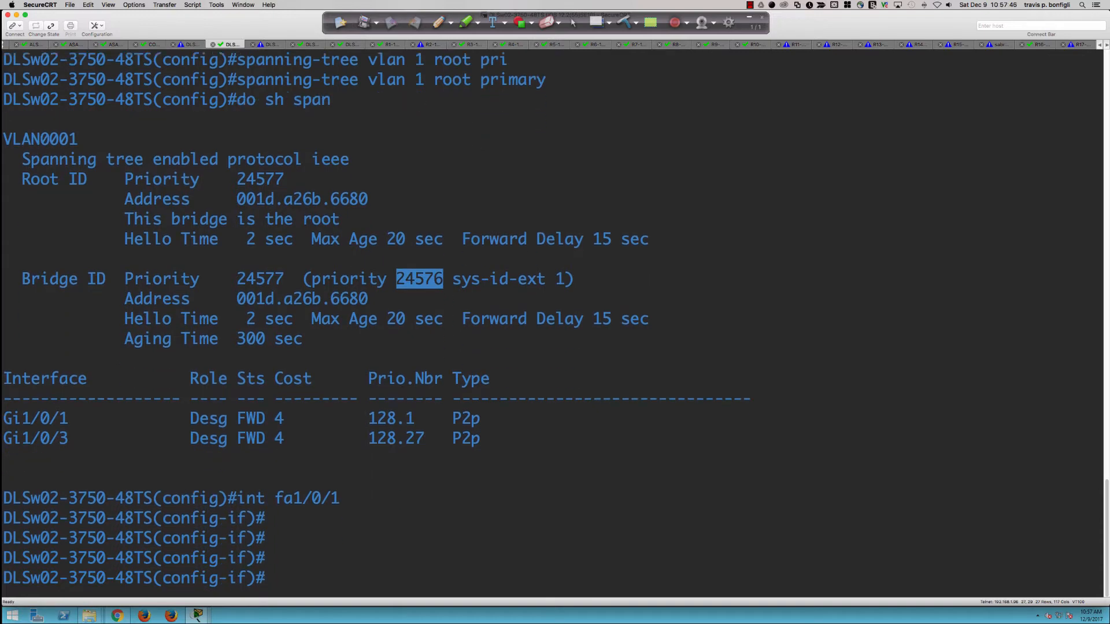
{"action": "type", "text": "do sh run int fa1/0/1"}
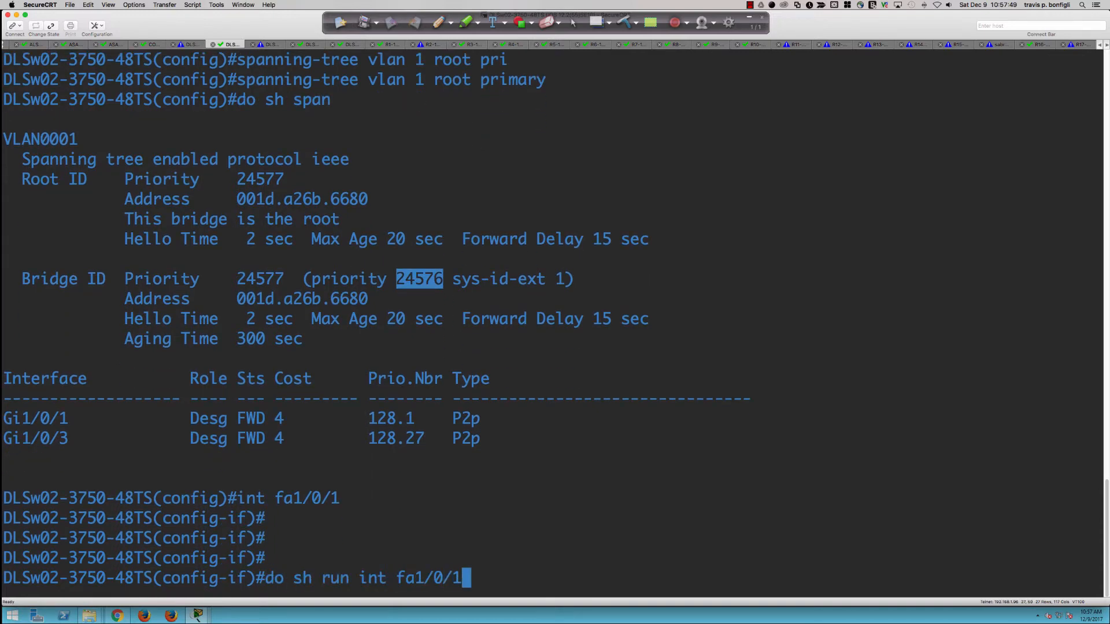
{"action": "key", "text": "Return"}
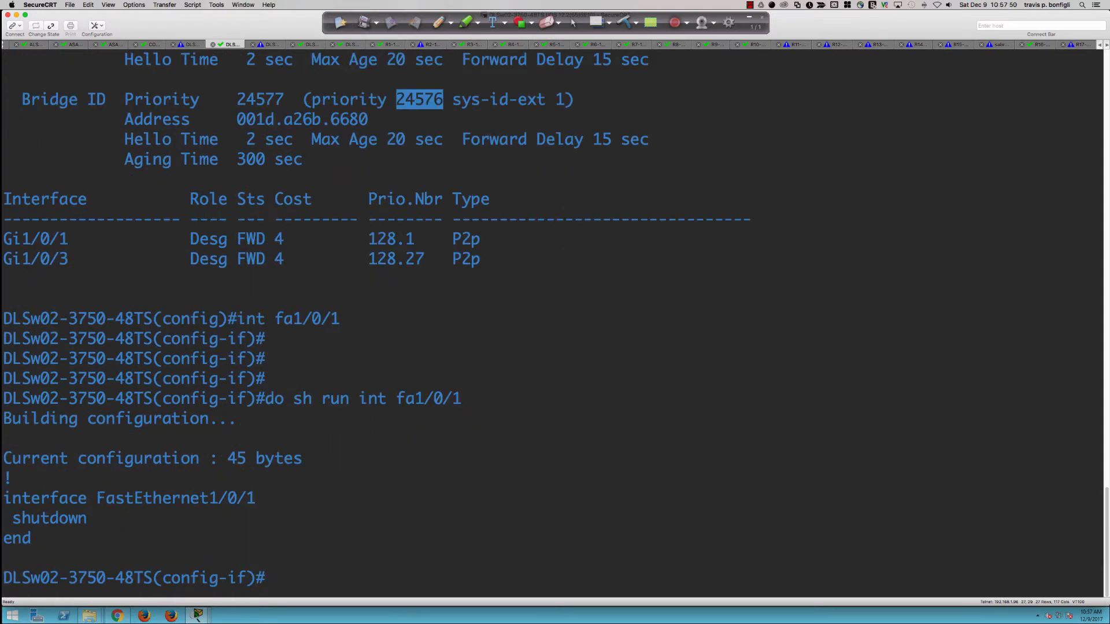
{"action": "type", "text": "no shut"}
{"action": "key", "text": "Return"}
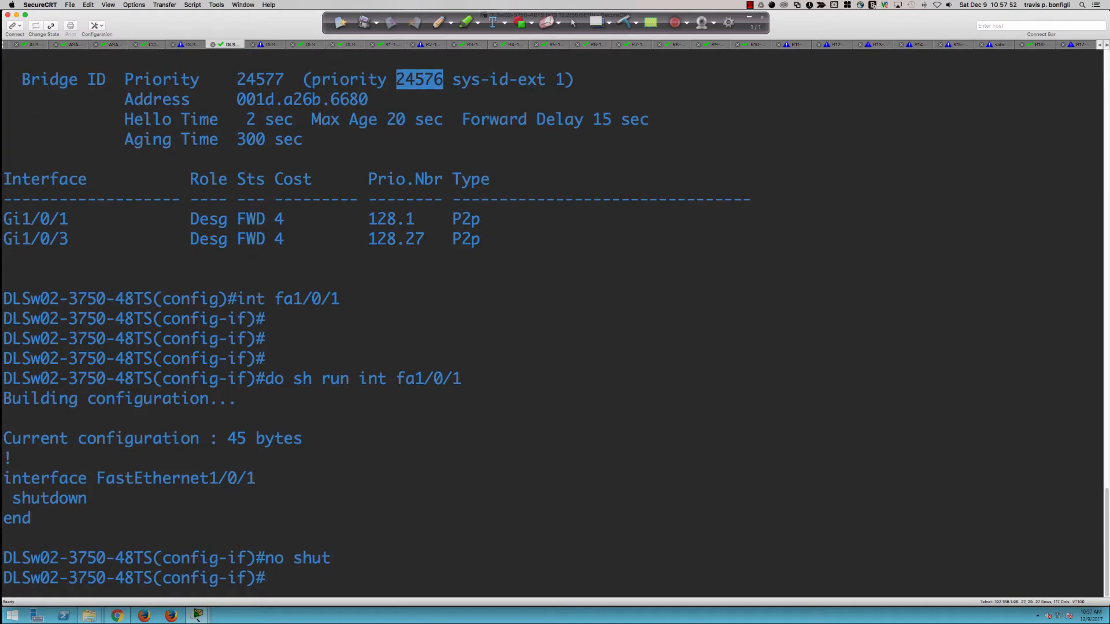
{"action": "key", "text": "Return"}
{"action": "key", "text": "Return"}
{"action": "key", "text": "Return"}
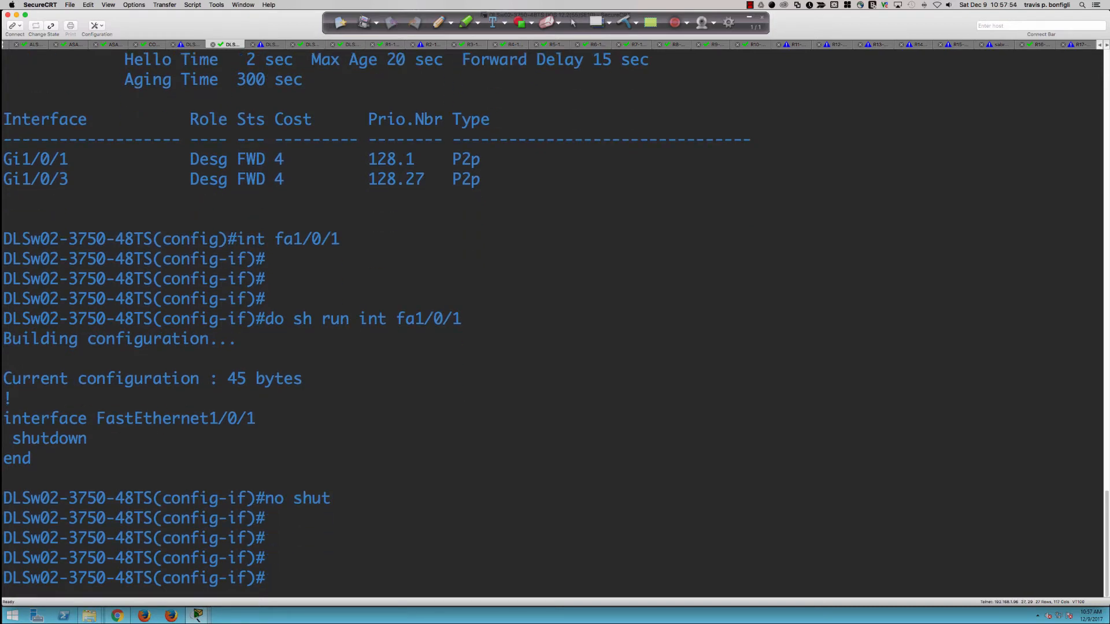
{"action": "key", "text": "Return"}
{"action": "key", "text": "Return"}
{"action": "key", "text": "Return"}
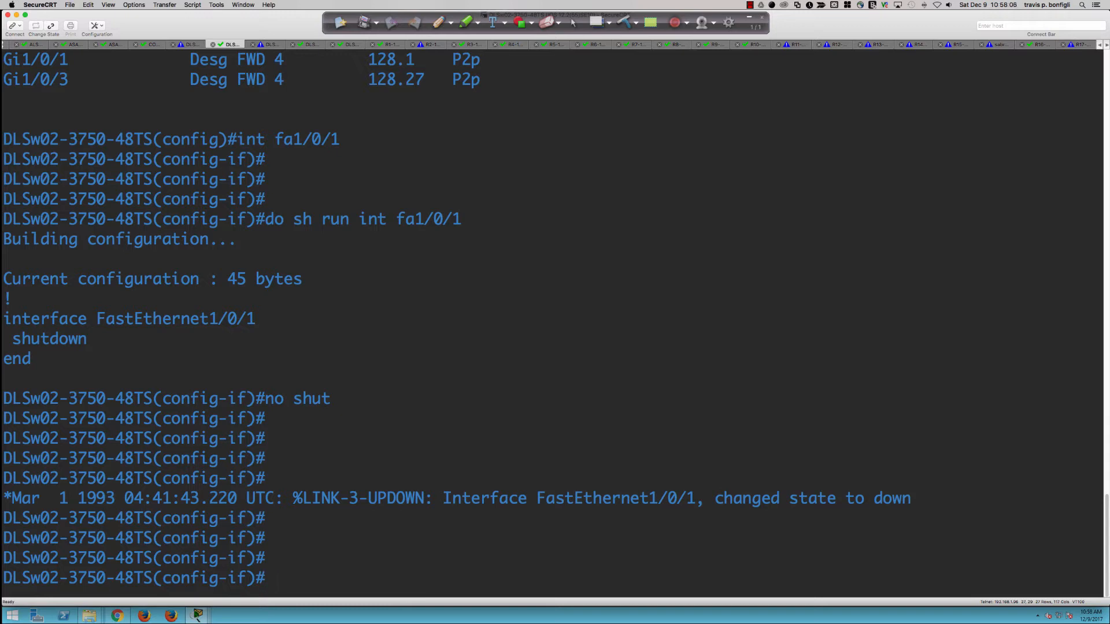
Step: Set Fa1/0/1 to switchport mode access
{"action": "type", "text": "swi"}
{"action": "key", "text": "Tab"}
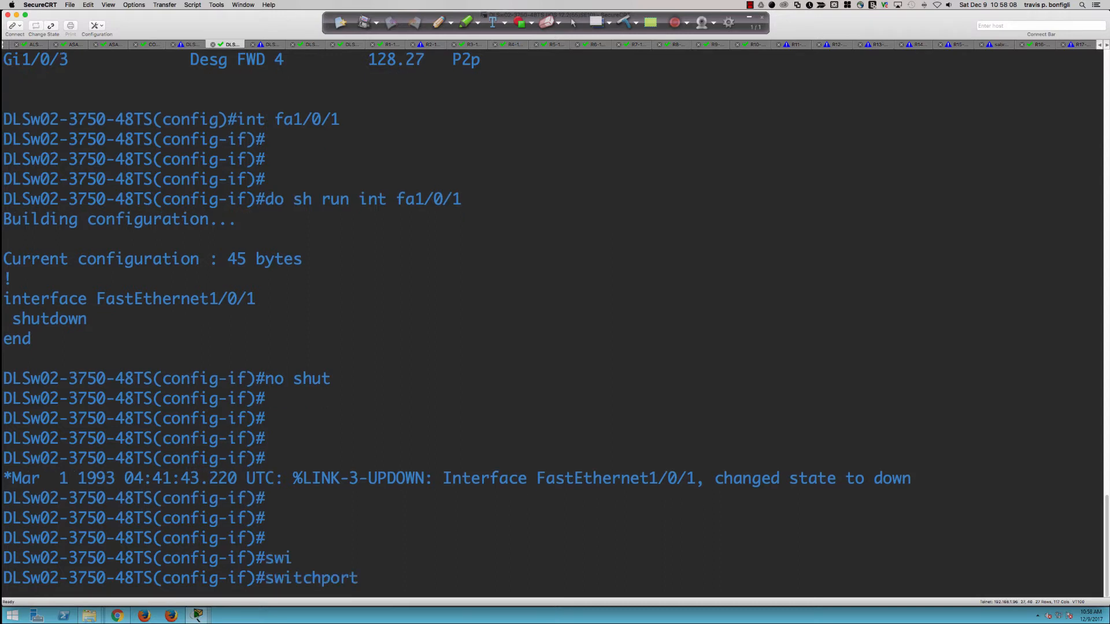
{"action": "type", "text": "mode acc"}
{"action": "key", "text": "Return"}
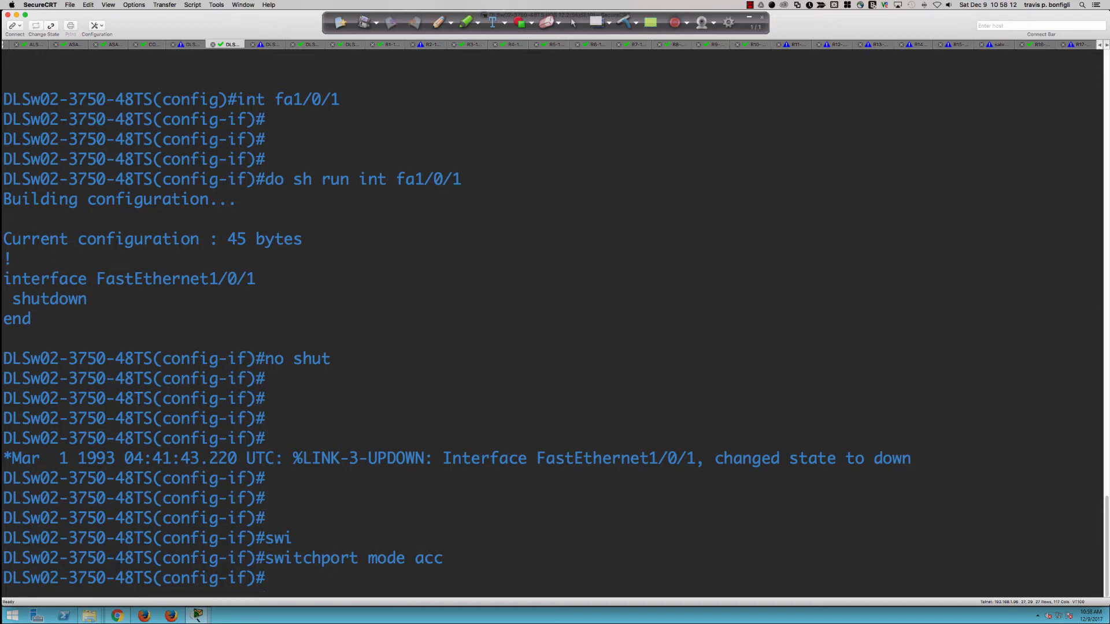
Step: Assign Fa1/0/1 to access VLAN 10, creating the VLAN
{"action": "type", "text": "sw"}
{"action": "key", "text": "Tab"}
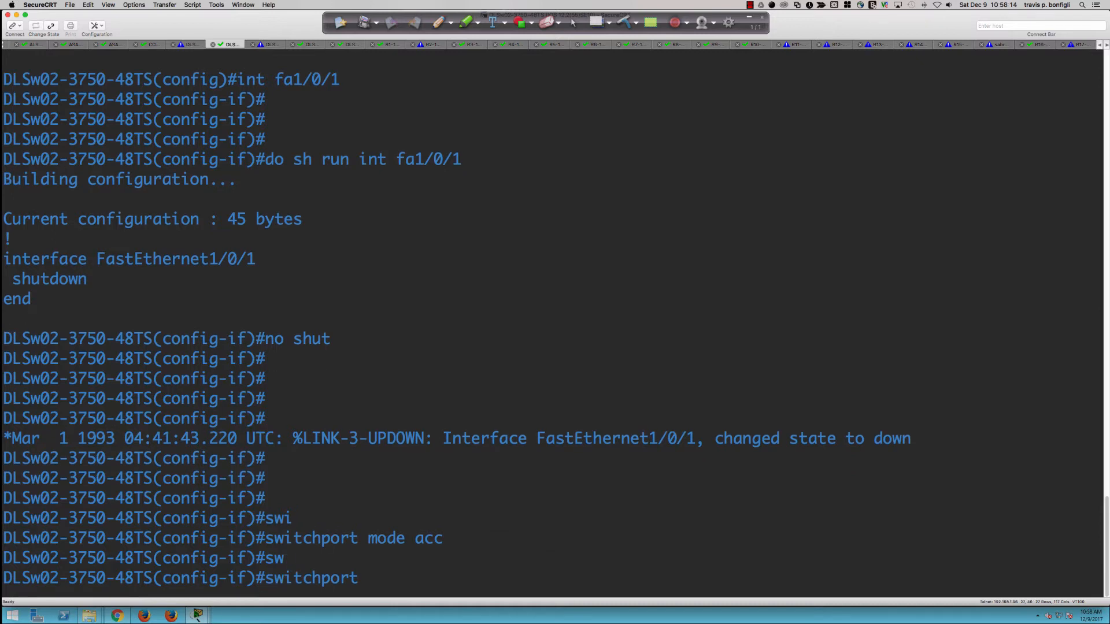
{"action": "type", "text": "sp"}
{"action": "key", "text": "Tab"}
{"action": "key", "text": "BackSpace"}
{"action": "key", "text": "BackSpace"}
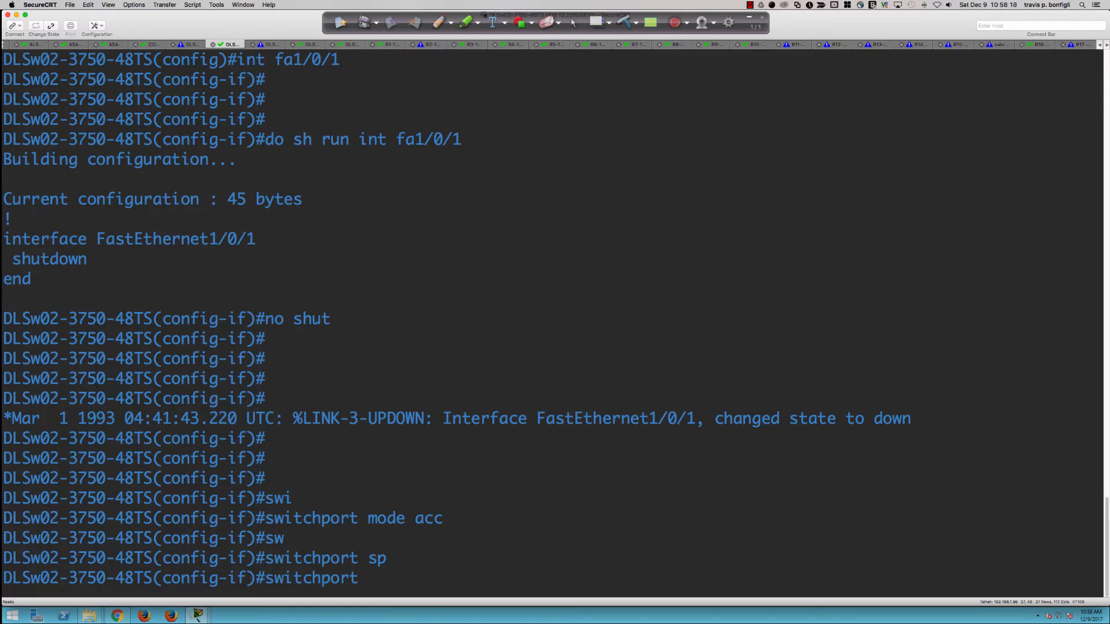
{"action": "type", "text": "vlan 10"}
{"action": "key", "text": "Return"}
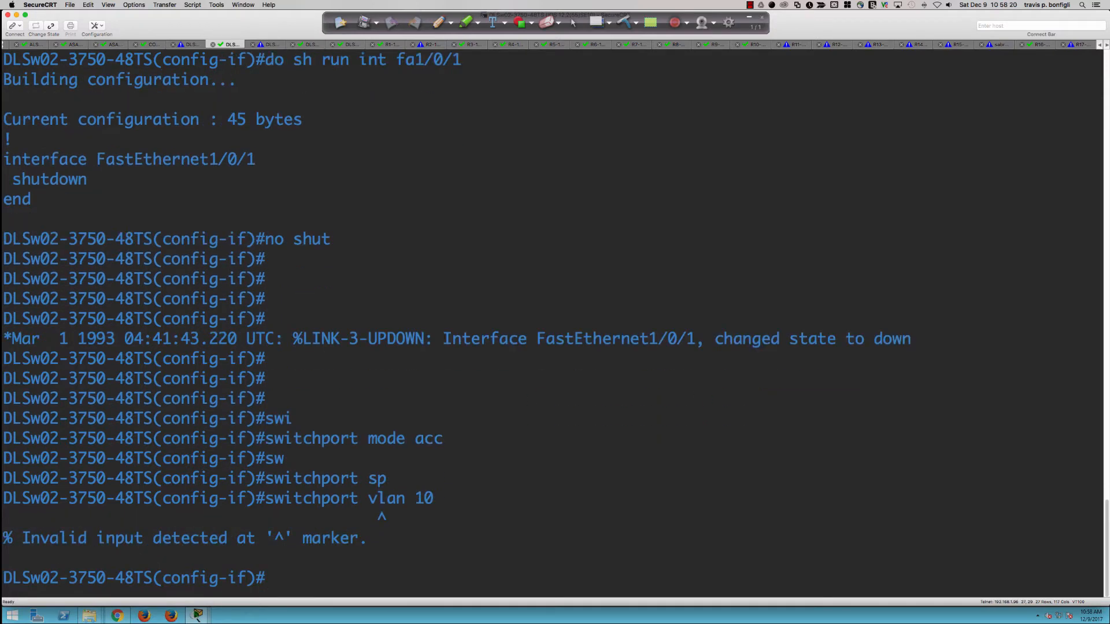
{"action": "type", "text": "swi"}
{"action": "key", "text": "Tab"}
{"action": "type", "text": "a"}
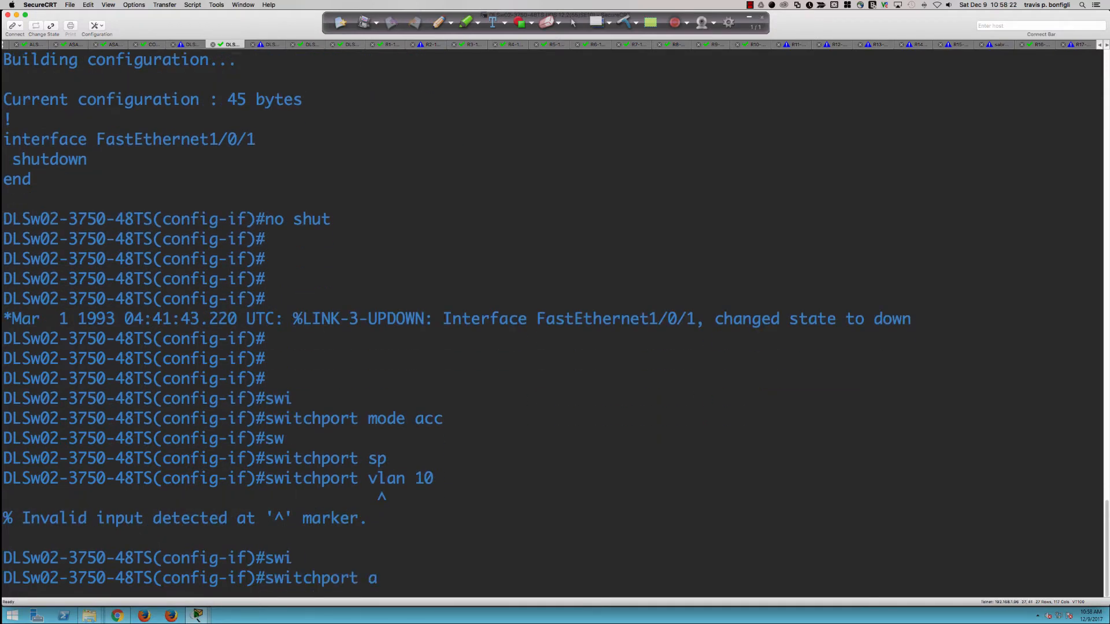
{"action": "type", "text": "cc vlan 10"}
{"action": "key", "text": "Return"}
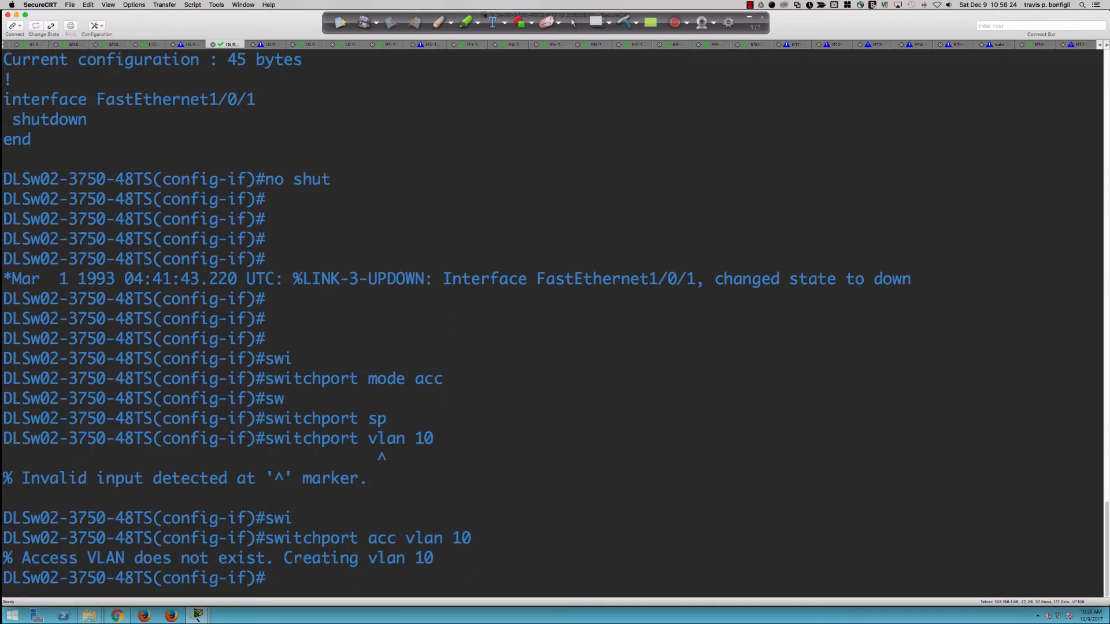
Step: Enable spanning-tree portfast on Fa1/0/1
{"action": "type", "text": "span"}
{"action": "key", "text": "Tab"}
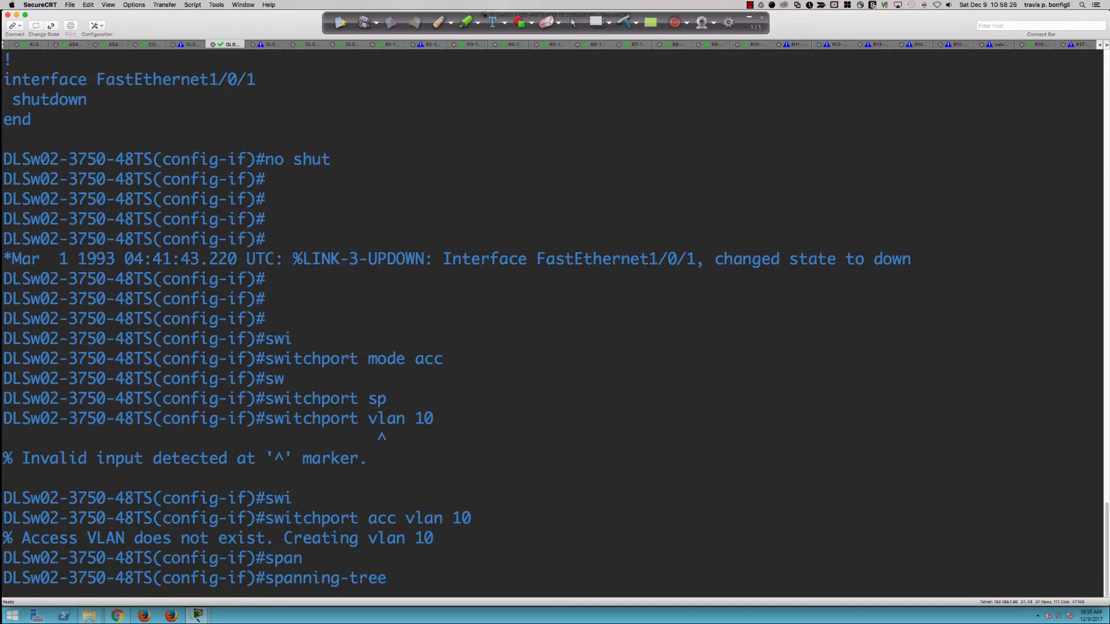
{"action": "type", "text": "portf"}
{"action": "key", "text": "Tab"}
{"action": "key", "text": "Return"}
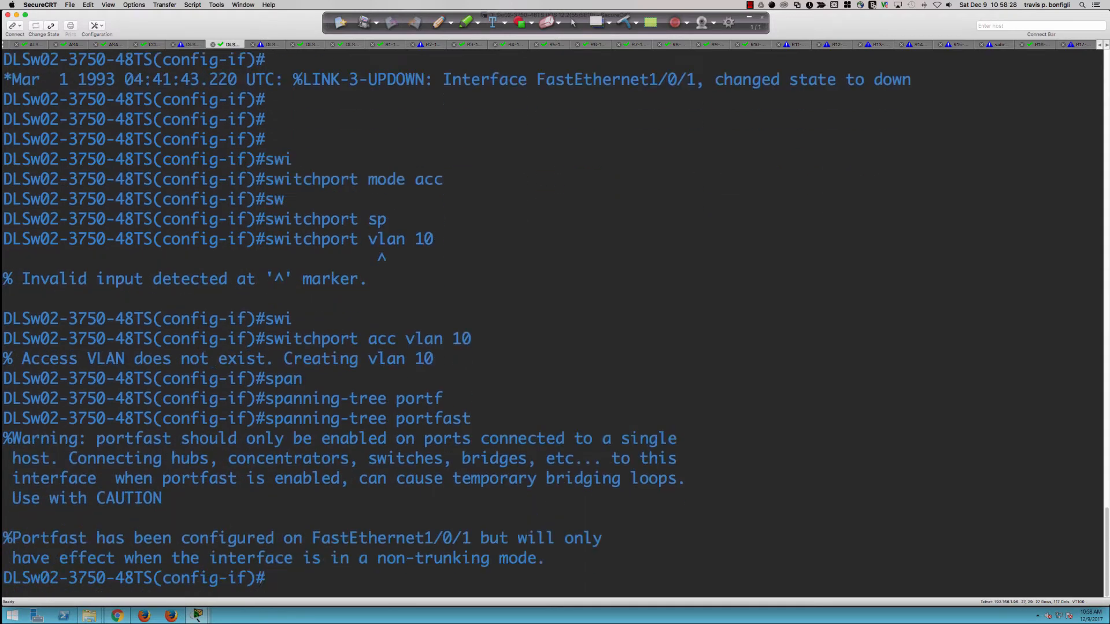
Step: Enable spanning-tree bpduguard on Fa1/0/1
{"action": "type", "text": "sp"}
{"action": "key", "text": "Tab"}
{"action": "type", "text": "an"}
{"action": "key", "text": "Tab"}
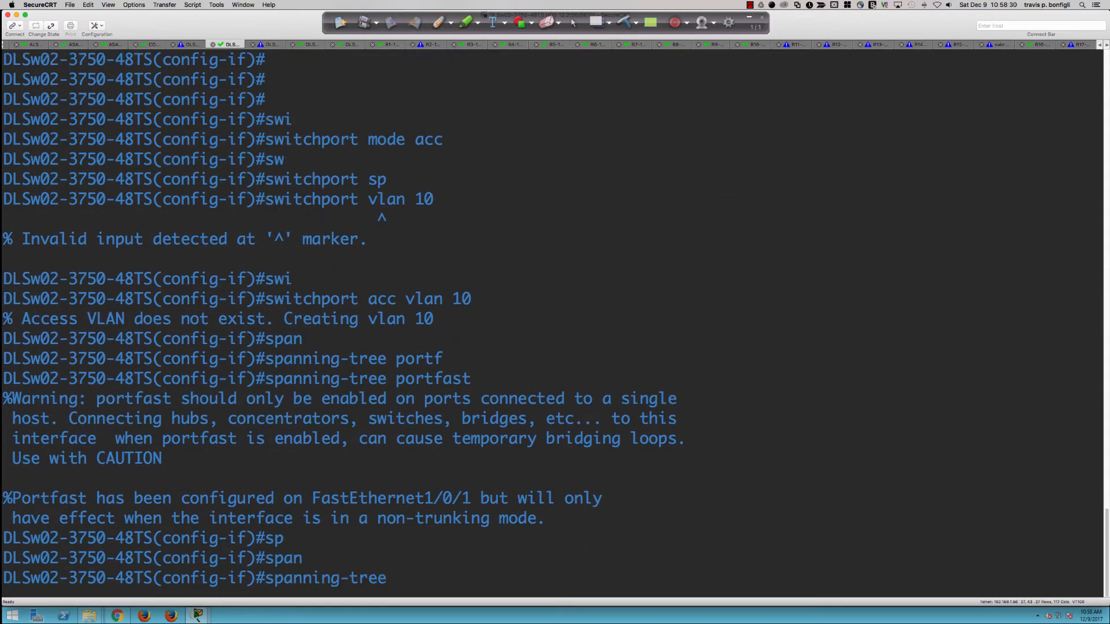
{"action": "type", "text": "bpdug"}
{"action": "key", "text": "Tab"}
{"action": "type", "text": "en"}
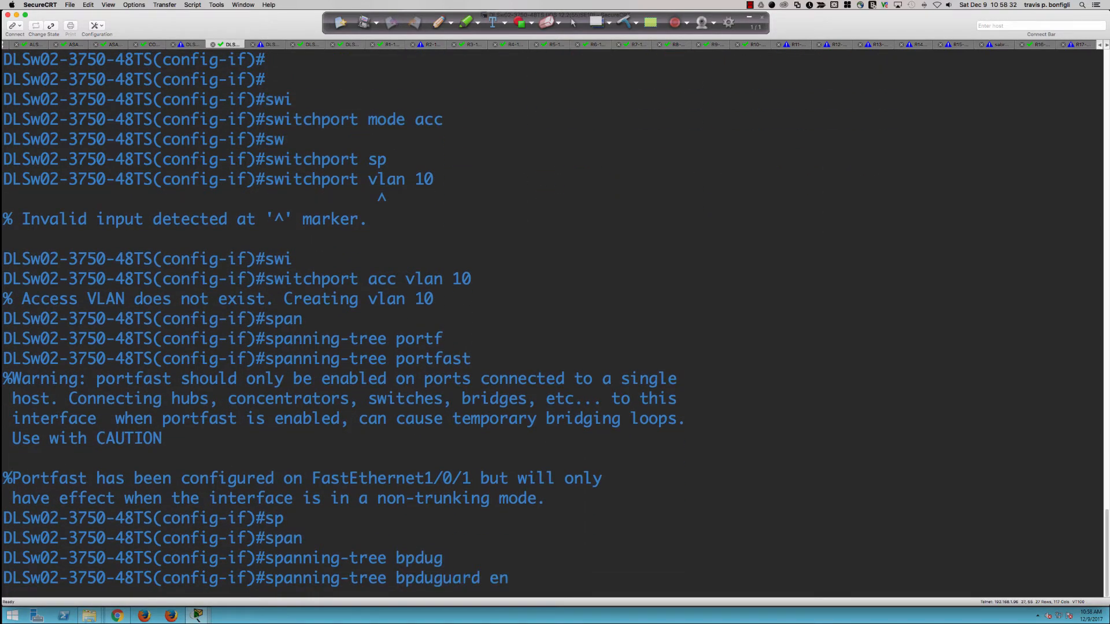
{"action": "key", "text": "Tab"}
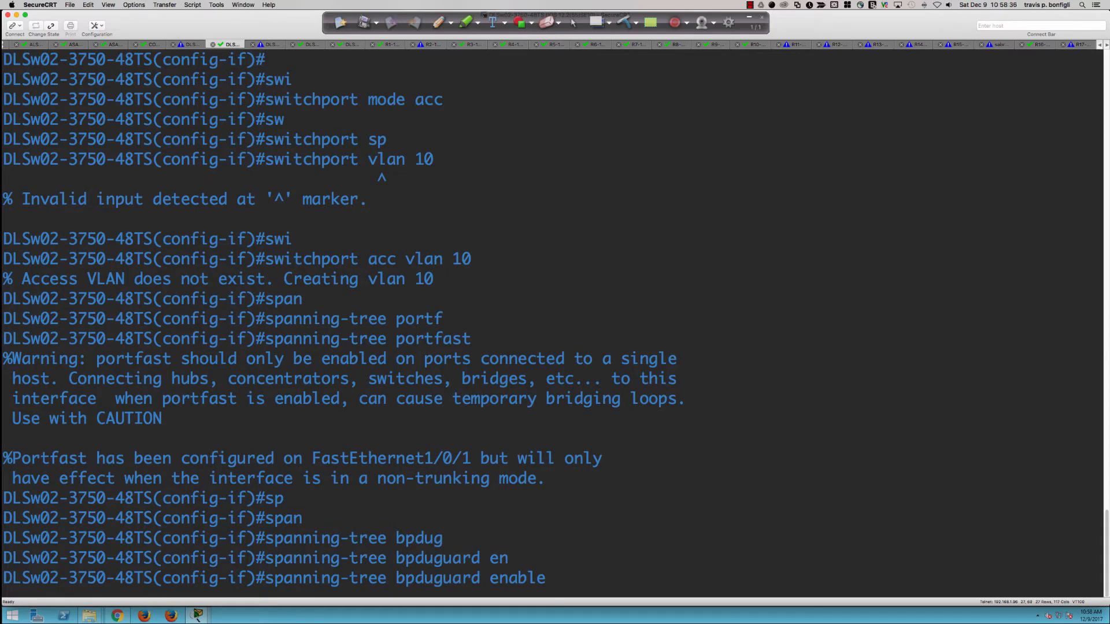
{"action": "key", "text": "Return"}
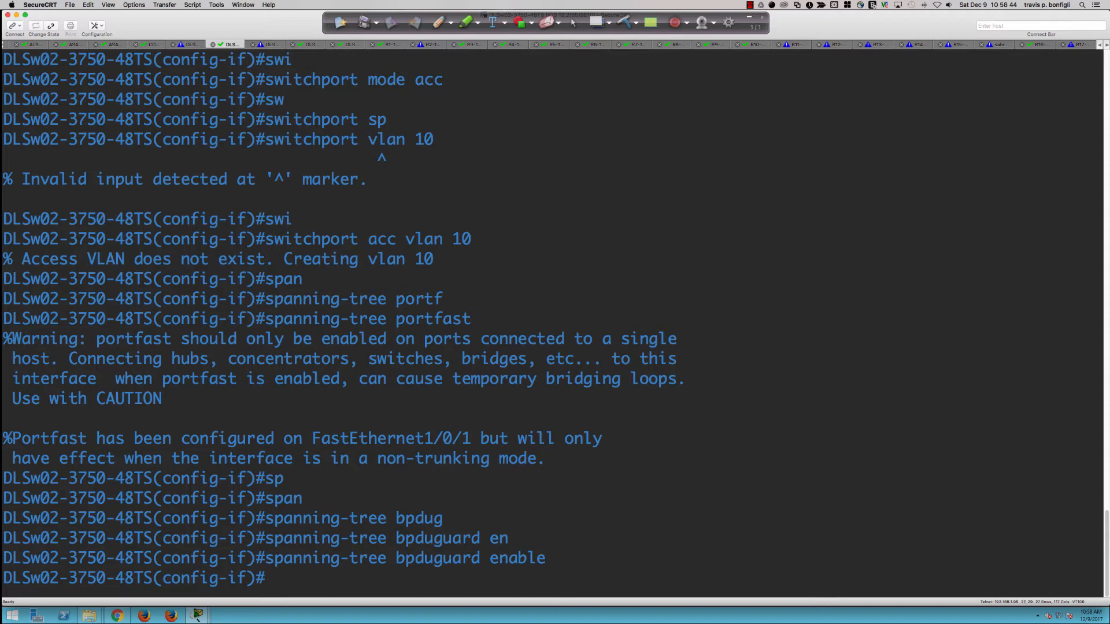
Step: Apply switchport host to Fa1/0/1
{"action": "key", "text": "Return"}
{"action": "key", "text": "Return"}
{"action": "type", "text": "s"}
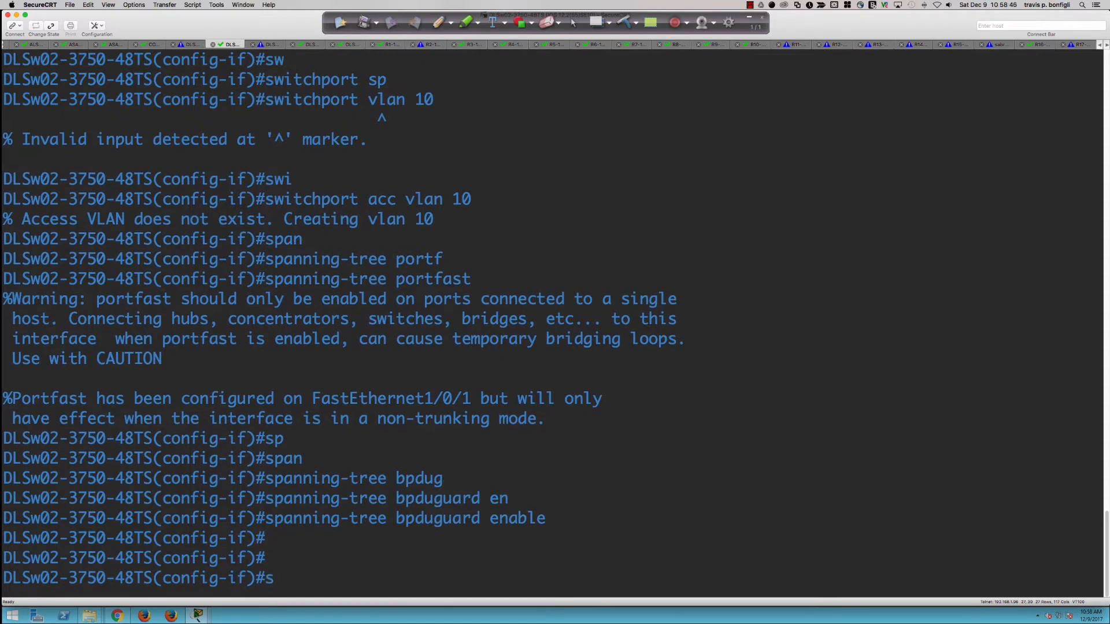
{"action": "type", "text": "wi"}
{"action": "key", "text": "Tab"}
{"action": "type", "text": "host"}
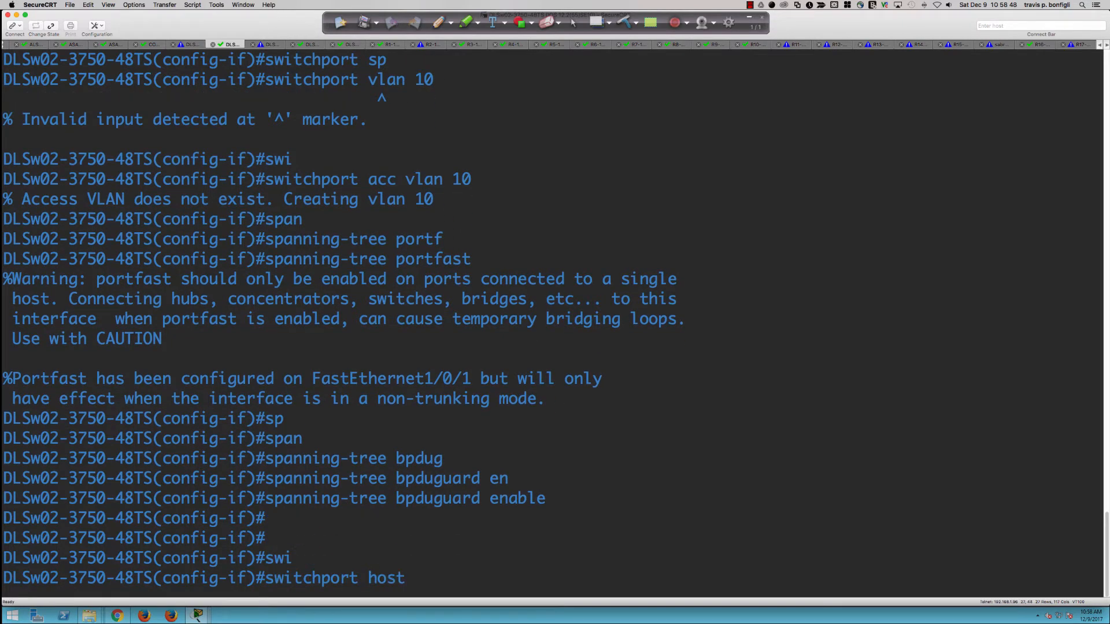
{"action": "key", "text": "Return"}
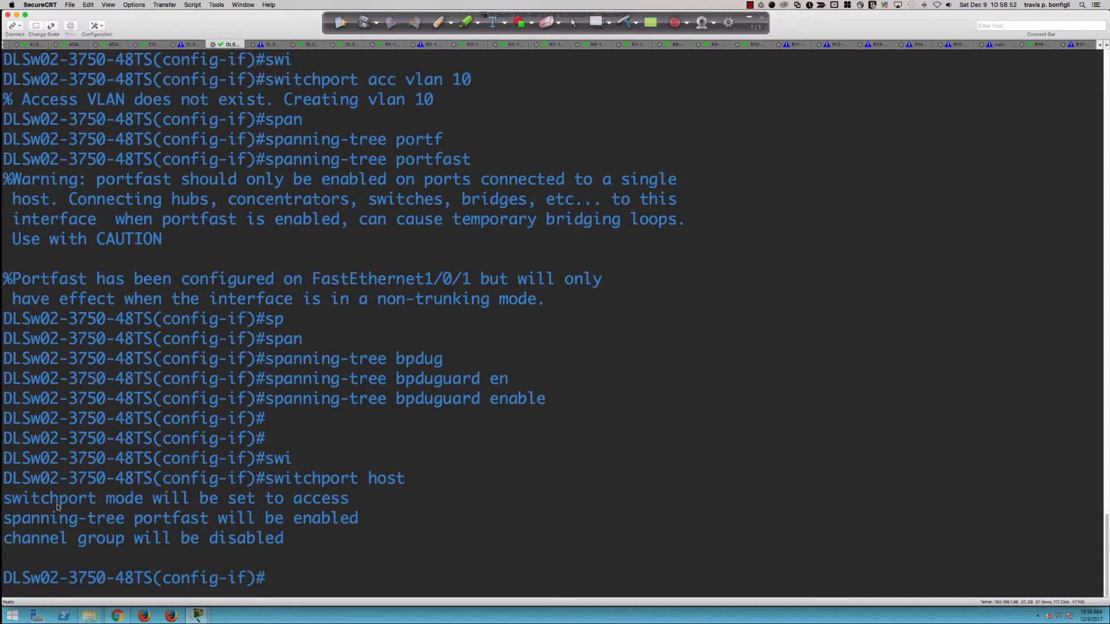
Step: Highlight the output notes: access mode, portfast enabled, channel group disabled
{"action": "left_click_drag", "start_coordinate": [54, 504], "coordinate": [145, 506]}
{"action": "left_click_drag", "start_coordinate": [237, 501], "coordinate": [281, 500]}
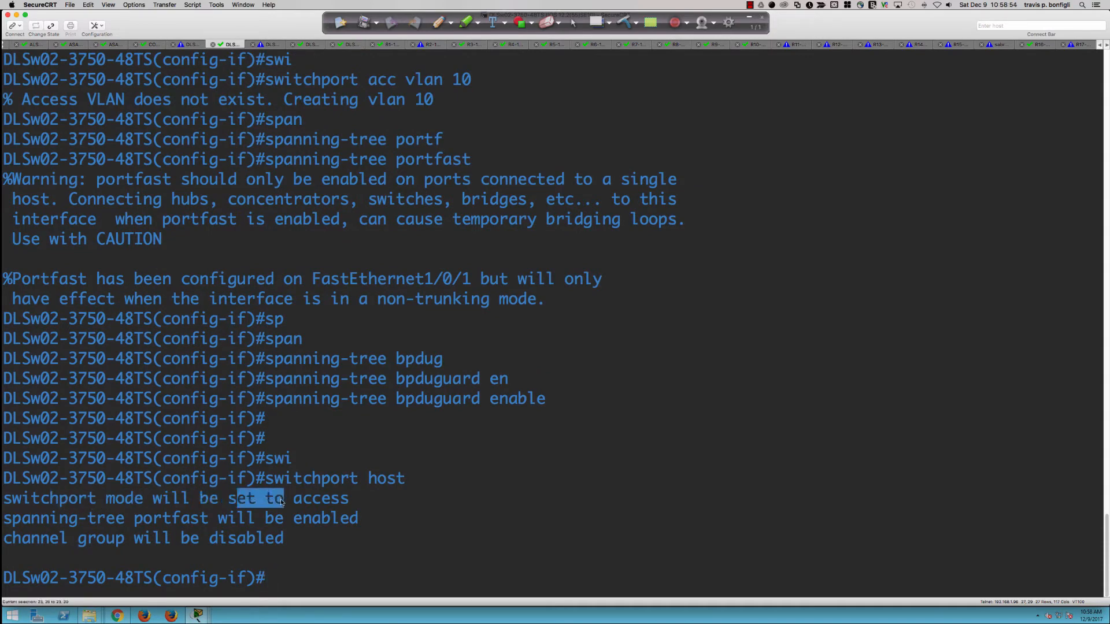
{"action": "left_click_drag", "start_coordinate": [266, 518], "coordinate": [310, 520]}
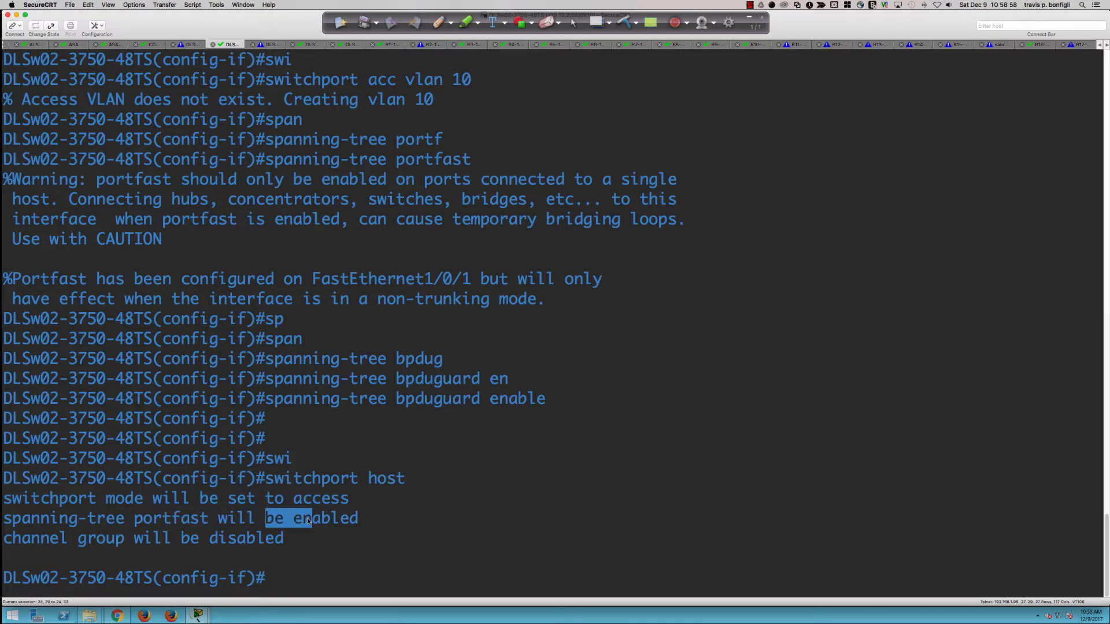
{"action": "left_click_drag", "start_coordinate": [50, 539], "coordinate": [259, 540]}
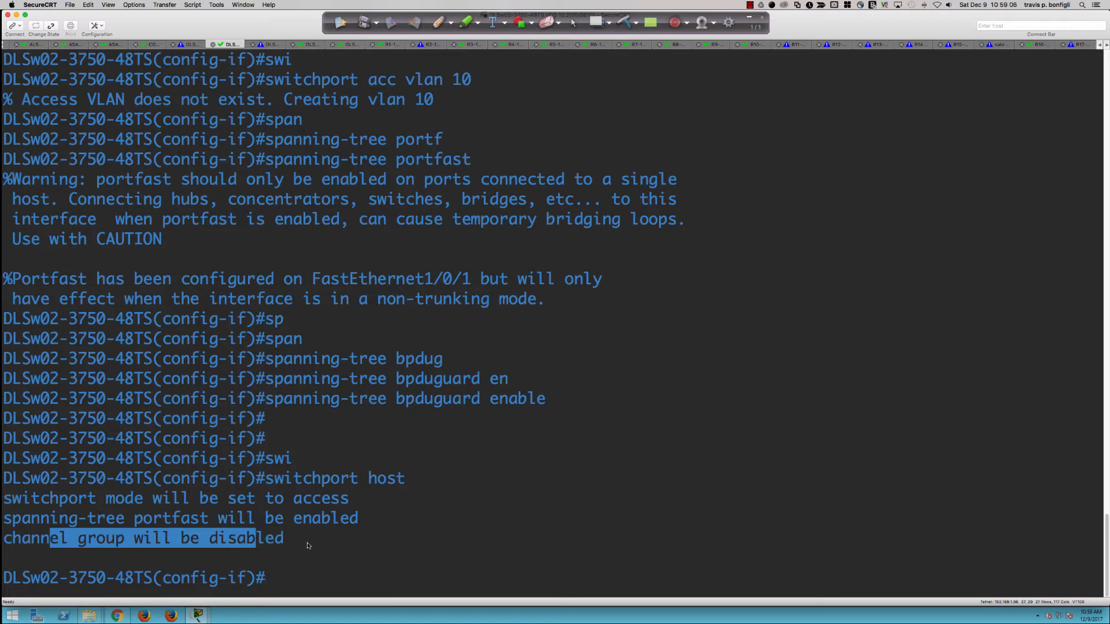
{"action": "left_click", "coordinate": [490, 541]}
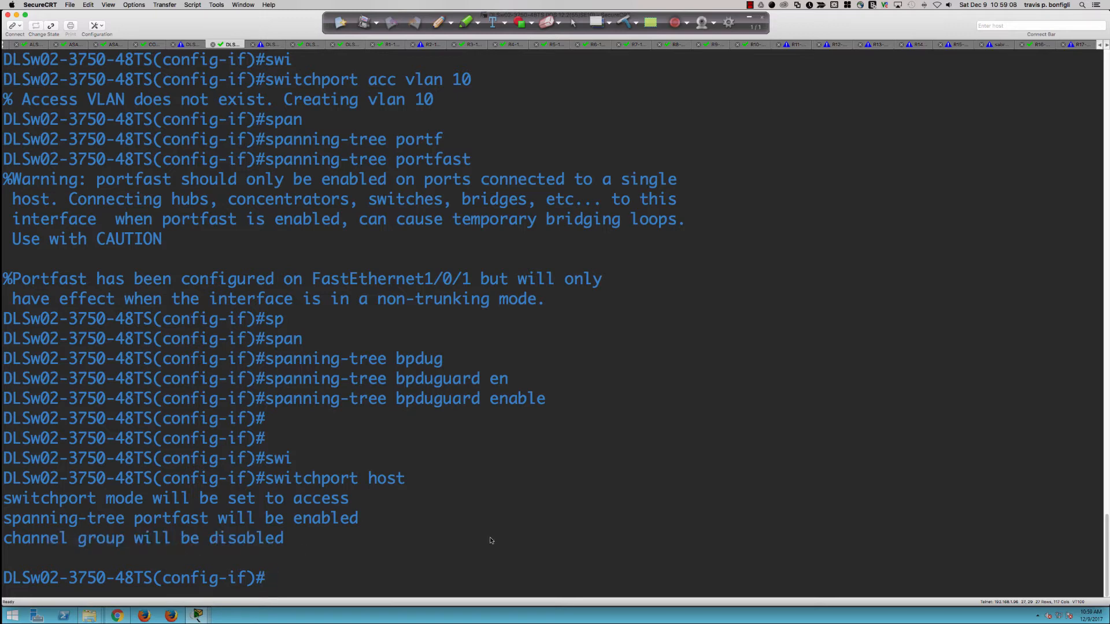
Step: Type do sh run int fa1/0/2 to check that interface's configuration
{"action": "type", "text": "do sh run int fa"}
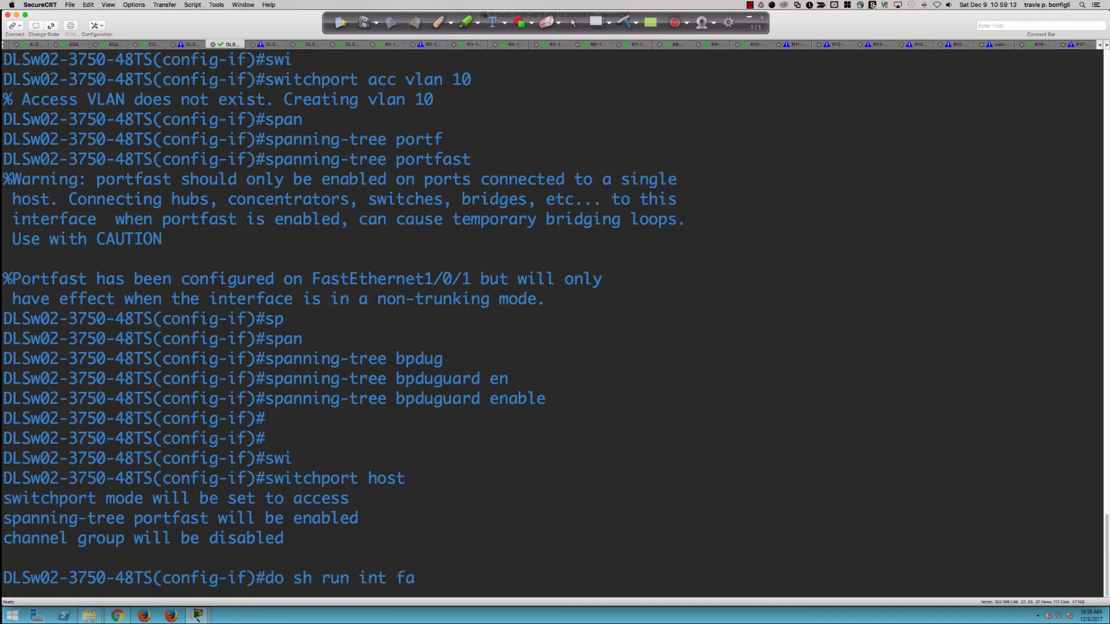
{"action": "type", "text": "1/0/2"}
Step: Show Fa1/0/2's configuration, bring it out of shutdown and apply switchport host
{"action": "key", "text": "Return"}
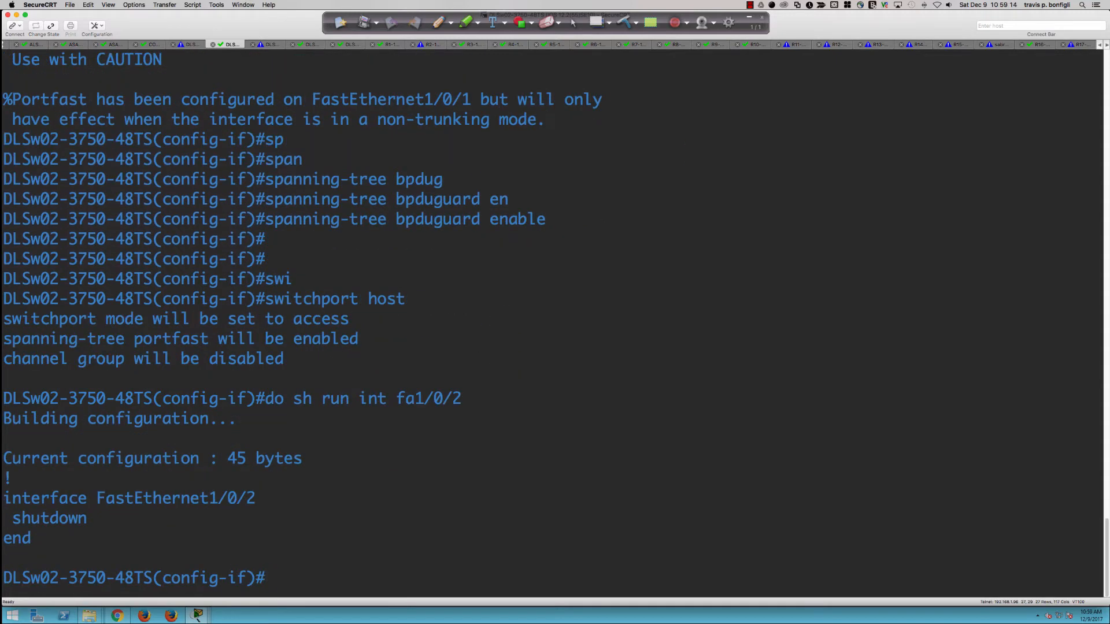
{"action": "type", "text": "int fa1/0/2"}
{"action": "key", "text": "Return"}
{"action": "type", "text": "no shut"}
{"action": "key", "text": "Return"}
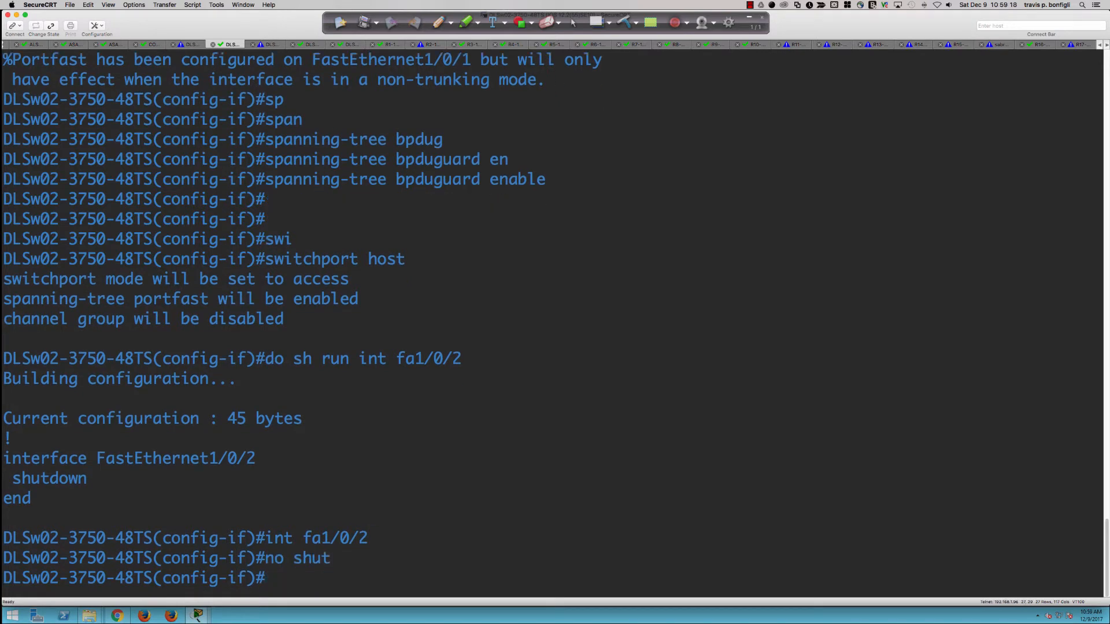
{"action": "type", "text": "swi"}
{"action": "key", "text": "Return"}
{"action": "type", "text": "switchport host"}
{"action": "key", "text": "Return"}
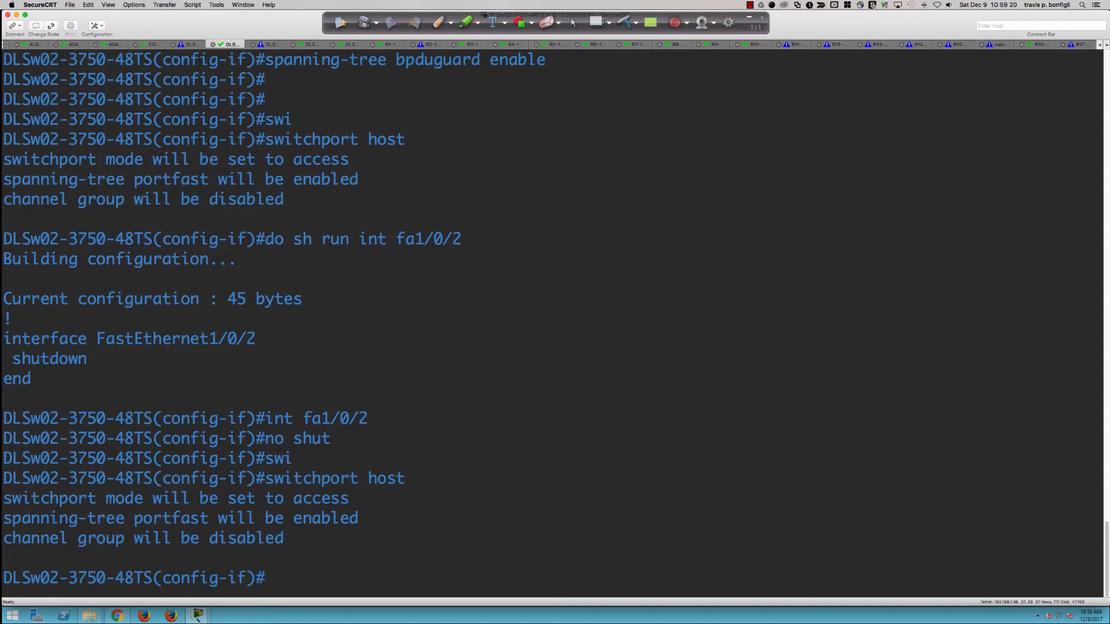
Step: Redisplay Fa1/0/2's running configuration to check the changes
{"action": "key", "text": "Return"}
{"action": "key", "text": "Return"}
{"action": "type", "text": "no shut"}
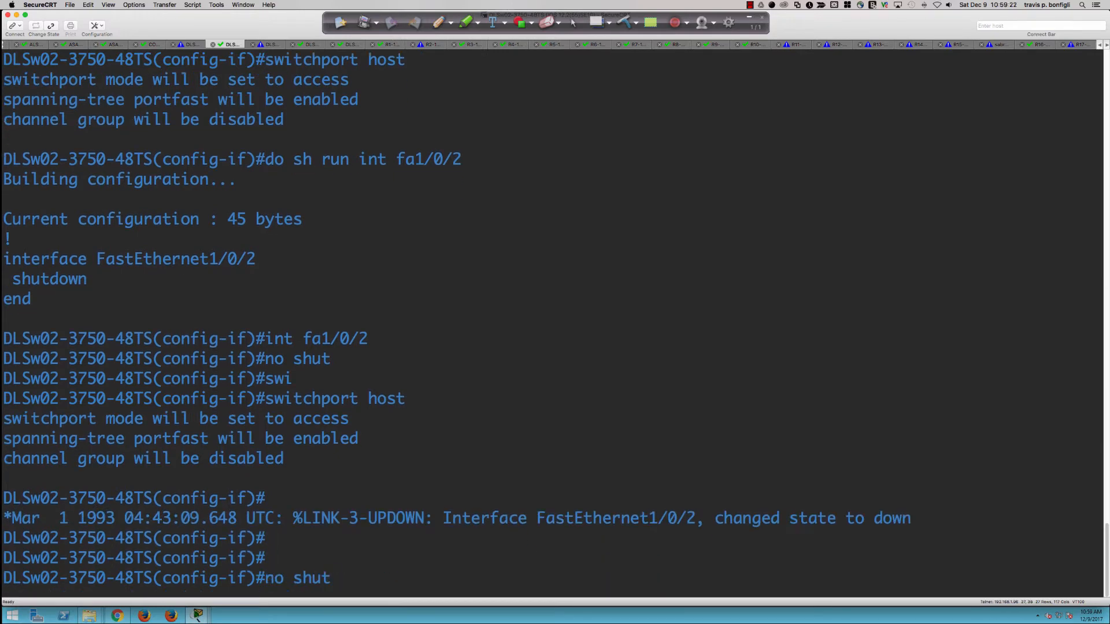
{"action": "key", "text": "Up"}
{"action": "key", "text": "Up"}
{"action": "key", "text": "Up"}
{"action": "key", "text": "Up"}
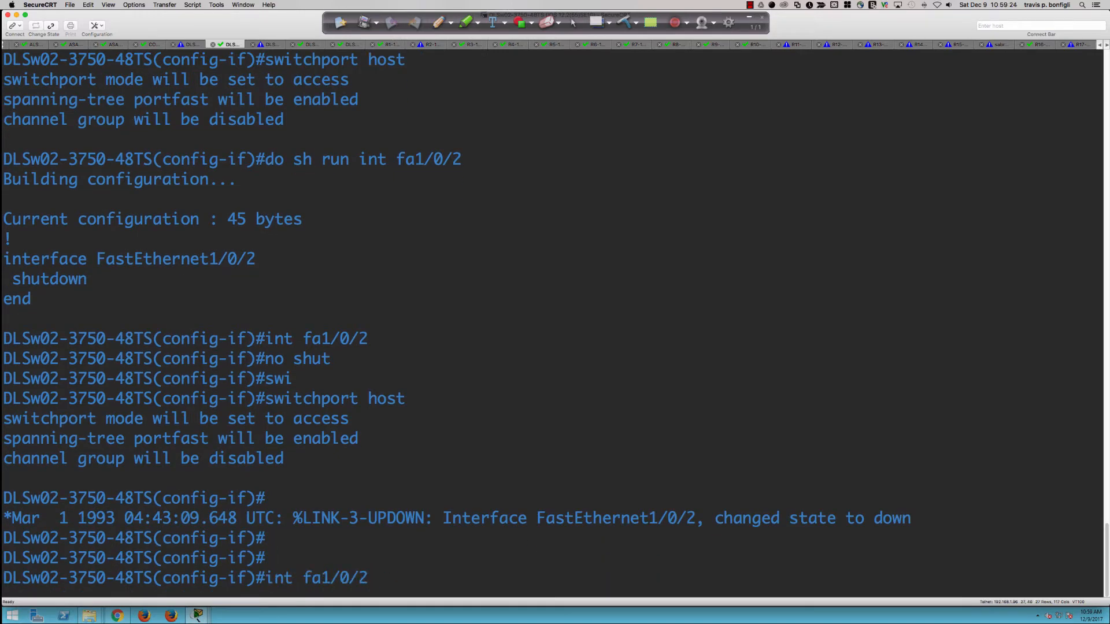
{"action": "key", "text": "Up"}
{"action": "key", "text": "Return"}
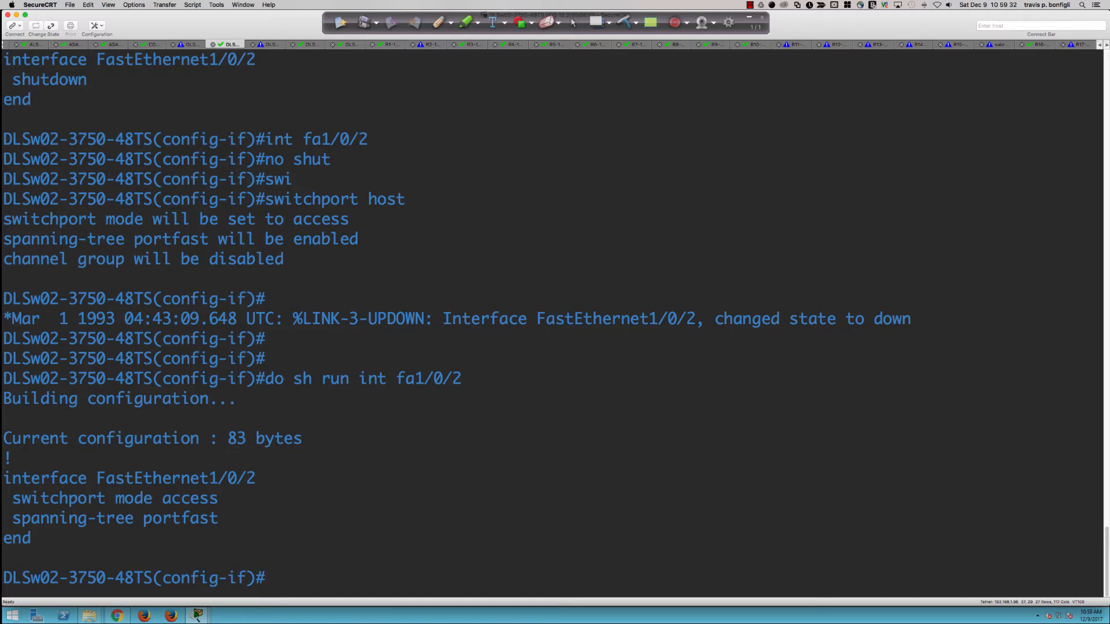
Step: Enable spanning-tree bpduguard on Fa1/0/2
{"action": "type", "text": "span"}
{"action": "key", "text": "Tab"}
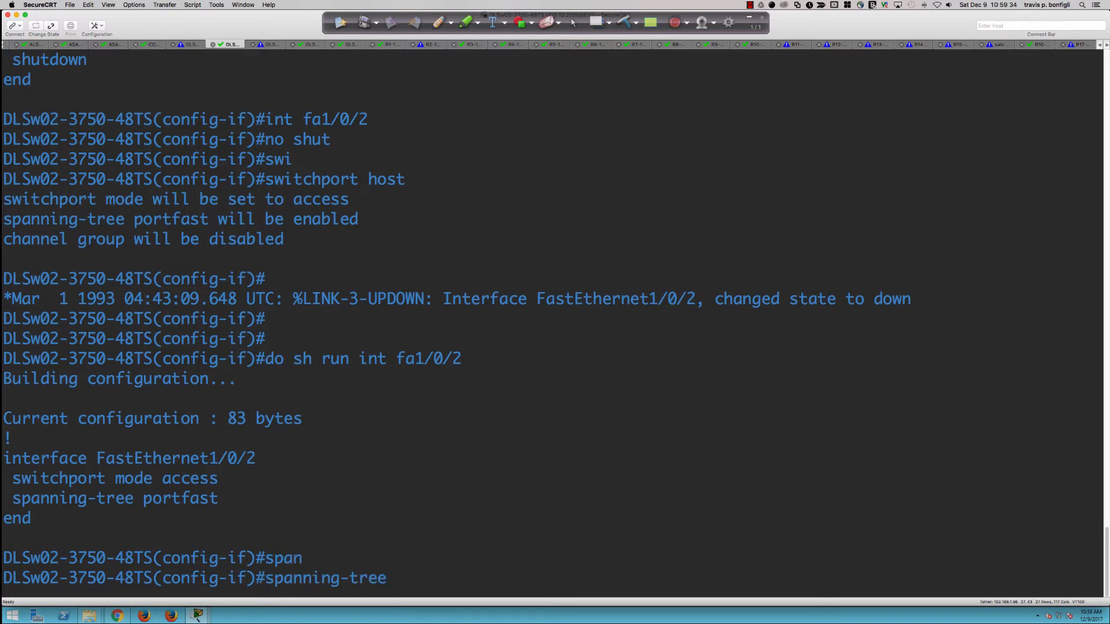
{"action": "type", "text": "bpud"}
{"action": "key", "text": "Tab"}
{"action": "key", "text": "BackSpace"}
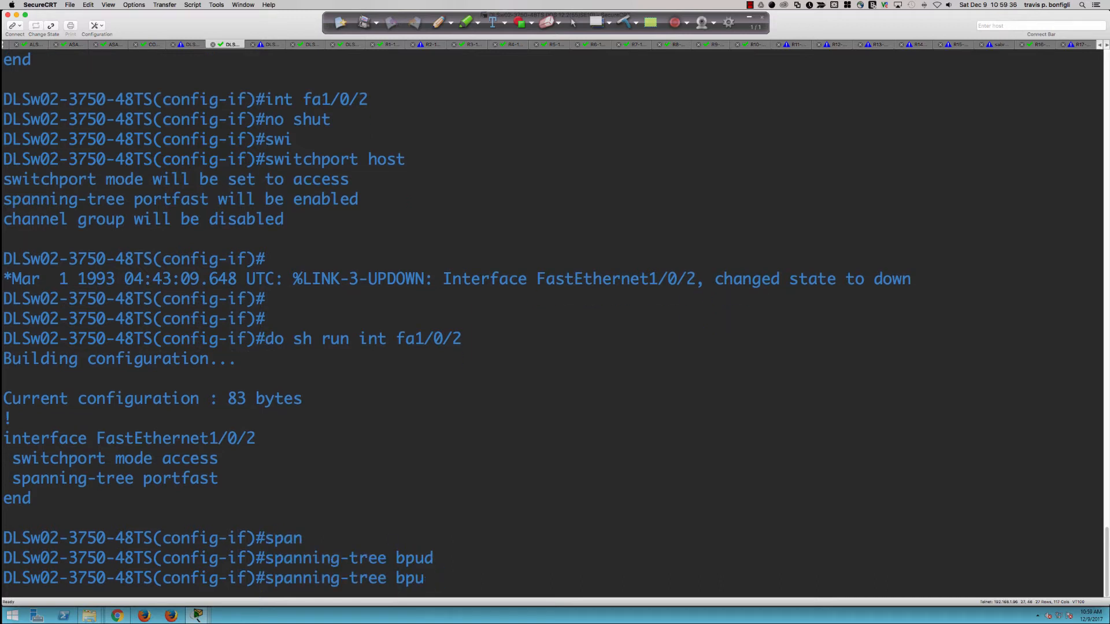
{"action": "key", "text": "BackSpace"}
{"action": "type", "text": "dug"}
{"action": "key", "text": "Tab"}
{"action": "type", "text": "en"}
{"action": "key", "text": "Tab"}
{"action": "key", "text": "Return"}
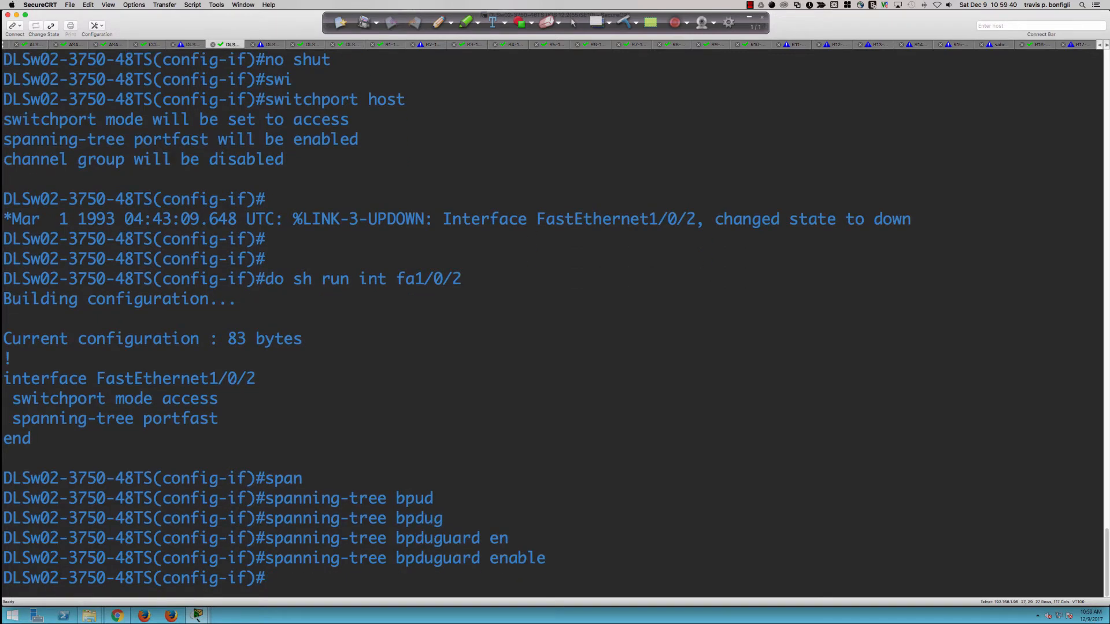
Step: Put Fa1/0/2 in access VLAN 10 and return to Packet Tracer
{"action": "type", "text": "sp"}
{"action": "key", "text": "Tab"}
{"action": "key", "text": "BackSpace"}
{"action": "key", "text": "BackSpace"}
{"action": "type", "text": "swi"}
{"action": "key", "text": "Tab"}
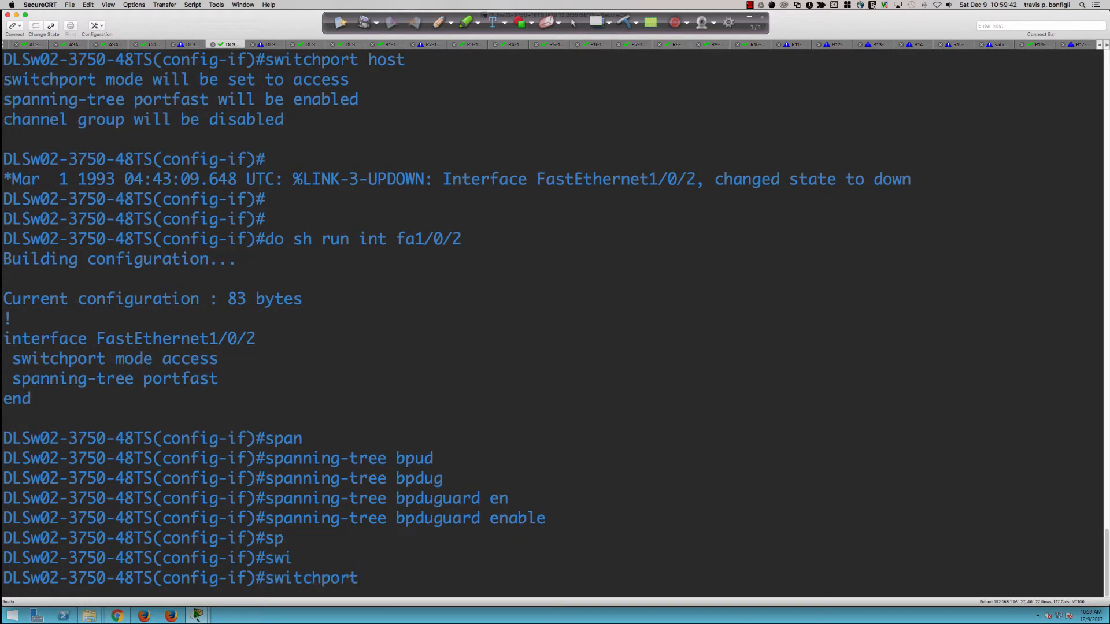
{"action": "type", "text": "acc"}
{"action": "key", "text": "Tab"}
{"action": "type", "text": "vlan 10"}
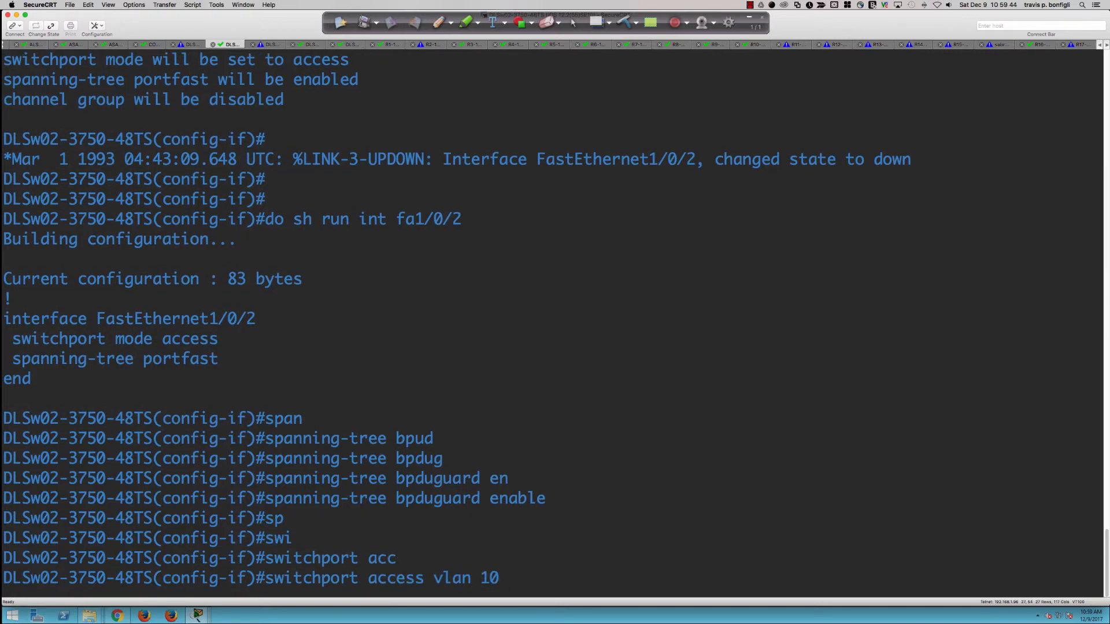
{"action": "key", "text": "Return"}
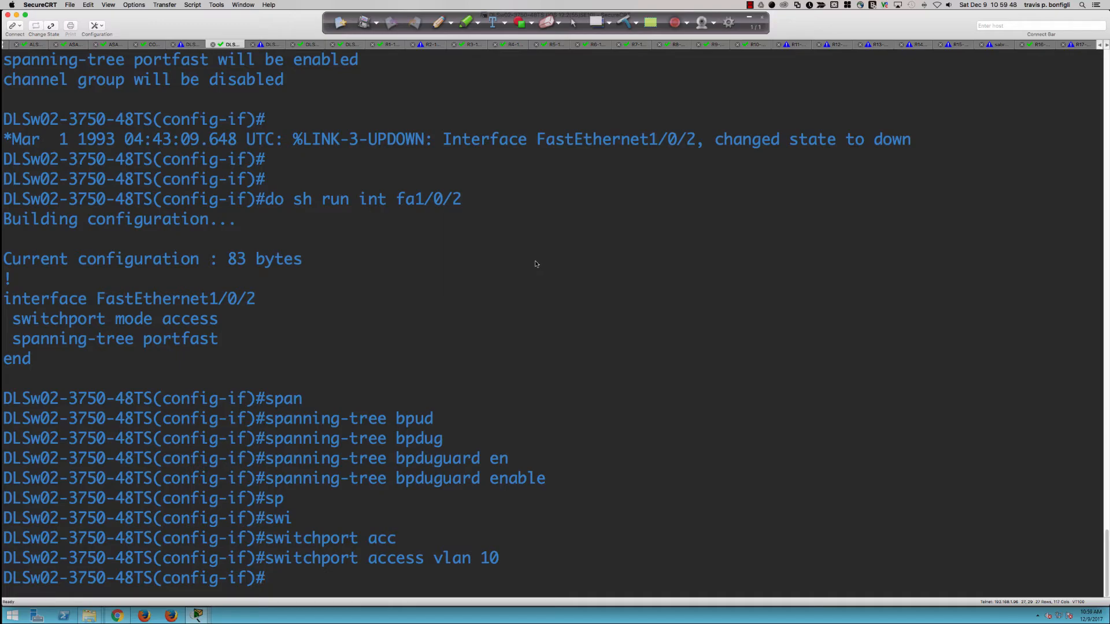
{"action": "key", "text": "super+Tab"}
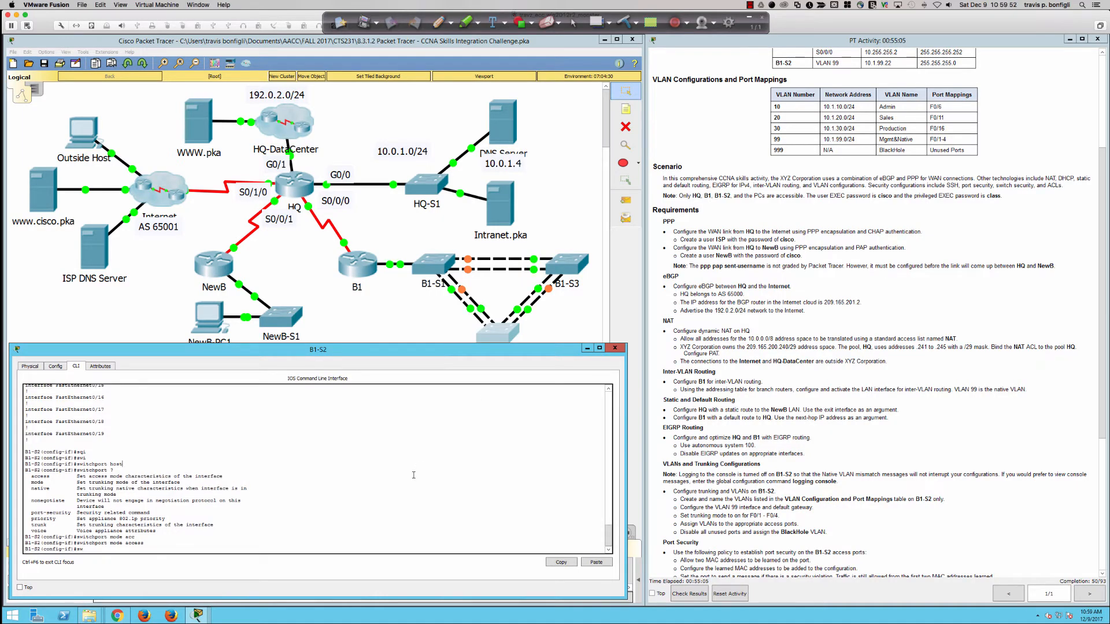
Step: Assign B1-S2 port F0/6 to access VLAN 10
{"action": "type", "text": "it"}
{"action": "key", "text": "Tab"}
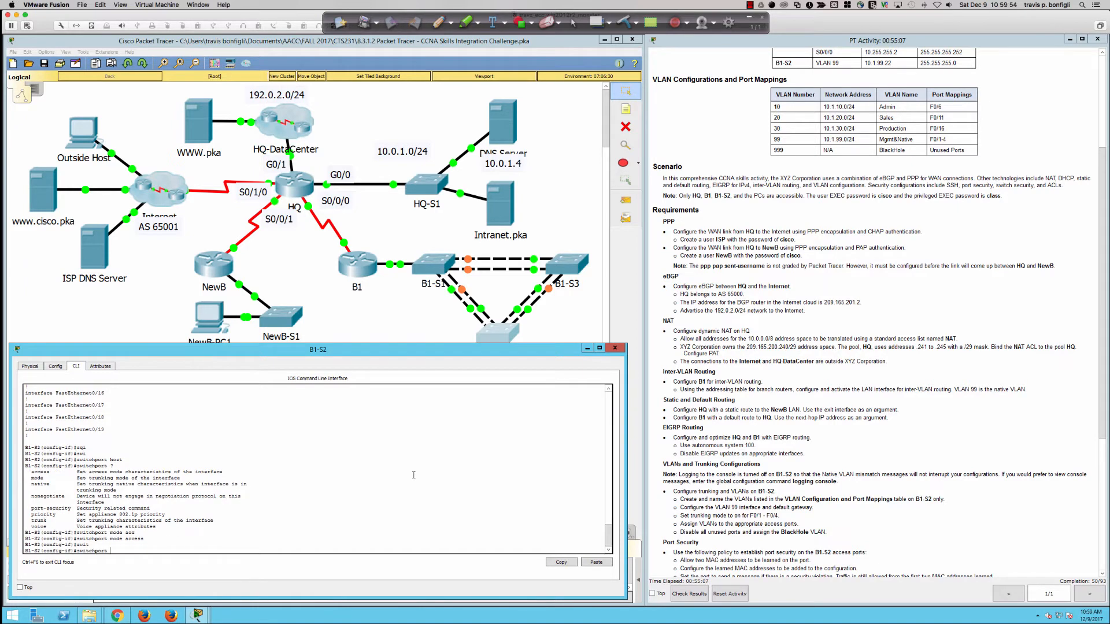
{"action": "type", "text": "acc"}
{"action": "key", "text": "Tab"}
{"action": "type", "text": "vla"}
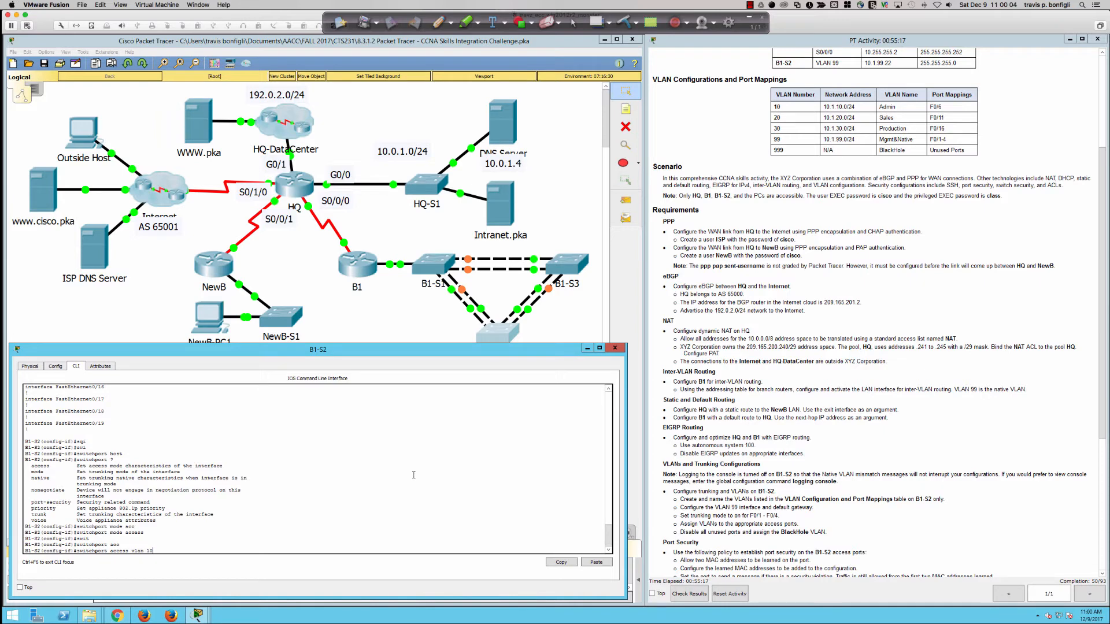
{"action": "key", "text": "Return"}
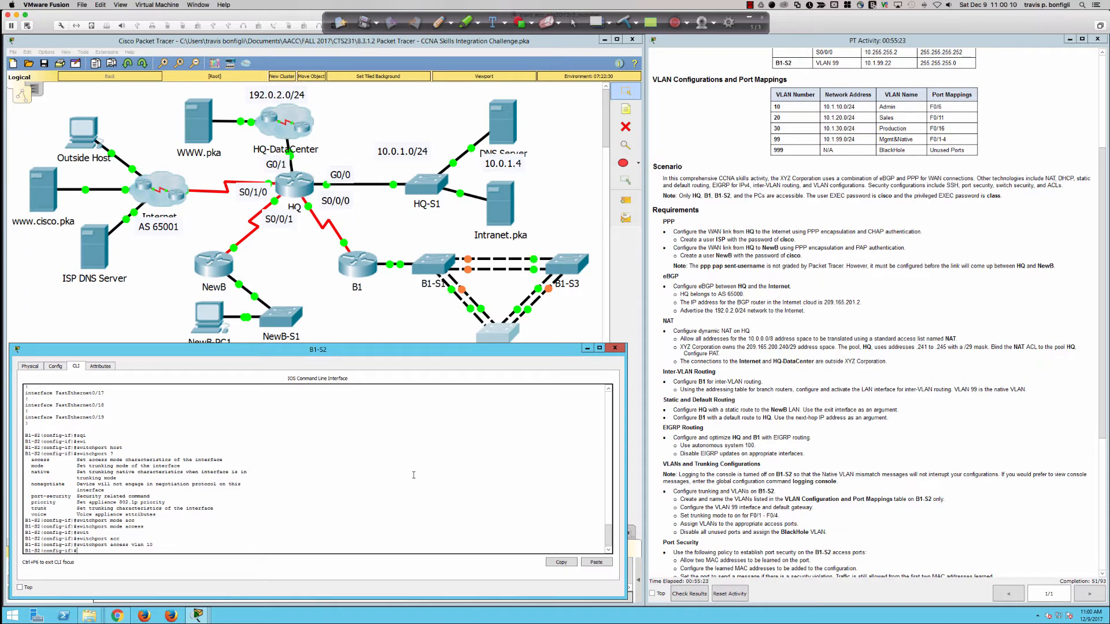
Step: Enable spanning-tree bpduguard on F0/6
{"action": "type", "text": "span"}
{"action": "key", "text": "Tab"}
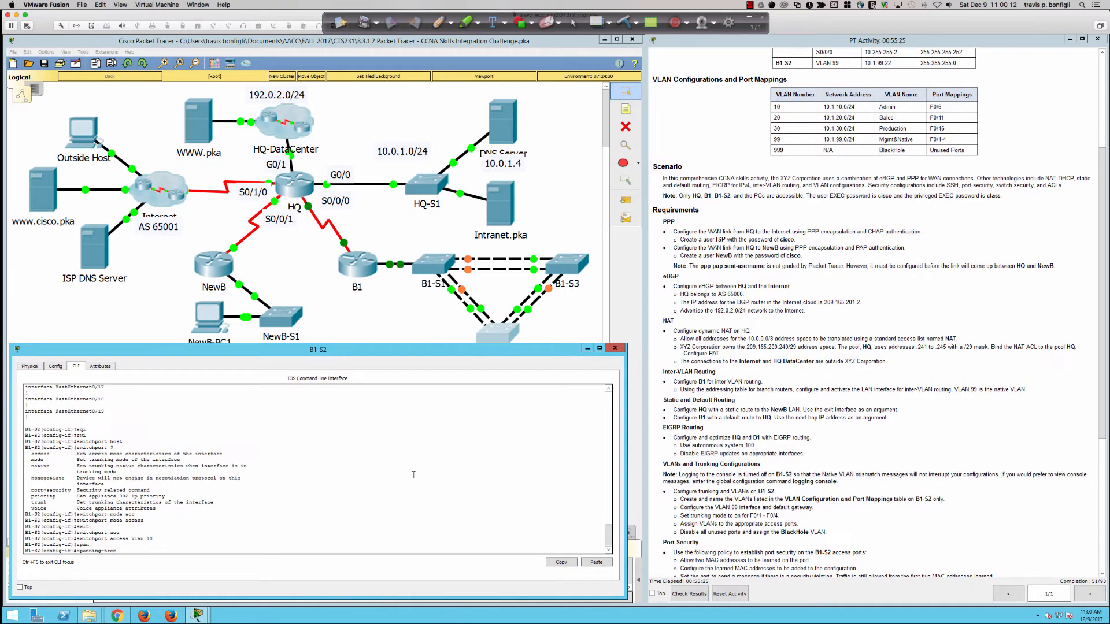
{"action": "type", "text": "bpdugu"}
{"action": "key", "text": "Tab"}
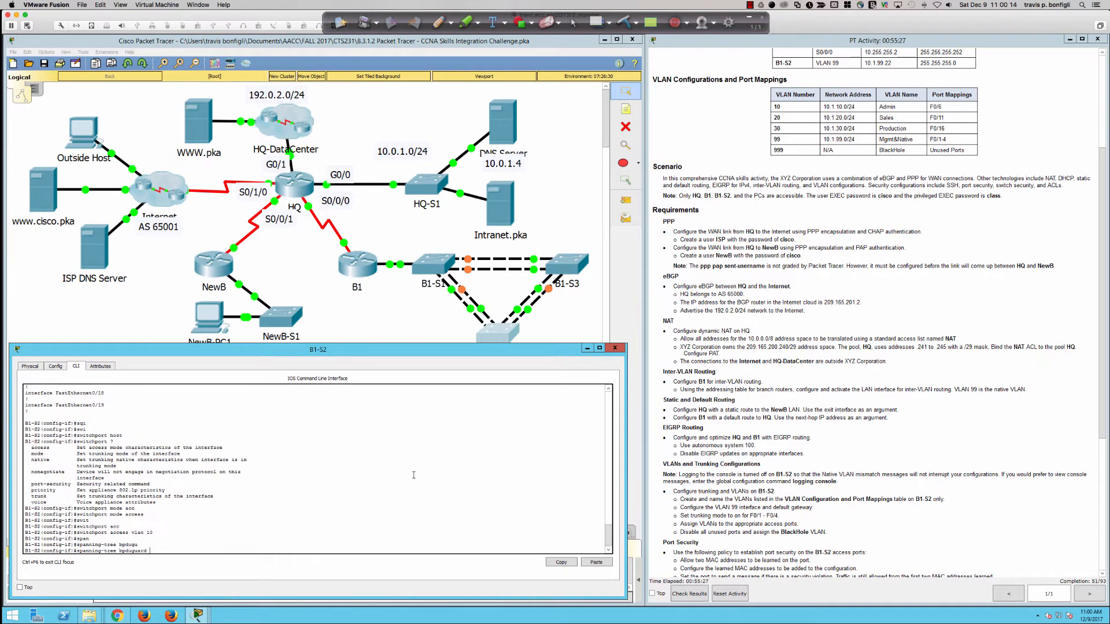
{"action": "type", "text": "en"}
{"action": "key", "text": "Tab"}
{"action": "key", "text": "Return"}
Step: Enable spanning-tree portfast on F0/6
{"action": "type", "text": "span"}
{"action": "key", "text": "Tab"}
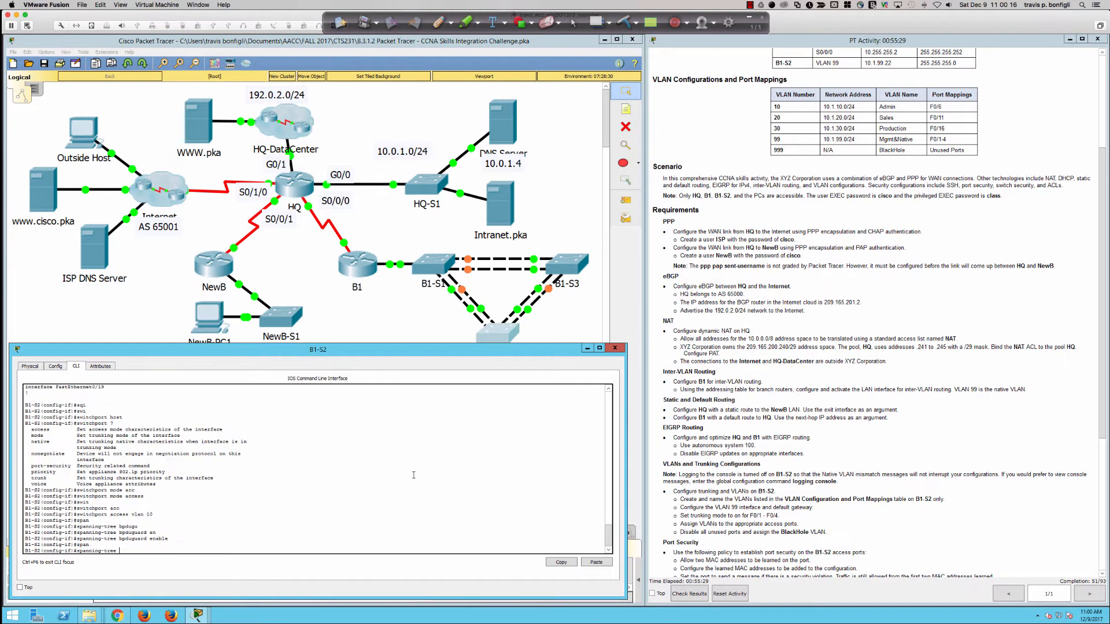
{"action": "type", "text": "portf"}
{"action": "key", "text": "Tab"}
{"action": "key", "text": "Return"}
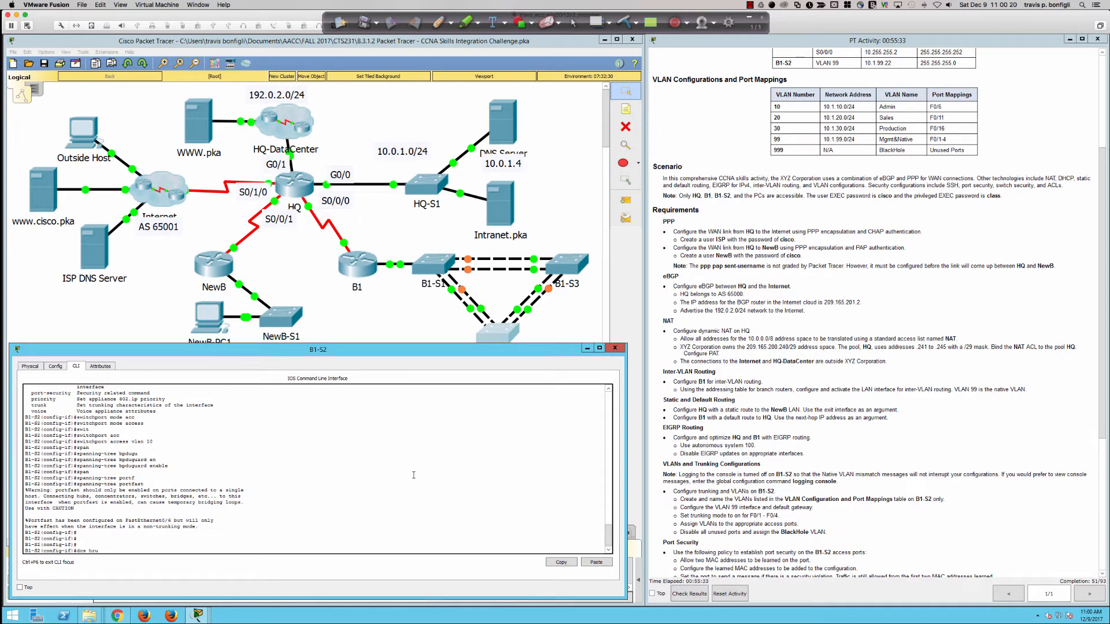
Step: Page through B1-S2's running configuration to verify F0/6's settings
{"action": "type", "text": "run"}
{"action": "key", "text": "Return"}
{"action": "key", "text": "Return"}
{"action": "key", "text": "Return"}
{"action": "key", "text": "Return"}
{"action": "key", "text": "Return"}
{"action": "key", "text": "Return"}
{"action": "key", "text": "Return"}
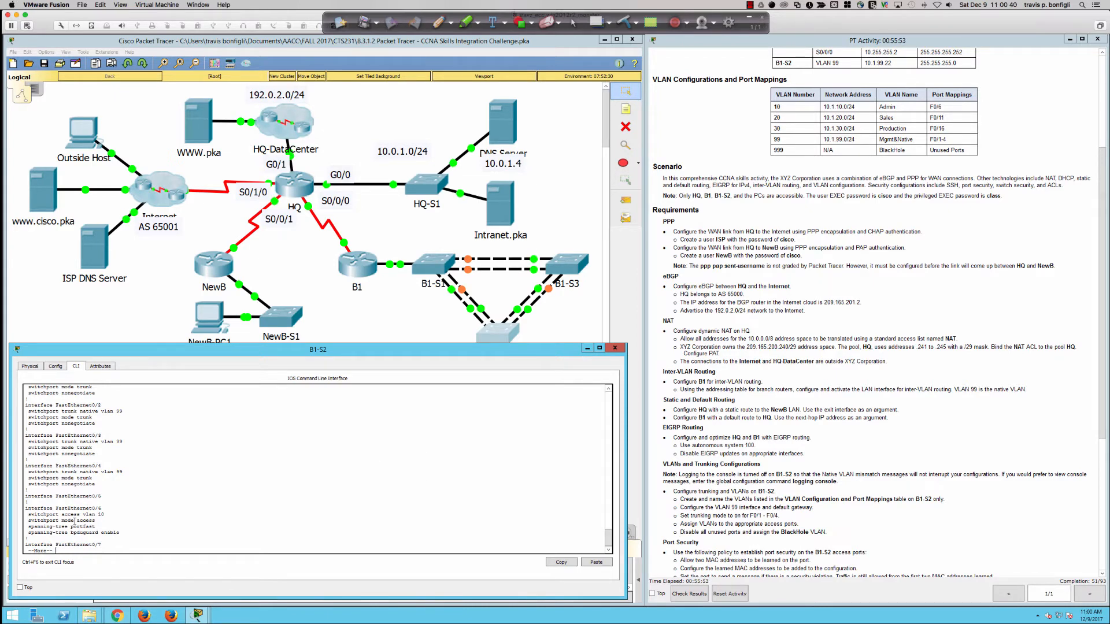
{"action": "key", "text": "Return"}
{"action": "key", "text": "Return"}
{"action": "key", "text": "Return"}
{"action": "key", "text": "Return"}
{"action": "key", "text": "Return"}
{"action": "key", "text": "Return"}
{"action": "key", "text": "Return"}
{"action": "key", "text": "Return"}
{"action": "key", "text": "Return"}
{"action": "key", "text": "Return"}
{"action": "key", "text": "Return"}
{"action": "key", "text": "Return"}
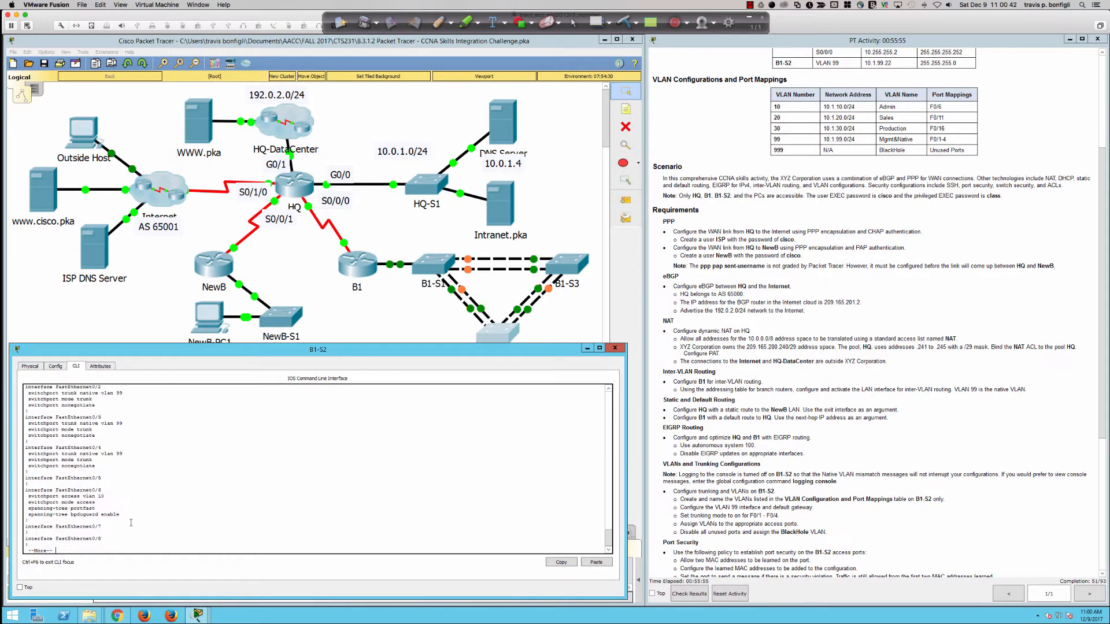
{"action": "type", "text": "int"}
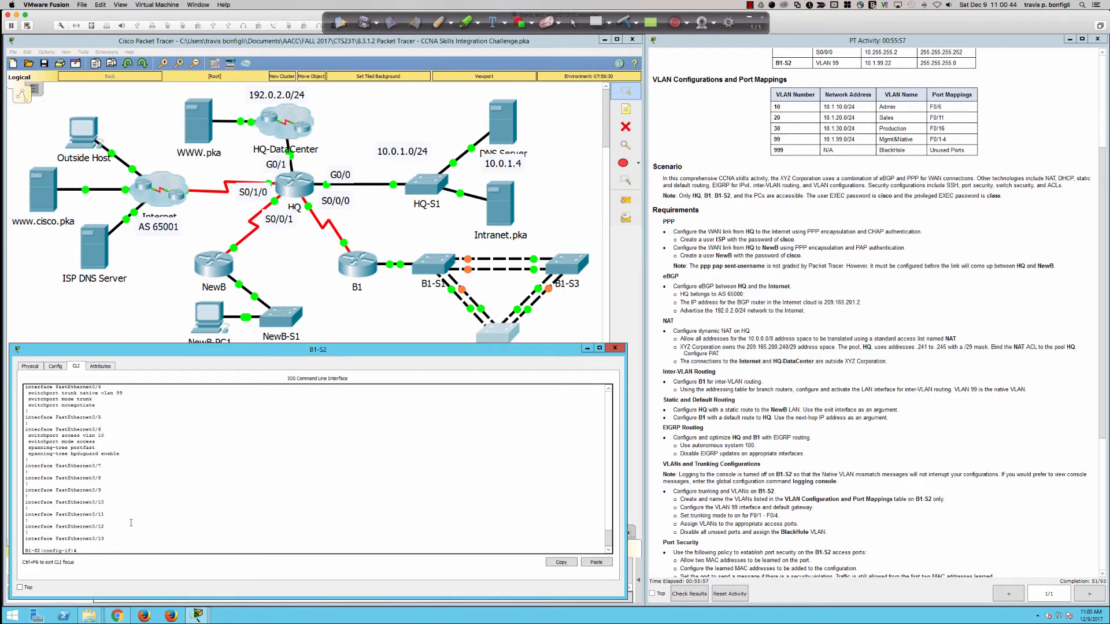
{"action": "type", "text": " fa0/11"}
Step: Make Fa0/11 an access port, bring it up with no shut, and assign it to VLAN 20
{"action": "key", "text": "Return"}
{"action": "type", "text": "swi"}
{"action": "key", "text": "Tab"}
{"action": "type", "text": "mode a"}
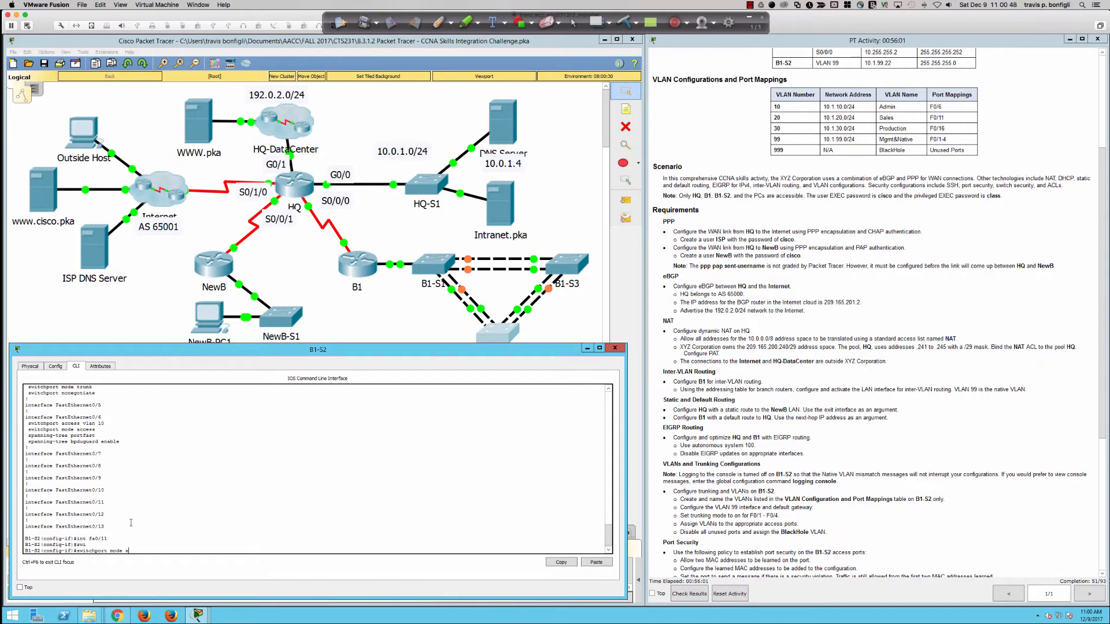
{"action": "type", "text": "cc"}
{"action": "key", "text": "Tab"}
{"action": "key", "text": "Return"}
{"action": "type", "text": "no shut"}
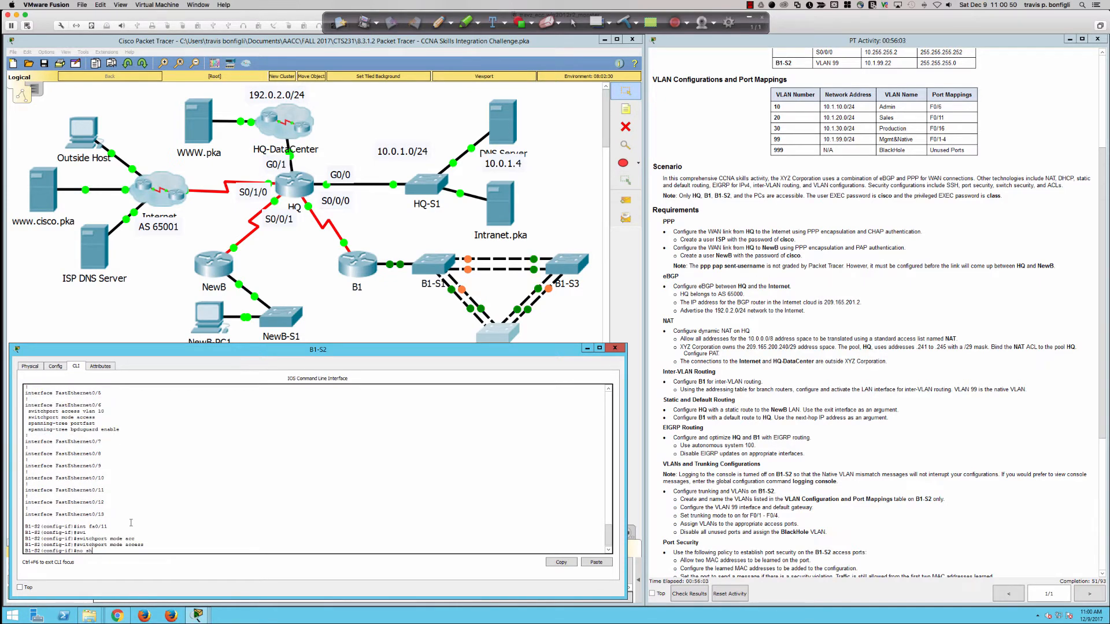
{"action": "key", "text": "Return"}
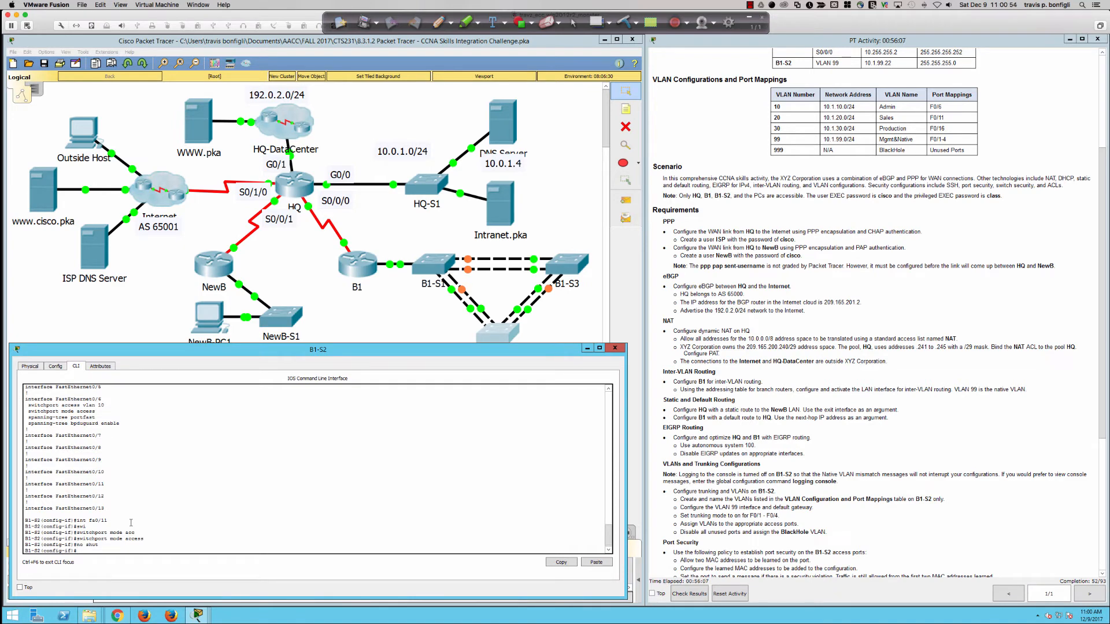
{"action": "type", "text": "swi"}
{"action": "key", "text": "Tab"}
{"action": "type", "text": "acc vlan "}
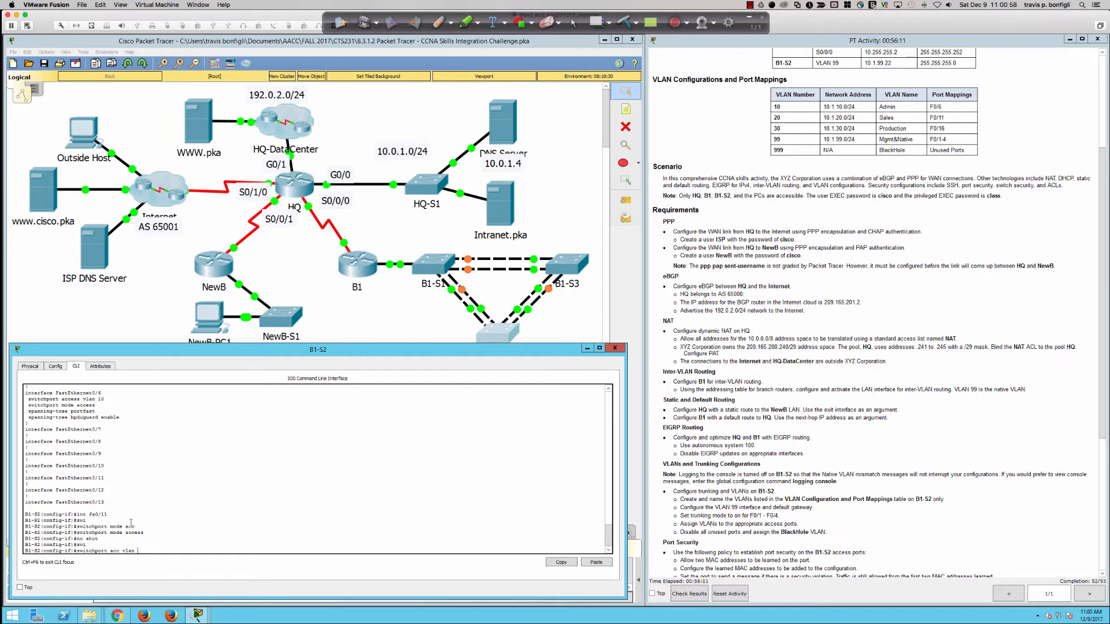
{"action": "type", "text": "20"}
{"action": "key", "text": "Return"}
Step: Enable spanning-tree PortFast on Fa0/11
{"action": "type", "text": "s"}
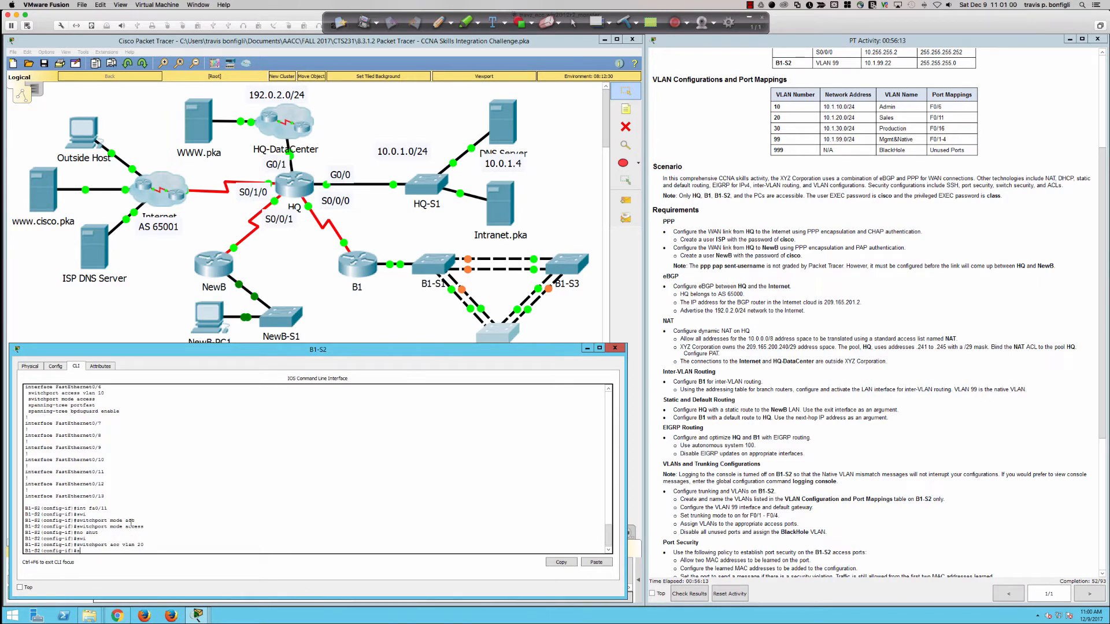
{"action": "type", "text": "p"}
{"action": "key", "text": "Tab"}
{"action": "type", "text": "n"}
{"action": "key", "text": "BackSpace"}
{"action": "type", "text": "an"}
{"action": "key", "text": "Tab"}
{"action": "type", "text": "port"}
{"action": "key", "text": "Tab"}
{"action": "key", "text": "Return"}
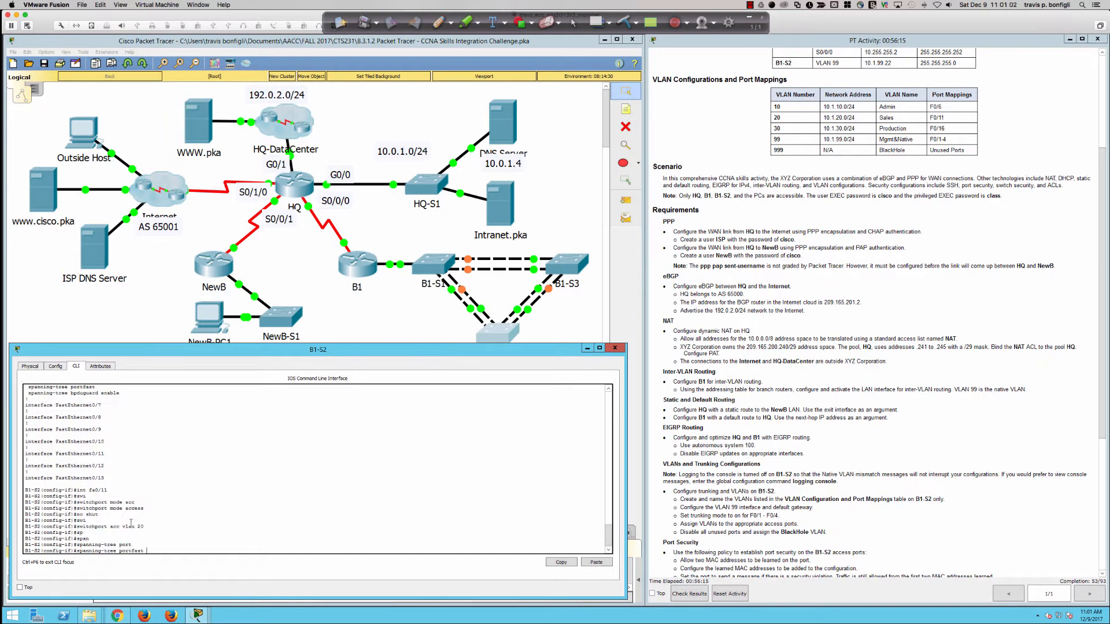
{"action": "type", "text": "sp"}
Step: Enable spanning-tree BPDU guard on Fa0/11
{"action": "key", "text": "Tab"}
{"action": "type", "text": "n"}
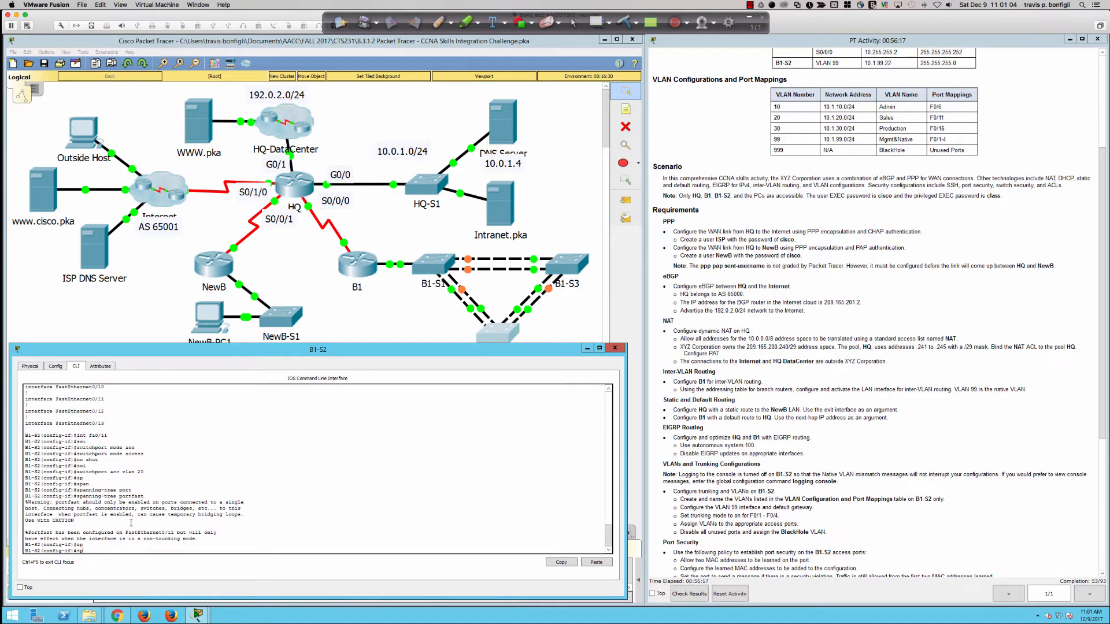
{"action": "type", "text": "and"}
{"action": "key", "text": "Tab"}
{"action": "type", "text": "b"}
{"action": "key", "text": "BackSpace"}
{"action": "key", "text": "BackSpace"}
{"action": "type", "text": "n"}
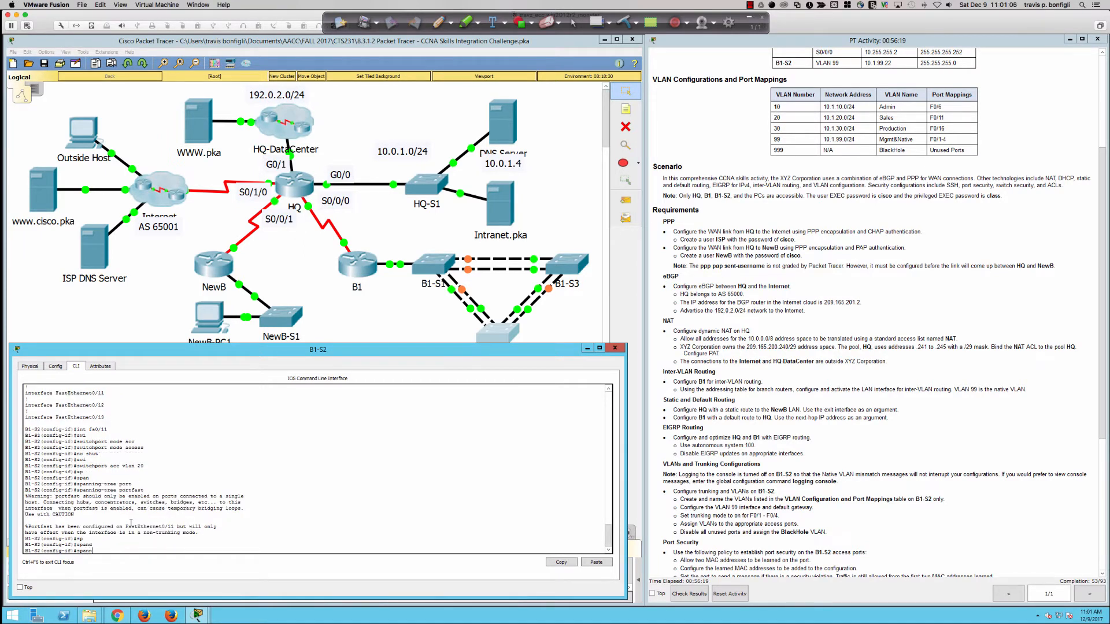
{"action": "key", "text": "Tab"}
{"action": "type", "text": "bpdug"}
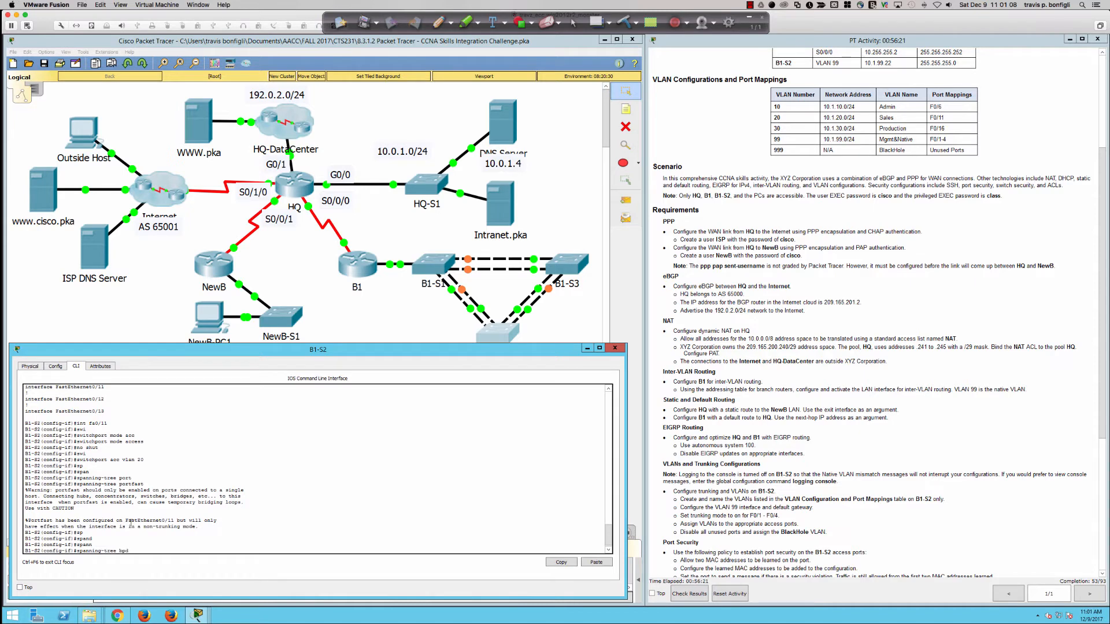
{"action": "key", "text": "Tab"}
{"action": "type", "text": "en"}
{"action": "key", "text": "Tab"}
{"action": "key", "text": "Return"}
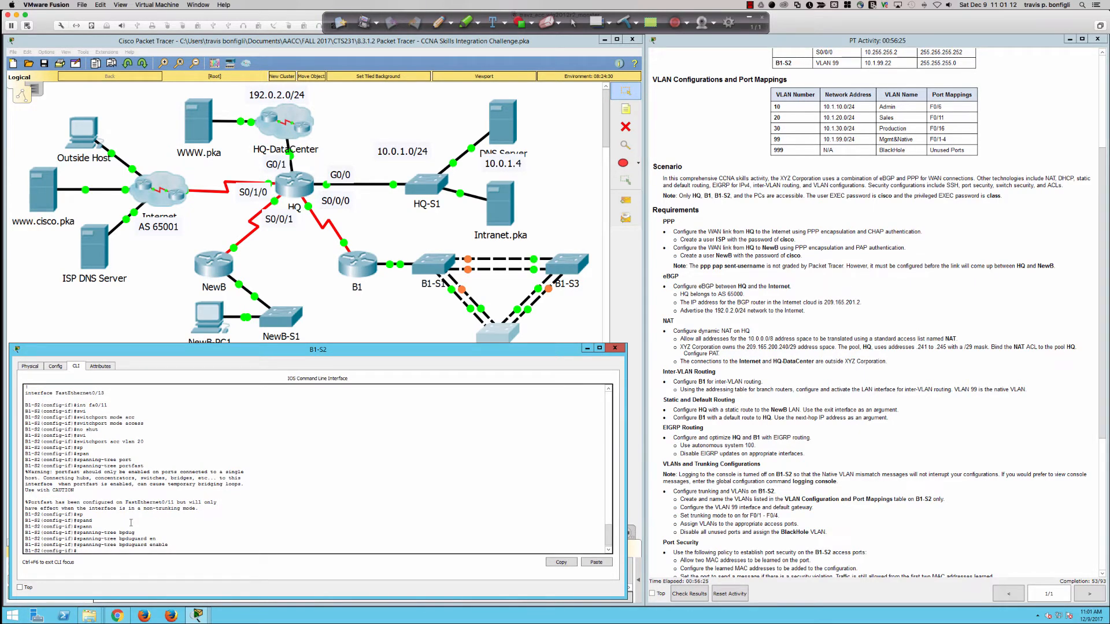
{"action": "key", "text": "Return"}
{"action": "key", "text": "Return"}
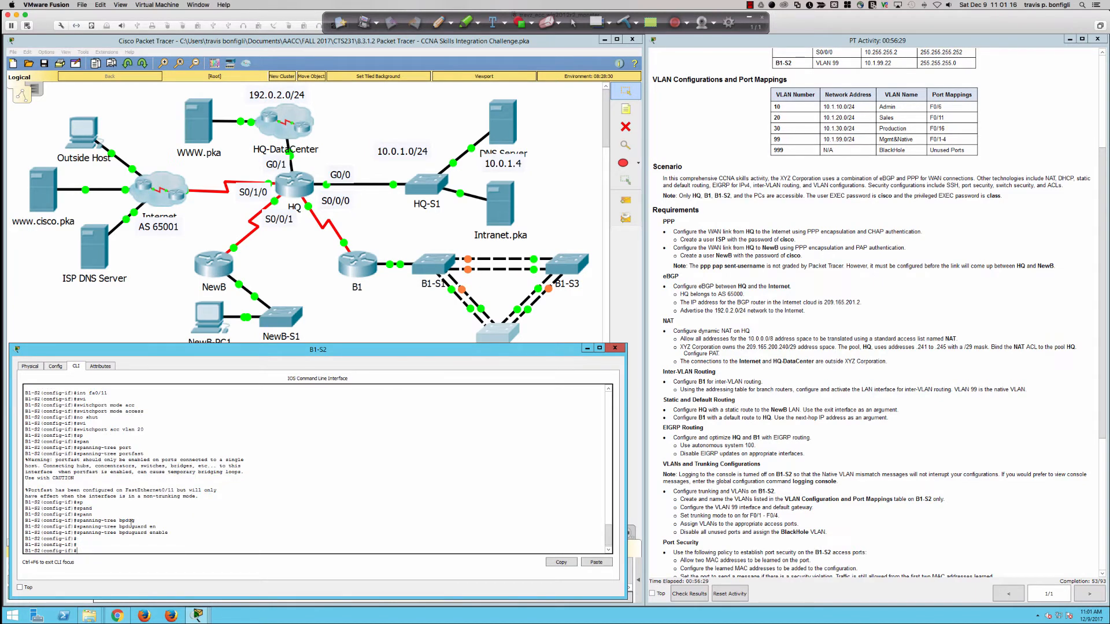
Step: On interface Fa0/16, set access mode, assign VLAN 30, and bring it up with no shut
{"action": "type", "text": "int fa0/16"}
{"action": "key", "text": "Return"}
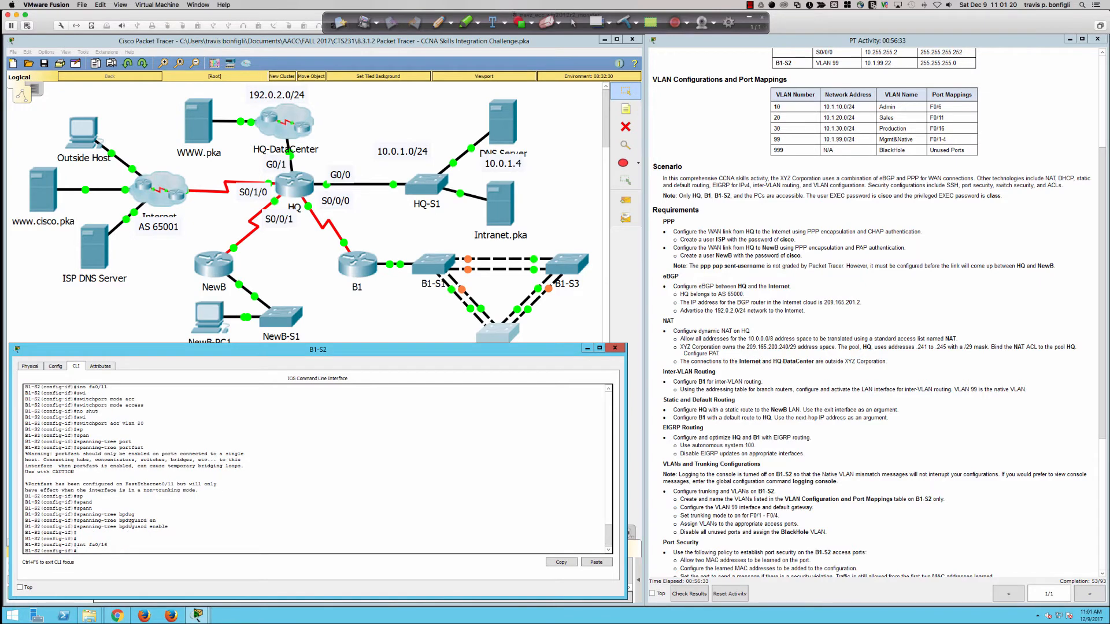
{"action": "type", "text": "swi"}
{"action": "key", "text": "Tab"}
{"action": "type", "text": "mode"}
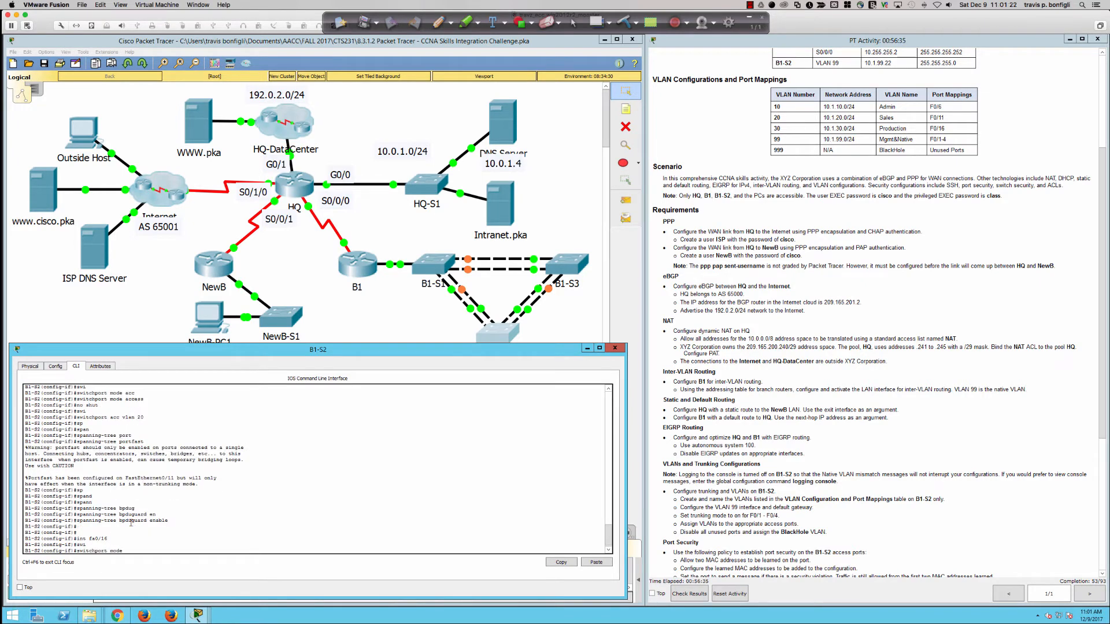
{"action": "type", "text": " acc"}
{"action": "key", "text": "Return"}
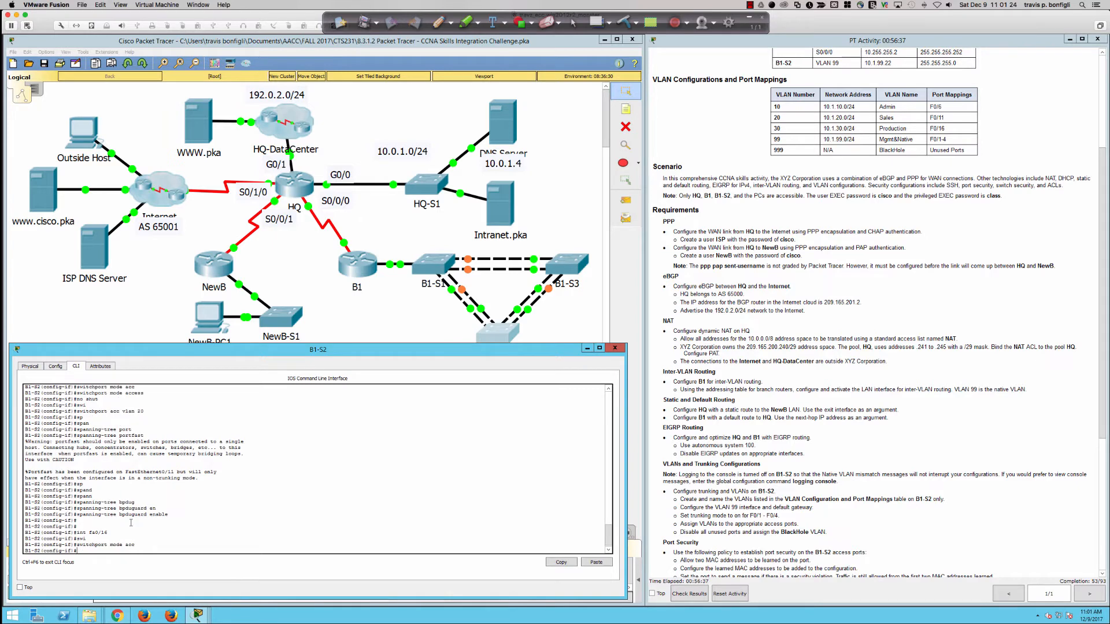
{"action": "type", "text": "sw"}
{"action": "key", "text": "Tab"}
{"action": "type", "text": "acc vlan "}
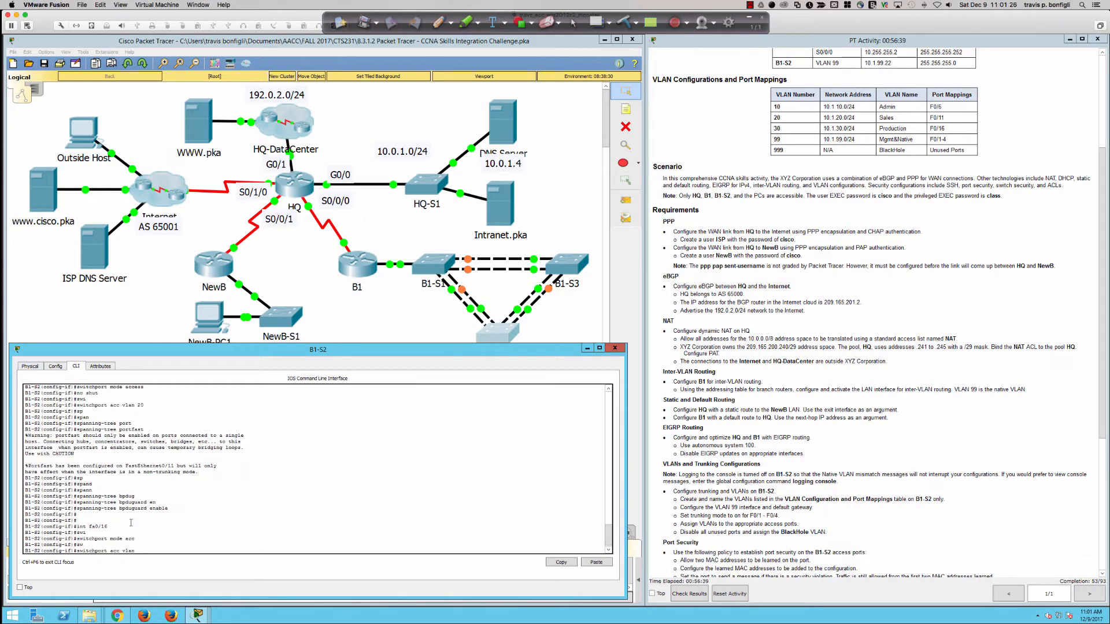
{"action": "type", "text": "30"}
{"action": "key", "text": "Return"}
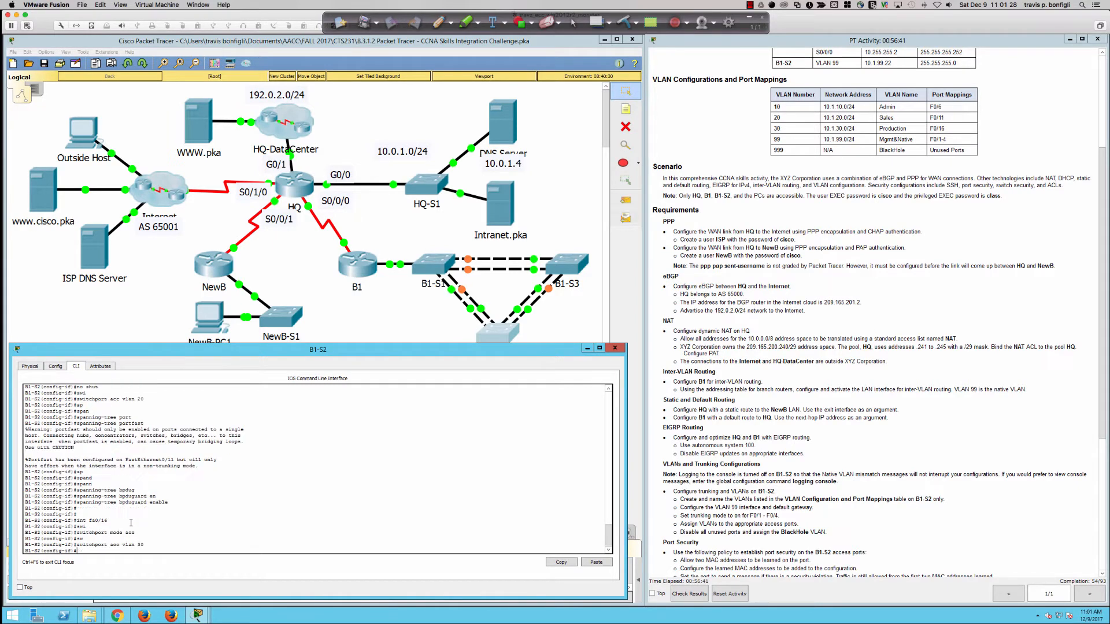
{"action": "type", "text": "no shut"}
{"action": "key", "text": "Return"}
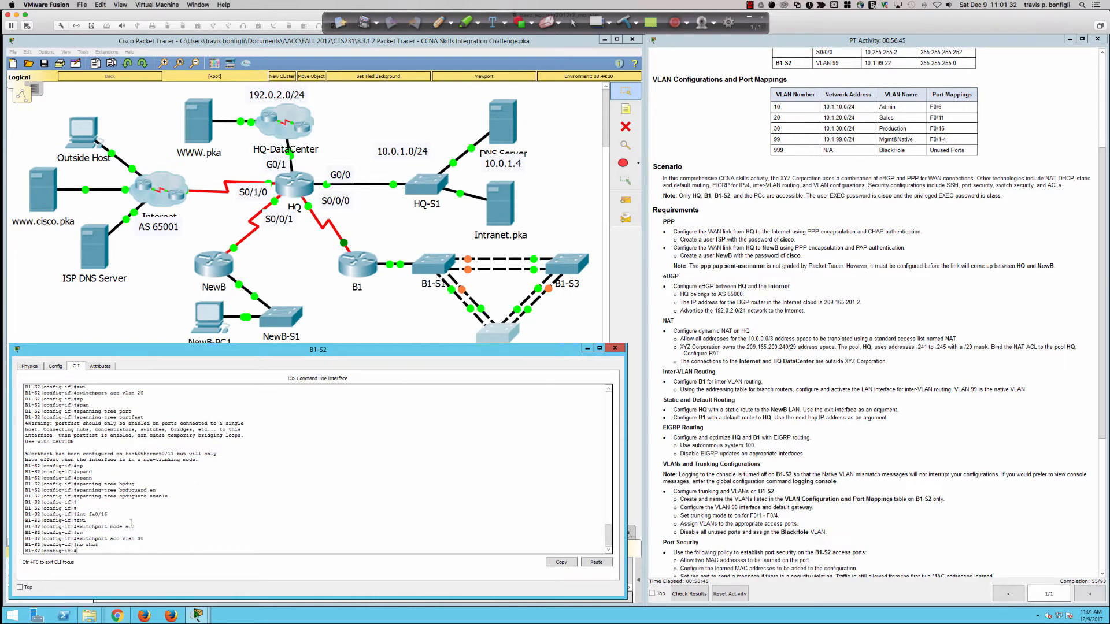
Step: Enable spanning-tree PortFast on Fa0/16
{"action": "type", "text": "span"}
{"action": "key", "text": "Tab"}
{"action": "type", "text": "portf"}
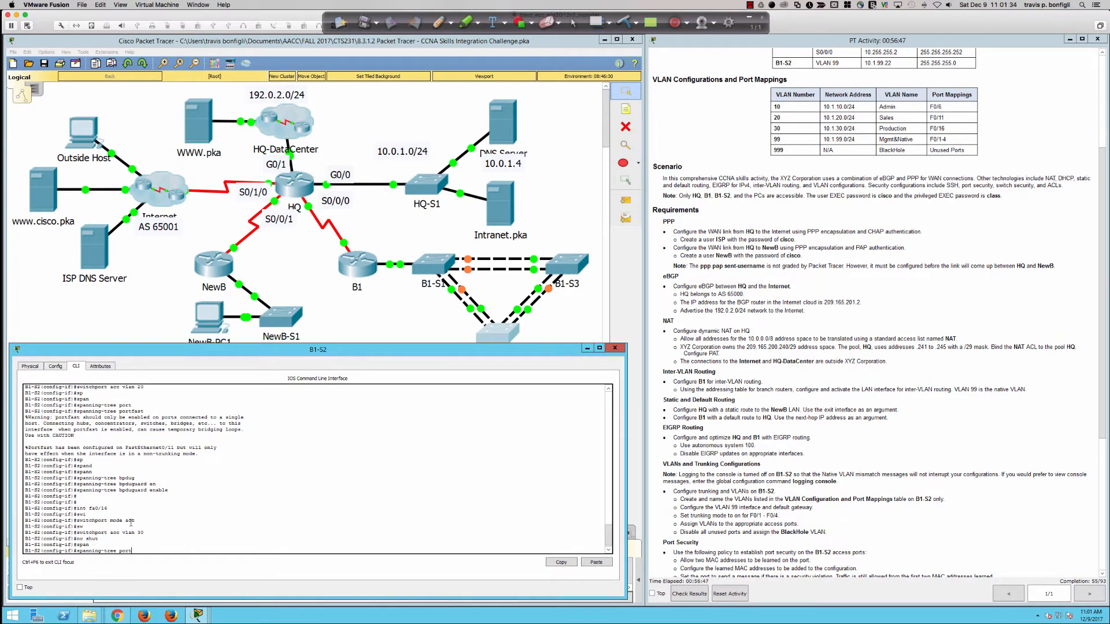
{"action": "key", "text": "Tab"}
{"action": "key", "text": "Return"}
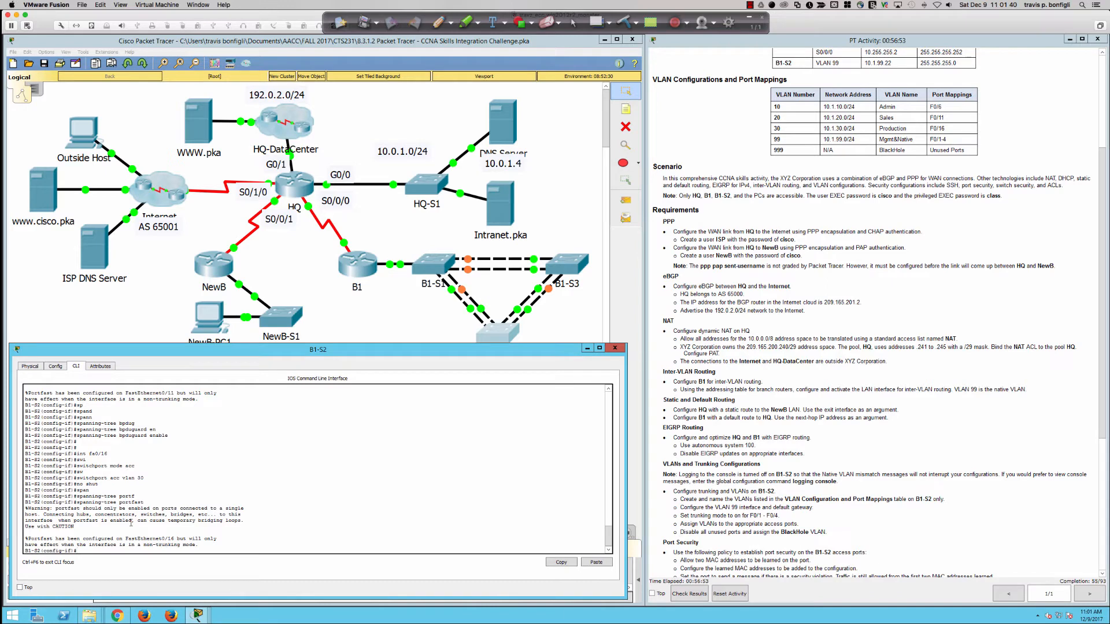
Step: Enable spanning-tree BPDU guard on Fa0/16
{"action": "type", "text": "spn"}
{"action": "key", "text": "Tab"}
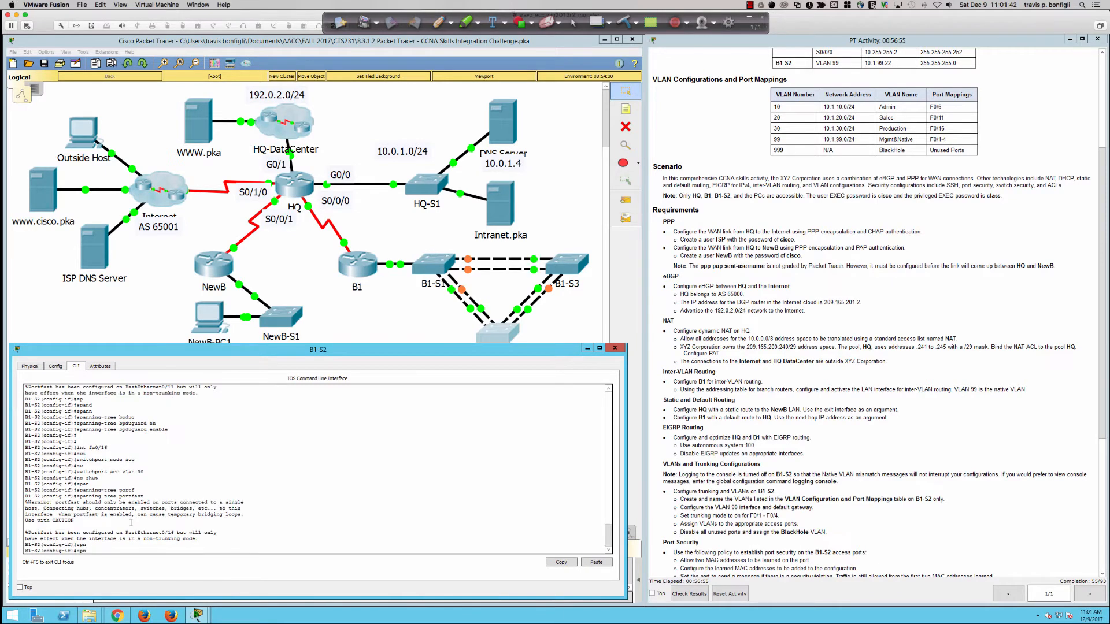
{"action": "key", "text": "BackSpace"}
{"action": "type", "text": "and"}
{"action": "key", "text": "Tab"}
{"action": "type", "text": "n"}
{"action": "key", "text": "Tab"}
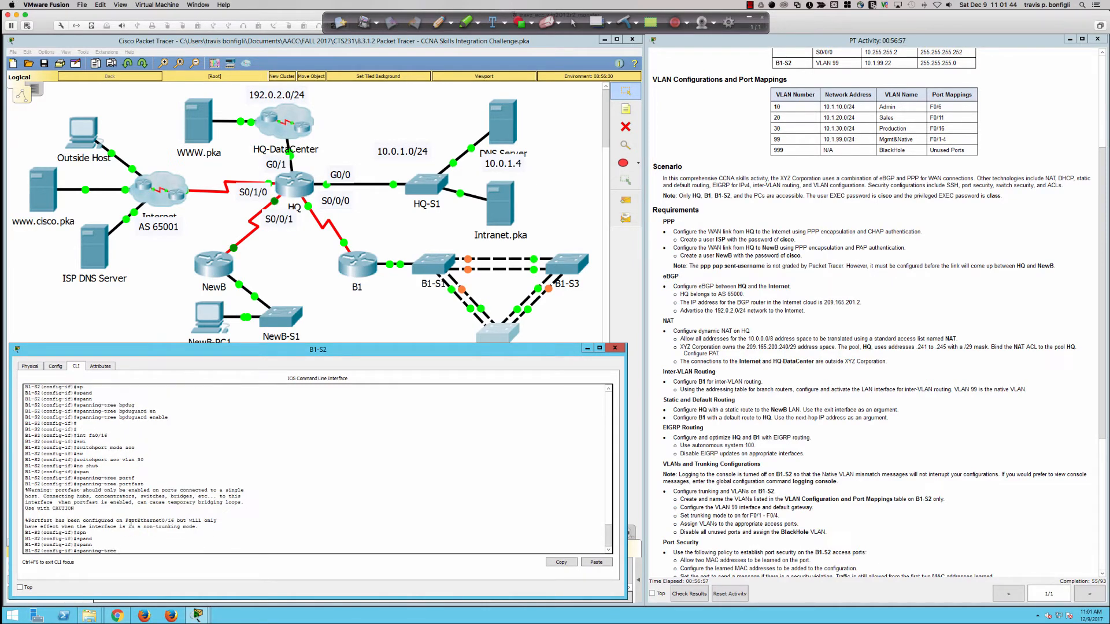
{"action": "type", "text": "bpdug"}
{"action": "key", "text": "Tab"}
{"action": "type", "text": "en"}
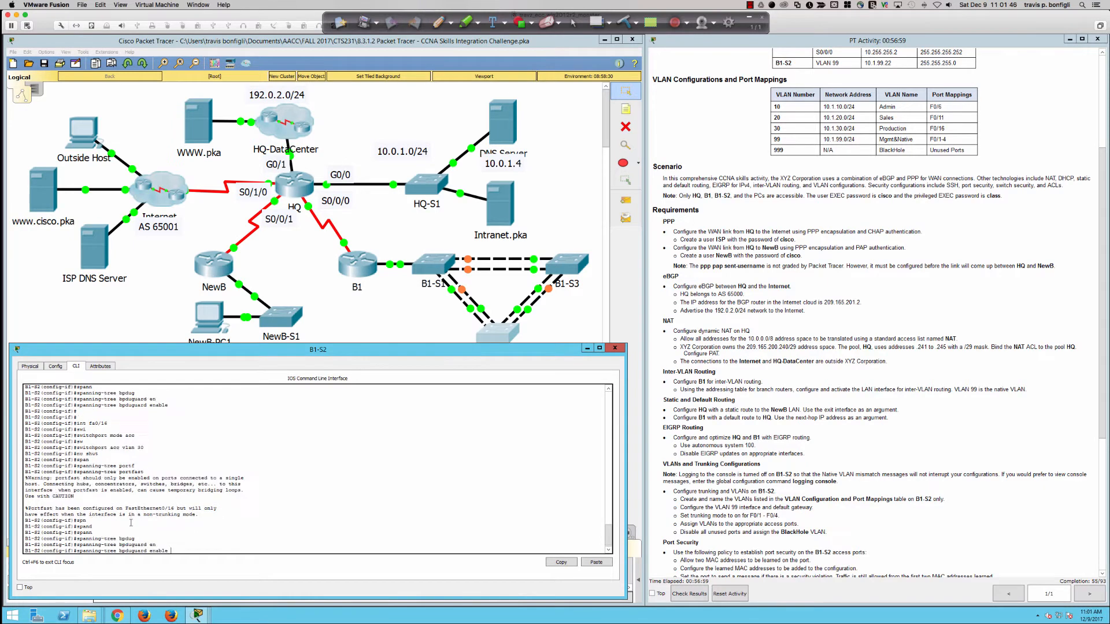
{"action": "key", "text": "Tab"}
{"action": "key", "text": "Return"}
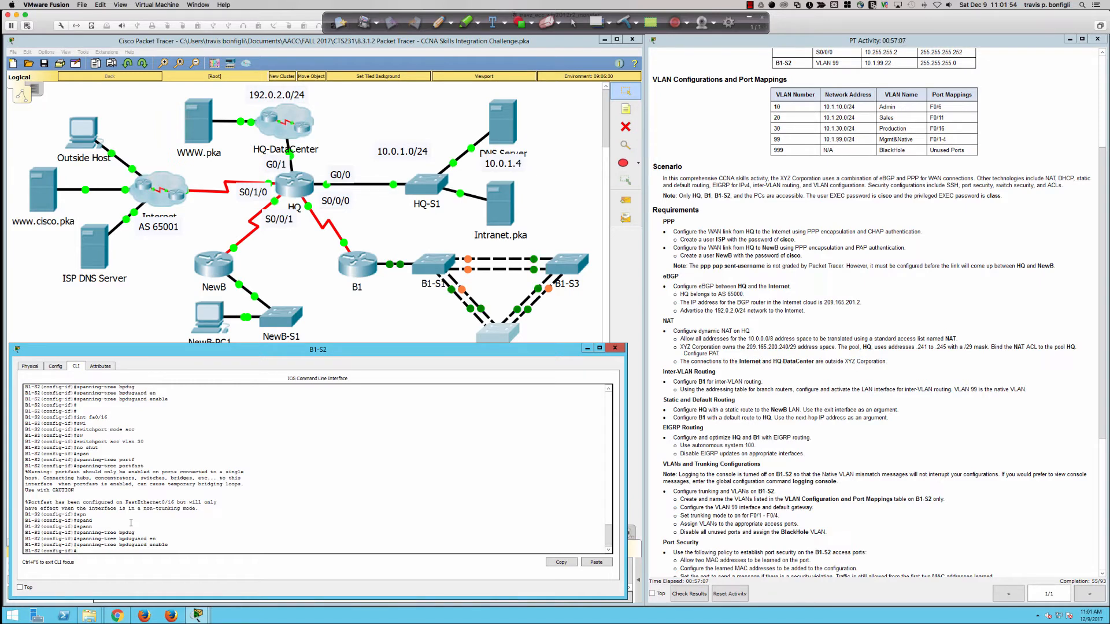
{"action": "key", "text": "Return"}
{"action": "key", "text": "Return"}
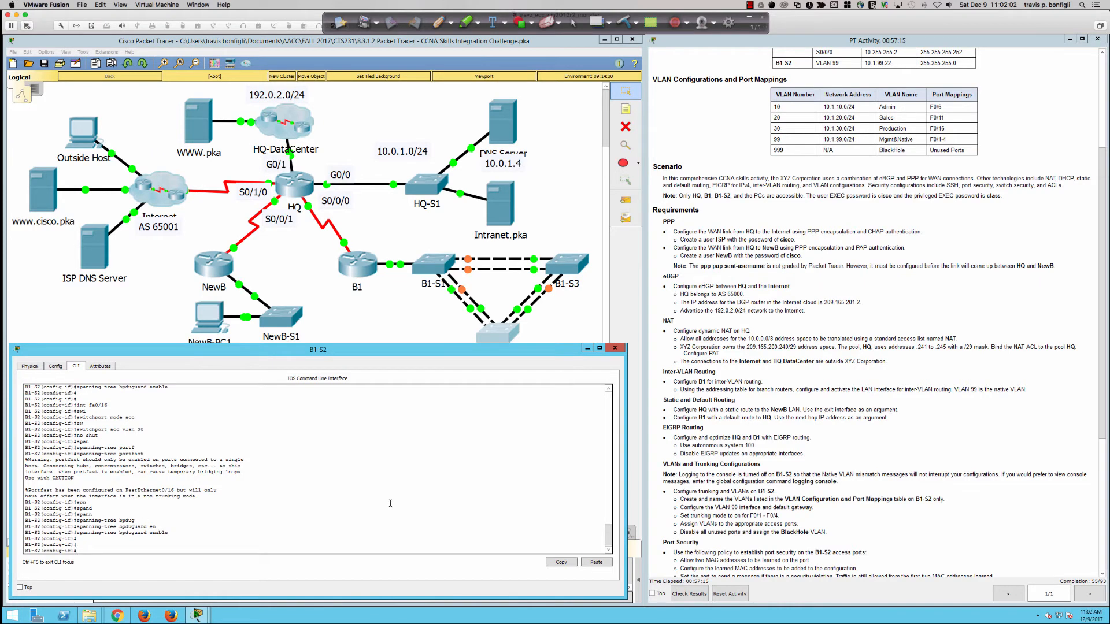
Step: Highlight the assign-VLANs and unused-ports BlackHole requirements in the activity instructions
{"action": "scroll", "coordinate": [712, 370], "scroll_direction": "down", "scroll_amount": 5}
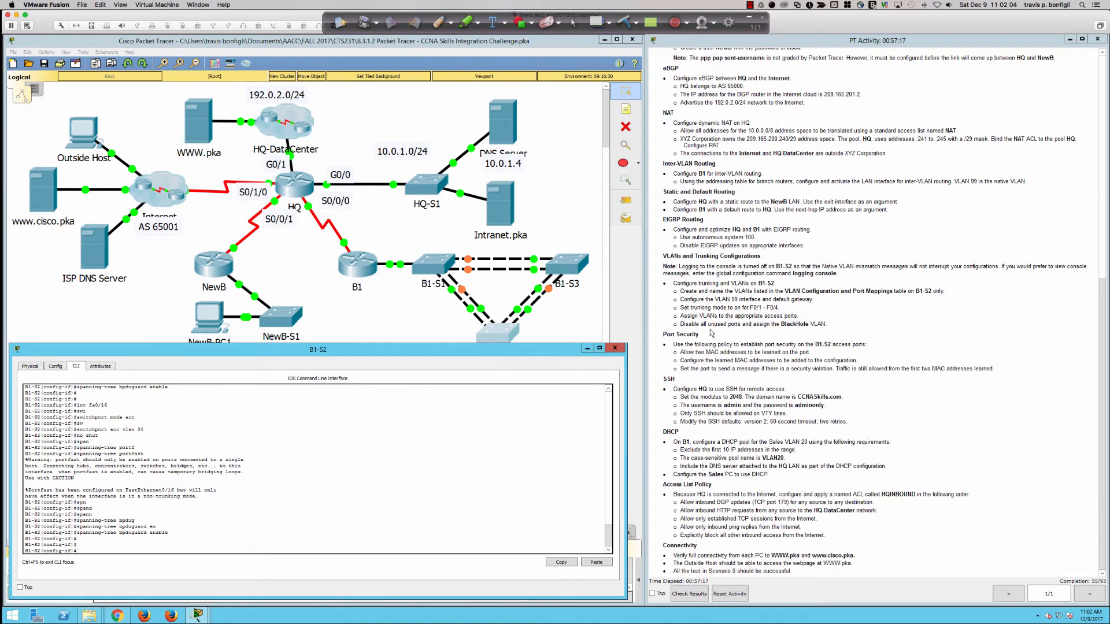
{"action": "left_click_drag", "start_coordinate": [703, 316], "coordinate": [794, 315]}
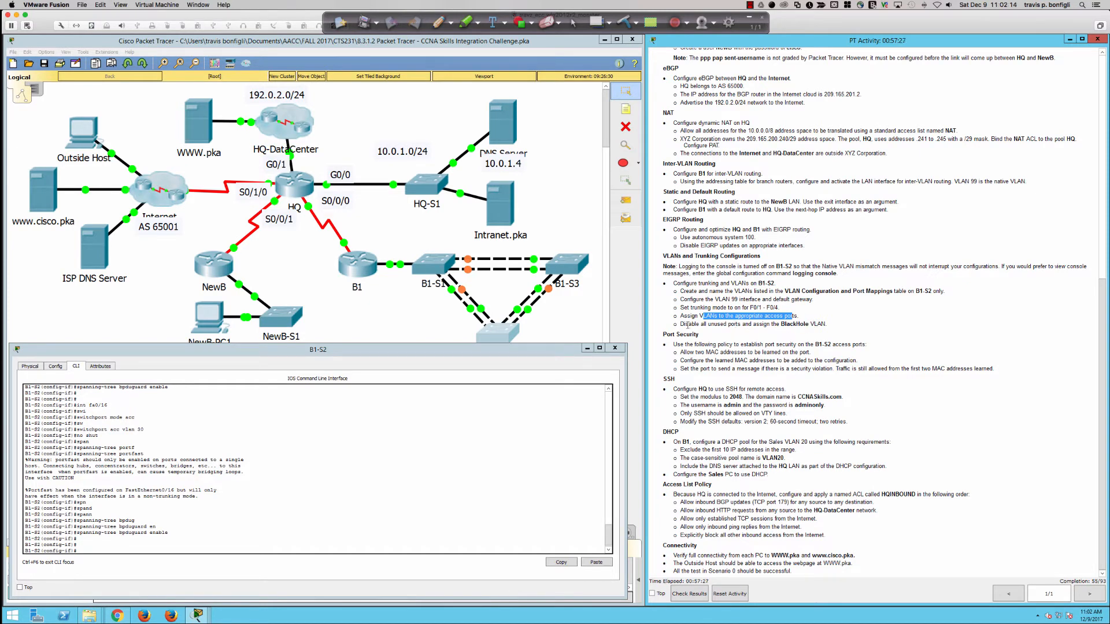
{"action": "left_click_drag", "start_coordinate": [685, 324], "coordinate": [825, 327]}
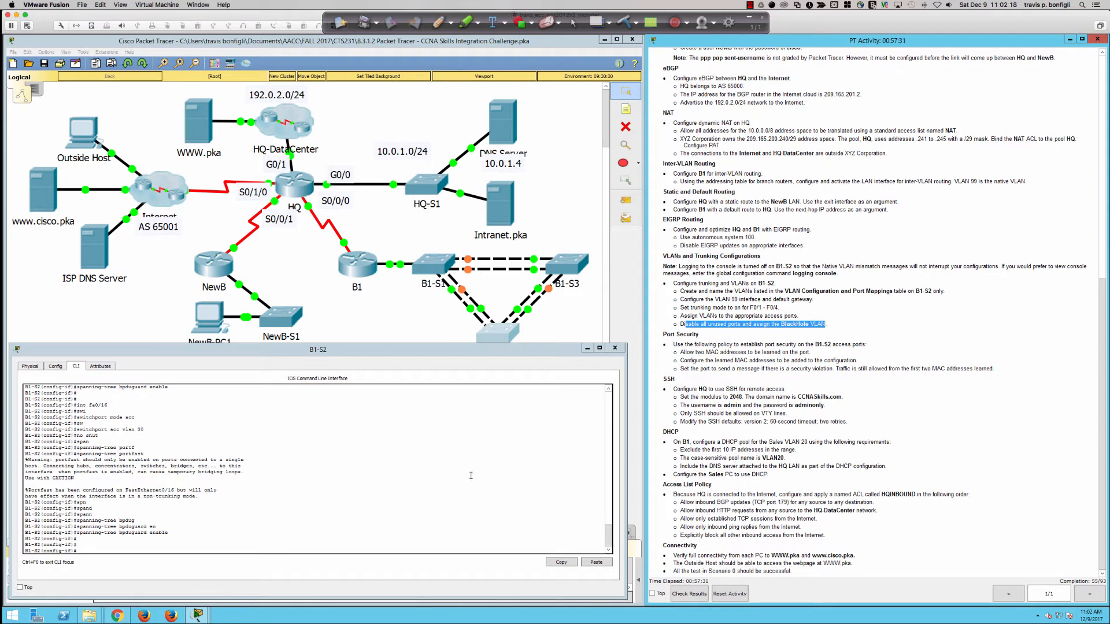
Step: Bring back the B1-S2 command line and maximize it to full height
{"action": "left_click", "coordinate": [426, 337]}
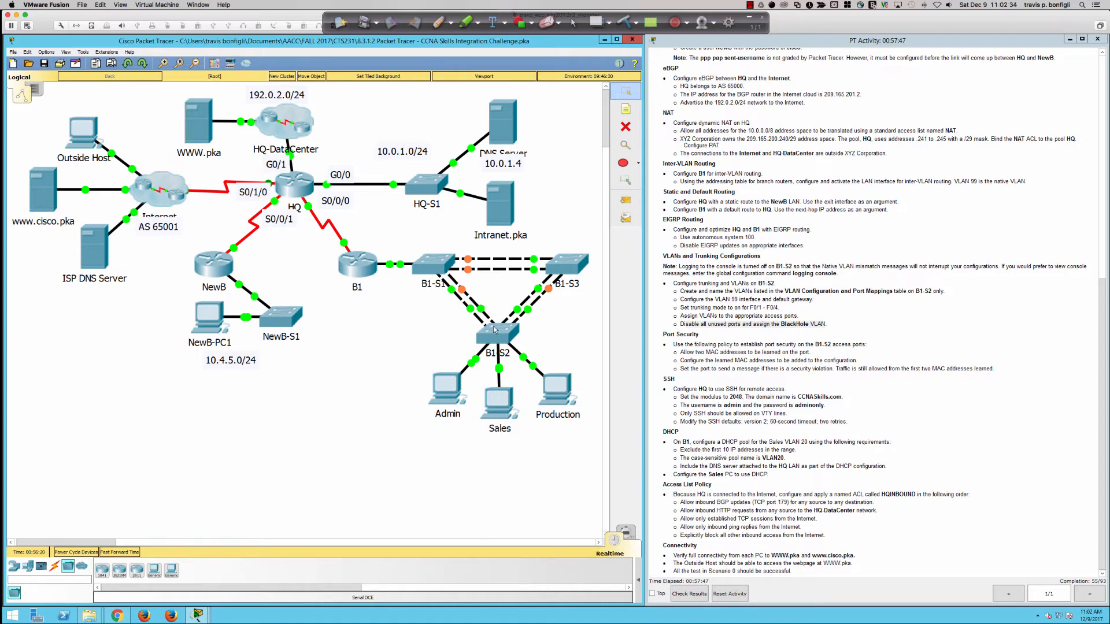
{"action": "left_click", "coordinate": [500, 327]}
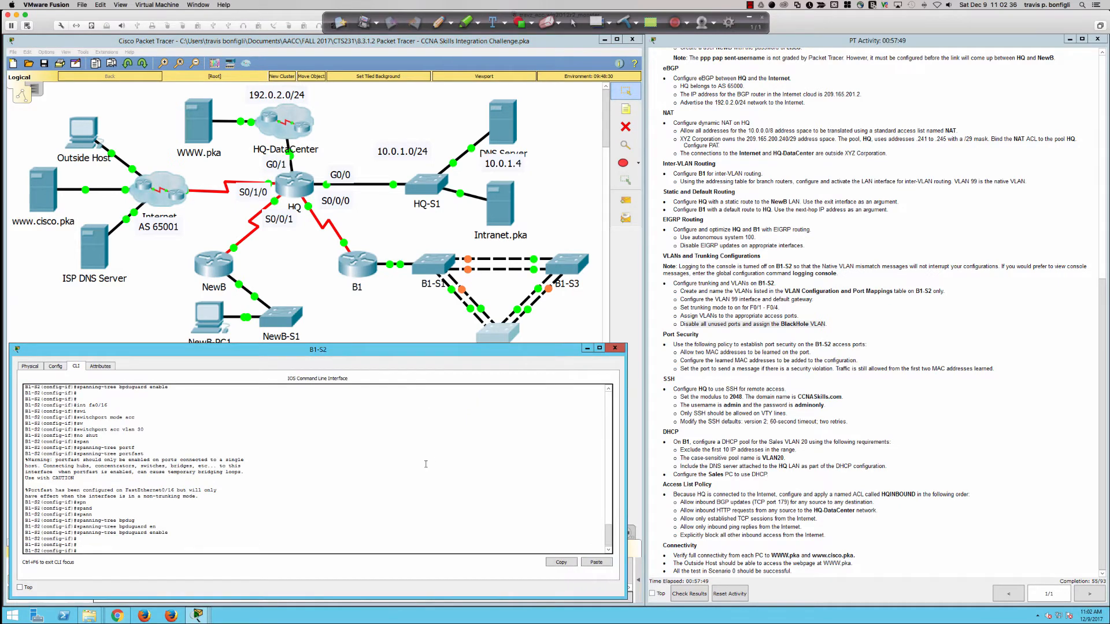
{"action": "key", "text": "Return"}
{"action": "key", "text": "Return"}
{"action": "key", "text": "Return"}
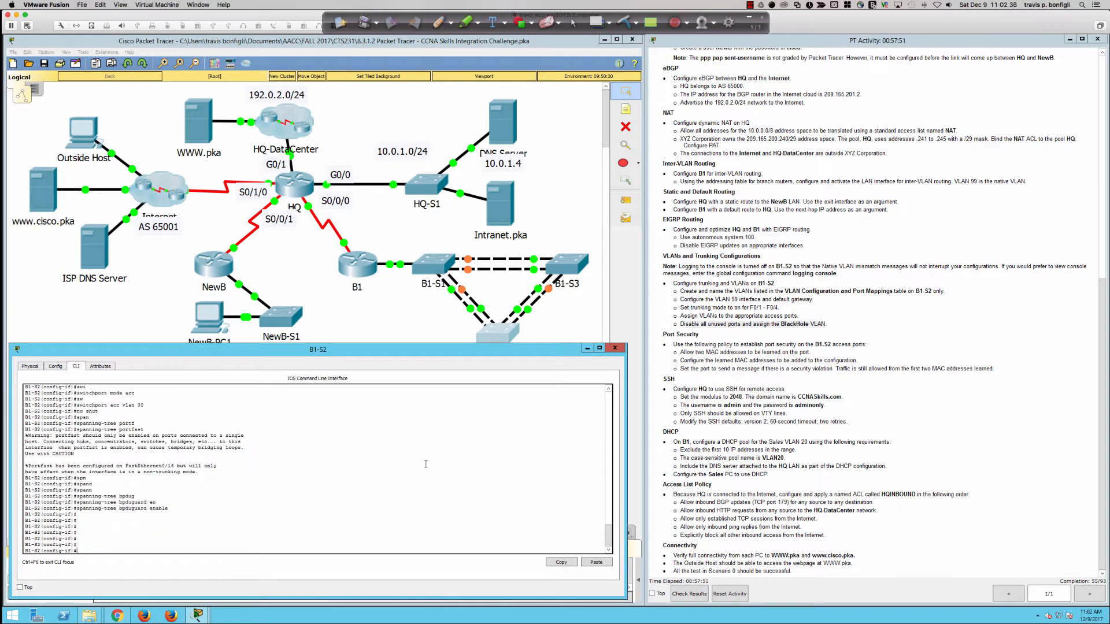
{"action": "left_click", "coordinate": [407, 313]}
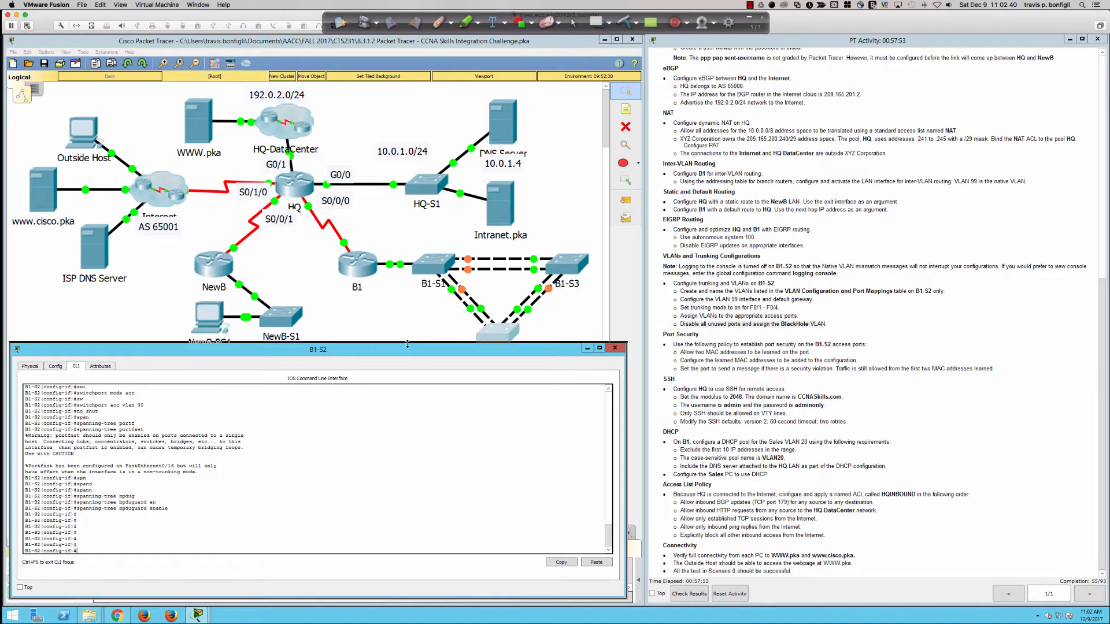
{"action": "left_click", "coordinate": [490, 333]}
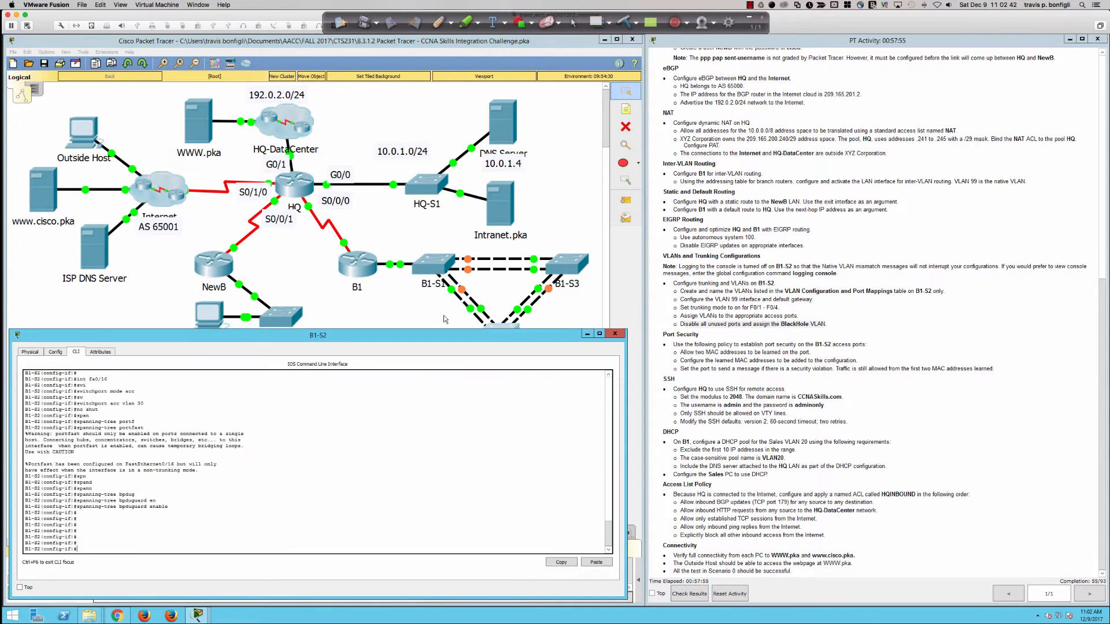
{"action": "double_click", "coordinate": [401, 330]}
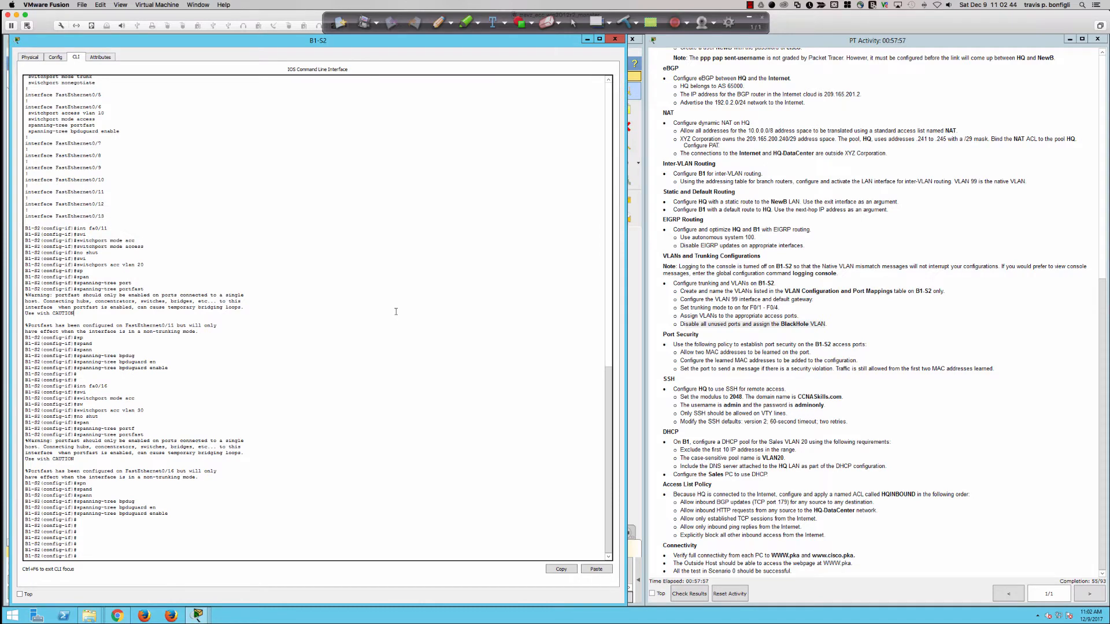
Step: Run 'do sh ip int bri' and page through B1-S2's interface status table
{"action": "key", "text": "Return"}
{"action": "key", "text": "Return"}
{"action": "key", "text": "Return"}
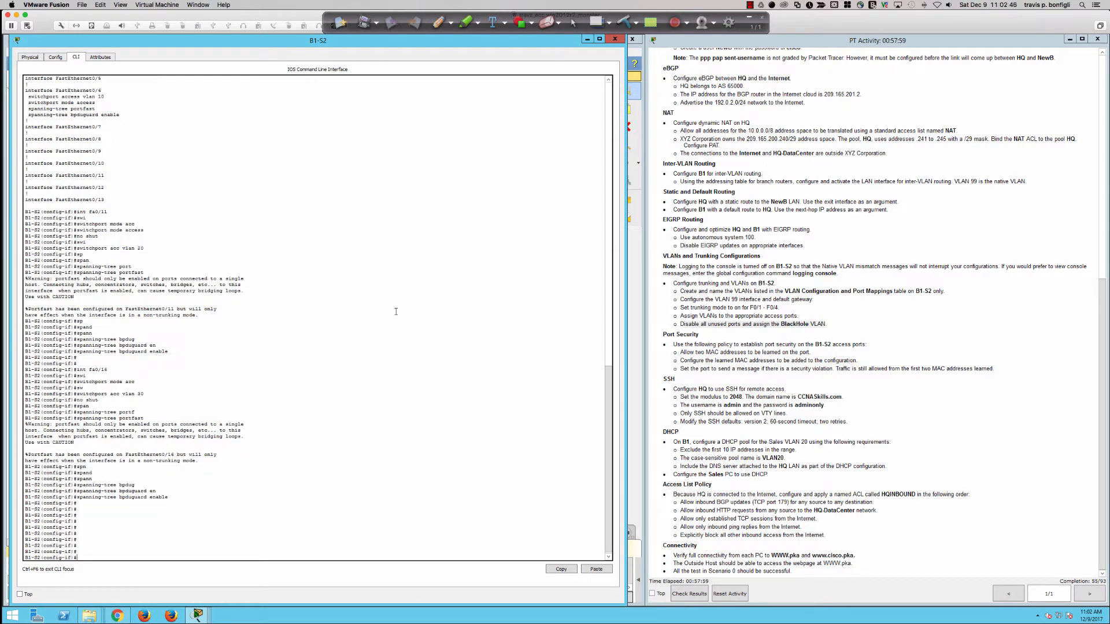
{"action": "type", "text": "do sh ip int bri"}
{"action": "key", "text": "Return"}
{"action": "key", "text": "space"}
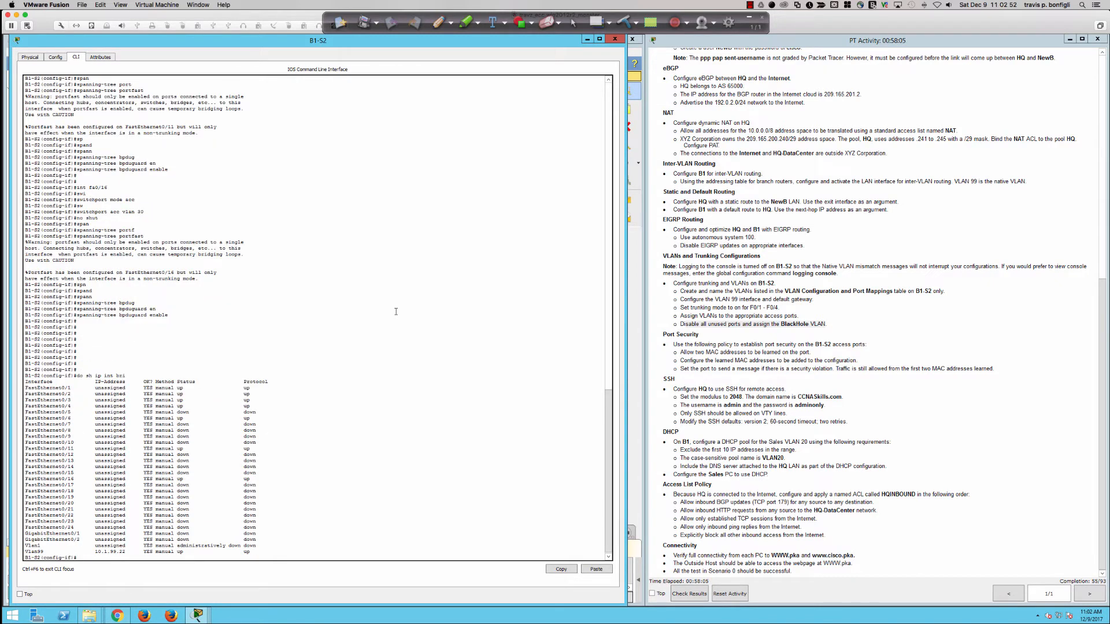
{"action": "key", "text": "Return"}
{"action": "key", "text": "Return"}
{"action": "key", "text": "Return"}
{"action": "key", "text": "Return"}
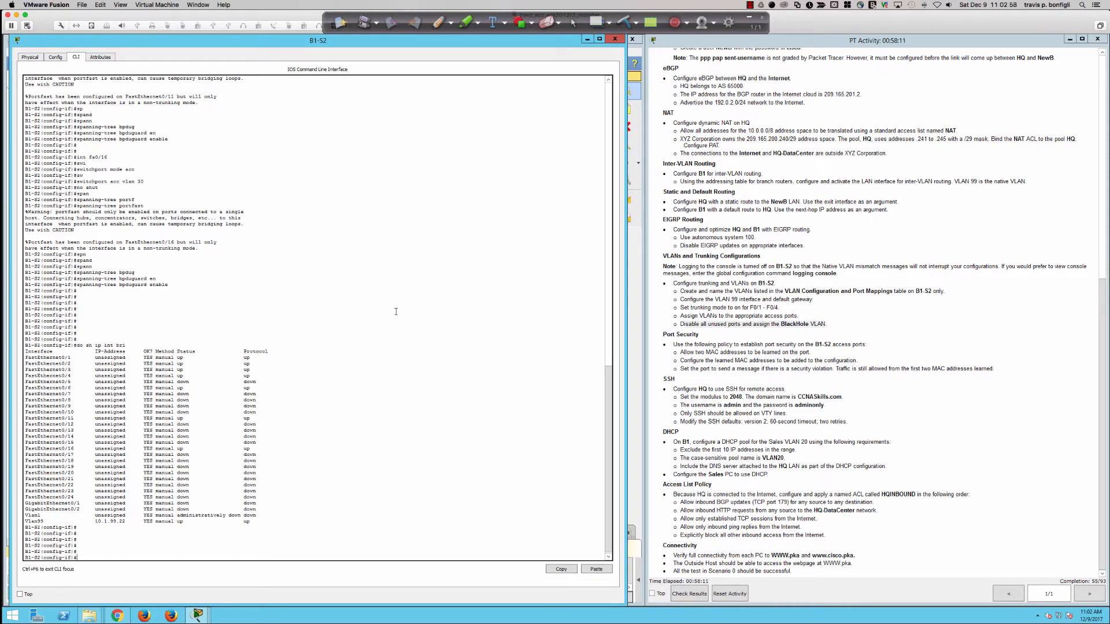
Step: Type the interface range command for fa0/5, fa0/7-10, fa0/12-15, fa0/17-24 and gi0/1-2
{"action": "type", "text": "int ra fa0/"}
{"action": "type", "text": "10,fa0/12-15,fa0/17-24,gi0/1-"}
{"action": "type", "text": "2-15,fa0/17-24,gi0/1-2"}
Step: Enter the unused-port range and shut down F0/5, F0/7-10, F0/12-15, F0/17-24, G0/1-2
{"action": "key", "text": "Return"}
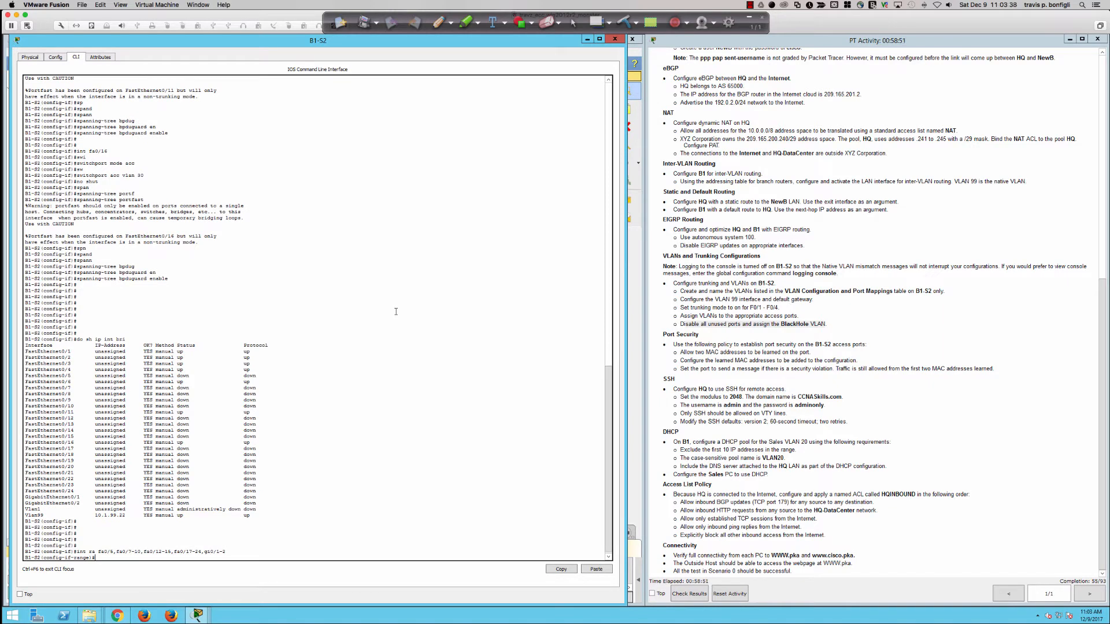
{"action": "key", "text": "Return"}
{"action": "key", "text": "Return"}
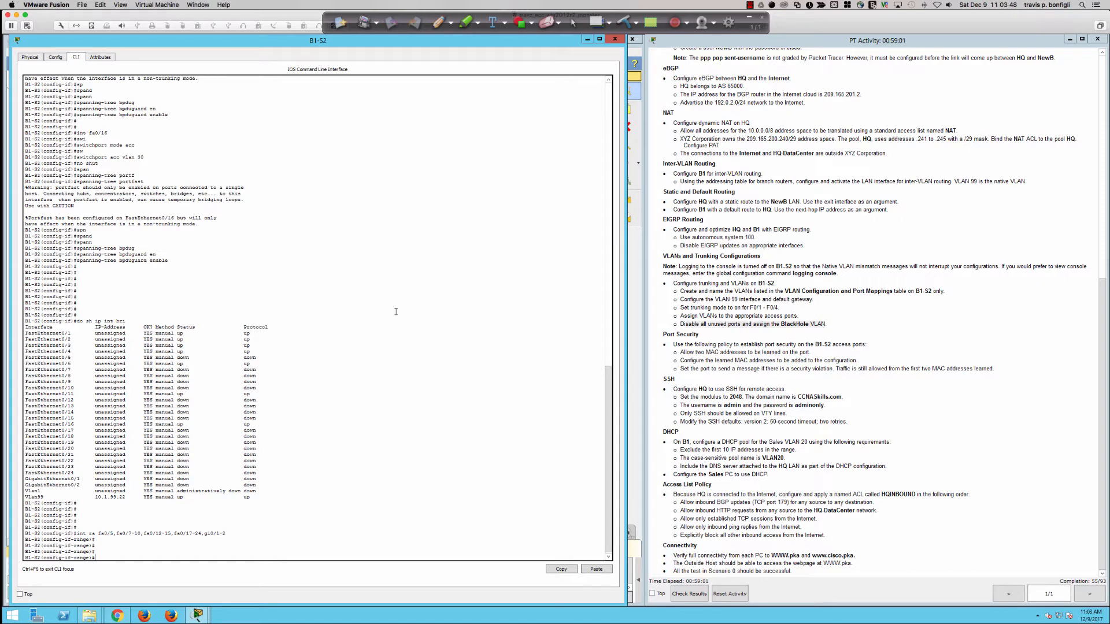
{"action": "type", "text": "hut"}
{"action": "key", "text": "Return"}
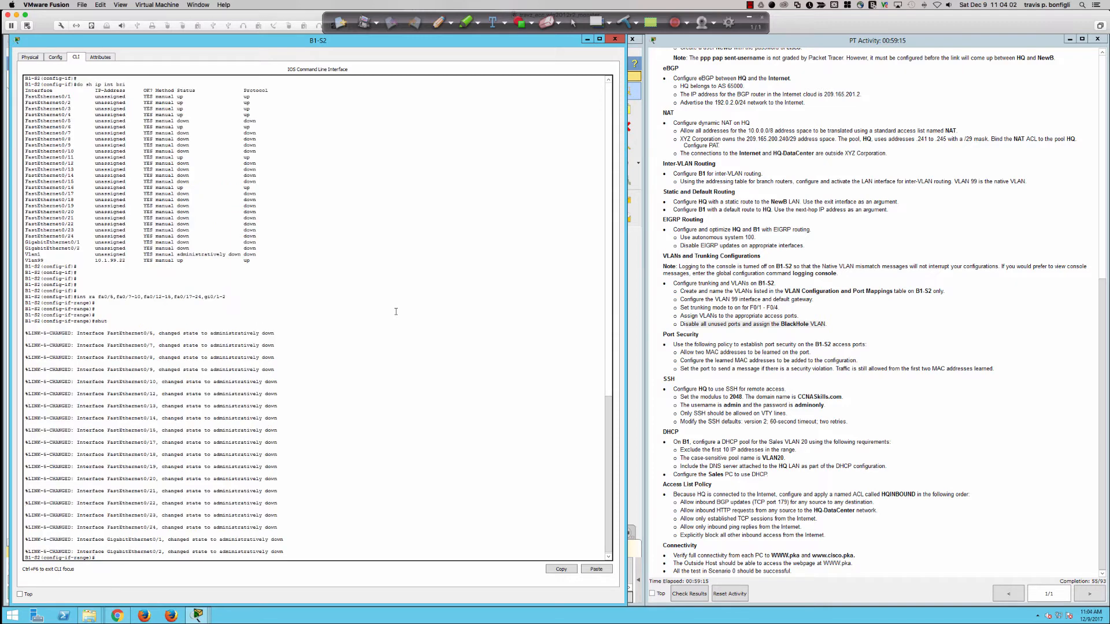
{"action": "key", "text": "Return"}
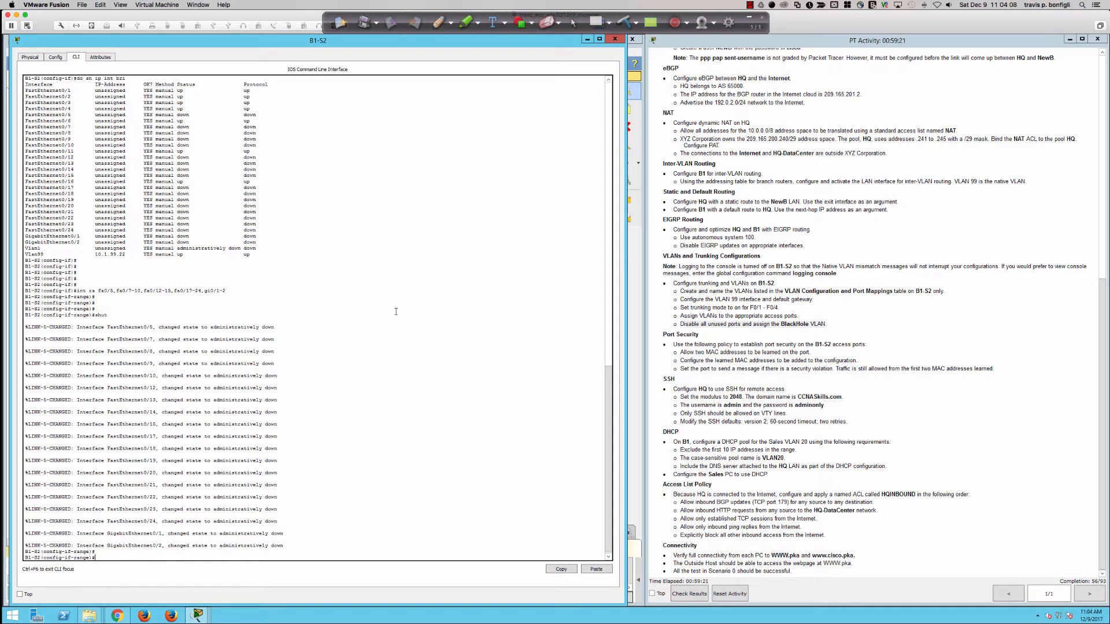
Step: Set the unused-port range to switchport mode access
{"action": "key", "text": "Return"}
{"action": "key", "text": "Return"}
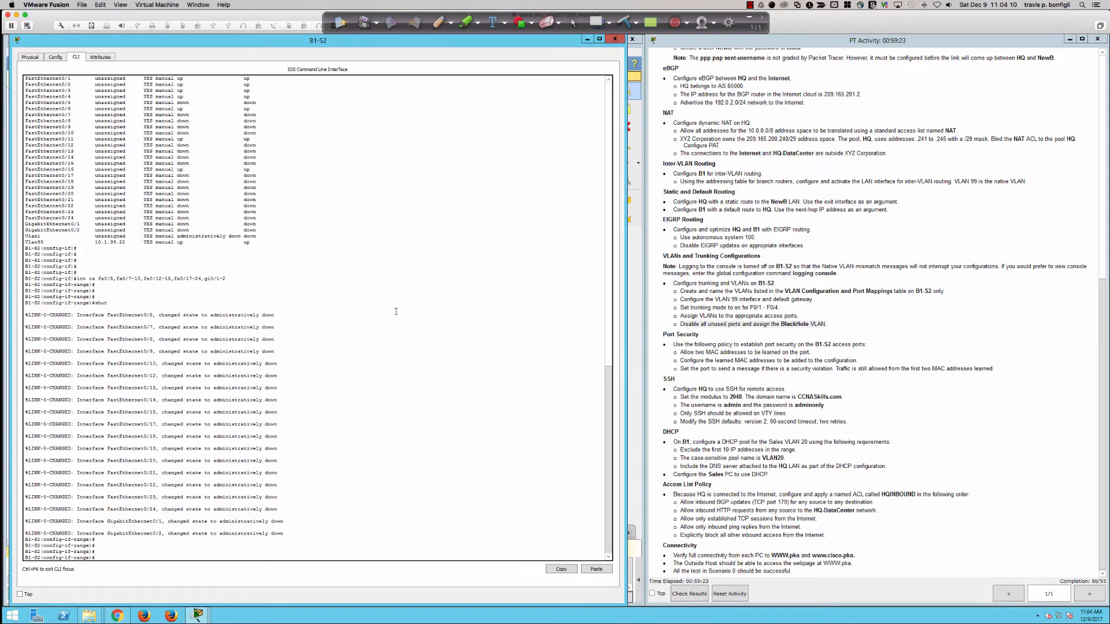
{"action": "type", "text": "swi"}
{"action": "key", "text": "Tab"}
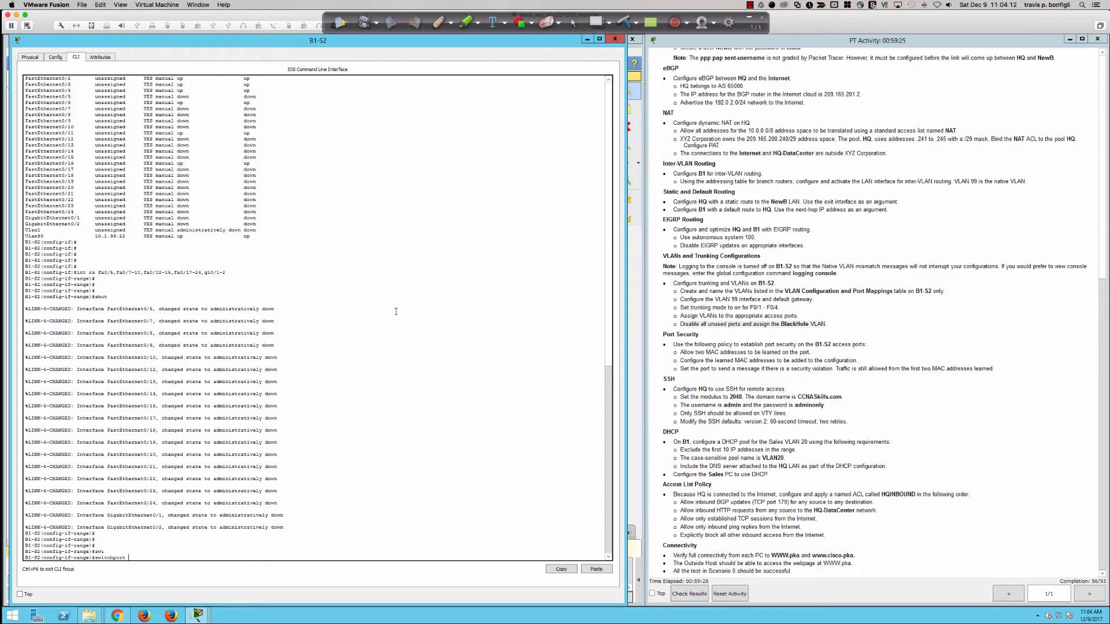
{"action": "type", "text": "mode acc"}
{"action": "key", "text": "Tab"}
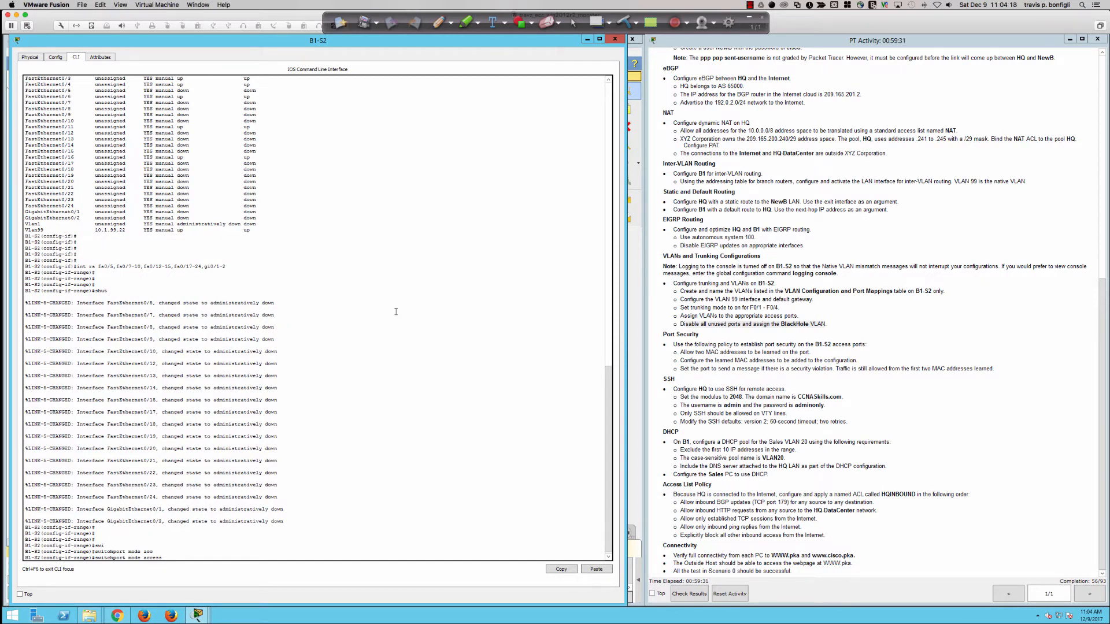
{"action": "key", "text": "Return"}
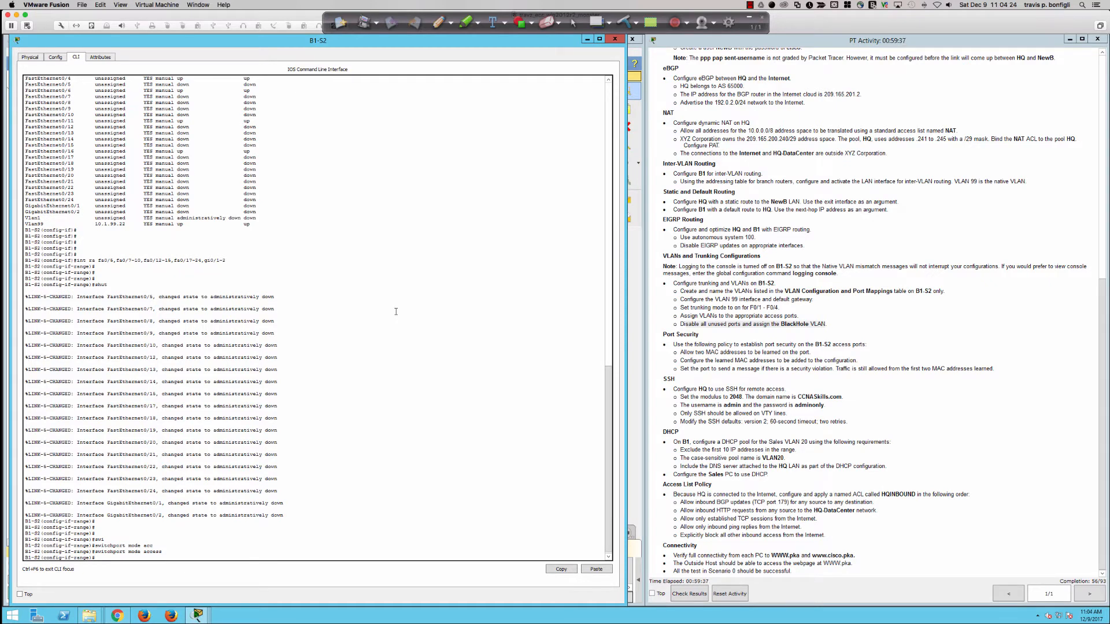
Step: Assign the unused-port range to access VLAN 999
{"action": "key", "text": "Return"}
{"action": "key", "text": "Return"}
{"action": "type", "text": "swi"}
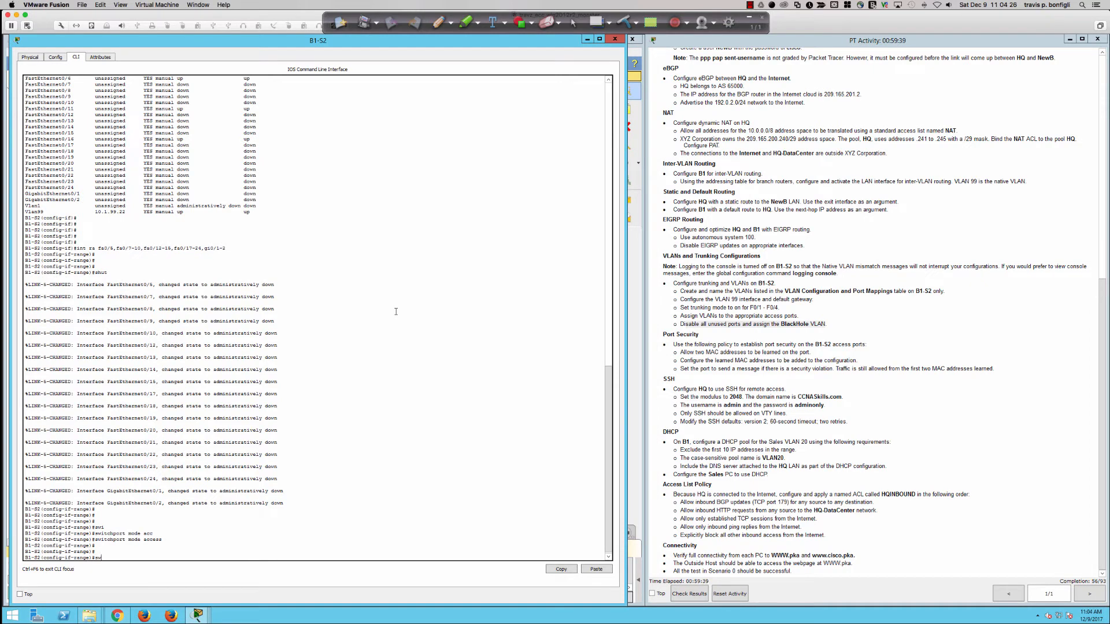
{"action": "key", "text": "Tab"}
{"action": "type", "text": "acc"}
{"action": "key", "text": "Tab"}
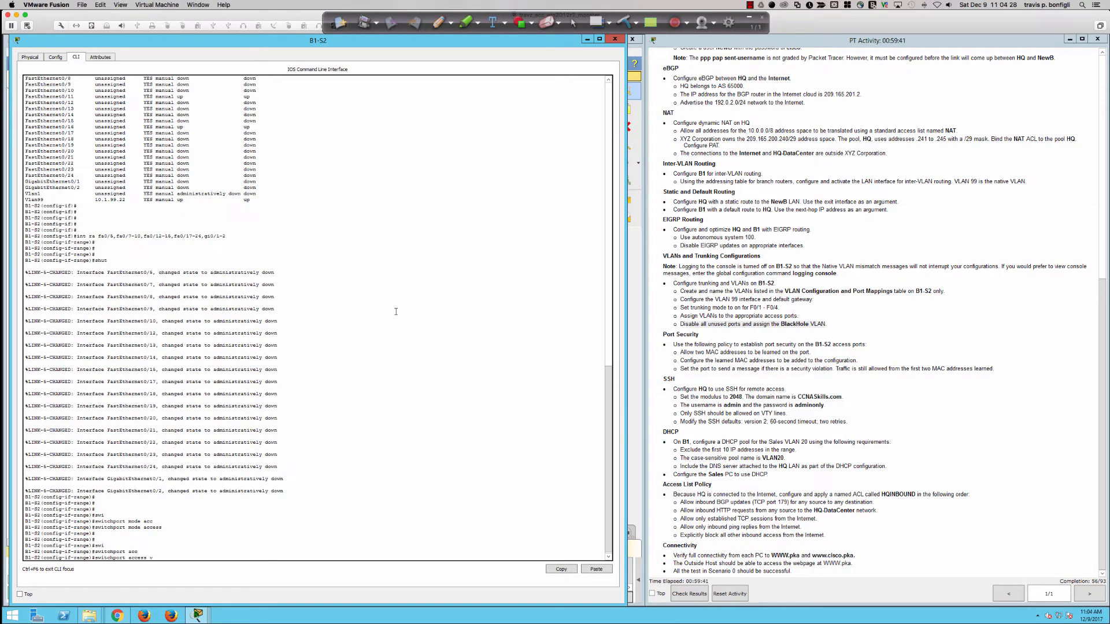
{"action": "type", "text": "vlan 999"}
{"action": "scroll", "coordinate": [755, 339], "scroll_direction": "up", "scroll_amount": 5}
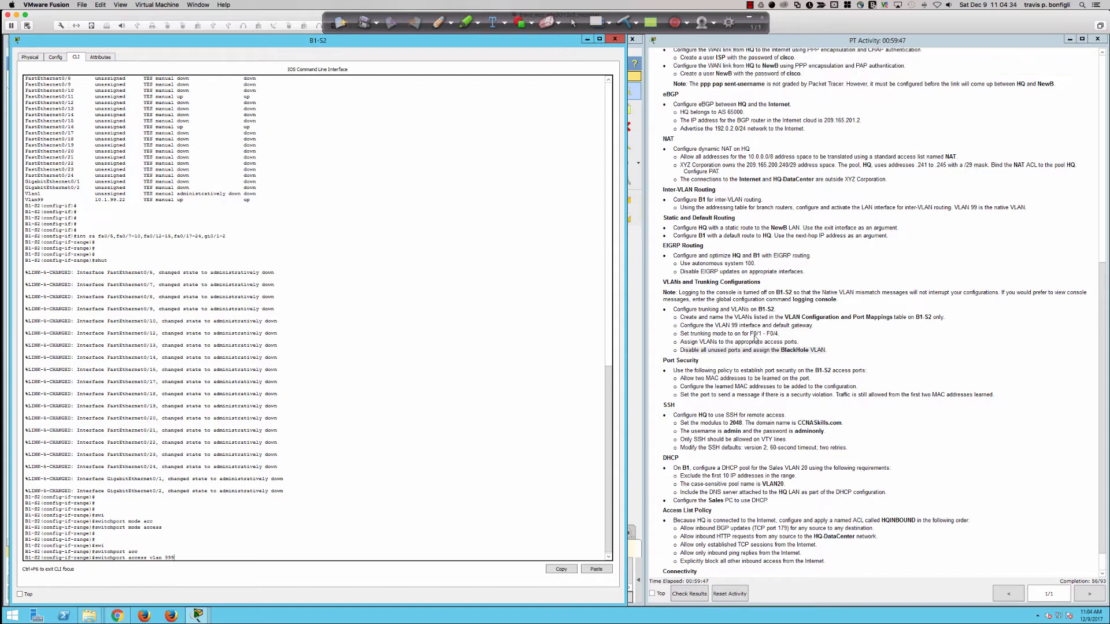
{"action": "scroll", "coordinate": [755, 339], "scroll_direction": "up", "scroll_amount": 3}
{"action": "scroll", "coordinate": [755, 339], "scroll_direction": "down", "scroll_amount": 8}
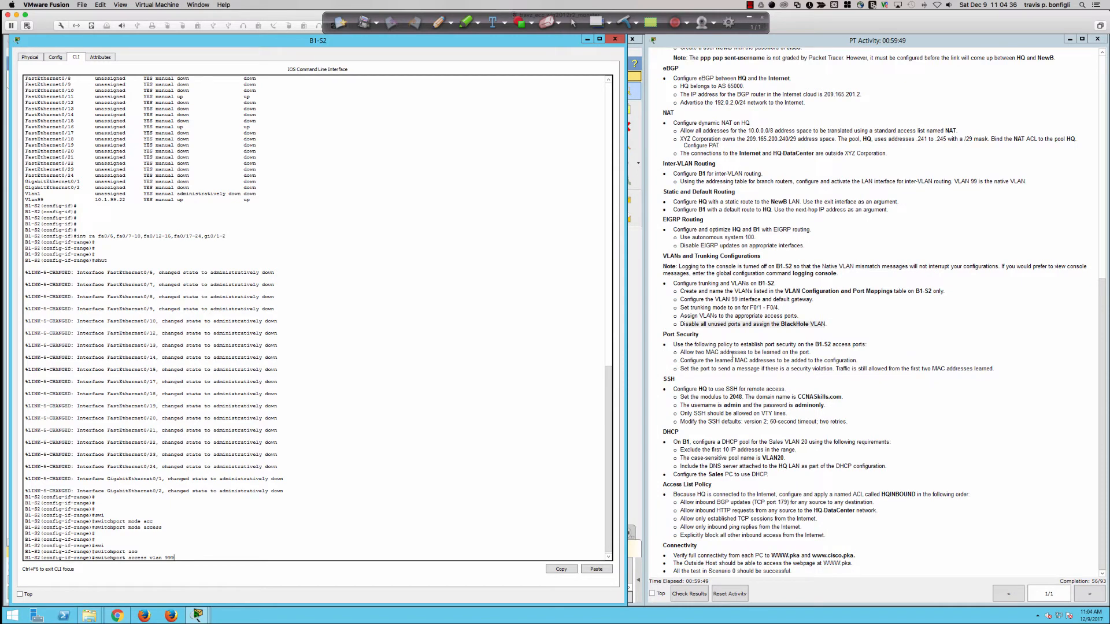
{"action": "key", "text": "Return"}
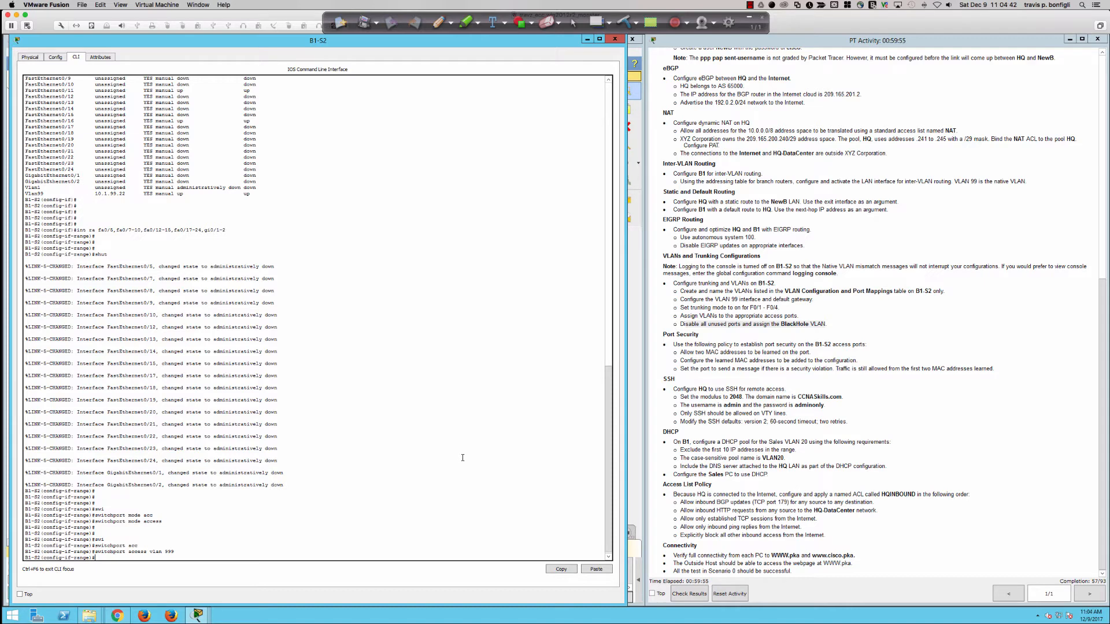
Step: Run 'do sh ip int bri' to confirm the unused ports are administratively down
{"action": "key", "text": "Return"}
{"action": "key", "text": "Return"}
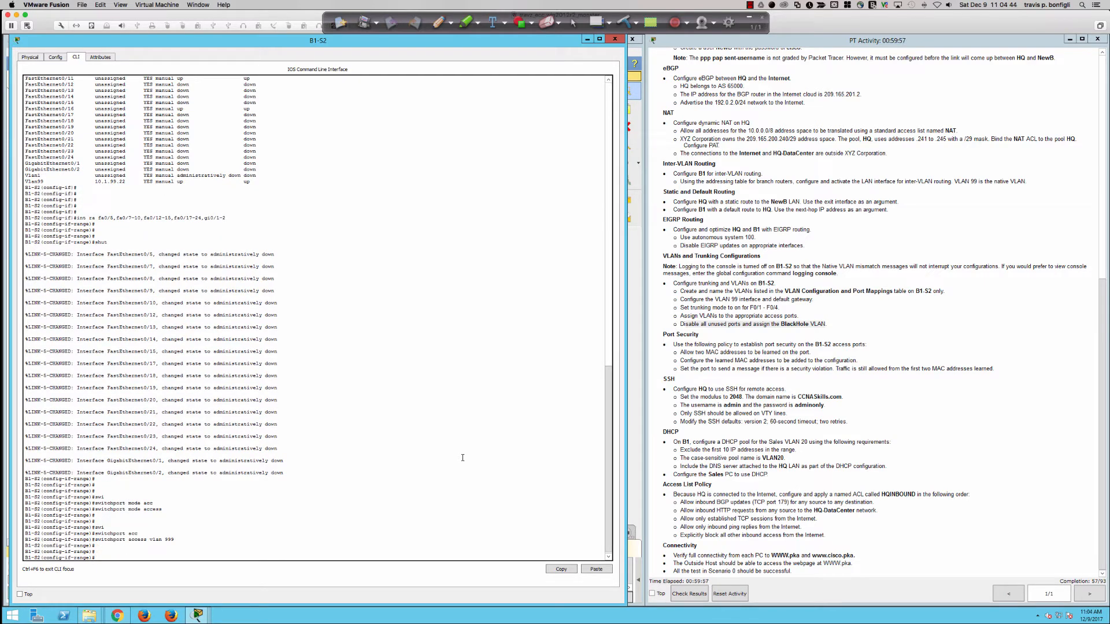
{"action": "type", "text": "do sh ip int bri"}
{"action": "key", "text": "Return"}
{"action": "key", "text": "space"}
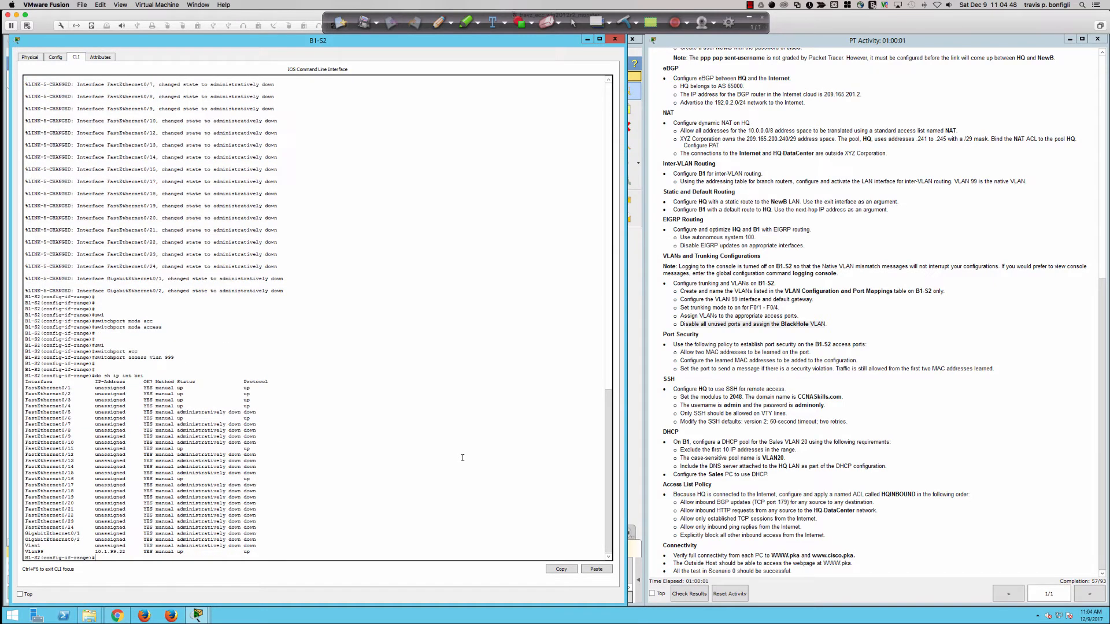
Step: Highlight the access-port wording in the Port Security requirements, then return to the B1-S2 CLI
{"action": "key", "text": "Return"}
{"action": "key", "text": "Return"}
{"action": "key", "text": "Return"}
{"action": "key", "text": "Return"}
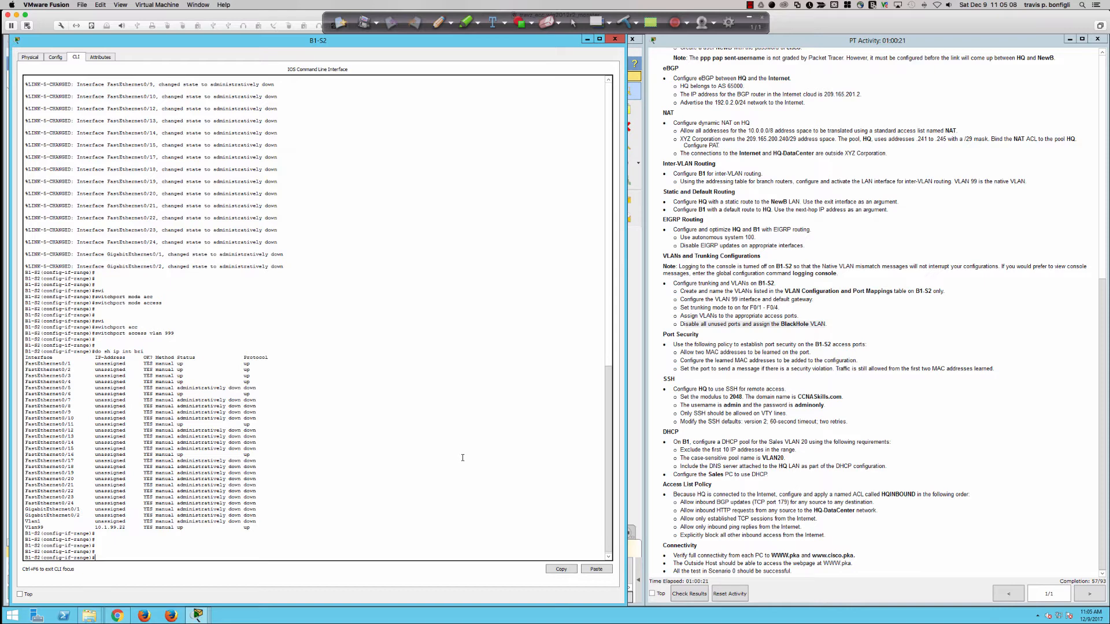
{"action": "key", "text": "Return"}
{"action": "key", "text": "Return"}
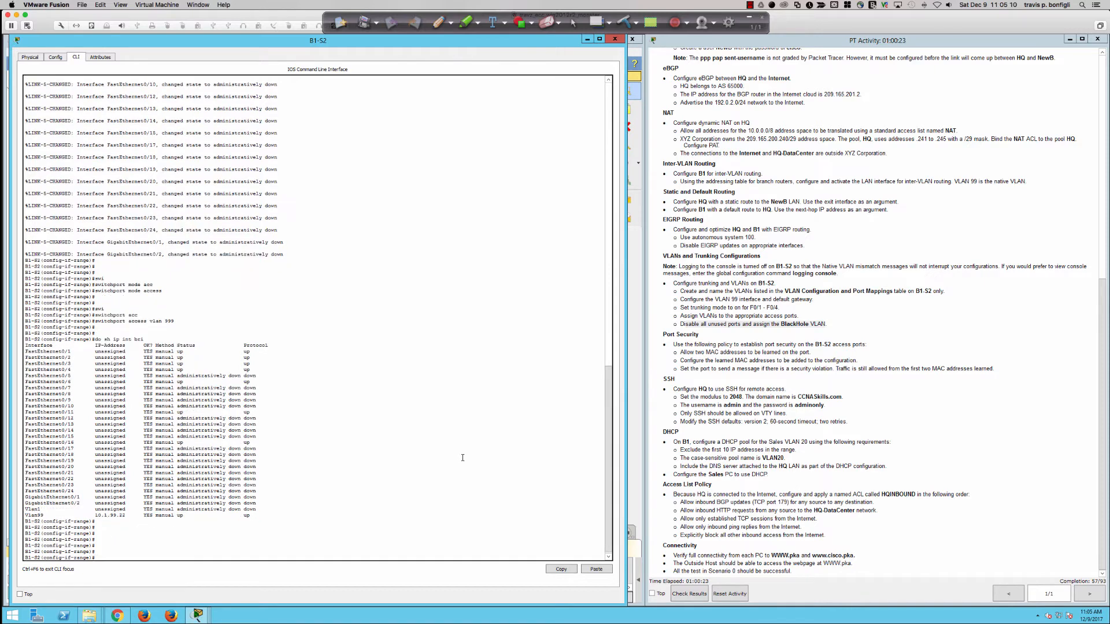
{"action": "double_click", "coordinate": [687, 352]}
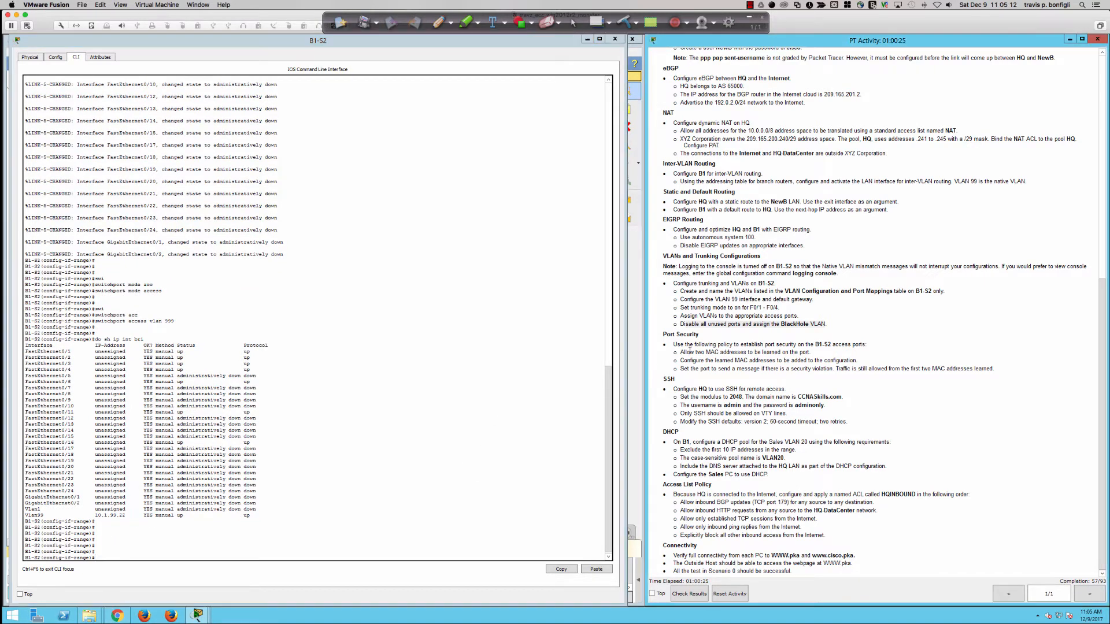
{"action": "left_click", "coordinate": [736, 346]}
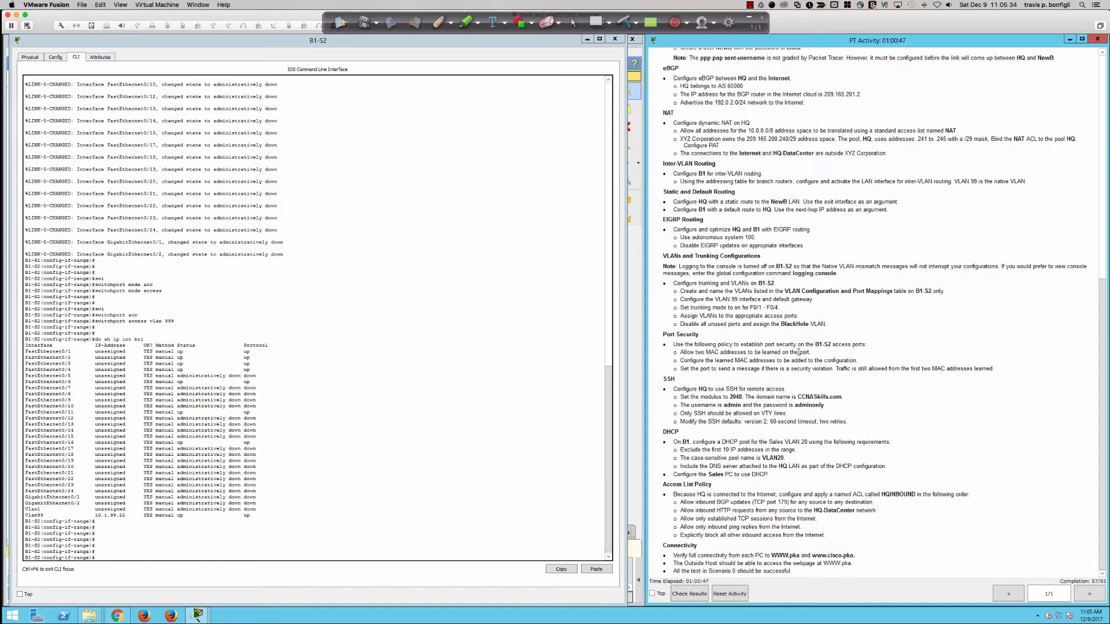
{"action": "left_click_drag", "start_coordinate": [831, 344], "coordinate": [868, 345]}
{"action": "left_click", "coordinate": [449, 365]}
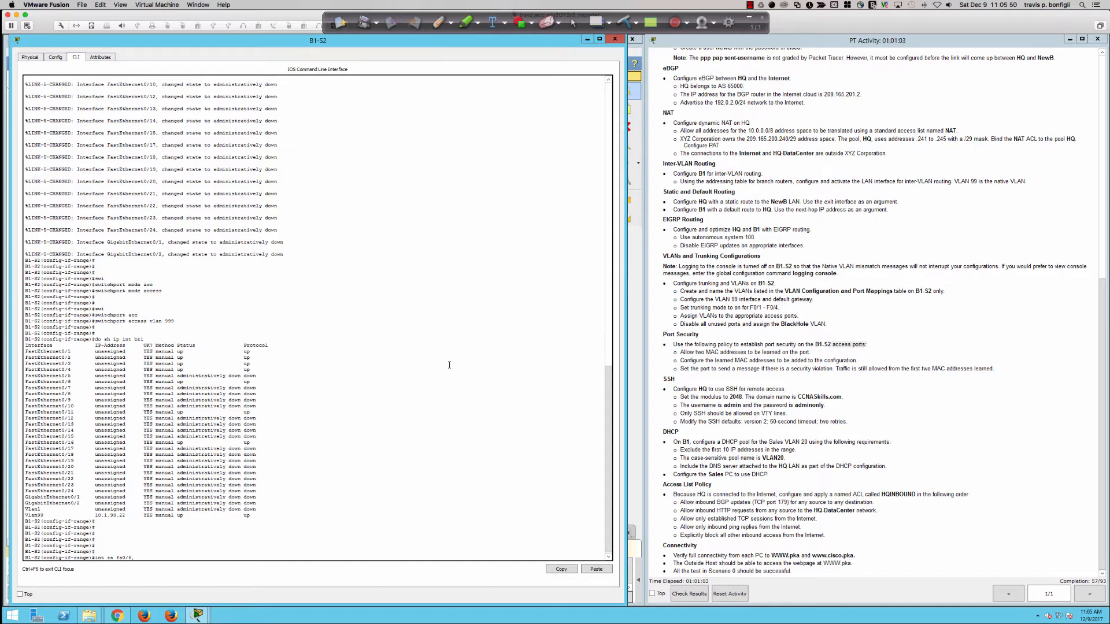
Step: Select ports F0/6, F0/11 and F0/16 together and enable port security on them
{"action": "type", "text": "11,fa0/16"}
{"action": "key", "text": "Return"}
{"action": "key", "text": "Return"}
{"action": "key", "text": "Return"}
{"action": "key", "text": "Return"}
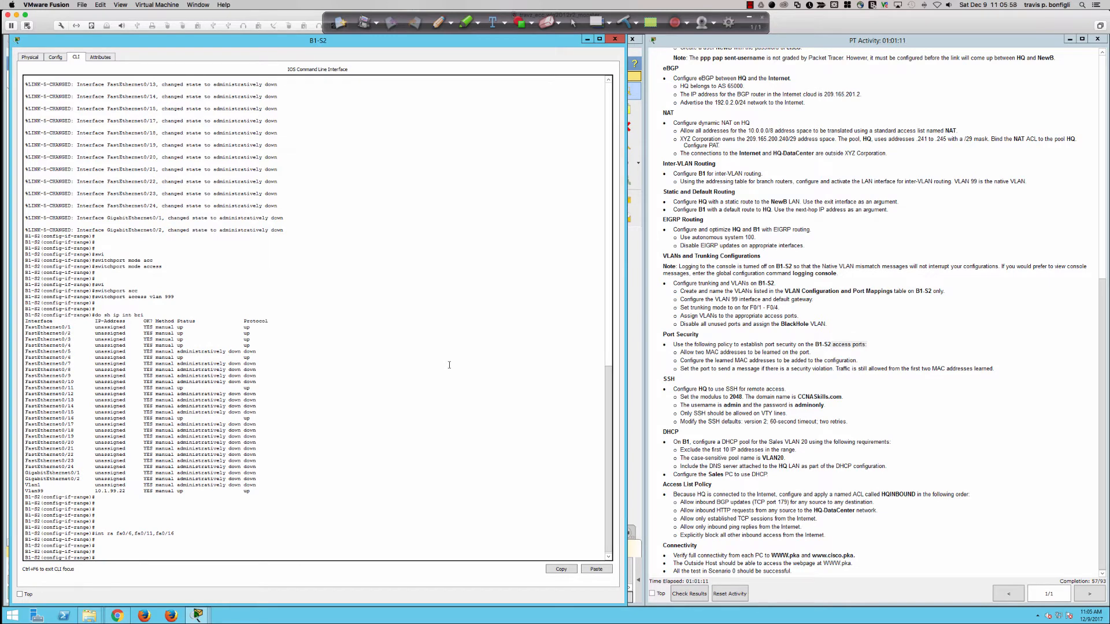
{"action": "type", "text": "span"}
{"action": "key", "text": "Tab"}
{"action": "key", "text": "BackSpace"}
{"action": "key", "text": "BackSpace"}
{"action": "key", "text": "BackSpace"}
{"action": "key", "text": "BackSpace"}
{"action": "key", "text": "BackSpace"}
{"action": "key", "text": "BackSpace"}
{"action": "key", "text": "BackSpace"}
{"action": "key", "text": "BackSpace"}
{"action": "key", "text": "BackSpace"}
{"action": "key", "text": "BackSpace"}
{"action": "key", "text": "BackSpace"}
{"action": "key", "text": "BackSpace"}
{"action": "key", "text": "BackSpace"}
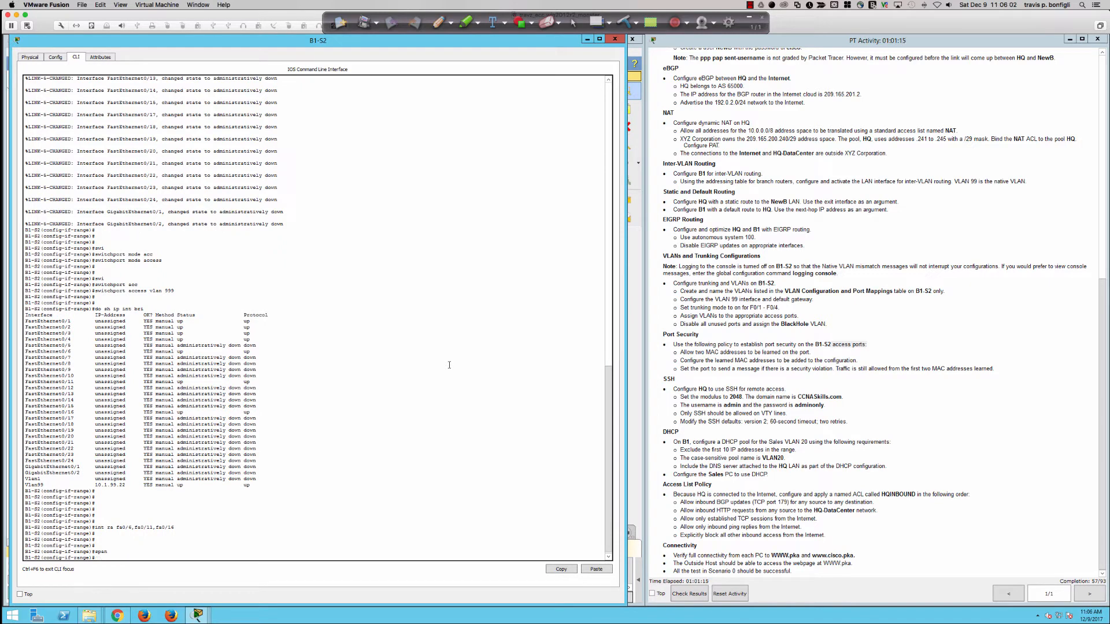
{"action": "type", "text": "swi"}
{"action": "key", "text": "Tab"}
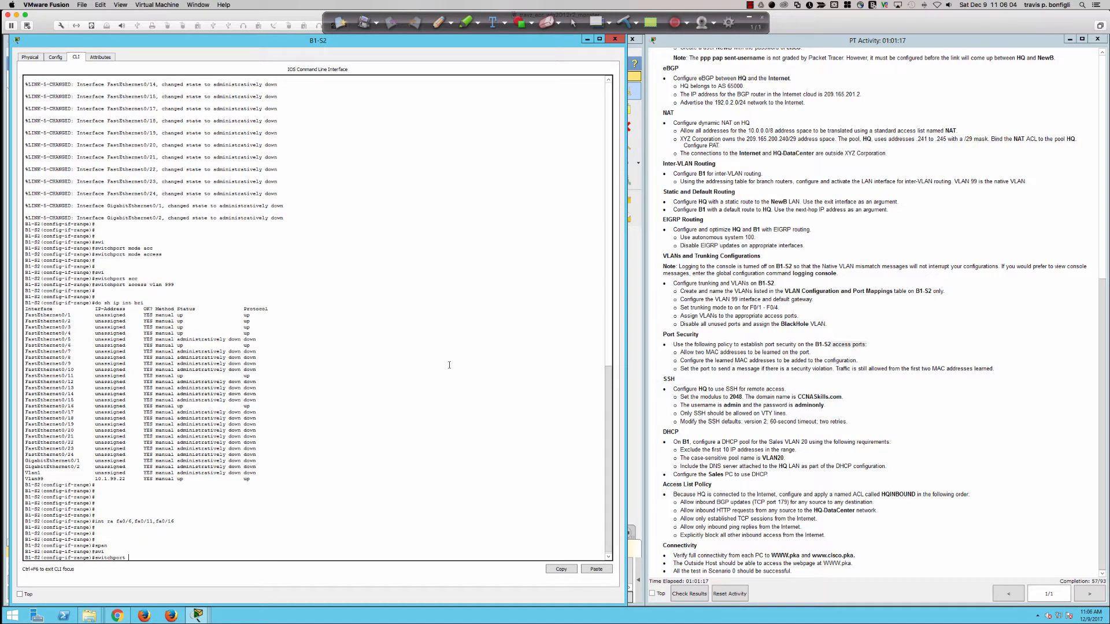
{"action": "type", "text": "por"}
{"action": "key", "text": "Tab"}
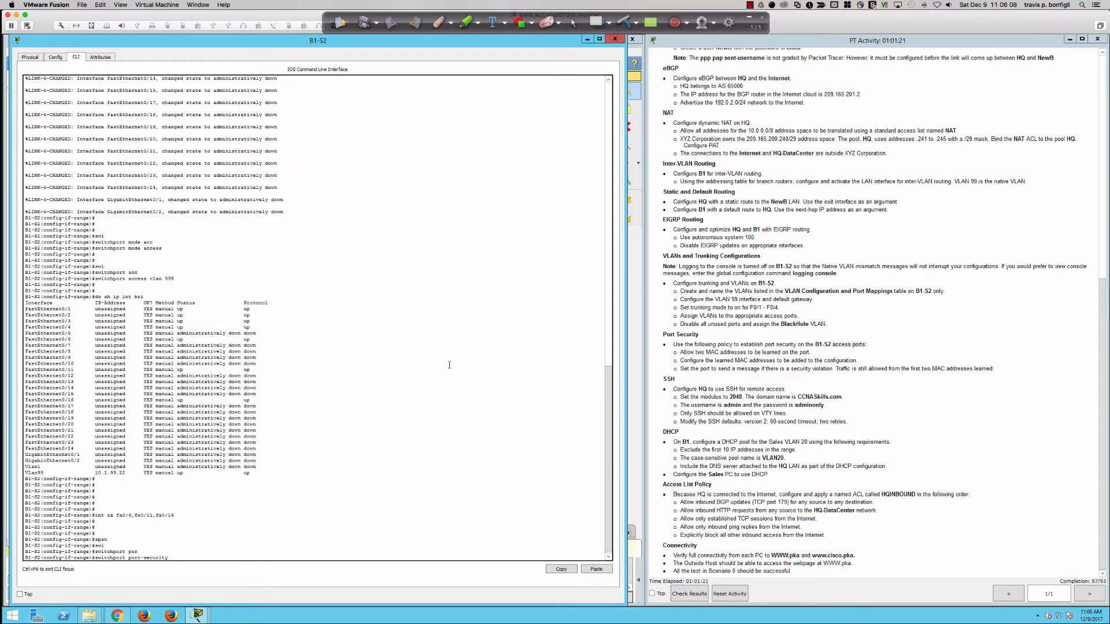
{"action": "key", "text": "Return"}
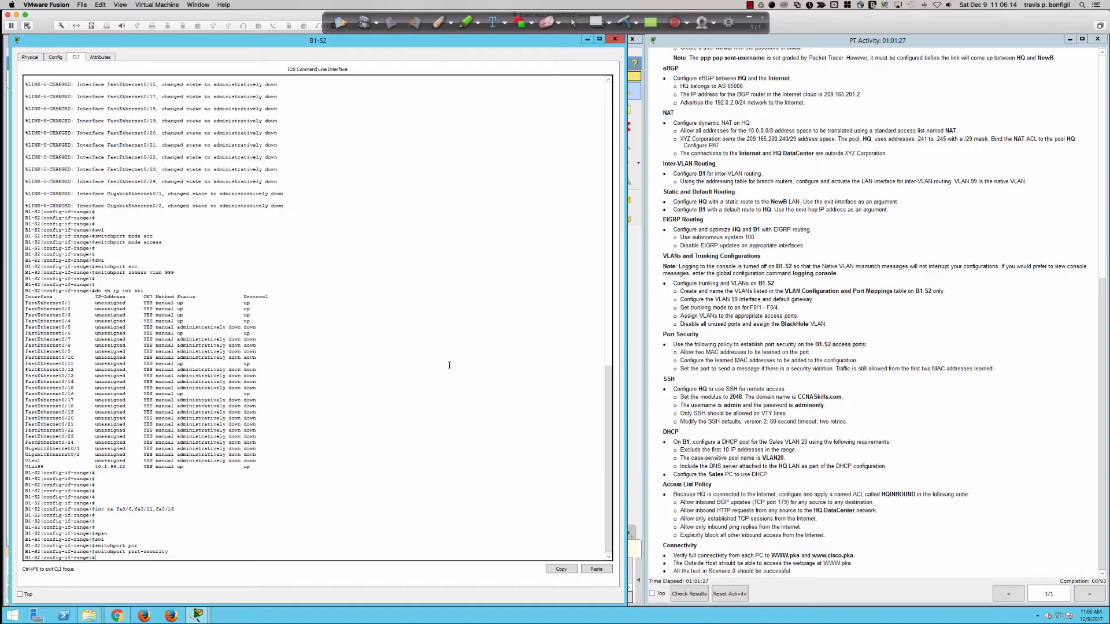
{"action": "key", "text": "Return"}
{"action": "key", "text": "Return"}
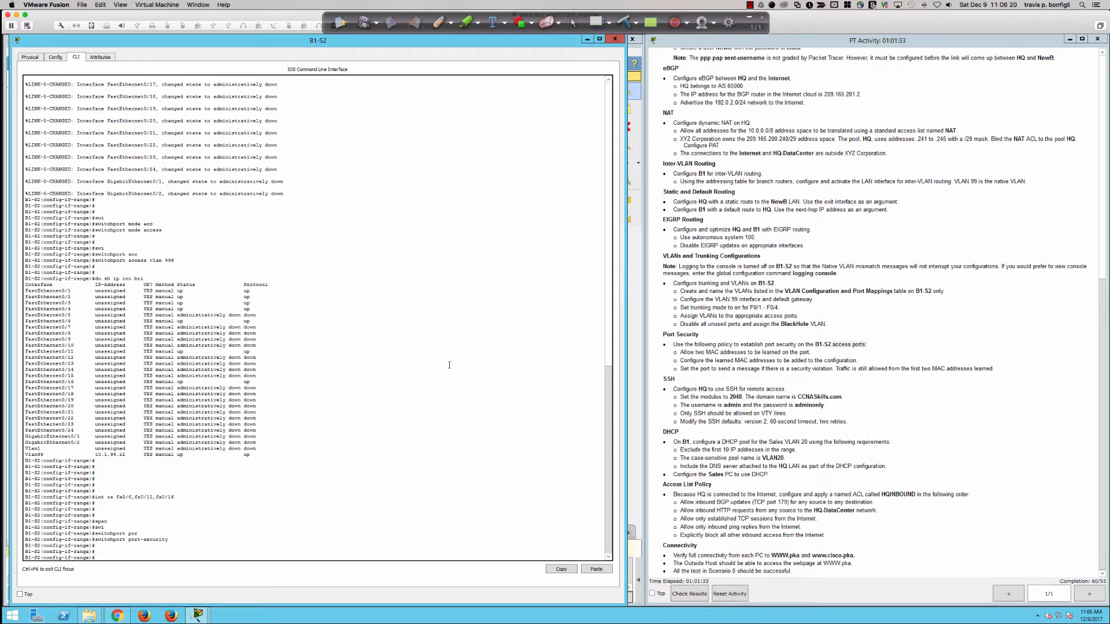
Step: Limit the three ports to a maximum of 2 secure MAC addresses
{"action": "type", "text": "swi"}
{"action": "key", "text": "Tab"}
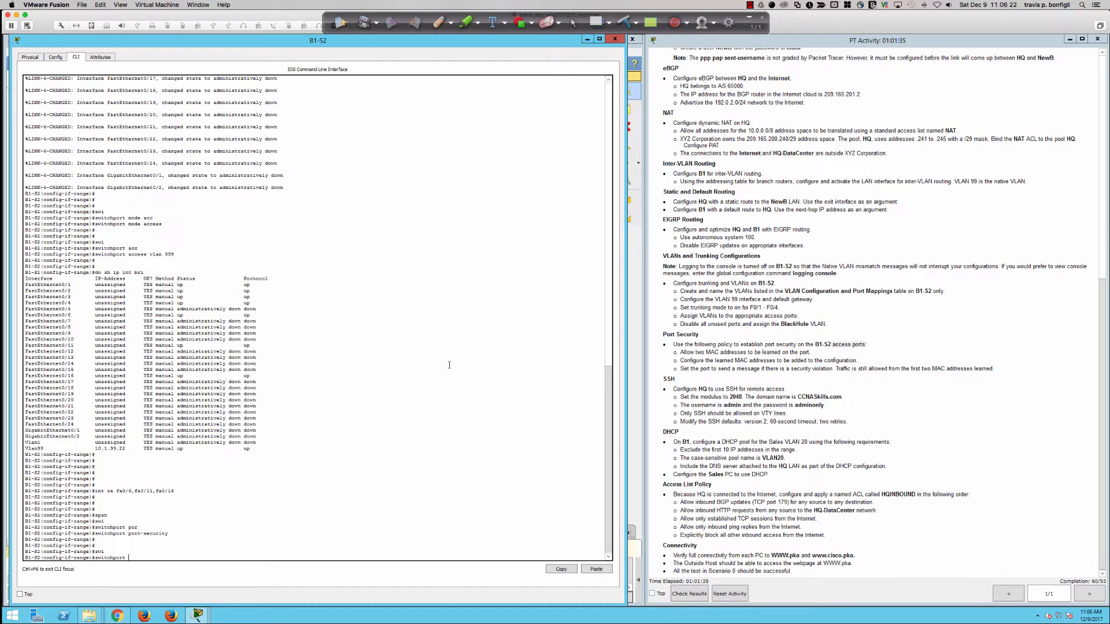
{"action": "type", "text": "port"}
{"action": "key", "text": "Tab"}
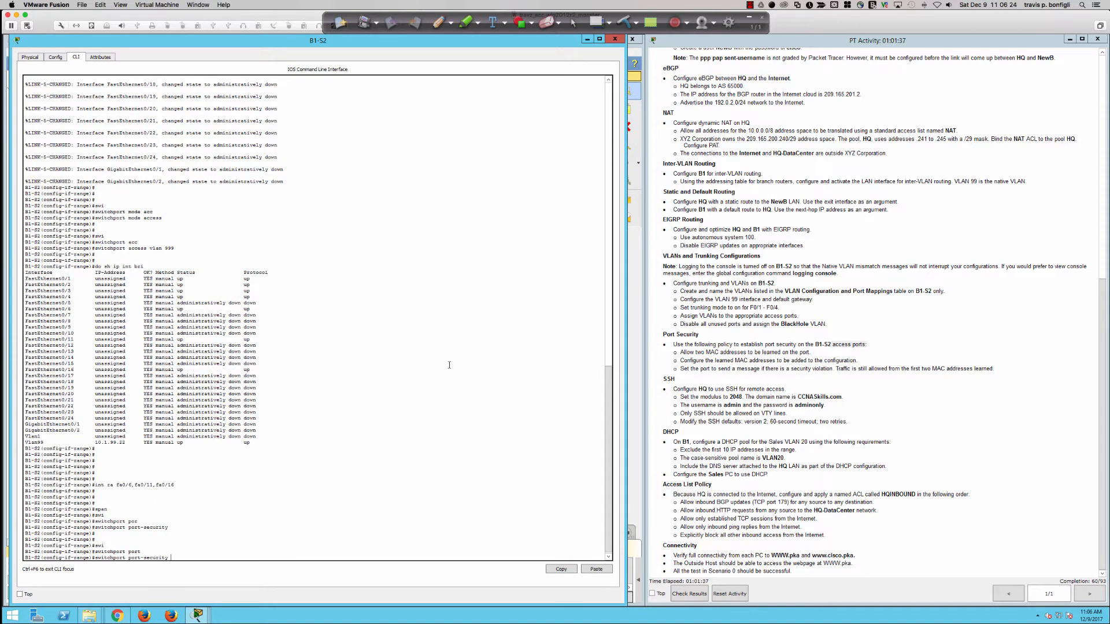
{"action": "type", "text": "mac"}
{"action": "key", "text": "Tab"}
{"action": "type", "text": "?"}
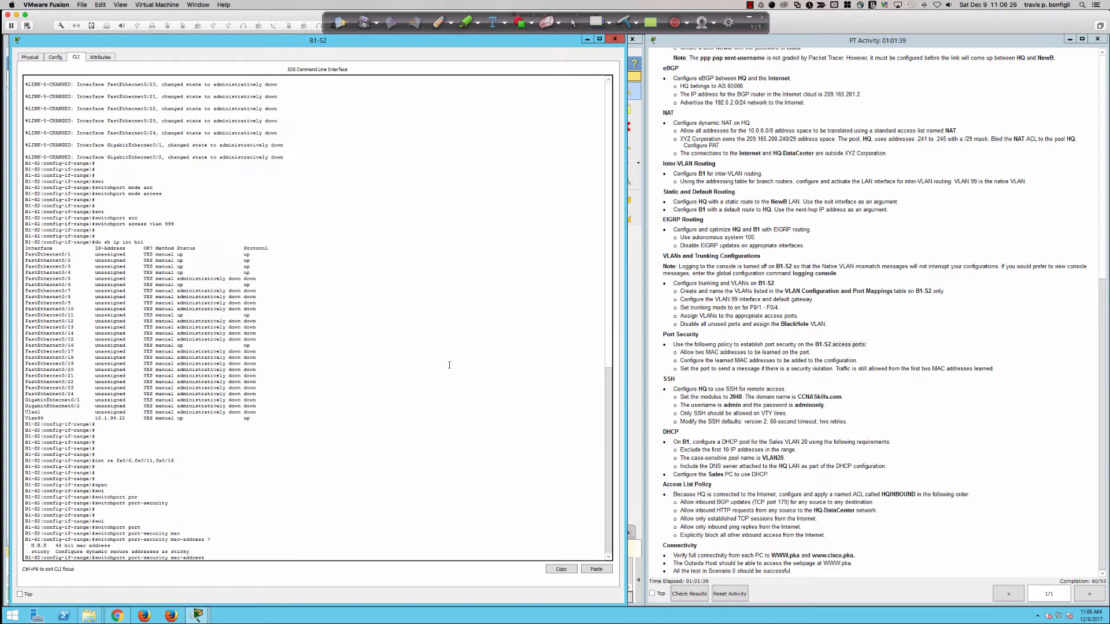
{"action": "key", "text": "BackSpace"}
{"action": "key", "text": "BackSpace"}
{"action": "key", "text": "BackSpace"}
{"action": "key", "text": "BackSpace"}
{"action": "key", "text": "BackSpace"}
{"action": "key", "text": "BackSpace"}
{"action": "type", "text": "max"}
{"action": "key", "text": "Tab"}
{"action": "type", "text": "?"}
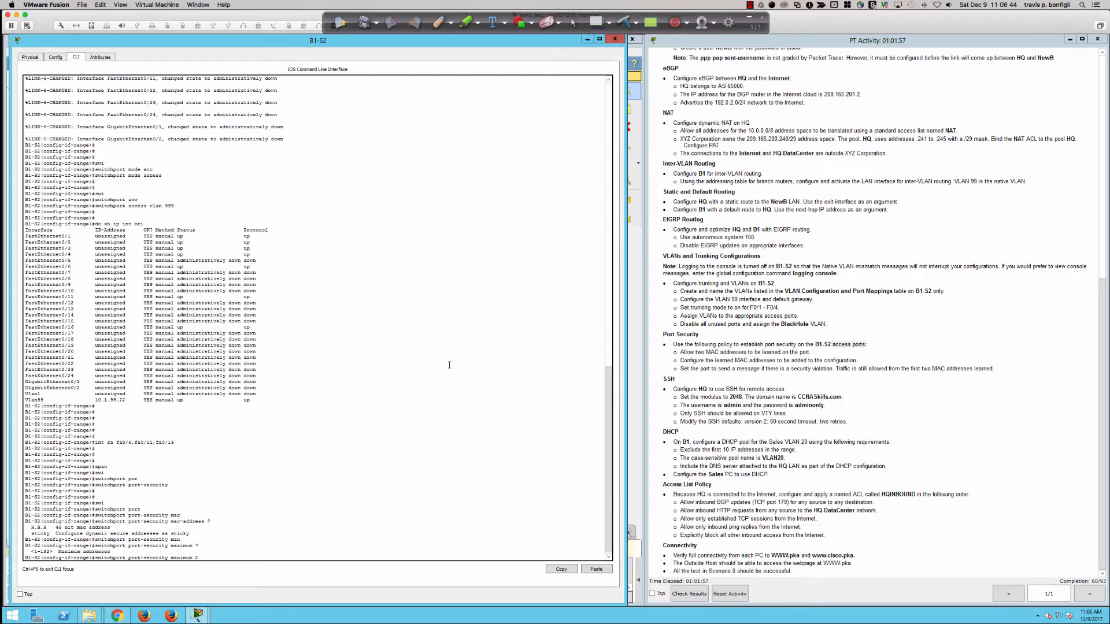
{"action": "key", "text": "Return"}
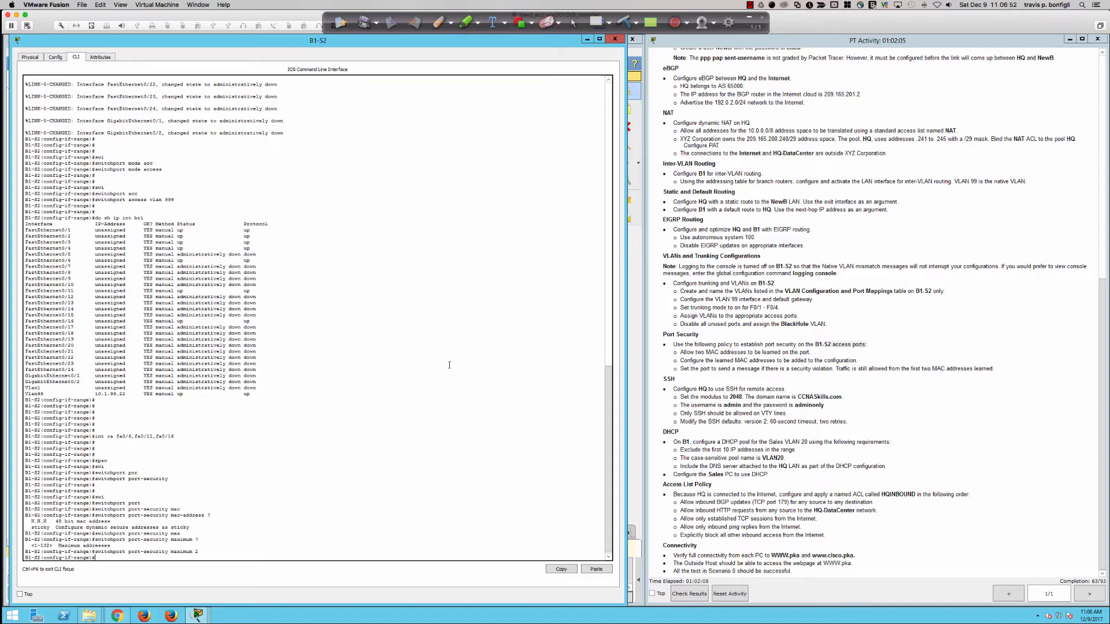
Step: Make learned MAC addresses sticky on the three access ports
{"action": "type", "text": "i"}
{"action": "key", "text": "Tab"}
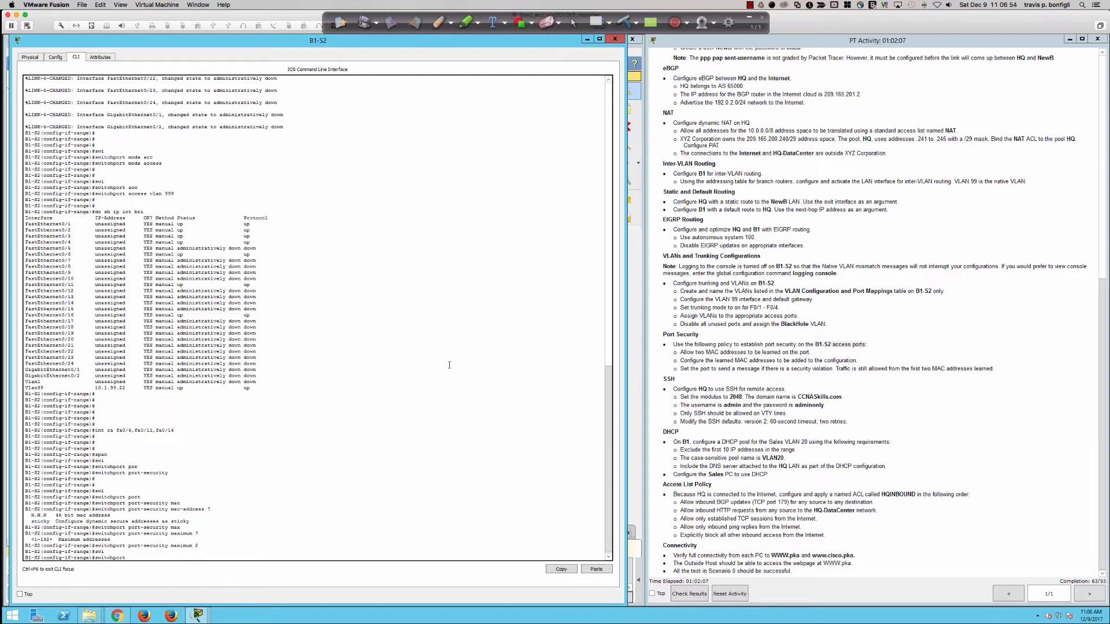
{"action": "type", "text": "port"}
{"action": "key", "text": "Tab"}
{"action": "type", "text": "mac"}
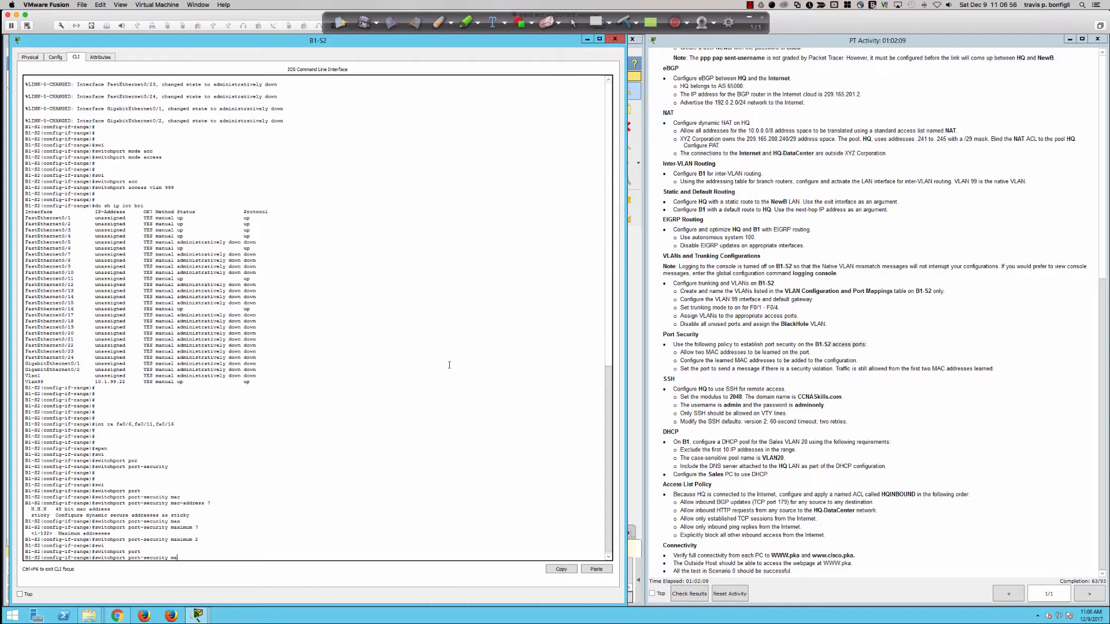
{"action": "key", "text": "Tab"}
{"action": "type", "text": "?"}
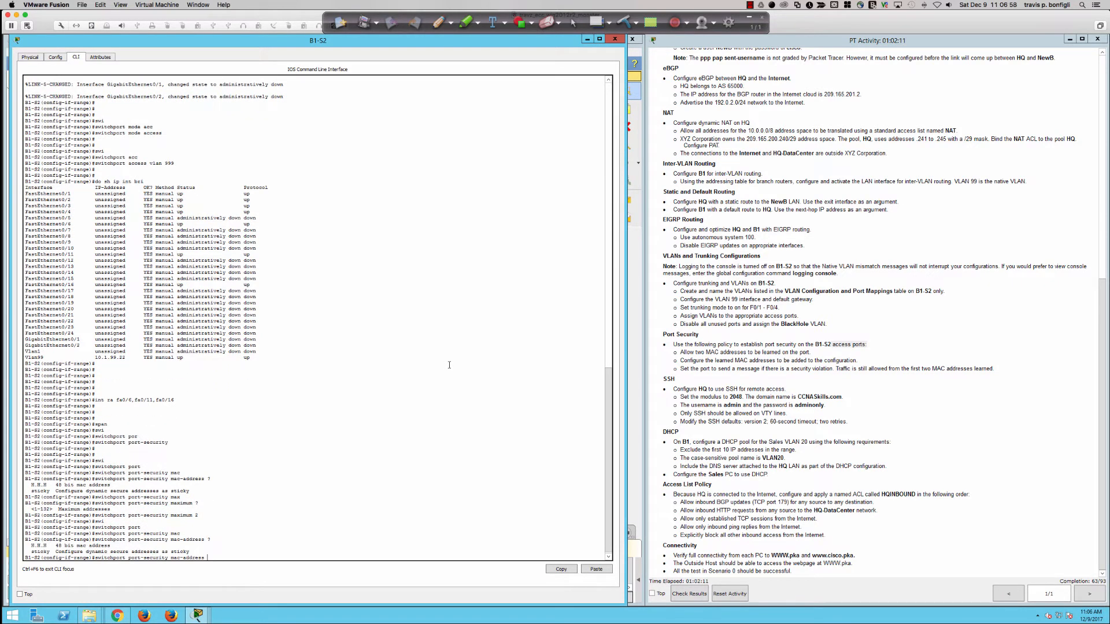
{"action": "type", "text": "sticky"}
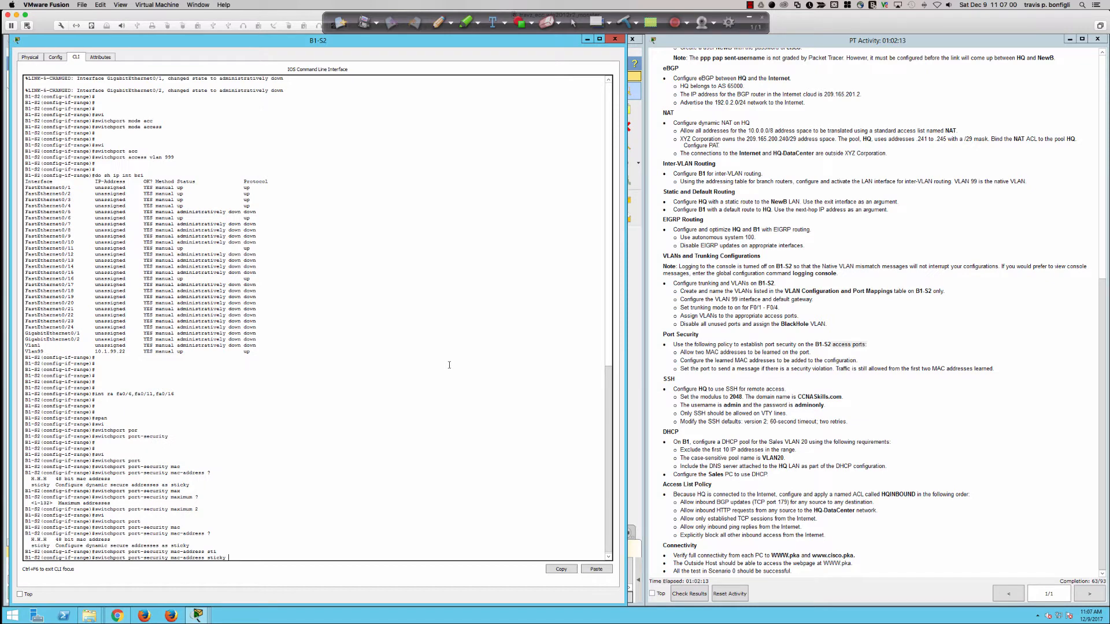
{"action": "key", "text": "Return"}
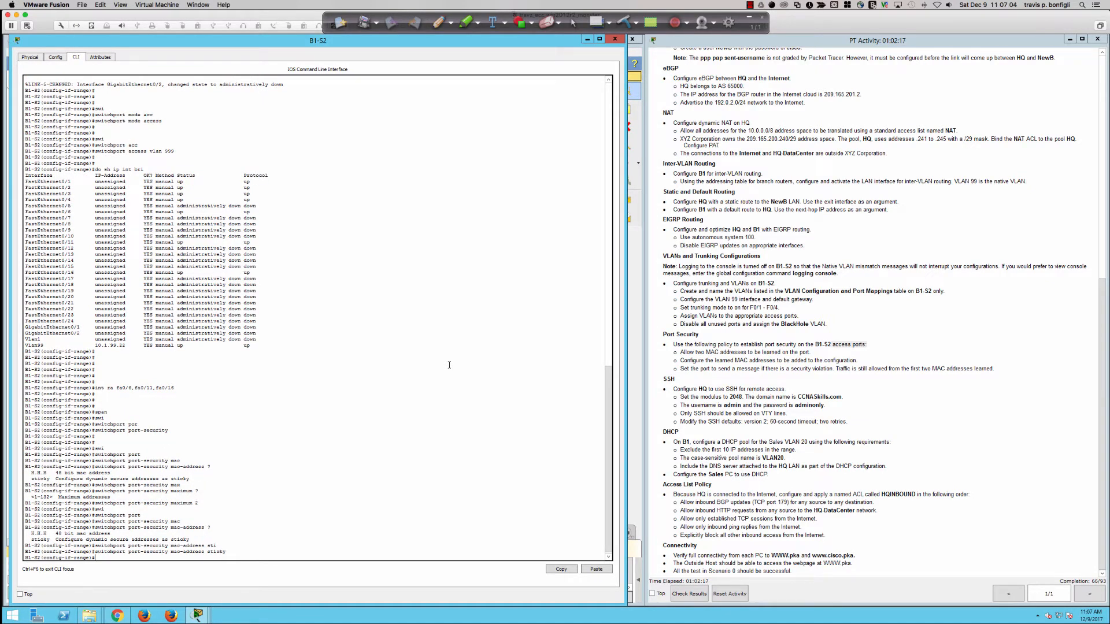
{"action": "type", "text": "do wri mem"}
Step: Save the running configuration with 'do wri mem' and review the violation requirement
{"action": "key", "text": "Return"}
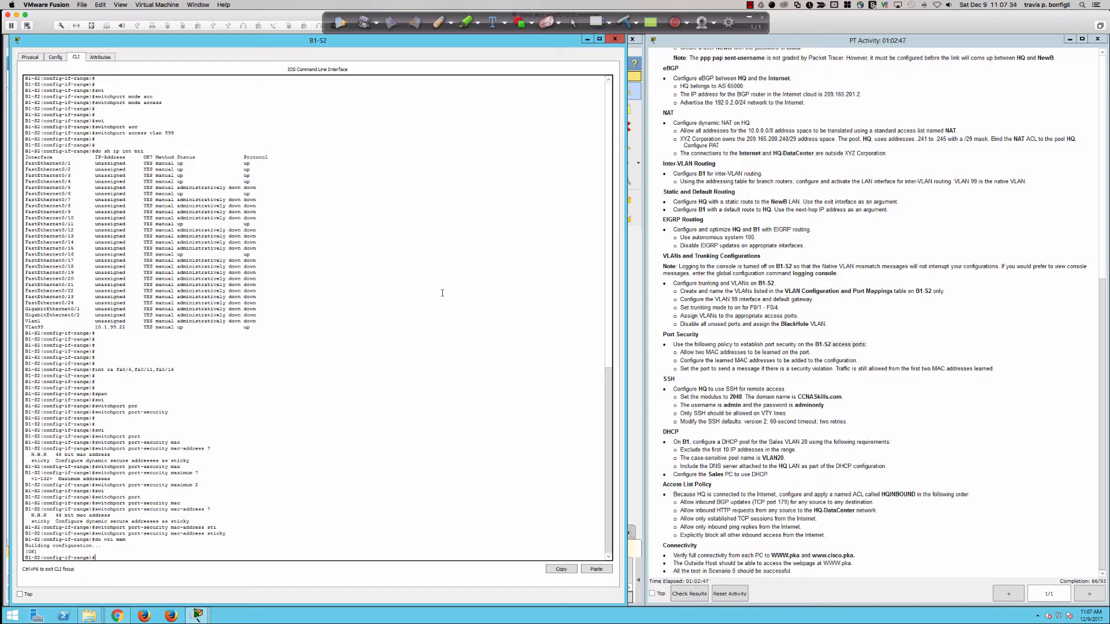
{"action": "left_click_drag", "start_coordinate": [680, 369], "coordinate": [890, 370]}
{"action": "left_click", "coordinate": [835, 370]}
{"action": "left_click_drag", "start_coordinate": [909, 370], "coordinate": [933, 370]}
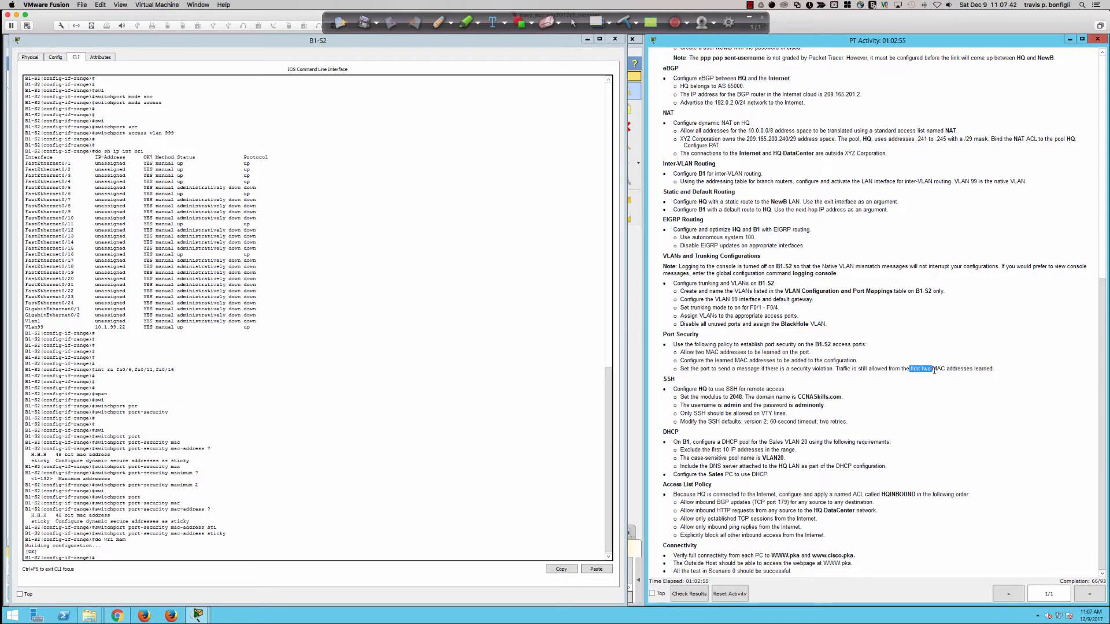
{"action": "left_click", "coordinate": [934, 371]}
Step: List the port-security violation modes: protect, restrict and shutdown
{"action": "left_click", "coordinate": [463, 470]}
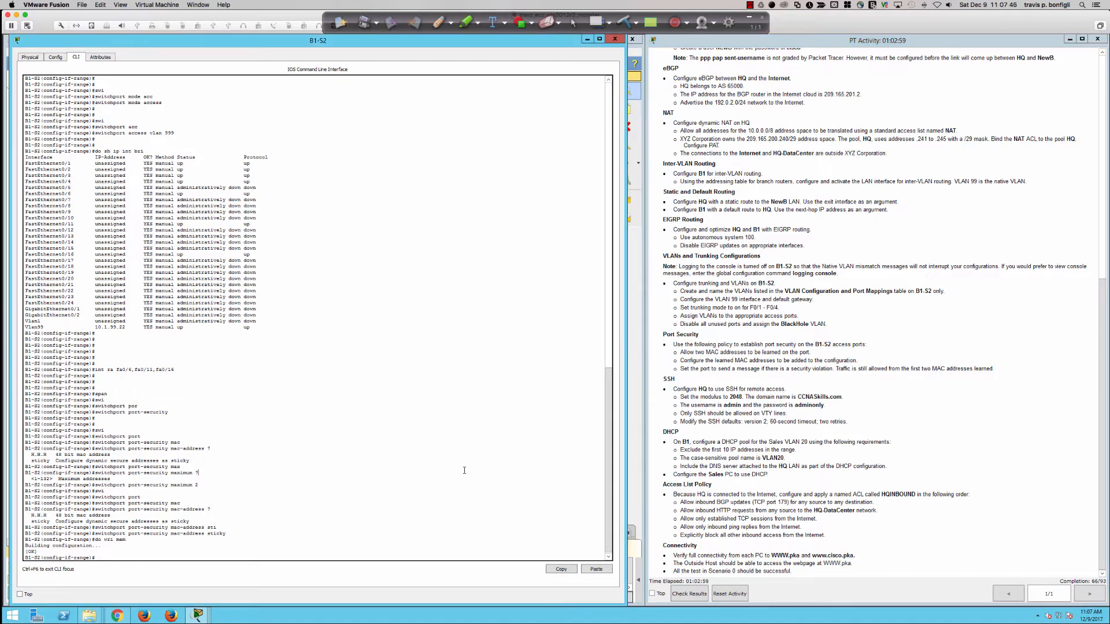
{"action": "type", "text": "swi"}
{"action": "key", "text": "Tab"}
{"action": "type", "text": "por"}
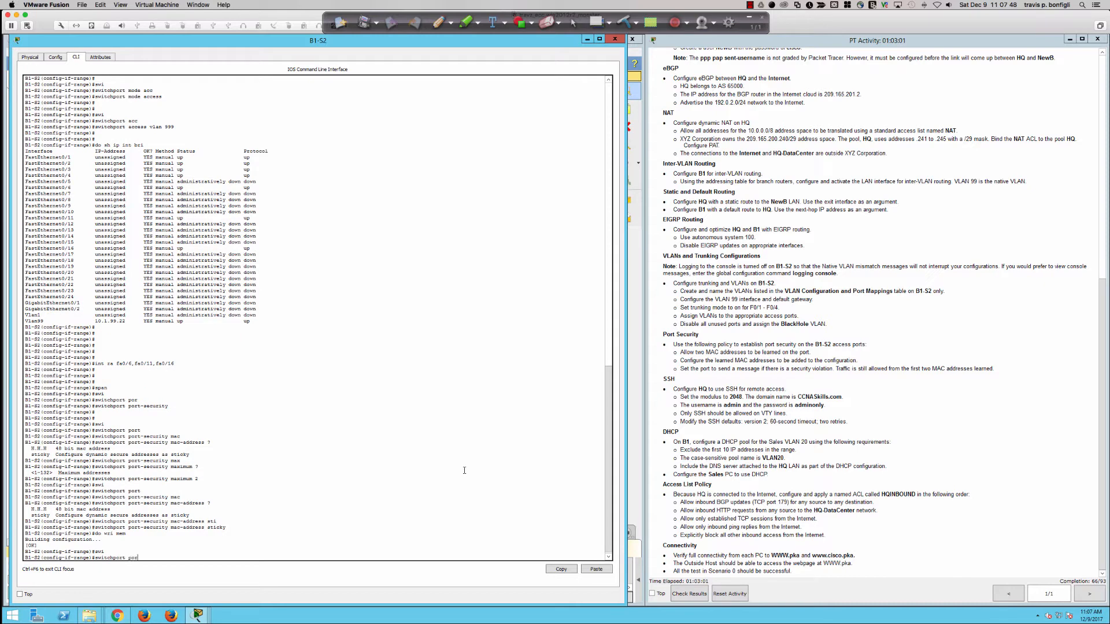
{"action": "type", "text": "t"}
{"action": "key", "text": "Tab"}
{"action": "type", "text": "vi"}
{"action": "key", "text": "Tab"}
{"action": "type", "text": "?"}
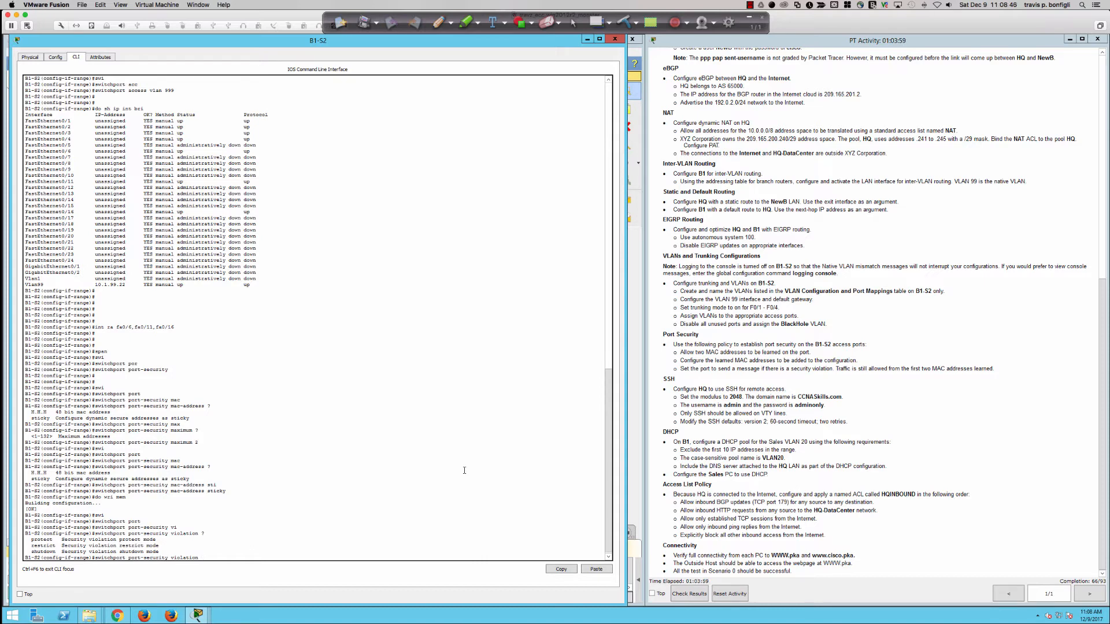
Step: Set B1-S2's port-security violation mode to restrict and display the running configuration
{"action": "type", "text": "res"}
{"action": "key", "text": "Tab"}
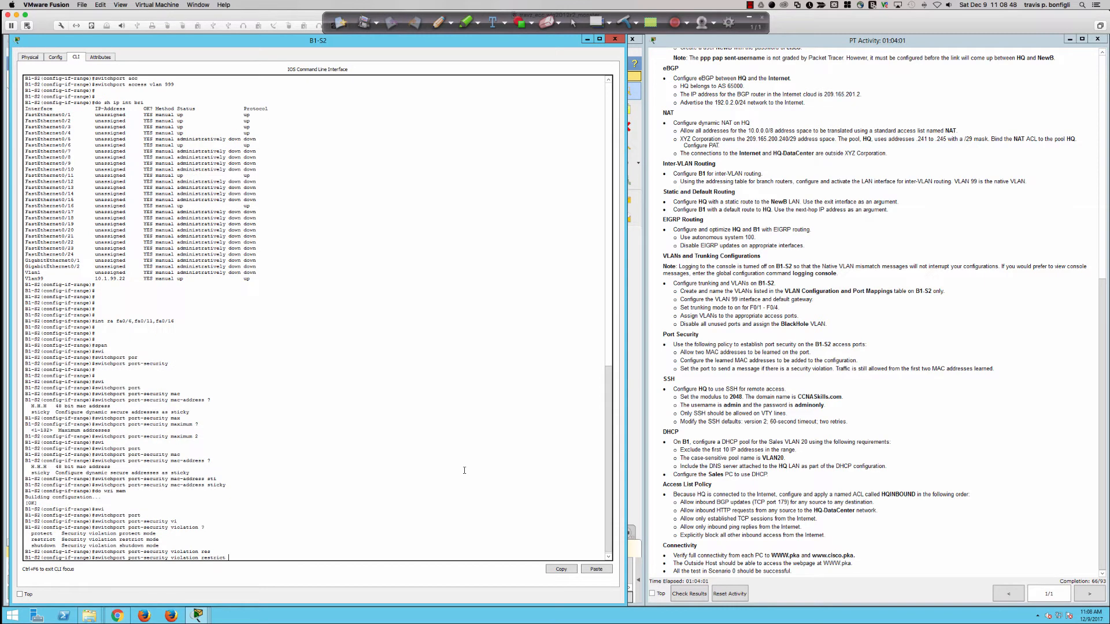
{"action": "key", "text": "Return"}
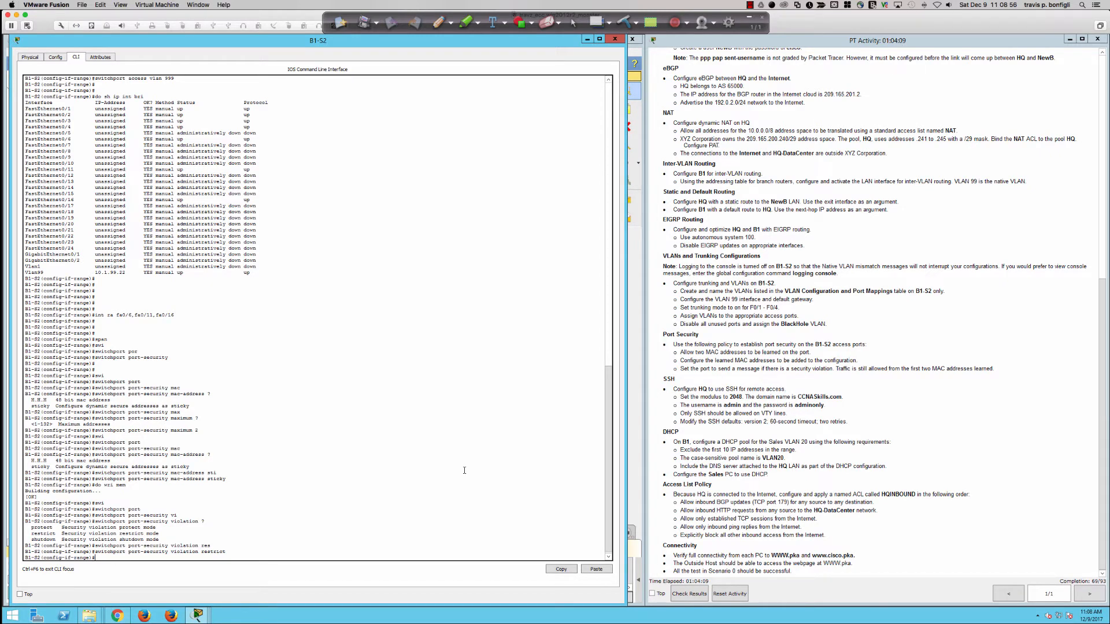
{"action": "type", "text": "do sh run"}
{"action": "key", "text": "Return"}
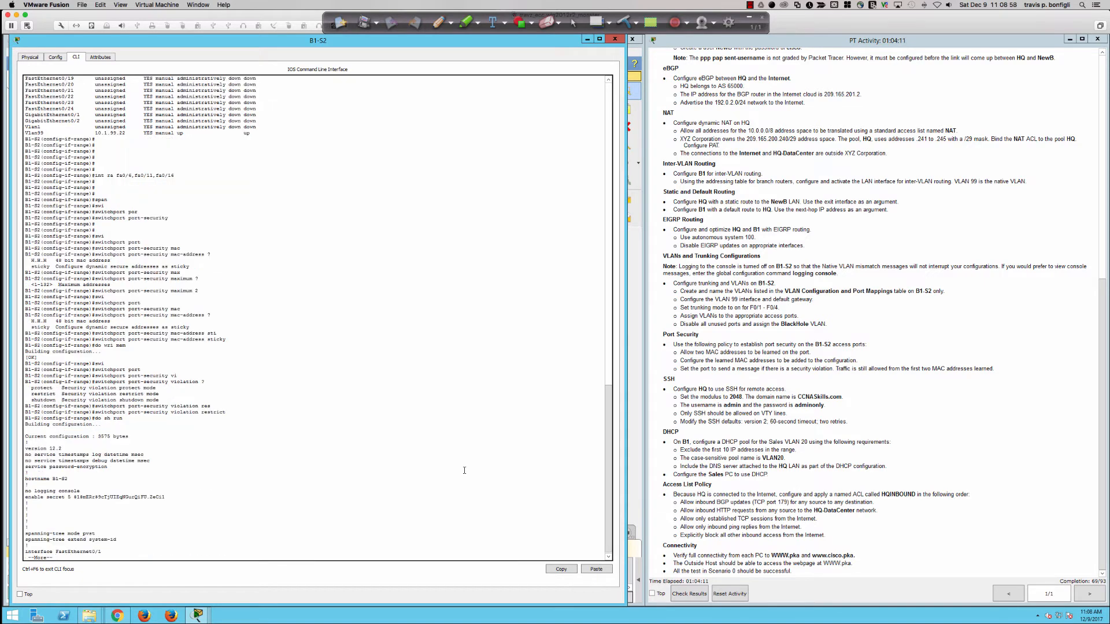
Step: Page through B1-S2's running config, highlight the FastEthernet0/6 block, and restore the console window
{"action": "key", "text": "space"}
{"action": "key", "text": "space"}
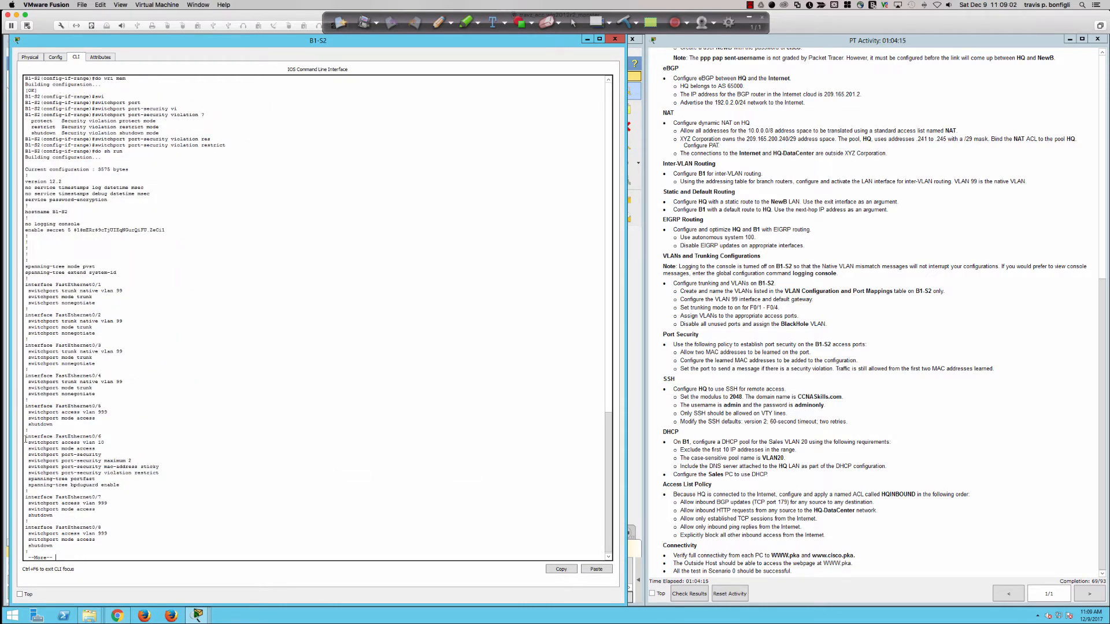
{"action": "left_click_drag", "start_coordinate": [25, 439], "coordinate": [106, 439]}
{"action": "left_click_drag", "start_coordinate": [129, 480], "coordinate": [36, 433]}
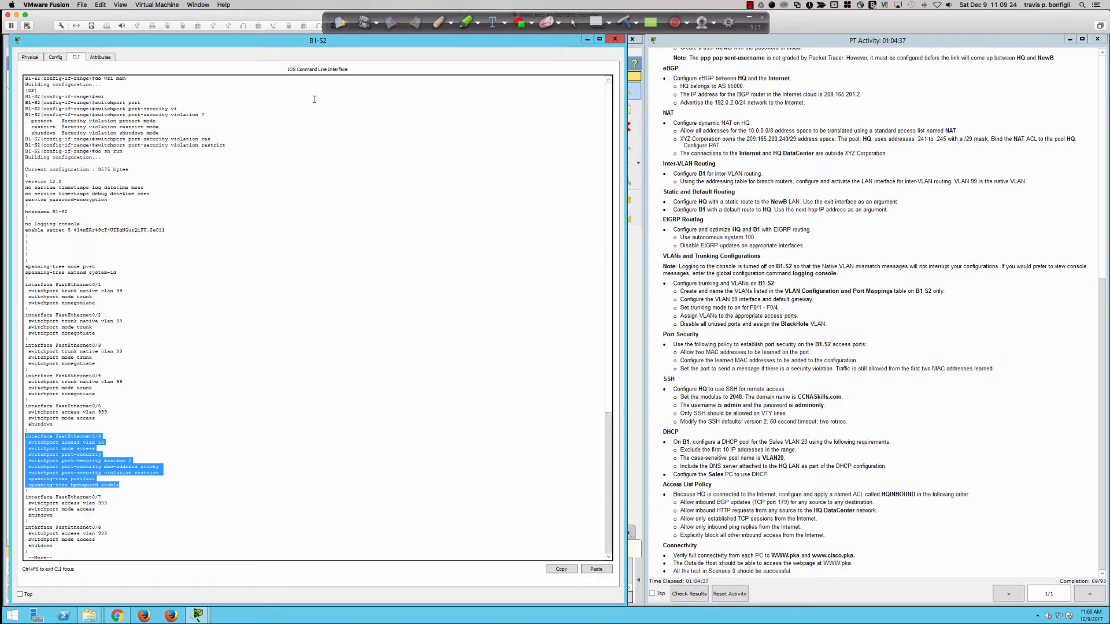
{"action": "double_click", "coordinate": [225, 46]}
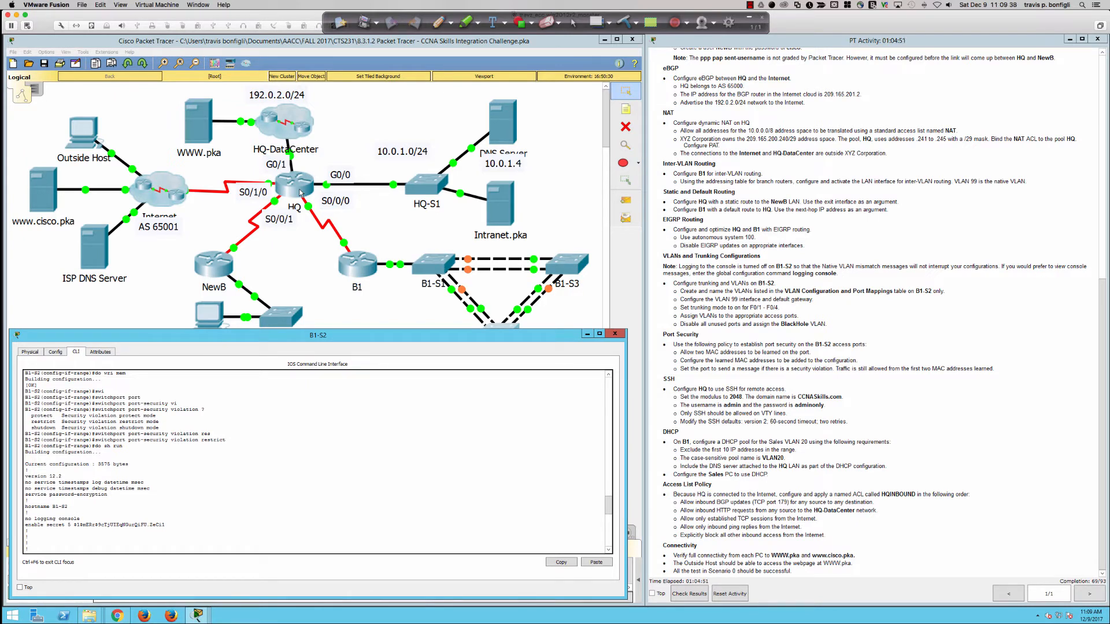
Step: Open the HQ router's CLI and exit back to global configuration mode
{"action": "left_click", "coordinate": [275, 179]}
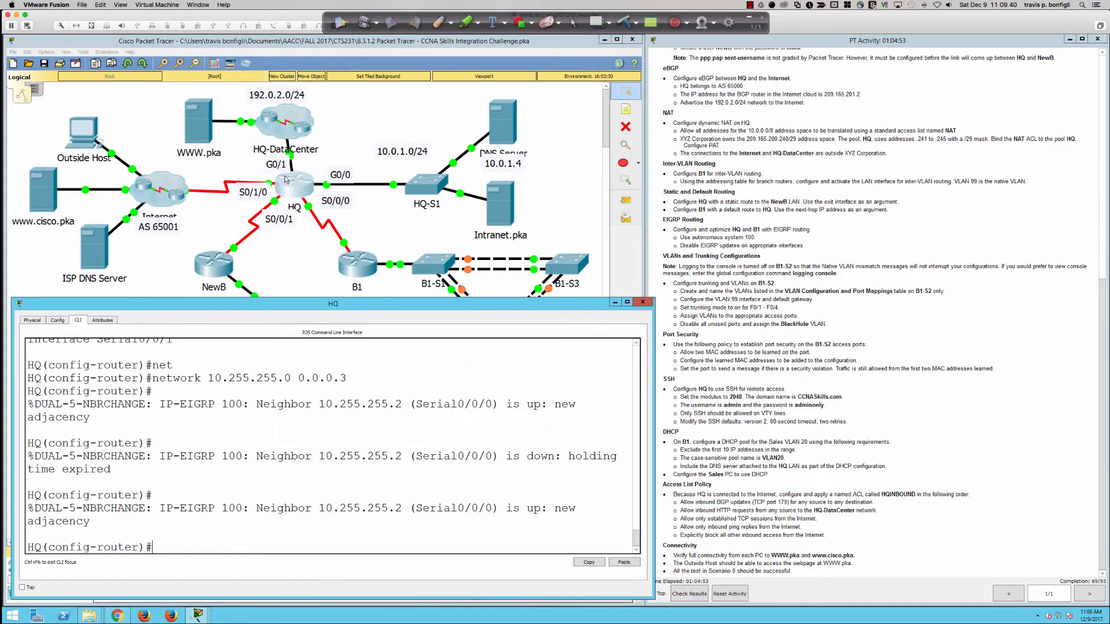
{"action": "key", "text": "Return"}
{"action": "key", "text": "Return"}
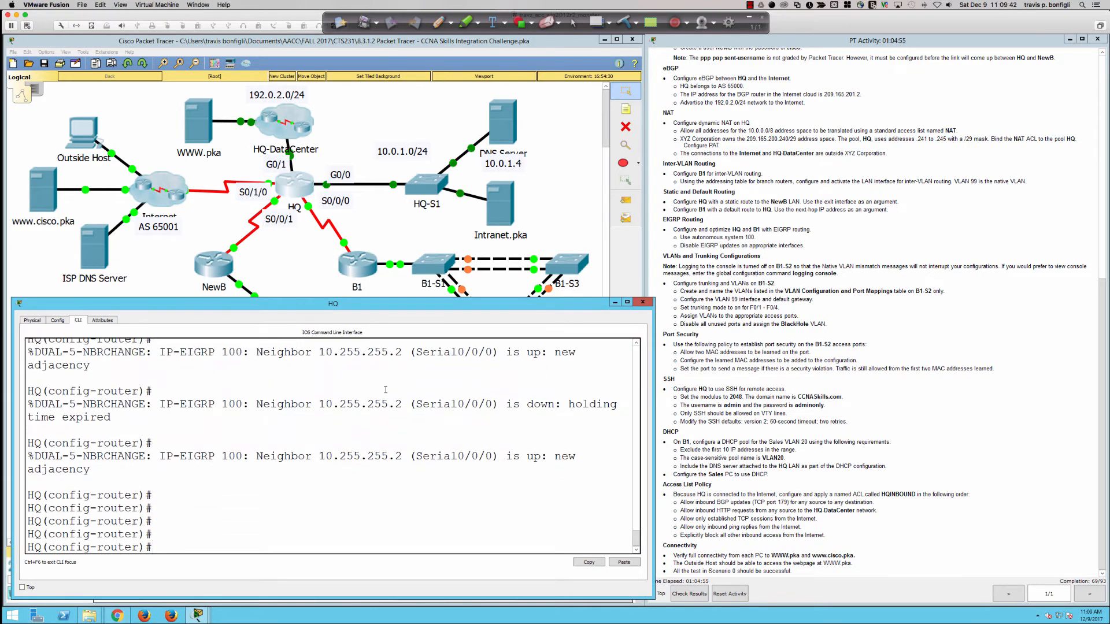
{"action": "type", "text": "exit"}
{"action": "key", "text": "Return"}
{"action": "key", "text": "Return"}
{"action": "key", "text": "Return"}
{"action": "key", "text": "Return"}
{"action": "key", "text": "Return"}
{"action": "key", "text": "Return"}
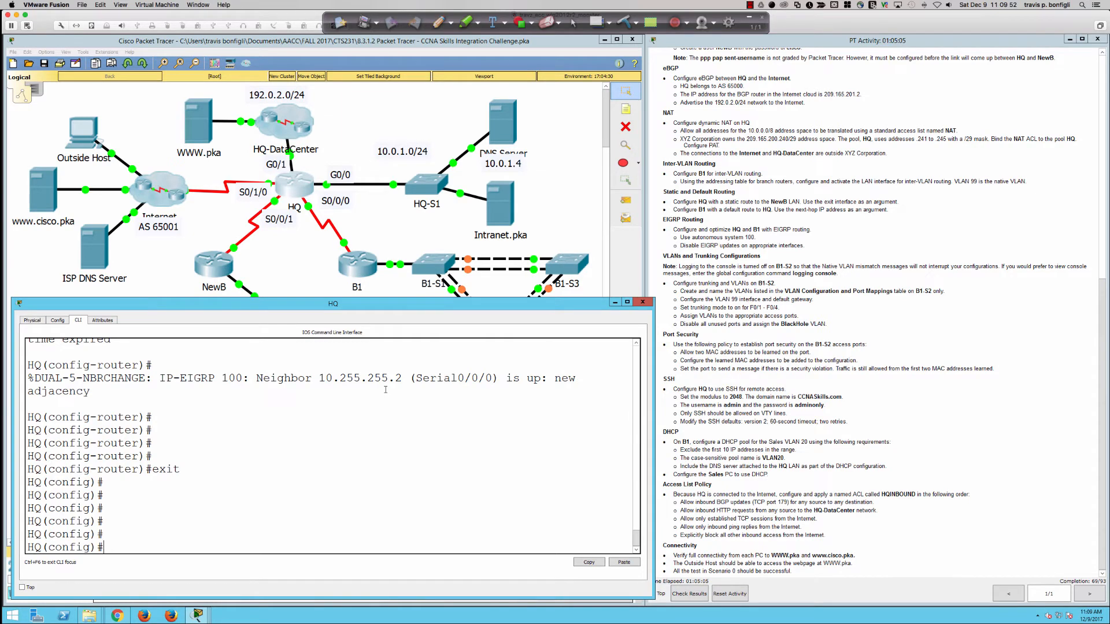
Step: List the options available for 'crypto key generate rsa' on HQ
{"action": "type", "text": "cryp"}
{"action": "key", "text": "Tab"}
{"action": "type", "text": "key gener"}
{"action": "key", "text": "Tab"}
{"action": "type", "text": "rsa"}
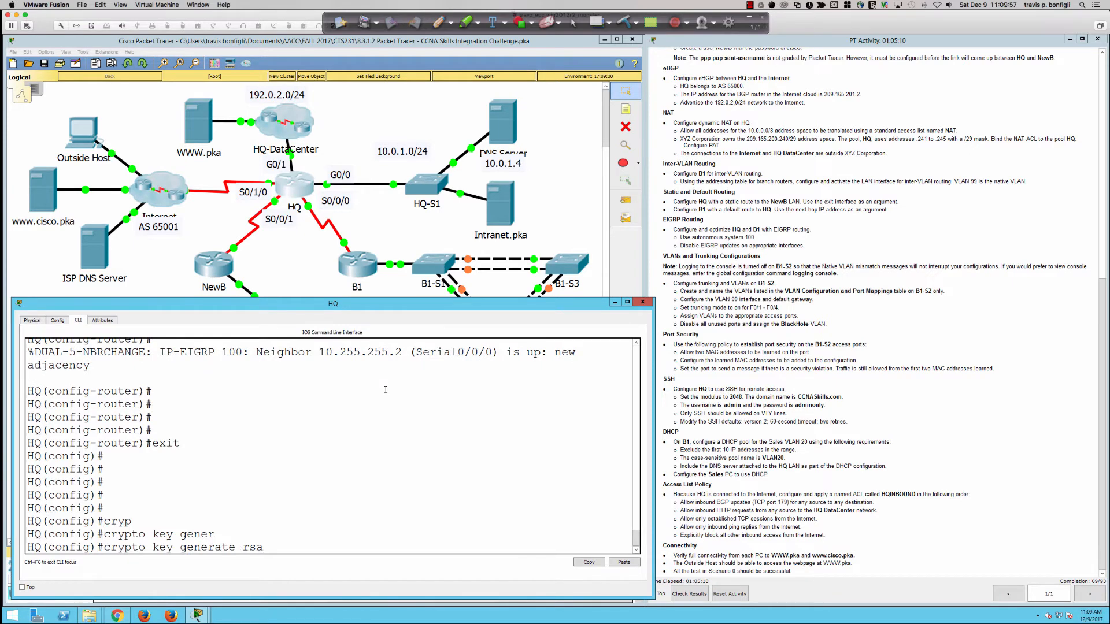
{"action": "key", "text": "Tab"}
{"action": "type", "text": "?"}
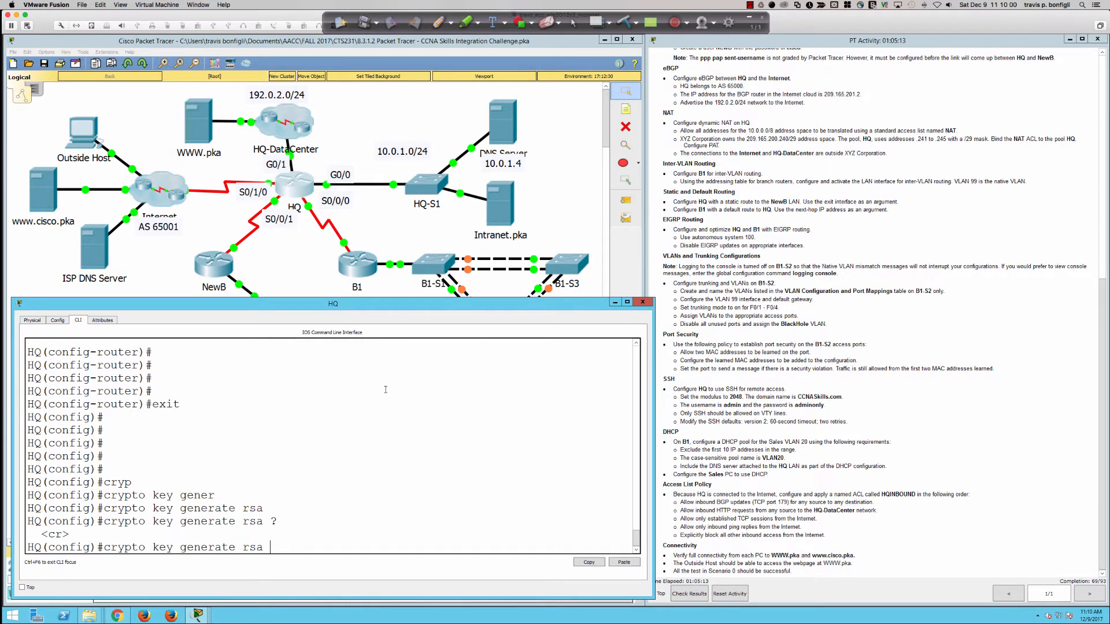
{"action": "key", "text": "super+Tab"}
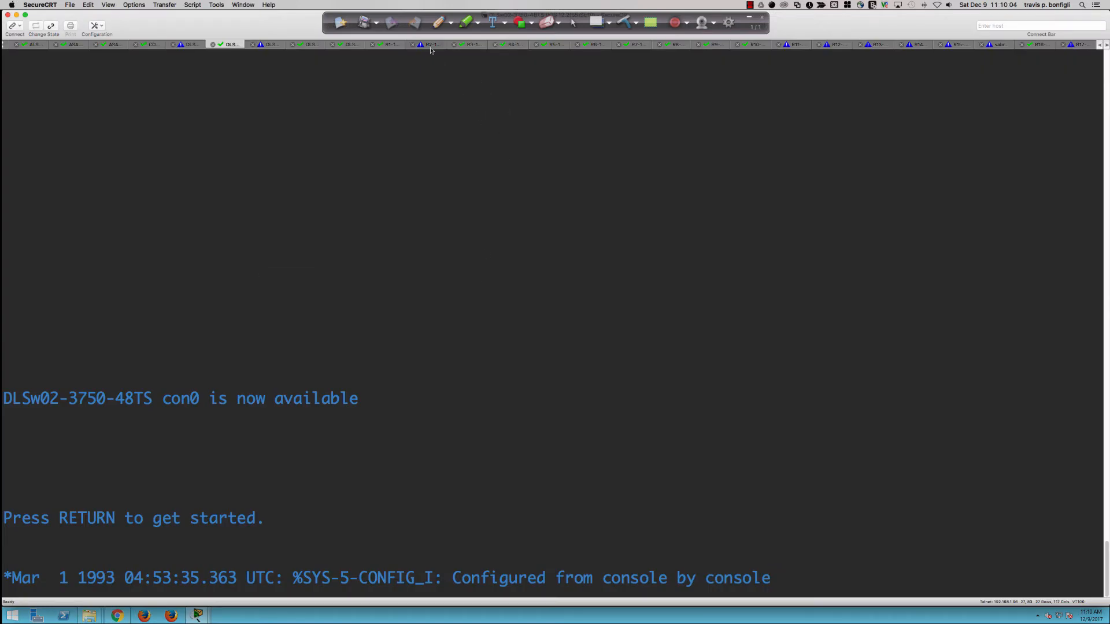
Step: Switch to the R1-1841 session and enter privileged and global configuration mode
{"action": "left_click", "coordinate": [466, 46]}
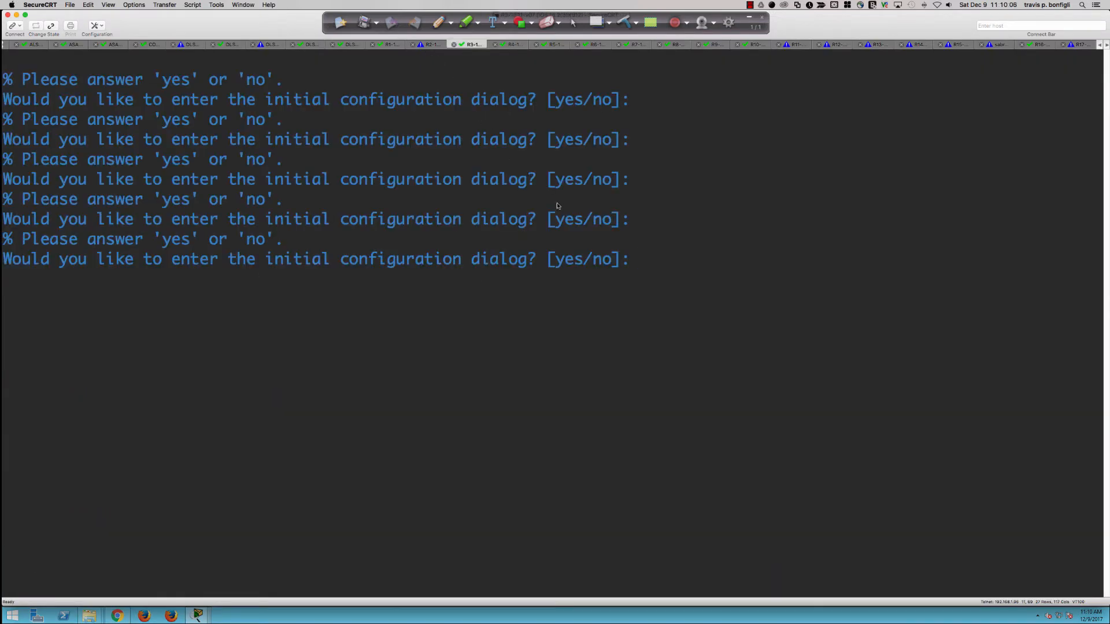
{"action": "left_click", "coordinate": [390, 44]}
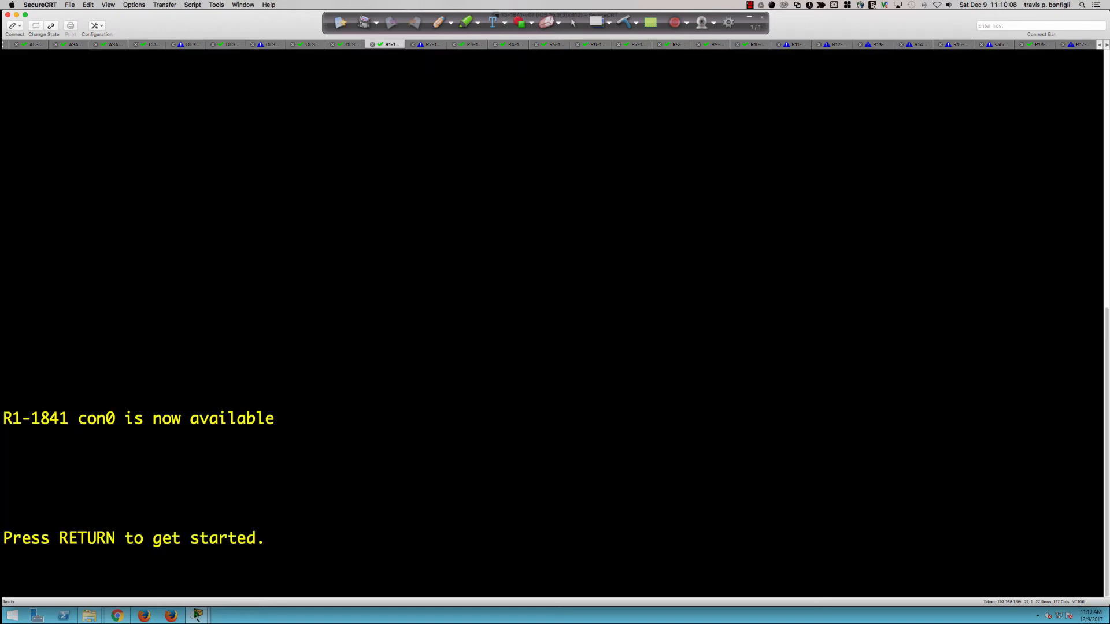
{"action": "key", "text": "Return"}
{"action": "key", "text": "Return"}
{"action": "type", "text": "no"}
{"action": "key", "text": "Return"}
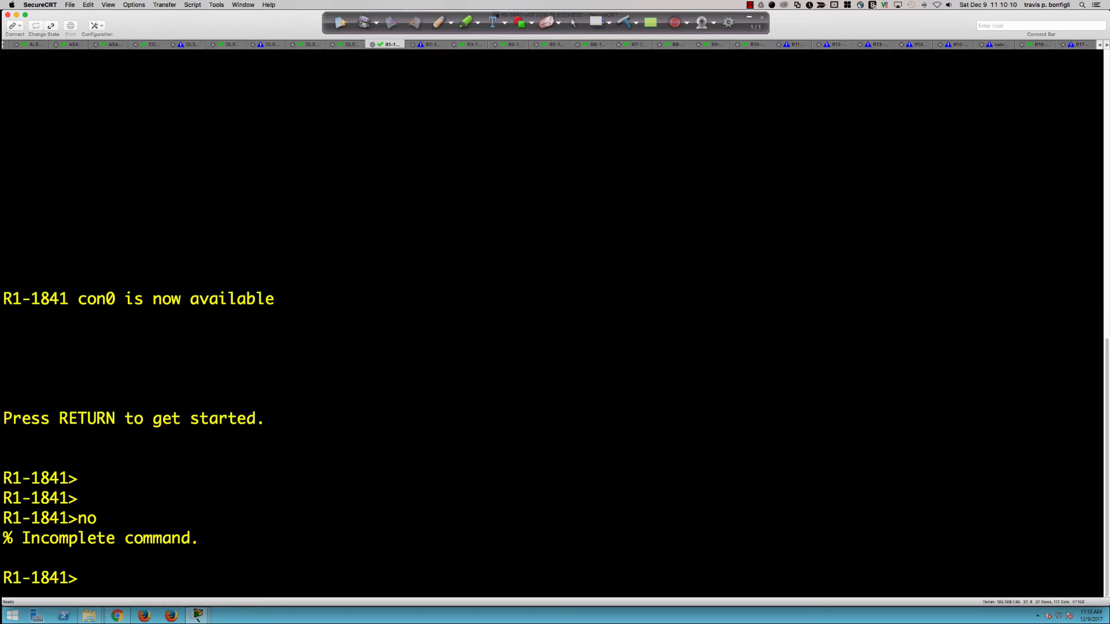
{"action": "type", "text": "en"}
{"action": "key", "text": "Return"}
{"action": "key", "text": "Return"}
{"action": "key", "text": "Return"}
{"action": "key", "text": "Return"}
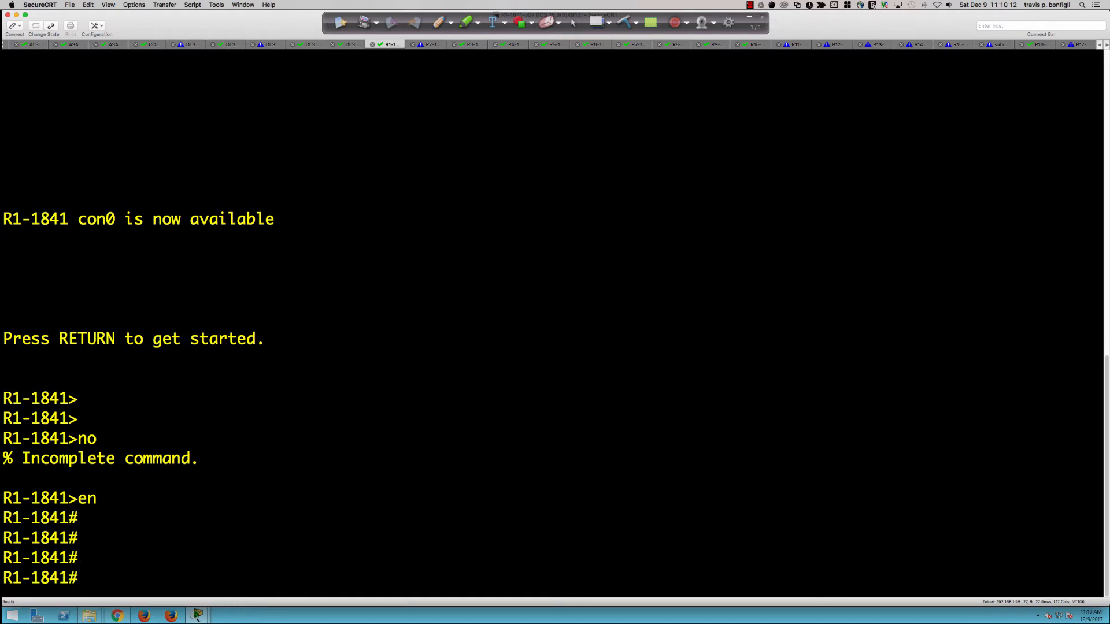
{"action": "type", "text": "conf t"}
{"action": "key", "text": "Return"}
Step: Run 'crypto key generate rsa modulus 2048' on R1-1841, which demands a domain name first
{"action": "type", "text": "ip"}
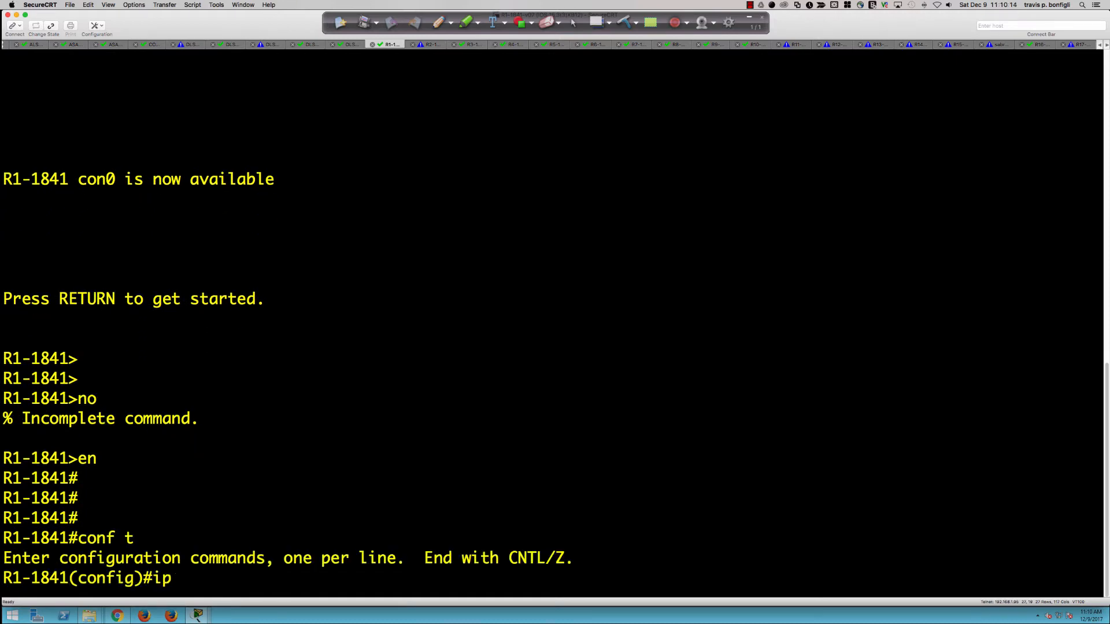
{"action": "key", "text": "BackSpace"}
{"action": "key", "text": "BackSpace"}
{"action": "type", "text": "cryp"}
{"action": "key", "text": "Tab"}
{"action": "type", "text": "k"}
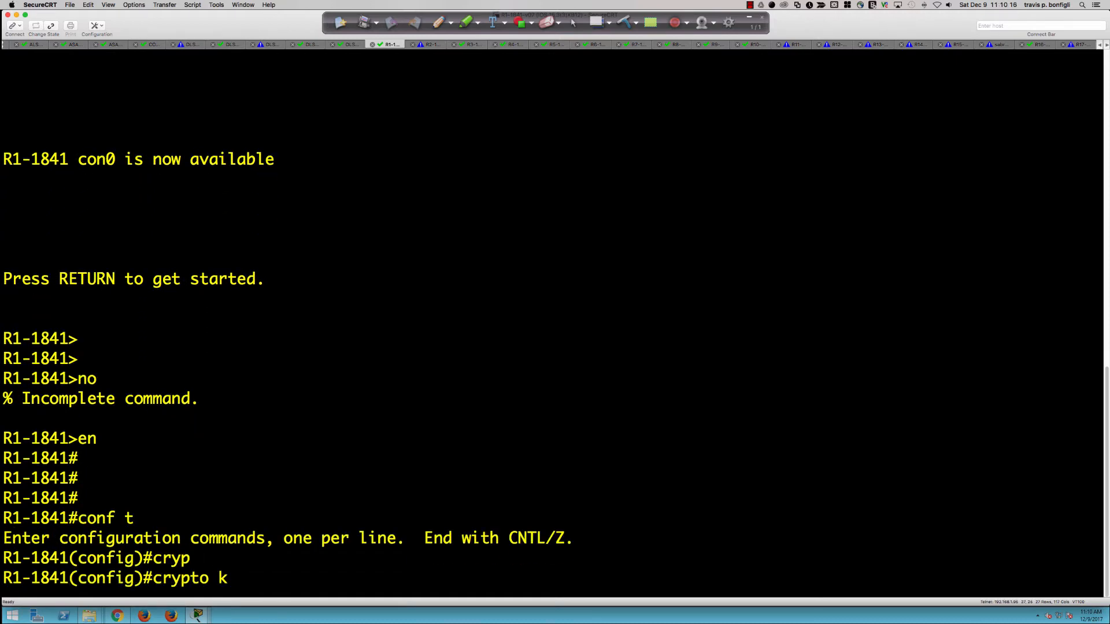
{"action": "type", "text": "ey gener"}
{"action": "key", "text": "Tab"}
{"action": "type", "text": "rsa"}
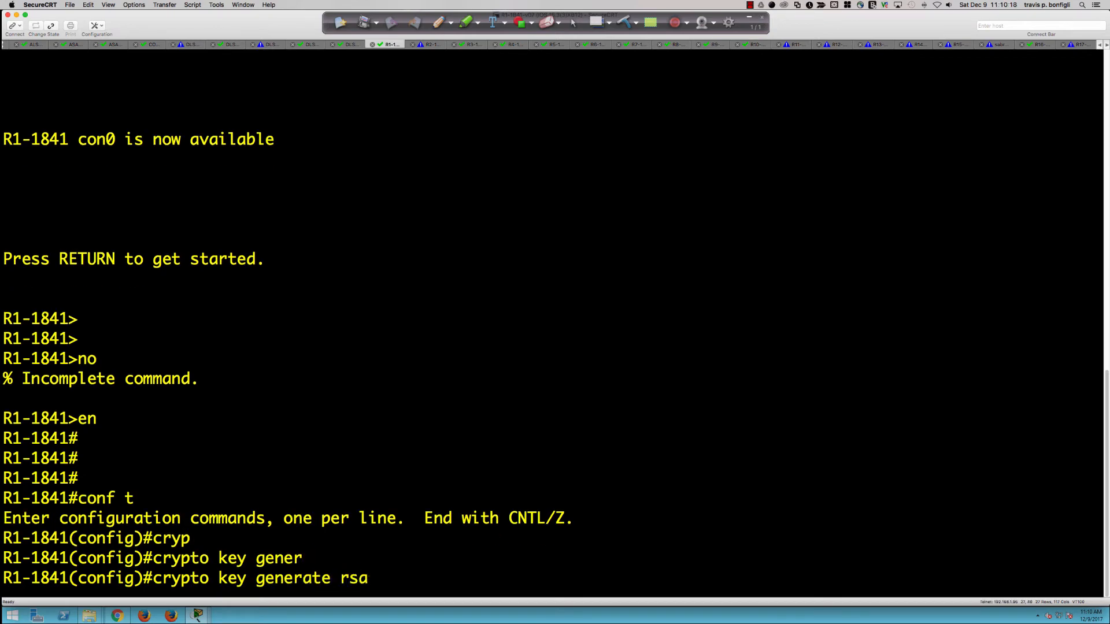
{"action": "type", "text": " ?"}
{"action": "type", "text": "mod"}
{"action": "key", "text": "Tab"}
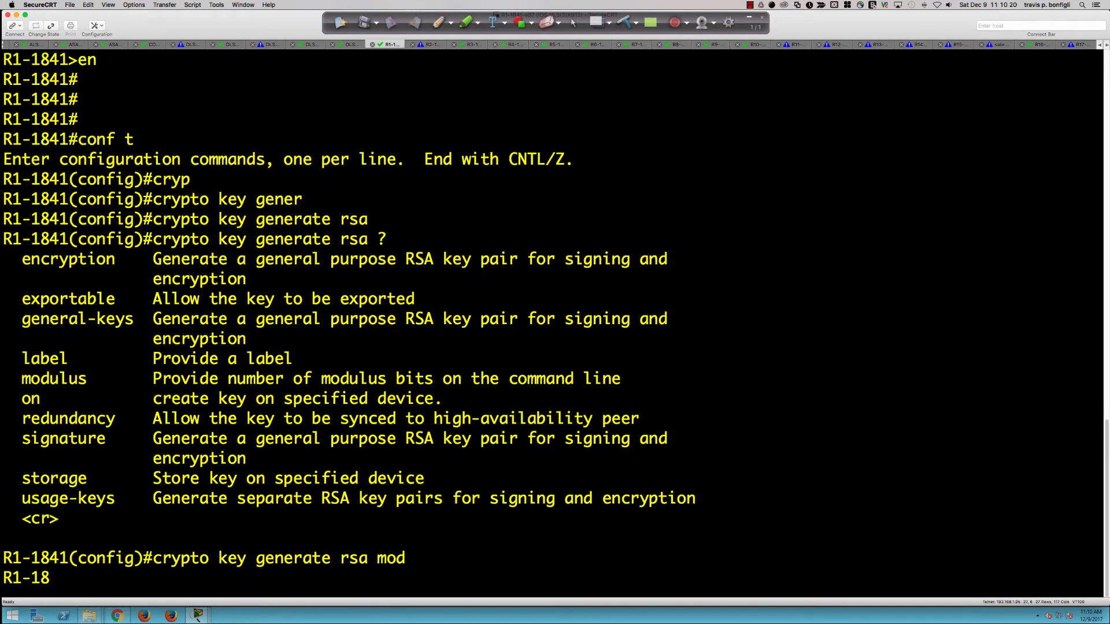
{"action": "type", "text": "2048 ?"}
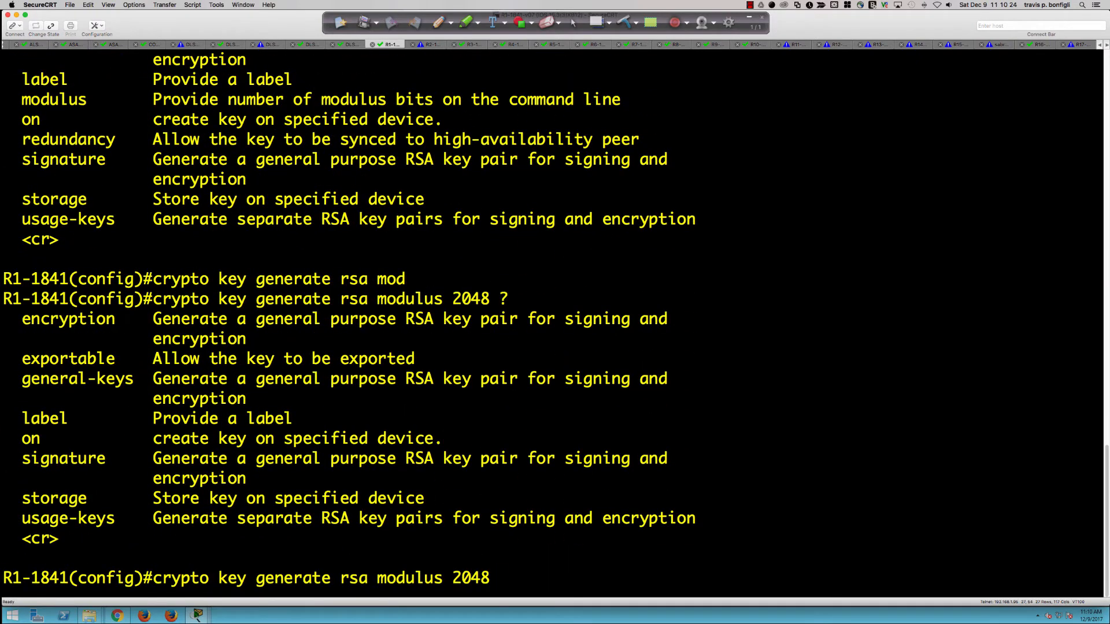
{"action": "key", "text": "Return"}
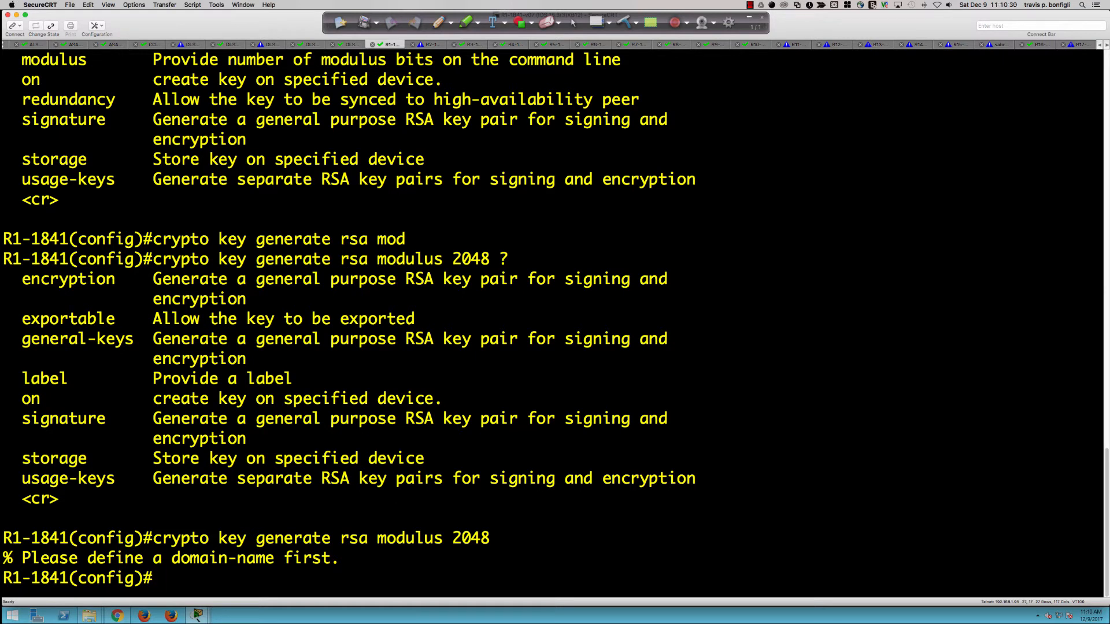
{"action": "key", "text": "super+Tab"}
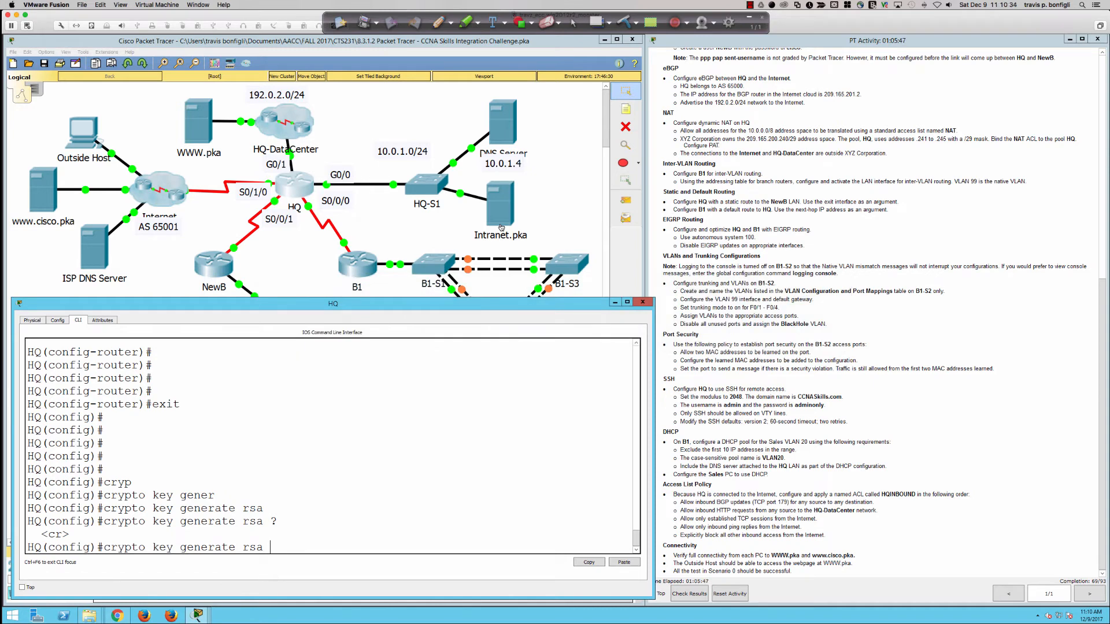
Step: Set HQ's IP domain name to CCNASkills.com
{"action": "key", "text": "BackSpace"}
{"action": "key", "text": "BackSpace"}
{"action": "key", "text": "BackSpace"}
{"action": "key", "text": "BackSpace"}
{"action": "key", "text": "BackSpace"}
{"action": "key", "text": "BackSpace"}
{"action": "key", "text": "BackSpace"}
{"action": "key", "text": "BackSpace"}
{"action": "key", "text": "BackSpace"}
{"action": "key", "text": "BackSpace"}
{"action": "key", "text": "BackSpace"}
{"action": "key", "text": "BackSpace"}
{"action": "key", "text": "BackSpace"}
{"action": "key", "text": "BackSpace"}
{"action": "key", "text": "BackSpace"}
{"action": "key", "text": "BackSpace"}
{"action": "key", "text": "BackSpace"}
{"action": "key", "text": "BackSpace"}
{"action": "key", "text": "BackSpace"}
{"action": "key", "text": "BackSpace"}
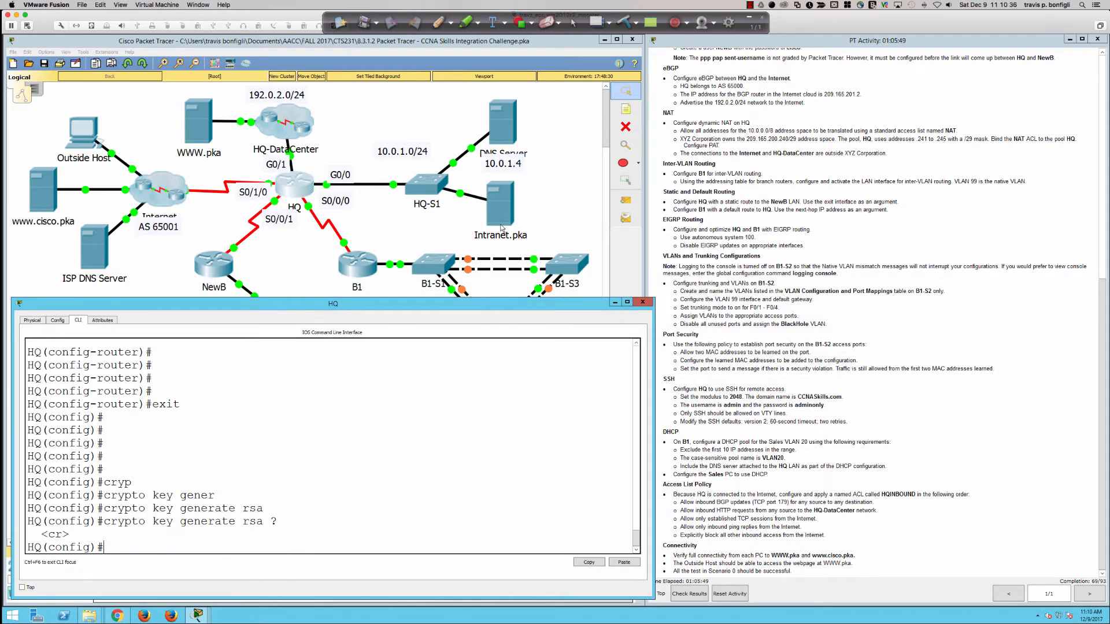
{"action": "type", "text": "ip dom"}
{"action": "key", "text": "Tab"}
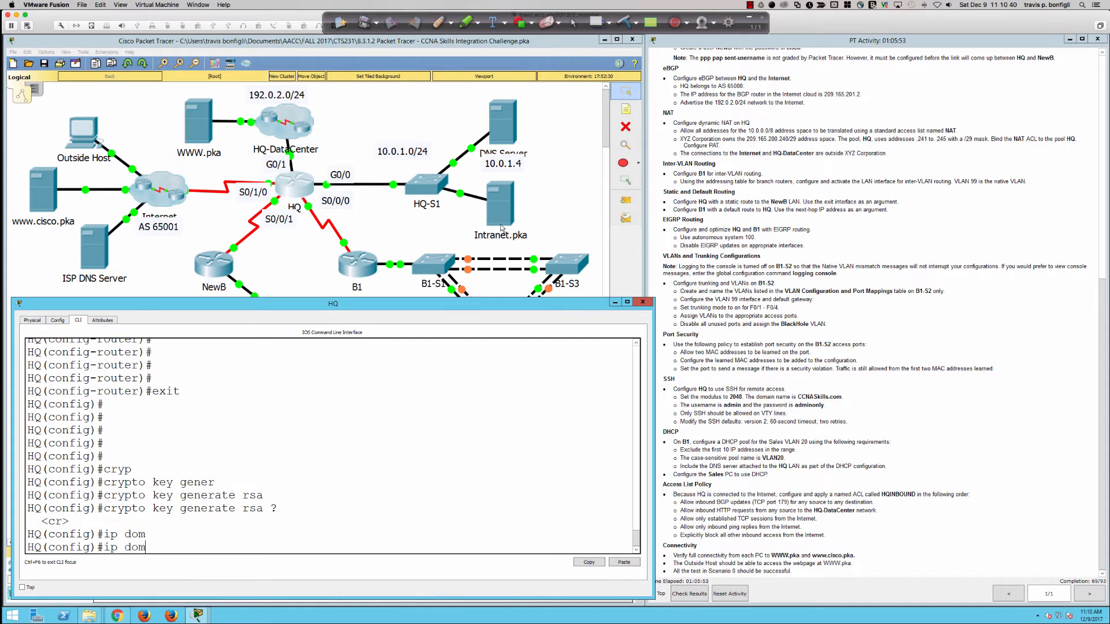
{"action": "type", "text": "ain"}
{"action": "key", "text": "Tab"}
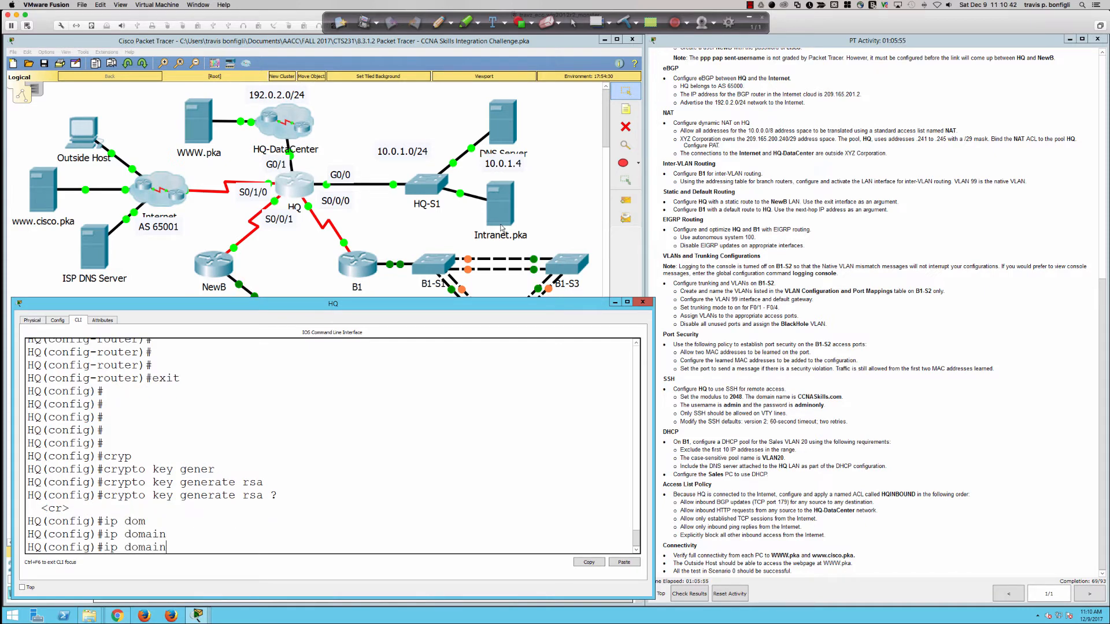
{"action": "type", "text": "-name ?"}
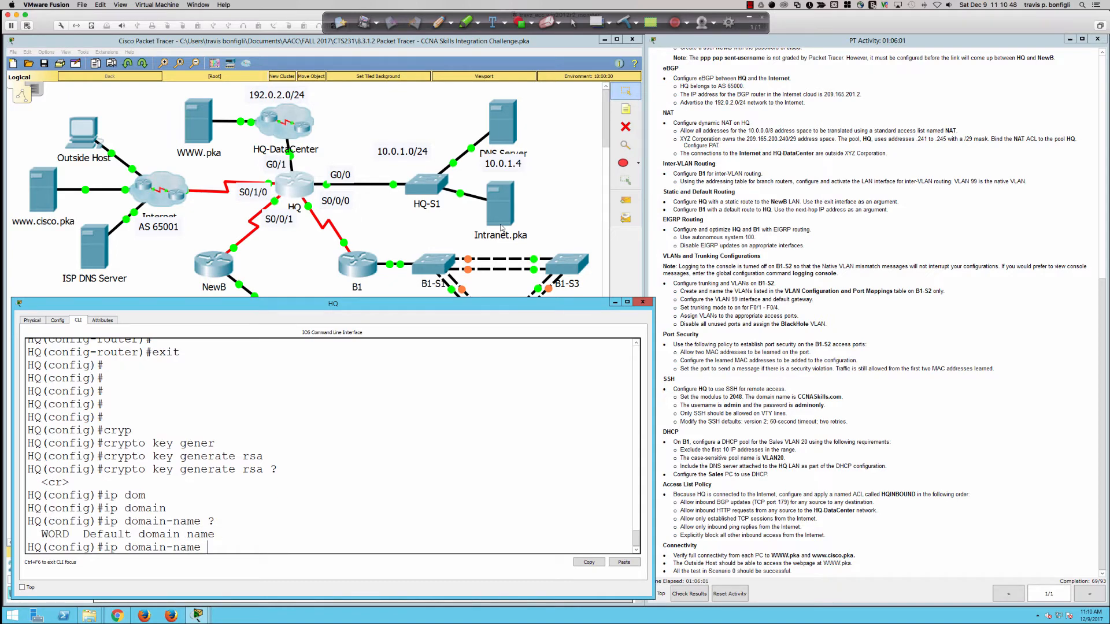
{"action": "type", "text": "CCNASkills.com"}
{"action": "key", "text": "Return"}
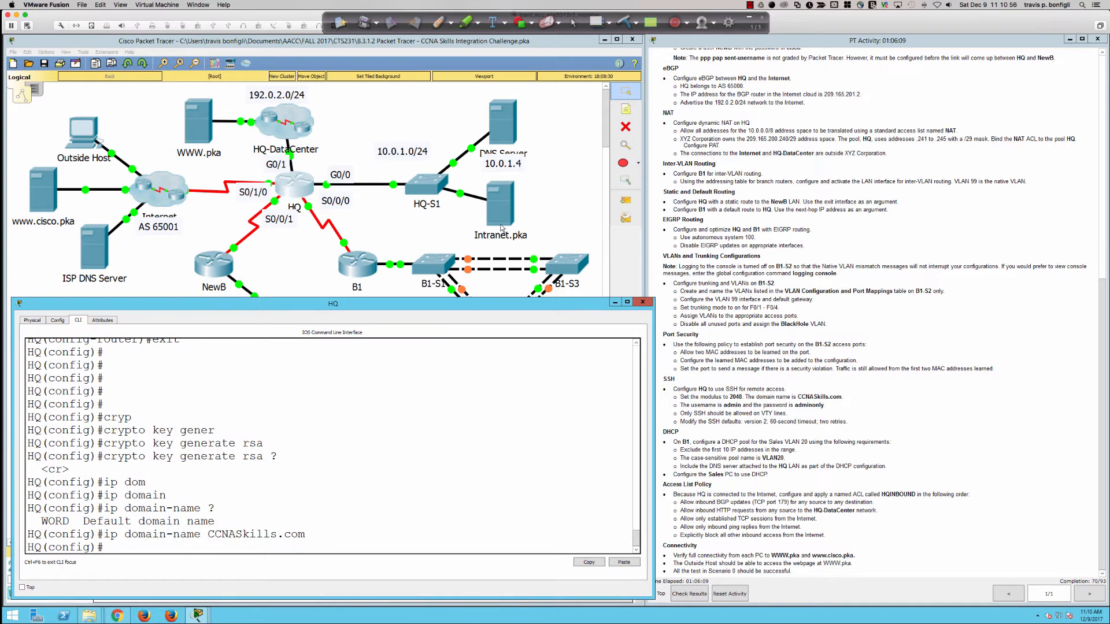
Step: Generate RSA keys on HQ with a 2048-bit modulus
{"action": "key", "text": "Up"}
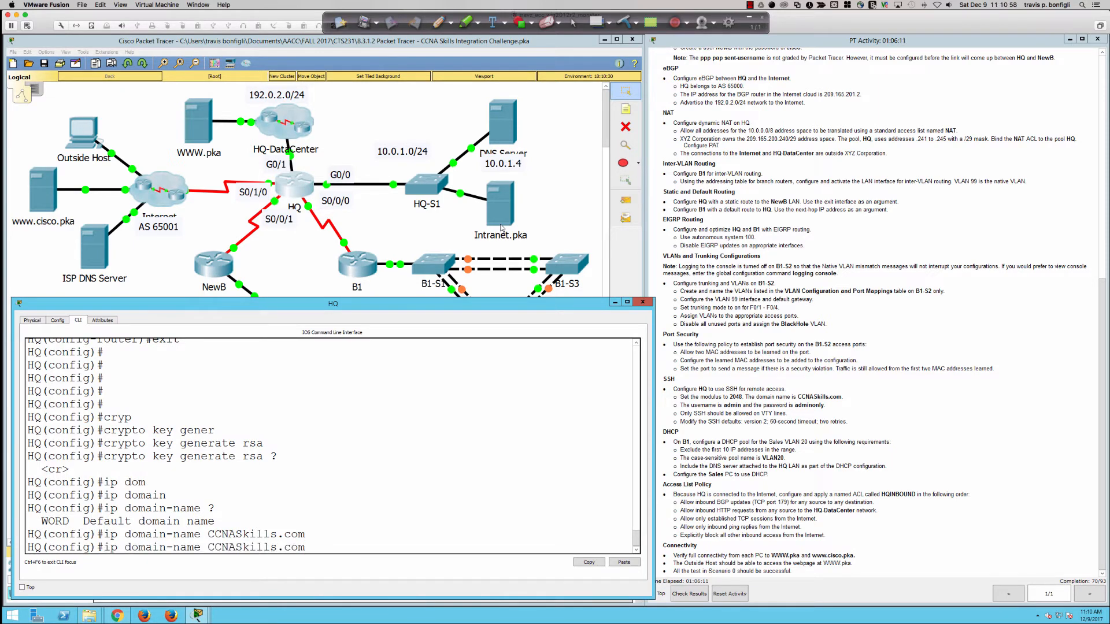
{"action": "key", "text": "Up"}
{"action": "key", "text": "Up"}
{"action": "key", "text": "BackSpace"}
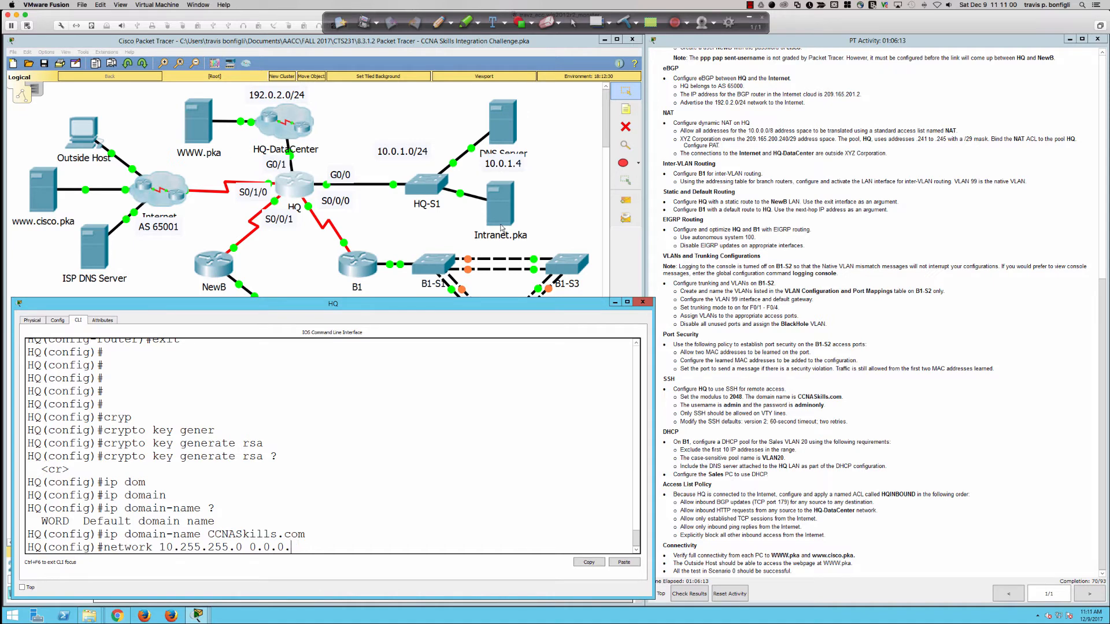
{"action": "key", "text": "BackSpace"}
{"action": "key", "text": "BackSpace"}
{"action": "key", "text": "BackSpace"}
{"action": "key", "text": "BackSpace"}
{"action": "key", "text": "BackSpace"}
{"action": "key", "text": "BackSpace"}
{"action": "key", "text": "BackSpace"}
{"action": "key", "text": "BackSpace"}
{"action": "key", "text": "BackSpace"}
{"action": "key", "text": "BackSpace"}
{"action": "key", "text": "BackSpace"}
{"action": "key", "text": "BackSpace"}
{"action": "key", "text": "BackSpace"}
{"action": "key", "text": "BackSpace"}
{"action": "key", "text": "BackSpace"}
{"action": "key", "text": "BackSpace"}
{"action": "key", "text": "BackSpace"}
{"action": "key", "text": "BackSpace"}
{"action": "key", "text": "BackSpace"}
{"action": "key", "text": "BackSpace"}
{"action": "type", "text": "config)#c"}
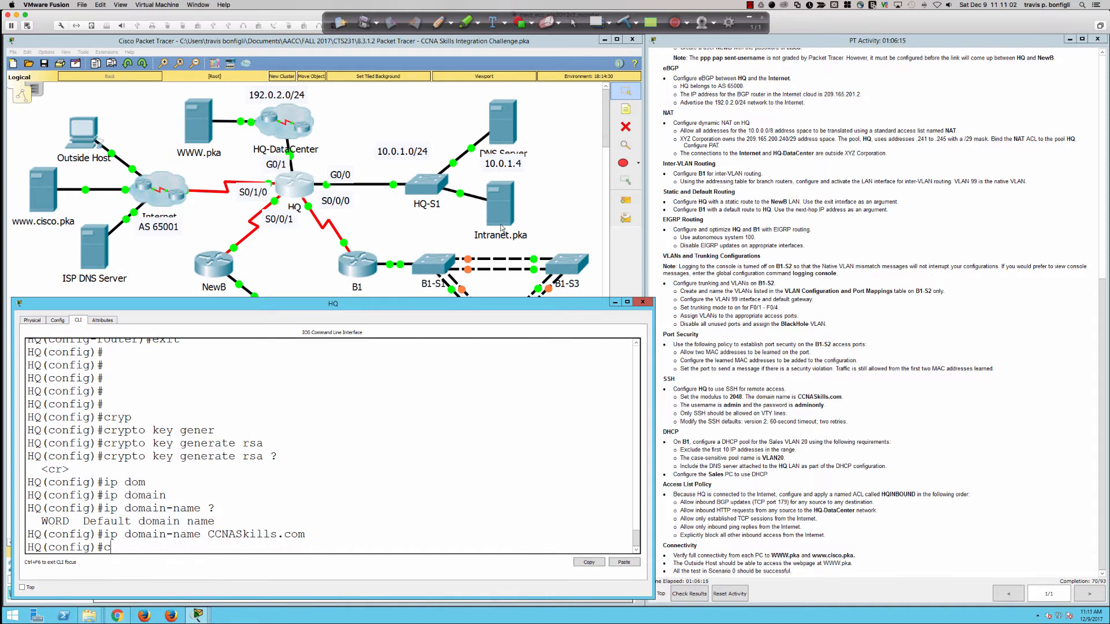
{"action": "type", "text": "ryp"}
{"action": "key", "text": "Tab"}
{"action": "type", "text": "key gern"}
{"action": "key", "text": "Tab"}
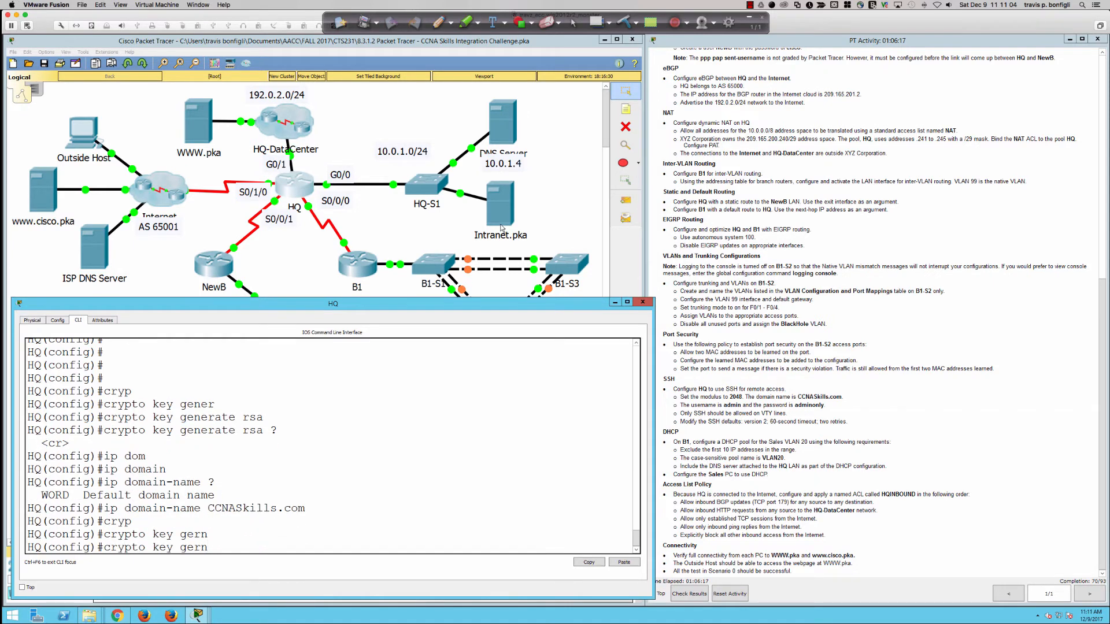
{"action": "key", "text": "BackSpace"}
{"action": "key", "text": "BackSpace"}
{"action": "type", "text": "ner"}
{"action": "key", "text": "Tab"}
{"action": "type", "text": "?"}
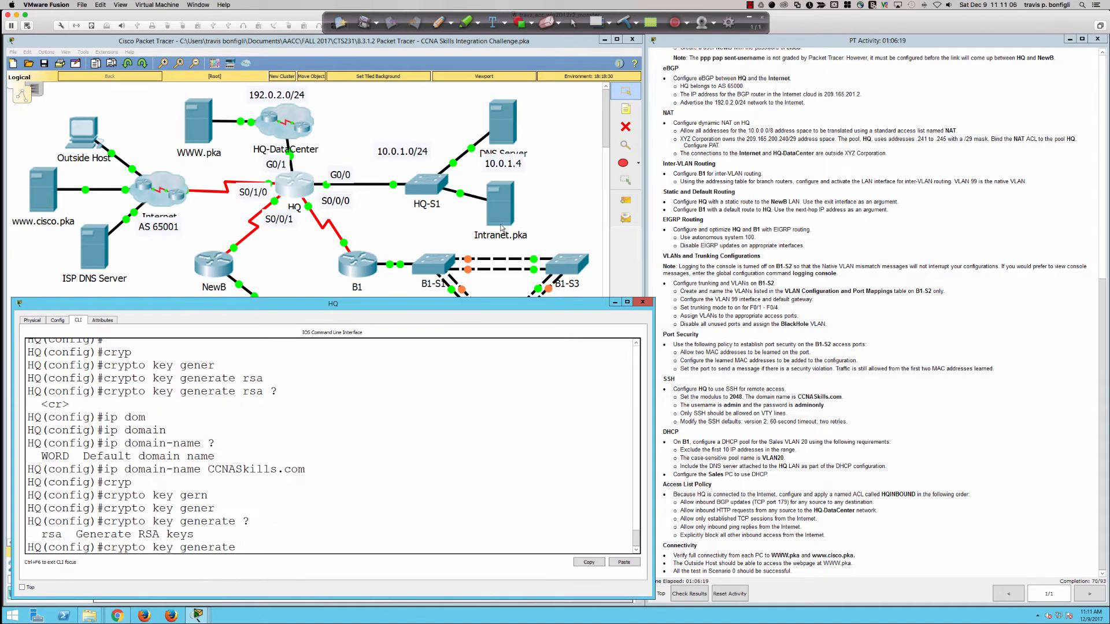
{"action": "type", "text": "rsa ?"}
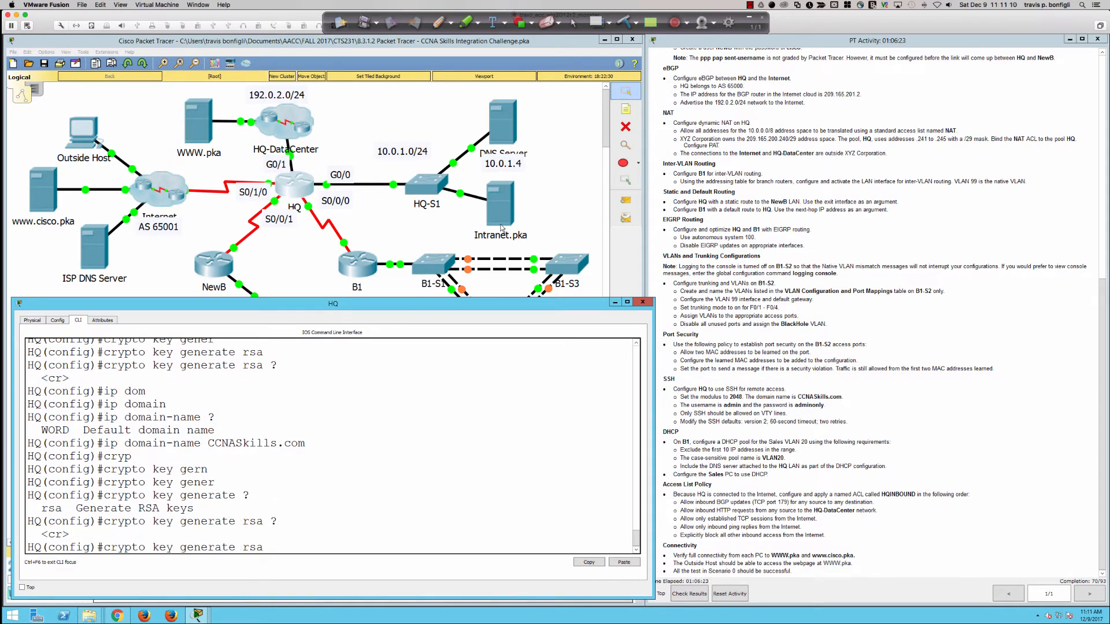
{"action": "key", "text": "Return"}
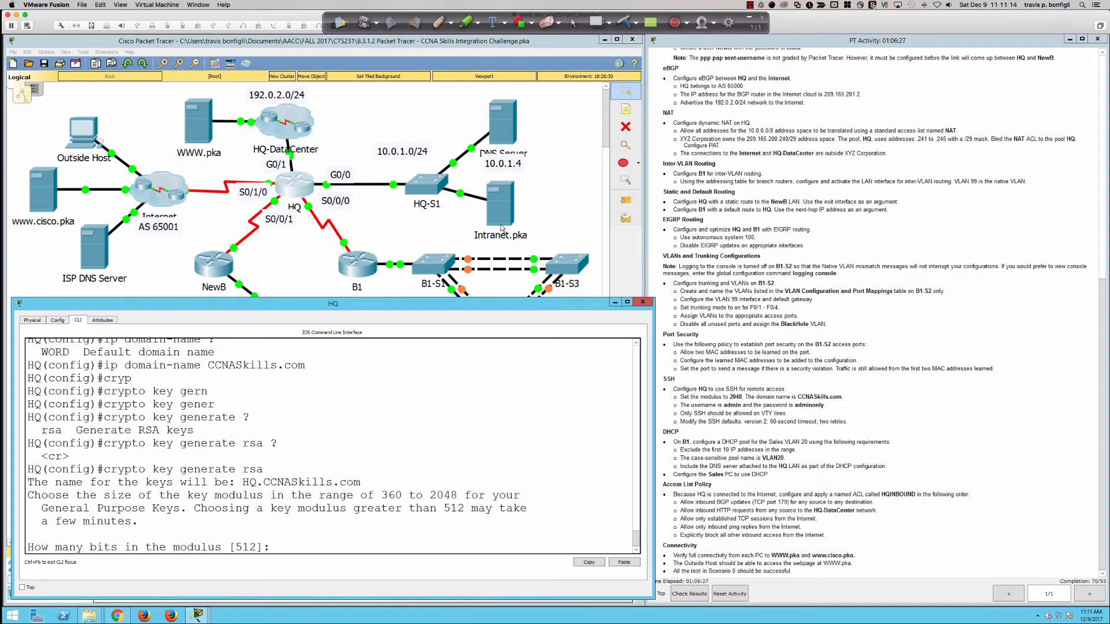
{"action": "type", "text": "2048"}
{"action": "key", "text": "Return"}
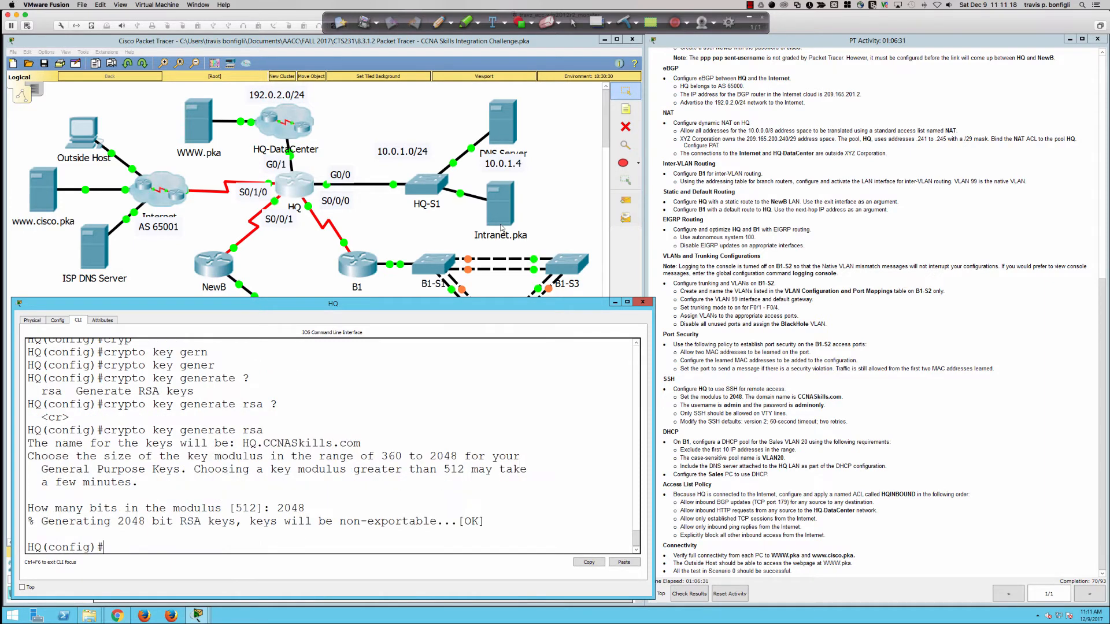
{"action": "key", "text": "Return"}
{"action": "key", "text": "Return"}
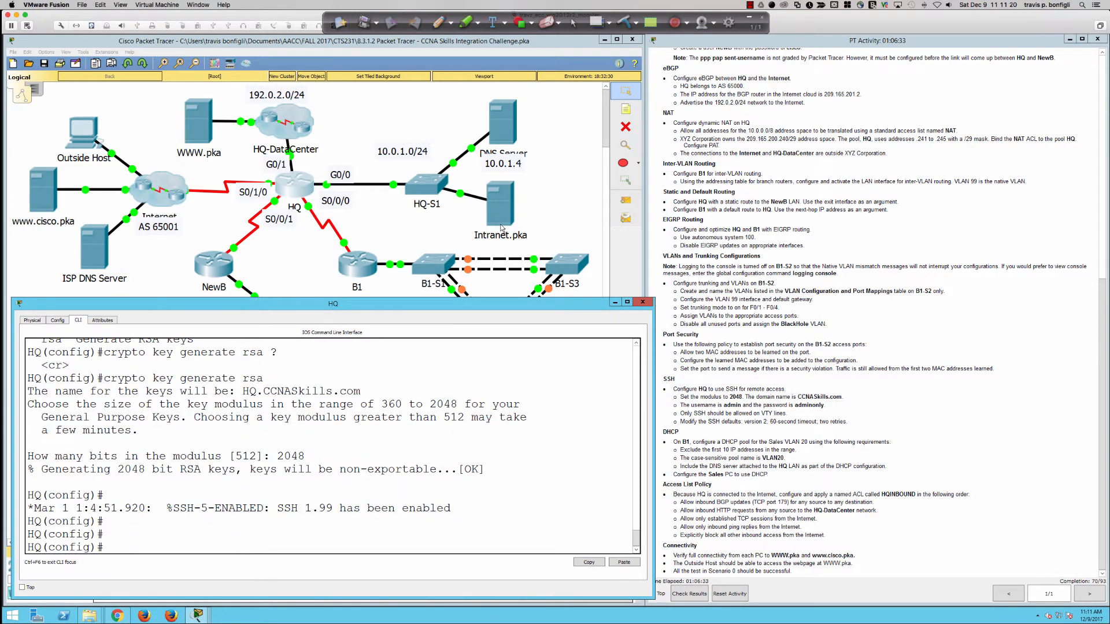
{"action": "key", "text": "super+Tab"}
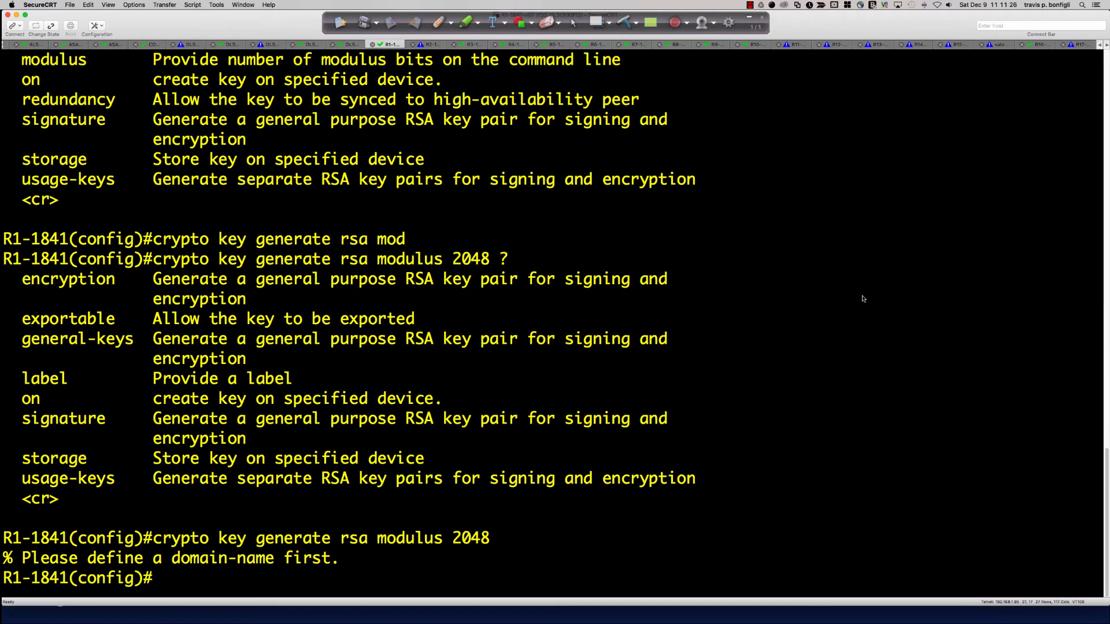
Step: Set R1-1841's IP domain name to CCNASkills.com
{"action": "type", "text": "ip domain-"}
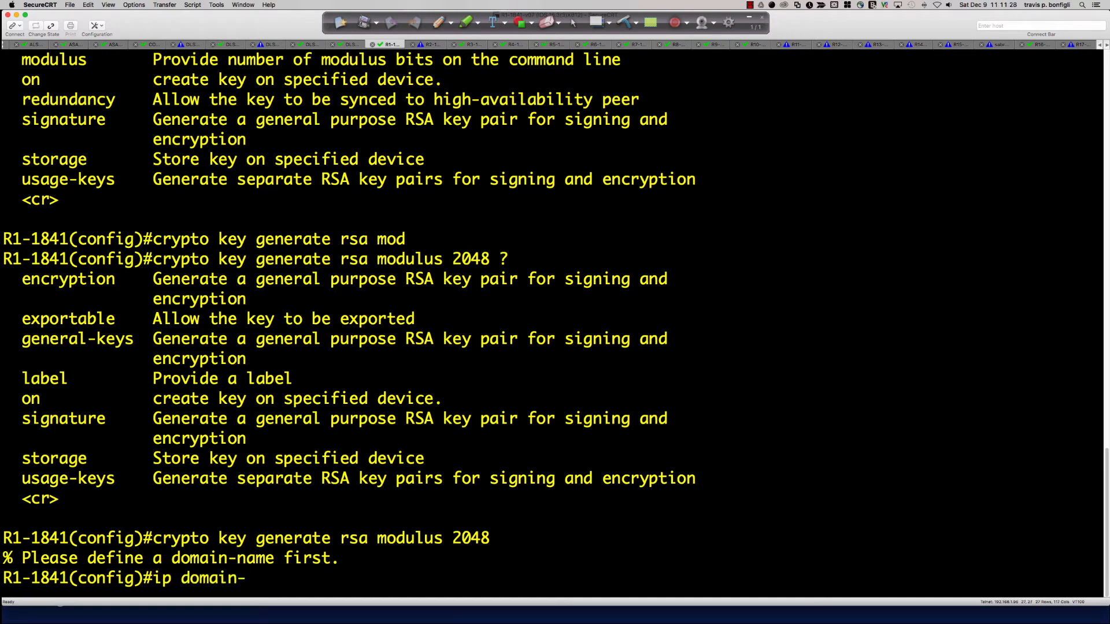
{"action": "type", "text": "name CCNASkil"}
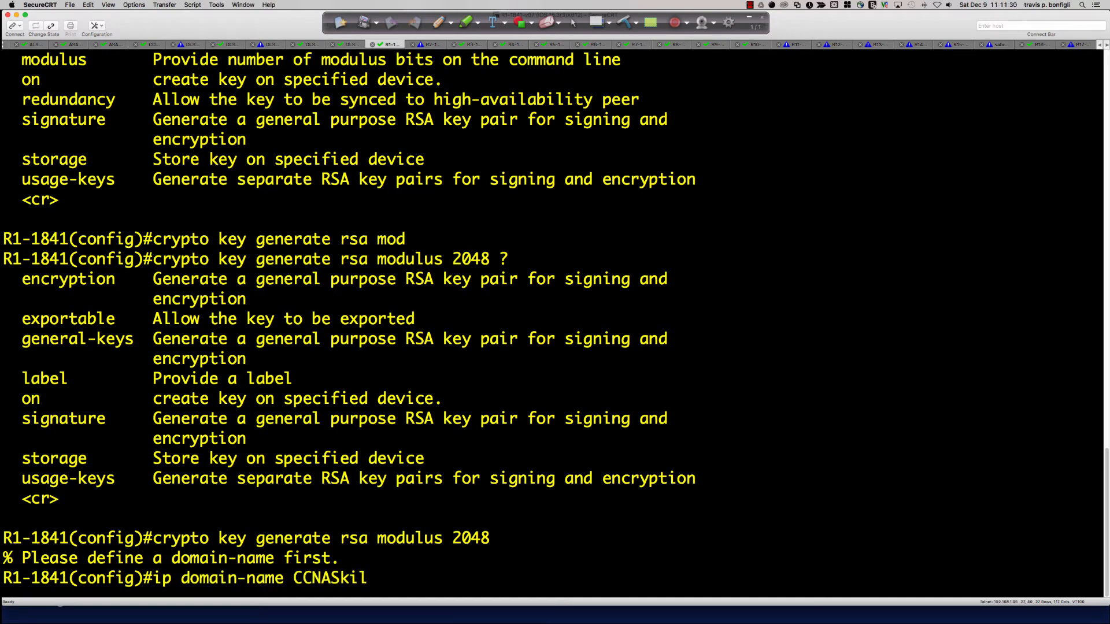
{"action": "type", "text": "ls.co"}
{"action": "key", "text": "Return"}
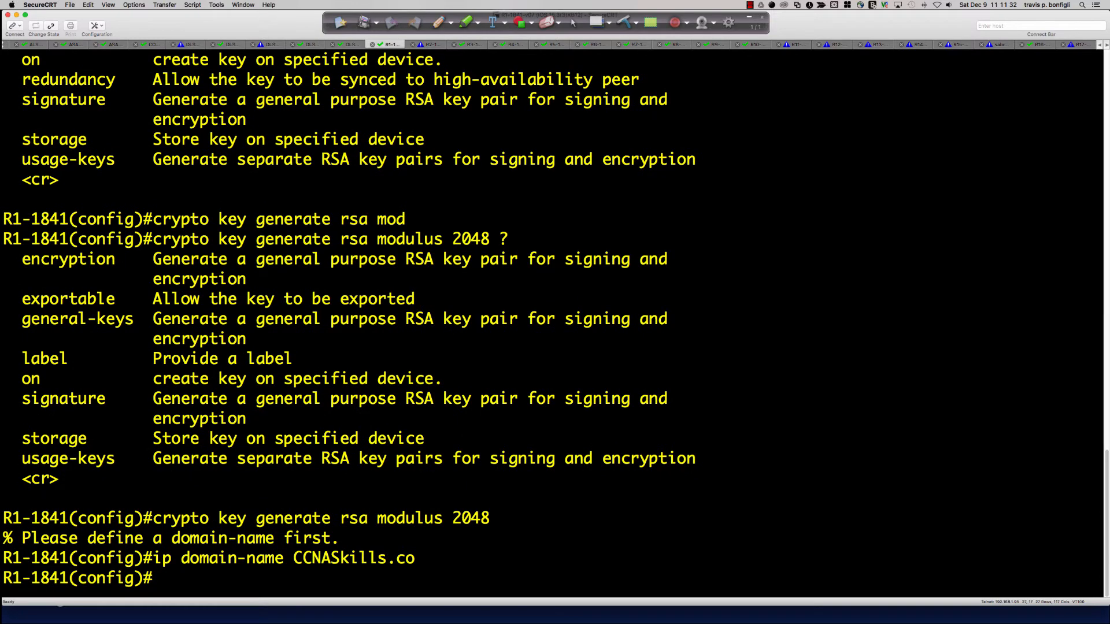
{"action": "key", "text": "Up"}
{"action": "type", "text": "m"}
{"action": "key", "text": "Return"}
{"action": "key", "text": "Return"}
{"action": "key", "text": "Return"}
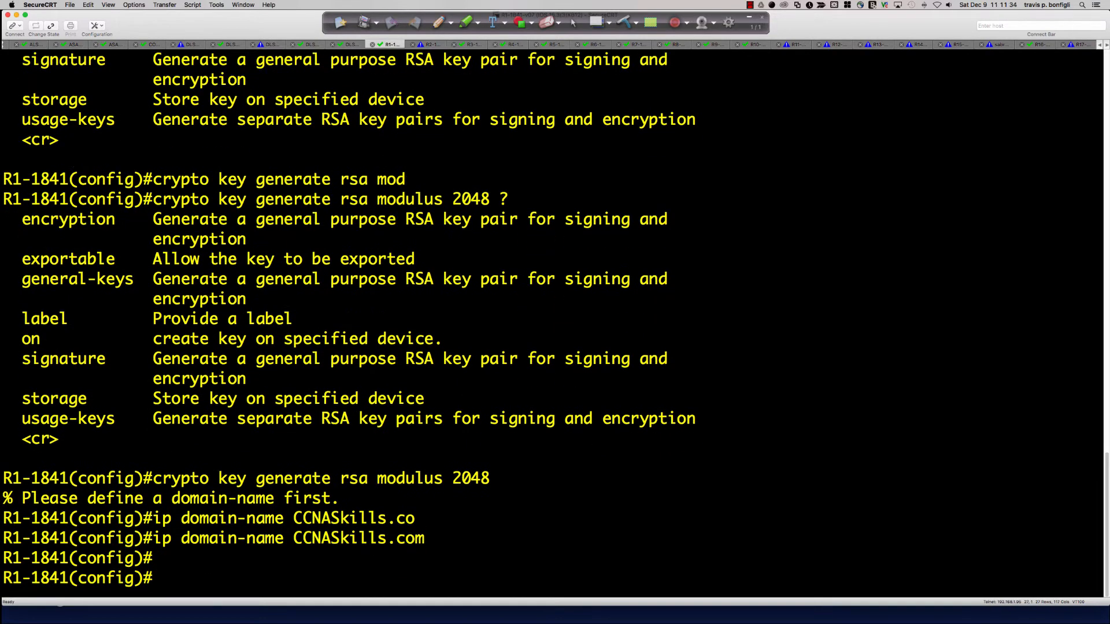
Step: Generate 2048-bit RSA keys on R1-1841, then regenerate them with a 4096-bit modulus
{"action": "key", "text": "Up"}
{"action": "key", "text": "Up"}
{"action": "key", "text": "Up"}
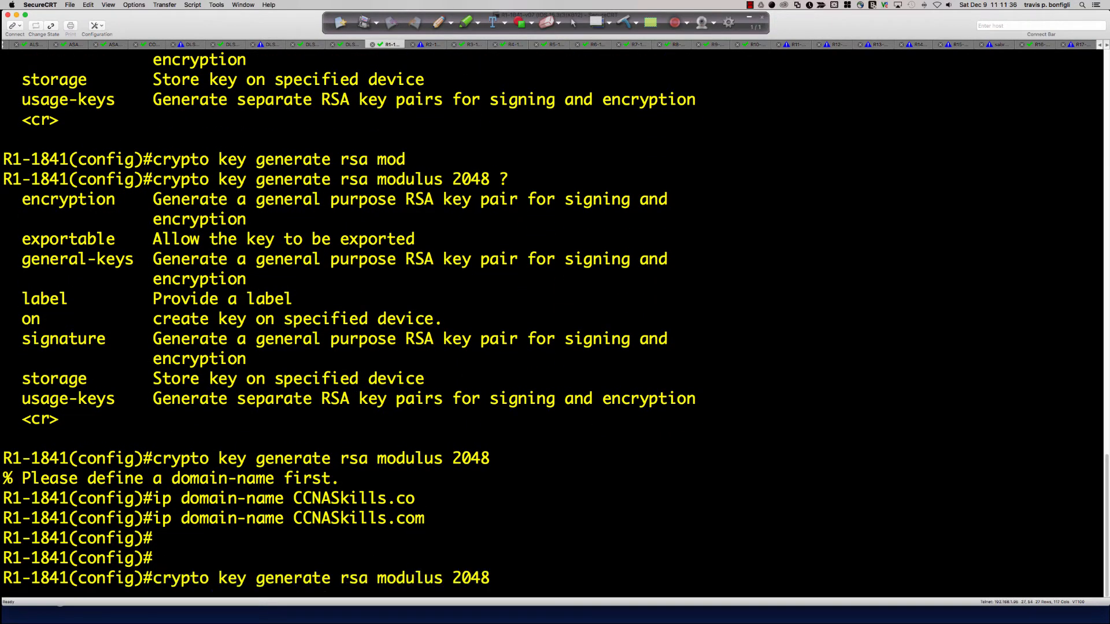
{"action": "key", "text": "Return"}
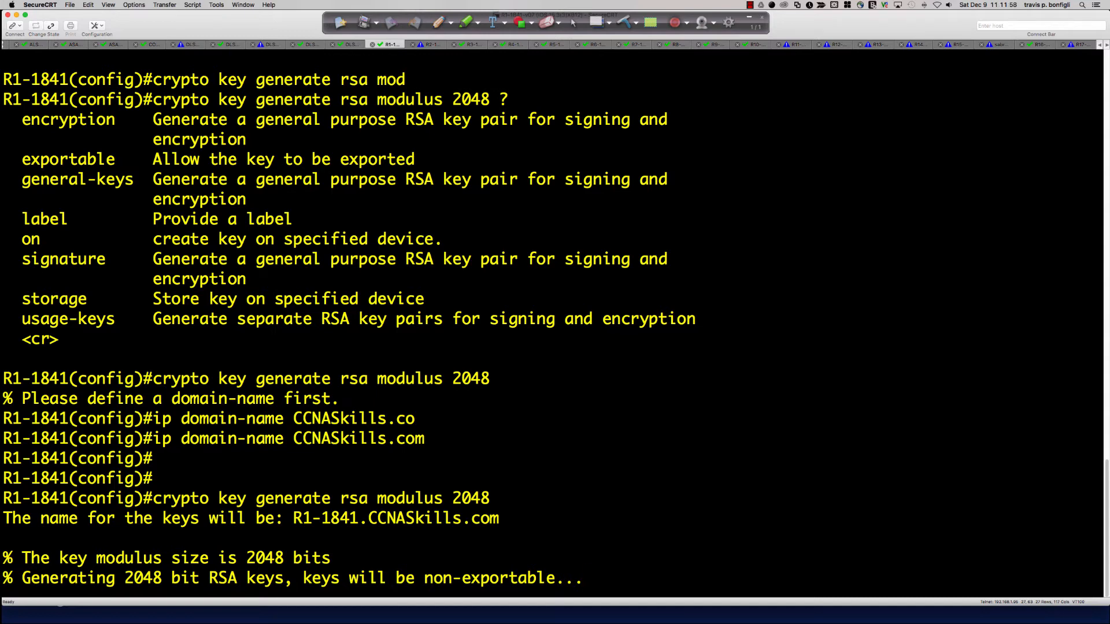
{"action": "key", "text": "Up"}
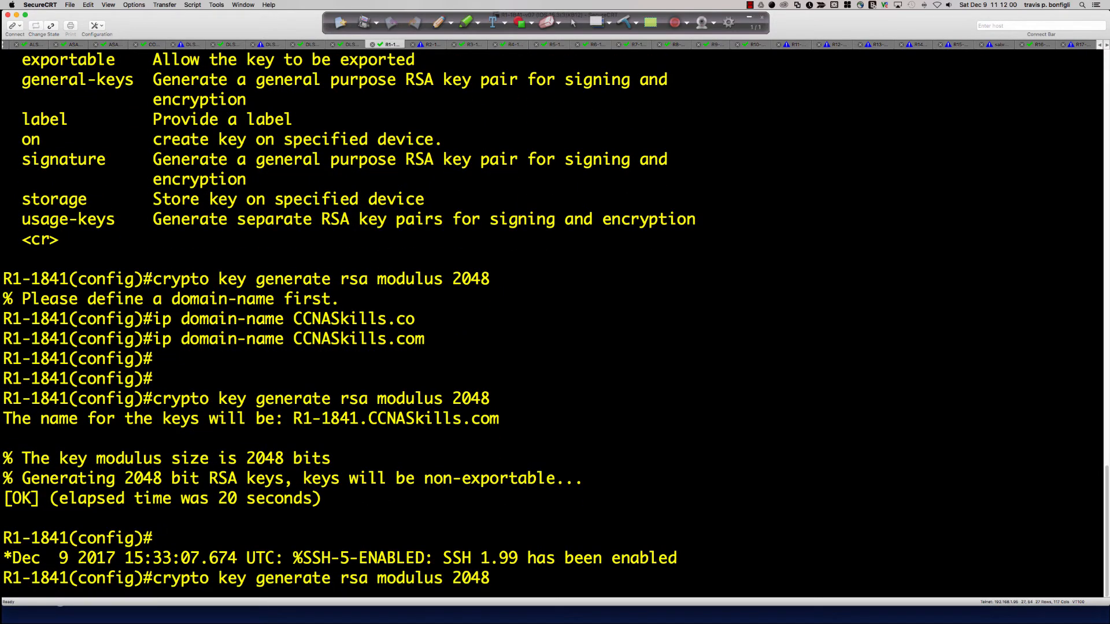
{"action": "key", "text": "BackSpace"}
{"action": "key", "text": "BackSpace"}
{"action": "key", "text": "BackSpace"}
{"action": "key", "text": "BackSpace"}
{"action": "key", "text": "BackSpace"}
{"action": "type", "text": "4096"}
{"action": "key", "text": "Return"}
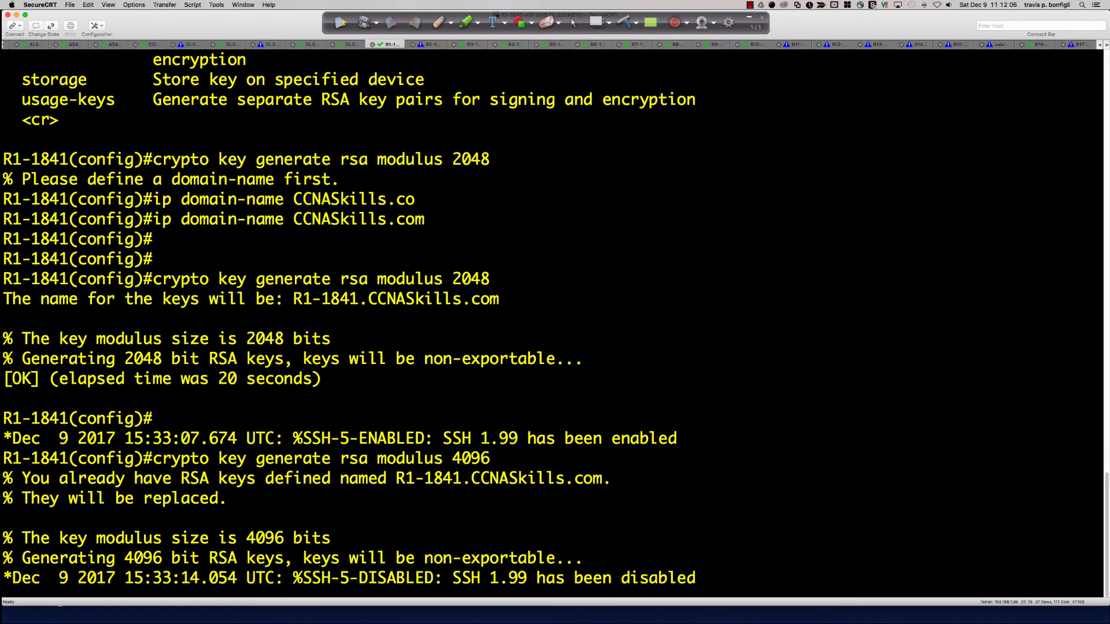
{"action": "key", "text": "super+Tab"}
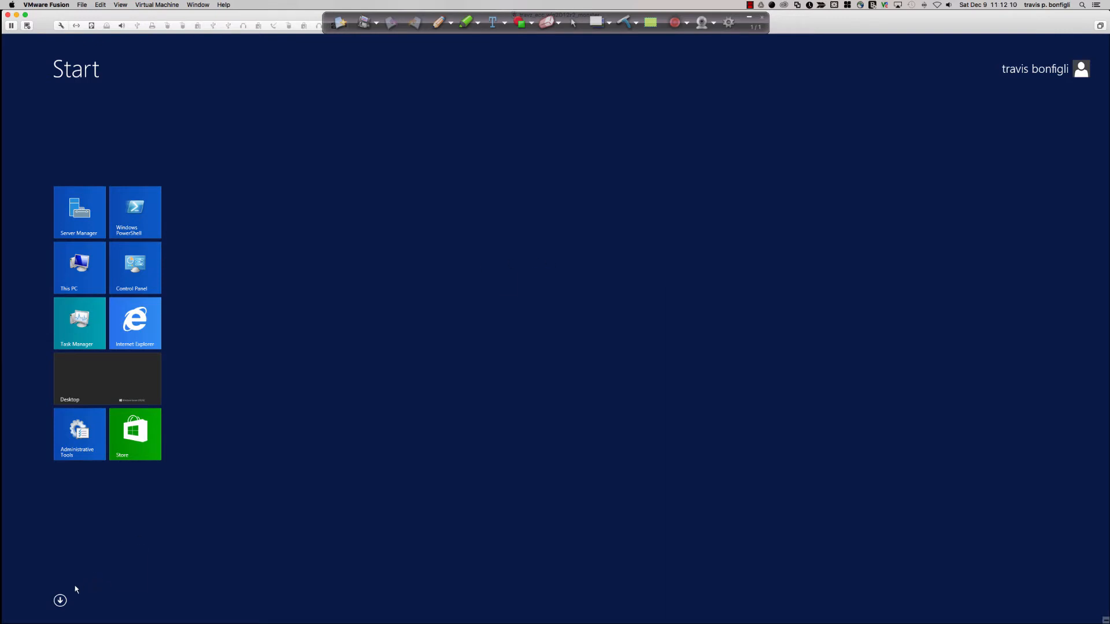
Step: Return to Packet Tracer's HQ CLI and enter 'ip ssh ver 2' to use SSH version 2
{"action": "left_click", "coordinate": [60, 601]}
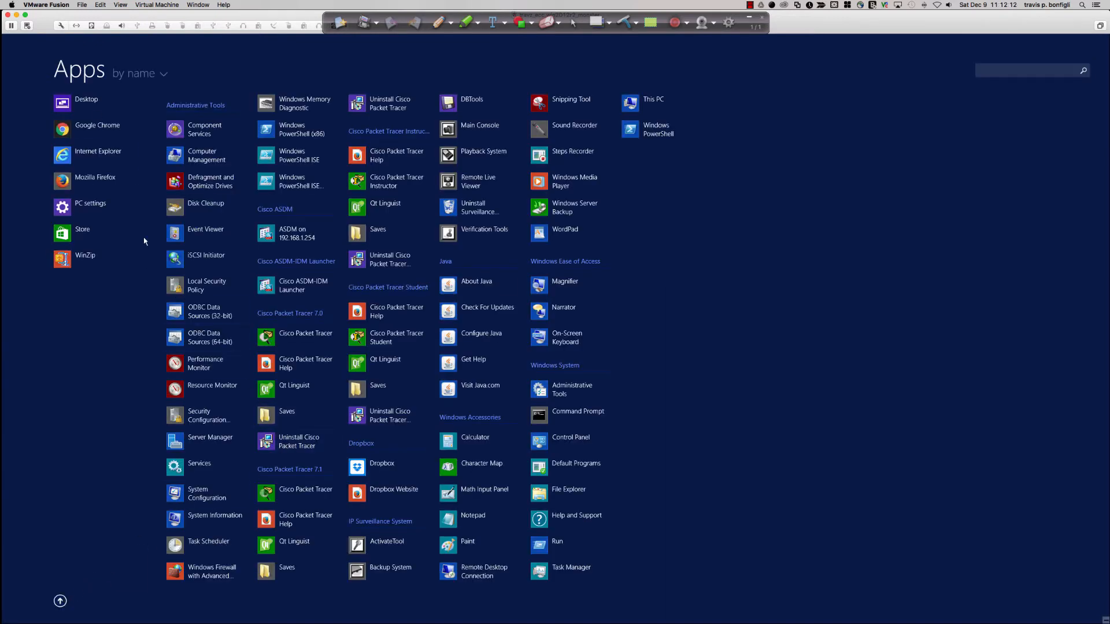
{"action": "left_click", "coordinate": [87, 103]}
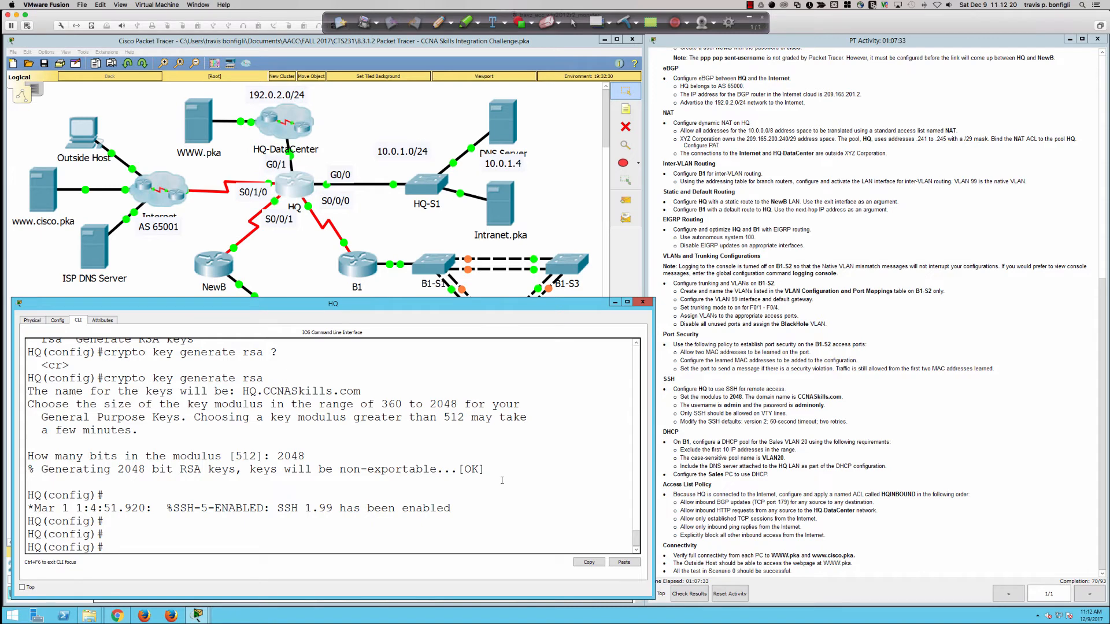
{"action": "key", "text": "Return"}
{"action": "key", "text": "Return"}
{"action": "key", "text": "Return"}
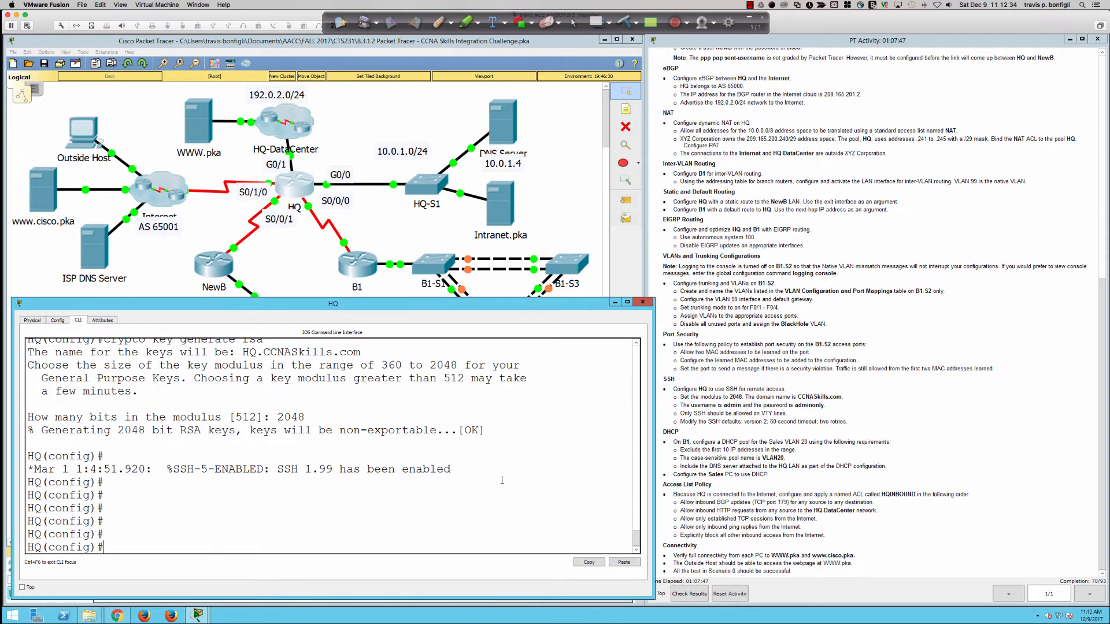
{"action": "key", "text": "Return"}
{"action": "key", "text": "Return"}
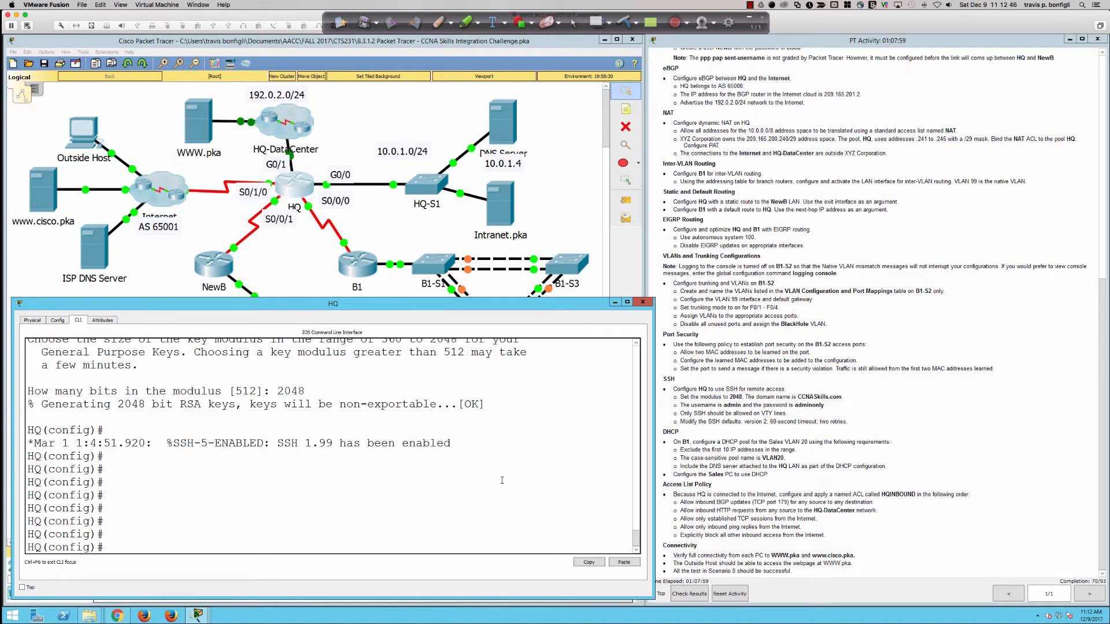
{"action": "type", "text": "ip ssh ver 2"}
{"action": "key", "text": "Return"}
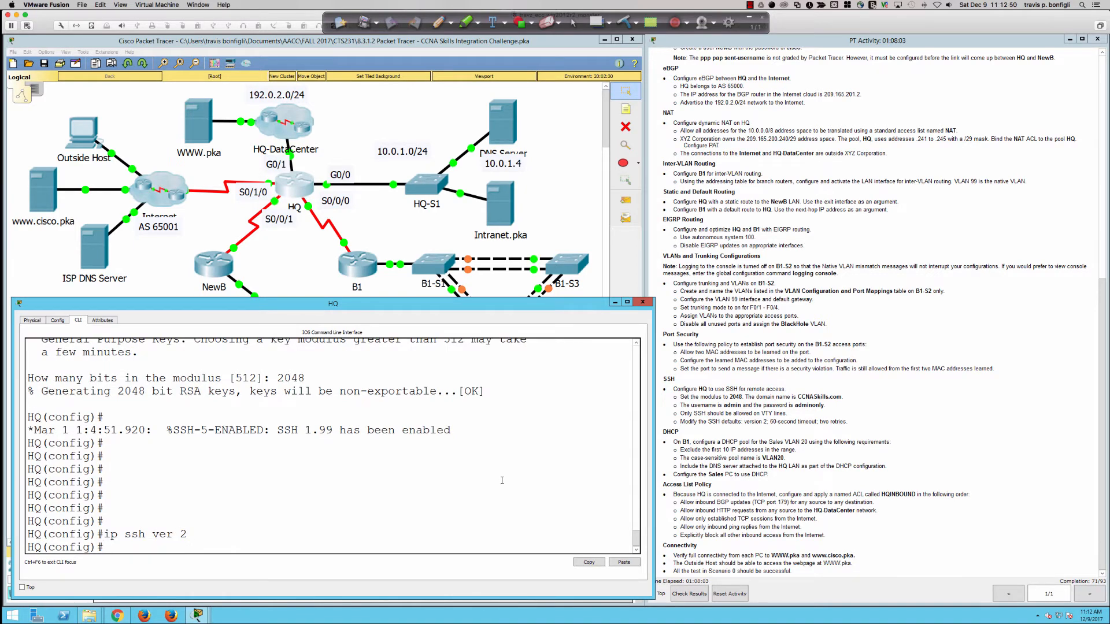
Step: Create the local user 'admin' on HQ with its required password
{"action": "key", "text": "Return"}
{"action": "key", "text": "Return"}
{"action": "key", "text": "Return"}
{"action": "key", "text": "Return"}
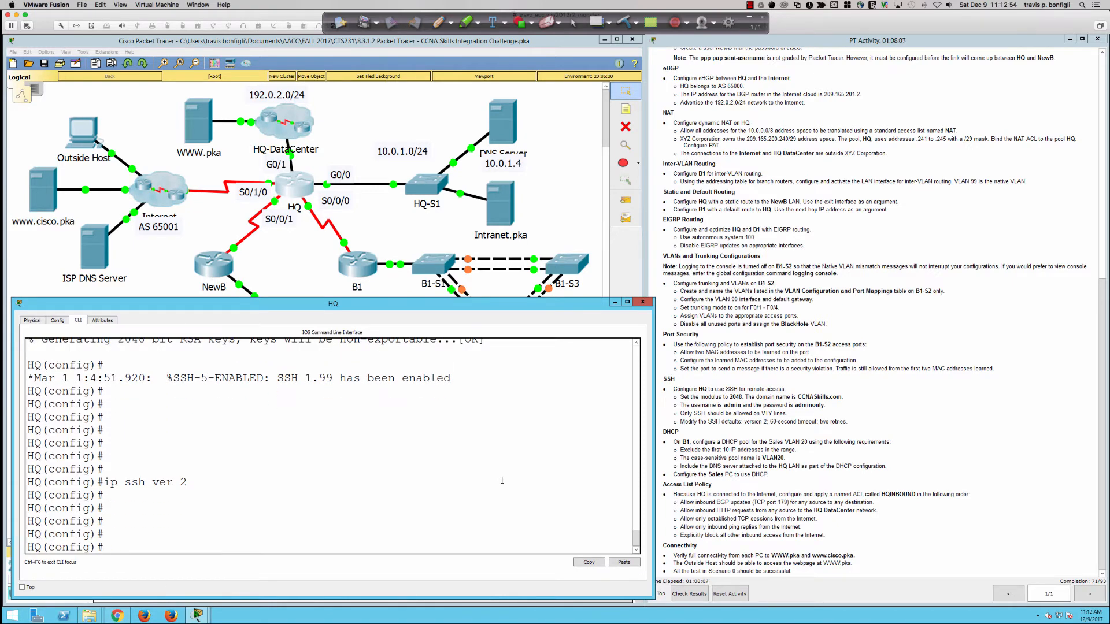
{"action": "type", "text": "username admin pas"}
{"action": "key", "text": "Tab"}
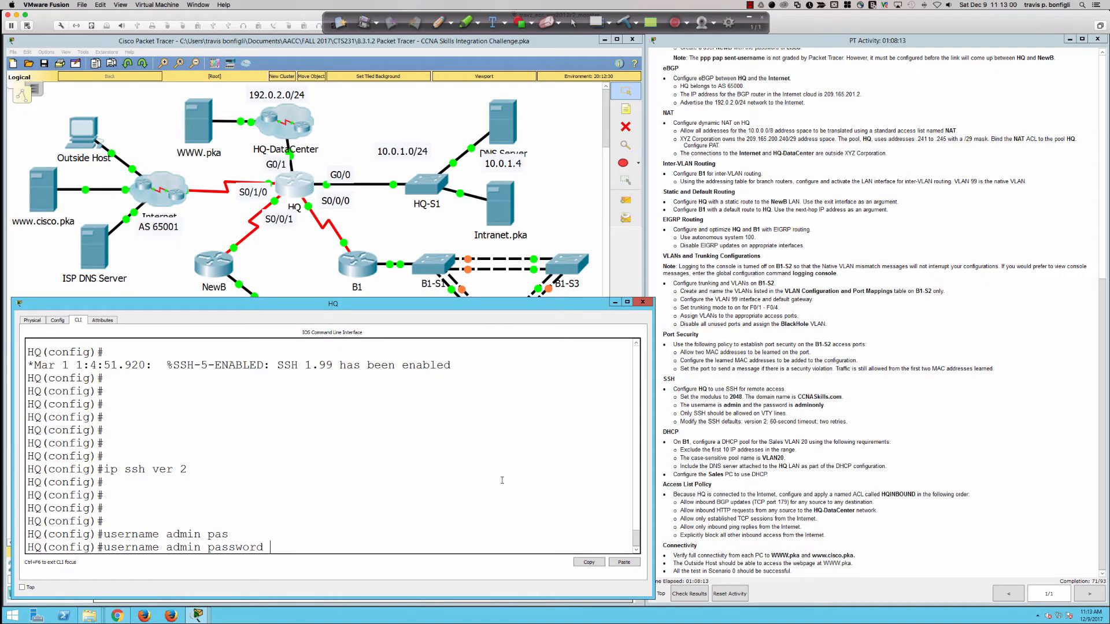
{"action": "type", "text": "adminonly"}
{"action": "key", "text": "Return"}
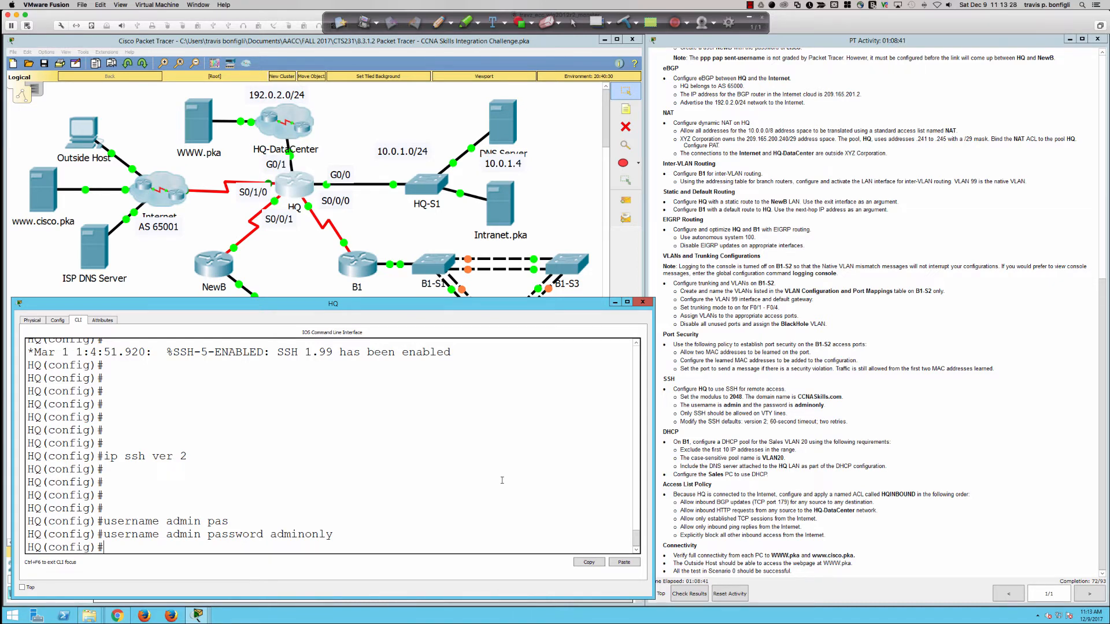
Step: Page through HQ's 'do sh run' output to check the ISP, NewB and admin entries
{"action": "type", "text": "do sh run"}
{"action": "key", "text": "Return"}
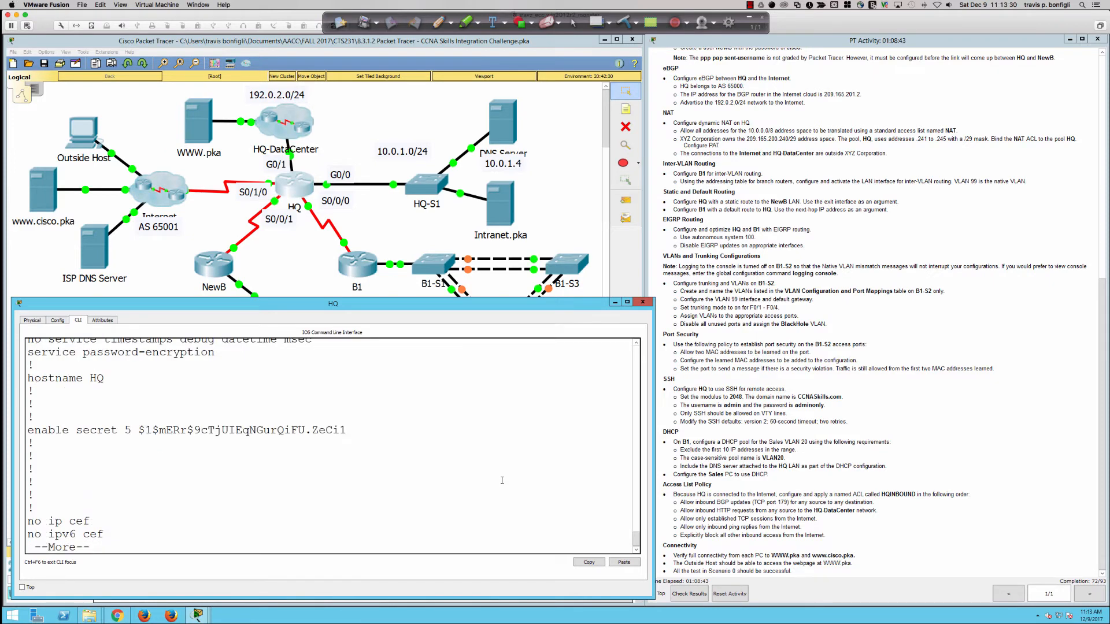
{"action": "key", "text": "Return"}
{"action": "key", "text": "Return"}
{"action": "key", "text": "Return"}
{"action": "key", "text": "Return"}
{"action": "key", "text": "Return"}
{"action": "key", "text": "Return"}
{"action": "key", "text": "Return"}
{"action": "key", "text": "Return"}
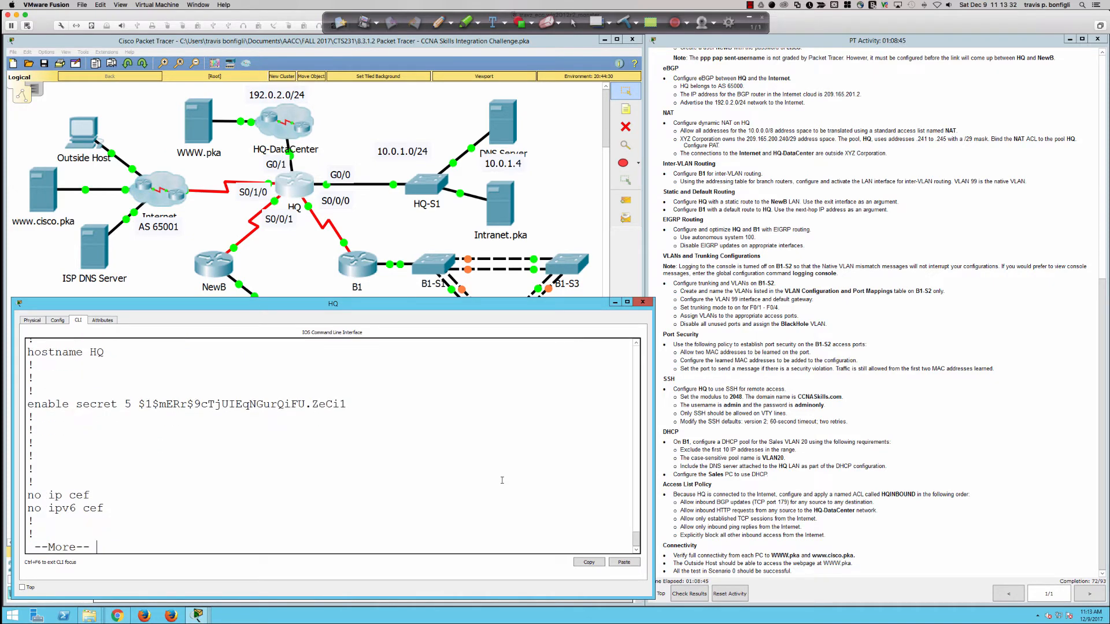
{"action": "key", "text": "Return"}
{"action": "key", "text": "Return"}
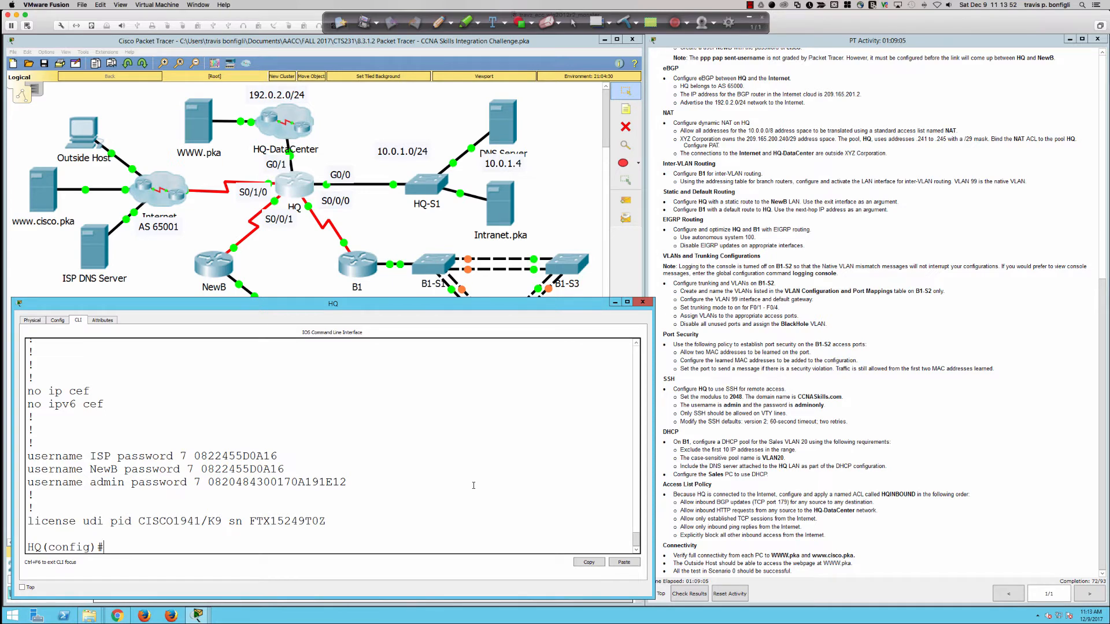
{"action": "key", "text": "super+Tab"}
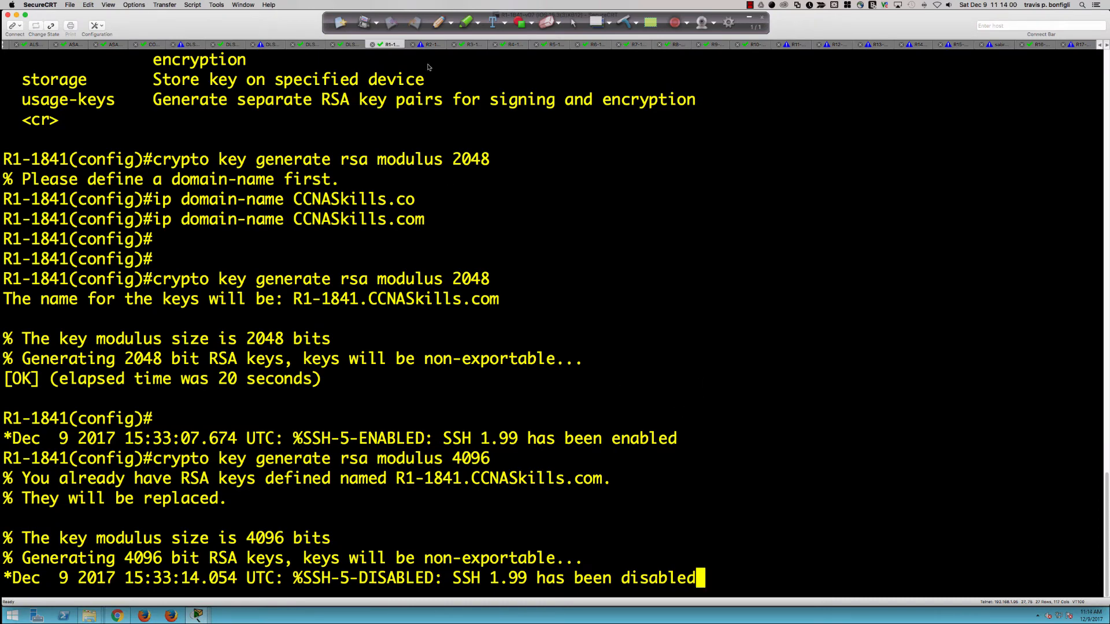
Step: Open the R2-1841 session and enter privileged, then global configuration mode
{"action": "left_click", "coordinate": [427, 45]}
{"action": "scroll", "coordinate": [510, 215], "scroll_direction": "up", "scroll_amount": 2}
{"action": "key", "text": "Return"}
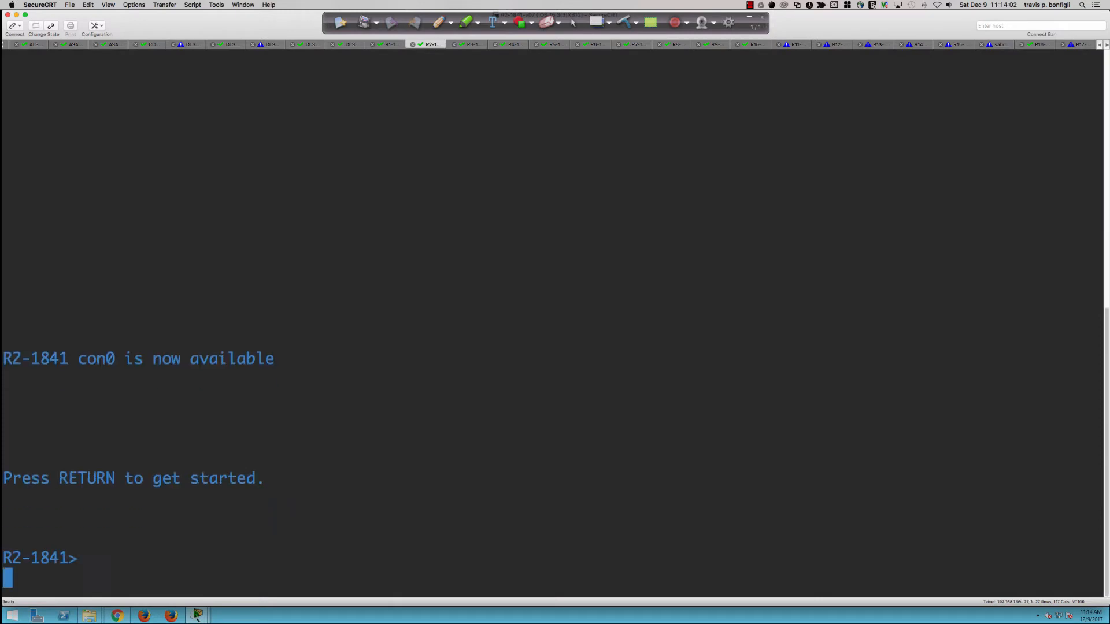
{"action": "key", "text": "Return"}
{"action": "type", "text": "en"}
{"action": "key", "text": "Return"}
{"action": "key", "text": "Return"}
{"action": "key", "text": "Return"}
{"action": "key", "text": "Return"}
{"action": "key", "text": "Return"}
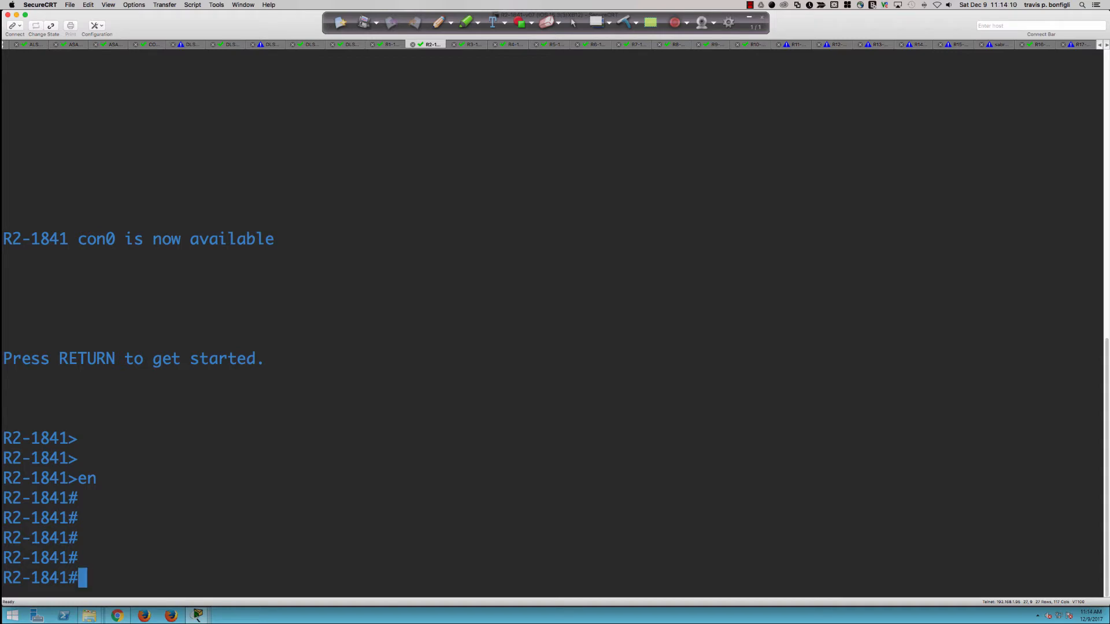
{"action": "type", "text": "conf t"}
{"action": "key", "text": "Return"}
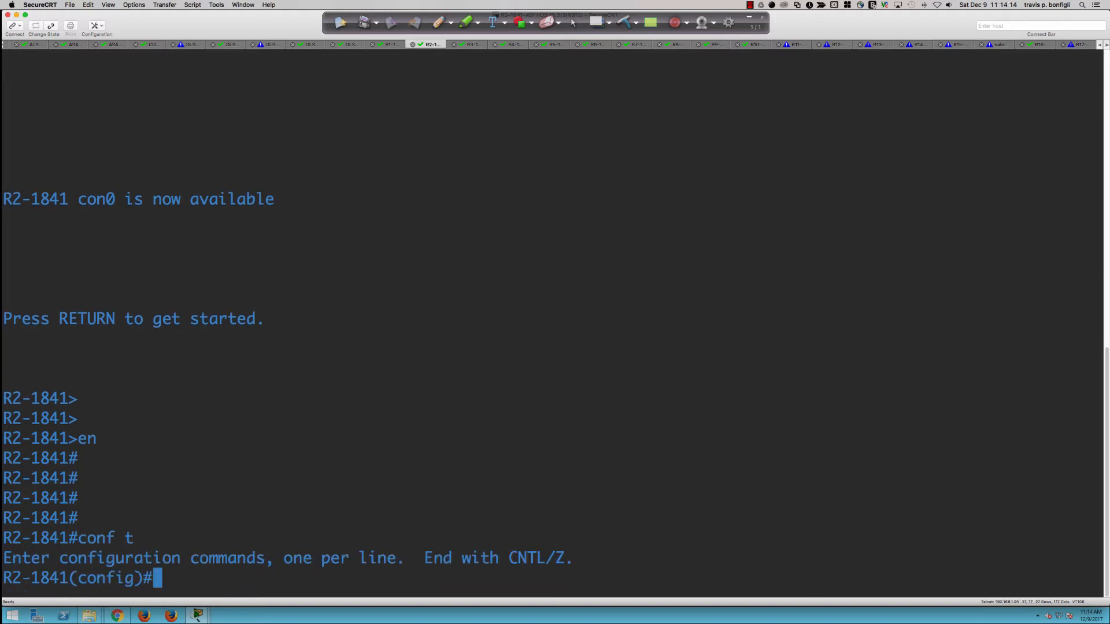
Step: List the options available after 'username admin' on R2-1841
{"action": "type", "text": "user"}
{"action": "key", "text": "Tab"}
{"action": "type", "text": "n"}
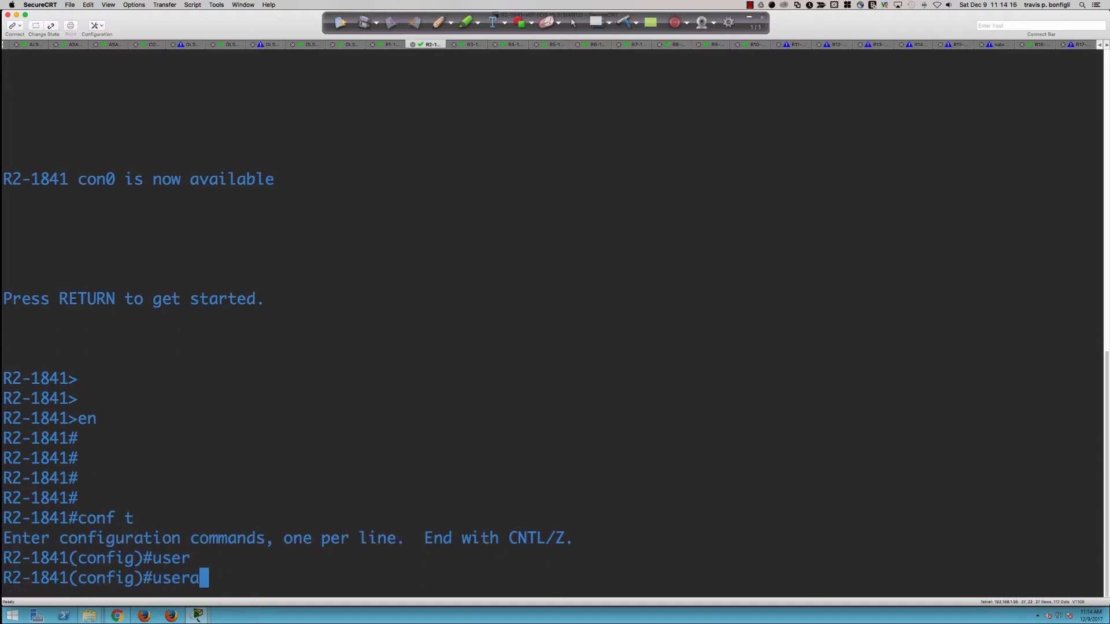
{"action": "key", "text": "BackSpace"}
{"action": "key", "text": "BackSpace"}
{"action": "type", "text": "rn"}
{"action": "key", "text": "Tab"}
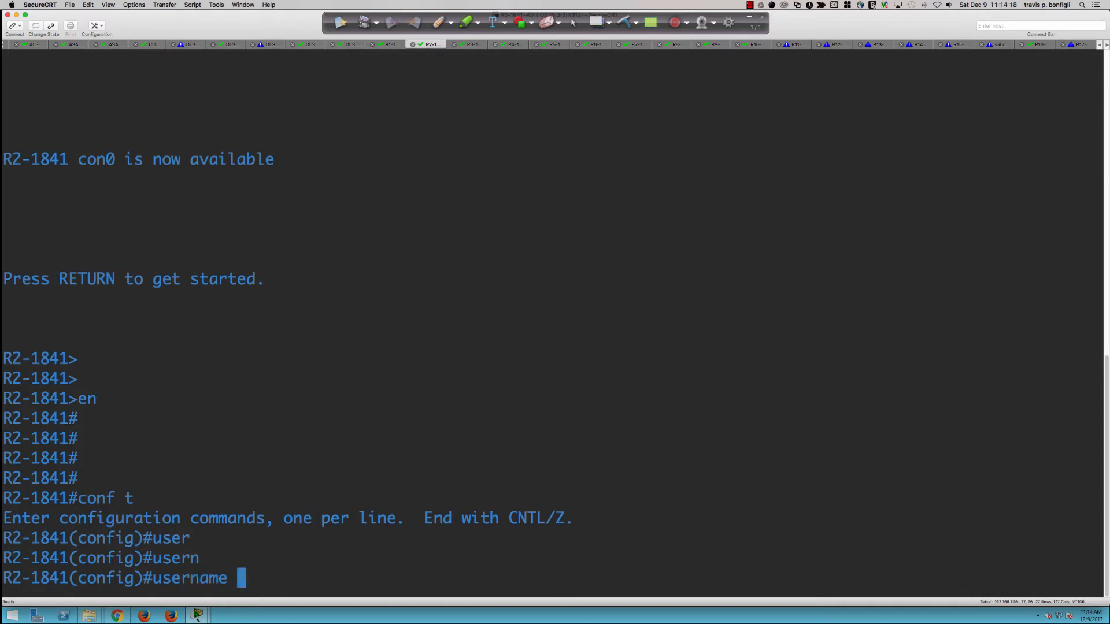
{"action": "type", "text": "admin"}
{"action": "key", "text": "Tab"}
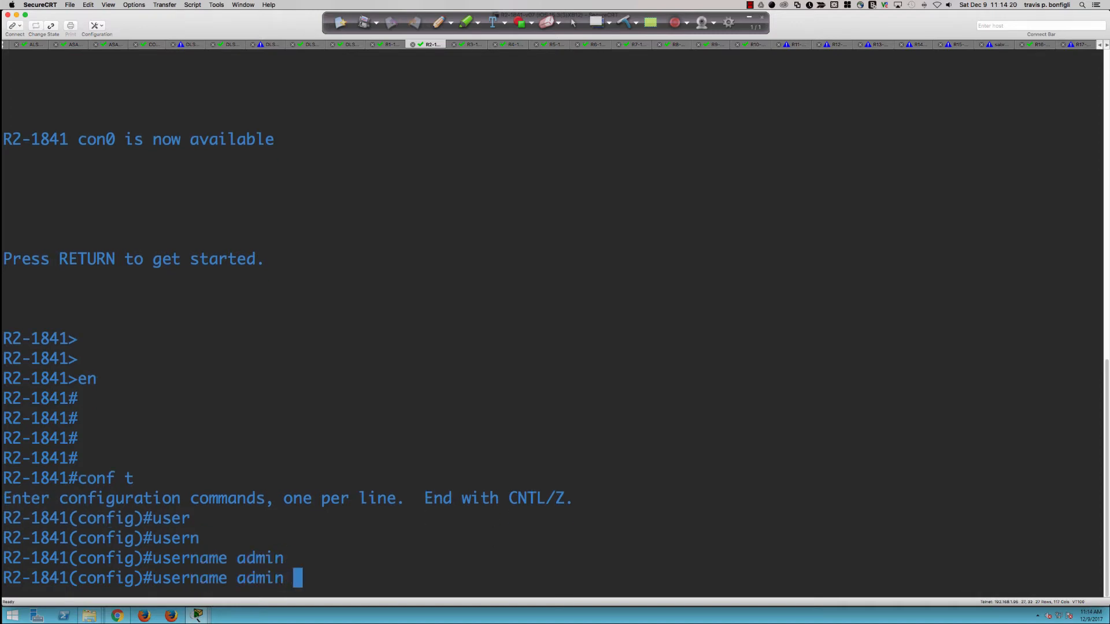
{"action": "type", "text": "?"}
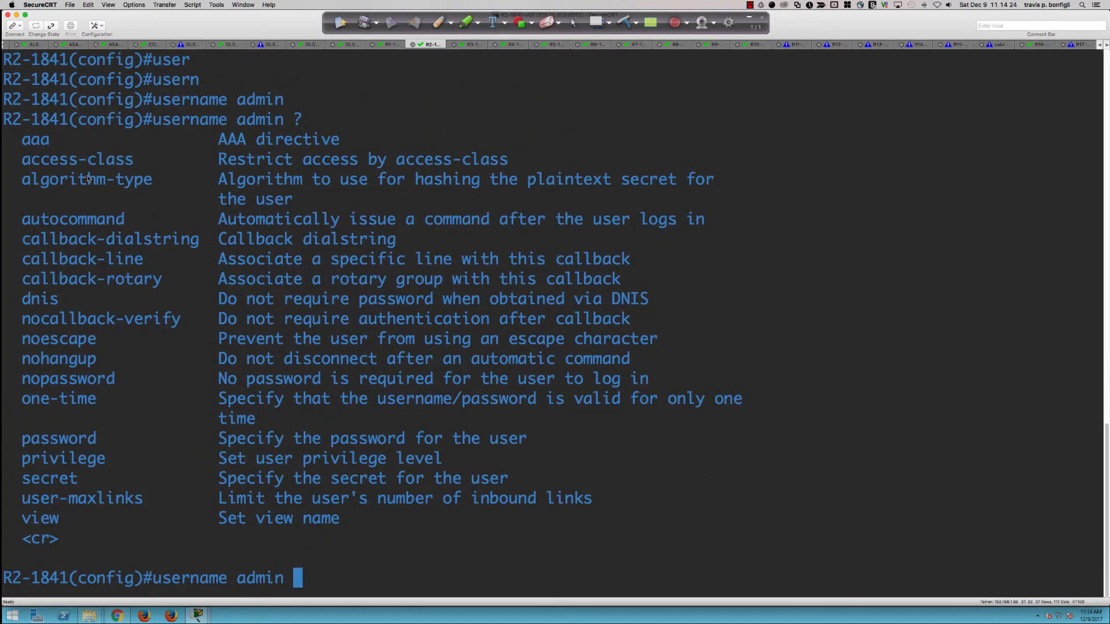
Step: On R2-1841, list the hash choices for 'username admin algorithm-type'
{"action": "left_click_drag", "start_coordinate": [22, 182], "coordinate": [303, 206]}
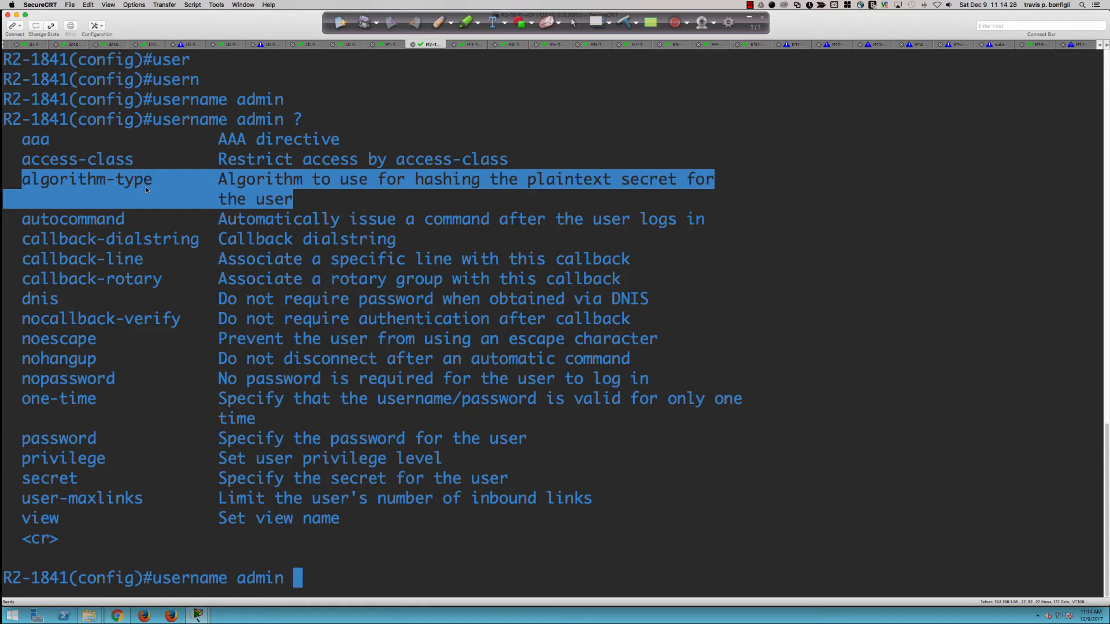
{"action": "left_click", "coordinate": [669, 499]}
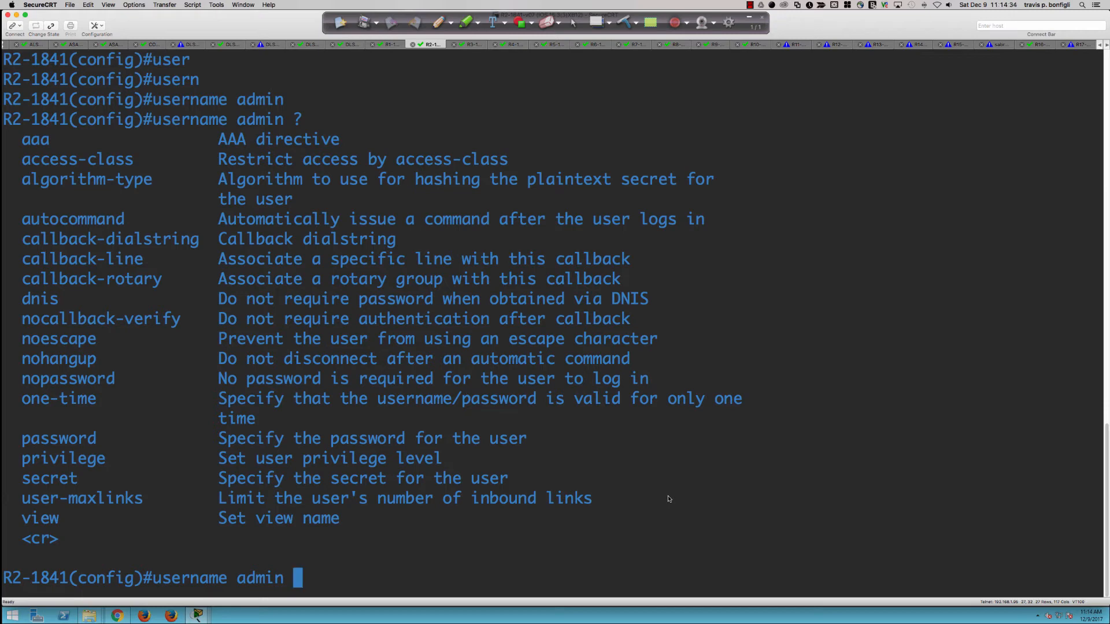
{"action": "type", "text": "e"}
{"action": "key", "text": "BackSpace"}
{"action": "type", "text": "al"}
{"action": "key", "text": "Tab"}
{"action": "type", "text": "?"}
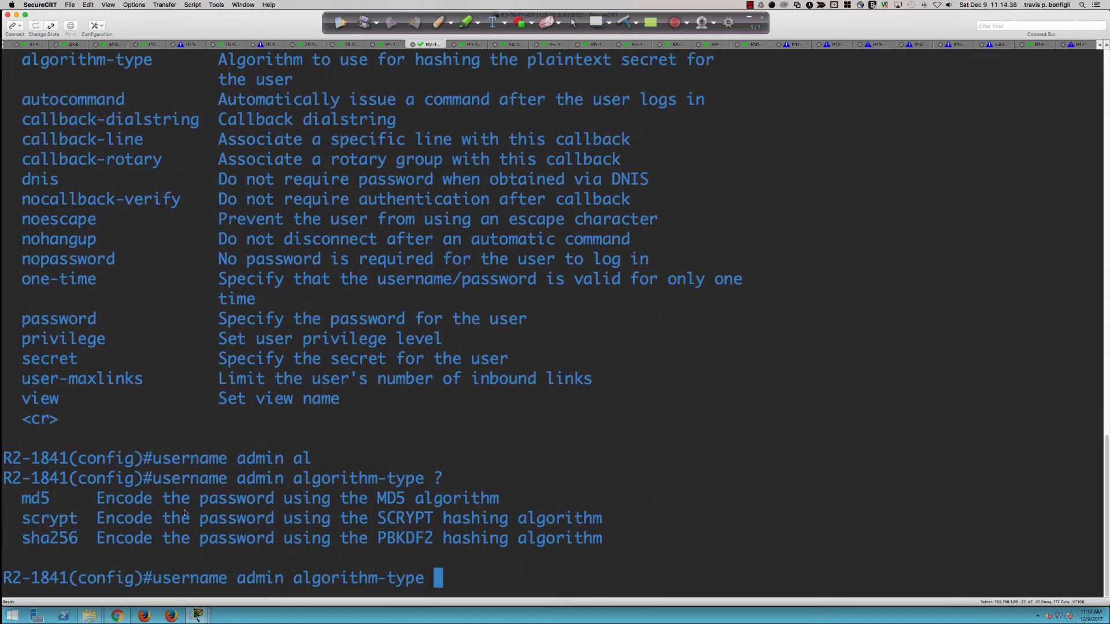
Step: Compare md5, scrypt and sha256, choose scrypt, and query the next option, the secret keyword
{"action": "left_click_drag", "start_coordinate": [33, 502], "coordinate": [62, 505]}
{"action": "left_click", "coordinate": [115, 518]}
{"action": "left_click_drag", "start_coordinate": [51, 519], "coordinate": [276, 520]}
{"action": "left_click_drag", "start_coordinate": [378, 519], "coordinate": [407, 519]}
{"action": "left_click_drag", "start_coordinate": [490, 519], "coordinate": [540, 521]}
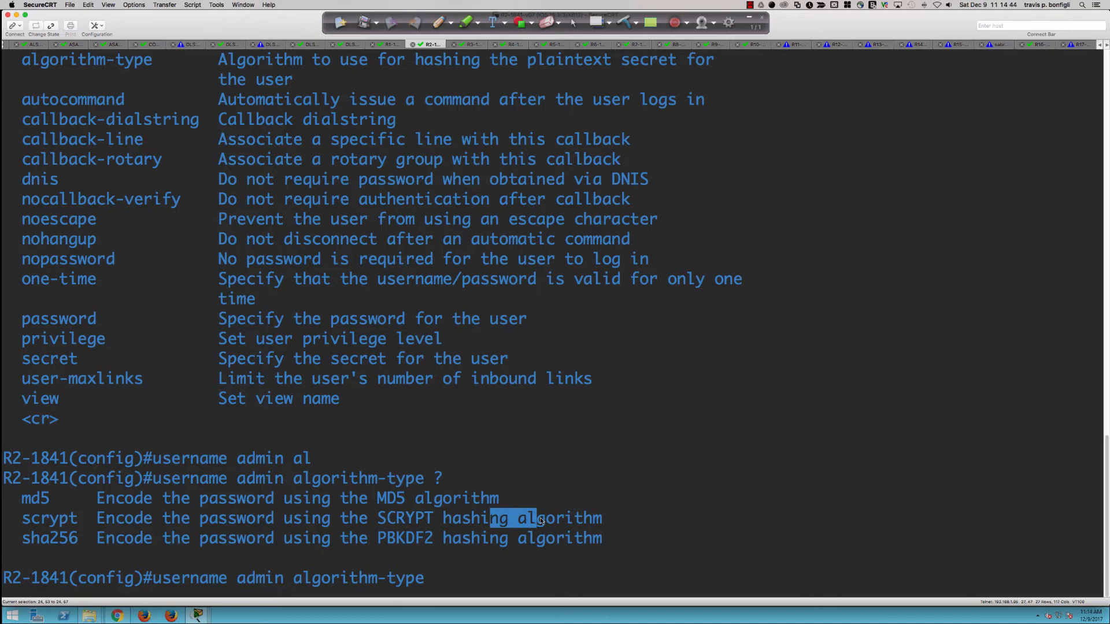
{"action": "left_click", "coordinate": [667, 502]}
{"action": "type", "text": "scr"}
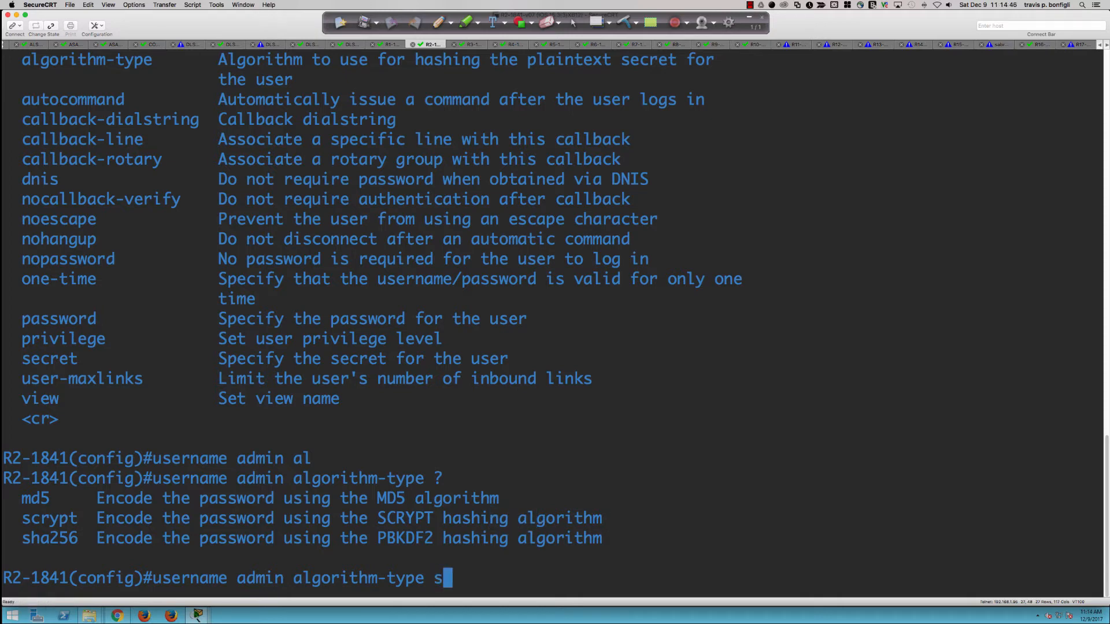
{"action": "key", "text": "Tab"}
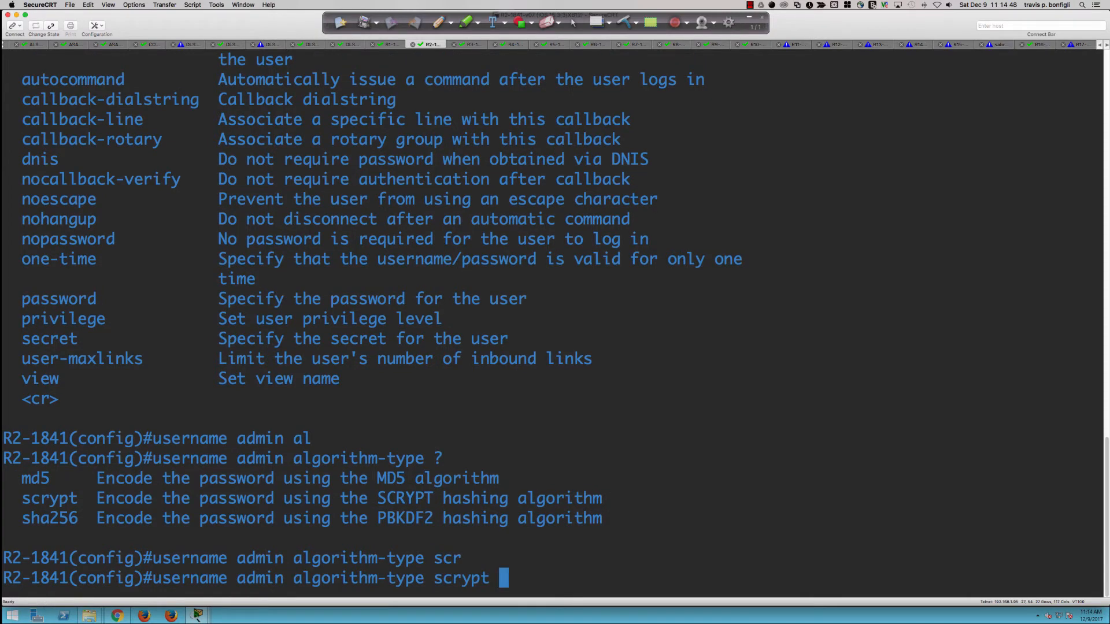
{"action": "double_click", "coordinate": [48, 519]}
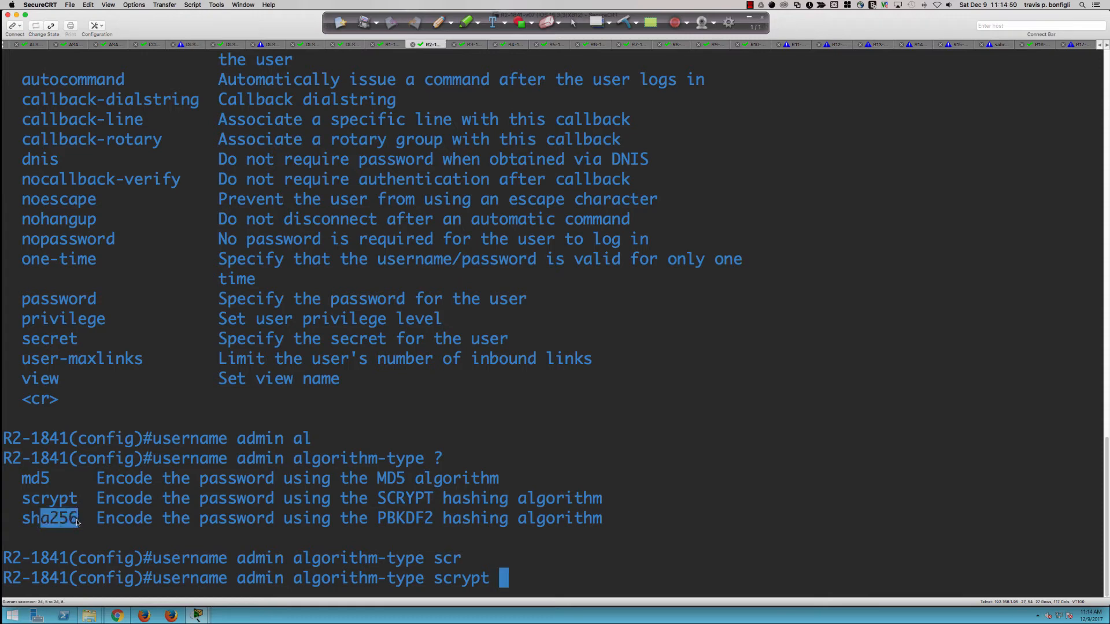
{"action": "left_click", "coordinate": [688, 523]}
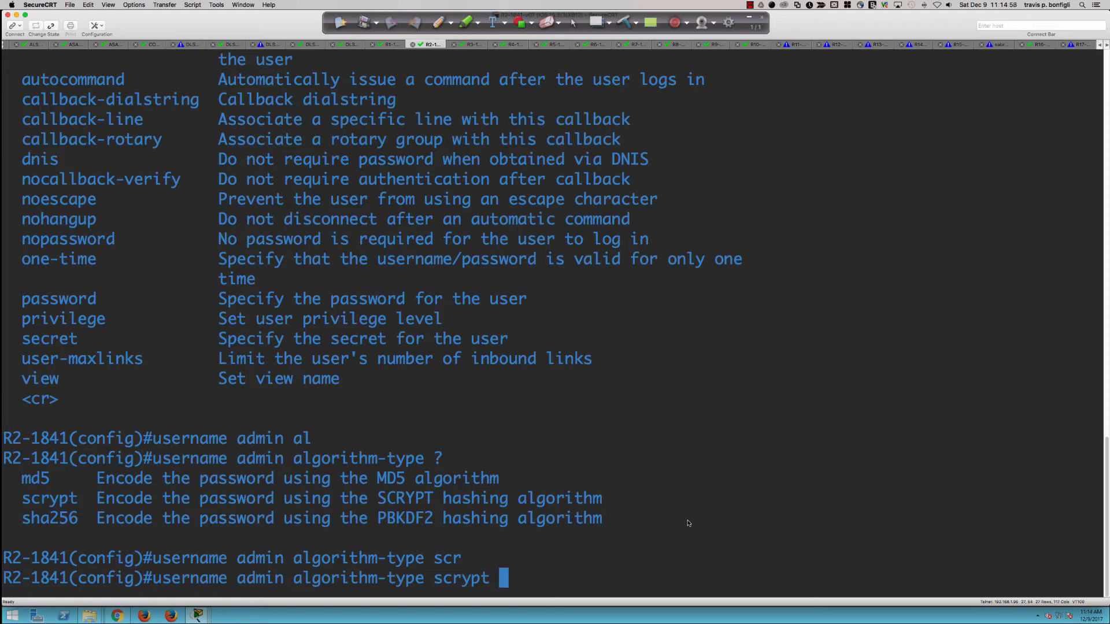
{"action": "type", "text": "?"}
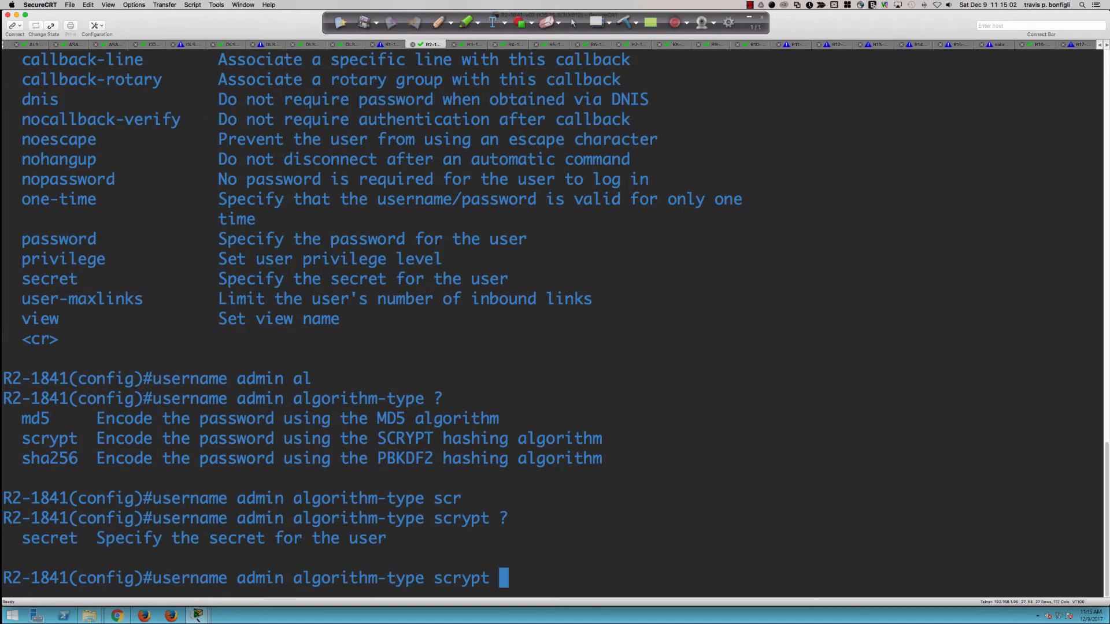
{"action": "type", "text": "sec"}
{"action": "key", "text": "Tab"}
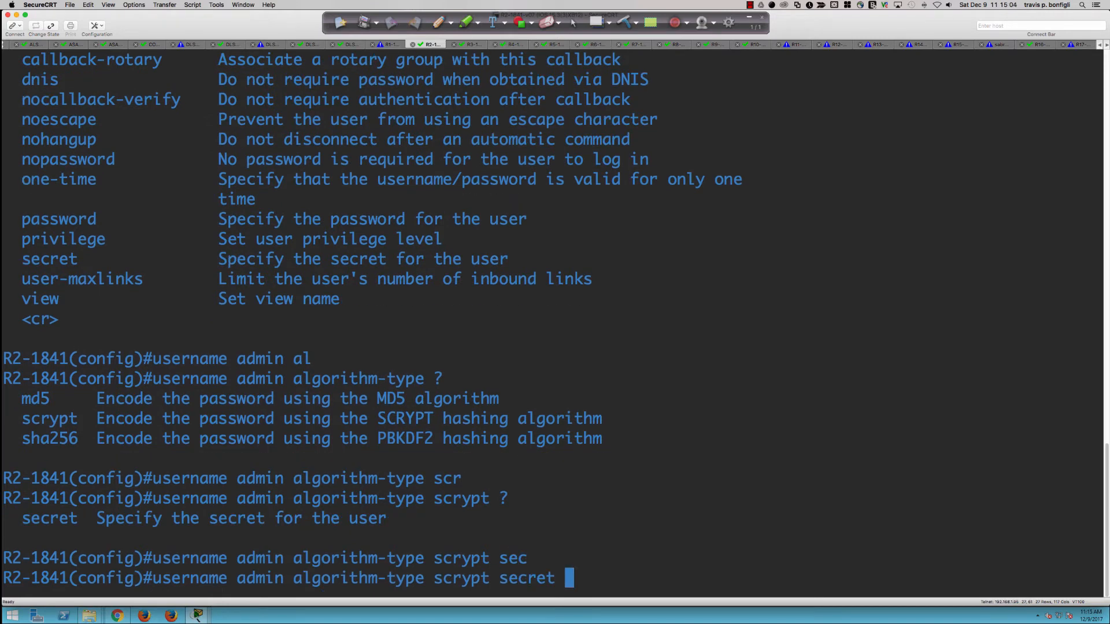
{"action": "type", "text": "abc123"}
{"action": "key", "text": "Return"}
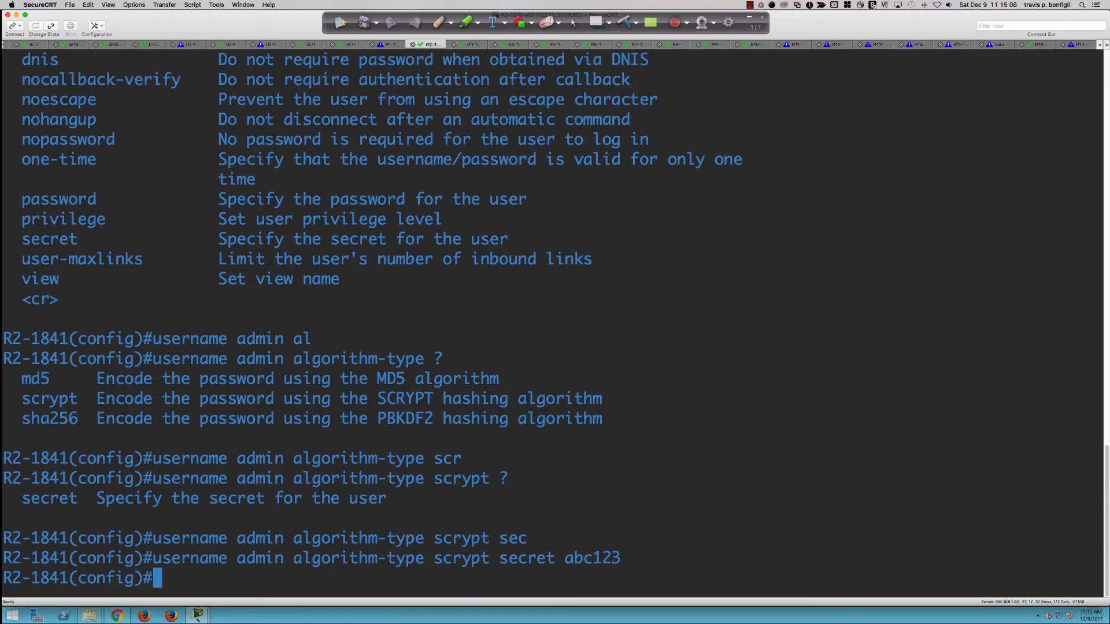
{"action": "key", "text": "Up"}
{"action": "key", "text": "Left"}
{"action": "key", "text": "Left"}
{"action": "key", "text": "Left"}
{"action": "key", "text": "Left"}
{"action": "key", "text": "Left"}
{"action": "key", "text": "Left"}
{"action": "key", "text": "Left"}
{"action": "key", "text": "Left"}
{"action": "key", "text": "Left"}
{"action": "key", "text": "Left"}
{"action": "key", "text": "Left"}
{"action": "key", "text": "Left"}
{"action": "key", "text": "Left"}
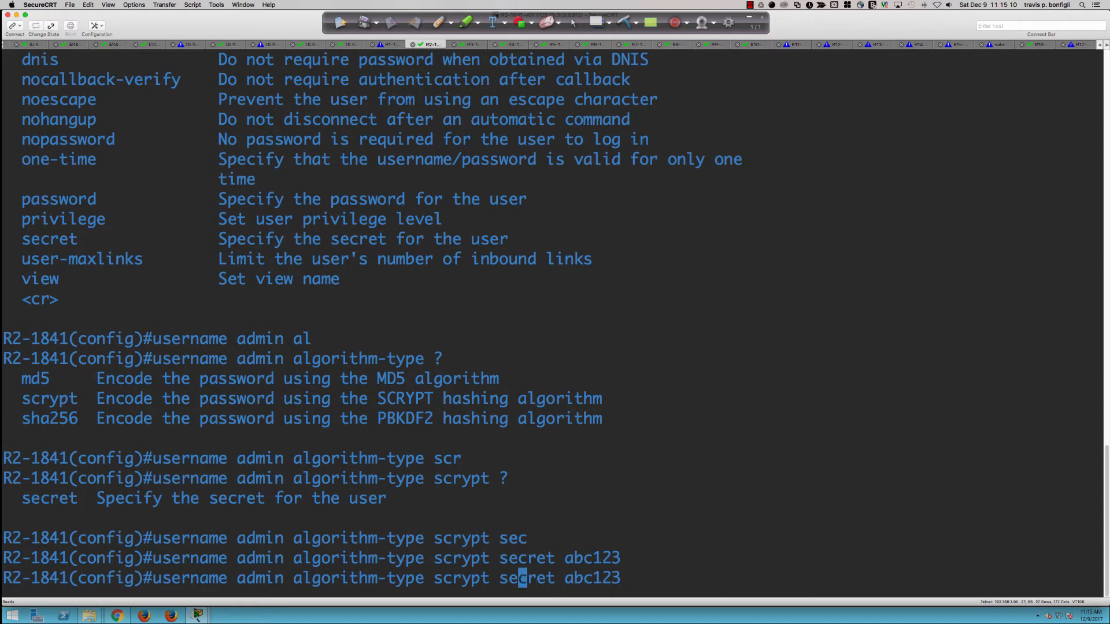
{"action": "key", "text": "BackSpace"}
{"action": "key", "text": "BackSpace"}
{"action": "key", "text": "BackSpace"}
{"action": "key", "text": "BackSpace"}
{"action": "key", "text": "BackSpace"}
{"action": "key", "text": "BackSpace"}
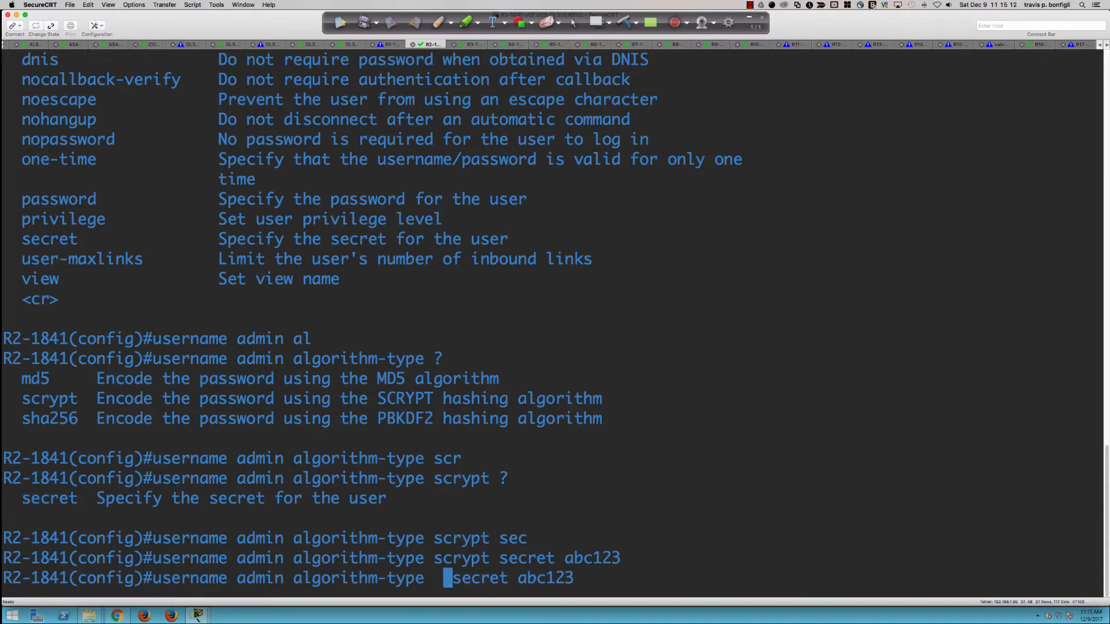
{"action": "type", "text": "sha"}
{"action": "key", "text": "Return"}
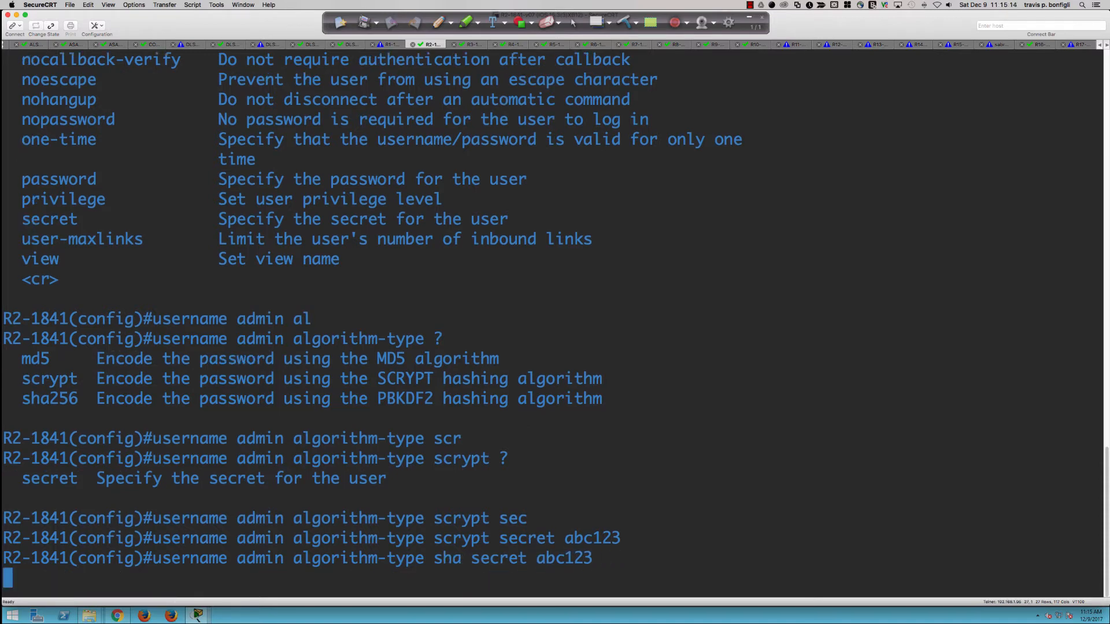
{"action": "key", "text": "Up"}
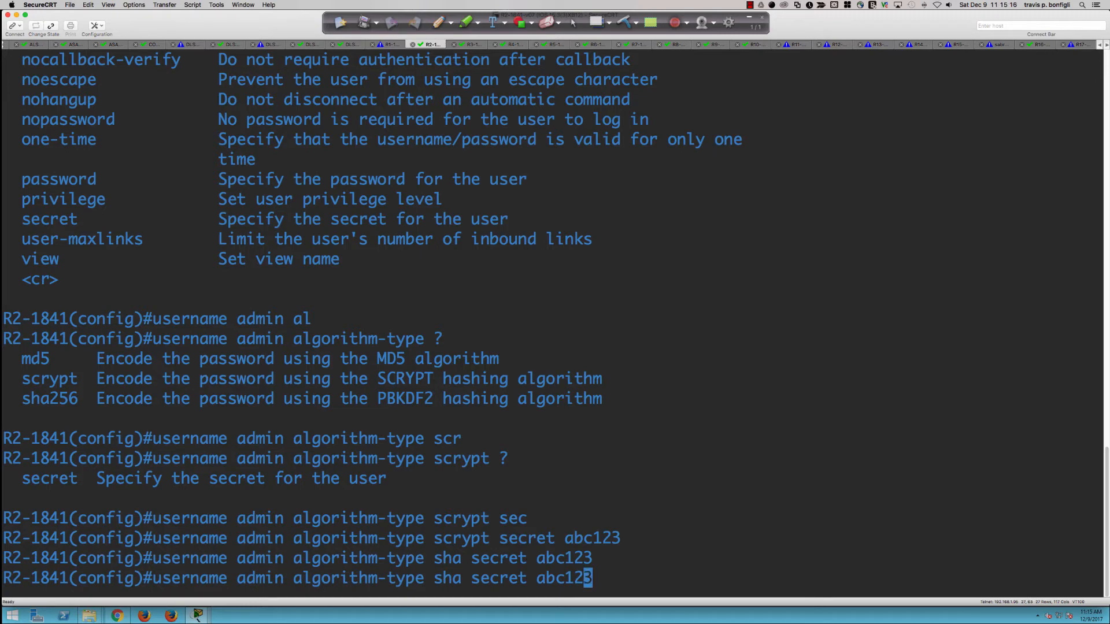
{"action": "key", "text": "Left"}
{"action": "key", "text": "Left"}
{"action": "key", "text": "Left"}
{"action": "key", "text": "Left"}
{"action": "key", "text": "Left"}
{"action": "key", "text": "Left"}
{"action": "key", "text": "Left"}
{"action": "key", "text": "Left"}
{"action": "key", "text": "Left"}
{"action": "key", "text": "Left"}
{"action": "key", "text": "Left"}
{"action": "key", "text": "Left"}
{"action": "key", "text": "Left"}
{"action": "key", "text": "Left"}
{"action": "key", "text": "BackSpace"}
{"action": "key", "text": "BackSpace"}
{"action": "key", "text": "BackSpace"}
{"action": "type", "text": "md5"}
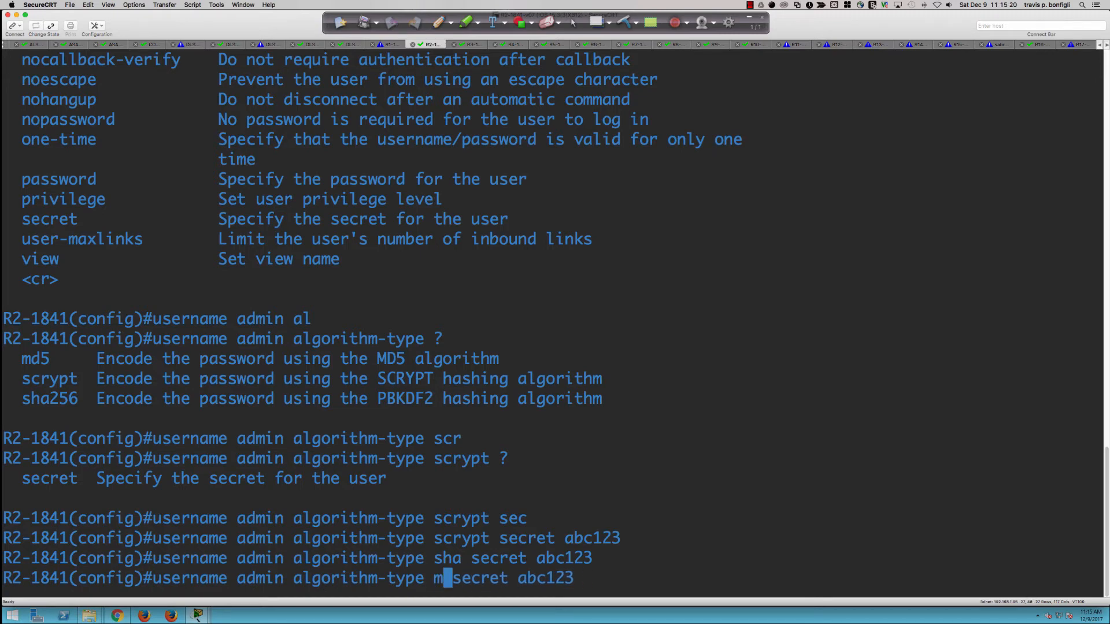
{"action": "key", "text": "Return"}
{"action": "key", "text": "Return"}
{"action": "key", "text": "Return"}
{"action": "type", "text": "dos h run"}
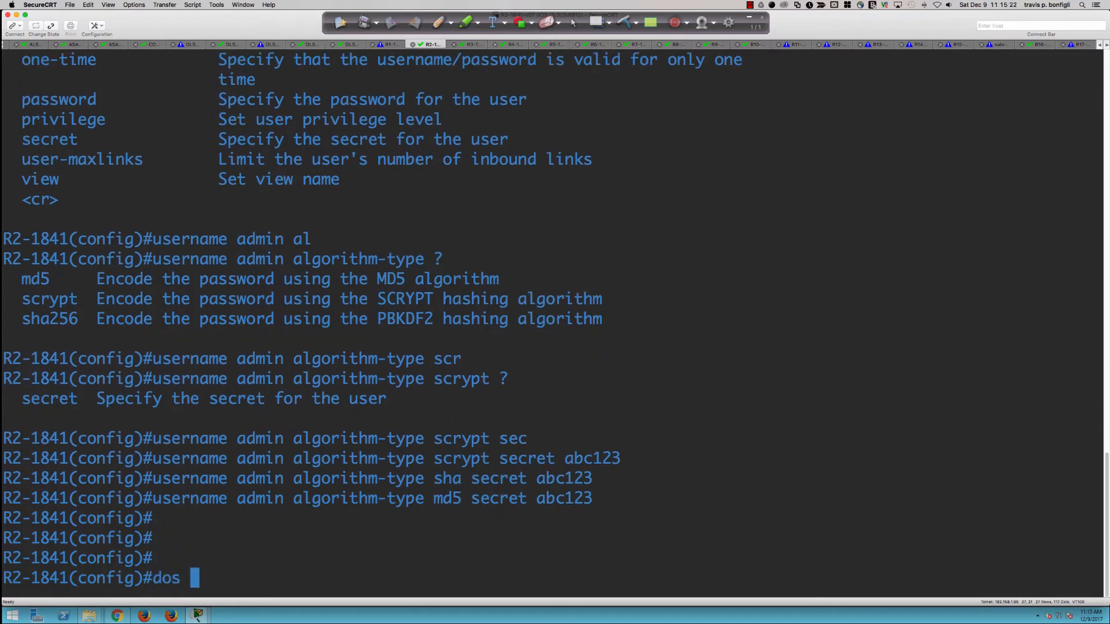
{"action": "key", "text": "BackSpace"}
{"action": "key", "text": "BackSpace"}
{"action": "key", "text": "BackSpace"}
{"action": "key", "text": "BackSpace"}
{"action": "key", "text": "BackSpace"}
{"action": "key", "text": "BackSpace"}
{"action": "key", "text": "BackSpace"}
{"action": "type", "text": "sh run | inc "}
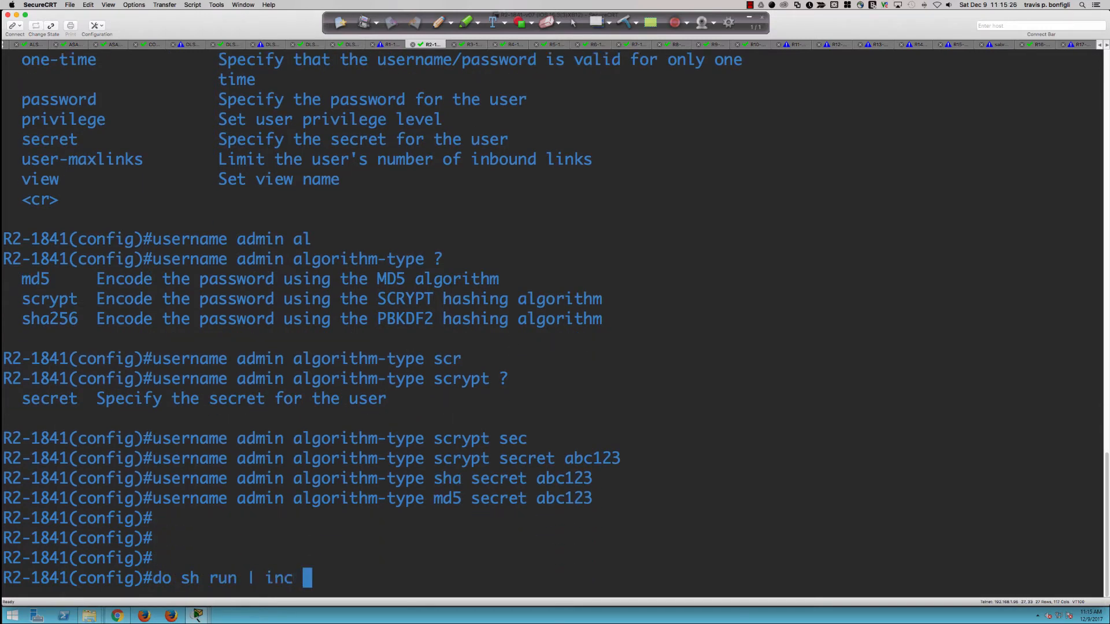
{"action": "type", "text": "username"}
{"action": "key", "text": "Return"}
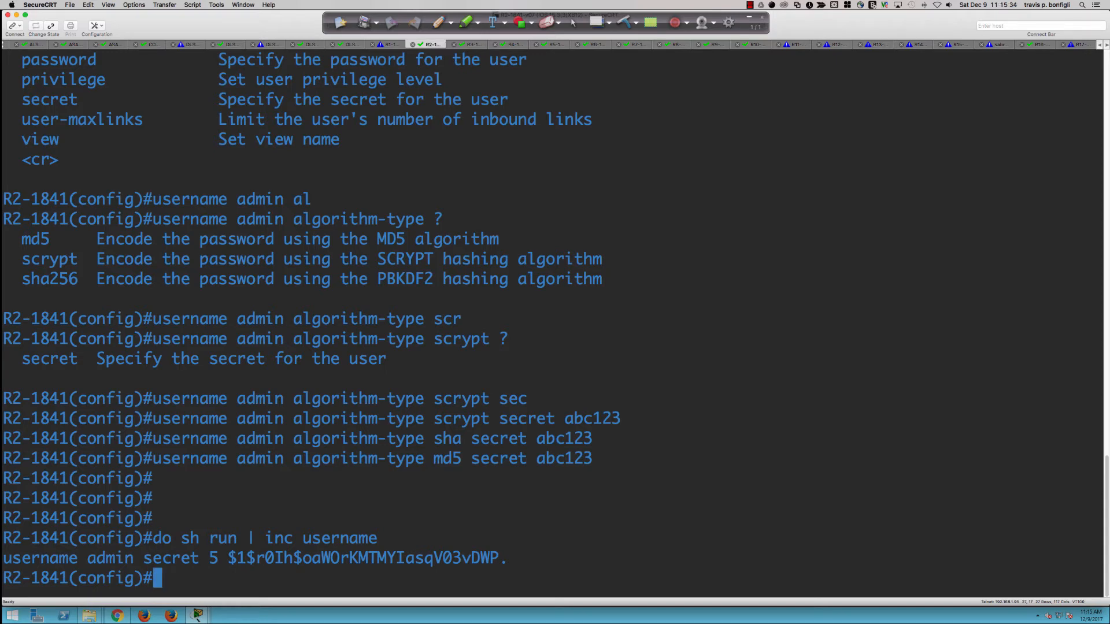
{"action": "key", "text": "Up"}
{"action": "key", "text": "Up"}
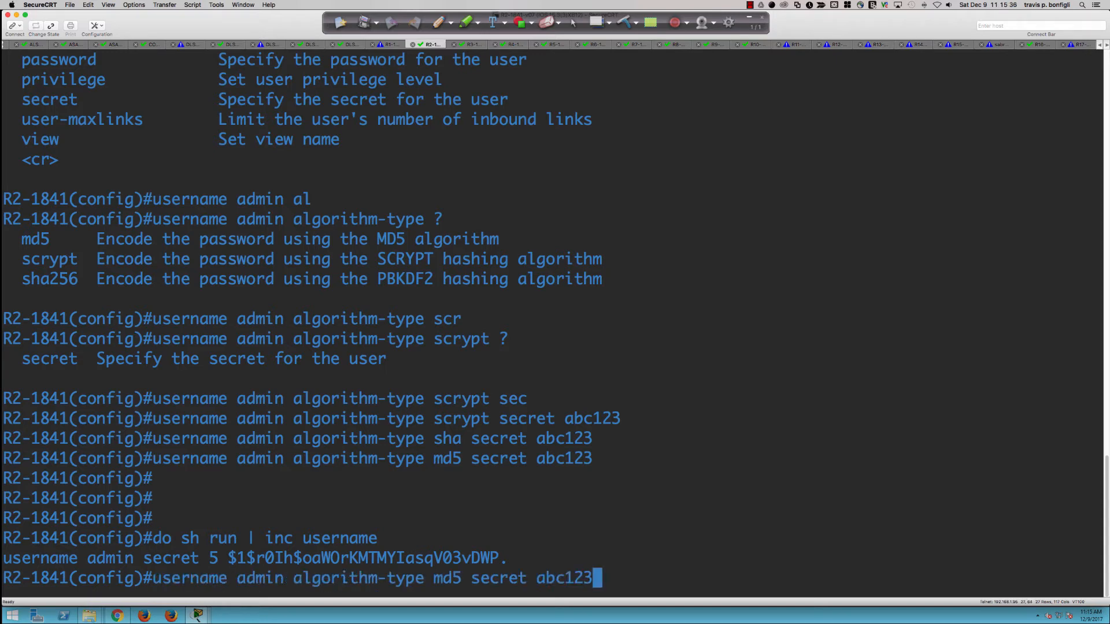
{"action": "key", "text": "Up"}
{"action": "key", "text": "Left"}
{"action": "key", "text": "Left"}
{"action": "key", "text": "Left"}
{"action": "key", "text": "Left"}
{"action": "key", "text": "Left"}
{"action": "key", "text": "Left"}
{"action": "key", "text": "Left"}
{"action": "key", "text": "Left"}
{"action": "key", "text": "Left"}
{"action": "key", "text": "Left"}
{"action": "key", "text": "Left"}
{"action": "key", "text": "Left"}
{"action": "key", "text": "Left"}
{"action": "key", "text": "Left"}
{"action": "key", "text": "Left"}
{"action": "key", "text": "Left"}
{"action": "key", "text": "Left"}
{"action": "key", "text": "Left"}
{"action": "key", "text": "Left"}
{"action": "key", "text": "Left"}
{"action": "key", "text": "Left"}
{"action": "key", "text": "Left"}
{"action": "type", "text": "1"}
{"action": "key", "text": "Return"}
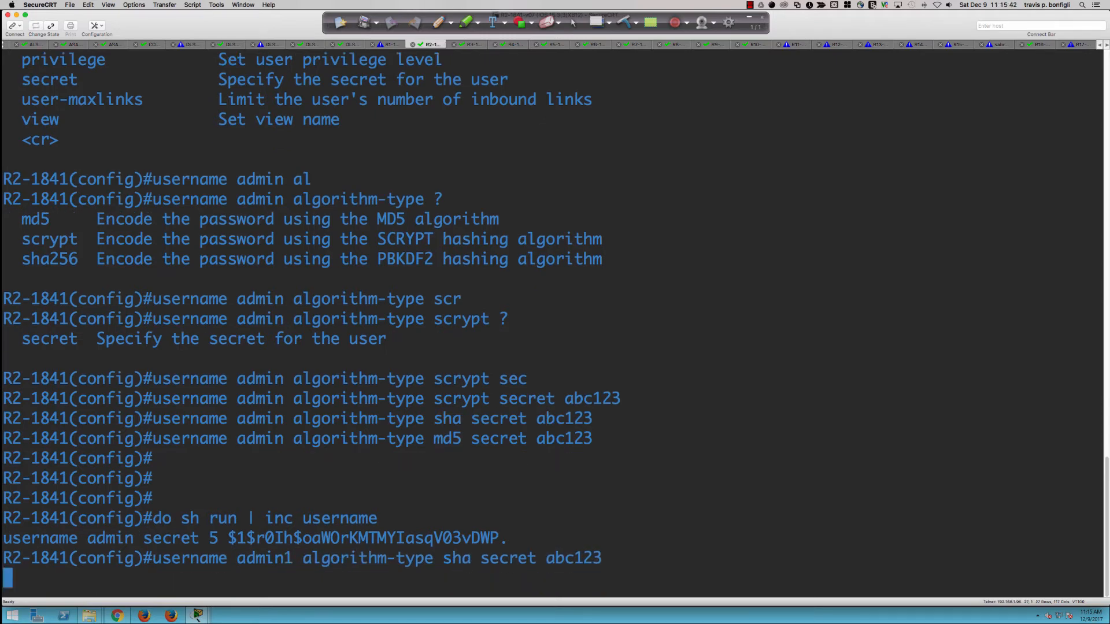
{"action": "key", "text": "Up"}
{"action": "key", "text": "Up"}
{"action": "key", "text": "Up"}
{"action": "key", "text": "Up"}
{"action": "key", "text": "Up"}
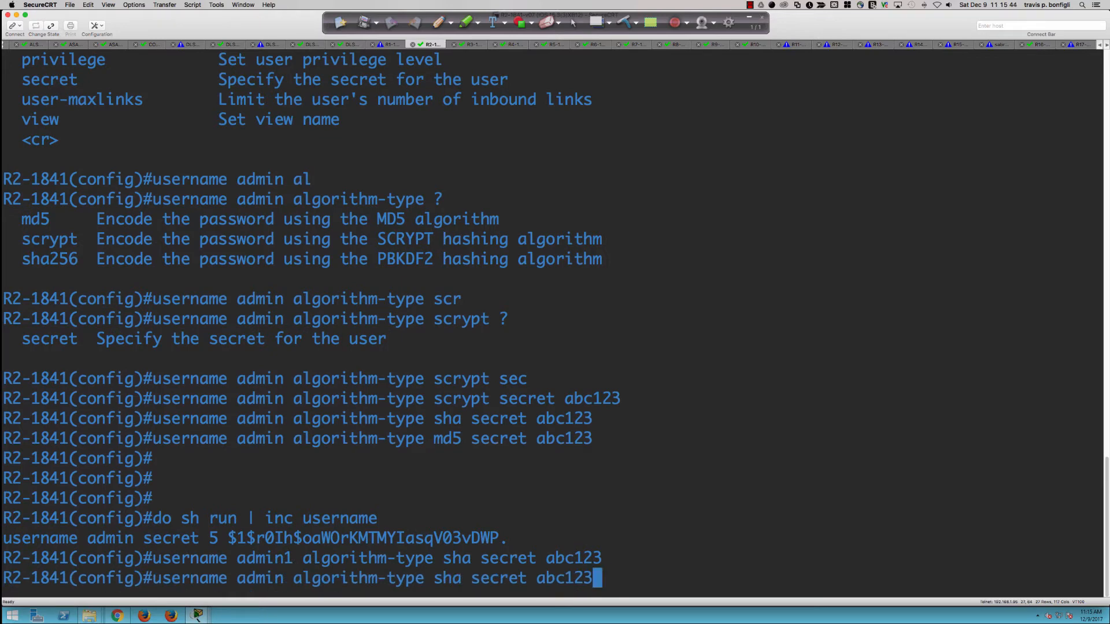
{"action": "key", "text": "Left"}
{"action": "key", "text": "Left"}
{"action": "key", "text": "Left"}
{"action": "key", "text": "Left"}
{"action": "key", "text": "Left"}
{"action": "key", "text": "Left"}
{"action": "key", "text": "Left"}
{"action": "key", "text": "Left"}
{"action": "key", "text": "Left"}
{"action": "key", "text": "Left"}
{"action": "key", "text": "Left"}
{"action": "key", "text": "Left"}
{"action": "key", "text": "Left"}
{"action": "key", "text": "Left"}
{"action": "key", "text": "Left"}
{"action": "key", "text": "Left"}
{"action": "key", "text": "Left"}
{"action": "key", "text": "Left"}
{"action": "key", "text": "Left"}
{"action": "key", "text": "Left"}
{"action": "key", "text": "Left"}
{"action": "key", "text": "Left"}
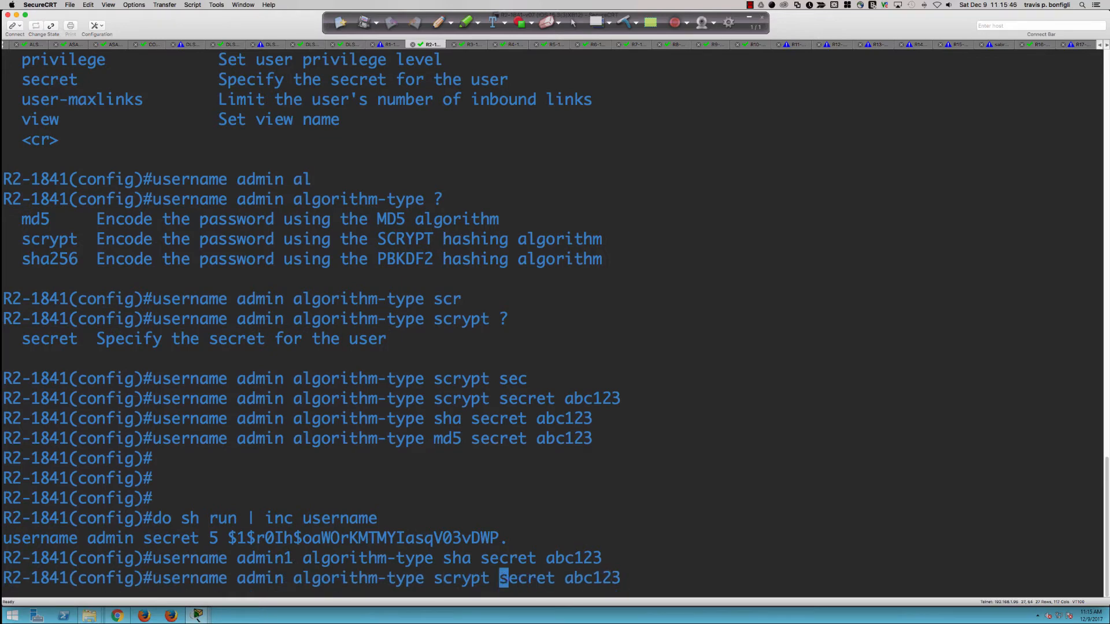
{"action": "key", "text": "Left"}
{"action": "key", "text": "Left"}
{"action": "key", "text": "Left"}
{"action": "type", "text": "2"}
{"action": "key", "text": "Return"}
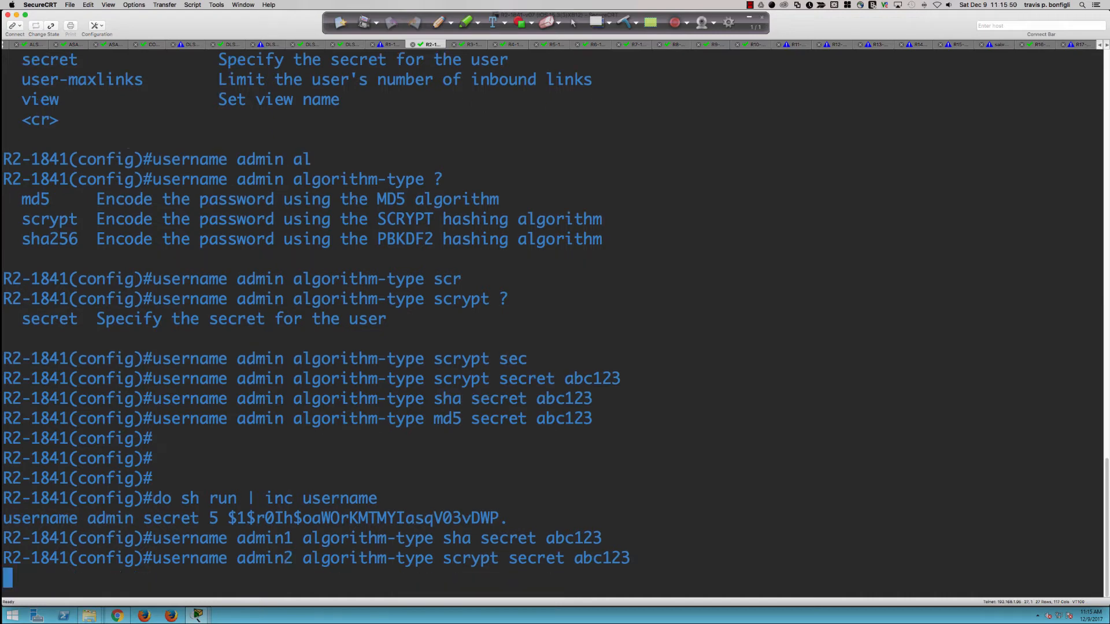
{"action": "key", "text": "Up"}
{"action": "key", "text": "Up"}
{"action": "key", "text": "Up"}
{"action": "key", "text": "Up"}
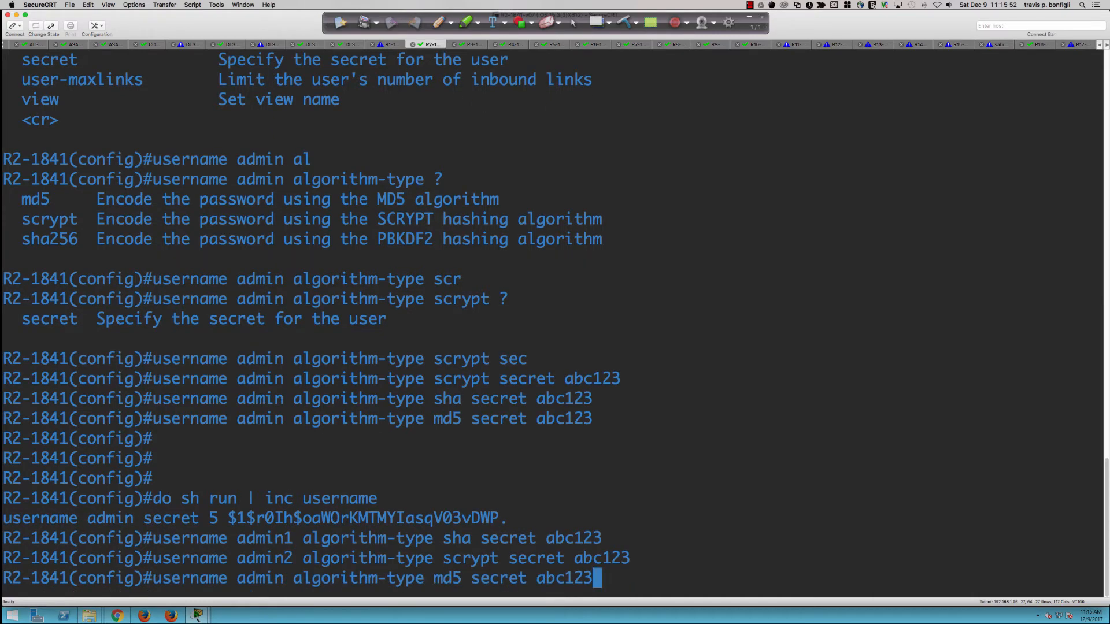
{"action": "key", "text": "Up"}
{"action": "key", "text": "Return"}
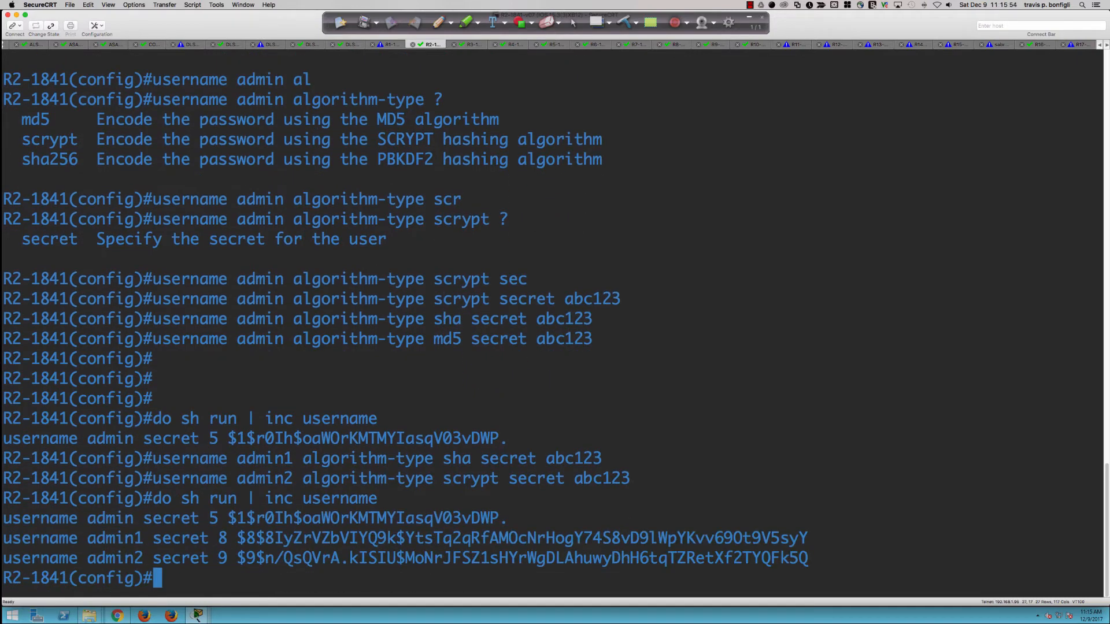
{"action": "key", "text": "Return"}
{"action": "key", "text": "Return"}
{"action": "key", "text": "Return"}
{"action": "key", "text": "Return"}
{"action": "key", "text": "Return"}
{"action": "key", "text": "Return"}
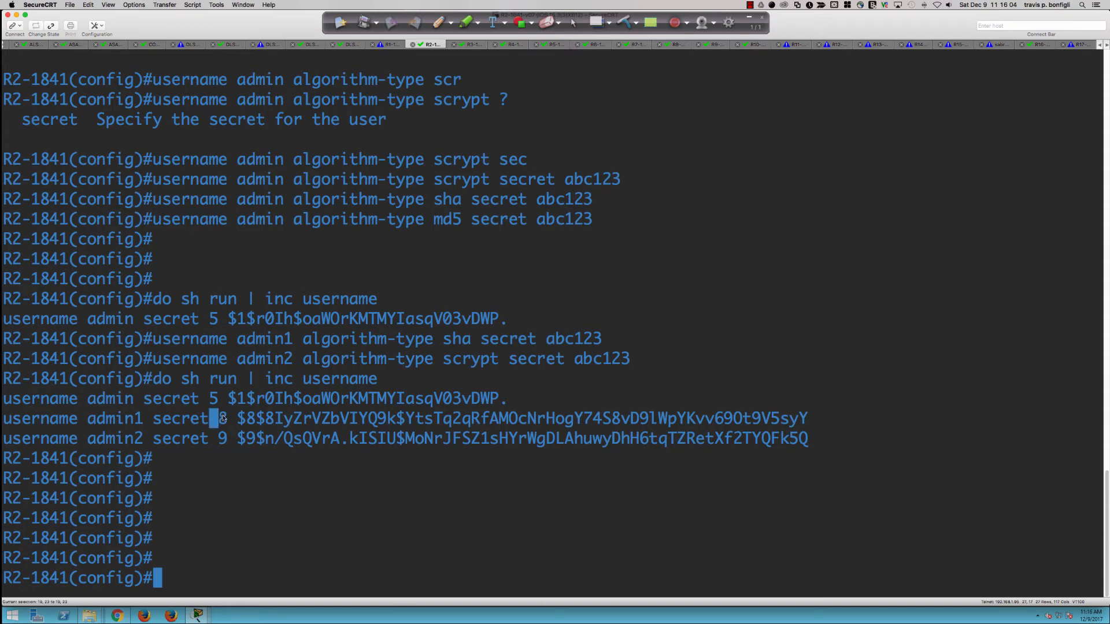
{"action": "left_click_drag", "start_coordinate": [219, 438], "coordinate": [245, 438]}
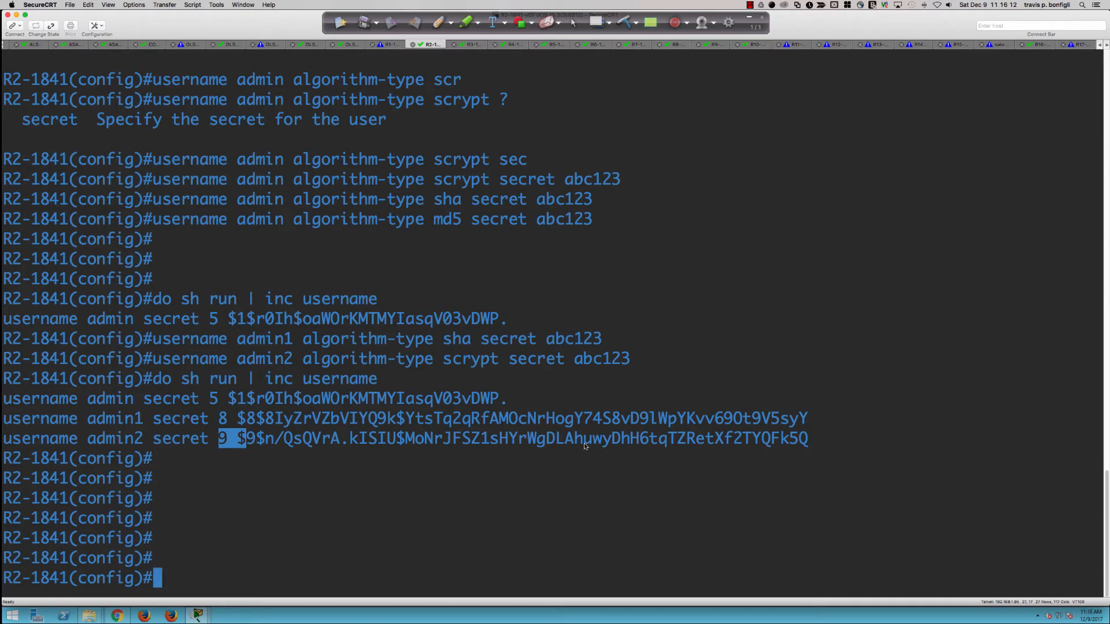
{"action": "left_click_drag", "start_coordinate": [212, 442], "coordinate": [232, 443]}
{"action": "key", "text": "super+Tab"}
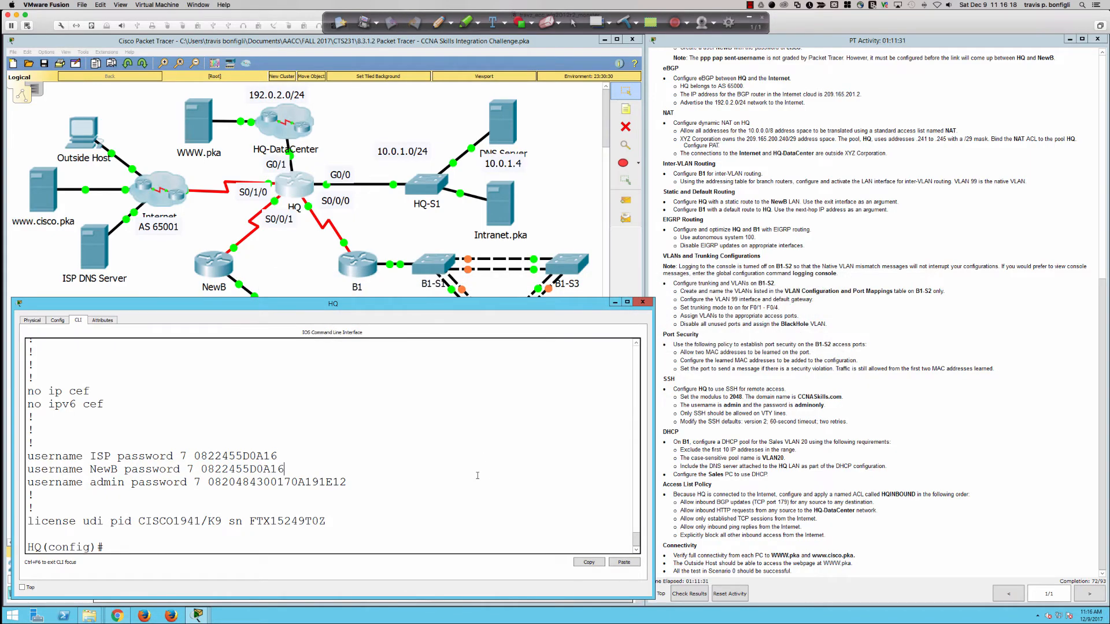
Step: Enter 'line vty 0 15' on HQ and set 'transport input ssh'
{"action": "key", "text": "Return"}
{"action": "key", "text": "Return"}
{"action": "key", "text": "Return"}
{"action": "key", "text": "Return"}
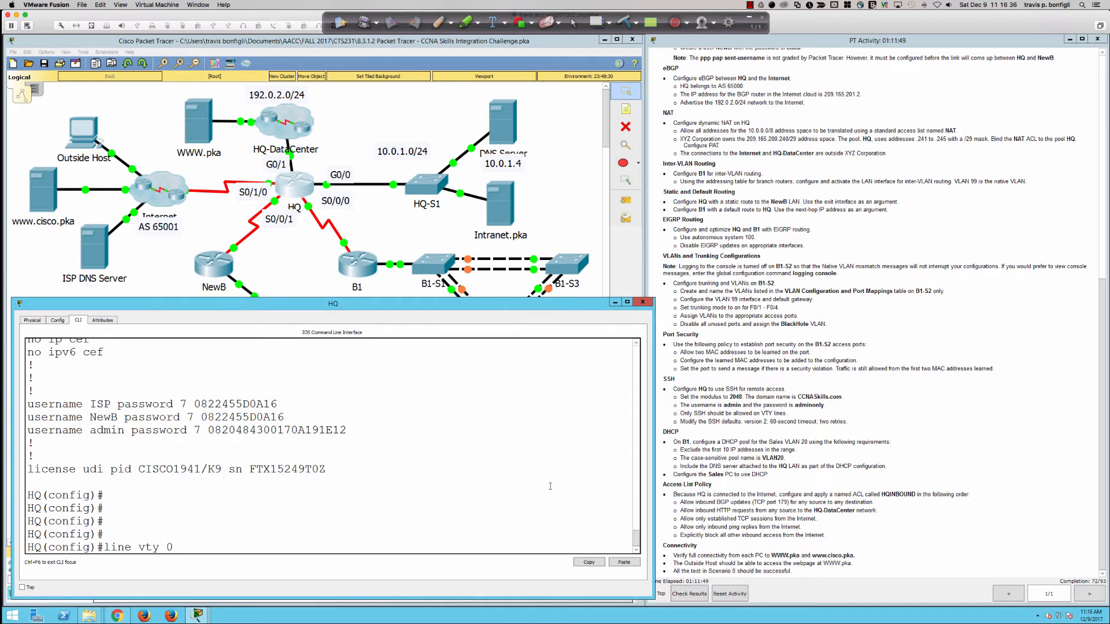
{"action": "type", "text": "15"}
{"action": "key", "text": "Return"}
{"action": "type", "text": "trans"}
{"action": "key", "text": "Tab"}
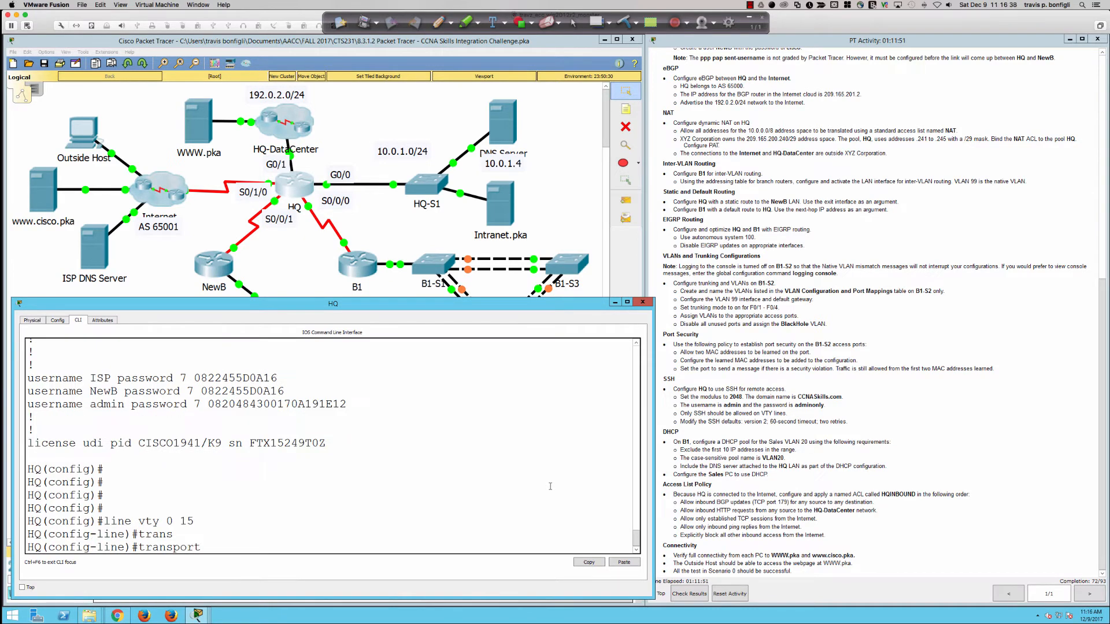
{"action": "type", "text": "in"}
{"action": "key", "text": "Tab"}
{"action": "type", "text": "ssh"}
{"action": "key", "text": "Return"}
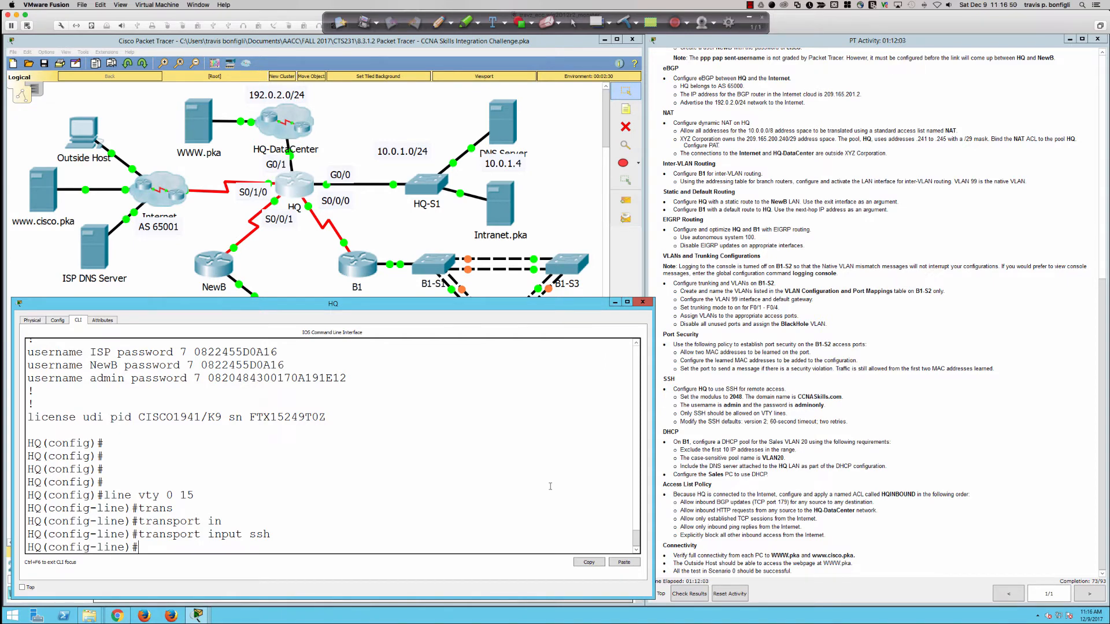
{"action": "key", "text": "Return"}
{"action": "key", "text": "Return"}
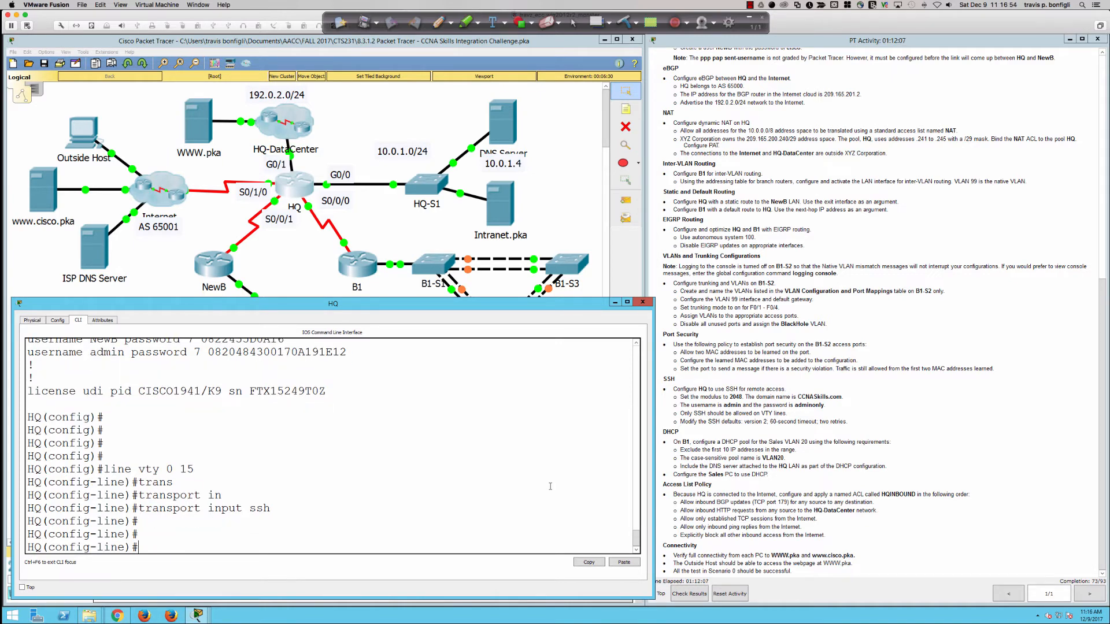
Step: Leave line configuration and set HQ's SSH time-out to 60 seconds
{"action": "type", "text": "exit"}
{"action": "key", "text": "Return"}
{"action": "type", "text": "ip ssh"}
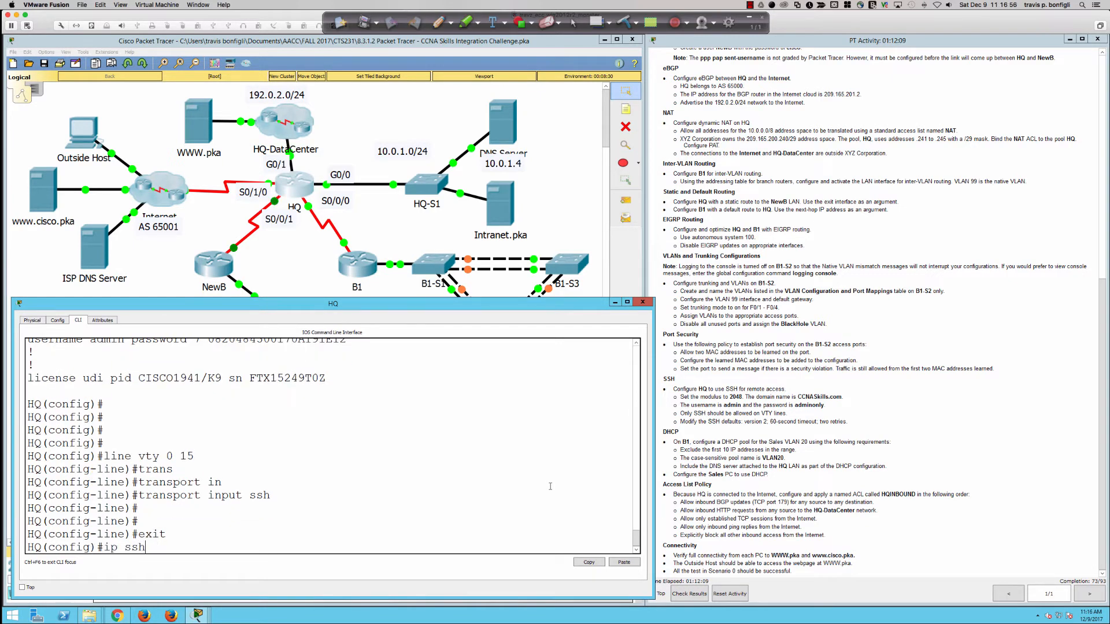
{"action": "type", "text": " ?"}
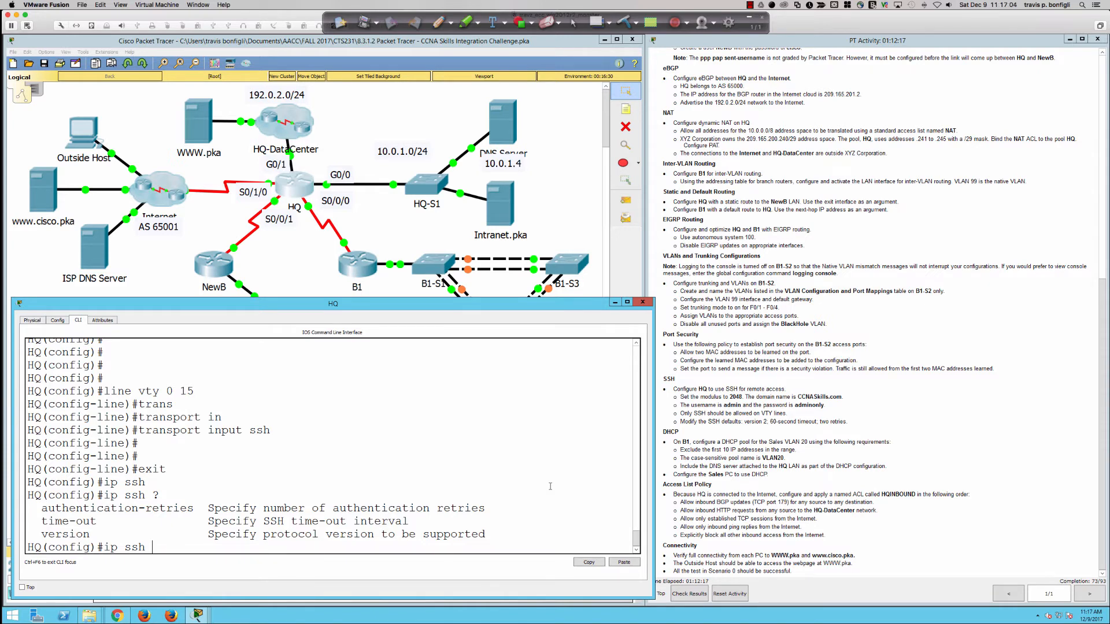
{"action": "type", "text": "ti"}
{"action": "key", "text": "Tab"}
{"action": "type", "text": "60"}
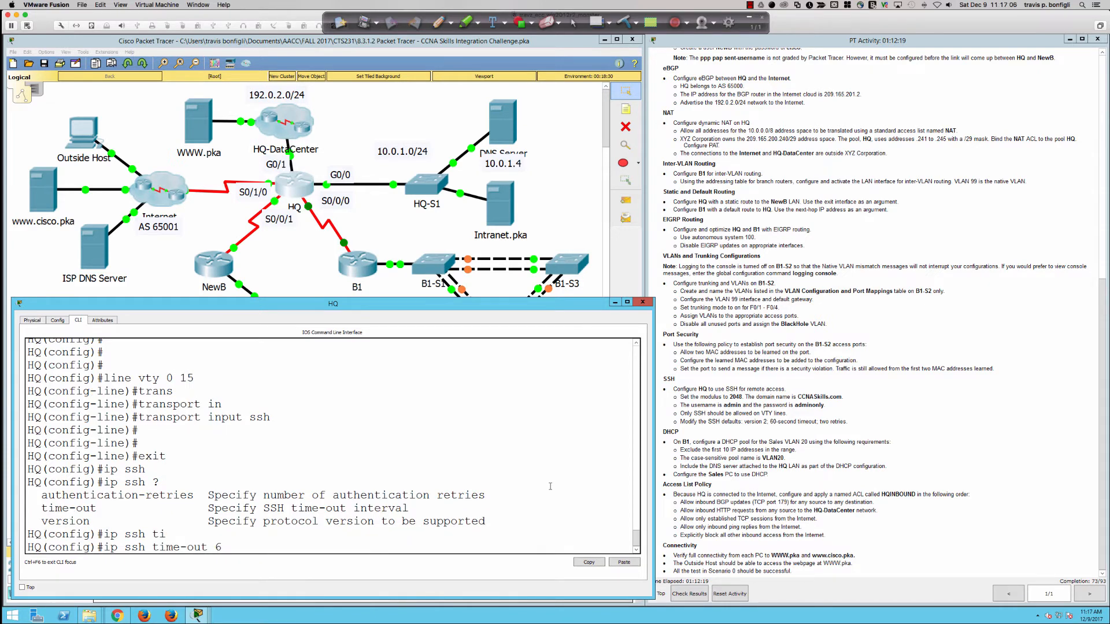
{"action": "key", "text": "Return"}
Step: Limit HQ's SSH authentication retries to 2
{"action": "key", "text": "Up"}
{"action": "key", "text": "BackSpace"}
{"action": "key", "text": "BackSpace"}
{"action": "key", "text": "BackSpace"}
{"action": "key", "text": "BackSpace"}
{"action": "key", "text": "BackSpace"}
{"action": "key", "text": "BackSpace"}
{"action": "key", "text": "BackSpace"}
{"action": "key", "text": "BackSpace"}
{"action": "key", "text": "BackSpace"}
{"action": "key", "text": "BackSpace"}
{"action": "key", "text": "BackSpace"}
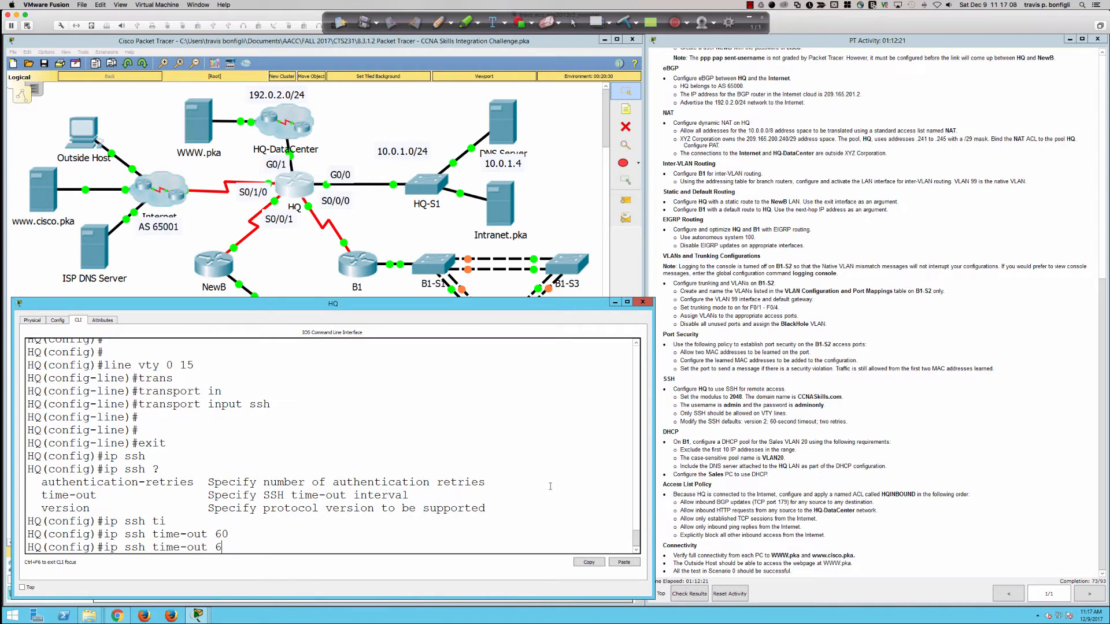
{"action": "type", "text": "au"}
{"action": "key", "text": "Tab"}
{"action": "type", "text": "?"}
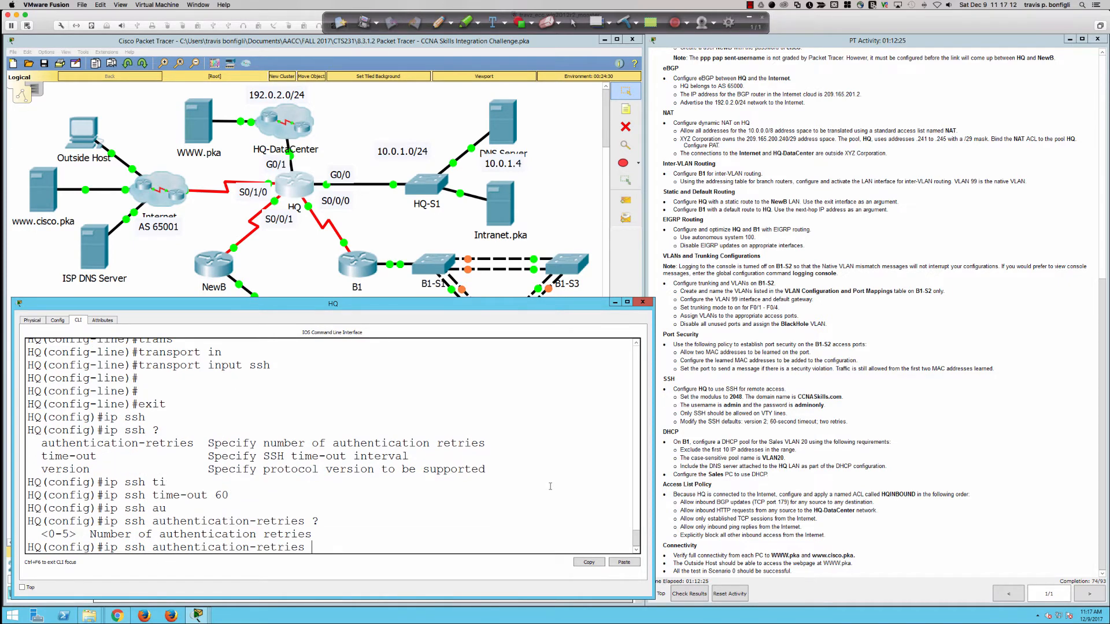
{"action": "type", "text": "2 ?"}
{"action": "key", "text": "Return"}
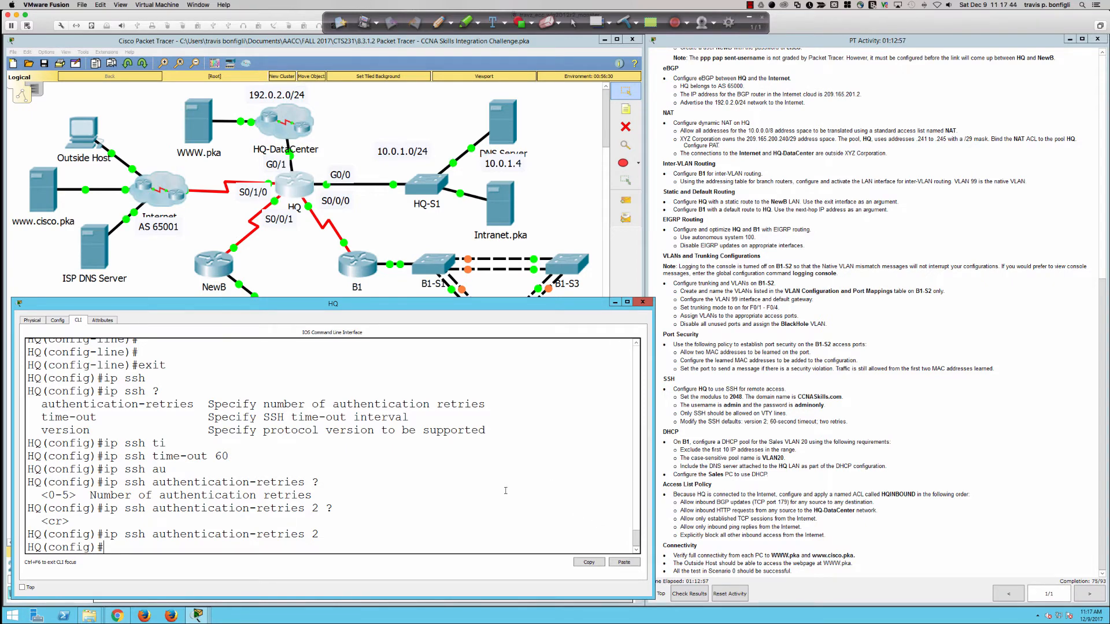
Step: On router B1, return to global configuration and begin an 'ip dhcp excluded-address' command
{"action": "left_click", "coordinate": [357, 263]}
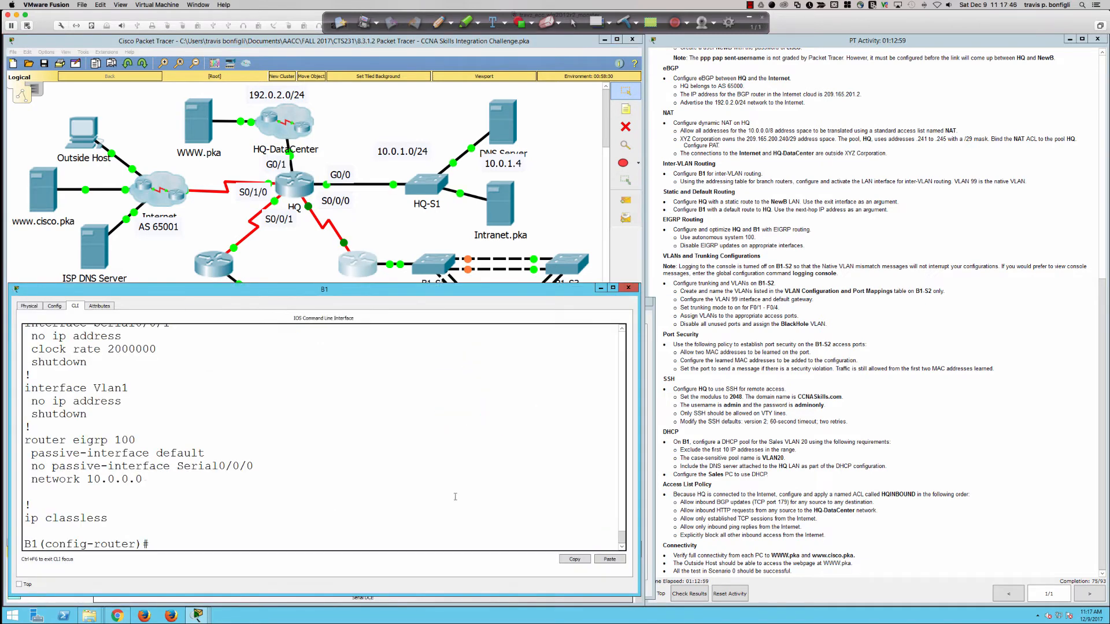
{"action": "key", "text": "Return"}
{"action": "key", "text": "Return"}
{"action": "key", "text": "Return"}
{"action": "key", "text": "Return"}
{"action": "key", "text": "Return"}
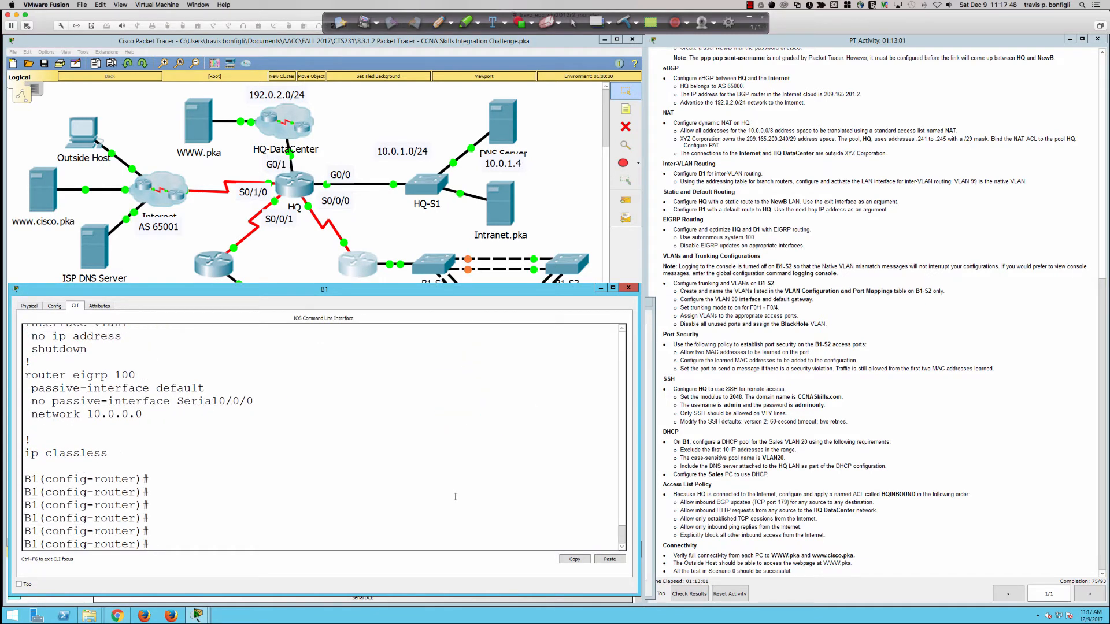
{"action": "type", "text": "exit"}
{"action": "key", "text": "Return"}
{"action": "key", "text": "Return"}
{"action": "key", "text": "Return"}
{"action": "key", "text": "Return"}
{"action": "key", "text": "Return"}
{"action": "key", "text": "Return"}
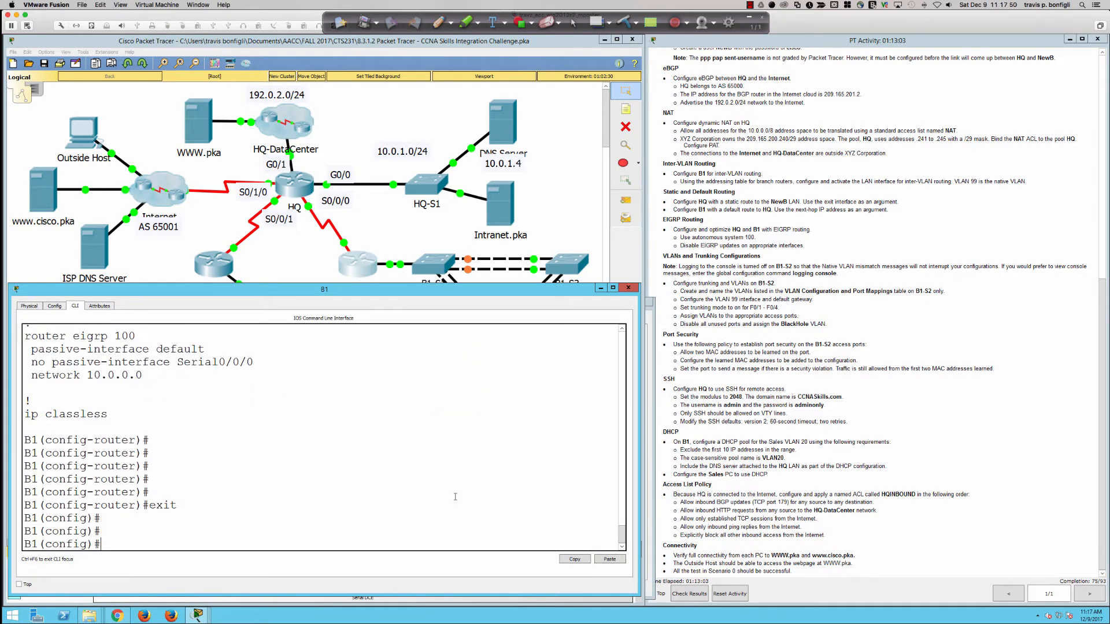
{"action": "type", "text": "ip "}
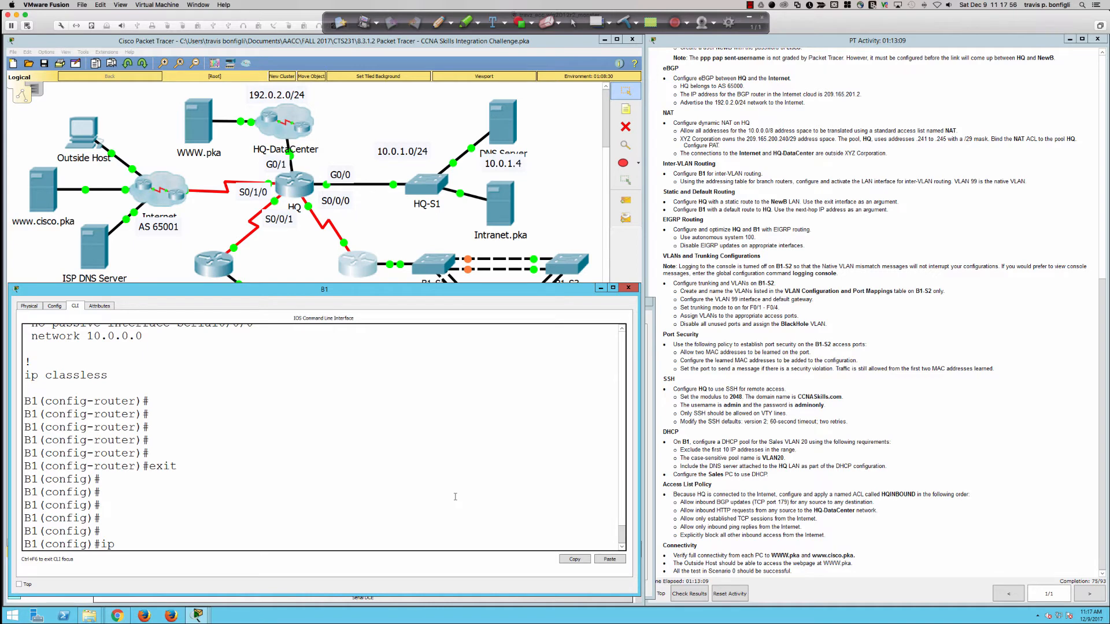
{"action": "type", "text": "dch"}
{"action": "key", "text": "Tab"}
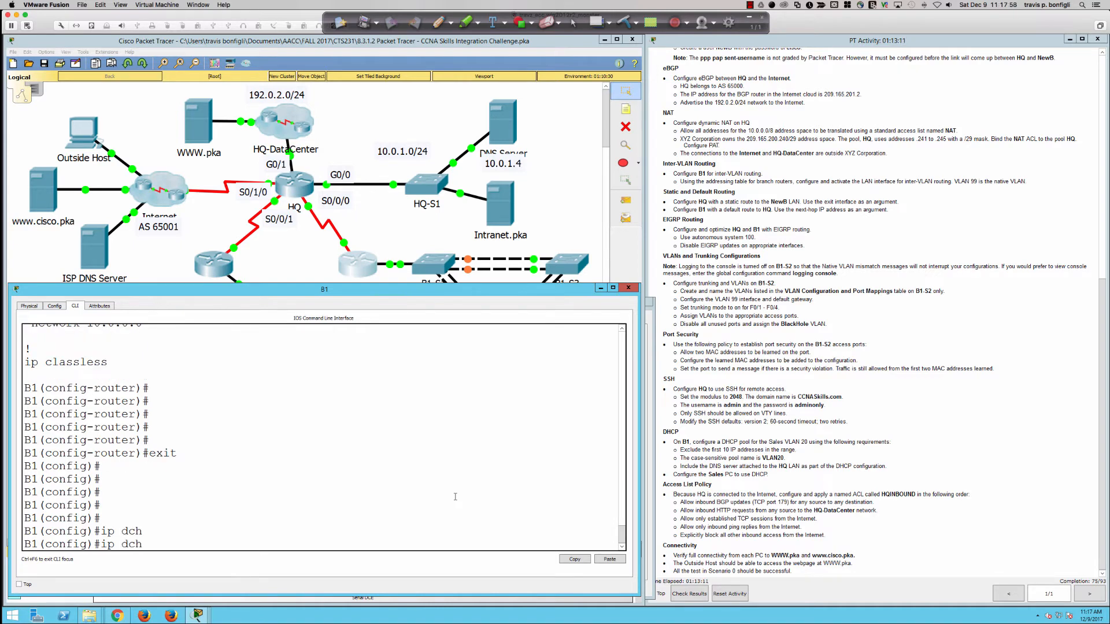
{"action": "key", "text": "BackSpace"}
{"action": "key", "text": "BackSpace"}
{"action": "type", "text": "hcp"}
{"action": "key", "text": "Tab"}
{"action": "type", "text": "ex"}
{"action": "key", "text": "Tab"}
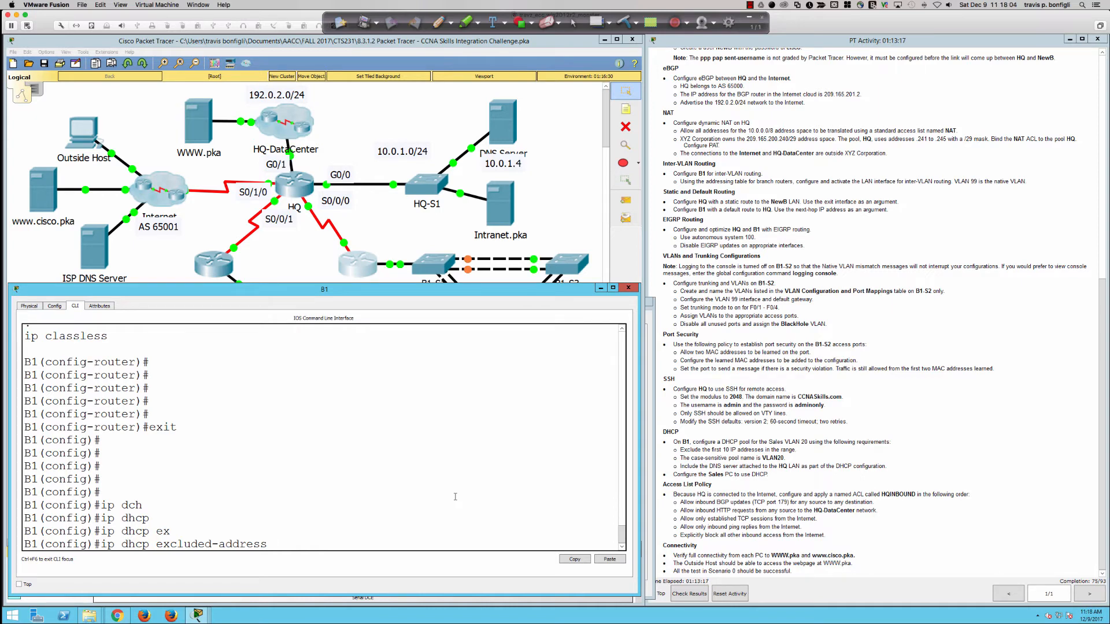
Step: Check the Sales VLAN 20 requirement and exclude 10.1.20.1 through 10.1.20.10
{"action": "left_click_drag", "start_coordinate": [740, 442], "coordinate": [779, 440]}
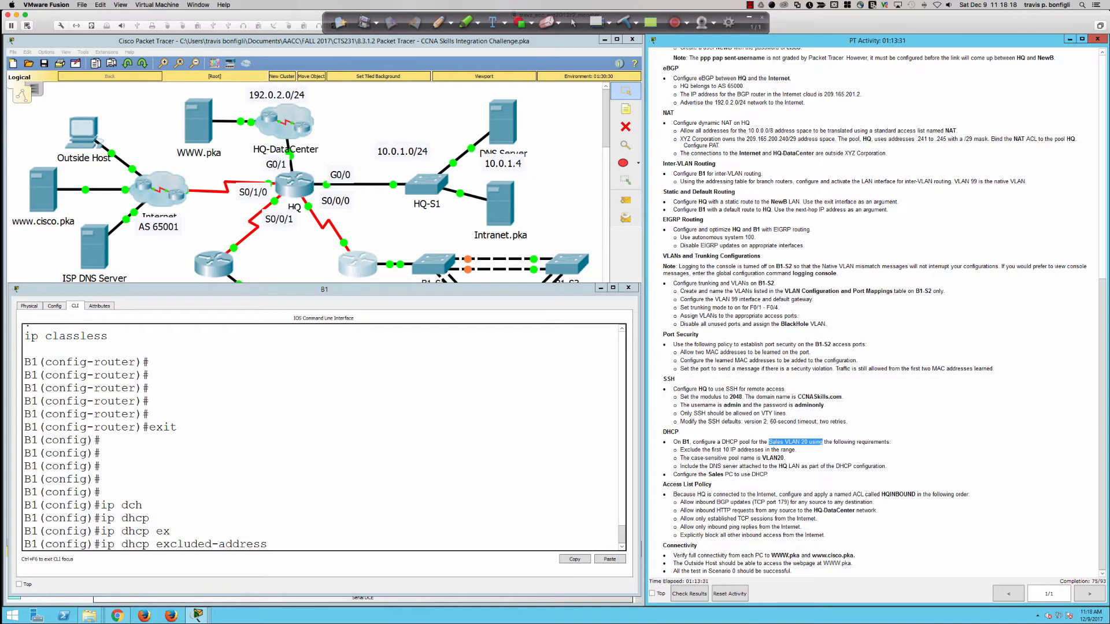
{"action": "scroll", "coordinate": [780, 438], "scroll_direction": "up", "scroll_amount": 6}
{"action": "scroll", "coordinate": [779, 456], "scroll_direction": "down", "scroll_amount": 6}
{"action": "left_click", "coordinate": [310, 529]}
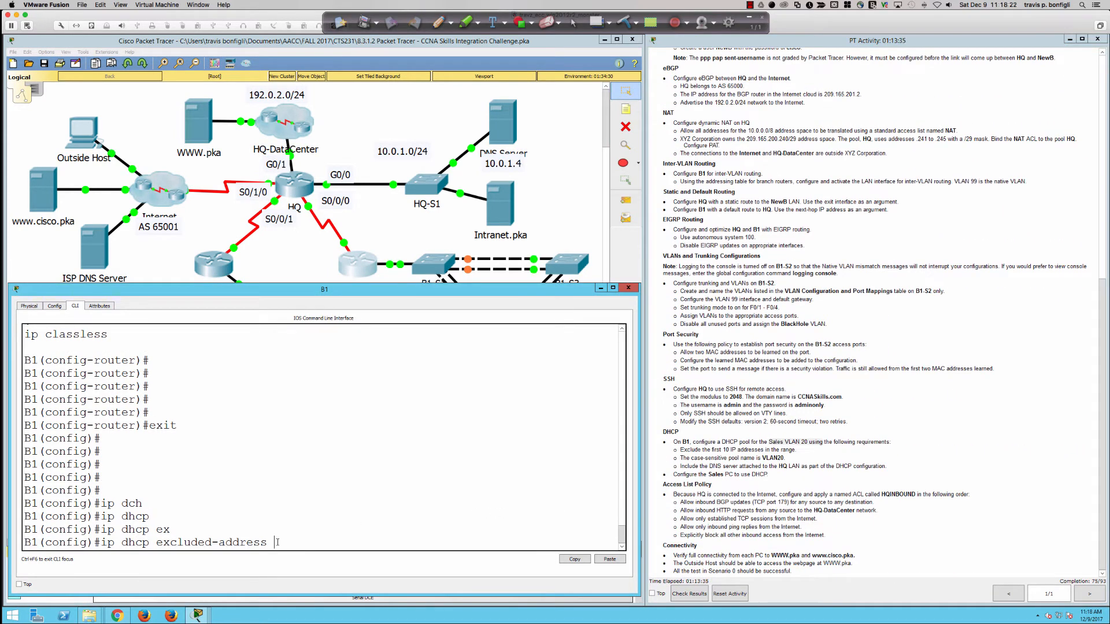
{"action": "type", "text": "10.1."}
{"action": "key", "text": "BackSpace"}
{"action": "key", "text": "BackSpace"}
{"action": "type", "text": ".120.1"}
{"action": "key", "text": "BackSpace"}
{"action": "key", "text": "BackSpace"}
{"action": "key", "text": "BackSpace"}
{"action": "key", "text": "BackSpace"}
{"action": "key", "text": "BackSpace"}
{"action": "type", "text": "1.20.1 ?"}
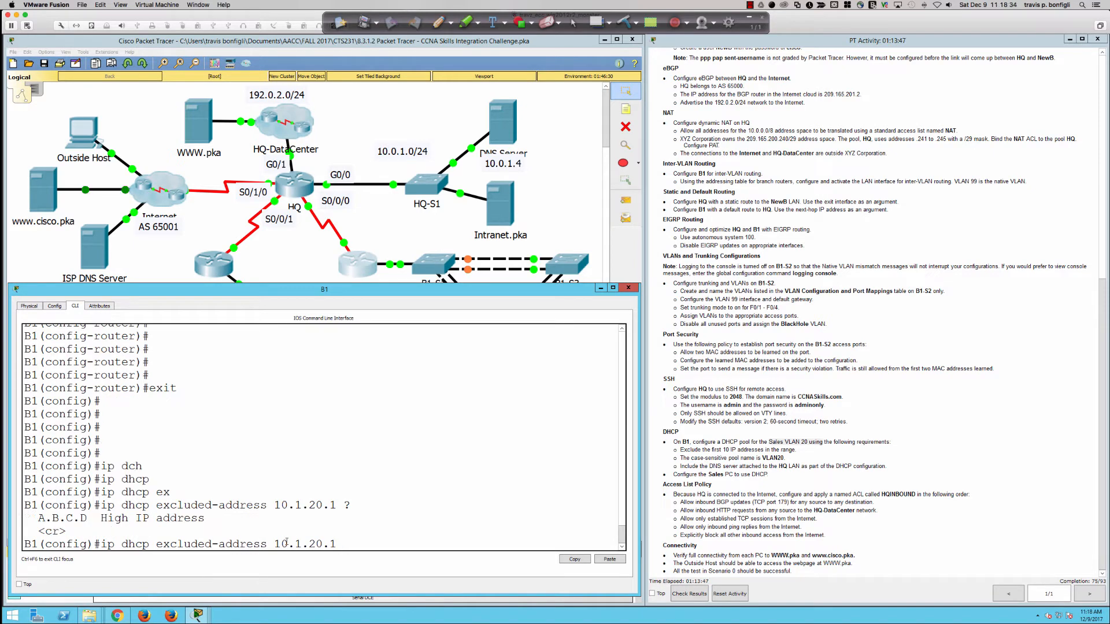
{"action": "type", "text": "10.1.20.10"}
{"action": "key", "text": "Return"}
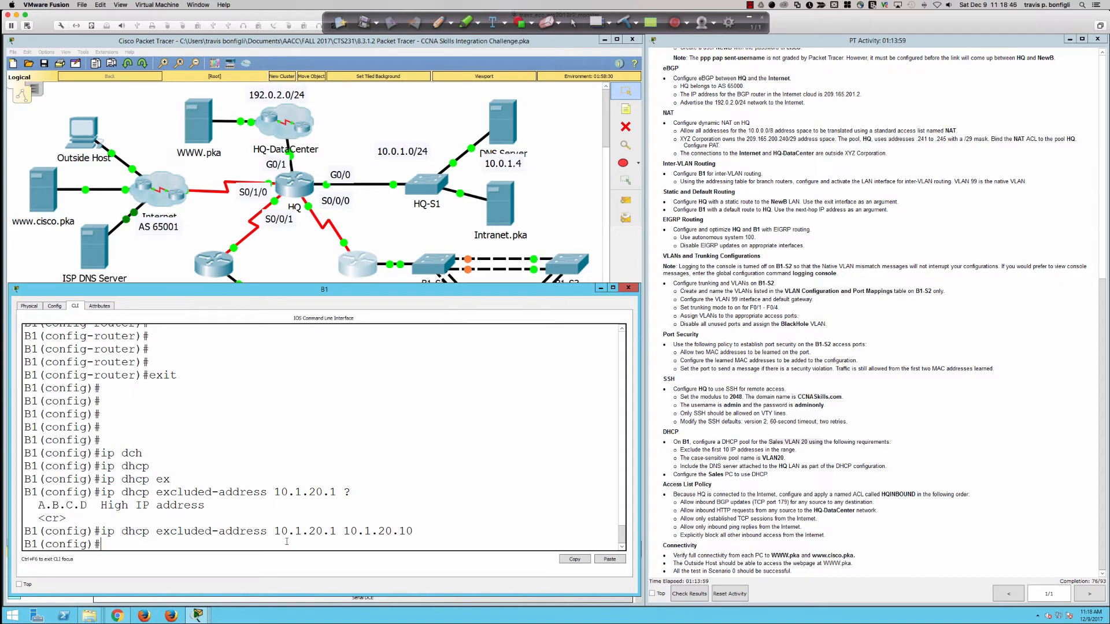
Step: Create DHCP pool VLAN20 on B1 and list its configuration options
{"action": "key", "text": "Return"}
{"action": "key", "text": "Return"}
{"action": "type", "text": "ip dhc"}
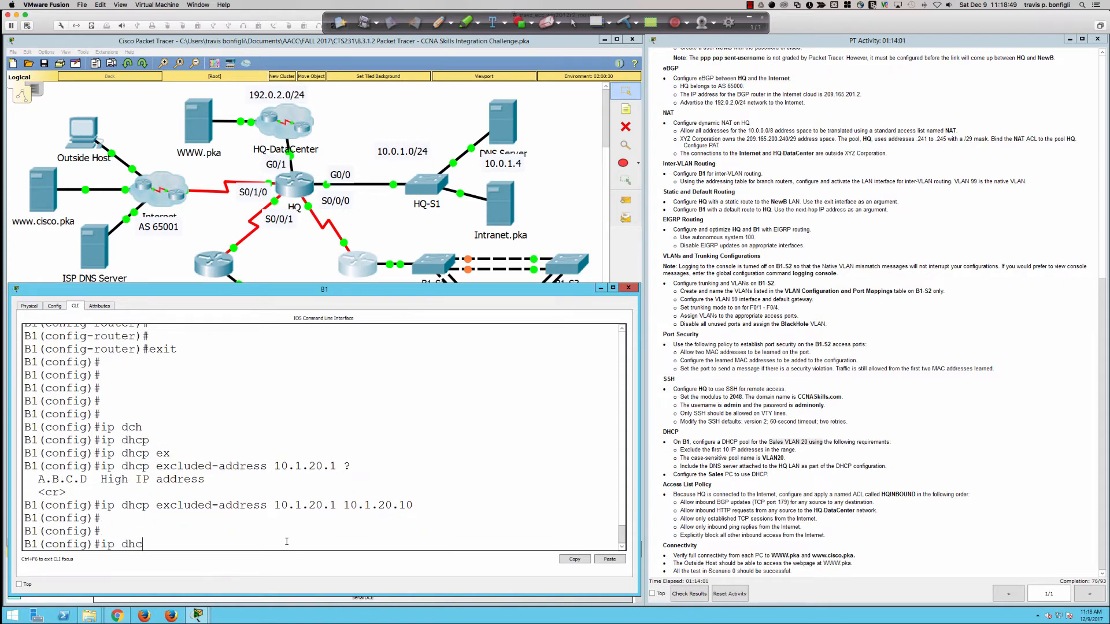
{"action": "key", "text": "Tab"}
{"action": "type", "text": "po"}
{"action": "key", "text": "Tab"}
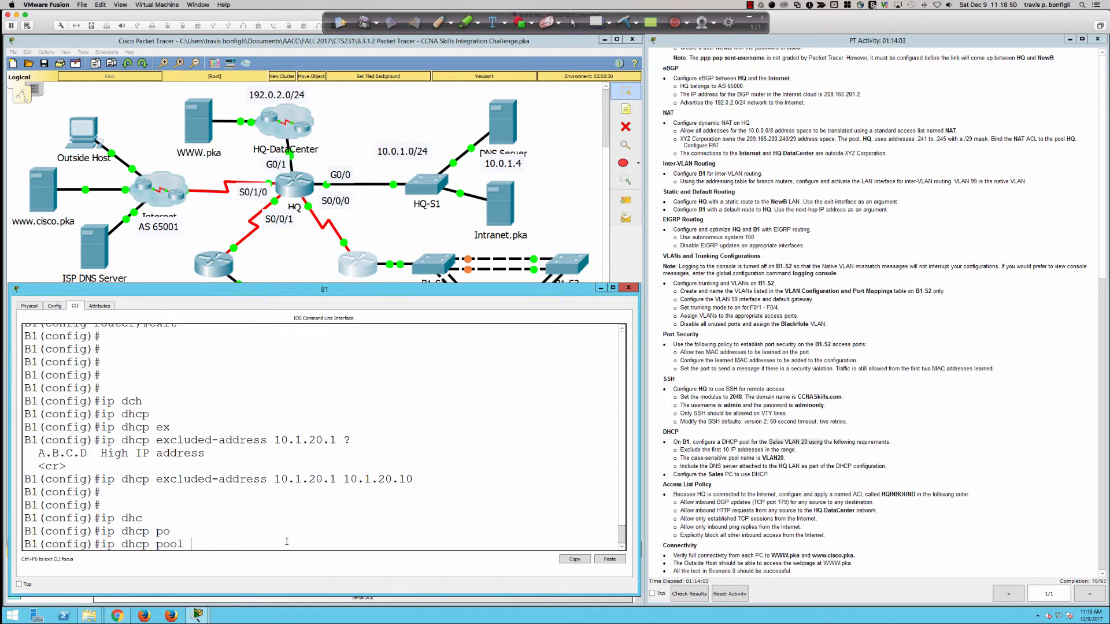
{"action": "type", "text": "VLAN20"}
{"action": "key", "text": "Return"}
{"action": "key", "text": "Return"}
{"action": "key", "text": "Return"}
{"action": "key", "text": "Return"}
{"action": "key", "text": "Return"}
{"action": "type", "text": "?"}
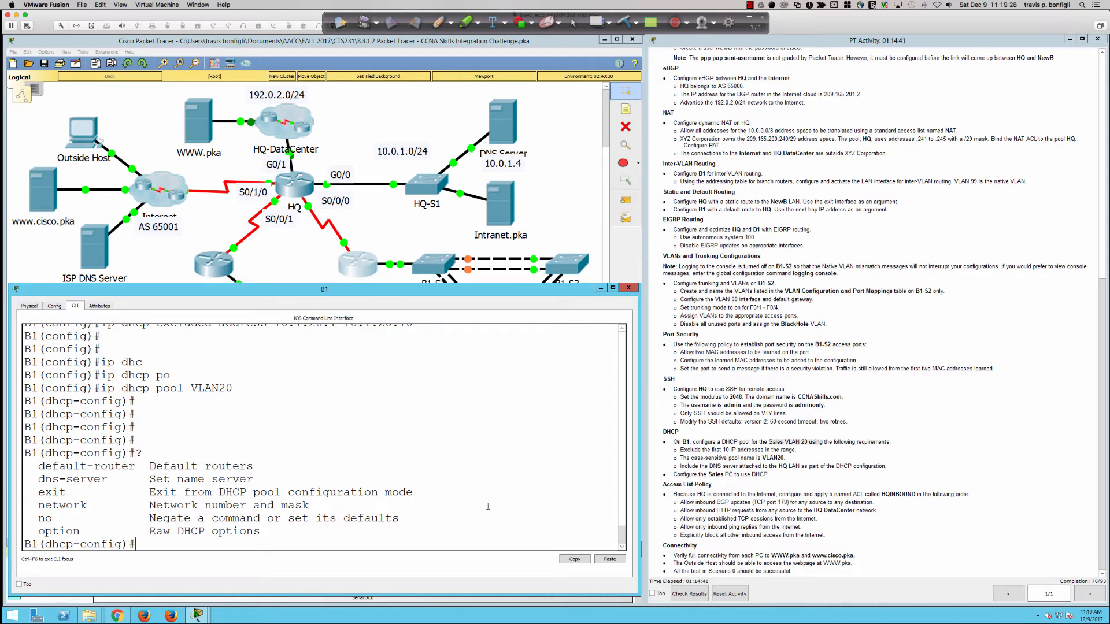
Step: Set the VLAN20 pool's default router to 10.1.20.1
{"action": "type", "text": "def"}
{"action": "key", "text": "Tab"}
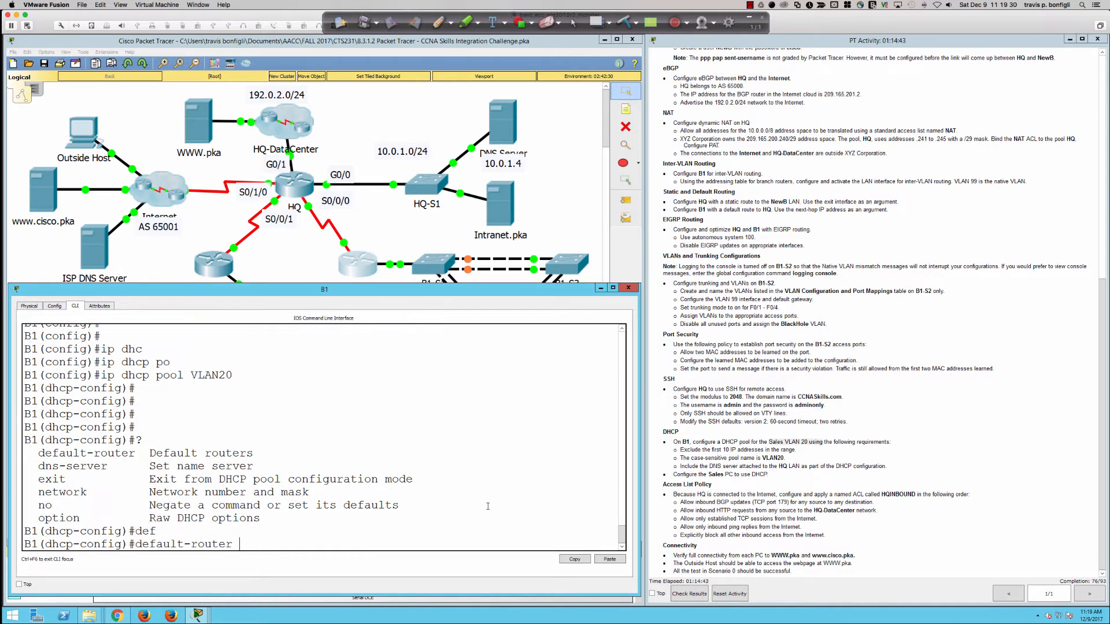
{"action": "type", "text": "10.1.20.1"}
{"action": "key", "text": "Return"}
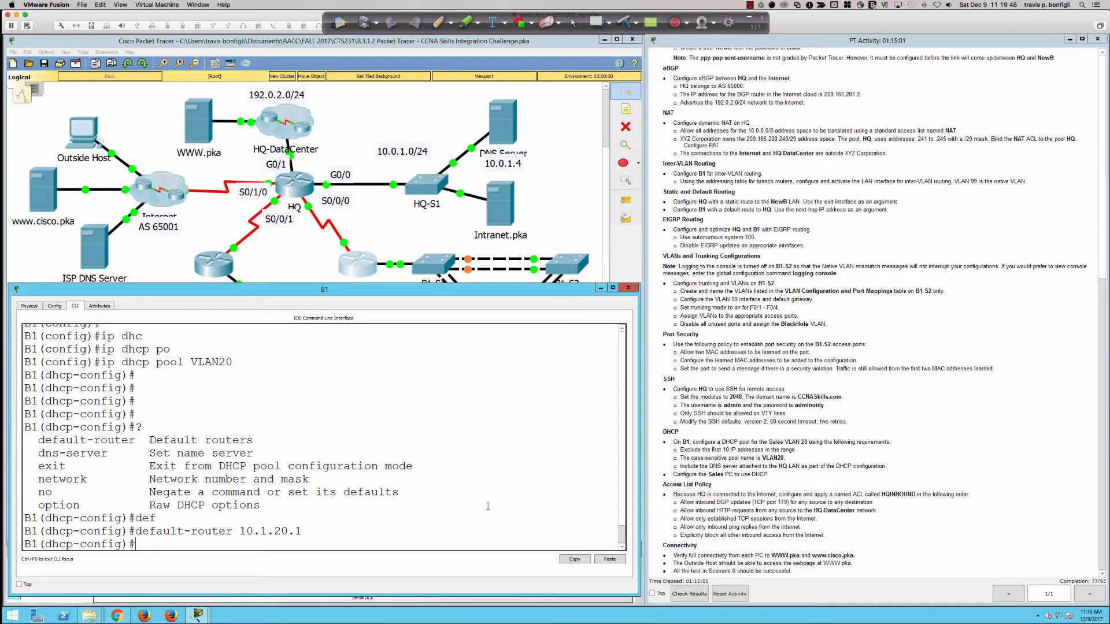
{"action": "key", "text": "Return"}
{"action": "key", "text": "Return"}
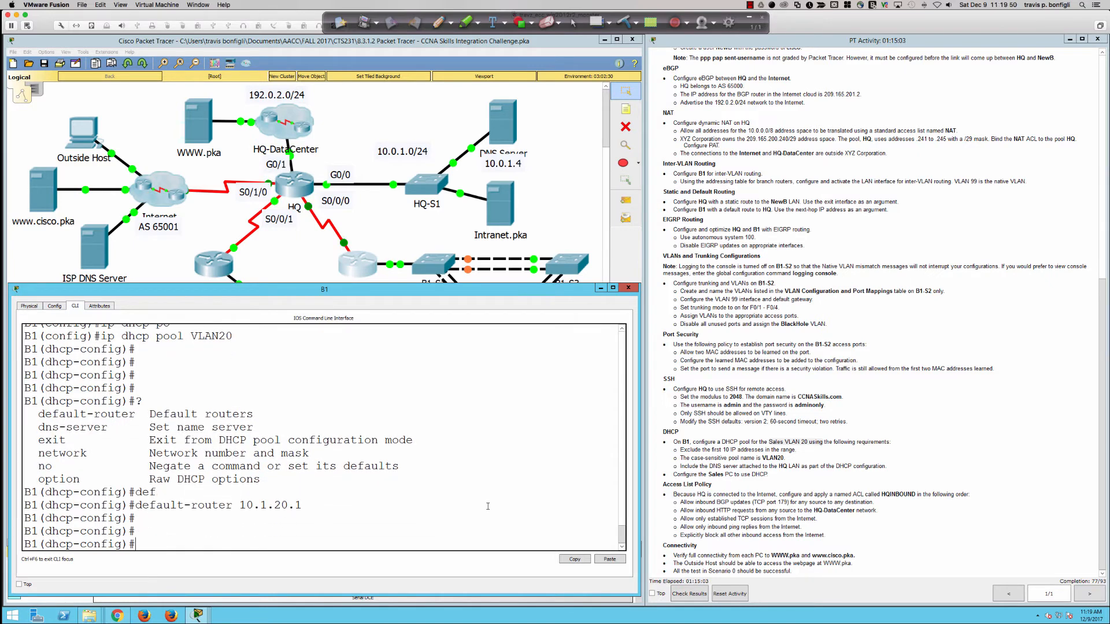
{"action": "type", "text": "dn"}
{"action": "key", "text": "Tab"}
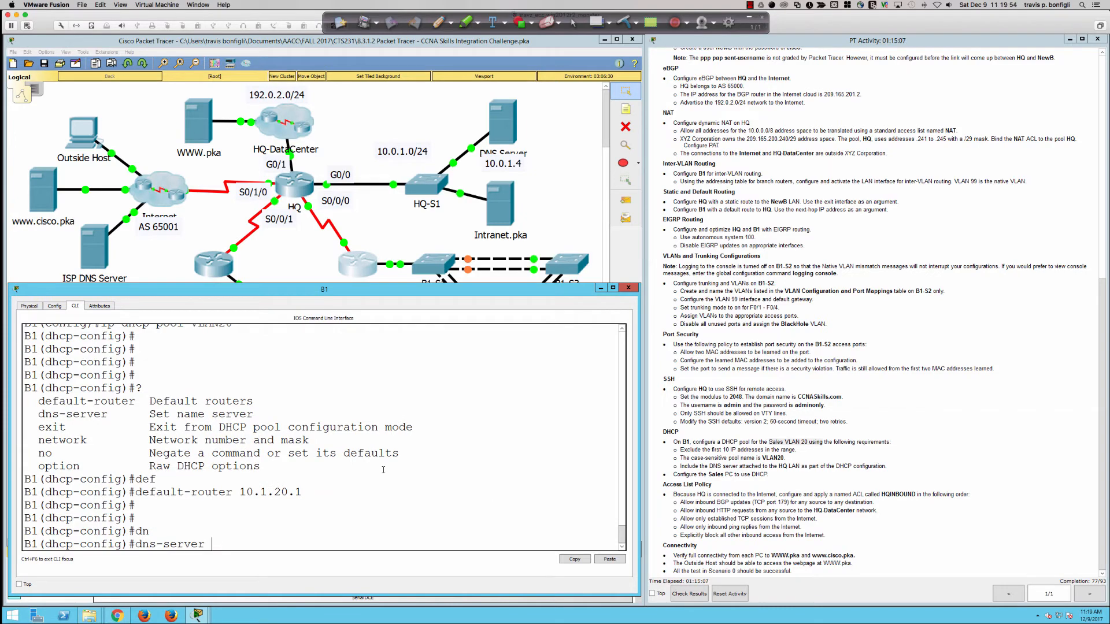
{"action": "left_click", "coordinate": [64, 257]}
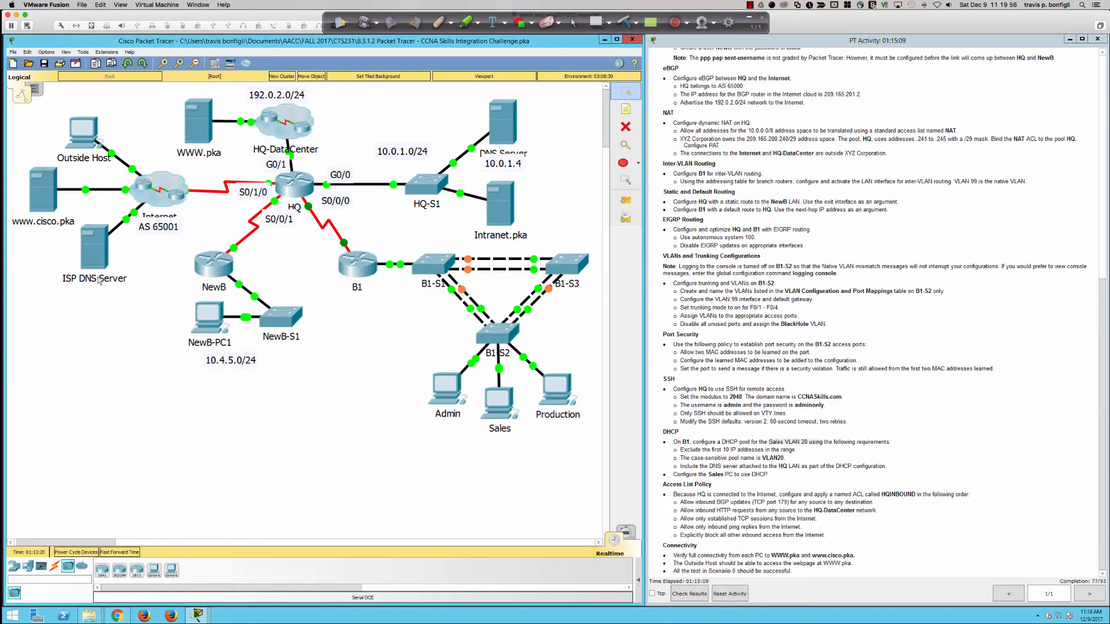
Step: Try the locked ISP DNS Server and Production PC, dismissing their locked-configuration warnings
{"action": "scroll", "coordinate": [751, 269], "scroll_direction": "up", "scroll_amount": 6}
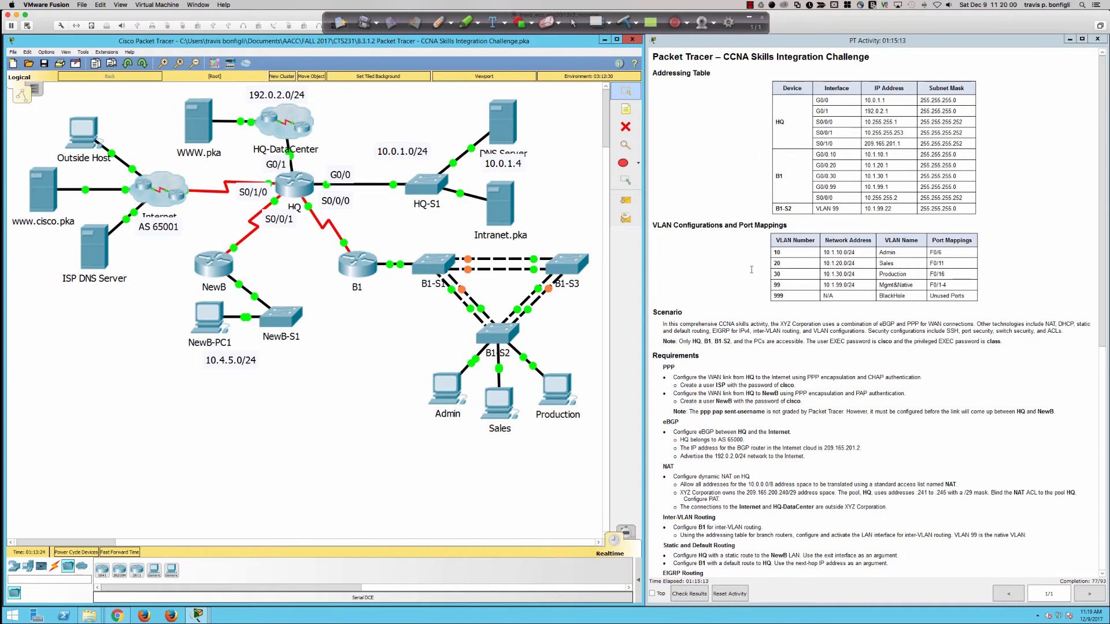
{"action": "scroll", "coordinate": [751, 269], "scroll_direction": "down", "scroll_amount": 6}
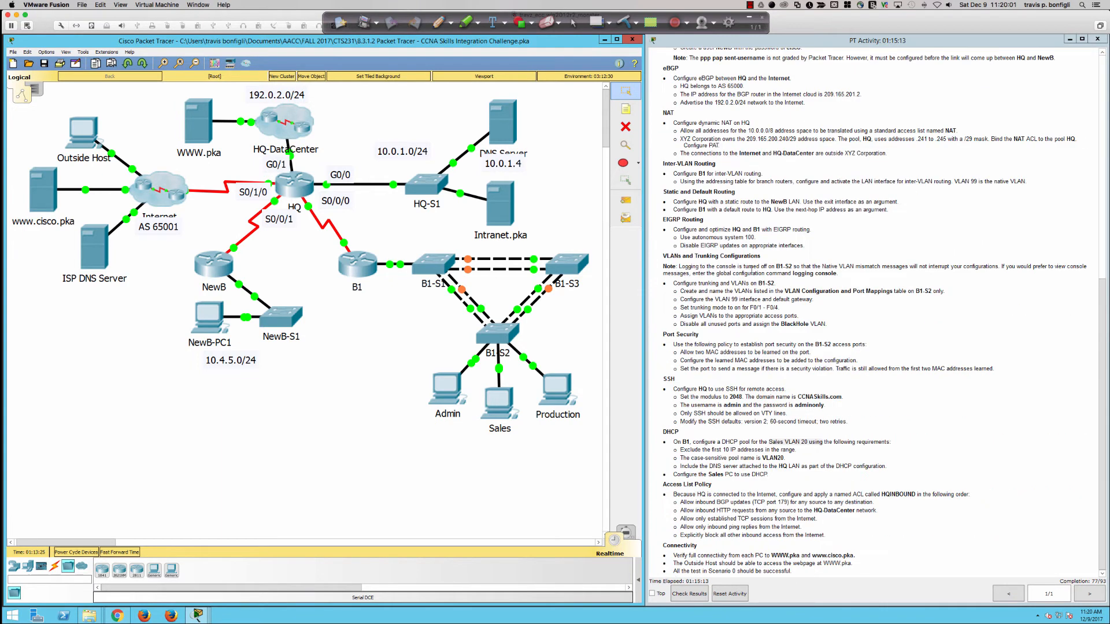
{"action": "left_click", "coordinate": [88, 249]}
{"action": "left_click", "coordinate": [350, 335]}
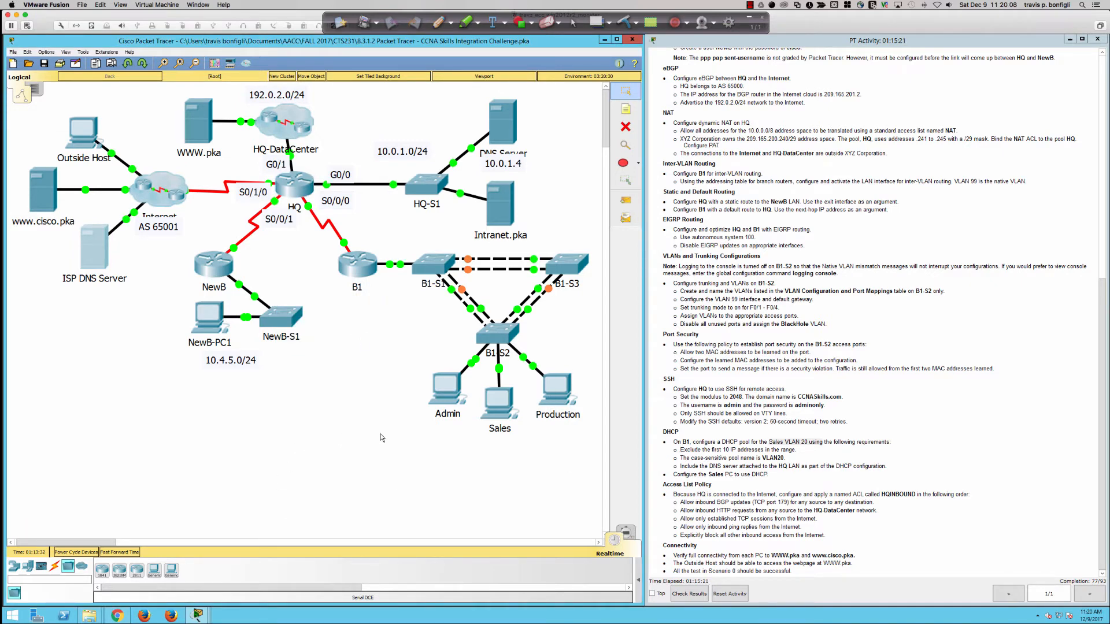
{"action": "left_click", "coordinate": [552, 398]}
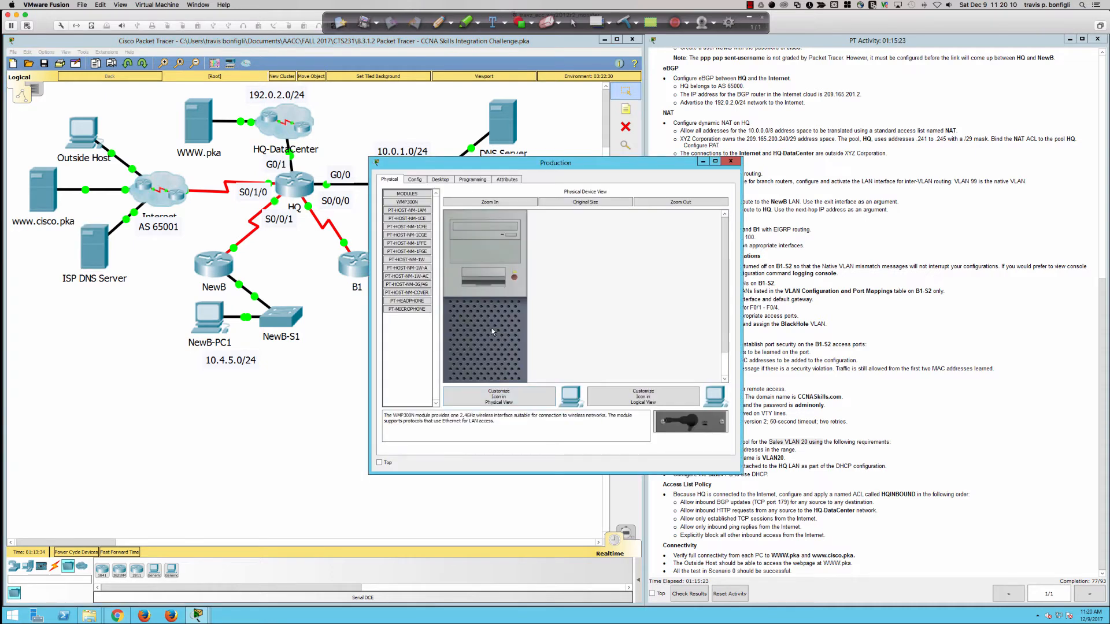
{"action": "left_click", "coordinate": [413, 183]}
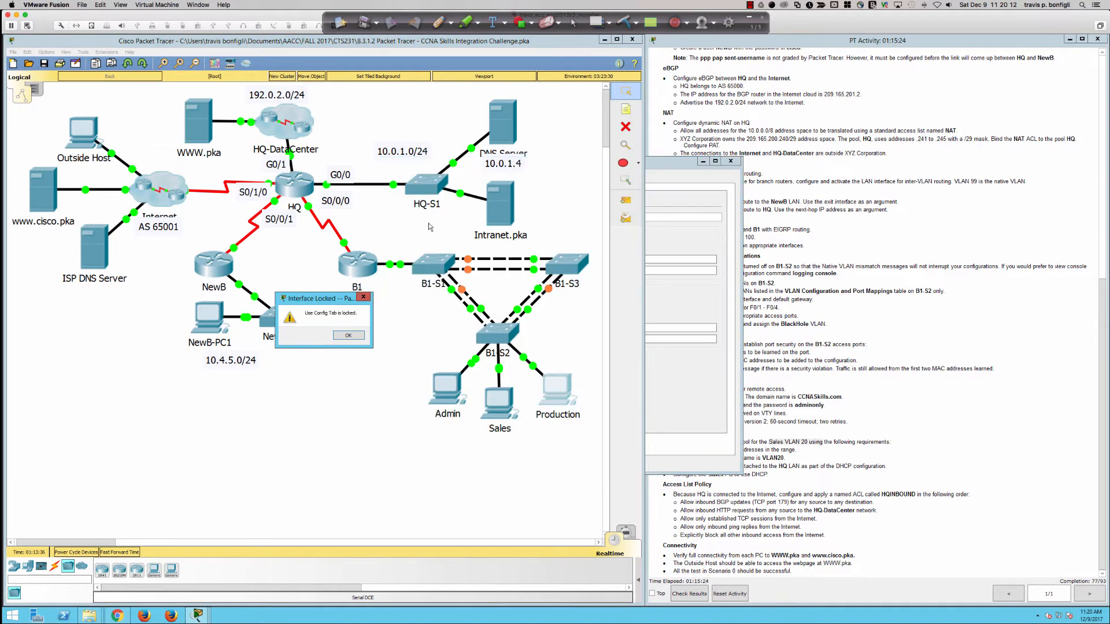
{"action": "left_click", "coordinate": [352, 333]}
Step: Switch the Admin PC's IP configuration to DHCP and close its window
{"action": "left_click", "coordinate": [453, 399]}
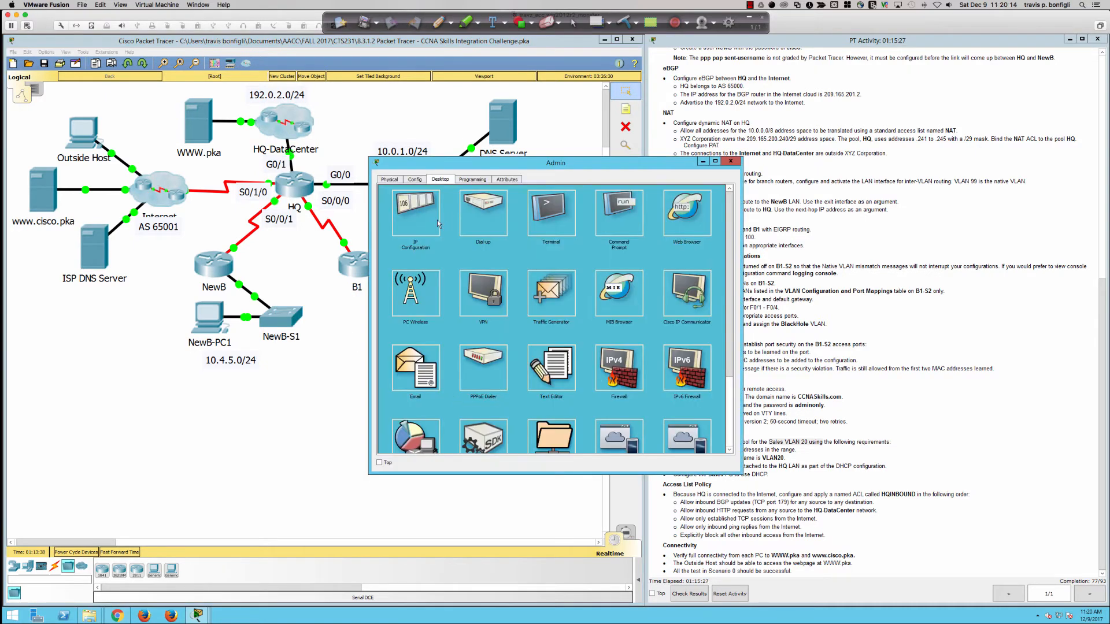
{"action": "left_click", "coordinate": [435, 220]}
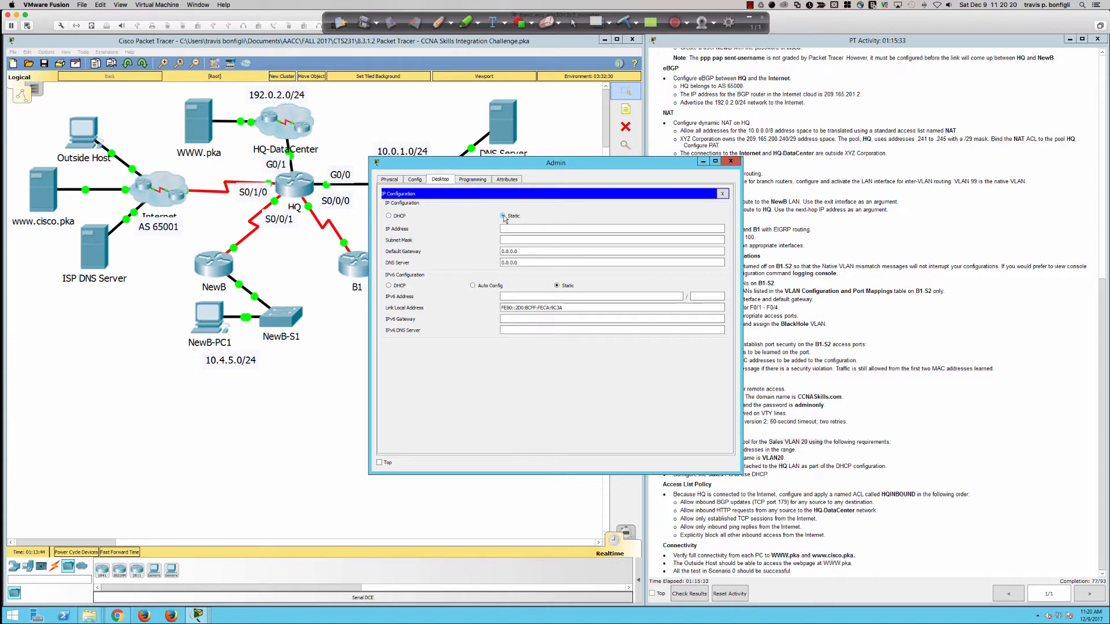
{"action": "left_click", "coordinate": [388, 216]}
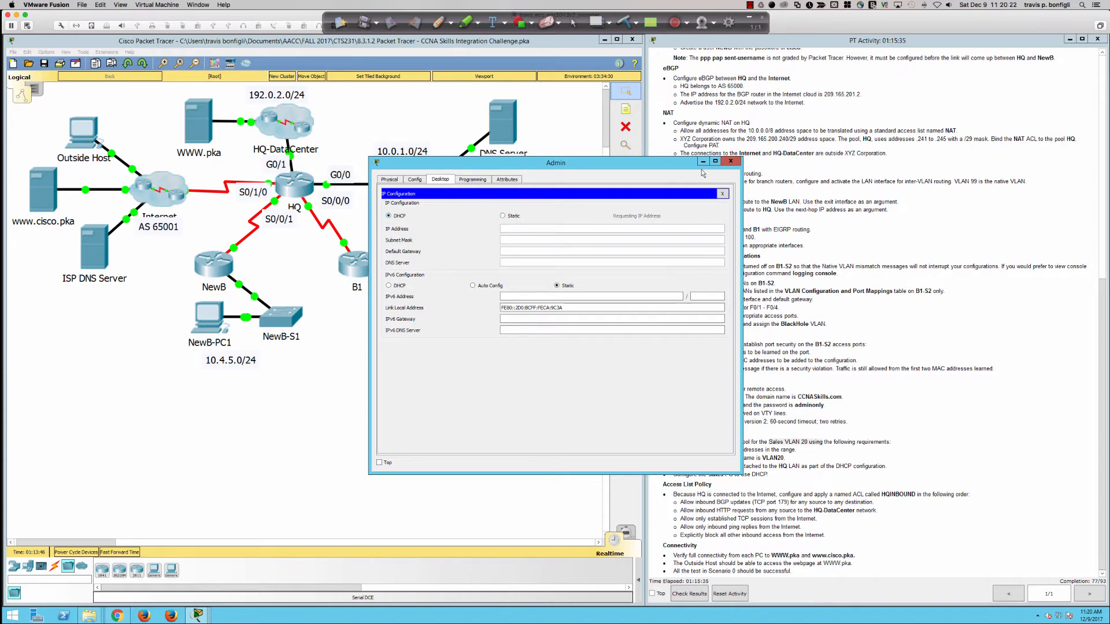
{"action": "left_click", "coordinate": [723, 194]}
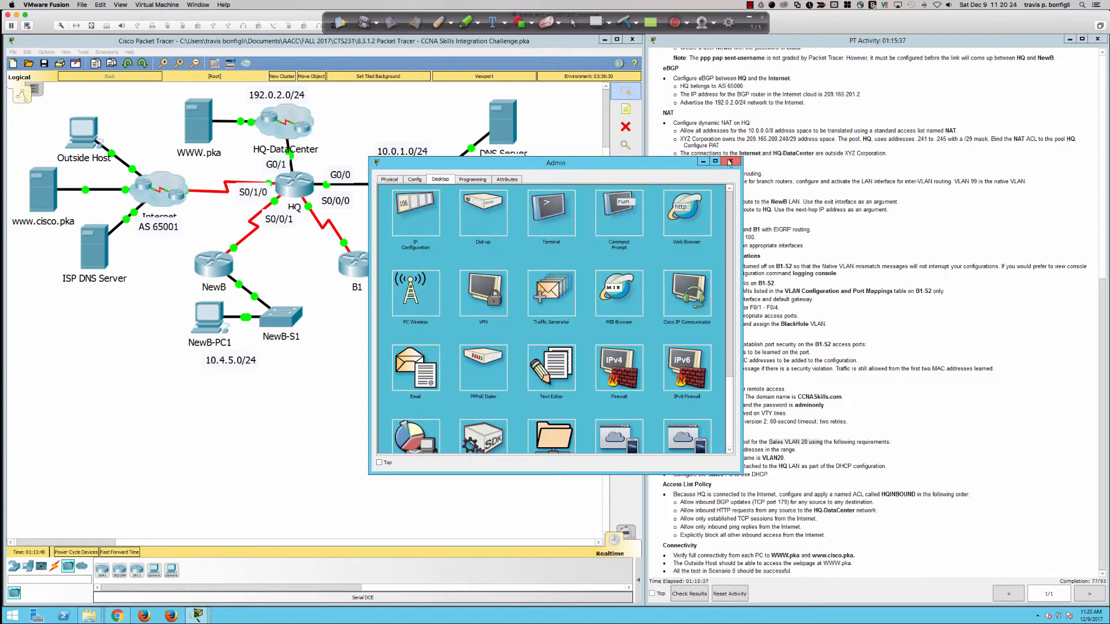
{"action": "left_click", "coordinate": [730, 163]}
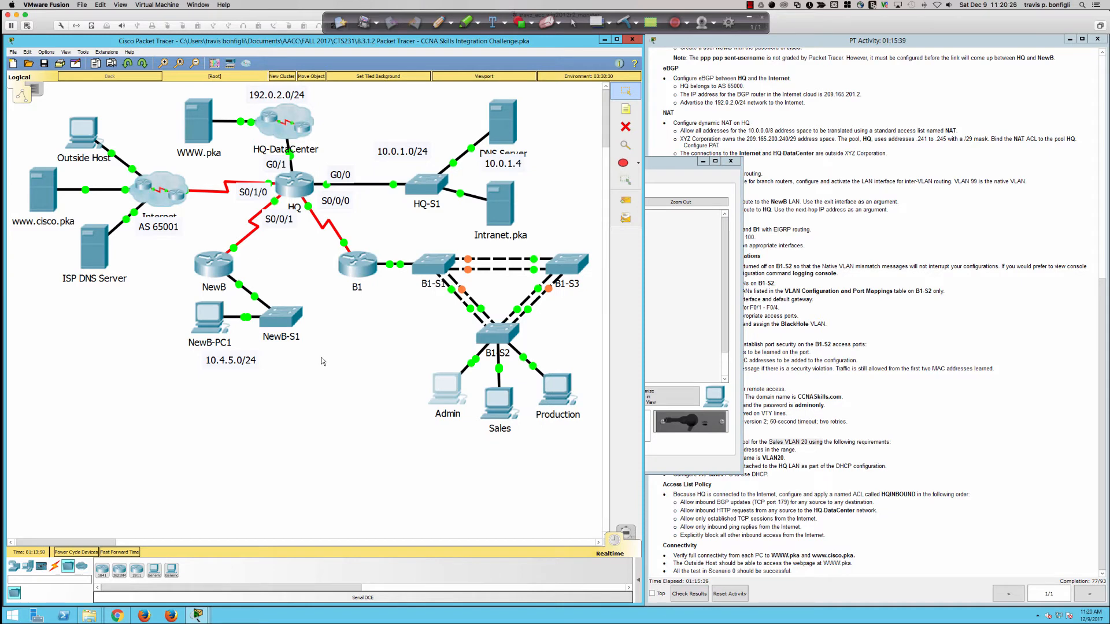
Step: Review the activity instructions, get past the locked NewB router, and reopen router B1's CLI
{"action": "left_click", "coordinate": [804, 366]}
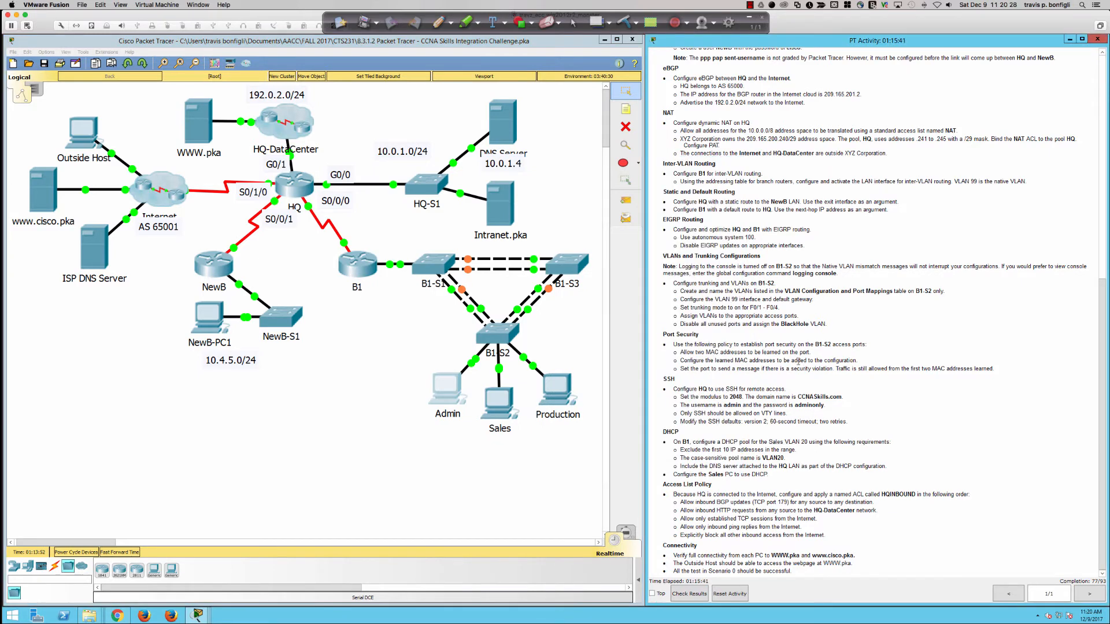
{"action": "scroll", "coordinate": [798, 361], "scroll_direction": "up", "scroll_amount": 6}
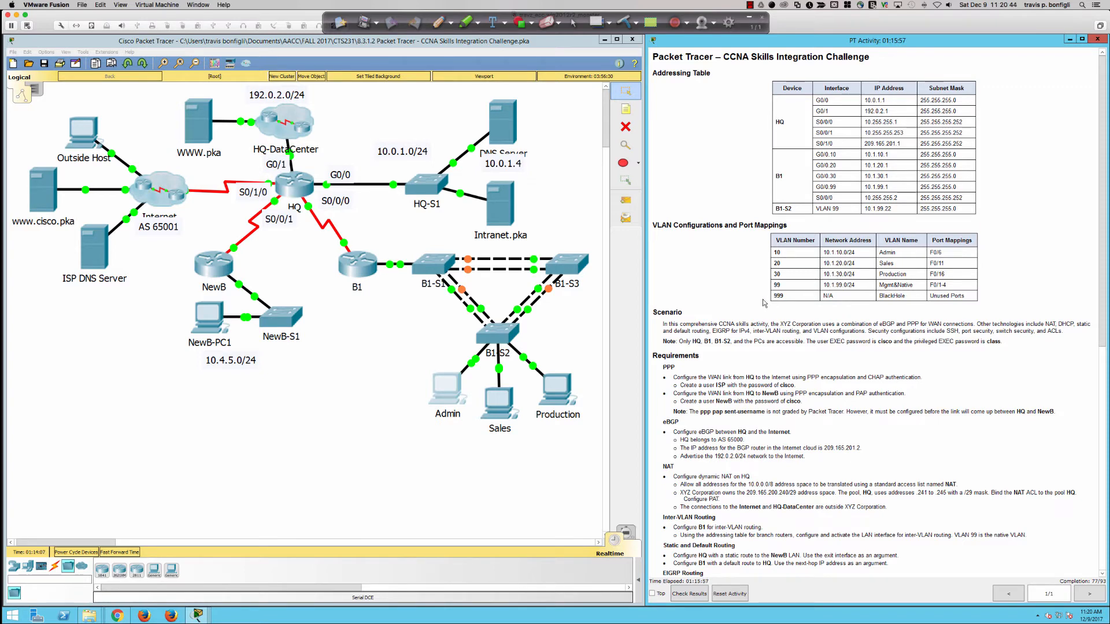
{"action": "scroll", "coordinate": [765, 303], "scroll_direction": "down", "scroll_amount": 10}
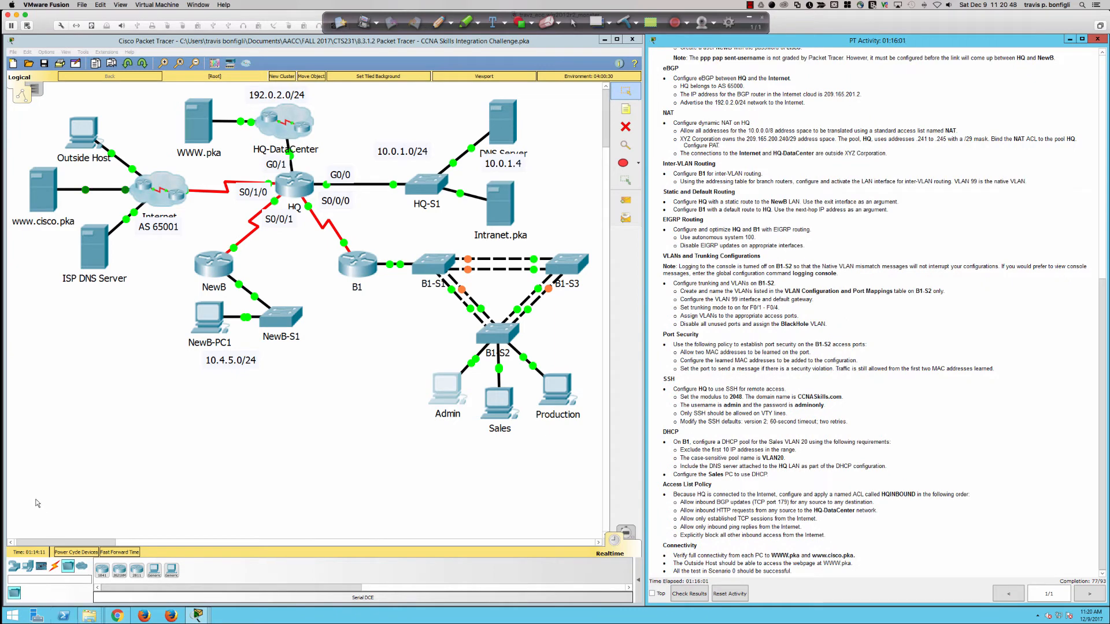
{"action": "left_click", "coordinate": [236, 291]}
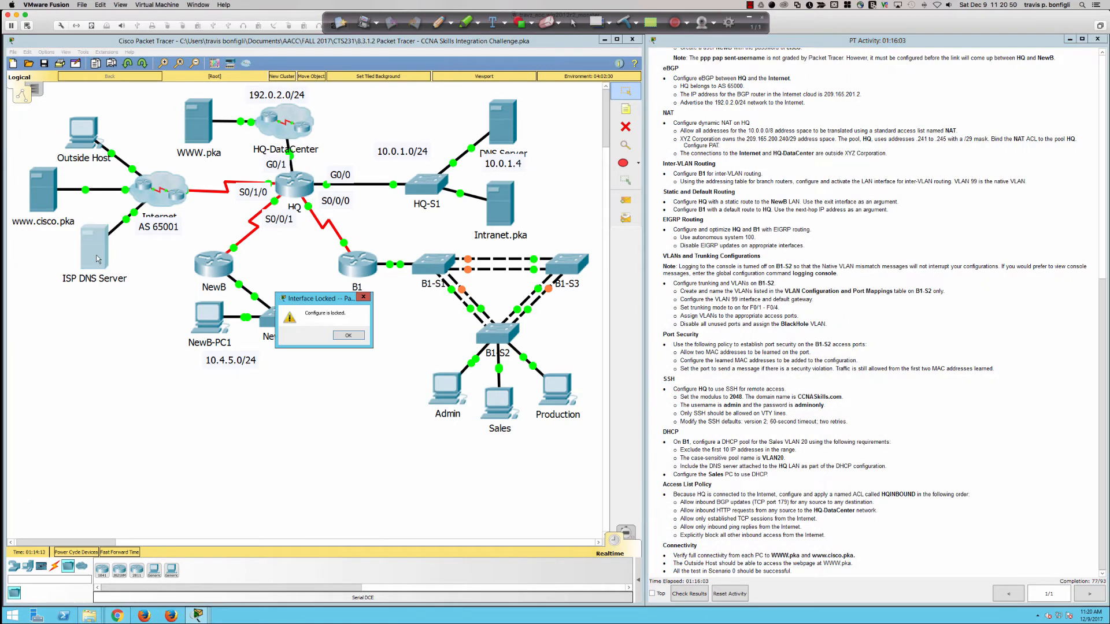
{"action": "left_click", "coordinate": [347, 336]}
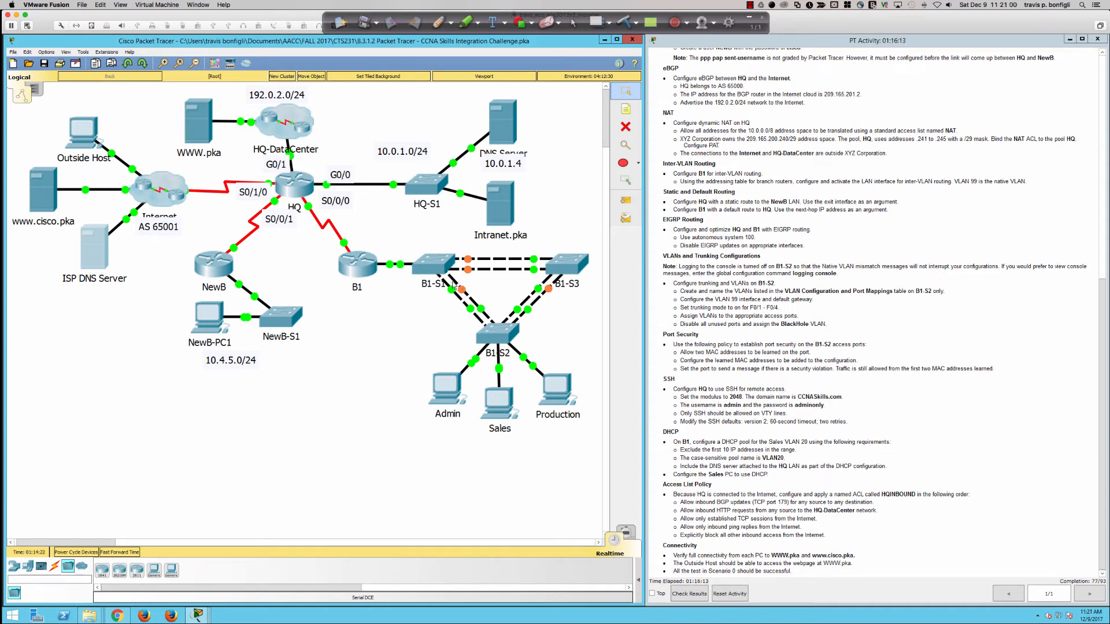
{"action": "left_click", "coordinate": [359, 268]}
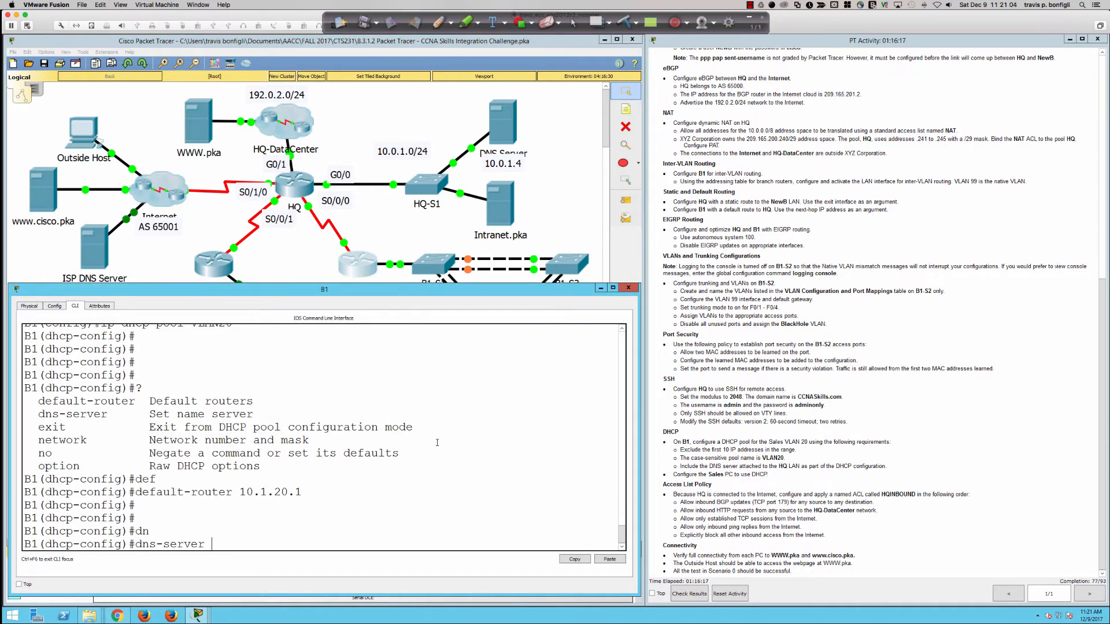
Step: Set the VLAN20 pool network to 10.1.20.0 255.255.255.0 on B1
{"action": "left_click", "coordinate": [452, 462]}
{"action": "key", "text": "BackSpace"}
{"action": "key", "text": "BackSpace"}
{"action": "key", "text": "BackSpace"}
{"action": "key", "text": "BackSpace"}
{"action": "key", "text": "BackSpace"}
{"action": "key", "text": "BackSpace"}
{"action": "key", "text": "BackSpace"}
{"action": "key", "text": "BackSpace"}
{"action": "key", "text": "BackSpace"}
{"action": "key", "text": "BackSpace"}
{"action": "type", "text": "net"}
{"action": "key", "text": "Tab"}
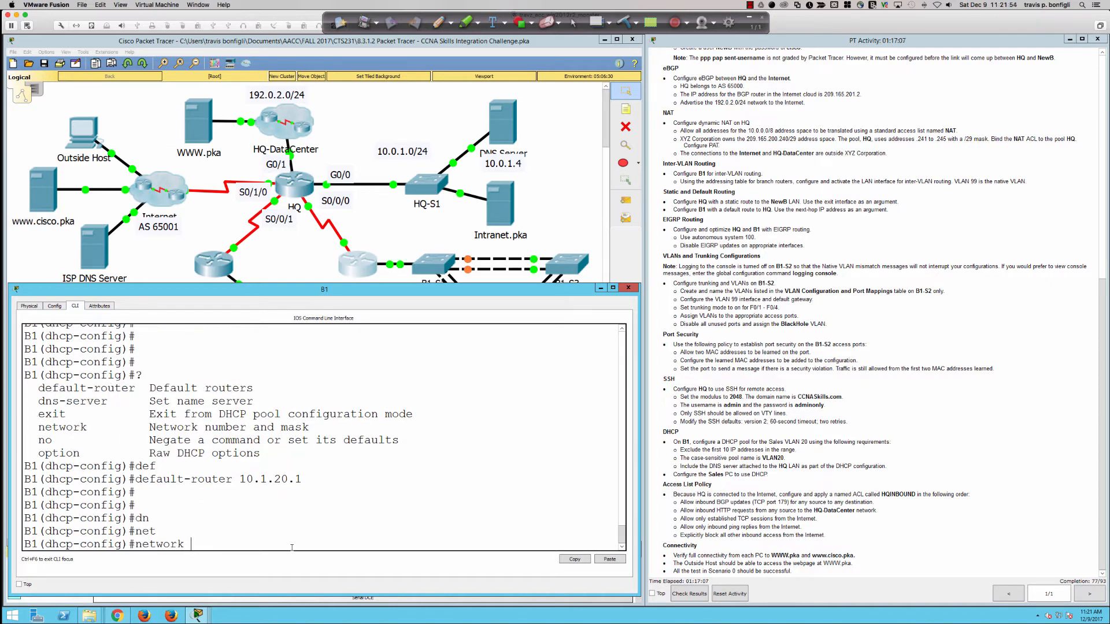
{"action": "type", "text": "10.1.20.1 ?"}
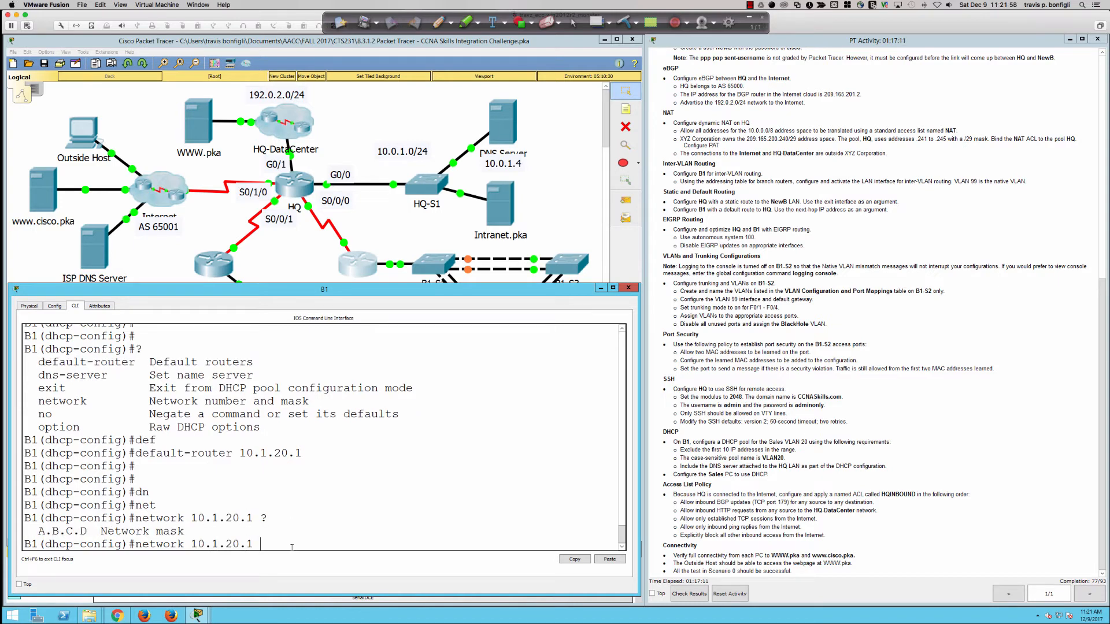
{"action": "key", "text": "BackSpace"}
{"action": "key", "text": "BackSpace"}
{"action": "type", "text": "0 ?2"}
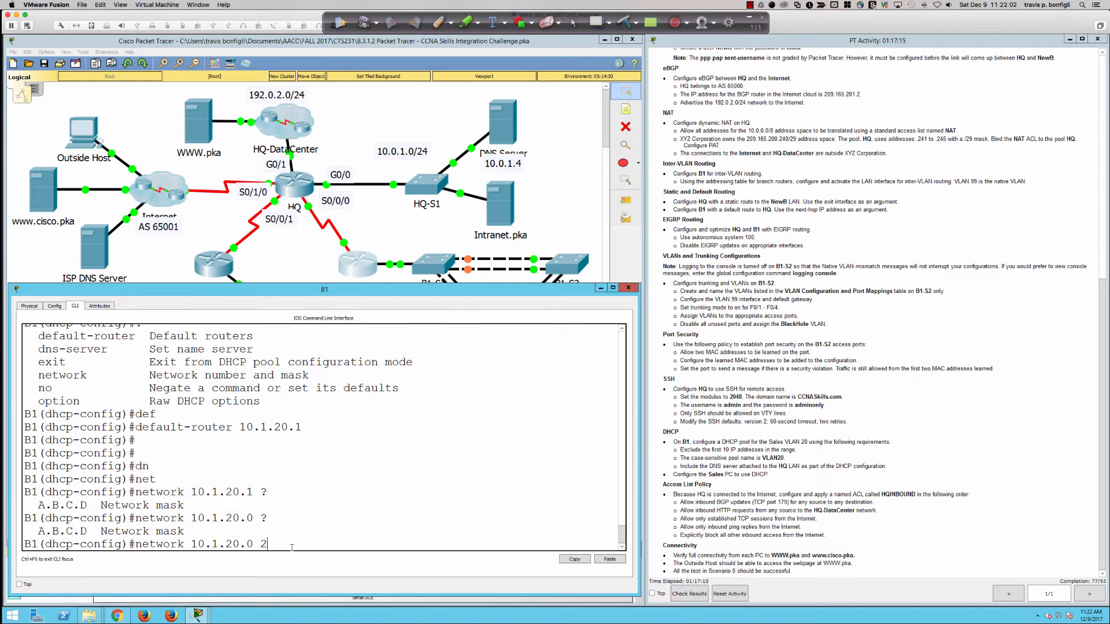
{"action": "type", "text": "55.255.255.0"}
{"action": "key", "text": "Return"}
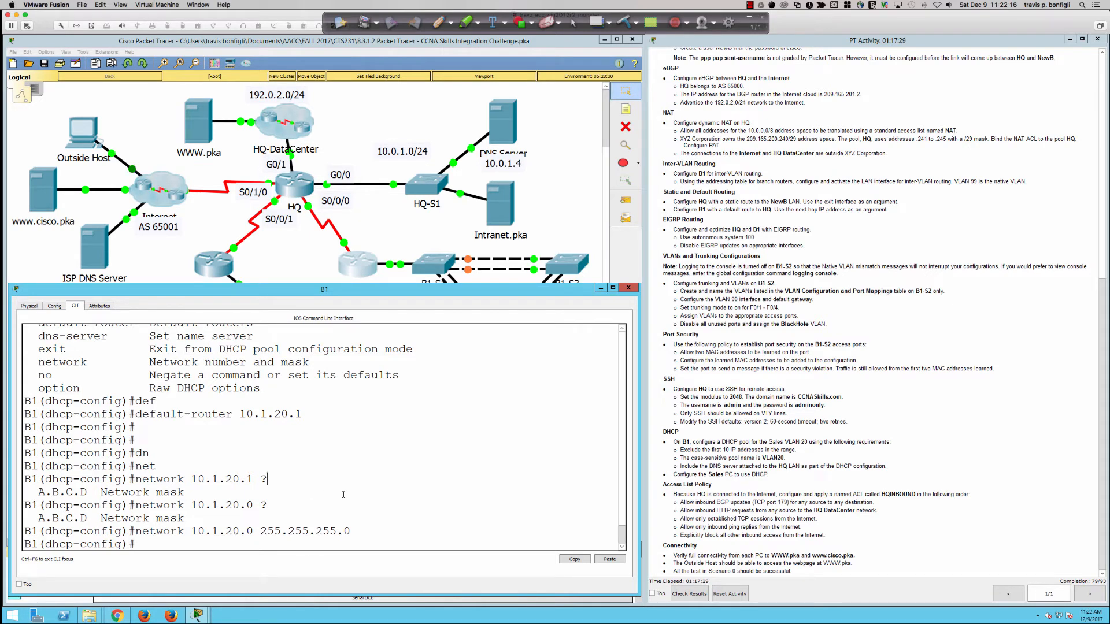
{"action": "type", "text": "dn"}
{"action": "key", "text": "Tab"}
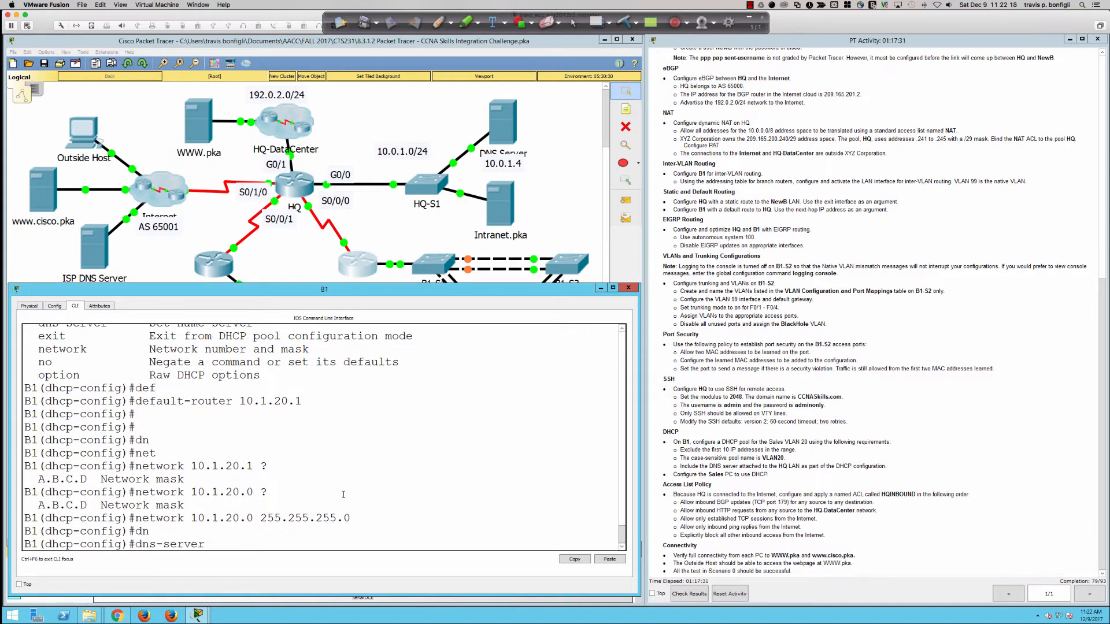
Step: Enter 'dns-server 10.0.1.4' in B1's VLAN20 DHCP pool
{"action": "type", "text": "?"}
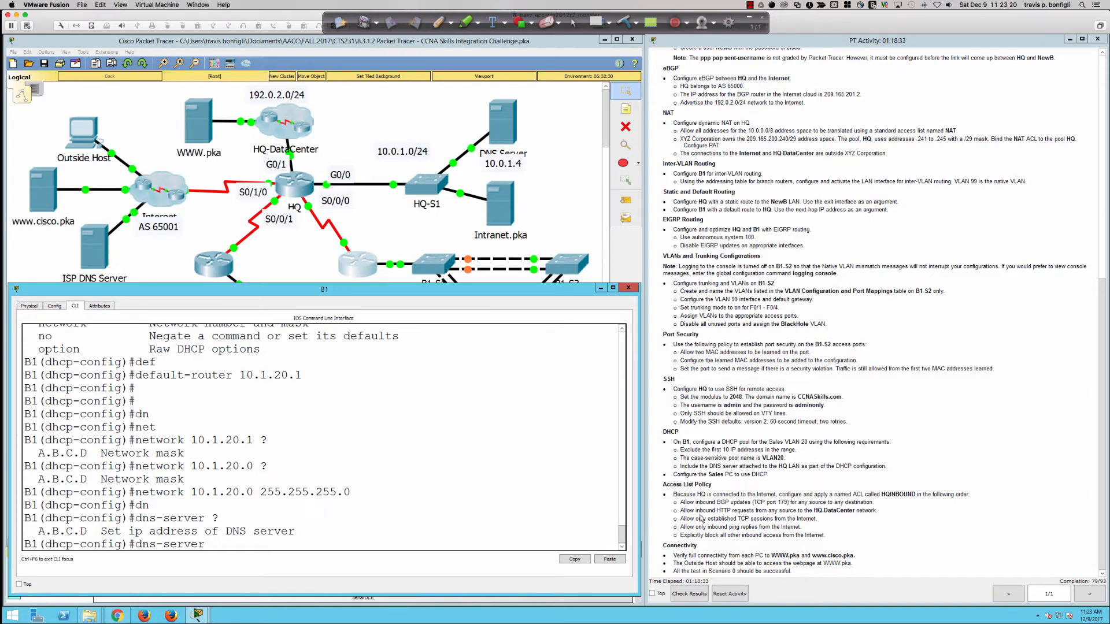
{"action": "type", "text": "10.0.14"}
{"action": "key", "text": "BackSpace"}
{"action": "type", "text": "4"}
{"action": "key", "text": "Return"}
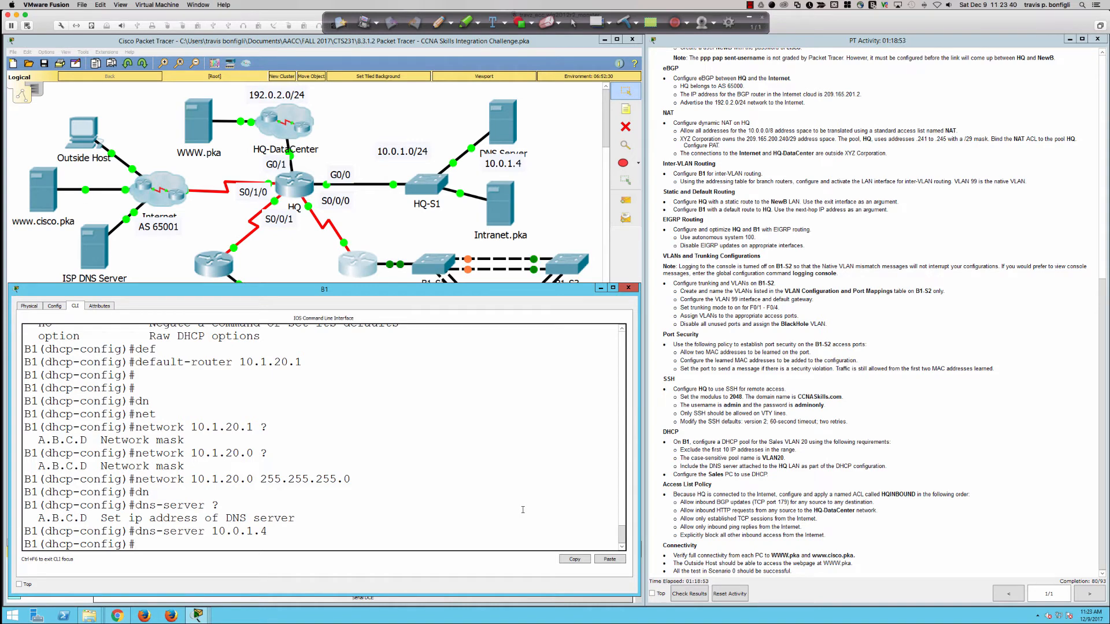
{"action": "key", "text": "Return"}
{"action": "key", "text": "Return"}
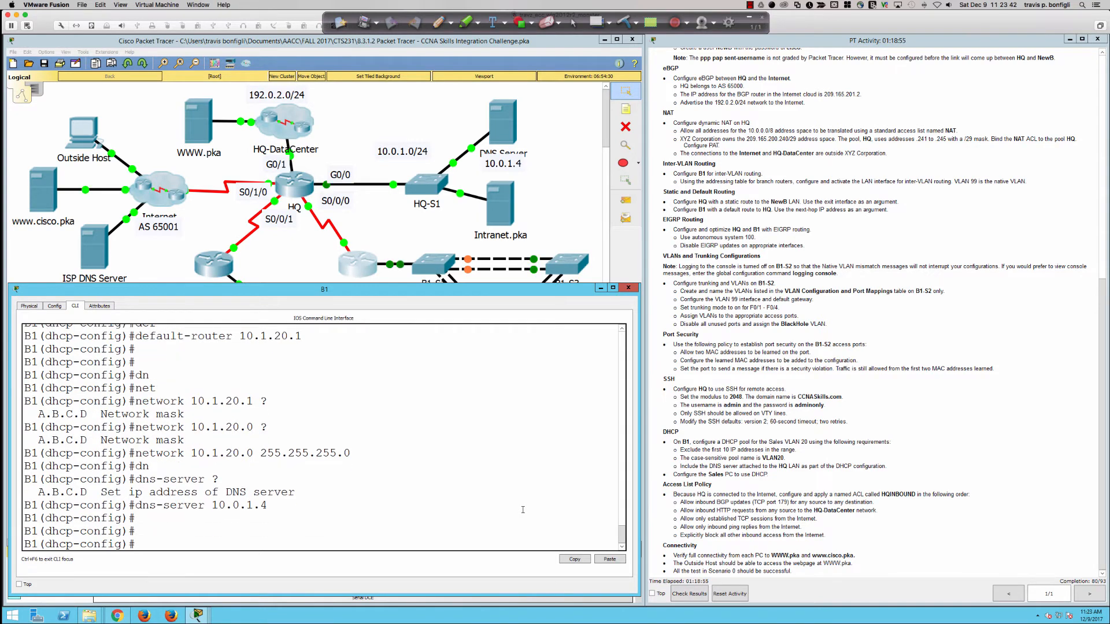
Step: Switch the Sales PC to DHCP so it receives 10.1.20.11, then close its window
{"action": "left_click", "coordinate": [571, 172]}
{"action": "left_click", "coordinate": [512, 402]}
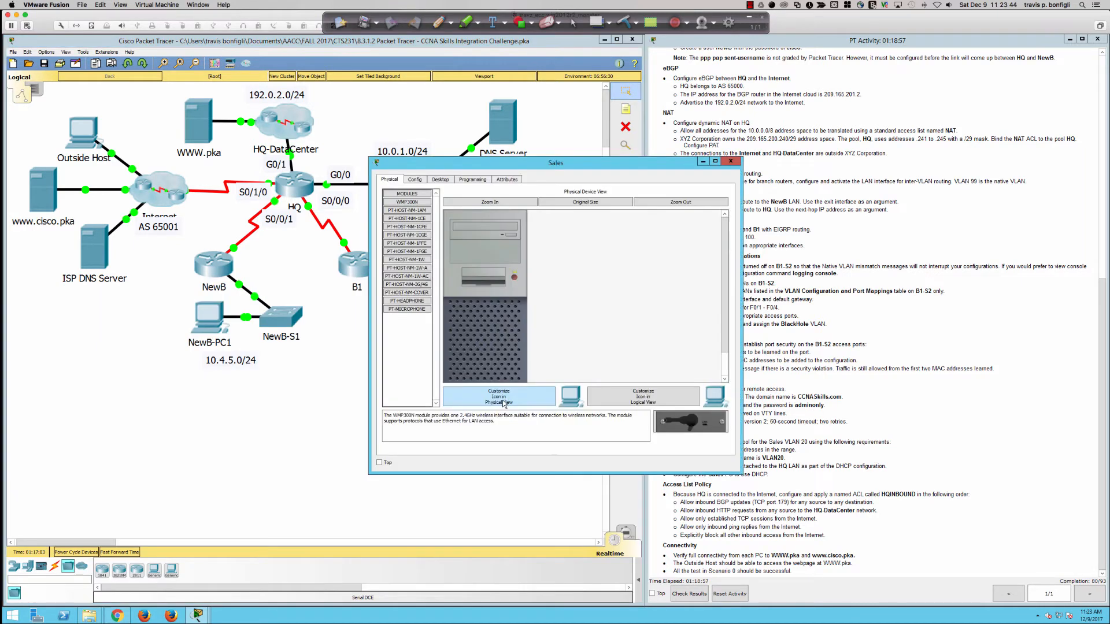
{"action": "left_click", "coordinate": [440, 180]}
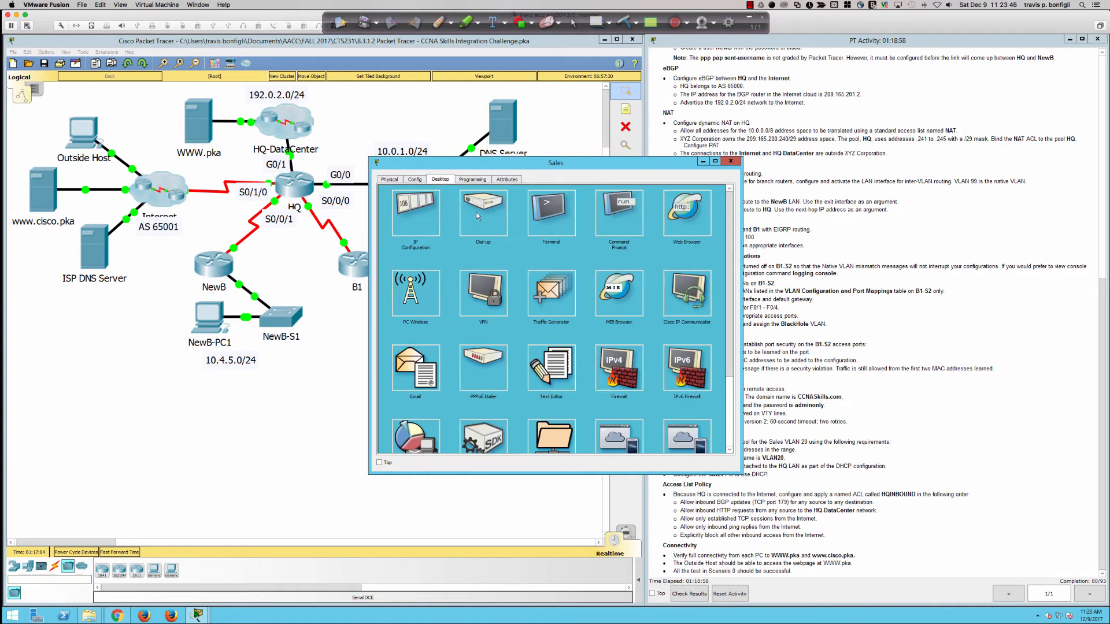
{"action": "left_click", "coordinate": [418, 219]}
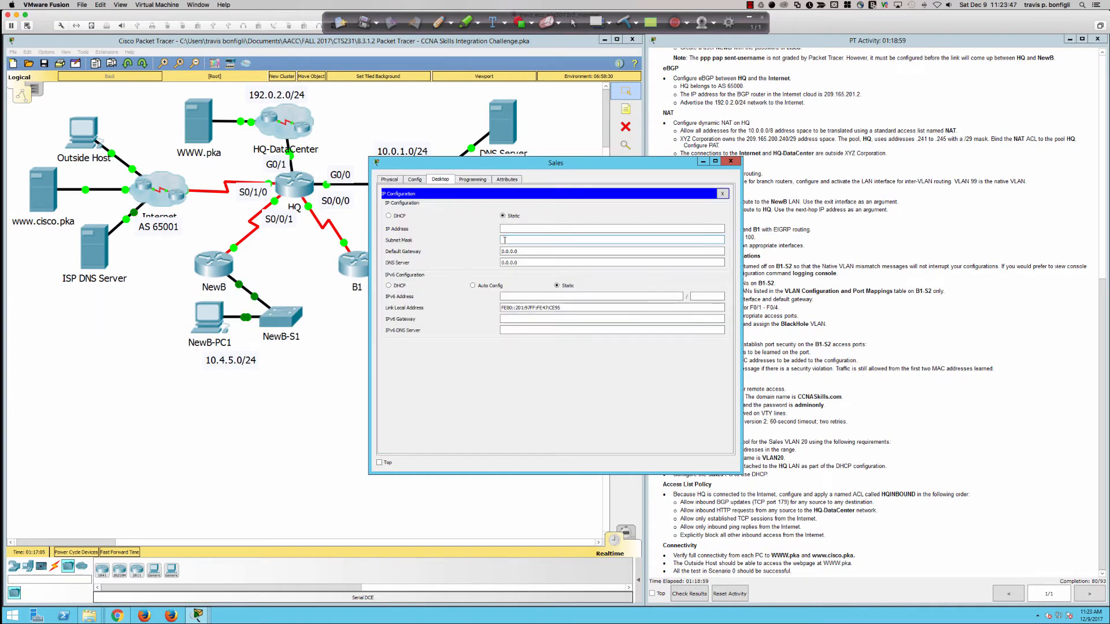
{"action": "left_click", "coordinate": [389, 216]}
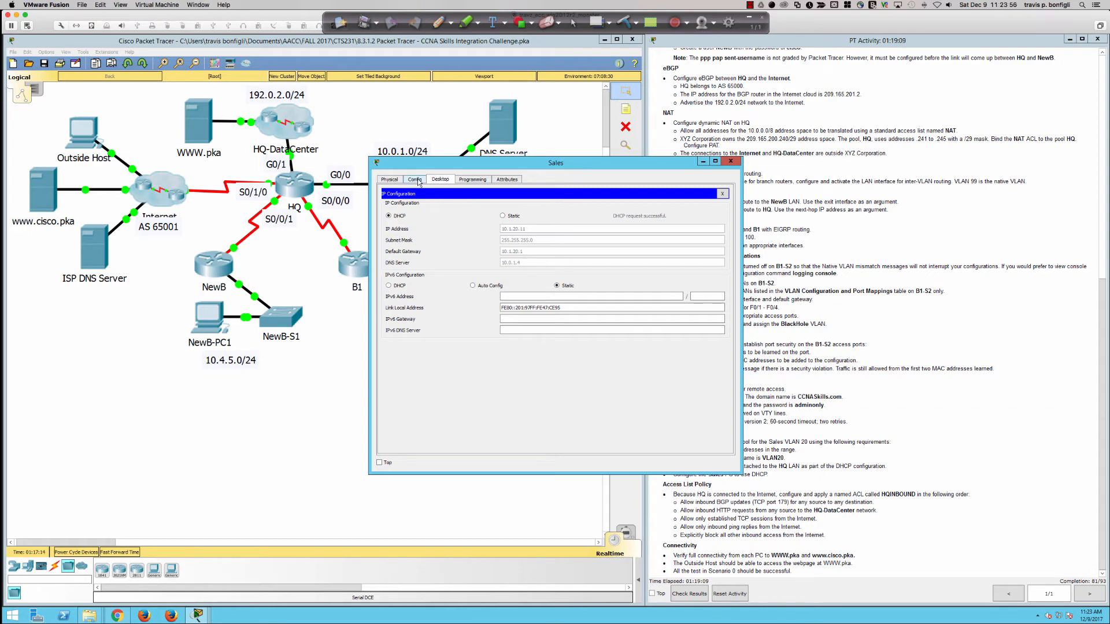
{"action": "left_click", "coordinate": [732, 164]}
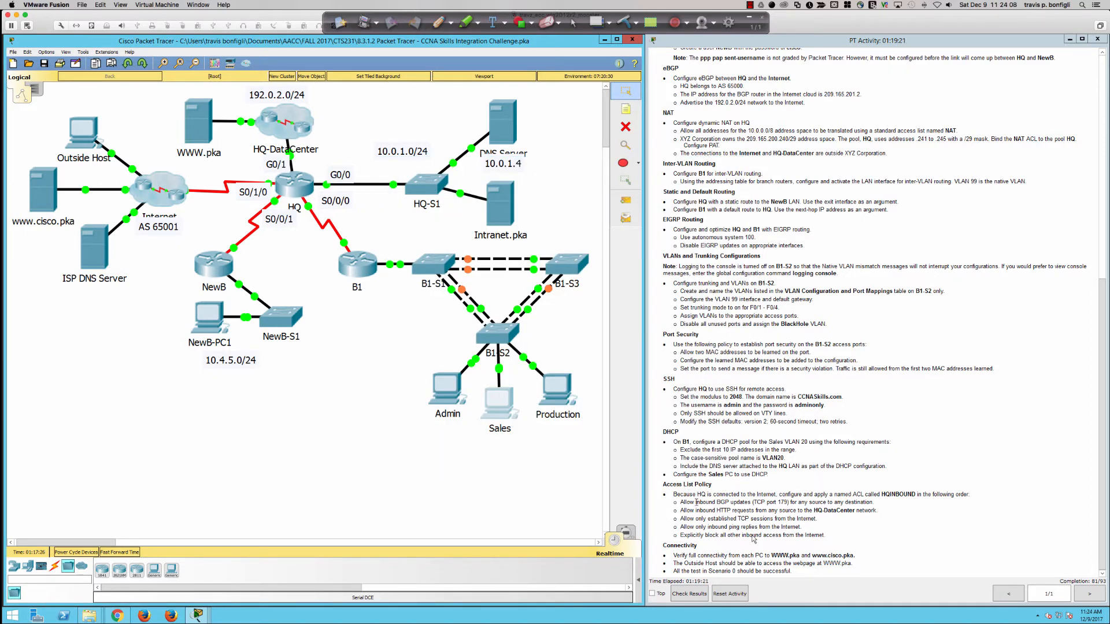
{"action": "left_click", "coordinate": [773, 555]}
Step: Exit config mode on HQ and display its BGP table, showing 0.0.0.0 and 192.0.2.0/24
{"action": "left_click_drag", "start_coordinate": [774, 555], "coordinate": [841, 555]}
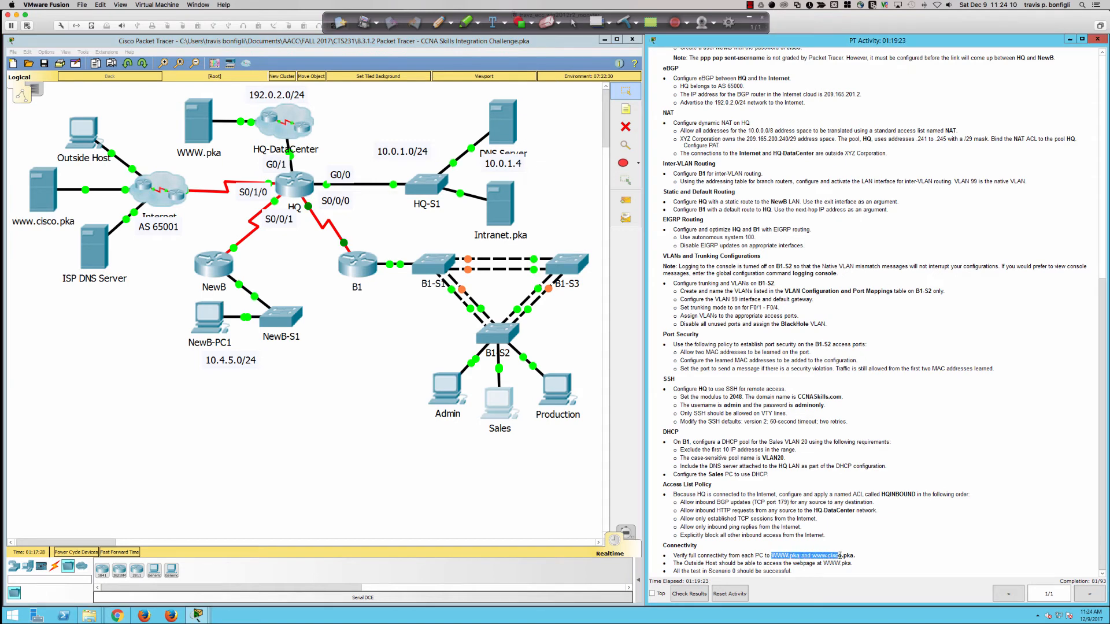
{"action": "left_click", "coordinate": [687, 510]}
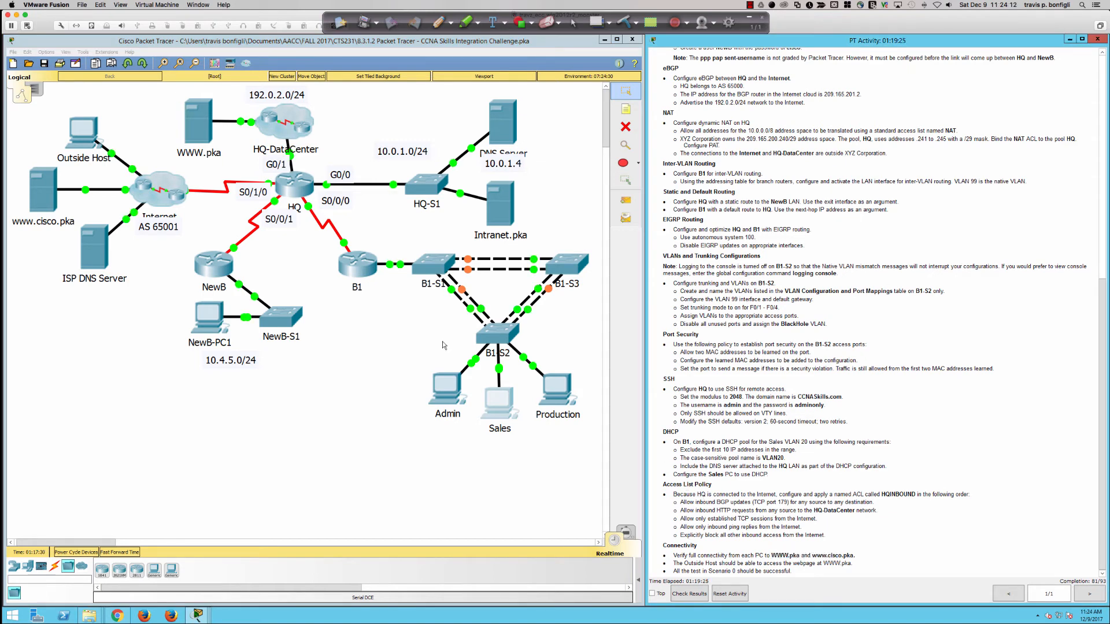
{"action": "left_click", "coordinate": [297, 188]}
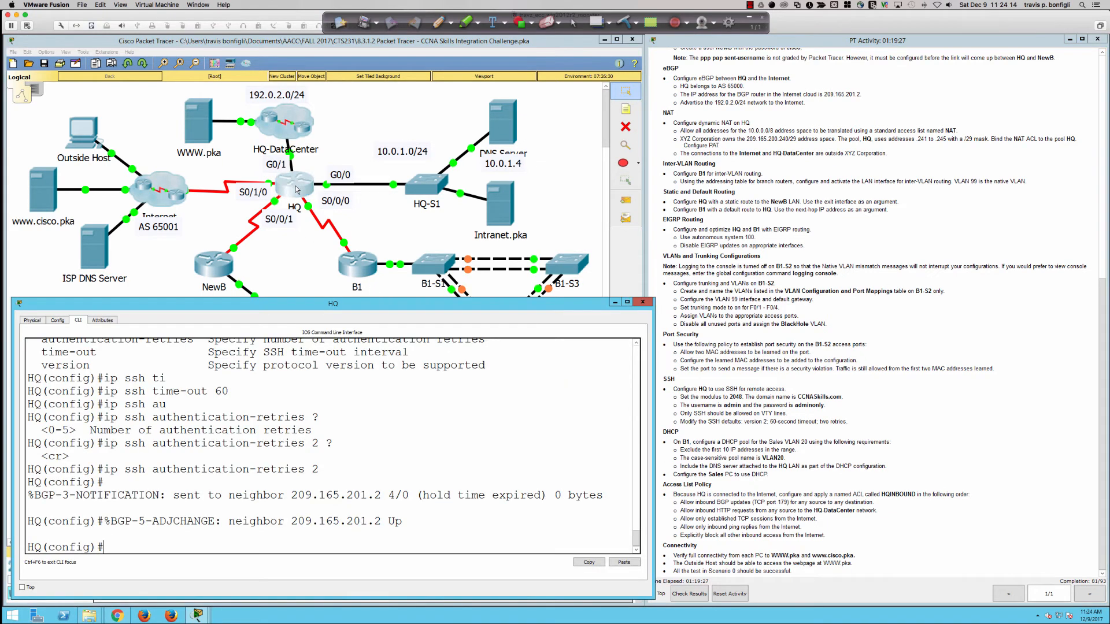
{"action": "key", "text": "Return"}
{"action": "key", "text": "Return"}
{"action": "key", "text": "Return"}
{"action": "key", "text": "Return"}
{"action": "key", "text": "Return"}
{"action": "key", "text": "Return"}
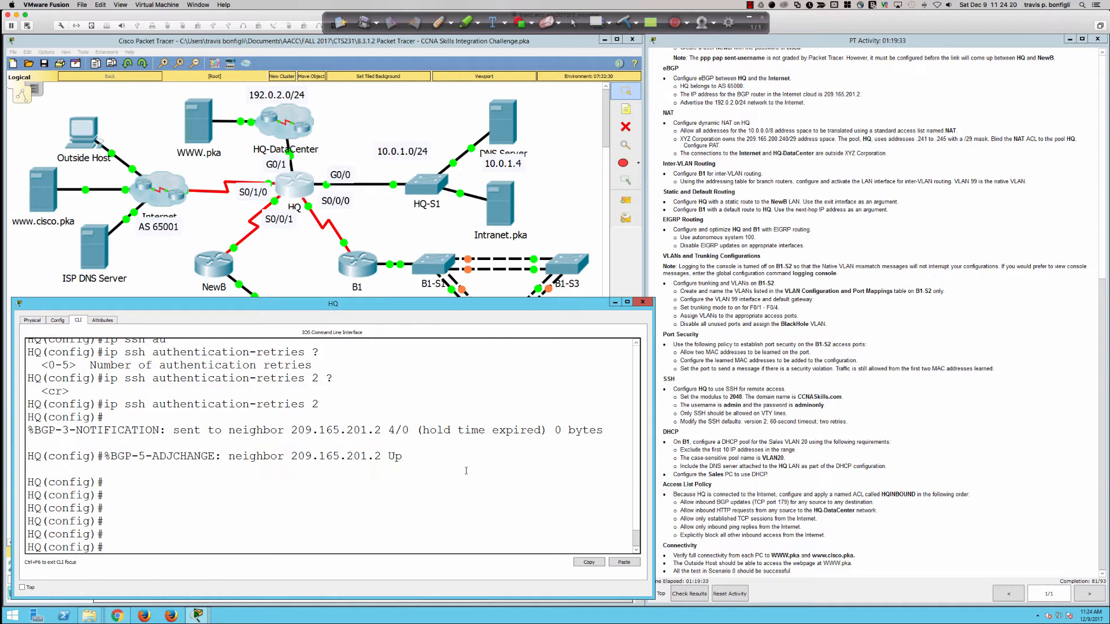
{"action": "type", "text": "end"}
{"action": "key", "text": "Return"}
{"action": "type", "text": "s"}
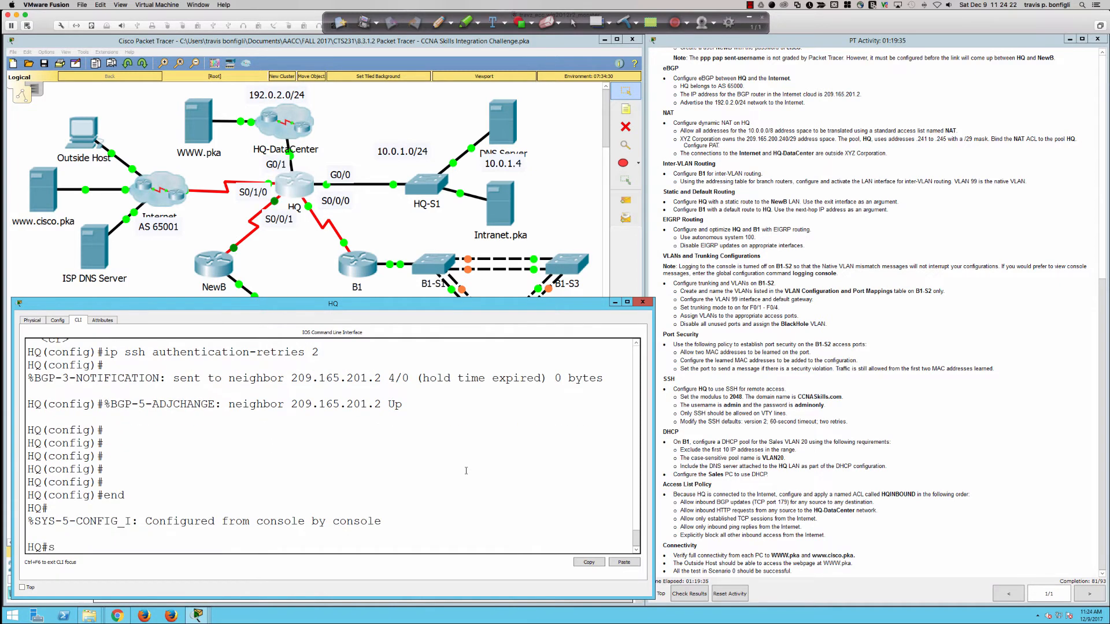
{"action": "type", "text": "hi"}
{"action": "type", "text": "ip bgp"}
{"action": "key", "text": "Return"}
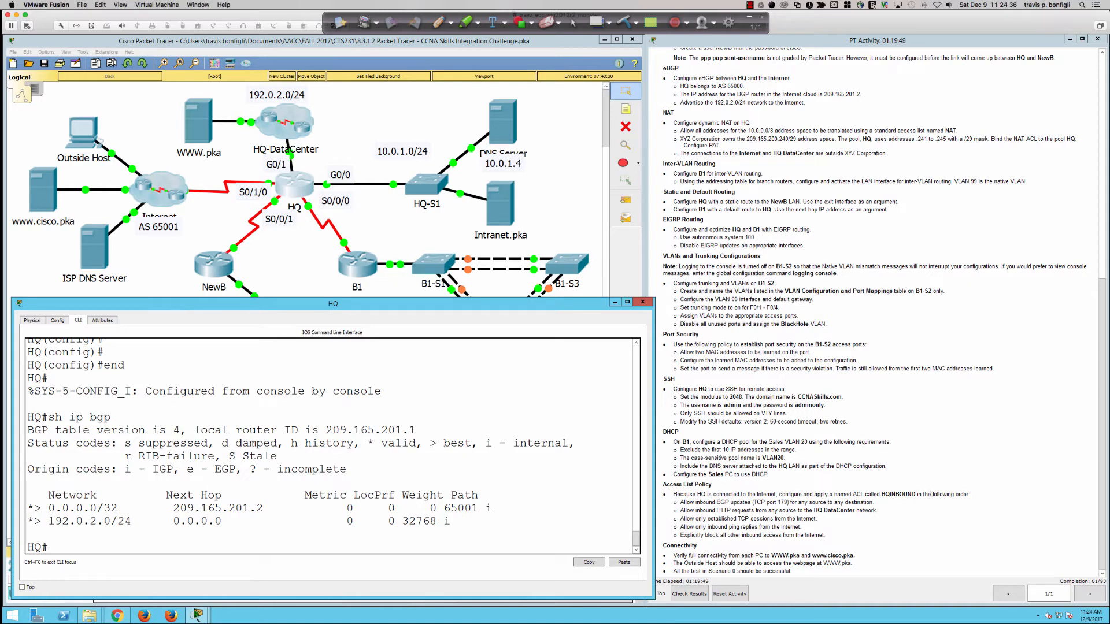
Step: Highlight the Access List Policy requirements and put HQ back into global configuration mode with conf t
{"action": "left_click_drag", "start_coordinate": [681, 503], "coordinate": [826, 536]}
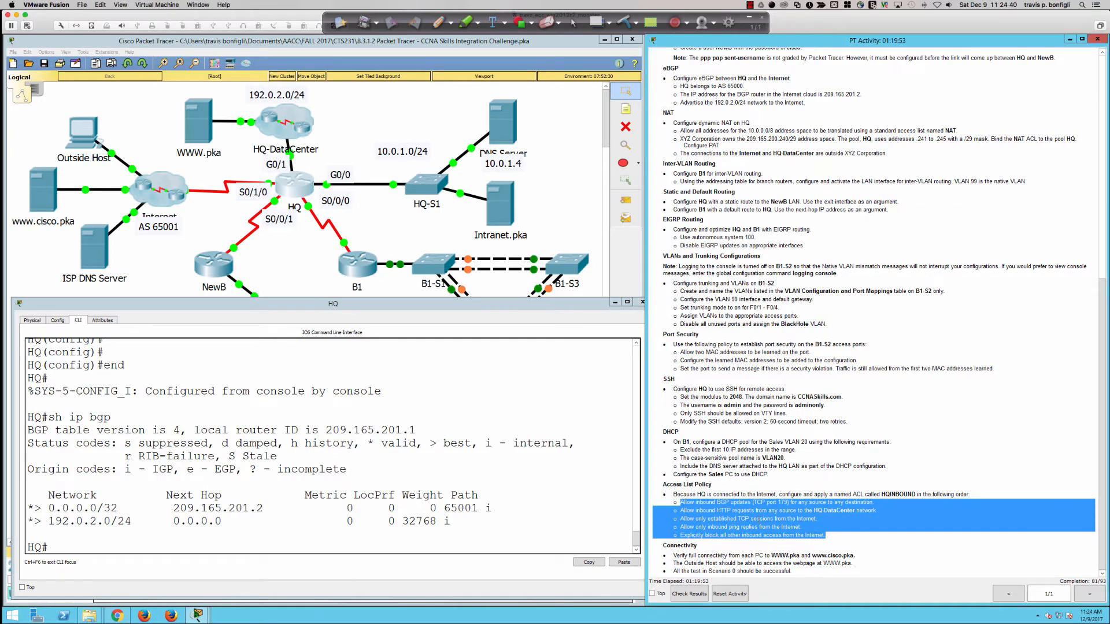
{"action": "left_click", "coordinate": [444, 507]}
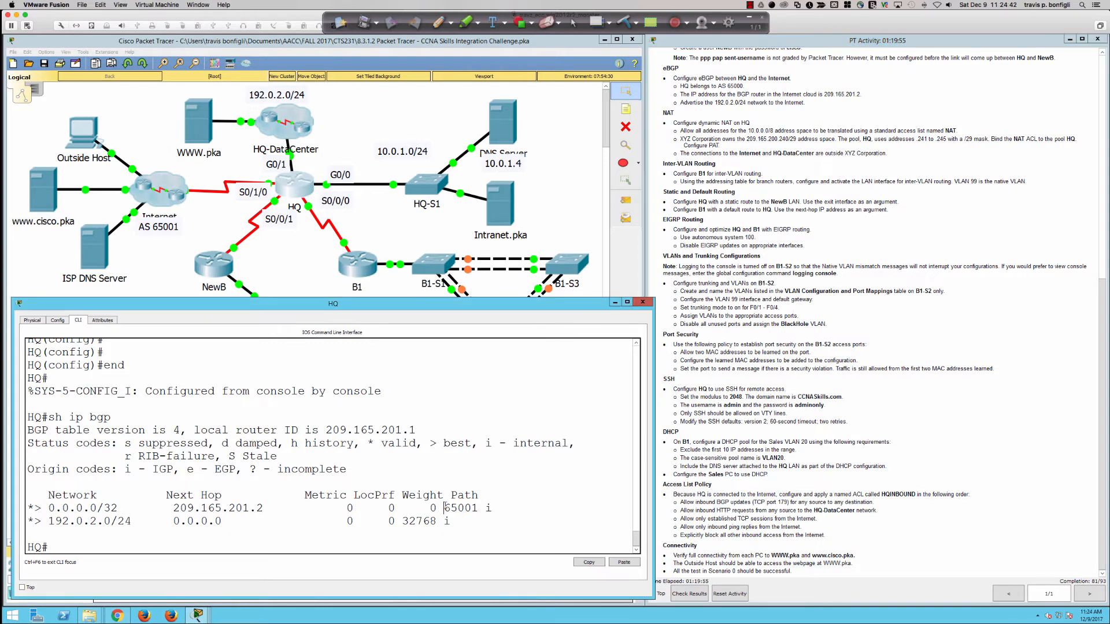
{"action": "key", "text": "Return"}
{"action": "key", "text": "Return"}
{"action": "key", "text": "Return"}
{"action": "type", "text": "conf t"}
{"action": "key", "text": "Return"}
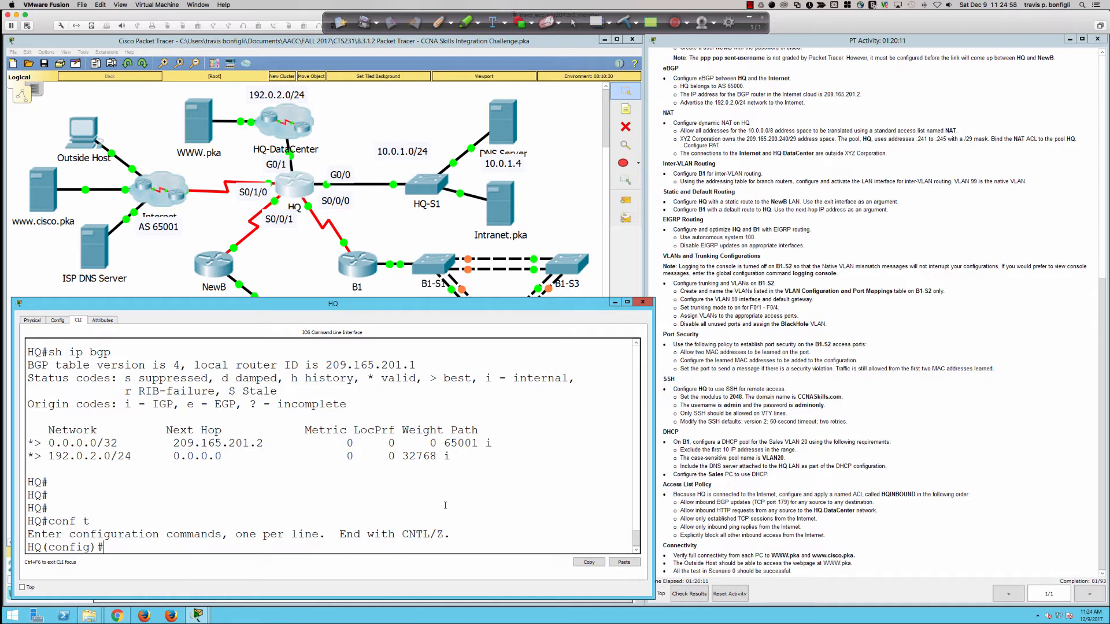
Step: Create the named extended access list HQINBOUND on HQ
{"action": "key", "text": "Return"}
{"action": "key", "text": "Return"}
{"action": "key", "text": "Return"}
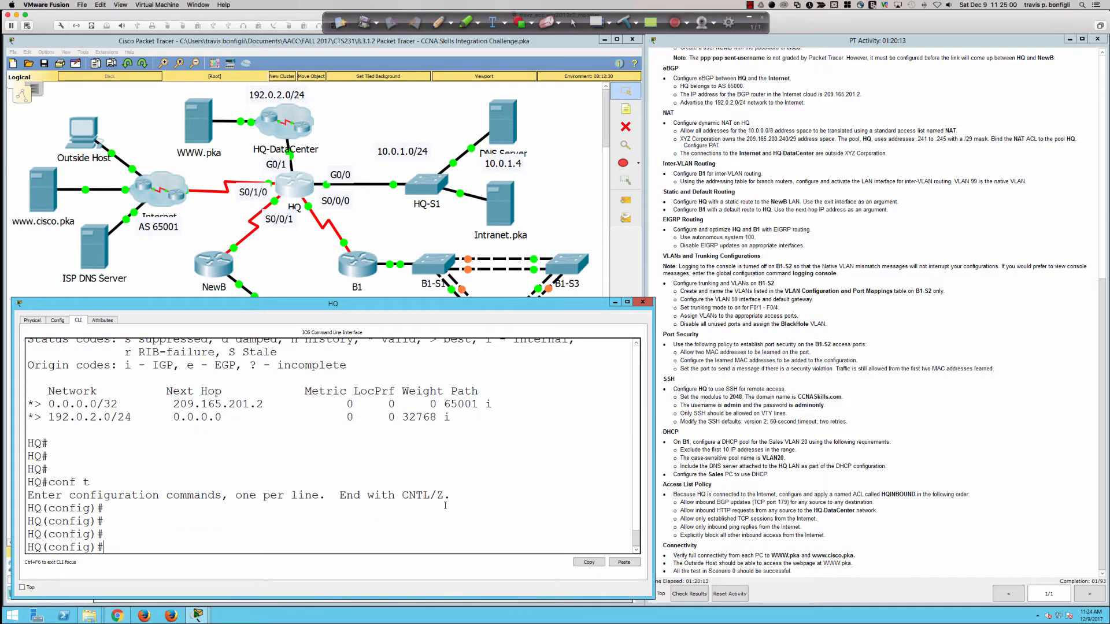
{"action": "type", "text": "ip access"}
{"action": "key", "text": "Tab"}
{"action": "type", "text": "ex"}
{"action": "key", "text": "Tab"}
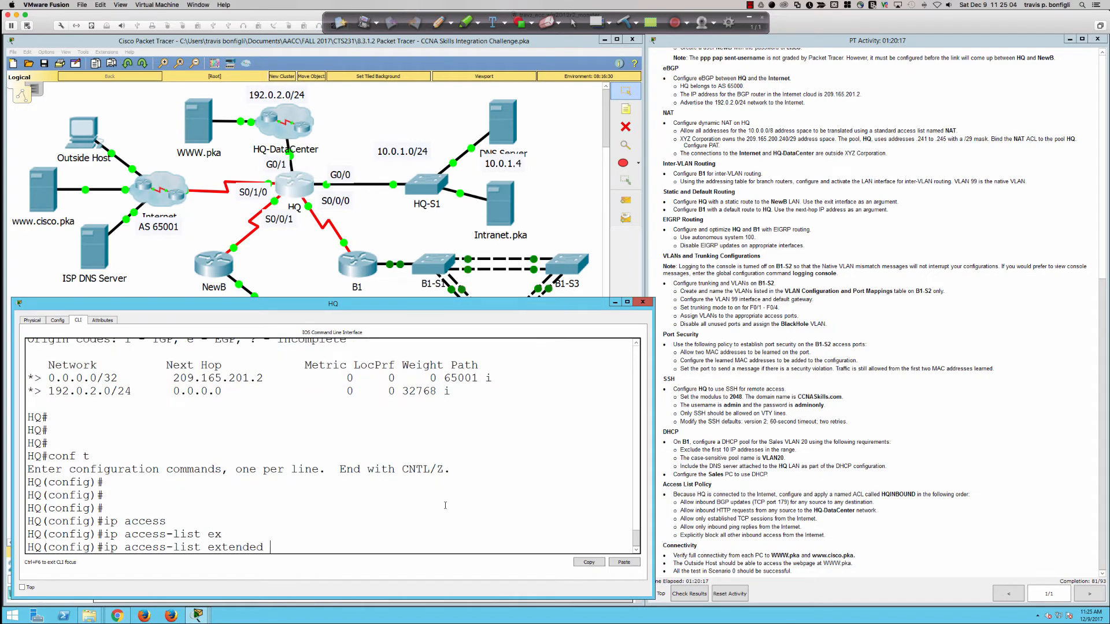
{"action": "type", "text": "?"}
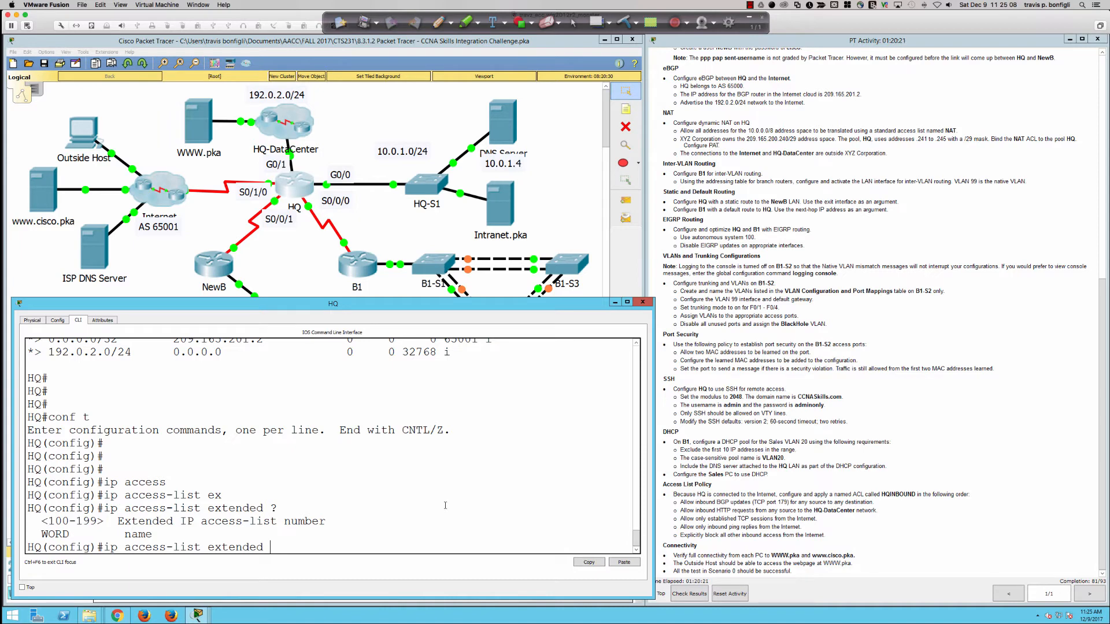
{"action": "type", "text": "HQINBOUND"}
{"action": "key", "text": "Return"}
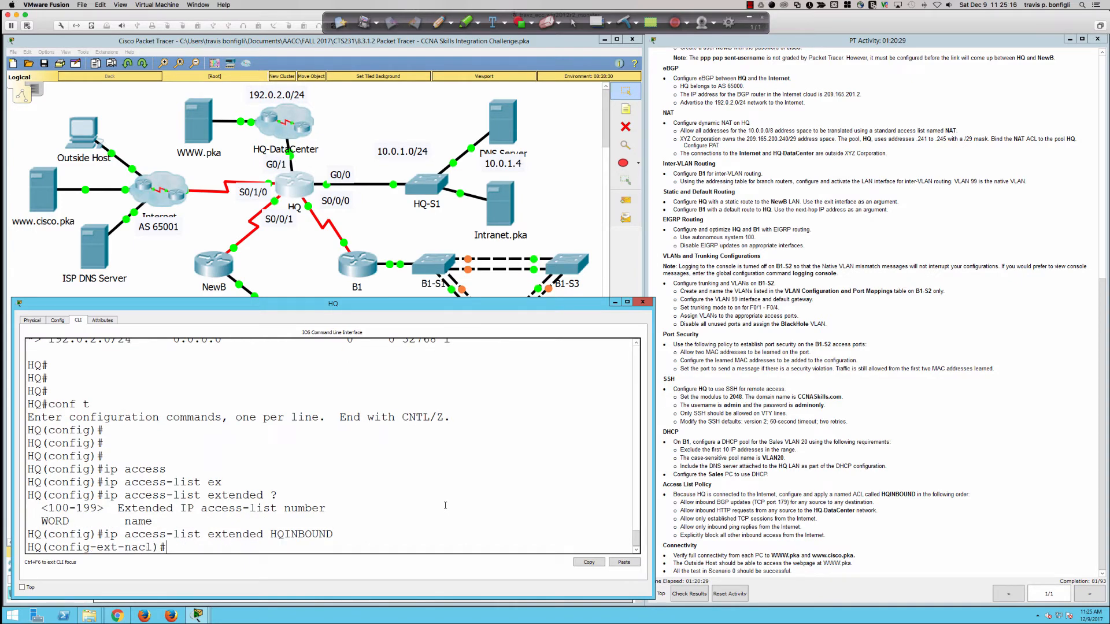
{"action": "key", "text": "Return"}
{"action": "key", "text": "Return"}
{"action": "key", "text": "Return"}
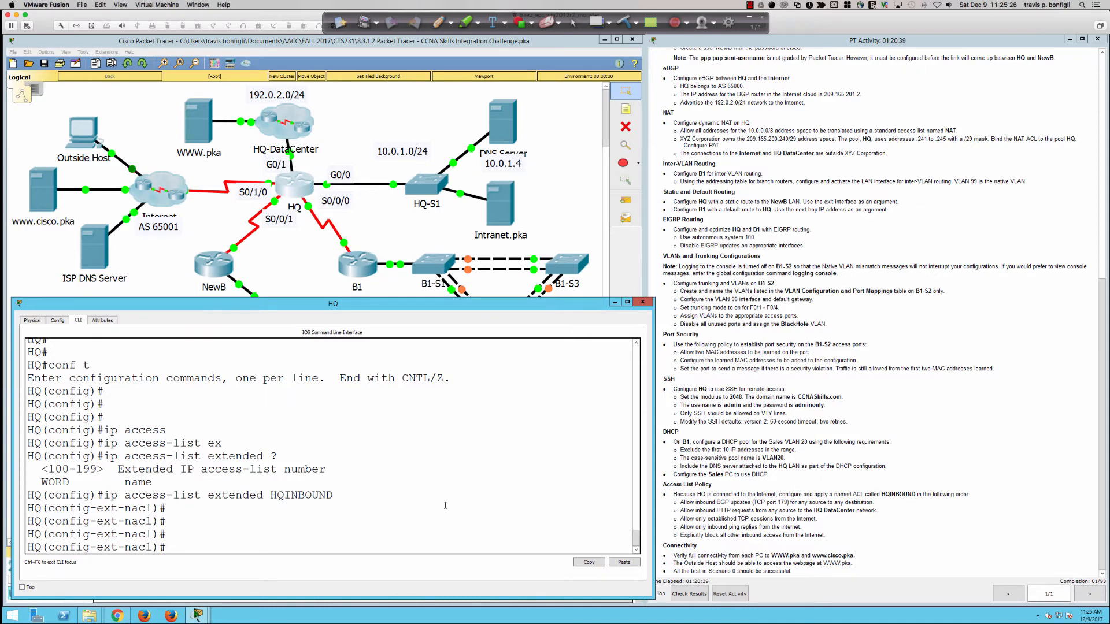
Step: Add the entry 'permit tcp any any eq 179' for BGP traffic
{"action": "type", "text": "all"}
{"action": "key", "text": "Tab"}
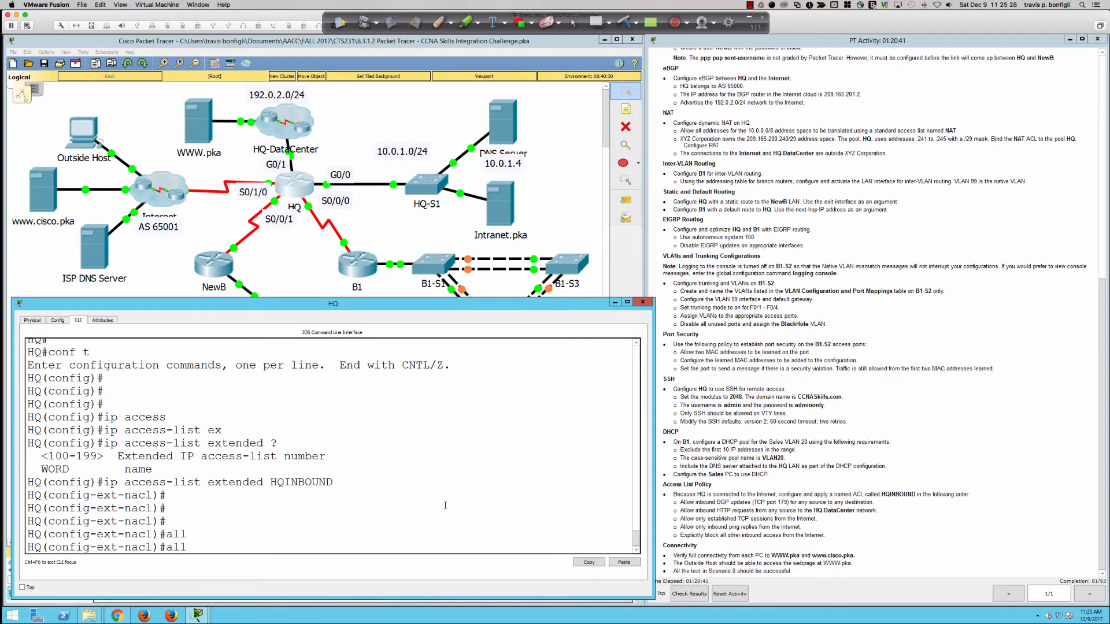
{"action": "key", "text": "BackSpace"}
{"action": "key", "text": "BackSpace"}
{"action": "key", "text": "BackSpace"}
{"action": "type", "text": "permit ?"}
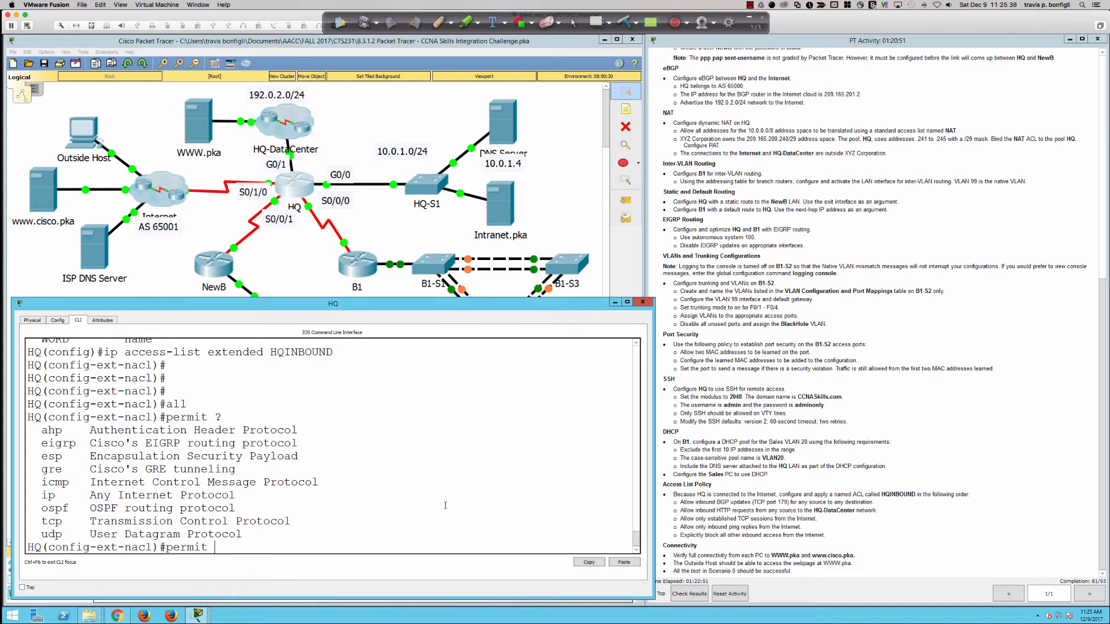
{"action": "type", "text": "ip"}
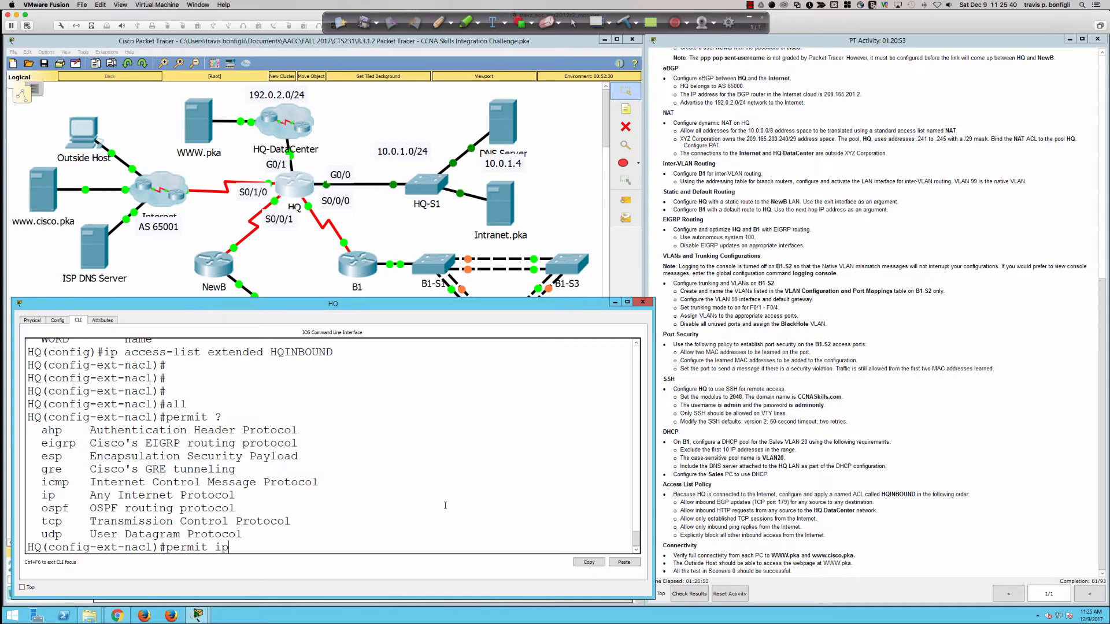
{"action": "key", "text": "BackSpace"}
{"action": "key", "text": "BackSpace"}
{"action": "type", "text": "tcp ?"}
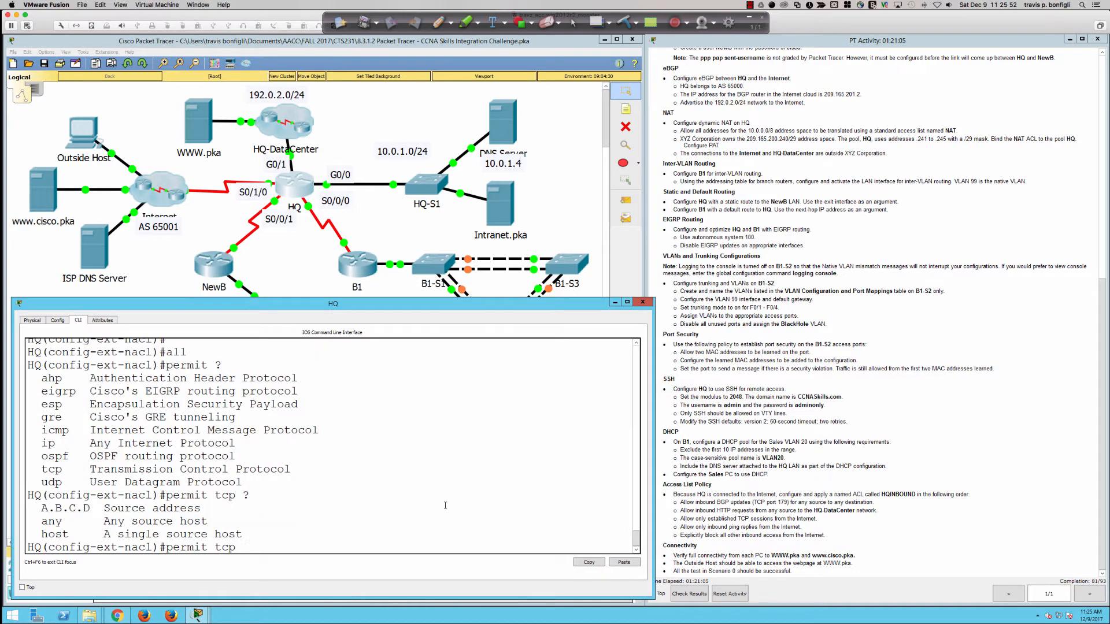
{"action": "type", "text": "any "}
{"action": "type", "text": "any "}
{"action": "type", "text": "?"}
{"action": "type", "text": "eq"}
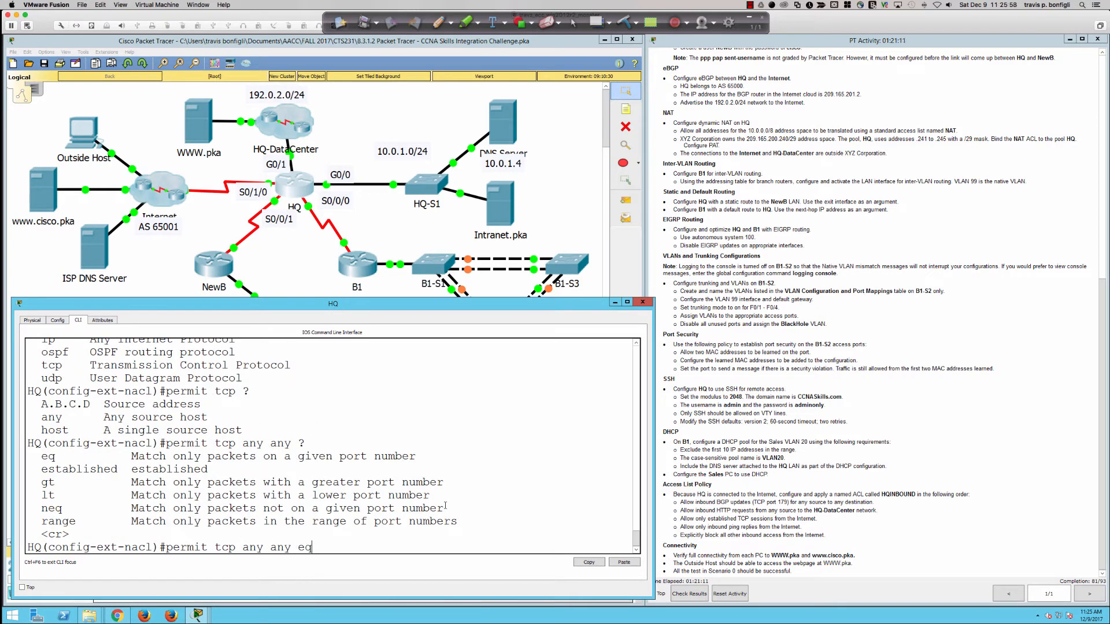
{"action": "type", "text": " ?"}
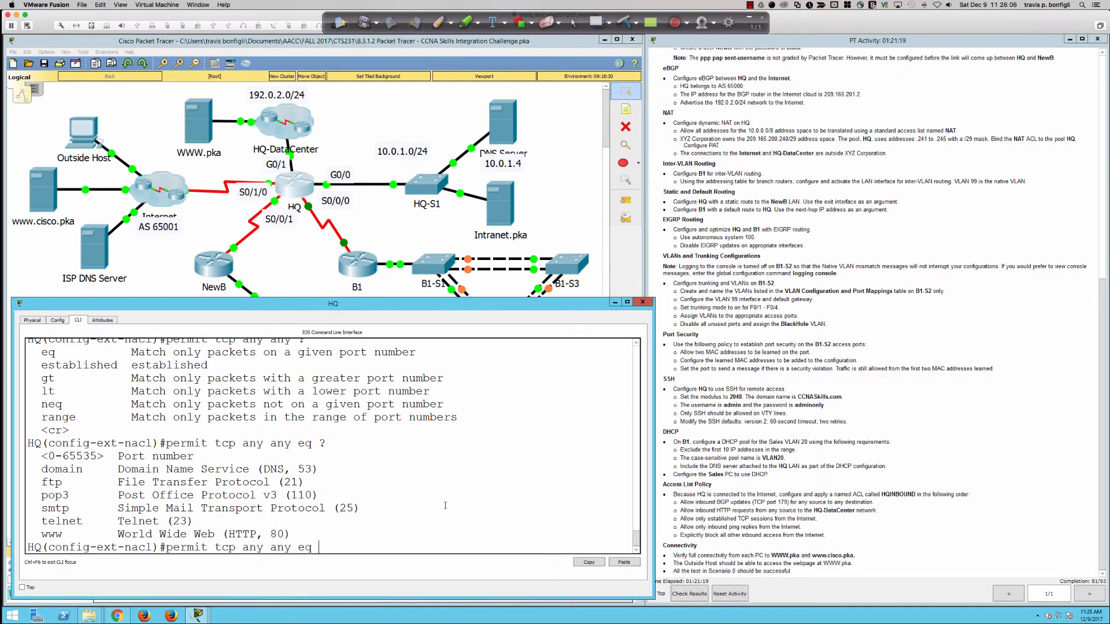
{"action": "type", "text": "179"}
{"action": "key", "text": "Return"}
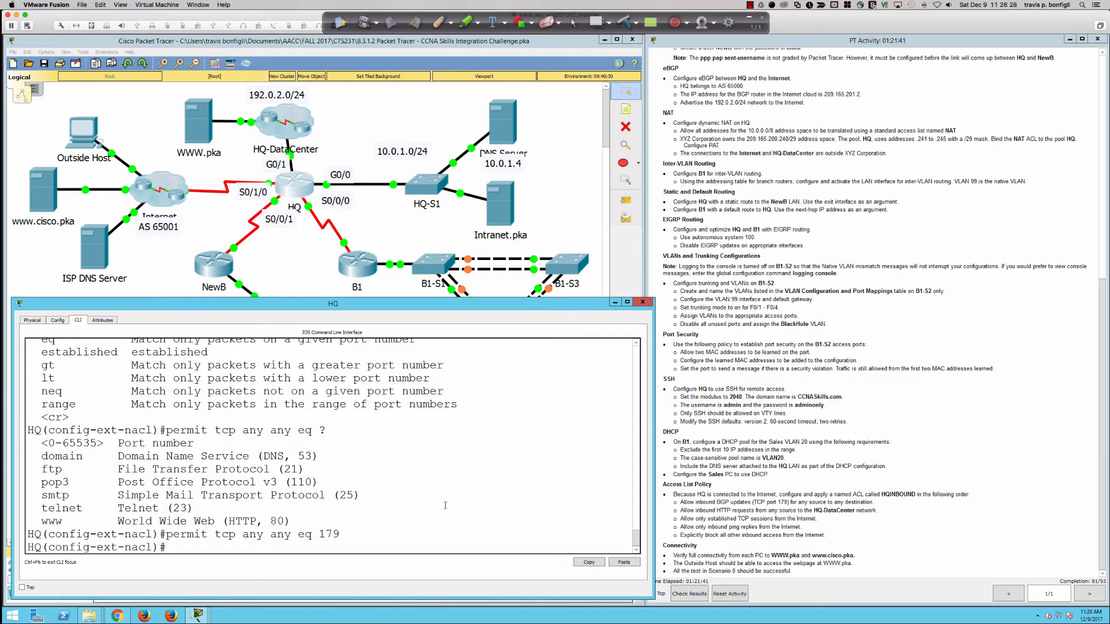
Step: Add the entry 'permit tcp any 192.0.2.0 0.0.0.255 eq www' for web traffic
{"action": "type", "text": "permit tcp any"}
{"action": "type", "text": "192.0.2.0 0.0.0."}
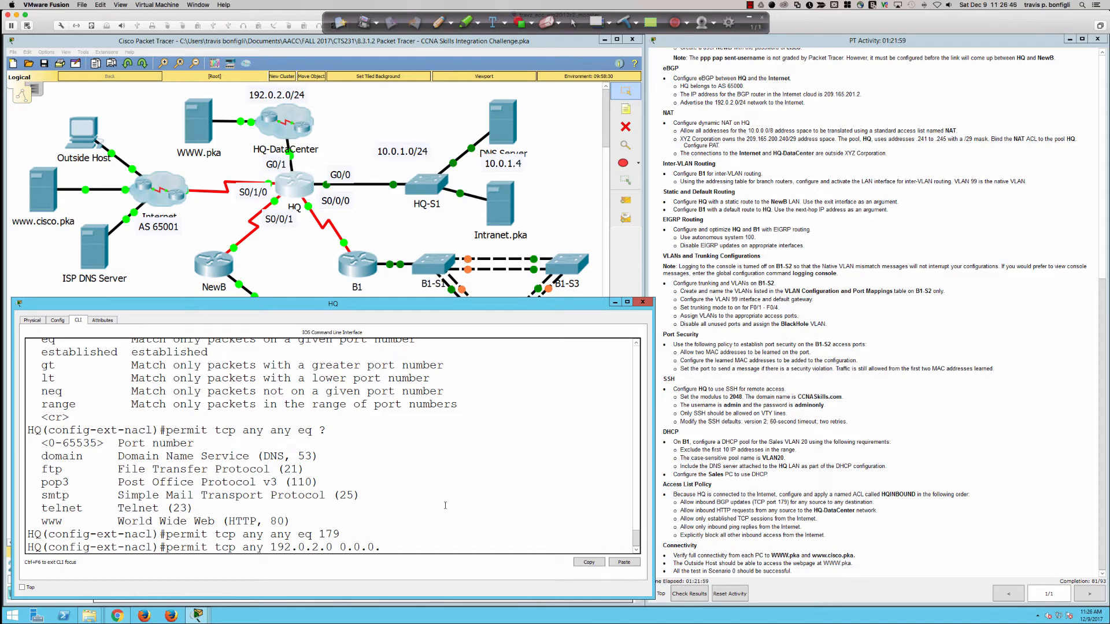
{"action": "type", "text": "255"}
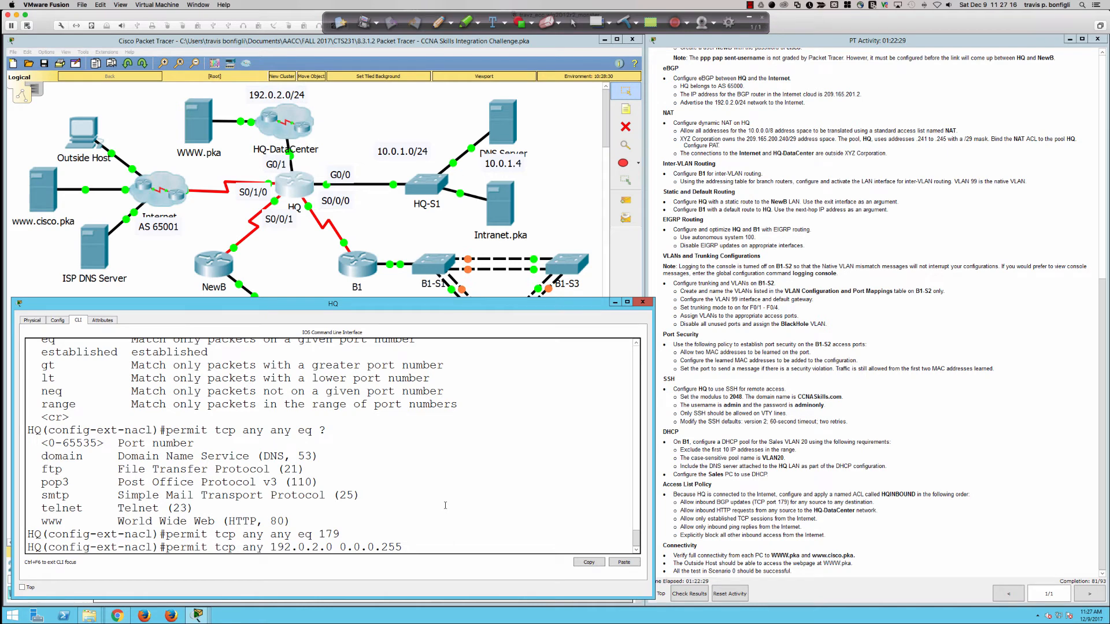
{"action": "type", "text": "?"}
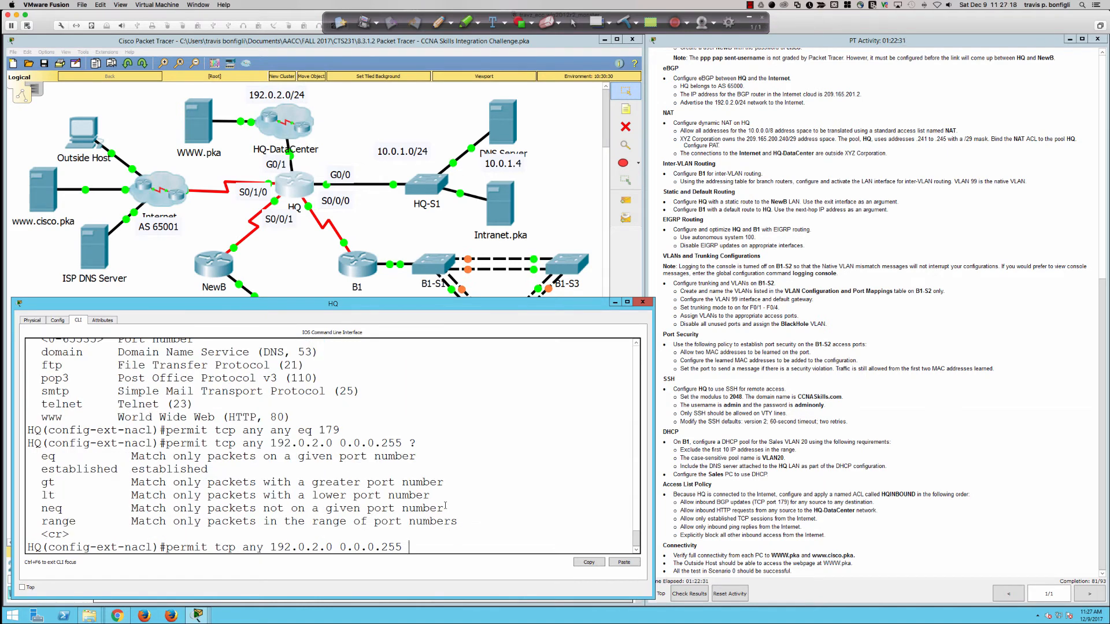
{"action": "type", "text": "eq "}
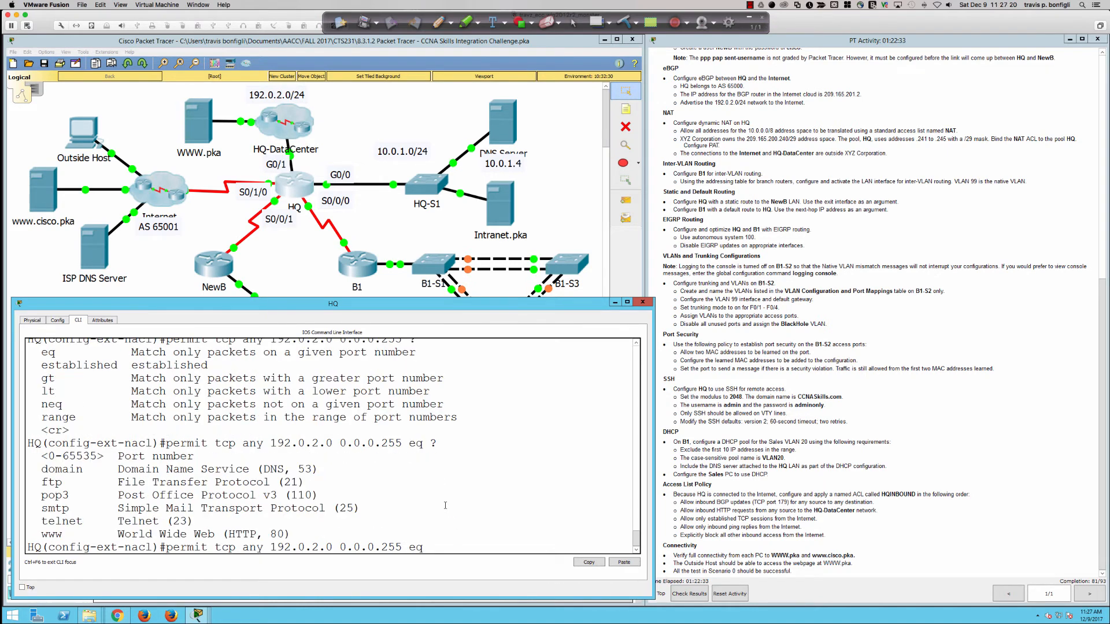
{"action": "type", "text": "?www"}
{"action": "key", "text": "Return"}
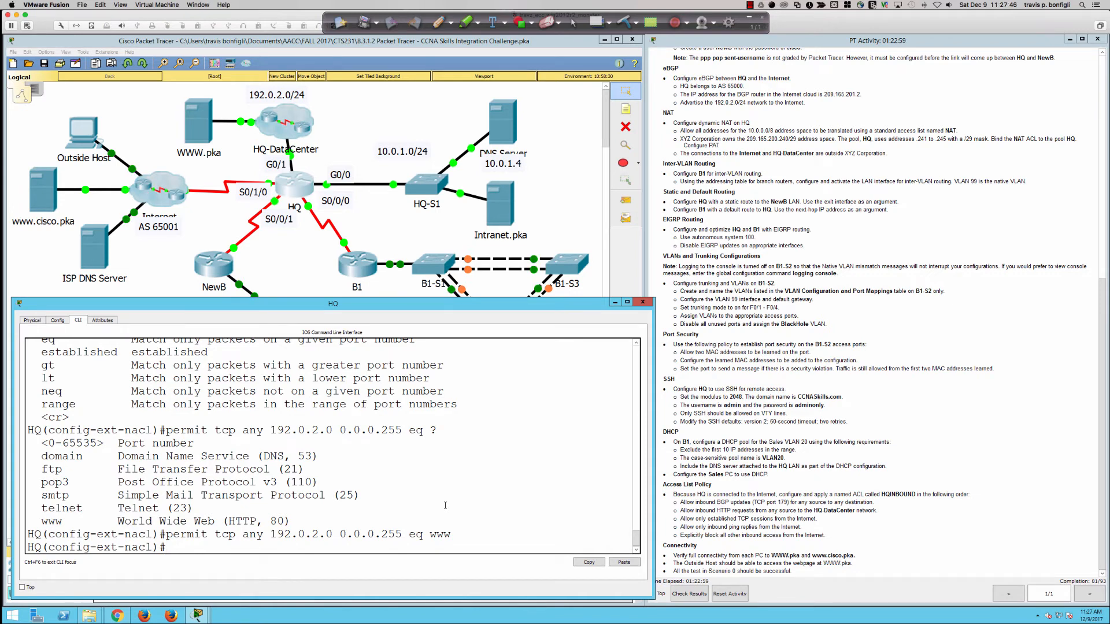
Step: Start typing the 'permit tcp any any established' entry without committing it
{"action": "type", "text": "permit tcp"}
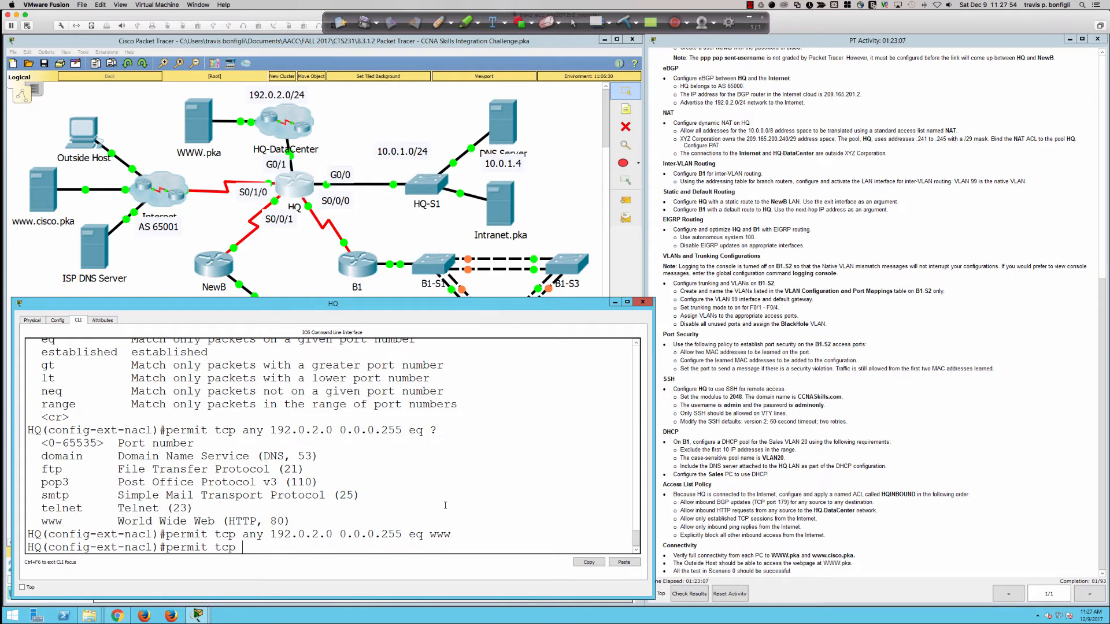
{"action": "type", "text": " any any ?"}
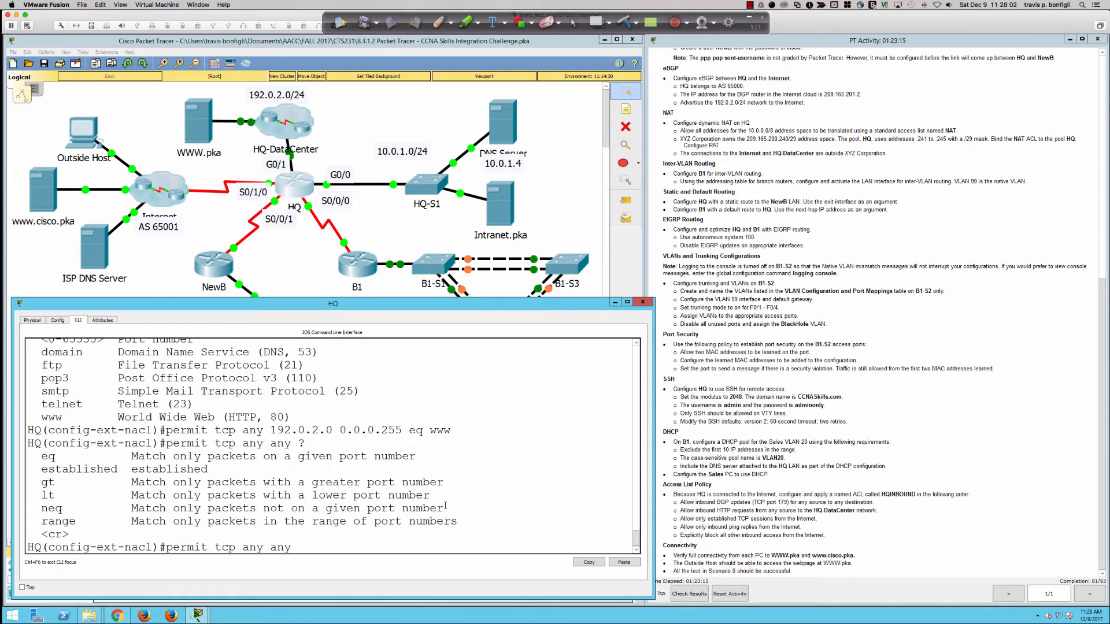
{"action": "type", "text": "est"}
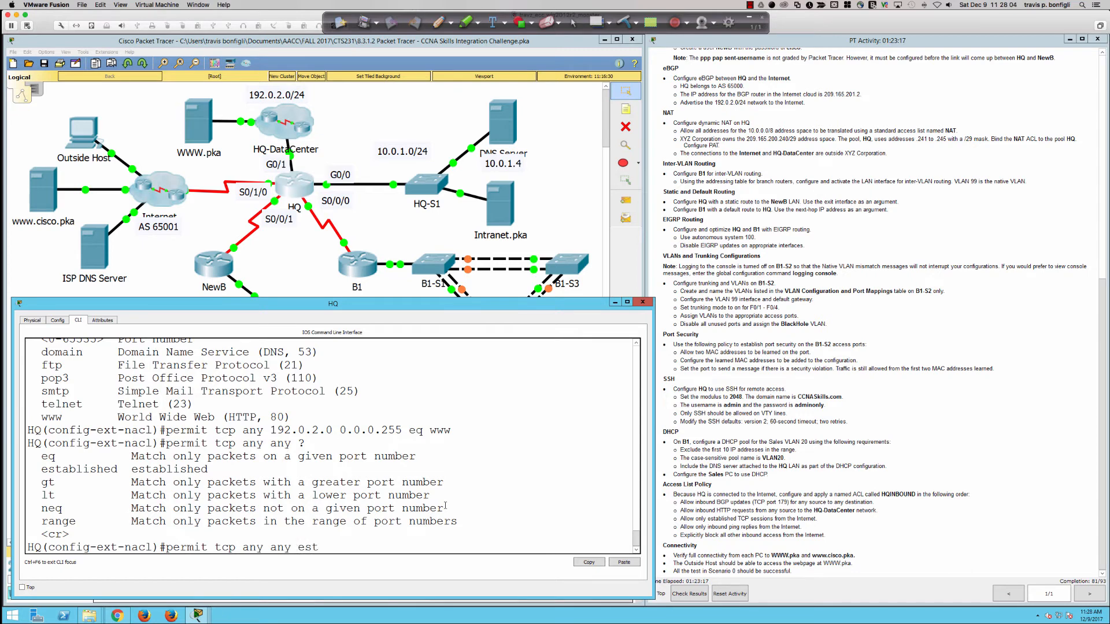
{"action": "key", "text": "Tab"}
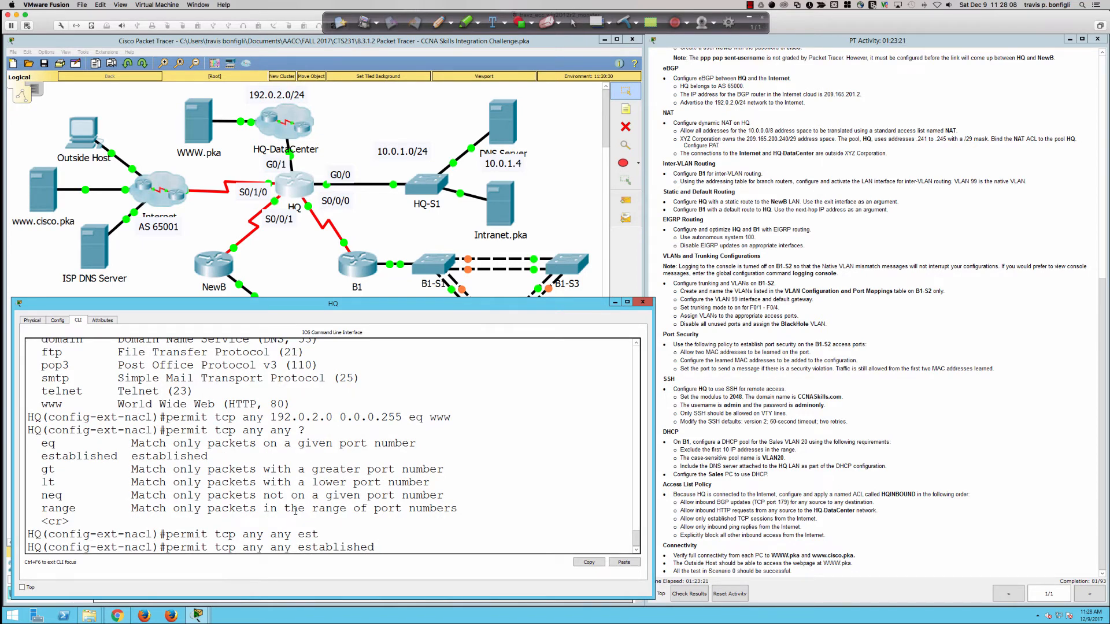
{"action": "left_click", "coordinate": [438, 22]}
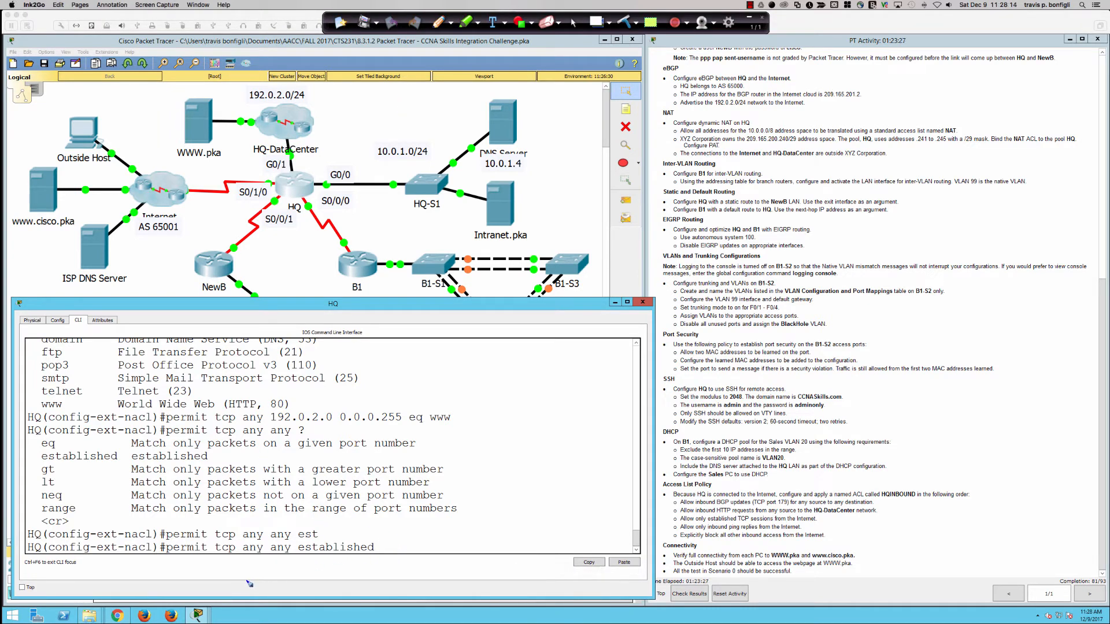
Step: Draw a red arrow and an 'if and only if' note beneath the established command
{"action": "left_click_drag", "start_coordinate": [245, 583], "coordinate": [255, 566]}
{"action": "mouse_move", "coordinate": [288, 562]}
{"action": "left_mouse_down"}
{"action": "mouse_move", "coordinate": [300, 561]}
{"action": "mouse_move", "coordinate": [287, 589]}
{"action": "mouse_move", "coordinate": [350, 585]}
{"action": "mouse_move", "coordinate": [365, 574]}
{"action": "mouse_move", "coordinate": [369, 595]}
{"action": "mouse_move", "coordinate": [387, 595]}
{"action": "left_mouse_up"}
{"action": "left_click", "coordinate": [282, 576]}
Step: Write '= ACK/RST' after established, circle HQ's S0/1/0 and cross out Outside Host
{"action": "left_click_drag", "start_coordinate": [305, 556], "coordinate": [380, 557]}
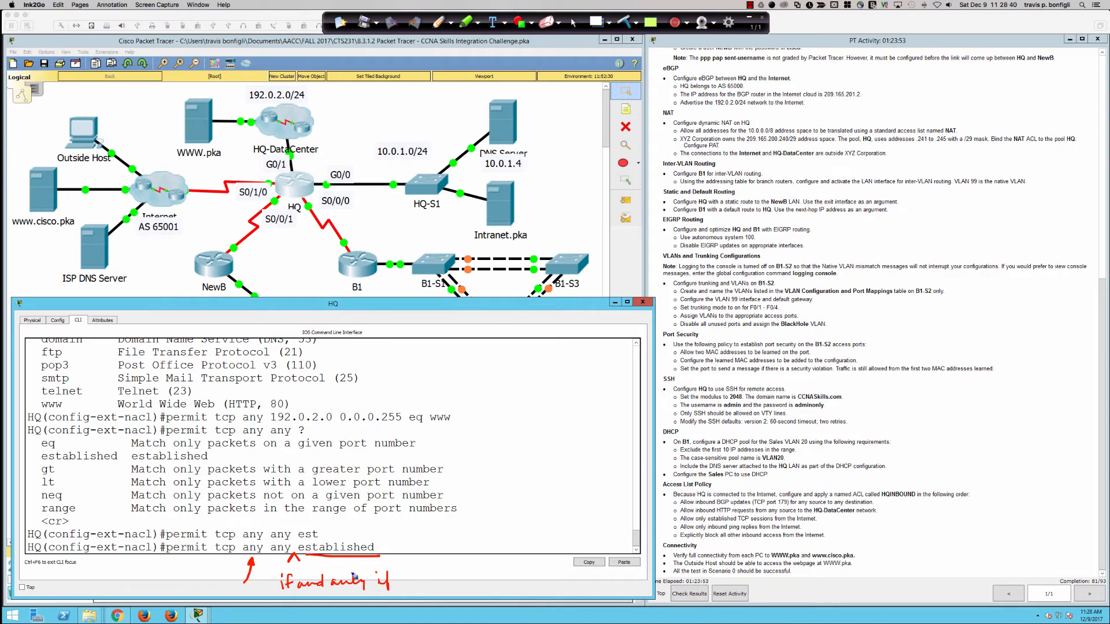
{"action": "left_click_drag", "start_coordinate": [382, 545], "coordinate": [435, 553]}
{"action": "mouse_move", "coordinate": [443, 542]}
{"action": "left_mouse_down"}
{"action": "mouse_move", "coordinate": [444, 557]}
{"action": "mouse_move", "coordinate": [451, 543]}
{"action": "left_mouse_up"}
{"action": "mouse_move", "coordinate": [451, 544]}
{"action": "left_mouse_down"}
{"action": "mouse_move", "coordinate": [469, 556]}
{"action": "mouse_move", "coordinate": [476, 539]}
{"action": "left_mouse_up"}
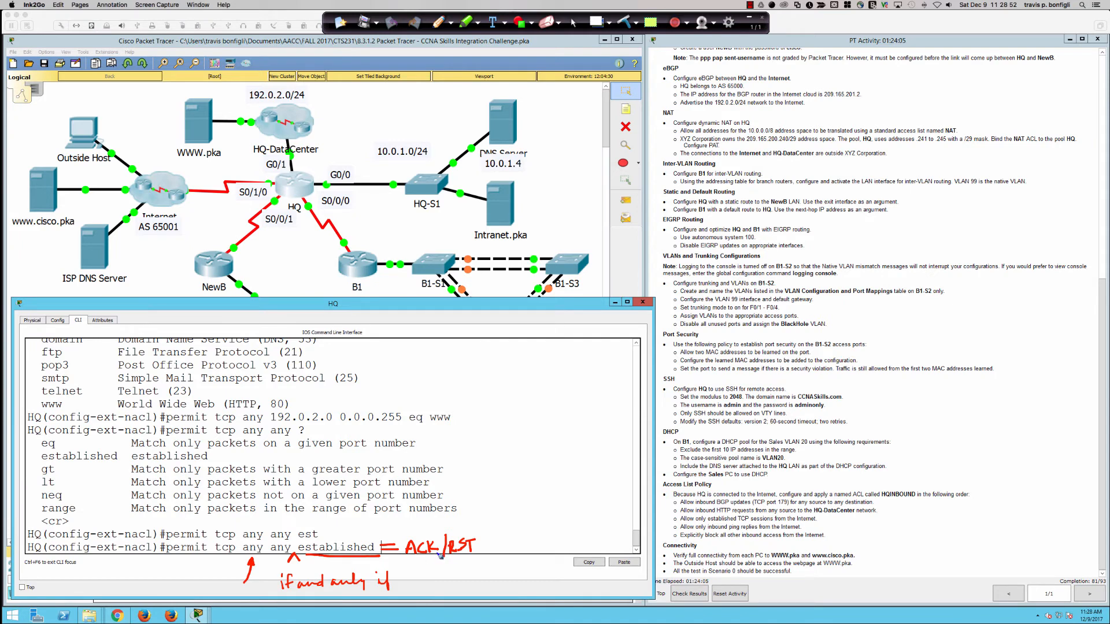
{"action": "left_click_drag", "start_coordinate": [403, 558], "coordinate": [439, 561]}
{"action": "left_click_drag", "start_coordinate": [272, 186], "coordinate": [278, 184]}
{"action": "mouse_move", "coordinate": [79, 124]}
{"action": "left_mouse_down"}
{"action": "mouse_move", "coordinate": [91, 136]}
{"action": "mouse_move", "coordinate": [79, 137]}
{"action": "mouse_move", "coordinate": [150, 173]}
{"action": "mouse_move", "coordinate": [257, 178]}
{"action": "mouse_move", "coordinate": [200, 169]}
{"action": "mouse_move", "coordinate": [282, 152]}
{"action": "mouse_move", "coordinate": [241, 132]}
{"action": "mouse_move", "coordinate": [250, 127]}
{"action": "mouse_move", "coordinate": [235, 139]}
{"action": "left_mouse_up"}
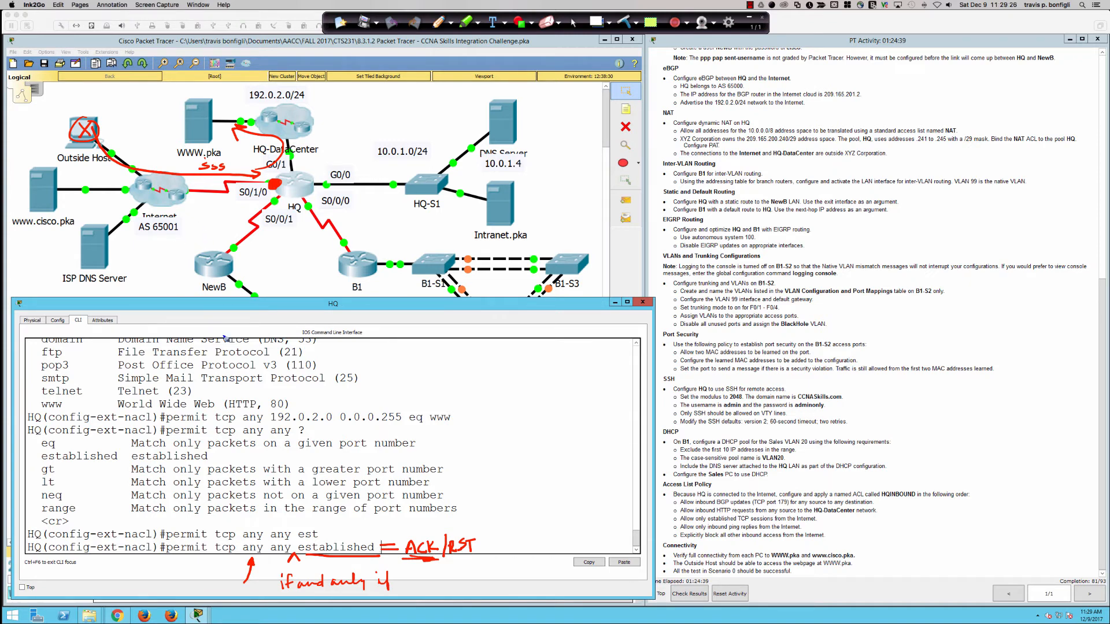
{"action": "mouse_move", "coordinate": [369, 513]}
{"action": "left_mouse_down"}
{"action": "mouse_move", "coordinate": [354, 539]}
{"action": "mouse_move", "coordinate": [367, 538]}
{"action": "left_mouse_up"}
{"action": "left_click_drag", "start_coordinate": [227, 170], "coordinate": [229, 172]}
{"action": "left_click_drag", "start_coordinate": [137, 152], "coordinate": [171, 152]}
{"action": "mouse_move", "coordinate": [162, 161]}
{"action": "left_mouse_down"}
{"action": "mouse_move", "coordinate": [153, 171]}
{"action": "mouse_move", "coordinate": [184, 169]}
{"action": "left_mouse_up"}
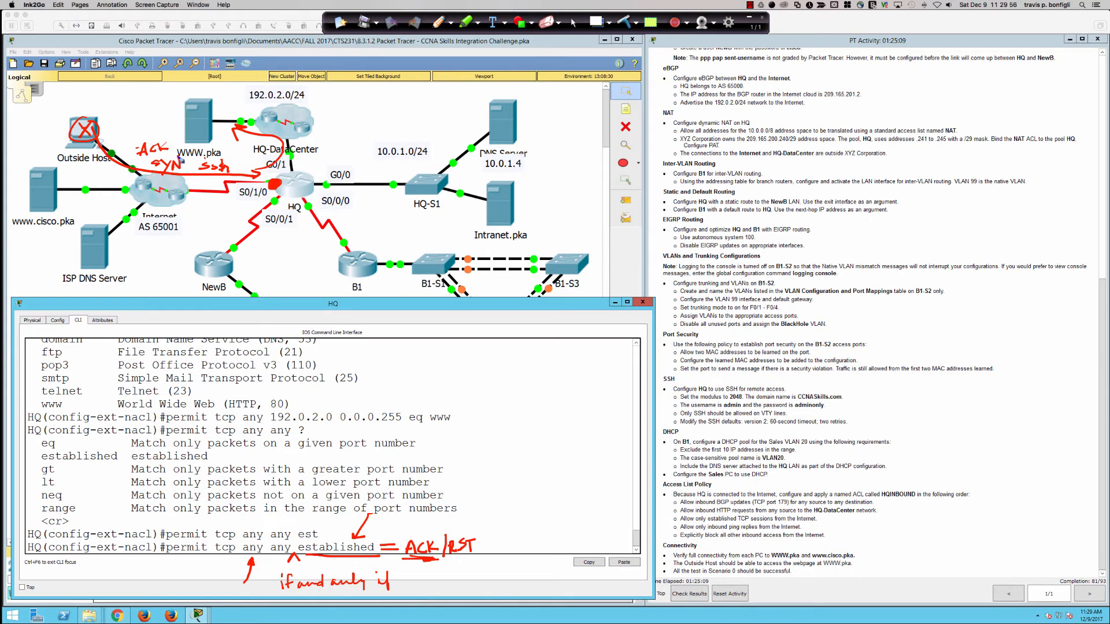
{"action": "left_click_drag", "start_coordinate": [70, 168], "coordinate": [105, 165]}
{"action": "left_click_drag", "start_coordinate": [395, 519], "coordinate": [373, 533]}
{"action": "mouse_move", "coordinate": [369, 583]}
{"action": "left_mouse_down"}
{"action": "mouse_move", "coordinate": [366, 559]}
{"action": "mouse_move", "coordinate": [374, 571]}
{"action": "left_mouse_up"}
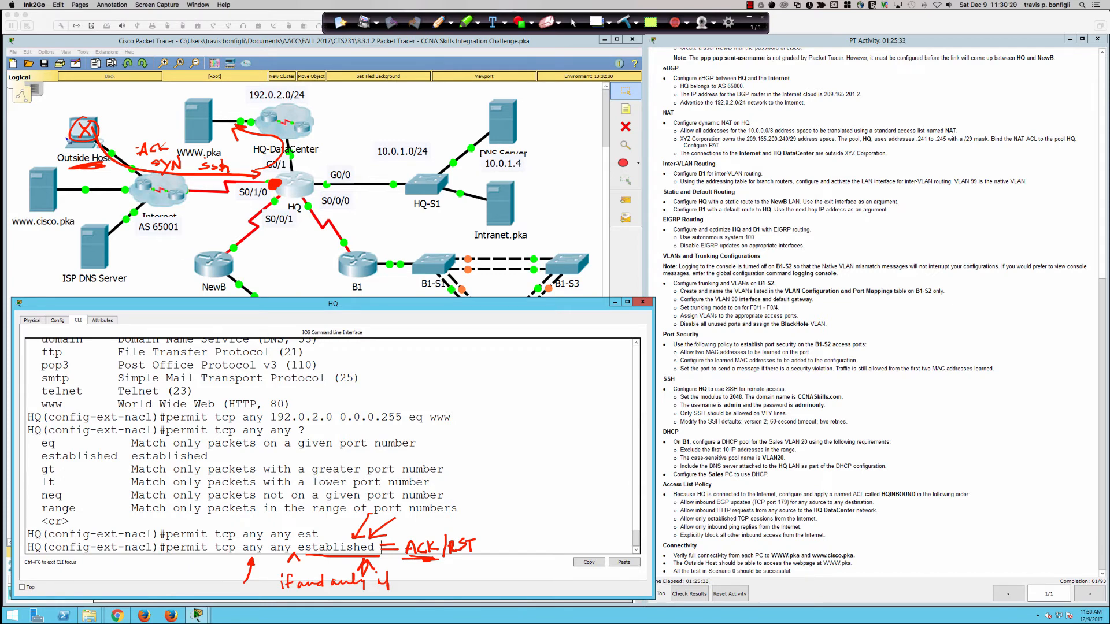
Step: Write 'Init' above Outside Host, circle the SYN note and bracket the www permit line
{"action": "mouse_move", "coordinate": [75, 91]}
{"action": "left_mouse_down"}
{"action": "mouse_move", "coordinate": [72, 109]}
{"action": "mouse_move", "coordinate": [79, 87]}
{"action": "mouse_move", "coordinate": [75, 109]}
{"action": "mouse_move", "coordinate": [88, 114]}
{"action": "mouse_move", "coordinate": [108, 97]}
{"action": "left_mouse_up"}
{"action": "left_click_drag", "start_coordinate": [60, 116], "coordinate": [106, 113]}
{"action": "left_click_drag", "start_coordinate": [59, 120], "coordinate": [74, 117]}
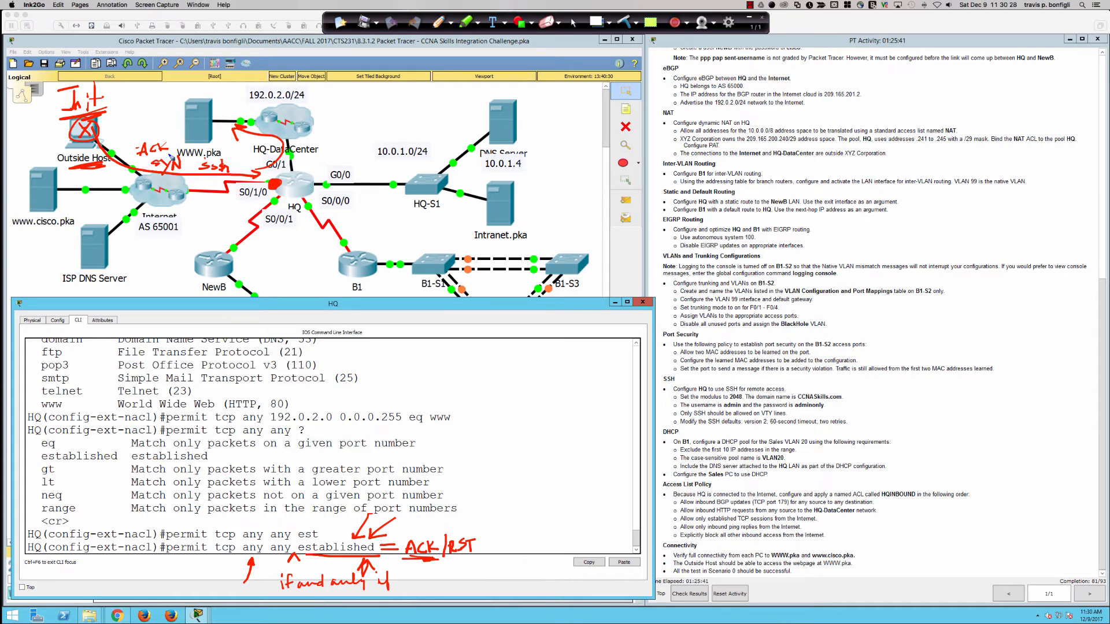
{"action": "mouse_move", "coordinate": [171, 156]}
{"action": "left_mouse_down"}
{"action": "mouse_move", "coordinate": [168, 180]}
{"action": "mouse_move", "coordinate": [159, 153]}
{"action": "left_mouse_up"}
{"action": "mouse_move", "coordinate": [167, 408]}
{"action": "left_mouse_down"}
{"action": "mouse_move", "coordinate": [159, 426]}
{"action": "mouse_move", "coordinate": [169, 432]}
{"action": "left_mouse_up"}
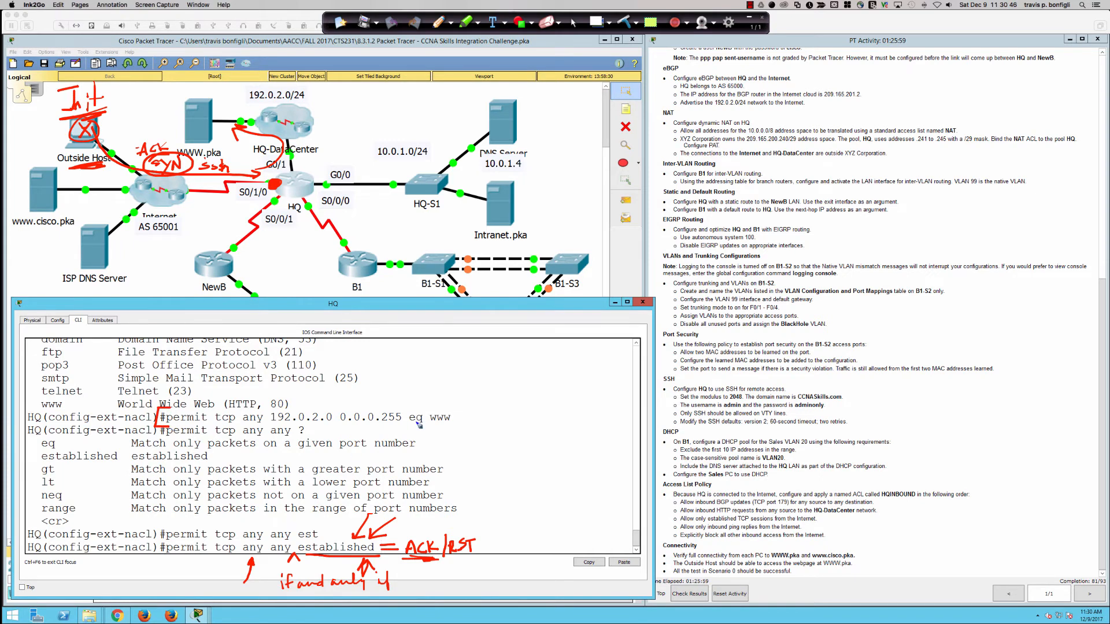
{"action": "mouse_move", "coordinate": [441, 406]}
{"action": "left_mouse_down"}
{"action": "mouse_move", "coordinate": [457, 429]}
{"action": "mouse_move", "coordinate": [441, 426]}
{"action": "left_mouse_up"}
{"action": "left_click_drag", "start_coordinate": [183, 570], "coordinate": [197, 554]}
{"action": "left_click_drag", "start_coordinate": [90, 127], "coordinate": [79, 133]}
{"action": "left_click_drag", "start_coordinate": [121, 119], "coordinate": [157, 97]}
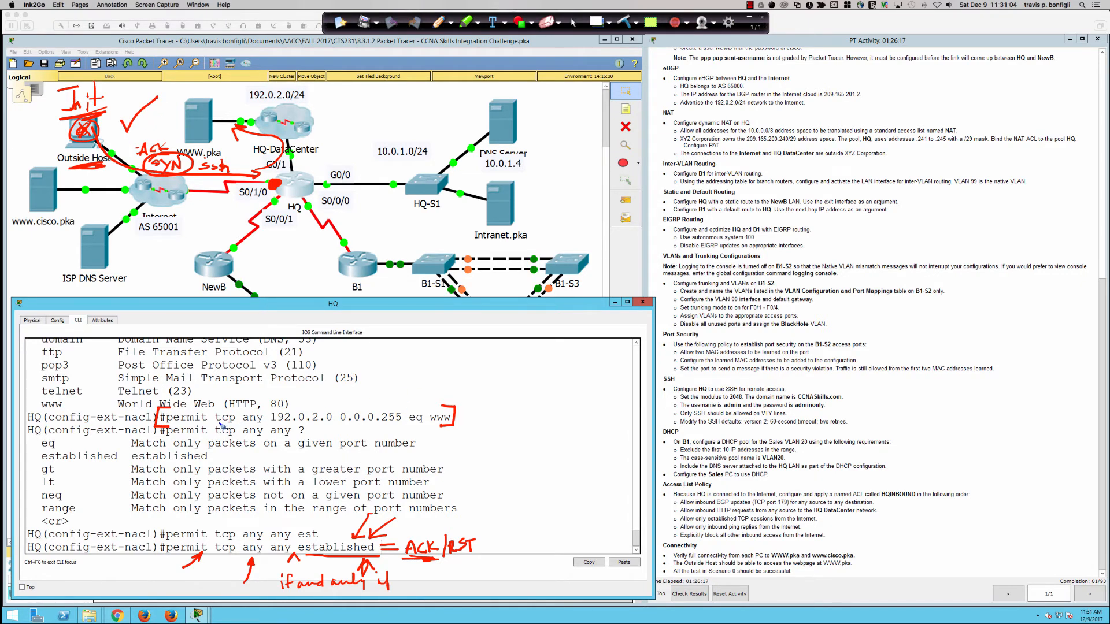
{"action": "left_click_drag", "start_coordinate": [219, 424], "coordinate": [413, 428]}
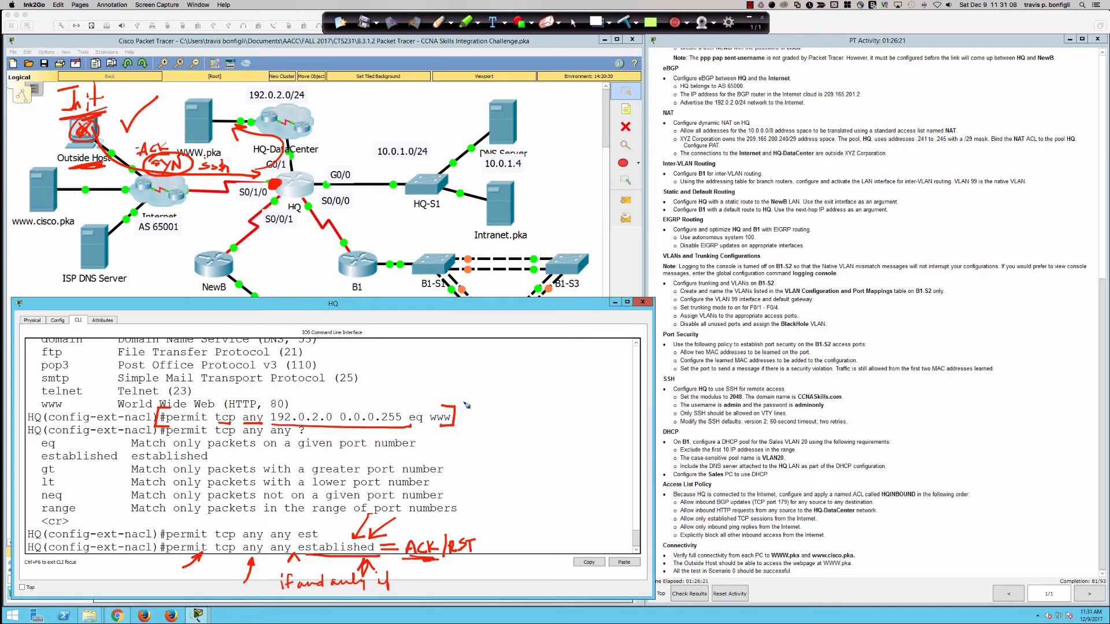
{"action": "mouse_move", "coordinate": [474, 393]}
{"action": "left_mouse_down"}
{"action": "mouse_move", "coordinate": [451, 394]}
{"action": "mouse_move", "coordinate": [446, 417]}
{"action": "mouse_move", "coordinate": [454, 409]}
{"action": "left_mouse_up"}
{"action": "mouse_move", "coordinate": [48, 195]}
{"action": "left_mouse_down"}
{"action": "mouse_move", "coordinate": [26, 211]}
{"action": "mouse_move", "coordinate": [69, 194]}
{"action": "mouse_move", "coordinate": [43, 182]}
{"action": "left_mouse_up"}
{"action": "mouse_move", "coordinate": [93, 236]}
{"action": "left_mouse_down"}
{"action": "mouse_move", "coordinate": [111, 265]}
{"action": "mouse_move", "coordinate": [95, 248]}
{"action": "mouse_move", "coordinate": [144, 220]}
{"action": "mouse_move", "coordinate": [211, 205]}
{"action": "mouse_move", "coordinate": [190, 214]}
{"action": "left_mouse_up"}
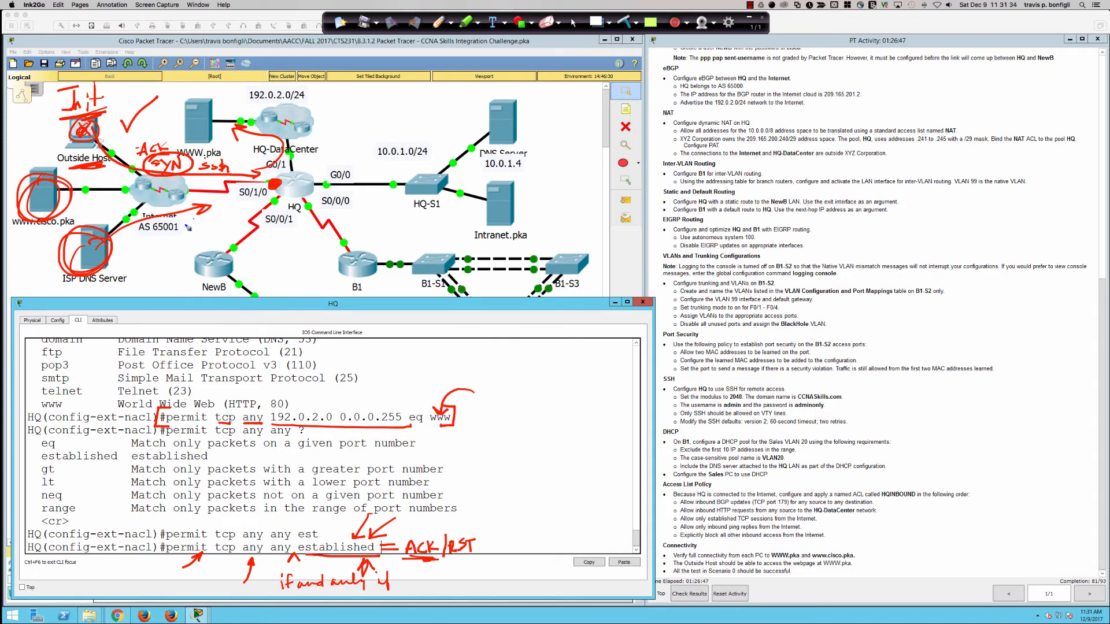
Step: Write SYN beside AS 65001, tick the www permit line, then clear all ink
{"action": "mouse_move", "coordinate": [194, 219]}
{"action": "left_mouse_down"}
{"action": "mouse_move", "coordinate": [184, 233]}
{"action": "mouse_move", "coordinate": [206, 226]}
{"action": "left_mouse_up"}
{"action": "mouse_move", "coordinate": [212, 214]}
{"action": "left_mouse_down"}
{"action": "mouse_move", "coordinate": [202, 232]}
{"action": "mouse_move", "coordinate": [229, 210]}
{"action": "left_mouse_up"}
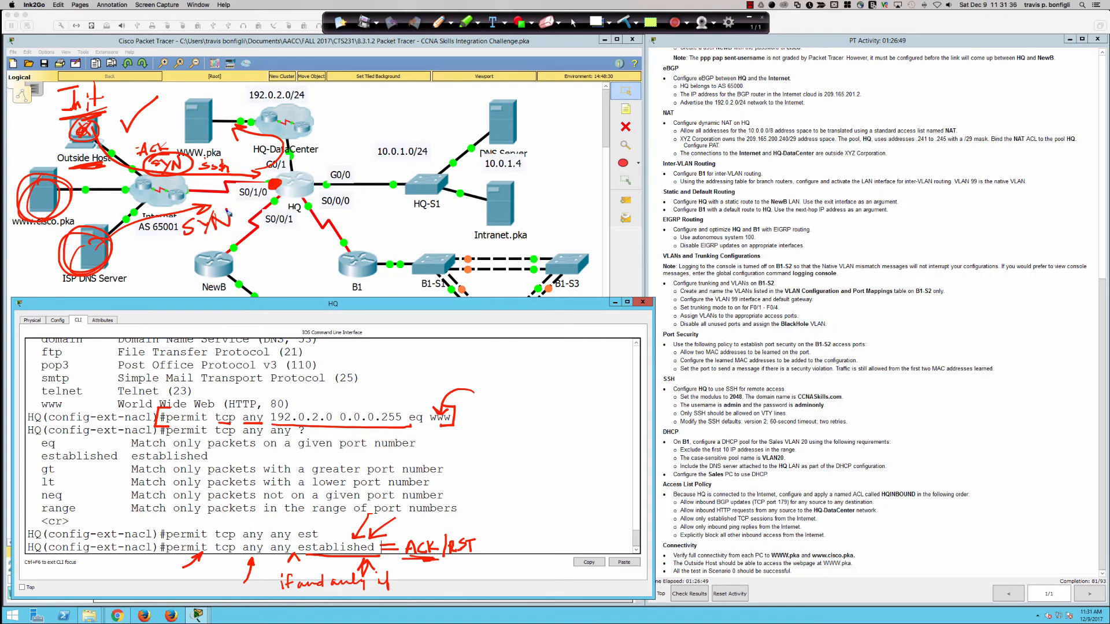
{"action": "left_click_drag", "start_coordinate": [179, 239], "coordinate": [234, 240]}
{"action": "left_click_drag", "start_coordinate": [479, 382], "coordinate": [518, 370]}
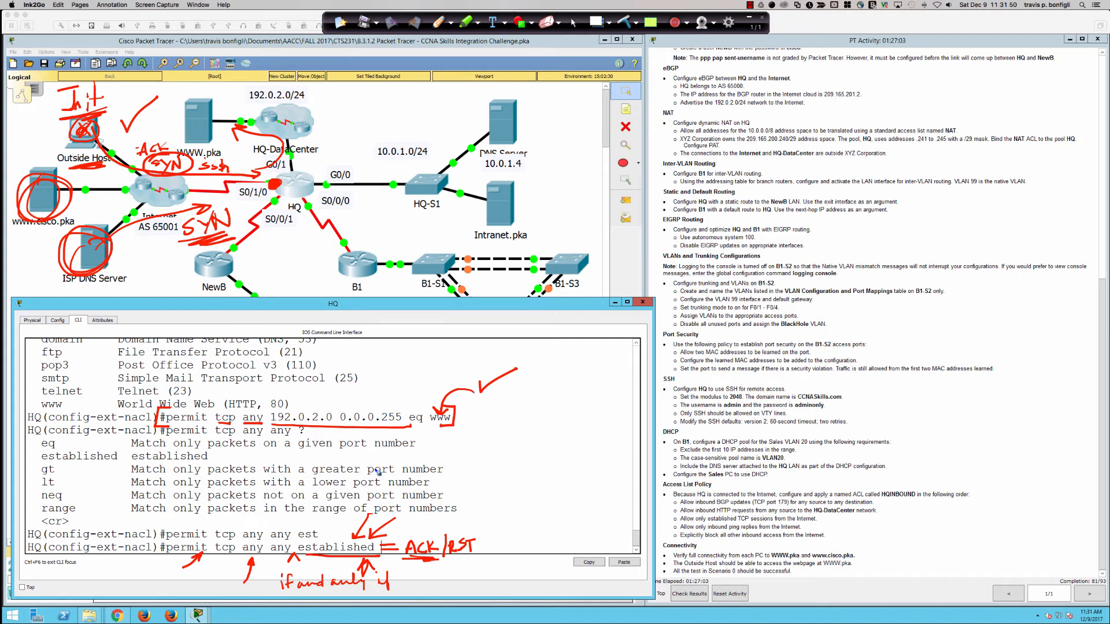
{"action": "left_click", "coordinate": [625, 22]}
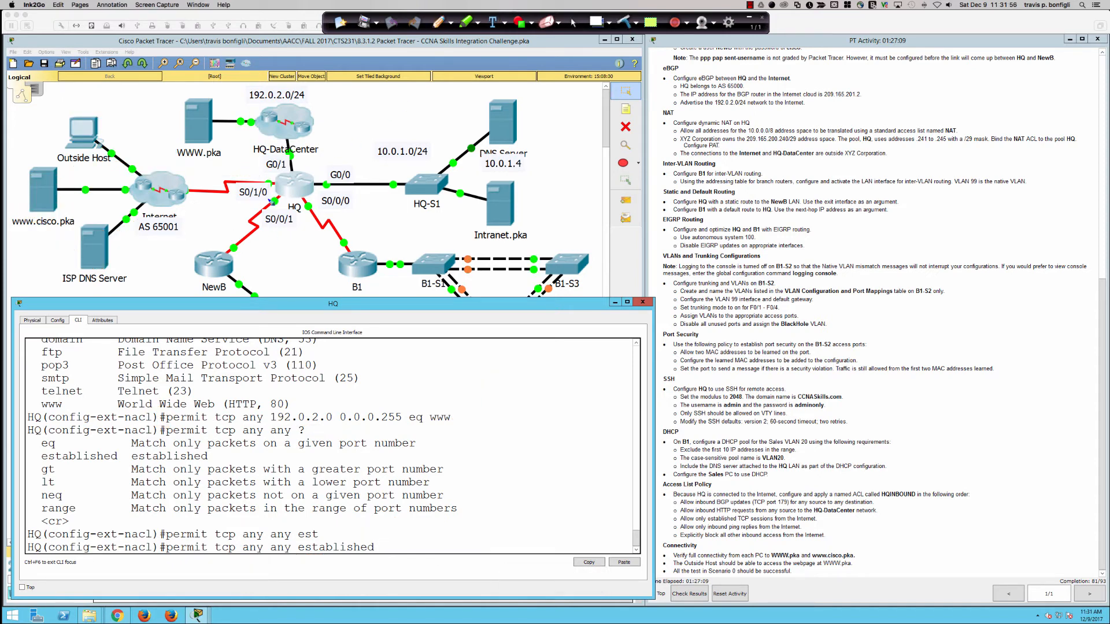
Step: Trace arrows from Outside Host and the ISP DNS Server into HQ's S0/1/0
{"action": "left_click_drag", "start_coordinate": [273, 177], "coordinate": [276, 185]}
{"action": "mouse_move", "coordinate": [357, 260]}
{"action": "left_mouse_down"}
{"action": "mouse_move", "coordinate": [366, 240]}
{"action": "mouse_move", "coordinate": [342, 174]}
{"action": "mouse_move", "coordinate": [156, 165]}
{"action": "mouse_move", "coordinate": [170, 173]}
{"action": "left_mouse_up"}
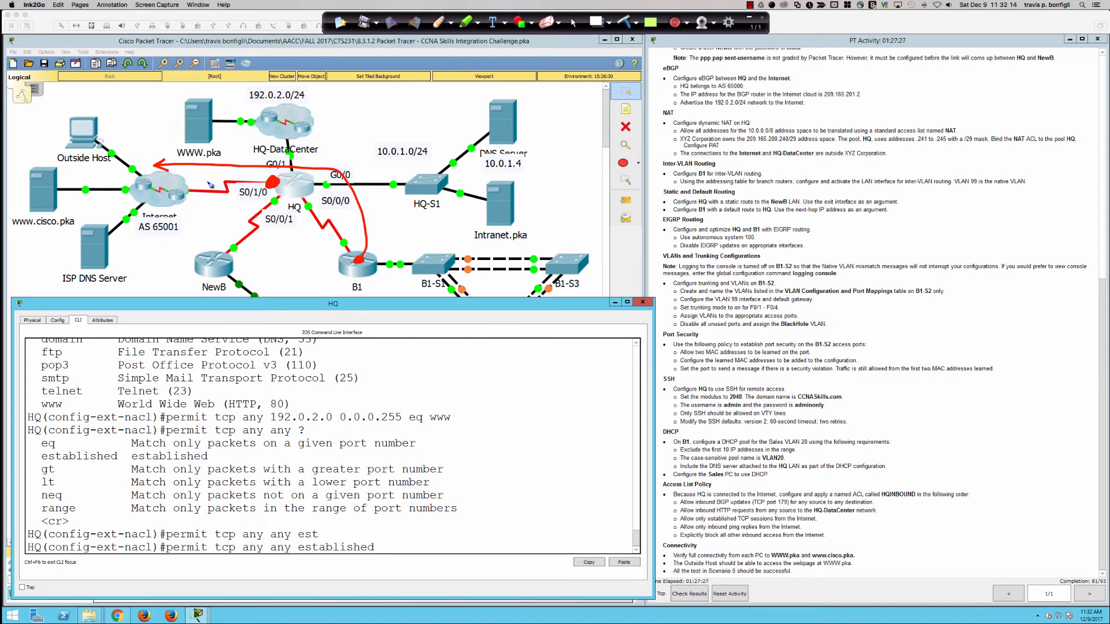
{"action": "left_click_drag", "start_coordinate": [199, 180], "coordinate": [263, 187]}
{"action": "mouse_move", "coordinate": [87, 132]}
{"action": "left_mouse_down"}
{"action": "mouse_move", "coordinate": [107, 162]}
{"action": "mouse_move", "coordinate": [166, 189]}
{"action": "mouse_move", "coordinate": [267, 200]}
{"action": "mouse_move", "coordinate": [246, 167]}
{"action": "mouse_move", "coordinate": [230, 180]}
{"action": "mouse_move", "coordinate": [239, 177]}
{"action": "left_mouse_up"}
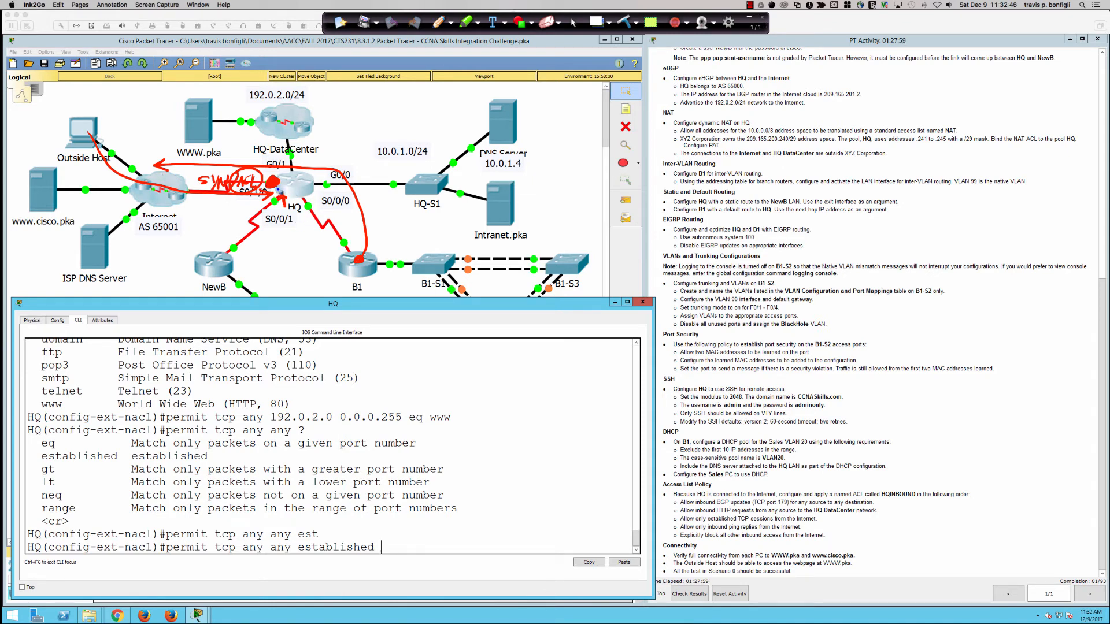
{"action": "mouse_move", "coordinate": [95, 250]}
{"action": "left_mouse_down"}
{"action": "mouse_move", "coordinate": [210, 211]}
{"action": "mouse_move", "coordinate": [188, 209]}
{"action": "left_mouse_up"}
Step: Circle 'established' on the last line, then clear the ink and return to cursor mode
{"action": "mouse_move", "coordinate": [300, 559]}
{"action": "left_mouse_down"}
{"action": "mouse_move", "coordinate": [350, 558]}
{"action": "mouse_move", "coordinate": [384, 541]}
{"action": "mouse_move", "coordinate": [295, 540]}
{"action": "mouse_move", "coordinate": [313, 560]}
{"action": "left_mouse_up"}
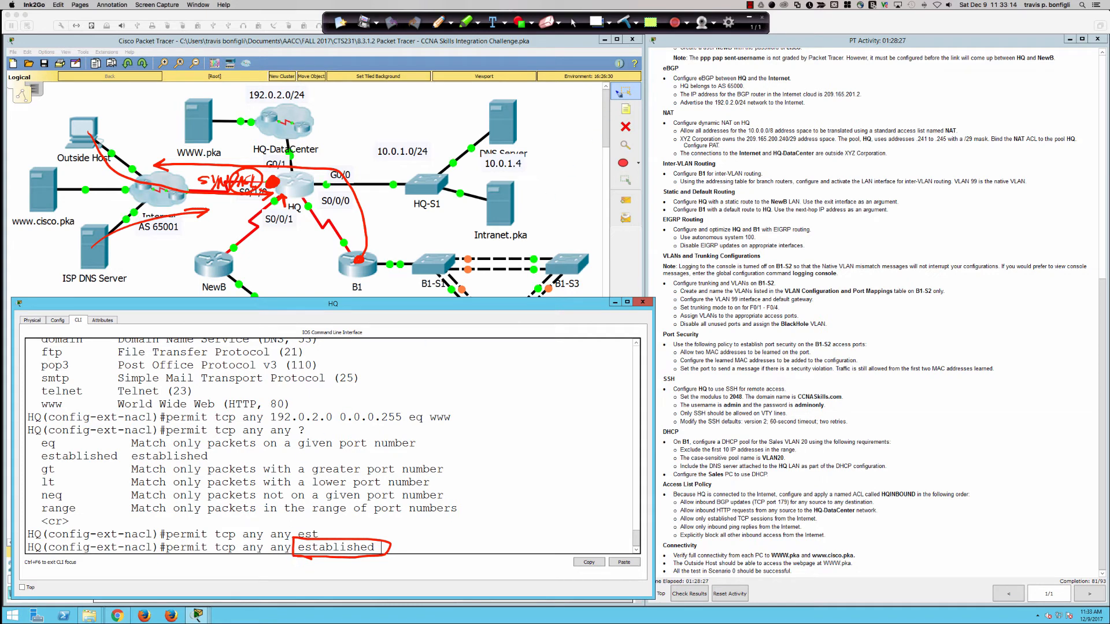
{"action": "left_click", "coordinate": [627, 23]}
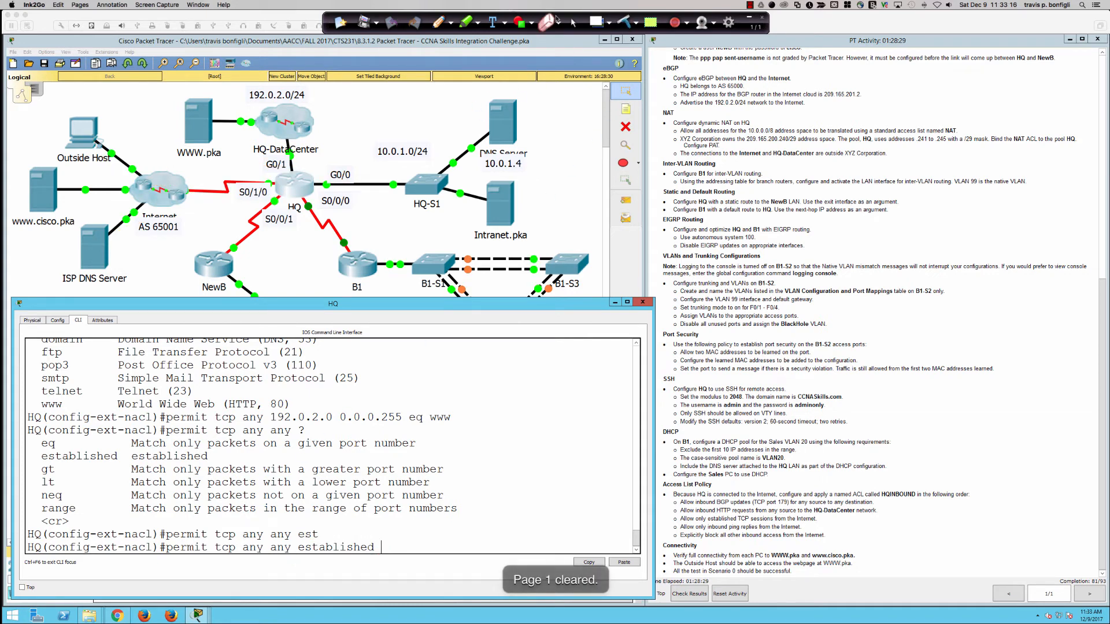
{"action": "left_click", "coordinate": [572, 24]}
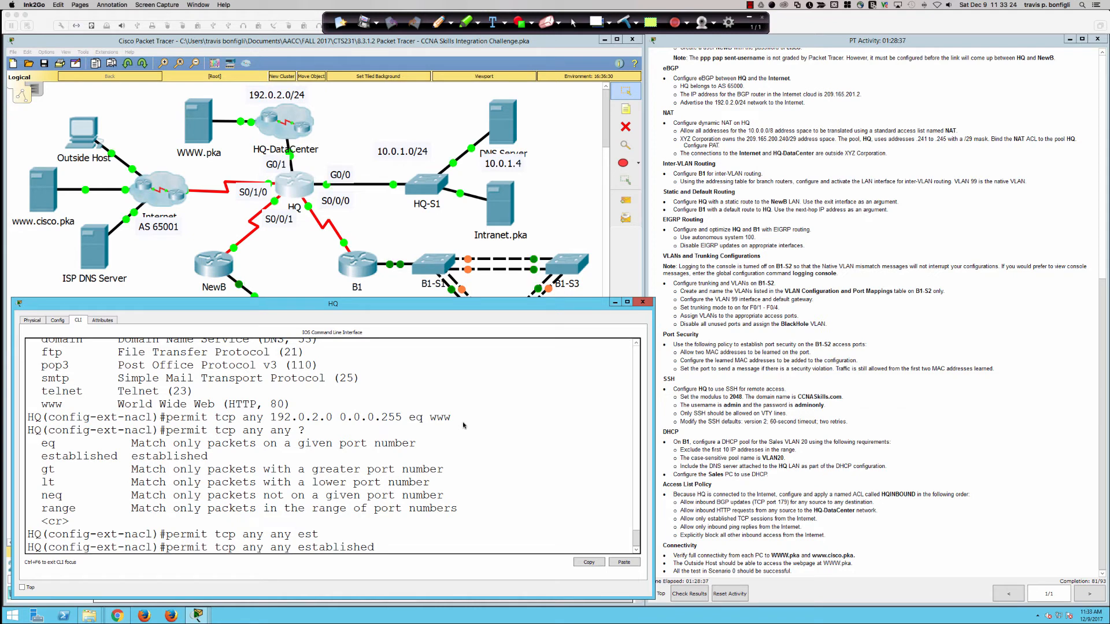
Step: Commit the 'permit tcp any any established' entry to HQINBOUND
{"action": "left_click", "coordinate": [556, 333]}
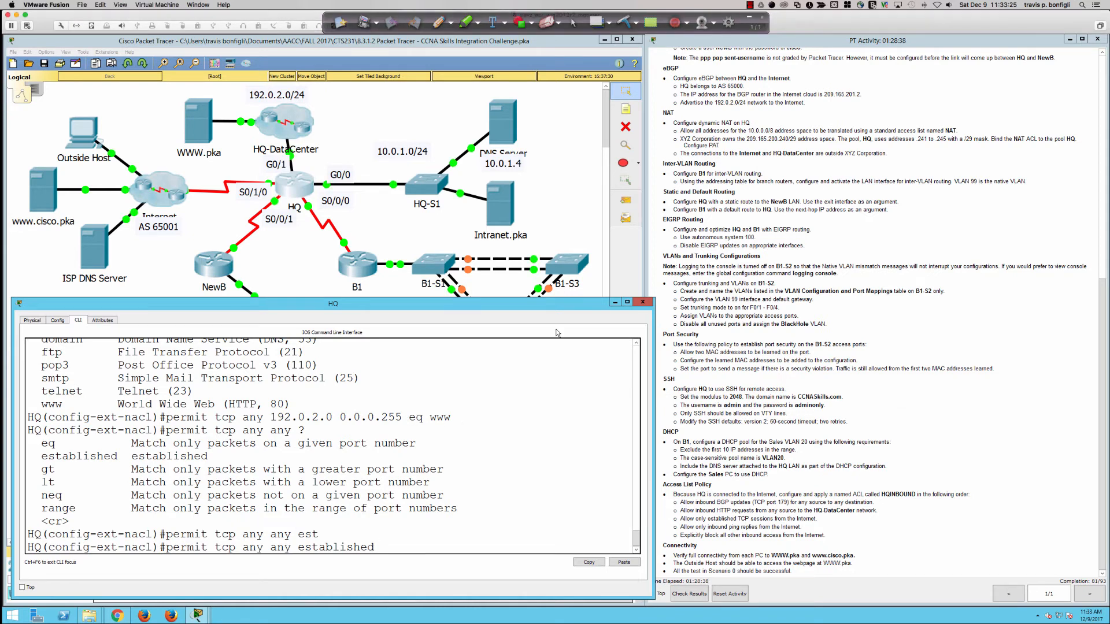
{"action": "double_click", "coordinate": [431, 424]}
{"action": "left_click", "coordinate": [451, 422]}
{"action": "left_click_drag", "start_coordinate": [451, 422], "coordinate": [427, 420]}
{"action": "left_click_drag", "start_coordinate": [374, 548], "coordinate": [214, 548]}
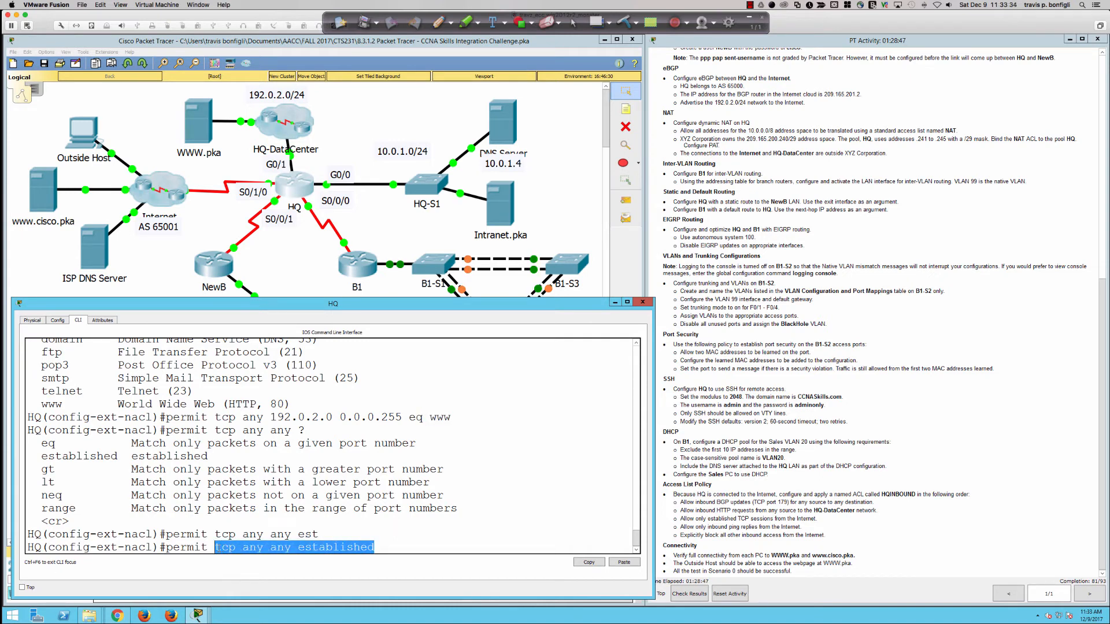
{"action": "left_click", "coordinate": [377, 545]}
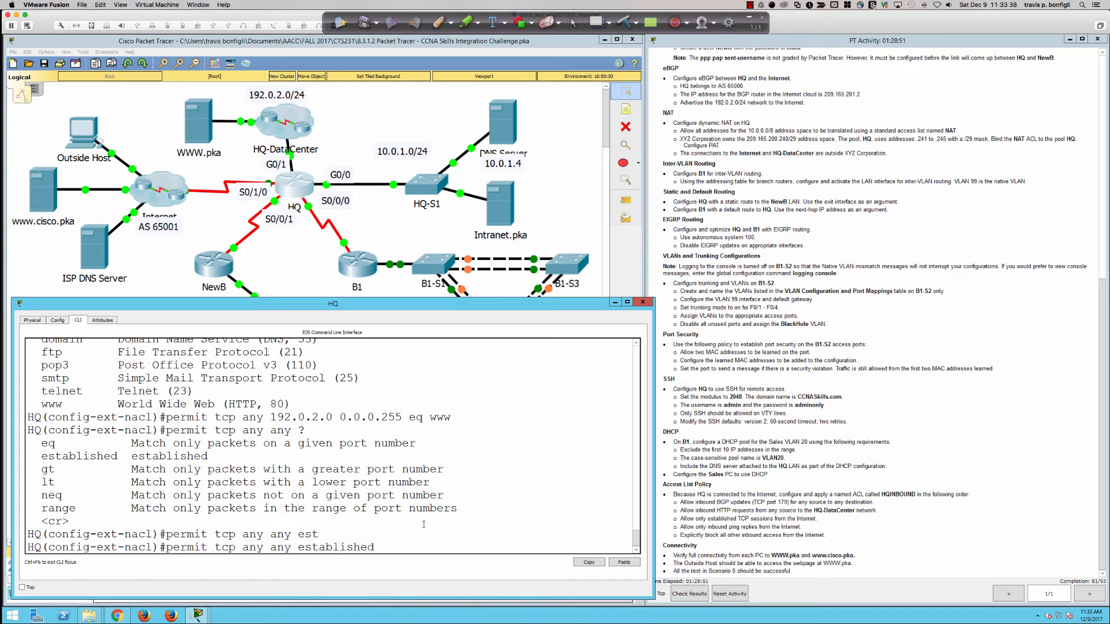
{"action": "key", "text": "Return"}
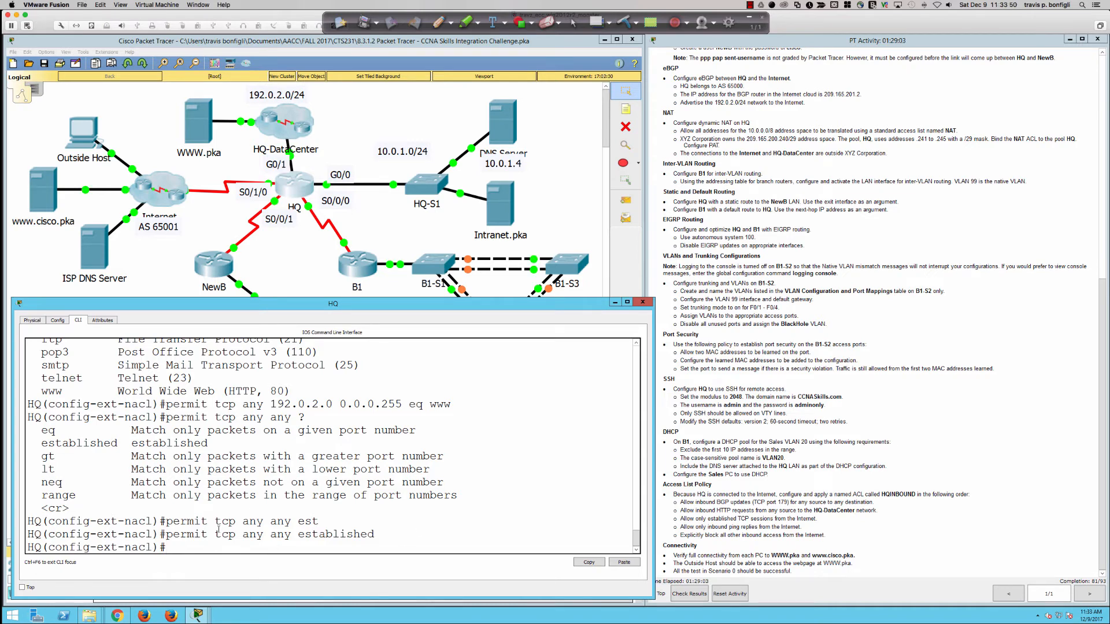
Step: Highlight the new established entry and the ping-replies requirement, then return to the HQ CLI
{"action": "left_click_drag", "start_coordinate": [218, 531], "coordinate": [372, 532]}
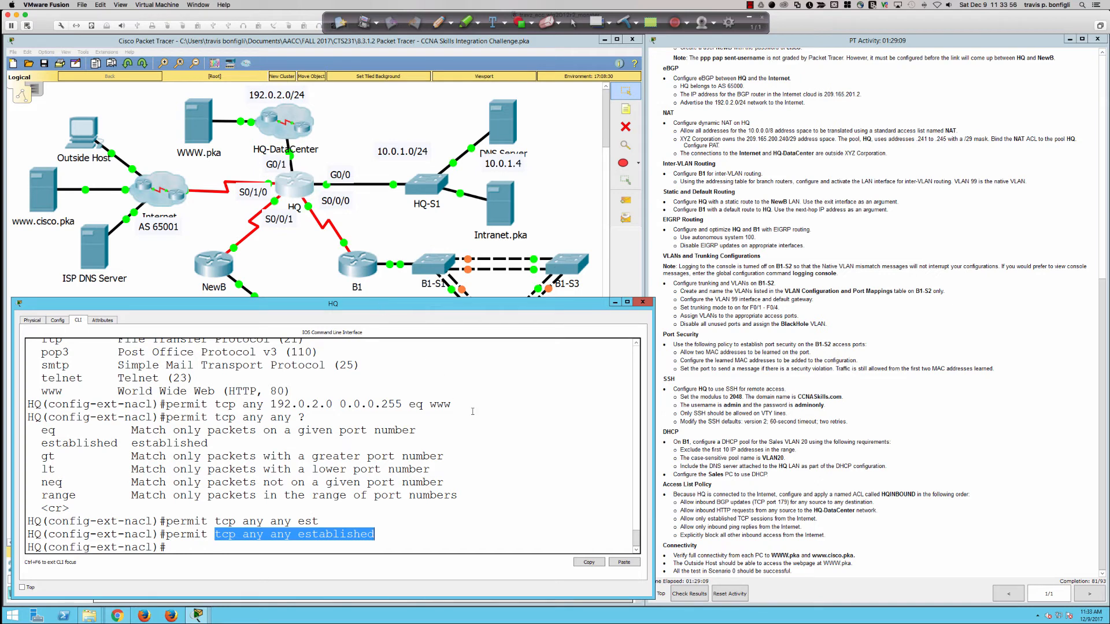
{"action": "left_click", "coordinate": [547, 442]}
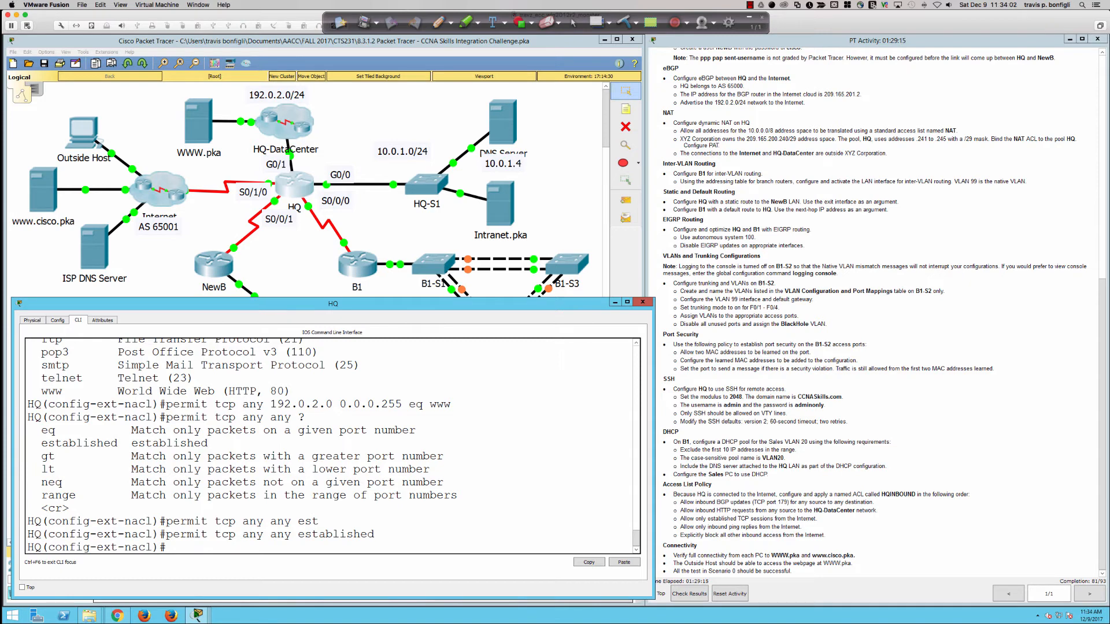
{"action": "left_click_drag", "start_coordinate": [681, 527], "coordinate": [759, 530]}
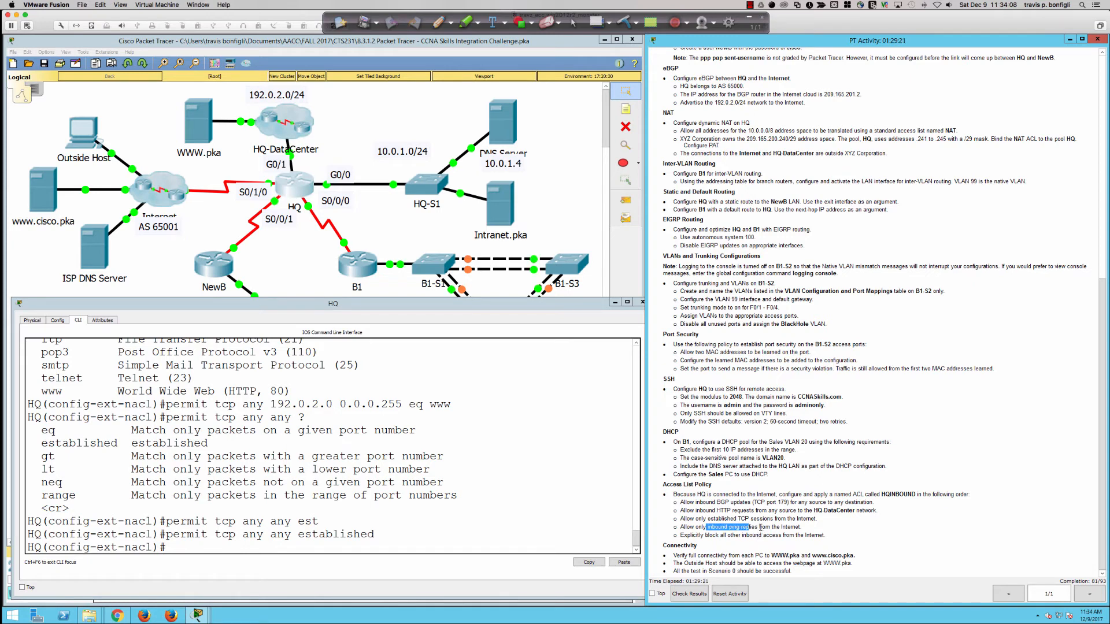
{"action": "left_click", "coordinate": [548, 532]}
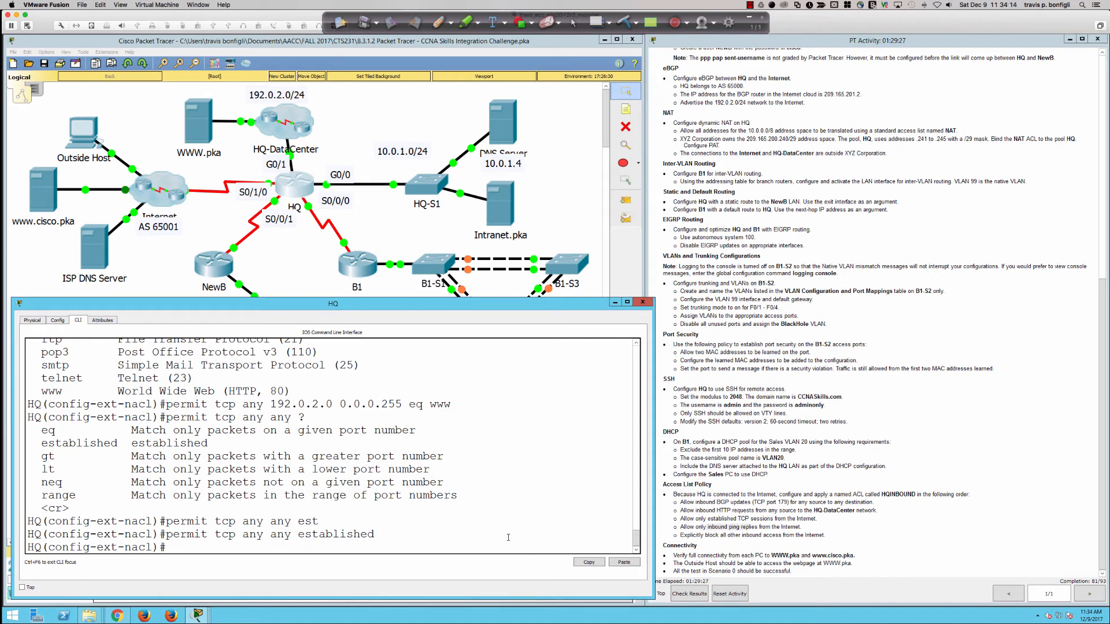
Step: Add 'permit icmp any any echo-reply' to HQINBOUND, using ? help and Tab completion
{"action": "key", "text": "Return"}
{"action": "key", "text": "Return"}
{"action": "key", "text": "Return"}
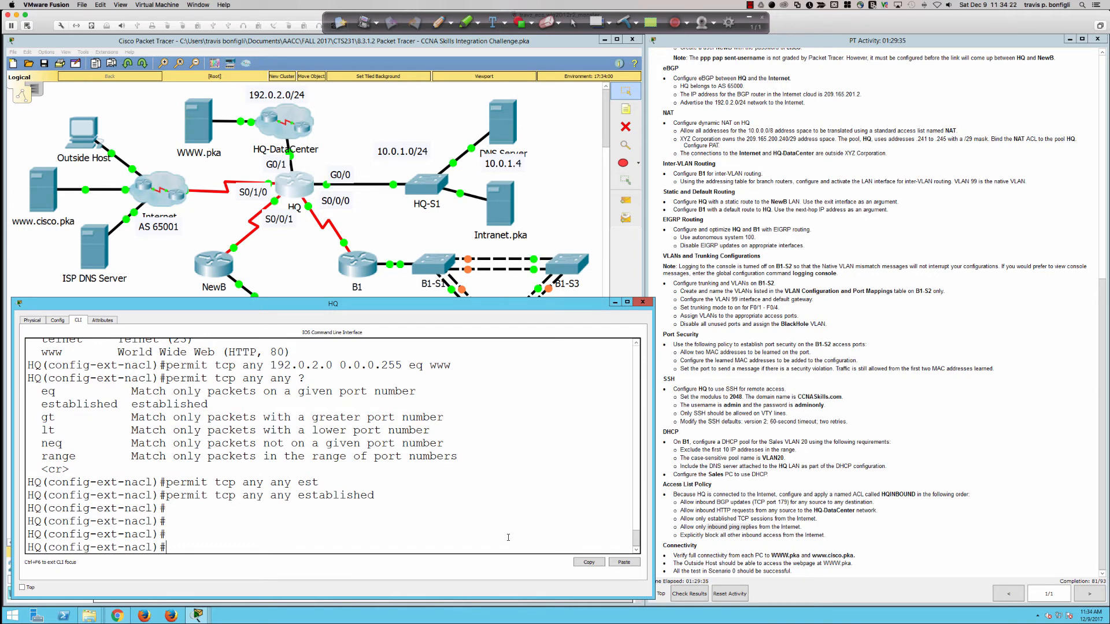
{"action": "type", "text": "permit ?"}
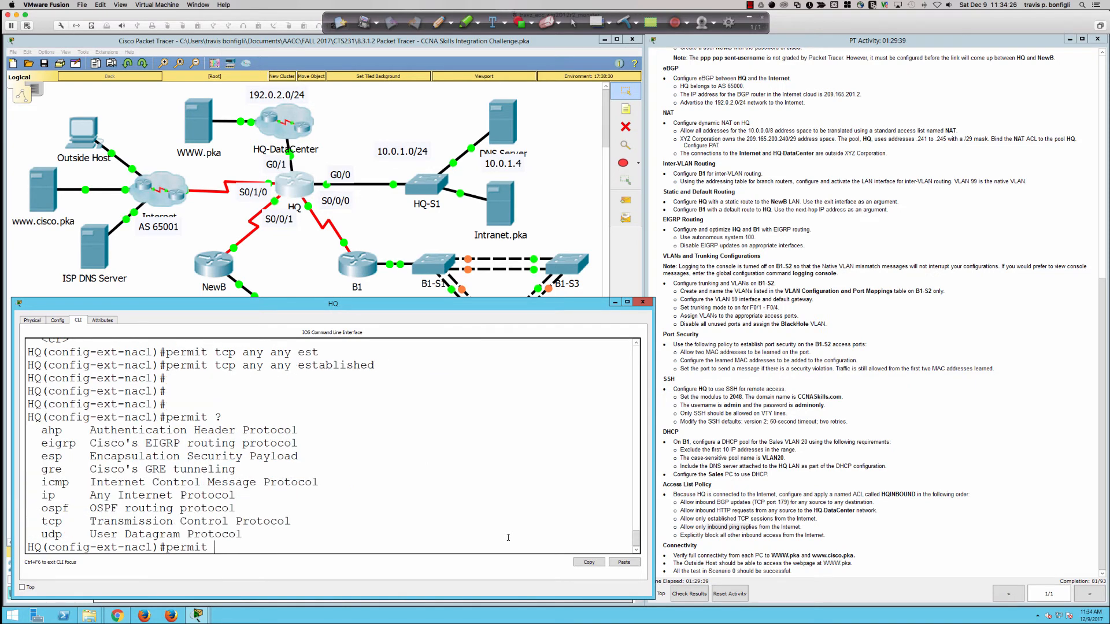
{"action": "type", "text": " ic"}
{"action": "key", "text": "Tab"}
{"action": "type", "text": "?any"}
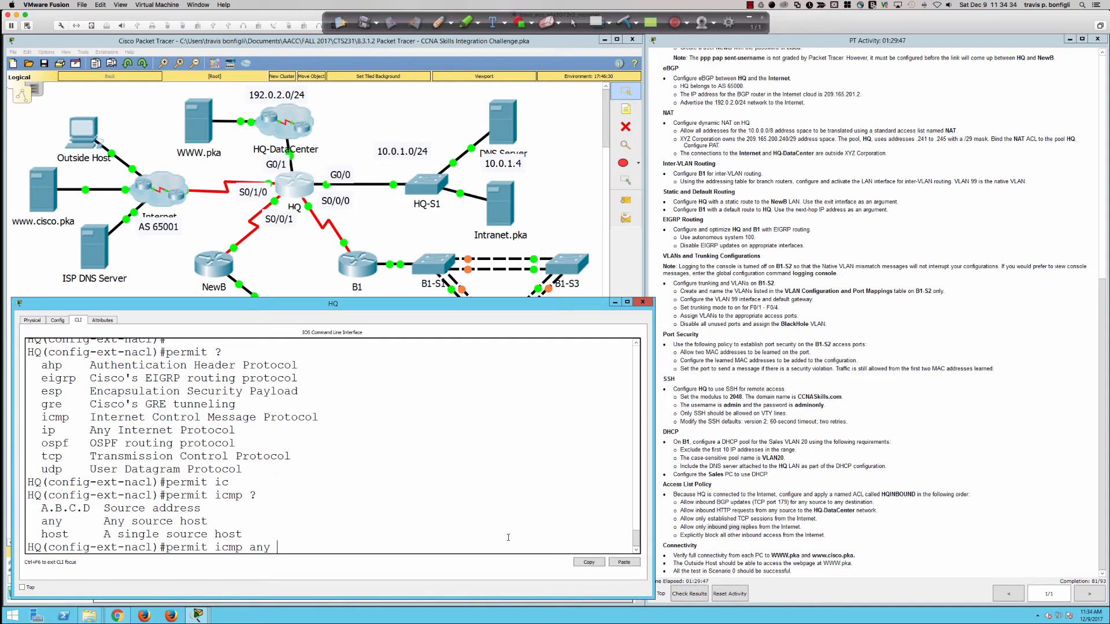
{"action": "type", "text": " any"}
{"action": "type", "text": "?"}
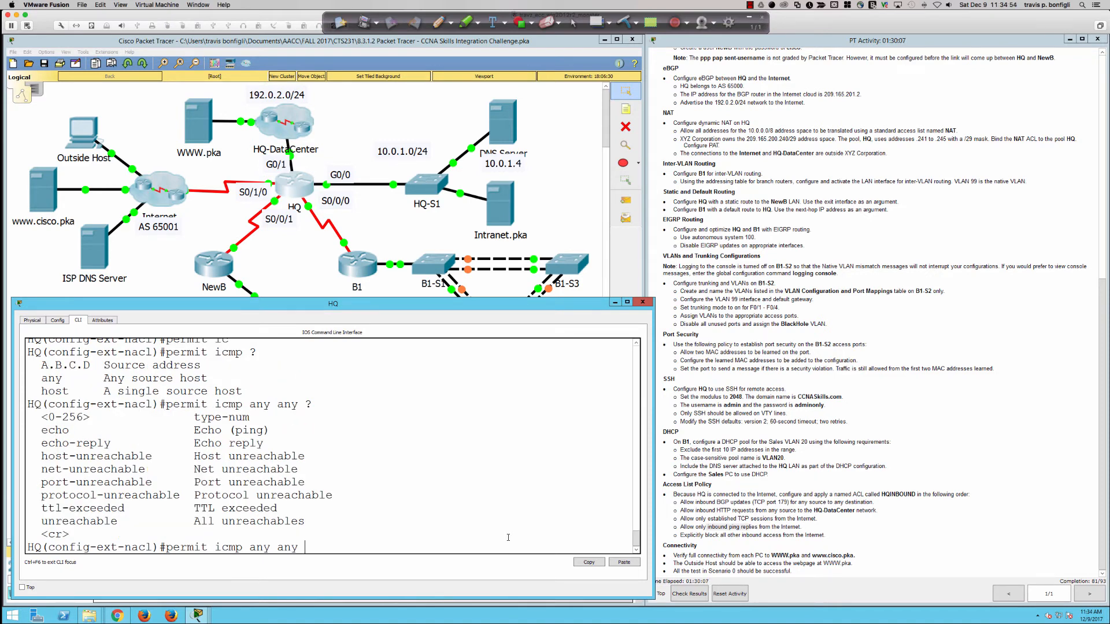
{"action": "type", "text": "ech"}
{"action": "key", "text": "Tab"}
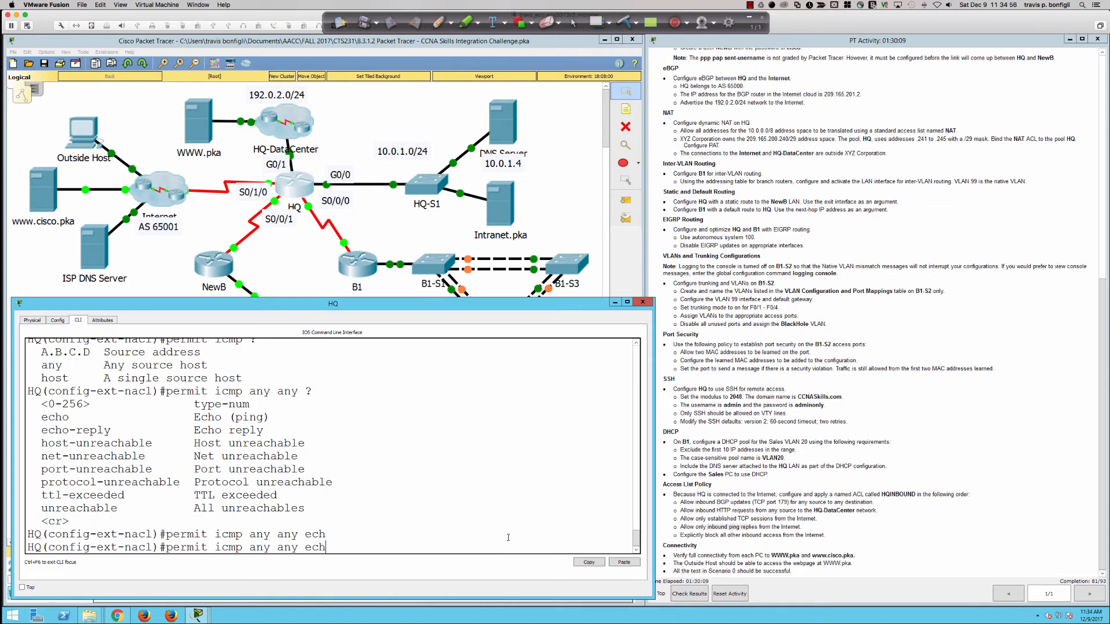
{"action": "type", "text": "o-"}
{"action": "key", "text": "Tab"}
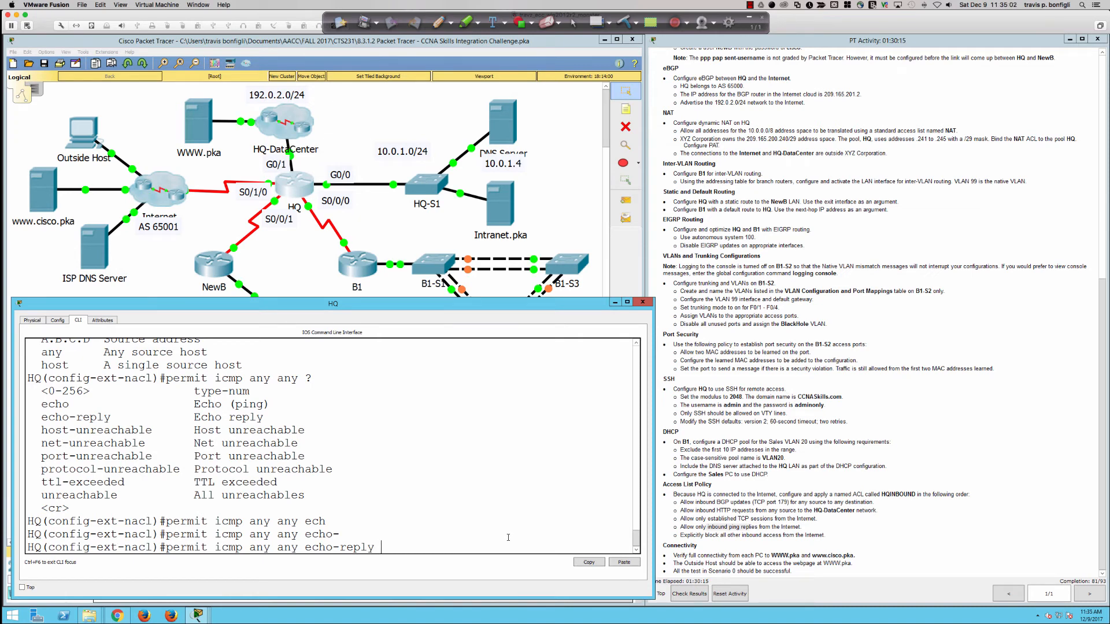
{"action": "type", "text": "?"}
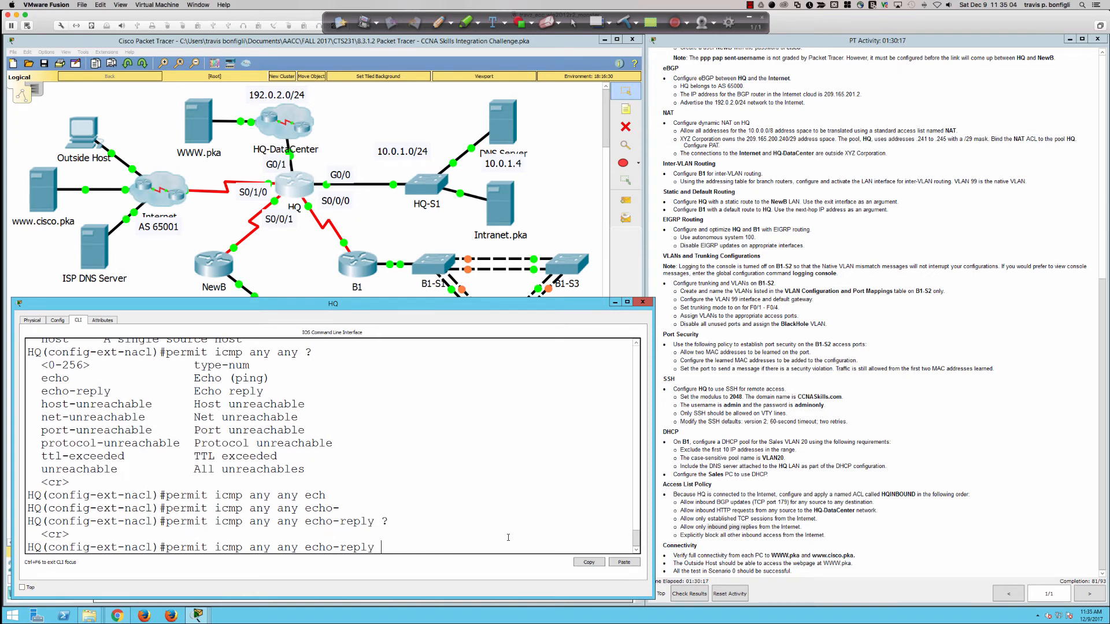
{"action": "key", "text": "Return"}
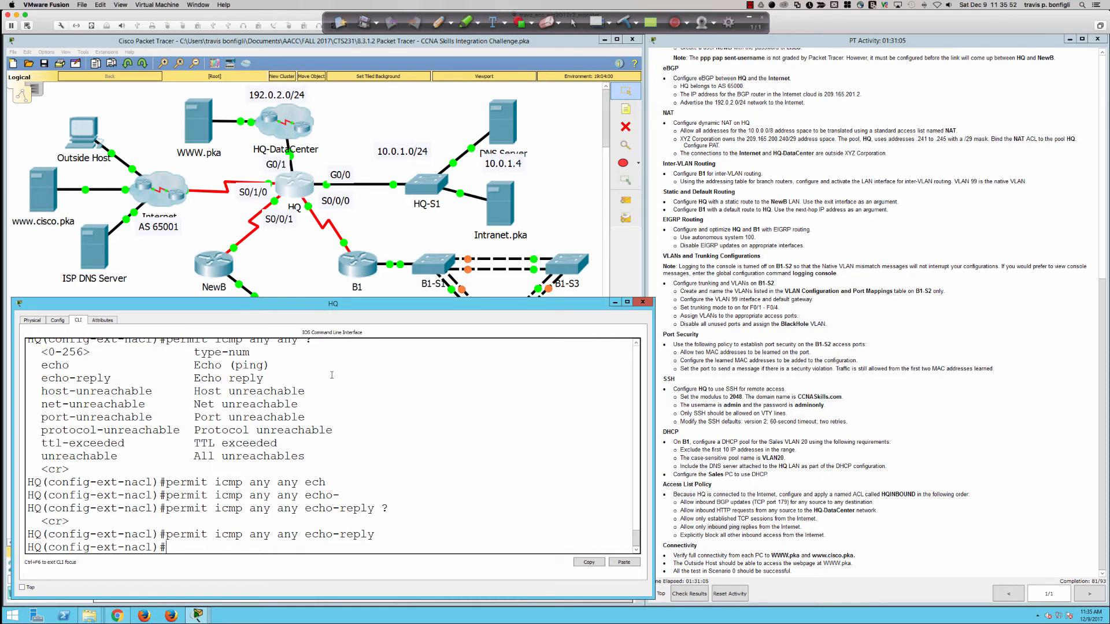
Step: Add 'deny ip any any' as the final entry of HQ's extended access list
{"action": "type", "text": "deny"}
{"action": "key", "text": "Tab"}
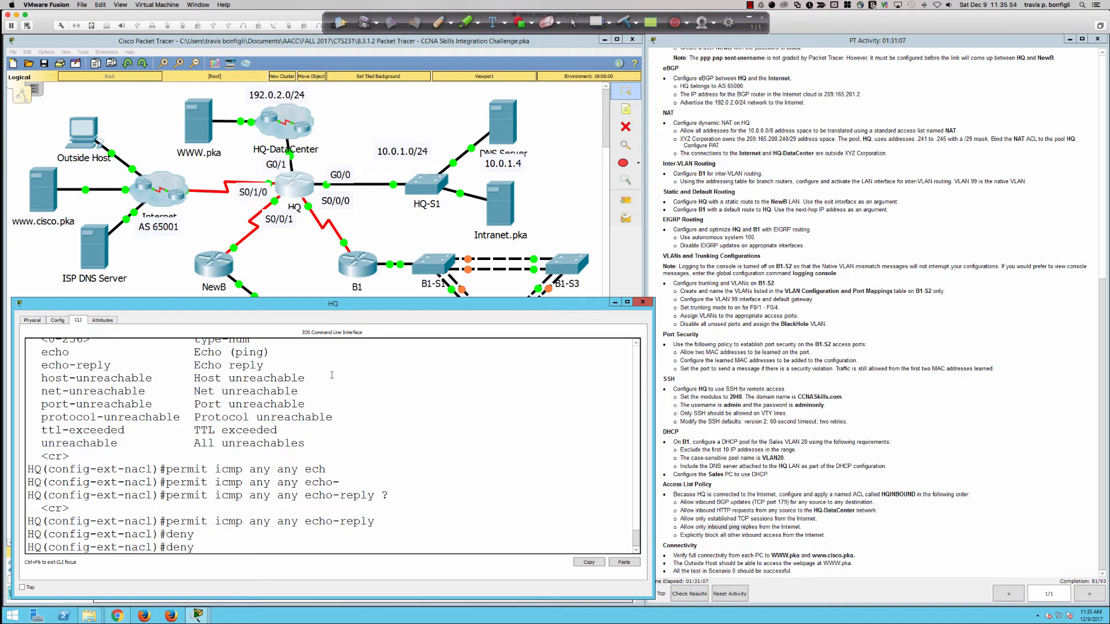
{"action": "type", "text": "?"}
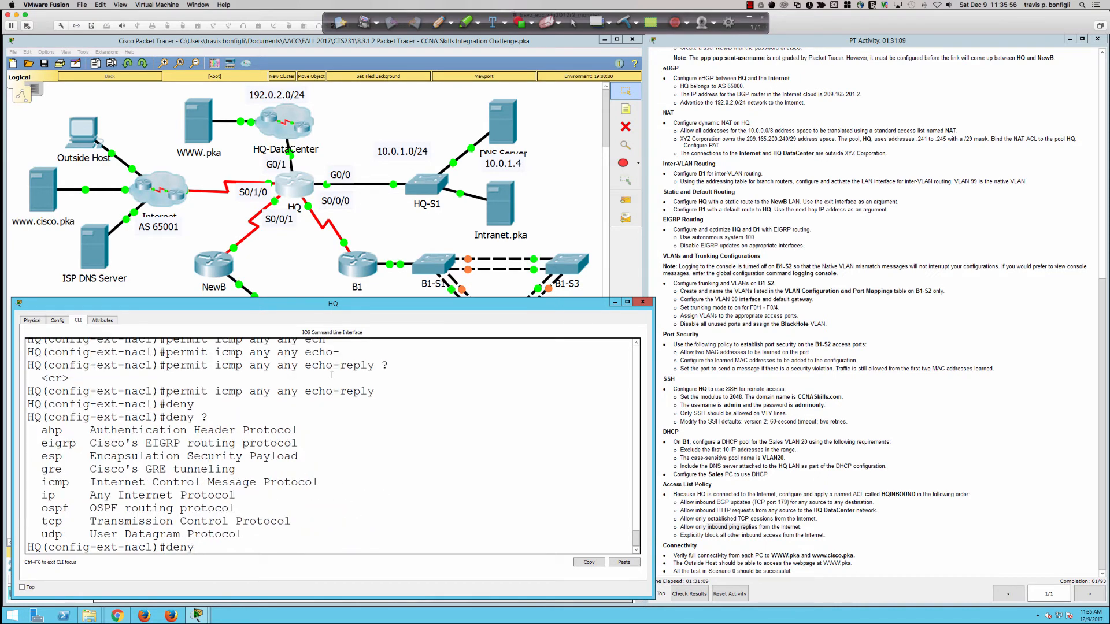
{"action": "type", "text": "ip"}
{"action": "key", "text": "BackSpace"}
{"action": "key", "text": "BackSpace"}
{"action": "key", "text": "BackSpace"}
{"action": "type", "text": "ip any any ?"}
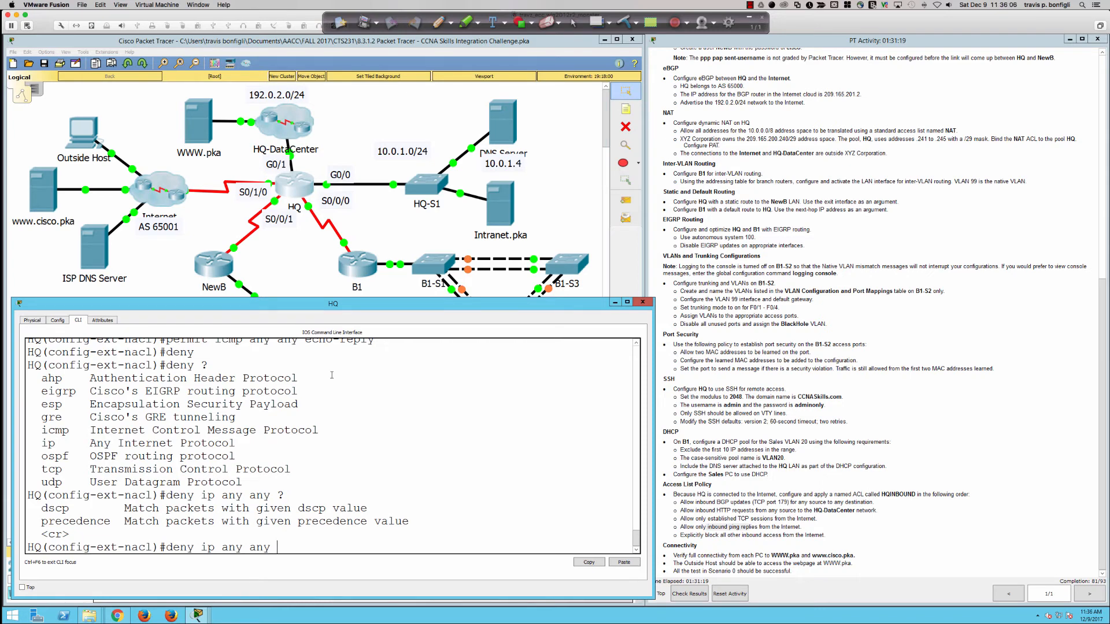
{"action": "key", "text": "Return"}
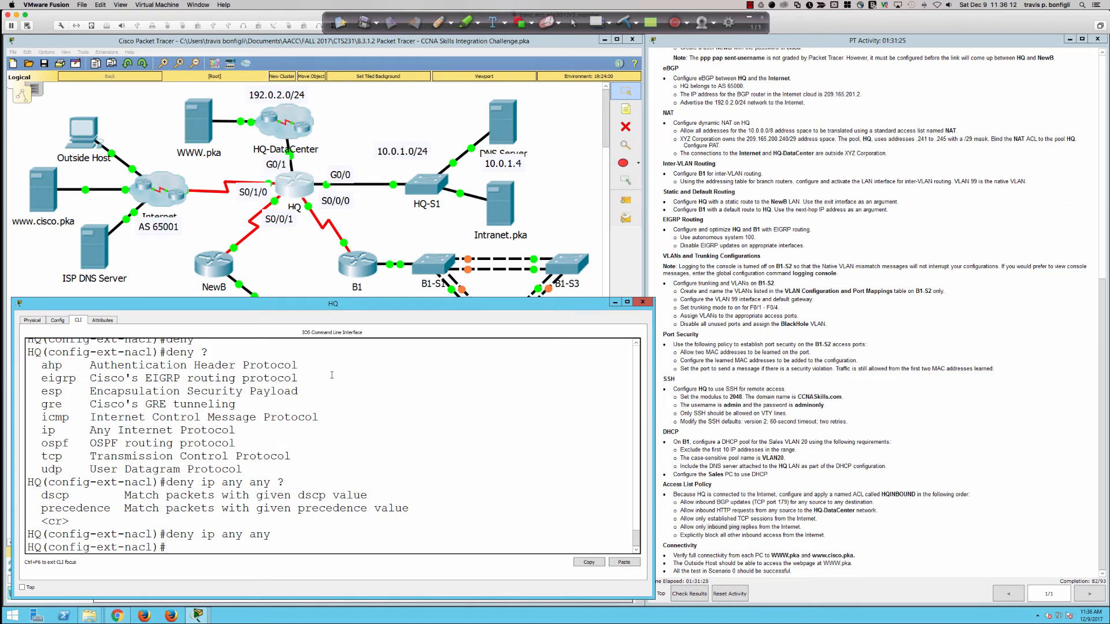
{"action": "key", "text": "Return"}
{"action": "key", "text": "Return"}
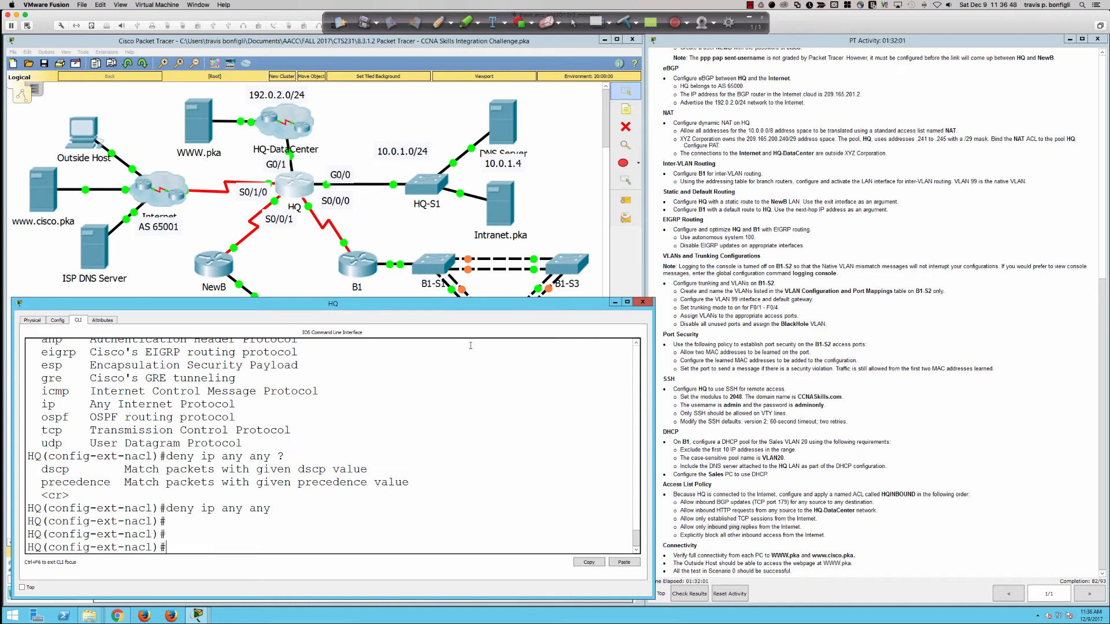
Step: Set the Admin PC to static IP with mask 255.255.255.0, gateway 10.1.10.1, DNS 10.0.1.4
{"action": "left_click", "coordinate": [389, 290]}
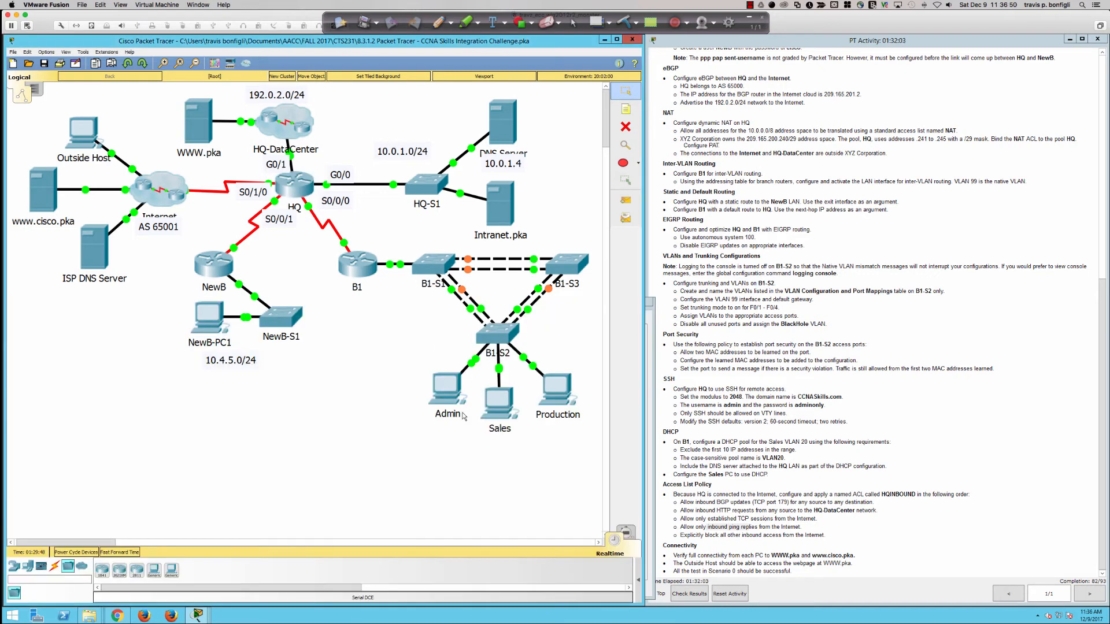
{"action": "left_click", "coordinate": [452, 399]}
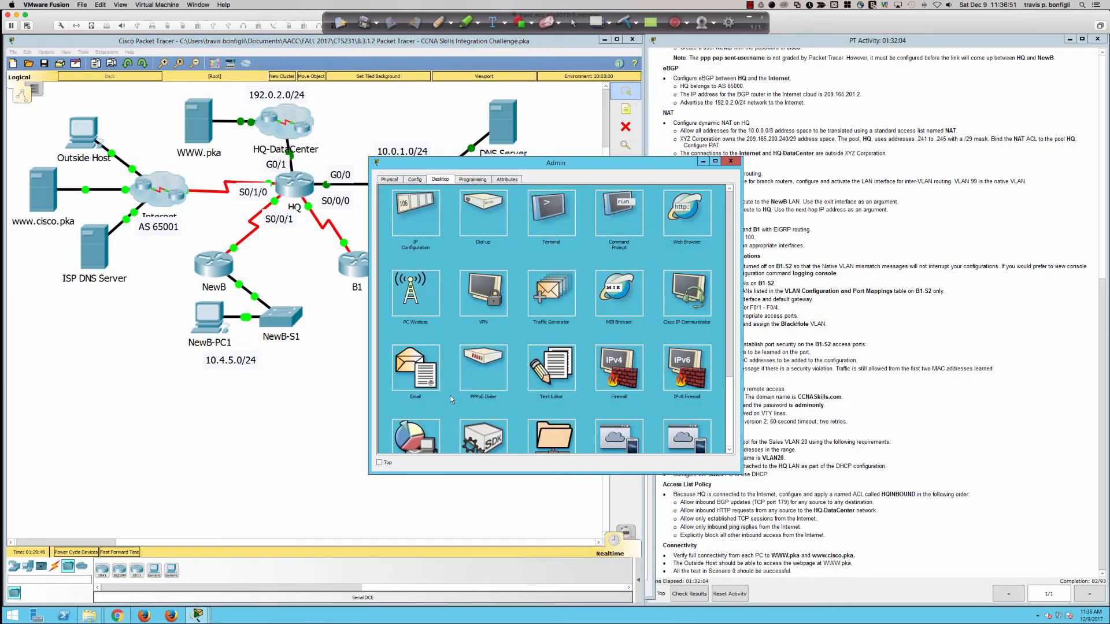
{"action": "left_click", "coordinate": [428, 217]}
{"action": "left_click", "coordinate": [502, 216]}
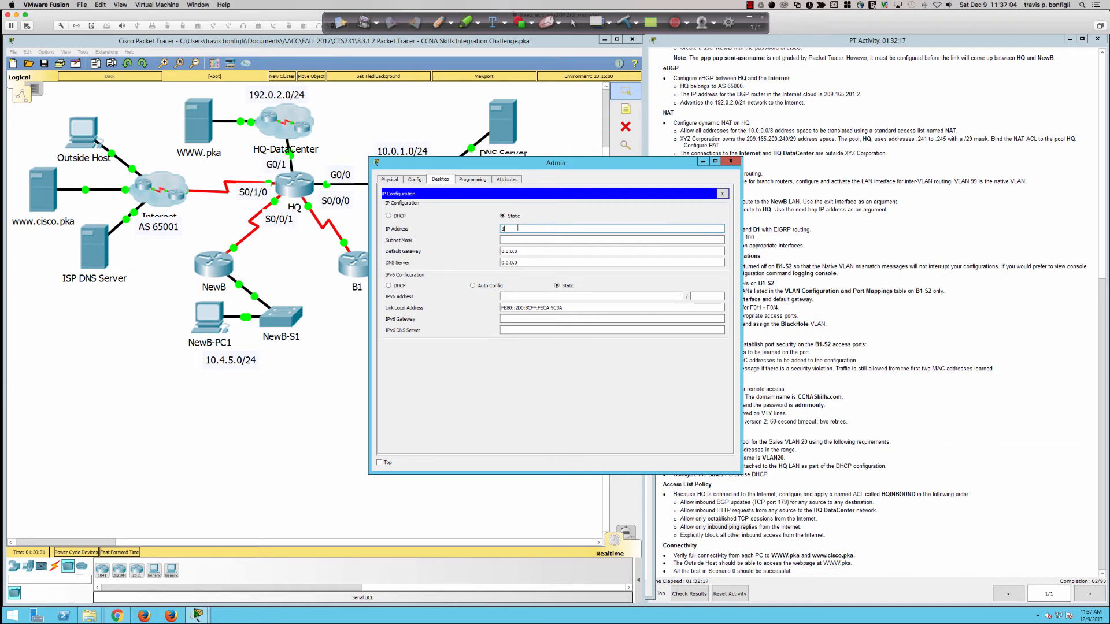
{"action": "type", "text": "1.10.11"}
{"action": "key", "text": "Tab"}
{"action": "type", "text": "255.255.255.0"}
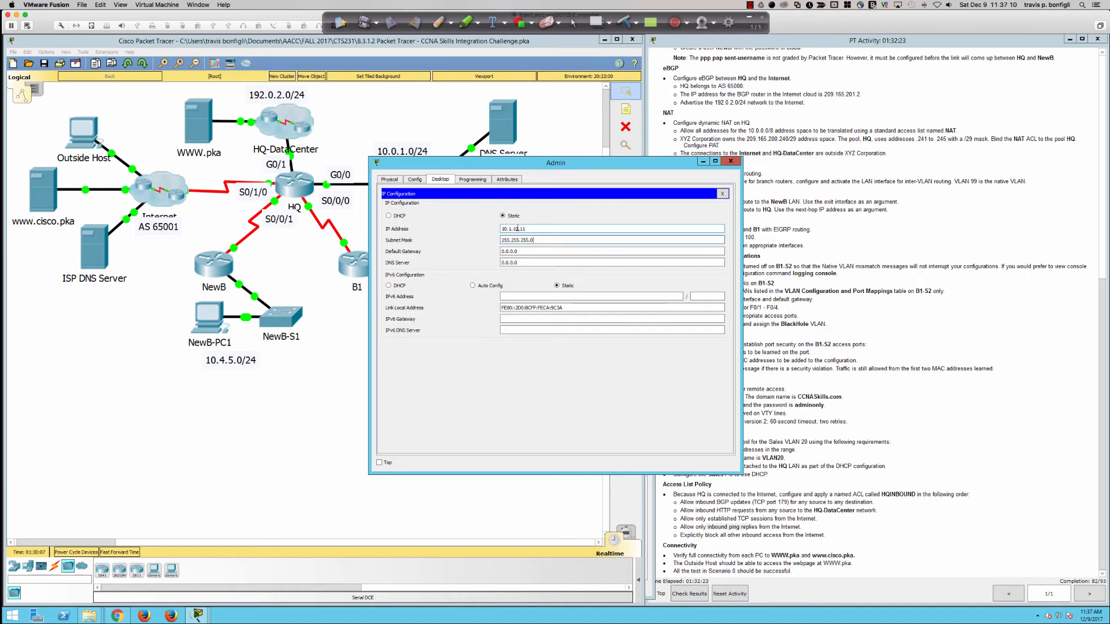
{"action": "key", "text": "Tab"}
{"action": "type", "text": "10.1."}
{"action": "key", "text": "Tab"}
{"action": "type", "text": "10.0.1.4"}
Step: Open the Admin PC's web browser, then close the Admin PC window
{"action": "left_click", "coordinate": [723, 193]}
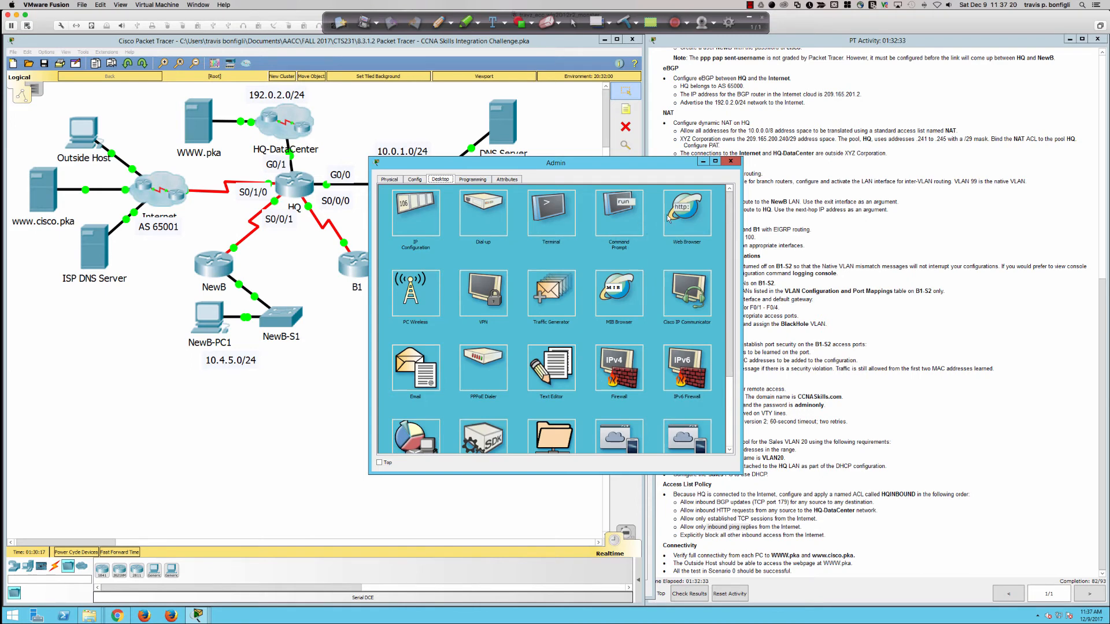
{"action": "left_click", "coordinate": [701, 214]}
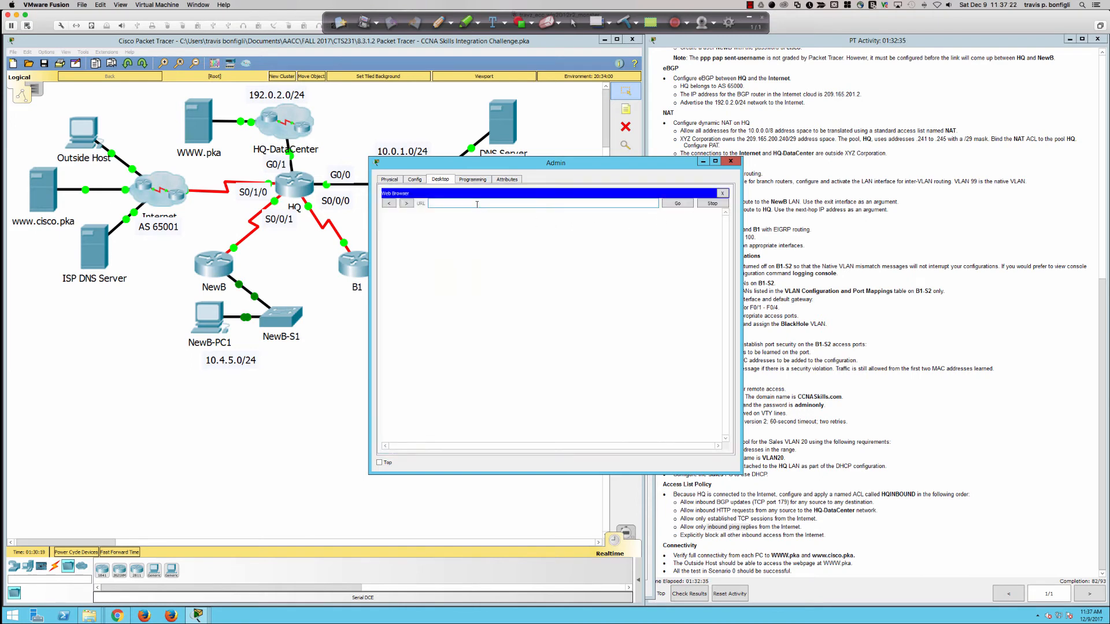
{"action": "left_click", "coordinate": [704, 162]}
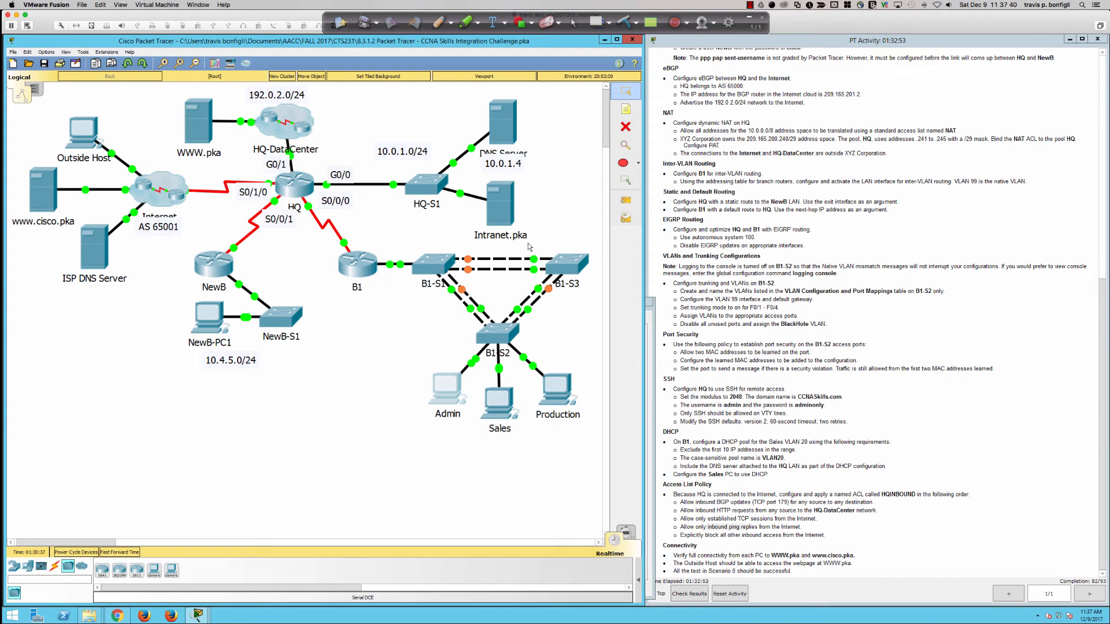
Step: Open HQ's command line and highlight the NAT requirements in the task list
{"action": "left_click", "coordinate": [292, 181]}
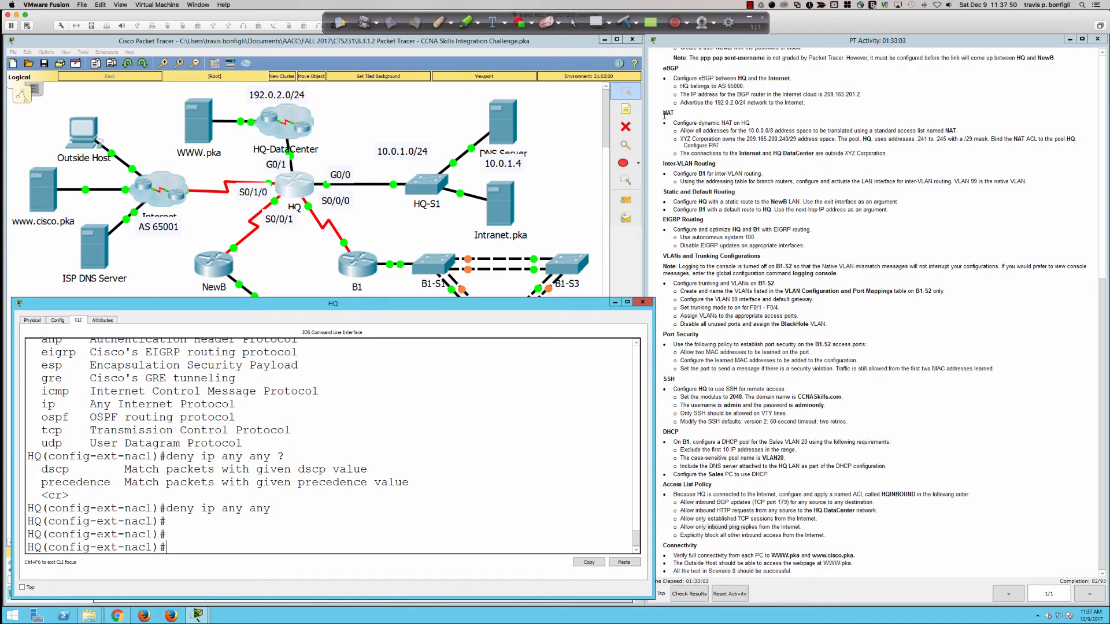
{"action": "left_click_drag", "start_coordinate": [665, 114], "coordinate": [733, 149]}
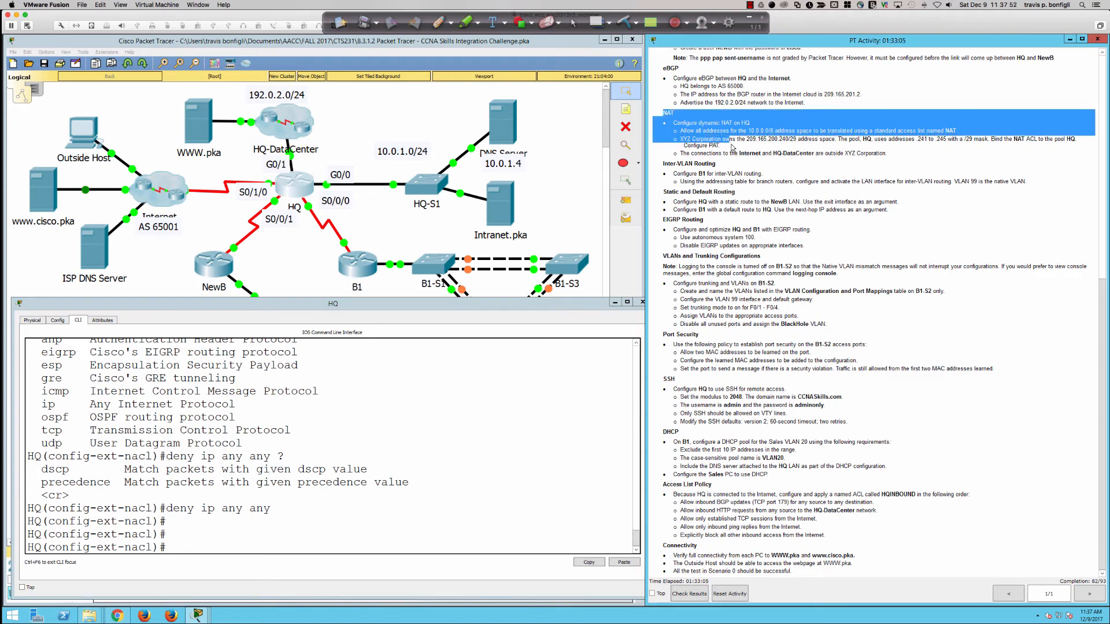
{"action": "left_click", "coordinate": [477, 411]}
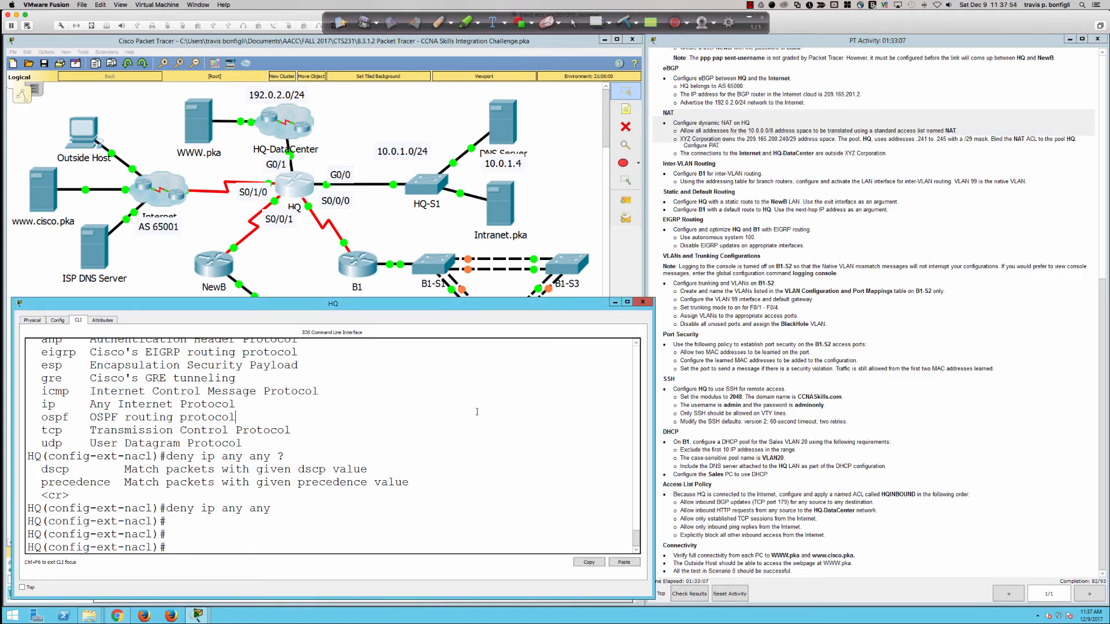
Step: Exit ACL mode so HQ returns to global configuration mode
{"action": "key", "text": "Return"}
{"action": "key", "text": "Return"}
{"action": "key", "text": "Return"}
{"action": "type", "text": "exit"}
{"action": "key", "text": "Return"}
{"action": "key", "text": "Return"}
{"action": "key", "text": "Return"}
{"action": "key", "text": "Return"}
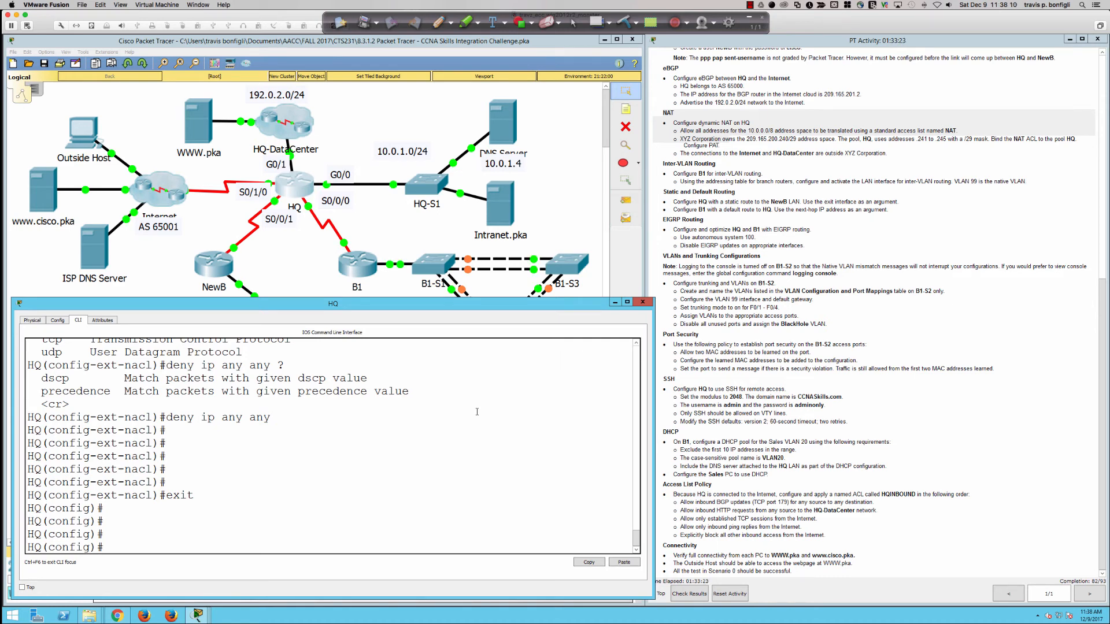
Step: Create a standard access list named NAT on HQ with 'ip access-list standard NAT'
{"action": "type", "text": "access"}
{"action": "key", "text": "Tab"}
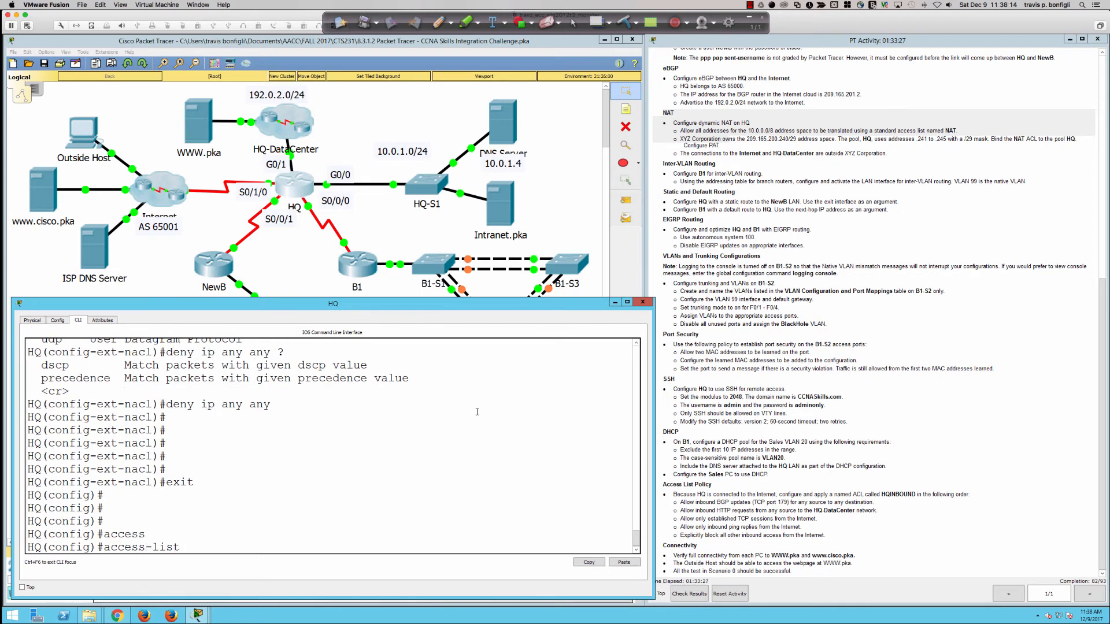
{"action": "key", "text": "BackSpace"}
{"action": "key", "text": "BackSpace"}
{"action": "key", "text": "BackSpace"}
{"action": "key", "text": "BackSpace"}
{"action": "key", "text": "BackSpace"}
{"action": "key", "text": "BackSpace"}
{"action": "key", "text": "BackSpace"}
{"action": "key", "text": "BackSpace"}
{"action": "key", "text": "BackSpace"}
{"action": "key", "text": "BackSpace"}
{"action": "key", "text": "BackSpace"}
{"action": "key", "text": "BackSpace"}
{"action": "type", "text": "ip acc"}
{"action": "key", "text": "Tab"}
{"action": "type", "text": "st"}
{"action": "key", "text": "Tab"}
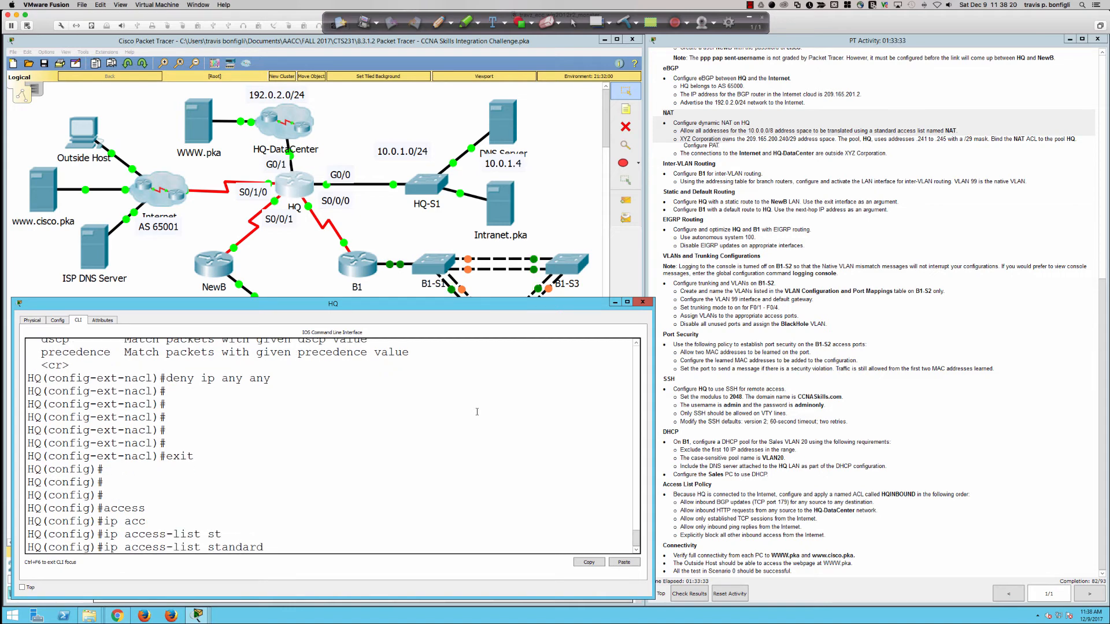
{"action": "type", "text": "NAT"}
{"action": "key", "text": "Return"}
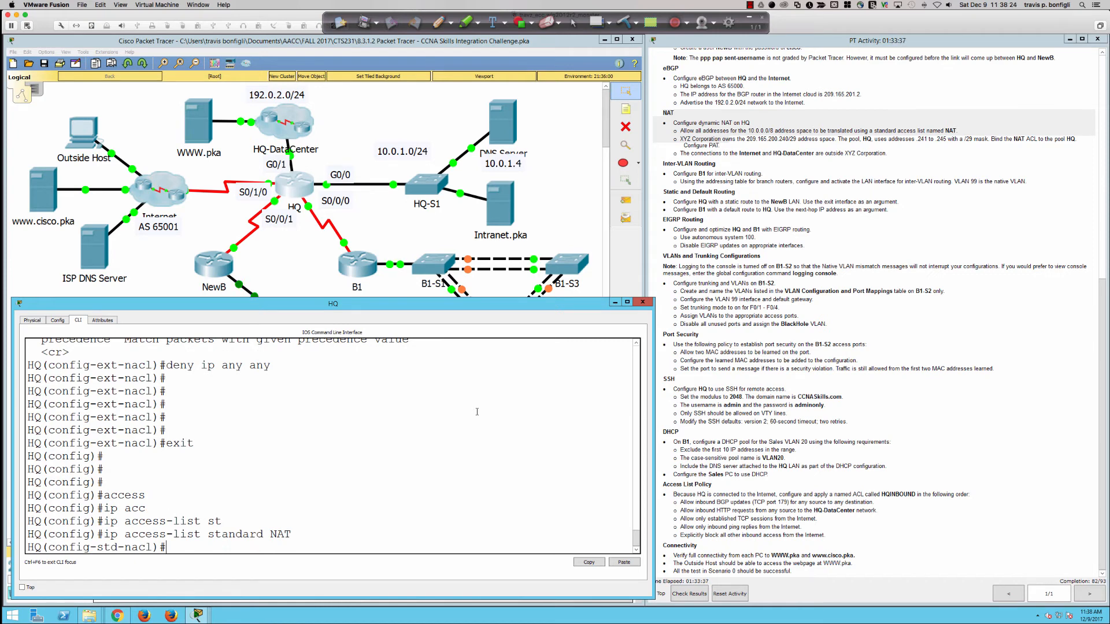
Step: Add 'permit 10.0.0.0 0.255.255.255' to the NAT list and return to global configuration mode
{"action": "type", "text": "permit 10.0.0.0 0.255.255.255"}
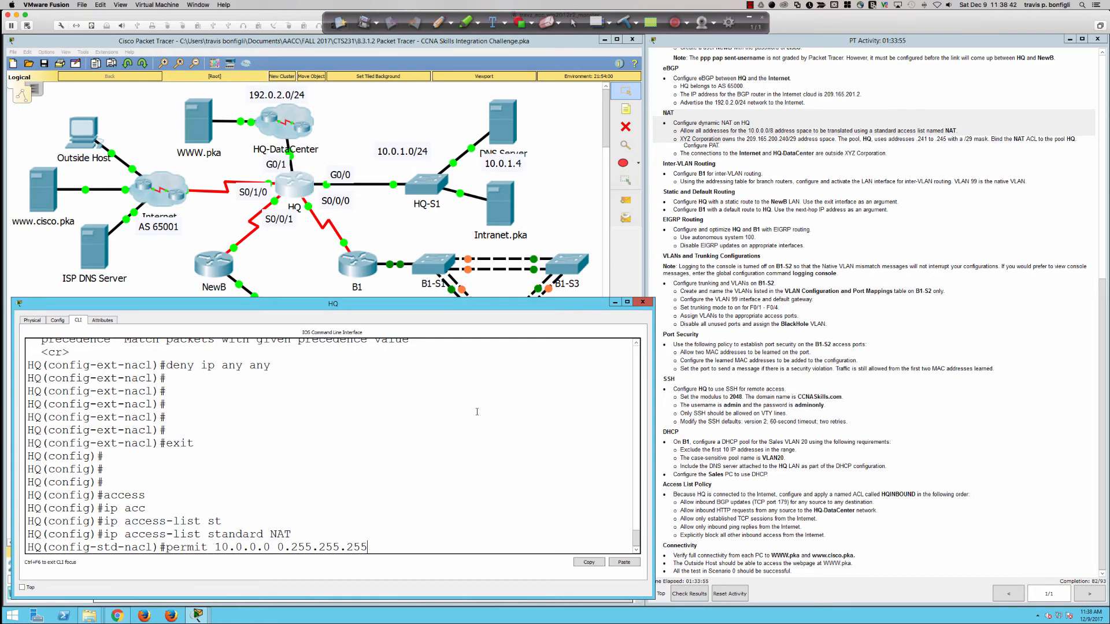
{"action": "key", "text": "Return"}
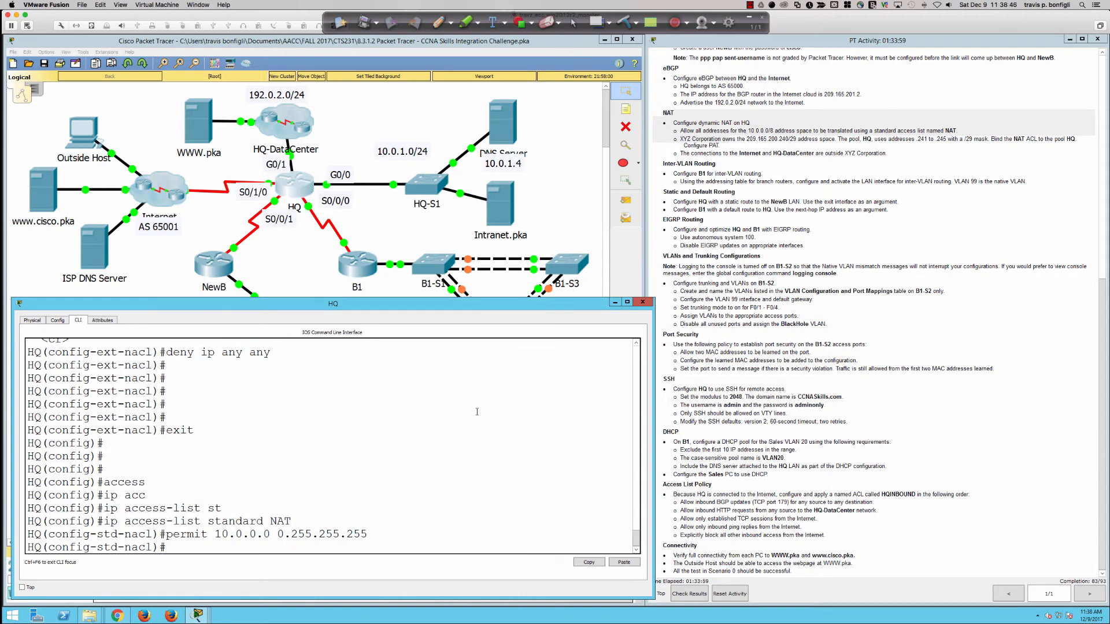
{"action": "type", "text": "exit"}
{"action": "key", "text": "Return"}
{"action": "key", "text": "Return"}
{"action": "key", "text": "Return"}
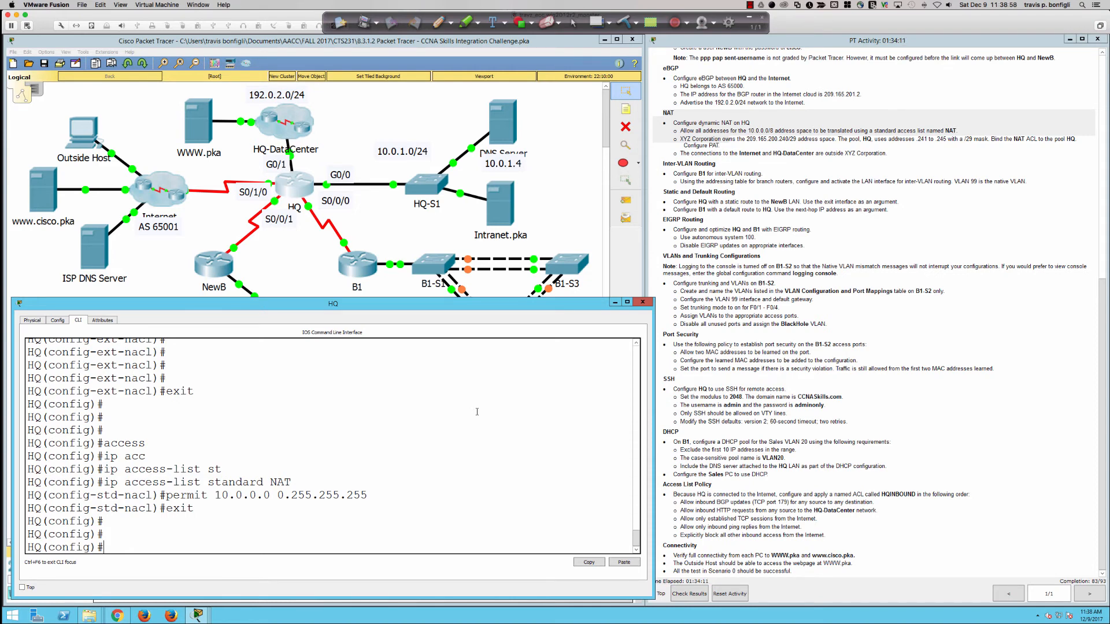
{"action": "type", "text": "ip nat poo"}
{"action": "key", "text": "Tab"}
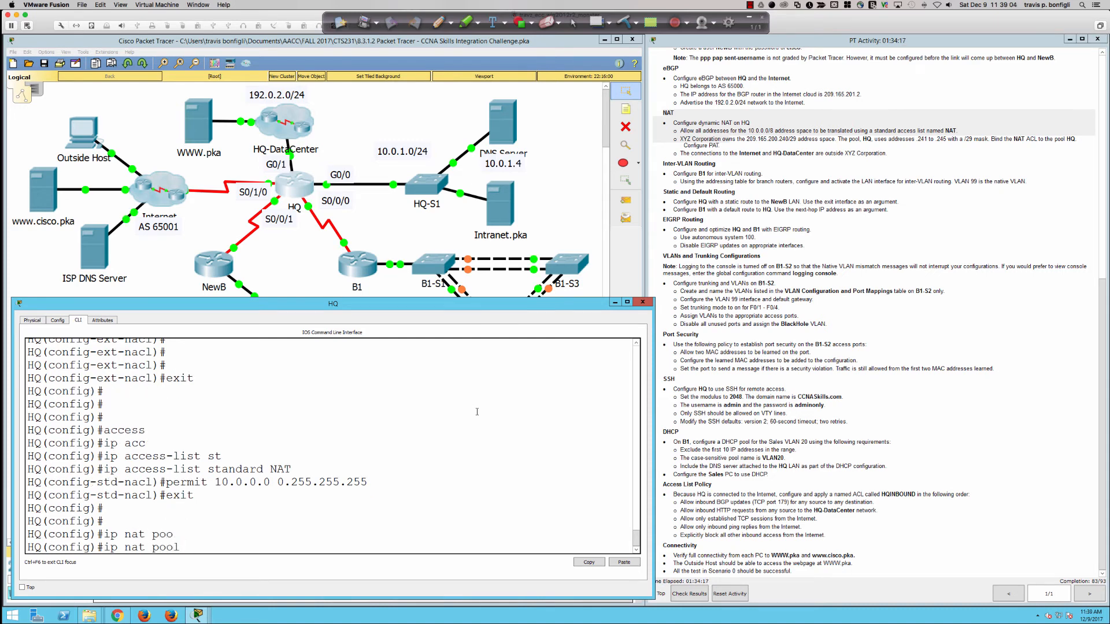
Step: Enter pool name HQ with starting address 209.165.200.240, checking ? help for the next argument
{"action": "type", "text": "HQ"}
{"action": "type", "text": " ?"}
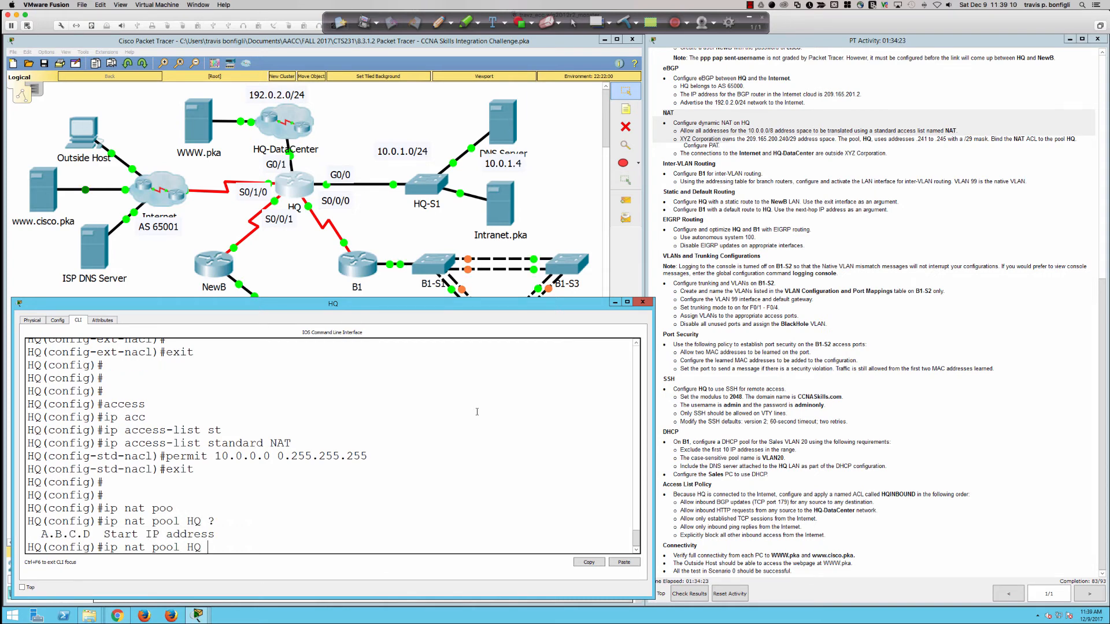
{"action": "type", "text": "209.165.200.249"}
{"action": "key", "text": "BackSpace"}
{"action": "type", "text": "0"}
{"action": "type", "text": "?"}
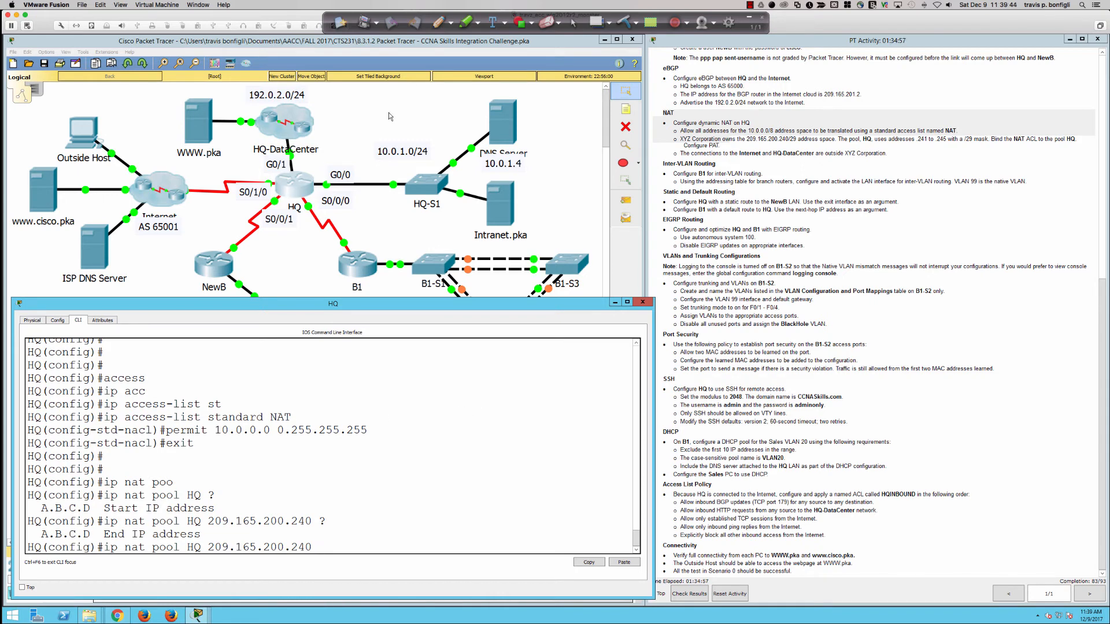
{"action": "left_click", "coordinate": [440, 22]}
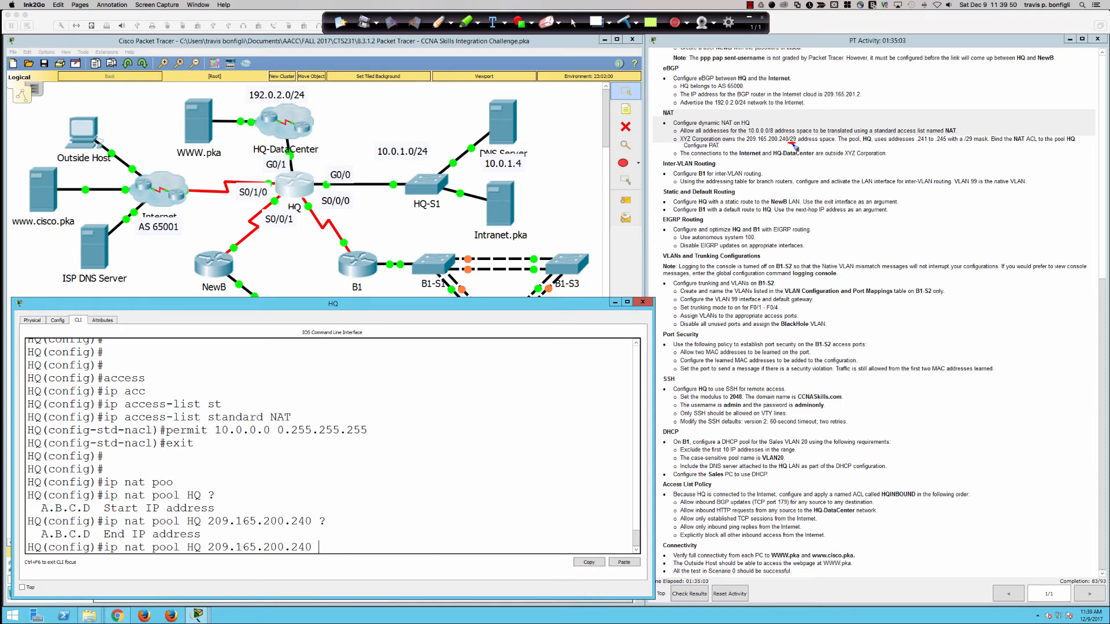
{"action": "left_click_drag", "start_coordinate": [787, 143], "coordinate": [796, 143]}
{"action": "left_click", "coordinate": [827, 172]}
{"action": "left_click_drag", "start_coordinate": [836, 166], "coordinate": [847, 175]}
{"action": "left_click_drag", "start_coordinate": [849, 168], "coordinate": [855, 177]}
{"action": "left_click_drag", "start_coordinate": [862, 167], "coordinate": [926, 171]}
{"action": "left_click", "coordinate": [899, 174]}
{"action": "left_click_drag", "start_coordinate": [926, 167], "coordinate": [931, 166]}
{"action": "left_click", "coordinate": [834, 229]}
{"action": "left_click_drag", "start_coordinate": [849, 219], "coordinate": [868, 227]}
{"action": "mouse_move", "coordinate": [875, 214]}
{"action": "left_mouse_down"}
{"action": "mouse_move", "coordinate": [876, 227]}
{"action": "mouse_move", "coordinate": [867, 203]}
{"action": "left_mouse_up"}
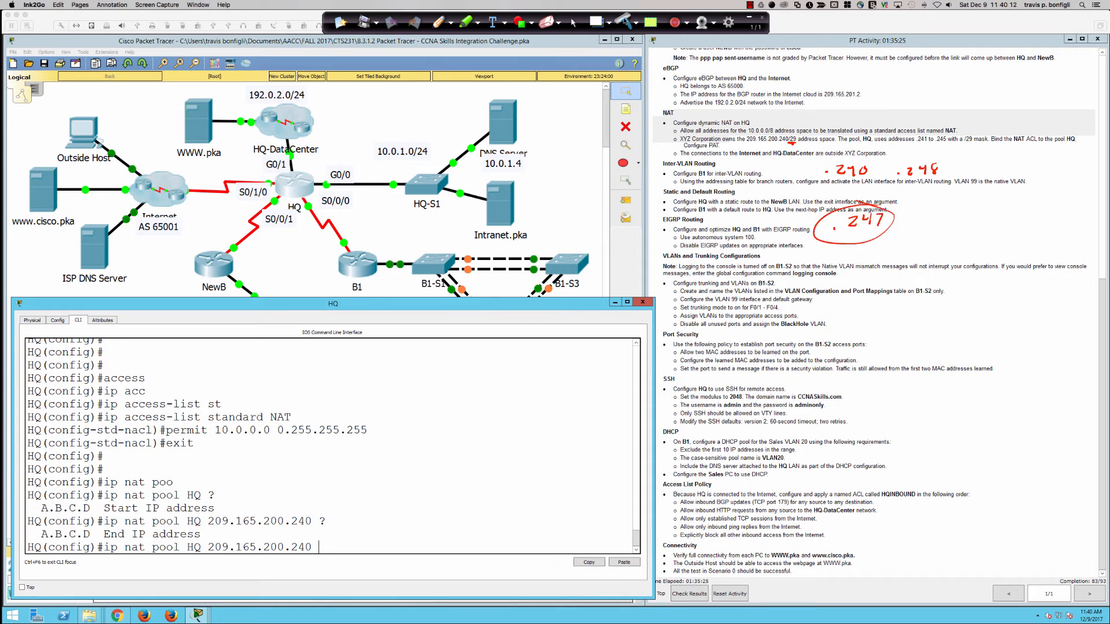
{"action": "left_click", "coordinate": [573, 22]}
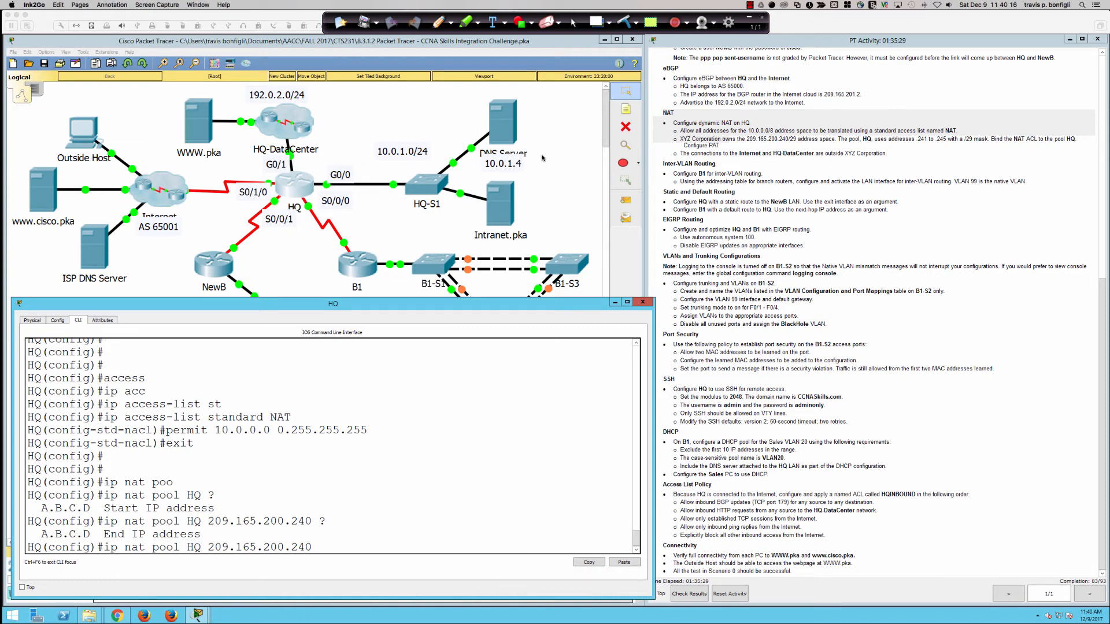
{"action": "left_click", "coordinate": [348, 540]}
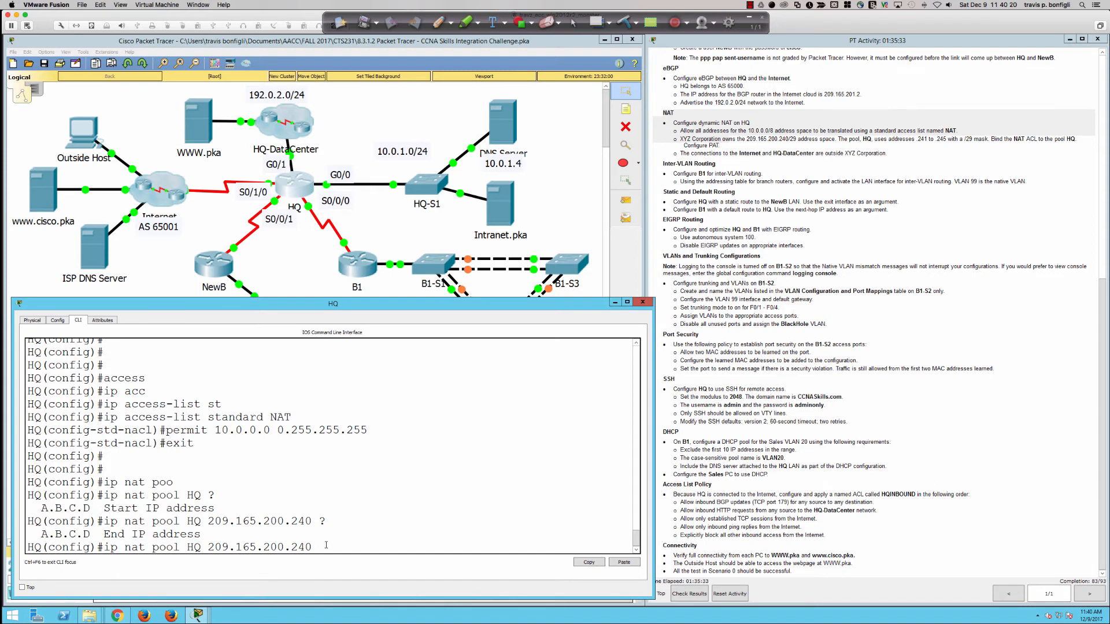
Step: Finish the HQ pool as 209.165.200.241 to 209.165.200.245, netmask 255.255.255.248
{"action": "key", "text": "BackSpace"}
{"action": "type", "text": "0"}
{"action": "key", "text": "BackSpace"}
{"action": "type", "text": "1 209.165.200.245 ?n"}
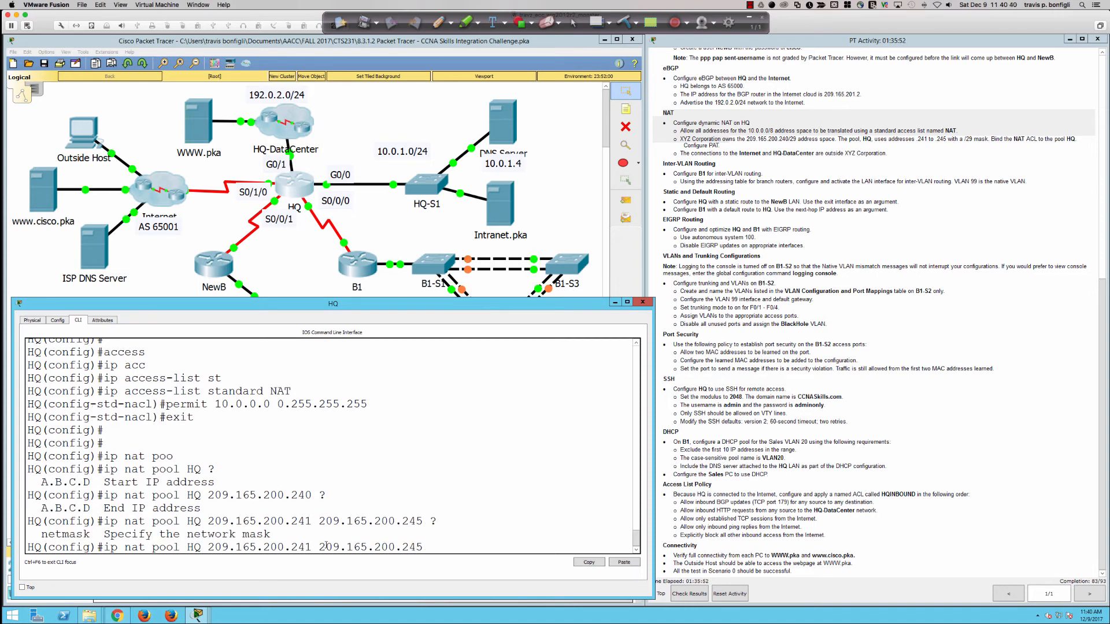
{"action": "type", "text": "et"}
{"action": "key", "text": "Tab"}
{"action": "type", "text": "?"}
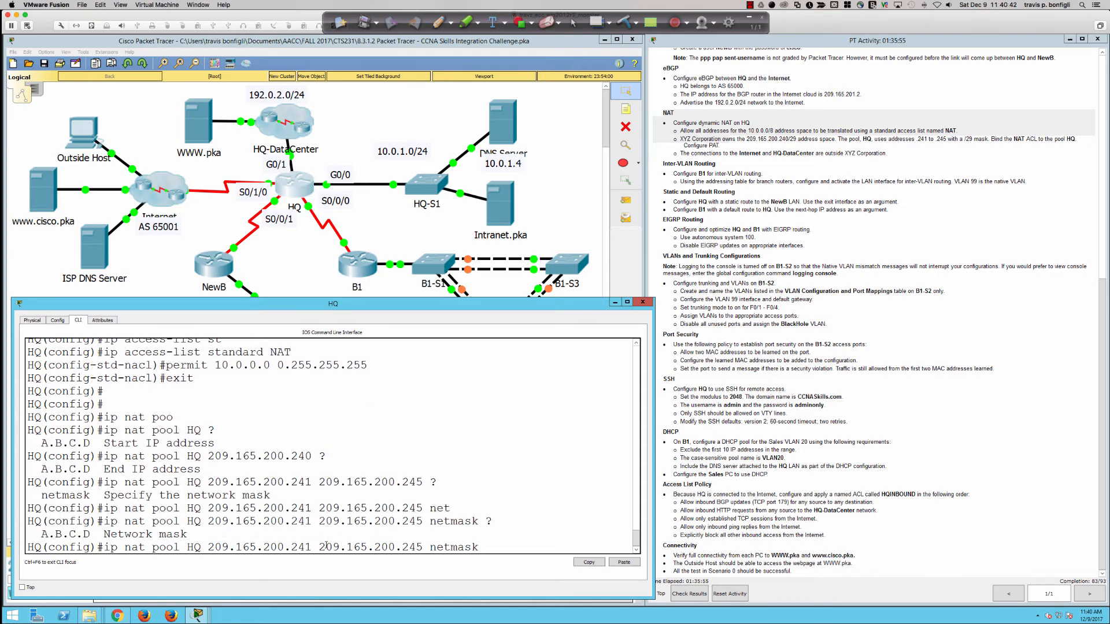
{"action": "type", "text": "255.255.255.24"}
{"action": "type", "text": "8"}
{"action": "key", "text": "Return"}
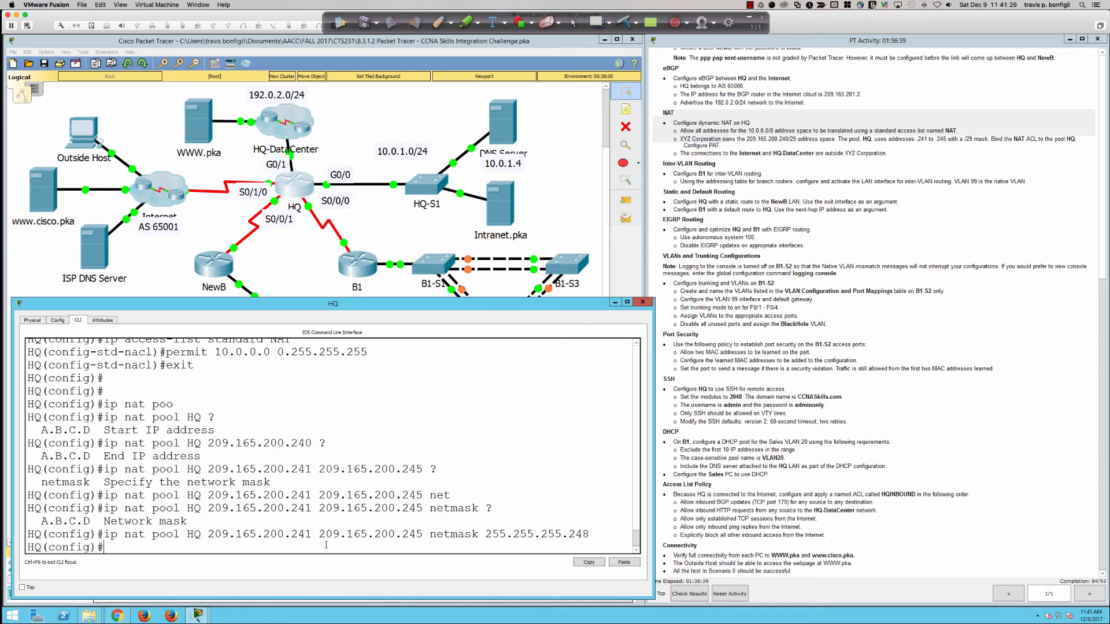
Step: Enter 'ip nat inside source list NAT HQ', which HQ rejects as invalid
{"action": "type", "text": "ip nat ins"}
{"action": "key", "text": "Tab"}
{"action": "type", "text": "so"}
{"action": "key", "text": "Tab"}
{"action": "type", "text": "urc"}
{"action": "key", "text": "BackSpace"}
{"action": "key", "text": "BackSpace"}
{"action": "key", "text": "BackSpace"}
{"action": "key", "text": "BackSpace"}
{"action": "key", "text": "BackSpace"}
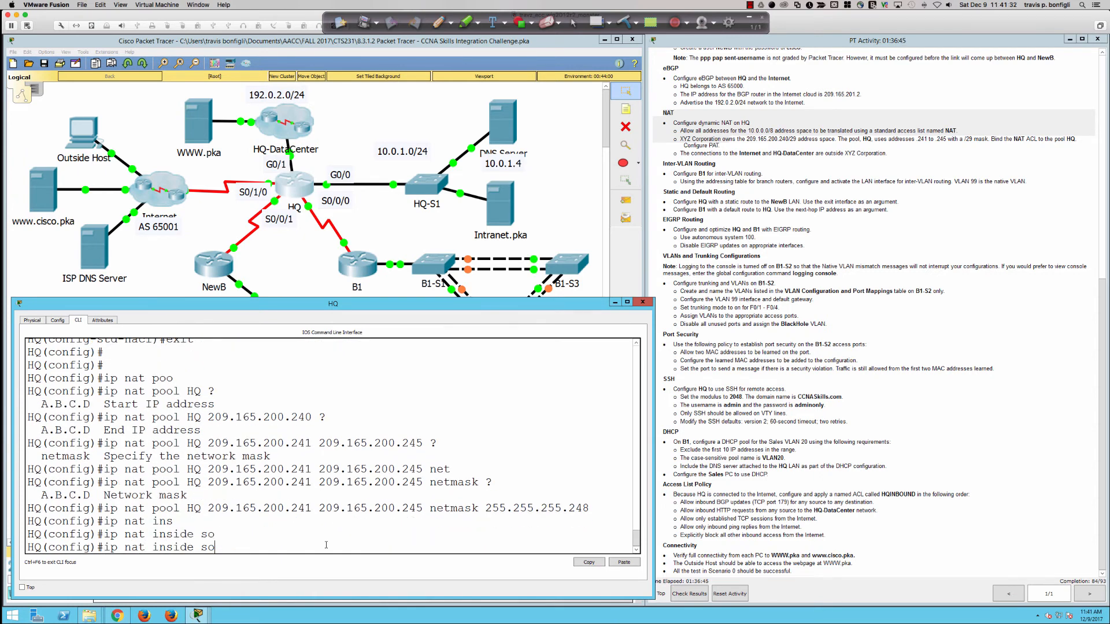
{"action": "type", "text": "sour"}
{"action": "key", "text": "Tab"}
{"action": "type", "text": "li"}
{"action": "key", "text": "Tab"}
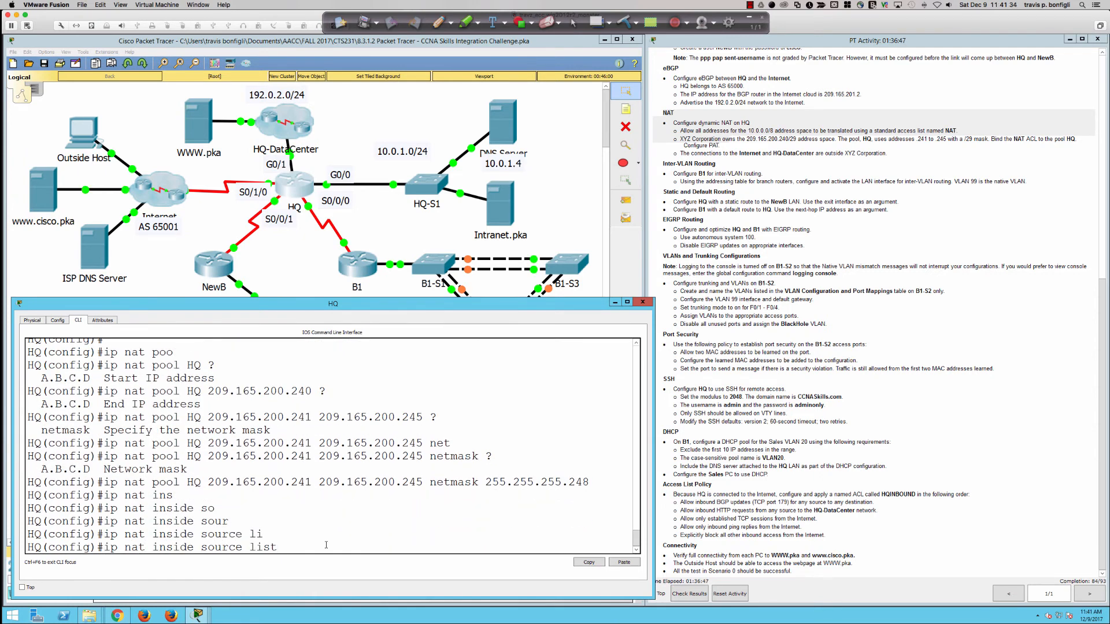
{"action": "type", "text": "?"}
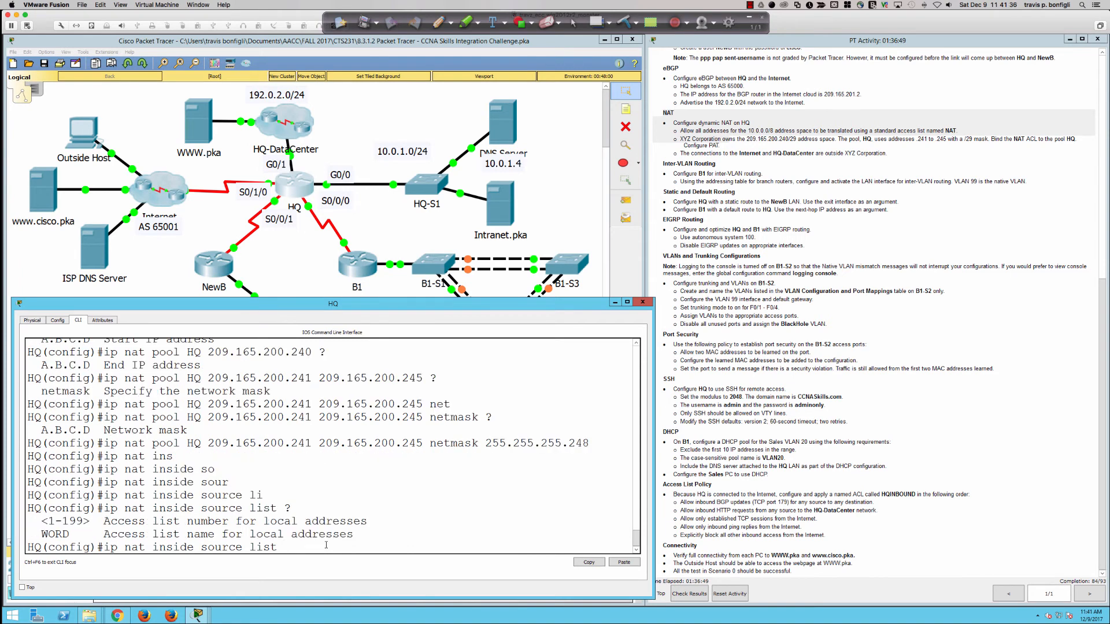
{"action": "type", "text": "NAT"}
{"action": "type", "text": "HQ"}
{"action": "key", "text": "Return"}
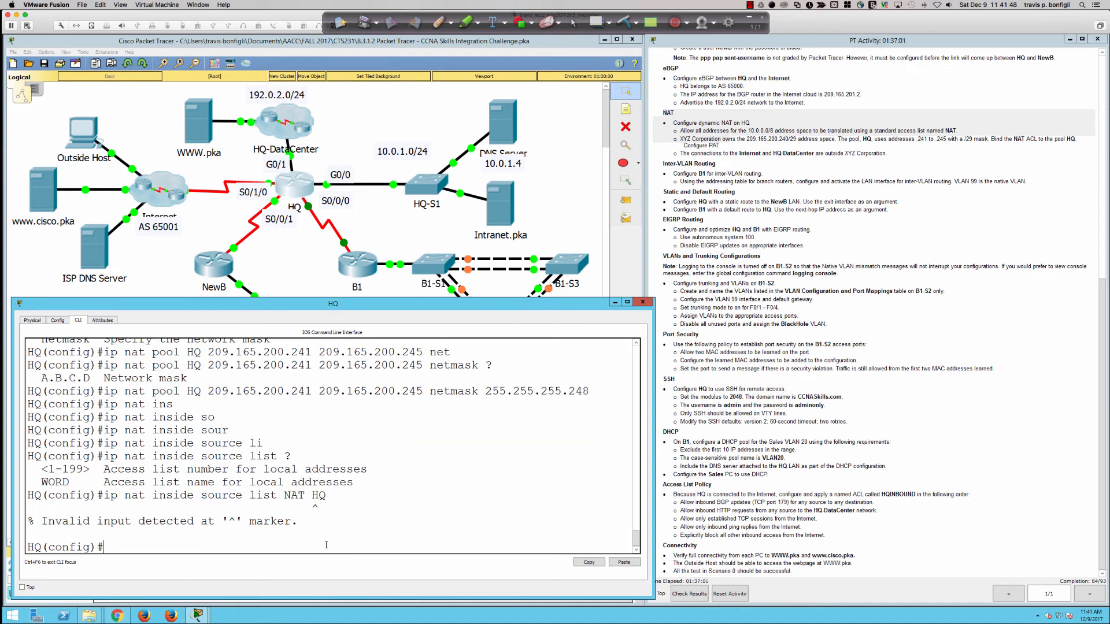
Step: Correct the command to 'ip nat inside source list NAT pool HQ' and apply it
{"action": "key", "text": "Up"}
{"action": "key", "text": "BackSpace"}
{"action": "key", "text": "BackSpace"}
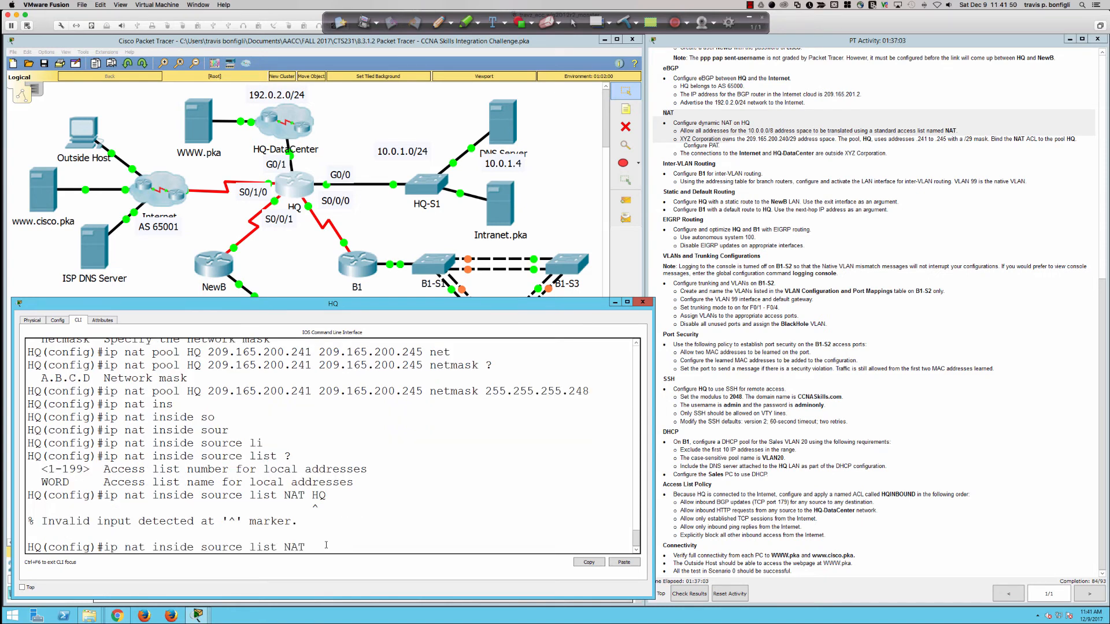
{"action": "type", "text": "?po"}
{"action": "key", "text": "Tab"}
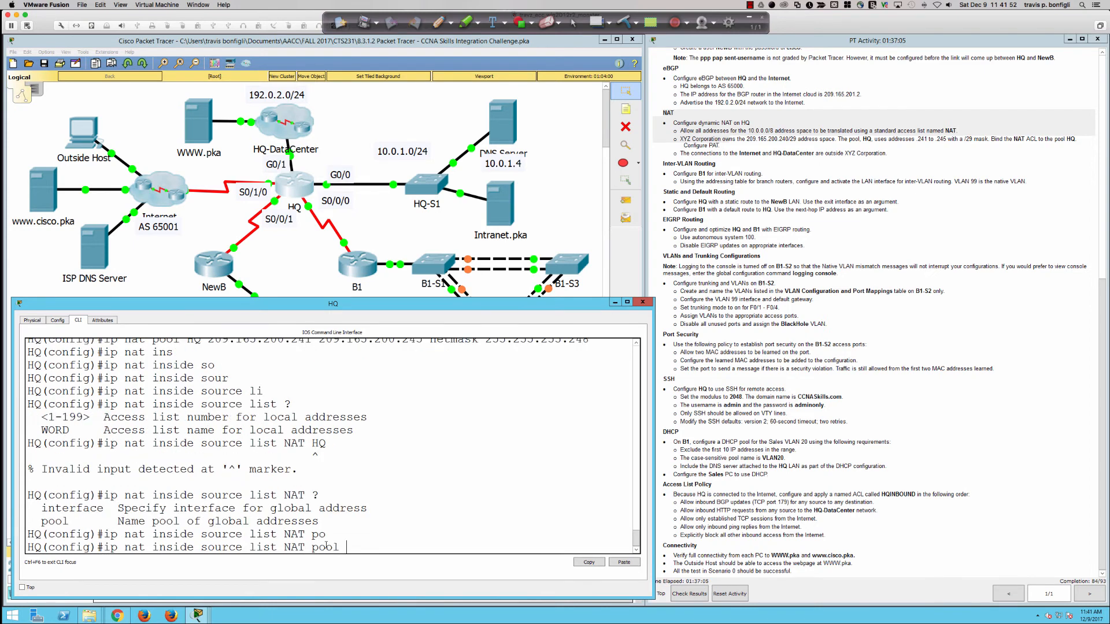
{"action": "type", "text": "?"}
{"action": "type", "text": "HQ"}
{"action": "key", "text": "Return"}
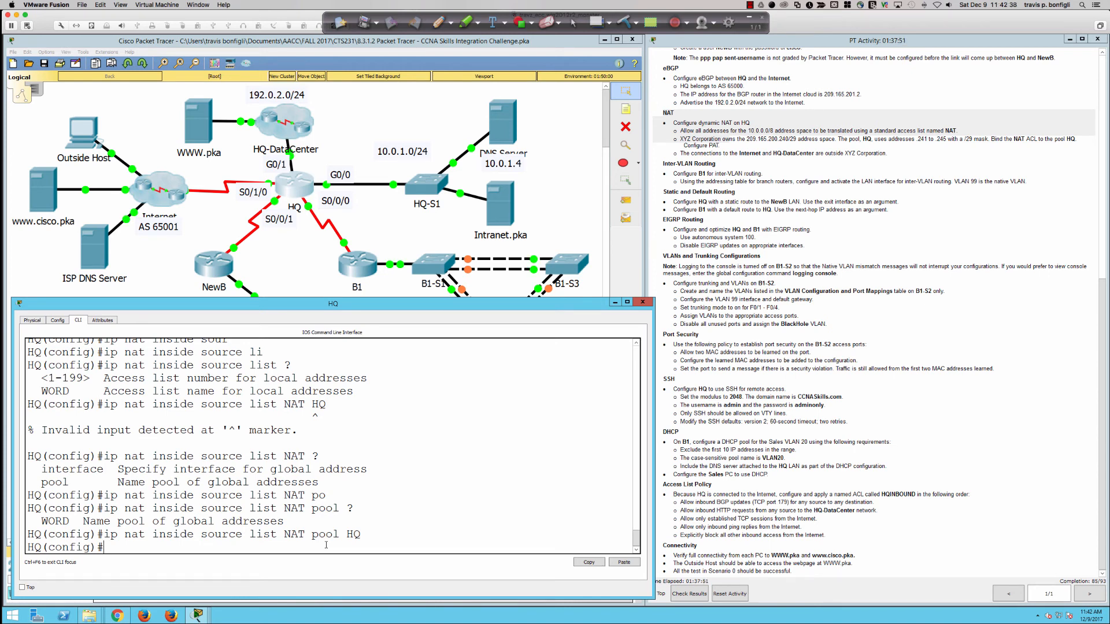
{"action": "key", "text": "Return"}
{"action": "key", "text": "Return"}
Step: Set 'ip nat outside' on HQ interfaces S0/1/0 and G0/1
{"action": "type", "text": "int s9="}
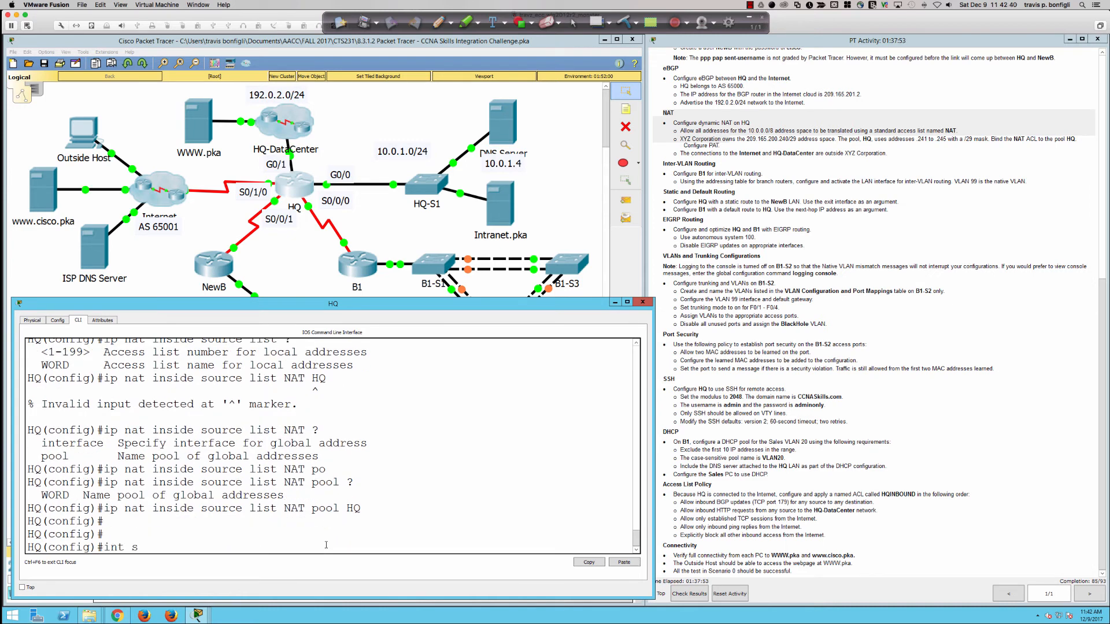
{"action": "key", "text": "BackSpace"}
{"action": "key", "text": "BackSpace"}
{"action": "type", "text": "0/1/0"}
{"action": "key", "text": "Return"}
{"action": "type", "text": "ip nat out"}
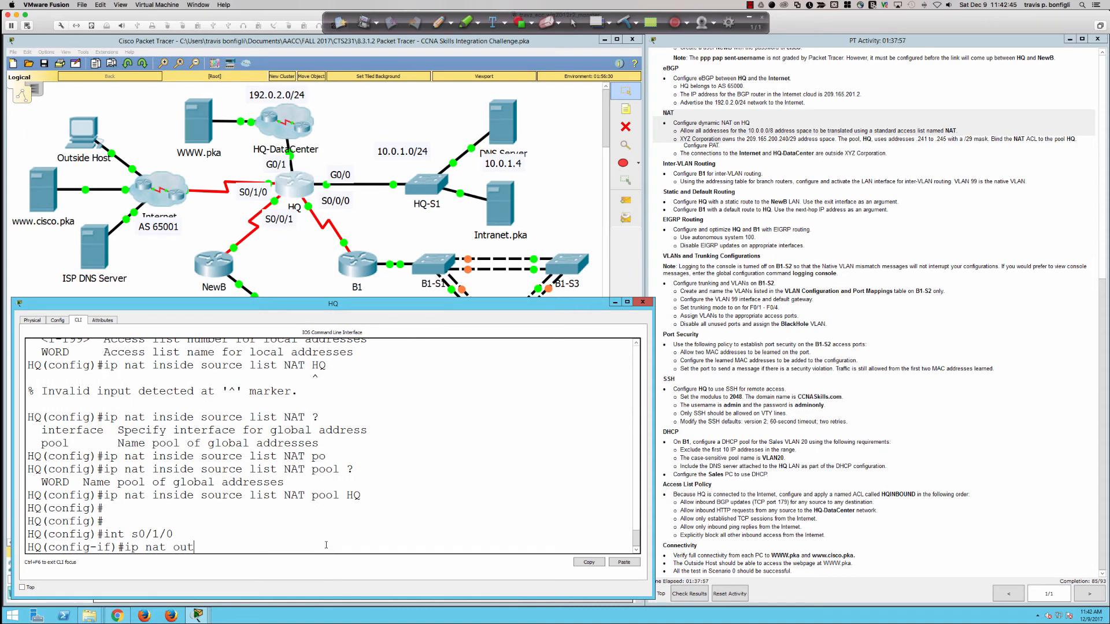
{"action": "key", "text": "Tab"}
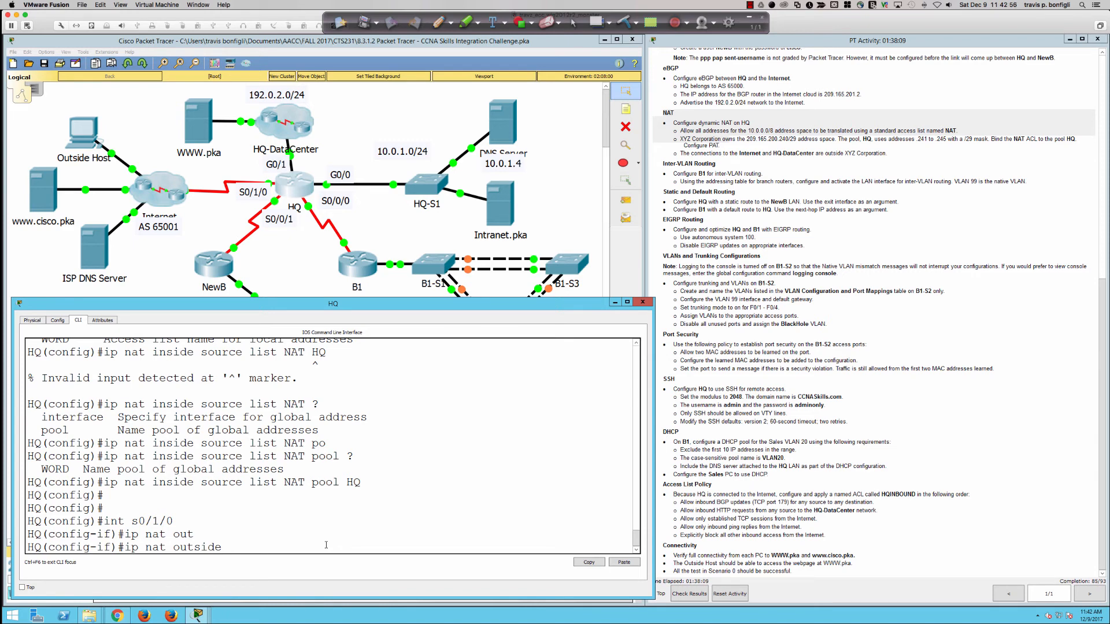
{"action": "key", "text": "Return"}
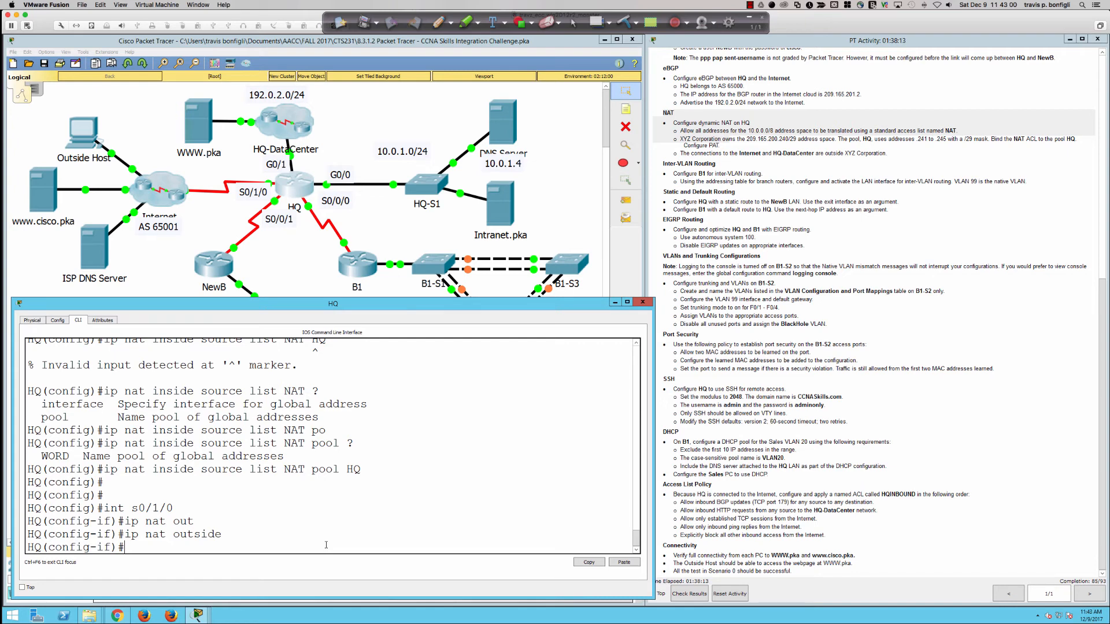
{"action": "type", "text": "int gi0/1"}
{"action": "key", "text": "Return"}
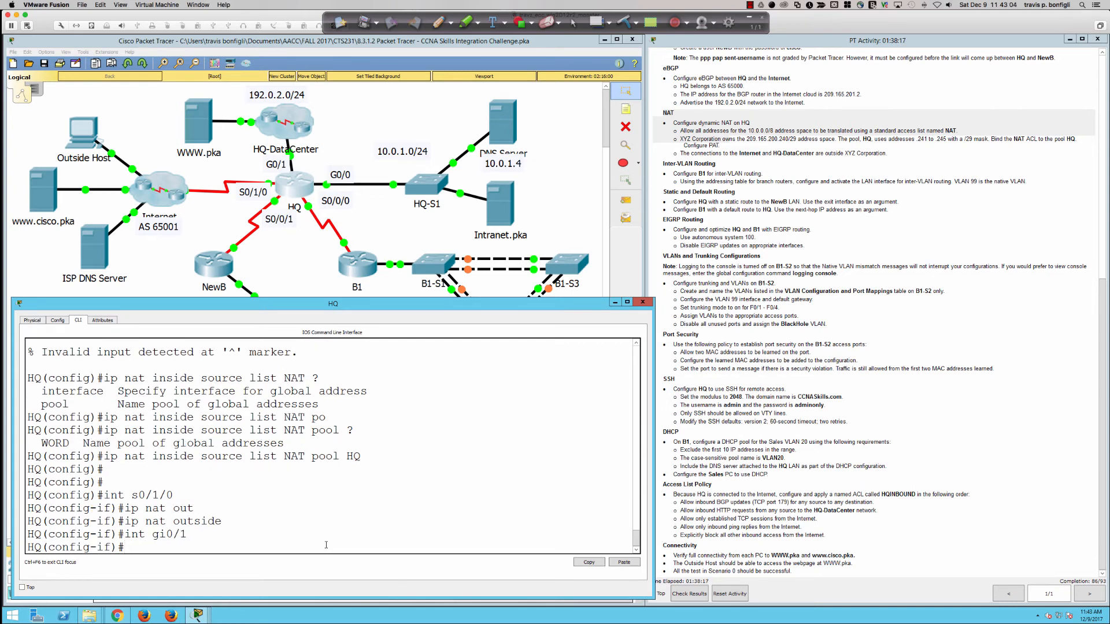
{"action": "type", "text": "ip nat outside"}
{"action": "key", "text": "Return"}
{"action": "key", "text": "Return"}
{"action": "key", "text": "Return"}
{"action": "key", "text": "Return"}
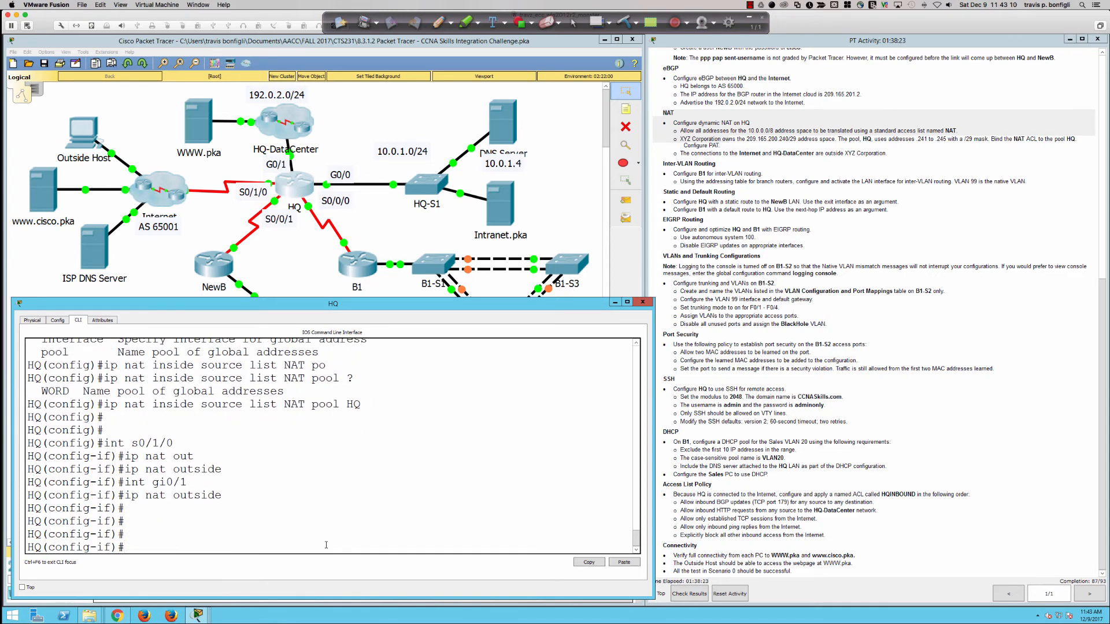
Step: Set 'ip nat inside' on HQ interfaces G0/0, S0/0/0 and S0/0/1
{"action": "type", "text": "int gi0/0"}
{"action": "key", "text": "Return"}
{"action": "type", "text": "ip nat ins"}
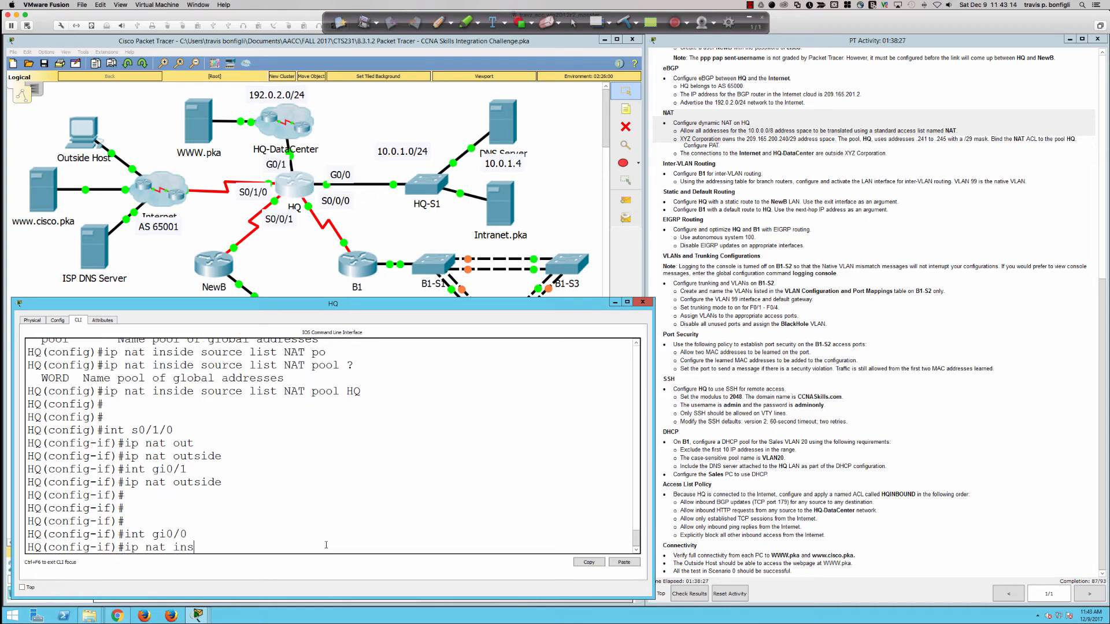
{"action": "key", "text": "Tab"}
{"action": "key", "text": "Return"}
{"action": "type", "text": "int s0/0/0"}
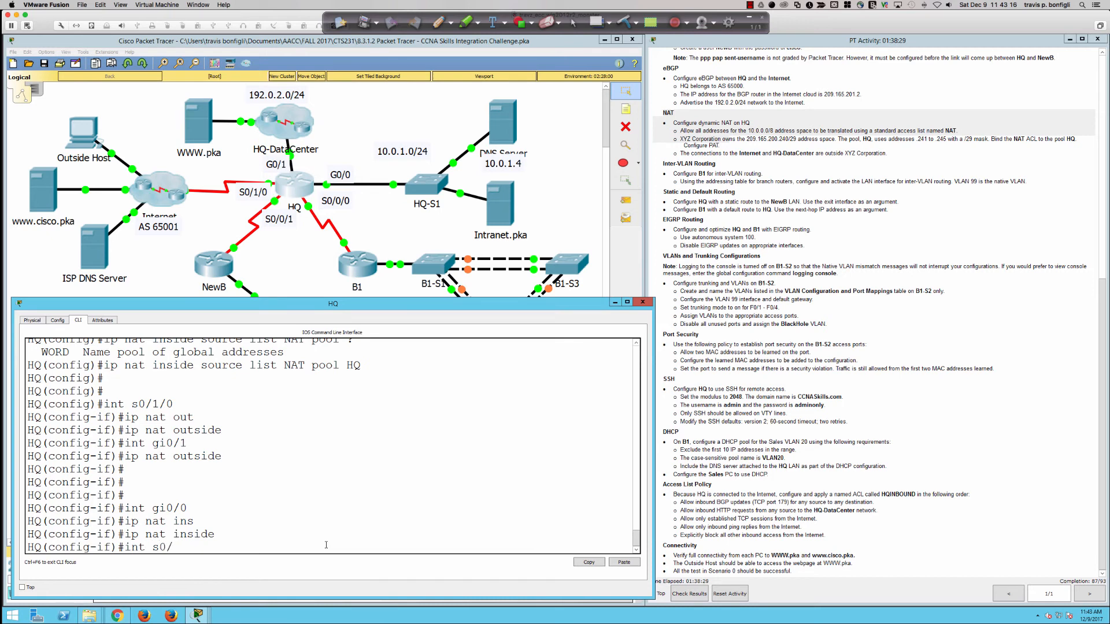
{"action": "key", "text": "Return"}
{"action": "type", "text": "ip nat"}
{"action": "key", "text": "Tab"}
{"action": "type", "text": "ins"}
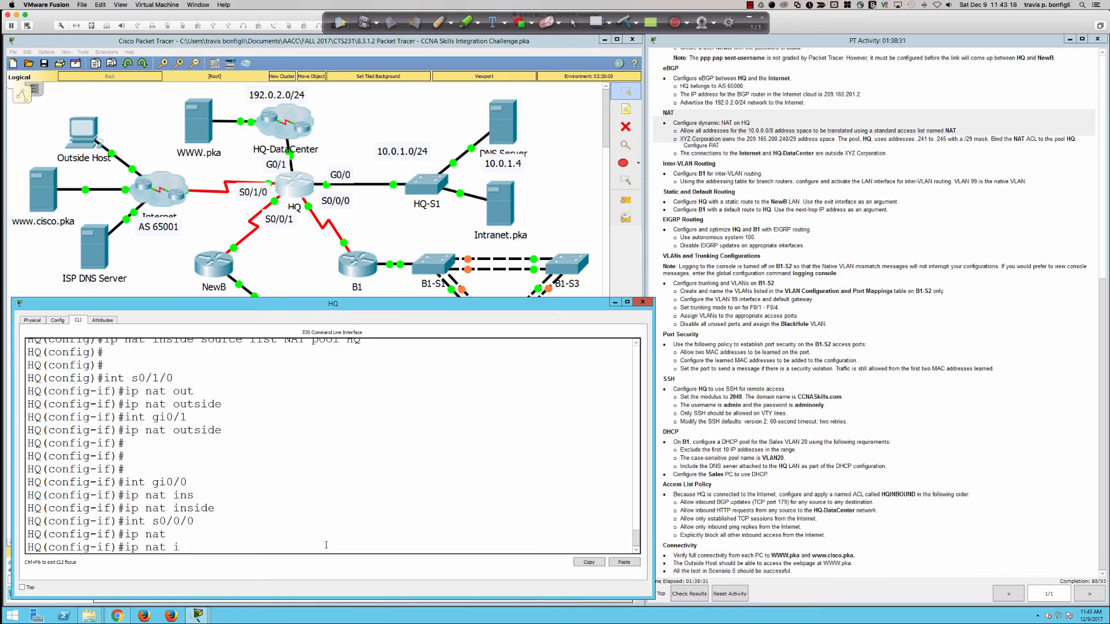
{"action": "key", "text": "Tab"}
{"action": "key", "text": "Return"}
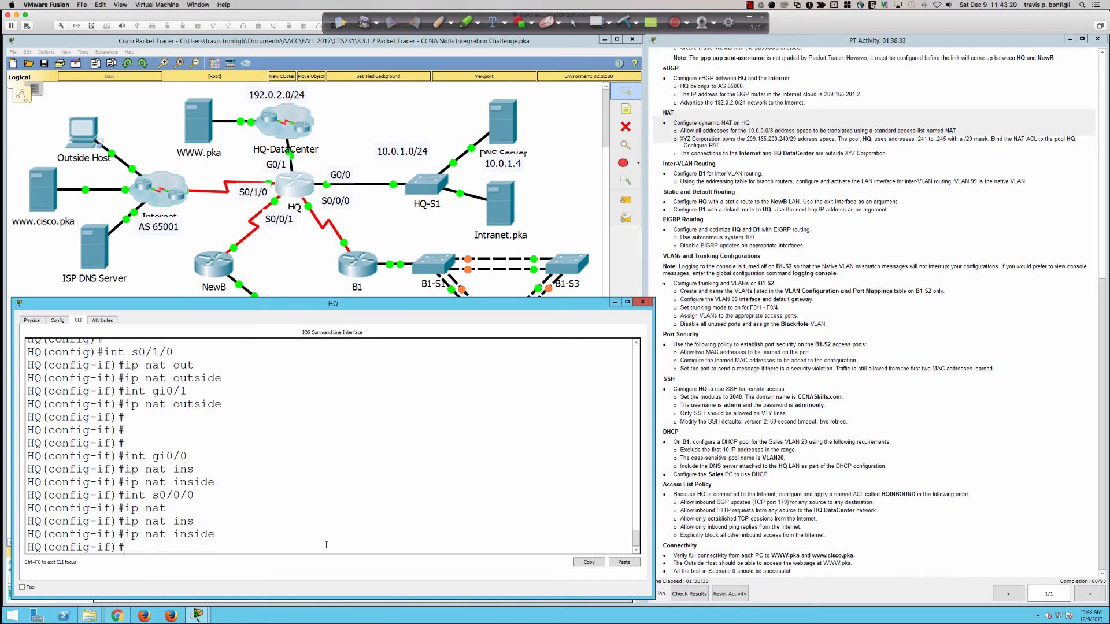
{"action": "type", "text": "int s0/0/1"}
{"action": "key", "text": "Return"}
{"action": "type", "text": "ip nat ins"}
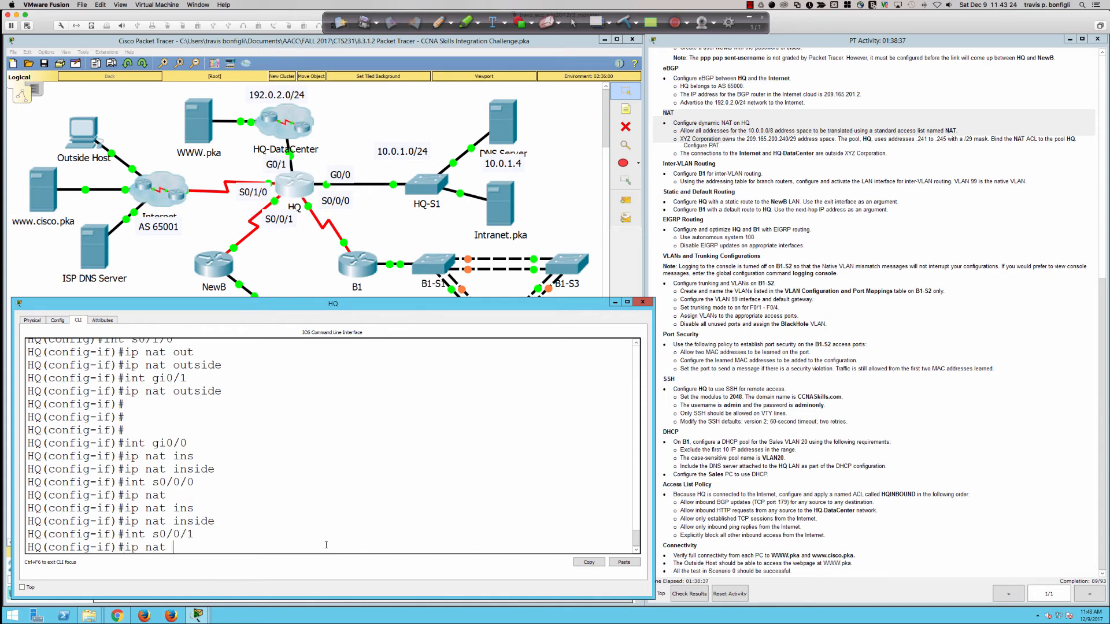
{"action": "key", "text": "Tab"}
{"action": "key", "text": "Return"}
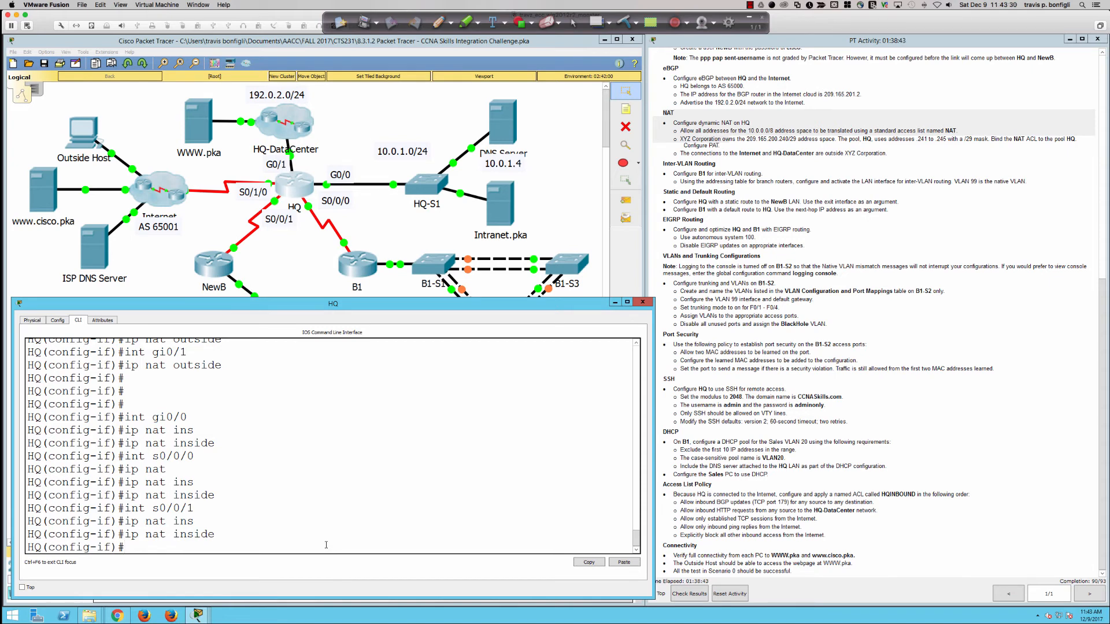
{"action": "key", "text": "Return"}
{"action": "key", "text": "Return"}
{"action": "key", "text": "Return"}
Step: Run 'do sh run' on HQ and page down to the Serial0/0/0 and Serial0/0/1 NAT settings
{"action": "type", "text": "do sh run"}
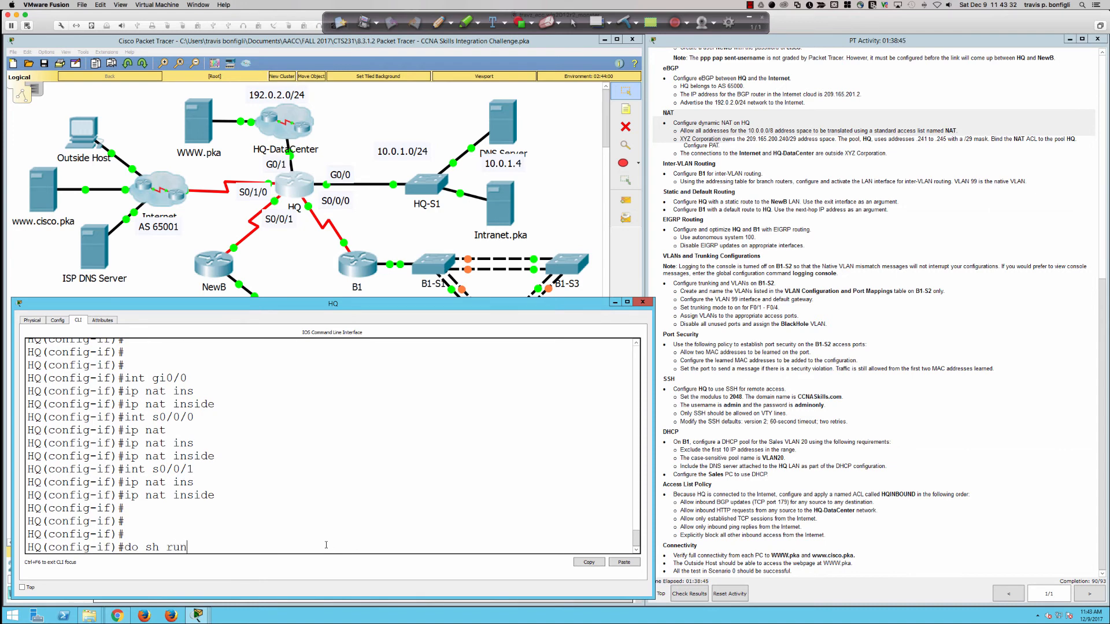
{"action": "key", "text": "Return"}
{"action": "key", "text": "space"}
{"action": "key", "text": "space"}
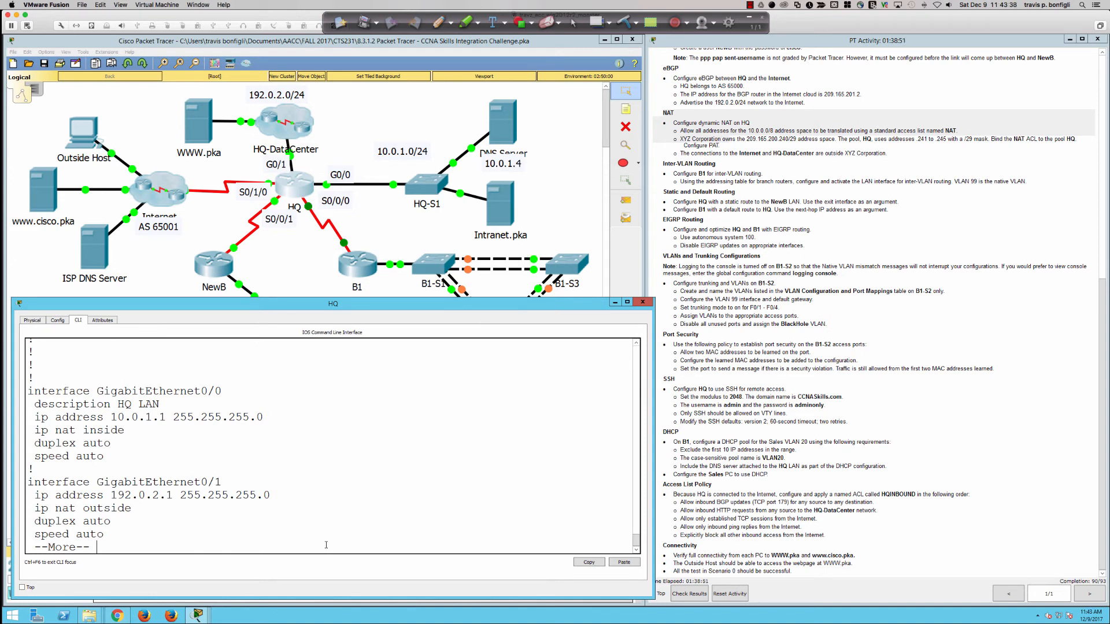
{"action": "key", "text": "Return"}
{"action": "key", "text": "Return"}
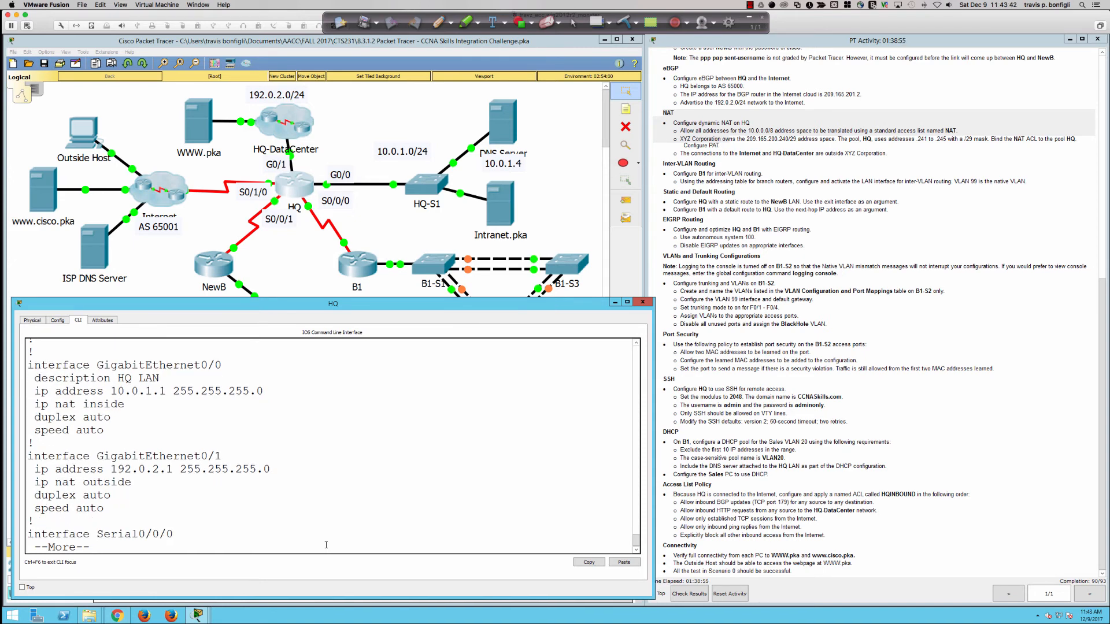
{"action": "key", "text": "Return"}
{"action": "key", "text": "Return"}
{"action": "key", "text": "Return"}
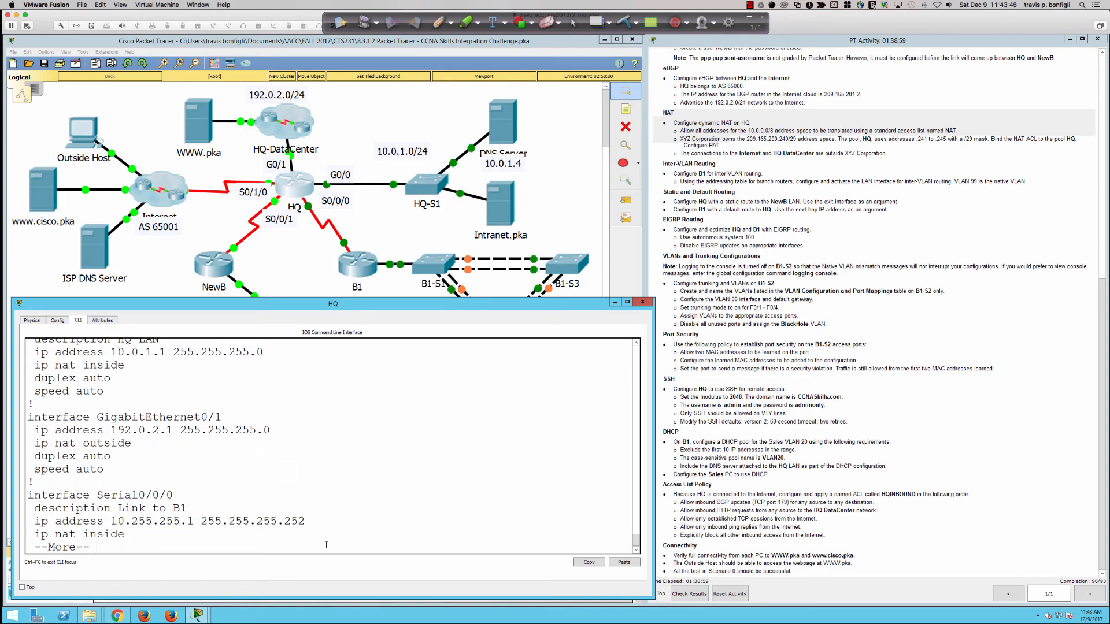
{"action": "key", "text": "Return"}
{"action": "key", "text": "Return"}
{"action": "key", "text": "Return"}
{"action": "key", "text": "Return"}
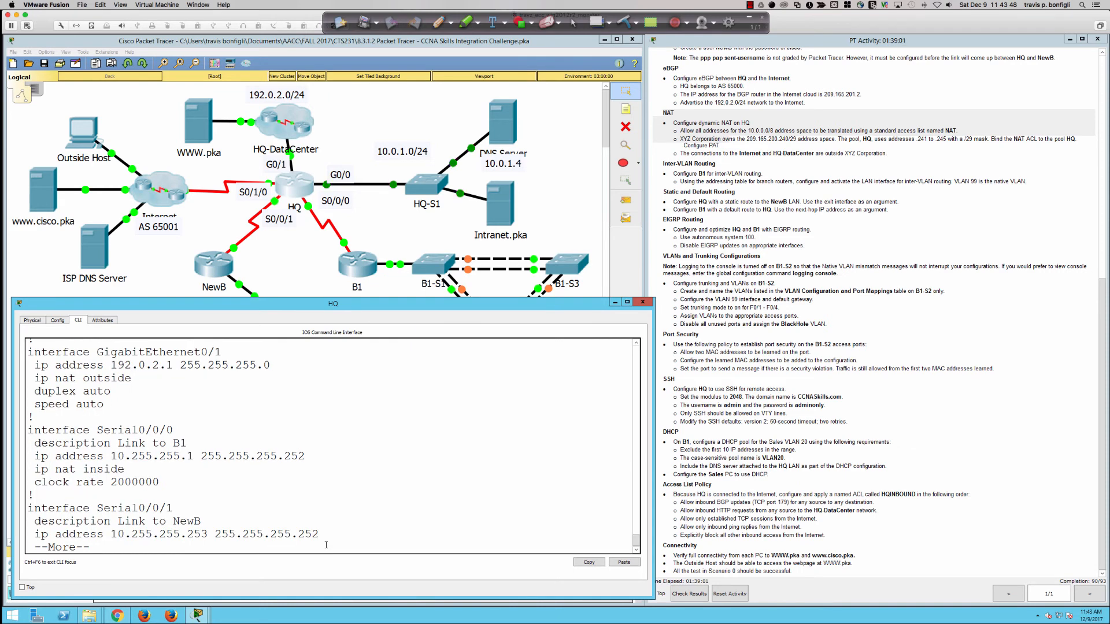
{"action": "left_click", "coordinate": [642, 302]}
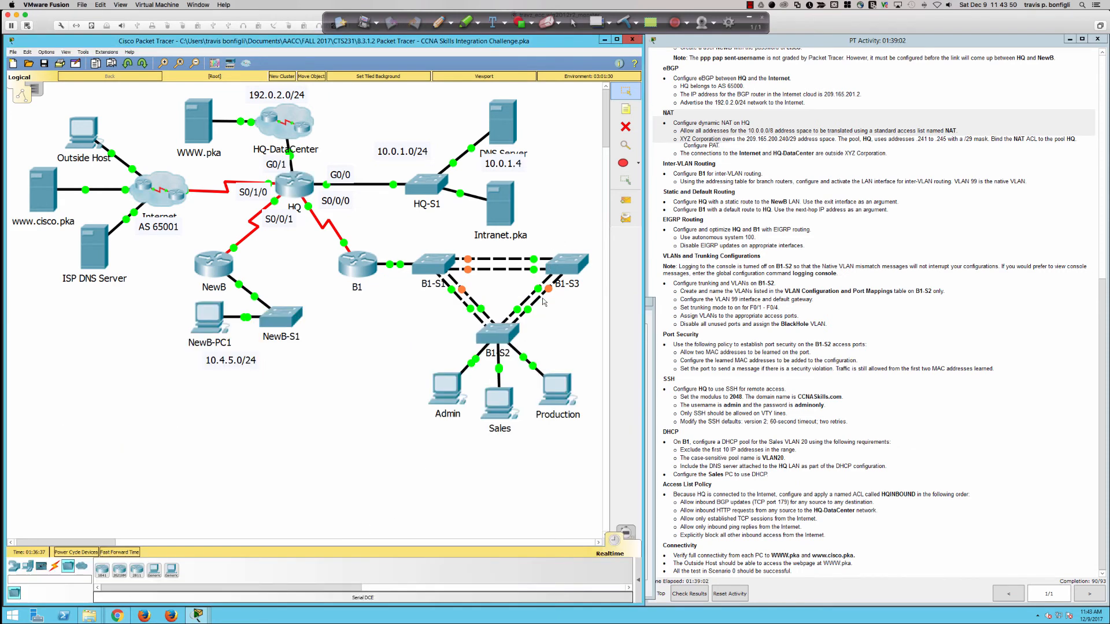
{"action": "left_click", "coordinate": [449, 386]}
{"action": "left_click", "coordinate": [449, 205]}
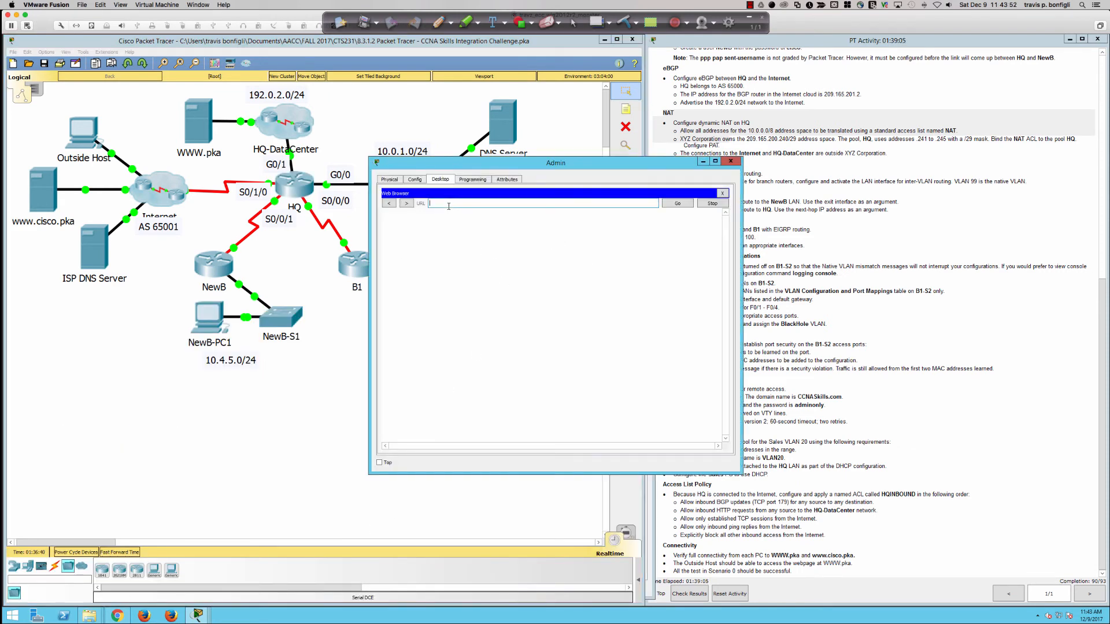
{"action": "type", "text": "http://www"}
{"action": "left_click", "coordinate": [676, 204]}
{"action": "key", "text": "BackSpace"}
{"action": "key", "text": "BackSpace"}
{"action": "key", "text": "BackSpace"}
{"action": "key", "text": "Return"}
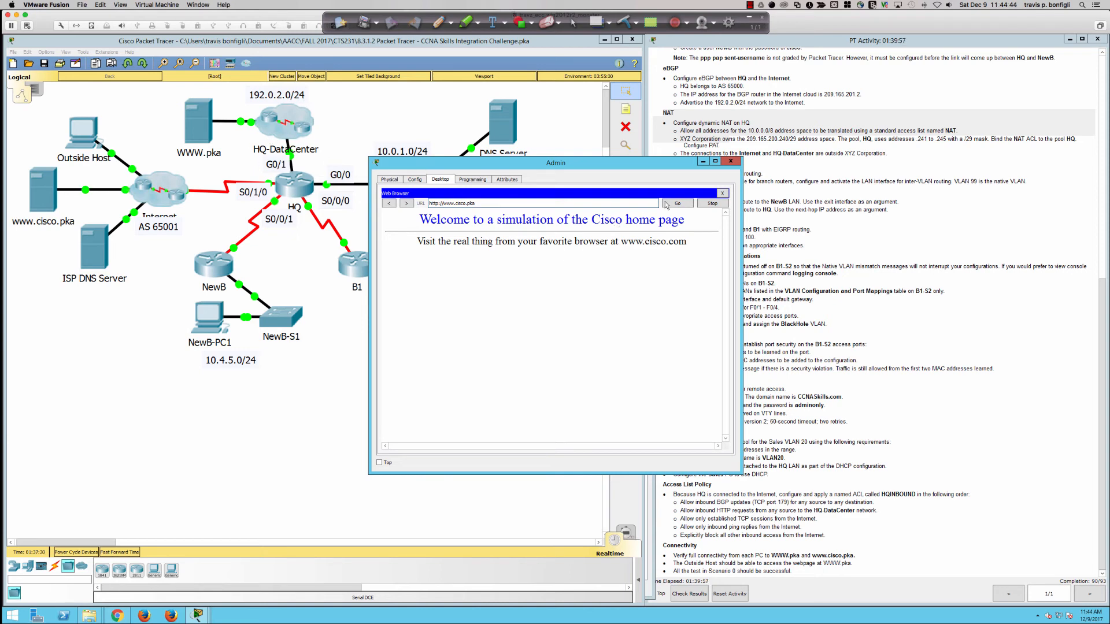
{"action": "left_click", "coordinate": [730, 162]}
{"action": "left_click", "coordinate": [82, 132]}
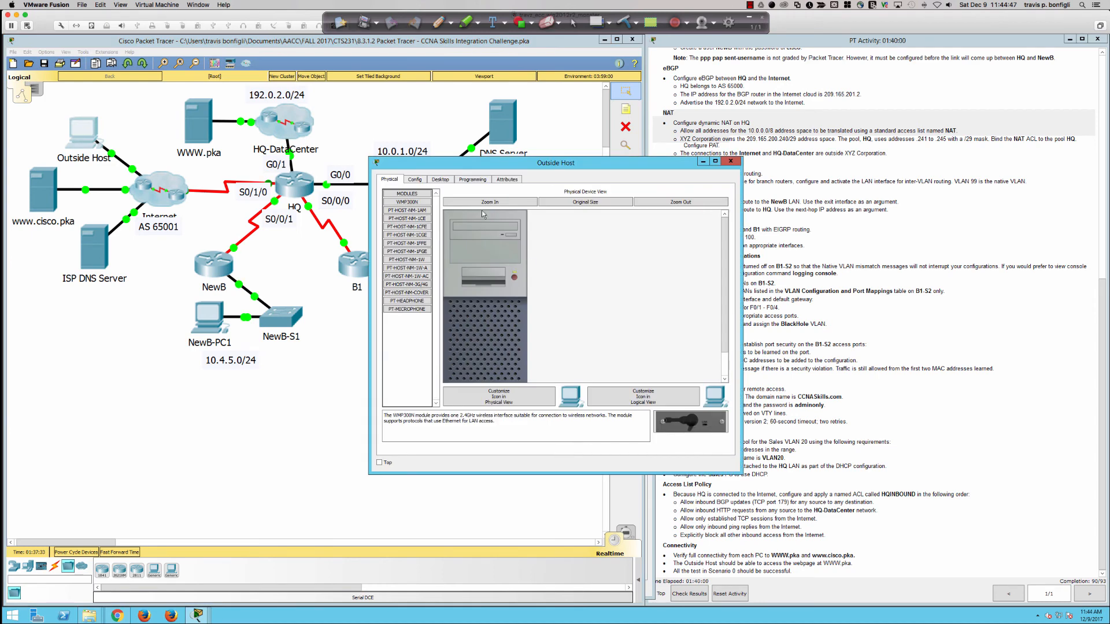
{"action": "left_click", "coordinate": [441, 179]}
{"action": "left_click", "coordinate": [693, 218]}
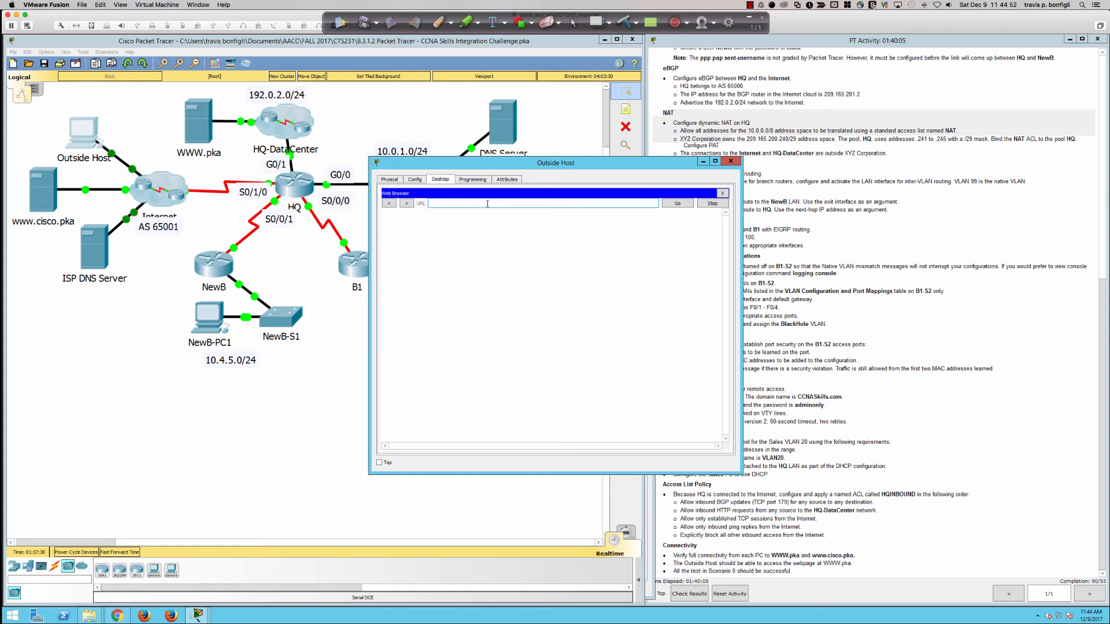
{"action": "type", "text": "http://www.pka"}
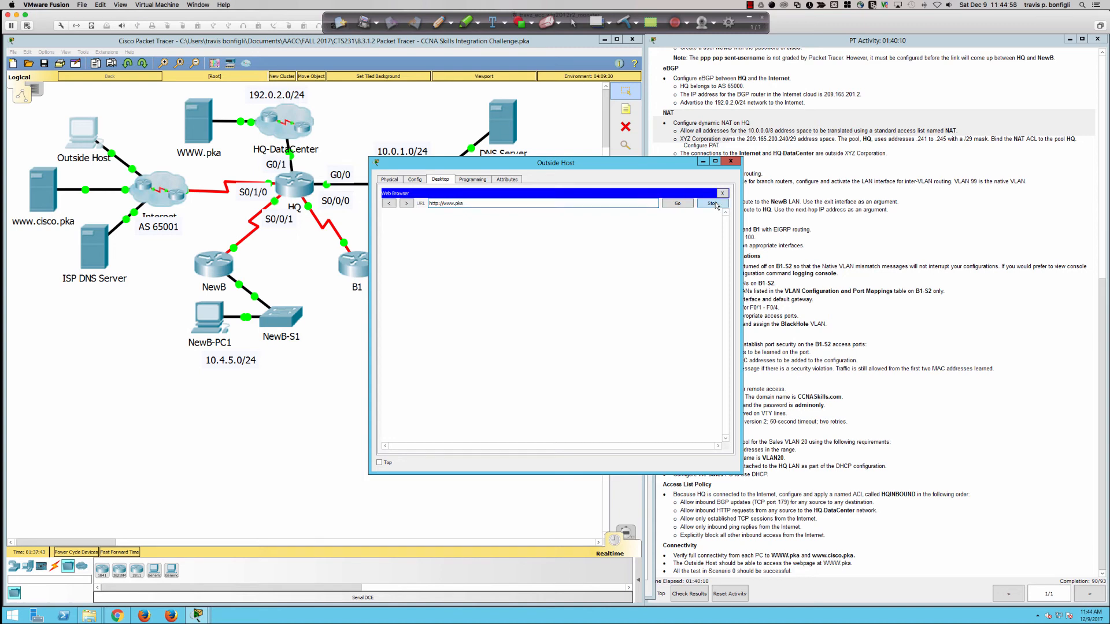
{"action": "left_click", "coordinate": [677, 205]}
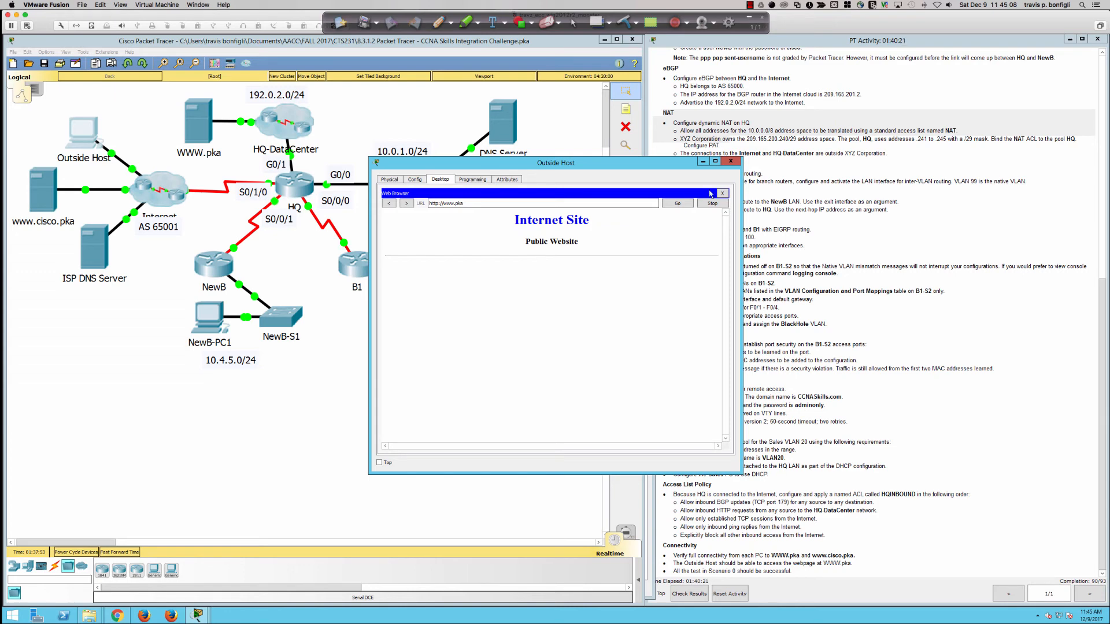
{"action": "left_click", "coordinate": [731, 162]}
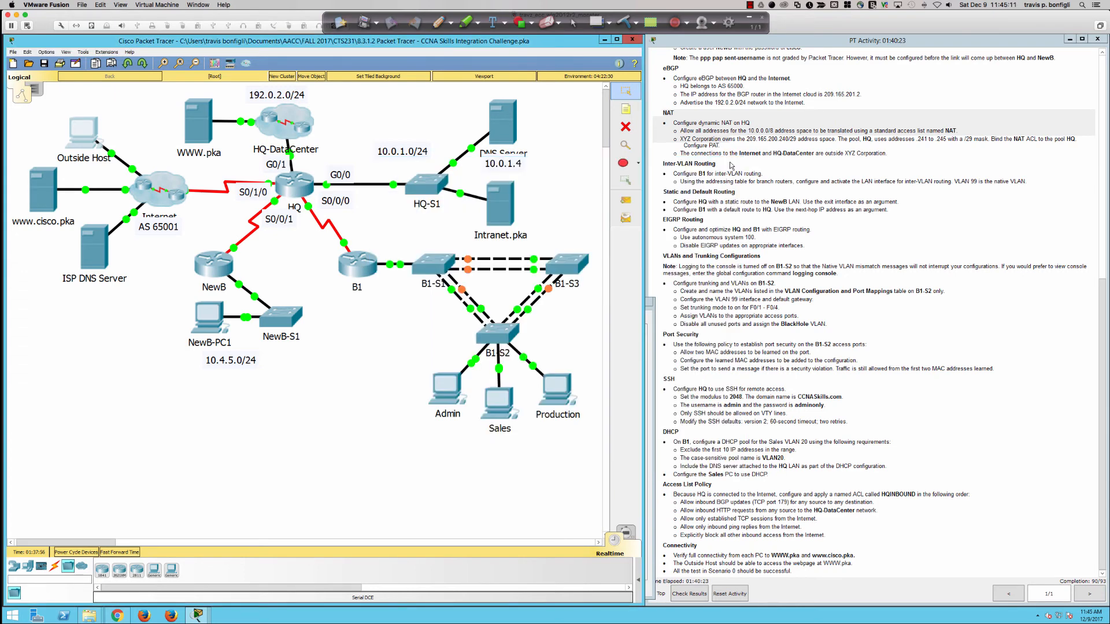
{"action": "left_click", "coordinate": [495, 403]}
{"action": "left_click", "coordinate": [672, 220]}
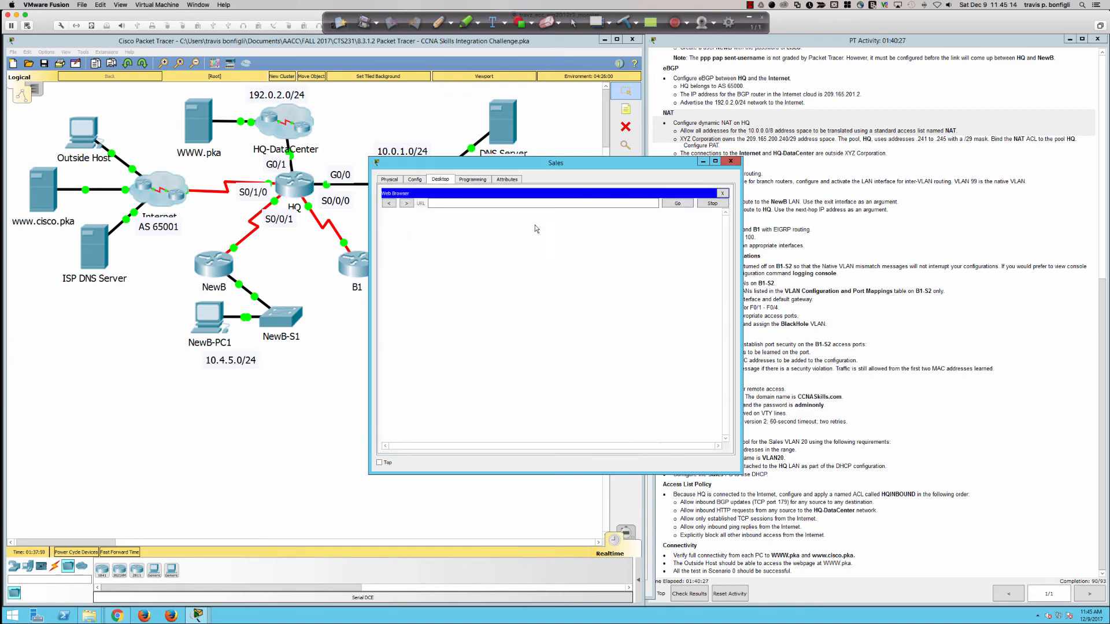
{"action": "left_click", "coordinate": [518, 205]}
{"action": "type", "text": "h"}
{"action": "triple_click", "coordinate": [592, 203]}
{"action": "type", "text": "htt"}
{"action": "type", "text": "ka"}
{"action": "key", "text": "Return"}
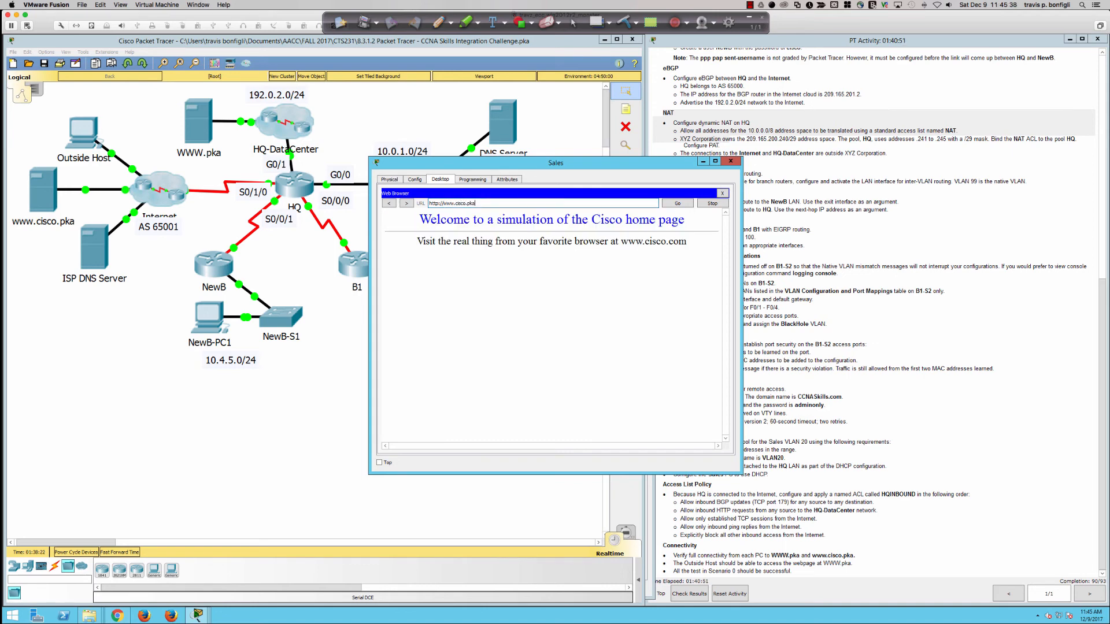
{"action": "left_click", "coordinate": [732, 162]}
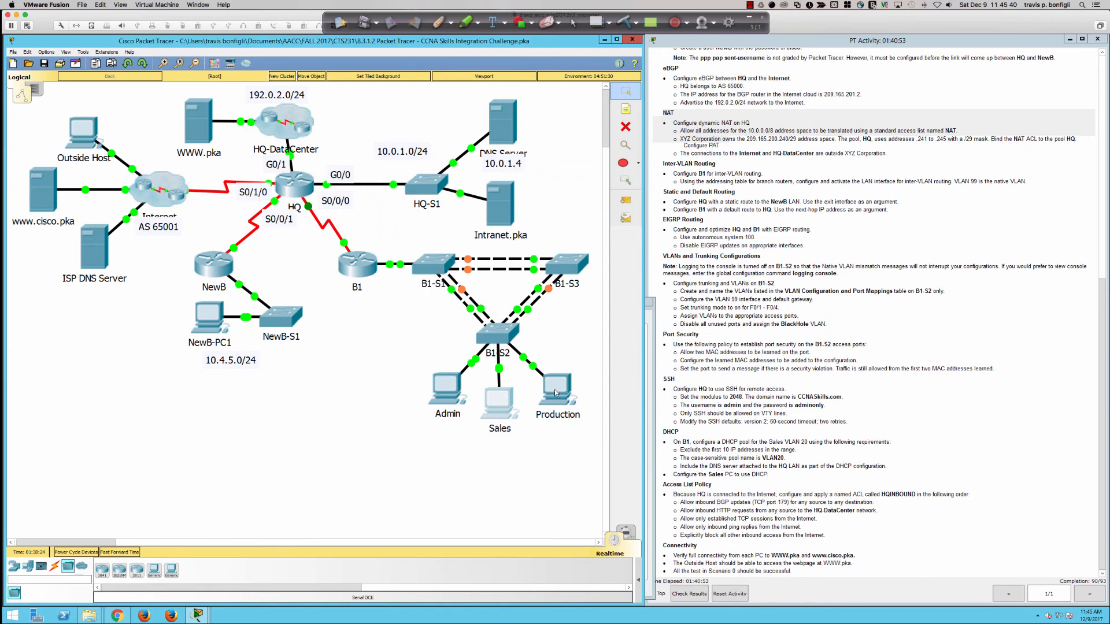
{"action": "left_click", "coordinate": [569, 370]}
{"action": "left_click", "coordinate": [440, 180]}
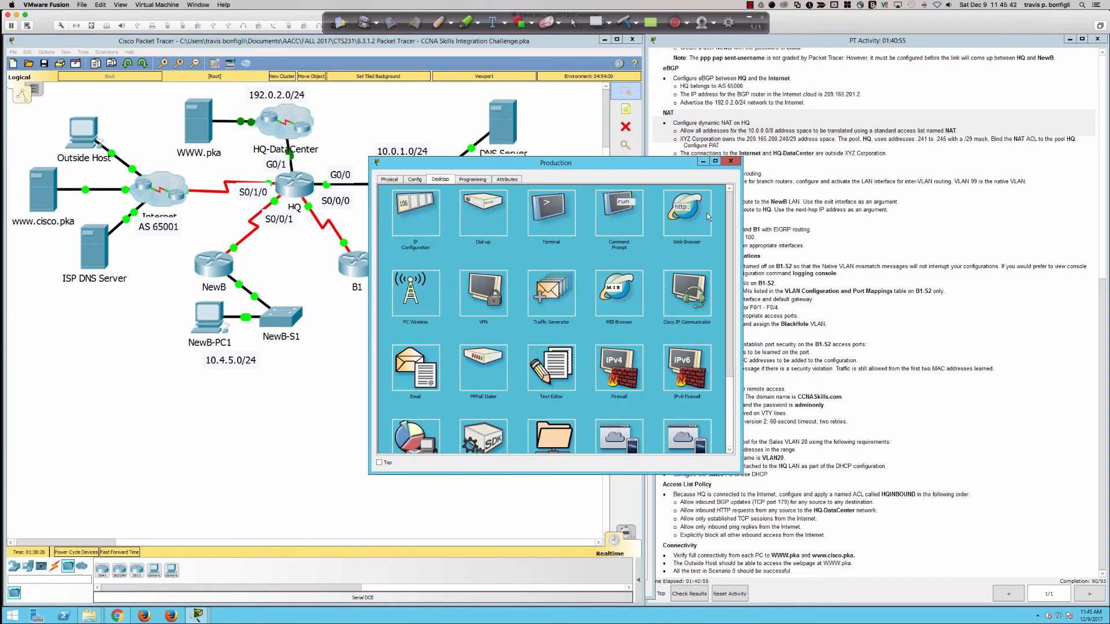
{"action": "left_click", "coordinate": [694, 227]}
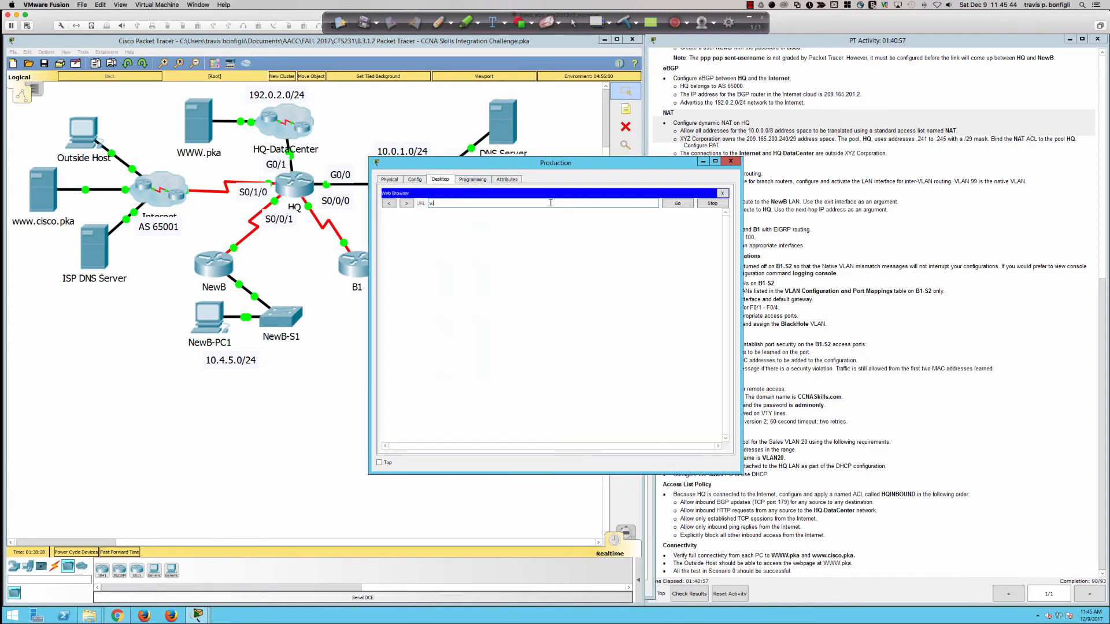
{"action": "type", "text": "www.pka"}
{"action": "key", "text": "Return"}
{"action": "left_click", "coordinate": [730, 162]}
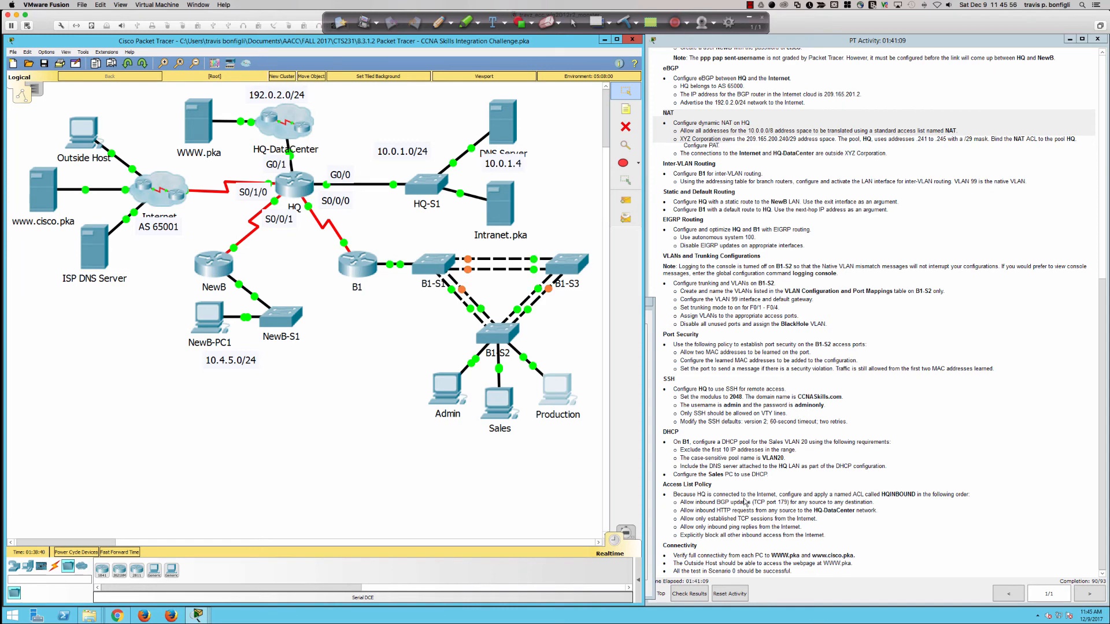
Step: On HQ, end the paged output and run 'do sh ip access-list' to list HQINBOUND and NAT
{"action": "left_click", "coordinate": [294, 185]}
{"action": "double_click", "coordinate": [413, 467]}
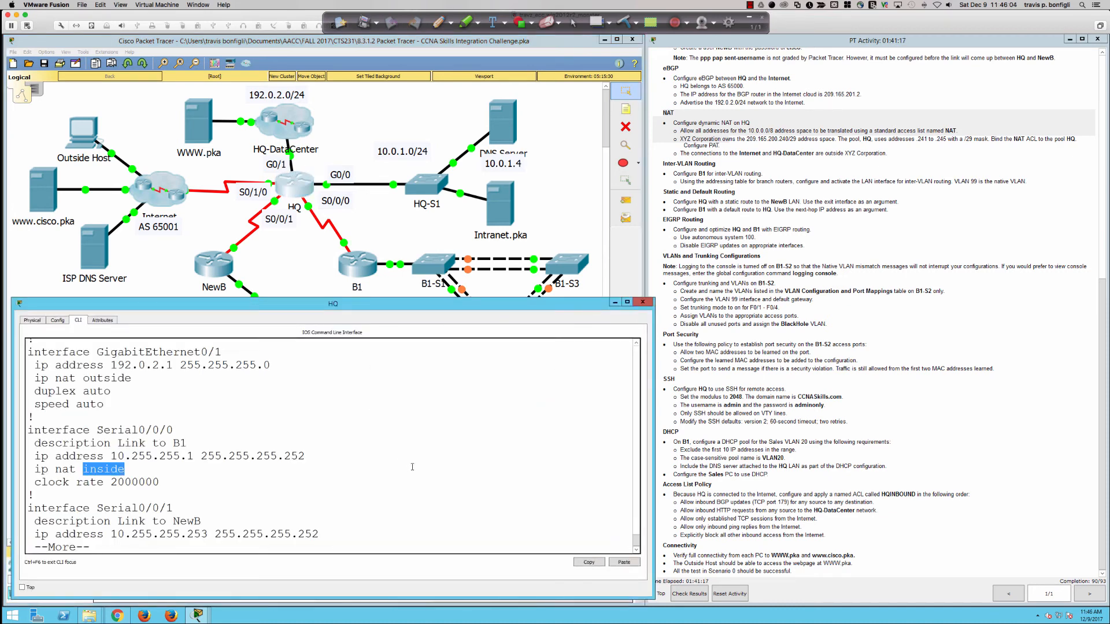
{"action": "key", "text": "Return"}
{"action": "key", "text": "Return"}
{"action": "key", "text": "Return"}
{"action": "key", "text": "ctrl+c"}
{"action": "type", "text": "do "}
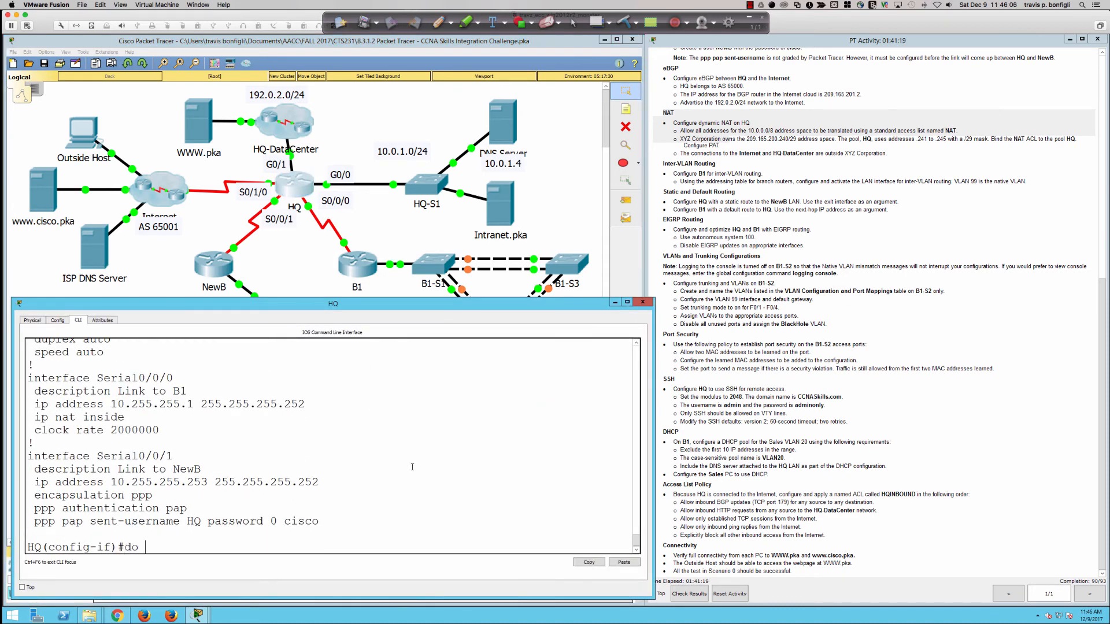
{"action": "type", "text": "sh ip access"}
{"action": "key", "text": "Tab"}
{"action": "type", "text": "list"}
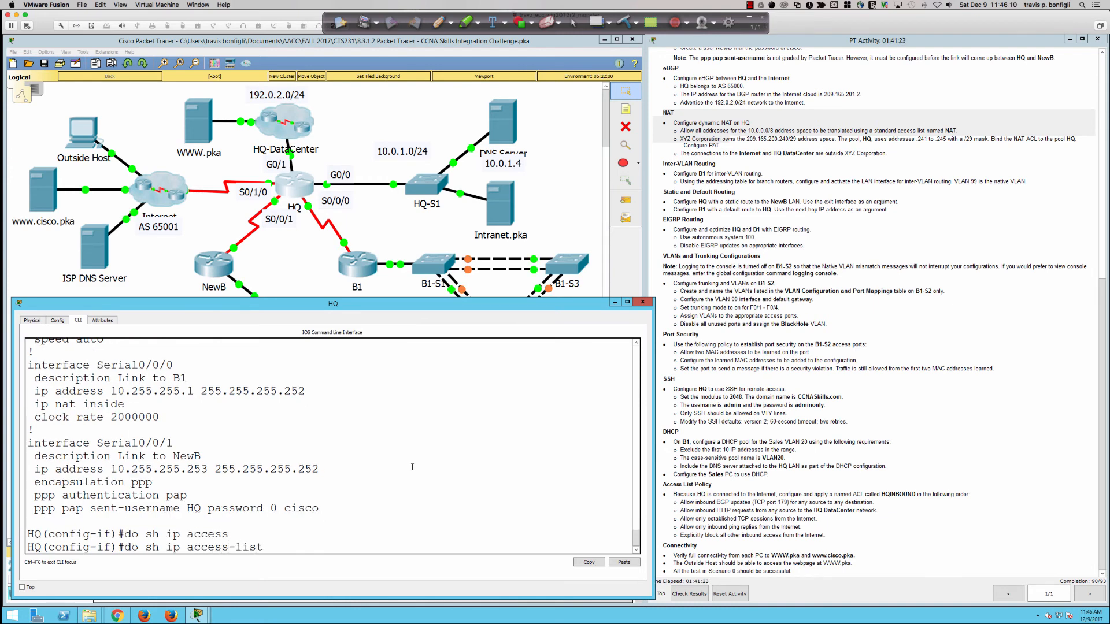
{"action": "key", "text": "Return"}
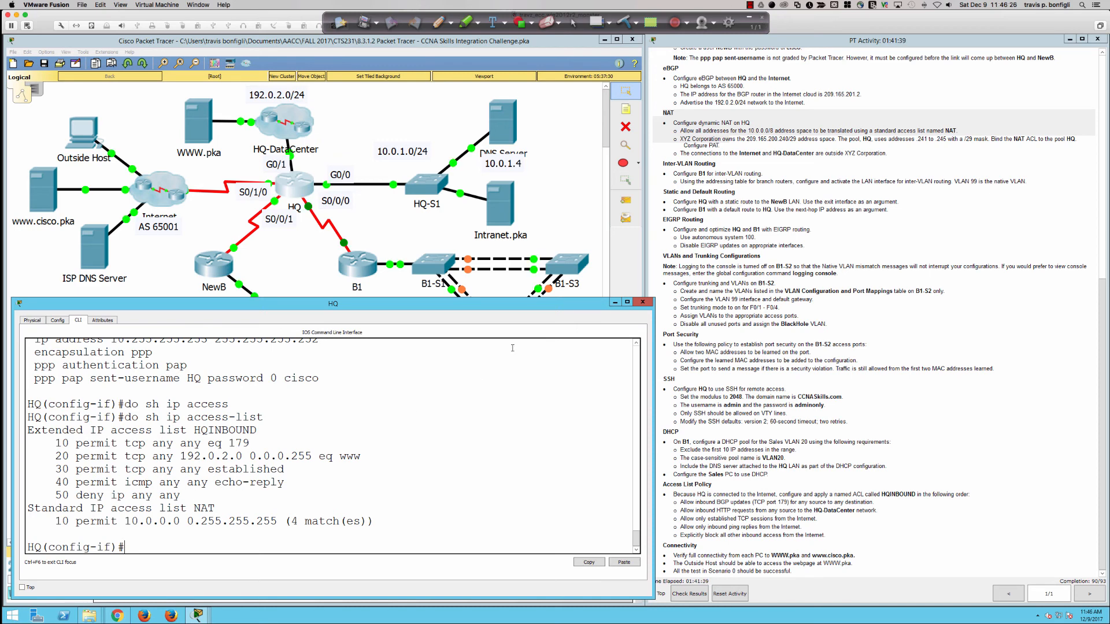
Step: From the Admin PC's command prompt, ping 10.1.0.4
{"action": "left_click", "coordinate": [403, 293]}
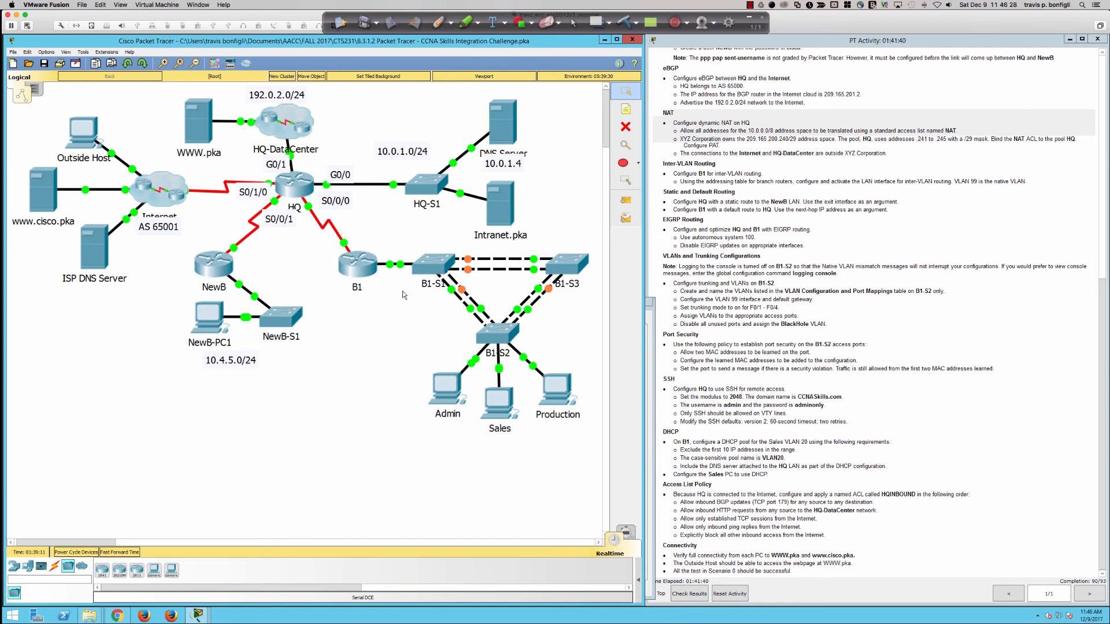
{"action": "left_click", "coordinate": [446, 396]}
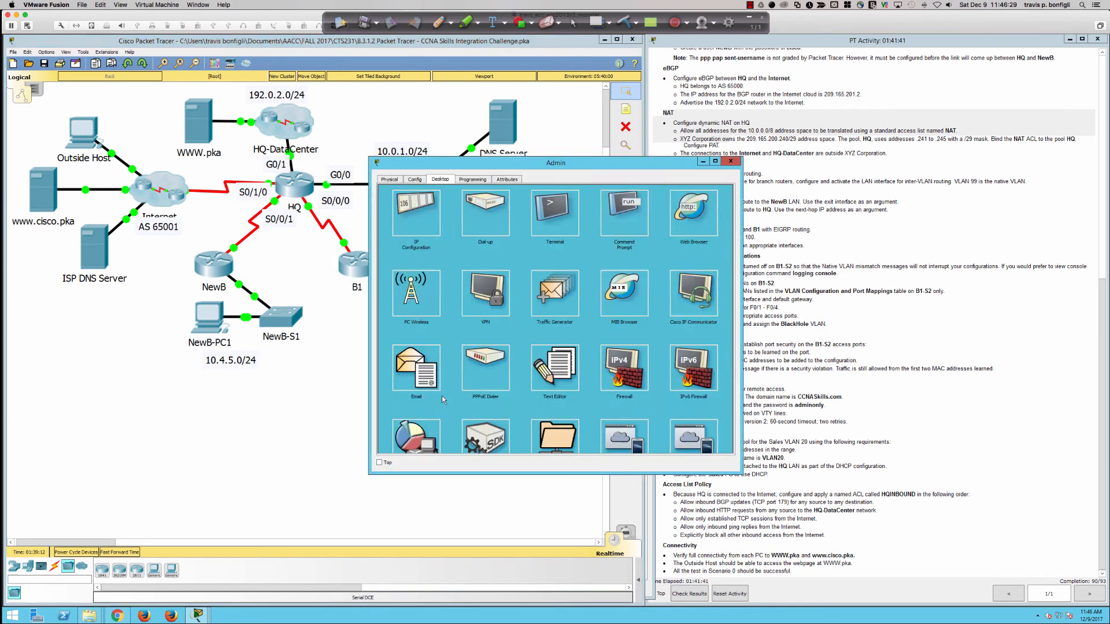
{"action": "left_click", "coordinate": [615, 211]}
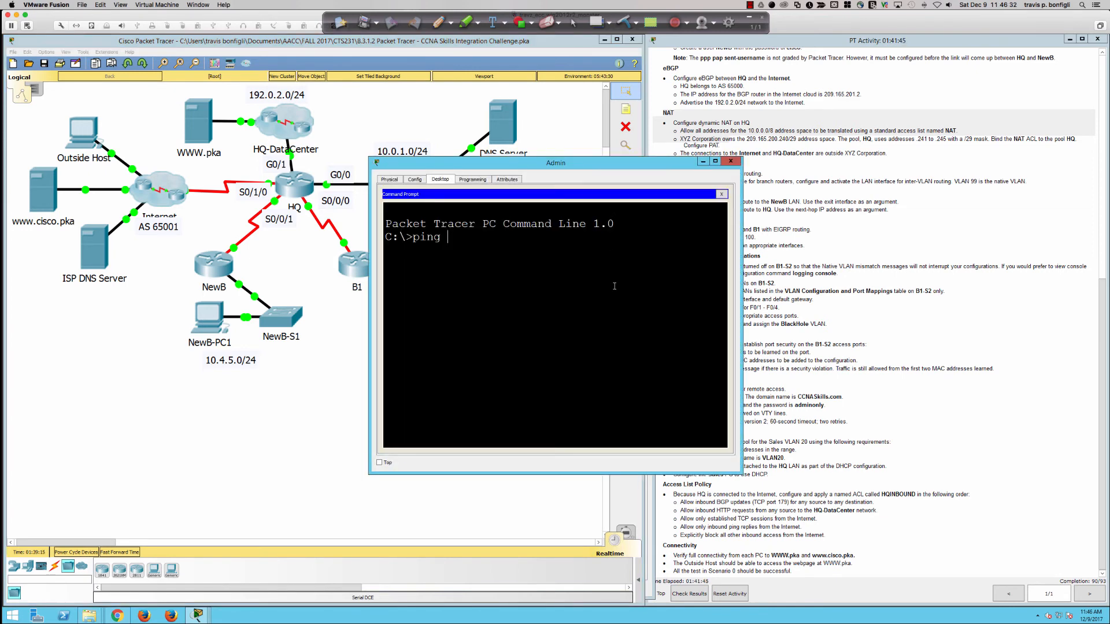
{"action": "type", "text": "ping 10.1.0.4"}
{"action": "key", "text": "Return"}
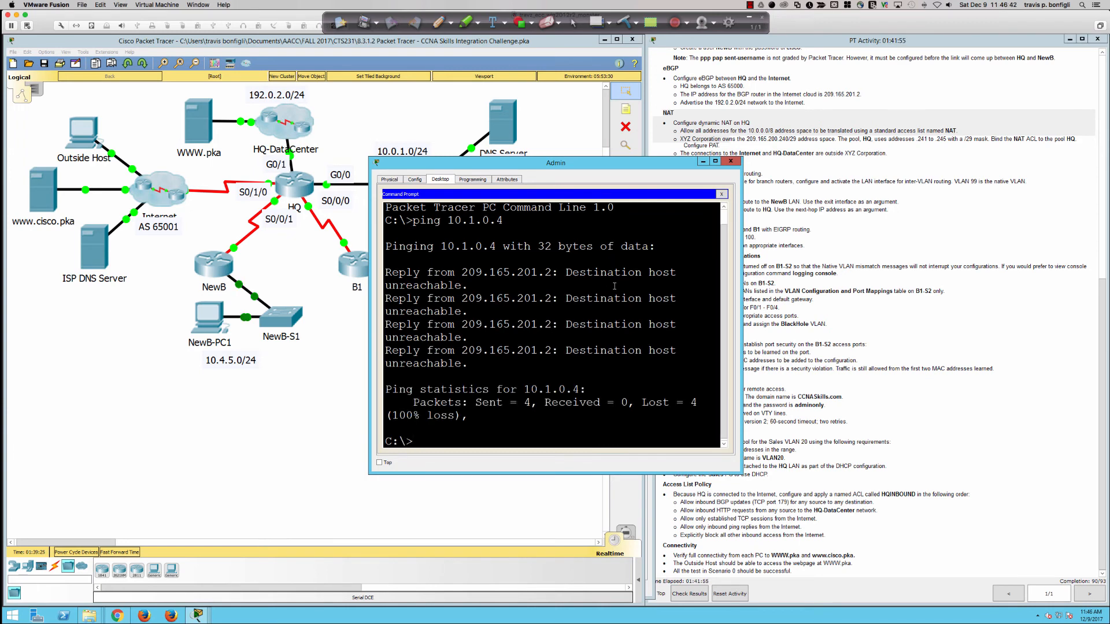
Step: Ping the DNS server at 10.0.1.4, getting 4 of 4 replies, and close the Admin PC
{"action": "type", "text": "ping 10.0.1.4"}
{"action": "key", "text": "Return"}
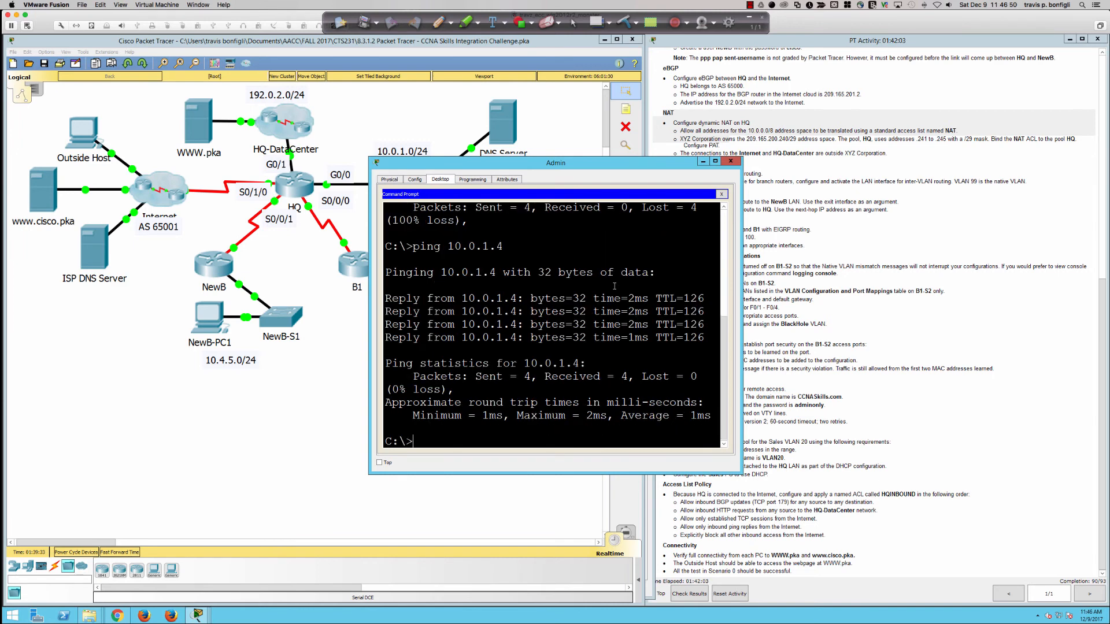
{"action": "key", "text": "Return"}
{"action": "key", "text": "Return"}
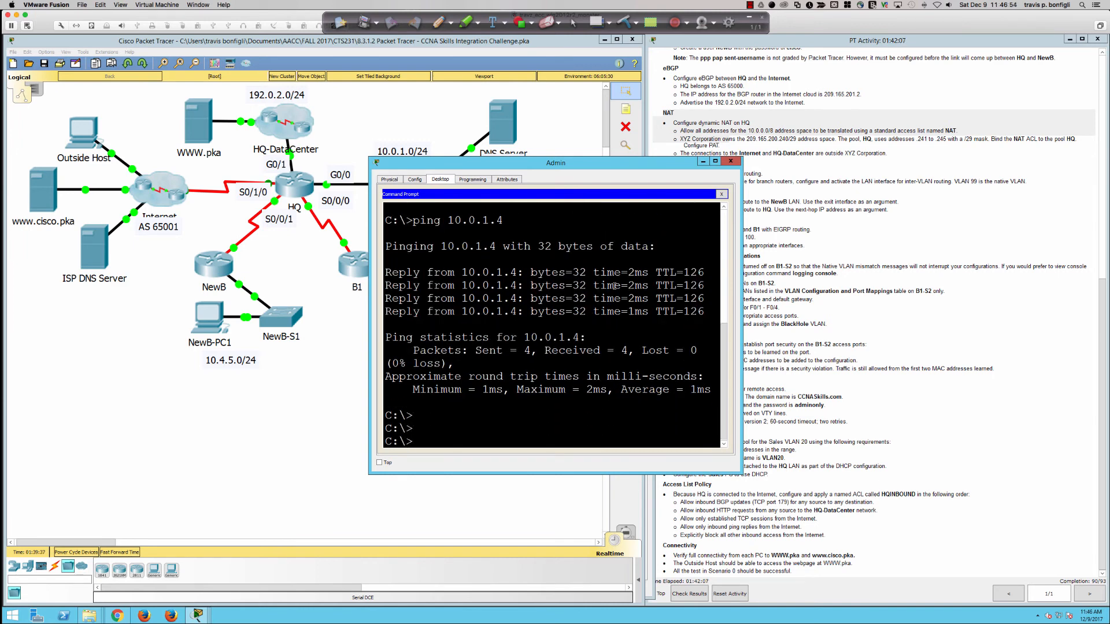
{"action": "left_click", "coordinate": [730, 161]}
Step: Enter HQ's interface Serial0/1/0 configuration mode
{"action": "left_click", "coordinate": [295, 184]}
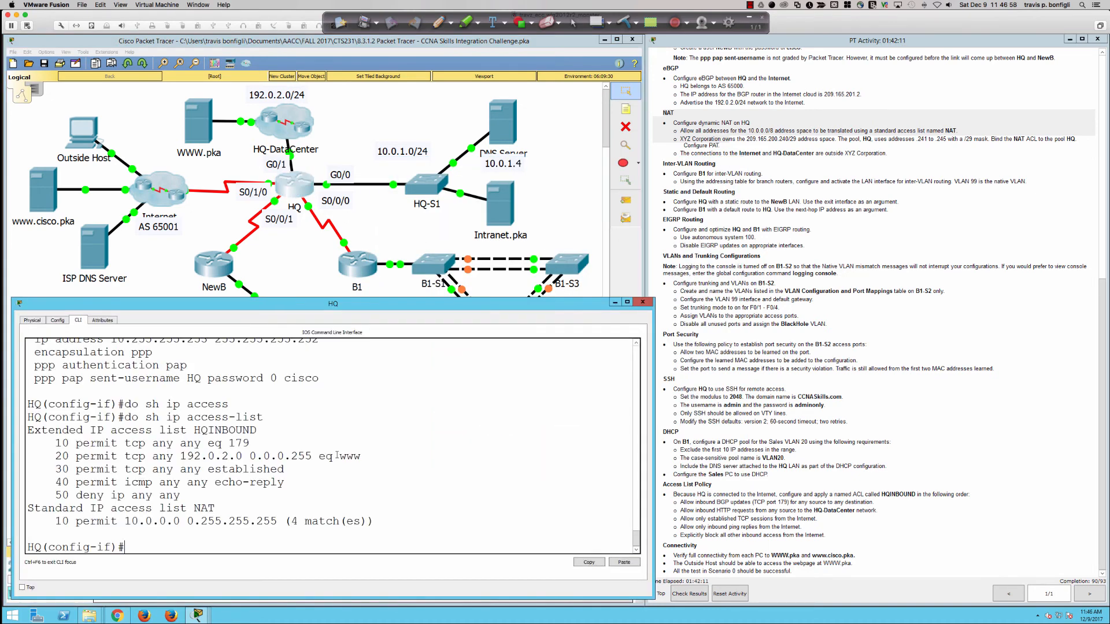
{"action": "key", "text": "Return"}
{"action": "key", "text": "Return"}
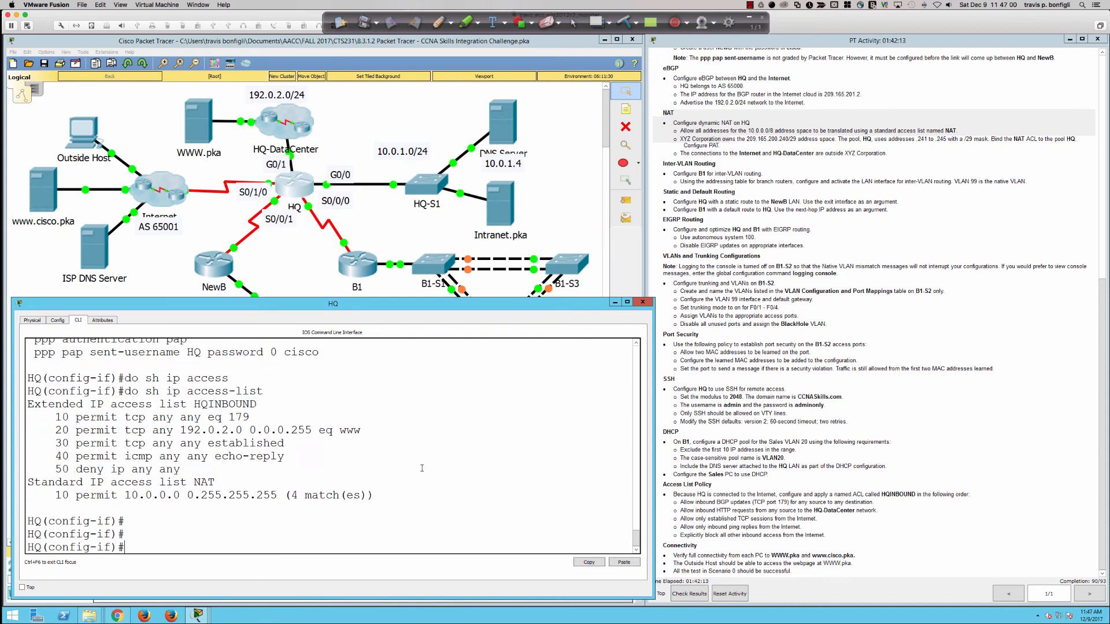
{"action": "type", "text": "int s0/1/0"}
{"action": "key", "text": "Return"}
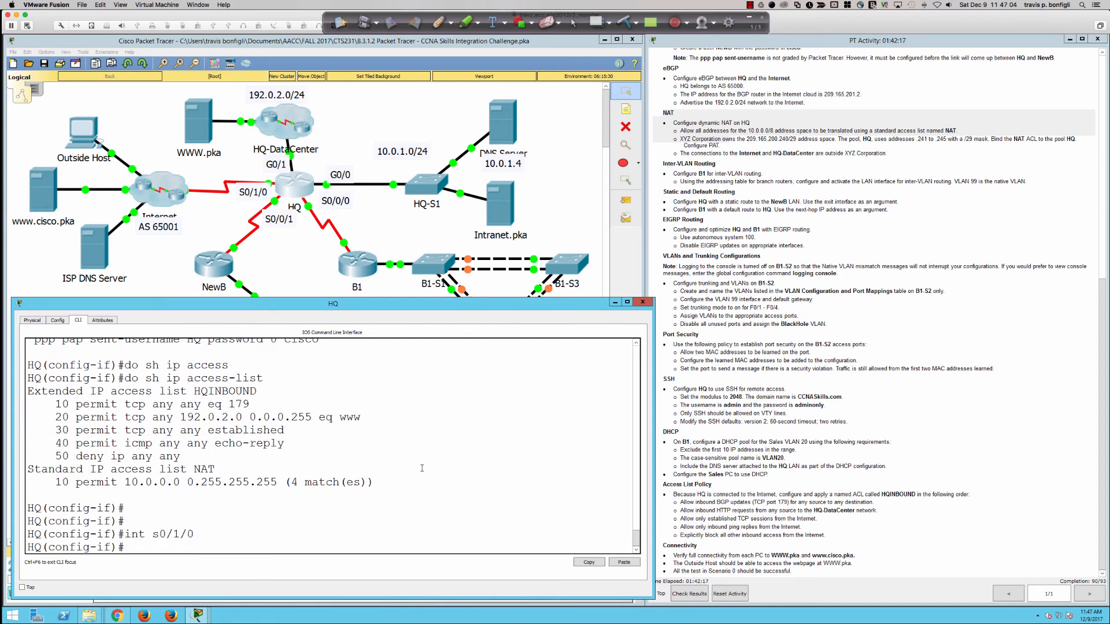
Step: Apply the HQINBOUND access list inbound with 'ip access-group HQINBOUND in'
{"action": "type", "text": "acc"}
{"action": "key", "text": "Return"}
{"action": "type", "text": "ip acc"}
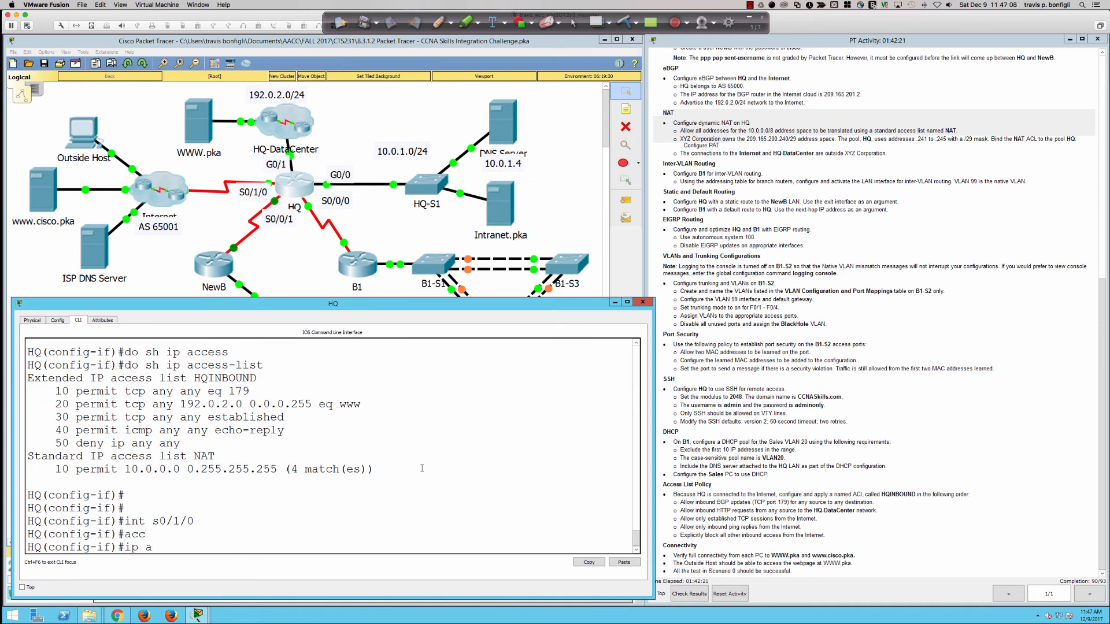
{"action": "key", "text": "Tab"}
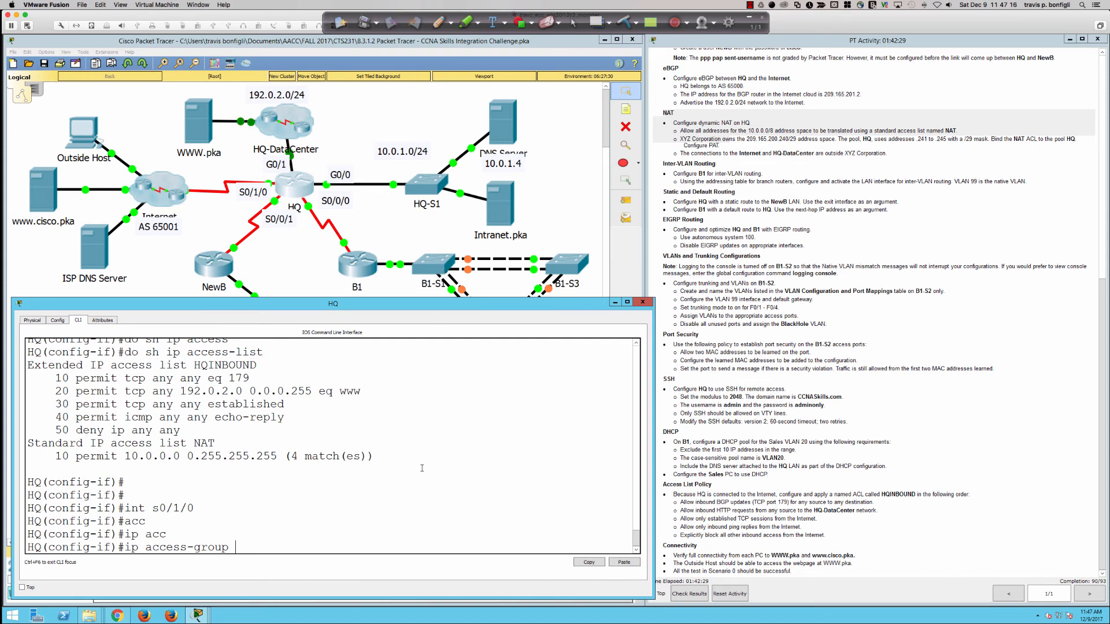
{"action": "type", "text": "?"}
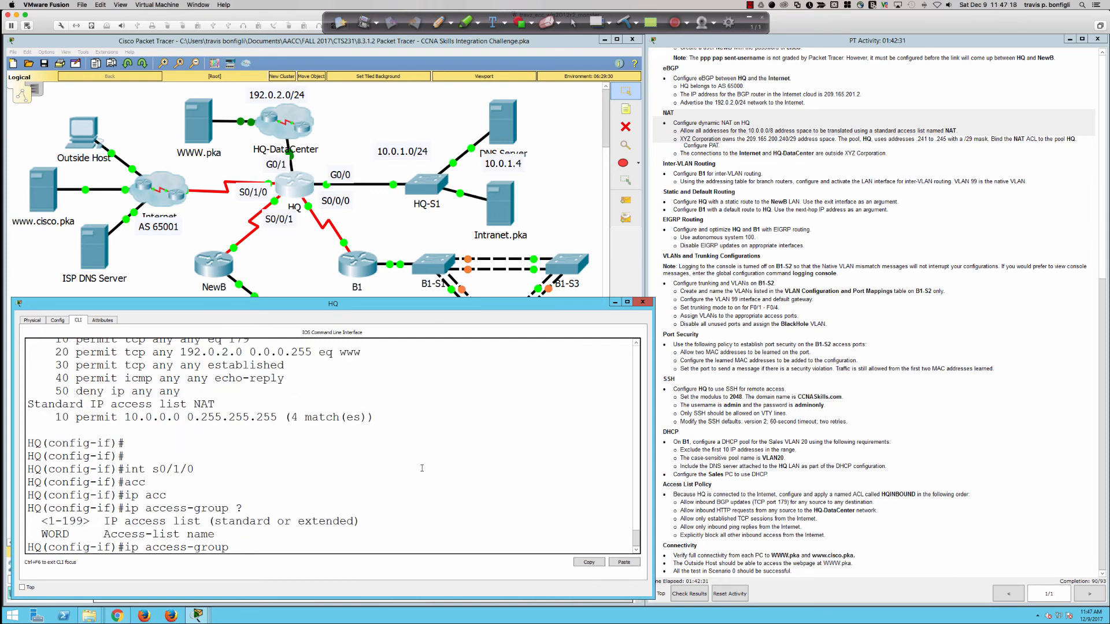
{"action": "type", "text": "HQINBOUND"}
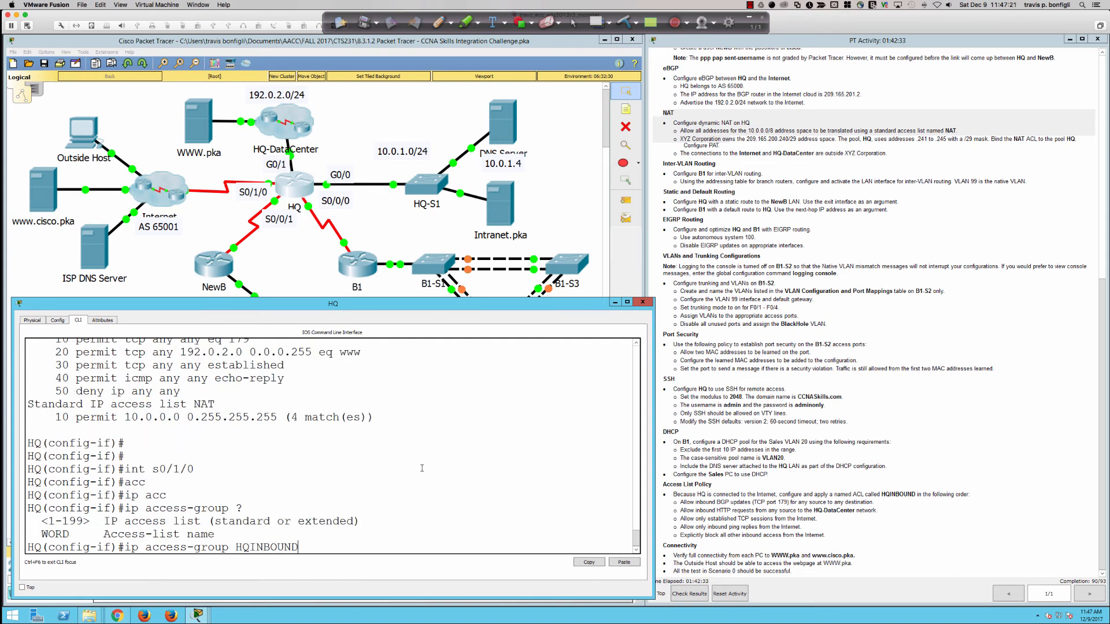
{"action": "key", "text": "Return"}
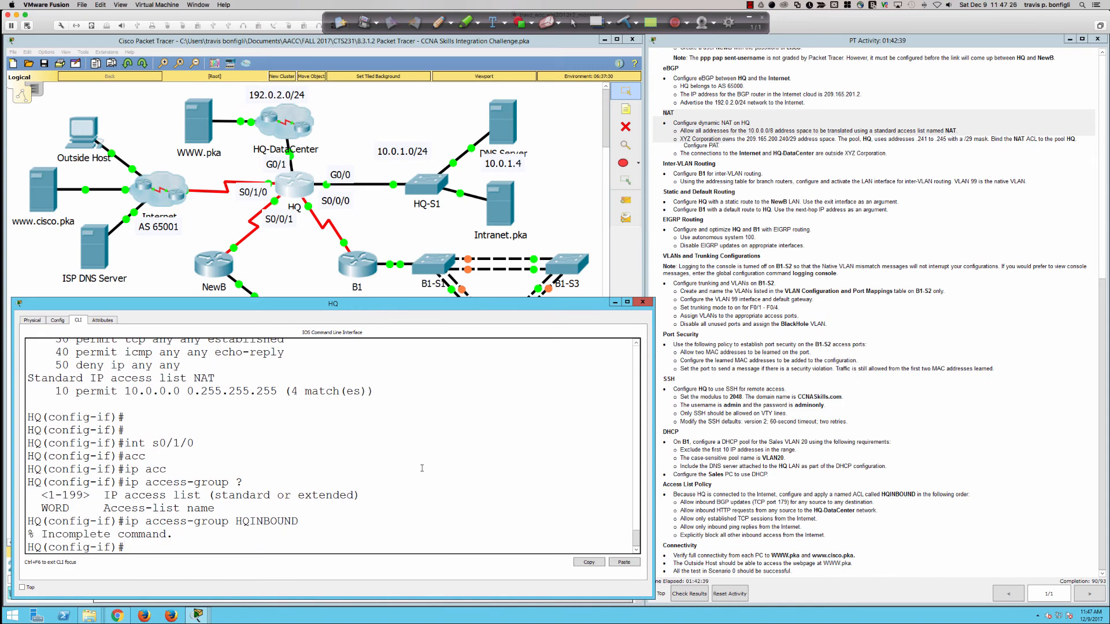
{"action": "key", "text": "Up"}
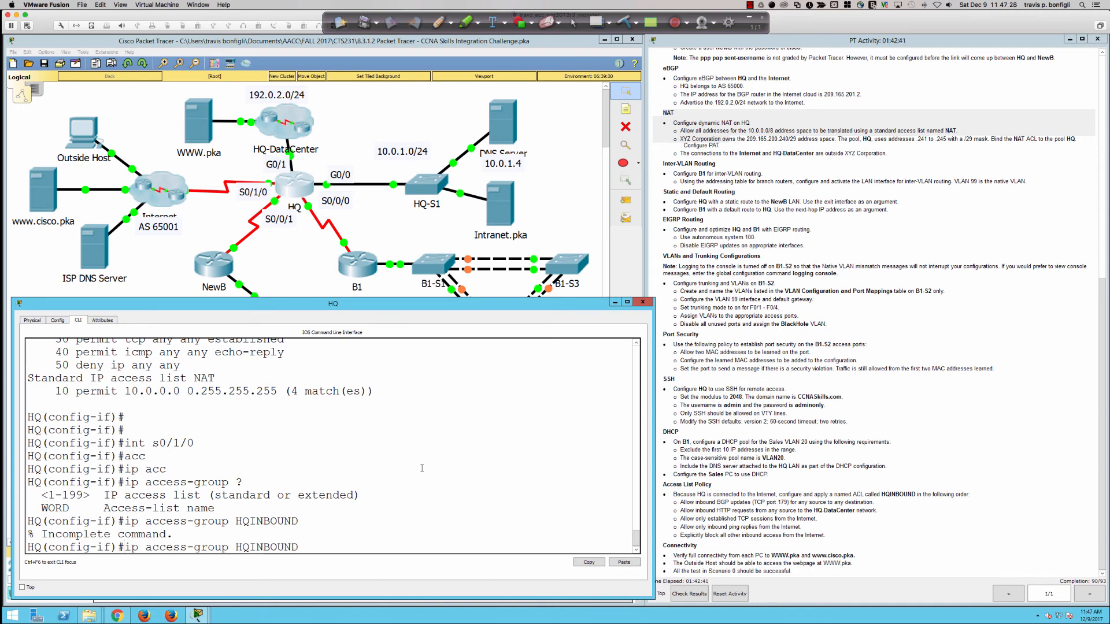
{"action": "type", "text": "in"}
{"action": "key", "text": "Return"}
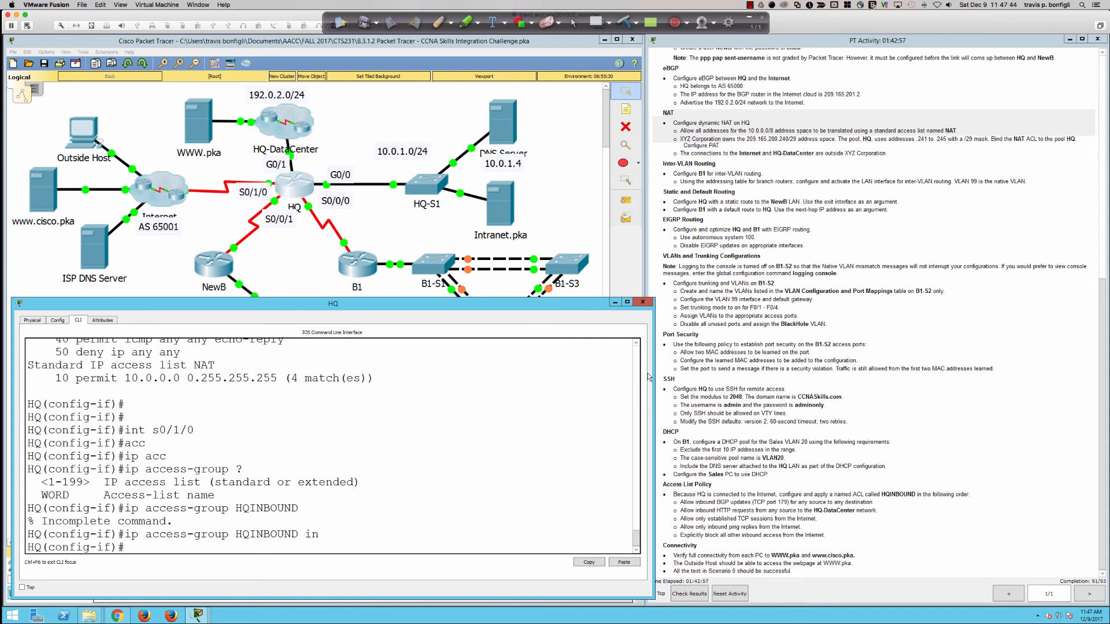
{"action": "key", "text": "Return"}
{"action": "key", "text": "Return"}
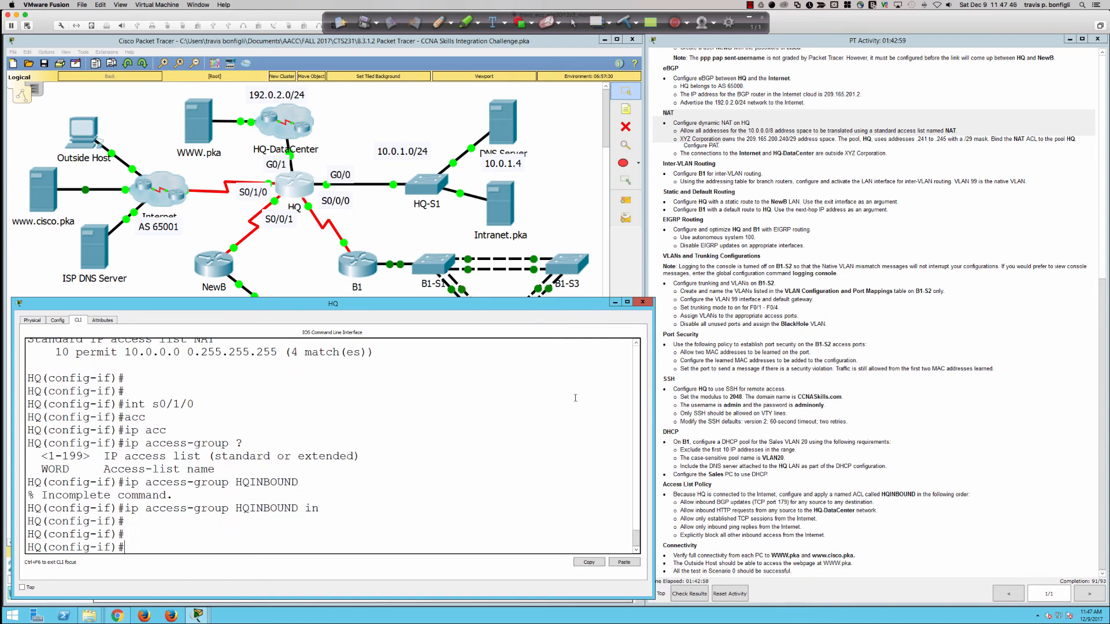
Step: Display HQ's running configuration with 'do sh ru' and page into the serial interface settings
{"action": "type", "text": "do sh ru"}
{"action": "key", "text": "Return"}
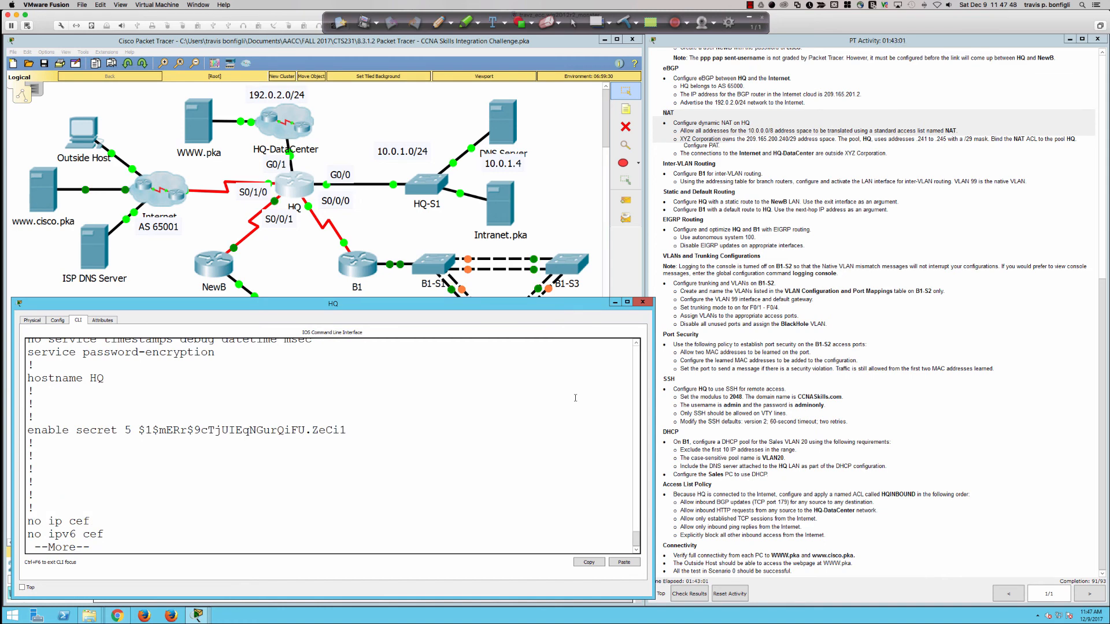
{"action": "key", "text": "Return"}
{"action": "key", "text": "Return"}
{"action": "key", "text": "Return"}
{"action": "key", "text": "Return"}
{"action": "key", "text": "Return"}
{"action": "key", "text": "Return"}
{"action": "key", "text": "Return"}
{"action": "key", "text": "Return"}
{"action": "key", "text": "Return"}
{"action": "key", "text": "Return"}
{"action": "key", "text": "Return"}
{"action": "key", "text": "Return"}
{"action": "key", "text": "Return"}
{"action": "key", "text": "Return"}
{"action": "key", "text": "Return"}
{"action": "key", "text": "Return"}
{"action": "key", "text": "Return"}
{"action": "key", "text": "Return"}
{"action": "key", "text": "Return"}
{"action": "key", "text": "Return"}
{"action": "key", "text": "Return"}
{"action": "key", "text": "Return"}
{"action": "key", "text": "Return"}
{"action": "key", "text": "Return"}
{"action": "key", "text": "Return"}
{"action": "key", "text": "Return"}
{"action": "key", "text": "Return"}
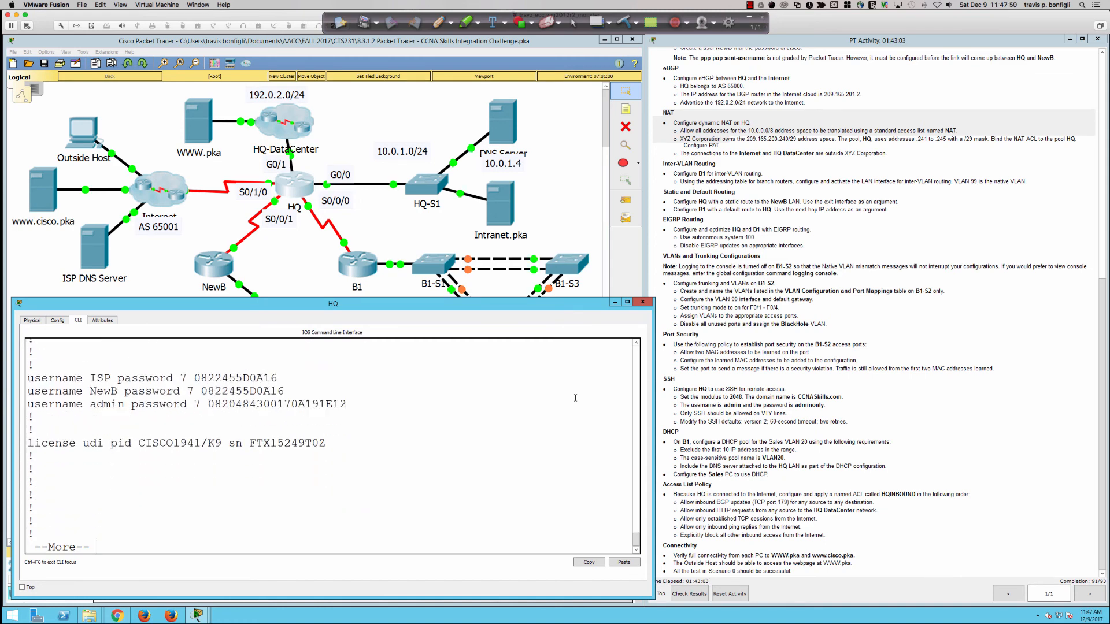
{"action": "key", "text": "Return"}
{"action": "key", "text": "Return"}
{"action": "key", "text": "Return"}
{"action": "key", "text": "Return"}
{"action": "key", "text": "Return"}
{"action": "key", "text": "Return"}
{"action": "key", "text": "Return"}
{"action": "key", "text": "Return"}
{"action": "key", "text": "Return"}
{"action": "key", "text": "Return"}
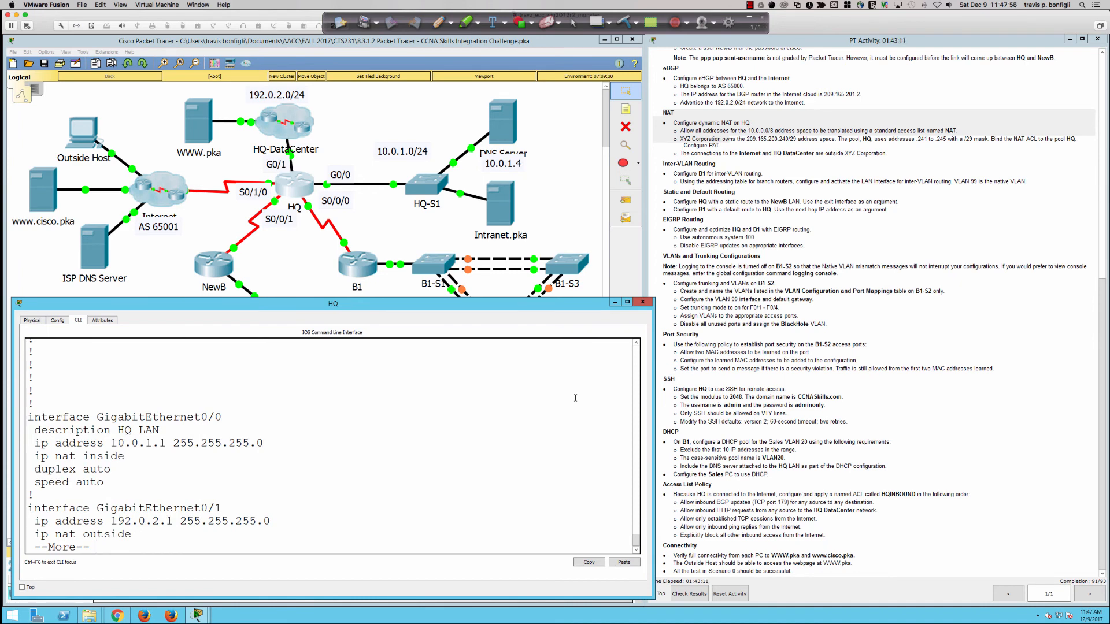
{"action": "key", "text": "Return"}
{"action": "key", "text": "Return"}
{"action": "key", "text": "Return"}
{"action": "key", "text": "Return"}
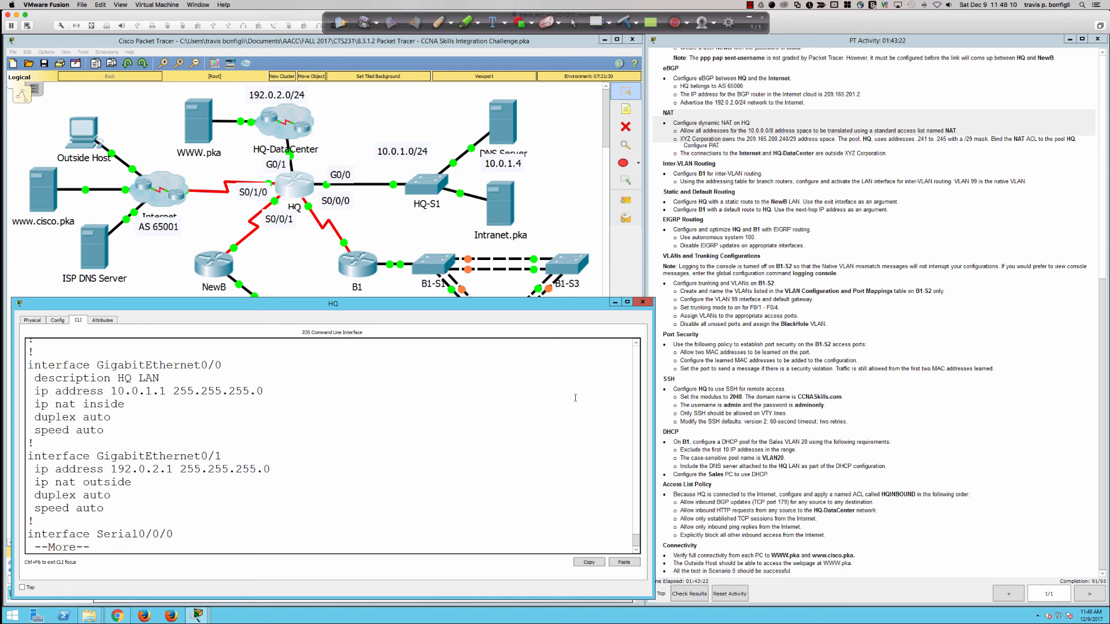
{"action": "key", "text": "Return"}
{"action": "key", "text": "Return"}
{"action": "key", "text": "Return"}
{"action": "key", "text": "Return"}
{"action": "key", "text": "Return"}
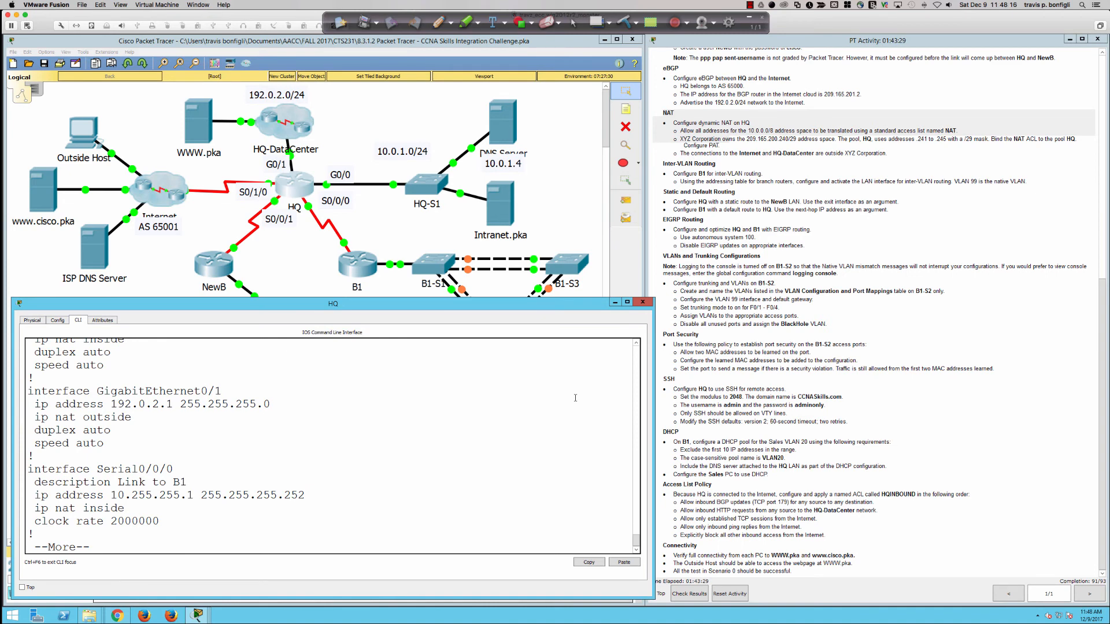
{"action": "key", "text": "Return"}
{"action": "key", "text": "Return"}
{"action": "key", "text": "Return"}
{"action": "key", "text": "Return"}
{"action": "key", "text": "Return"}
{"action": "key", "text": "Return"}
{"action": "key", "text": "Return"}
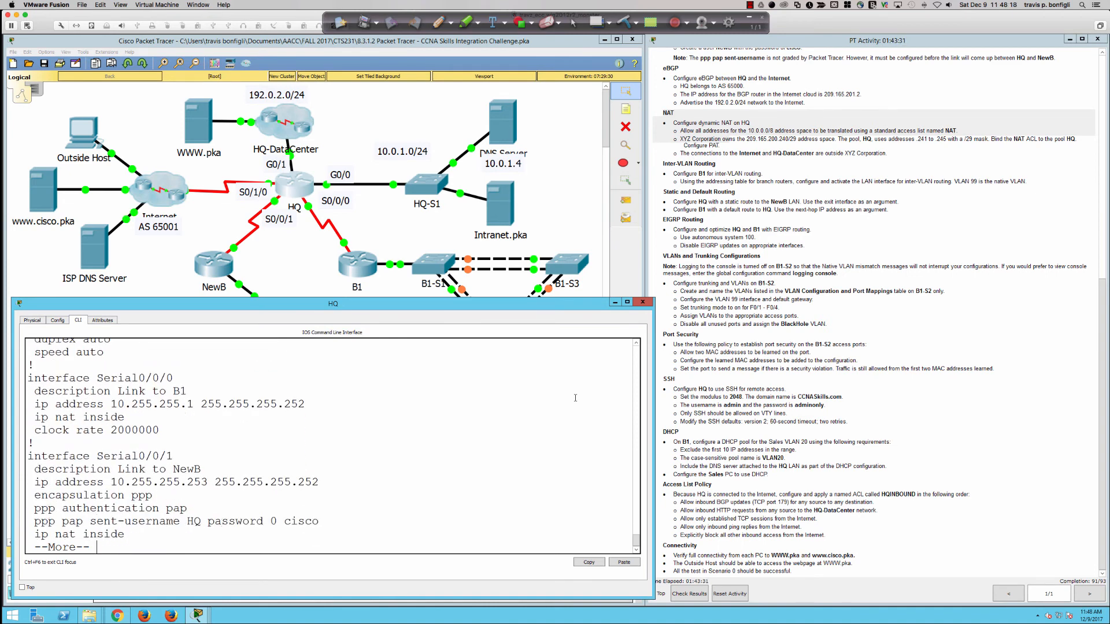
{"action": "key", "text": "Return"}
{"action": "key", "text": "Return"}
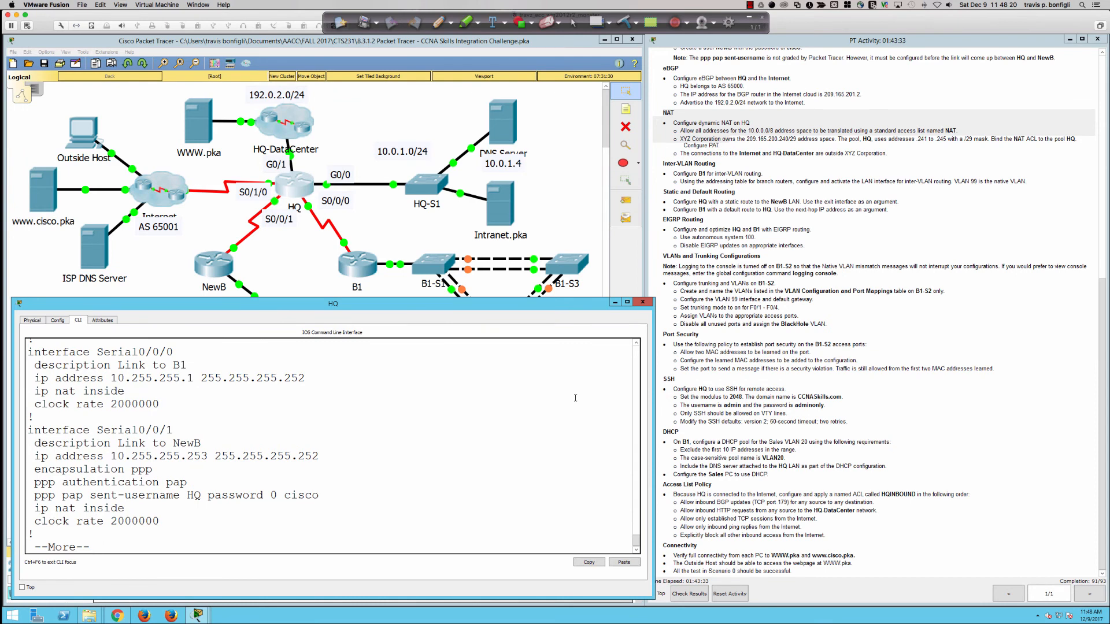
Step: Confirm Serial0/1/0 shows HQINBOUND inbound, stop the listing, and check the activity results
{"action": "key", "text": "Return"}
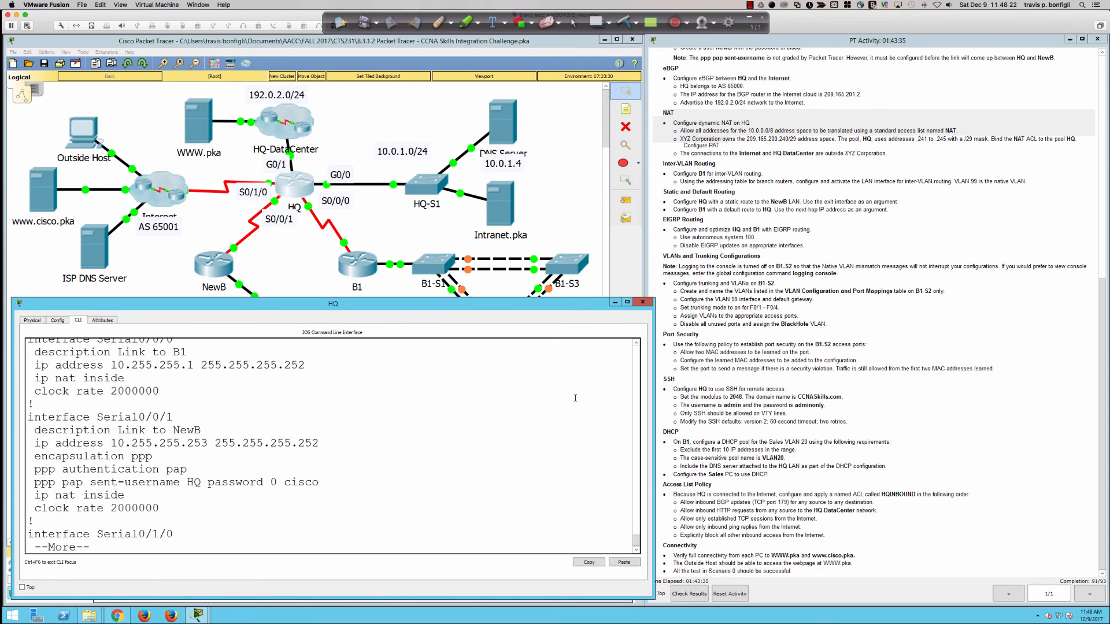
{"action": "key", "text": "Return"}
{"action": "key", "text": "Return"}
{"action": "key", "text": "Return"}
{"action": "key", "text": "Return"}
{"action": "key", "text": "Return"}
{"action": "key", "text": "Return"}
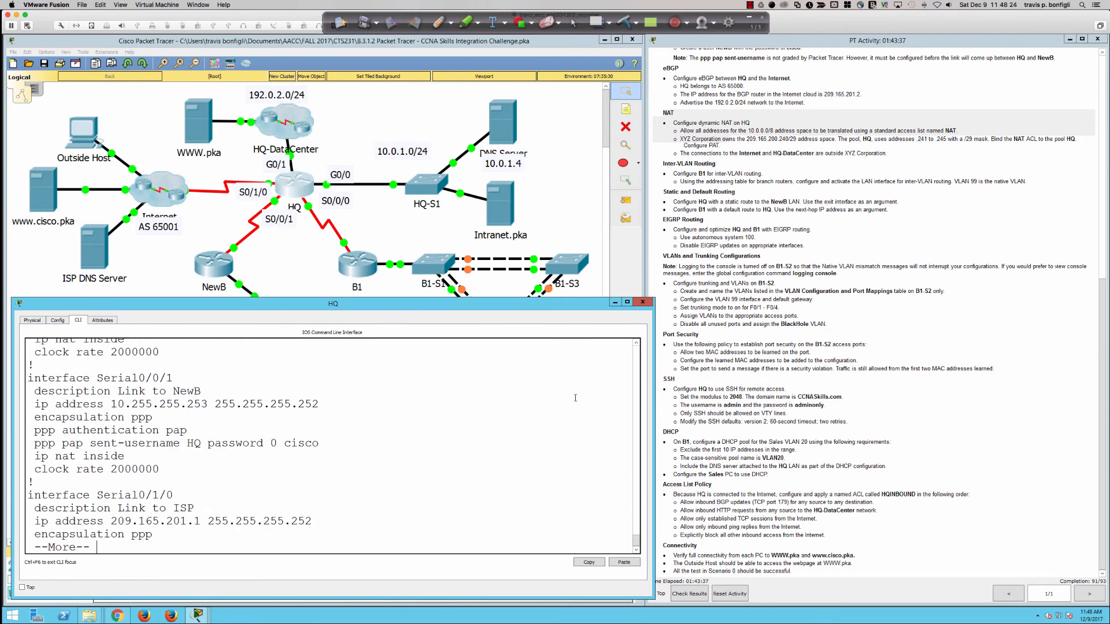
{"action": "key", "text": "Return"}
{"action": "key", "text": "Return"}
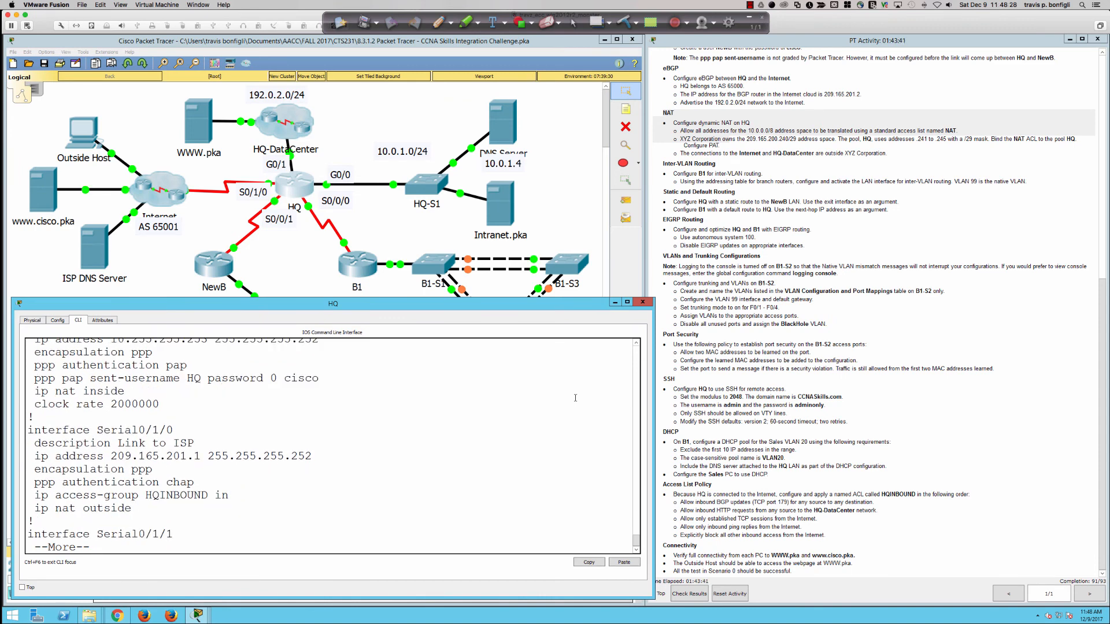
{"action": "key", "text": "q"}
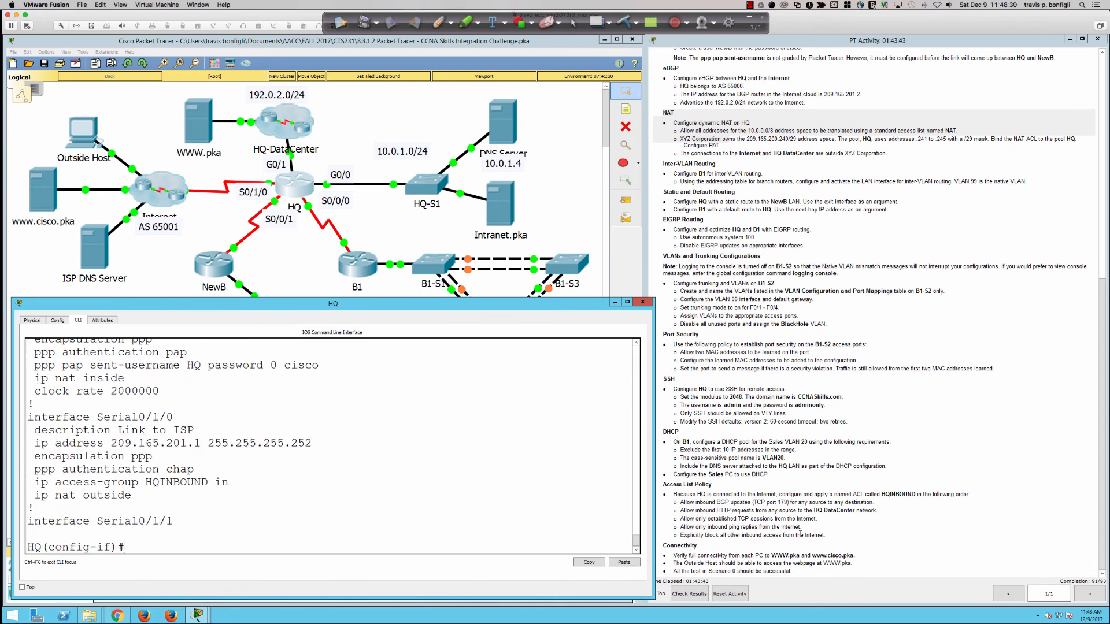
{"action": "left_click", "coordinate": [685, 594]}
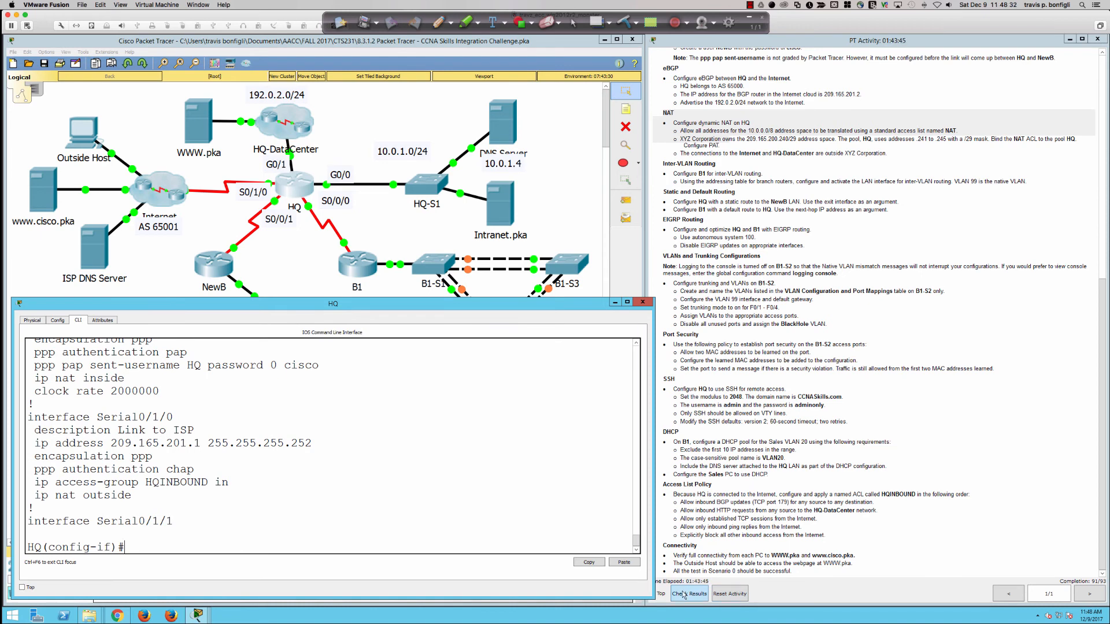
Step: Scroll the assessment items to HQ's incorrect EIGRP network and VTY login entries, then close results
{"action": "left_click", "coordinate": [258, 156]}
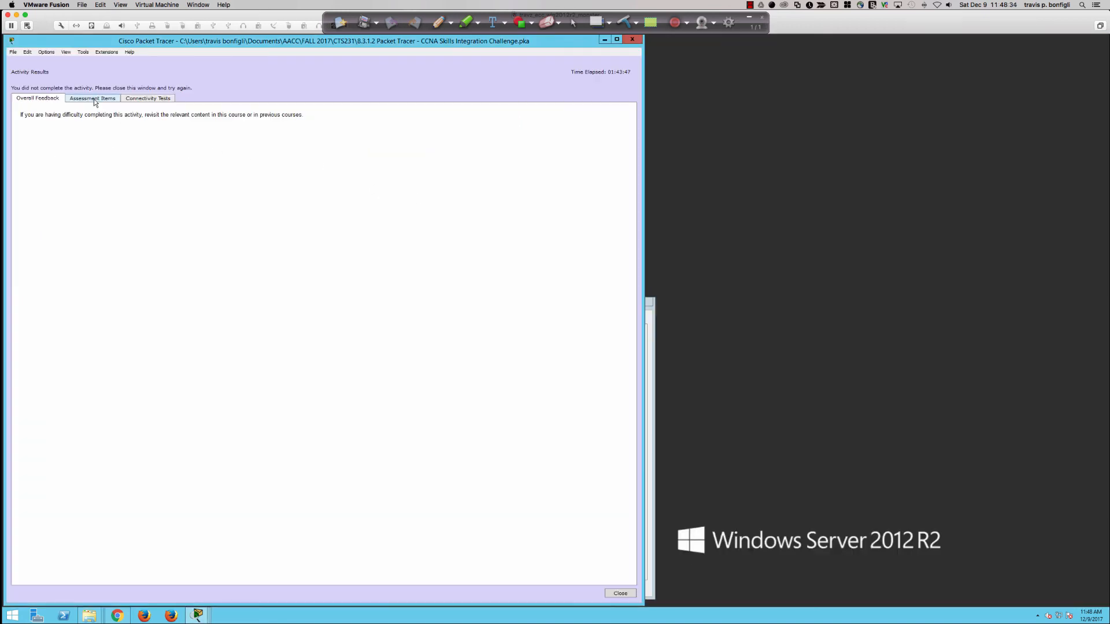
{"action": "left_click", "coordinate": [92, 99]}
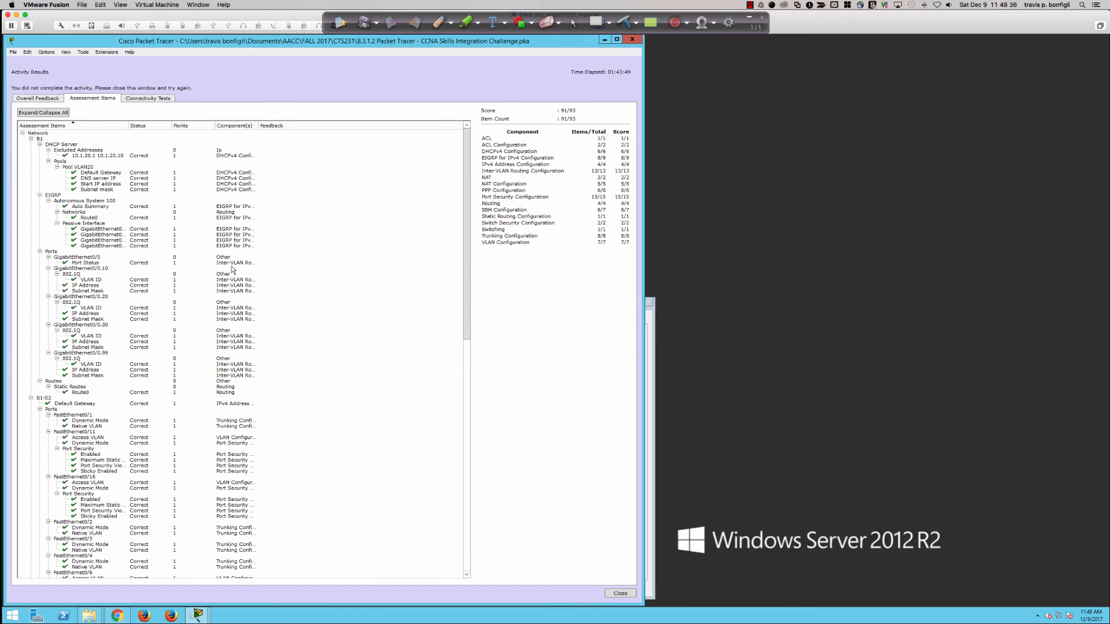
{"action": "scroll", "coordinate": [228, 271], "scroll_direction": "down", "scroll_amount": 12}
{"action": "scroll", "coordinate": [219, 269], "scroll_direction": "down", "scroll_amount": 17}
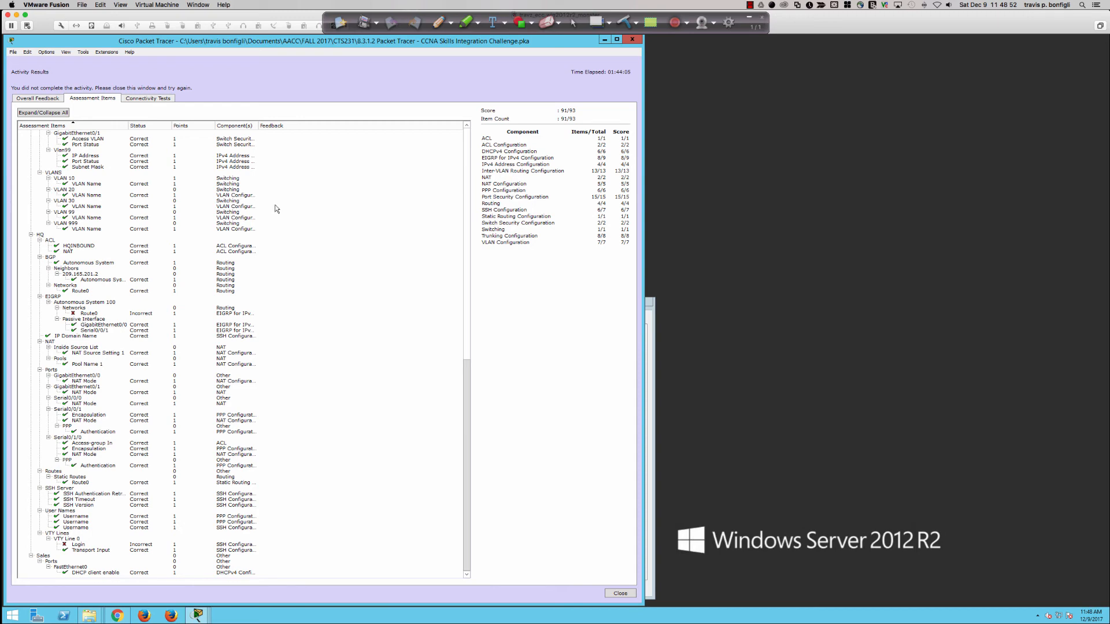
{"action": "left_click", "coordinate": [633, 39]}
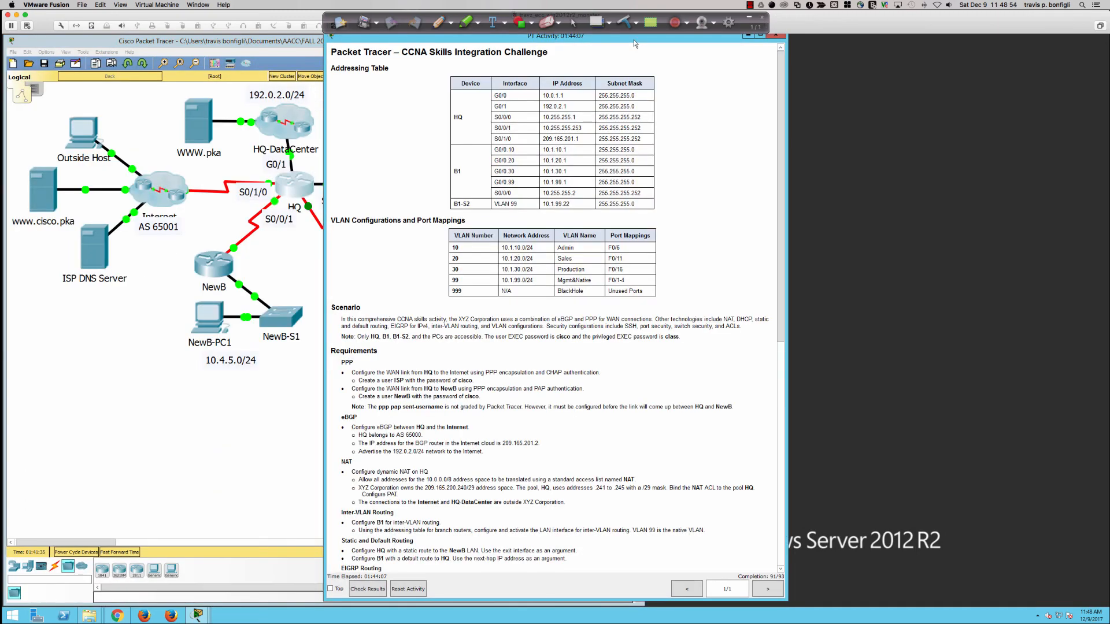
Step: Restore the instructions window, place it right of the topology, and scroll to eBGP through Connectivity
{"action": "left_click_drag", "start_coordinate": [440, 39], "coordinate": [759, 37]}
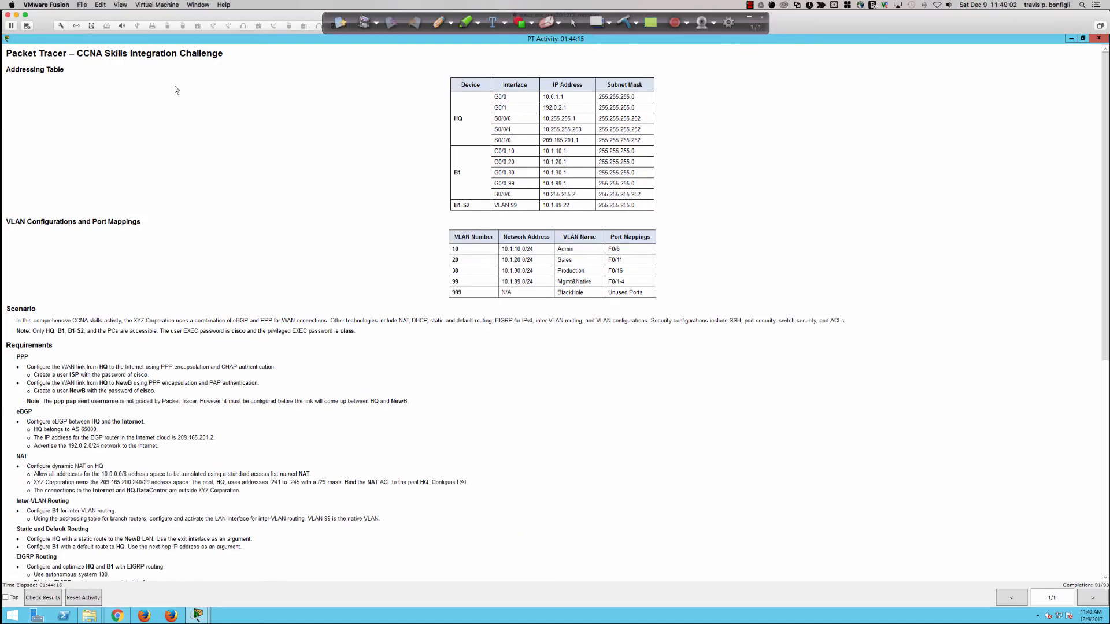
{"action": "double_click", "coordinate": [172, 39]}
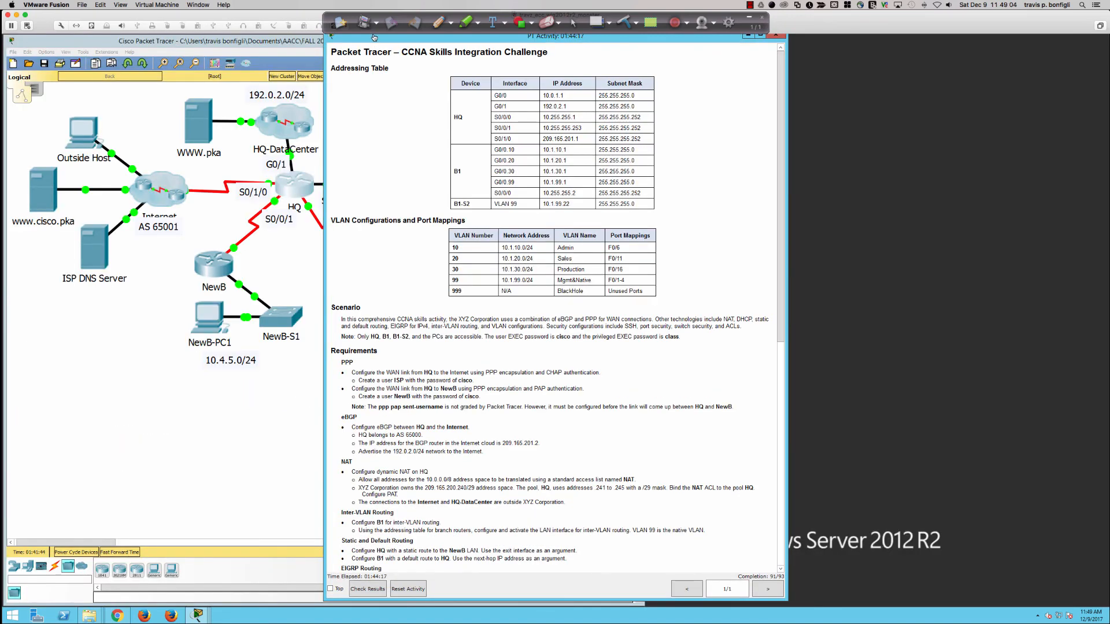
{"action": "left_click_drag", "start_coordinate": [376, 41], "coordinate": [697, 38]}
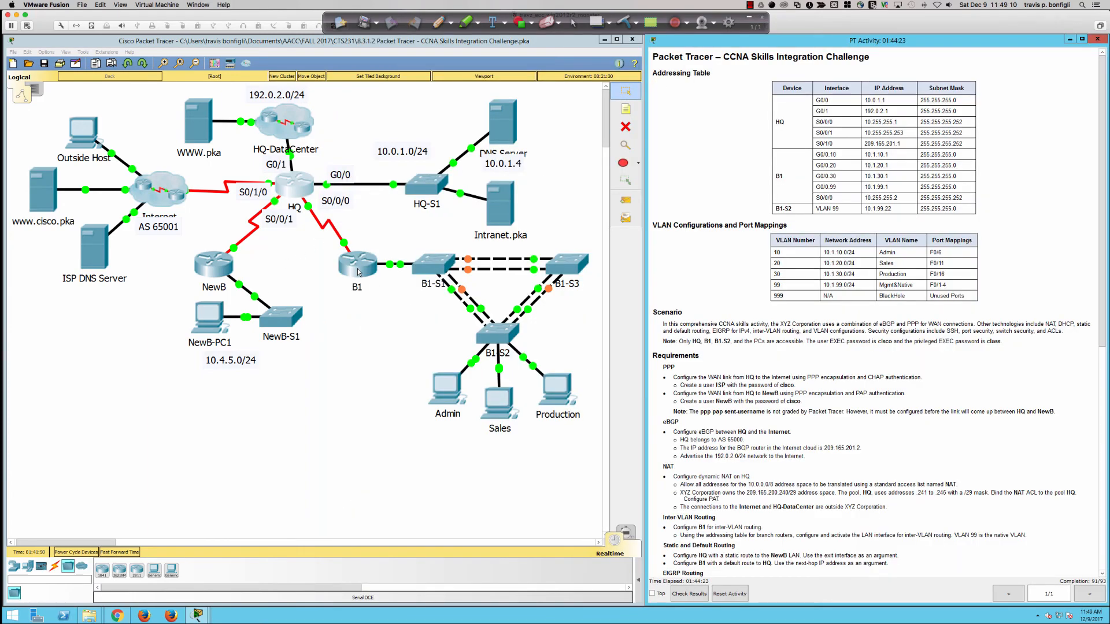
{"action": "scroll", "coordinate": [721, 472], "scroll_direction": "down", "scroll_amount": 6}
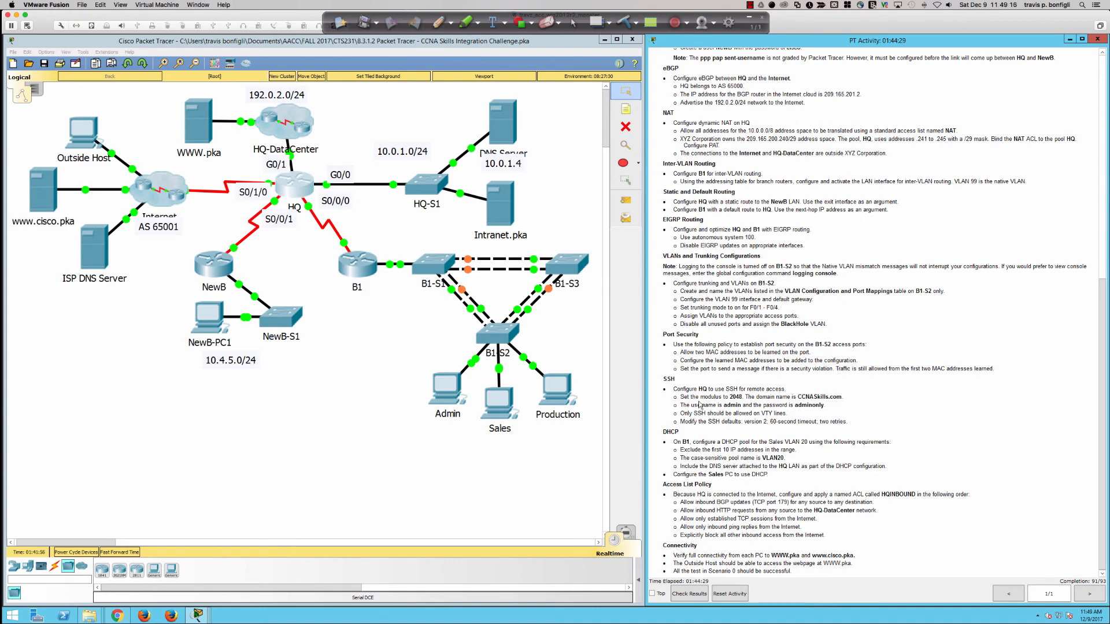
Step: Review HQ's running configuration to find the login setting under the VTY lines
{"action": "left_click", "coordinate": [293, 190]}
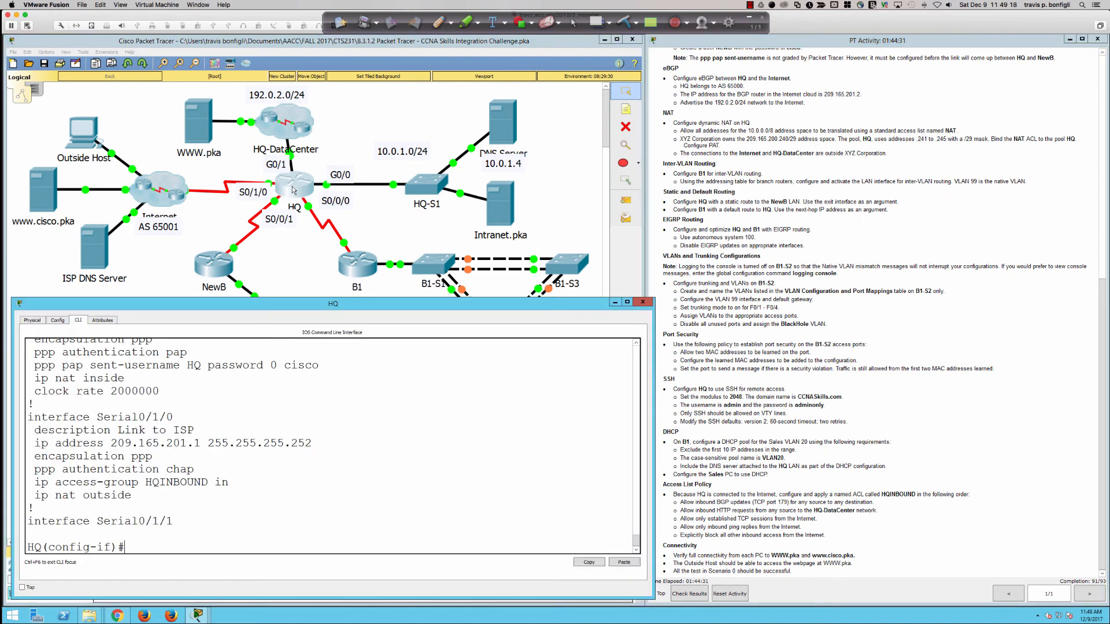
{"action": "type", "text": "do sh run"}
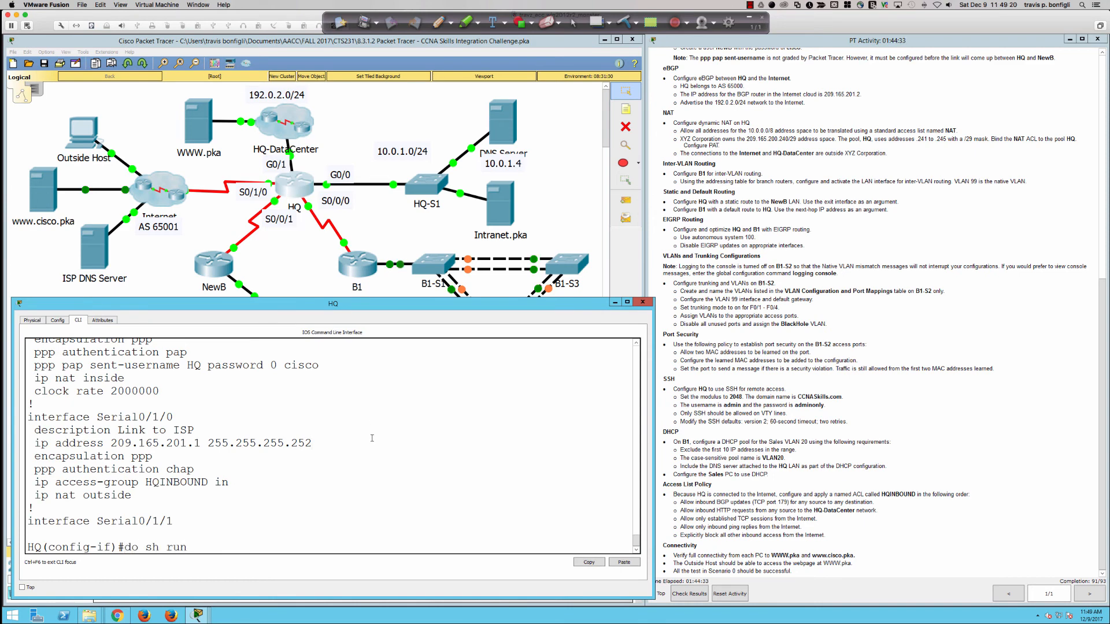
{"action": "key", "text": "Return"}
{"action": "key", "text": "space"}
{"action": "key", "text": "space"}
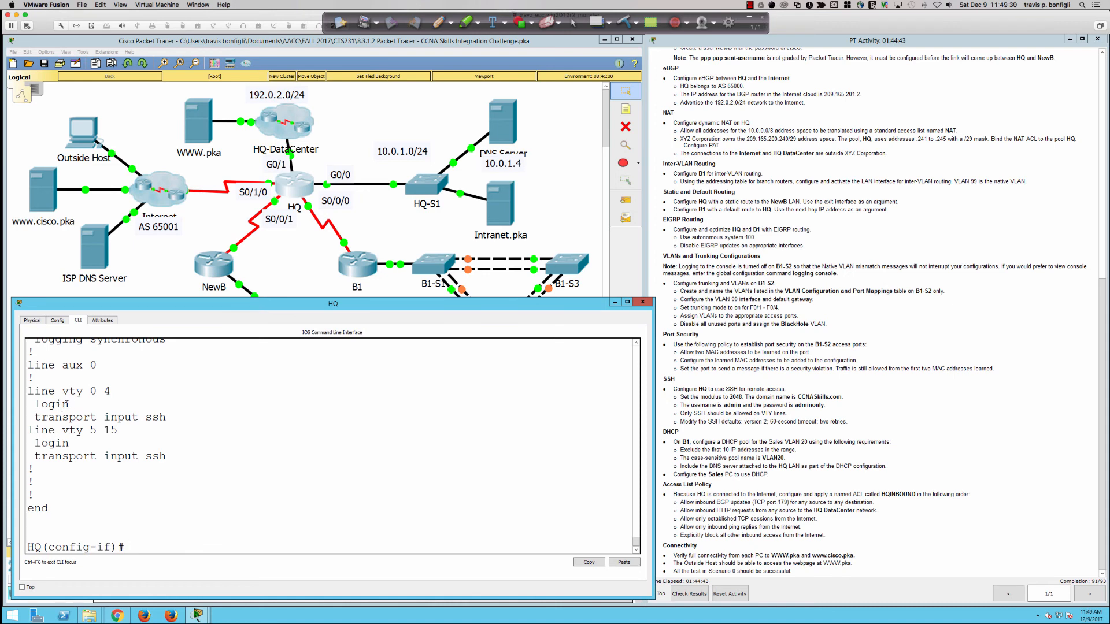
{"action": "left_click_drag", "start_coordinate": [68, 404], "coordinate": [35, 404]}
{"action": "left_click", "coordinate": [289, 491]}
Step: Set HQ's VTY lines 0 15 to authenticate with 'login local'
{"action": "type", "text": "line vty 0 15"}
{"action": "key", "text": "Return"}
{"action": "type", "text": "login"}
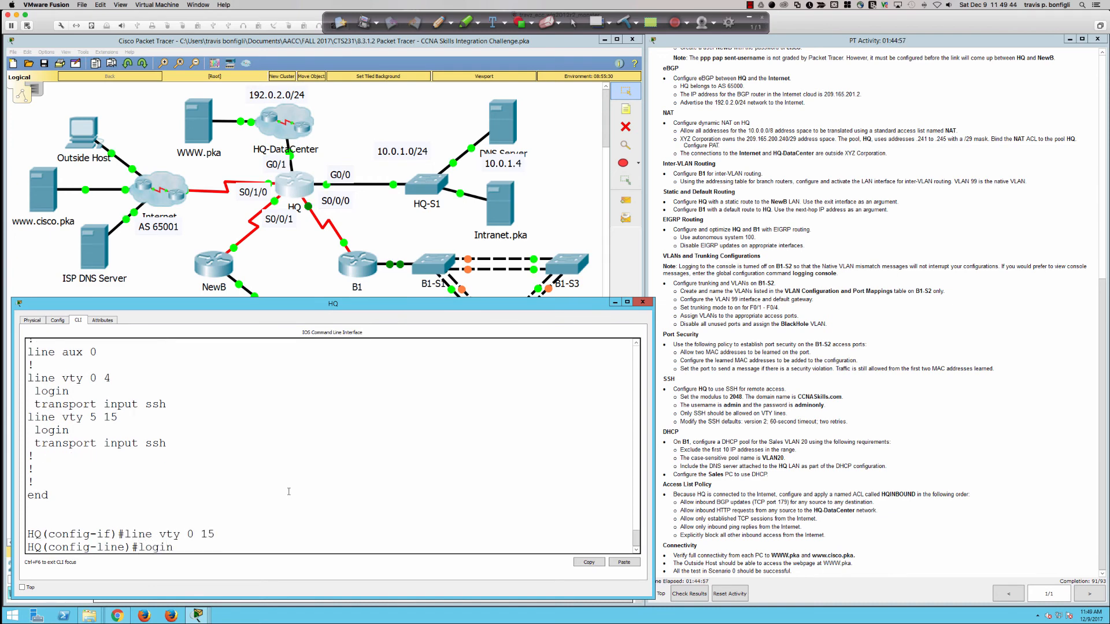
{"action": "type", "text": " local"}
{"action": "key", "text": "Return"}
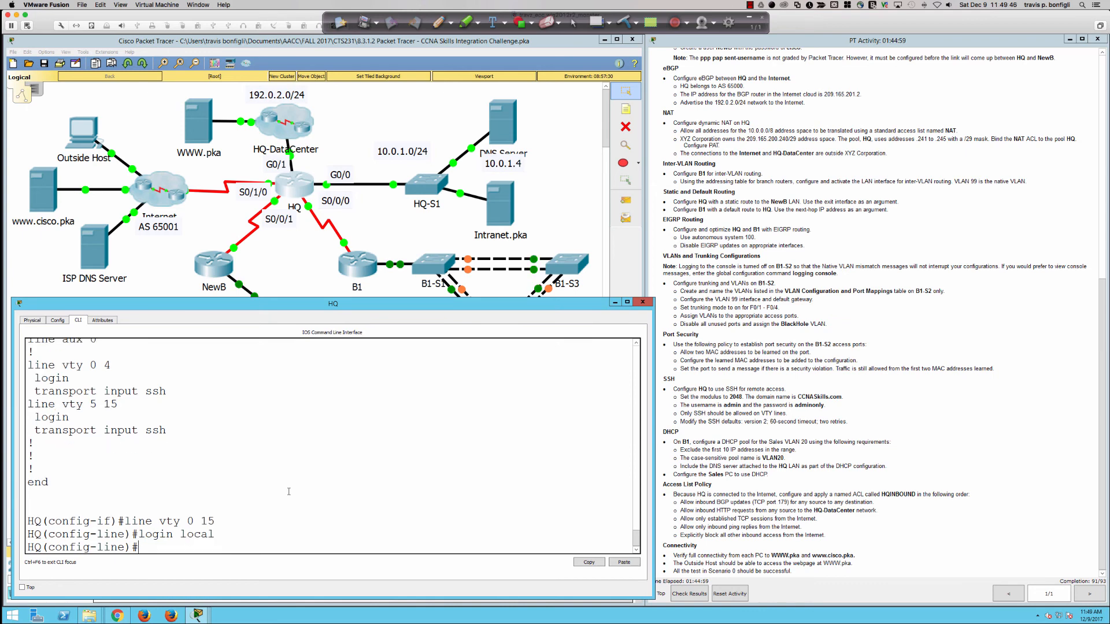
{"action": "key", "text": "Return"}
{"action": "key", "text": "Return"}
{"action": "key", "text": "Return"}
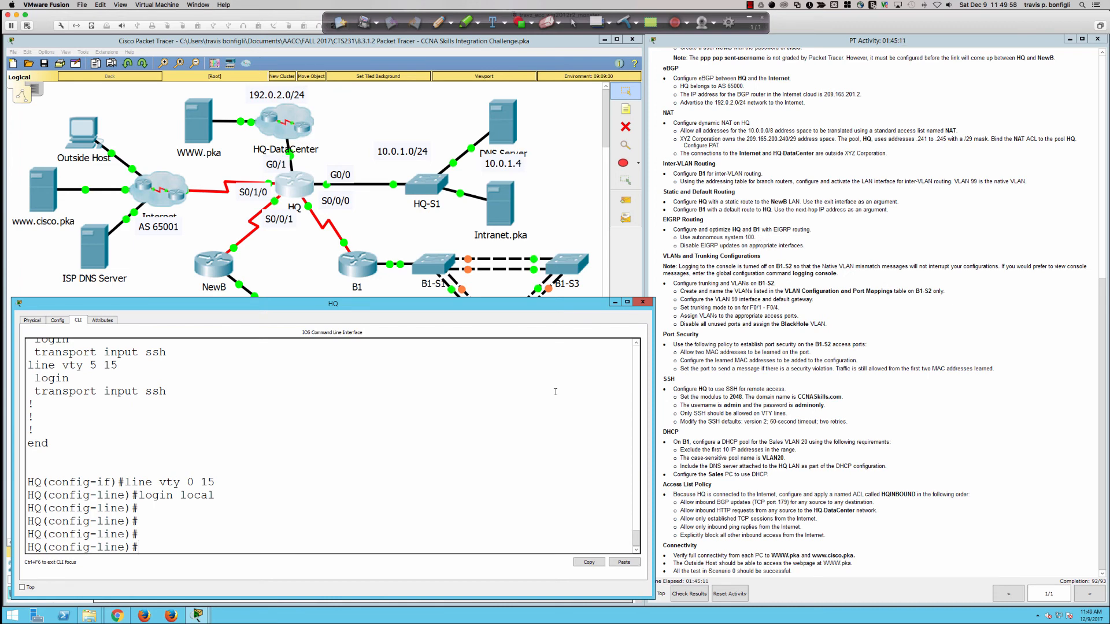
{"action": "left_click", "coordinate": [359, 267]}
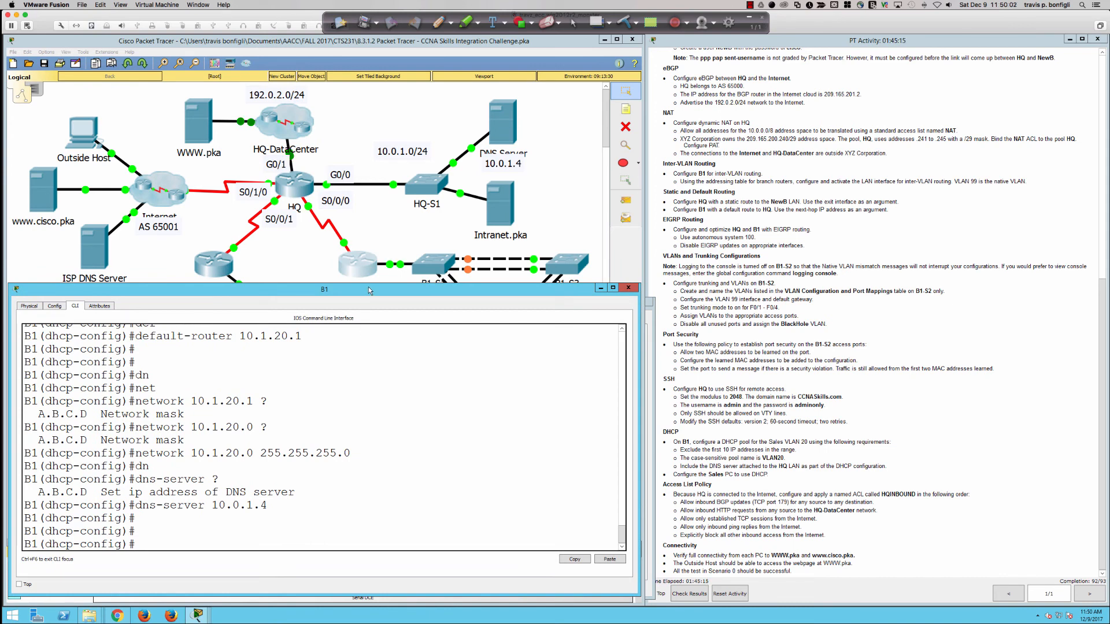
Step: Enlarge B1's console and review its running configuration, including the network 10.0.0.0 statement
{"action": "left_click_drag", "start_coordinate": [368, 283], "coordinate": [369, 262]}
{"action": "left_click", "coordinate": [422, 427]}
{"action": "key", "text": "Return"}
{"action": "key", "text": "Return"}
{"action": "key", "text": "Return"}
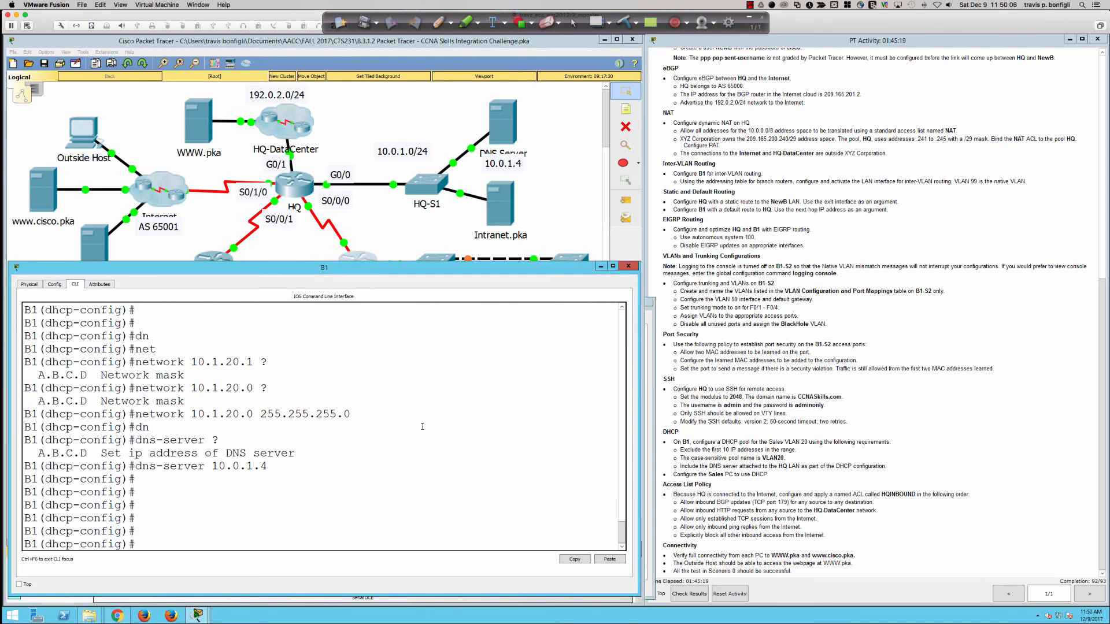
{"action": "type", "text": "do sh run"}
{"action": "key", "text": "Return"}
{"action": "key", "text": "space"}
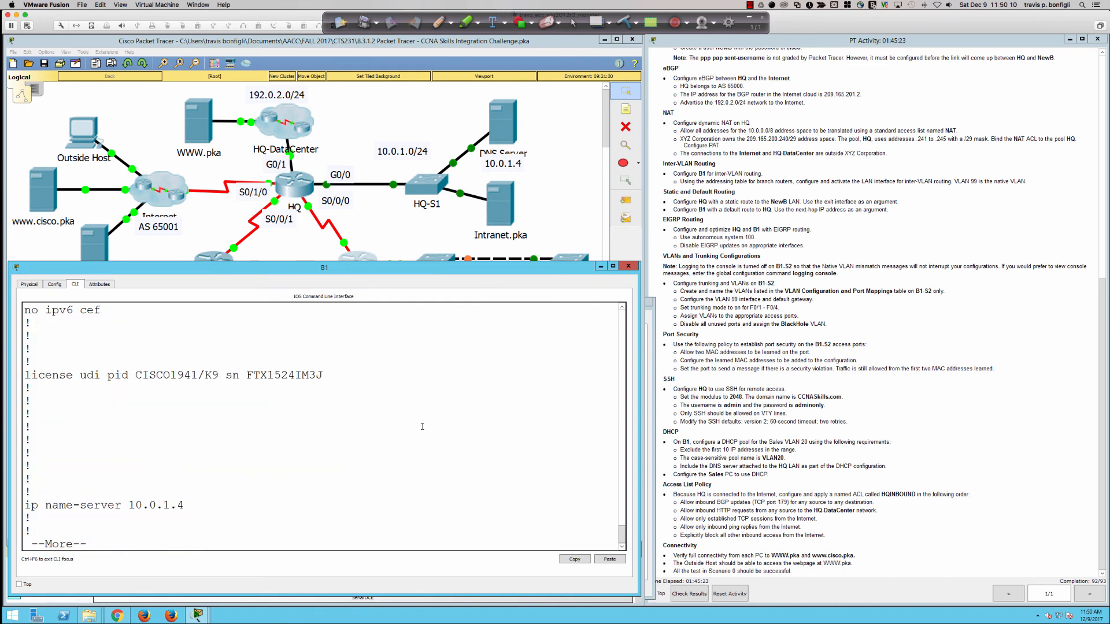
{"action": "key", "text": "space"}
{"action": "key", "text": "space"}
{"action": "key", "text": "space"}
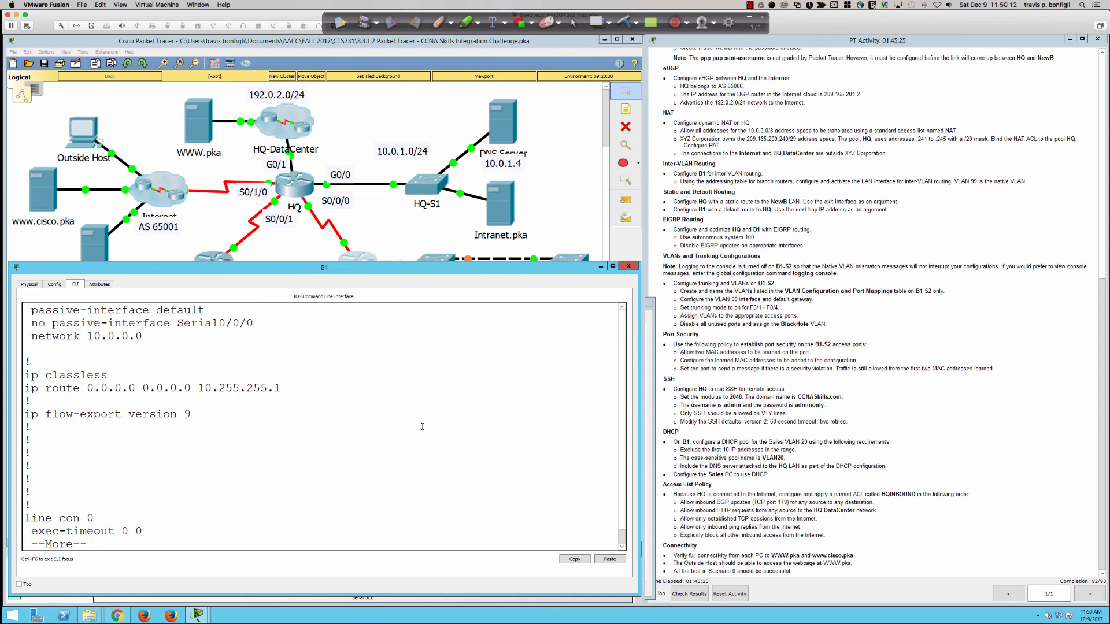
{"action": "key", "text": "Return"}
{"action": "key", "text": "Return"}
{"action": "key", "text": "Return"}
{"action": "key", "text": "Return"}
{"action": "key", "text": "Return"}
{"action": "key", "text": "Return"}
{"action": "key", "text": "Return"}
{"action": "key", "text": "Return"}
{"action": "key", "text": "Return"}
{"action": "key", "text": "Return"}
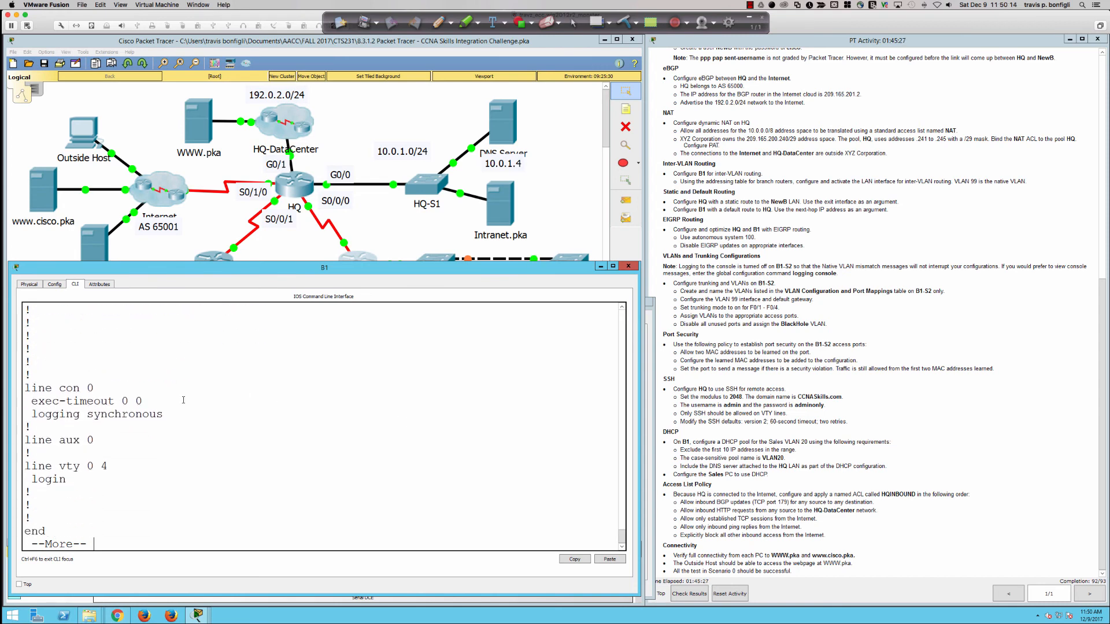
{"action": "scroll", "coordinate": [184, 400], "scroll_direction": "up", "scroll_amount": 5}
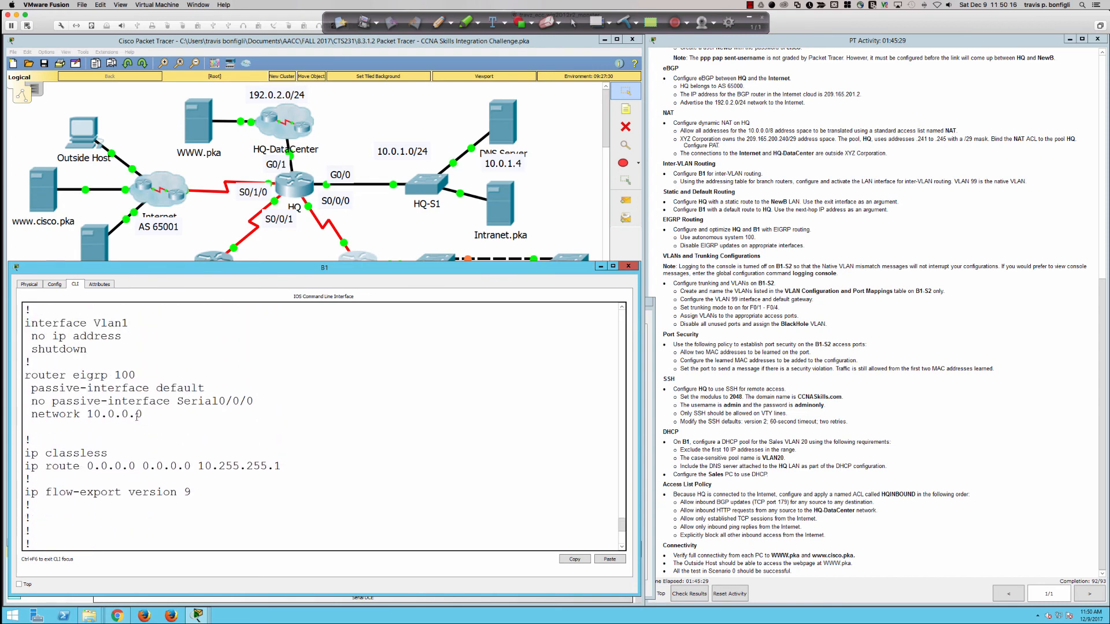
{"action": "left_click_drag", "start_coordinate": [144, 415], "coordinate": [31, 415]}
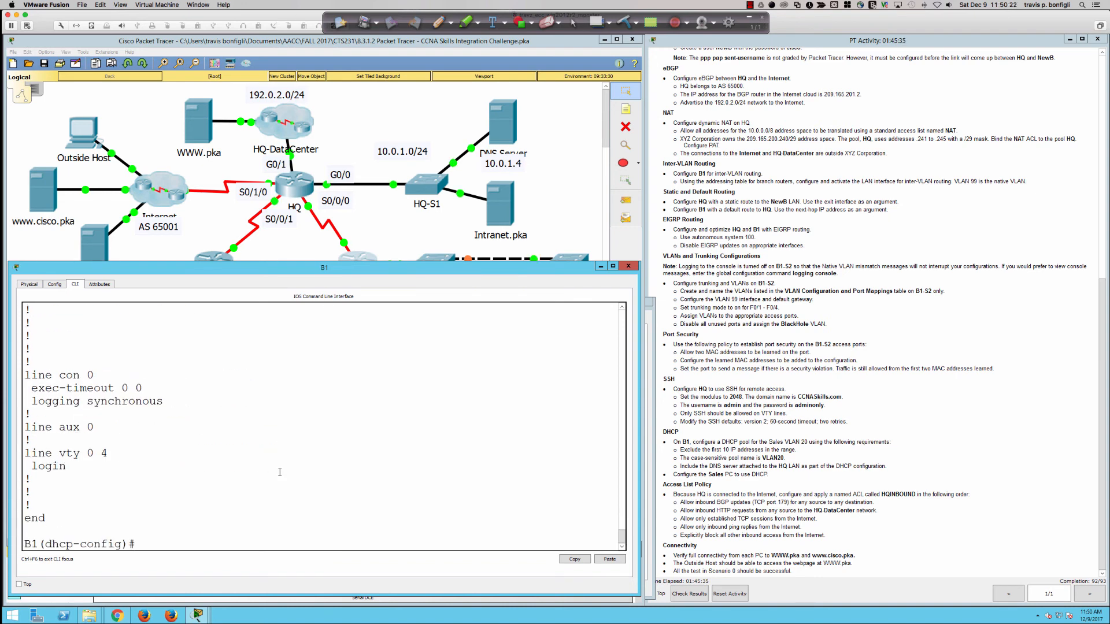
{"action": "scroll", "coordinate": [269, 477], "scroll_direction": "up", "scroll_amount": 8}
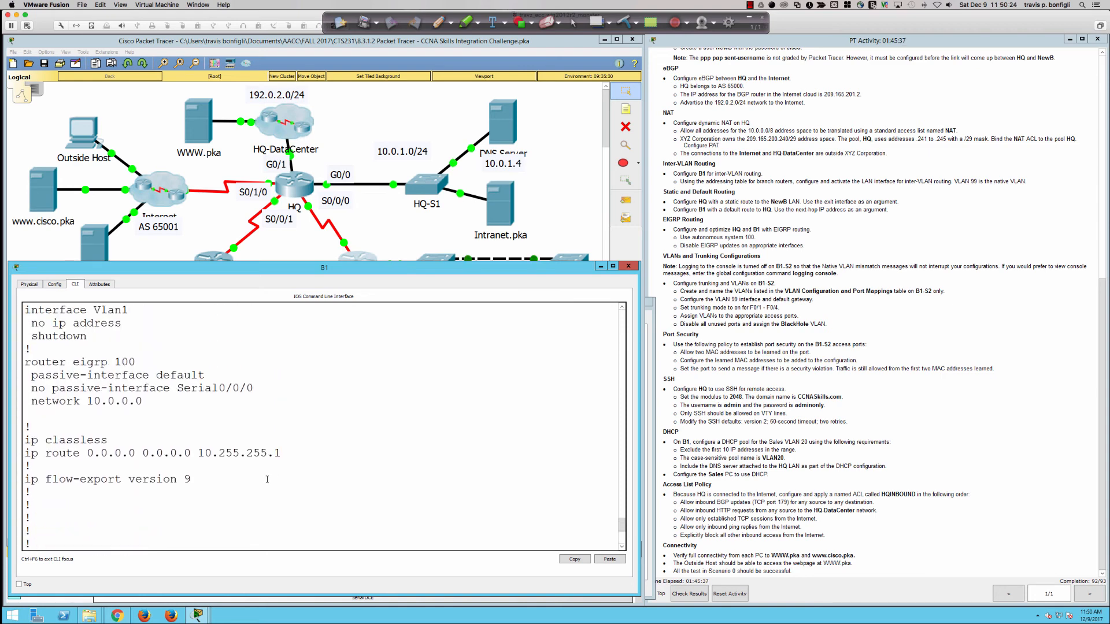
{"action": "scroll", "coordinate": [267, 479], "scroll_direction": "down", "scroll_amount": 8}
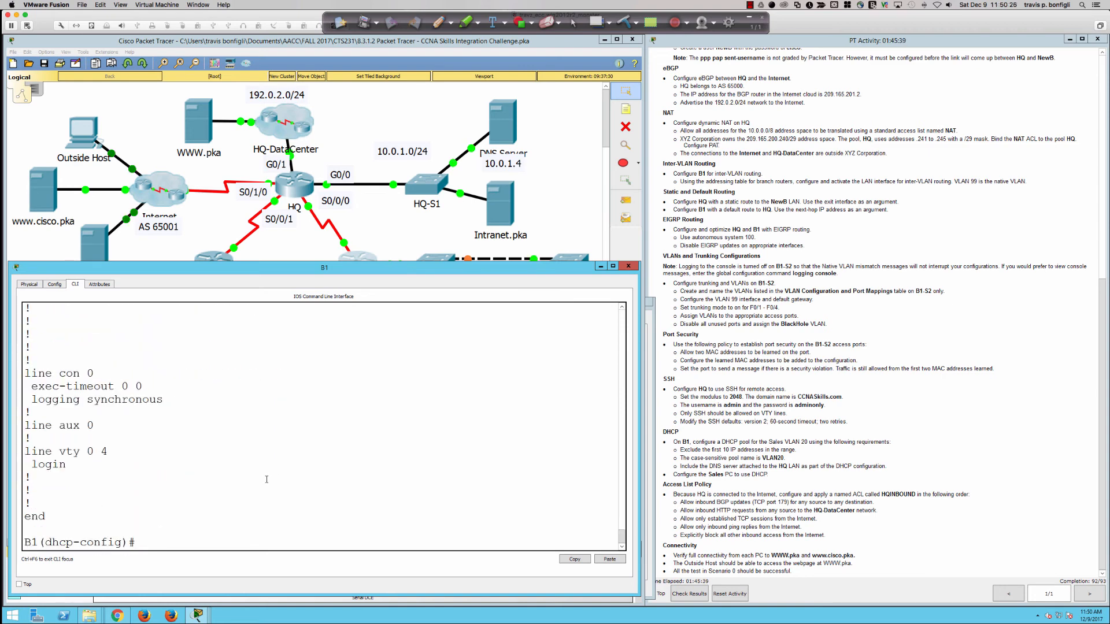
Step: Remove B1's EIGRP 100 process with 'no router eigrp 100' and recreate 'router eigrp 100'
{"action": "type", "text": "exit"}
{"action": "key", "text": "Return"}
{"action": "type", "text": "no r"}
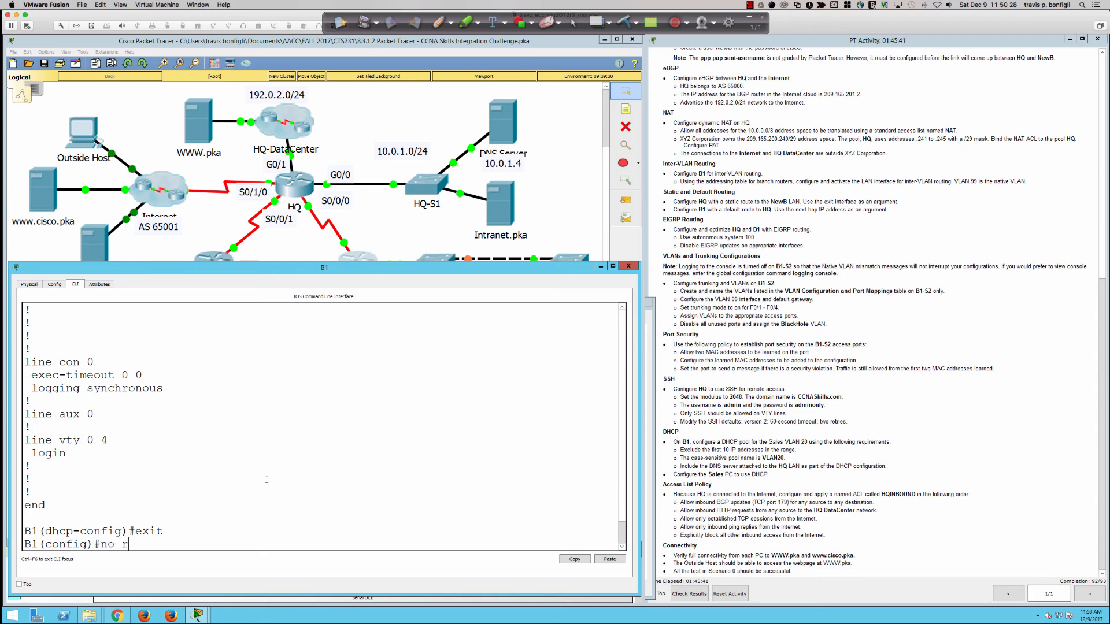
{"action": "type", "text": "outer eigrp 100"}
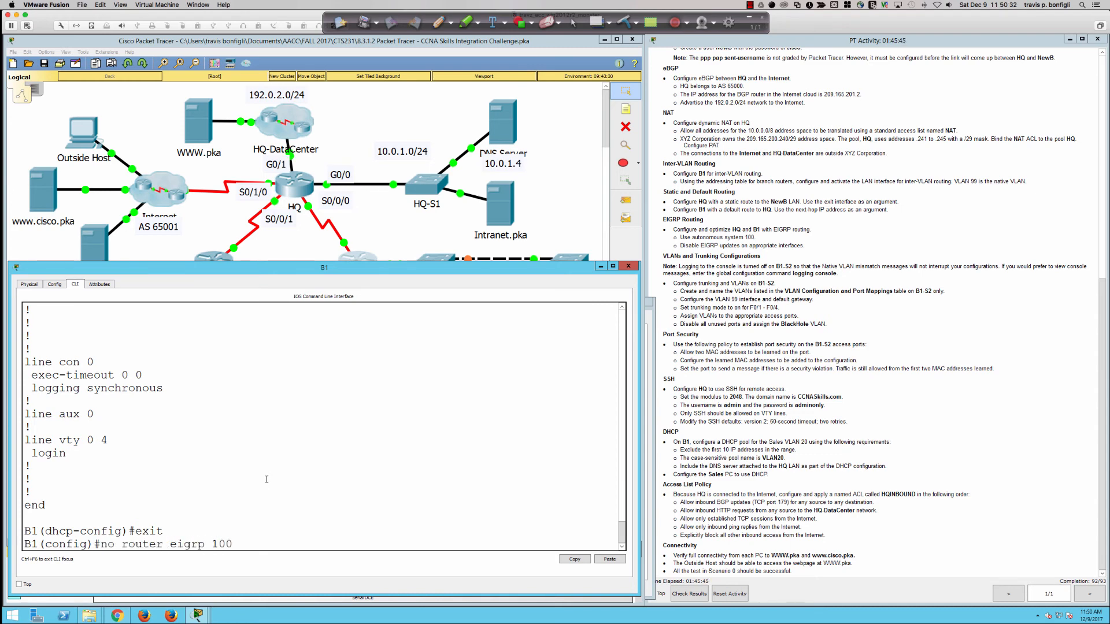
{"action": "key", "text": "Return"}
{"action": "type", "text": "router eigrp 100"}
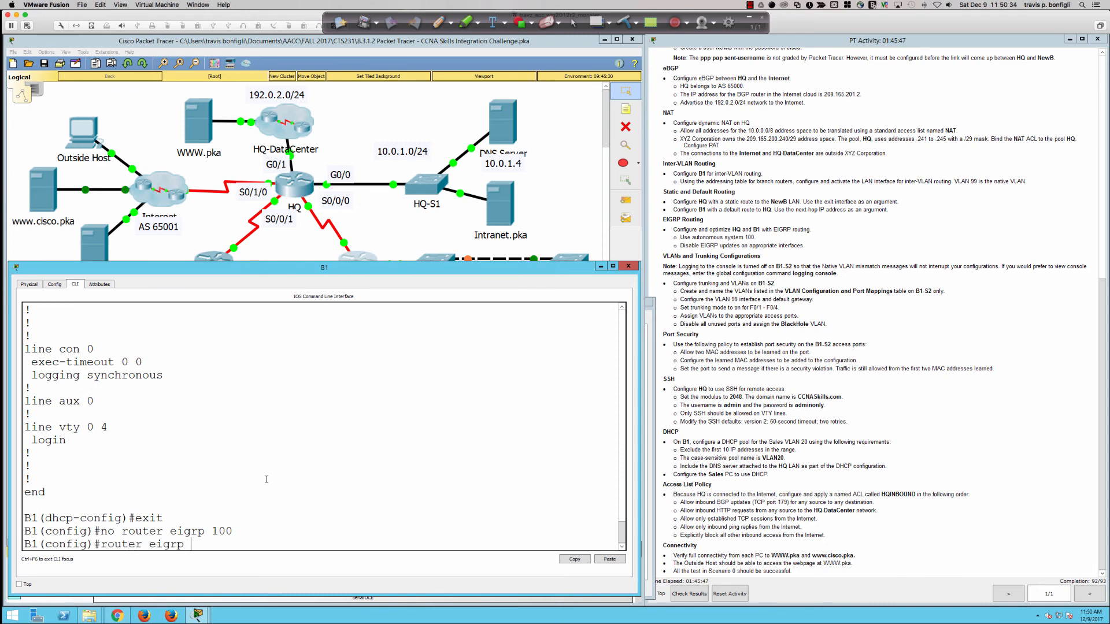
{"action": "key", "text": "Return"}
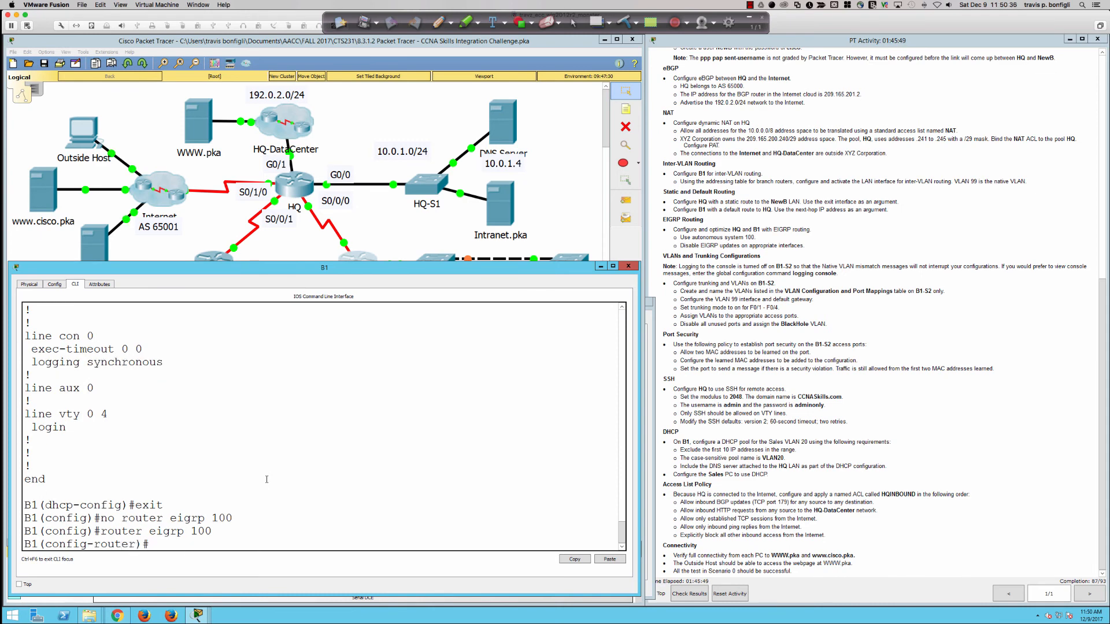
{"action": "key", "text": "Return"}
{"action": "key", "text": "Return"}
{"action": "key", "text": "Return"}
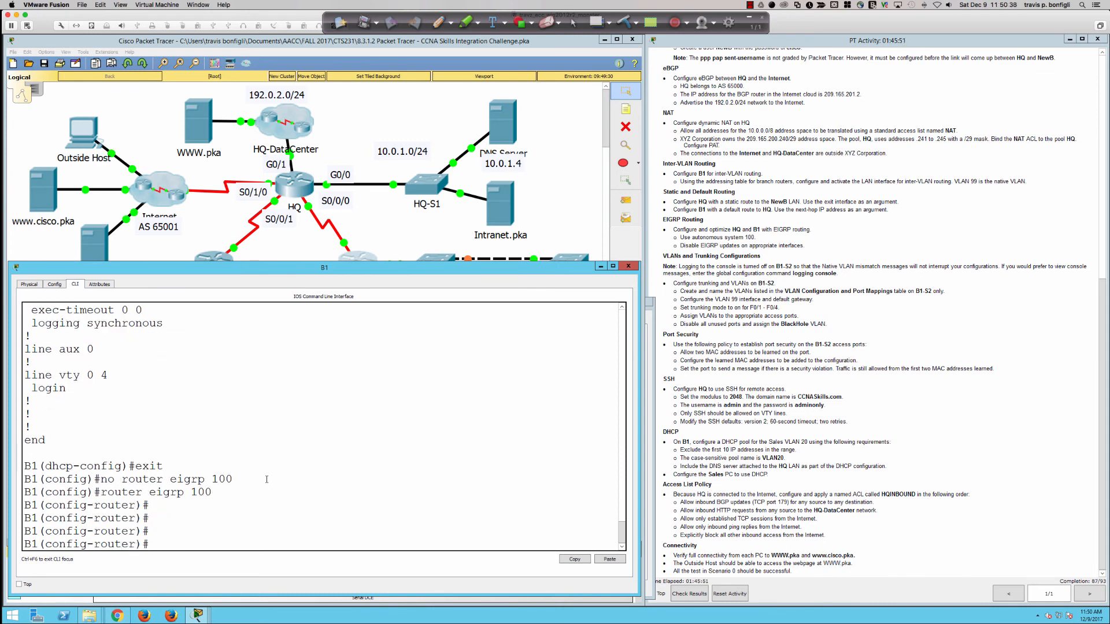
{"action": "scroll", "coordinate": [266, 479], "scroll_direction": "up", "scroll_amount": 10}
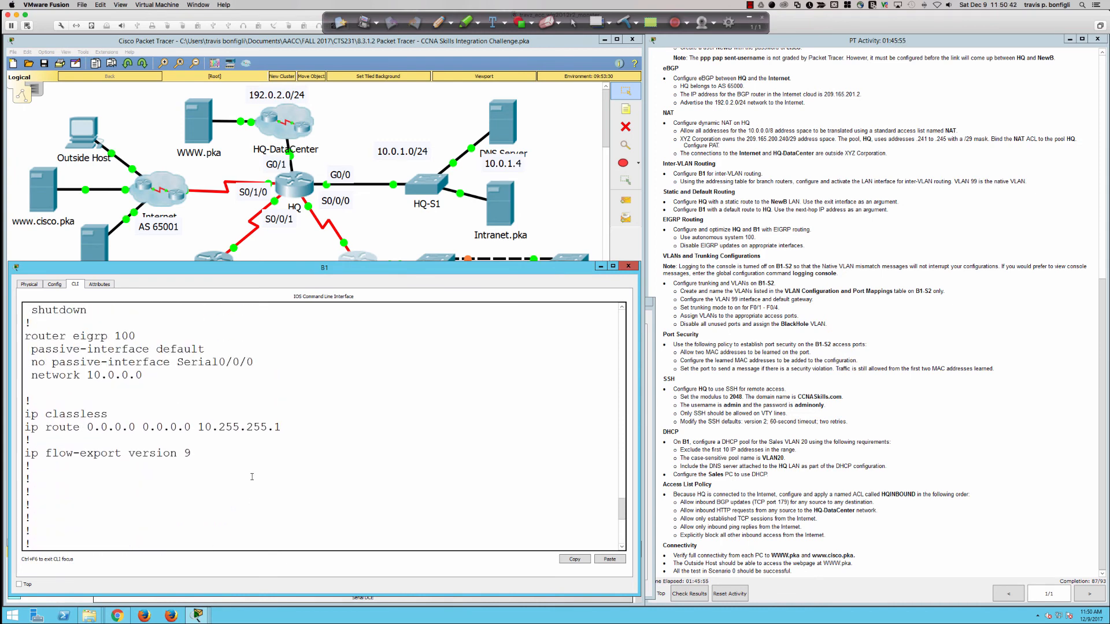
{"action": "scroll", "coordinate": [252, 477], "scroll_direction": "down", "scroll_amount": 10}
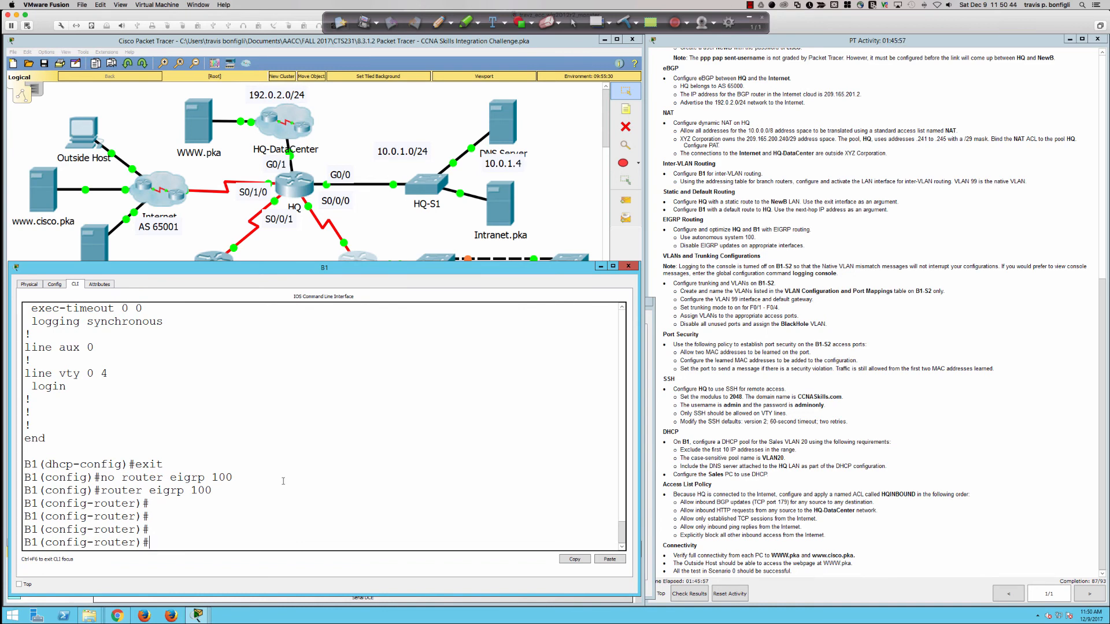
Step: Make all interfaces passive by default under EIGRP 100 with 'passive-interface default'
{"action": "type", "text": "pas"}
{"action": "key", "text": "Tab"}
{"action": "type", "text": "def"}
{"action": "key", "text": "Tab"}
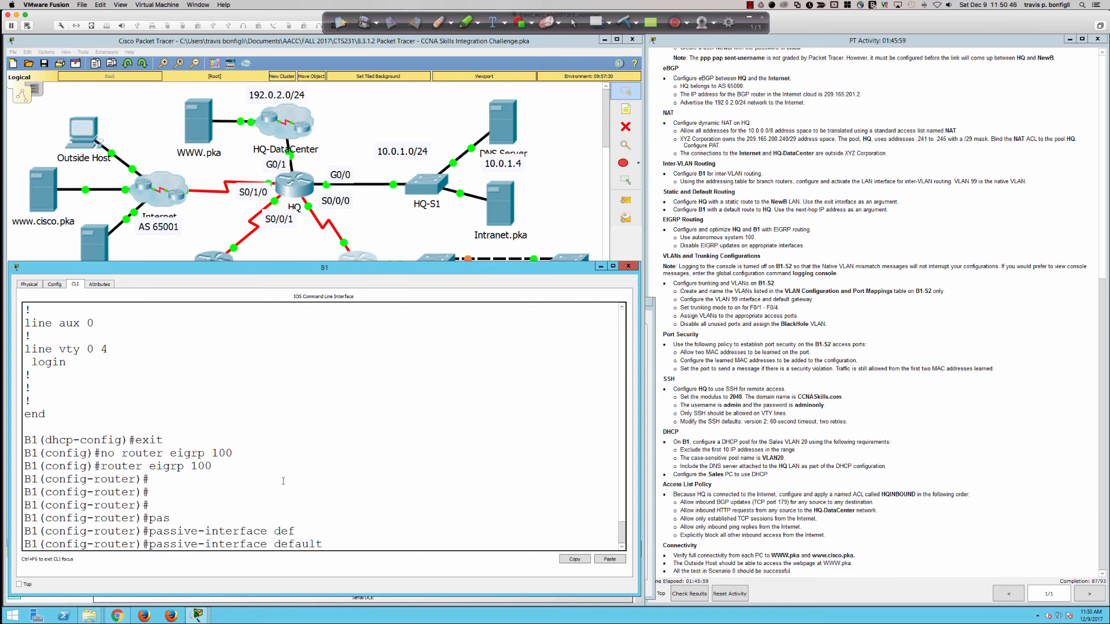
{"action": "key", "text": "Return"}
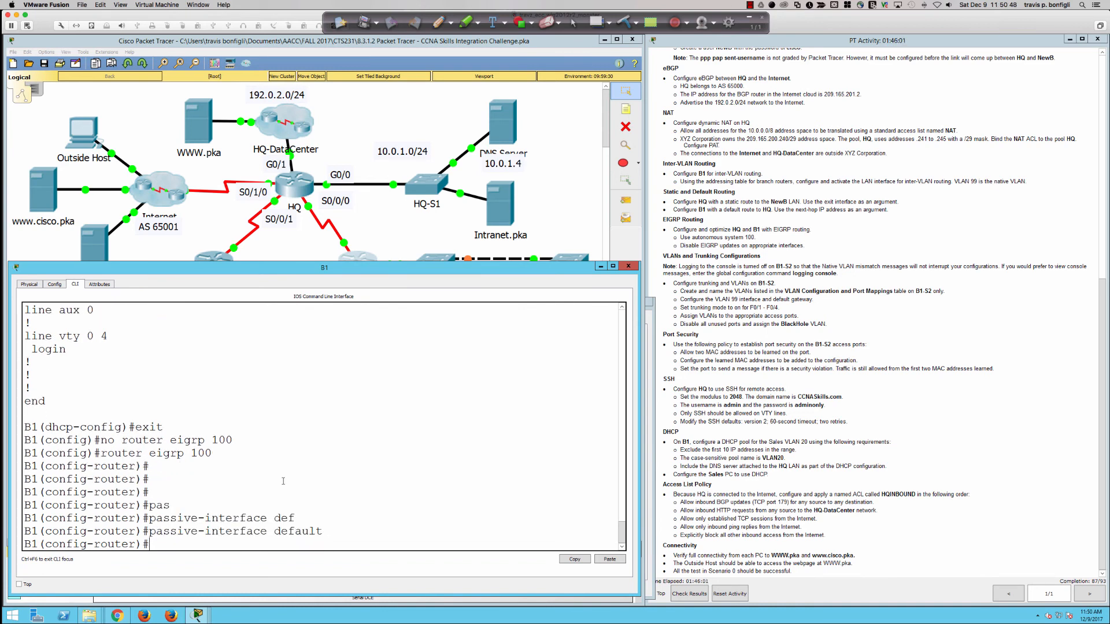
{"action": "type", "text": "n"}
{"action": "type", "text": "o pas"}
{"action": "key", "text": "Tab"}
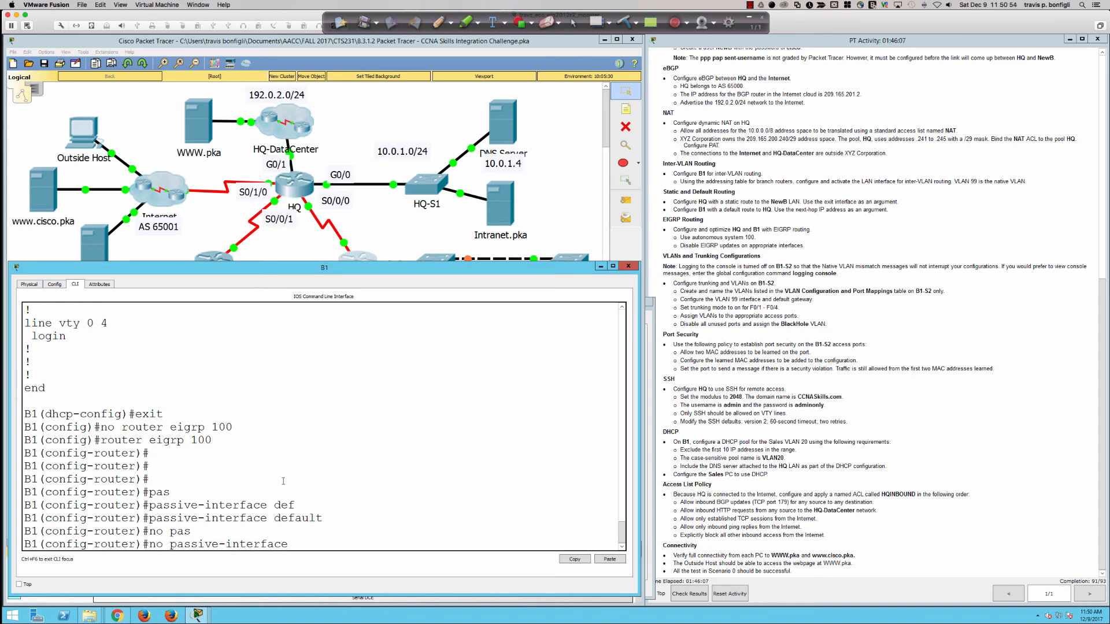
{"action": "key", "text": "BackSpace"}
{"action": "key", "text": "BackSpace"}
{"action": "key", "text": "BackSpace"}
{"action": "key", "text": "BackSpace"}
{"action": "key", "text": "BackSpace"}
{"action": "key", "text": "BackSpace"}
{"action": "key", "text": "BackSpace"}
{"action": "key", "text": "BackSpace"}
{"action": "key", "text": "BackSpace"}
{"action": "key", "text": "BackSpace"}
{"action": "key", "text": "BackSpace"}
{"action": "key", "text": "BackSpace"}
{"action": "key", "text": "BackSpace"}
{"action": "key", "text": "BackSpace"}
{"action": "key", "text": "BackSpace"}
{"action": "key", "text": "BackSpace"}
{"action": "key", "text": "BackSpace"}
{"action": "key", "text": "BackSpace"}
{"action": "key", "text": "BackSpace"}
{"action": "key", "text": "BackSpace"}
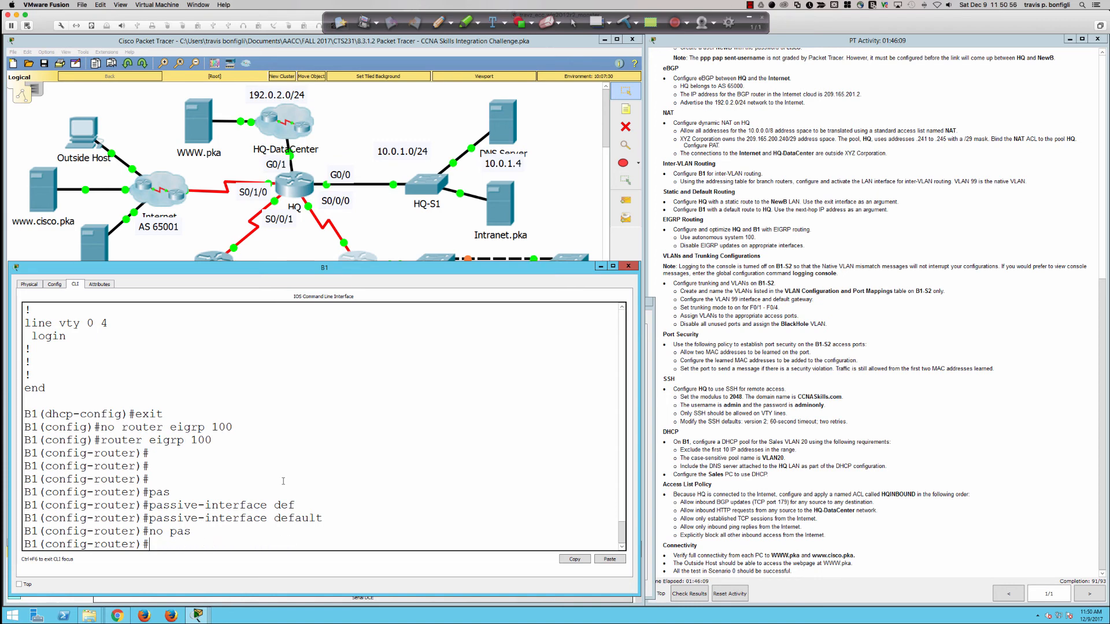
{"action": "scroll", "coordinate": [283, 482], "scroll_direction": "up", "scroll_amount": 8}
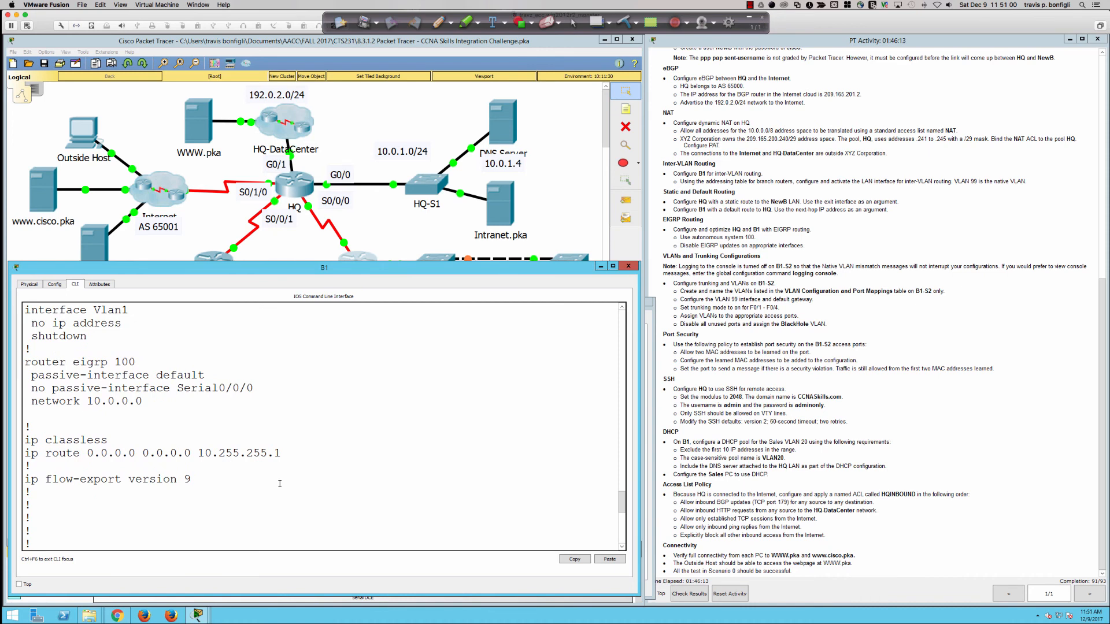
{"action": "scroll", "coordinate": [280, 483], "scroll_direction": "down", "scroll_amount": 8}
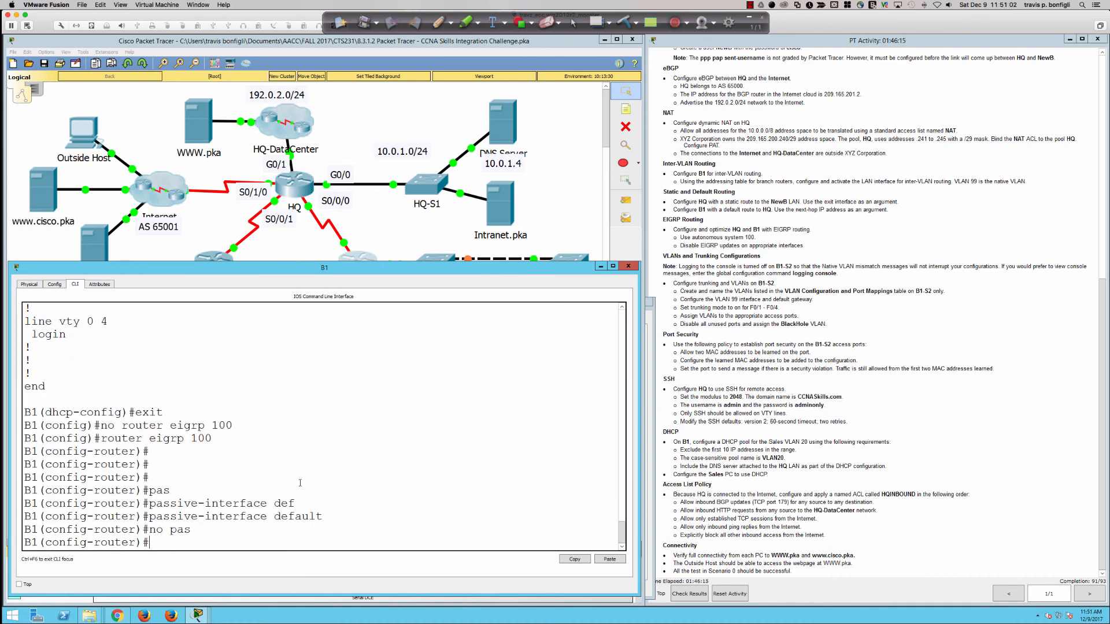
Step: Check B1's interface list, then keep Serial0/0/0 active with 'no passive-interface s0/0/0'
{"action": "type", "text": "do sh ip int bri"}
{"action": "key", "text": "Return"}
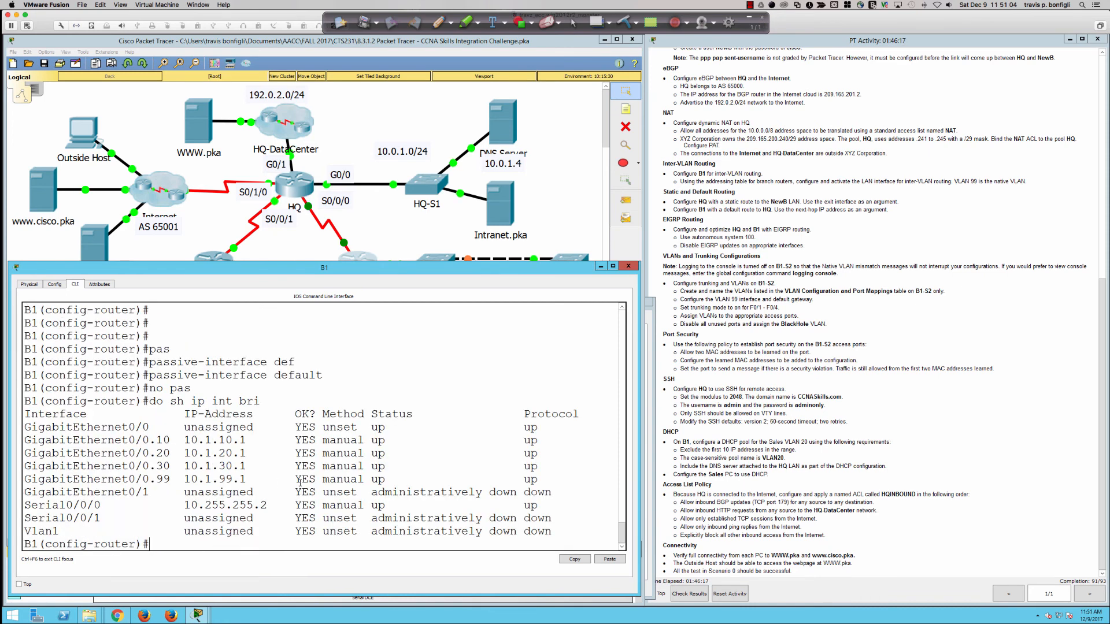
{"action": "type", "text": "no pas"}
{"action": "key", "text": "Tab"}
{"action": "type", "text": "s"}
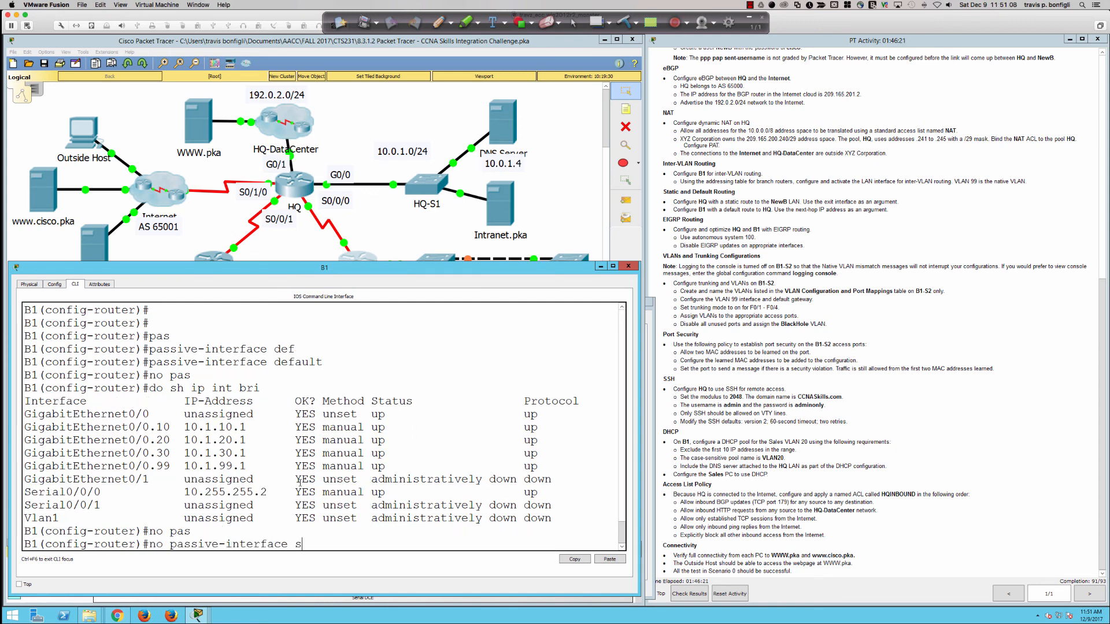
{"action": "type", "text": "0/0/0"}
{"action": "key", "text": "Return"}
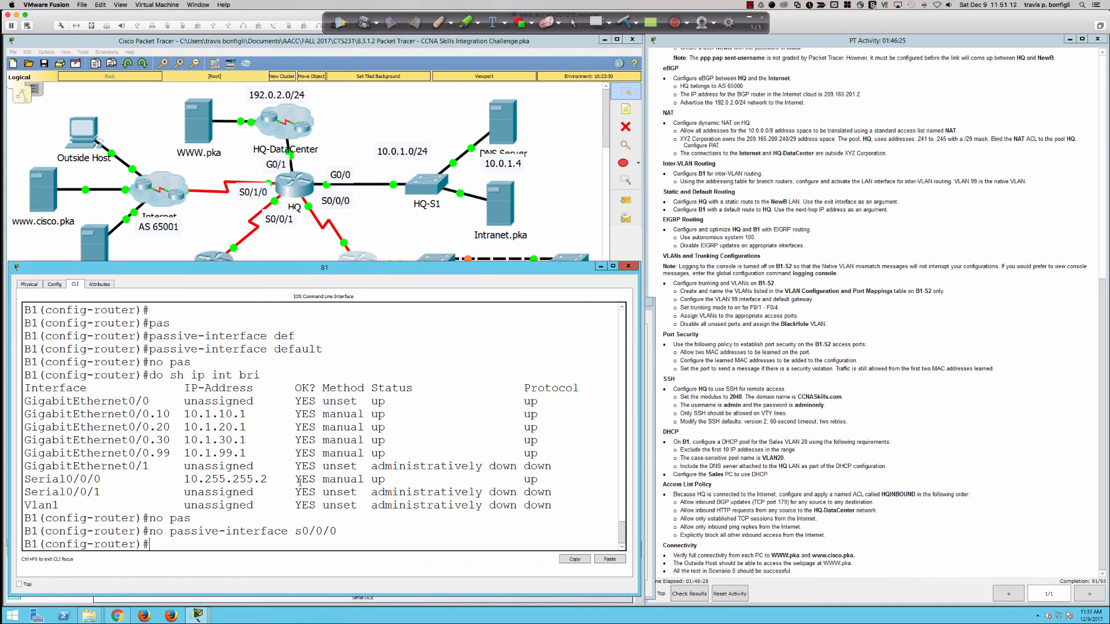
{"action": "key", "text": "Return"}
{"action": "key", "text": "Return"}
{"action": "key", "text": "Return"}
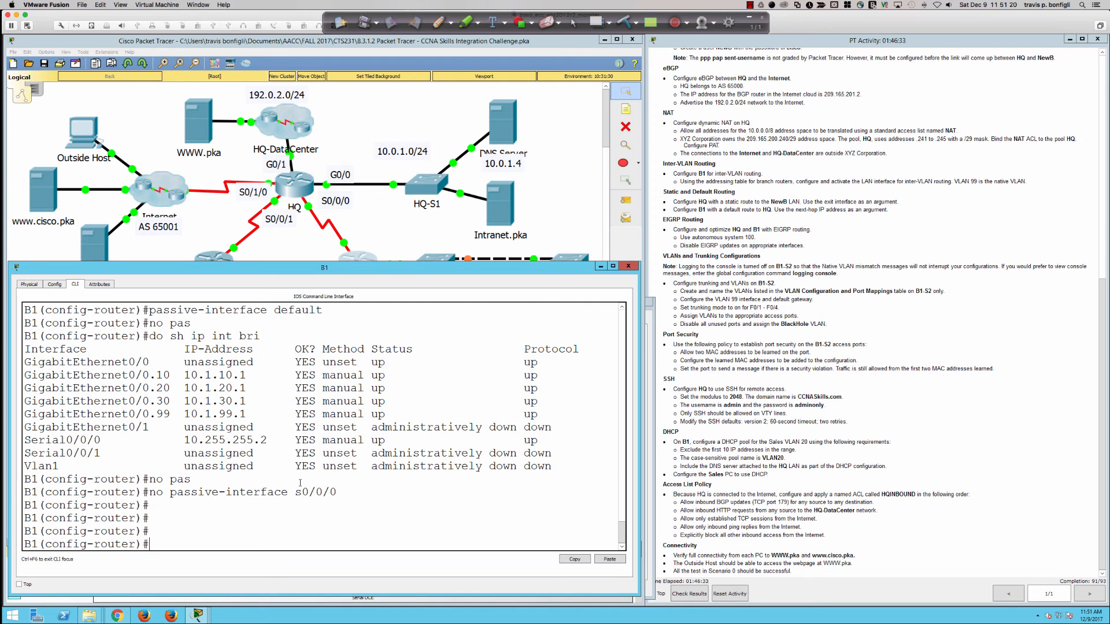
Step: Check B1's EIGRP status and routing protocols, noting automatic summarization is disabled
{"action": "type", "text": "do sh ip eigrp"}
{"action": "key", "text": "Return"}
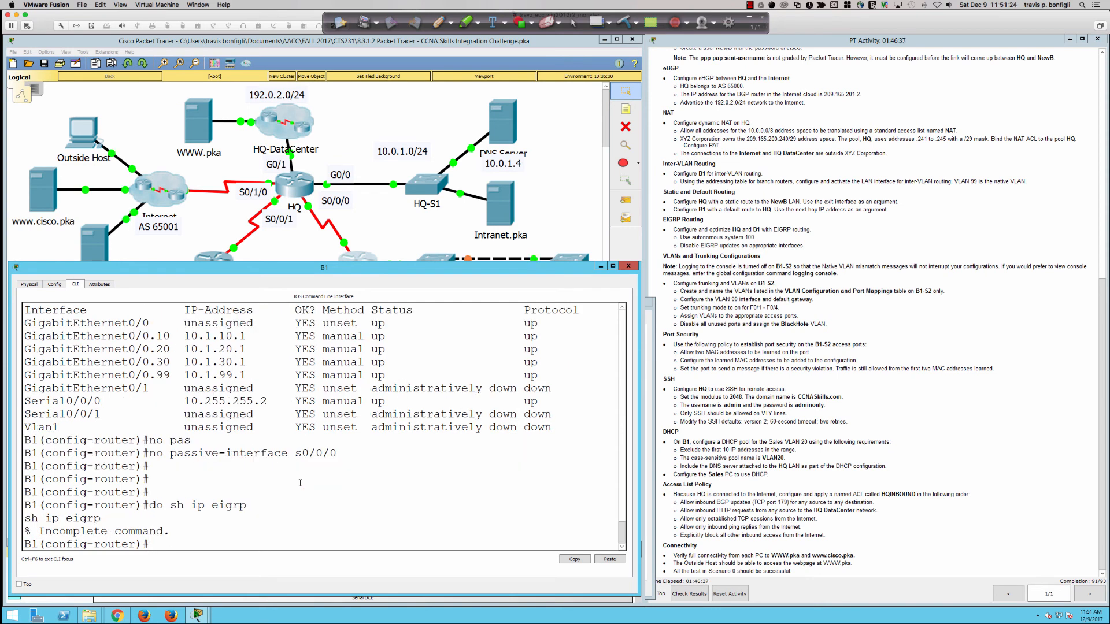
{"action": "key", "text": "Up"}
{"action": "key", "text": "BackSpace"}
{"action": "key", "text": "BackSpace"}
{"action": "key", "text": "BackSpace"}
{"action": "key", "text": "BackSpace"}
{"action": "key", "text": "BackSpace"}
{"action": "type", "text": "proto"}
{"action": "key", "text": "Return"}
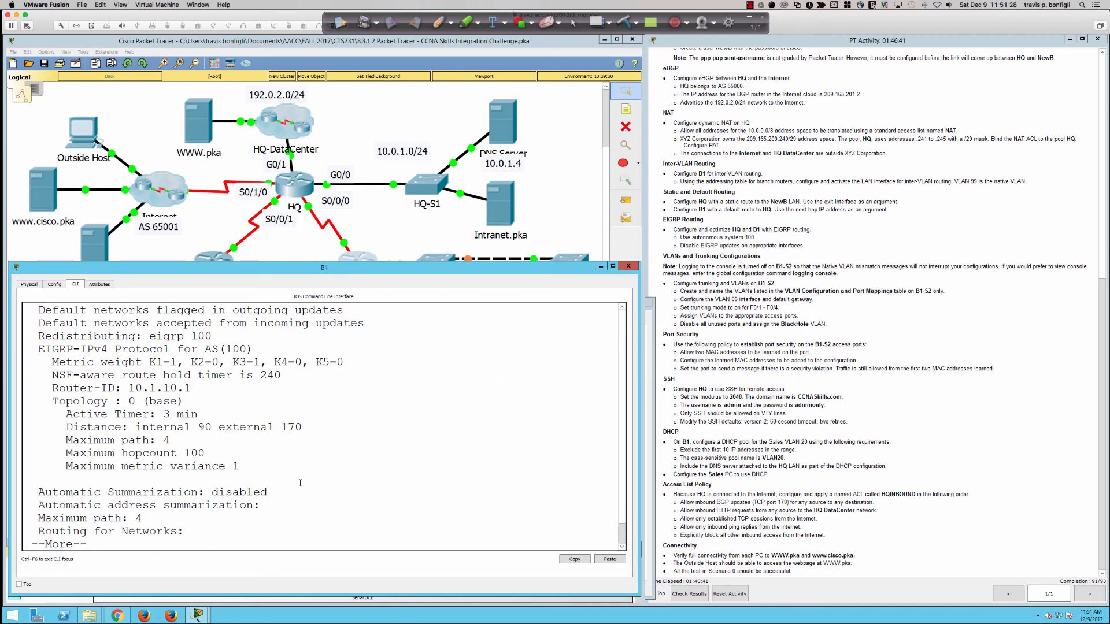
{"action": "left_click_drag", "start_coordinate": [89, 492], "coordinate": [269, 492]}
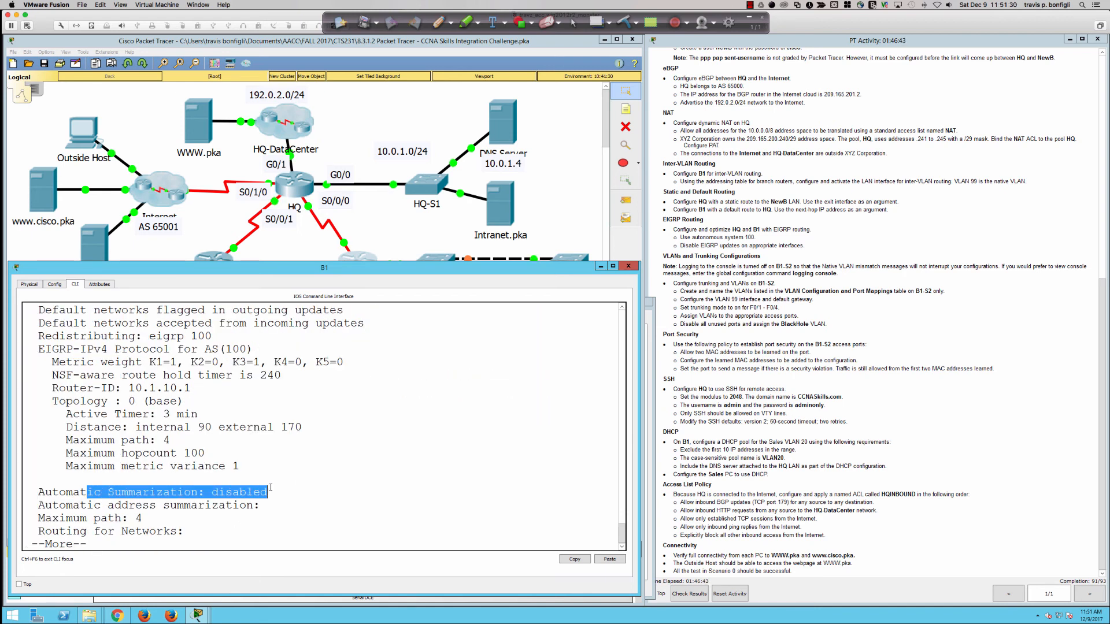
{"action": "left_click", "coordinate": [366, 499]}
Step: Verify router eigrp 100 lists 'no passive-interface Serial0/0/0', then begin a network statement
{"action": "type", "text": "qdo sh ru"}
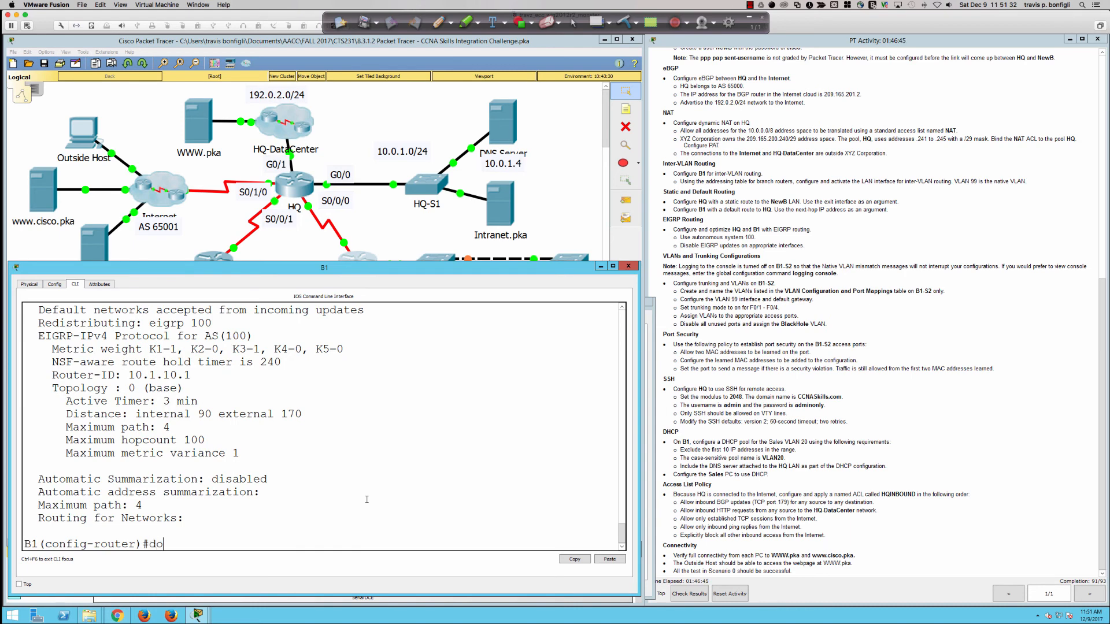
{"action": "key", "text": "Return"}
{"action": "key", "text": "space"}
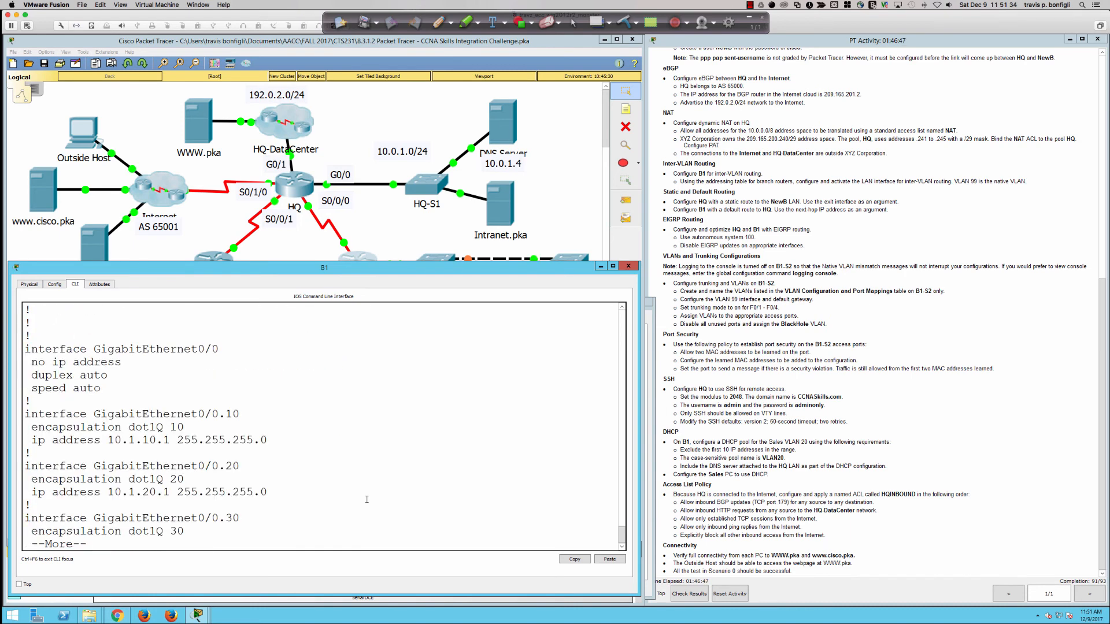
{"action": "key", "text": "space"}
{"action": "key", "text": "space"}
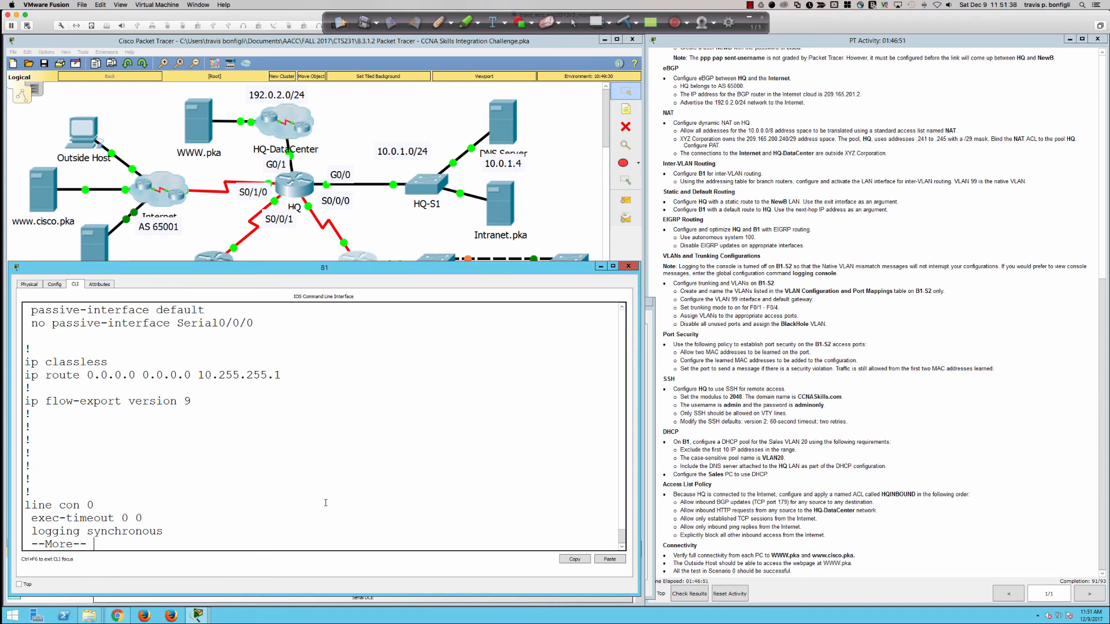
{"action": "scroll", "coordinate": [255, 504], "scroll_direction": "up", "scroll_amount": 2}
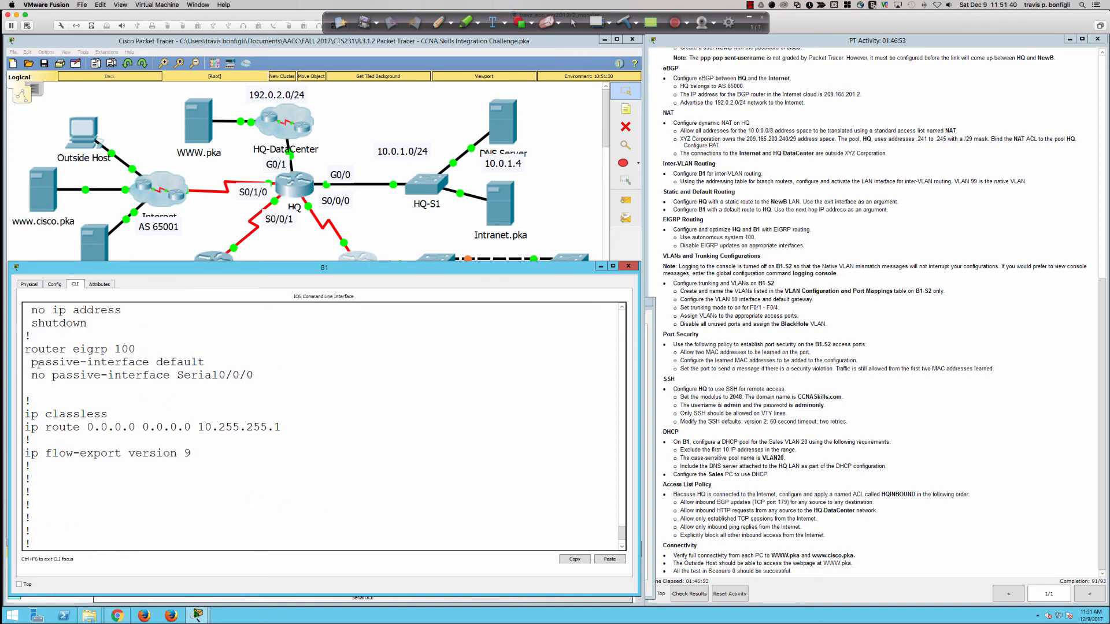
{"action": "scroll", "coordinate": [393, 514], "scroll_direction": "down", "scroll_amount": 2}
{"action": "key", "text": "ctrl+c"}
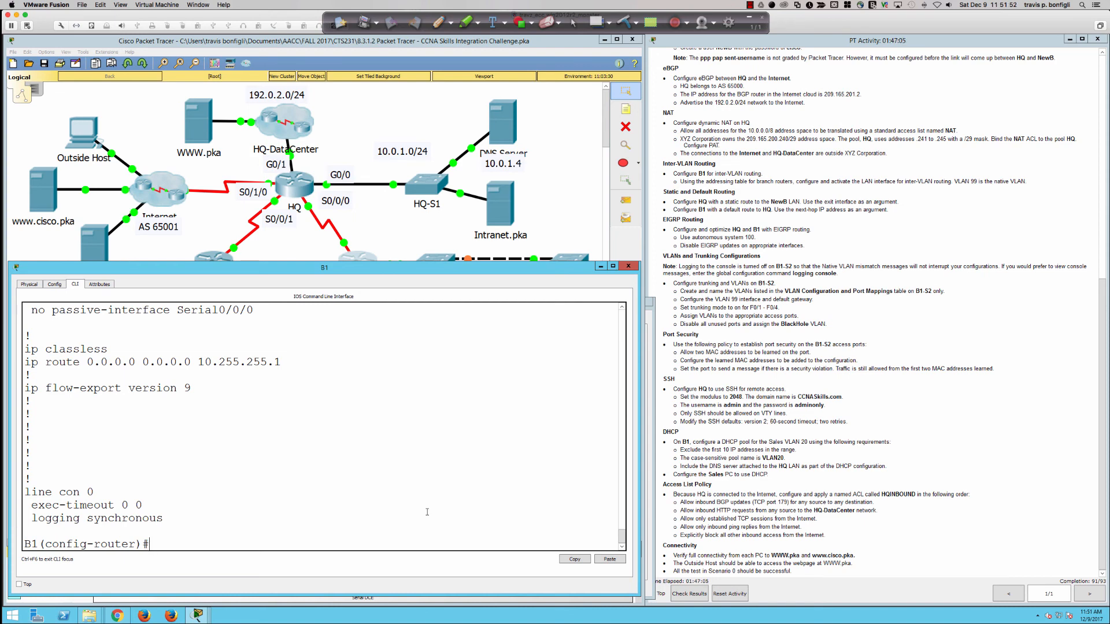
{"action": "type", "text": "net"}
{"action": "key", "text": "Tab"}
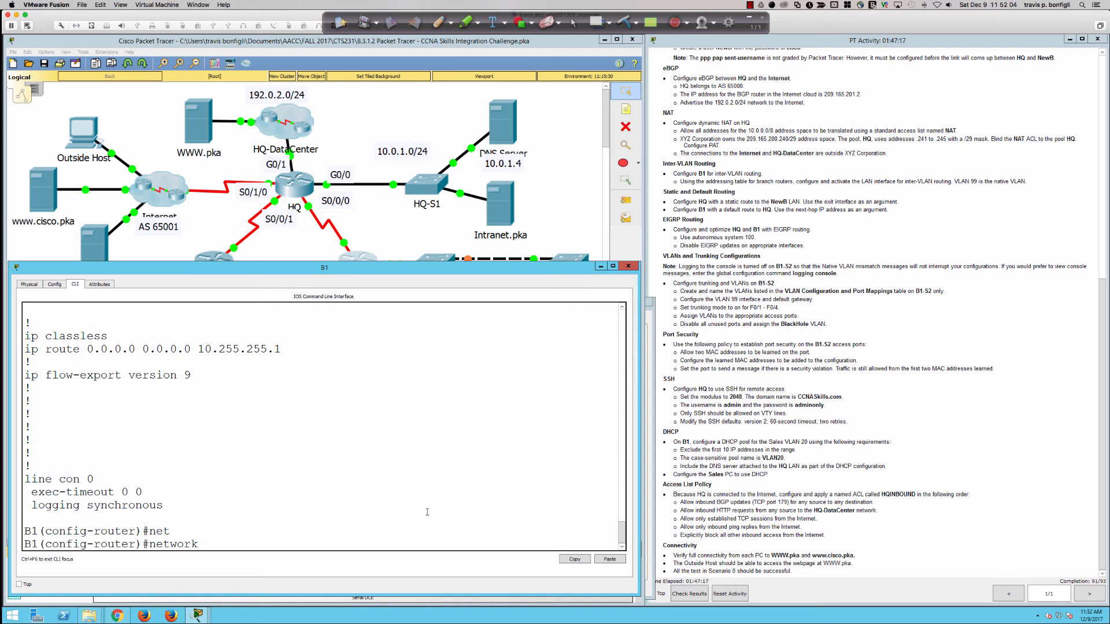
Step: List B1's interface addresses and status with 'do sh ip int bri'
{"action": "type", "text": "net"}
{"action": "key", "text": "Tab"}
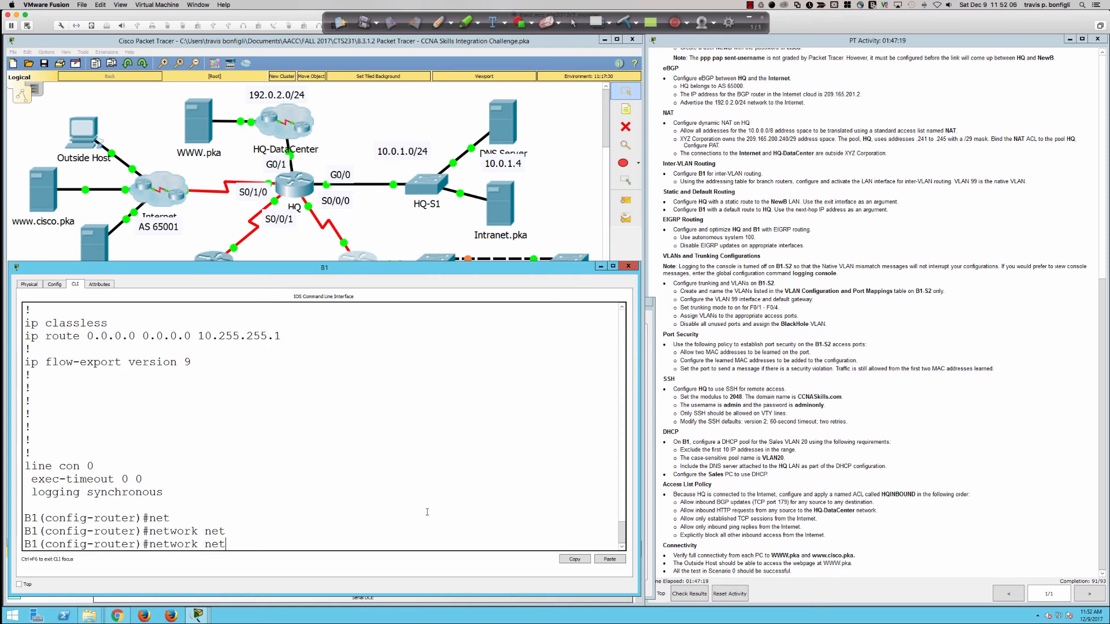
{"action": "key", "text": "BackSpace"}
{"action": "key", "text": "BackSpace"}
{"action": "key", "text": "BackSpace"}
{"action": "key", "text": "BackSpace"}
{"action": "key", "text": "BackSpace"}
{"action": "key", "text": "BackSpace"}
{"action": "key", "text": "BackSpace"}
{"action": "key", "text": "BackSpace"}
{"action": "key", "text": "BackSpace"}
{"action": "key", "text": "BackSpace"}
{"action": "type", "text": "do sh ip int bri"}
{"action": "key", "text": "Return"}
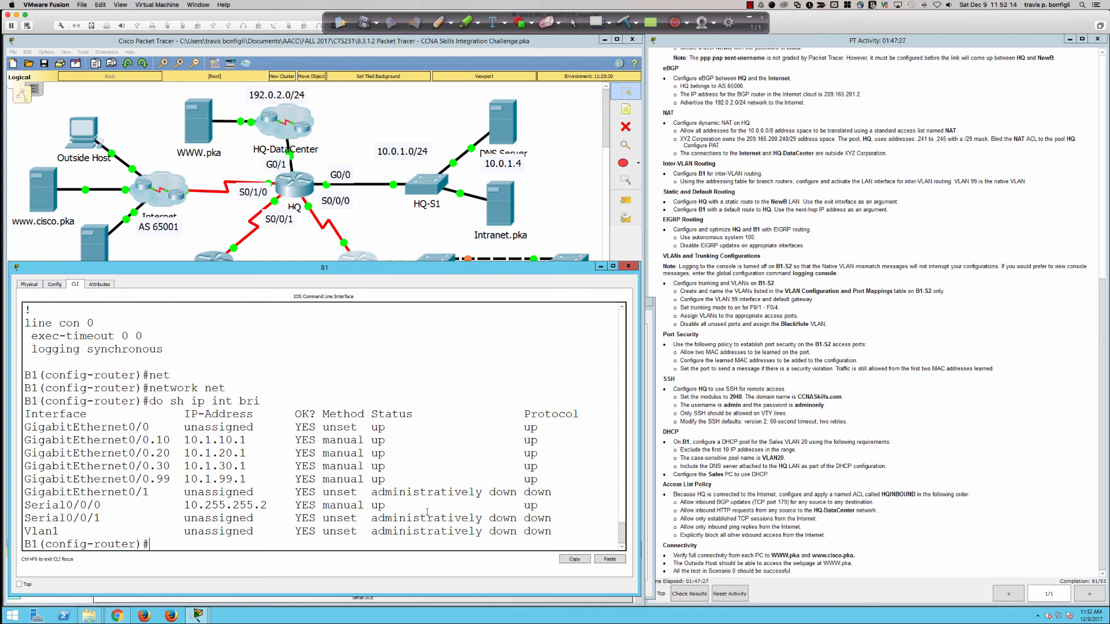
Step: Advertise network 10.255.255.0 0.0.0.3 in EIGRP 100
{"action": "type", "text": "net"}
{"action": "key", "text": "Tab"}
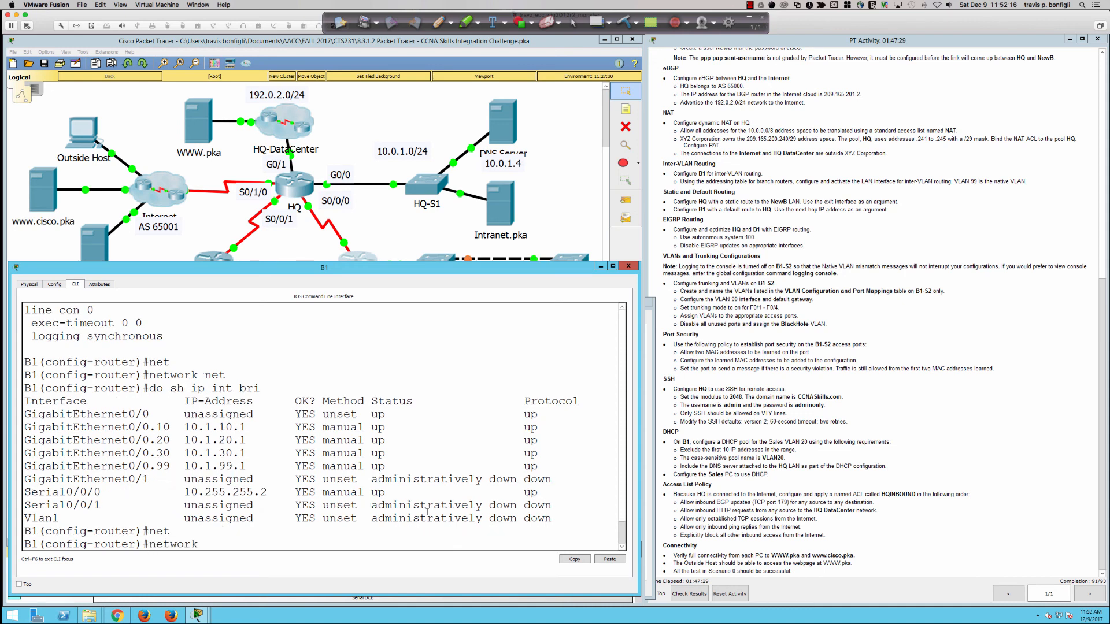
{"action": "type", "text": "10.255.255.0 0.0.0.3"}
{"action": "key", "text": "Return"}
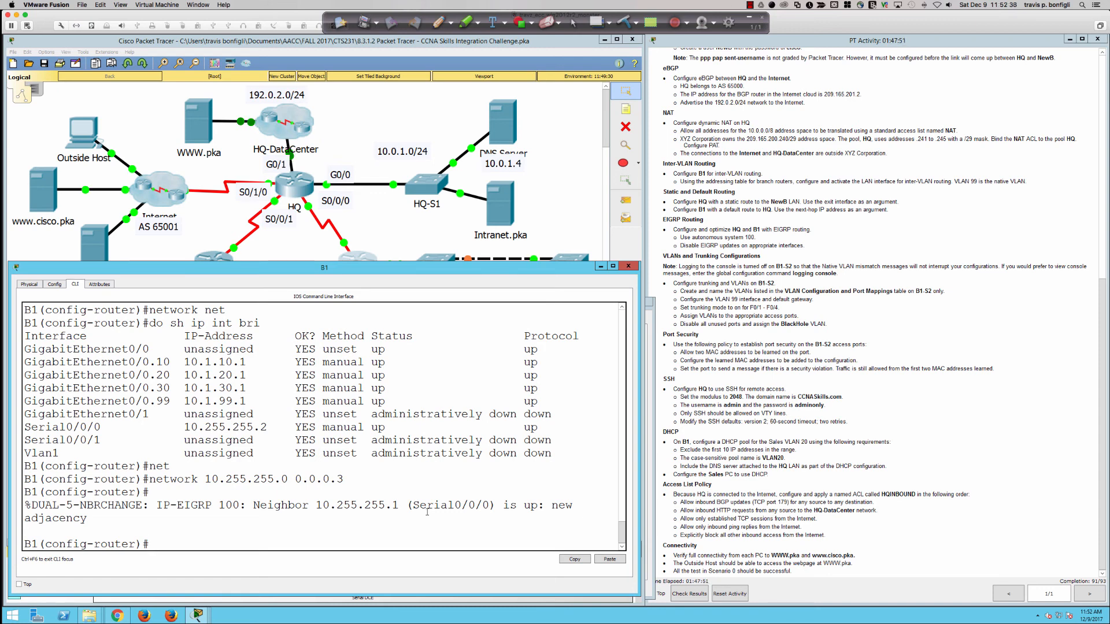
Step: Remove network 10.255.255.0 0.0.0.3 from EIGRP 100 and begin entering auto-summary
{"action": "key", "text": "Up"}
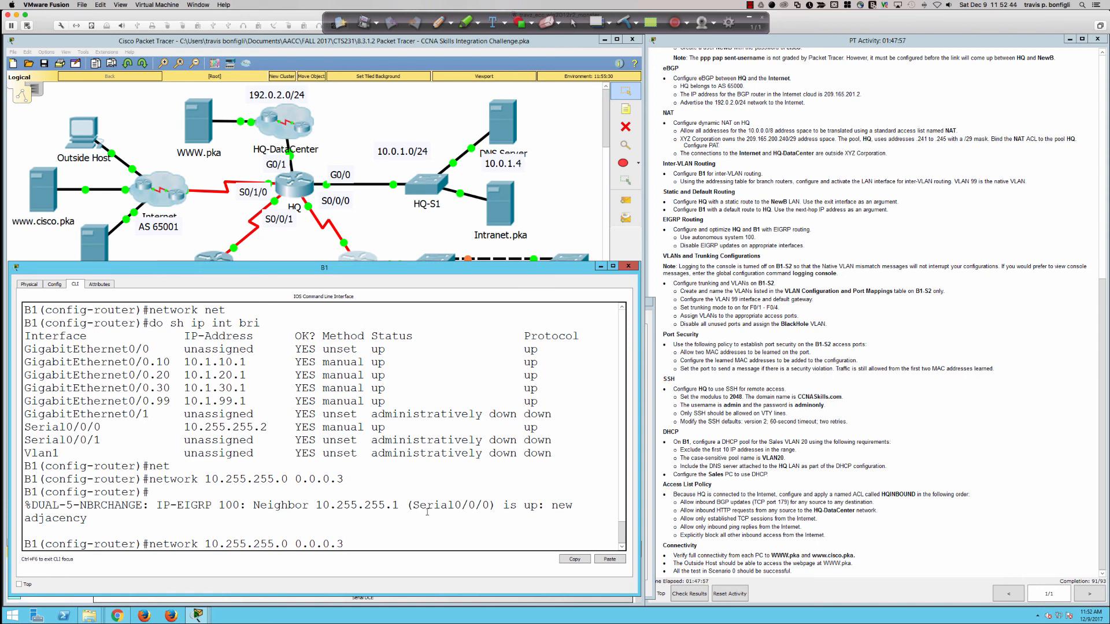
{"action": "type", "text": "no"}
{"action": "key", "text": "Return"}
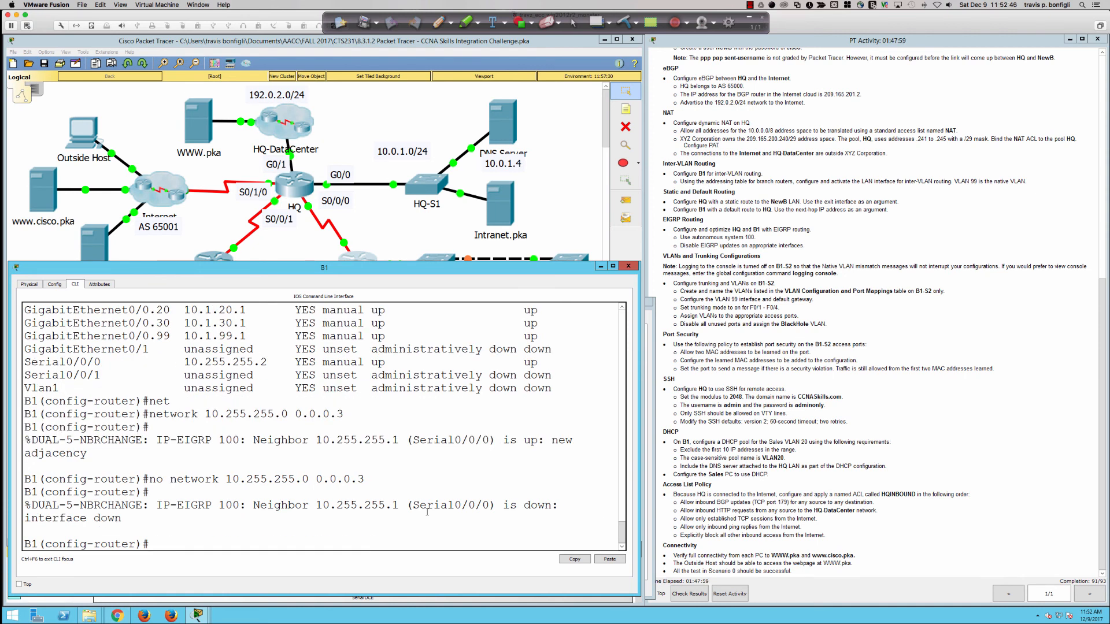
{"action": "key", "text": "Return"}
{"action": "key", "text": "Return"}
{"action": "key", "text": "Return"}
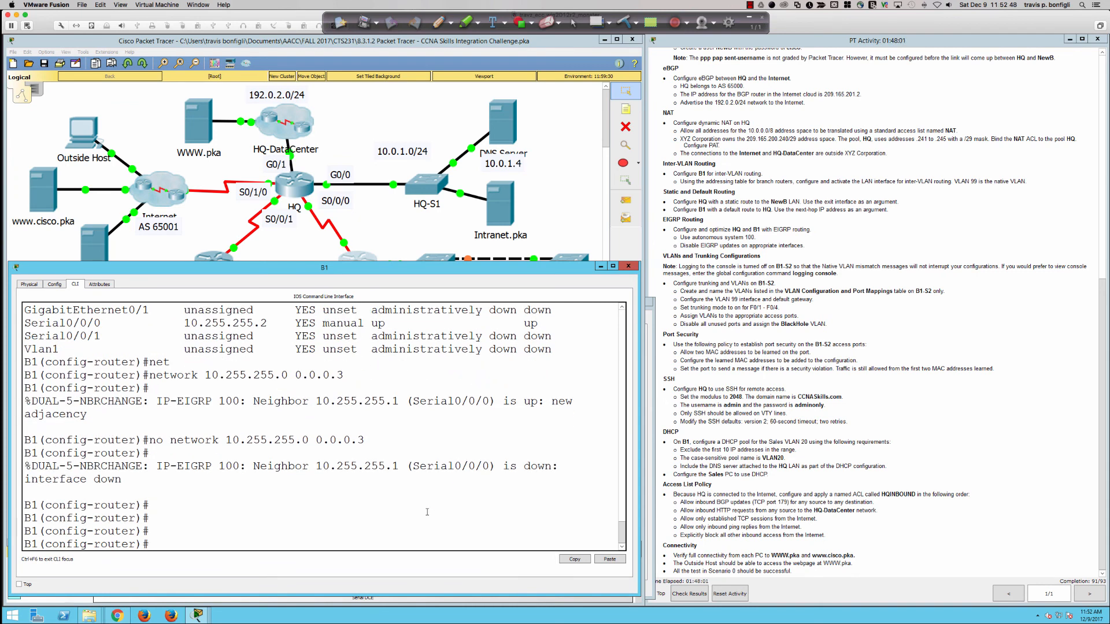
{"action": "type", "text": "auto"}
{"action": "key", "text": "Tab"}
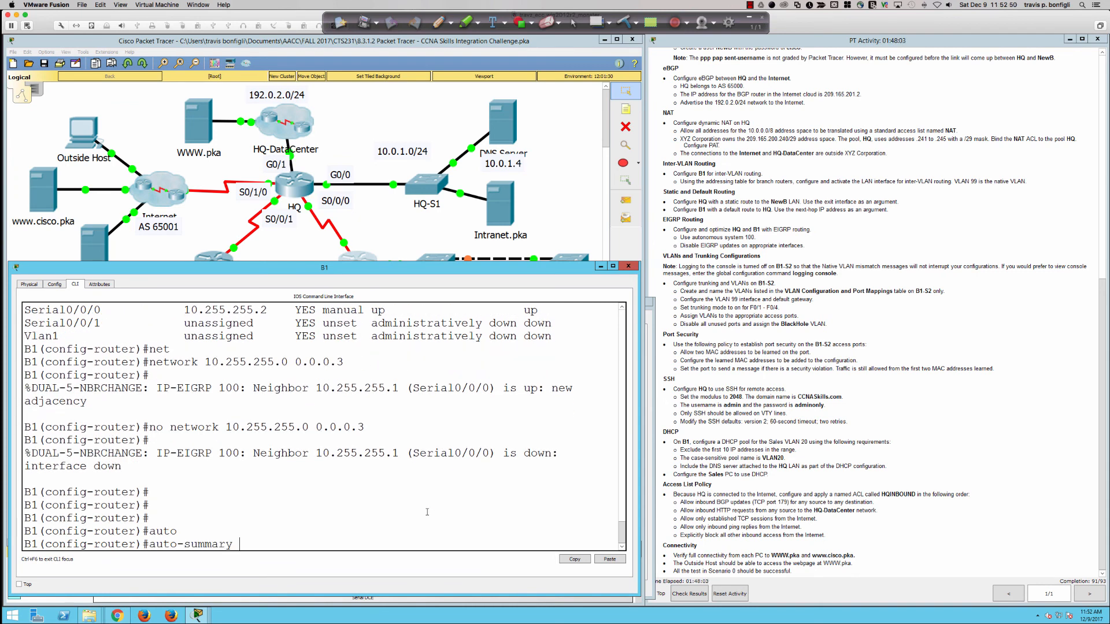
Step: Apply auto-summary and check the EIGRP protocol details with 'do sh ip pro'
{"action": "key", "text": "Return"}
{"action": "type", "text": "do sh ip "}
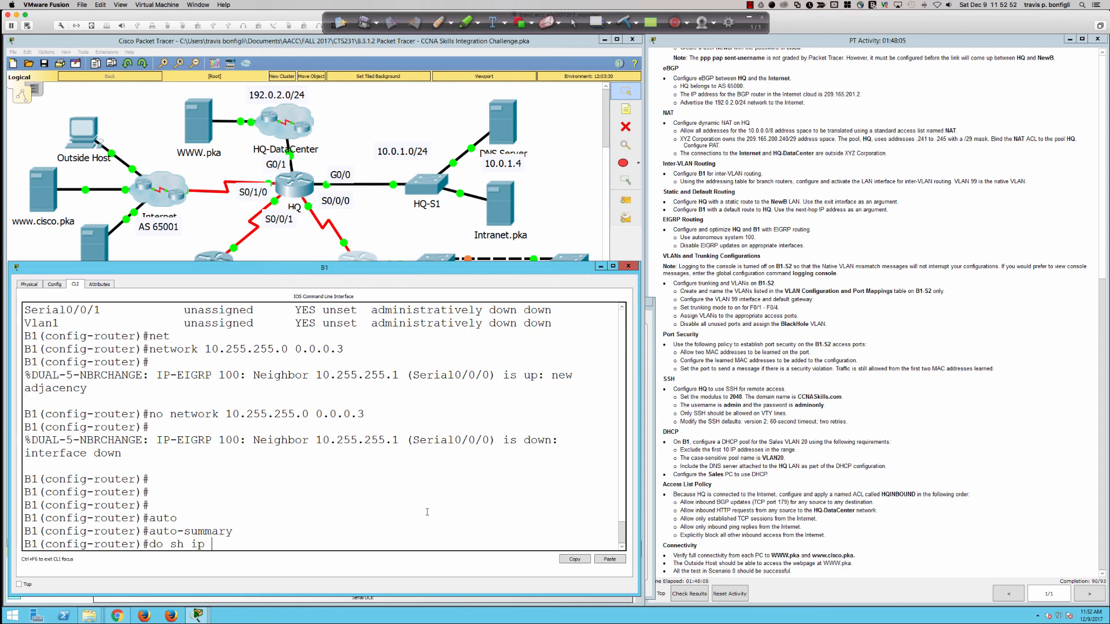
{"action": "type", "text": "pro"}
{"action": "key", "text": "Return"}
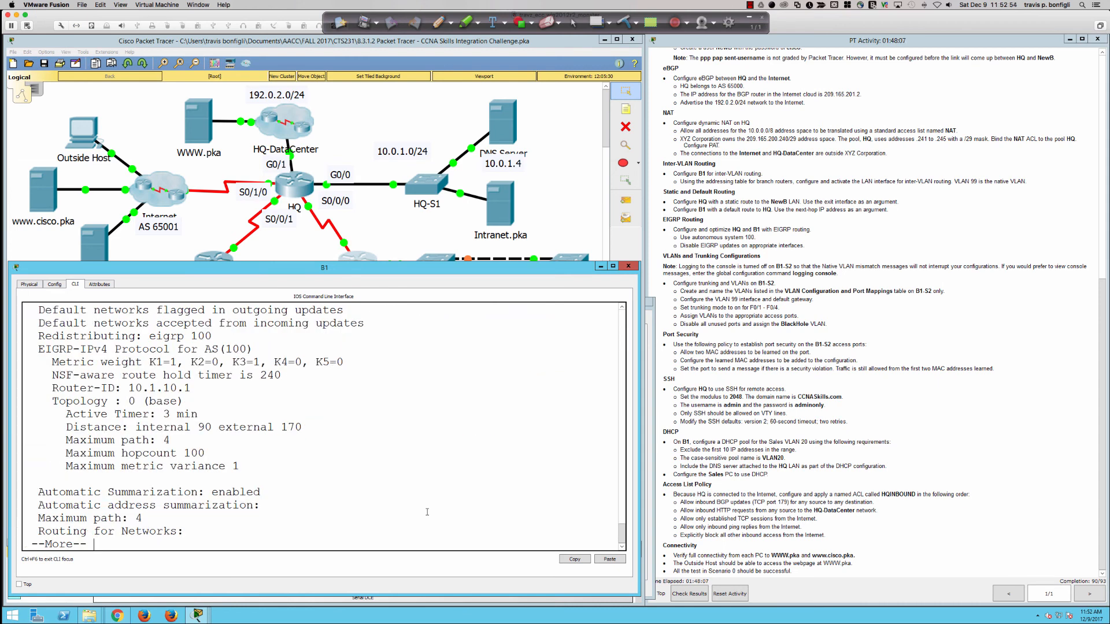
Step: Advertise network 10.0.0.0 in EIGRP 100
{"action": "type", "text": "q"}
{"action": "type", "text": "net"}
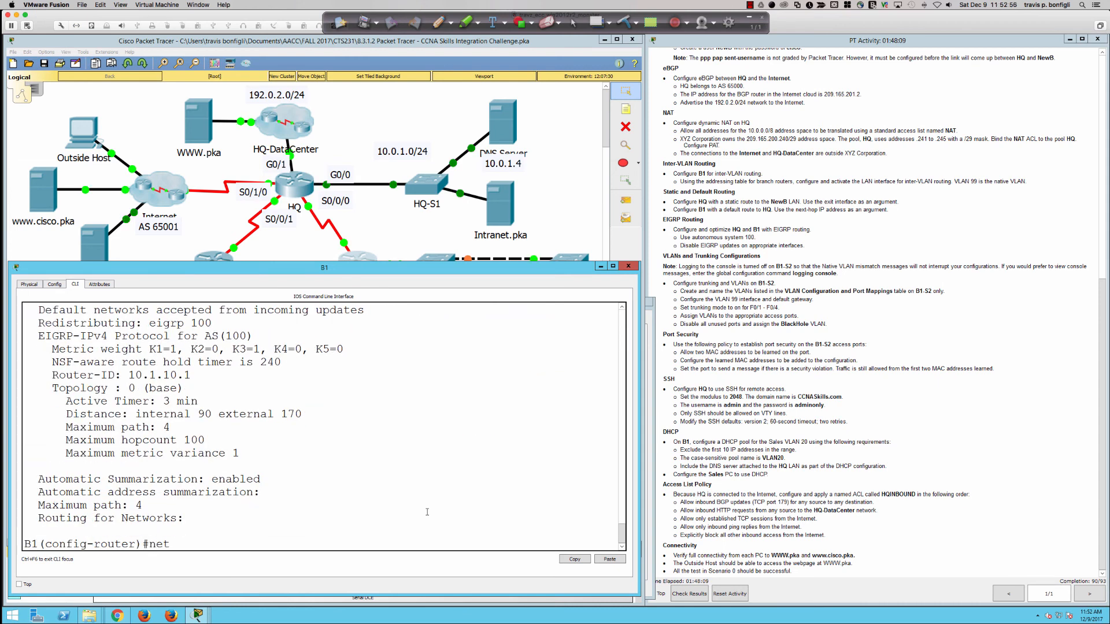
{"action": "key", "text": "Tab"}
{"action": "type", "text": "10.0.0.0"}
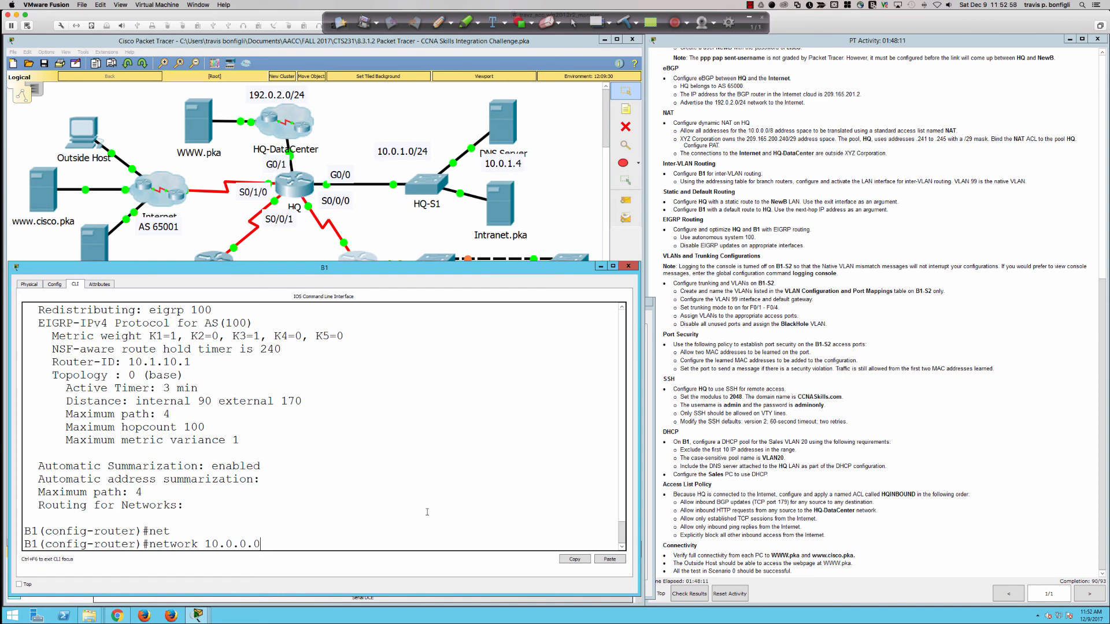
{"action": "key", "text": "Return"}
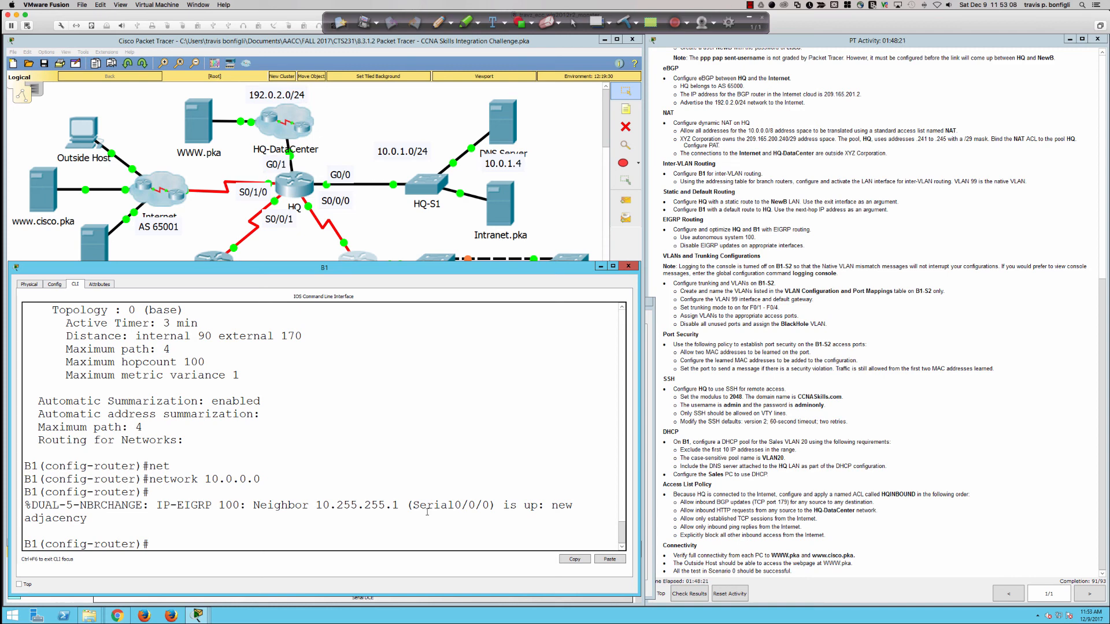
Step: Review the running configuration down to the EIGRP router section
{"action": "key", "text": "Return"}
{"action": "key", "text": "Return"}
{"action": "key", "text": "Return"}
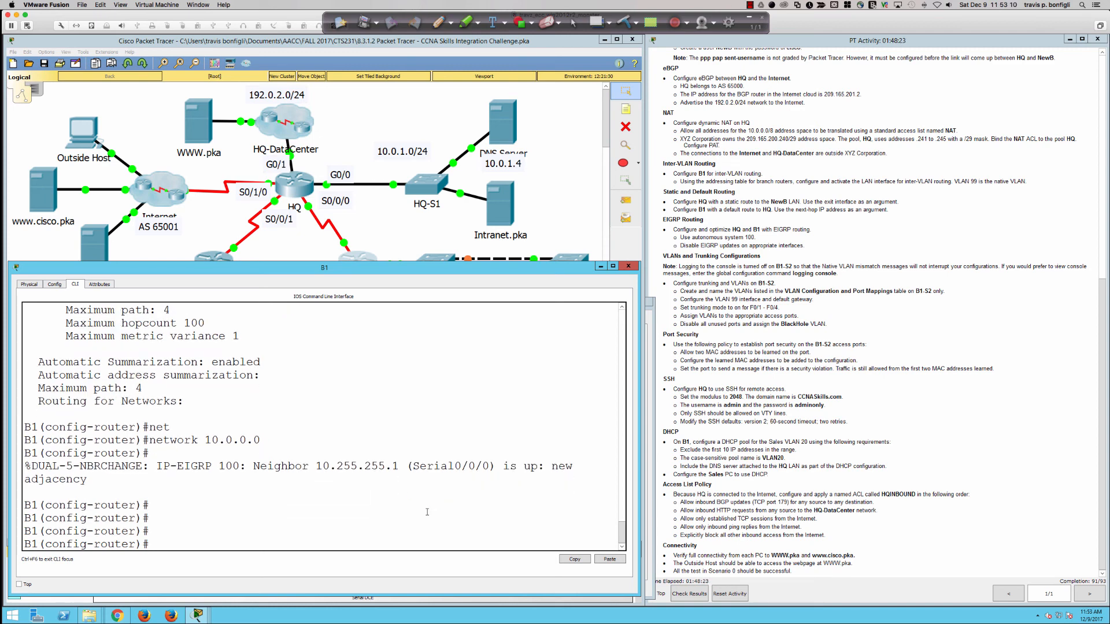
{"action": "type", "text": "do sh run"}
{"action": "key", "text": "Return"}
{"action": "key", "text": "Return"}
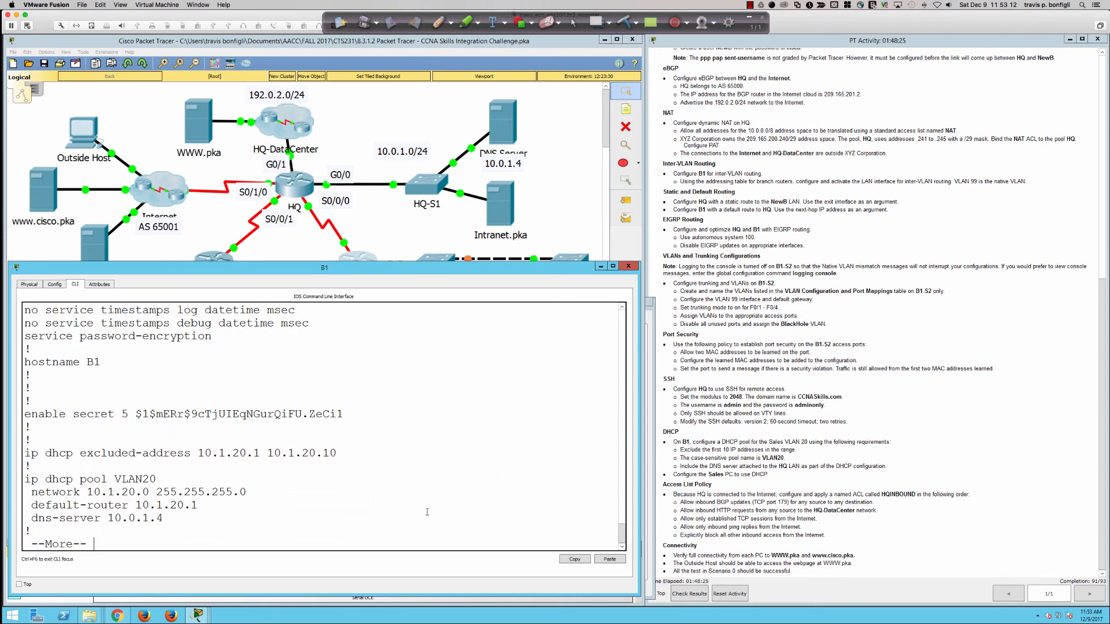
{"action": "key", "text": "space"}
{"action": "key", "text": "space"}
{"action": "key", "text": "space"}
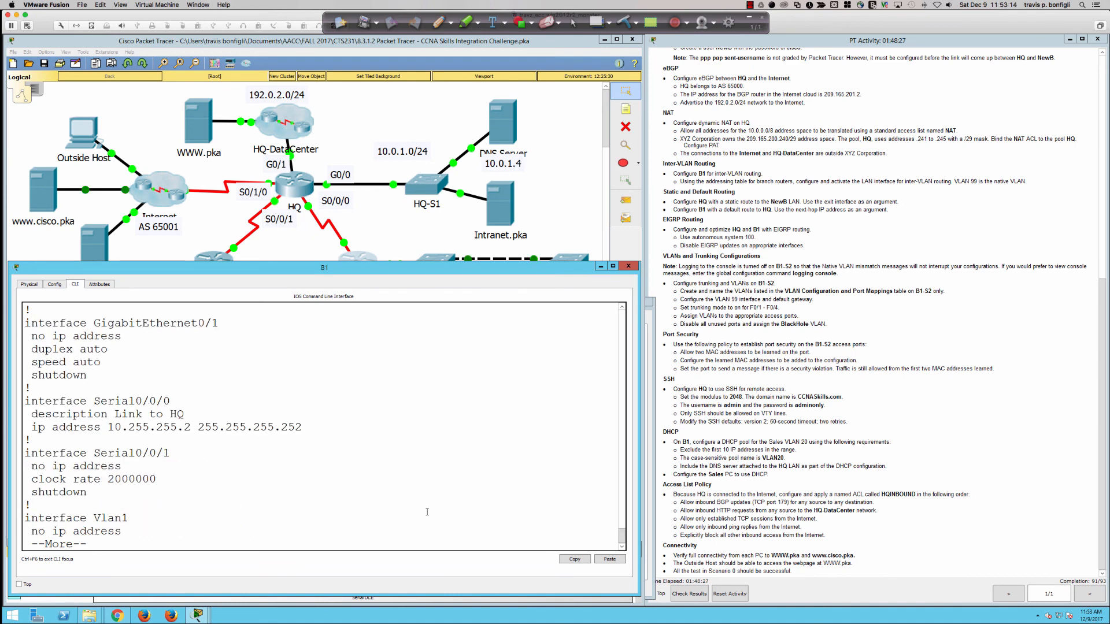
{"action": "key", "text": "Return"}
{"action": "key", "text": "Return"}
{"action": "key", "text": "Return"}
{"action": "key", "text": "Return"}
{"action": "key", "text": "Return"}
{"action": "key", "text": "Return"}
{"action": "key", "text": "Return"}
{"action": "key", "text": "Return"}
{"action": "key", "text": "Return"}
{"action": "key", "text": "Return"}
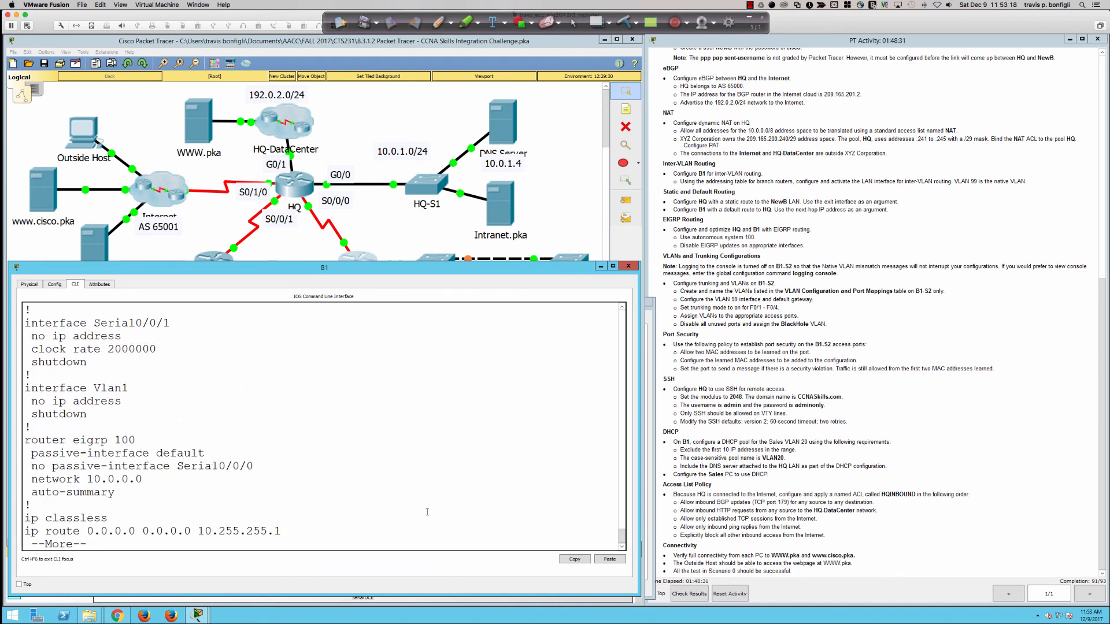
Step: Disable automatic summarization with 'no auto-summary'
{"action": "type", "text": "qno aut"}
{"action": "key", "text": "Tab"}
{"action": "key", "text": "Return"}
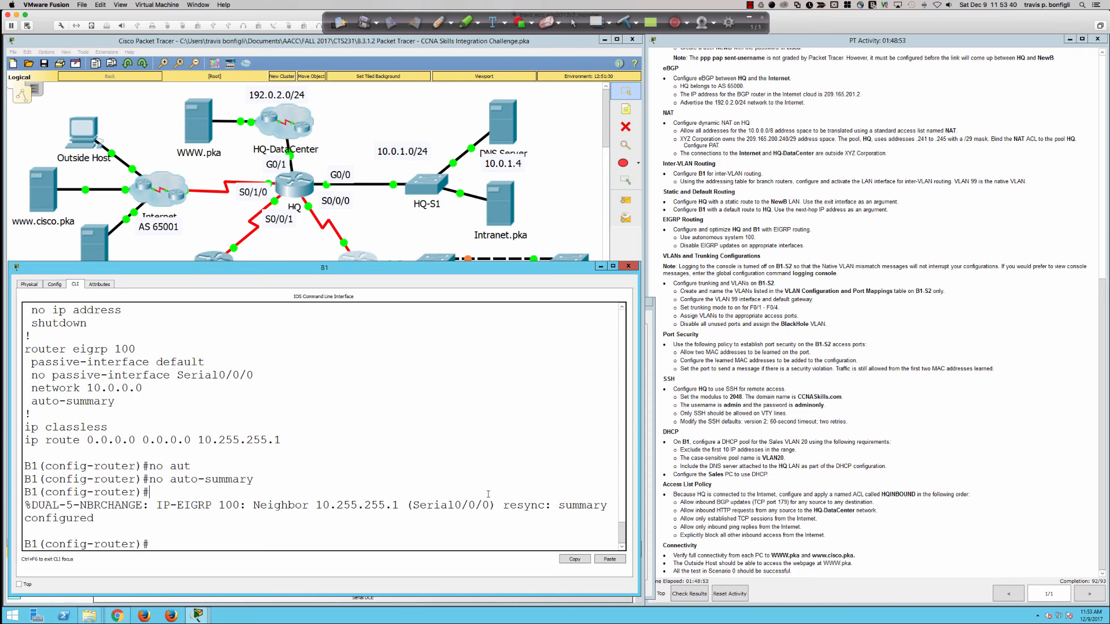
Step: Confirm in the running configuration that EIGRP 100 lists only network 10.0.0.0 with auto-summary off
{"action": "key", "text": "Return"}
{"action": "key", "text": "Return"}
{"action": "key", "text": "Return"}
{"action": "type", "text": "do sh run"}
{"action": "key", "text": "Return"}
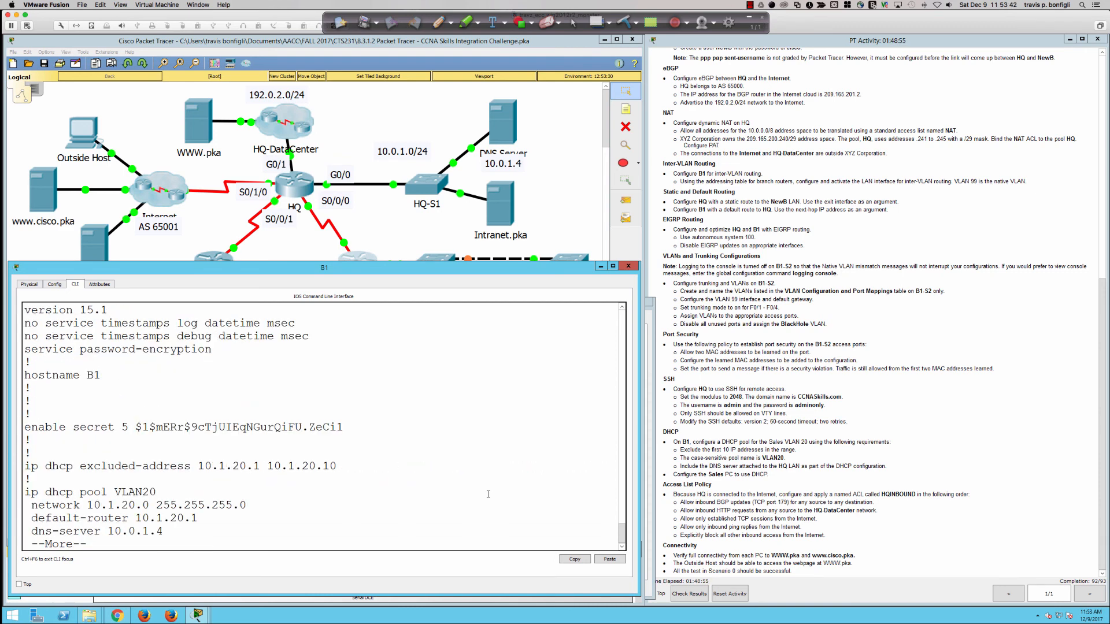
{"action": "key", "text": "space"}
{"action": "key", "text": "space"}
{"action": "key", "text": "space"}
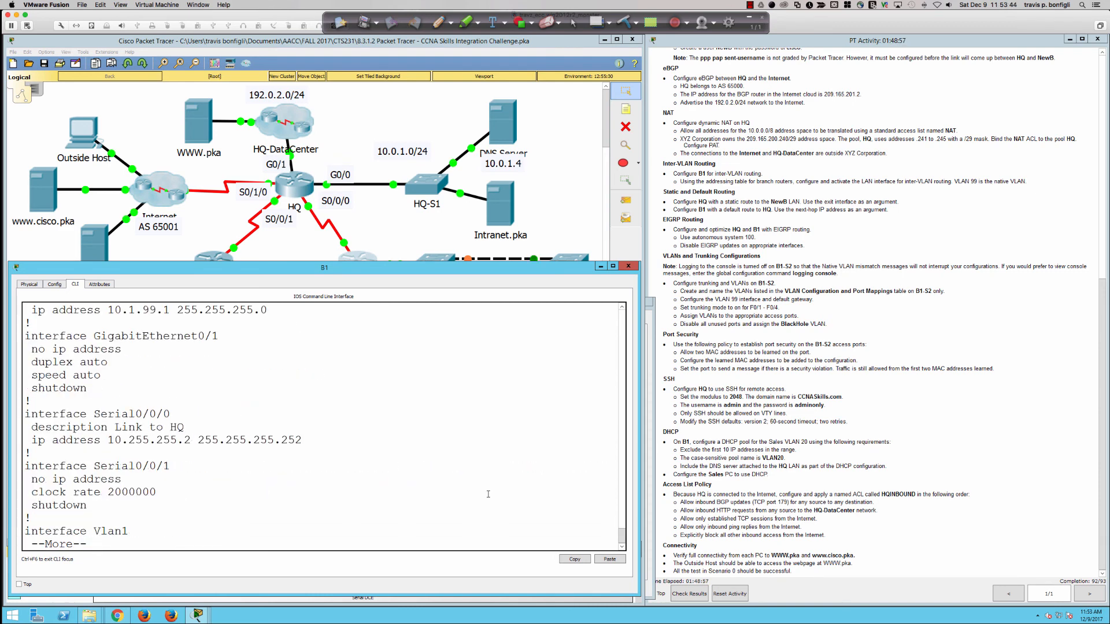
{"action": "key", "text": "Return"}
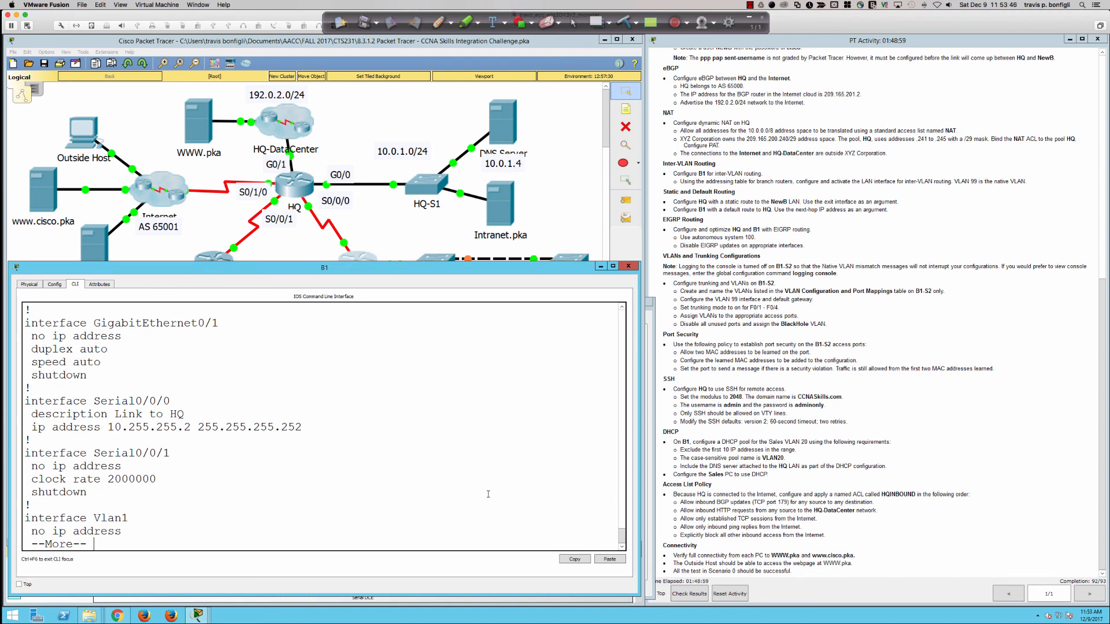
{"action": "key", "text": "Return"}
{"action": "key", "text": "Return"}
{"action": "key", "text": "Return"}
{"action": "key", "text": "Return"}
{"action": "key", "text": "Return"}
{"action": "key", "text": "Return"}
{"action": "key", "text": "Return"}
{"action": "key", "text": "Return"}
{"action": "key", "text": "Return"}
{"action": "key", "text": "q"}
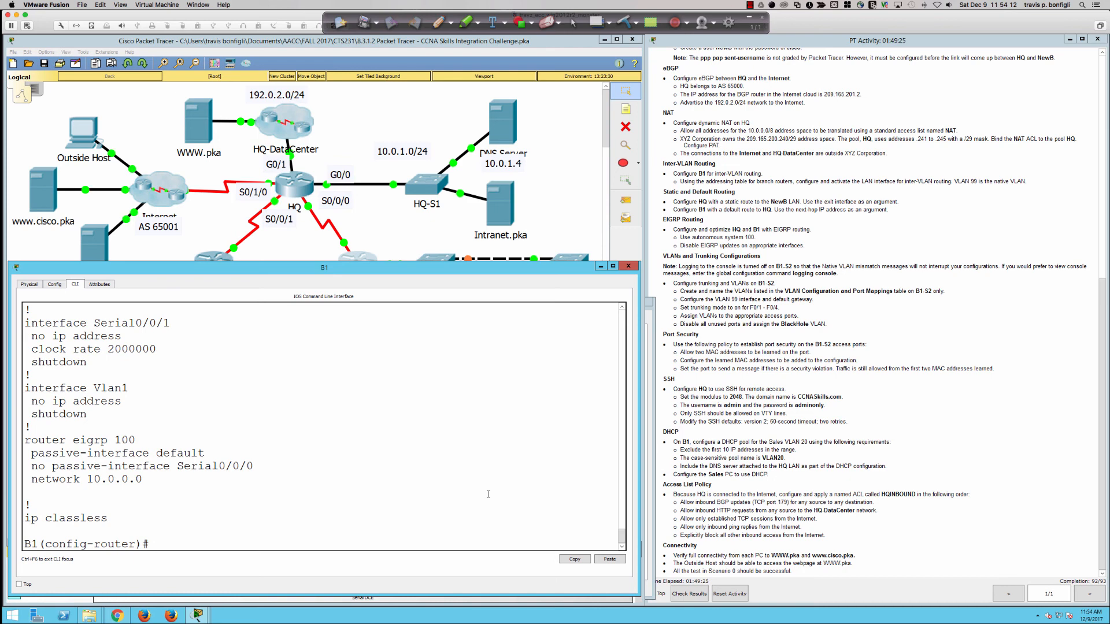
Step: Make B1's gi0/0.10 passive in EIGRP 100, then revert it with 'no passive-interface gi0/0.10'
{"action": "type", "text": "pas"}
{"action": "key", "text": "Tab"}
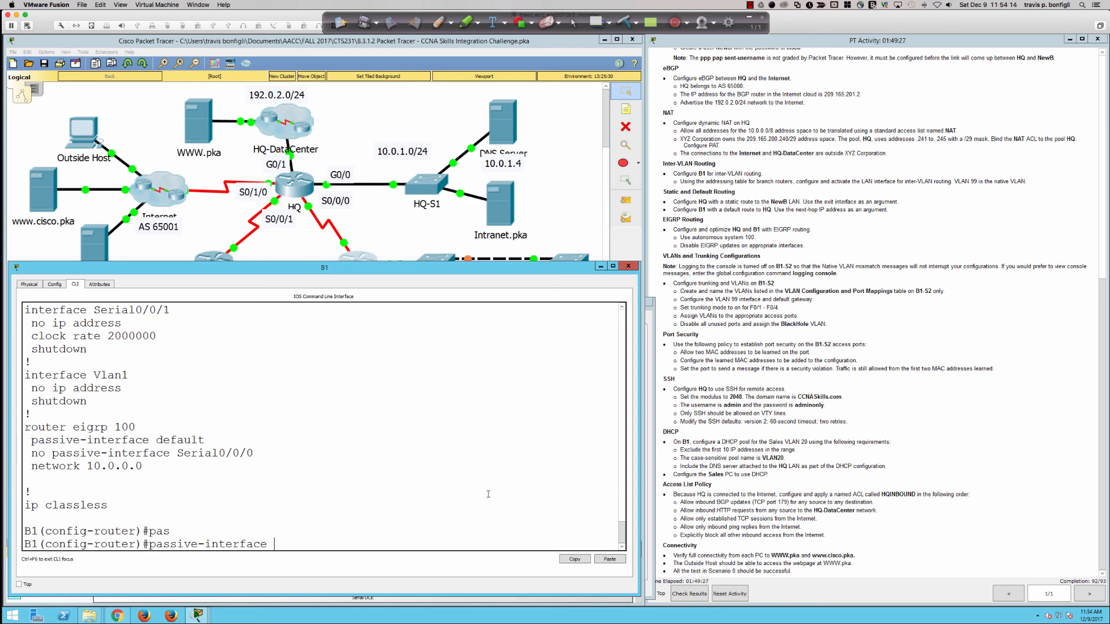
{"action": "type", "text": "gi0/0.10"}
{"action": "key", "text": "Return"}
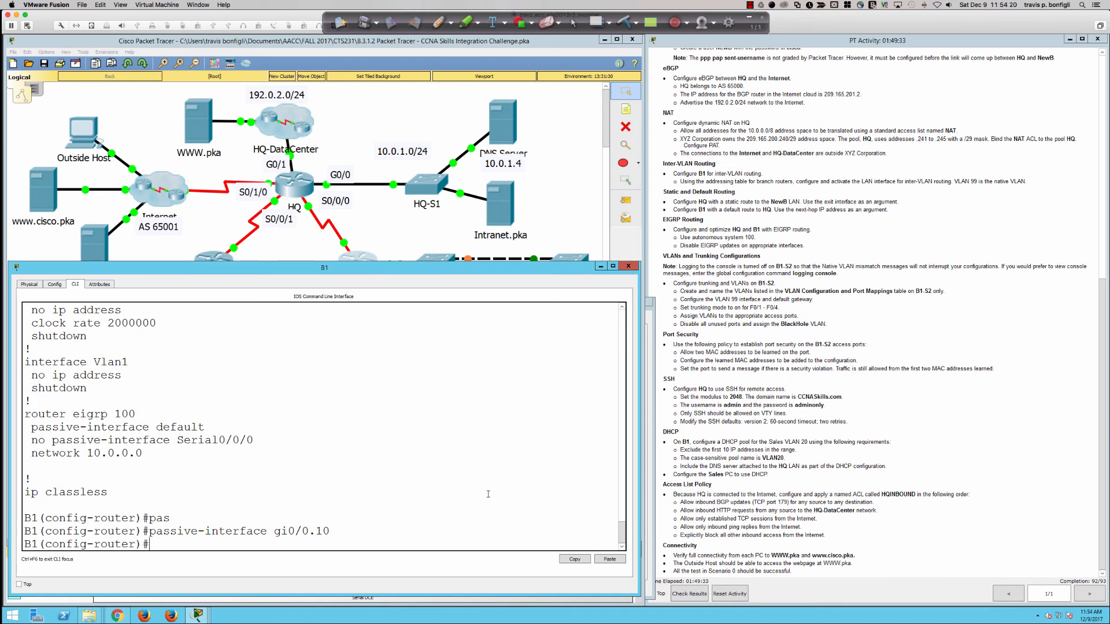
{"action": "key", "text": "Up"}
{"action": "key", "text": "Left"}
{"action": "key", "text": "Left"}
{"action": "key", "text": "Left"}
{"action": "key", "text": "Left"}
{"action": "key", "text": "Left"}
{"action": "key", "text": "Left"}
{"action": "key", "text": "Left"}
{"action": "key", "text": "Left"}
{"action": "key", "text": "Left"}
{"action": "key", "text": "Left"}
{"action": "key", "text": "Left"}
{"action": "key", "text": "Left"}
{"action": "key", "text": "Left"}
{"action": "key", "text": "Left"}
{"action": "key", "text": "Left"}
{"action": "key", "text": "Left"}
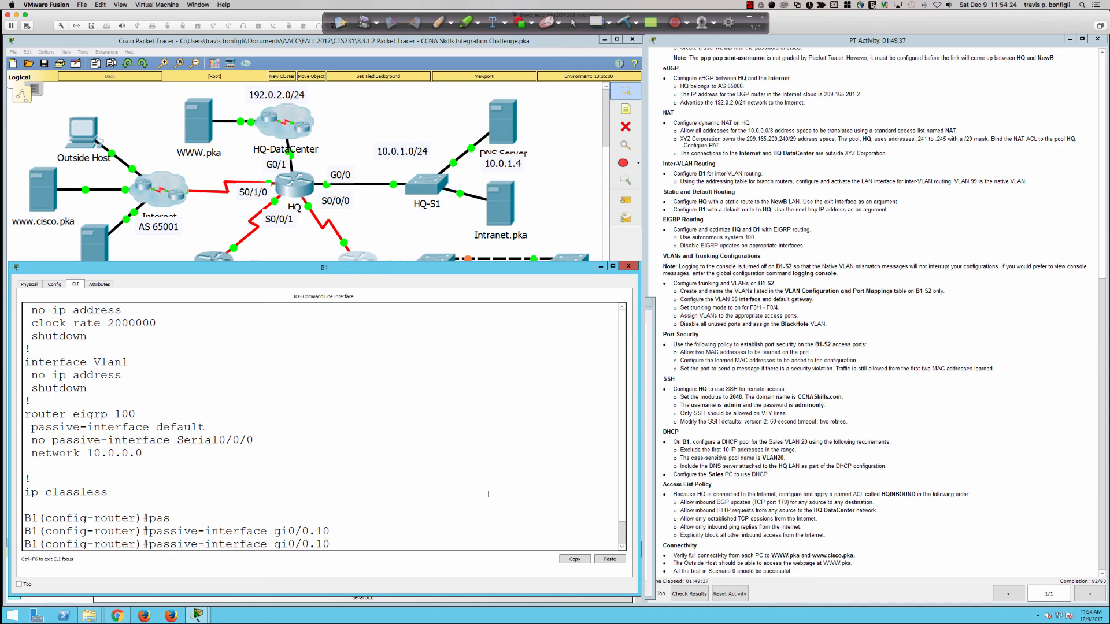
{"action": "type", "text": "no"}
{"action": "key", "text": "Return"}
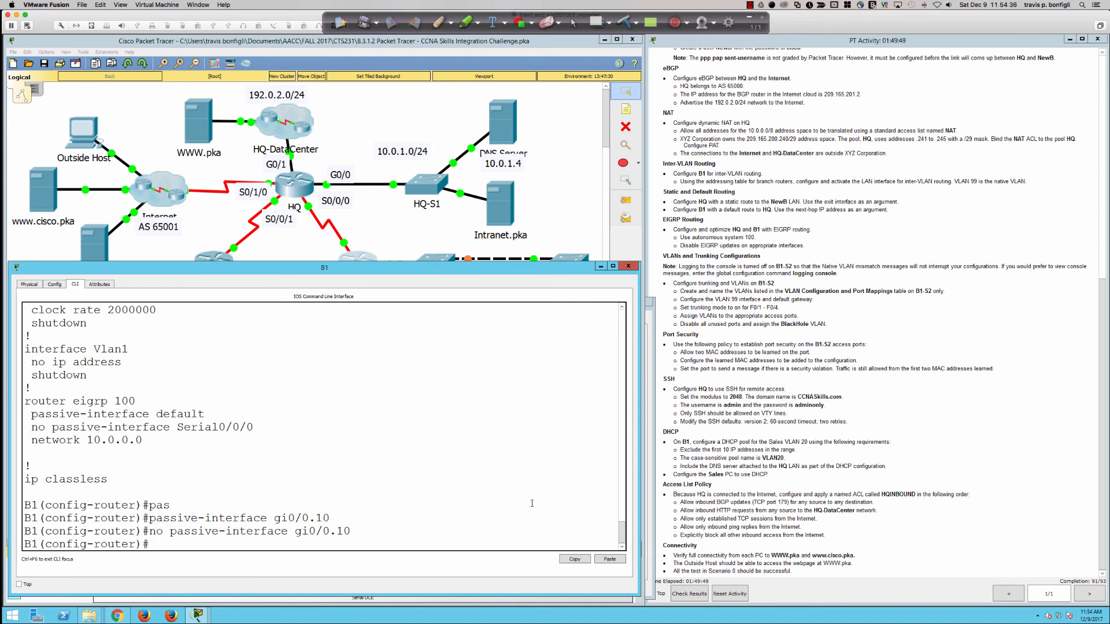
Step: Exit EIGRP router mode and enter 'no router eigrp 100' at the global prompt
{"action": "key", "text": "Return"}
{"action": "key", "text": "Return"}
{"action": "type", "text": "do"}
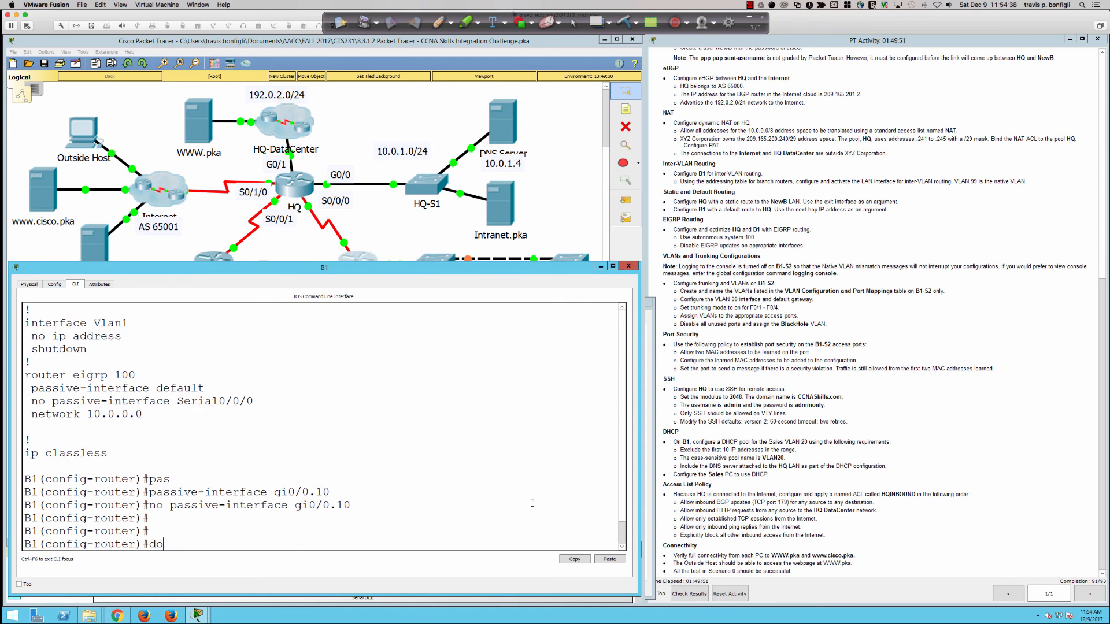
{"action": "key", "text": "BackSpace"}
{"action": "key", "text": "BackSpace"}
{"action": "type", "text": "exit"}
{"action": "key", "text": "Return"}
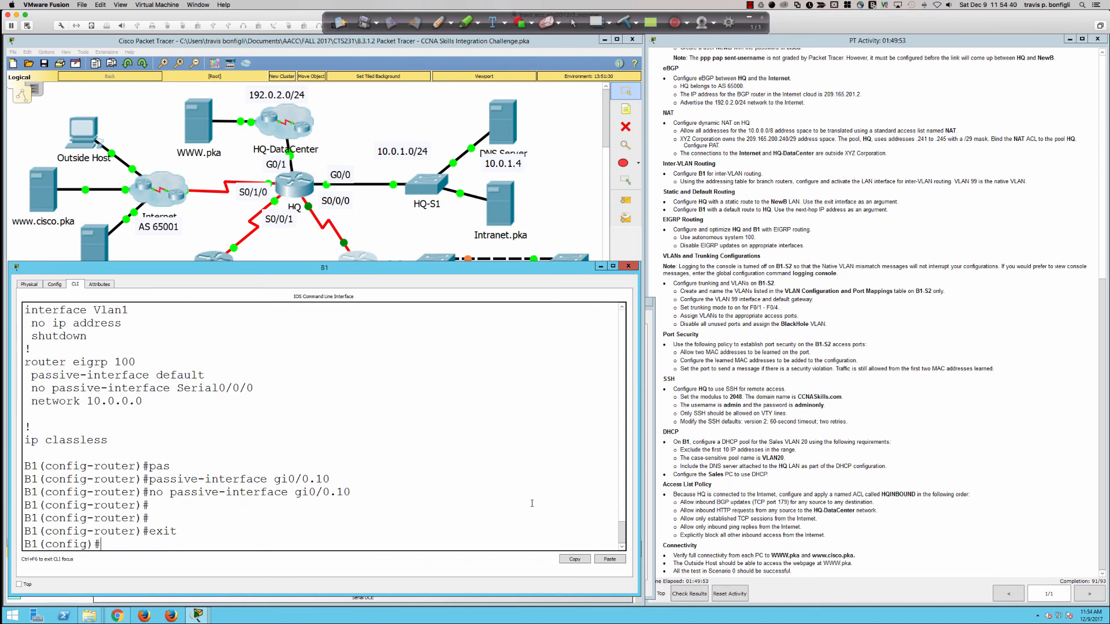
{"action": "type", "text": "no router eigrp 100"}
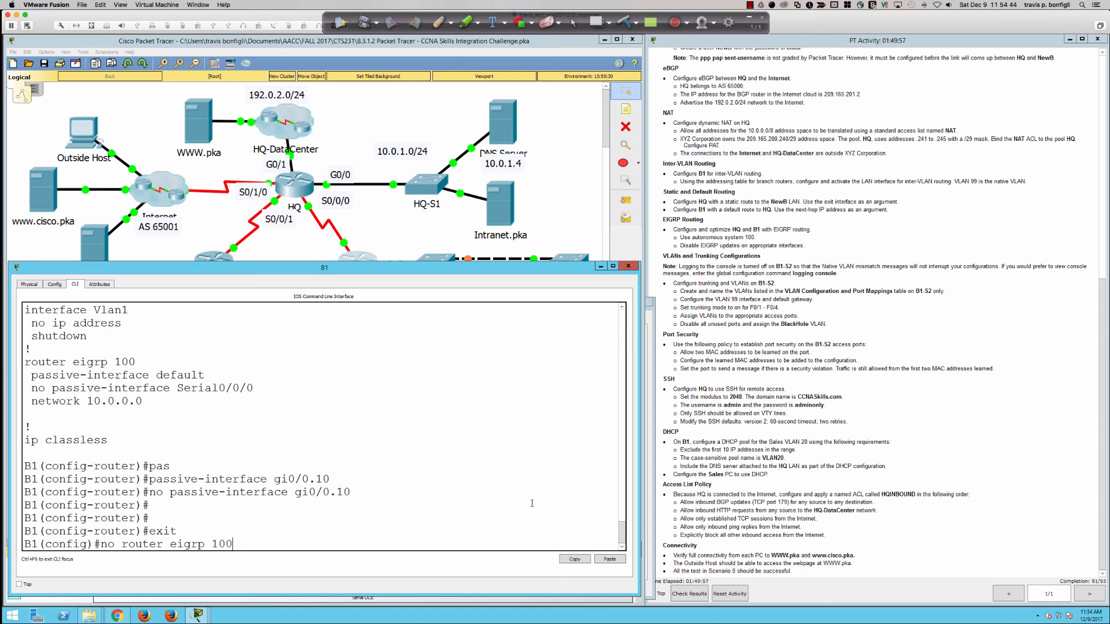
Step: Delete B1's EIGRP 100 process and recreate it with 'router eigrp 100'
{"action": "key", "text": "Return"}
{"action": "type", "text": "router"}
{"action": "key", "text": "Tab"}
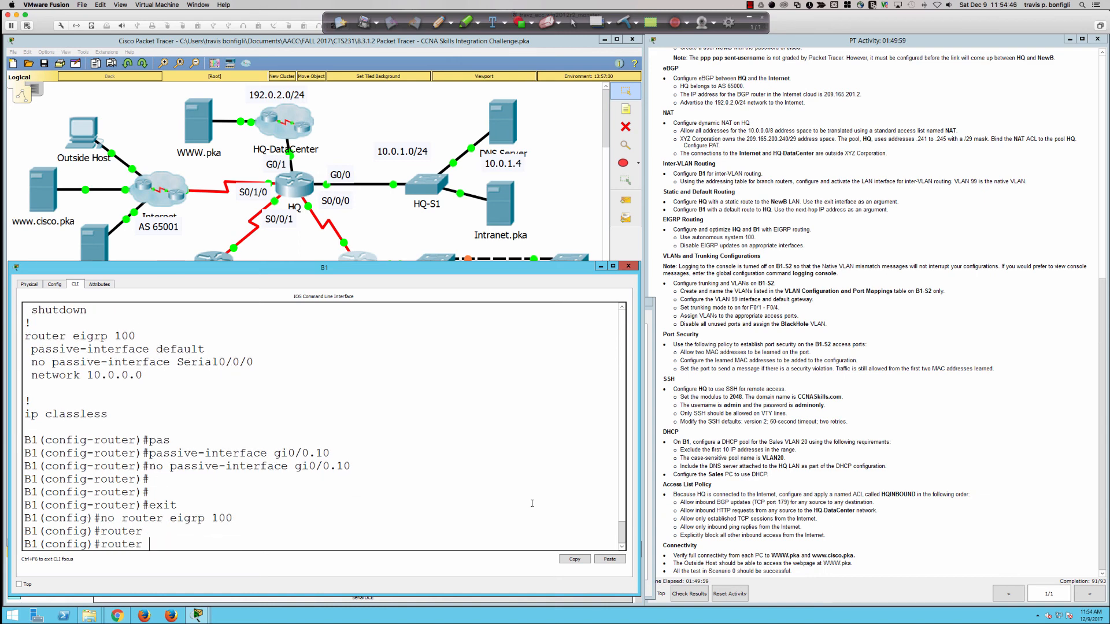
{"action": "type", "text": "eigrp 100"}
{"action": "key", "text": "Return"}
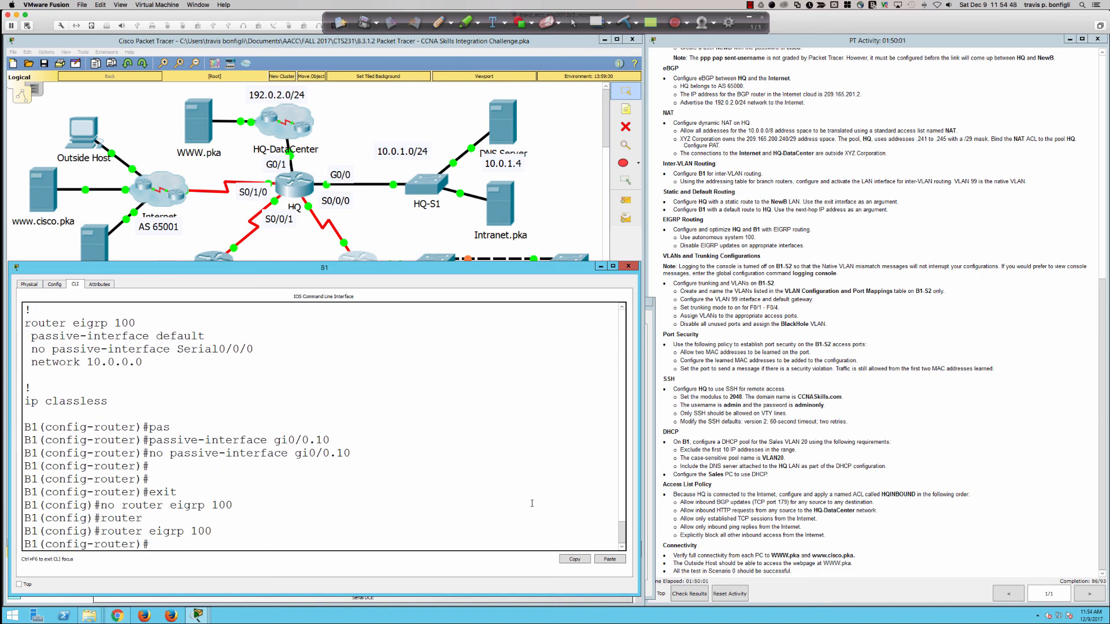
Step: Make subinterfaces gi0/0.10 and gi0/0.20 passive
{"action": "type", "text": "pas"}
{"action": "key", "text": "Tab"}
{"action": "type", "text": "gi0/0.10"}
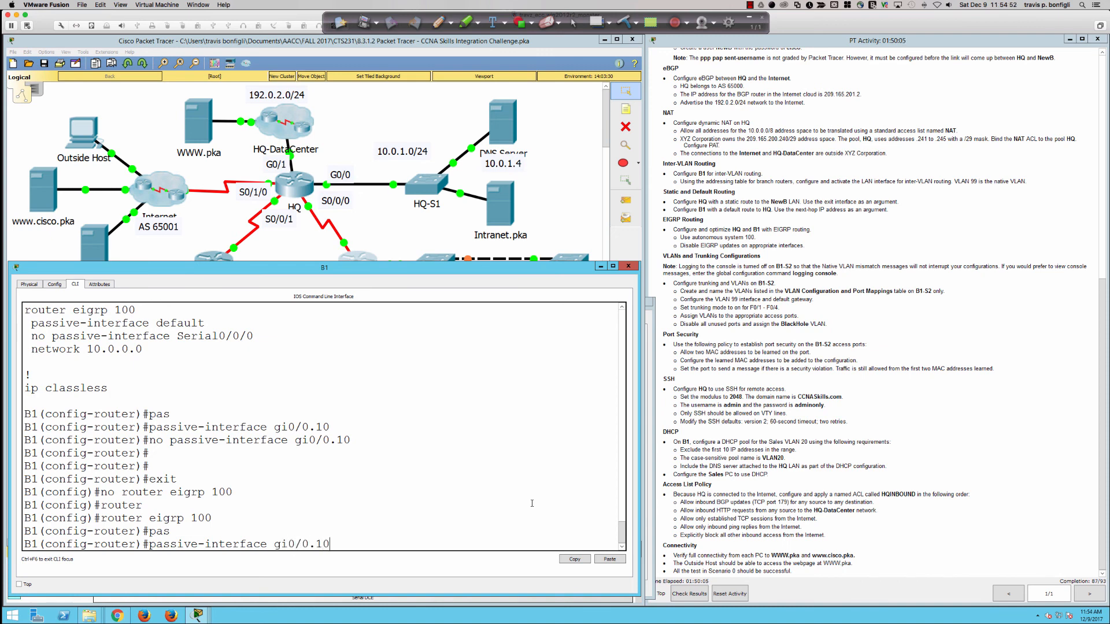
{"action": "key", "text": "Return"}
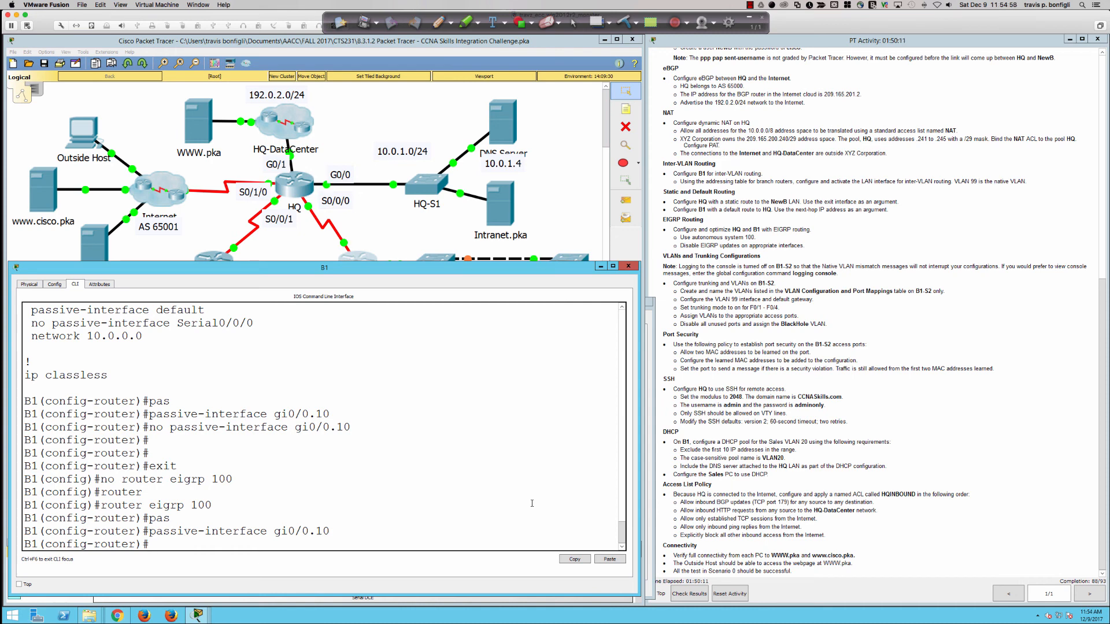
{"action": "key", "text": "Up"}
{"action": "key", "text": "BackSpace"}
{"action": "key", "text": "BackSpace"}
{"action": "type", "text": "20"}
{"action": "key", "text": "Return"}
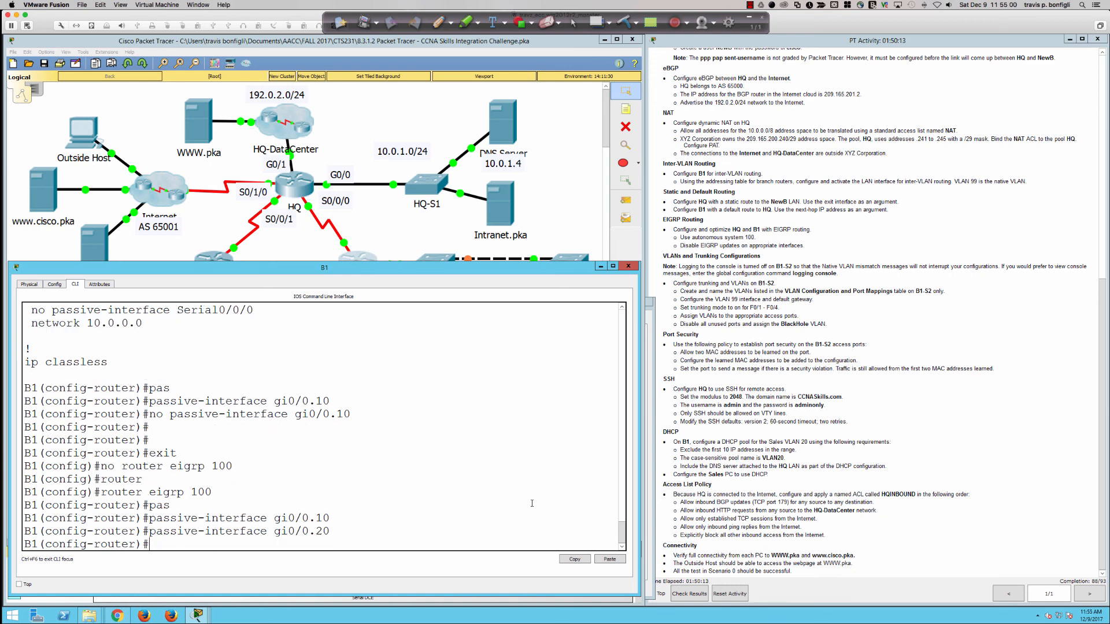
Step: Make subinterfaces gi0/0.30 and gi0/0.99 passive as well
{"action": "key", "text": "Up"}
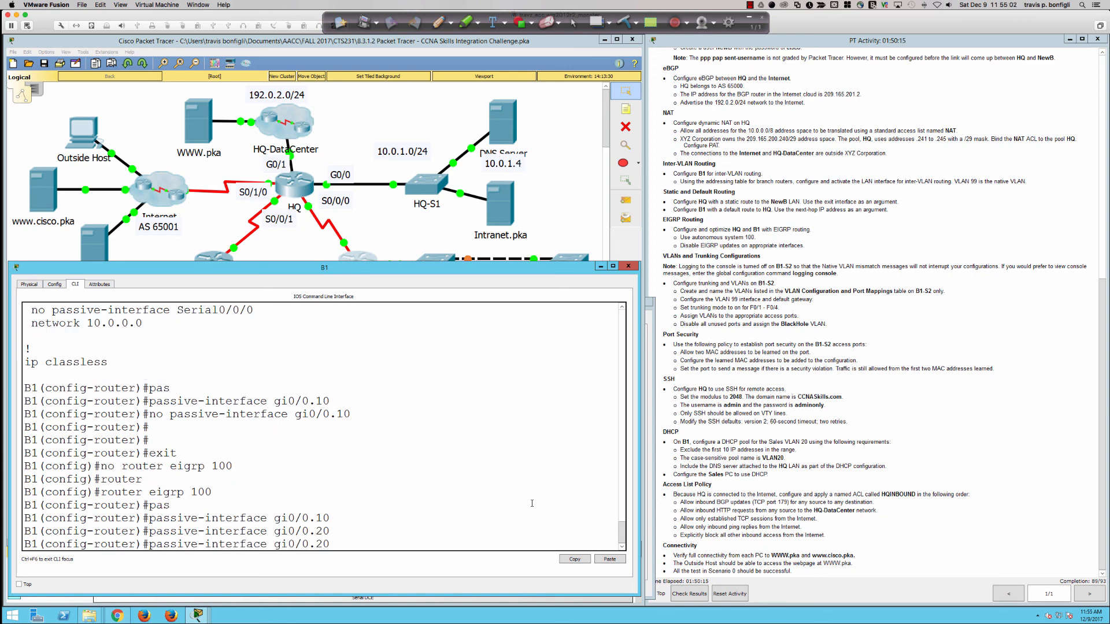
{"action": "key", "text": "BackSpace"}
{"action": "key", "text": "BackSpace"}
{"action": "type", "text": "3-0"}
{"action": "key", "text": "BackSpace"}
{"action": "key", "text": "BackSpace"}
{"action": "key", "text": "Return"}
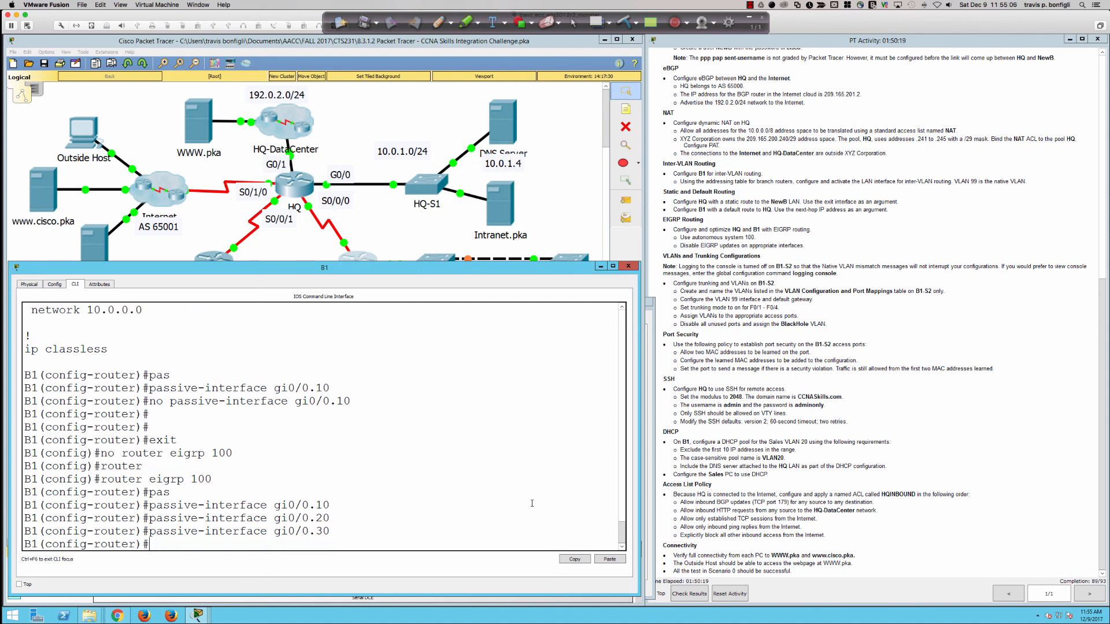
{"action": "key", "text": "Up"}
{"action": "key", "text": "BackSpace"}
{"action": "key", "text": "BackSpace"}
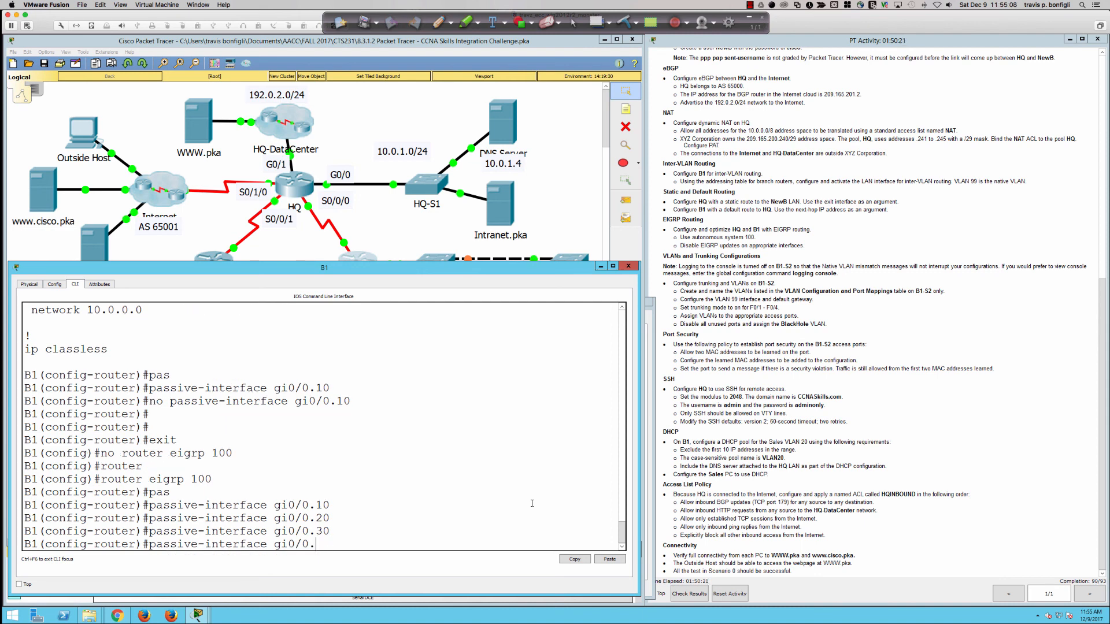
{"action": "type", "text": "99"}
{"action": "key", "text": "Return"}
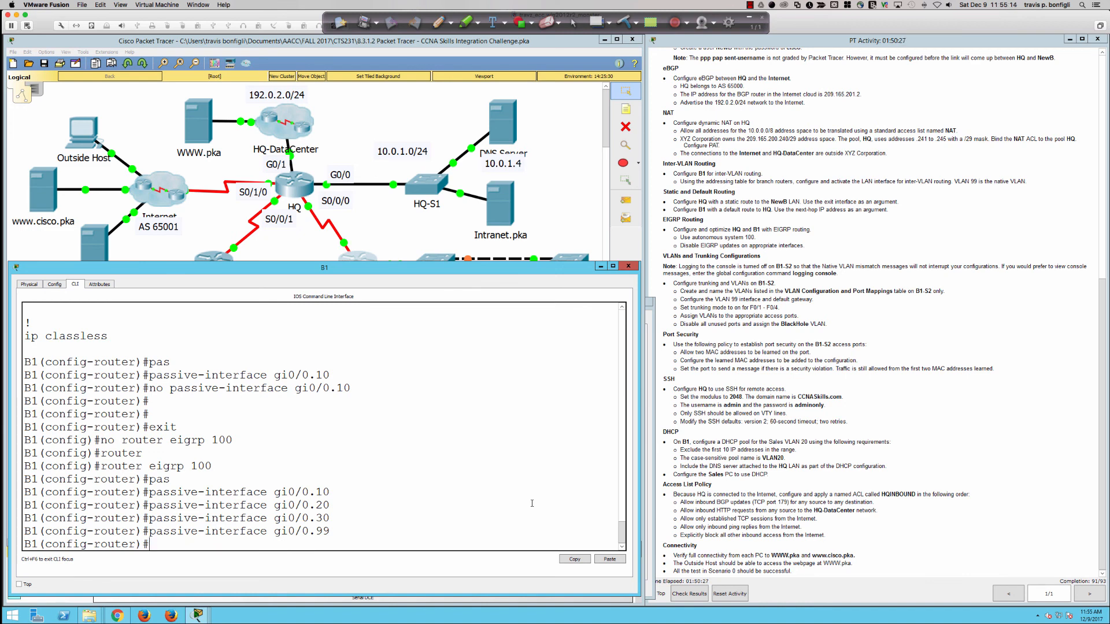
{"action": "type", "text": "net"}
{"action": "key", "text": "Tab"}
{"action": "key", "text": "BackSpace"}
{"action": "key", "text": "BackSpace"}
{"action": "key", "text": "BackSpace"}
{"action": "key", "text": "BackSpace"}
{"action": "key", "text": "BackSpace"}
{"action": "key", "text": "BackSpace"}
{"action": "key", "text": "BackSpace"}
{"action": "key", "text": "BackSpace"}
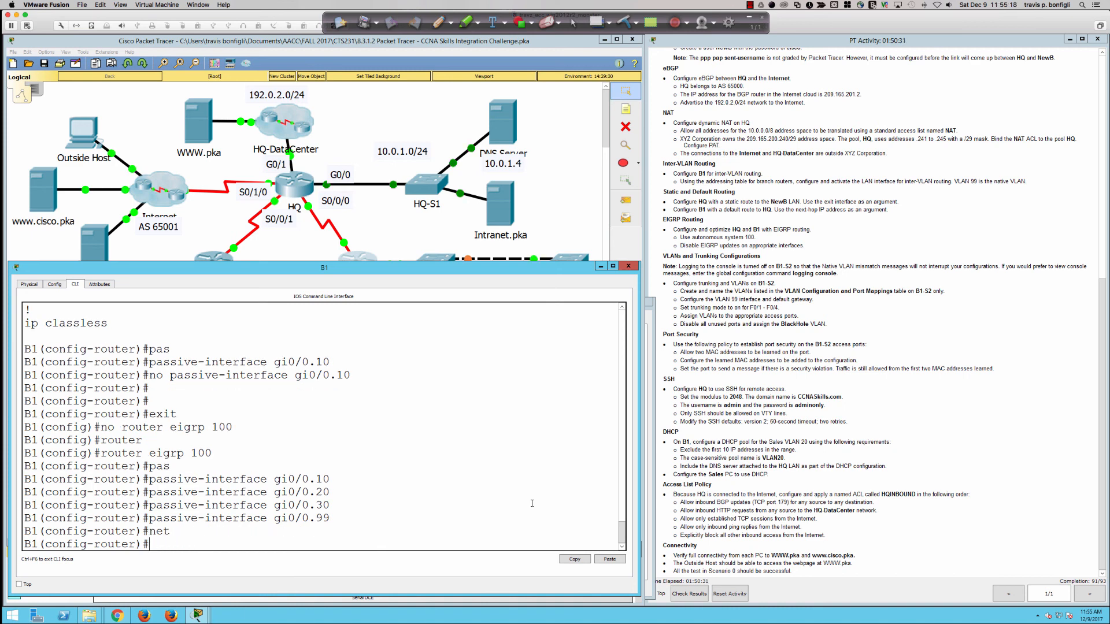
Step: Page through B1's running configuration with 'do sh run'
{"action": "type", "text": "do sh run"}
{"action": "key", "text": "Return"}
{"action": "key", "text": "space"}
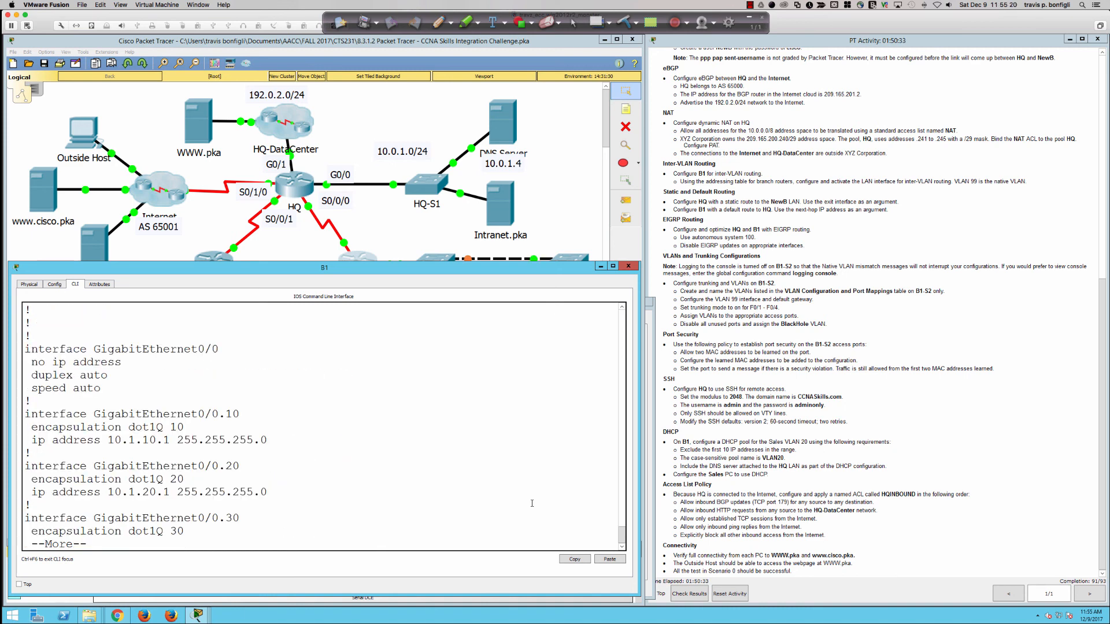
{"action": "key", "text": "Return"}
{"action": "key", "text": "Return"}
{"action": "key", "text": "Return"}
{"action": "key", "text": "Return"}
{"action": "key", "text": "Return"}
{"action": "key", "text": "Return"}
{"action": "key", "text": "Return"}
{"action": "key", "text": "Return"}
{"action": "key", "text": "Return"}
{"action": "key", "text": "Return"}
{"action": "key", "text": "Return"}
{"action": "key", "text": "Return"}
{"action": "key", "text": "Return"}
{"action": "key", "text": "Return"}
{"action": "key", "text": "Return"}
{"action": "key", "text": "Return"}
{"action": "key", "text": "Return"}
{"action": "key", "text": "Return"}
{"action": "key", "text": "Return"}
{"action": "key", "text": "Return"}
{"action": "key", "text": "Return"}
{"action": "key", "text": "Return"}
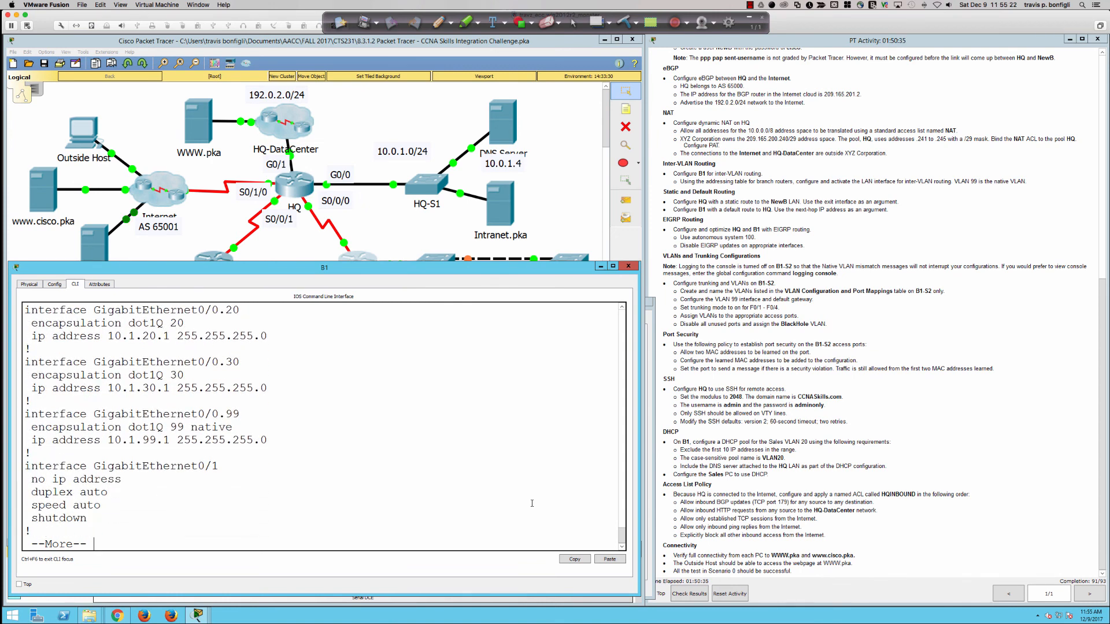
{"action": "key", "text": "Return"}
{"action": "key", "text": "Return"}
{"action": "key", "text": "Return"}
{"action": "key", "text": "Return"}
{"action": "key", "text": "Return"}
{"action": "key", "text": "Return"}
{"action": "key", "text": "Return"}
{"action": "key", "text": "Return"}
{"action": "key", "text": "Return"}
{"action": "key", "text": "Return"}
{"action": "key", "text": "Return"}
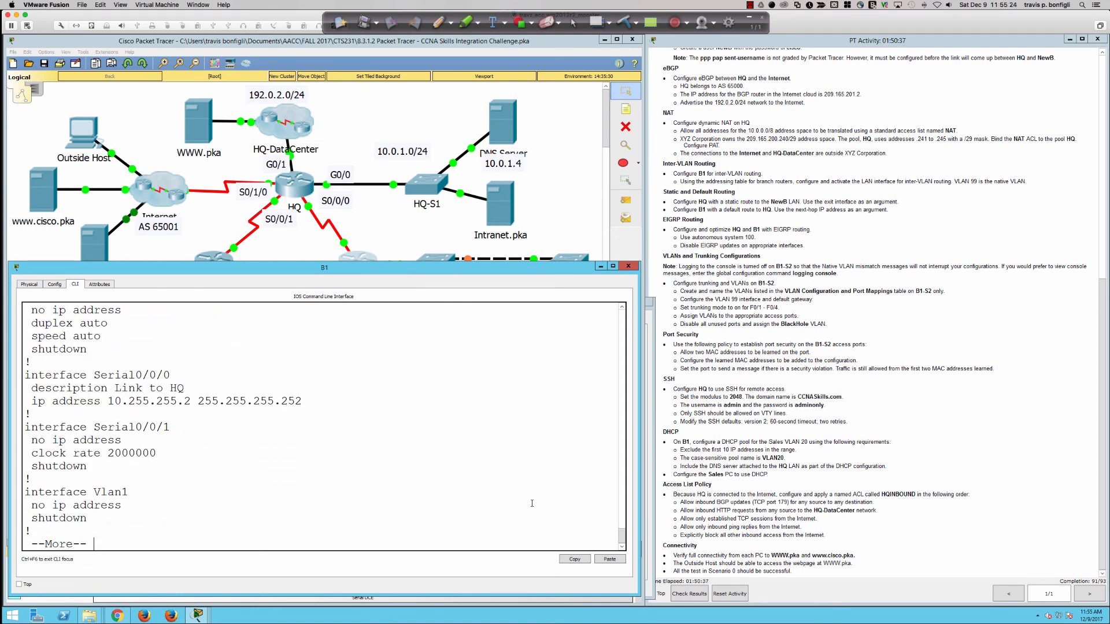
{"action": "key", "text": "q"}
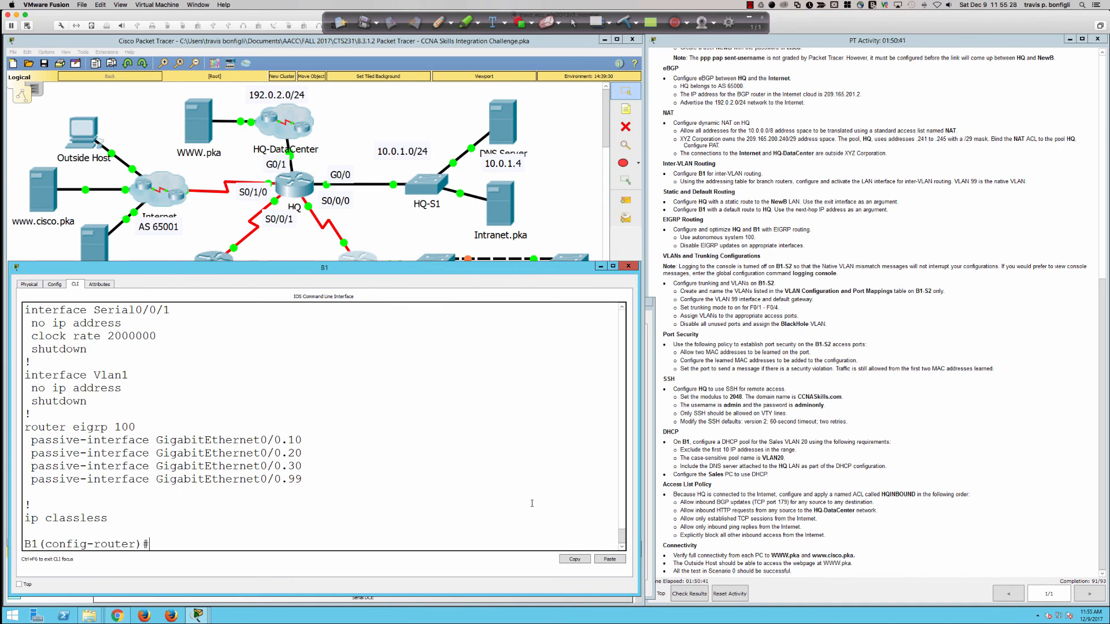
Step: Add network 10.0.0.0 to EIGRP 100, then withdraw it again
{"action": "type", "text": "no"}
{"action": "key", "text": "BackSpace"}
{"action": "key", "text": "BackSpace"}
{"action": "key", "text": "BackSpace"}
{"action": "type", "text": "net"}
{"action": "key", "text": "Tab"}
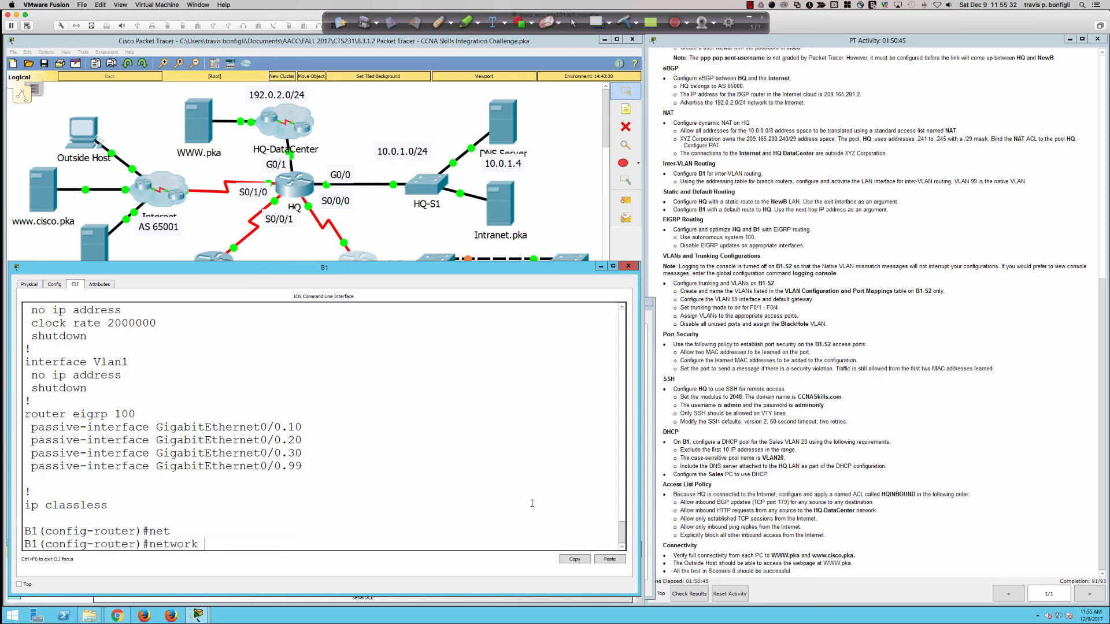
{"action": "type", "text": "10.0.0.0"}
{"action": "key", "text": "Return"}
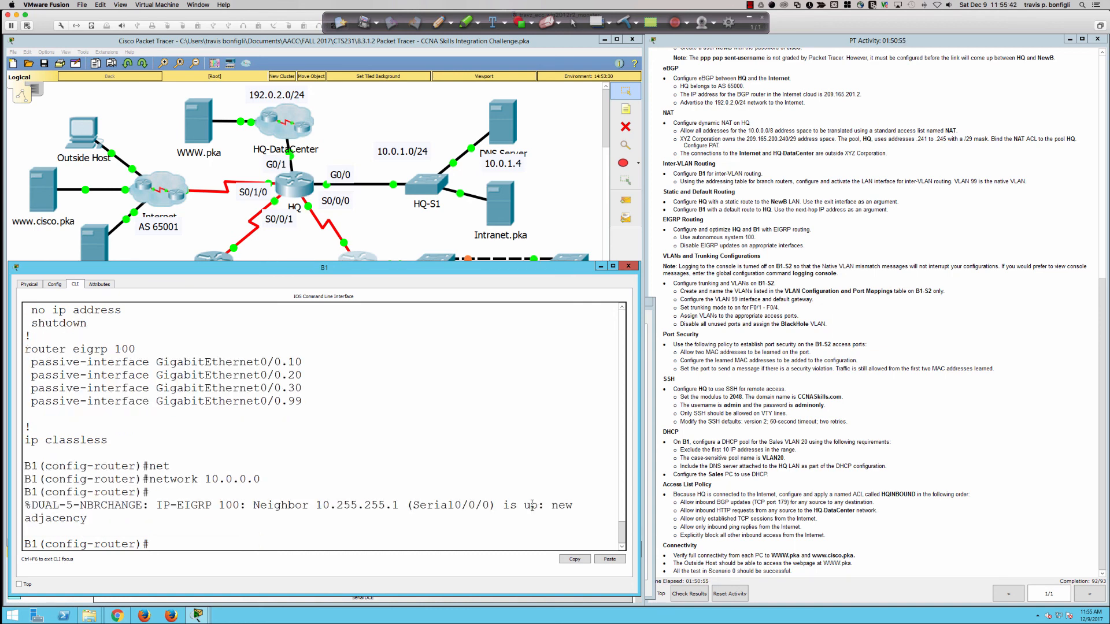
{"action": "key", "text": "Up"}
{"action": "key", "text": "Home"}
{"action": "type", "text": "no"}
{"action": "key", "text": "Return"}
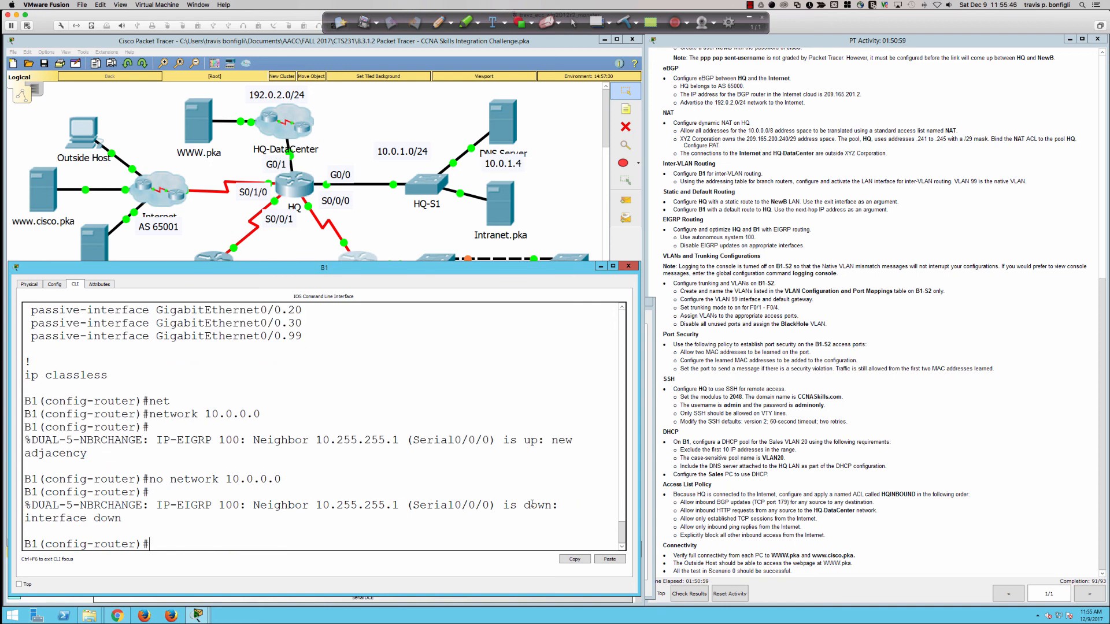
Step: Advertise network 10.0.0.0 0.255.255.255 and disable auto-summary
{"action": "key", "text": "Return"}
{"action": "key", "text": "Return"}
{"action": "type", "text": "net"}
{"action": "key", "text": "Tab"}
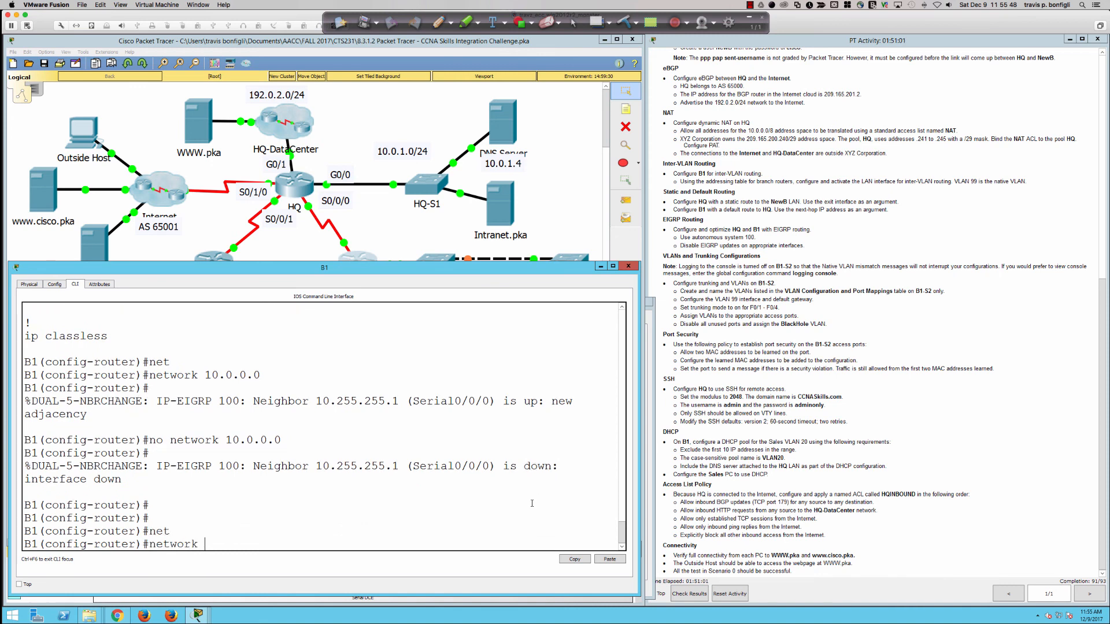
{"action": "type", "text": "10.0.0.0 0.255.255.255"}
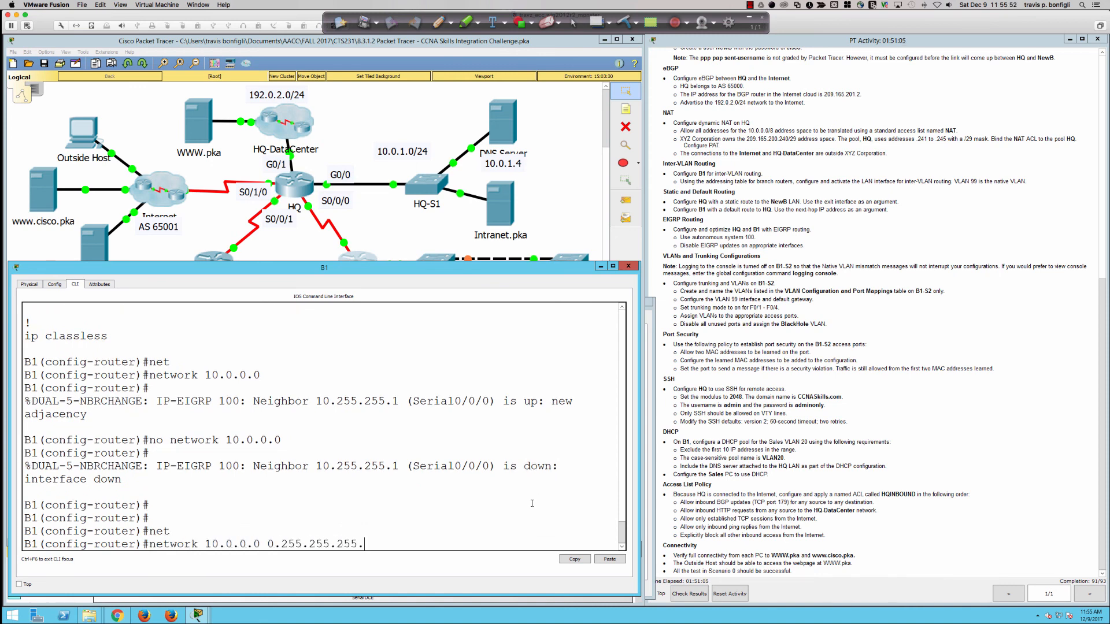
{"action": "key", "text": "Return"}
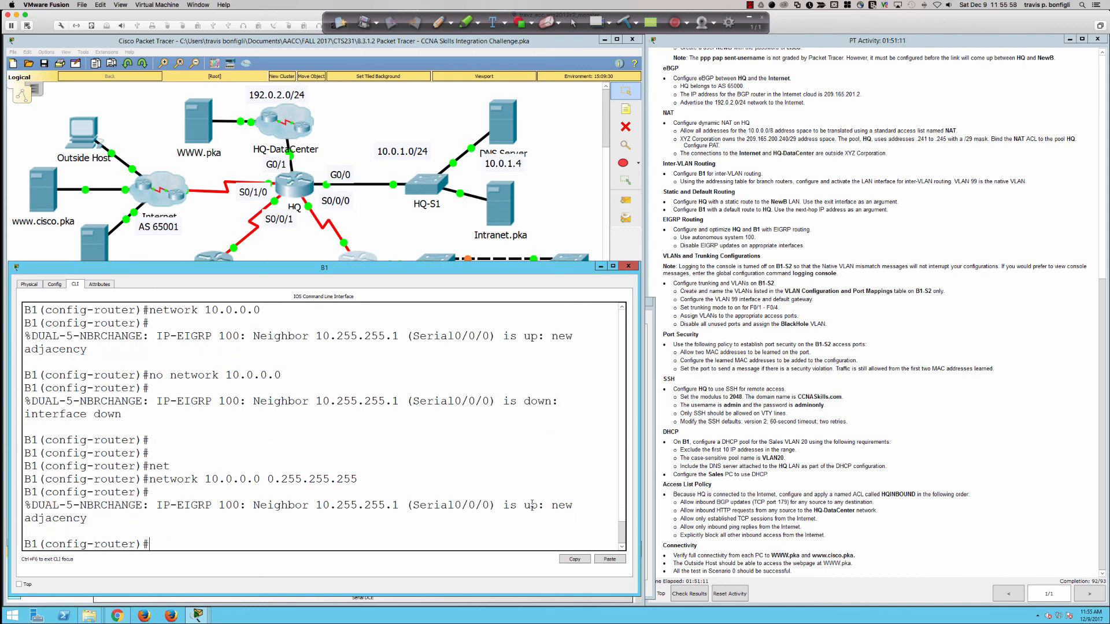
{"action": "type", "text": "no aut"}
{"action": "key", "text": "Tab"}
{"action": "key", "text": "Return"}
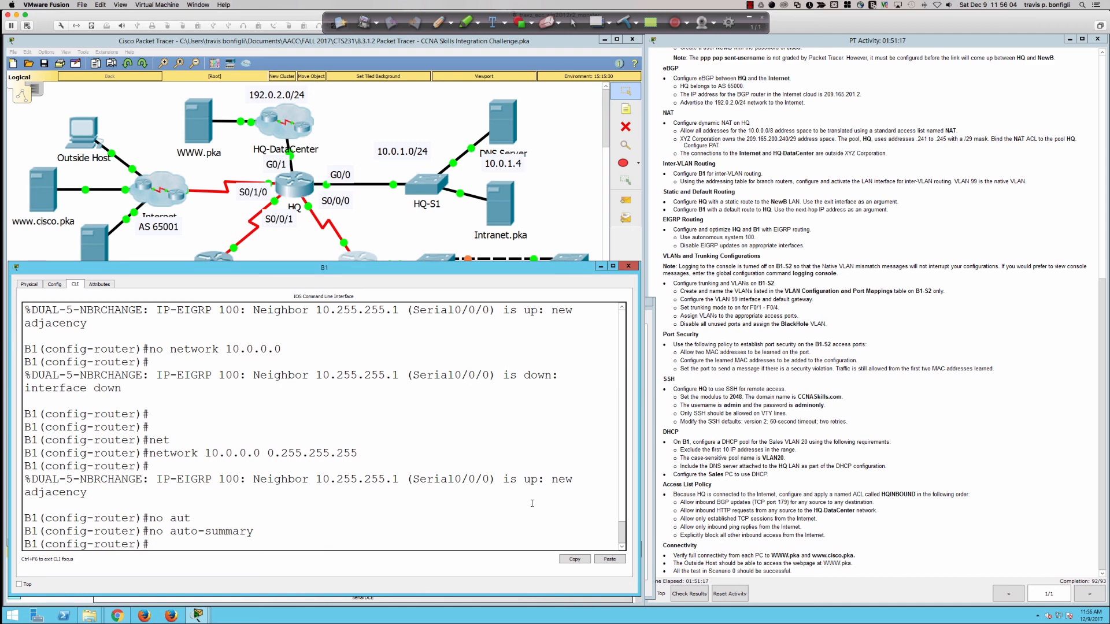
Step: Cancel the activity reset and close the PT Activity instructions to show Activity Results
{"action": "left_click", "coordinate": [722, 507]}
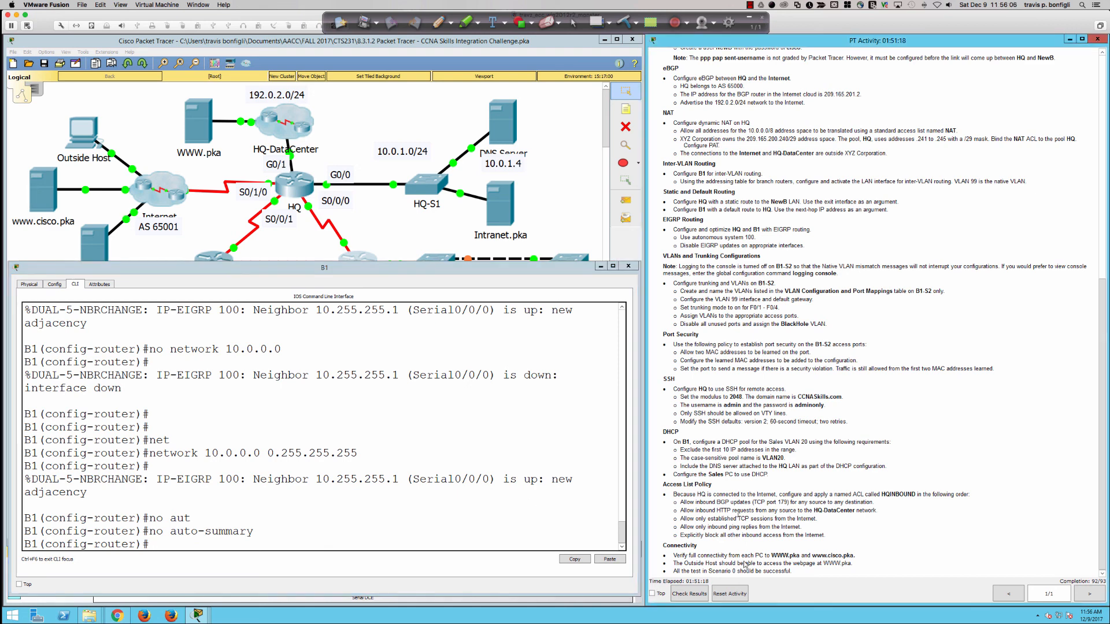
{"action": "left_click", "coordinate": [731, 595]}
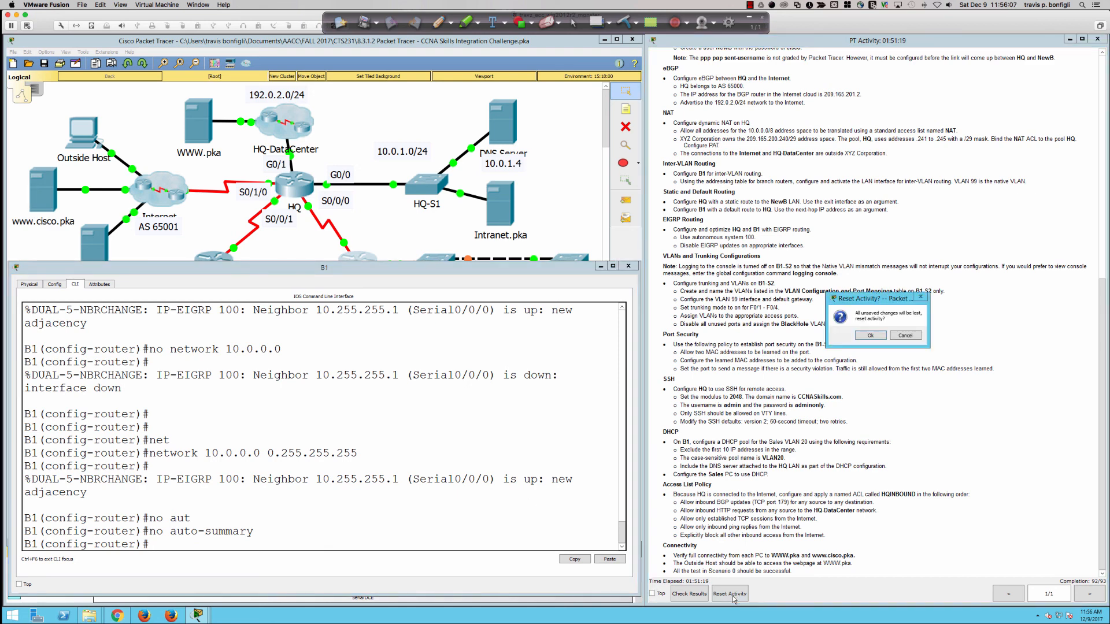
{"action": "left_click", "coordinate": [905, 336]}
{"action": "left_click", "coordinate": [684, 593]}
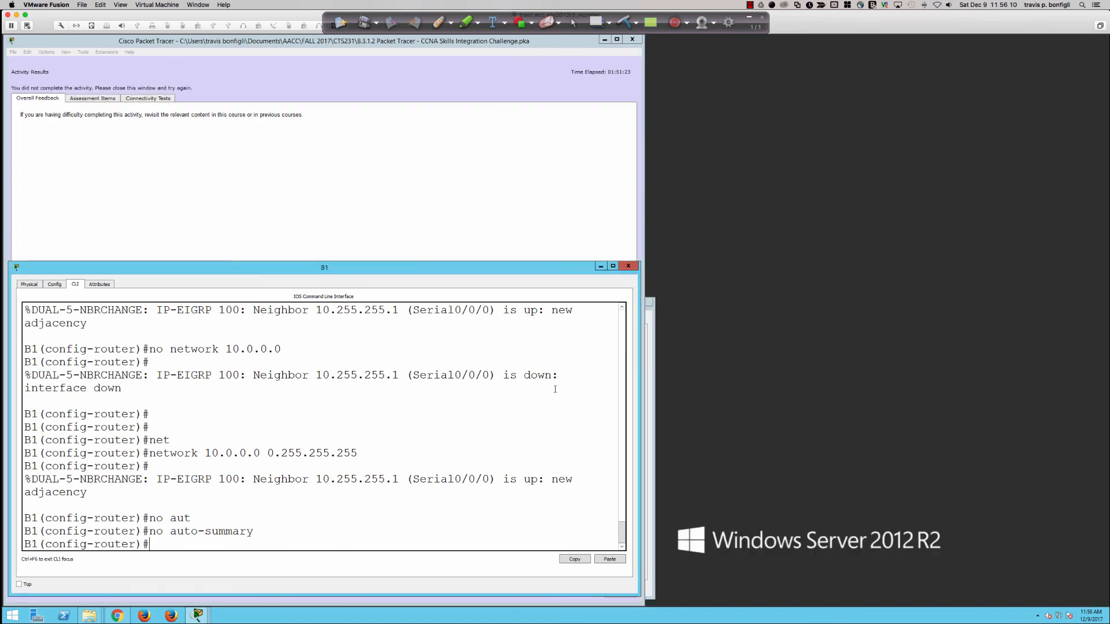
Step: Review the Assessment Items: 92/93, with HQ's EIGRP 100 network item Incorrect
{"action": "left_click", "coordinate": [97, 98]}
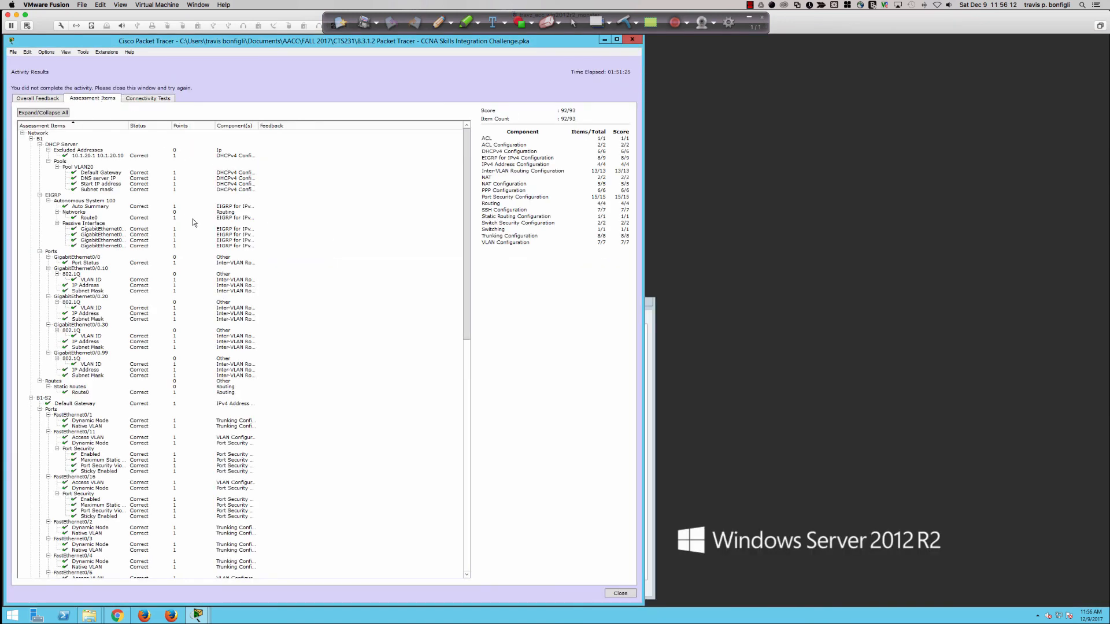
{"action": "scroll", "coordinate": [191, 224], "scroll_direction": "down", "scroll_amount": 20}
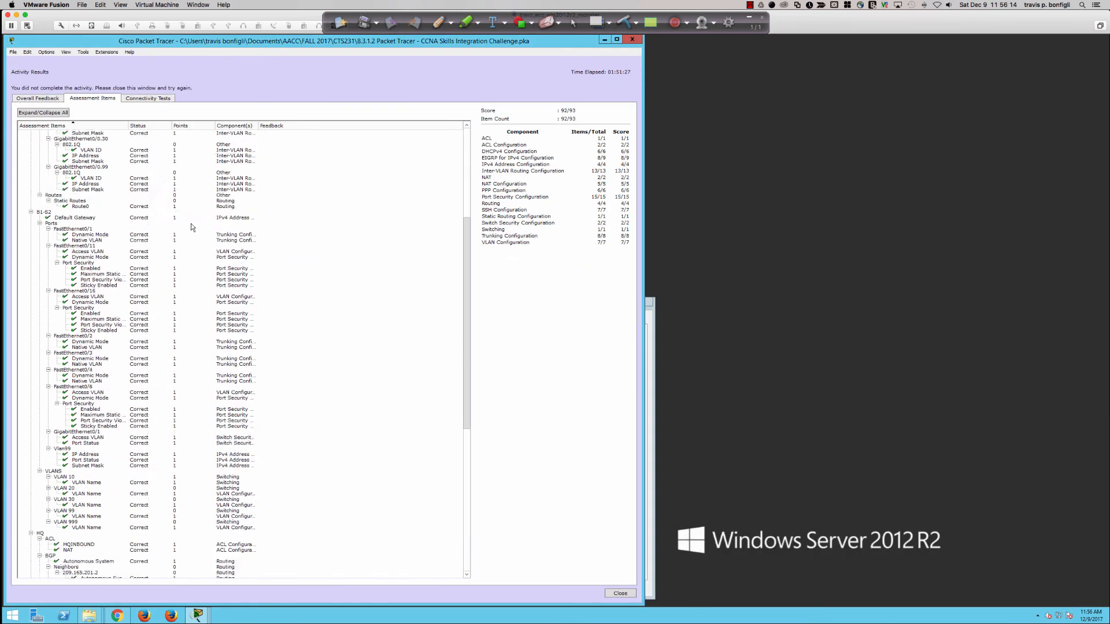
{"action": "scroll", "coordinate": [191, 223], "scroll_direction": "down", "scroll_amount": 2}
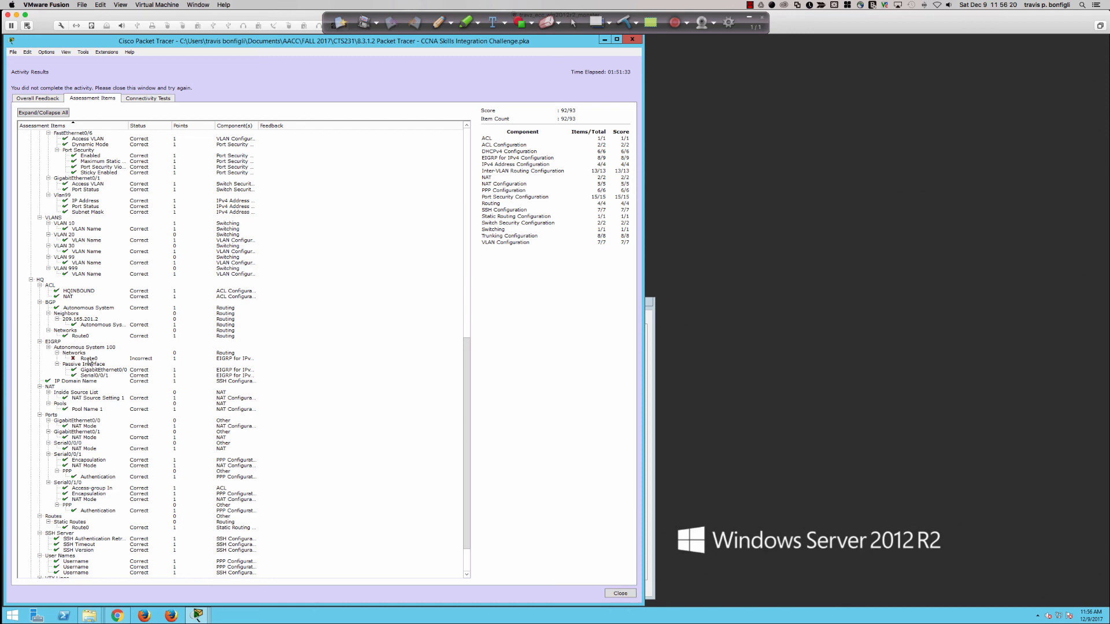
{"action": "scroll", "coordinate": [89, 360], "scroll_direction": "down", "scroll_amount": 3}
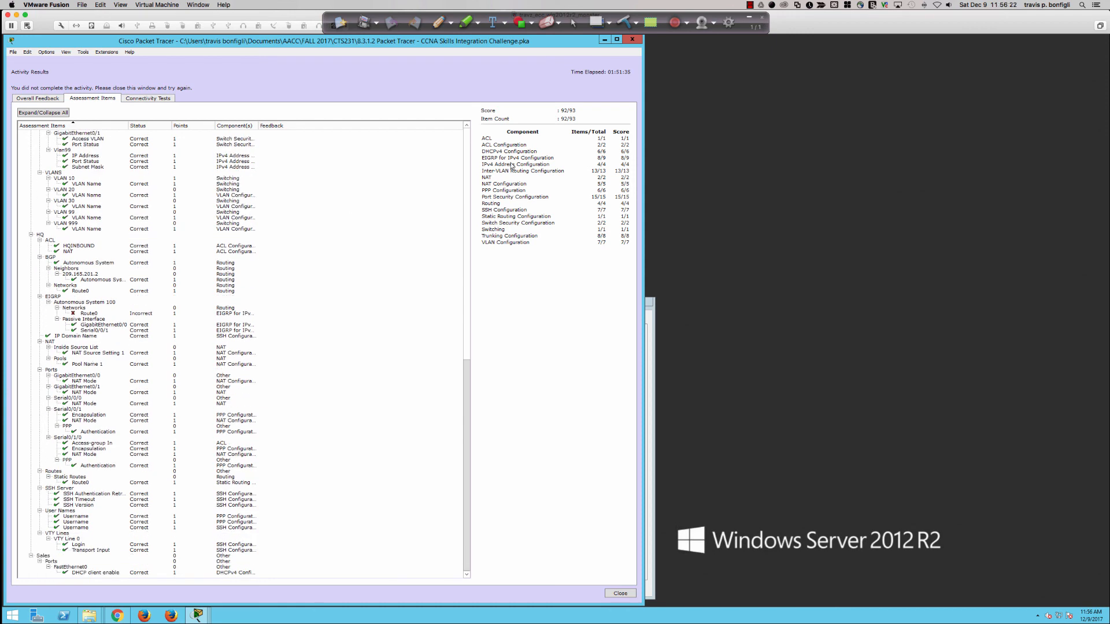
Step: Close the results, move the instructions aside, and list HQ's running config to router eigrp 100
{"action": "left_click", "coordinate": [631, 593]}
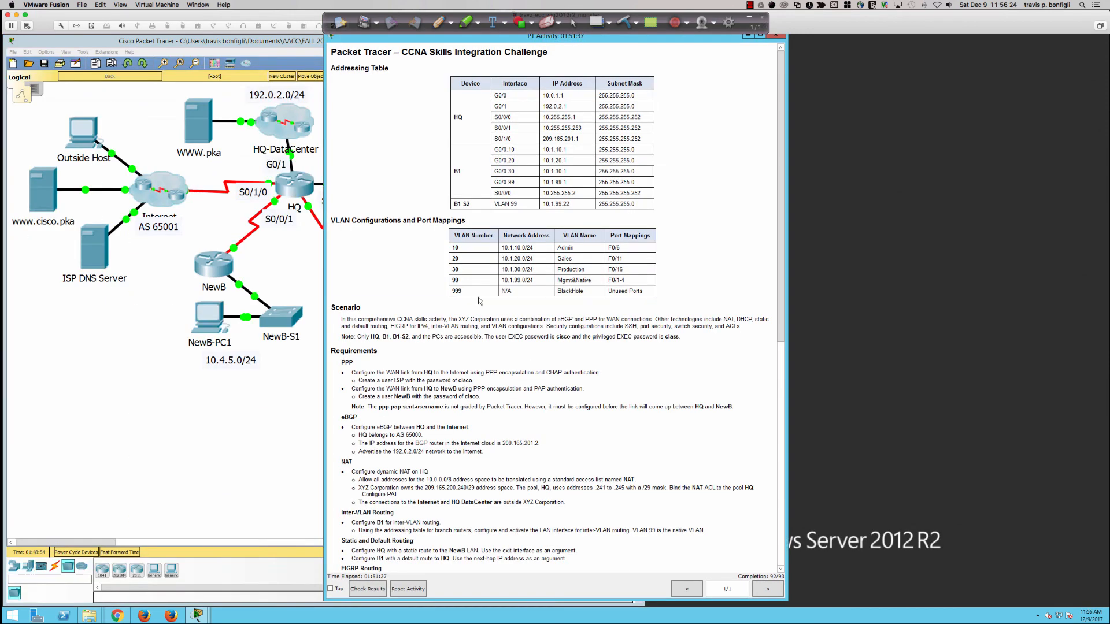
{"action": "left_click_drag", "start_coordinate": [406, 41], "coordinate": [730, 44]}
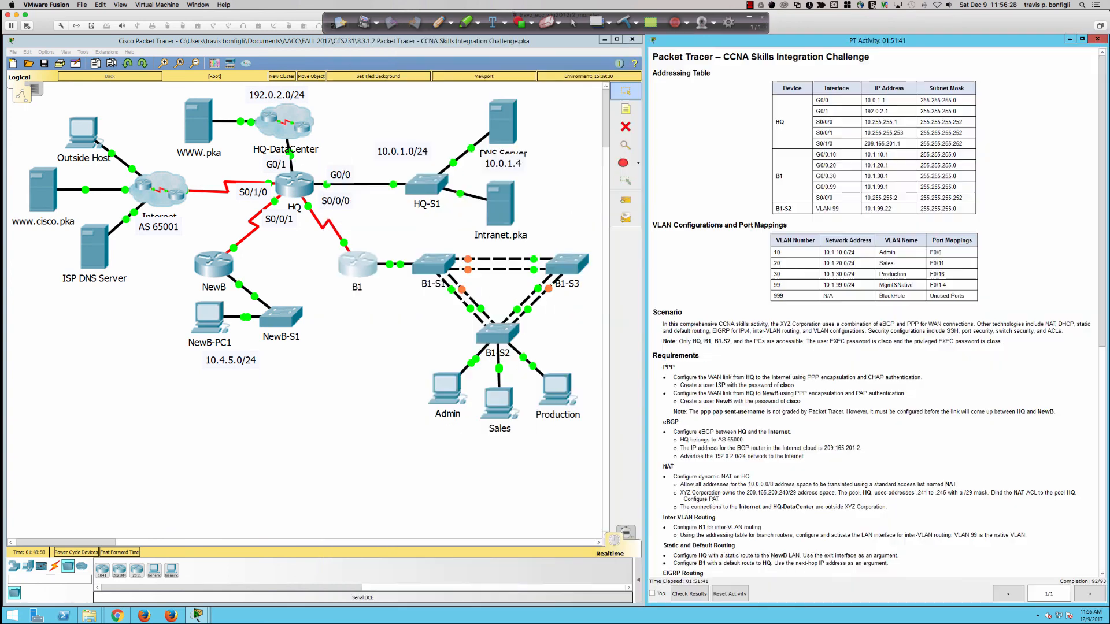
{"action": "left_click", "coordinate": [297, 188]}
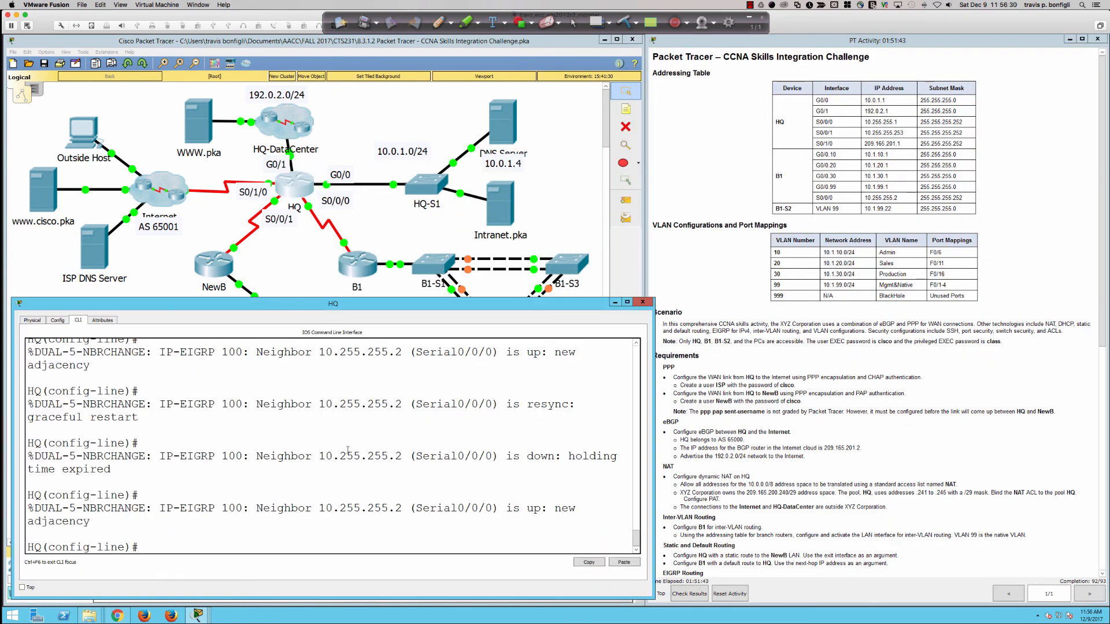
{"action": "key", "text": "Return"}
{"action": "key", "text": "Return"}
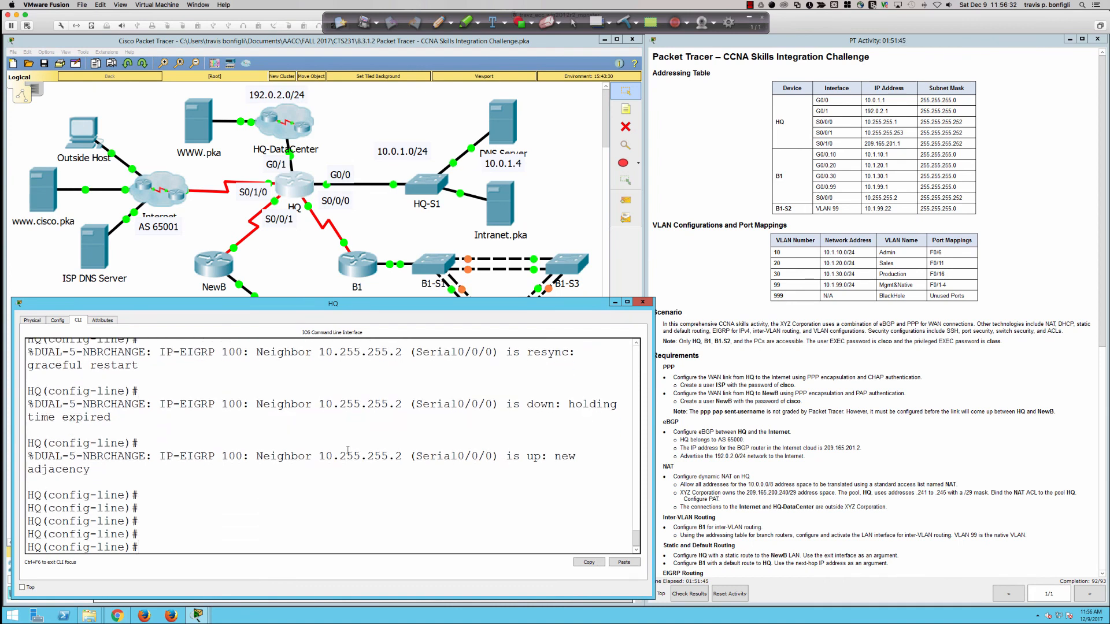
{"action": "type", "text": "do sh run"}
{"action": "key", "text": "Return"}
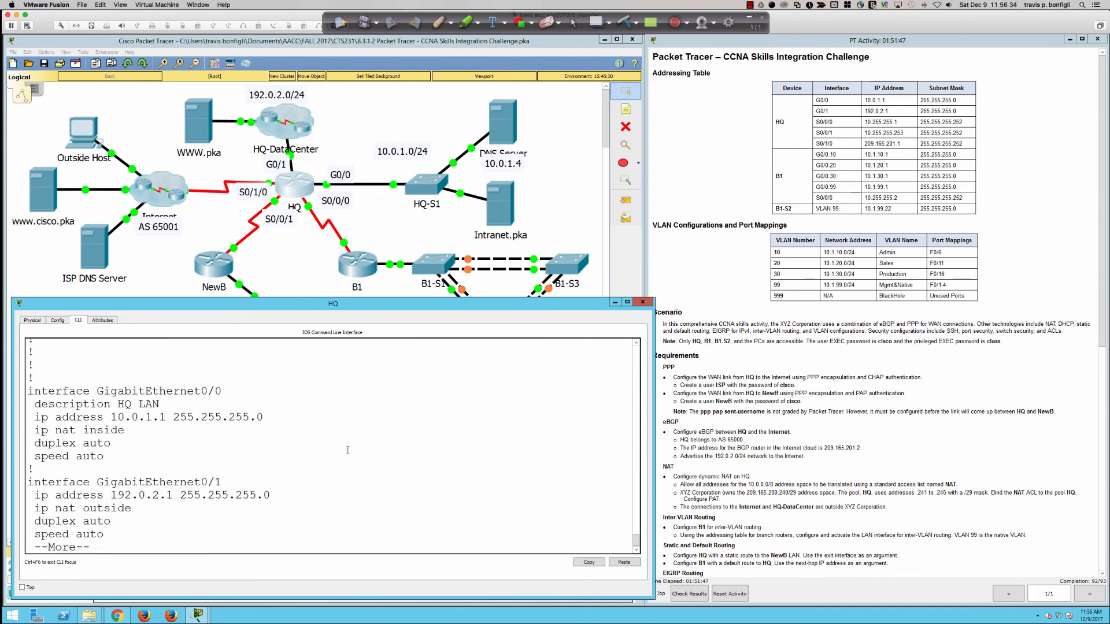
{"action": "key", "text": "space"}
{"action": "key", "text": "space"}
{"action": "key", "text": "space"}
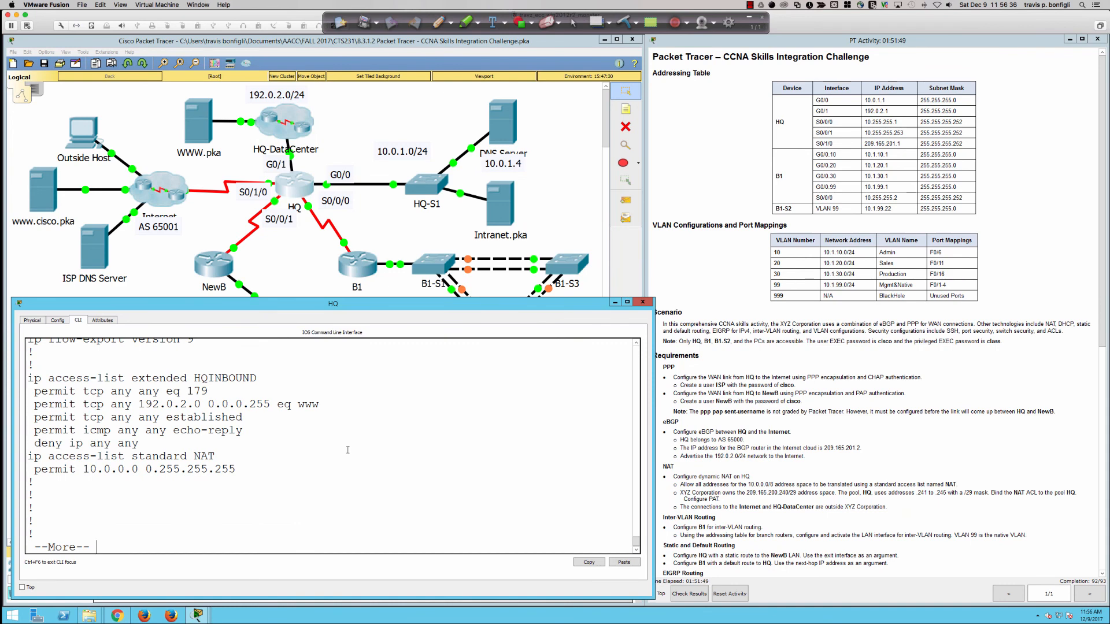
{"action": "scroll", "coordinate": [272, 454], "scroll_direction": "up", "scroll_amount": 4}
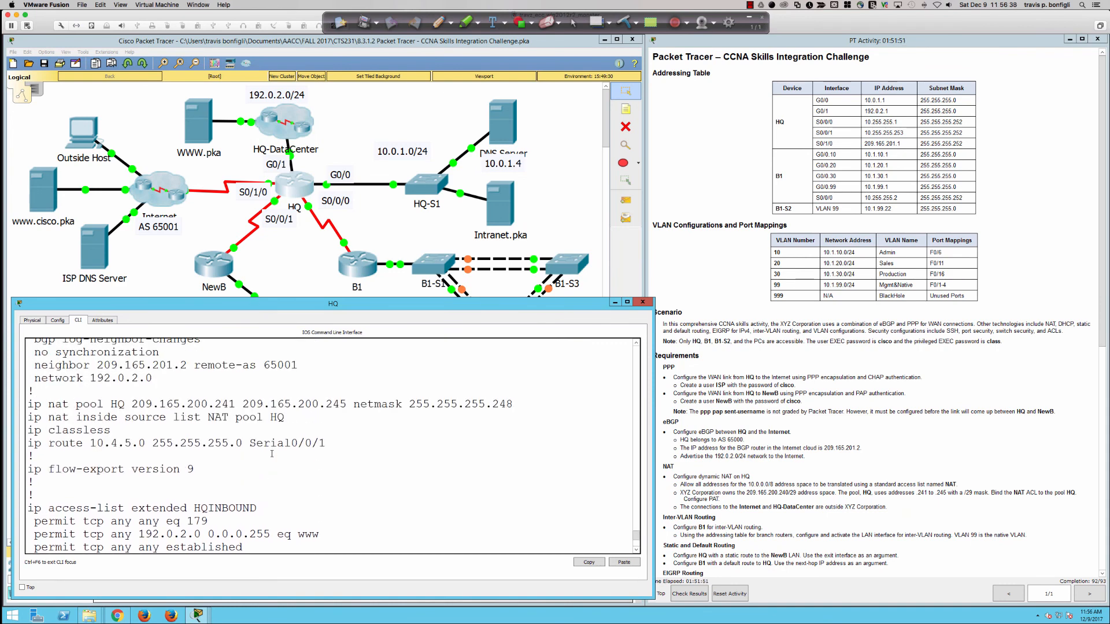
{"action": "scroll", "coordinate": [272, 454], "scroll_direction": "up", "scroll_amount": 4}
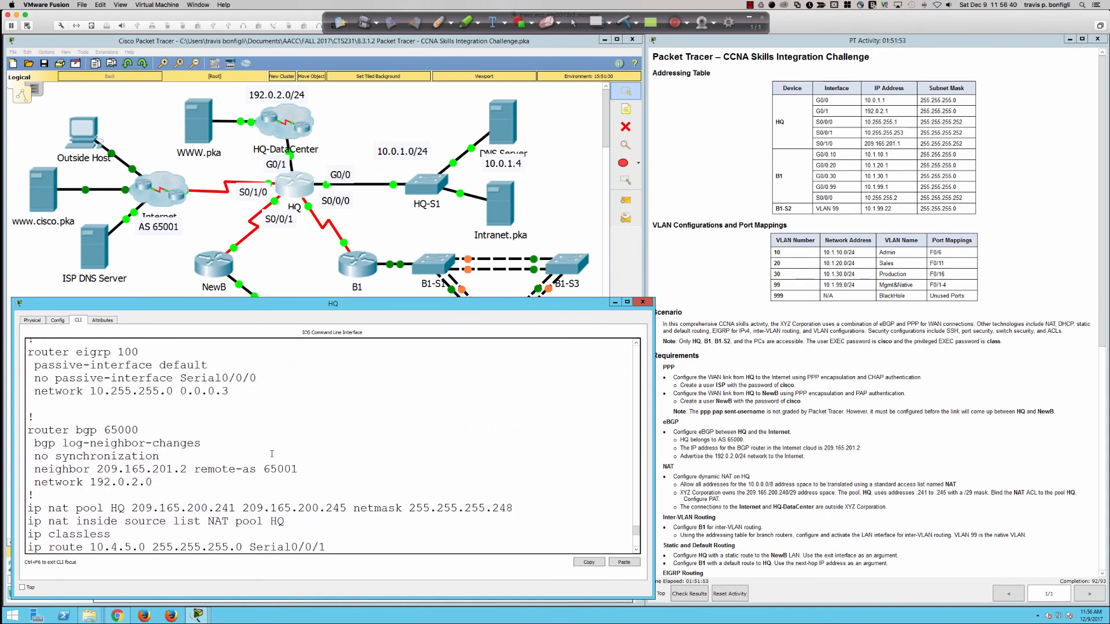
{"action": "scroll", "coordinate": [122, 407], "scroll_direction": "up", "scroll_amount": 1}
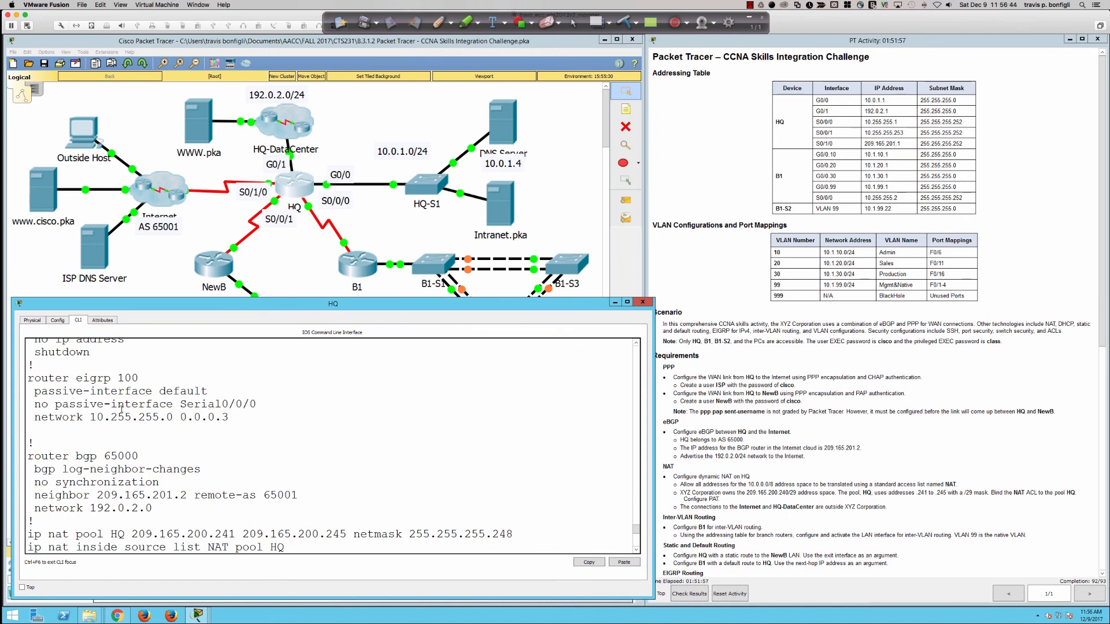
Step: Highlight HQ's passive-interface lines, then switch to B1's command line to compare
{"action": "left_click_drag", "start_coordinate": [124, 391], "coordinate": [229, 403]}
{"action": "left_click", "coordinate": [243, 404]}
{"action": "left_click", "coordinate": [345, 267]}
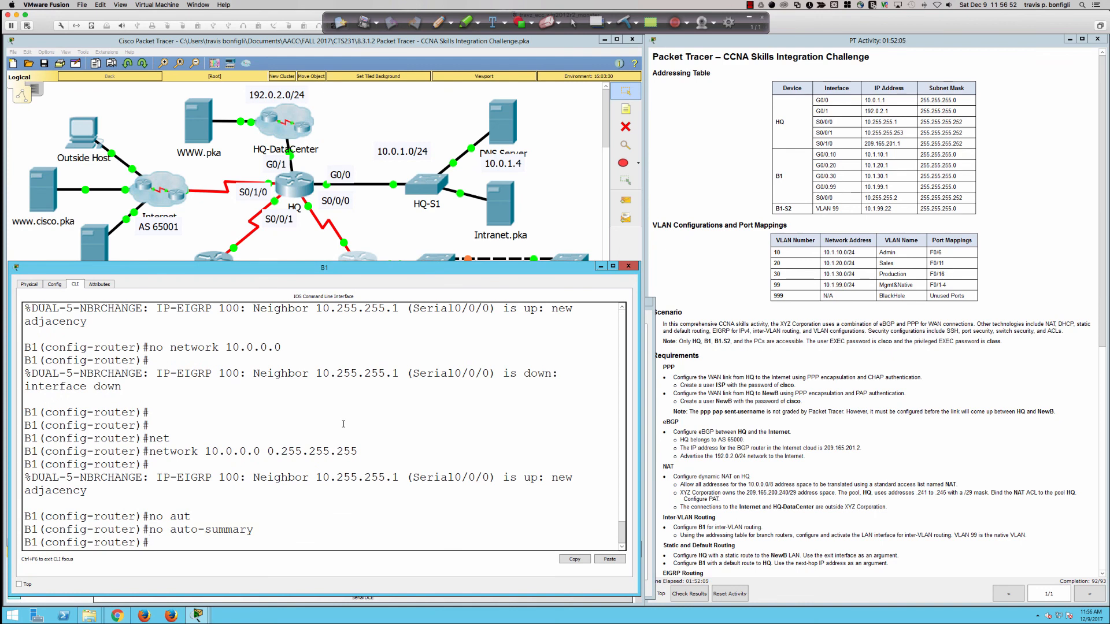
{"action": "scroll", "coordinate": [343, 424], "scroll_direction": "up", "scroll_amount": 5}
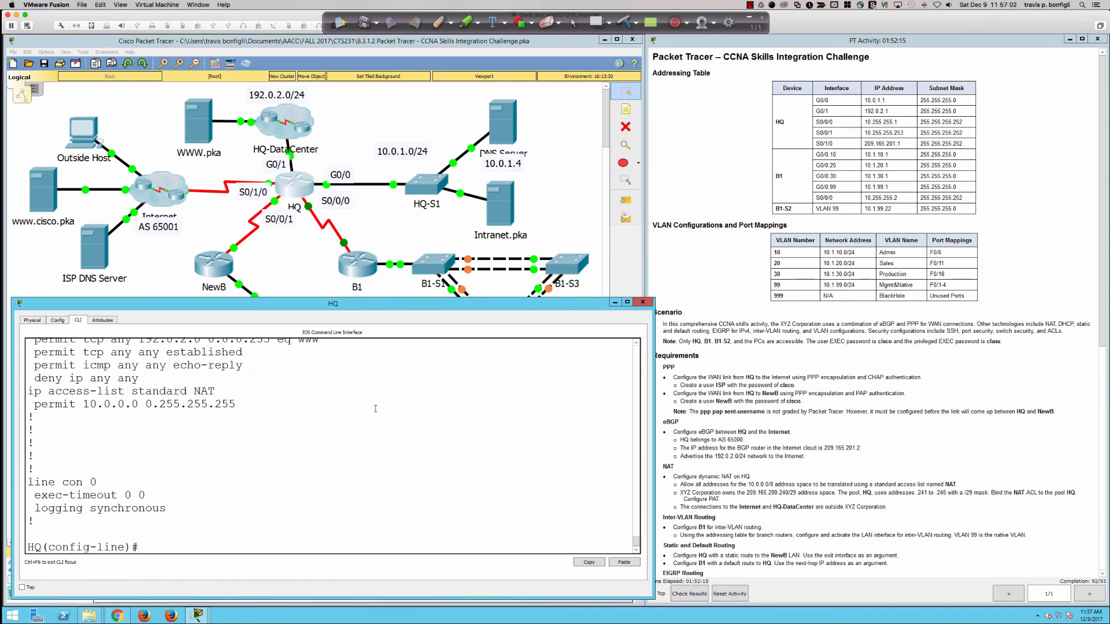
Step: Remove HQ's EIGRP 100 process and start a fresh 'router eigrp 100'
{"action": "type", "text": "exit"}
{"action": "key", "text": "Return"}
{"action": "type", "text": "no router"}
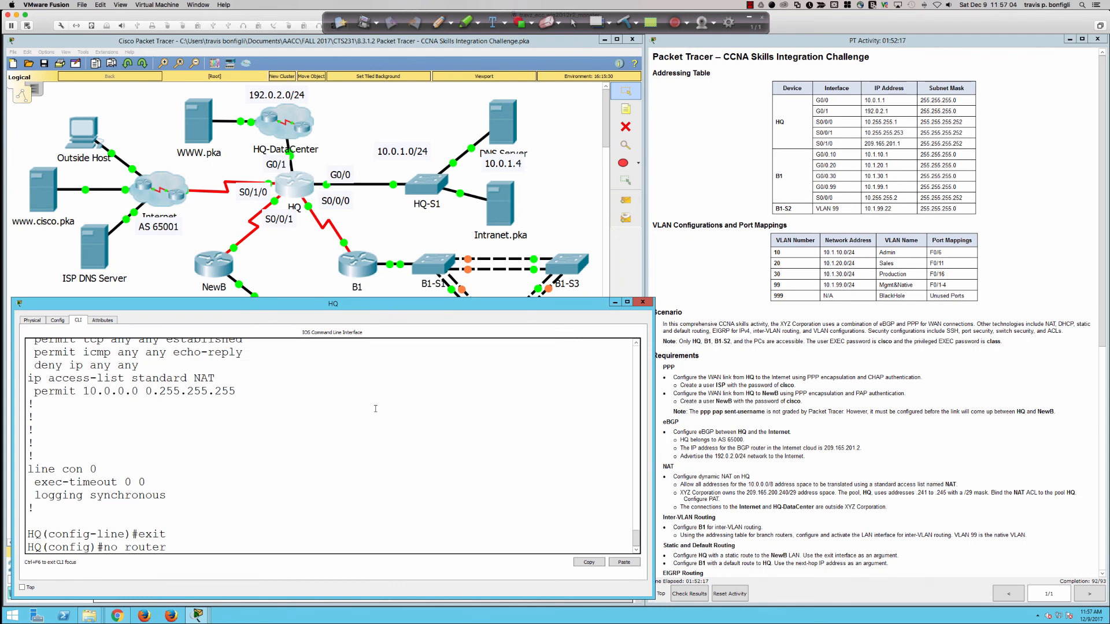
{"action": "type", "text": " eigrp 100"}
{"action": "key", "text": "Return"}
{"action": "type", "text": "rou"}
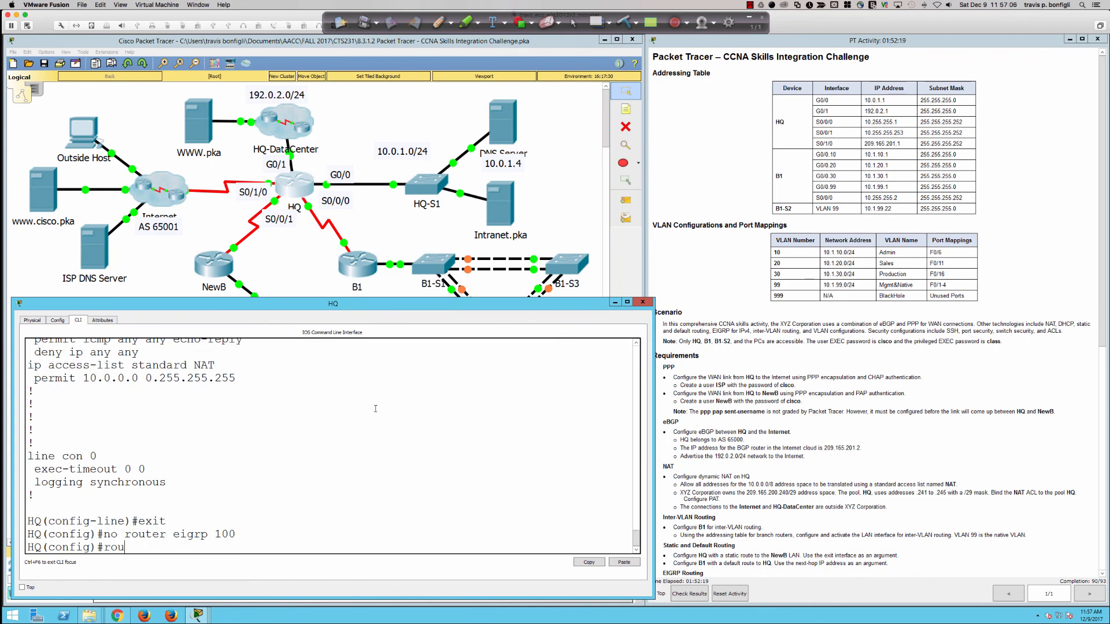
{"action": "type", "text": "ter eigrp 100"}
{"action": "key", "text": "Return"}
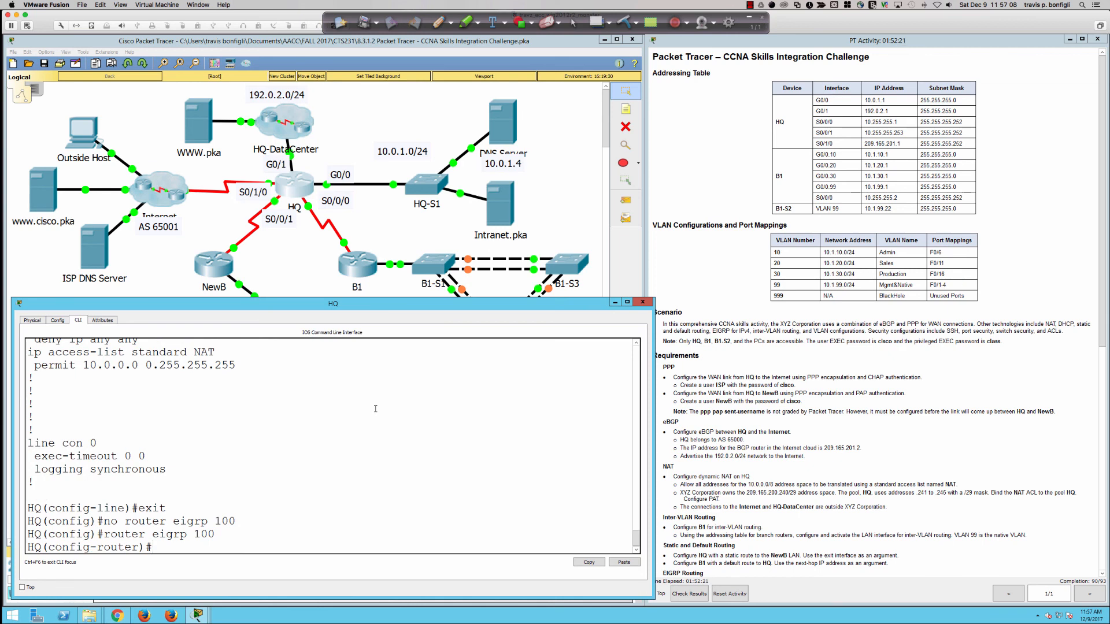
Step: Make Serial0/0/0 non-passive with 'no passive-interface s0/0/0'
{"action": "type", "text": "pas"}
{"action": "key", "text": "Tab"}
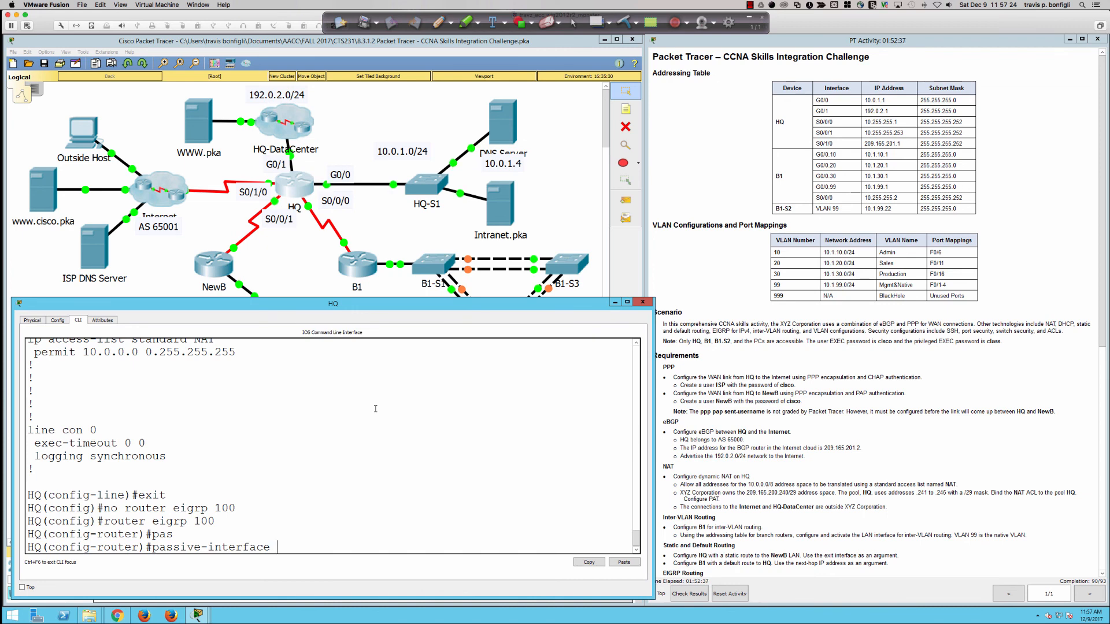
{"action": "key", "text": "BackSpace"}
{"action": "key", "text": "BackSpace"}
{"action": "key", "text": "BackSpace"}
{"action": "key", "text": "BackSpace"}
{"action": "key", "text": "BackSpace"}
{"action": "key", "text": "BackSpace"}
{"action": "key", "text": "BackSpace"}
{"action": "key", "text": "BackSpace"}
{"action": "key", "text": "BackSpace"}
{"action": "key", "text": "BackSpace"}
{"action": "key", "text": "BackSpace"}
{"action": "key", "text": "BackSpace"}
{"action": "key", "text": "BackSpace"}
{"action": "key", "text": "BackSpace"}
{"action": "key", "text": "BackSpace"}
{"action": "key", "text": "BackSpace"}
{"action": "key", "text": "BackSpace"}
{"action": "type", "text": "no pas"}
{"action": "key", "text": "Tab"}
{"action": "type", "text": "s0/0/0"}
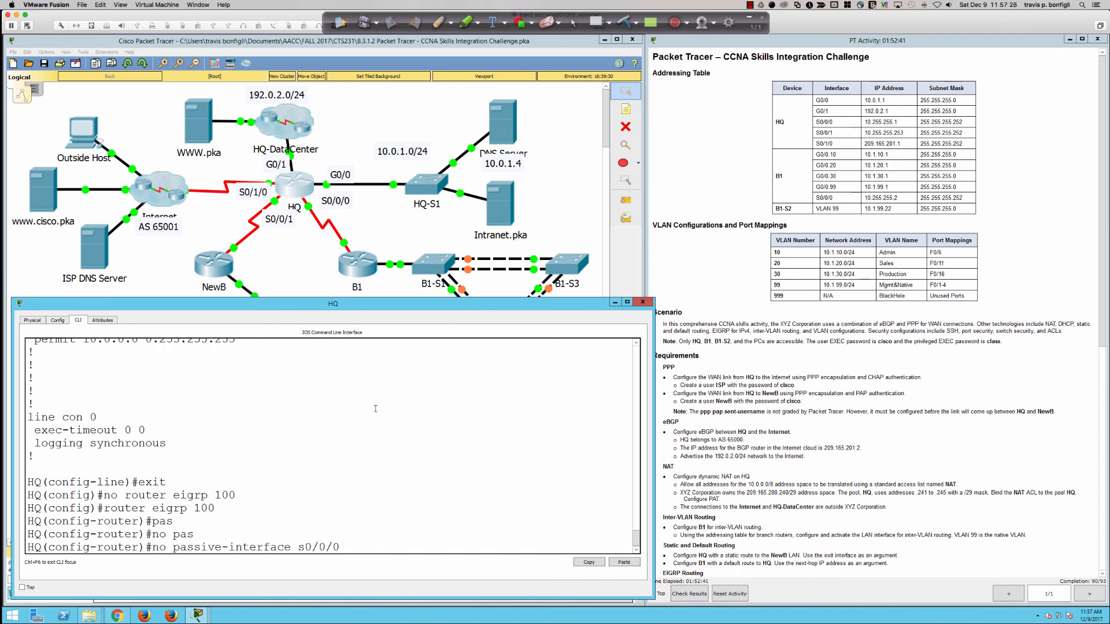
{"action": "key", "text": "Return"}
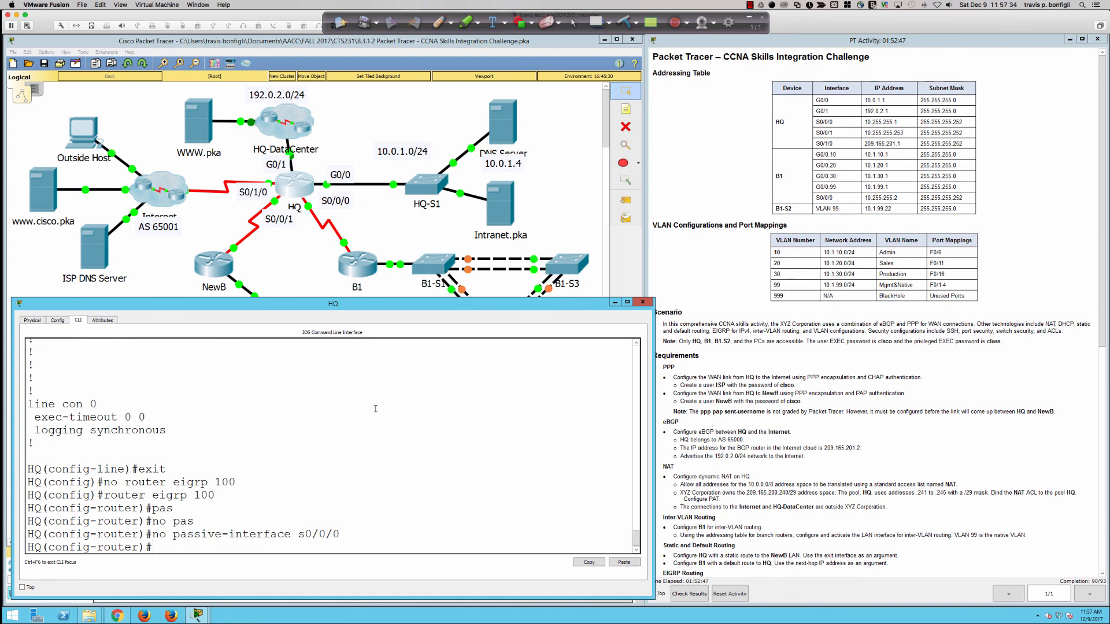
{"action": "scroll", "coordinate": [365, 409], "scroll_direction": "up", "scroll_amount": 10}
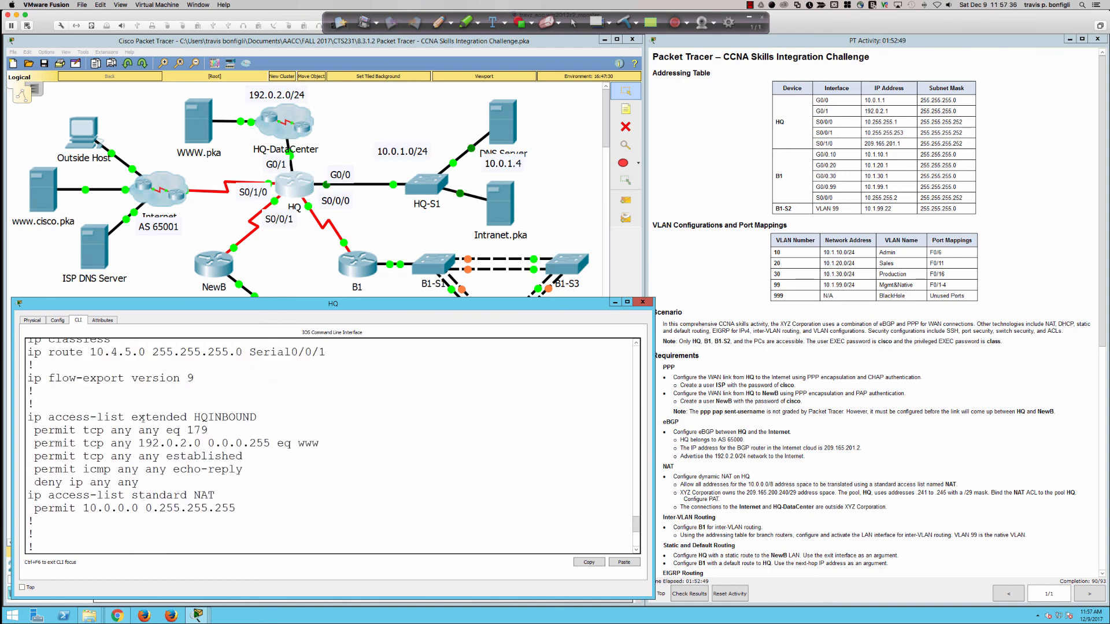
{"action": "scroll", "coordinate": [143, 418], "scroll_direction": "up", "scroll_amount": 2}
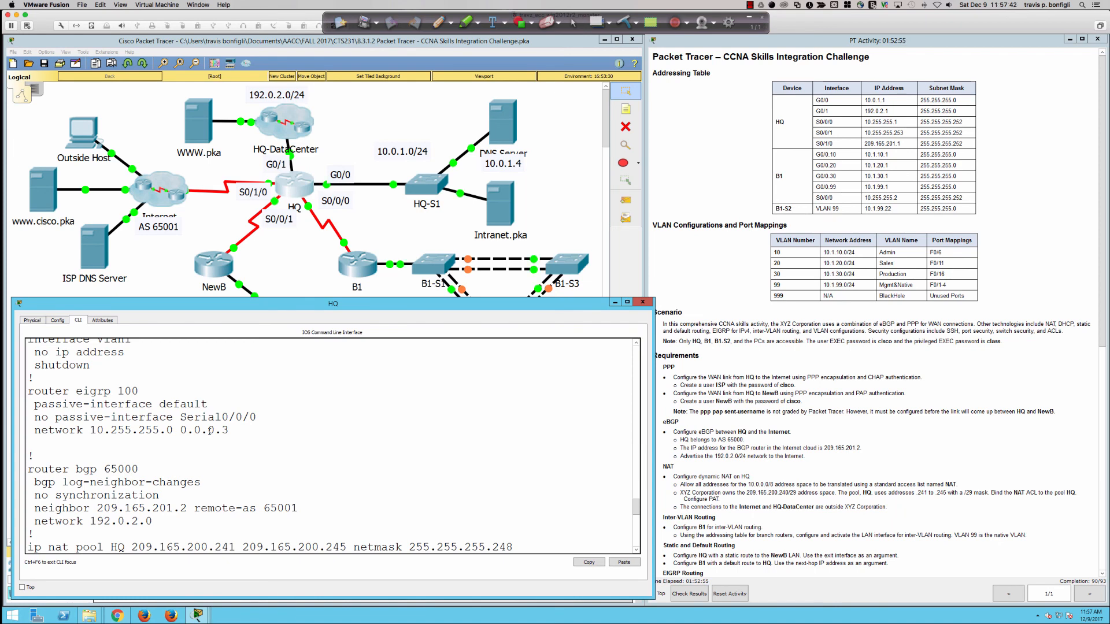
{"action": "scroll", "coordinate": [209, 430], "scroll_direction": "down", "scroll_amount": 12}
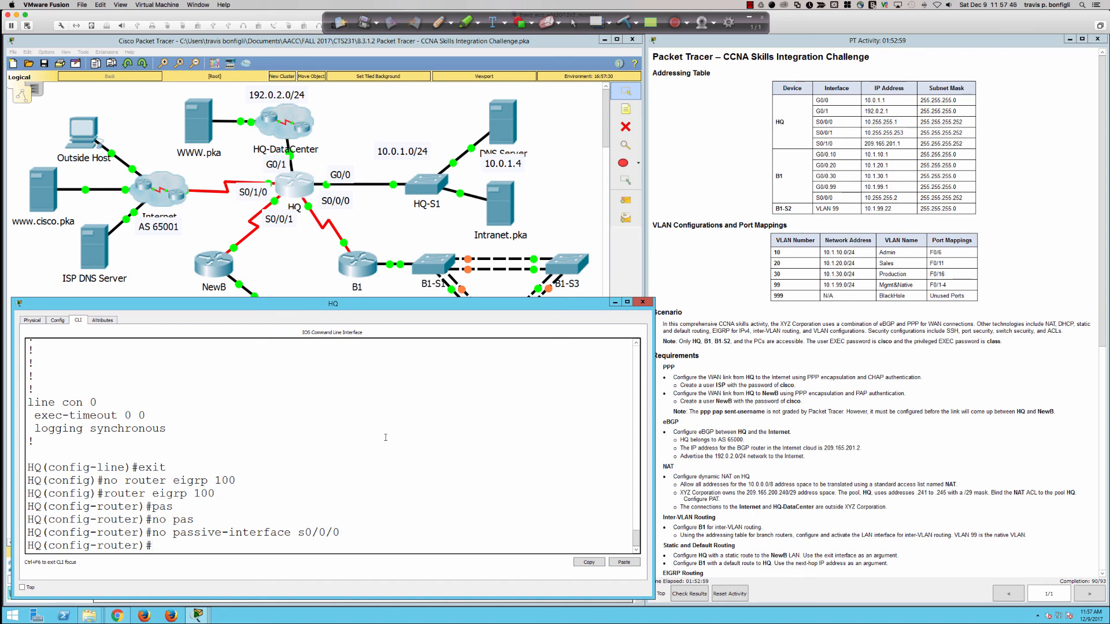
Step: Advertise network 10.255.255.0 0.0.0.3, bringing neighbor 10.255.255.2 back up
{"action": "type", "text": "net"}
{"action": "key", "text": "Tab"}
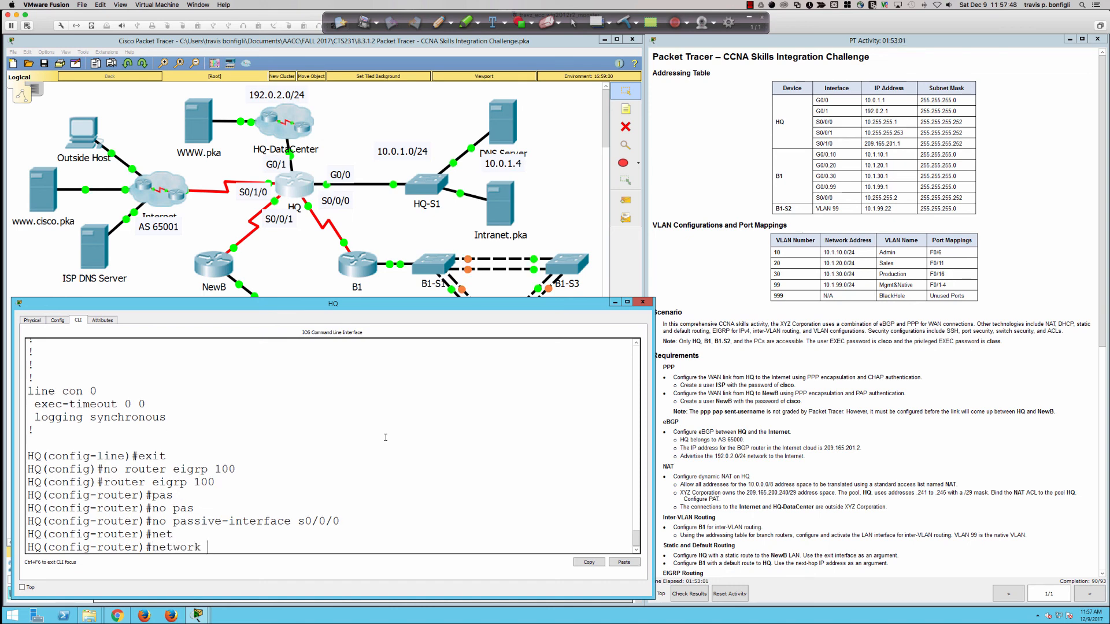
{"action": "type", "text": "10.255.255.0 0."}
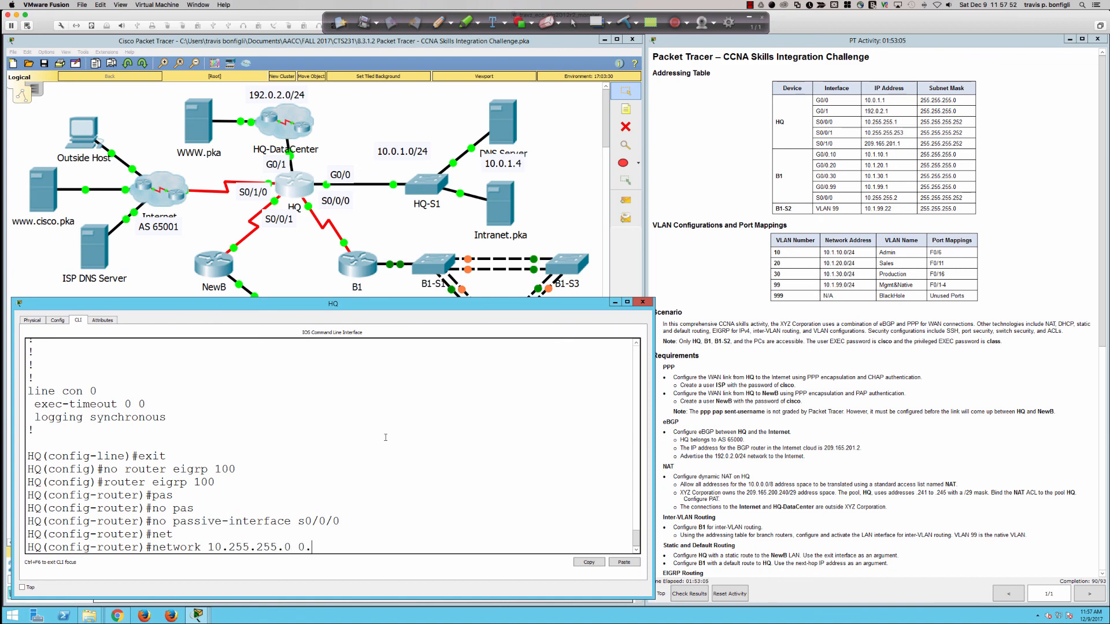
{"action": "type", "text": "0.0.3"}
{"action": "key", "text": "Return"}
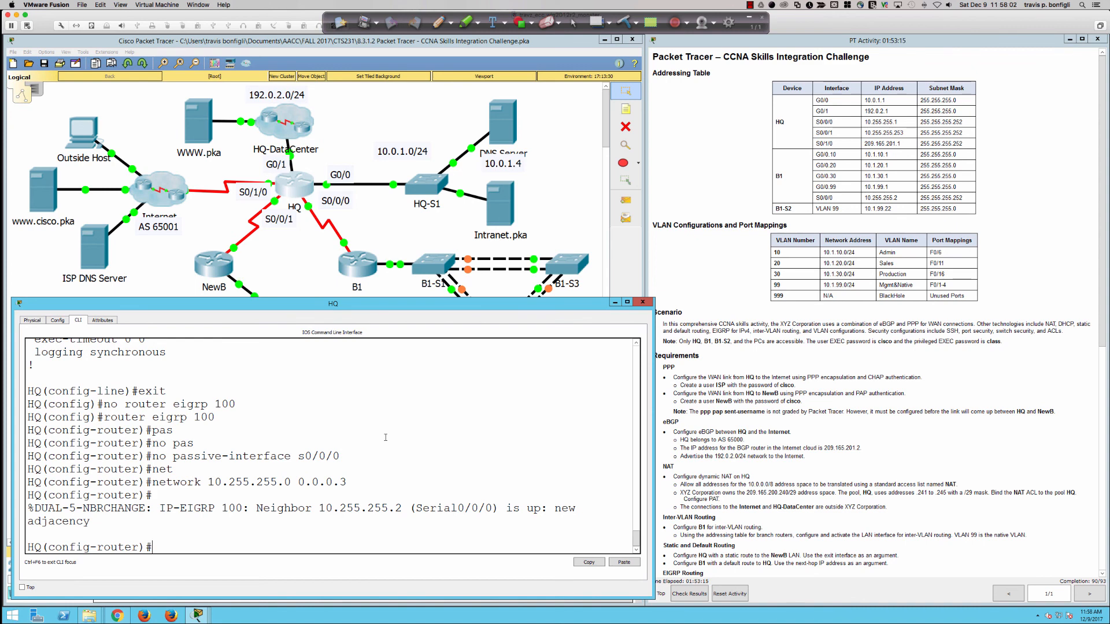
Step: Remove HQ's EIGRP 100 process again and recreate it
{"action": "type", "text": "exit"}
{"action": "key", "text": "Return"}
{"action": "type", "text": "router"}
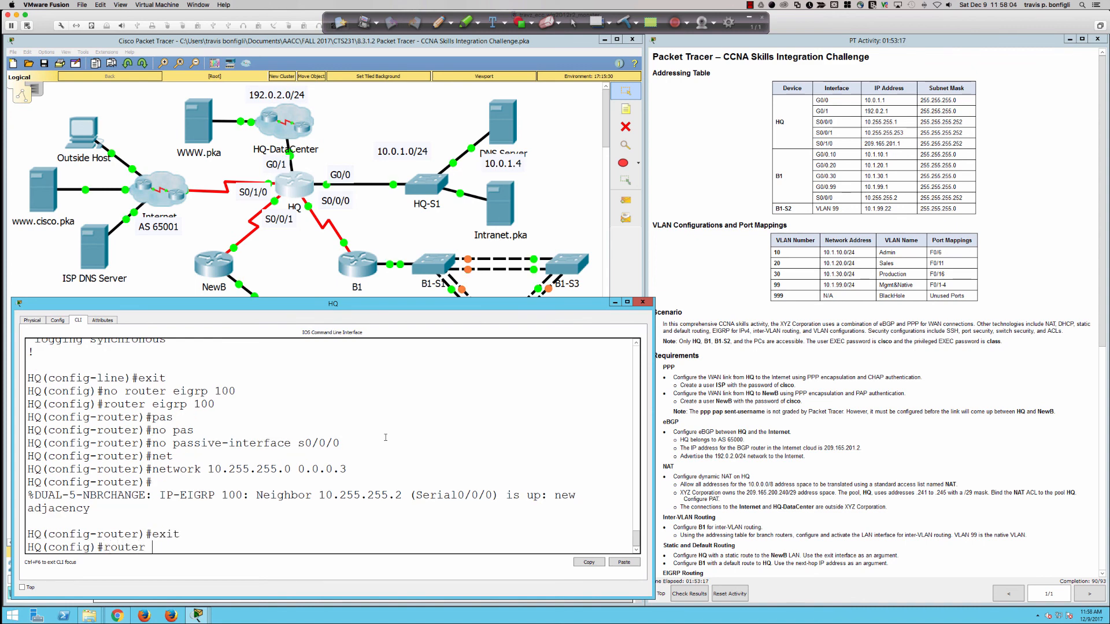
{"action": "key", "text": "BackSpace"}
{"action": "key", "text": "BackSpace"}
{"action": "key", "text": "BackSpace"}
{"action": "key", "text": "BackSpace"}
{"action": "key", "text": "BackSpace"}
{"action": "key", "text": "BackSpace"}
{"action": "key", "text": "BackSpace"}
{"action": "type", "text": "no router eigrp 100"}
{"action": "key", "text": "Return"}
{"action": "type", "text": "r"}
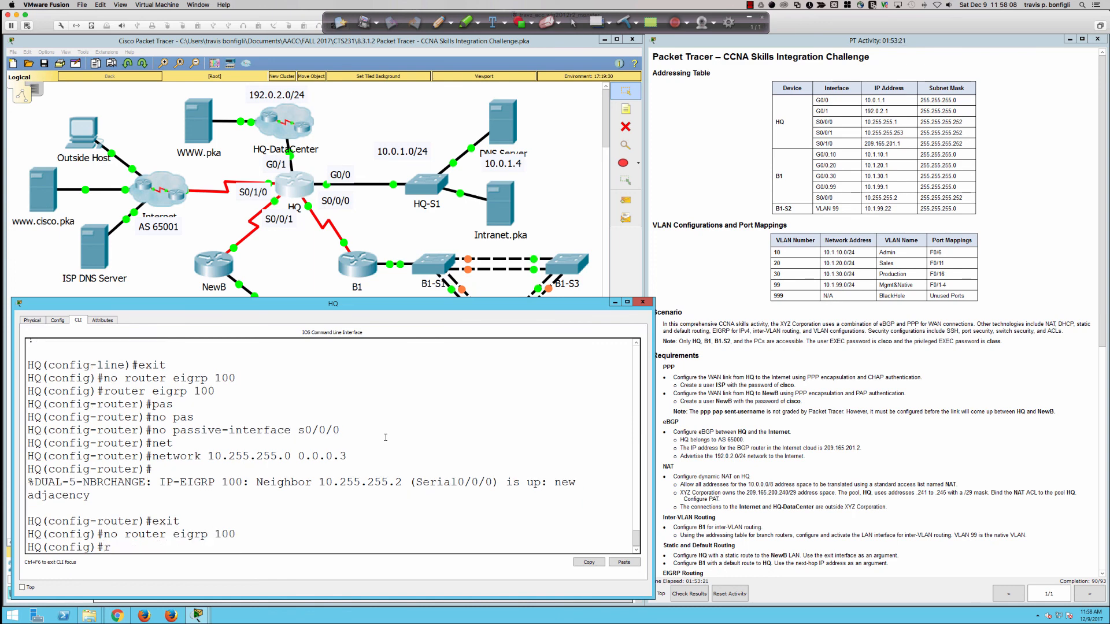
{"action": "type", "text": "outer eigrp 100"}
{"action": "key", "text": "Return"}
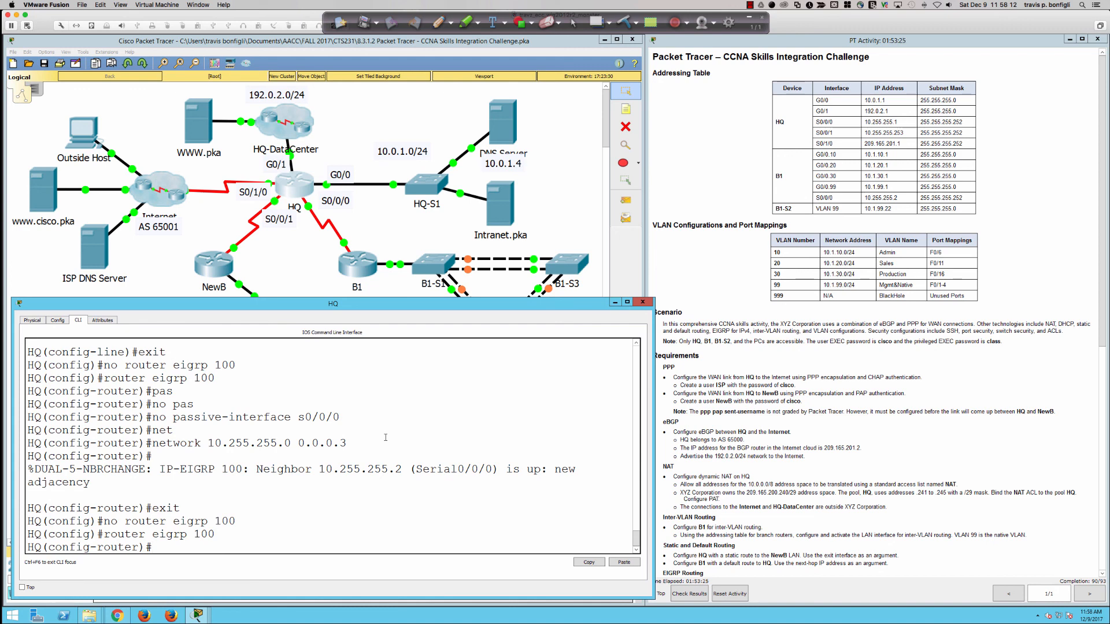
Step: Set passive-interface default with S0/0/0 excluded via 'no passive-interface s0/0/0'
{"action": "type", "text": "pas"}
{"action": "key", "text": "Tab"}
{"action": "type", "text": "def"}
{"action": "key", "text": "Tab"}
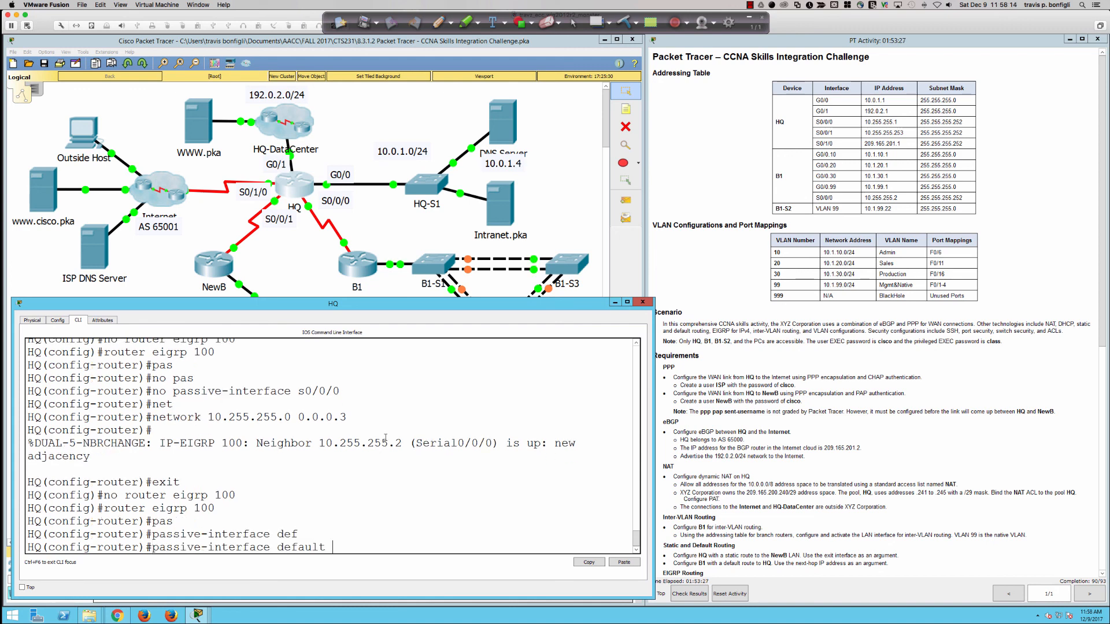
{"action": "key", "text": "Return"}
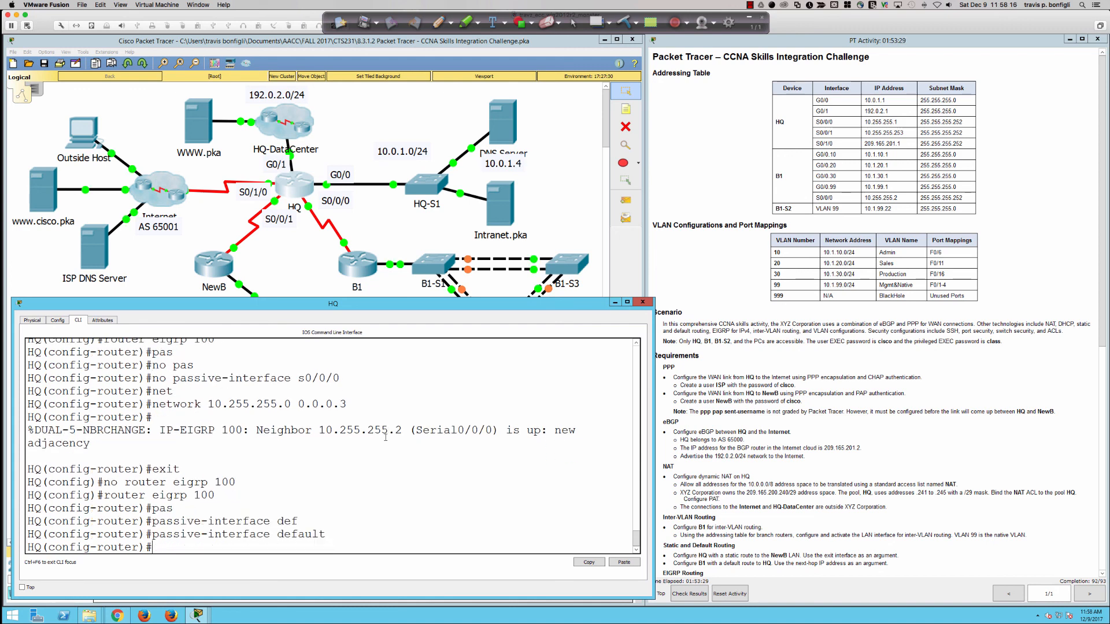
{"action": "type", "text": "no pas"}
{"action": "key", "text": "Tab"}
{"action": "type", "text": "s0/"}
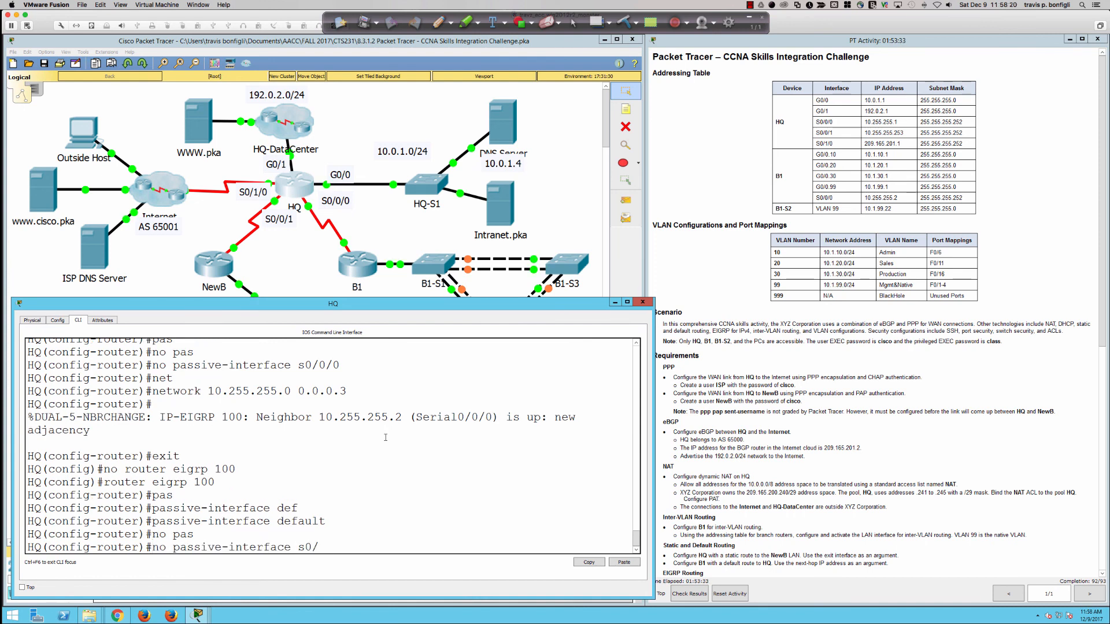
{"action": "type", "text": "0/0"}
{"action": "key", "text": "Return"}
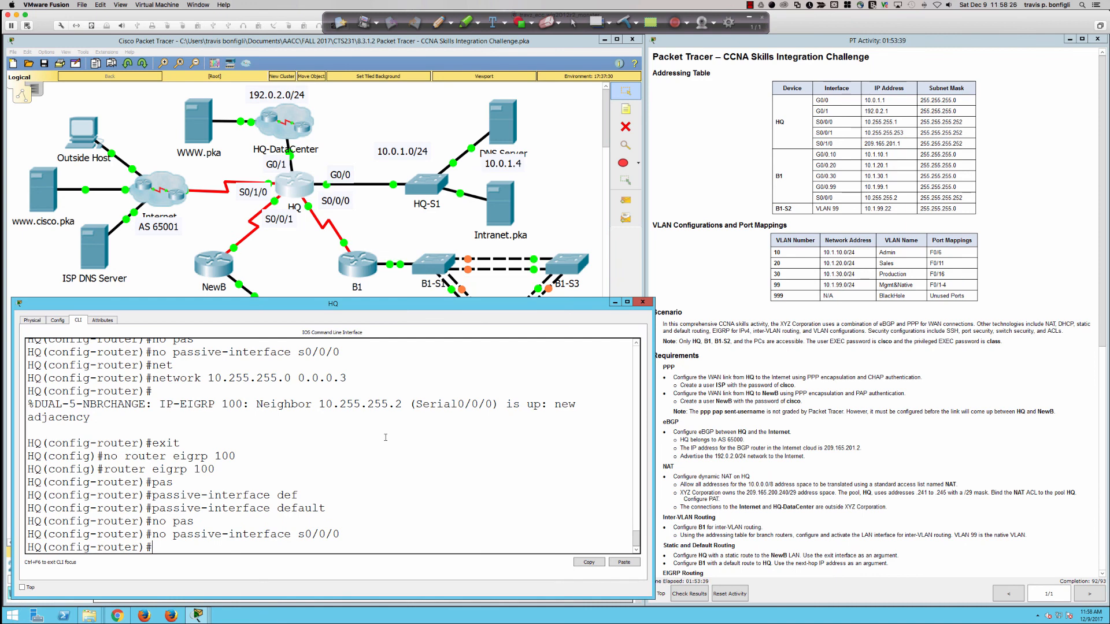
Step: Advertise network 10.0.0.0 in HQ's EIGRP 100
{"action": "type", "text": "net"}
{"action": "key", "text": "Return"}
{"action": "type", "text": "network 10.0.0.0"}
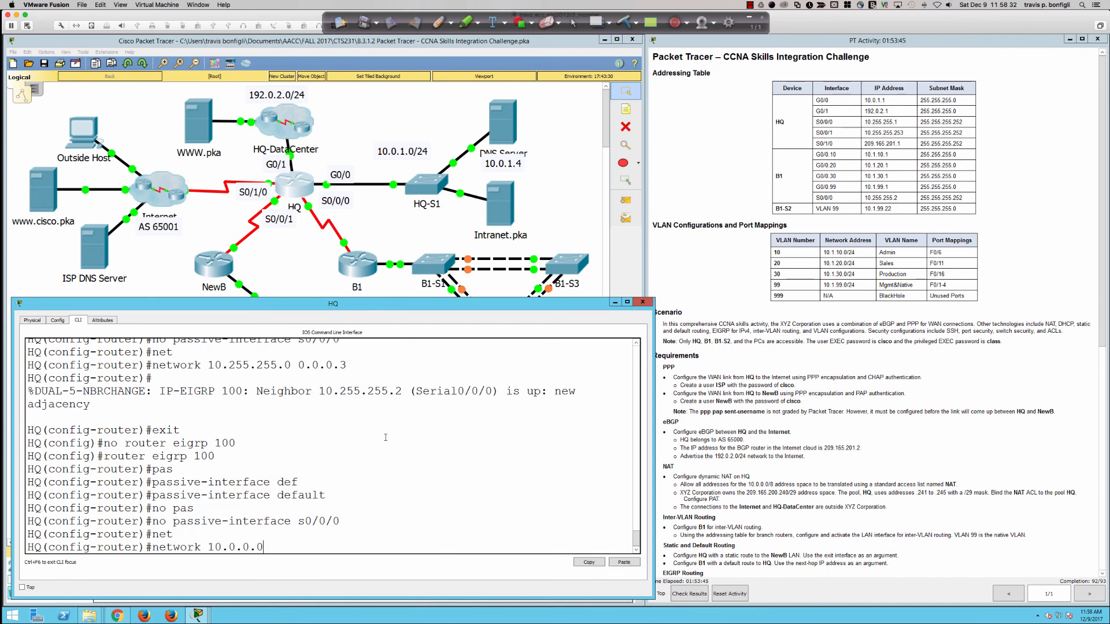
{"action": "key", "text": "Return"}
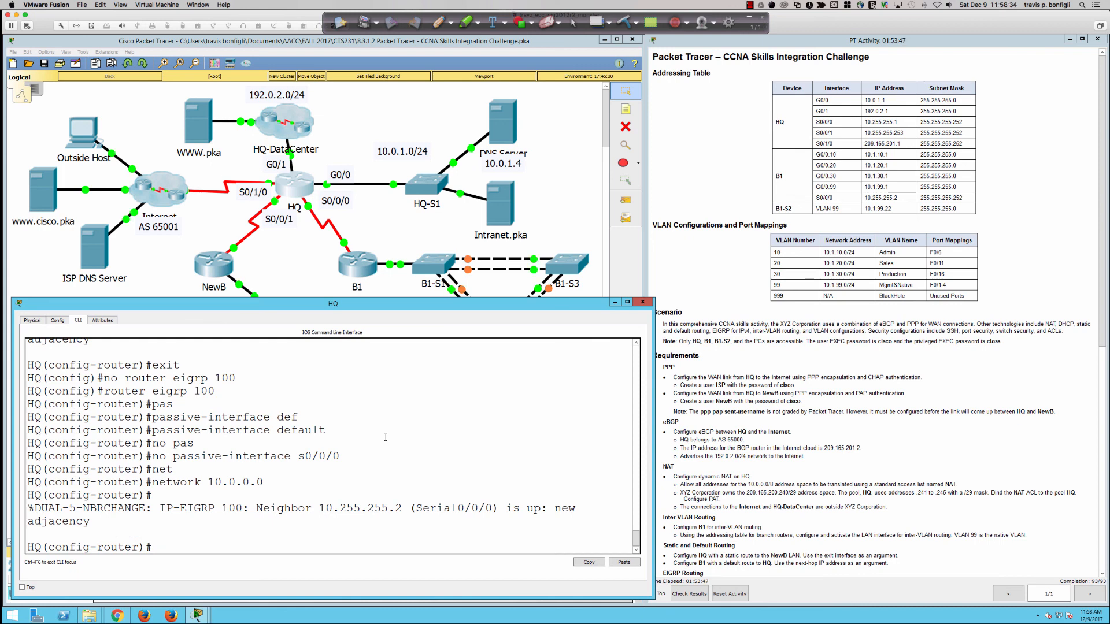
{"action": "key", "text": "Return"}
Step: Page HQ's 'do sh run' to router eigrp 100, highlight network 10.0.0.0, then return to the topology
{"action": "type", "text": "do sh run"}
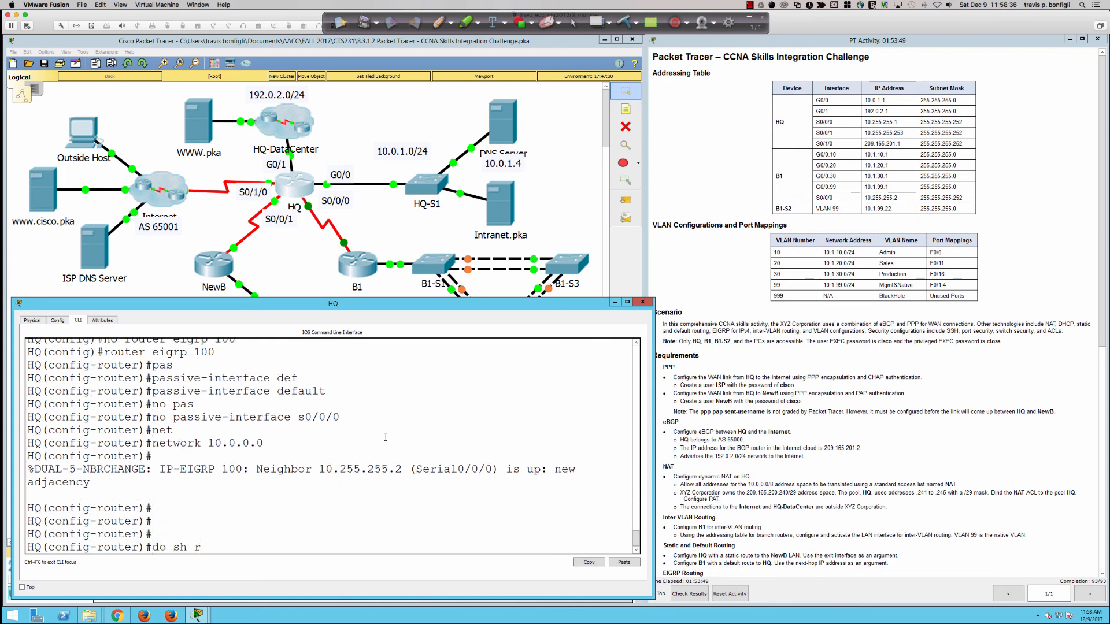
{"action": "key", "text": "Return"}
{"action": "key", "text": "space"}
{"action": "key", "text": "space"}
{"action": "key", "text": "space"}
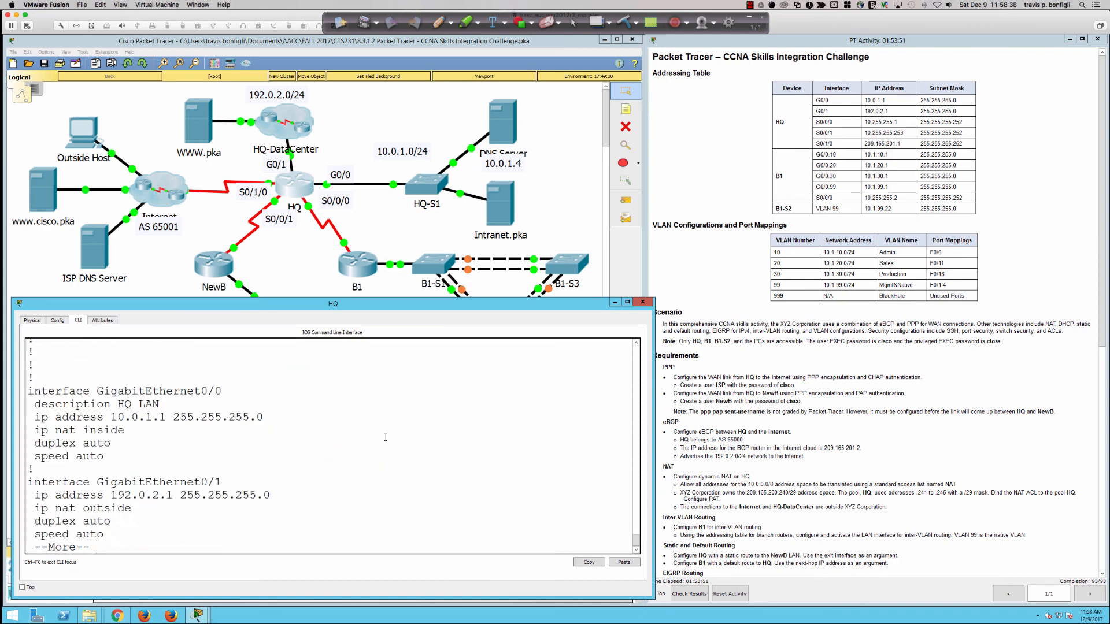
{"action": "key", "text": "space"}
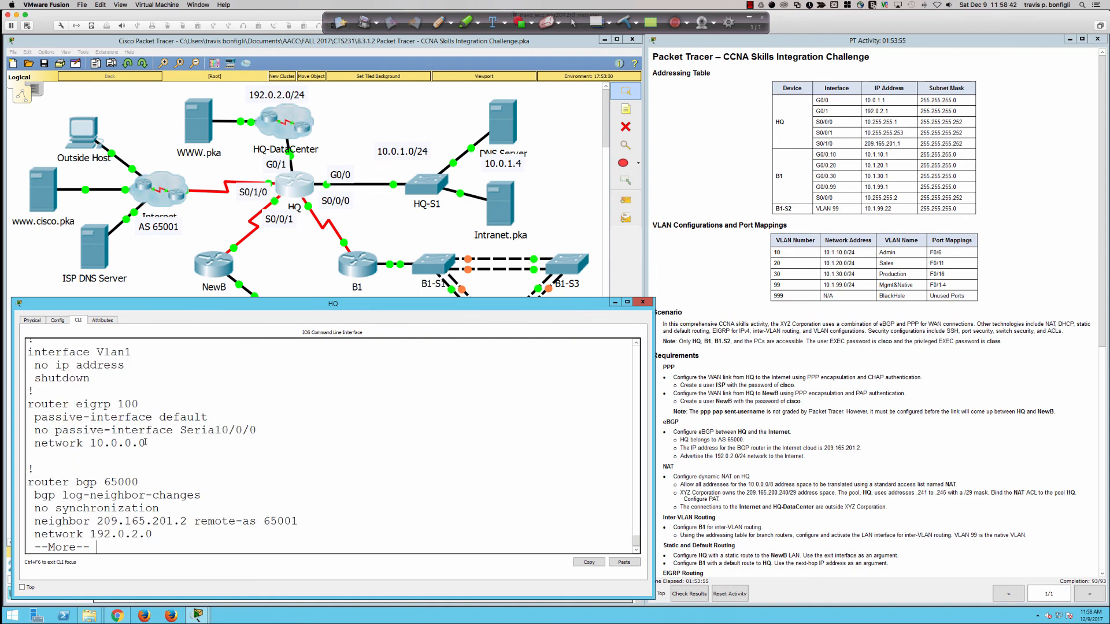
{"action": "left_click_drag", "start_coordinate": [148, 442], "coordinate": [28, 429]}
{"action": "left_click", "coordinate": [35, 404]}
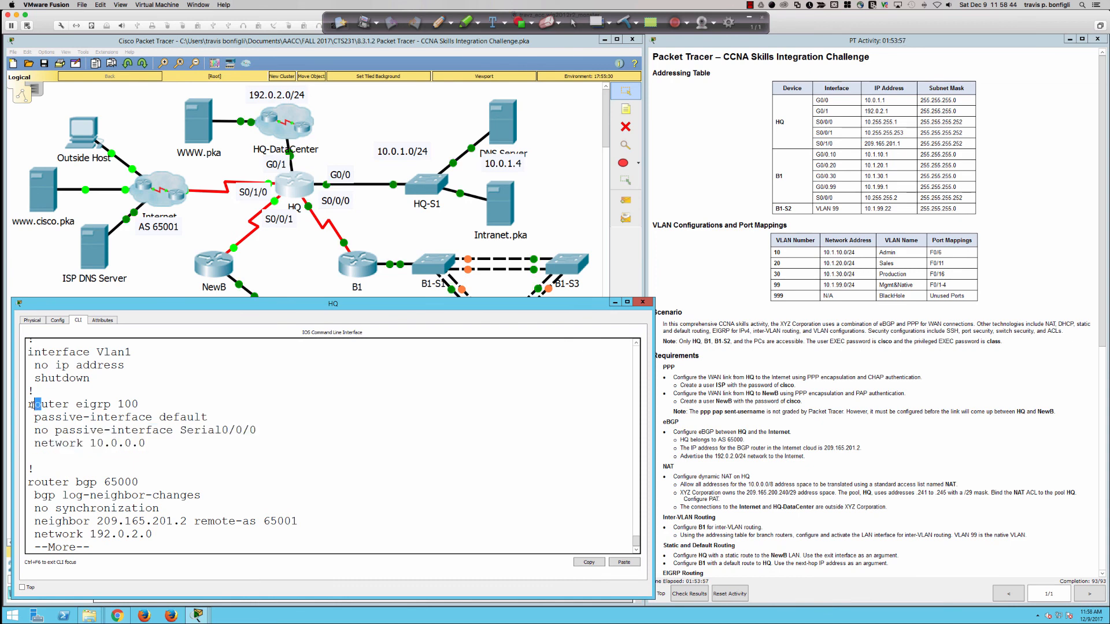
{"action": "left_click_drag", "start_coordinate": [145, 444], "coordinate": [28, 417]}
{"action": "left_click", "coordinate": [227, 446]}
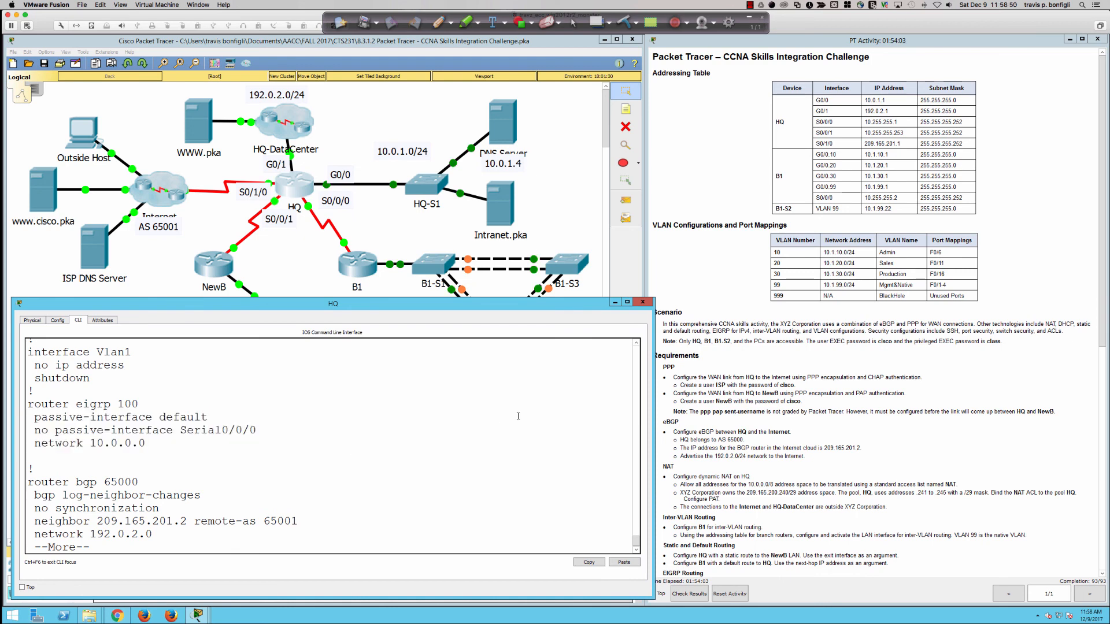
{"action": "left_click", "coordinate": [555, 198]}
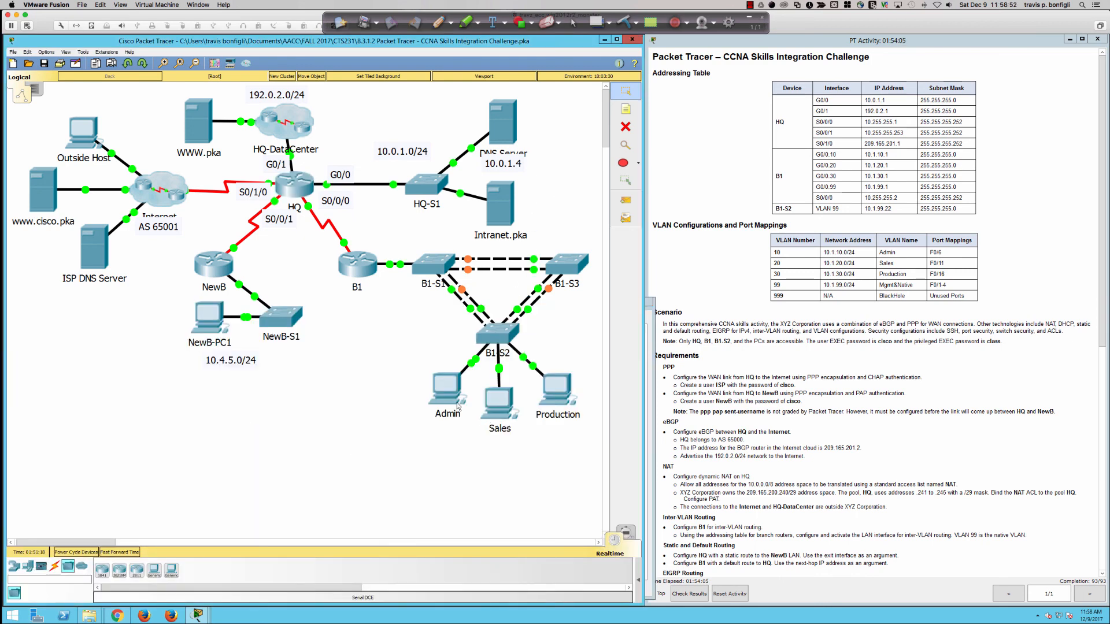
{"action": "left_click", "coordinate": [445, 390]}
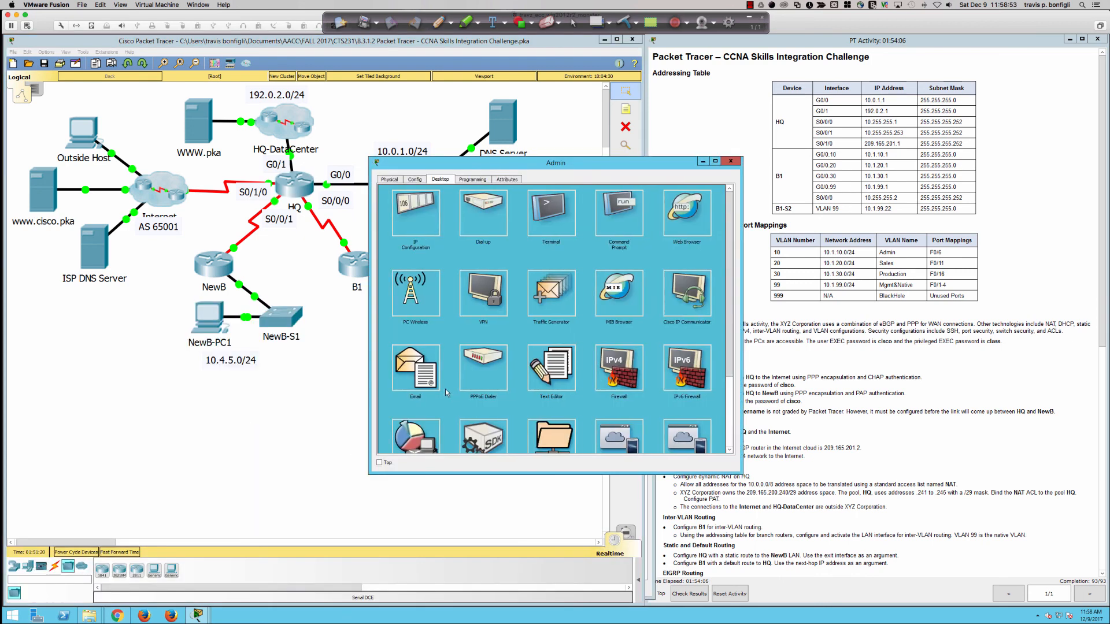
{"action": "left_click", "coordinate": [689, 212]}
{"action": "left_click", "coordinate": [535, 205]}
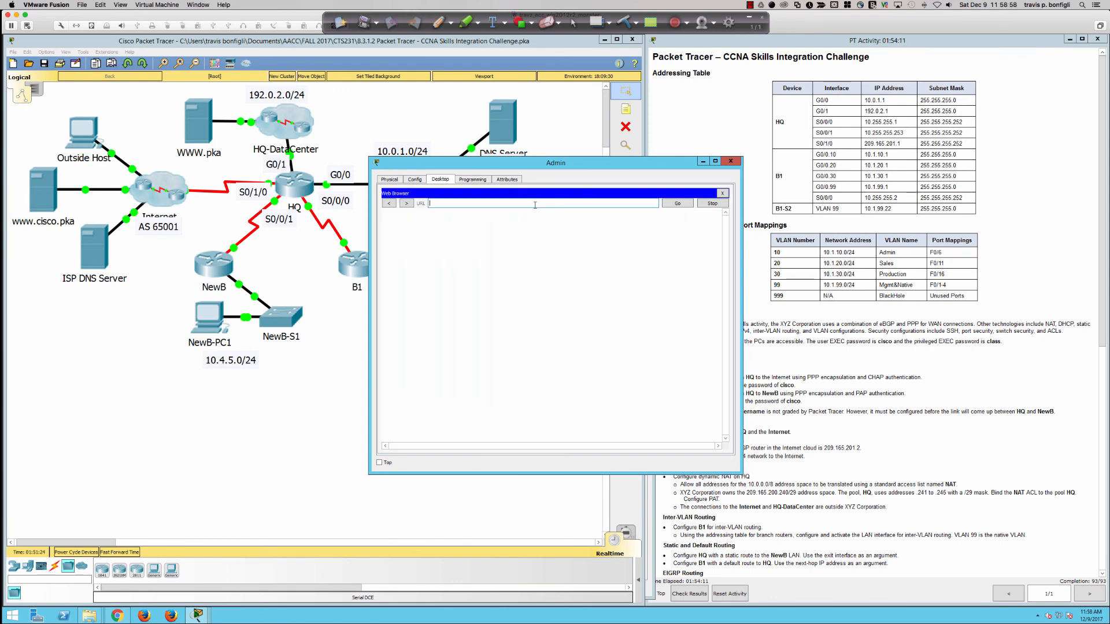
{"action": "type", "text": "www.pka"}
{"action": "left_click", "coordinate": [682, 207]}
{"action": "left_click", "coordinate": [678, 207]}
{"action": "left_click", "coordinate": [731, 163]}
{"action": "left_click", "coordinate": [84, 141]}
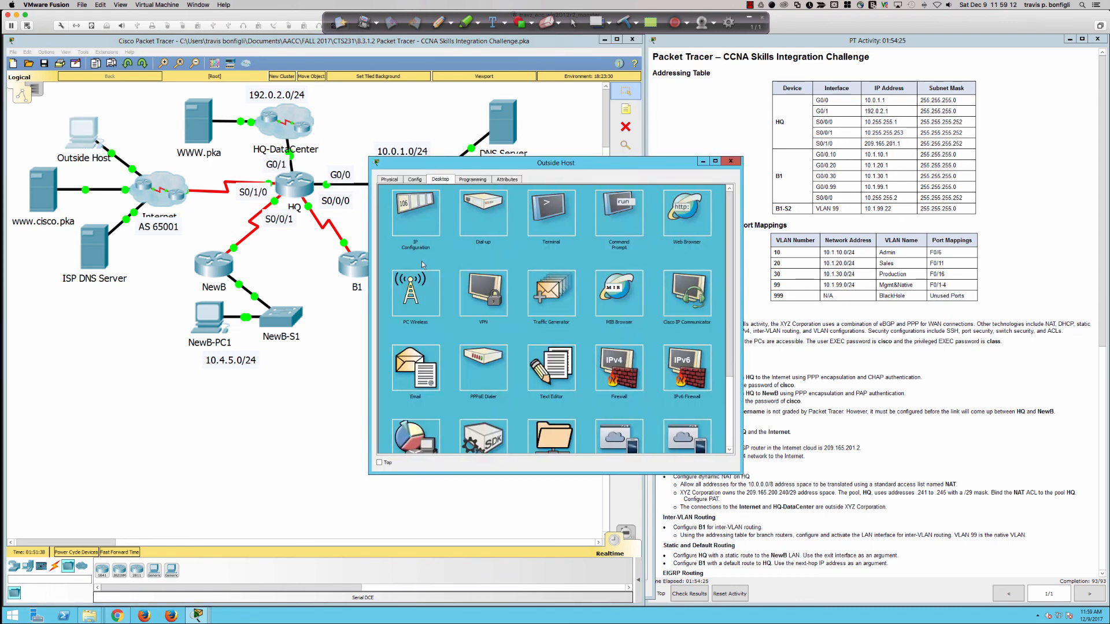
{"action": "left_click", "coordinate": [667, 217]}
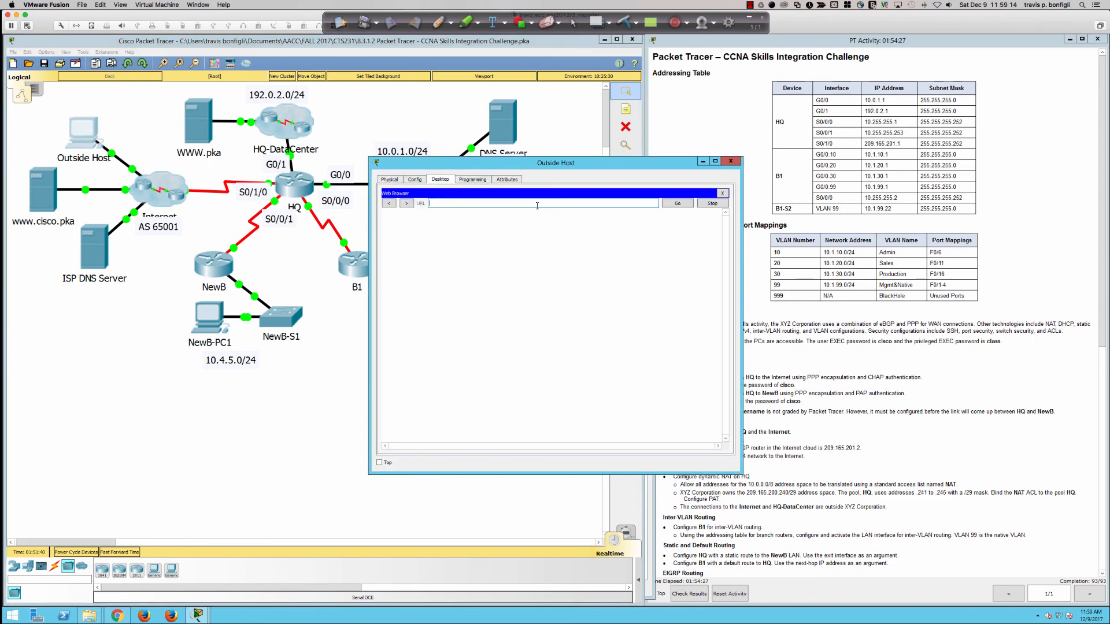
{"action": "type", "text": "www.cisco.pka"}
{"action": "key", "text": "Return"}
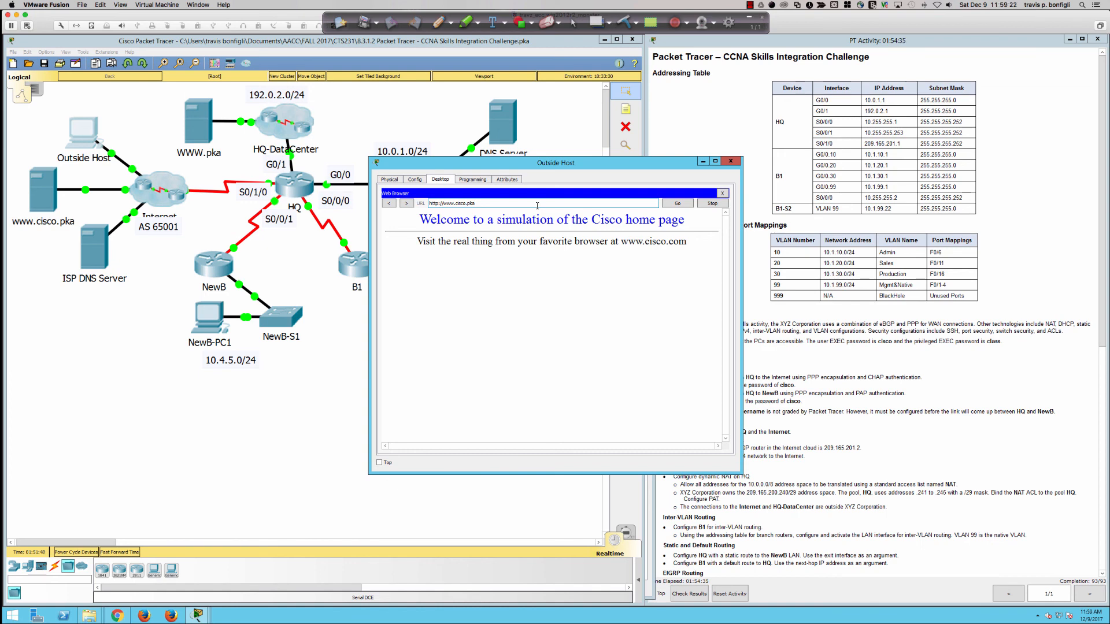
{"action": "triple_click", "coordinate": [537, 205]}
{"action": "type", "text": "http://www.pka"}
{"action": "key", "text": "Return"}
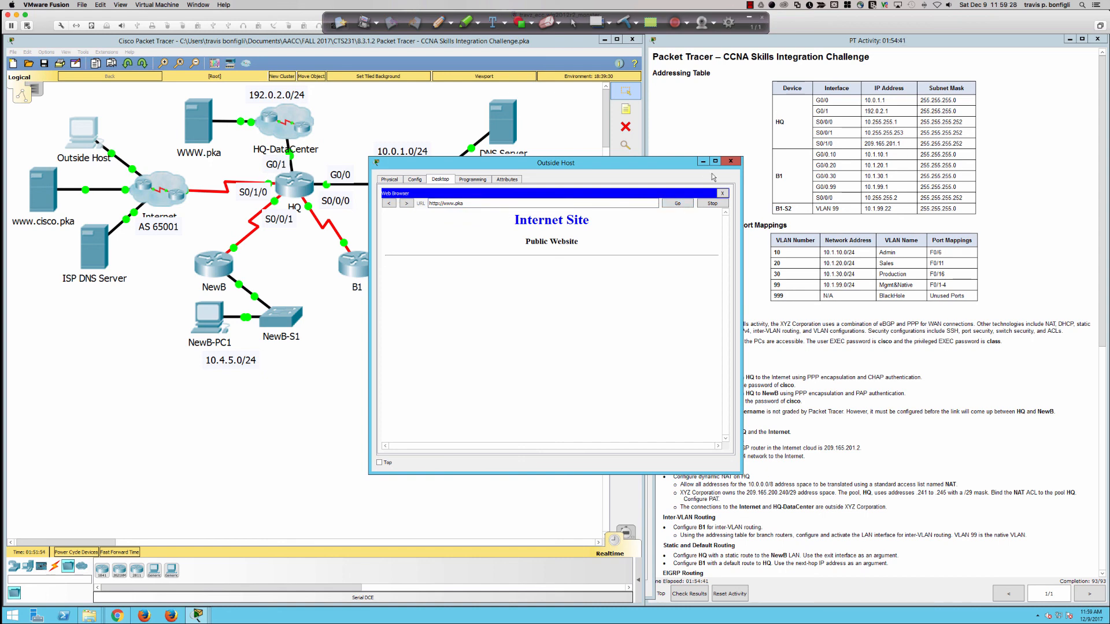
{"action": "left_click", "coordinate": [731, 162]}
{"action": "left_click", "coordinate": [303, 184]}
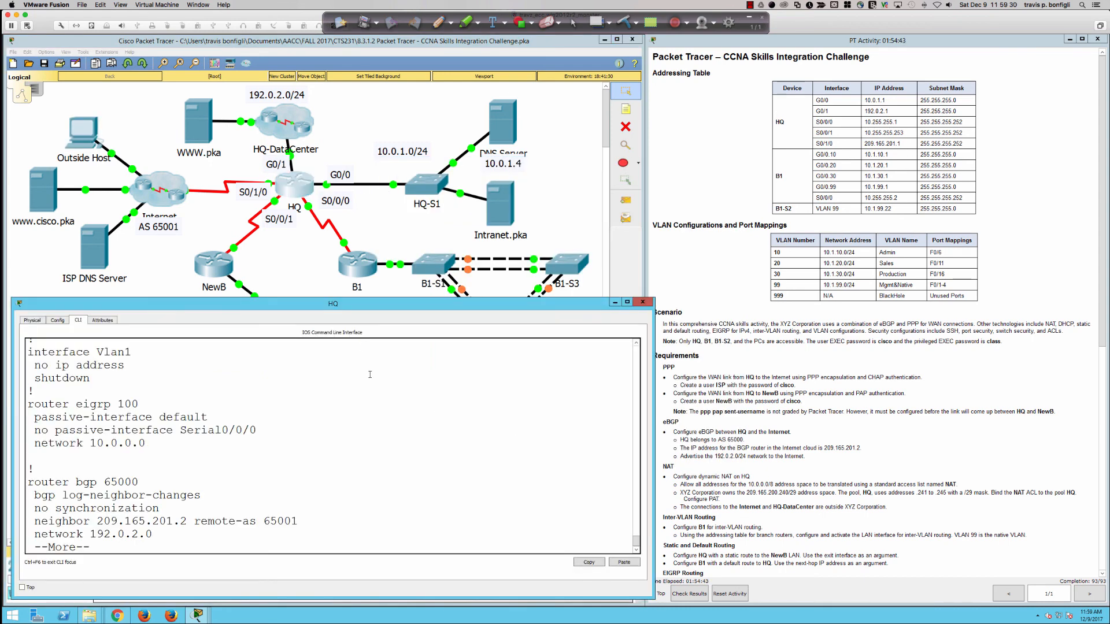
Step: Run 'do sh ip acc' on HQ to list access lists with match counts
{"action": "key", "text": "q"}
{"action": "key", "text": "Return"}
{"action": "type", "text": "do ship a"}
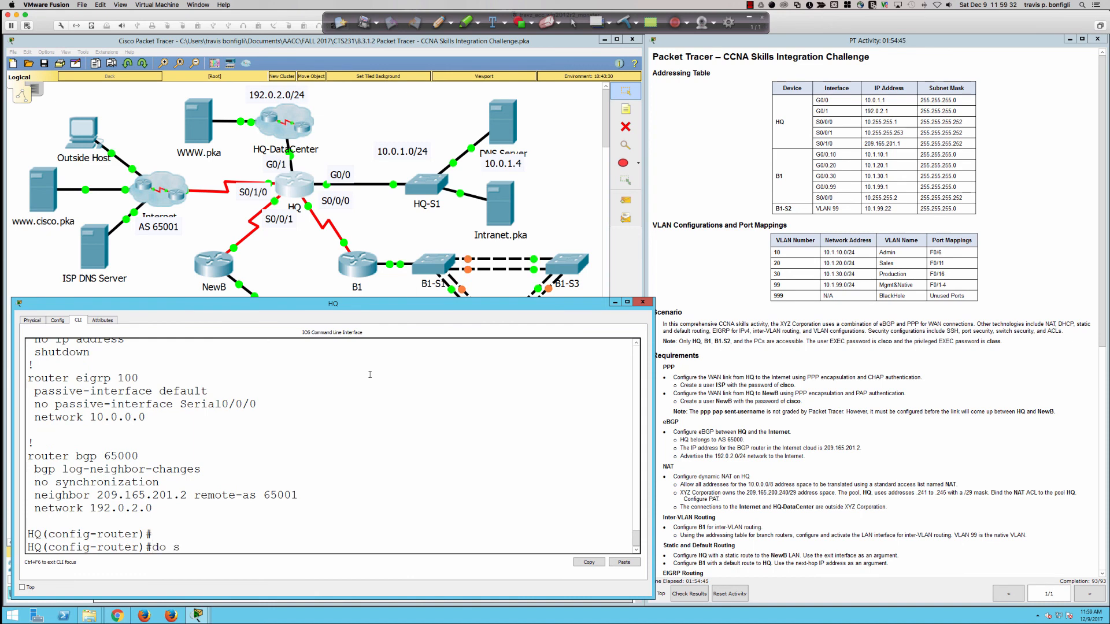
{"action": "key", "text": "BackSpace"}
{"action": "key", "text": "BackSpace"}
{"action": "key", "text": "BackSpace"}
{"action": "key", "text": "BackSpace"}
{"action": "key", "text": "BackSpace"}
{"action": "type", "text": "h ip acc"}
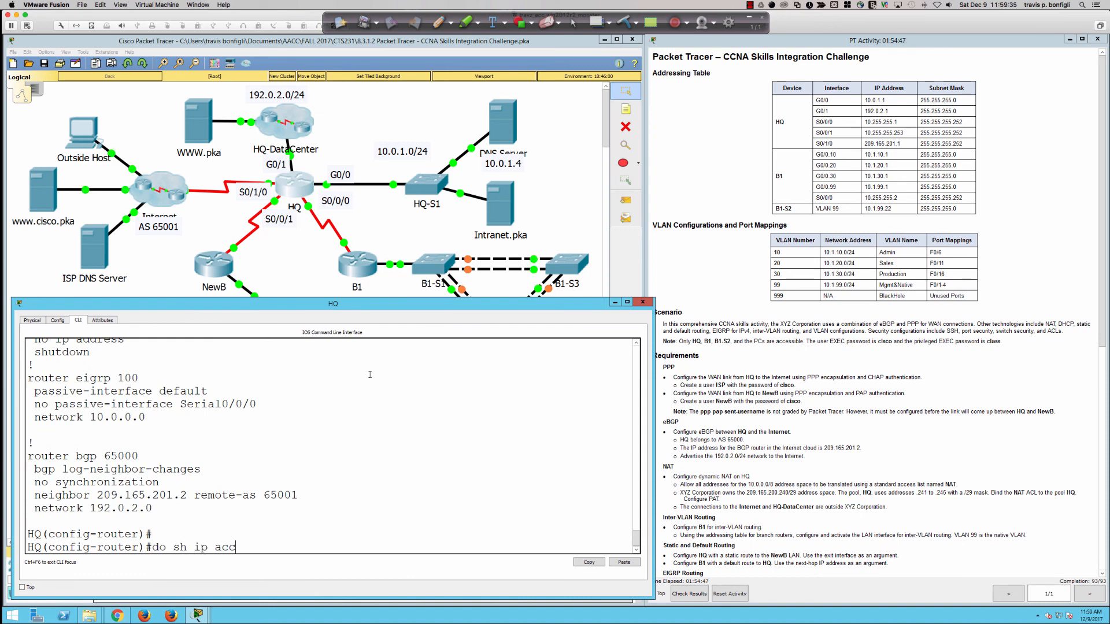
{"action": "key", "text": "Return"}
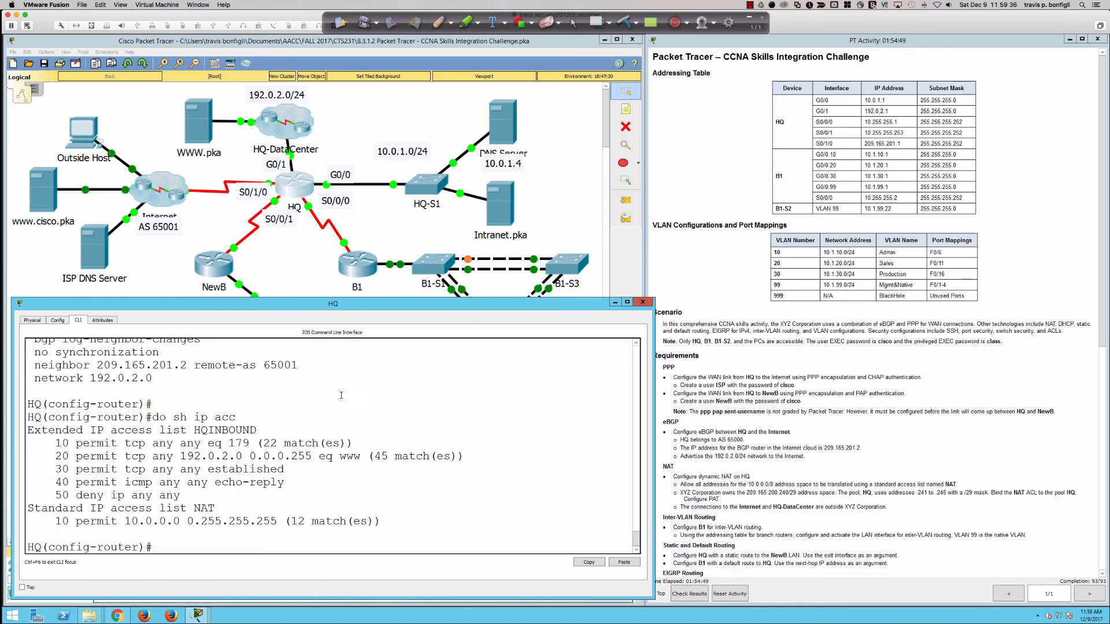
Step: Highlight the 45 matches on HQINBOUND line 20, then switch to the course title slide
{"action": "left_click_drag", "start_coordinate": [215, 456], "coordinate": [389, 457]}
{"action": "left_click", "coordinate": [439, 458]}
{"action": "left_click_drag", "start_coordinate": [458, 457], "coordinate": [367, 457]}
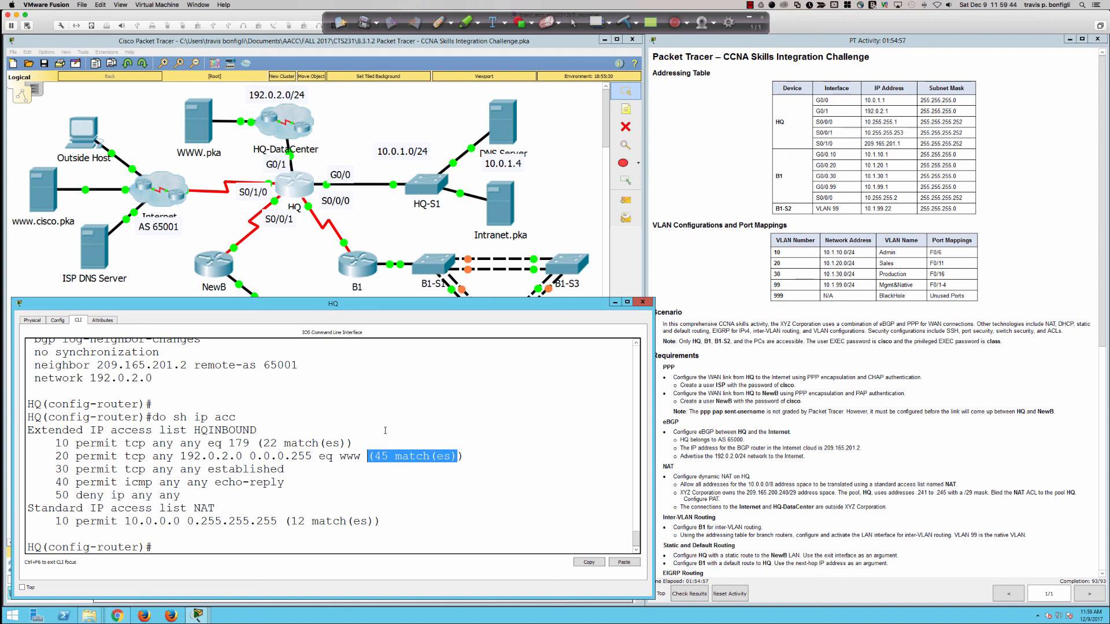
{"action": "left_click", "coordinate": [385, 431]}
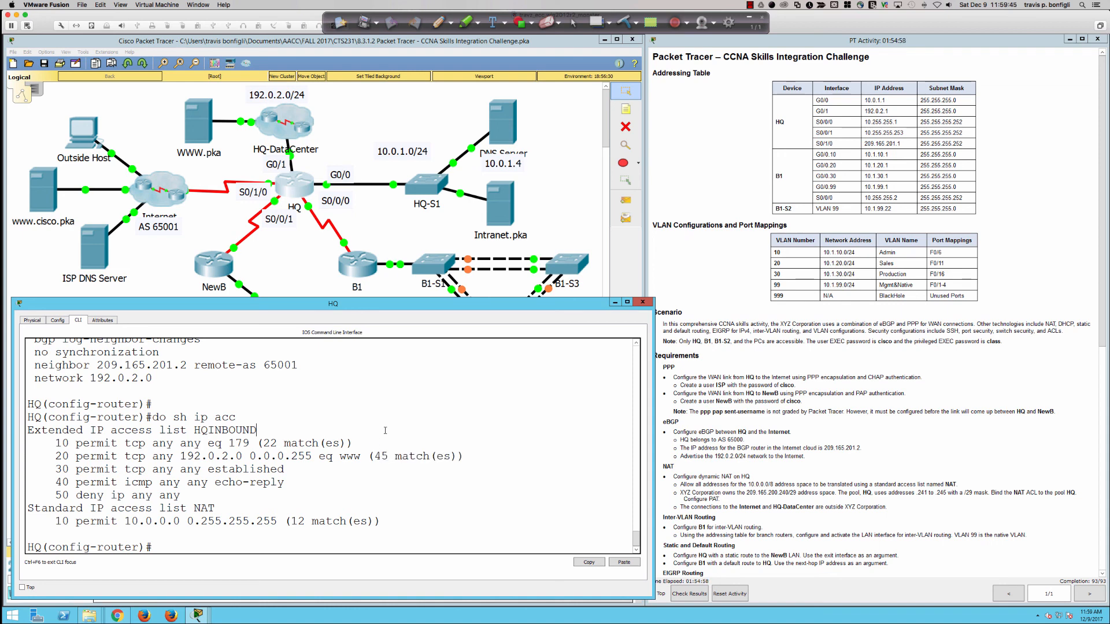
{"action": "left_click", "coordinate": [921, 412]}
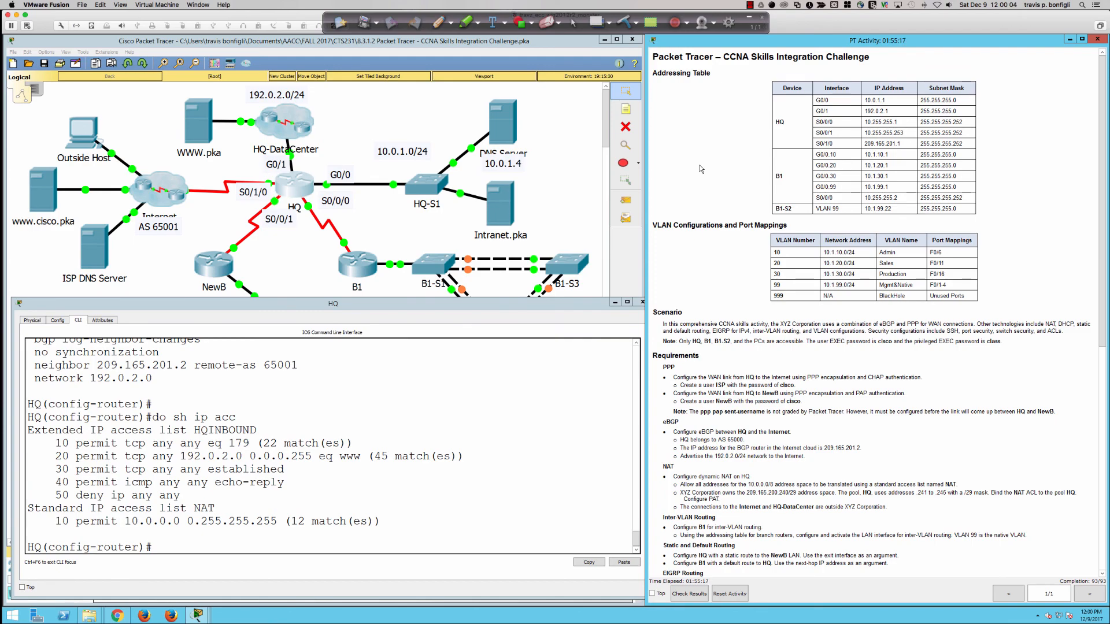
{"action": "key", "text": "super+Tab"}
{"action": "key", "text": "super+Tab"}
{"action": "key", "text": "super+Tab"}
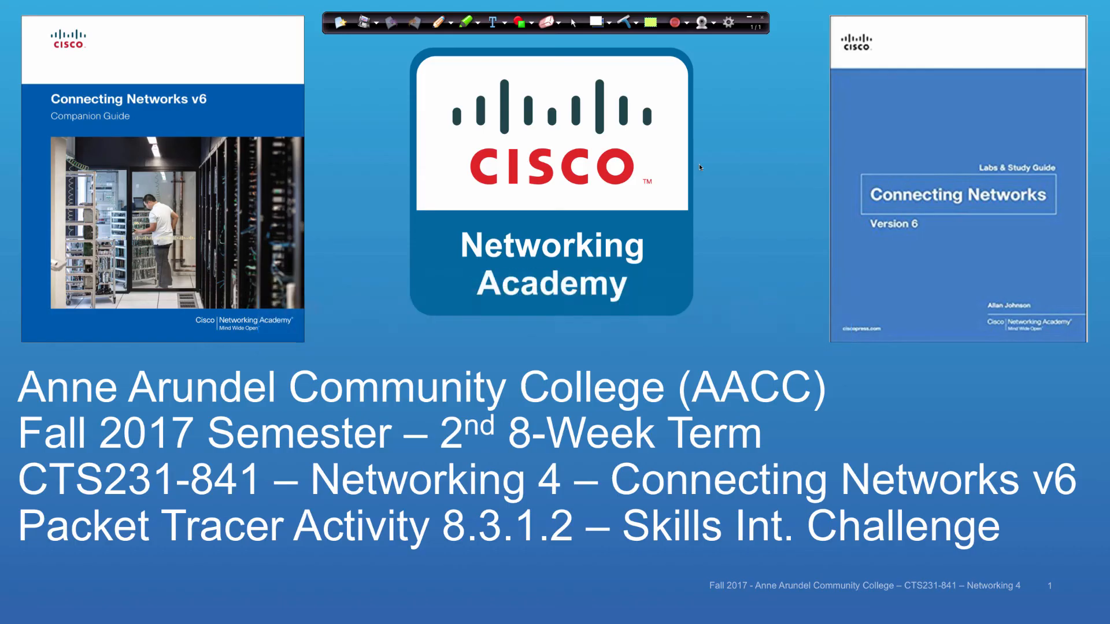